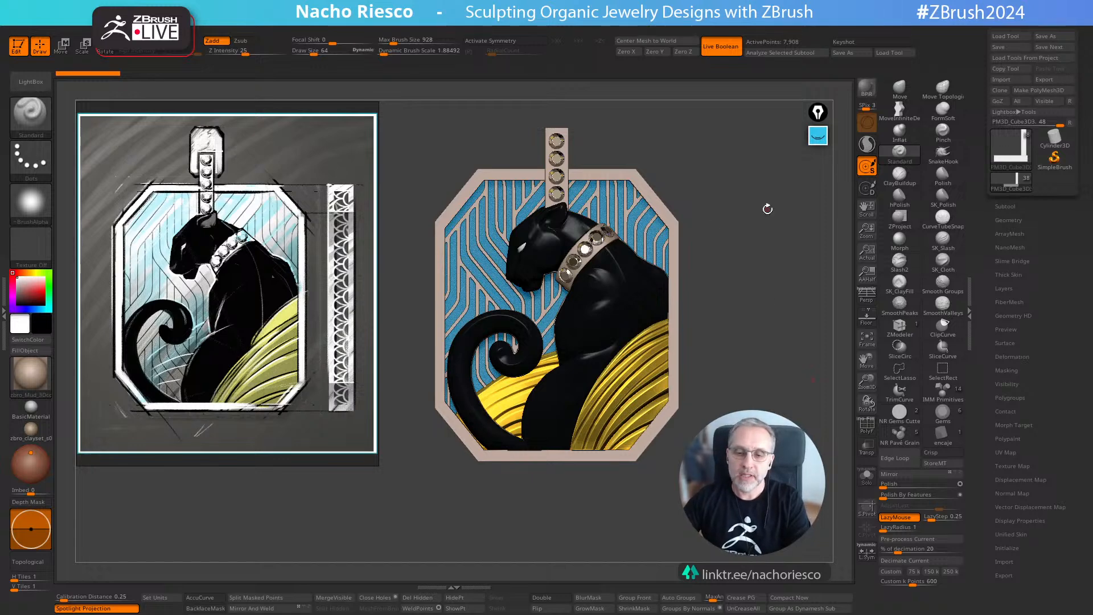
# Step: Switch to the web browser and open the live stream list of the Maxon ZBrush YouTube channel
pyautogui.moveTo(771, 199); pyautogui.dragTo(755, 174)
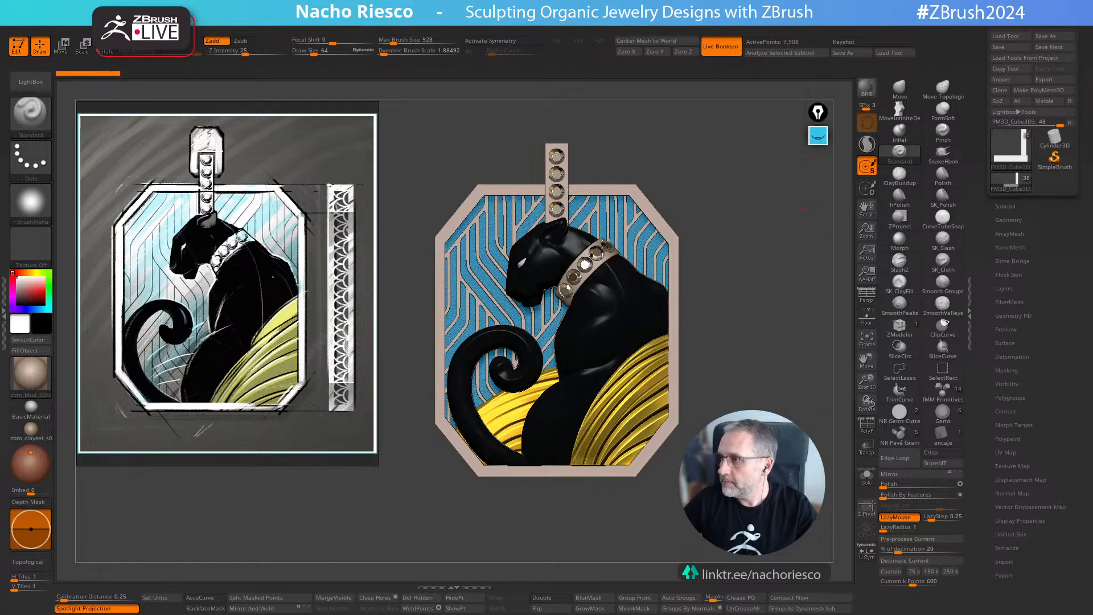
pyautogui.hotkey('alt', 'Tab')
pyautogui.moveTo(1092, 125); pyautogui.dragTo(801, 98)
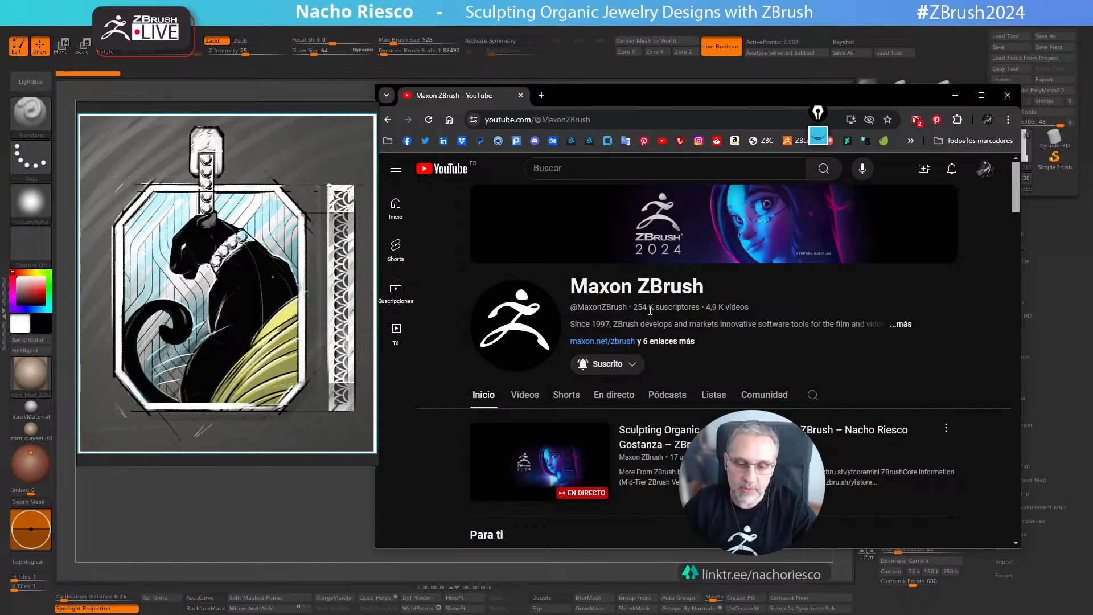
pyautogui.click(609, 397)
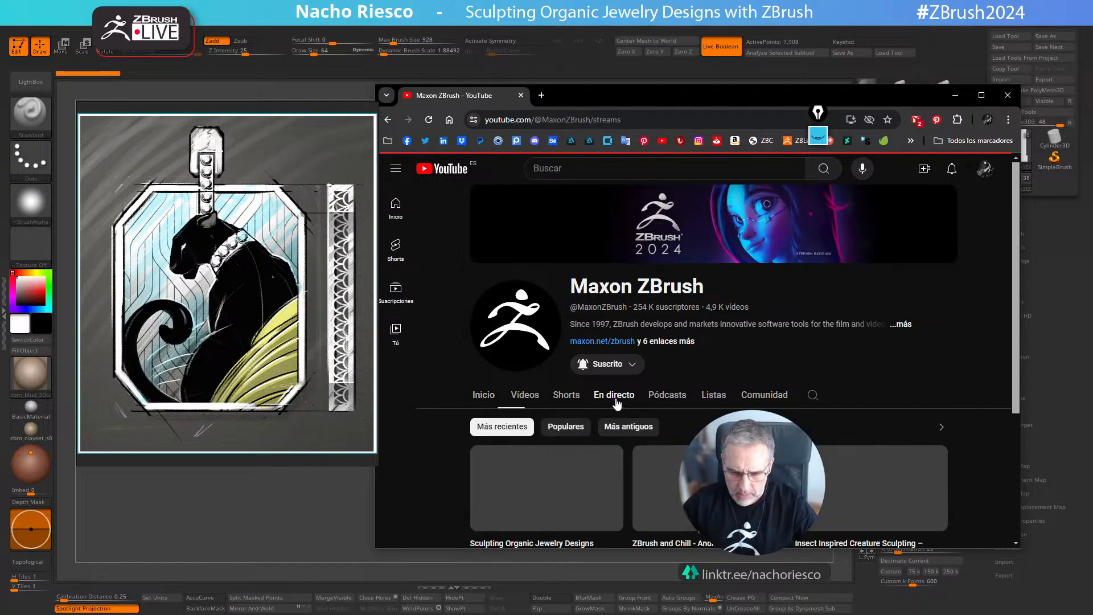
# Step: Look through the channel's past live streams for earlier episodes of "Sculpting Organic Jewelry Designs with ZBrush"
pyautogui.scroll(-9, 617, 409)
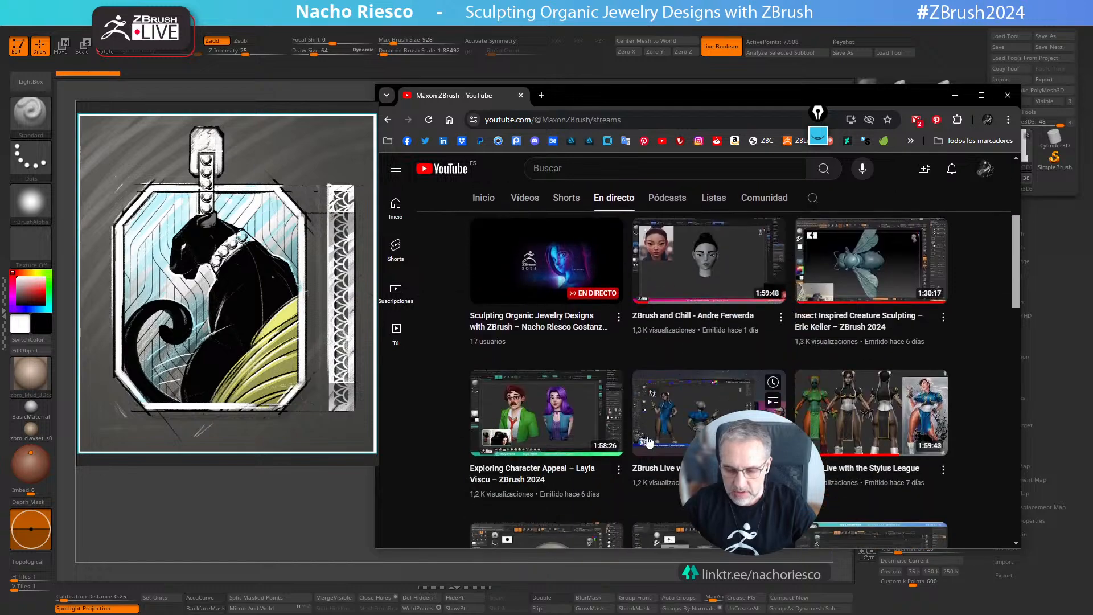
pyautogui.scroll(-10, 671, 452)
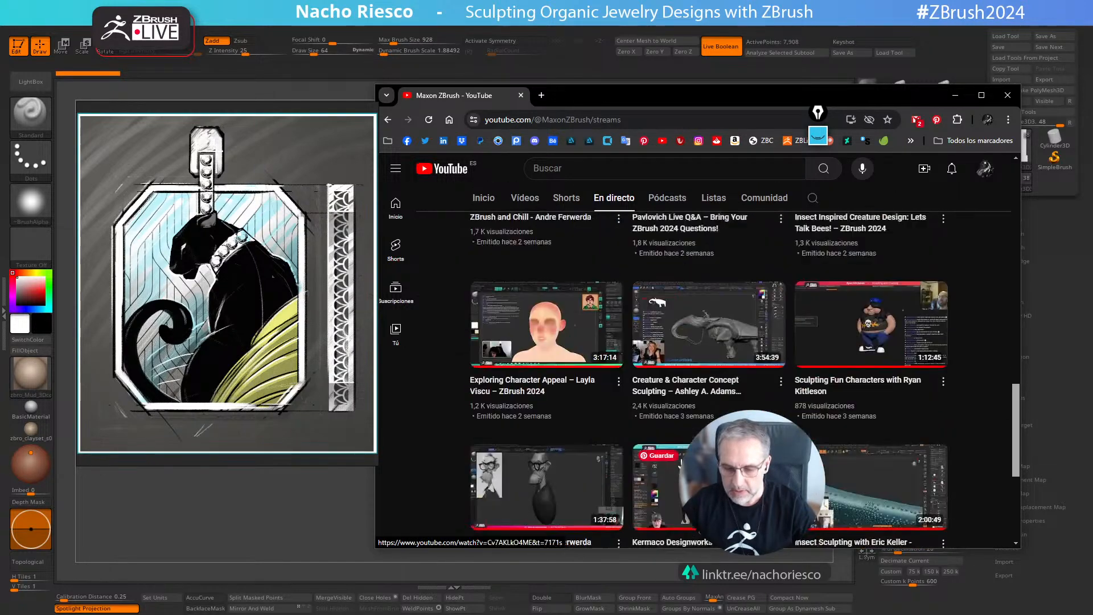
pyautogui.scroll(-3, 532, 389)
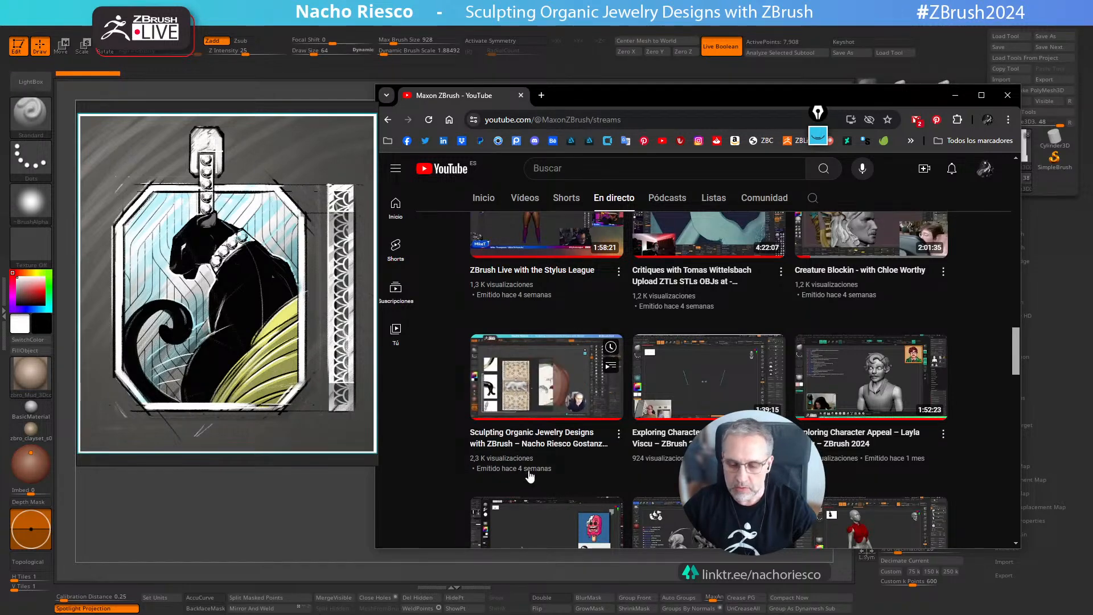
pyautogui.scroll(-3, 529, 473)
pyautogui.scroll(-15, 529, 464)
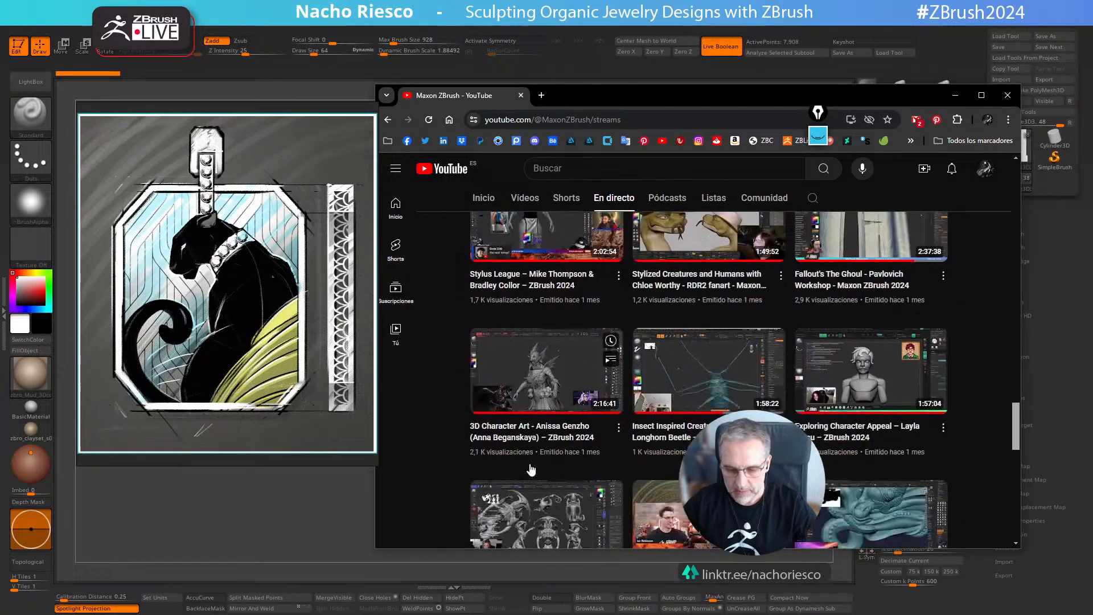
pyautogui.scroll(-8, 532, 469)
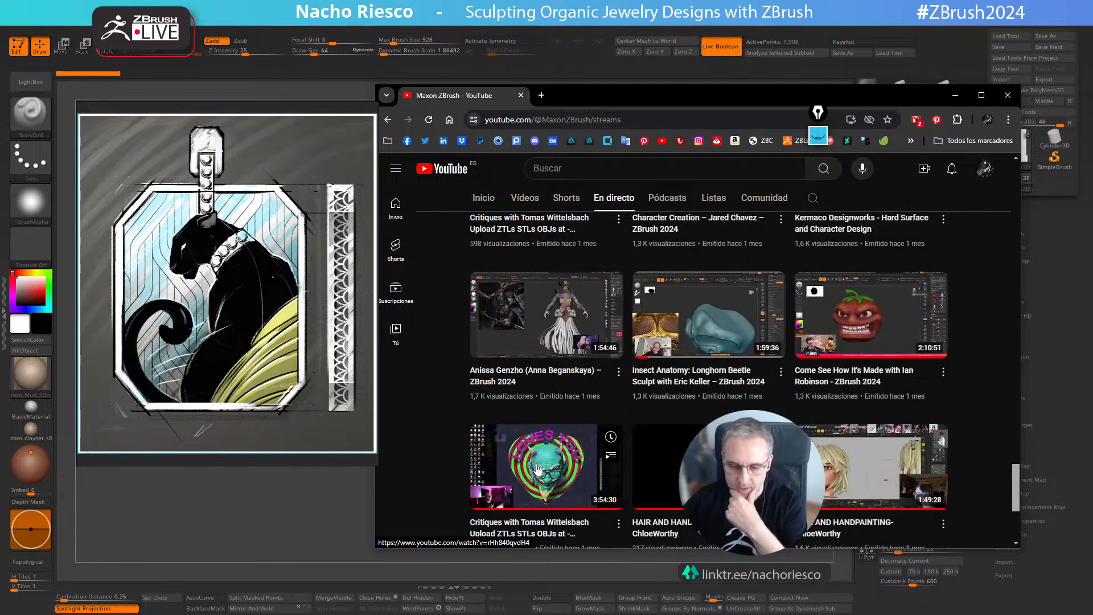
pyautogui.scroll(-5, 538, 465)
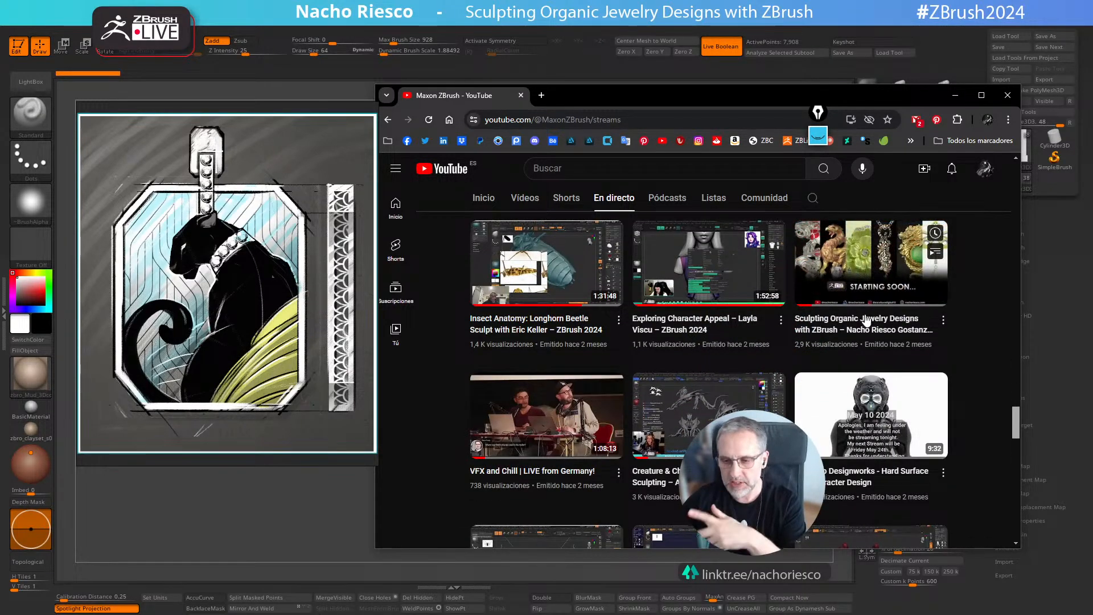
pyautogui.moveTo(862, 310)
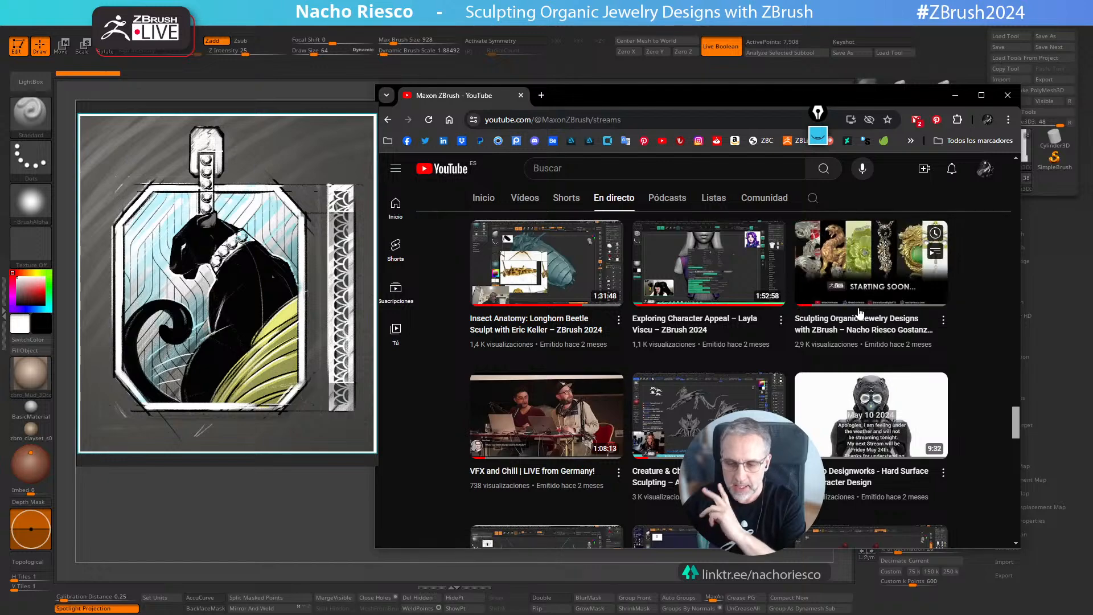
# Step: Look further back for the oldest organic jewelry design stream, and close the browser to return to ZBrush
pyautogui.scroll(-5, 859, 316)
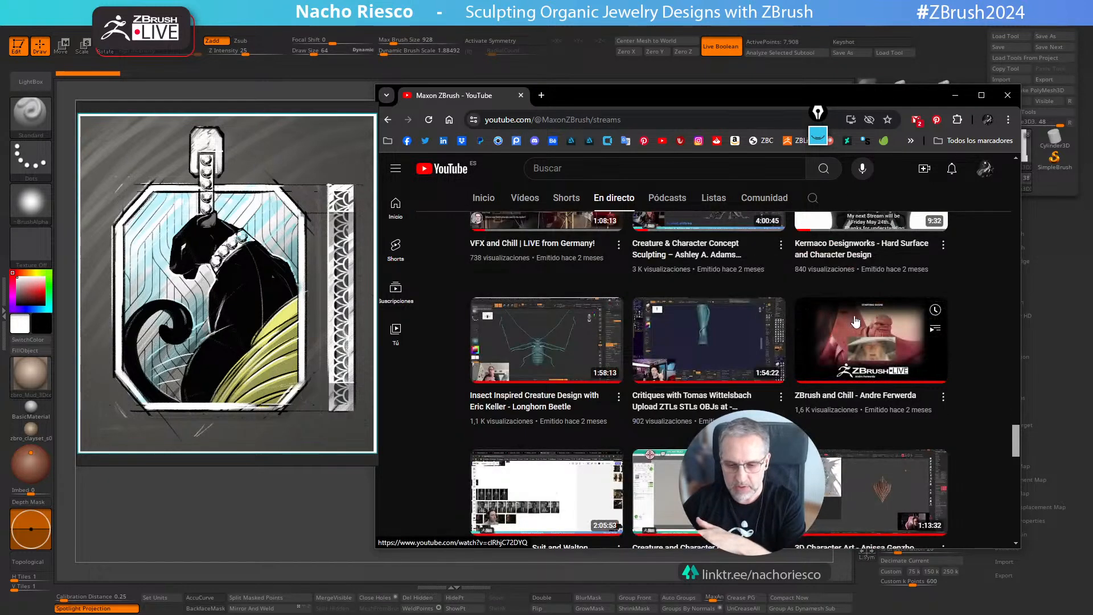
pyautogui.scroll(-4, 857, 322)
pyautogui.scroll(-10, 855, 324)
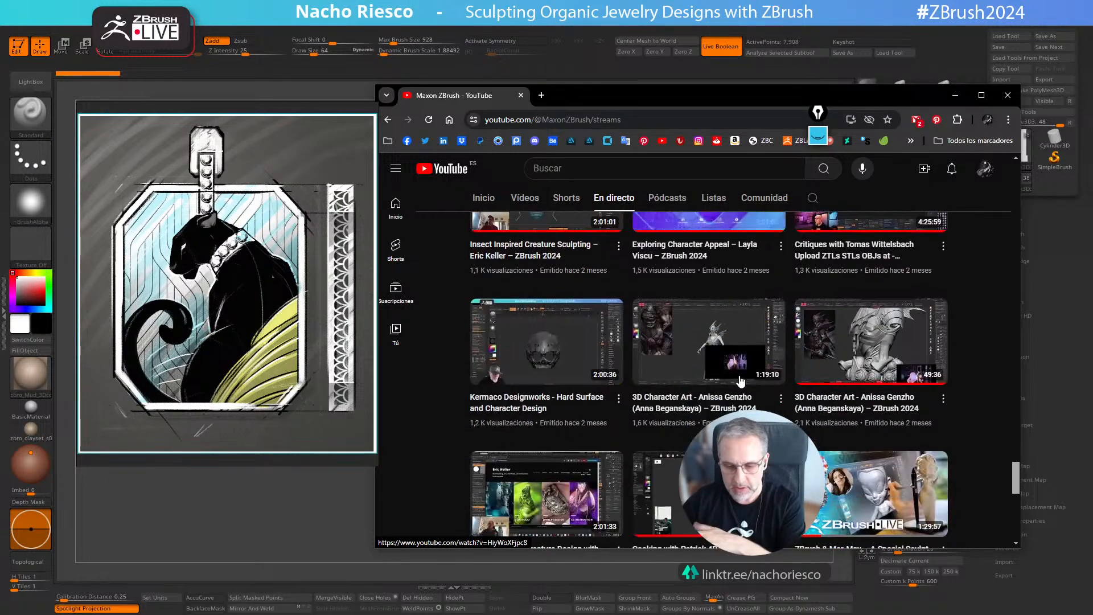
pyautogui.scroll(-6, 740, 382)
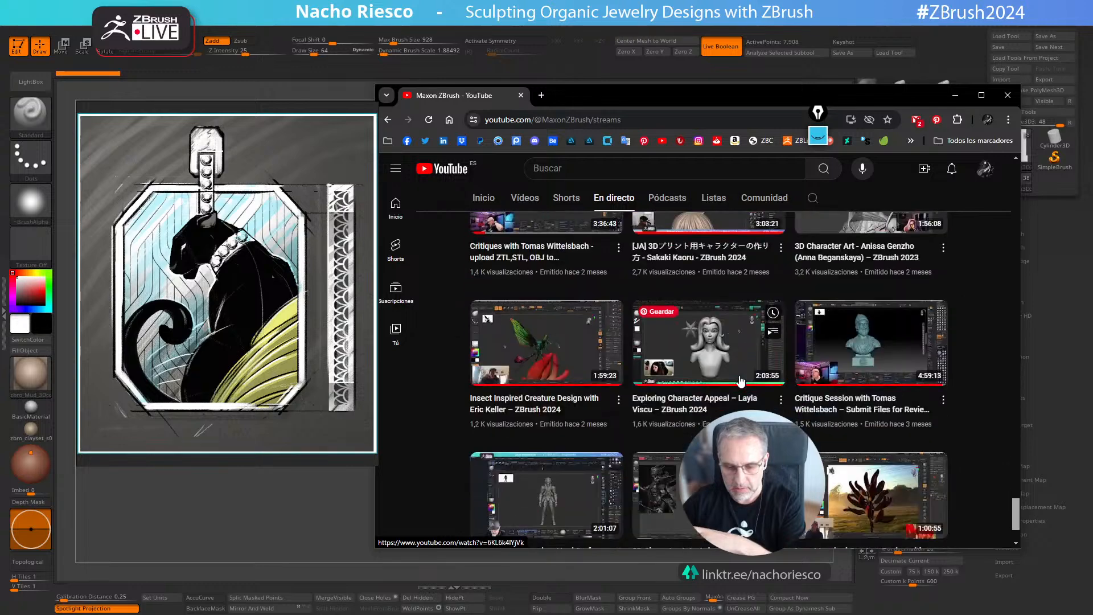
pyautogui.scroll(-6, 740, 381)
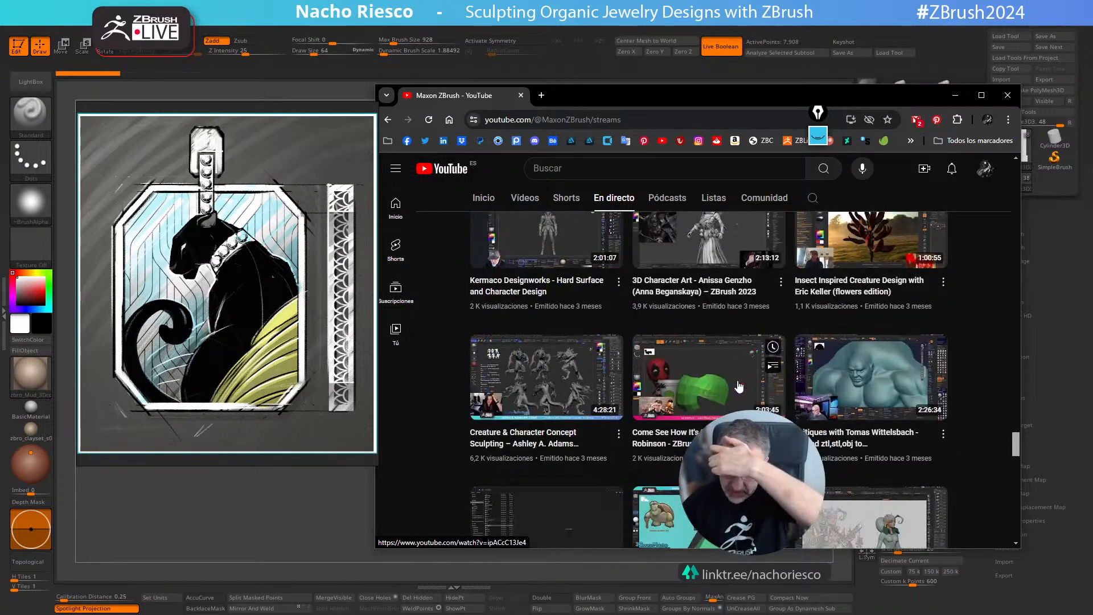
pyautogui.scroll(-9, 734, 388)
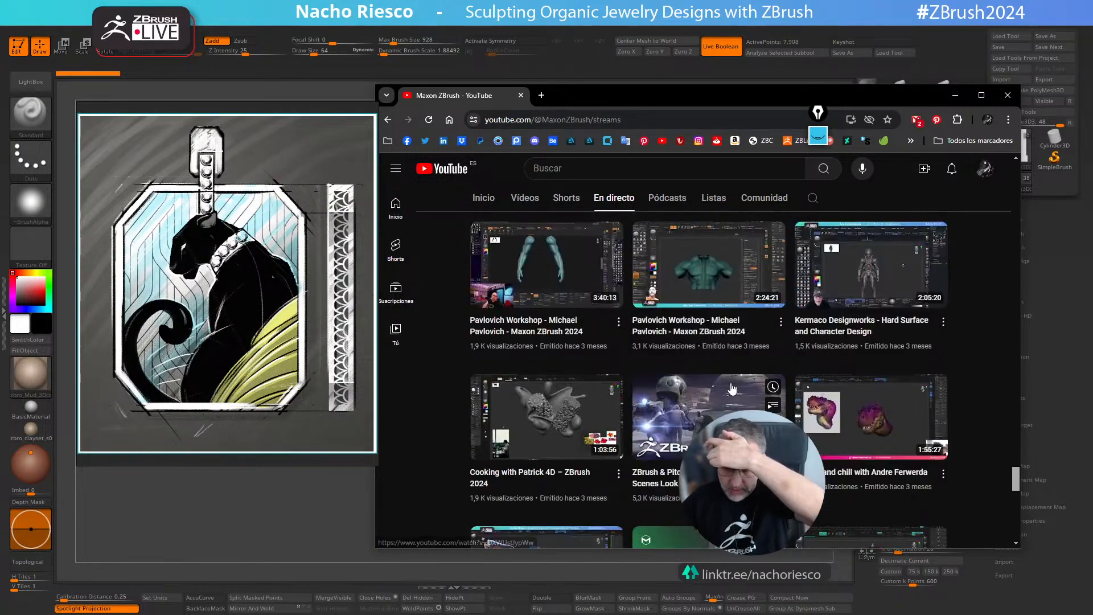
pyautogui.scroll(-6, 730, 387)
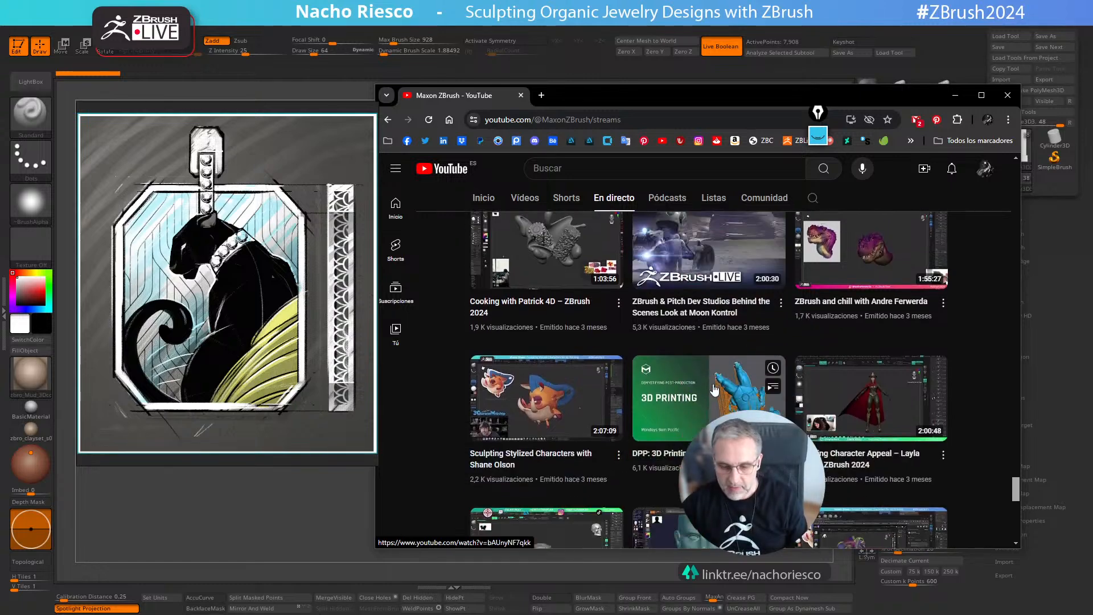
pyautogui.scroll(-4, 714, 390)
pyautogui.scroll(4, 715, 390)
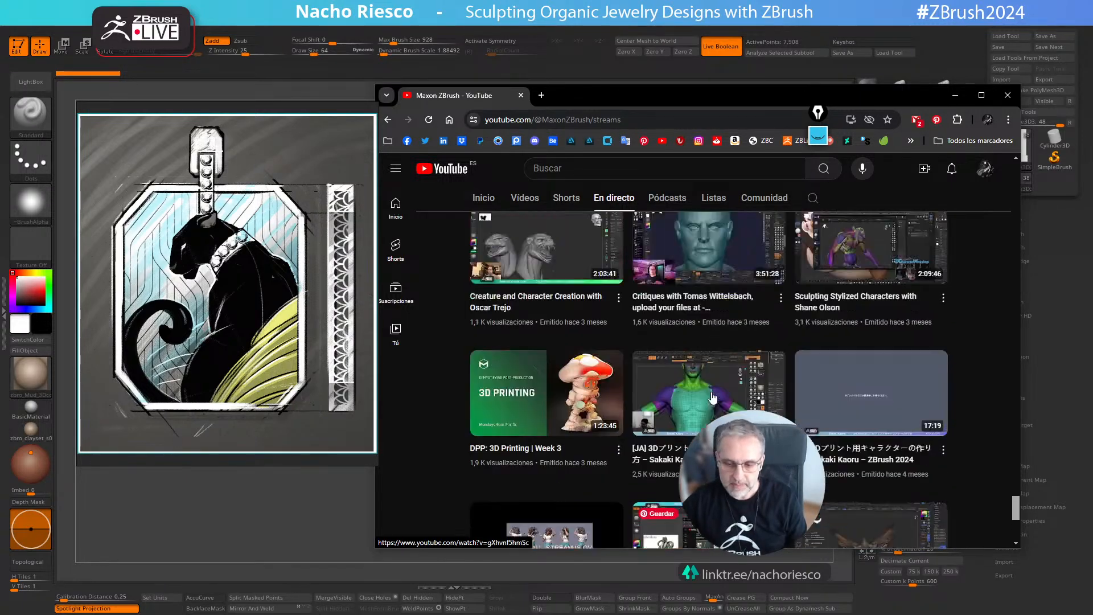
pyautogui.scroll(-2, 694, 433)
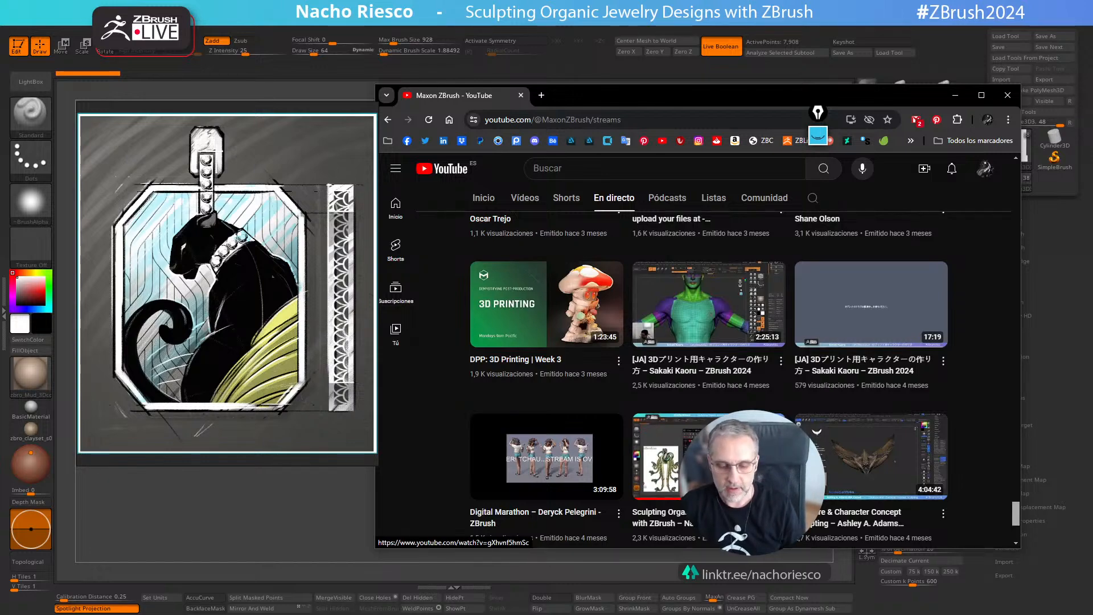
pyautogui.scroll(3, 547, 489)
pyautogui.scroll(15, 681, 341)
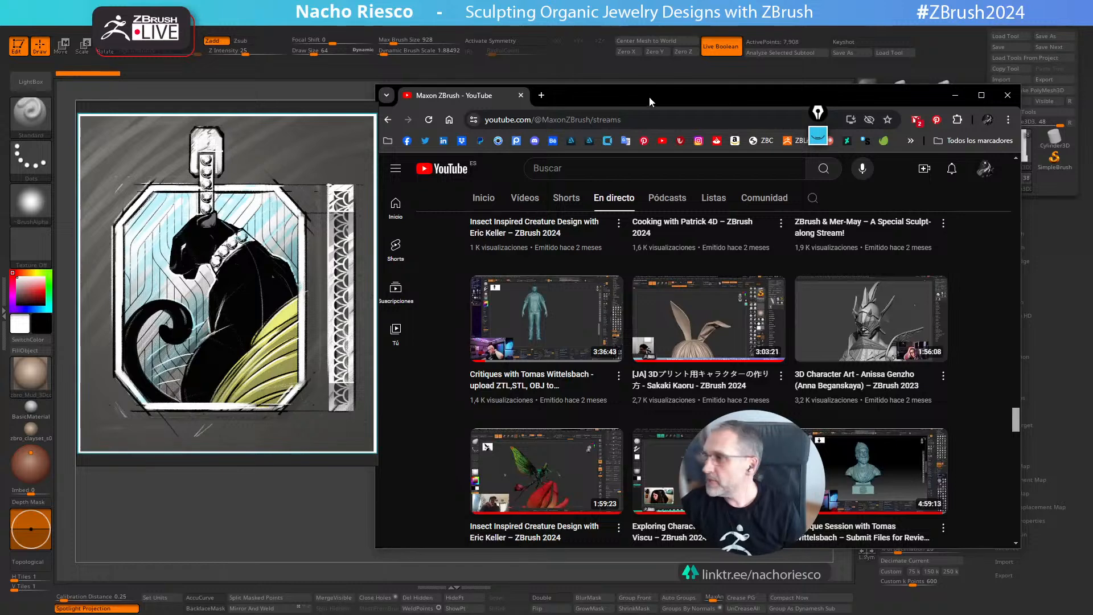
pyautogui.click(1009, 97)
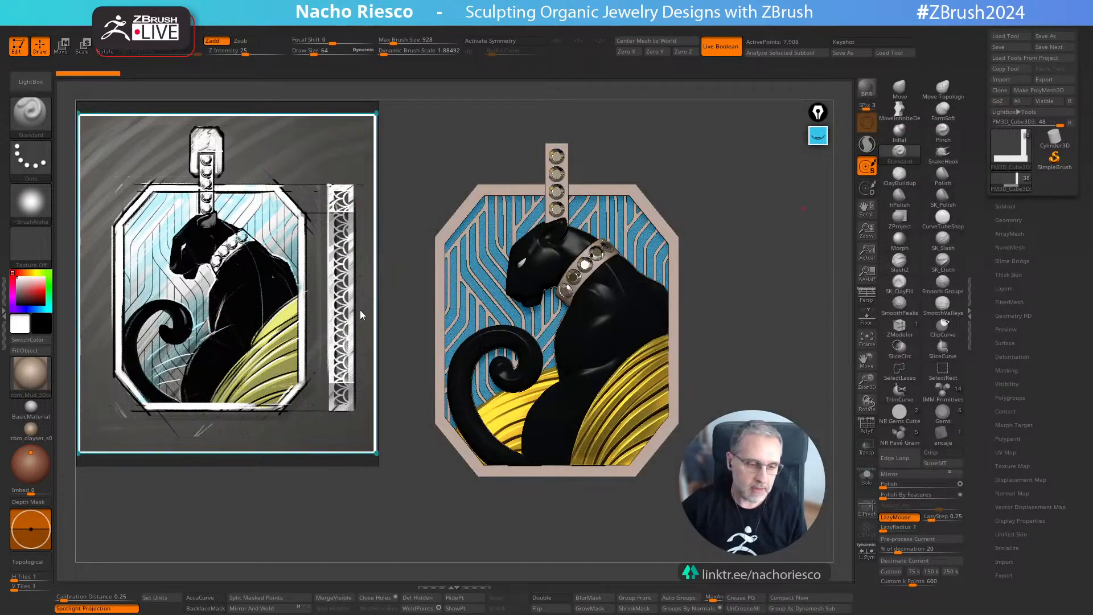
# Step: Examine the panther pendant sketch on the reference board and compare it with the 3D model
pyautogui.scroll(-4, 305, 331)
pyautogui.scroll(-2, 332, 368)
pyautogui.scroll(4, 330, 374)
pyautogui.scroll(1, 330, 374)
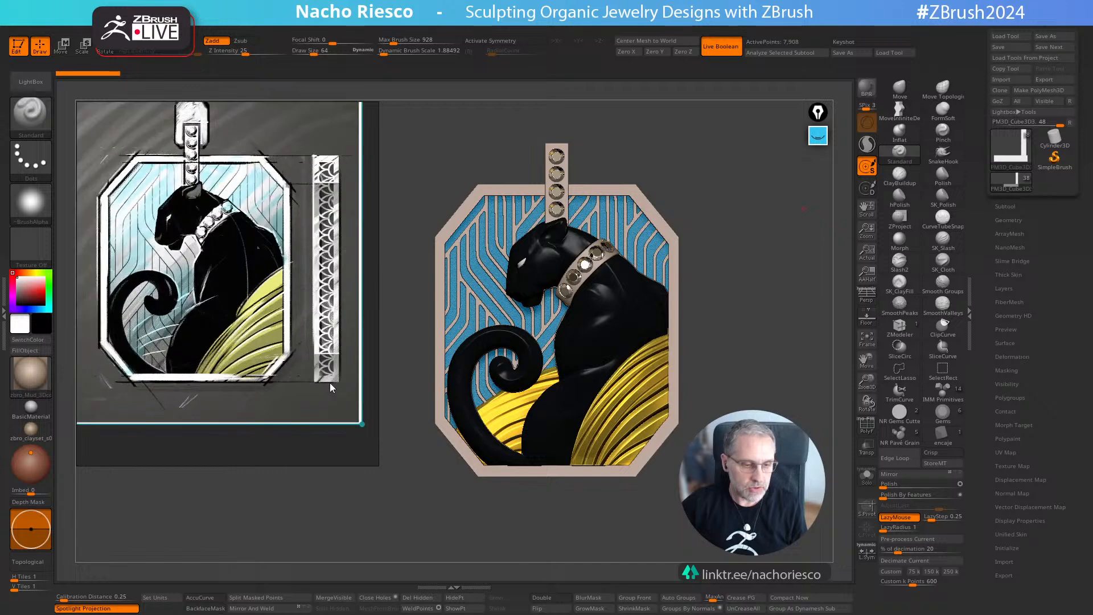
pyautogui.scroll(-3, 329, 383)
pyautogui.moveTo(337, 387); pyautogui.dragTo(316, 386)
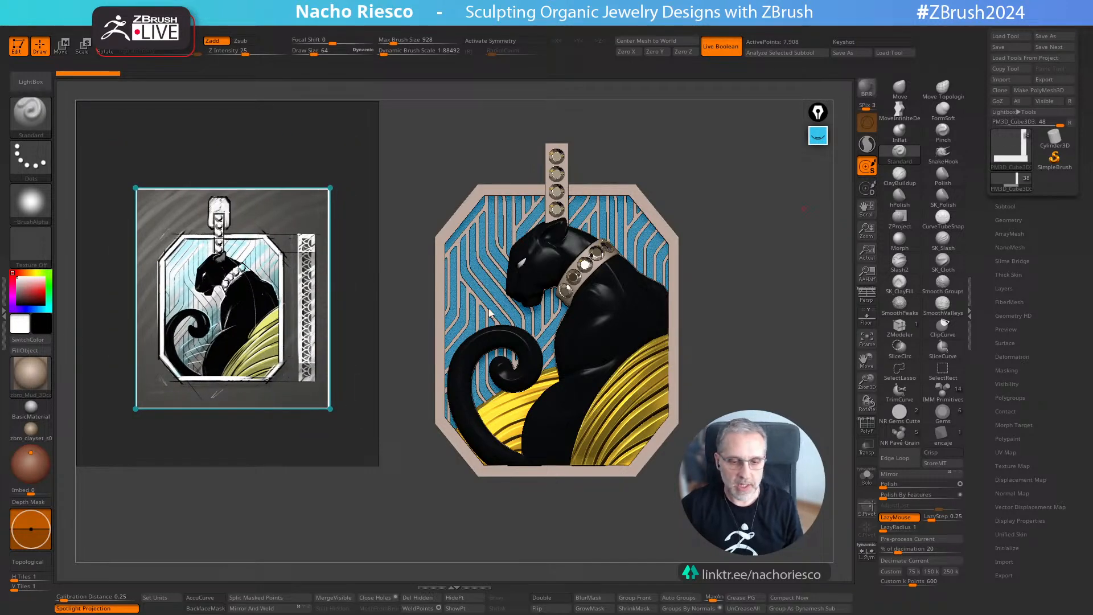
pyautogui.scroll(3, 269, 331)
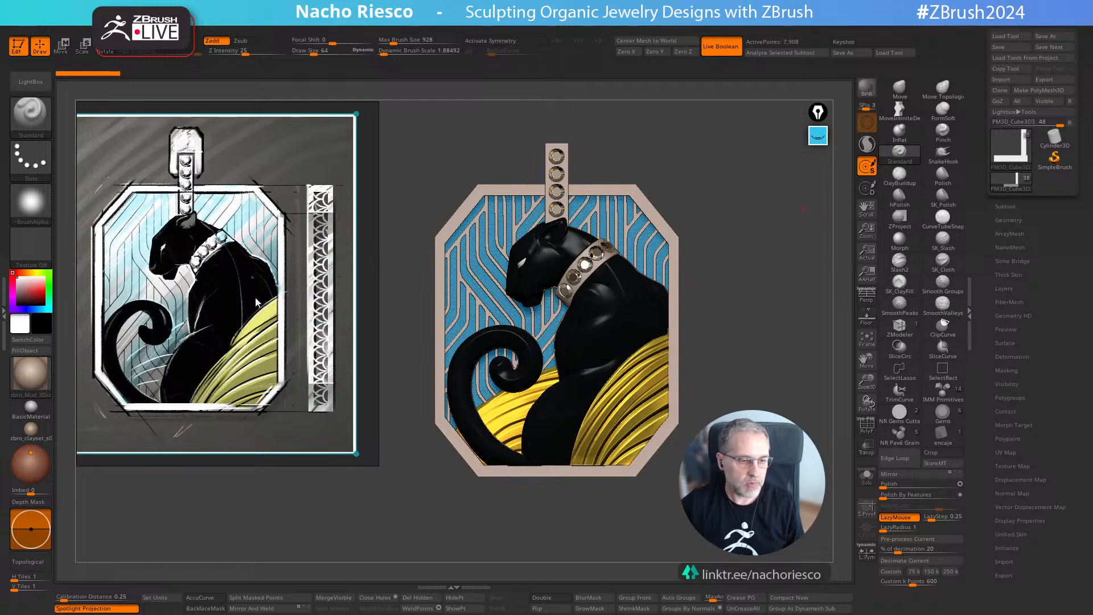
# Step: Examine the three panther artworks in the Concepts group of the reference board
pyautogui.scroll(-4, 154, 319)
pyautogui.scroll(4, 270, 329)
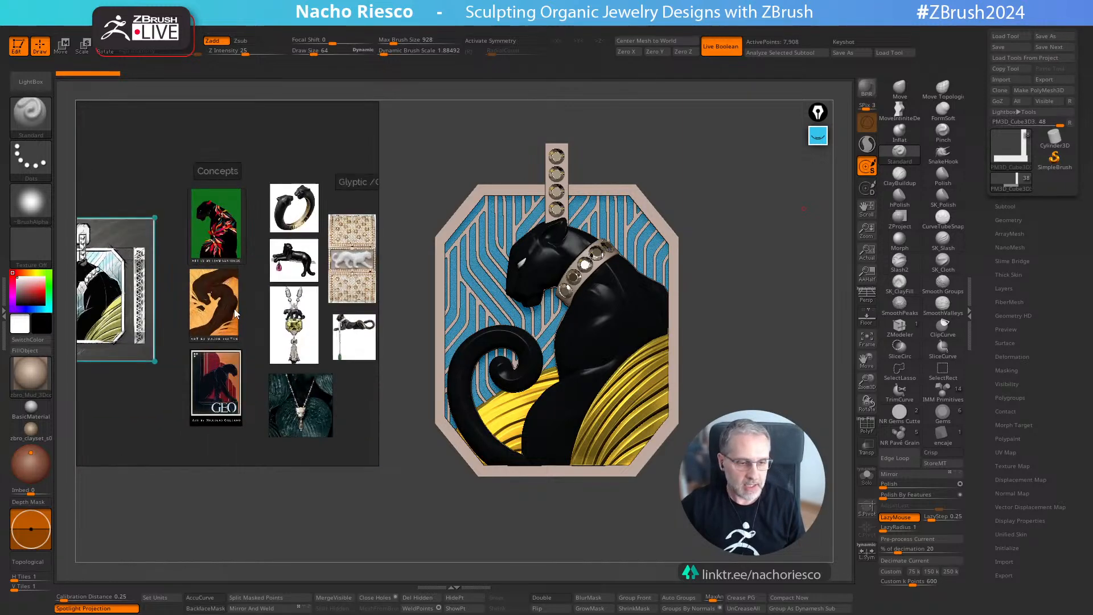
pyautogui.moveTo(247, 214); pyautogui.dragTo(242, 171, button='middle')
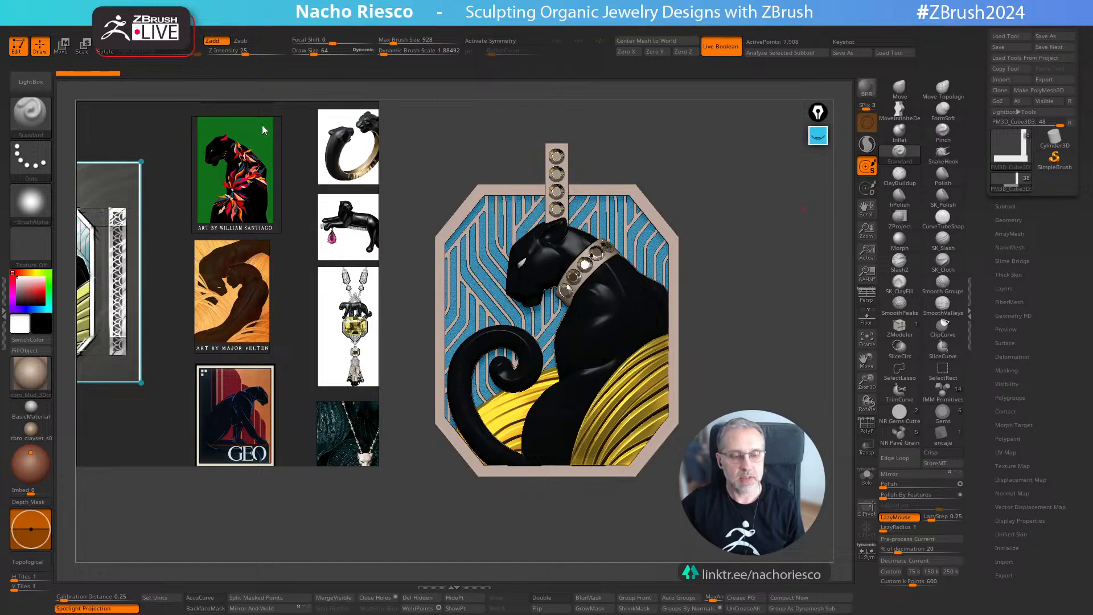
pyautogui.scroll(3, 230, 233)
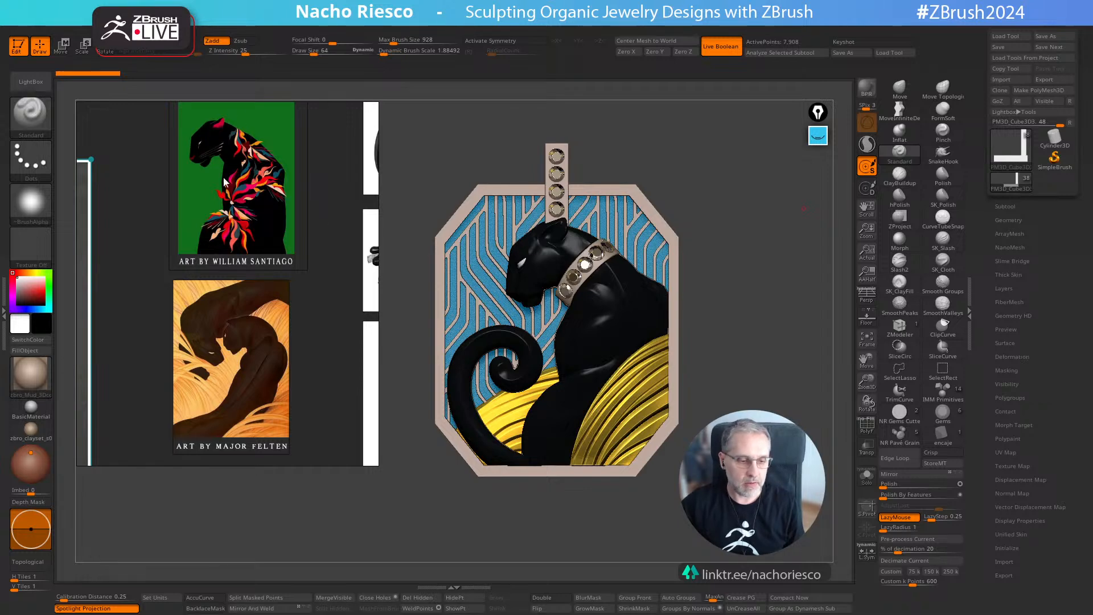
pyautogui.scroll(-2, 284, 336)
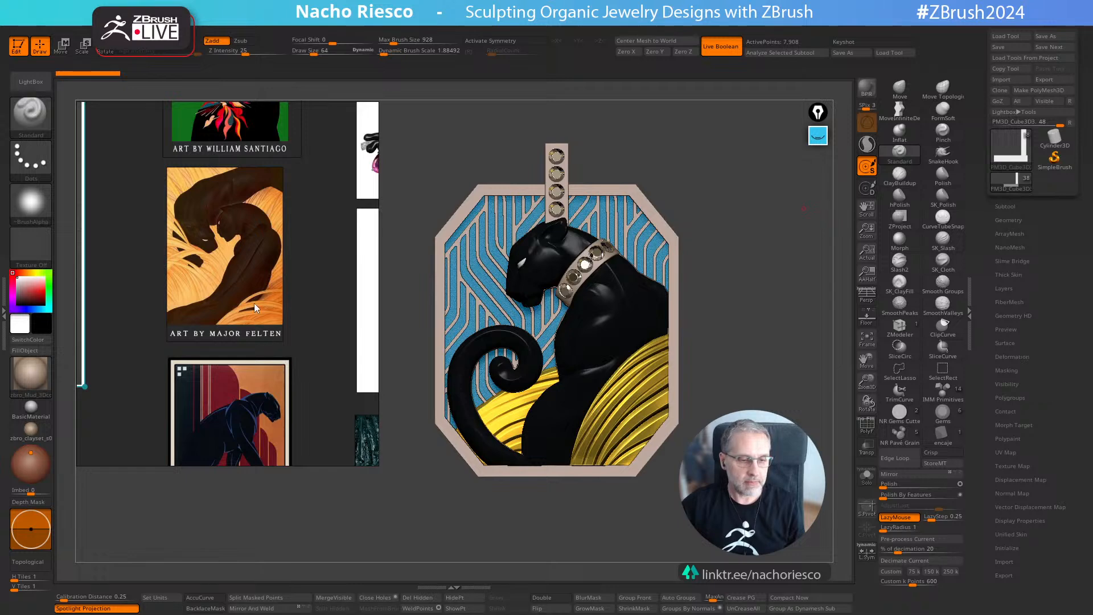
pyautogui.scroll(-2, 254, 303)
pyautogui.scroll(-1, 281, 358)
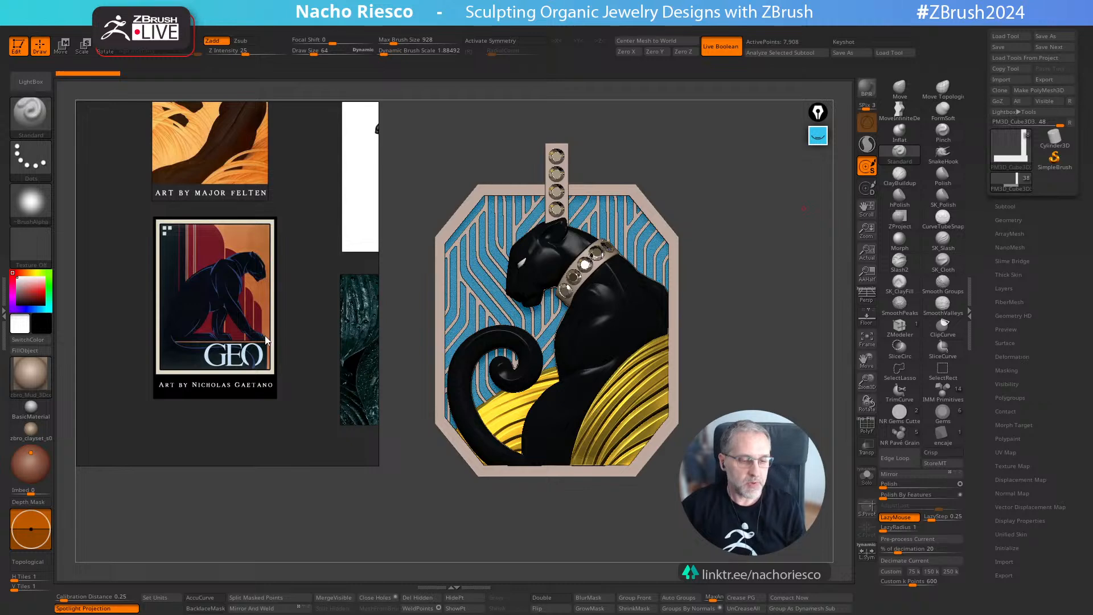
pyautogui.scroll(1, 260, 340)
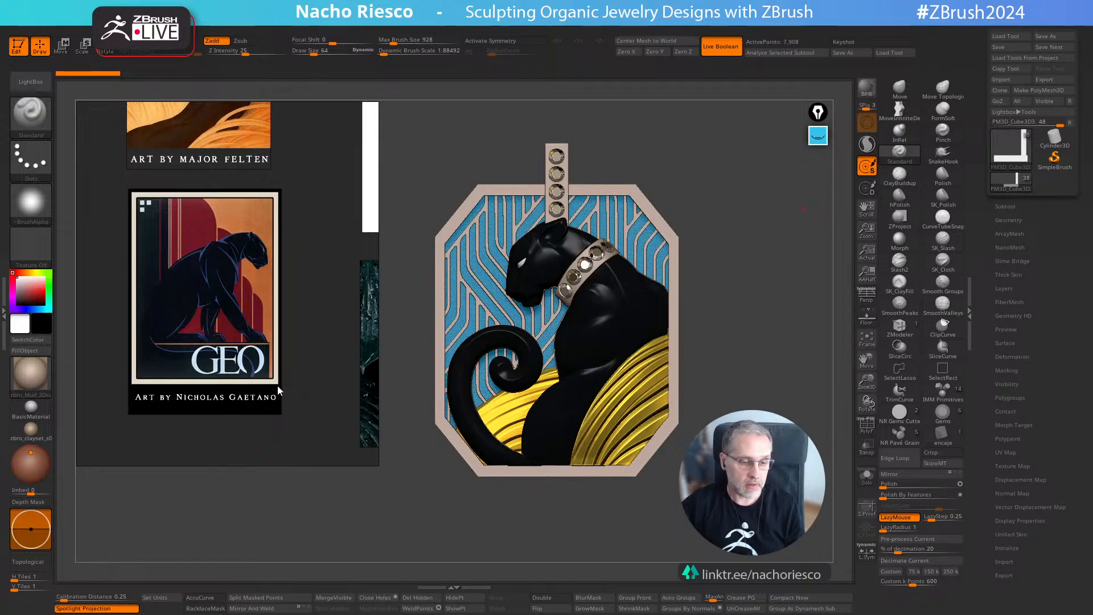
# Step: Examine the panther jewelry photos and the Glyptic /Glyptique references on the reference board
pyautogui.moveTo(278, 385); pyautogui.dragTo(112, 518, button='middle')
pyautogui.moveTo(258, 234); pyautogui.dragTo(125, 452, button='middle')
pyautogui.scroll(-1, 224, 317)
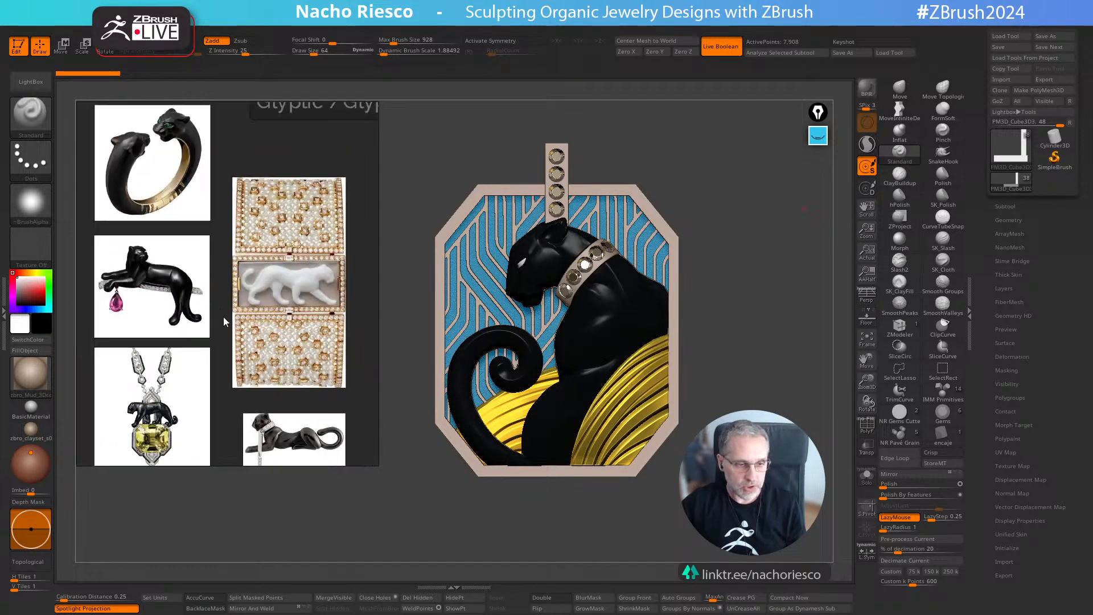
pyautogui.scroll(-2, 224, 322)
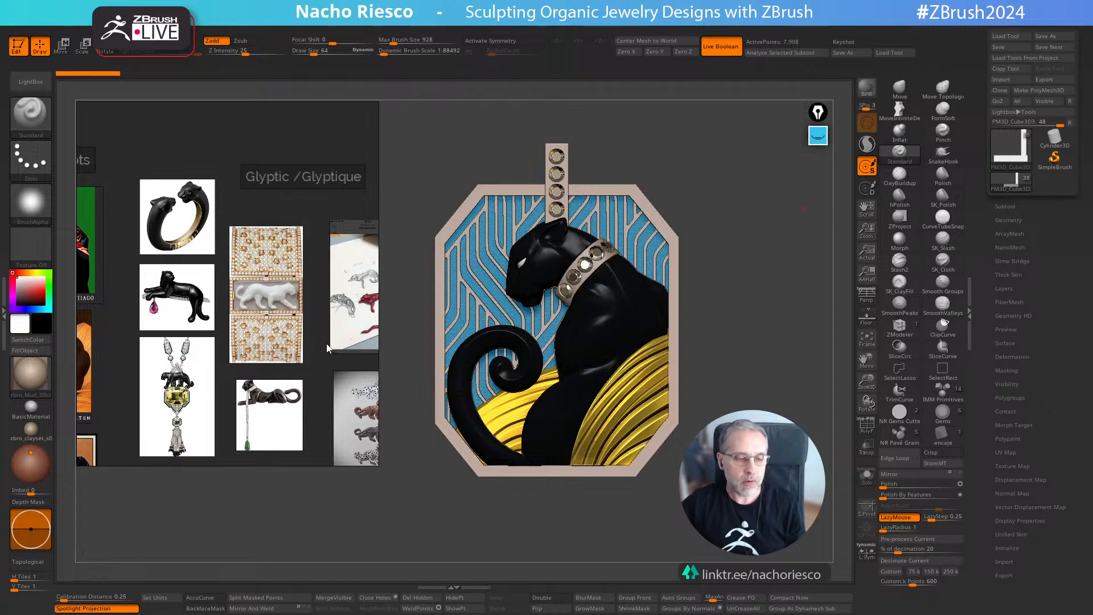
pyautogui.scroll(1, 277, 328)
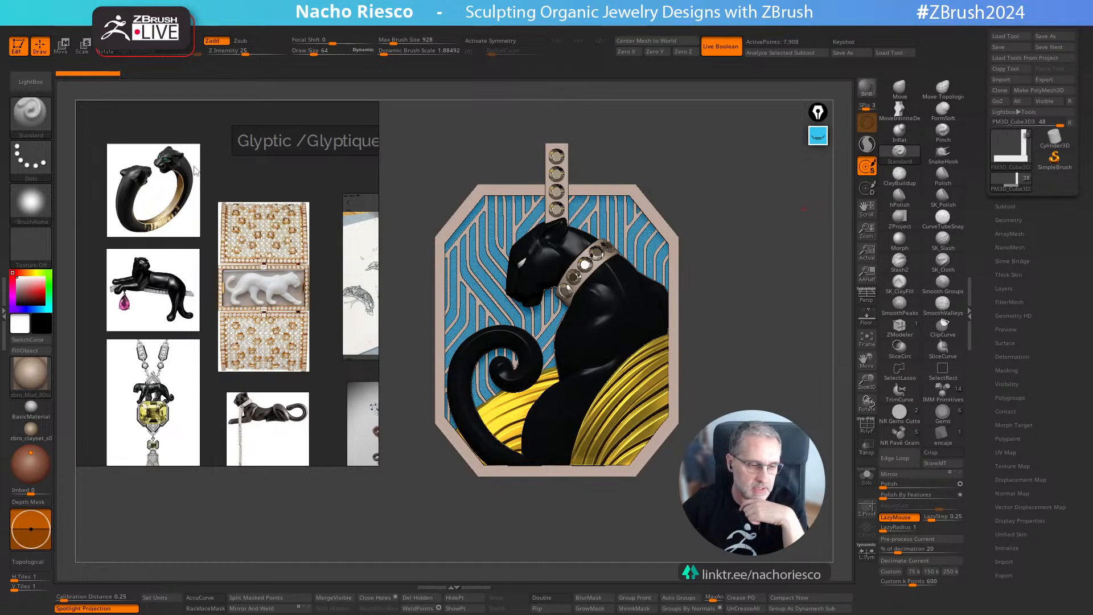
pyautogui.scroll(-2, 279, 233)
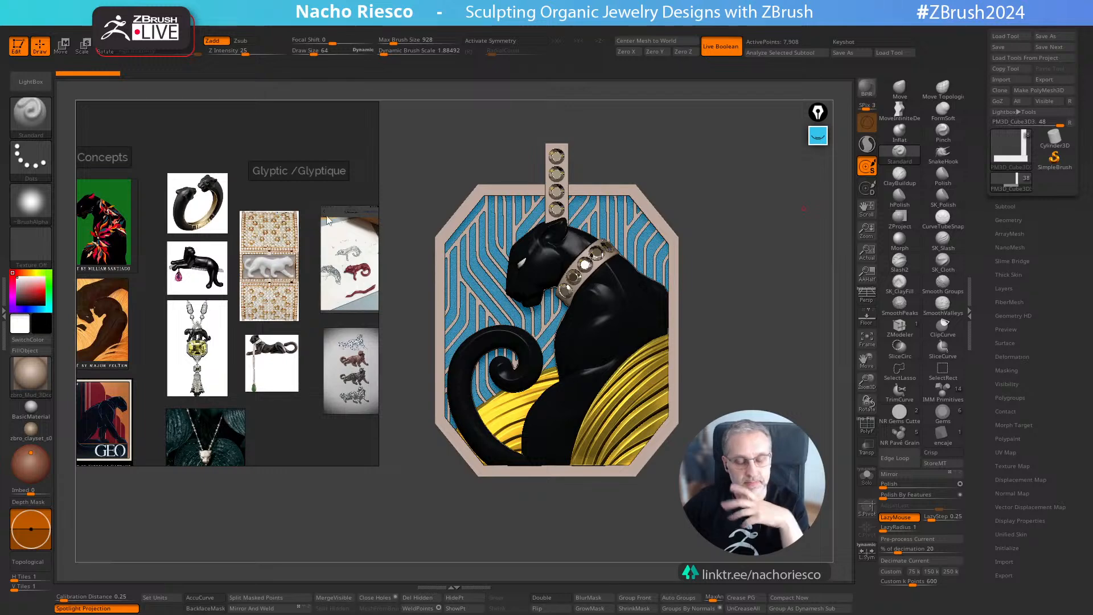
pyautogui.moveTo(322, 232); pyautogui.dragTo(286, 214, button='middle')
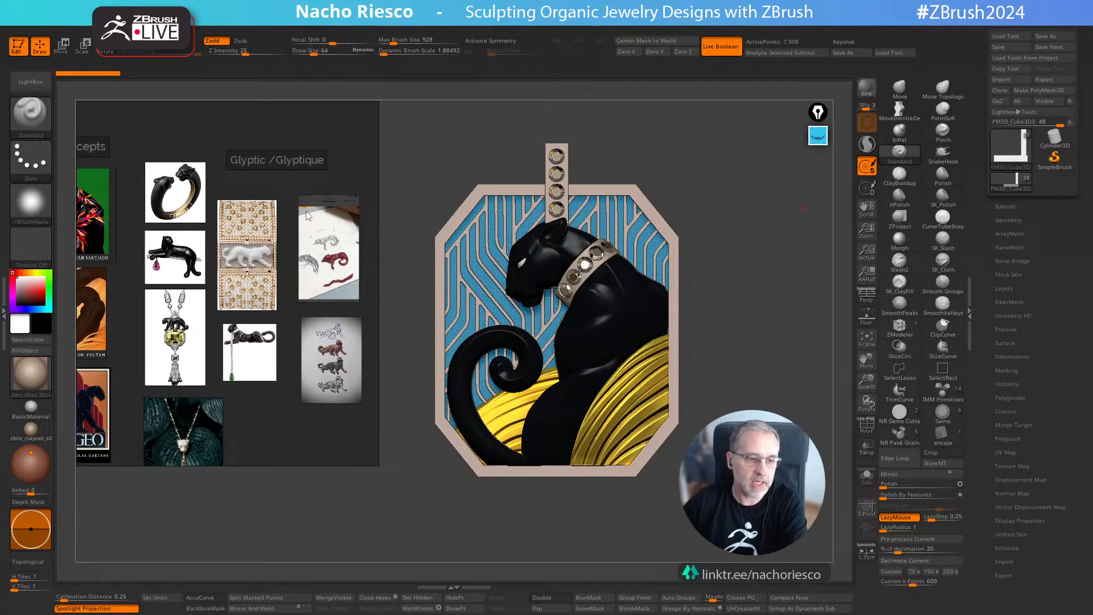
pyautogui.scroll(2, 268, 181)
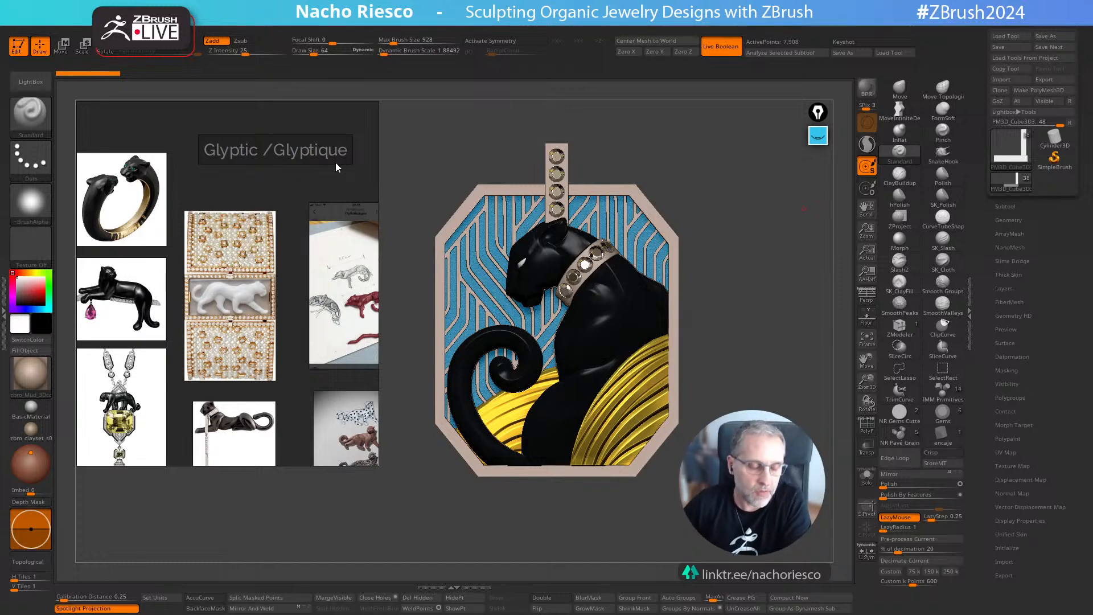
# Step: Examine the black panther bracelet and the reclining panther piece with the pink drop gem in the Glyptic /Glyptique references
pyautogui.moveTo(179, 227); pyautogui.dragTo(196, 226, button='middle')
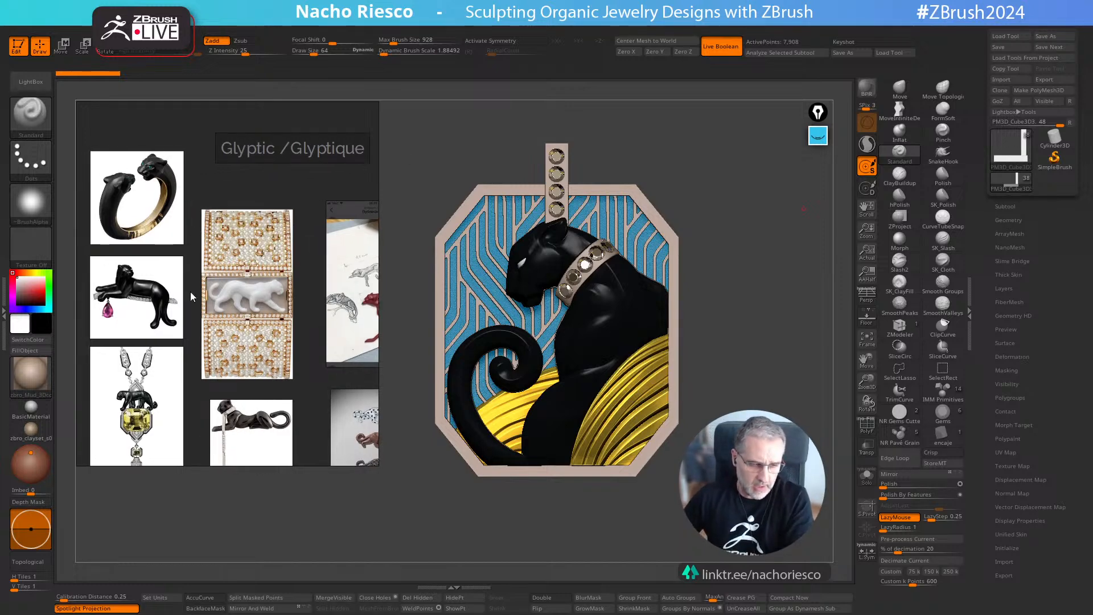
pyautogui.moveTo(189, 275); pyautogui.dragTo(226, 282, button='middle')
pyautogui.scroll(2, 206, 224)
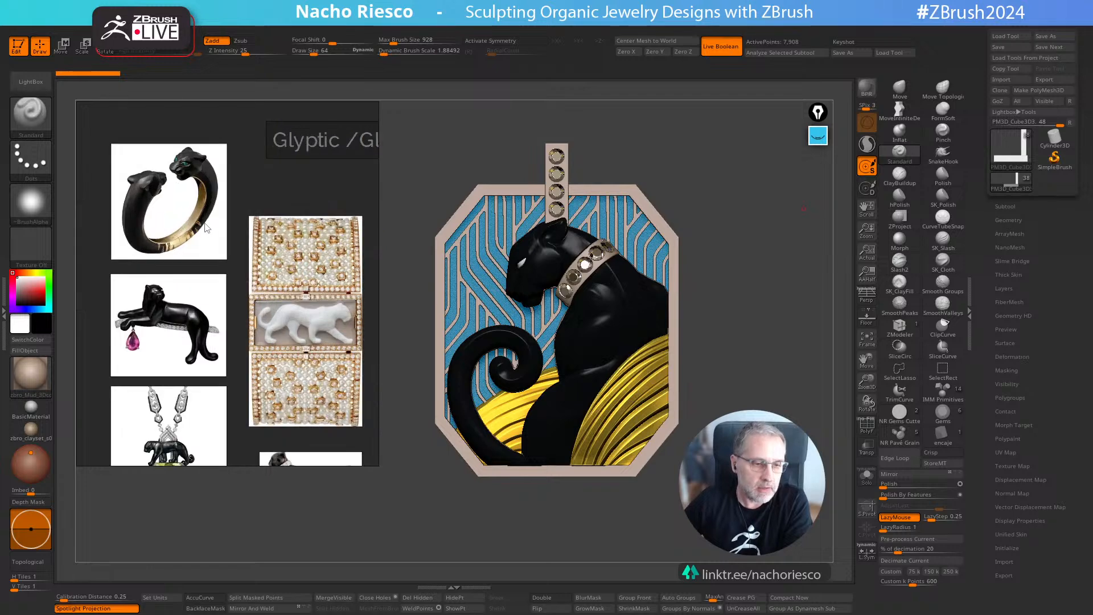
pyautogui.scroll(2, 176, 217)
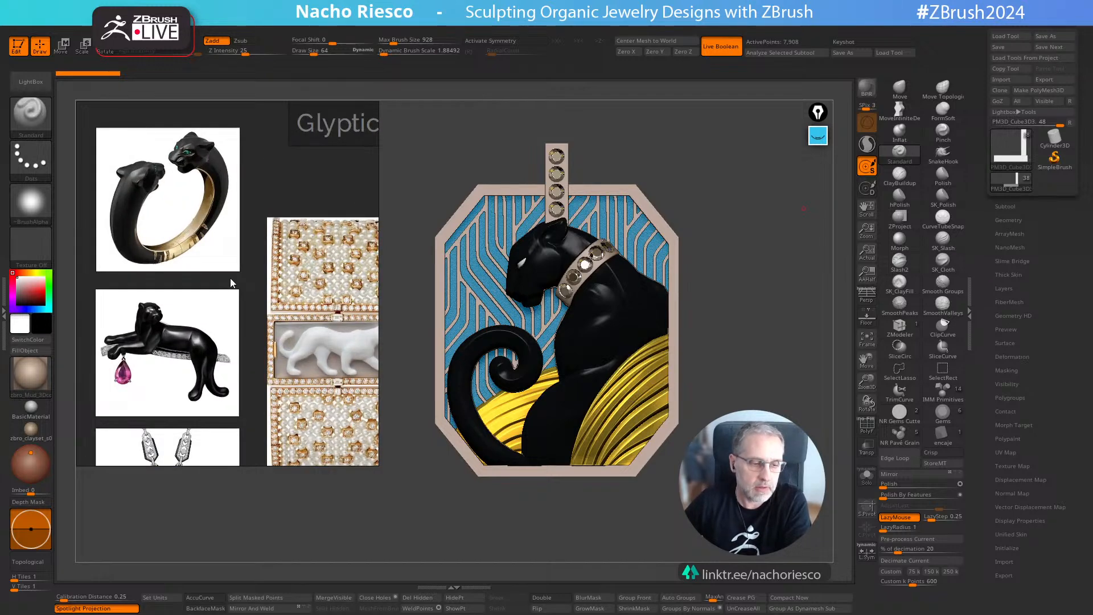
pyautogui.scroll(2, 245, 268)
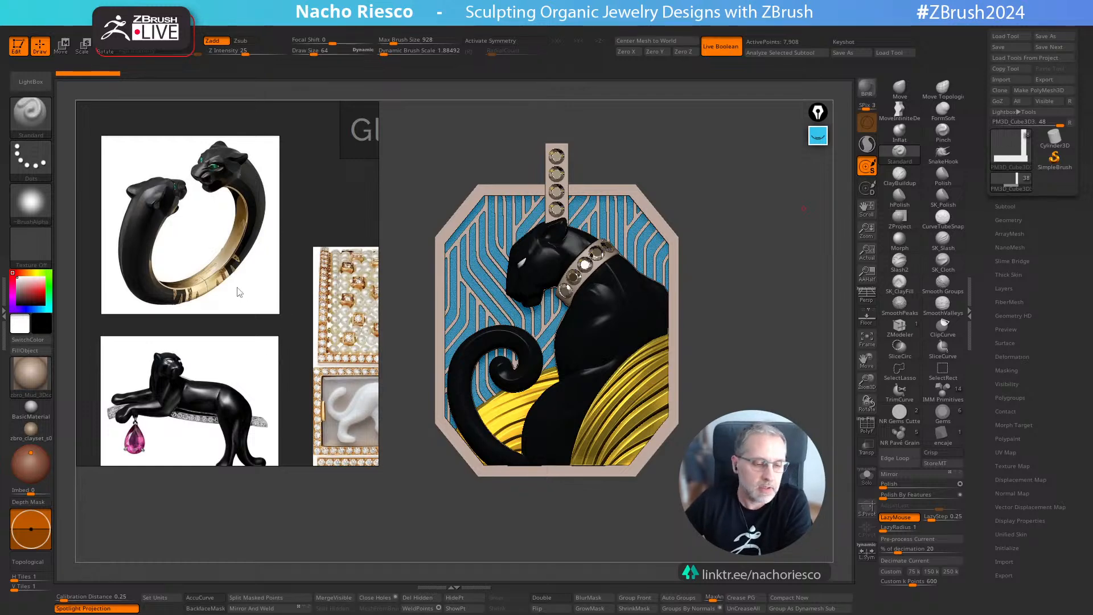
pyautogui.moveTo(255, 299); pyautogui.dragTo(245, 261, button='middle')
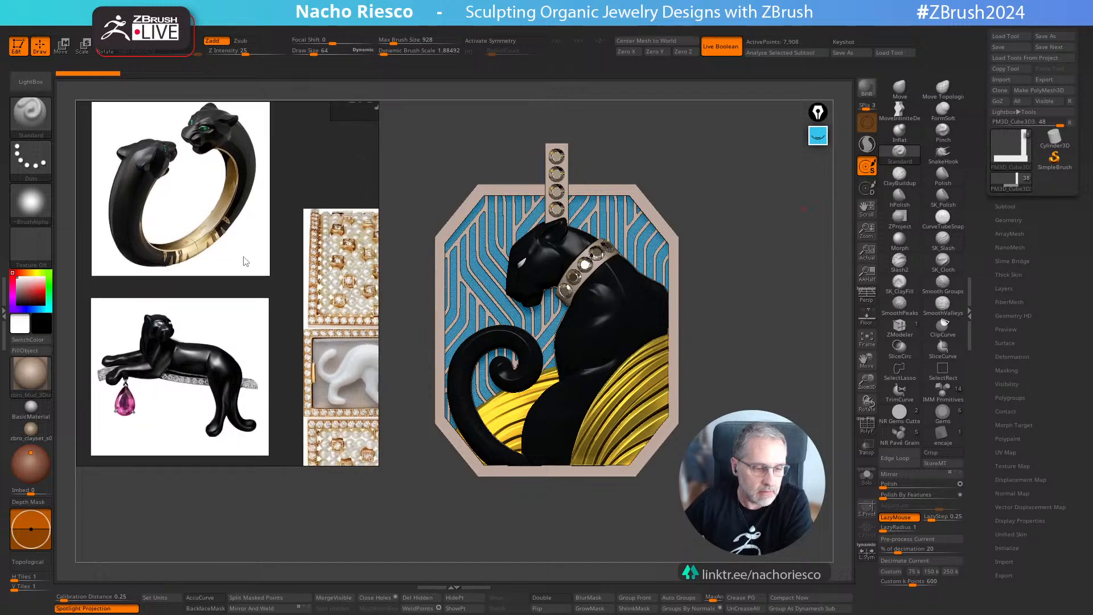
pyautogui.moveTo(248, 345); pyautogui.dragTo(309, 294, button='middle')
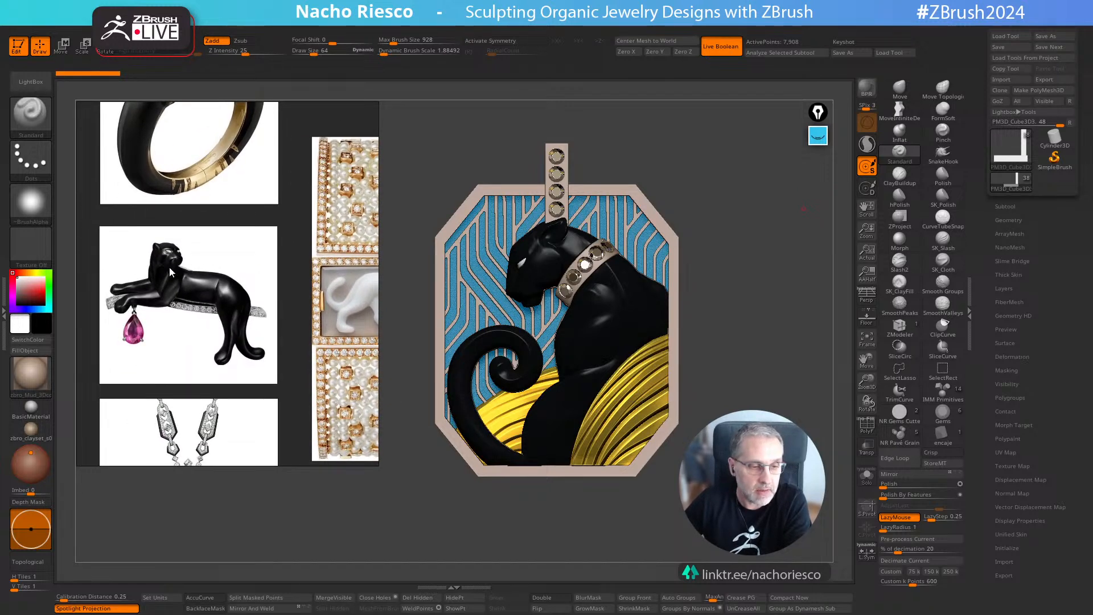
pyautogui.moveTo(292, 359); pyautogui.dragTo(315, 305, button='middle')
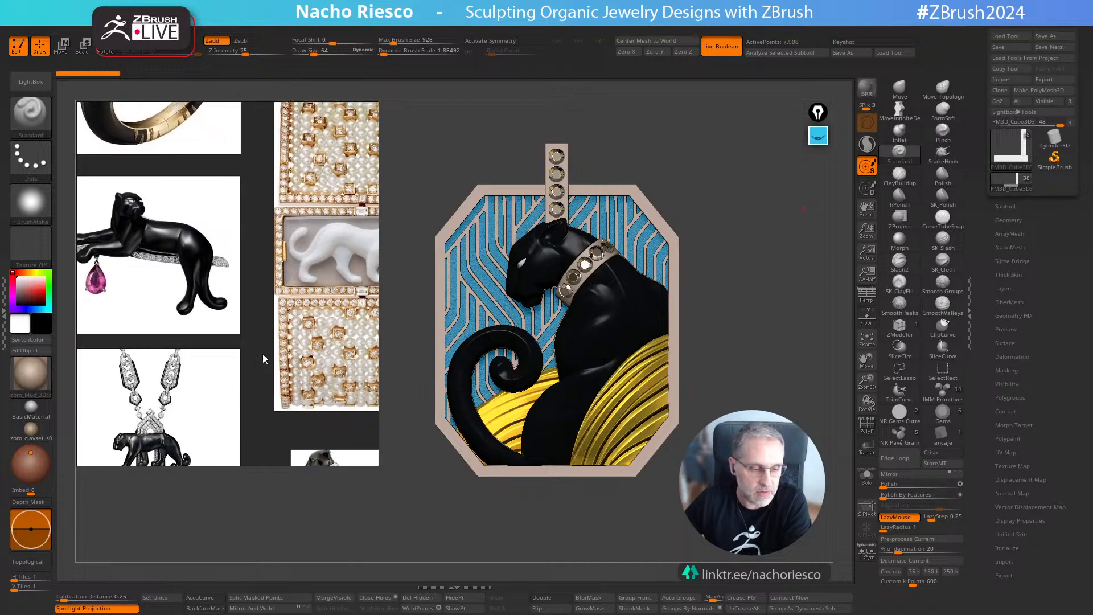
# Step: Examine the panther necklace with the large yellow gem and the carved white panther framed by pearl panels
pyautogui.moveTo(257, 368); pyautogui.dragTo(302, 203, button='middle')
pyautogui.scroll(2, 226, 288)
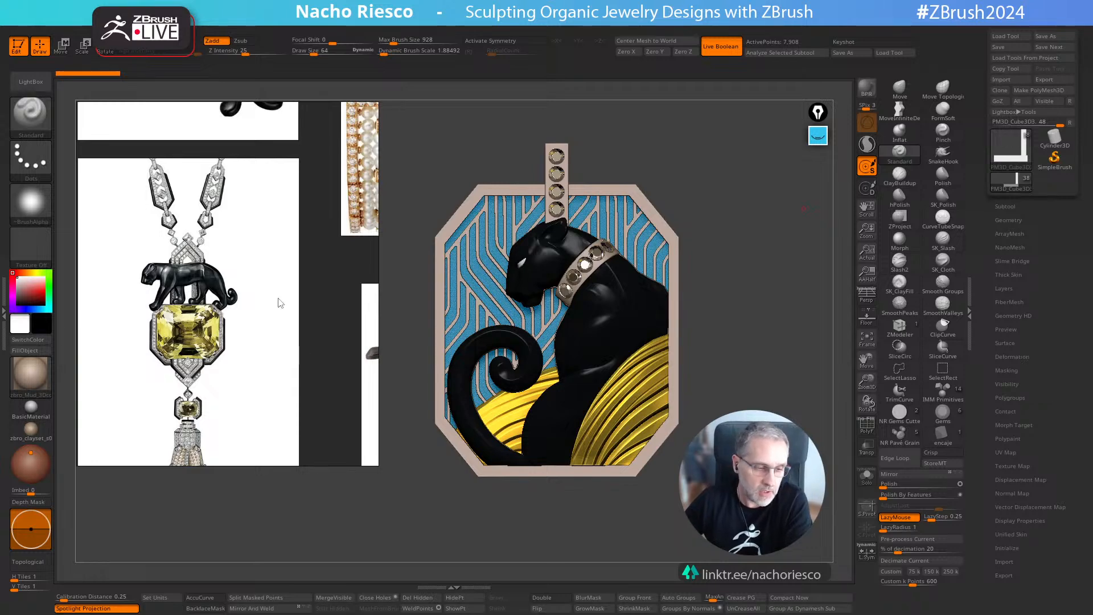
pyautogui.scroll(-3, 290, 268)
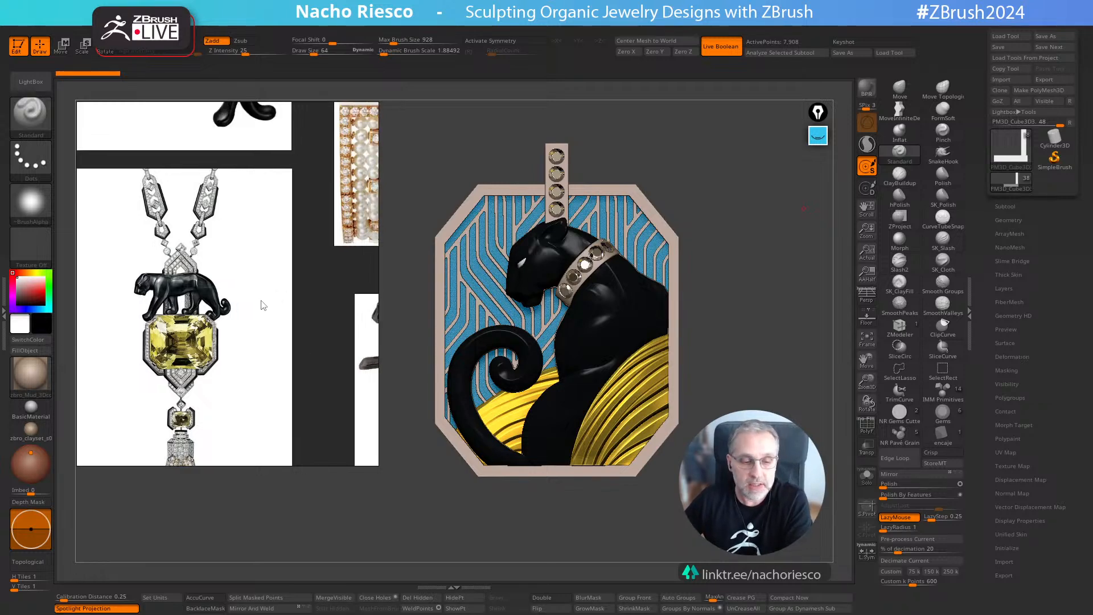
pyautogui.scroll(4, 306, 326)
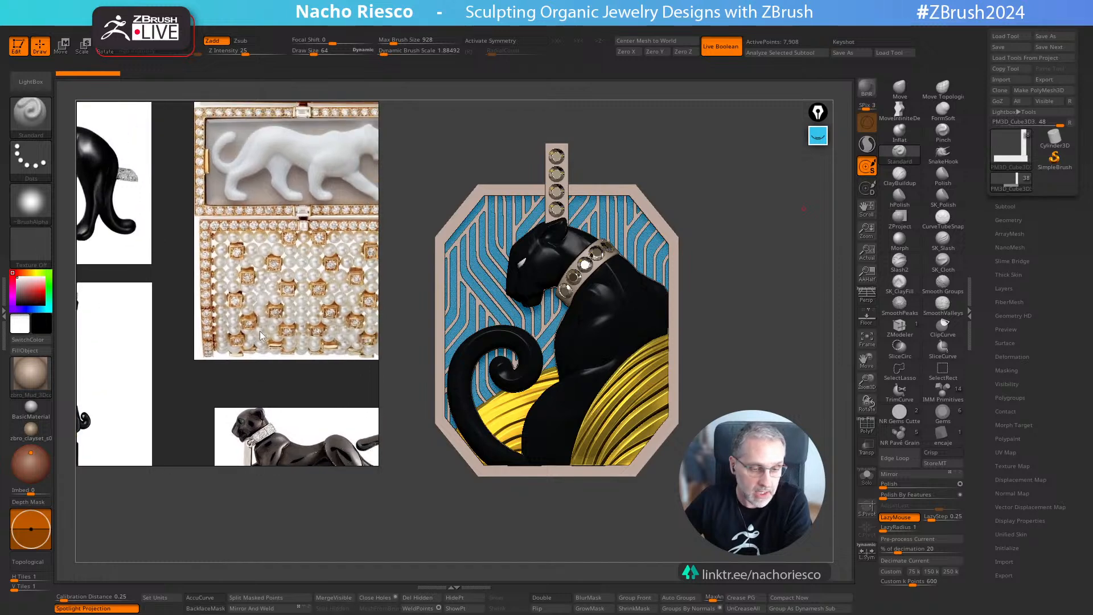
pyautogui.scroll(-1, 258, 324)
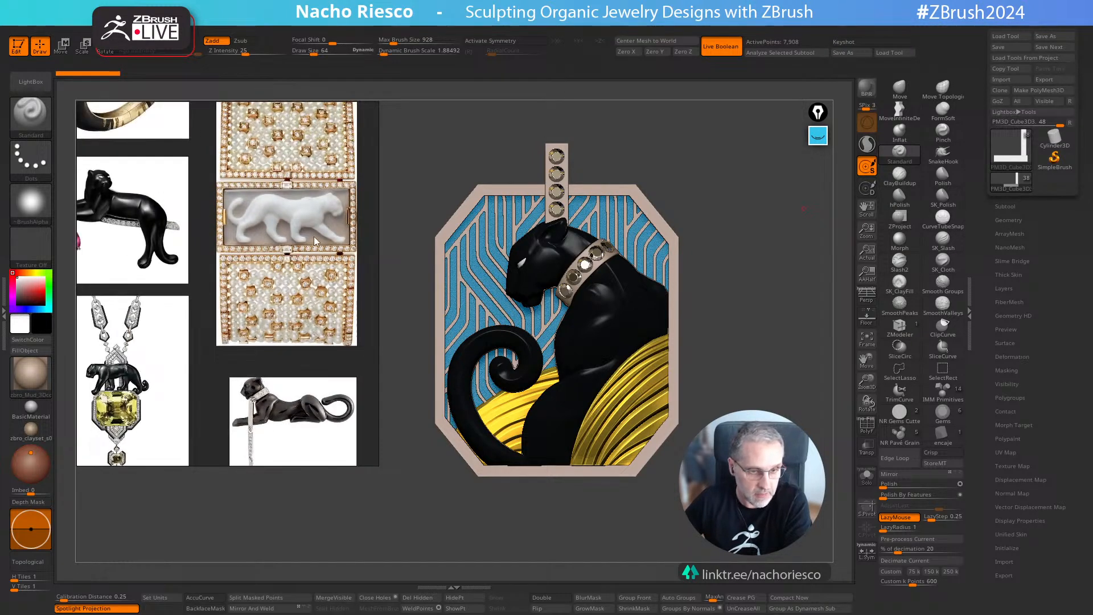
# Step: Examine the panther sketches with the red sculpted model and the photo of four standing feline figures
pyautogui.moveTo(231, 299)
pyautogui.mouseDown(button='middle')
pyautogui.moveTo(296, 278)
pyautogui.moveTo(191, 338)
pyautogui.mouseUp(button='middle')
pyautogui.moveTo(284, 286)
pyautogui.mouseDown(button='middle')
pyautogui.moveTo(171, 327)
pyautogui.moveTo(207, 240)
pyautogui.mouseUp(button='middle')
pyautogui.scroll(2, 208, 243)
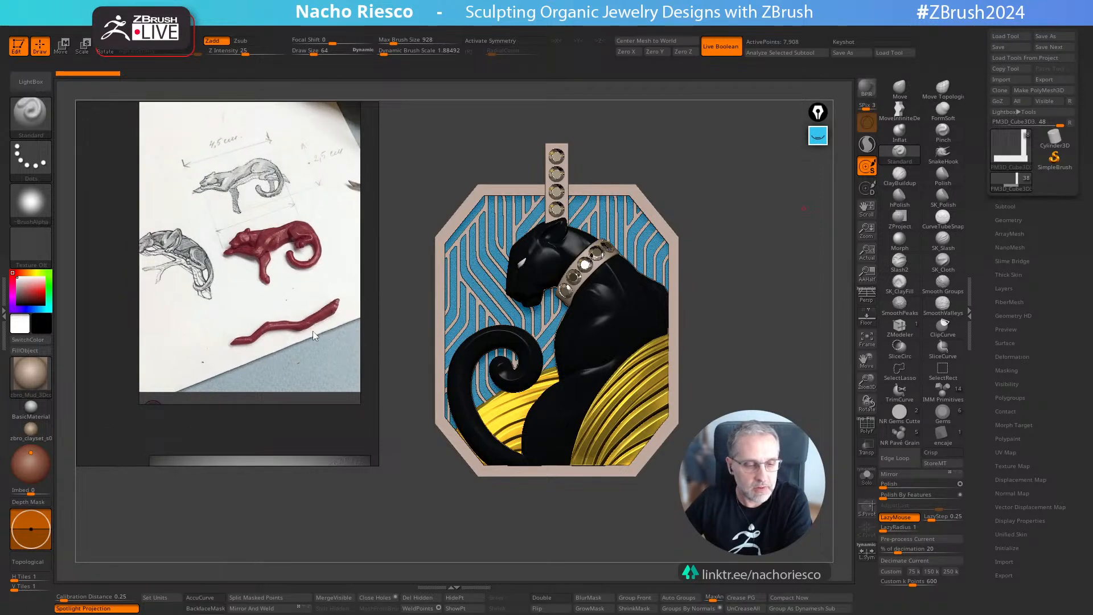
pyautogui.moveTo(295, 312); pyautogui.dragTo(240, 150, button='middle')
pyautogui.moveTo(260, 409); pyautogui.dragTo(276, 265, button='middle')
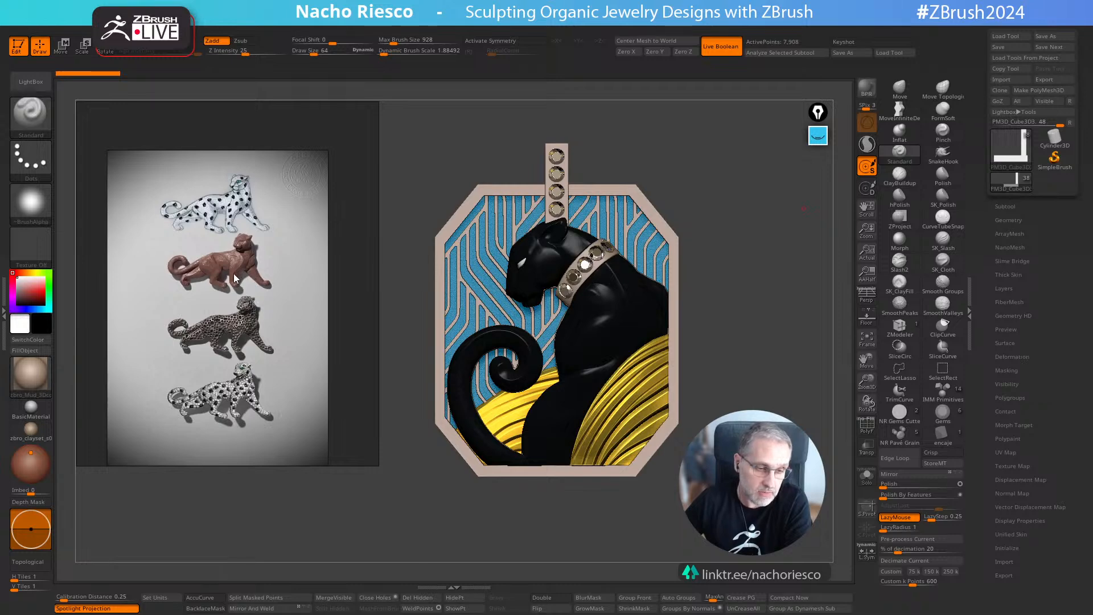
# Step: Look over the Glyptic /Glyptique jewelry photos again and take a closer second look at the black panther bracelet
pyautogui.scroll(-2, 232, 279)
pyautogui.scroll(-3, 230, 281)
pyautogui.moveTo(168, 277); pyautogui.dragTo(265, 325, button='middle')
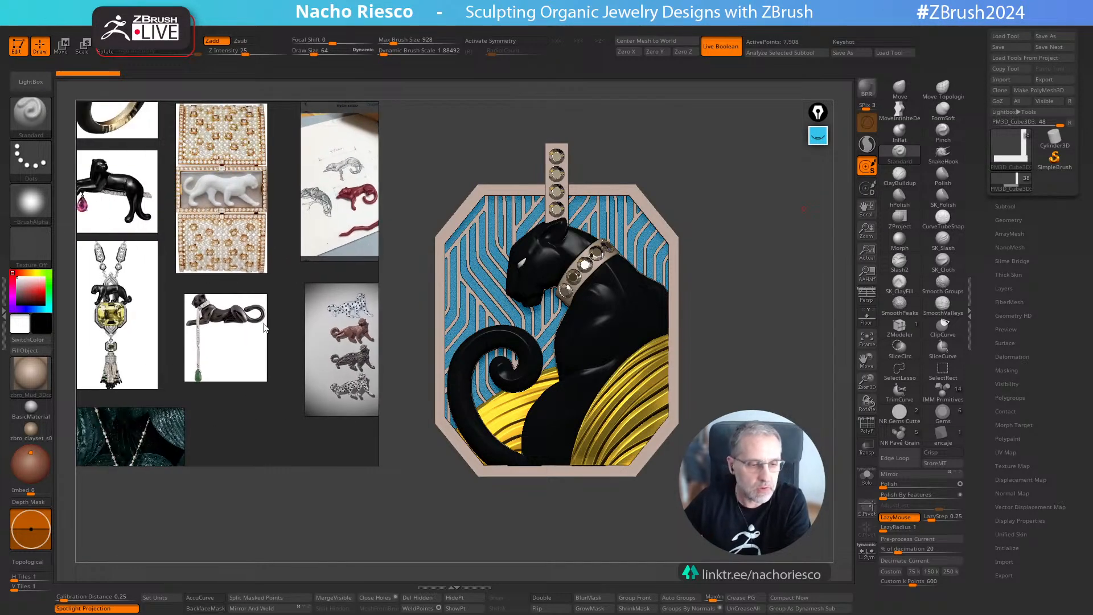
pyautogui.moveTo(229, 276); pyautogui.dragTo(257, 312, button='middle')
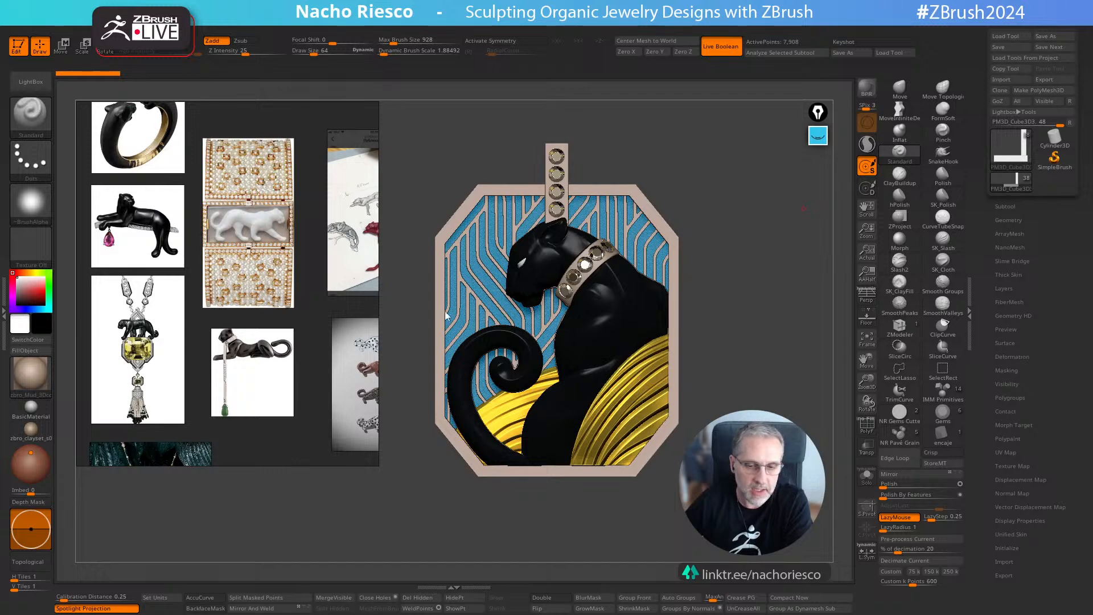
pyautogui.moveTo(466, 312); pyautogui.dragTo(313, 299, button='middle')
pyautogui.moveTo(193, 288); pyautogui.dragTo(352, 290, button='middle')
pyautogui.scroll(2, 129, 209)
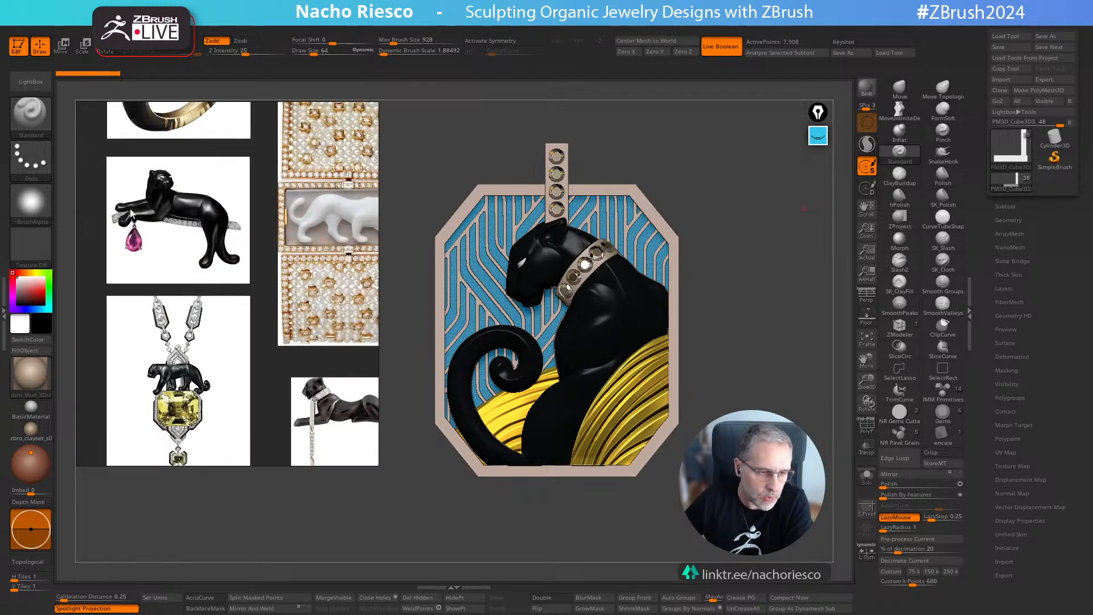
pyautogui.moveTo(140, 208); pyautogui.dragTo(175, 354, button='middle')
pyautogui.scroll(1, 176, 357)
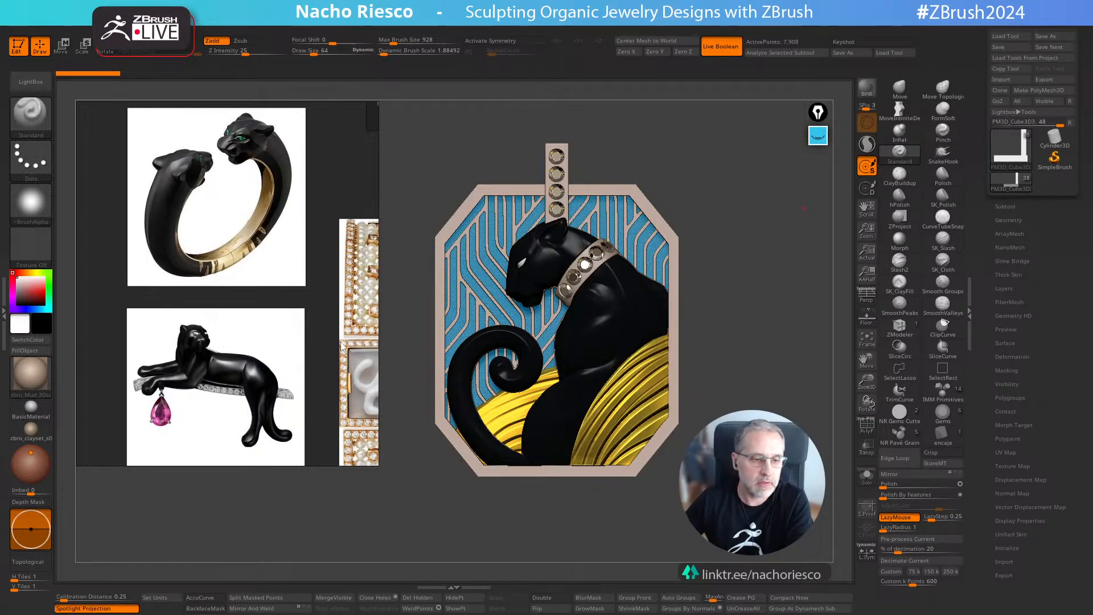
# Step: Look through the Guilloche group of the reference board, from the interlaced line pattern to the enamel jewelry
pyautogui.moveTo(341, 342)
pyautogui.mouseDown(button='middle')
pyautogui.moveTo(261, 345)
pyautogui.moveTo(109, 418)
pyautogui.mouseUp(button='middle')
pyautogui.moveTo(270, 350); pyautogui.dragTo(28, 394, button='middle')
pyautogui.moveTo(329, 305); pyautogui.dragTo(335, 244, button='middle')
pyautogui.scroll(-3, 264, 318)
pyautogui.moveTo(260, 300); pyautogui.dragTo(252, 257, button='middle')
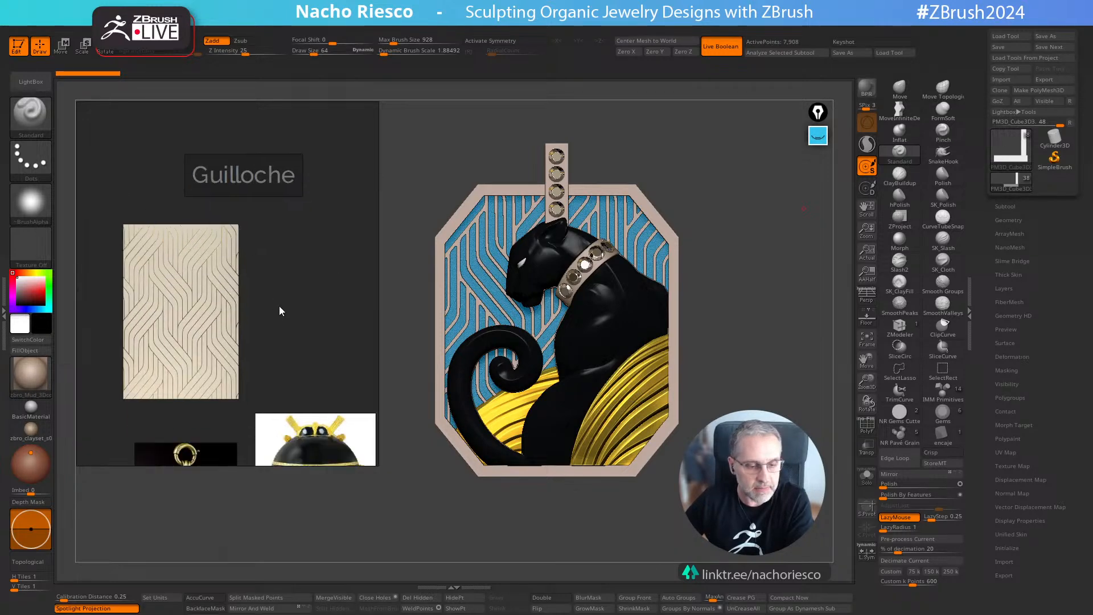
pyautogui.moveTo(284, 335); pyautogui.dragTo(269, 256, button='middle')
pyautogui.scroll(2, 270, 256)
pyautogui.moveTo(286, 315); pyautogui.dragTo(271, 268, button='middle')
pyautogui.scroll(-2, 264, 285)
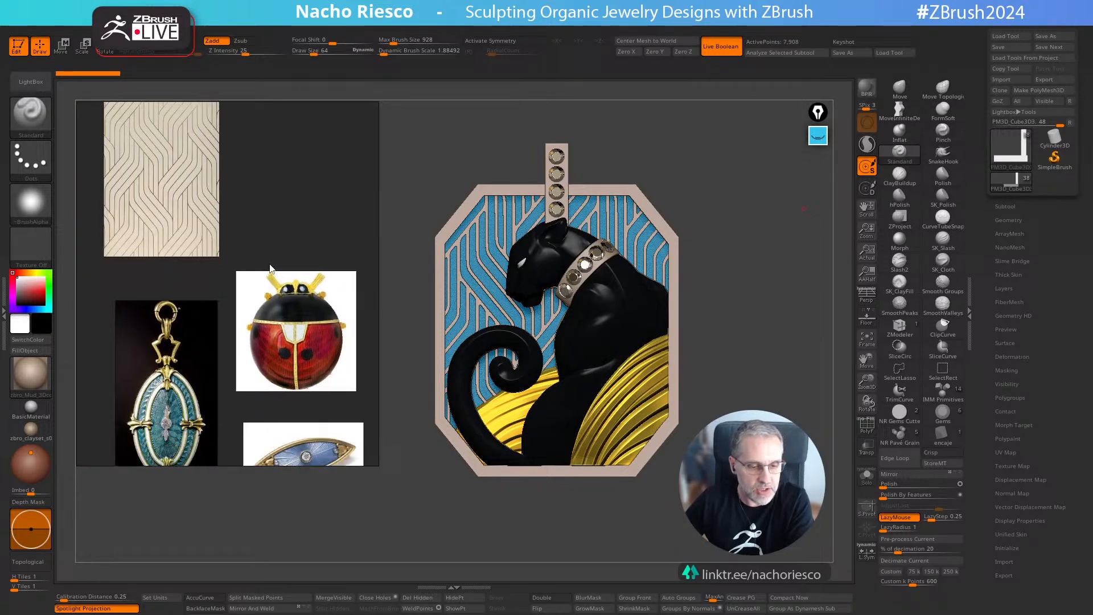
pyautogui.moveTo(293, 154); pyautogui.dragTo(284, 320, button='middle')
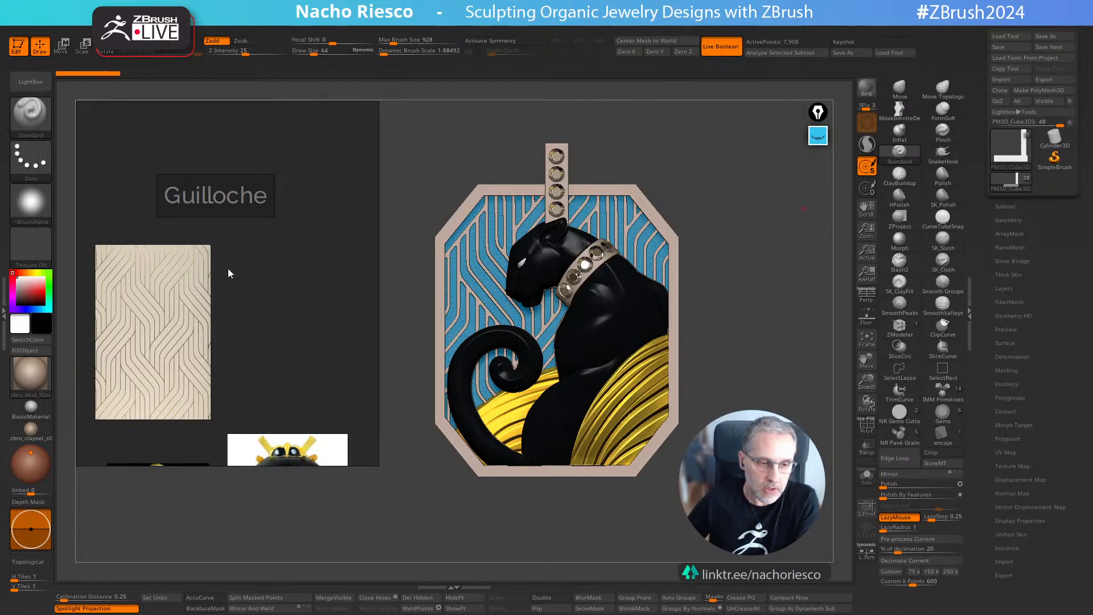
# Step: Examine the guilloche texture under the teal enamel of the oval gold pendant
pyautogui.moveTo(260, 308); pyautogui.dragTo(275, 238, button='middle')
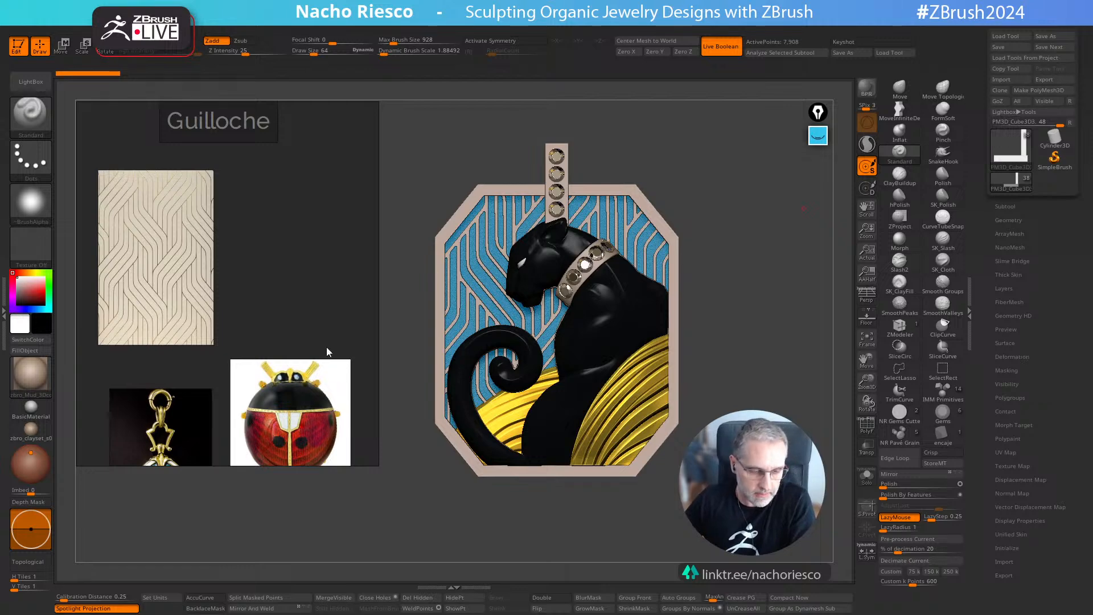
pyautogui.moveTo(326, 347); pyautogui.dragTo(312, 275, button='middle')
pyautogui.moveTo(316, 378); pyautogui.dragTo(347, 386, button='middle')
pyautogui.moveTo(284, 294); pyautogui.dragTo(304, 174, button='middle')
pyautogui.scroll(2, 240, 313)
pyautogui.scroll(3, 239, 312)
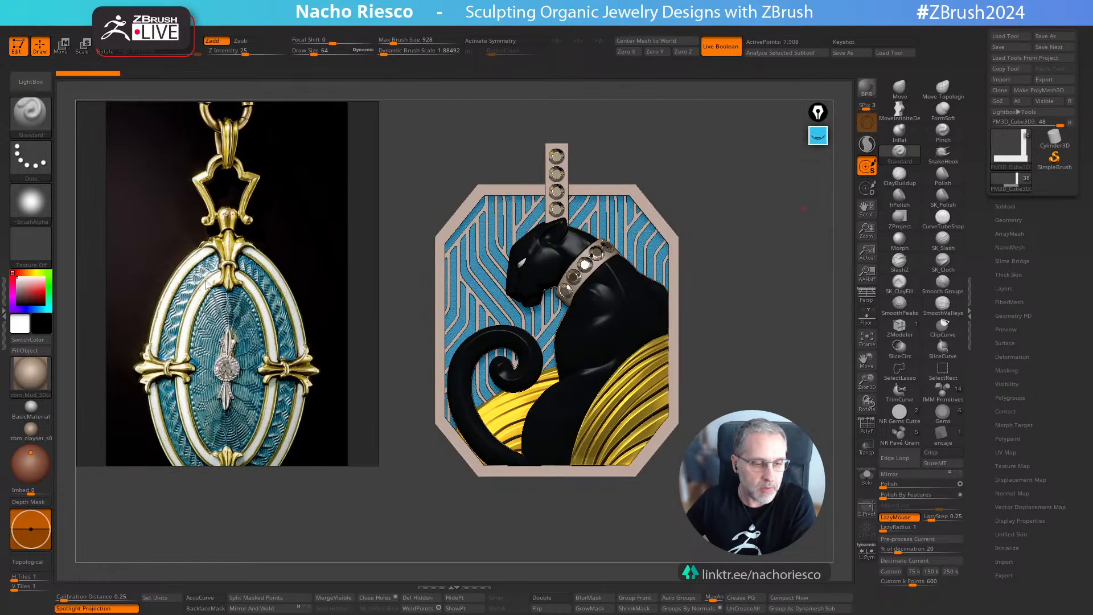
pyautogui.moveTo(237, 378); pyautogui.dragTo(215, 373, button='middle')
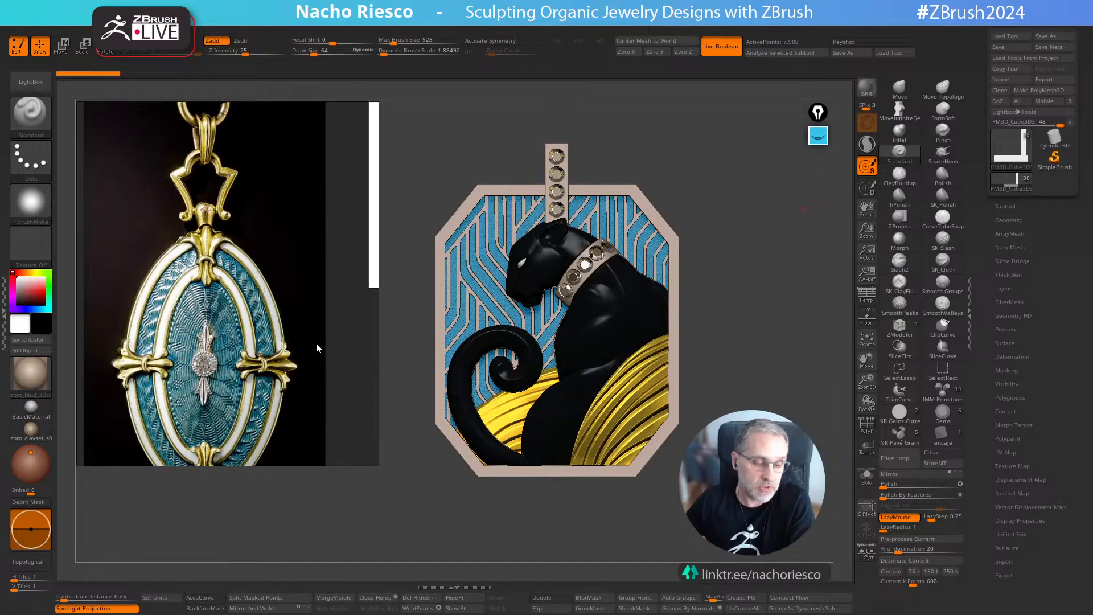
pyautogui.scroll(2, 174, 362)
# Step: Examine the guilloche lines under the enamel of the red ladybug piece and the blue eye-shaped brooch
pyautogui.moveTo(277, 307); pyautogui.dragTo(185, 332, button='middle')
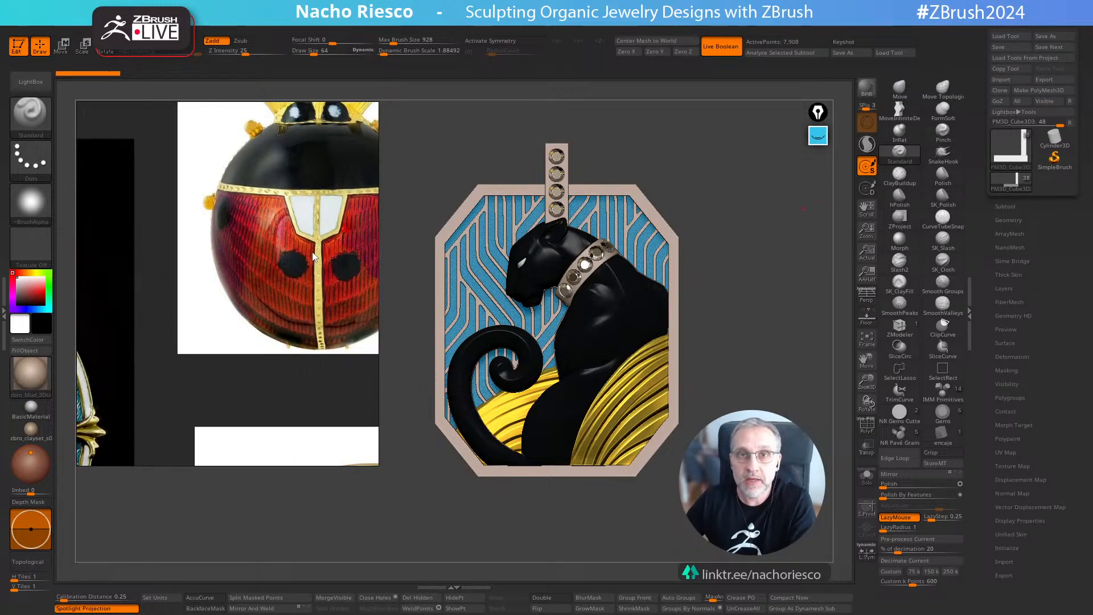
pyautogui.moveTo(328, 310); pyautogui.dragTo(267, 276, button='middle')
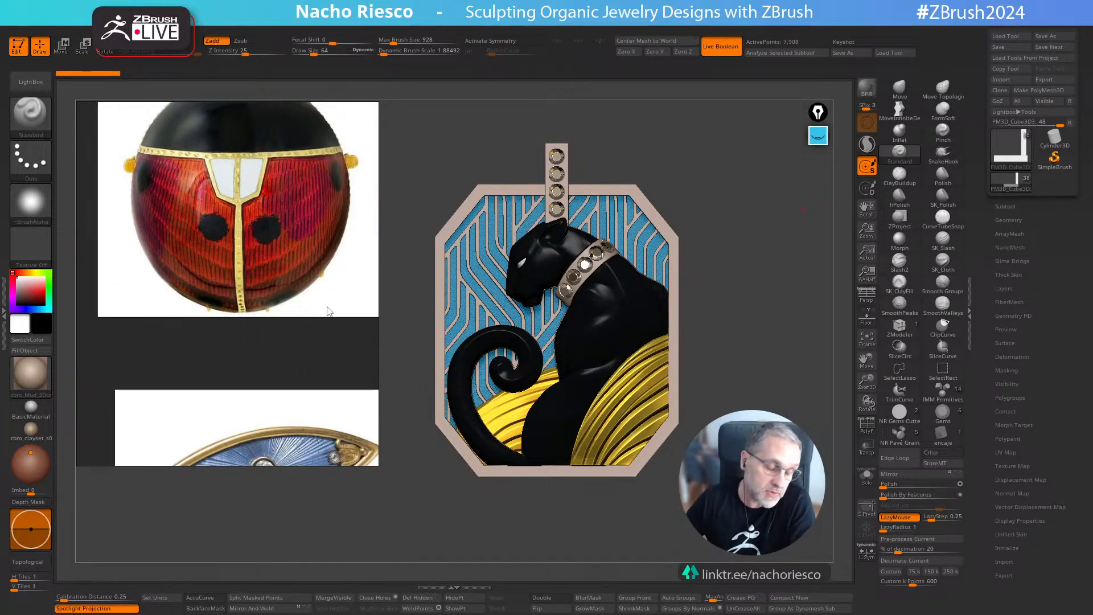
pyautogui.moveTo(292, 326); pyautogui.dragTo(292, 308, button='middle')
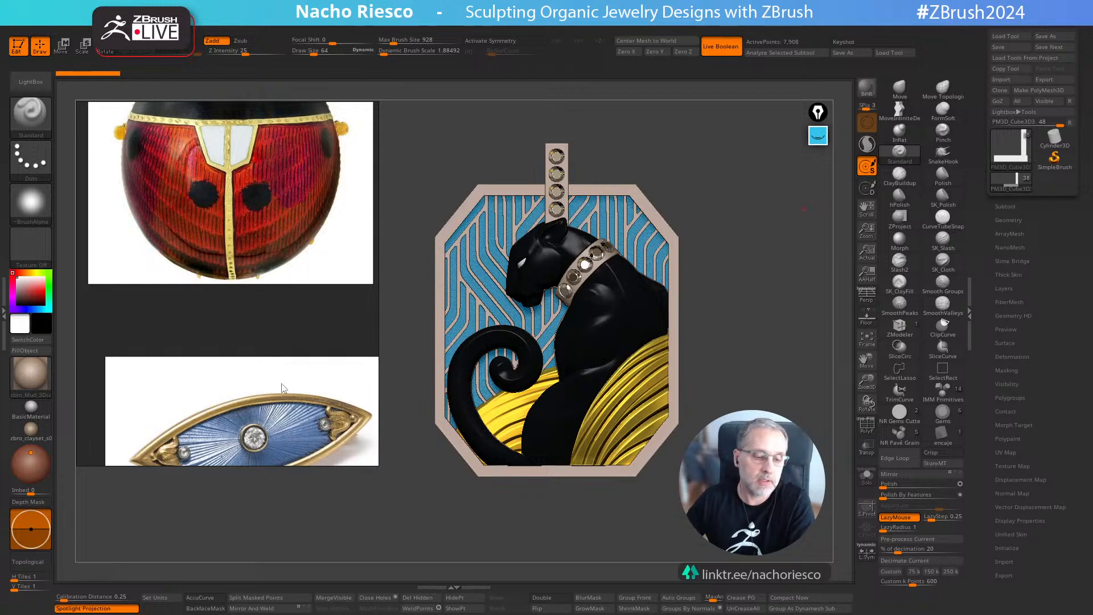
pyautogui.moveTo(283, 369); pyautogui.dragTo(285, 369, button='middle')
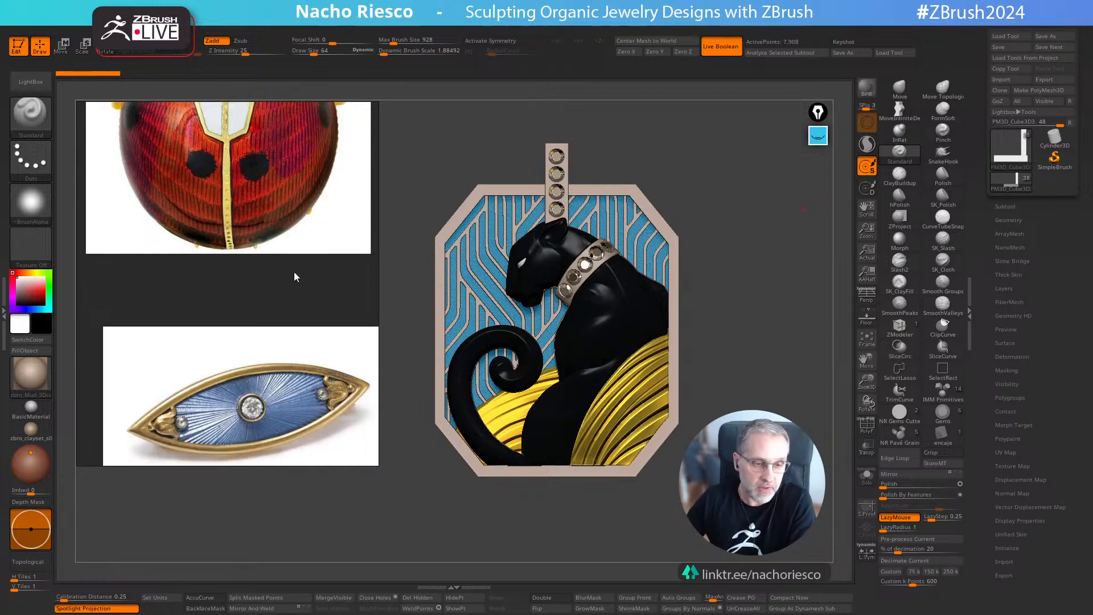
pyautogui.scroll(-1, 285, 273)
pyautogui.moveTo(278, 217); pyautogui.dragTo(282, 289, button='middle')
pyautogui.scroll(1, 265, 273)
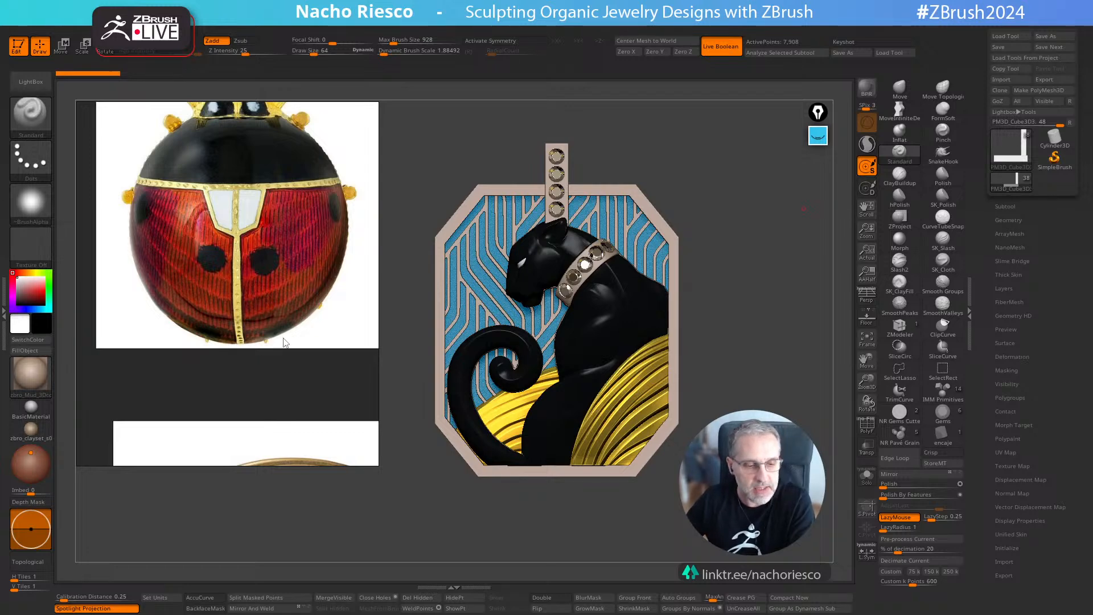
pyautogui.scroll(-1, 285, 343)
pyautogui.moveTo(301, 359); pyautogui.dragTo(277, 265, button='middle')
pyautogui.scroll(1, 279, 267)
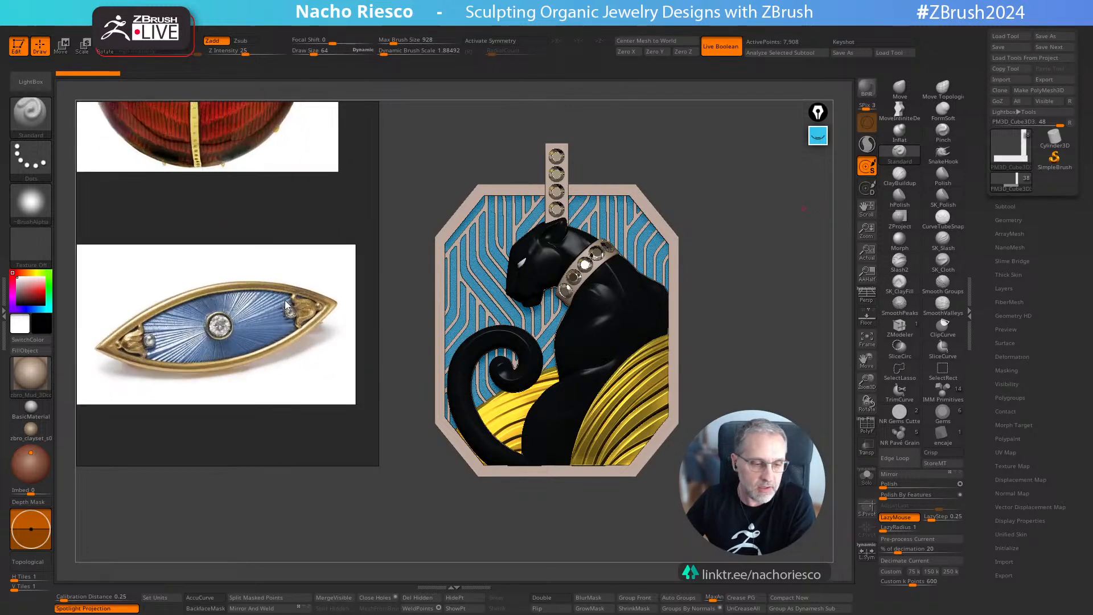
pyautogui.moveTo(273, 341); pyautogui.dragTo(271, 378, button='middle')
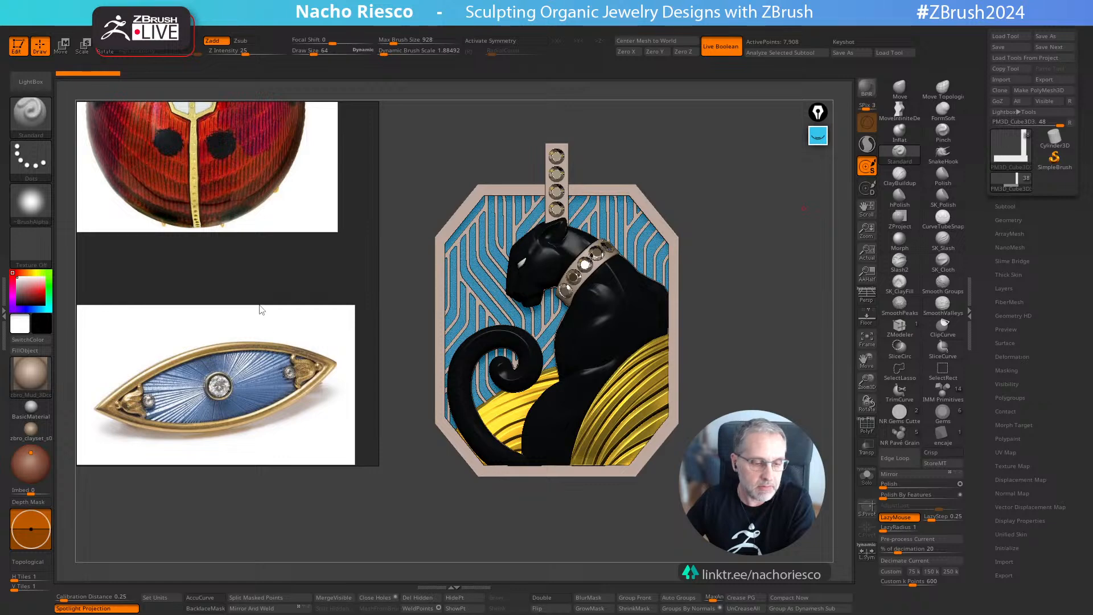
pyautogui.moveTo(243, 248); pyautogui.dragTo(266, 326, button='middle')
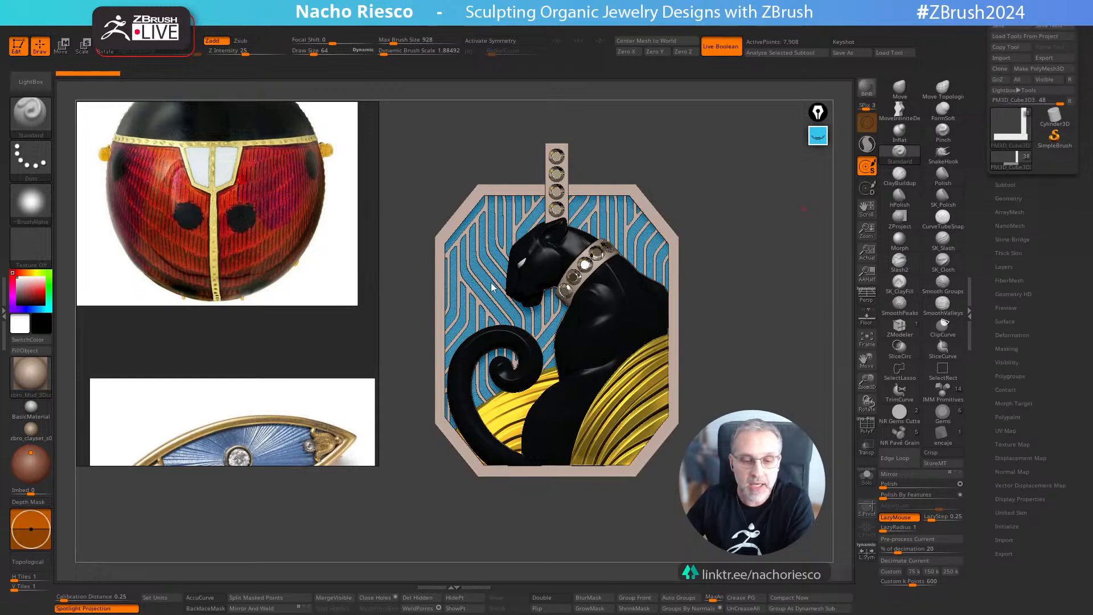
# Step: Examine the interlaced line pattern in the Guilloche group as the reference for the pendant's blue background
pyautogui.scroll(-3, 356, 259)
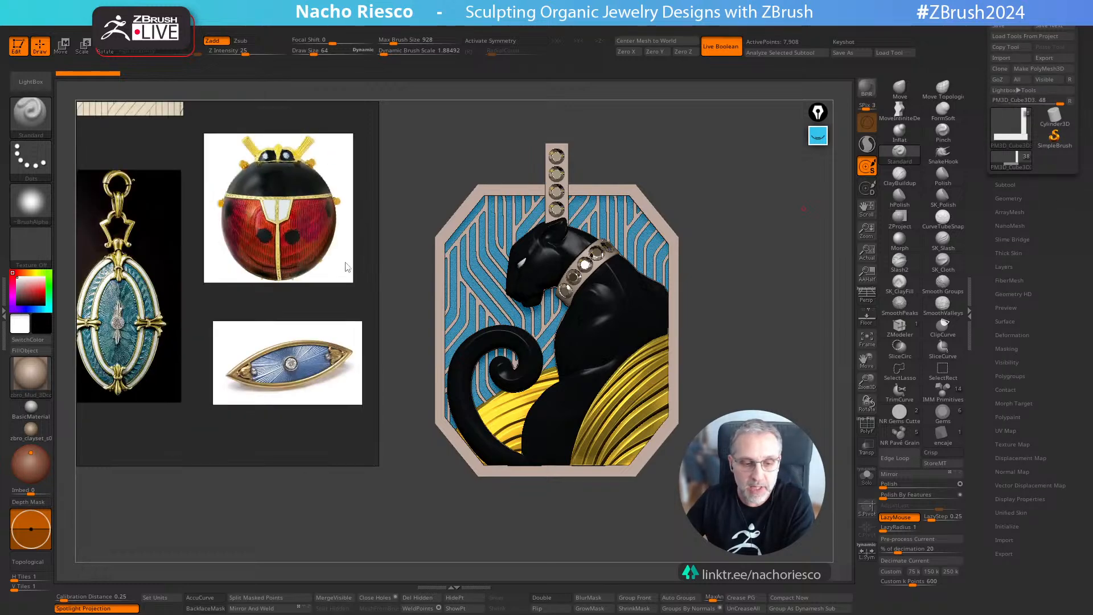
pyautogui.moveTo(242, 235); pyautogui.dragTo(367, 344, button='middle')
pyautogui.scroll(2, 243, 165)
pyautogui.moveTo(248, 176); pyautogui.dragTo(241, 318, button='middle')
pyautogui.moveTo(266, 224); pyautogui.dragTo(261, 285, button='middle')
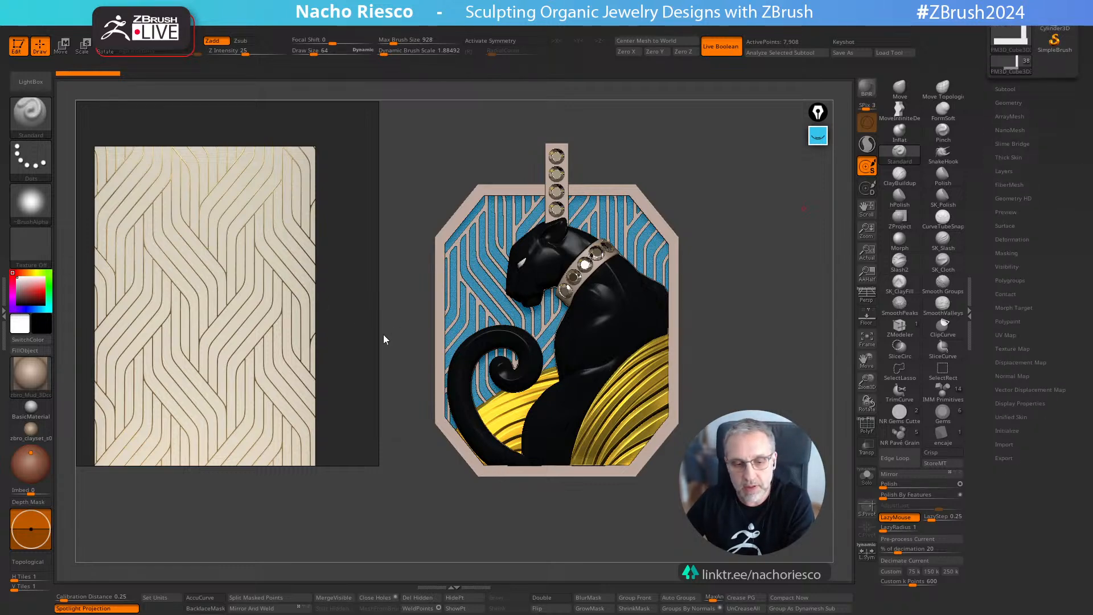
# Step: Return to an overview of the Concepts, Glyptic /Glyptique and Guilloche groups, and bring the active tool thumbnails back into view
pyautogui.scroll(-4, 374, 332)
pyautogui.scroll(-2, 303, 365)
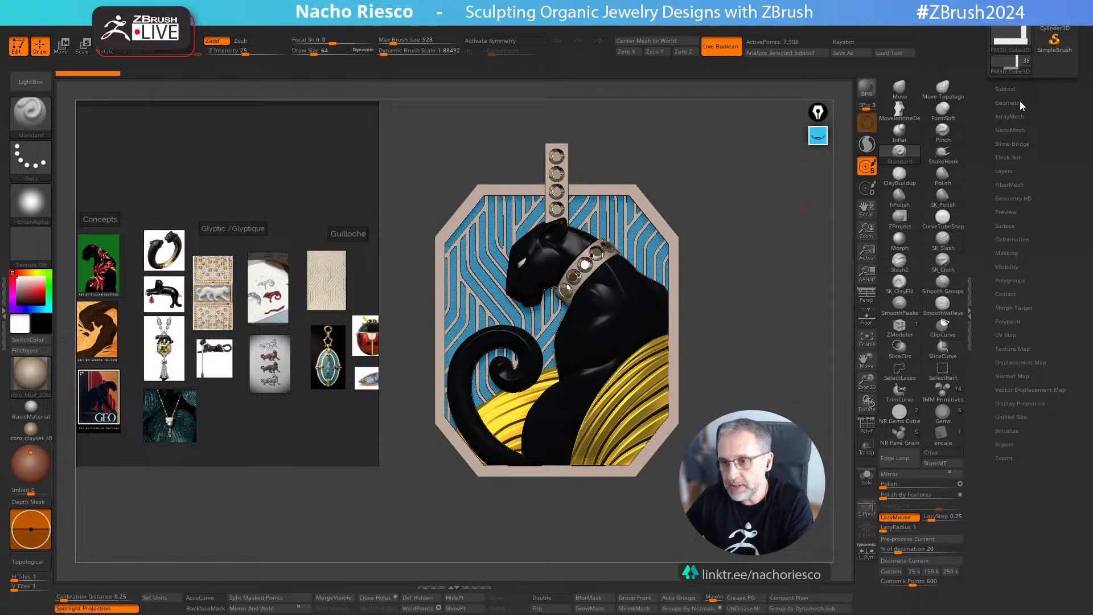
pyautogui.moveTo(977, 147); pyautogui.dragTo(984, 229)
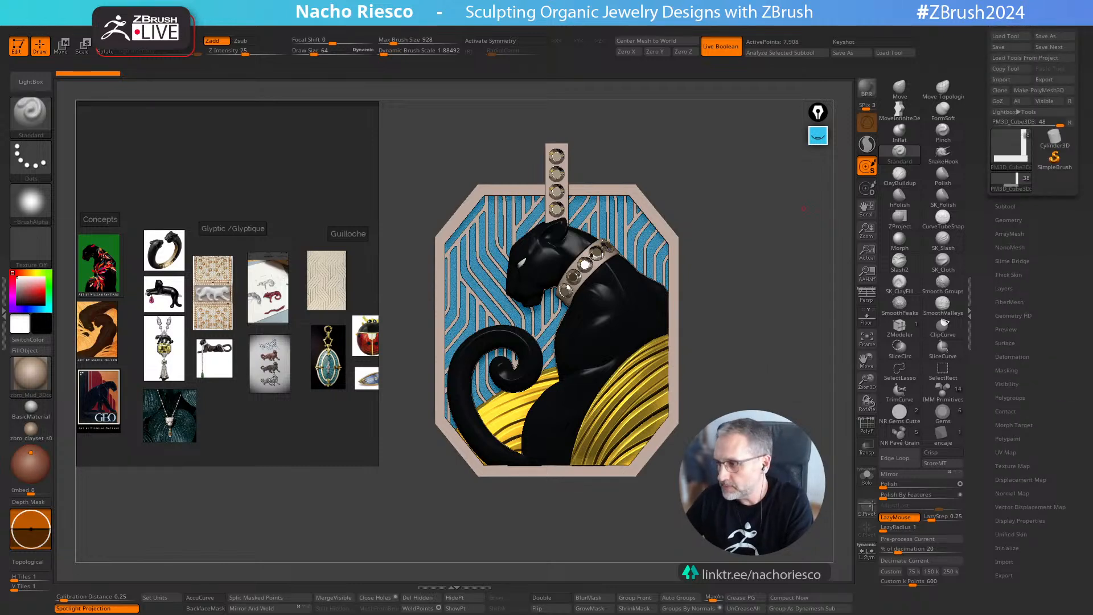
# Step: Switch to the dark blockout version of the pendant and isolate its panther body piece and its octagonal plate in turn
pyautogui.click(1007, 35)
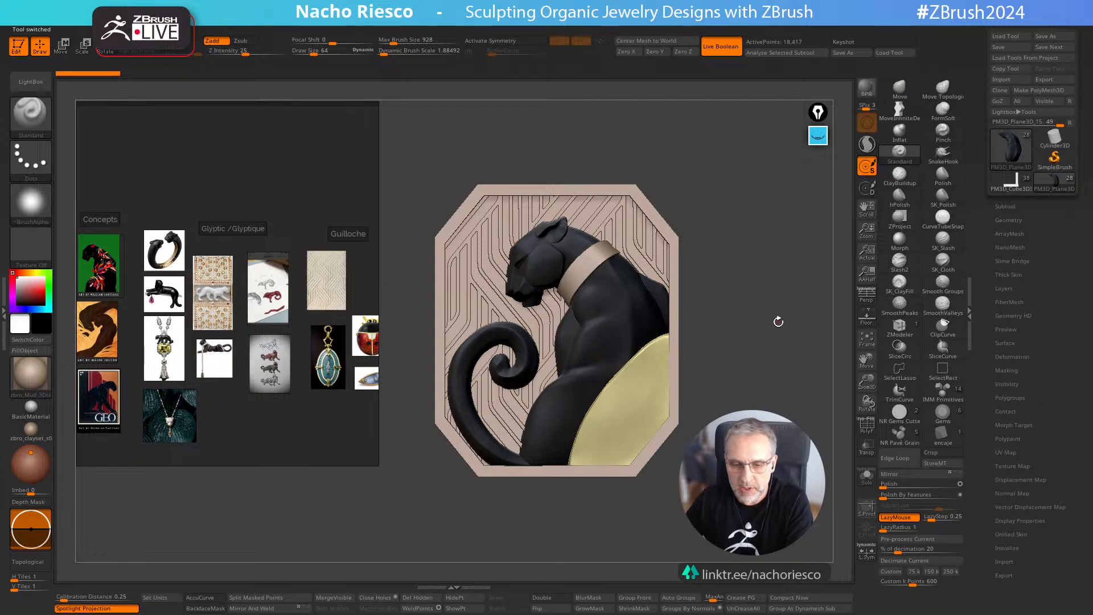
pyautogui.moveTo(757, 328); pyautogui.dragTo(746, 364)
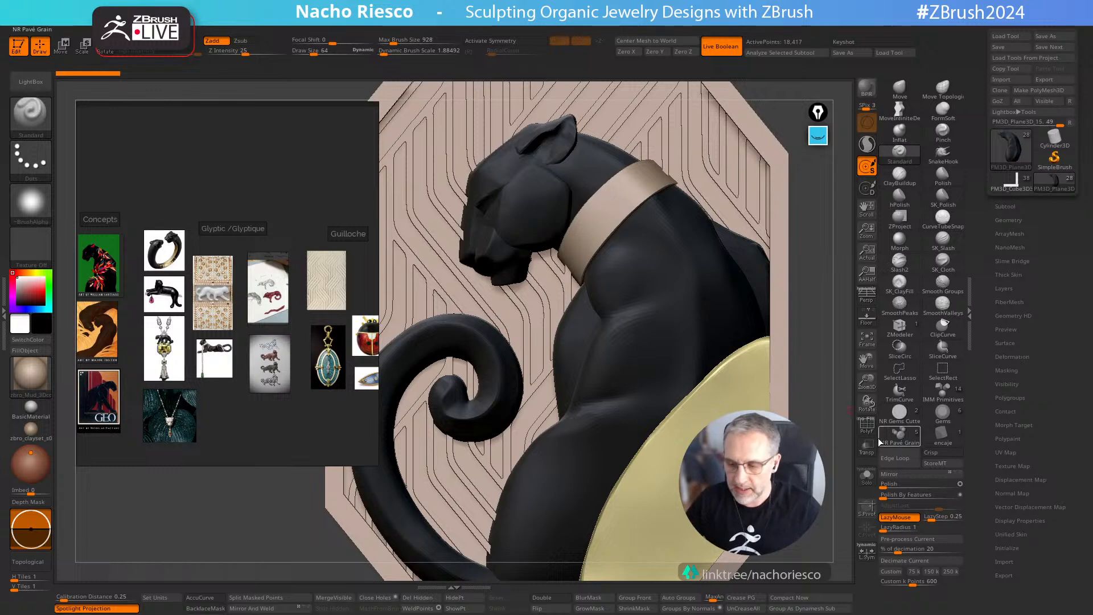
pyautogui.click(867, 476)
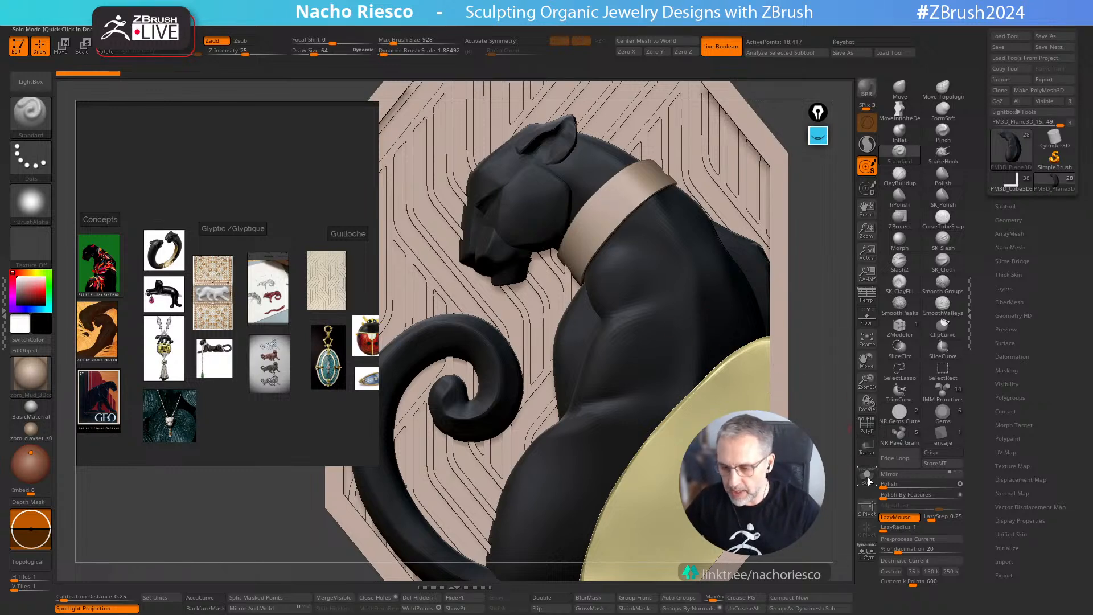
pyautogui.click(870, 429)
pyautogui.click(870, 429)
pyautogui.click(867, 476)
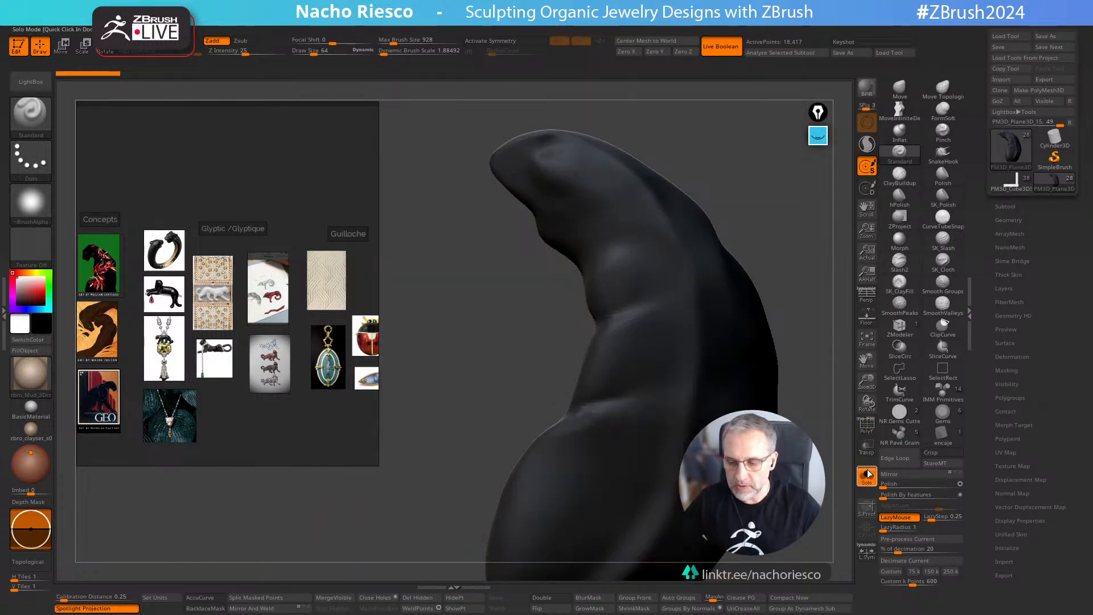
pyautogui.keyDown('alt'); pyautogui.click(518, 233); pyautogui.keyUp('alt')
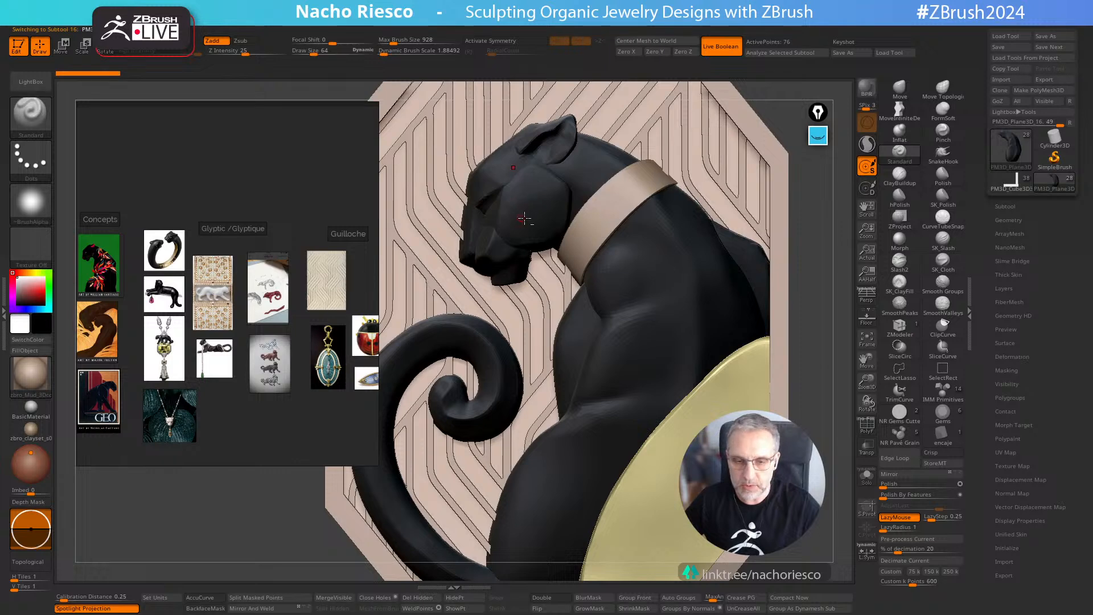
pyautogui.click(867, 476)
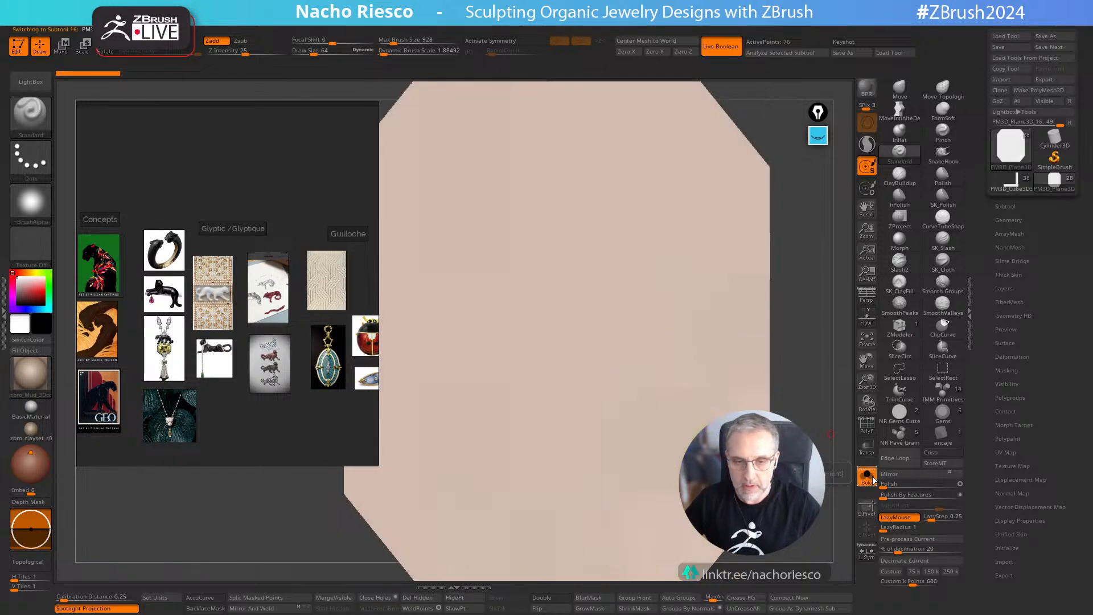
pyautogui.click(866, 476)
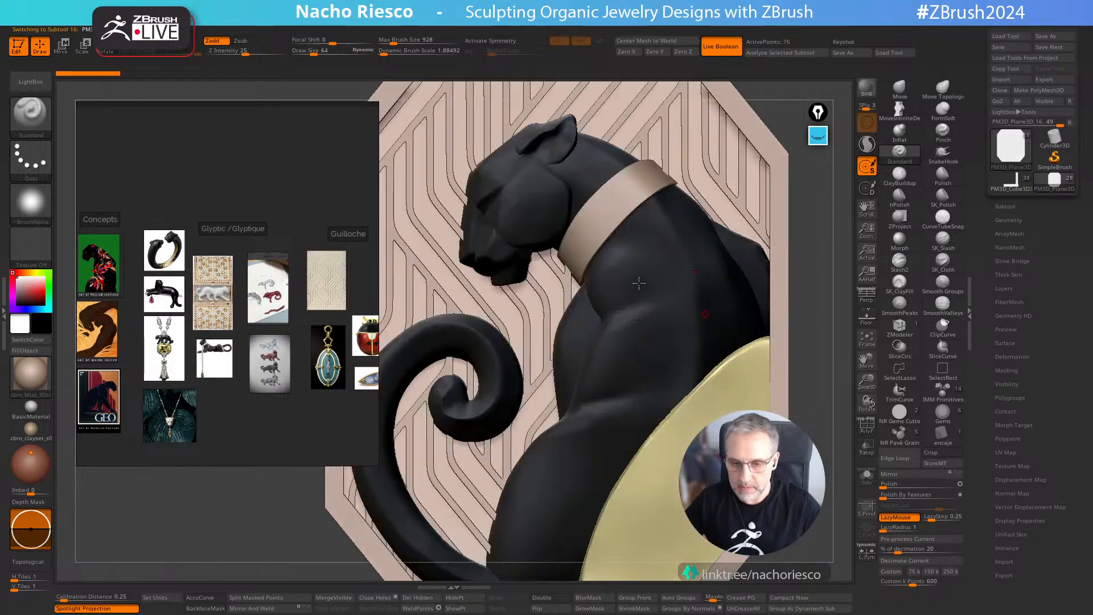
# Step: Review the separate panther pieces in the blockout's subtool list and make PM3D_Plane3D_12 the active subtool
pyautogui.click(1005, 206)
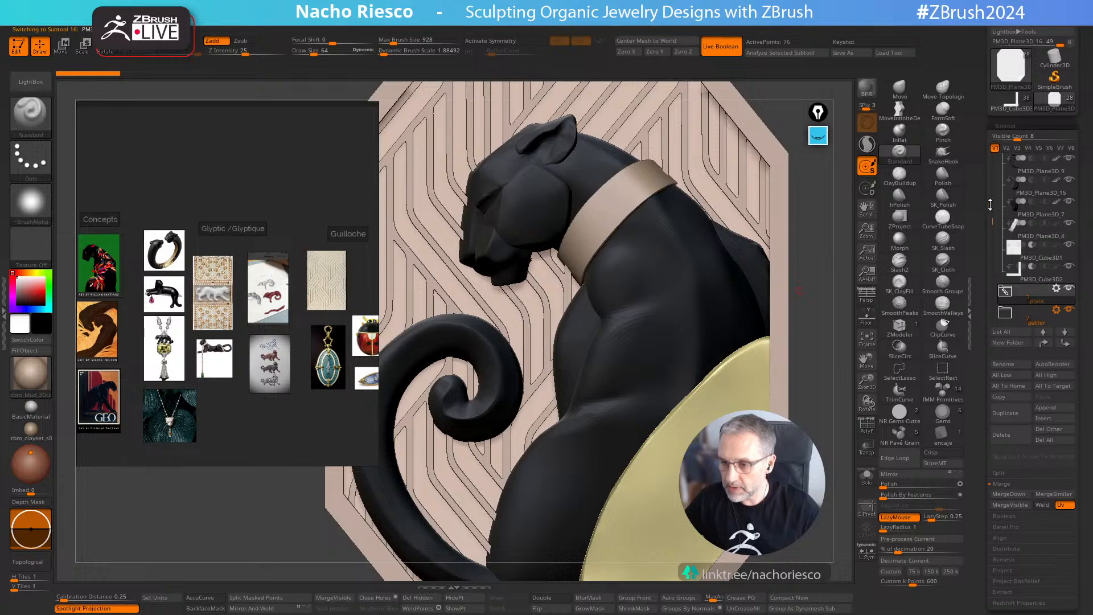
pyautogui.moveTo(992, 217); pyautogui.dragTo(988, 181)
pyautogui.click(1027, 192)
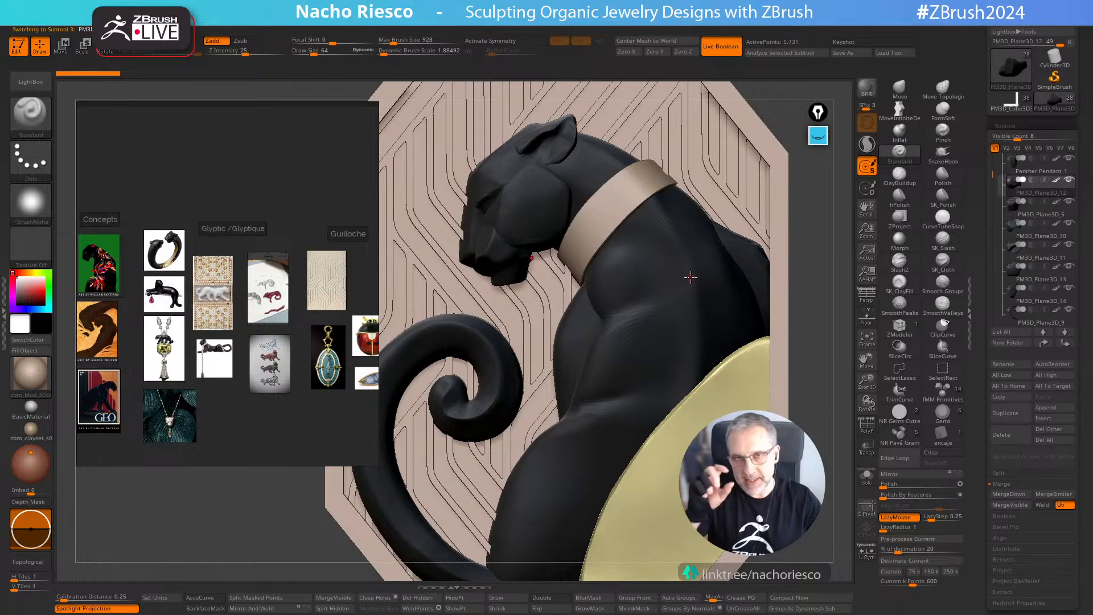
pyautogui.moveTo(1042, 207)
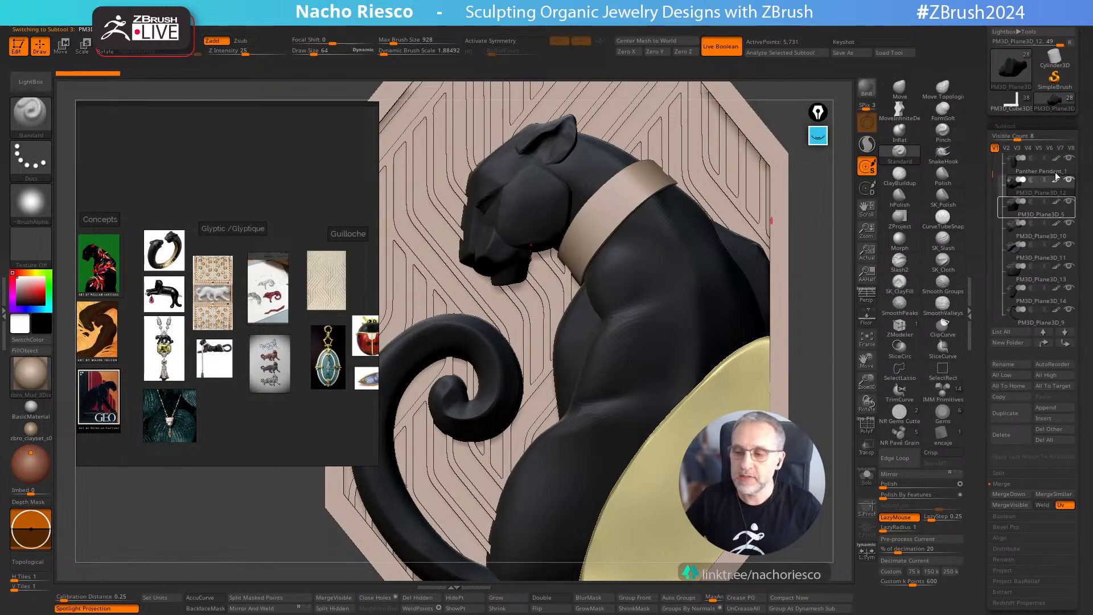
pyautogui.moveTo(1024, 167)
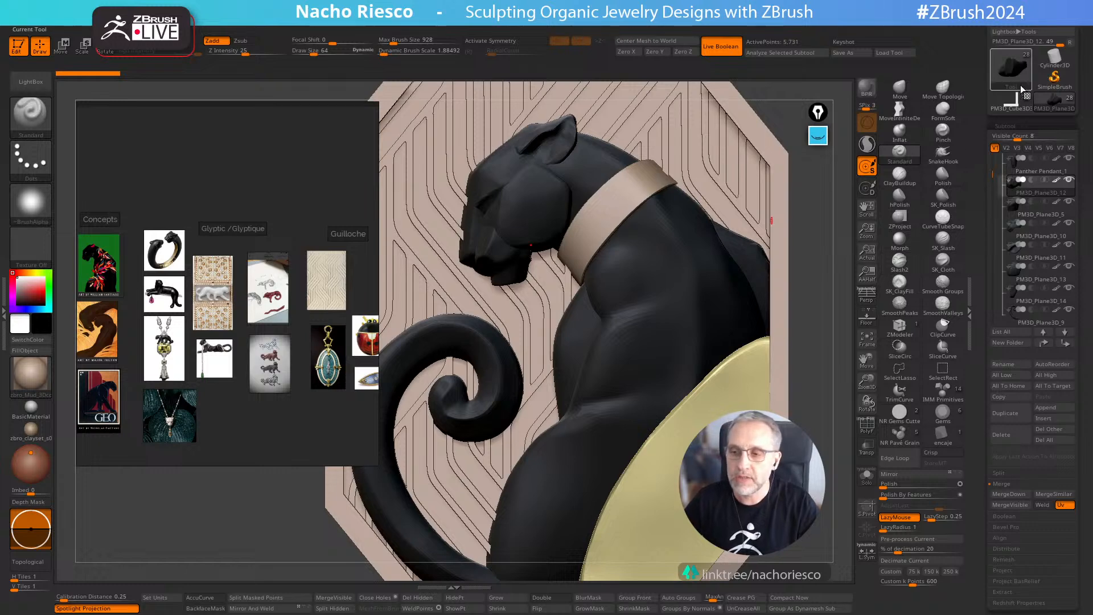
# Step: Switch back to the finished pendant and turn off the polypaint colour of the panther subtool PM3D_Plane3D2_3
pyautogui.click(1011, 102)
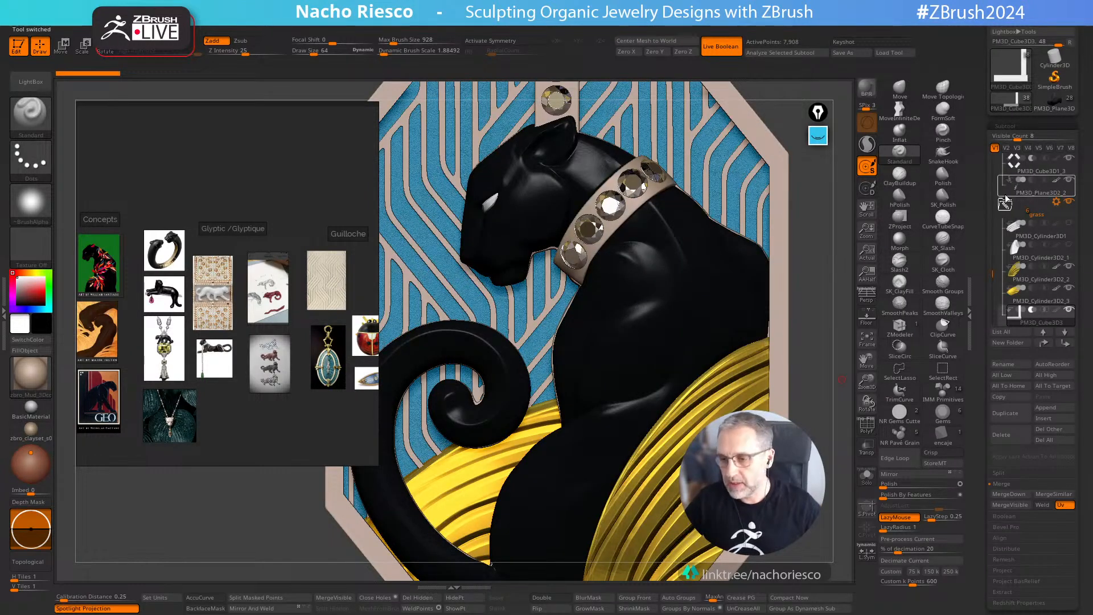
pyautogui.moveTo(992, 273); pyautogui.dragTo(992, 214)
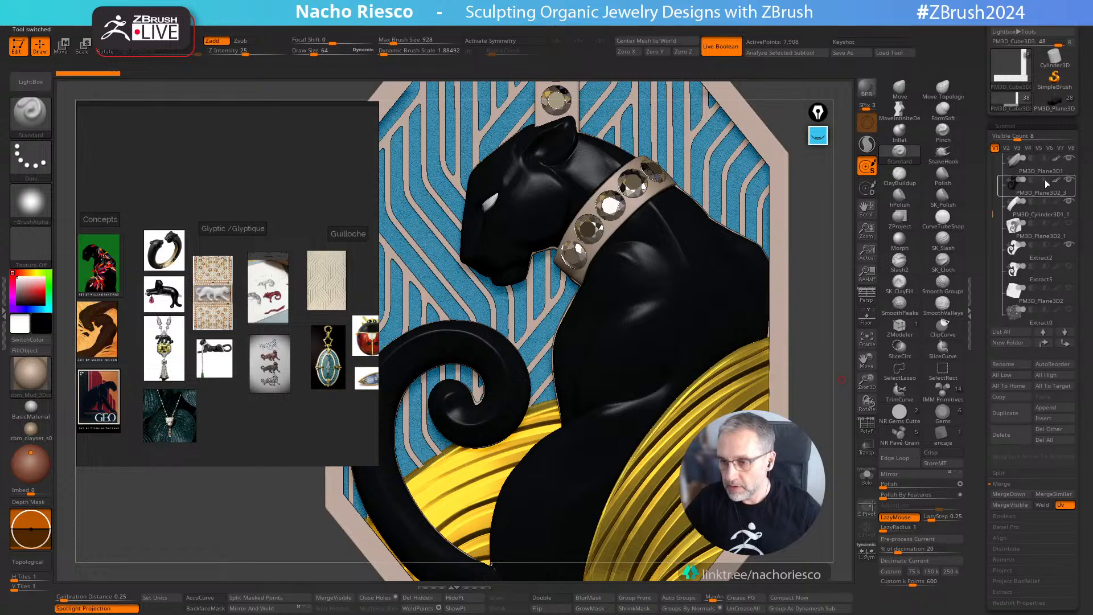
pyautogui.click(1060, 182)
# Step: Make the panther PM3D_Plane3D2_3 the active subtool and turn off its surface noise
pyautogui.scroll(-10, 976, 277)
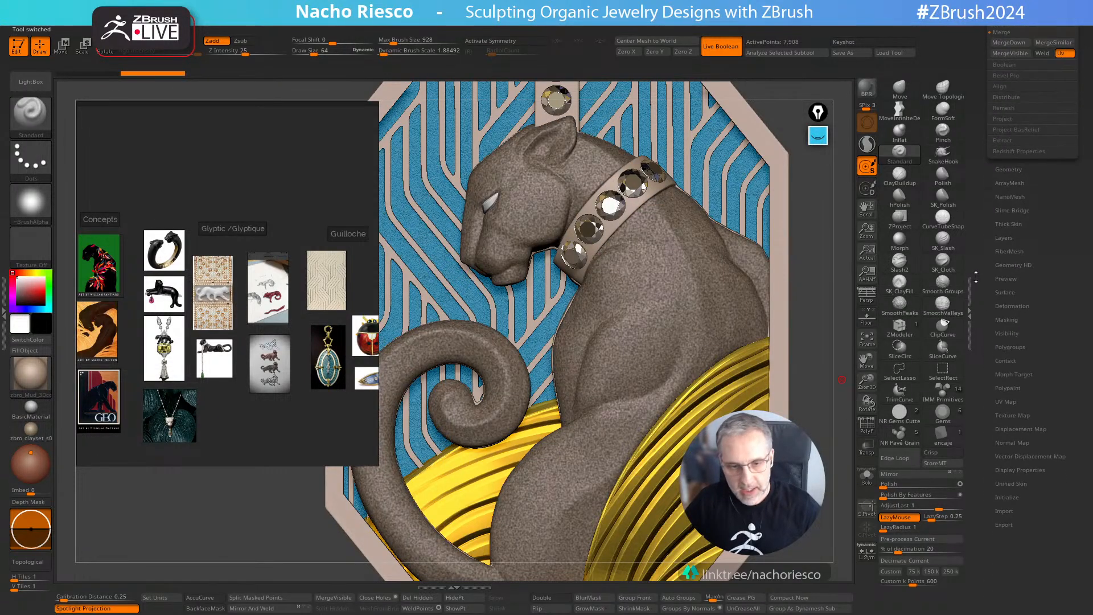
pyautogui.click(1003, 291)
pyautogui.keyDown('alt'); pyautogui.click(696, 311); pyautogui.keyUp('alt')
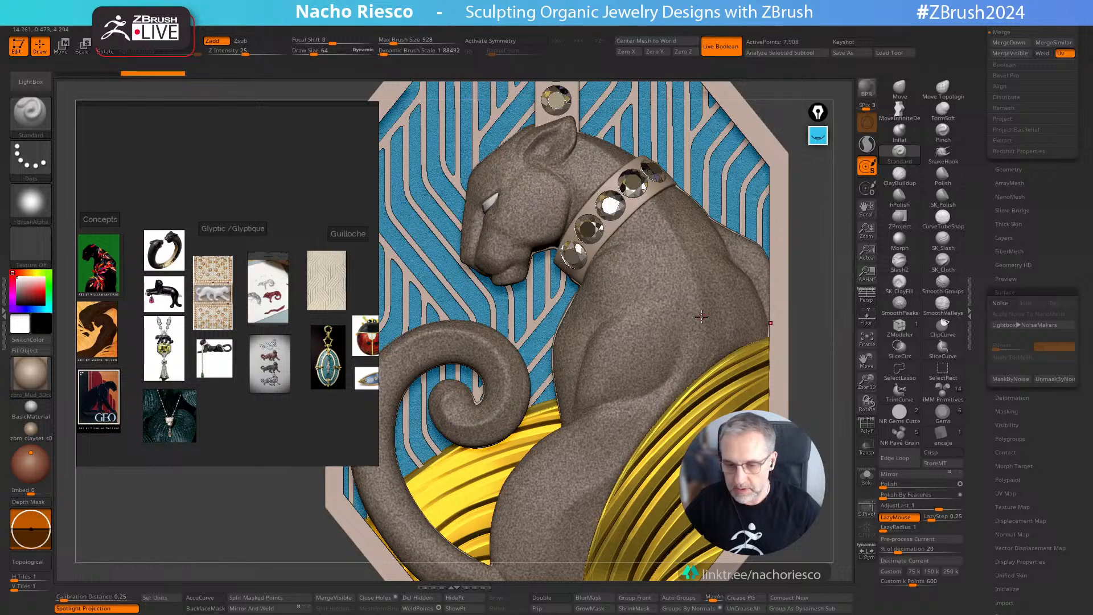
pyautogui.scroll(10, 990, 141)
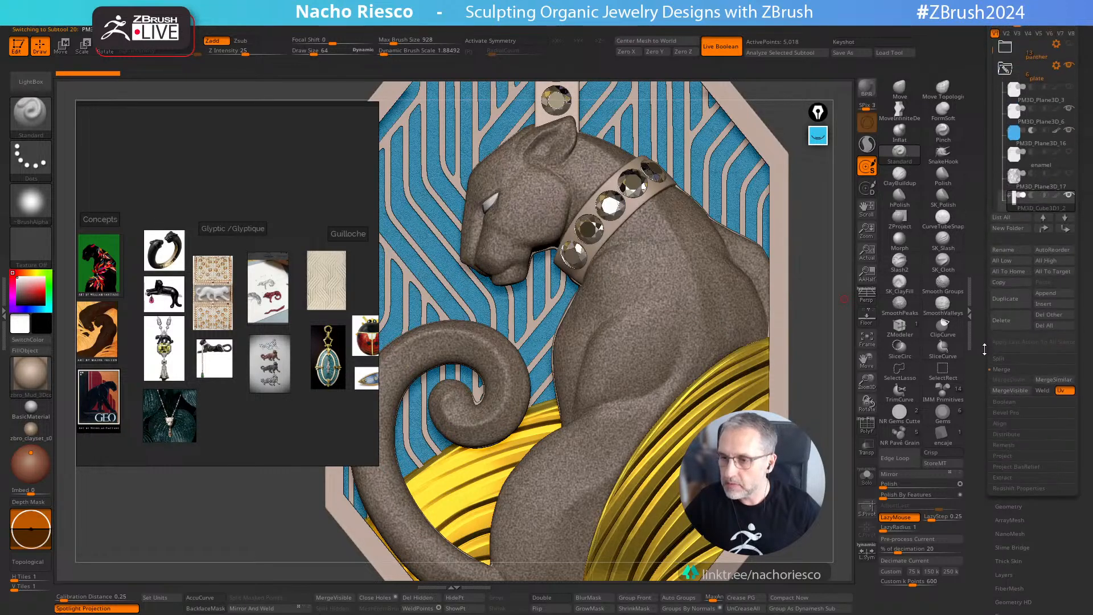
pyautogui.scroll(-5, 997, 151)
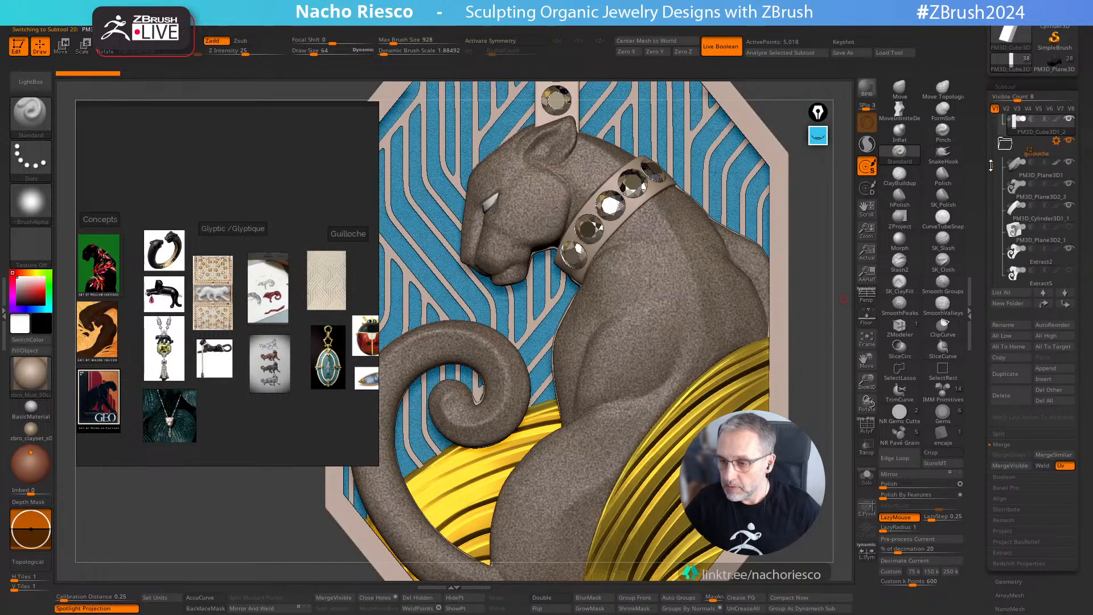
pyautogui.click(1017, 187)
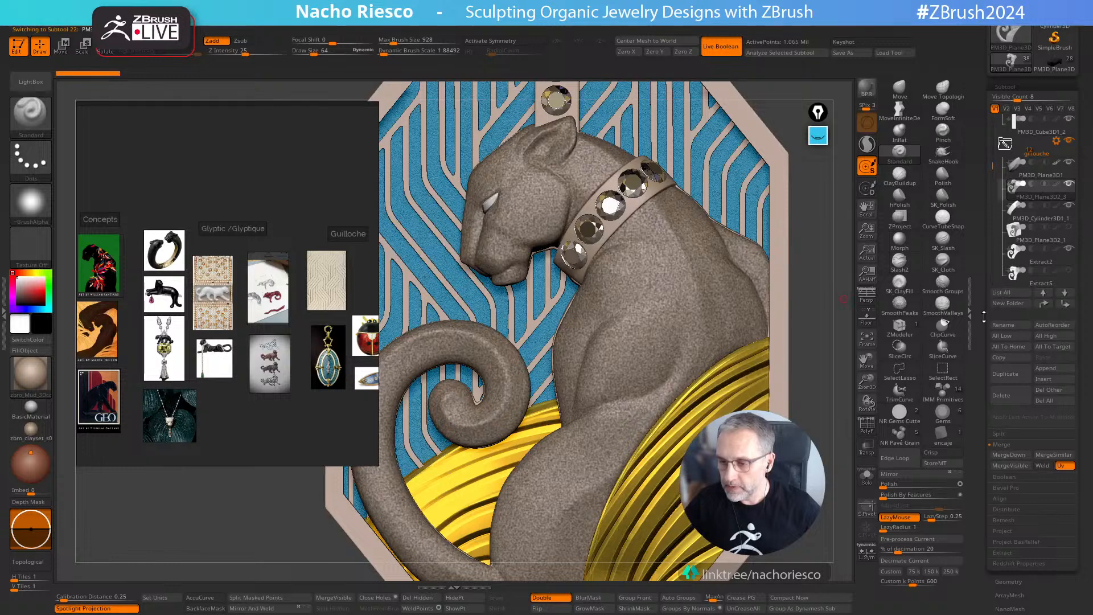
pyautogui.scroll(-6, 982, 205)
pyautogui.scroll(-1, 982, 205)
pyautogui.click(1001, 364)
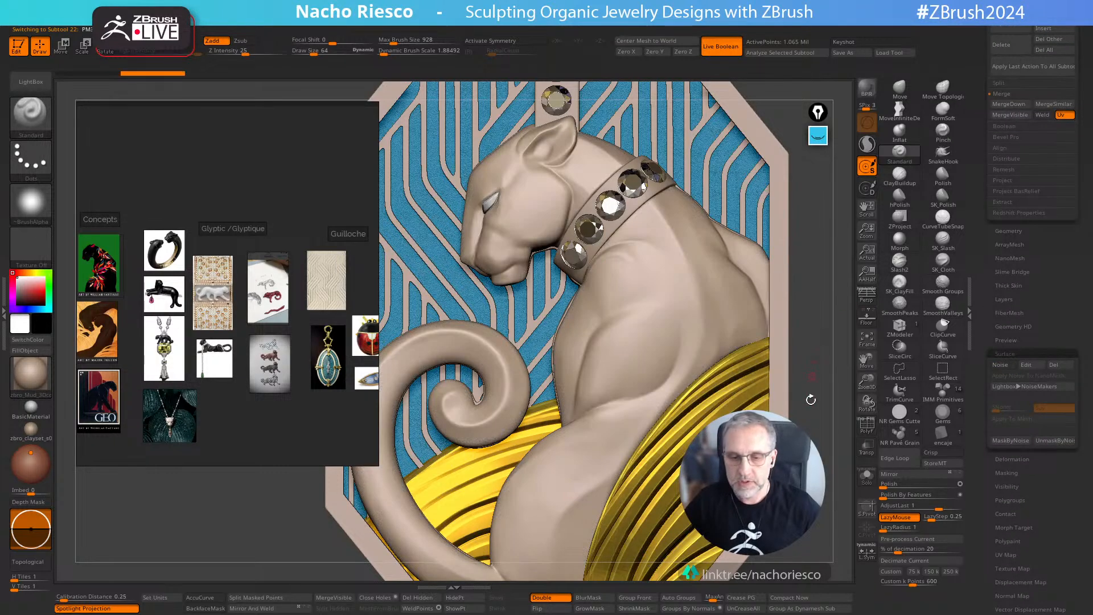
# Step: Inspect the panther's sculpted body, head and tail in relief from several angles
pyautogui.press('f')
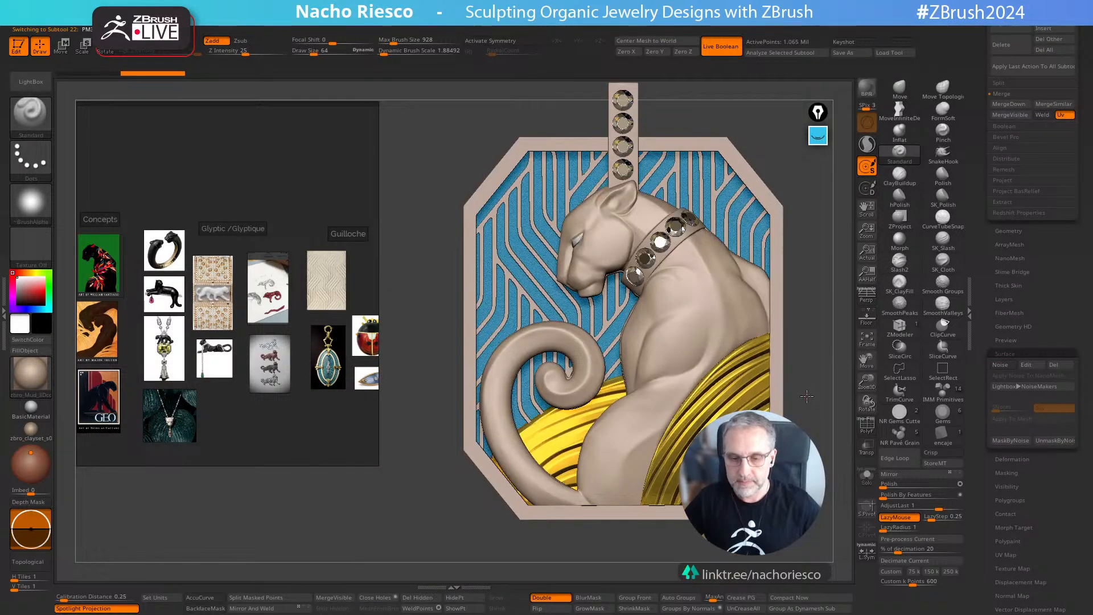
pyautogui.moveTo(837, 464); pyautogui.dragTo(825, 392)
pyautogui.keyDown('ctrl'); pyautogui.moveTo(825, 392); pyautogui.dragTo(808, 467, button='right'); pyautogui.keyUp('ctrl')
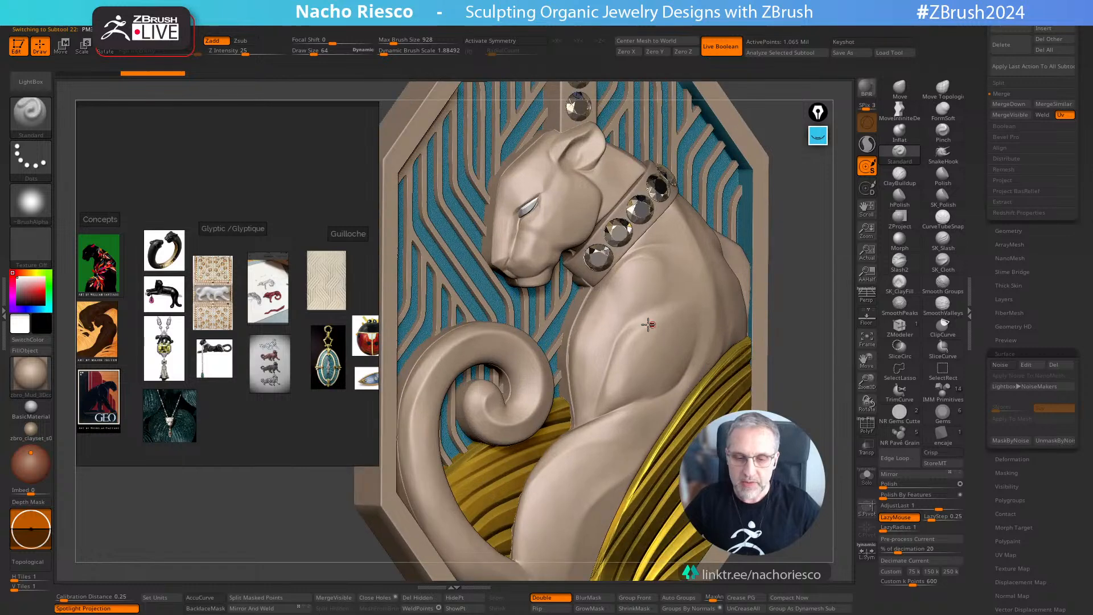
pyautogui.moveTo(649, 322); pyautogui.dragTo(634, 327, button='right')
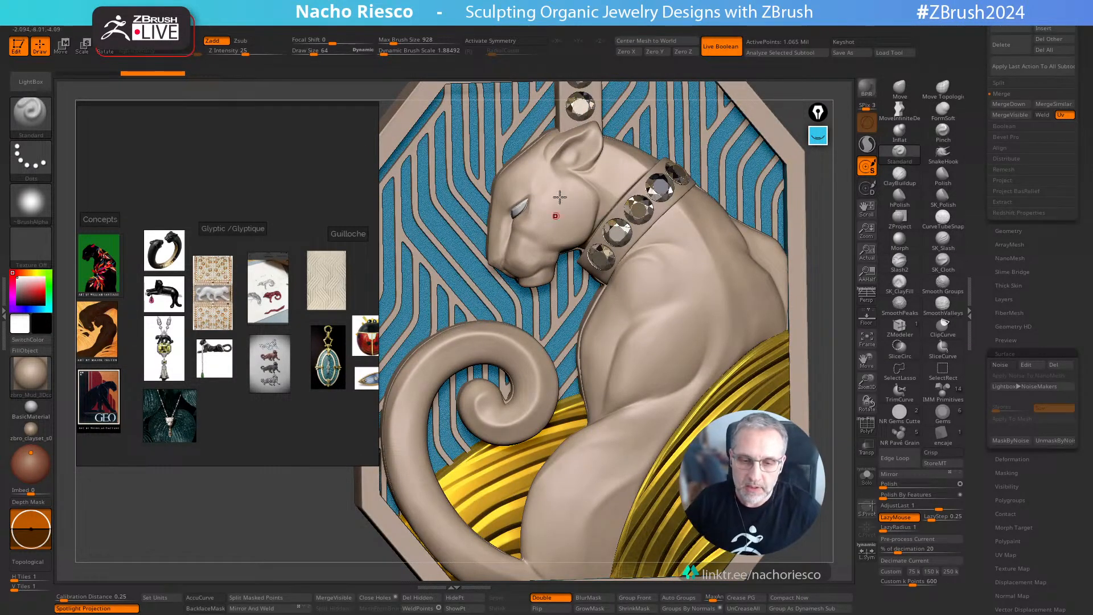
pyautogui.moveTo(573, 205); pyautogui.dragTo(576, 209, button='right')
pyautogui.rightClick(576, 210)
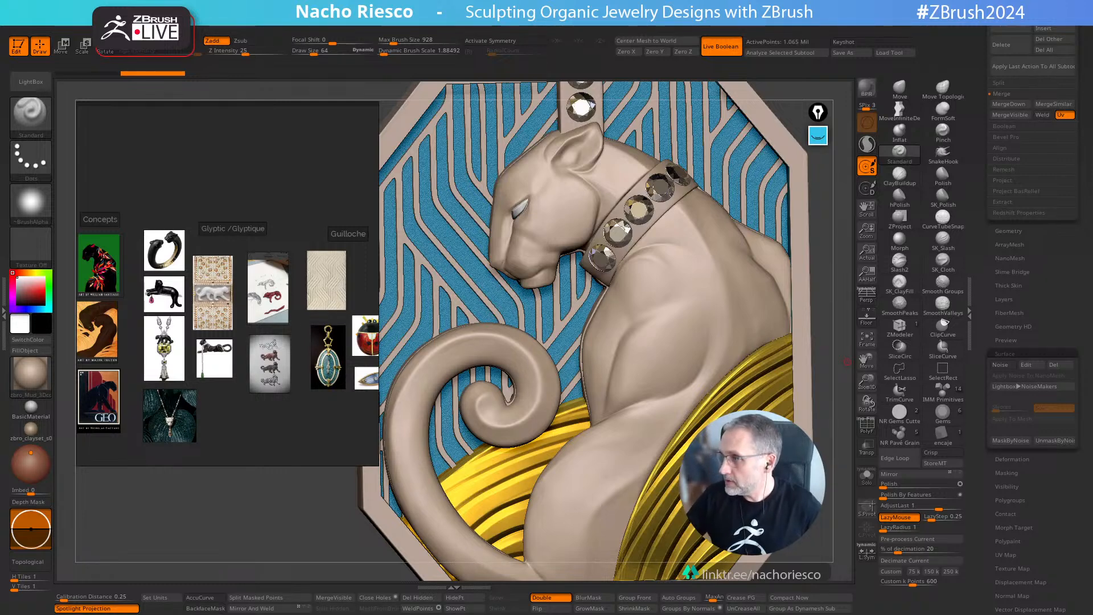
# Step: Compare the sculpt with the concept image Panther Design_Update2.jpg, and close the image viewer
pyautogui.moveTo(1092, 76); pyautogui.dragTo(728, 102)
pyautogui.scroll(2, 679, 342)
pyautogui.scroll(-2, 679, 342)
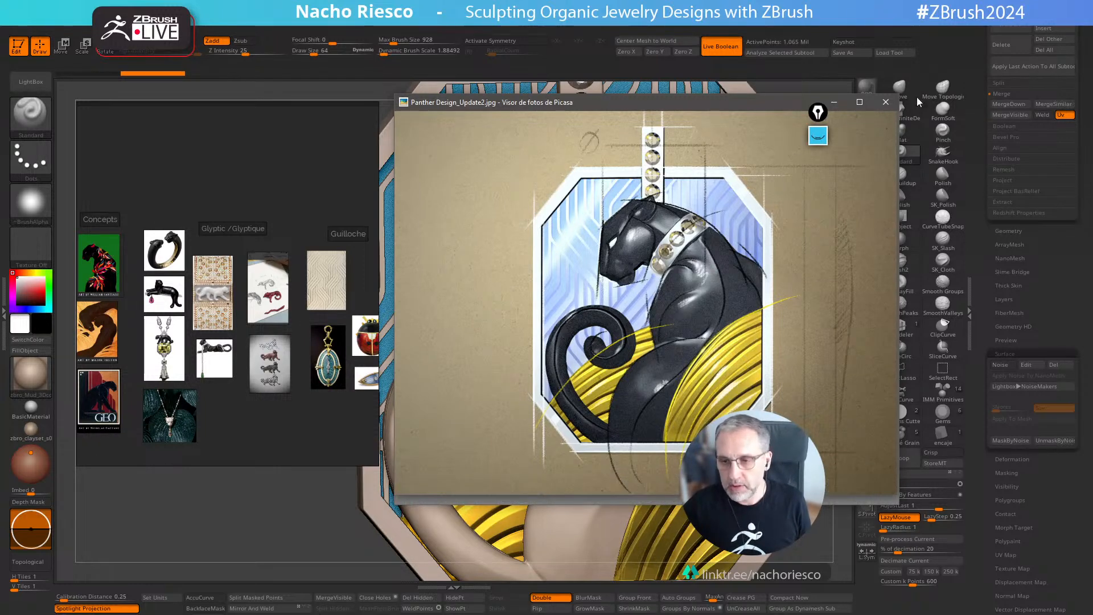
pyautogui.click(886, 102)
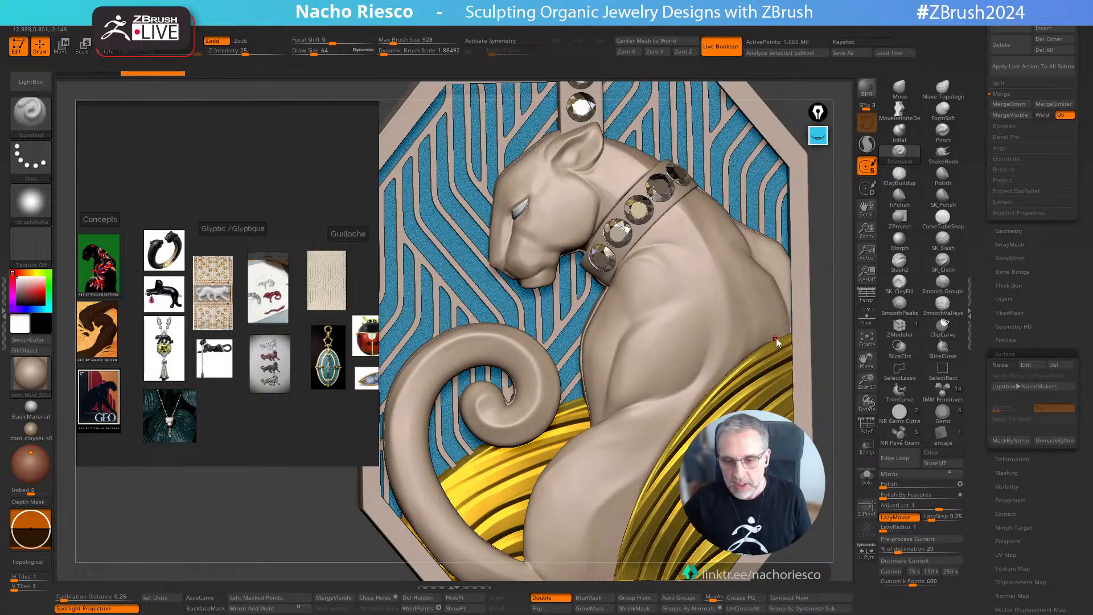
# Step: Bring the pendant into a straight front view and open the on-screen annotation tools
pyautogui.keyDown('ctrl'); pyautogui.moveTo(821, 316); pyautogui.dragTo(820, 307, button='right'); pyautogui.keyUp('ctrl')
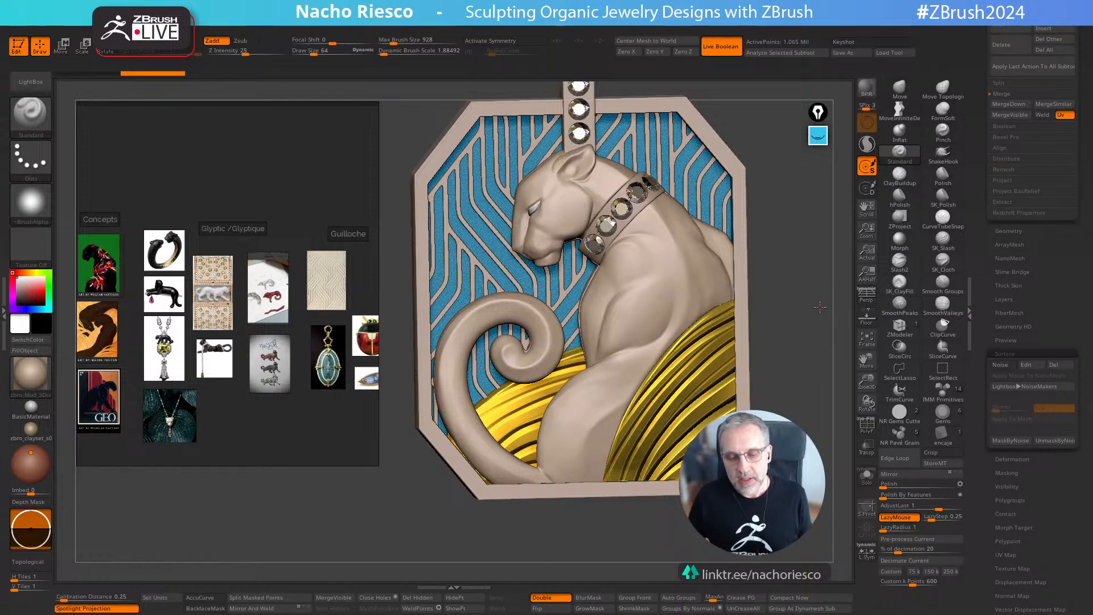
pyautogui.moveTo(777, 296); pyautogui.dragTo(777, 311)
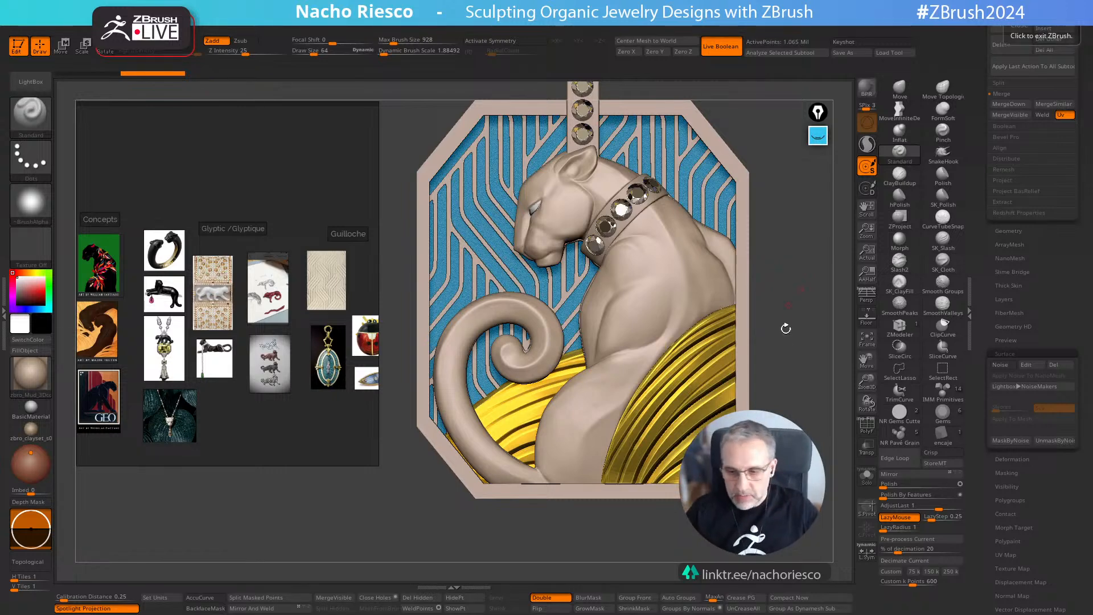
pyautogui.moveTo(798, 344); pyautogui.dragTo(828, 322)
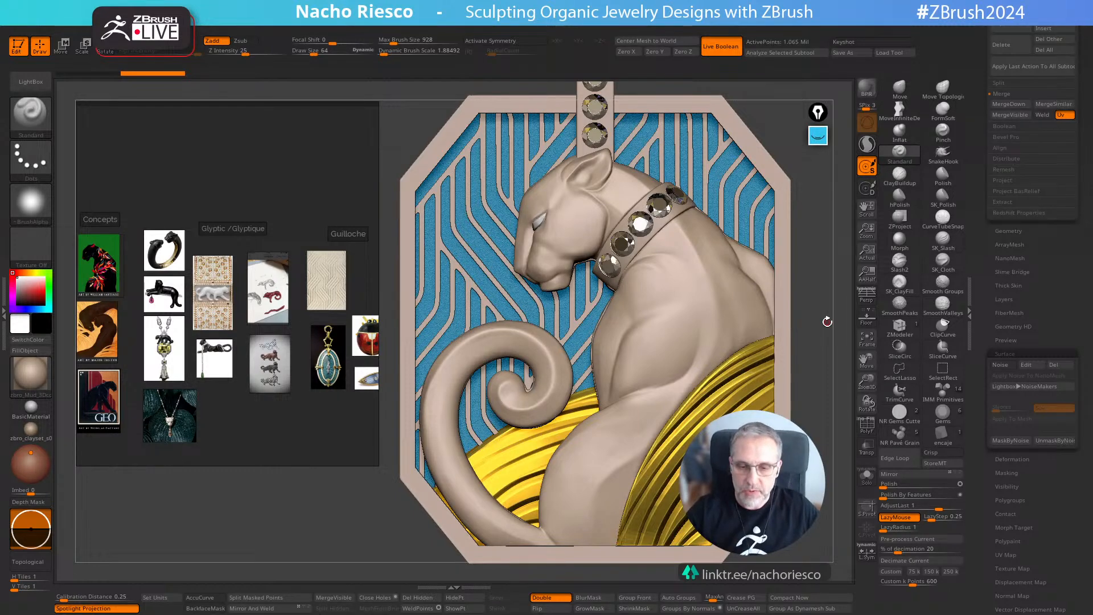
pyautogui.click(819, 138)
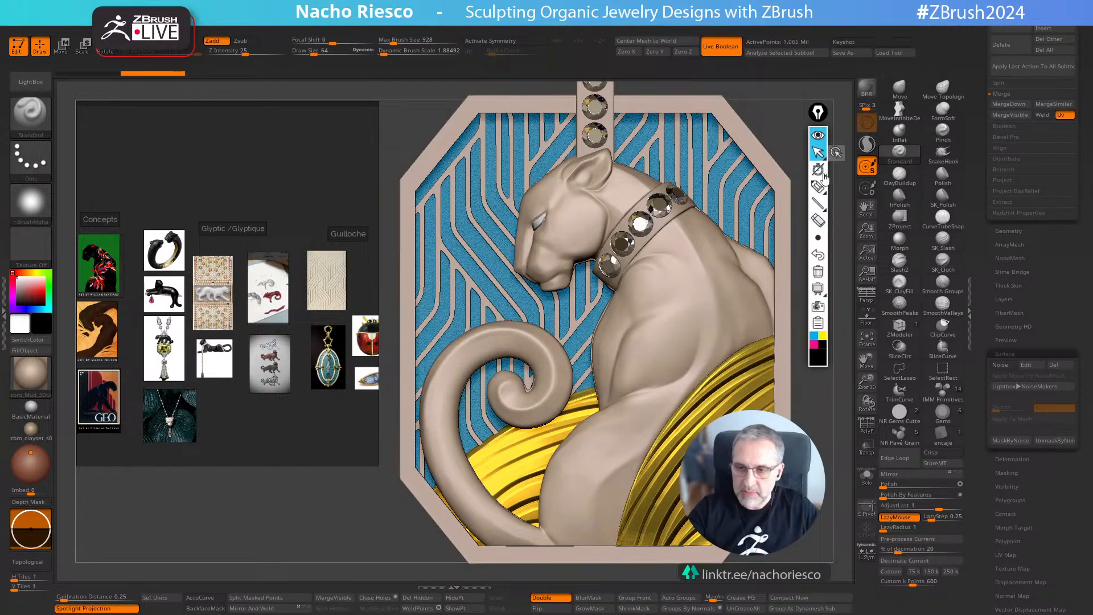
# Step: Isolate the textured background subtool Extract1 behind the panther, find it in the subtool list, and show the whole pendant again
pyautogui.keyDown('alt'); pyautogui.click(577, 325); pyautogui.keyUp('alt')
pyautogui.click(867, 476)
pyautogui.moveTo(830, 479); pyautogui.dragTo(837, 424)
pyautogui.moveTo(983, 240); pyautogui.dragTo(975, 398)
pyautogui.click(866, 476)
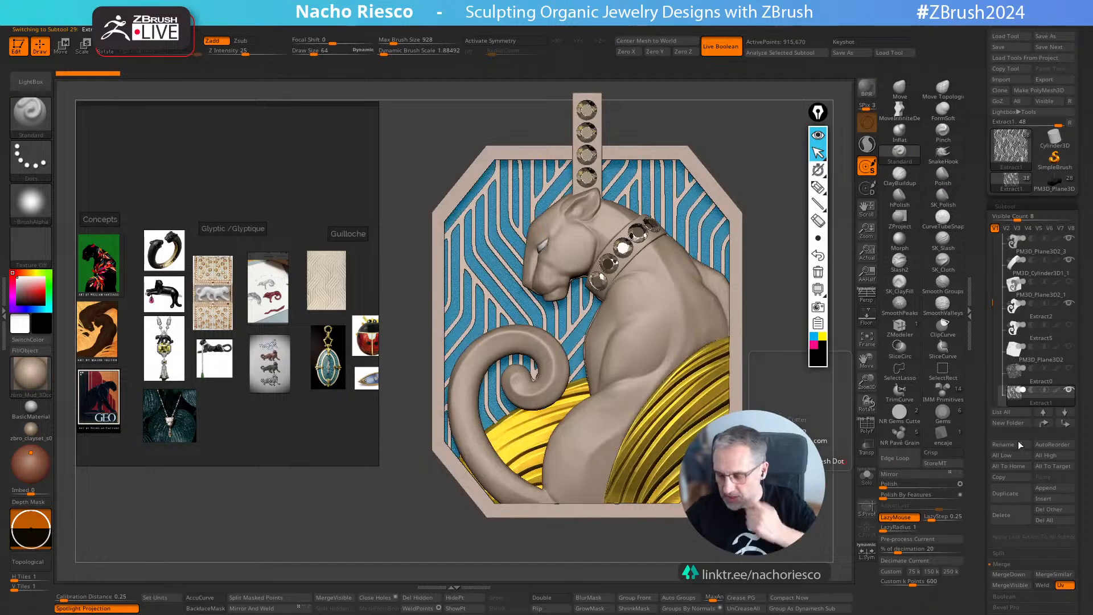
# Step: Turn off Live Boolean and examine the cutting blocks around the pendant from the side and the front
pyautogui.click(722, 46)
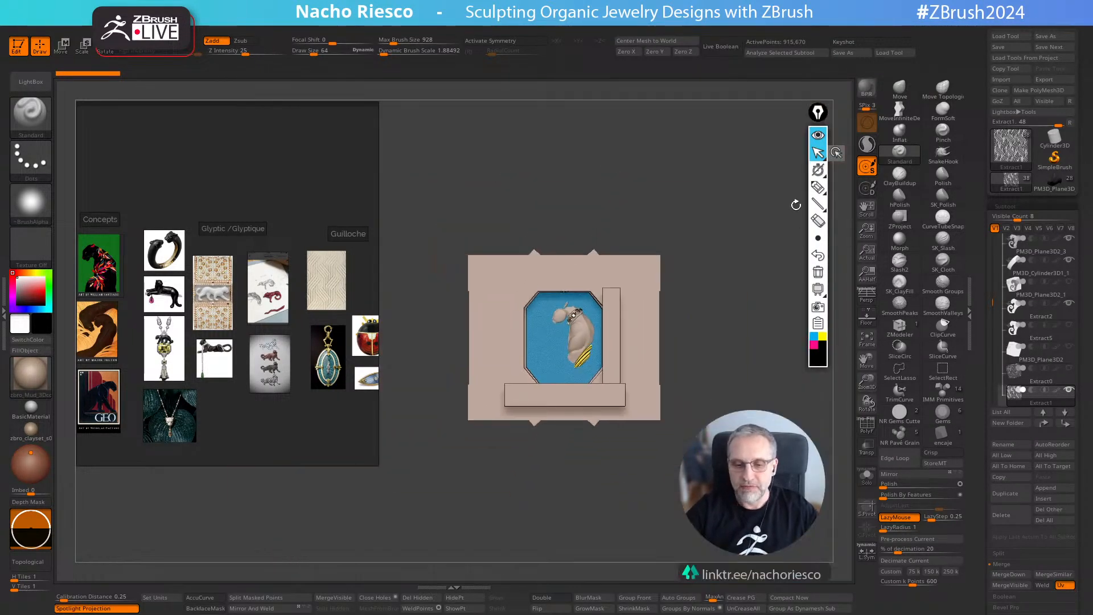
pyautogui.keyDown('ctrl'); pyautogui.moveTo(796, 205); pyautogui.dragTo(767, 227, button='right'); pyautogui.keyUp('ctrl')
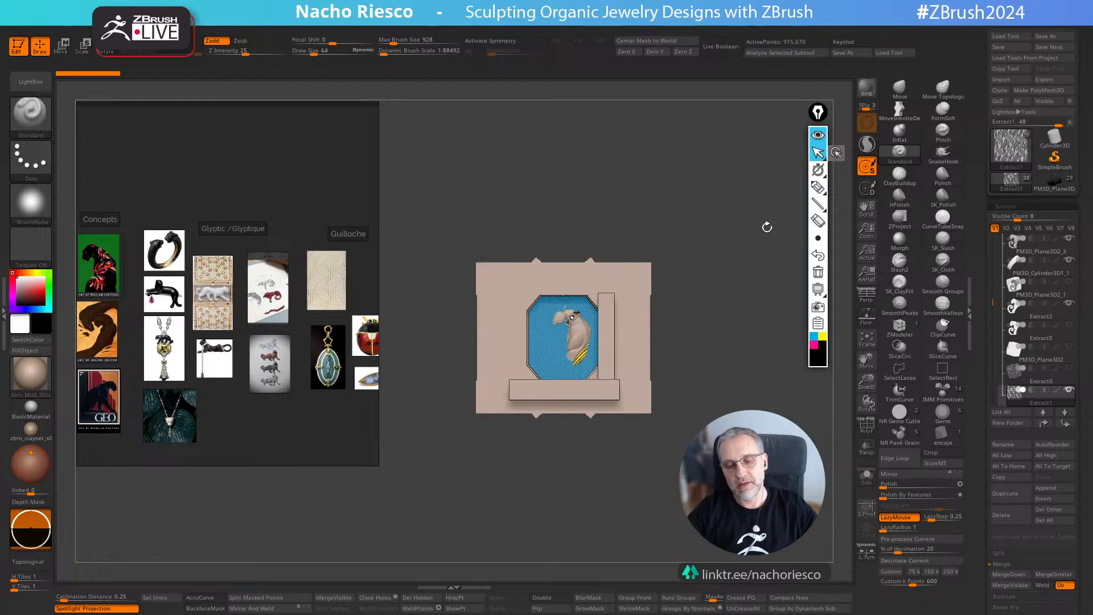
pyautogui.moveTo(767, 227); pyautogui.dragTo(808, 234, button='right')
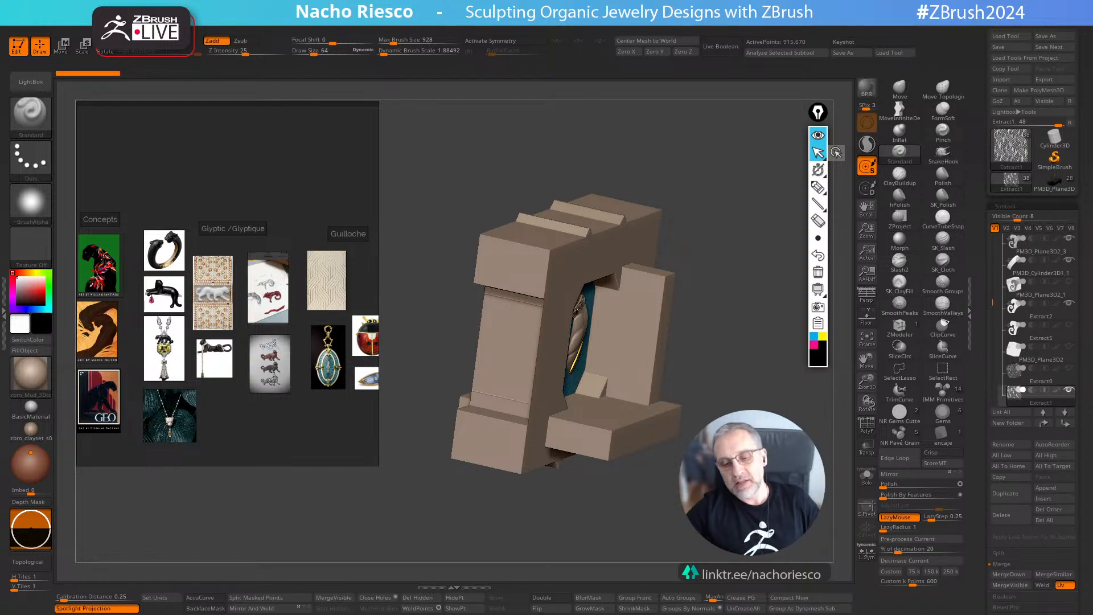
pyautogui.keyDown('shift'); pyautogui.moveTo(763, 335); pyautogui.dragTo(717, 329, button='right'); pyautogui.keyUp('shift')
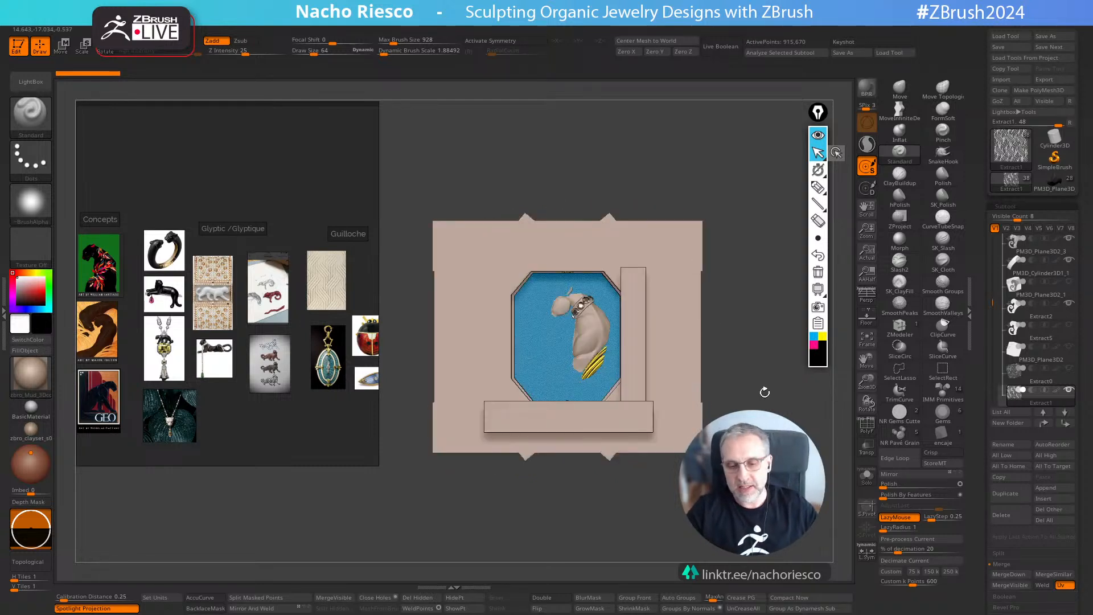
pyautogui.moveTo(765, 392); pyautogui.dragTo(783, 401, button='right')
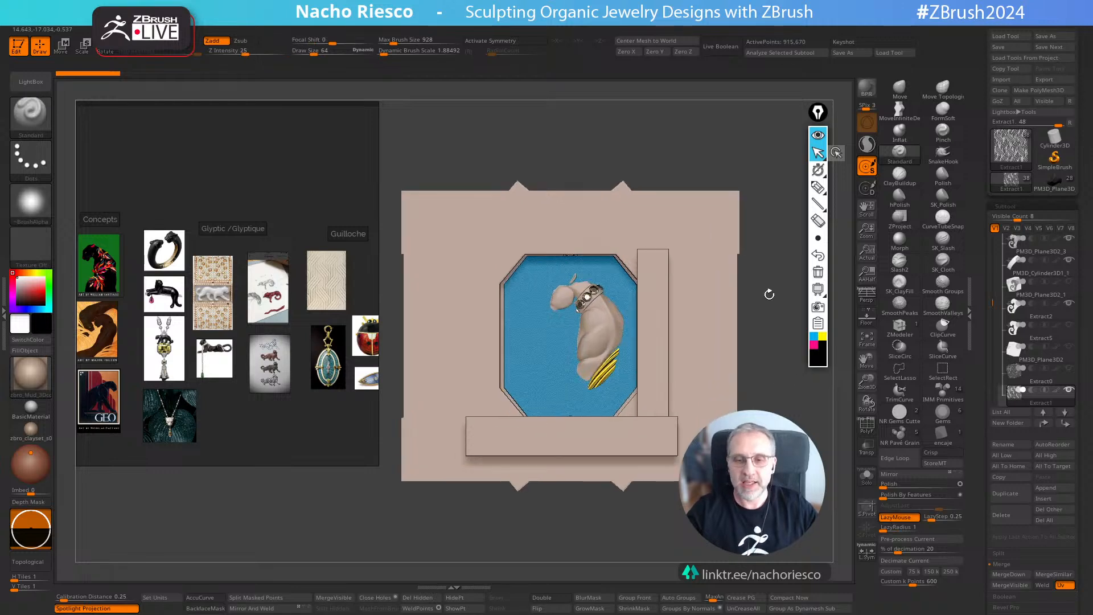
# Step: Toggle Live Boolean on and off to compare the cutting blocks with the cut pendant, leaving it on
pyautogui.click(722, 47)
pyautogui.keyDown('ctrl'); pyautogui.moveTo(763, 421); pyautogui.dragTo(775, 449, button='right'); pyautogui.keyUp('ctrl')
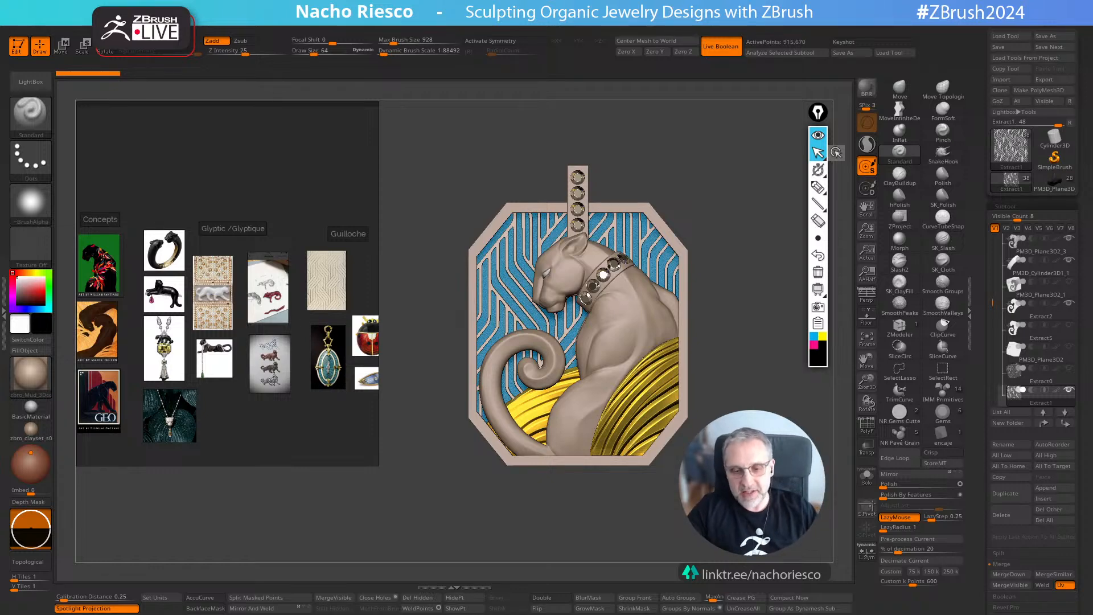
pyautogui.click(722, 47)
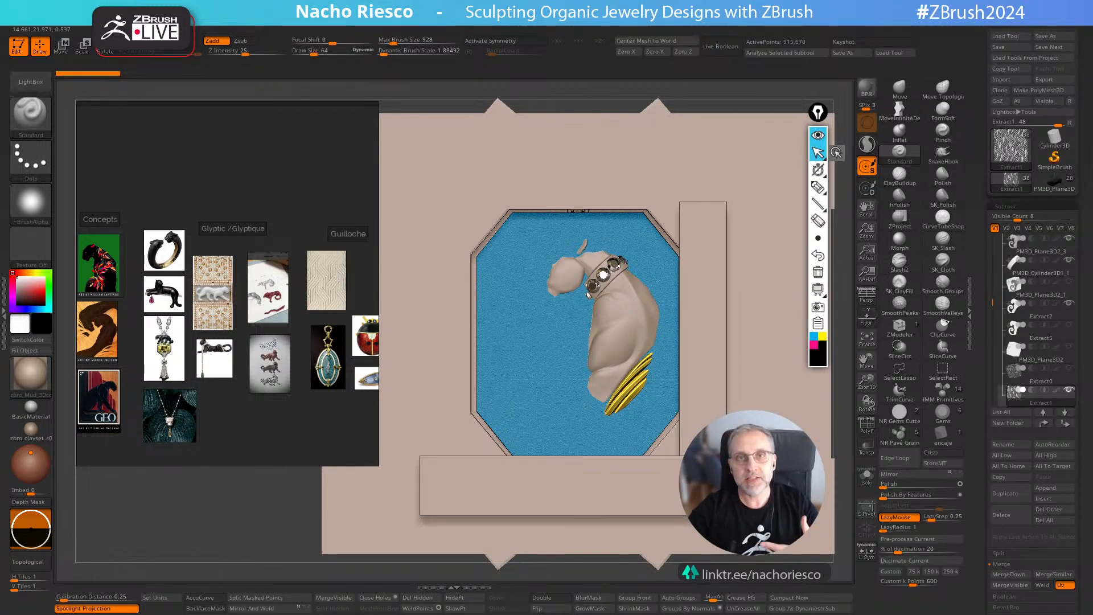
pyautogui.click(726, 46)
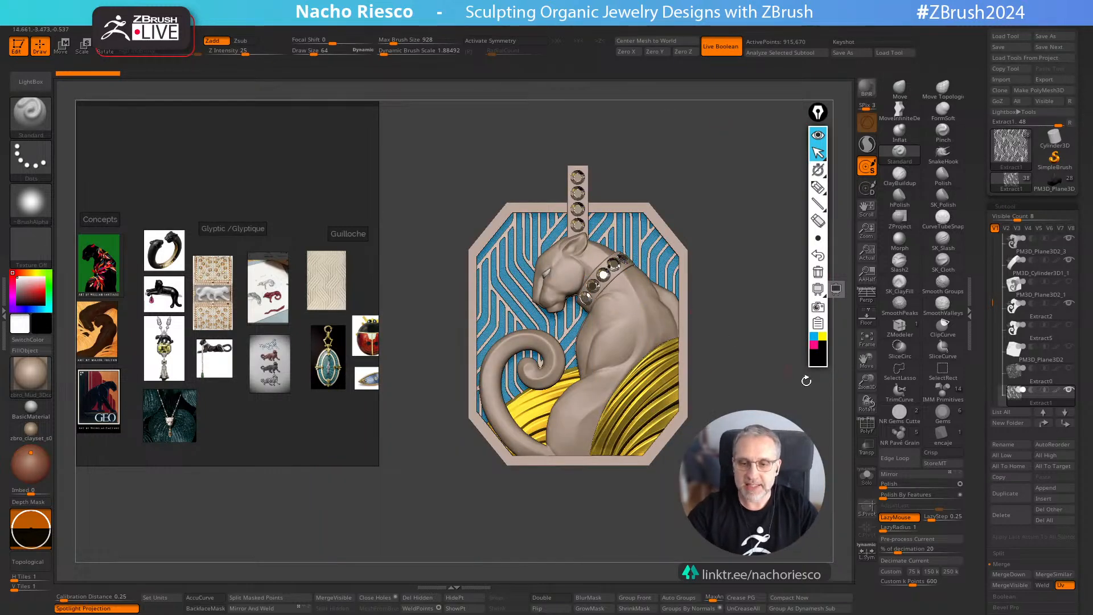
# Step: View the Extract1 line pattern alone, restore the whole pendant, and turn on transparency to see through the cutting blocks
pyautogui.click(867, 475)
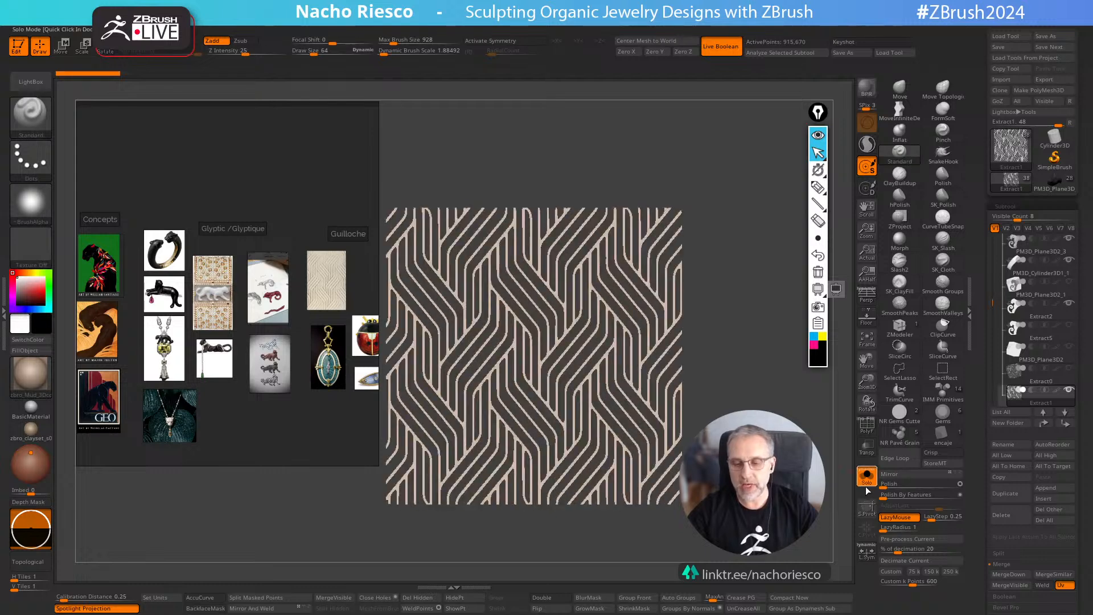
pyautogui.click(872, 482)
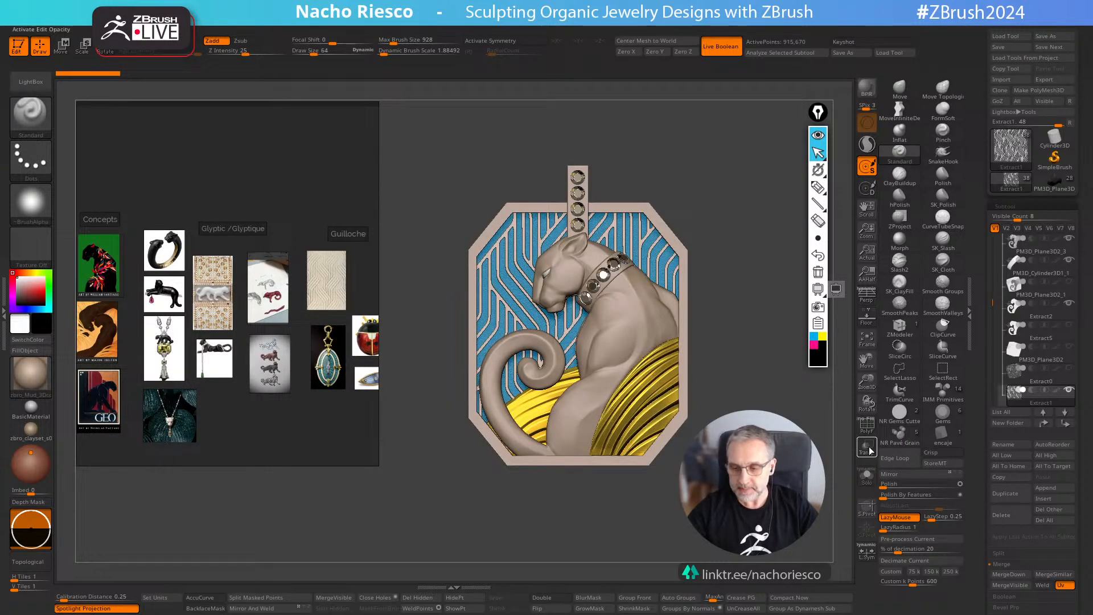
pyautogui.click(869, 450)
pyautogui.moveTo(848, 459)
pyautogui.keyDown('ctrl'); pyautogui.mouseDown(button='right')
pyautogui.moveTo(845, 446)
pyautogui.moveTo(835, 462)
pyautogui.mouseUp(button='right'); pyautogui.keyUp('ctrl')
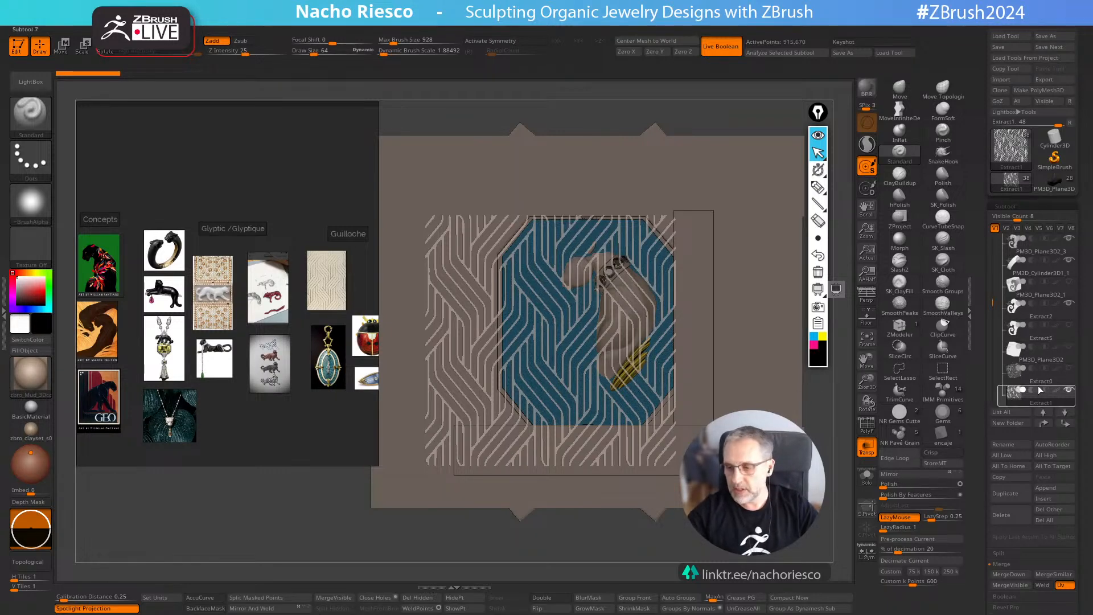
# Step: Isolate the square frame cutter and the four corner cutters in turn, and restore the whole pendant without transparency
pyautogui.moveTo(995, 310); pyautogui.dragTo(990, 394)
pyautogui.click(866, 476)
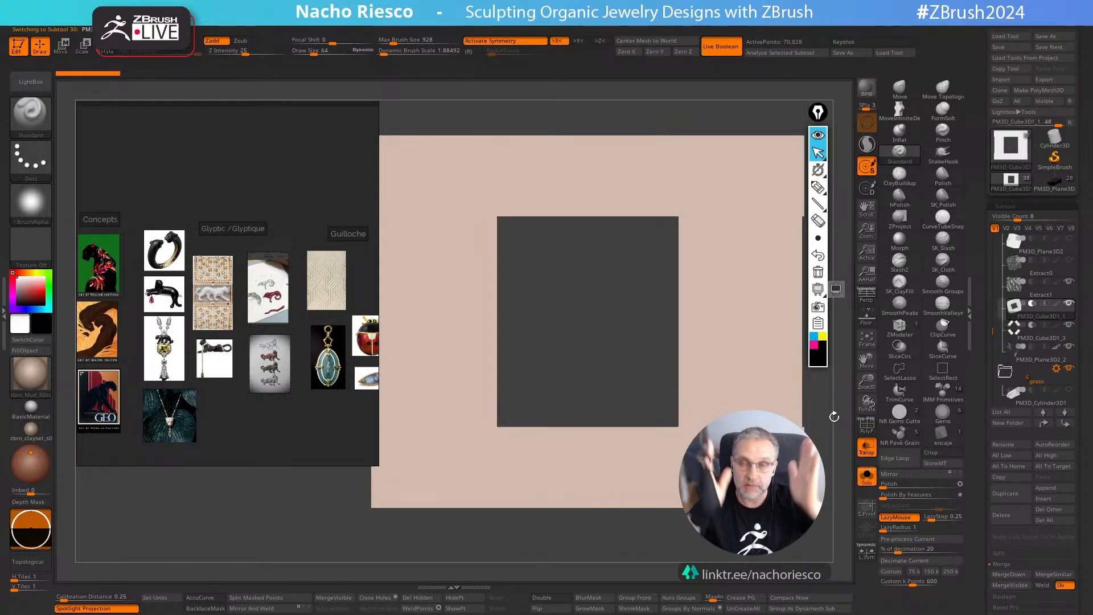
pyautogui.click(1025, 341)
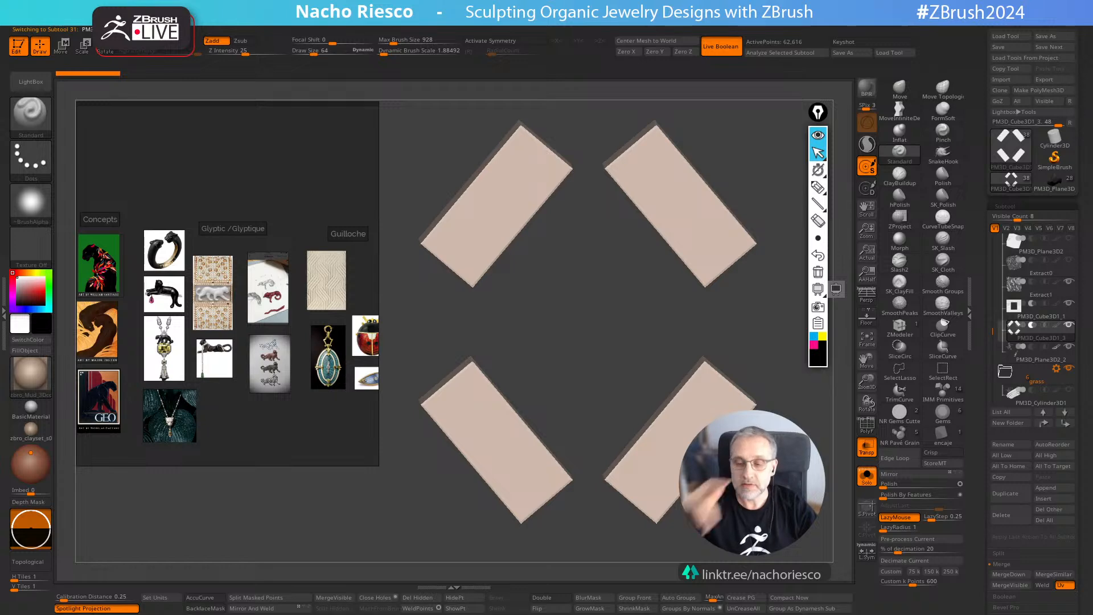
pyautogui.click(866, 447)
pyautogui.click(866, 476)
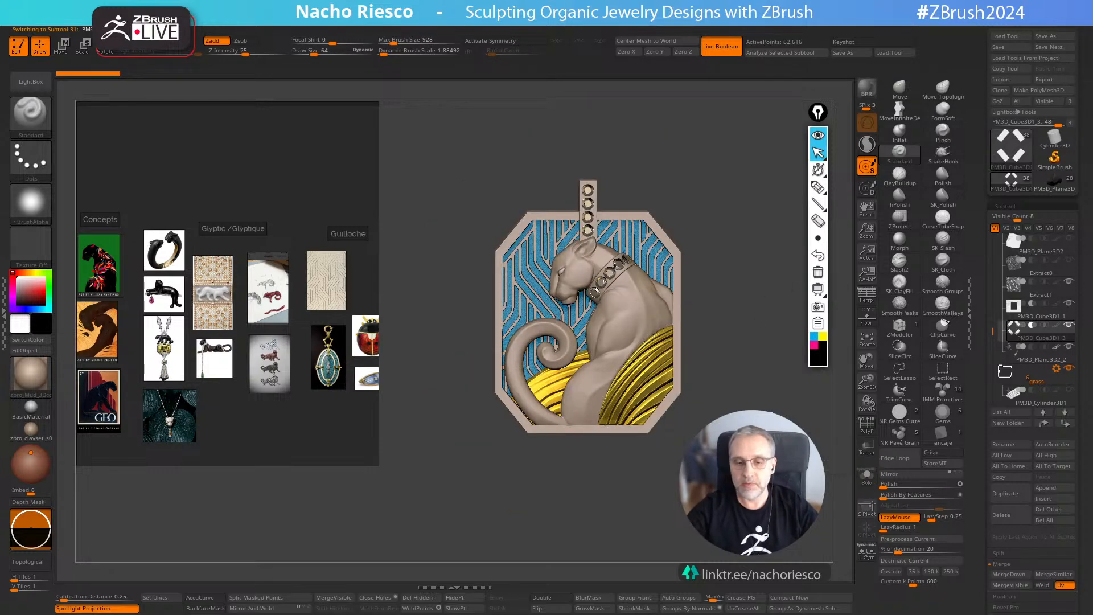
# Step: Select the Extract1 line pattern behind the panther and isolate it in an angled close-up view
pyautogui.keyDown('ctrl'); pyautogui.moveTo(641, 256); pyautogui.dragTo(637, 225, button='right'); pyautogui.keyUp('ctrl')
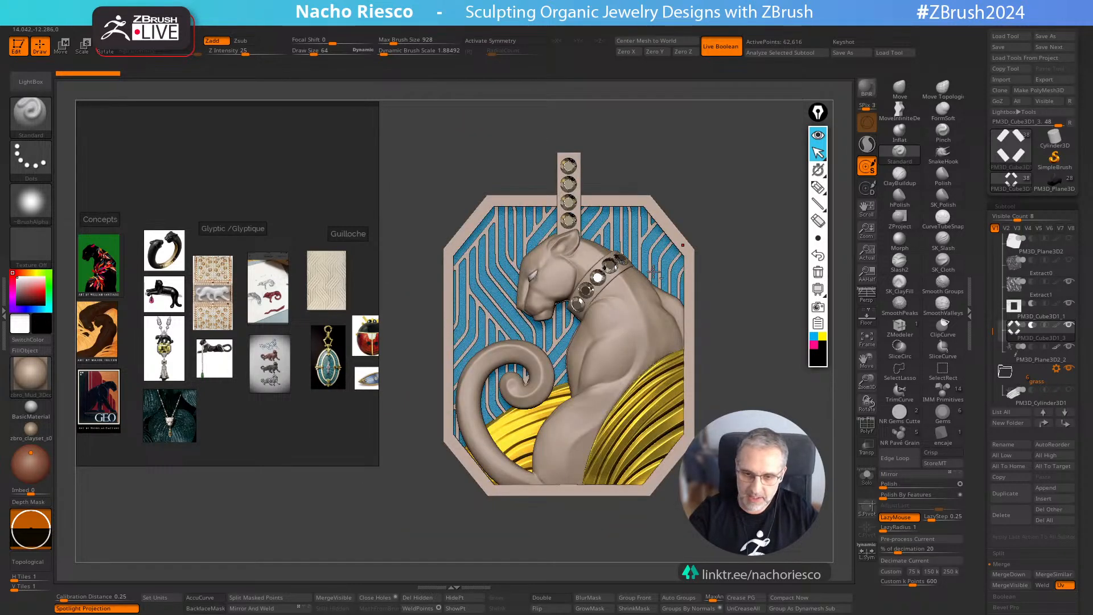
pyautogui.click(869, 478)
pyautogui.click(867, 477)
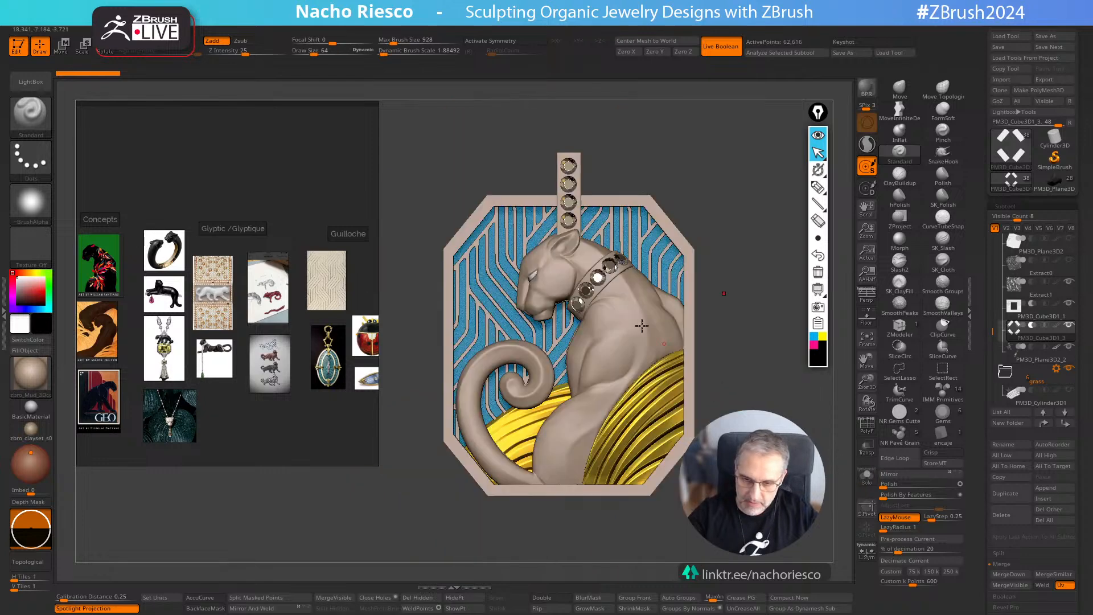
pyautogui.keyDown('alt'); pyautogui.click(640, 267); pyautogui.keyUp('alt')
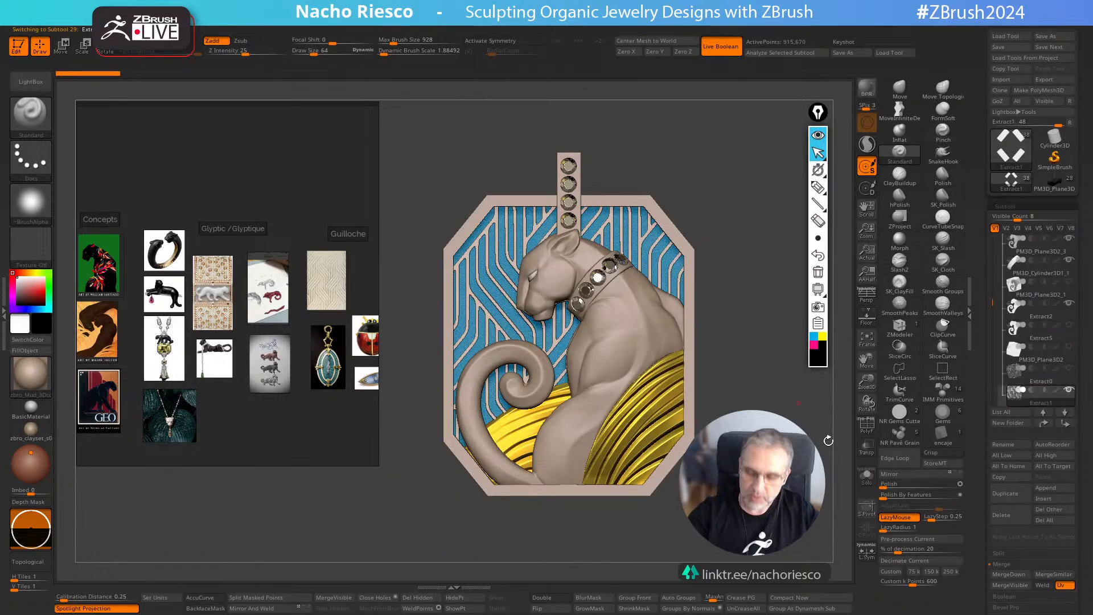
pyautogui.click(868, 479)
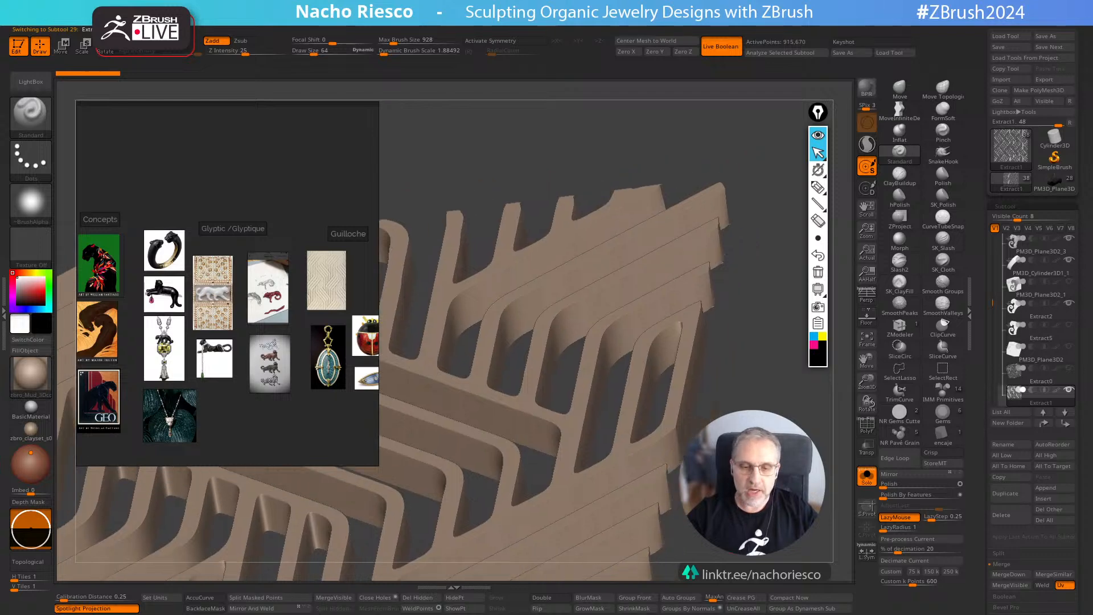
# Step: Sketch a blue annotation of the pointed ridge profile beside the pattern, and mark small peaks on its ridges
pyautogui.click(814, 345)
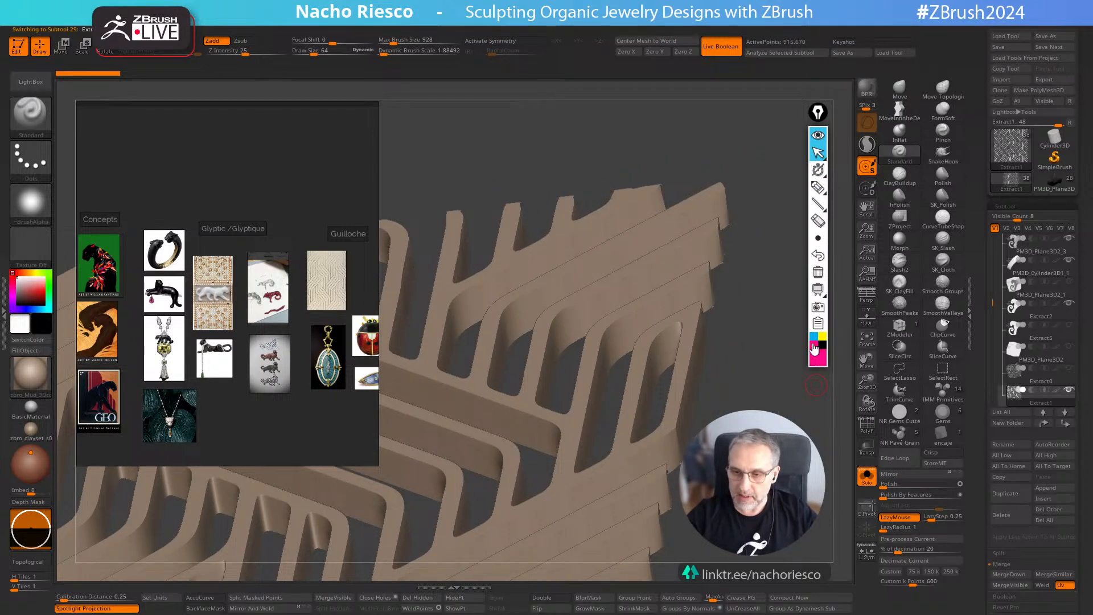
pyautogui.click(818, 187)
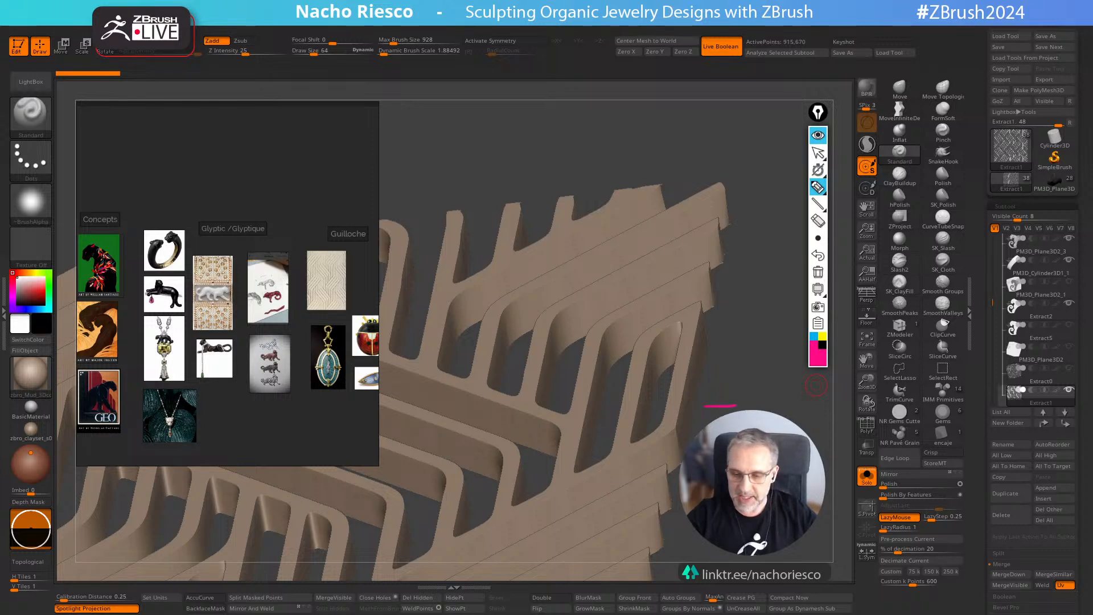
pyautogui.click(815, 338)
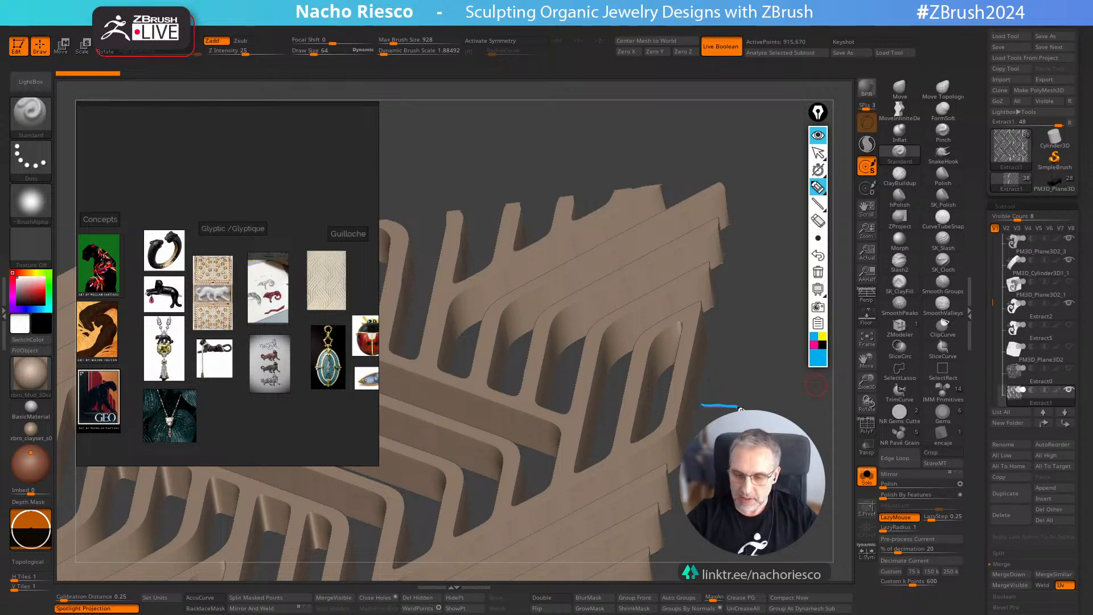
pyautogui.moveTo(738, 407)
pyautogui.mouseDown()
pyautogui.moveTo(764, 368)
pyautogui.moveTo(793, 405)
pyautogui.moveTo(831, 411)
pyautogui.mouseUp()
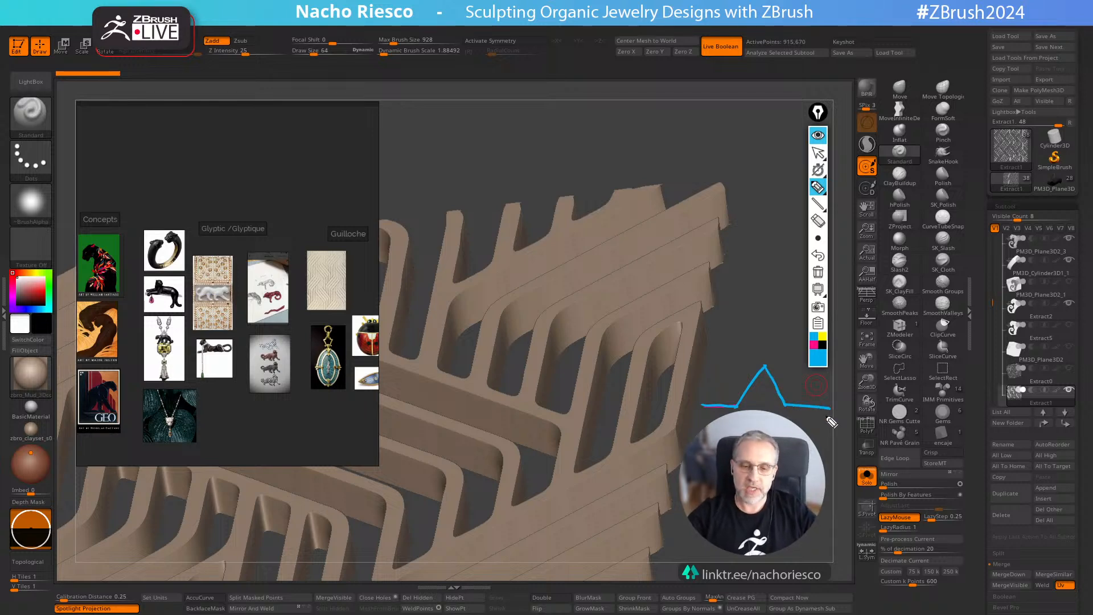
pyautogui.moveTo(550, 387)
pyautogui.mouseDown()
pyautogui.moveTo(530, 370)
pyautogui.moveTo(524, 387)
pyautogui.moveTo(483, 349)
pyautogui.moveTo(500, 371)
pyautogui.mouseUp()
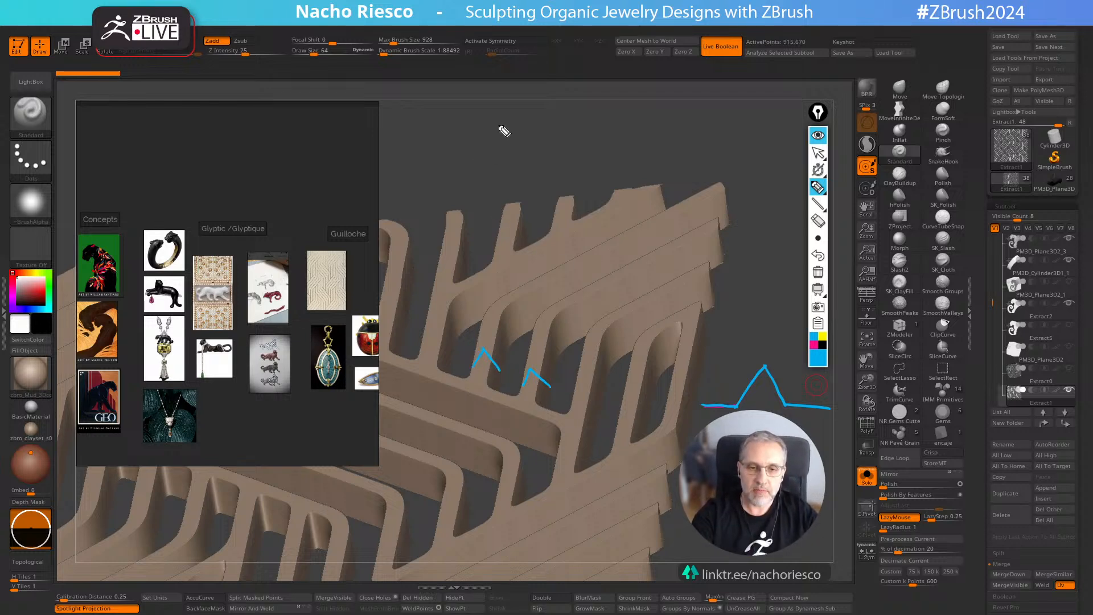
# Step: Annotate the upper ends of the pattern's ridges with blue vertical guide lines
pyautogui.moveTo(498, 112)
pyautogui.mouseDown()
pyautogui.moveTo(510, 205)
pyautogui.moveTo(533, 204)
pyautogui.moveTo(520, 161)
pyautogui.moveTo(522, 230)
pyautogui.mouseUp()
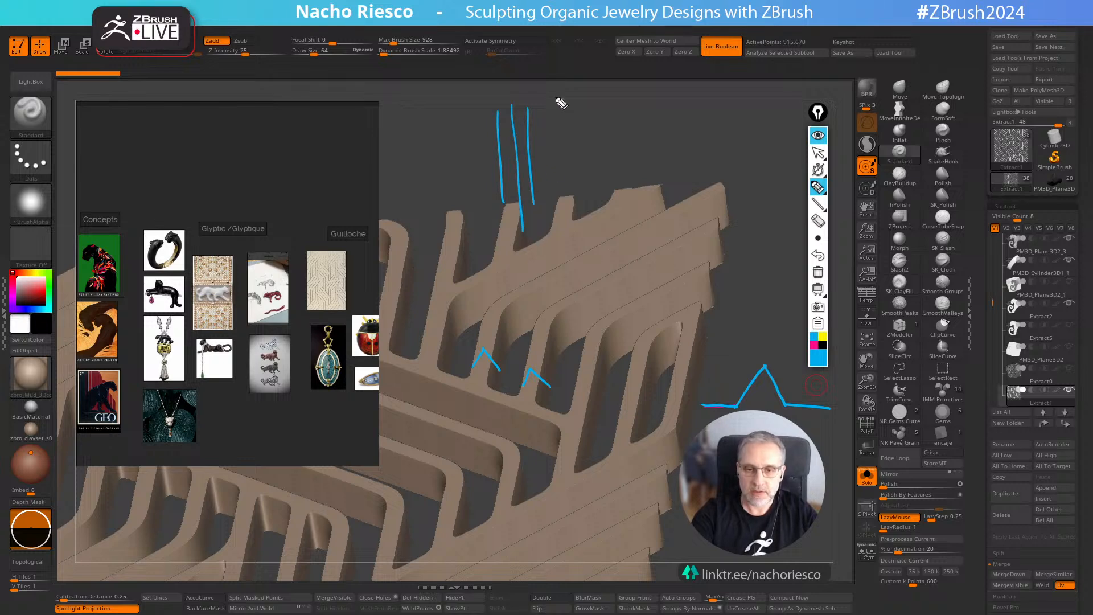
pyautogui.moveTo(557, 105); pyautogui.dragTo(564, 215)
pyautogui.moveTo(578, 106); pyautogui.dragTo(586, 223)
pyautogui.moveTo(609, 93); pyautogui.dragTo(617, 241)
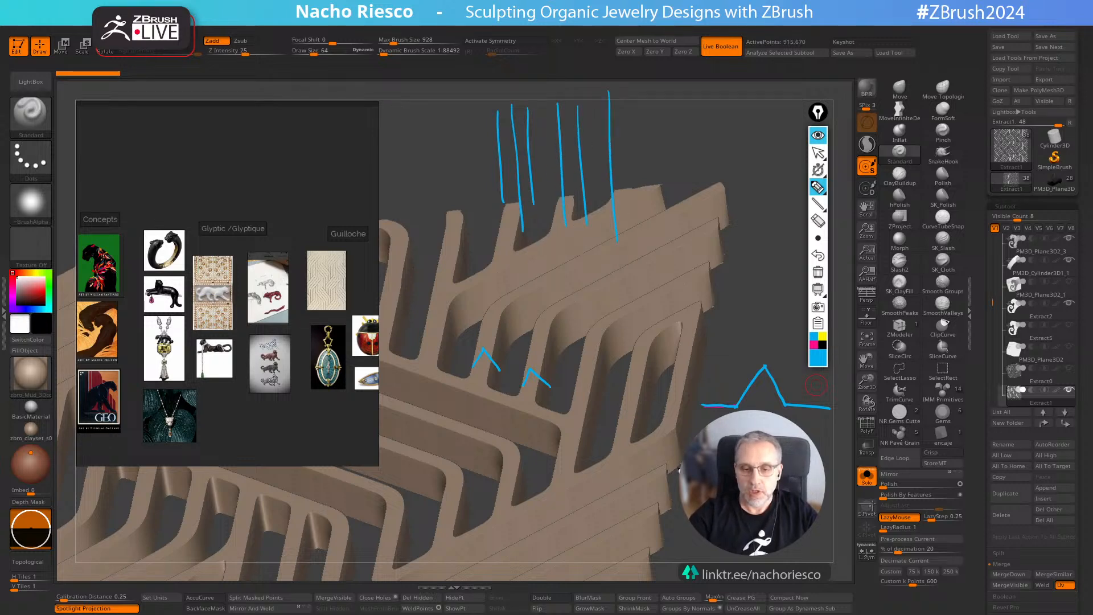
# Step: Highlight the tip of the sketched profile and the ridge centre lines in yellow
pyautogui.click(822, 345)
pyautogui.click(764, 368)
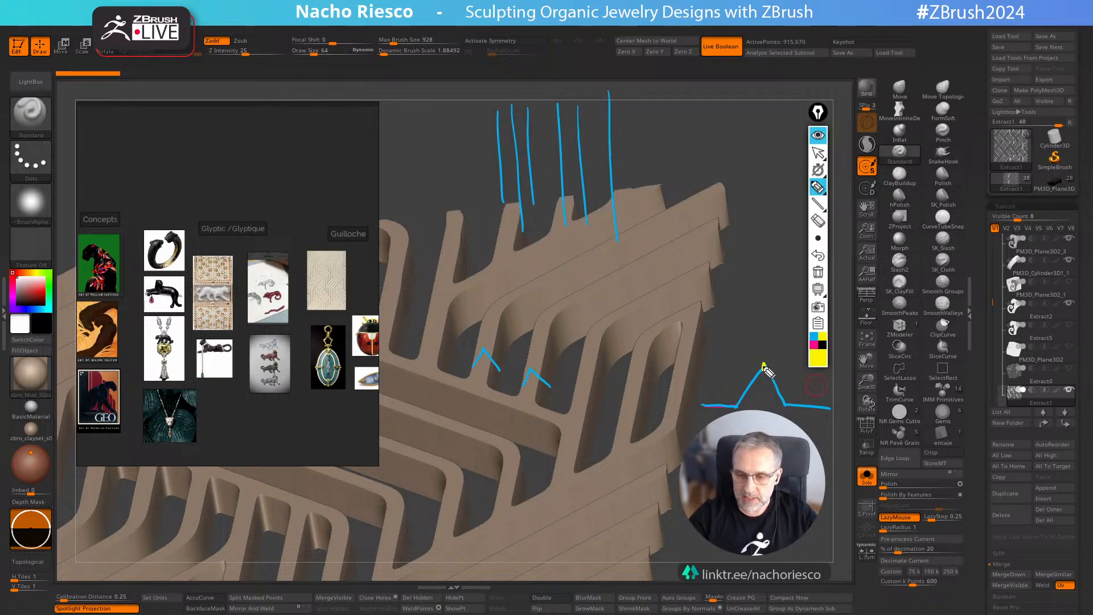
pyautogui.moveTo(513, 105); pyautogui.dragTo(523, 230)
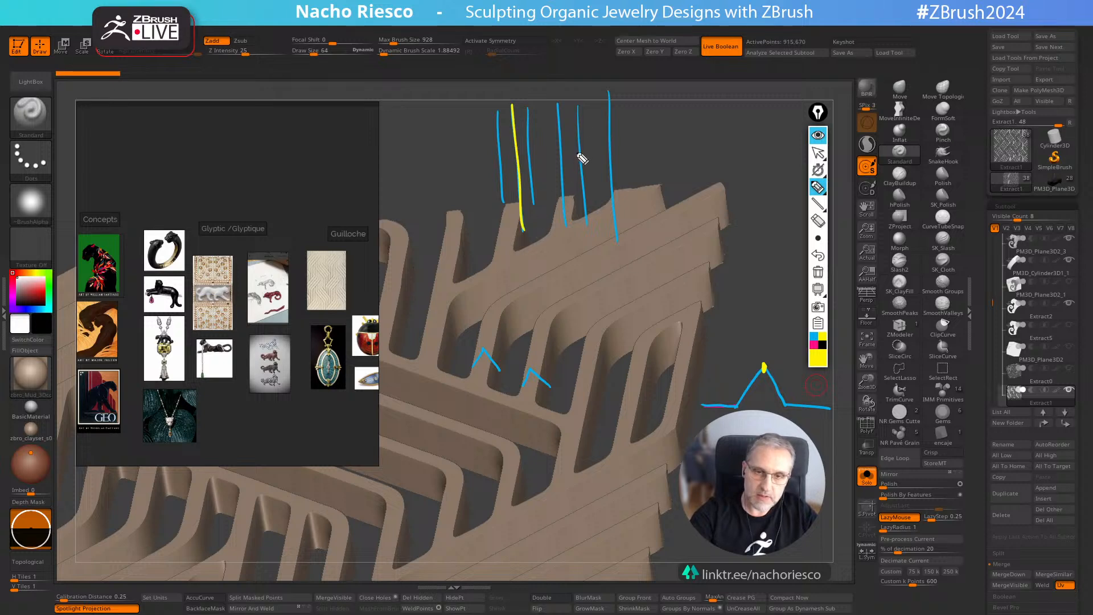
pyautogui.moveTo(577, 106); pyautogui.dragTo(586, 249)
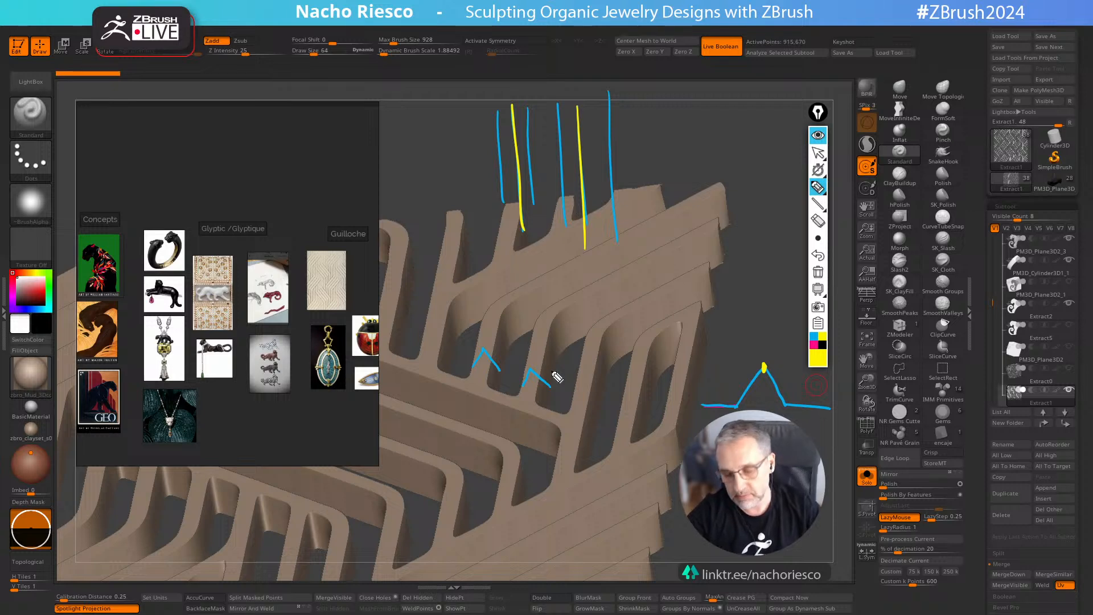
# Step: Clear all annotations, view the isolated pattern straight from the front, and show the whole pendant again
pyautogui.click(819, 272)
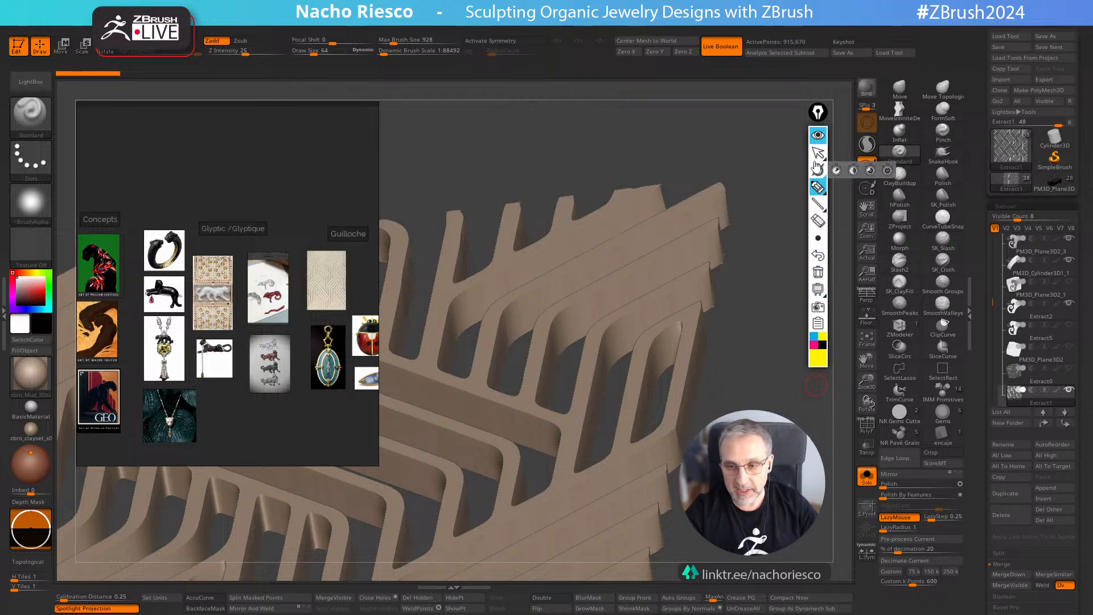
pyautogui.click(818, 153)
pyautogui.keyDown('shift'); pyautogui.moveTo(749, 366); pyautogui.dragTo(770, 467); pyautogui.keyUp('shift')
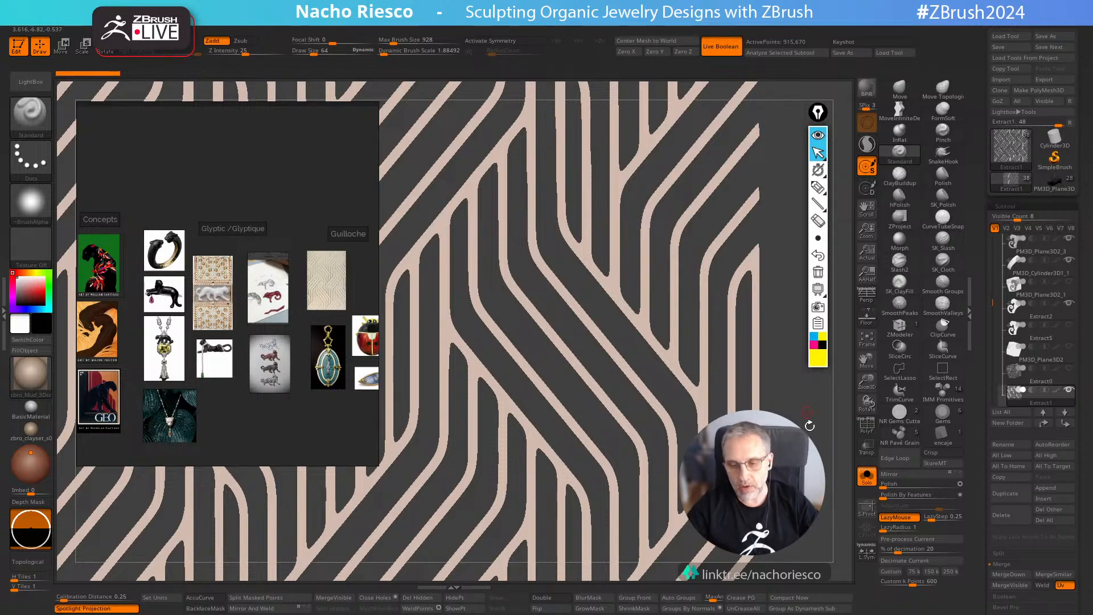
pyautogui.keyDown('ctrl'); pyautogui.moveTo(492, 328); pyautogui.dragTo(492, 250, button='right'); pyautogui.keyUp('ctrl')
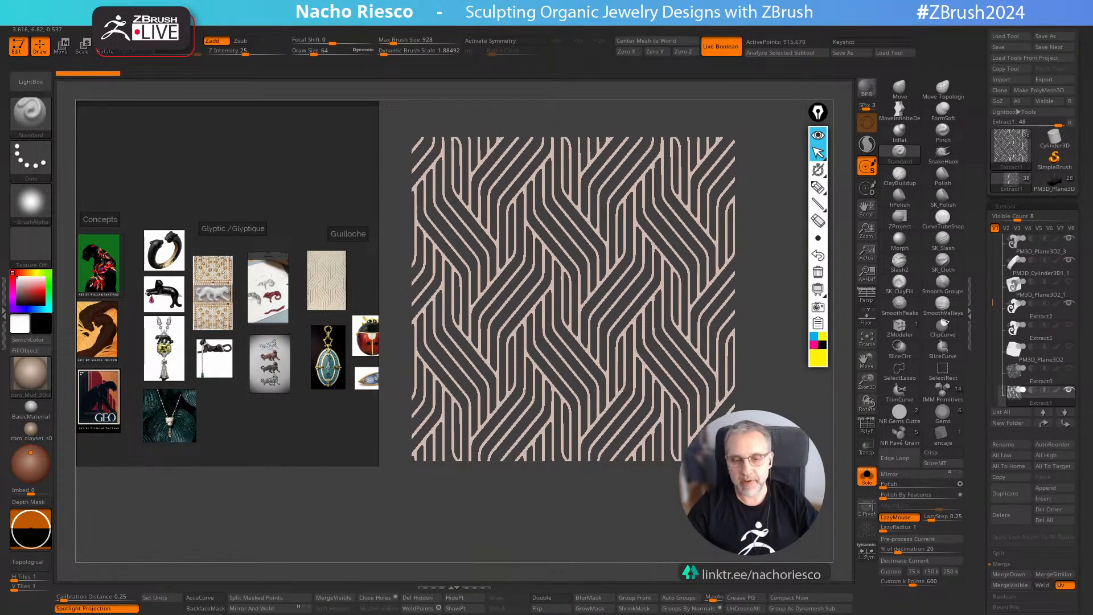
pyautogui.click(871, 482)
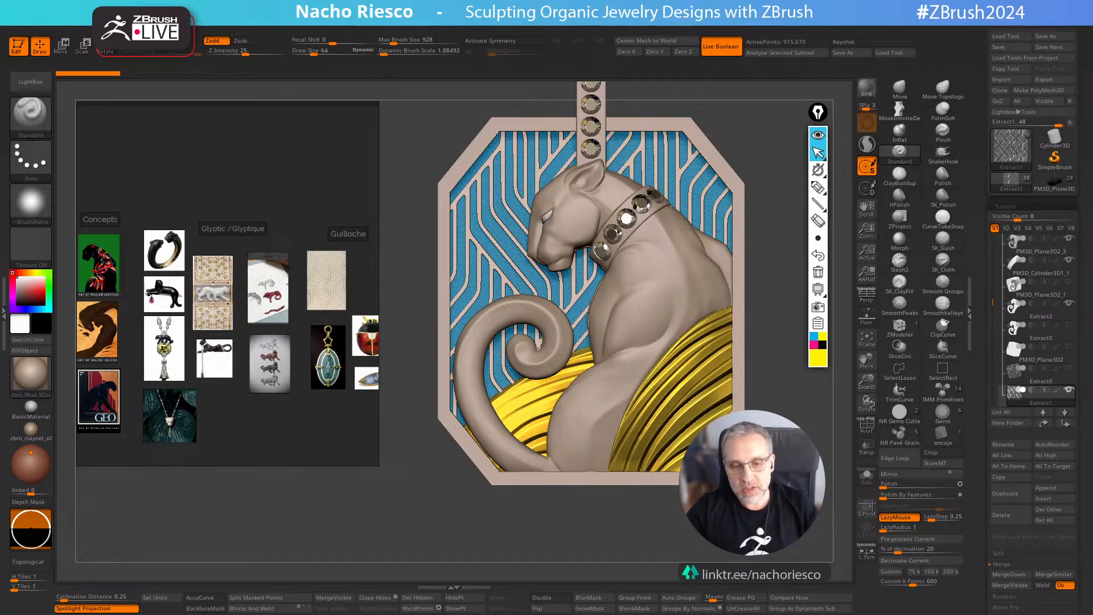
# Step: Append a Cube3D as a new subtool directly below Extract1 and select it
pyautogui.keyDown('ctrl'); pyautogui.moveTo(780, 364); pyautogui.dragTo(797, 410, button='right'); pyautogui.keyUp('ctrl')
pyautogui.moveTo(978, 498); pyautogui.dragTo(978, 454)
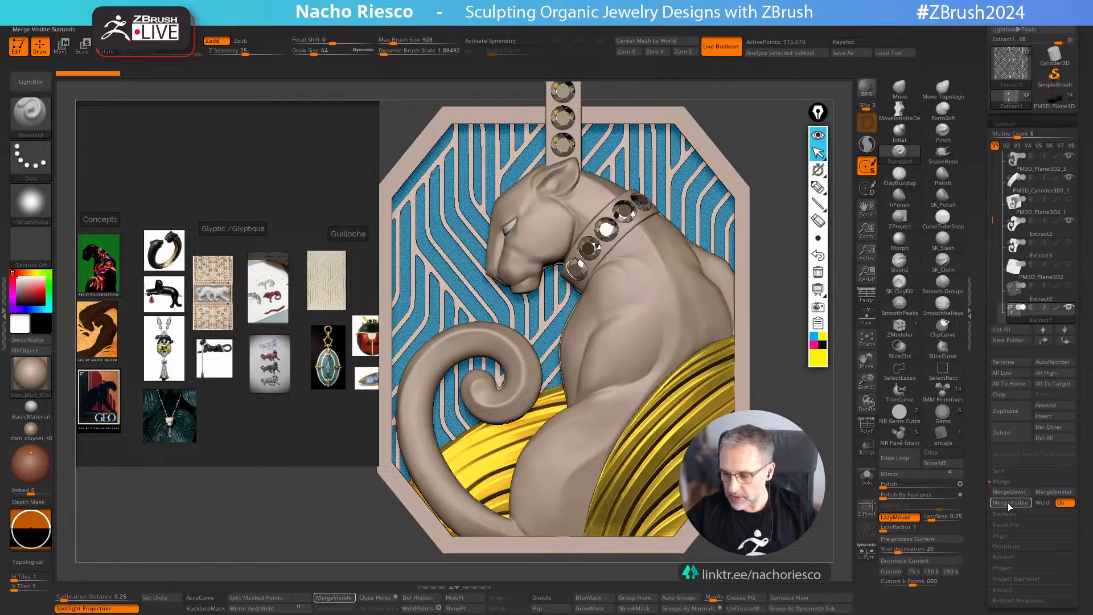
pyautogui.moveTo(993, 220); pyautogui.dragTo(993, 234)
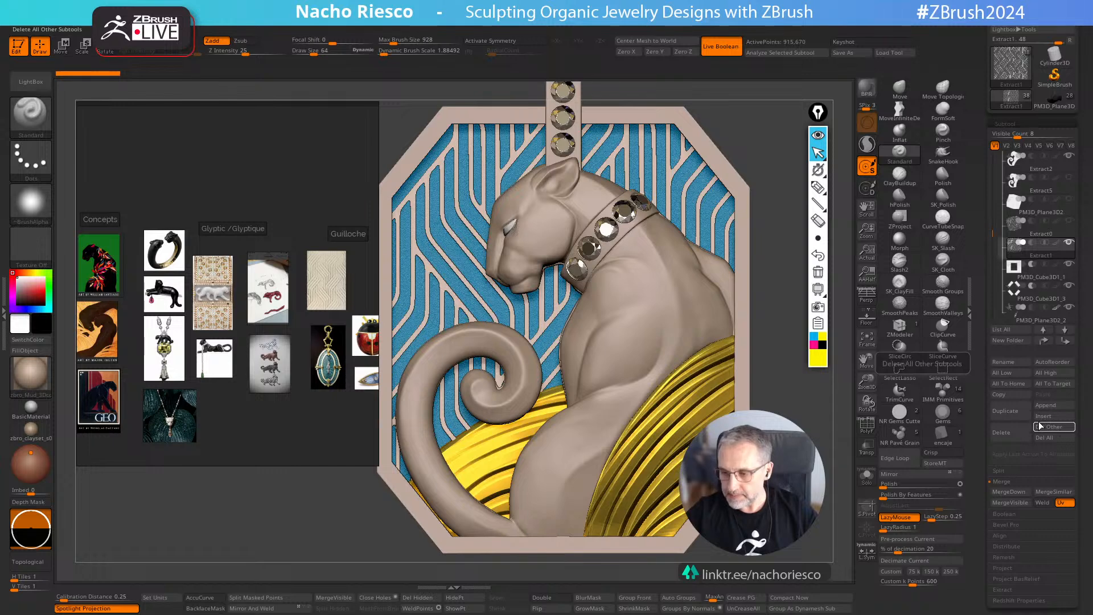
pyautogui.click(1049, 408)
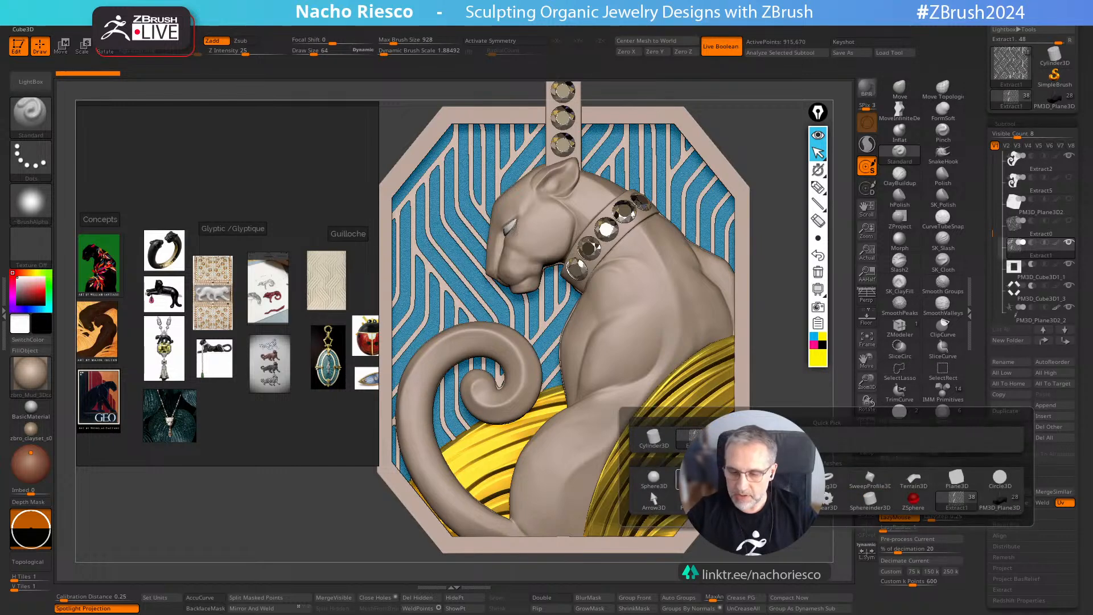
pyautogui.click(820, 454)
pyautogui.press('shift')
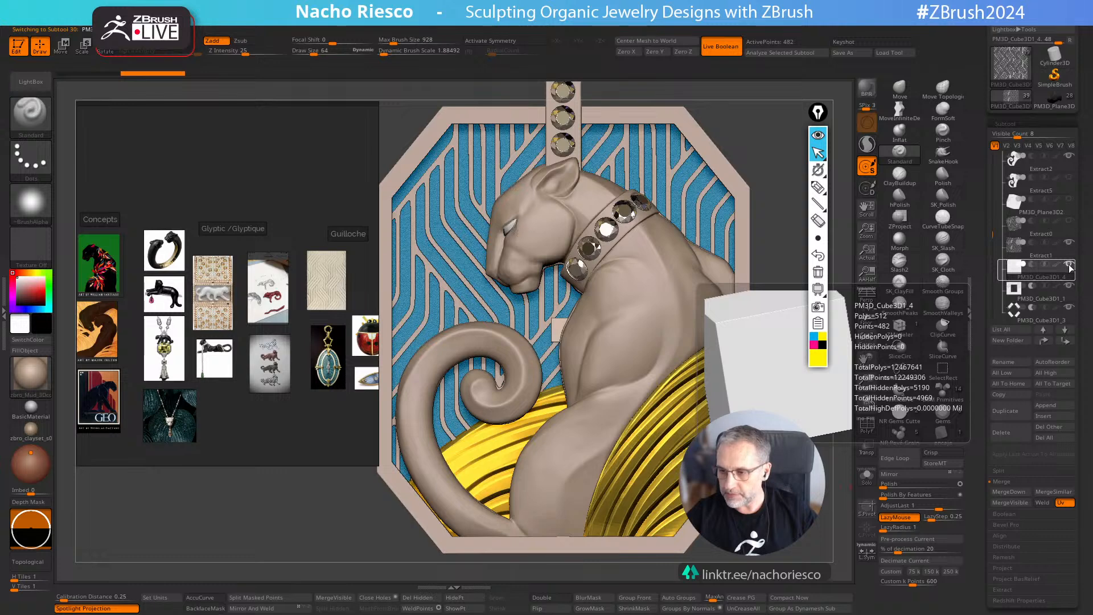
# Step: Show only the new cube and the Extract1 line pattern, and collapse the on-screen annotation tools
pyautogui.click(1070, 265)
pyautogui.click(1044, 330)
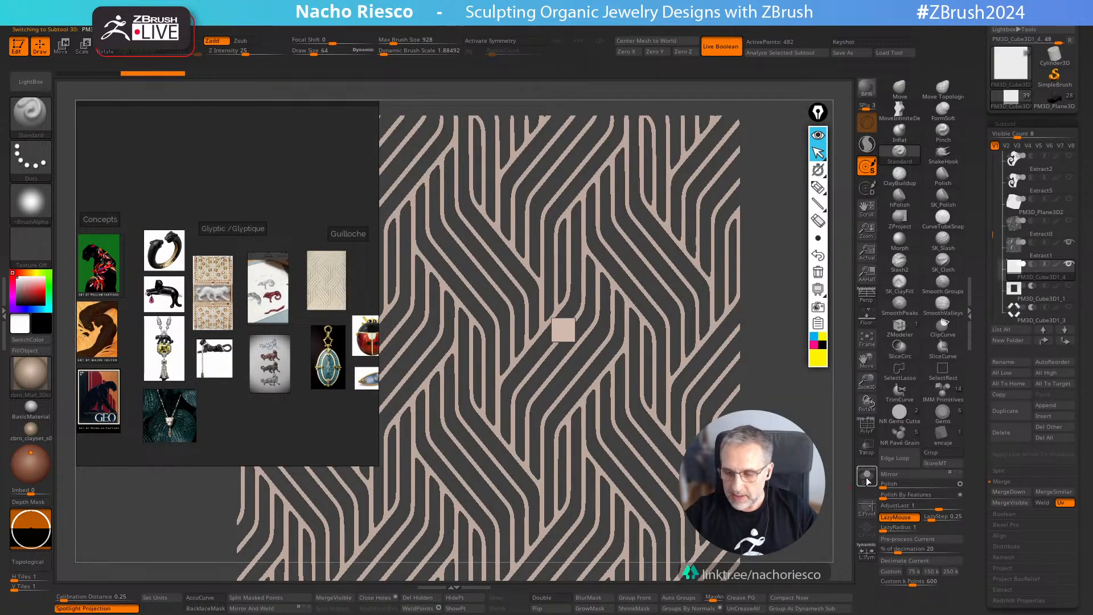
pyautogui.scroll(-4, 980, 461)
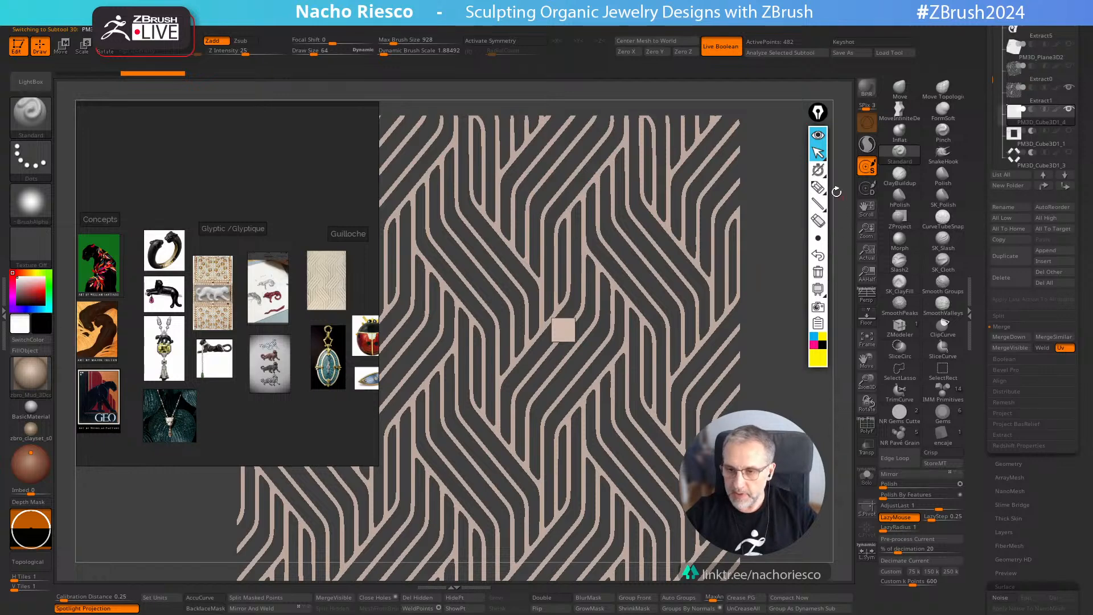
pyautogui.click(818, 136)
pyautogui.scroll(1, 967, 431)
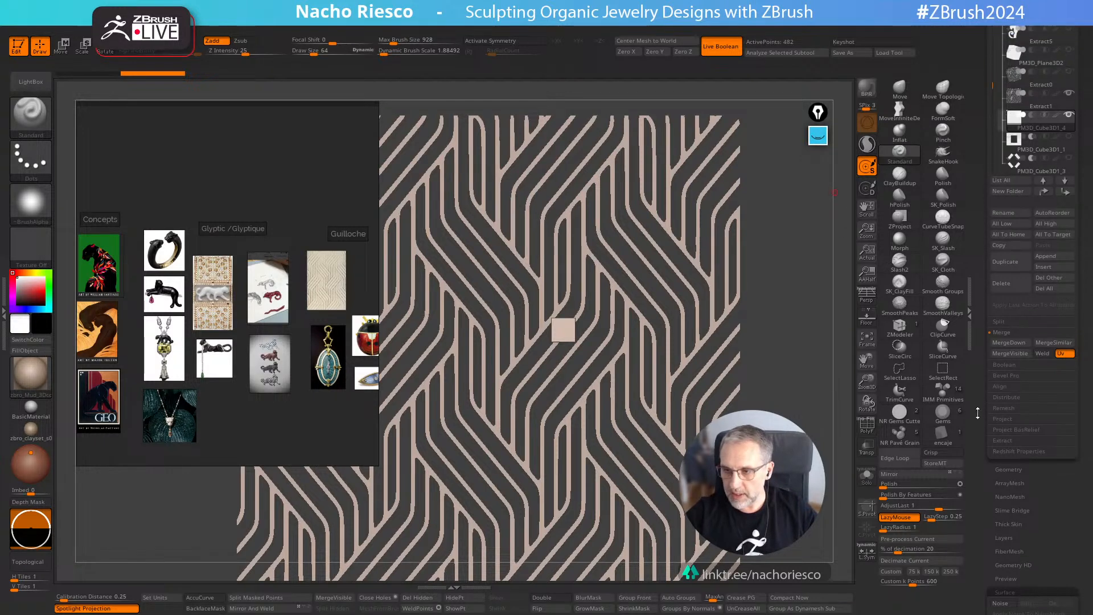
pyautogui.moveTo(1013, 160)
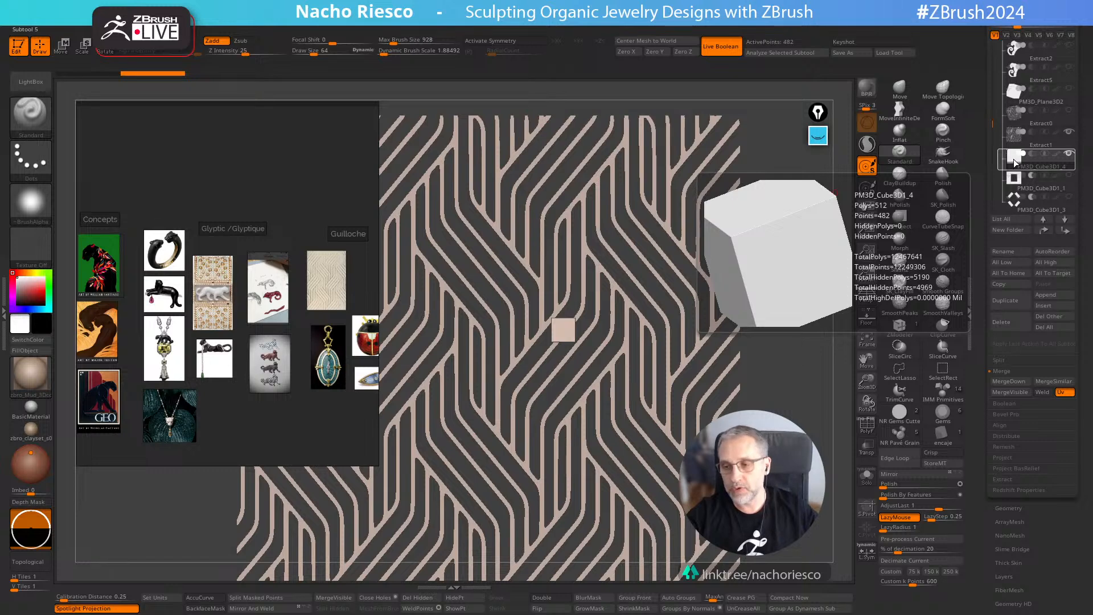
# Step: Initialize the new cube subtool as a QCube, then isolate it with its polygon wireframe shown
pyautogui.scroll(-5, 979, 407)
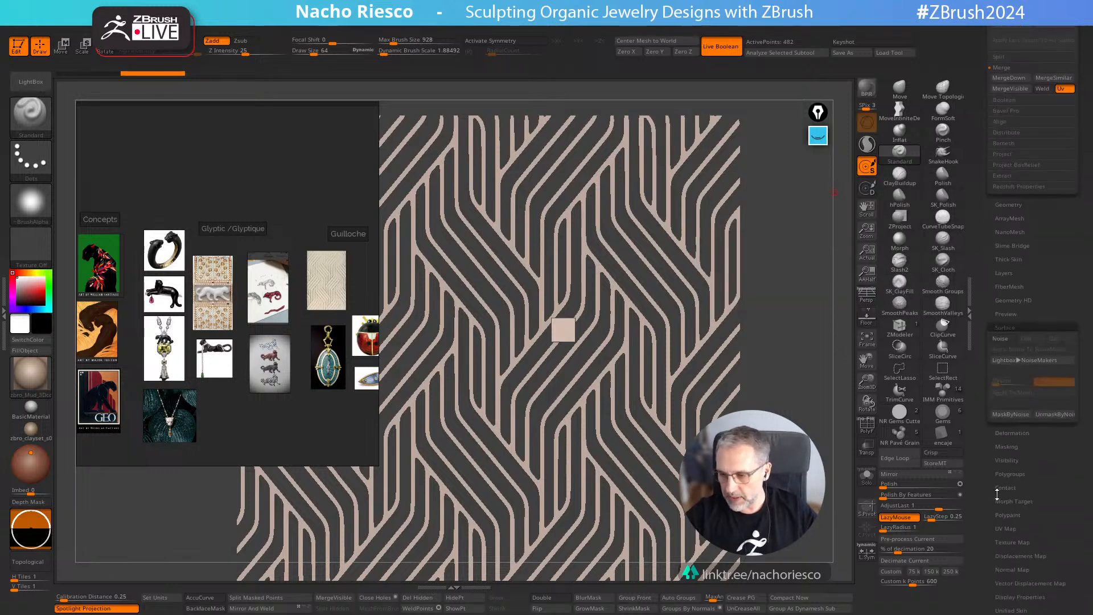
pyautogui.click(1011, 328)
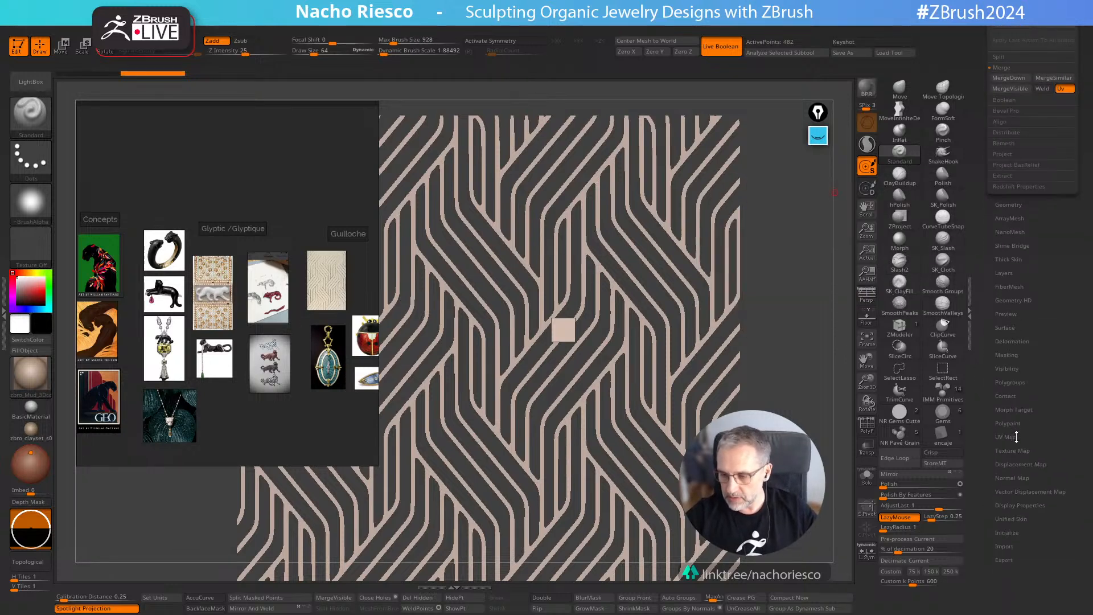
pyautogui.click(1006, 532)
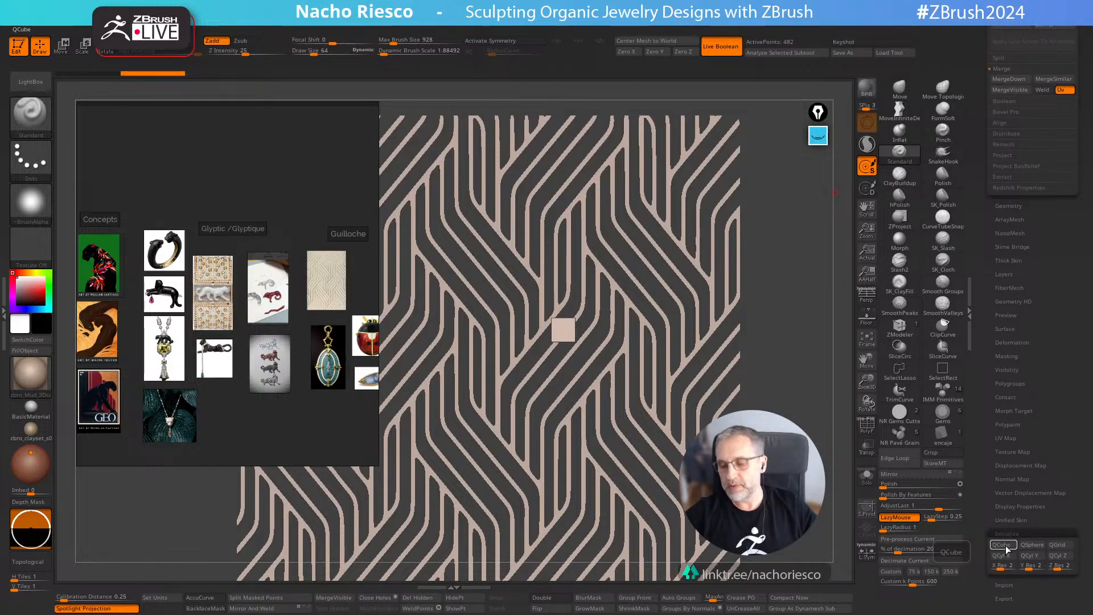
pyautogui.click(1002, 544)
pyautogui.click(867, 477)
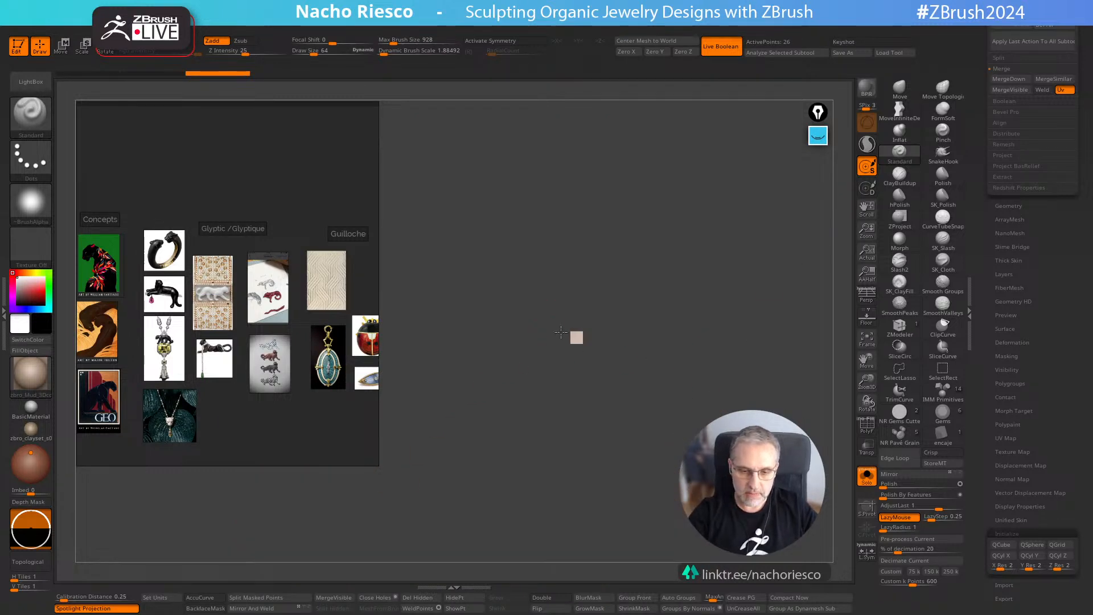
pyautogui.keyDown('alt'); pyautogui.moveTo(630, 346); pyautogui.dragTo(808, 186); pyautogui.keyUp('alt')
pyautogui.keyDown('alt'); pyautogui.moveTo(661, 366); pyautogui.dragTo(830, 207); pyautogui.keyUp('alt')
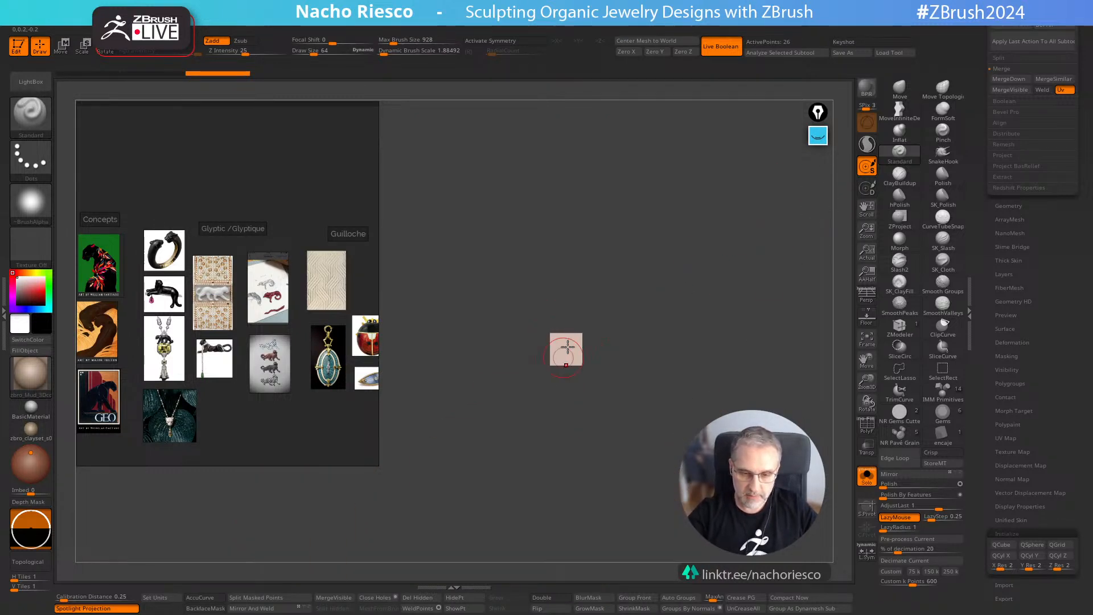
pyautogui.keyDown('alt'); pyautogui.moveTo(656, 314); pyautogui.dragTo(680, 533); pyautogui.keyUp('alt')
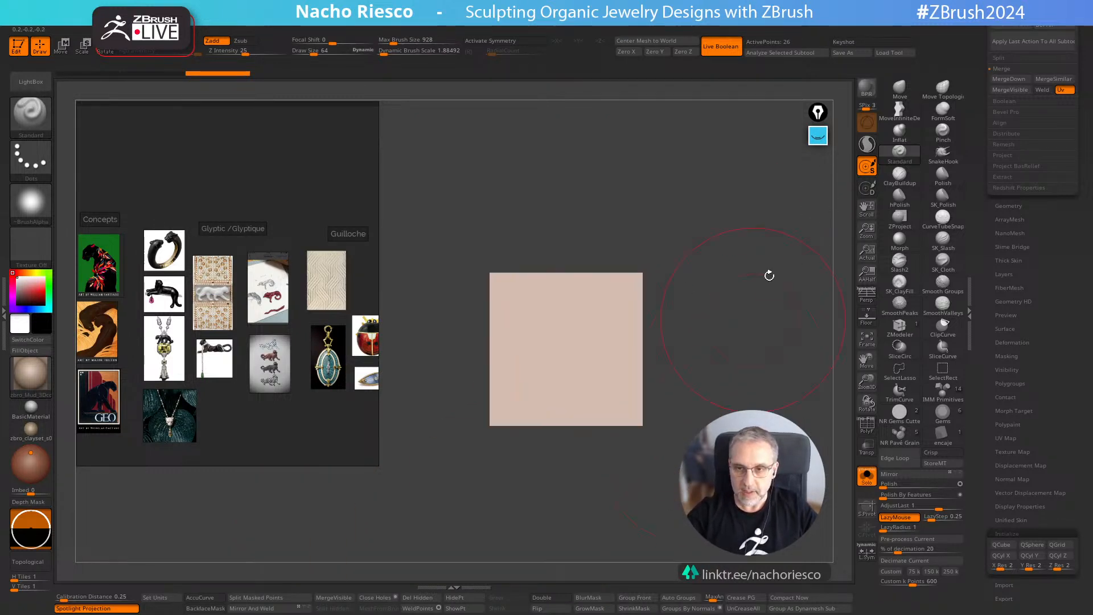
pyautogui.click(866, 425)
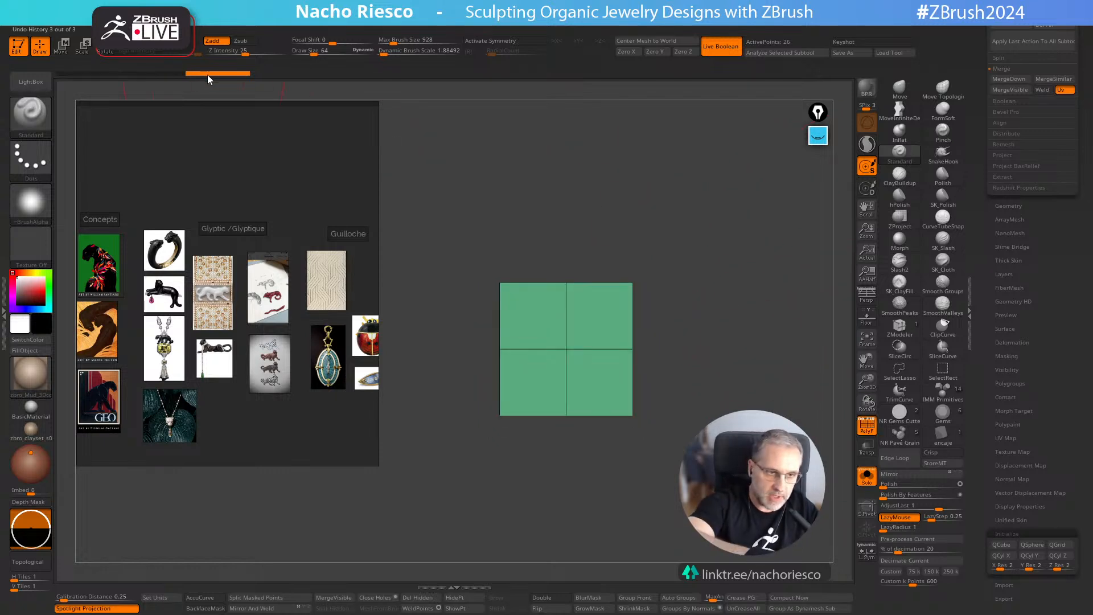
# Step: Compare the original cube's topology with the QCube version by stepping back and forward through the undo history
pyautogui.click(129, 73)
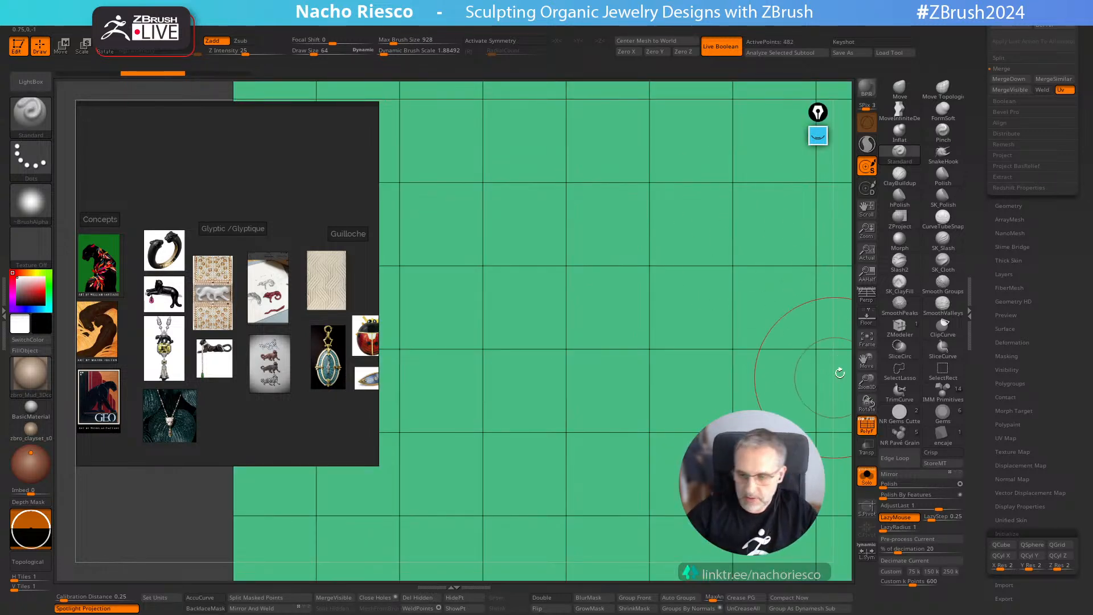
pyautogui.keyDown('alt'); pyautogui.moveTo(840, 371); pyautogui.dragTo(808, 316); pyautogui.keyUp('alt')
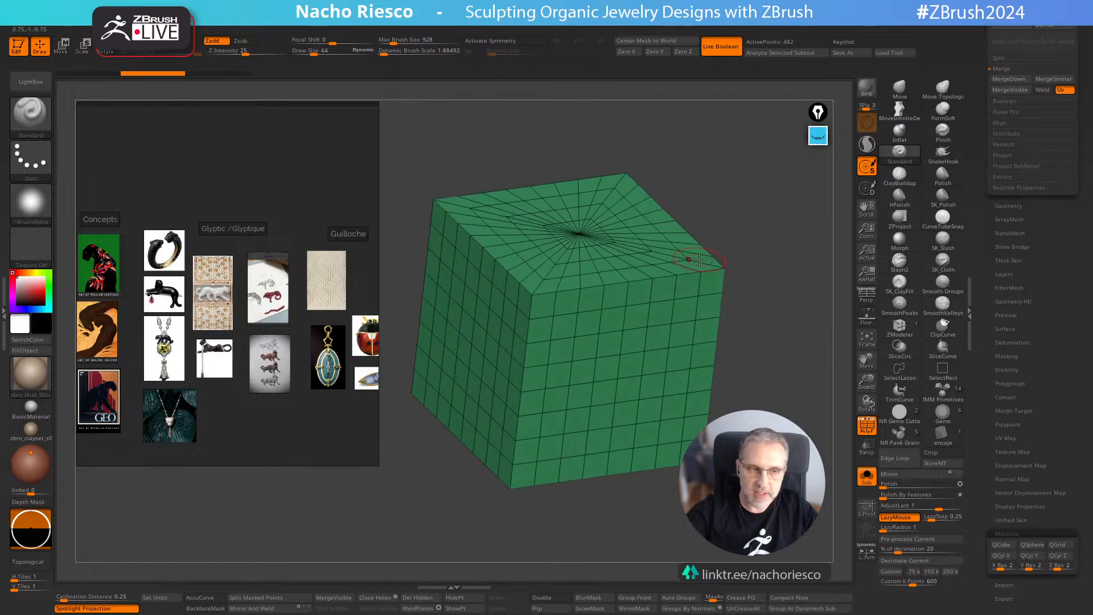
pyautogui.moveTo(164, 70); pyautogui.dragTo(219, 72)
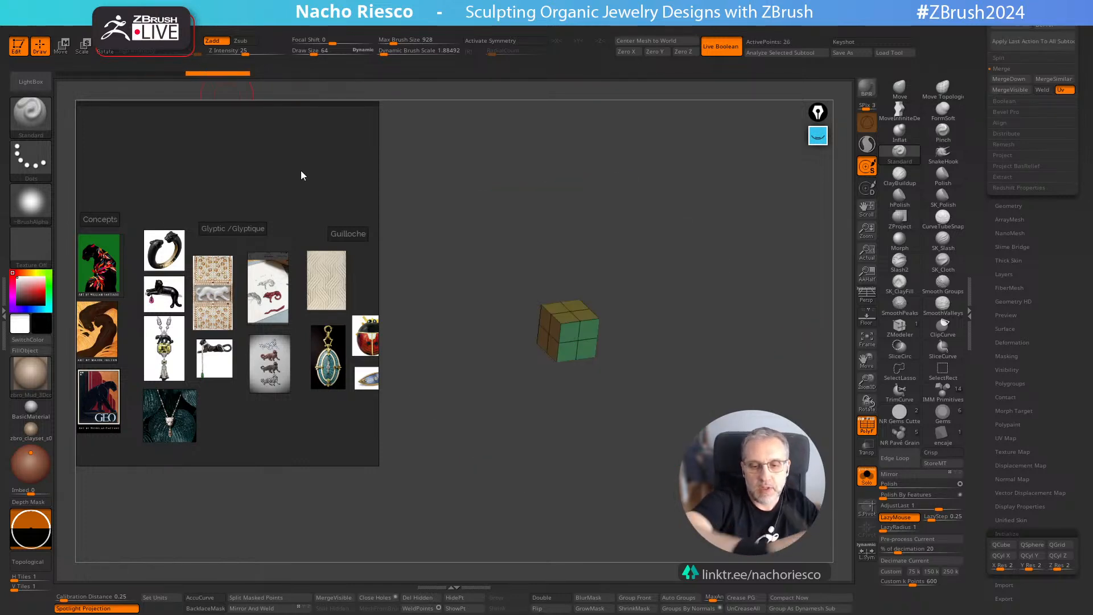
pyautogui.moveTo(624, 350); pyautogui.dragTo(595, 336, button='right')
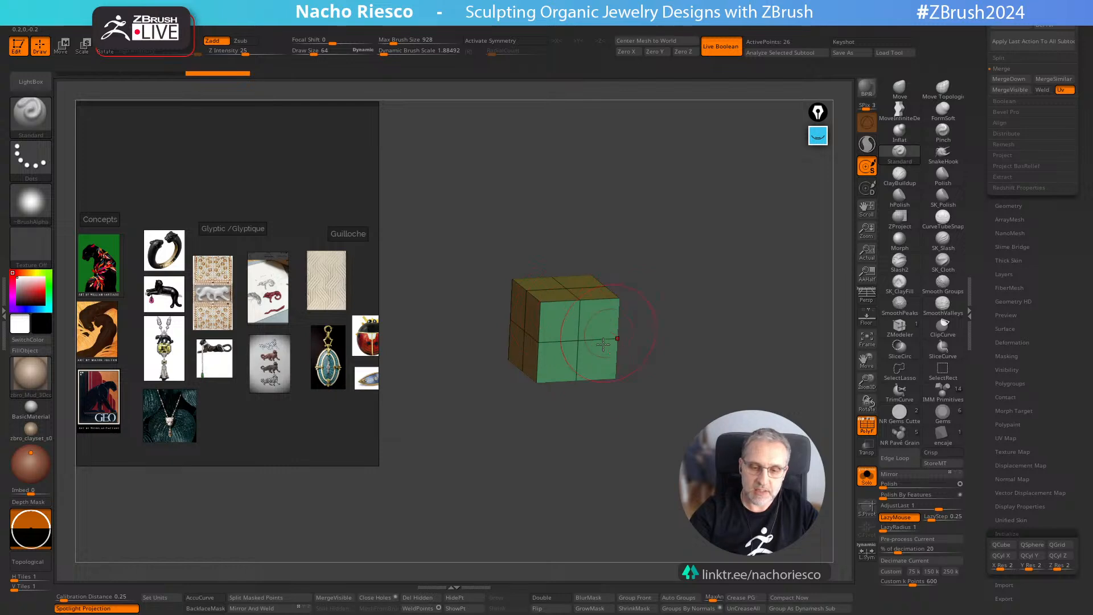
pyautogui.keyDown('shift'); pyautogui.moveTo(730, 388); pyautogui.dragTo(674, 434, button='right'); pyautogui.keyUp('shift')
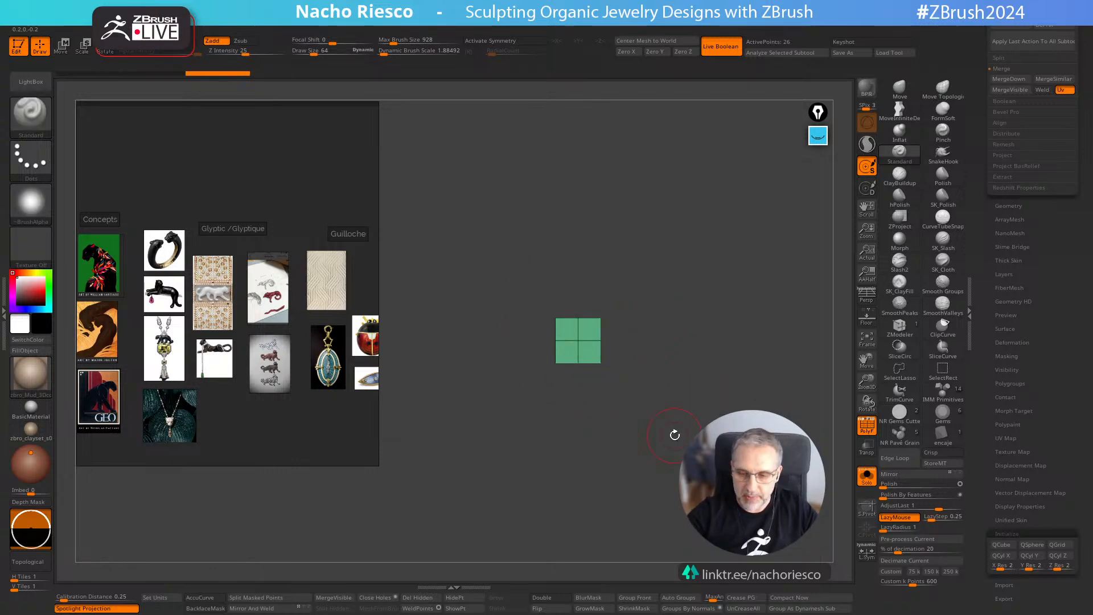
# Step: Show the line pattern around the QCube again, move the cube slightly across the pattern, and inspect it in isolation
pyautogui.click(867, 477)
pyautogui.keyDown('ctrl'); pyautogui.moveTo(818, 527); pyautogui.dragTo(715, 383, button='right'); pyautogui.keyUp('ctrl')
pyautogui.keyDown('alt'); pyautogui.moveTo(642, 376); pyautogui.dragTo(682, 416, button='right'); pyautogui.keyUp('alt')
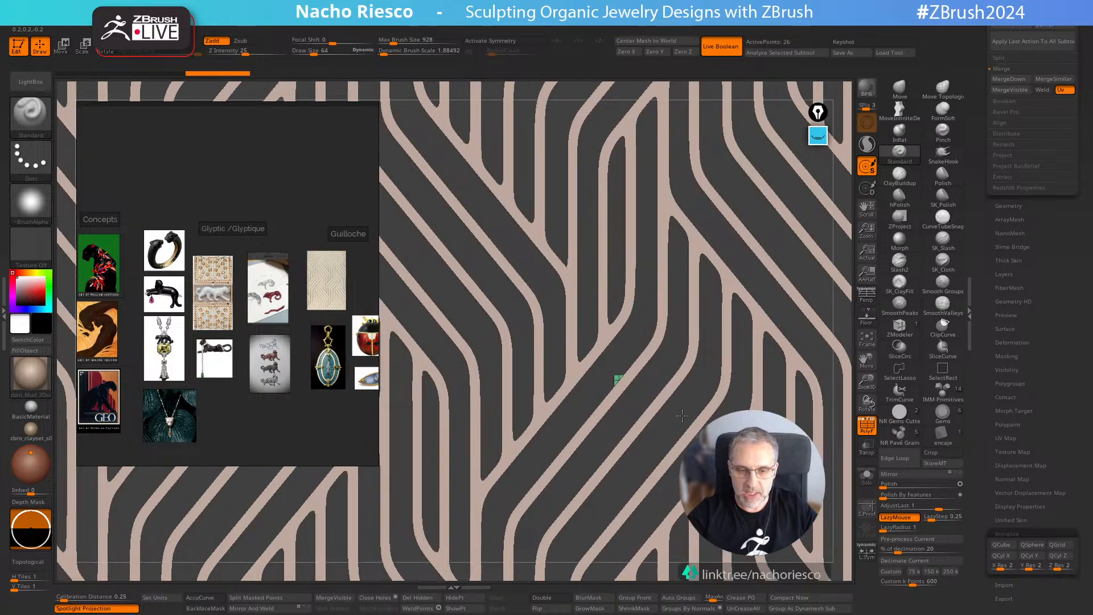
pyautogui.press('w')
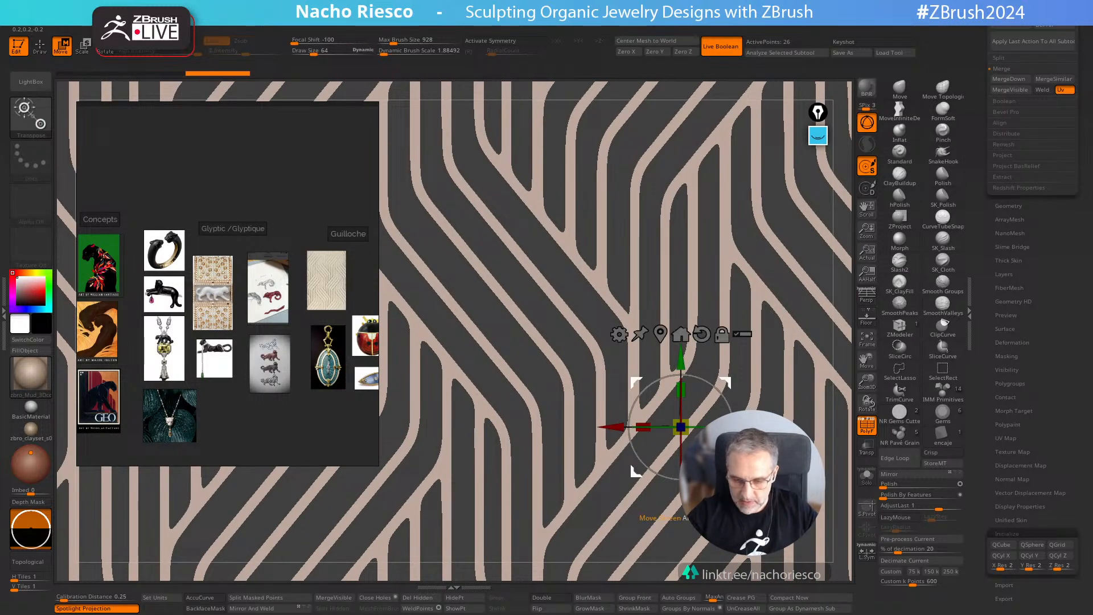
pyautogui.moveTo(726, 472); pyautogui.dragTo(681, 461)
pyautogui.click(868, 482)
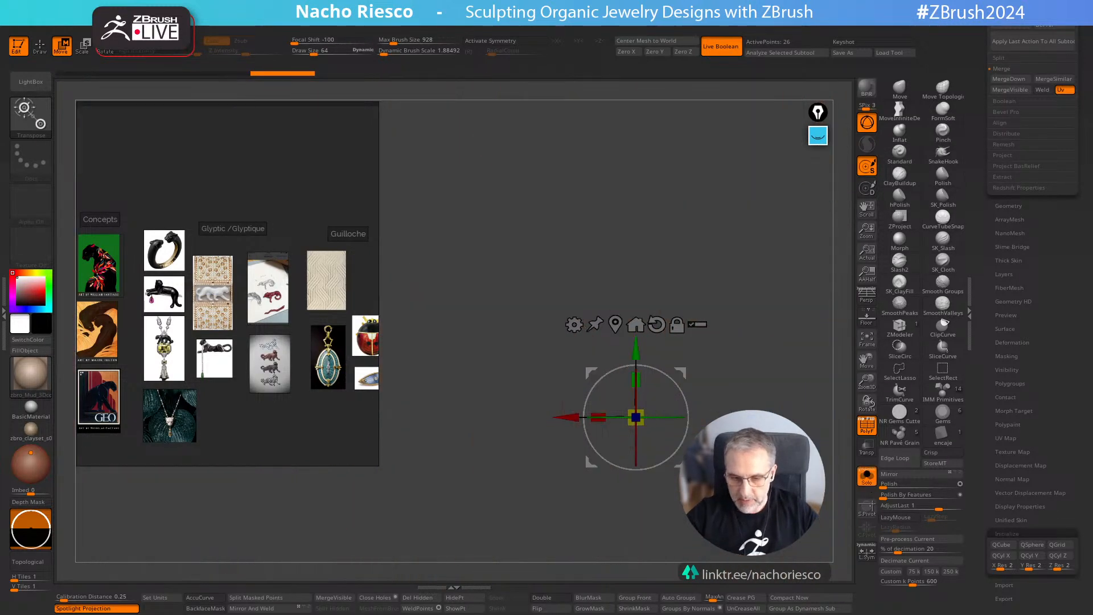
pyautogui.keyDown('shift'); pyautogui.moveTo(711, 342); pyautogui.dragTo(758, 380, button='right'); pyautogui.keyUp('shift')
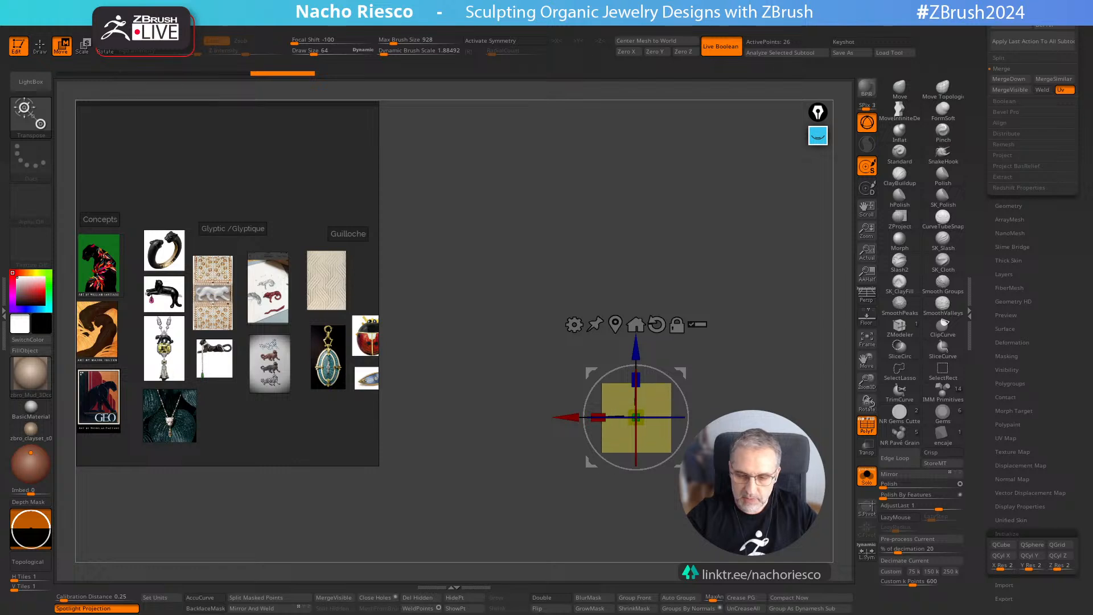
# Step: Make the pattern transparent, place the cube over the vertical line near its fork, and scale it in X to the line's width
pyautogui.click(867, 475)
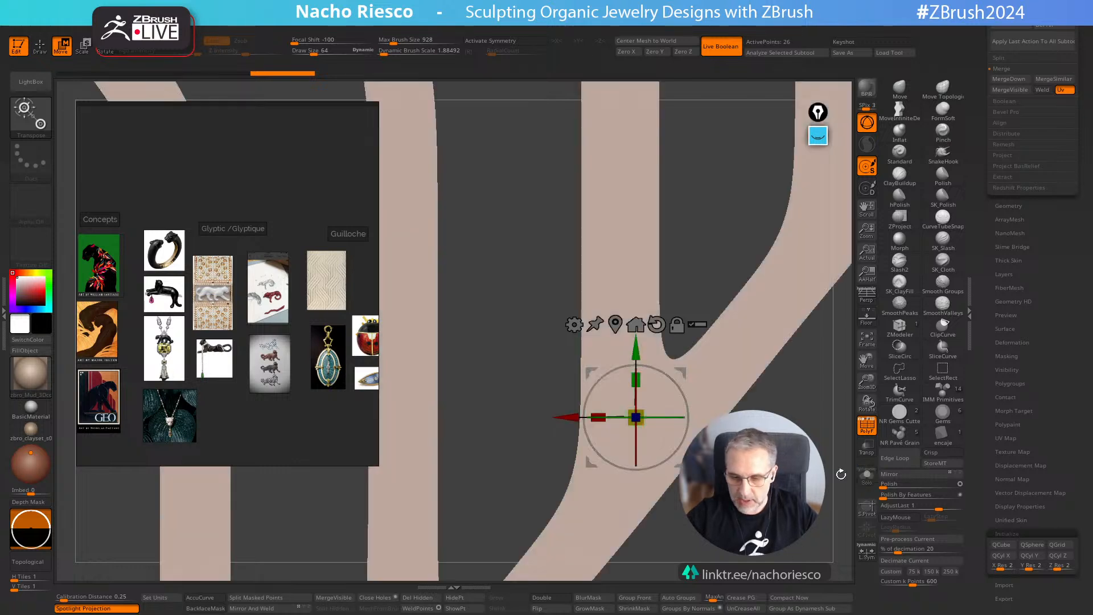
pyautogui.click(867, 449)
pyautogui.moveTo(672, 440); pyautogui.dragTo(667, 371)
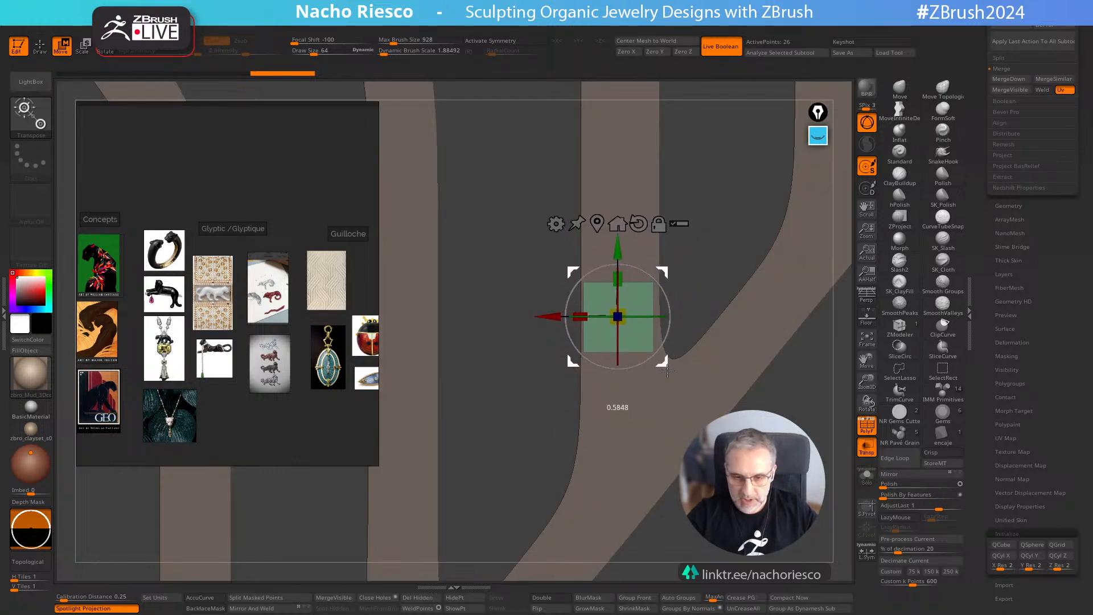
pyautogui.moveTo(581, 317); pyautogui.dragTo(581, 317)
pyautogui.moveTo(619, 253); pyautogui.dragTo(620, 235)
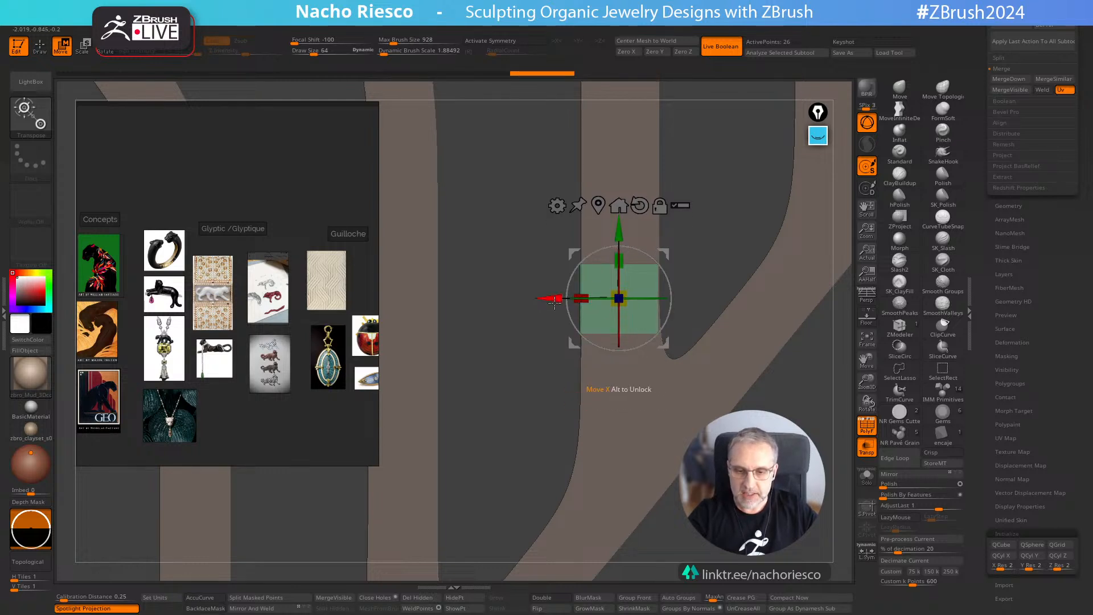
pyautogui.press('q')
pyautogui.moveTo(701, 247); pyautogui.dragTo(706, 154)
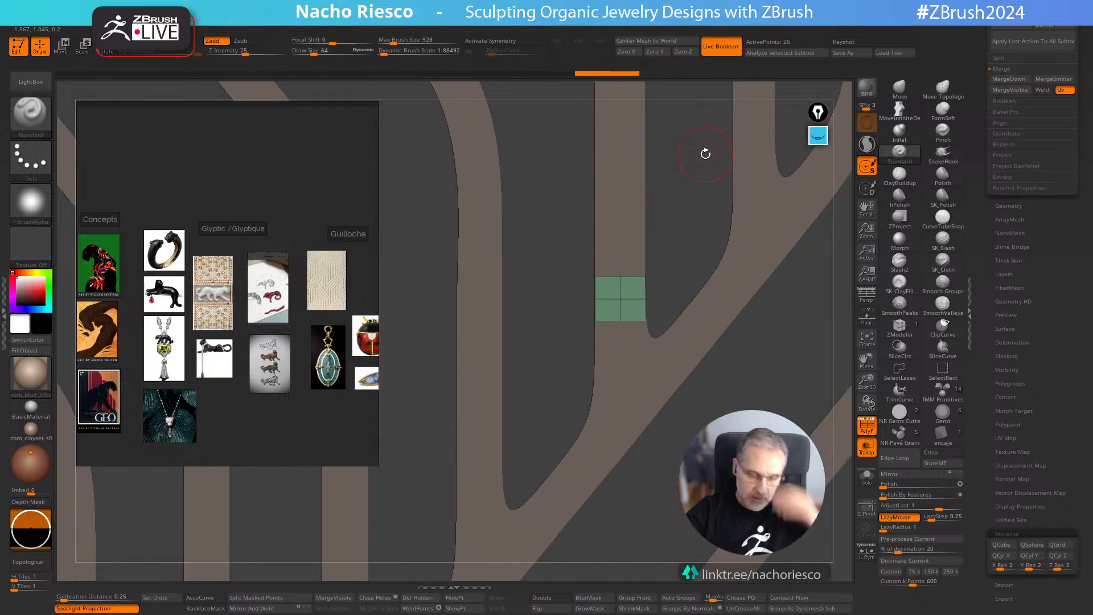
# Step: Use Scale Master's Set Scene Scale on the cube, choosing 0.45 x 0.40 x 0.40 mm, with the reference board moved out of the way
pyautogui.moveTo(3, 312); pyautogui.dragTo(107, 294)
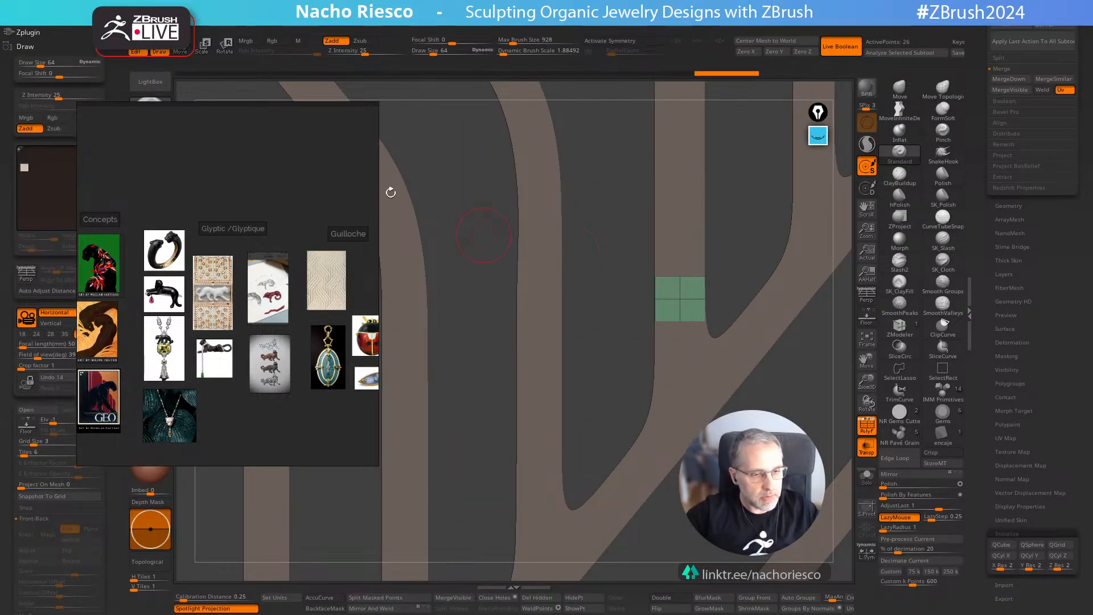
pyautogui.moveTo(266, 198); pyautogui.dragTo(389, 272)
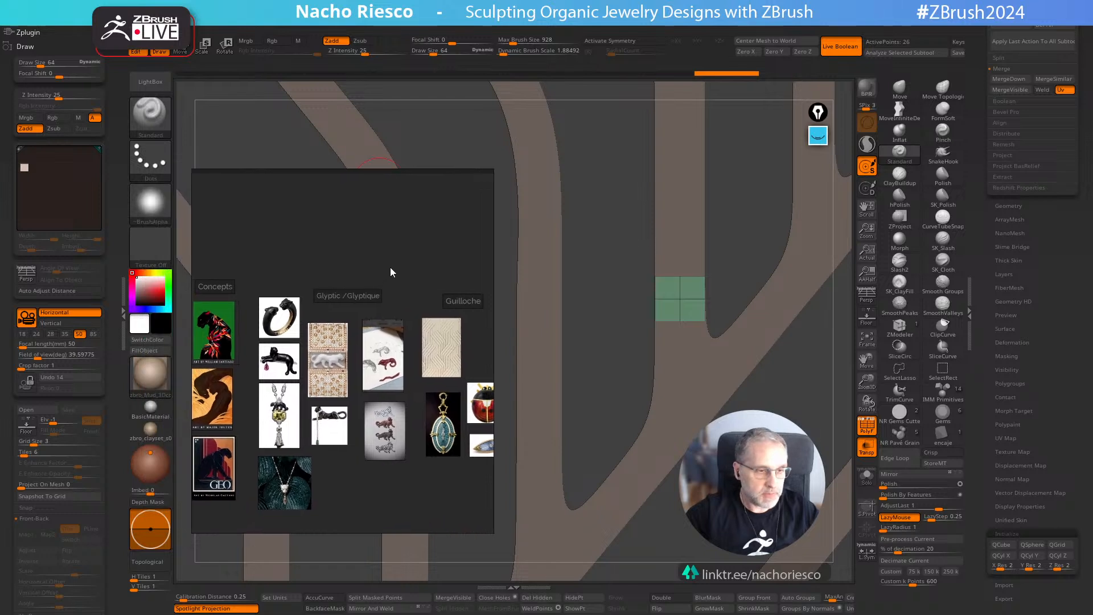
pyautogui.click(40, 33)
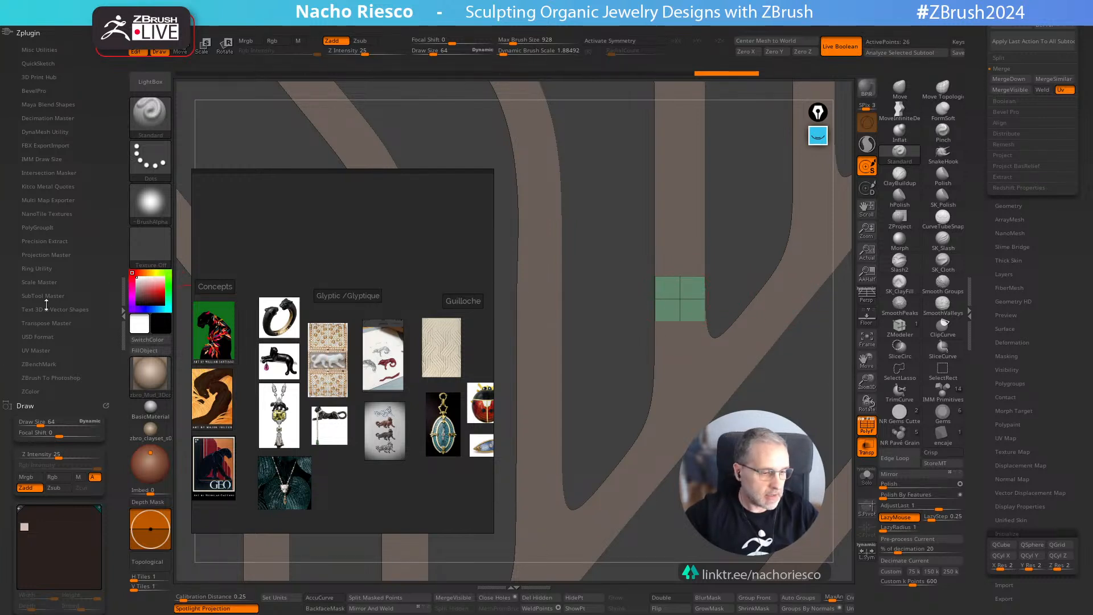
pyautogui.click(40, 282)
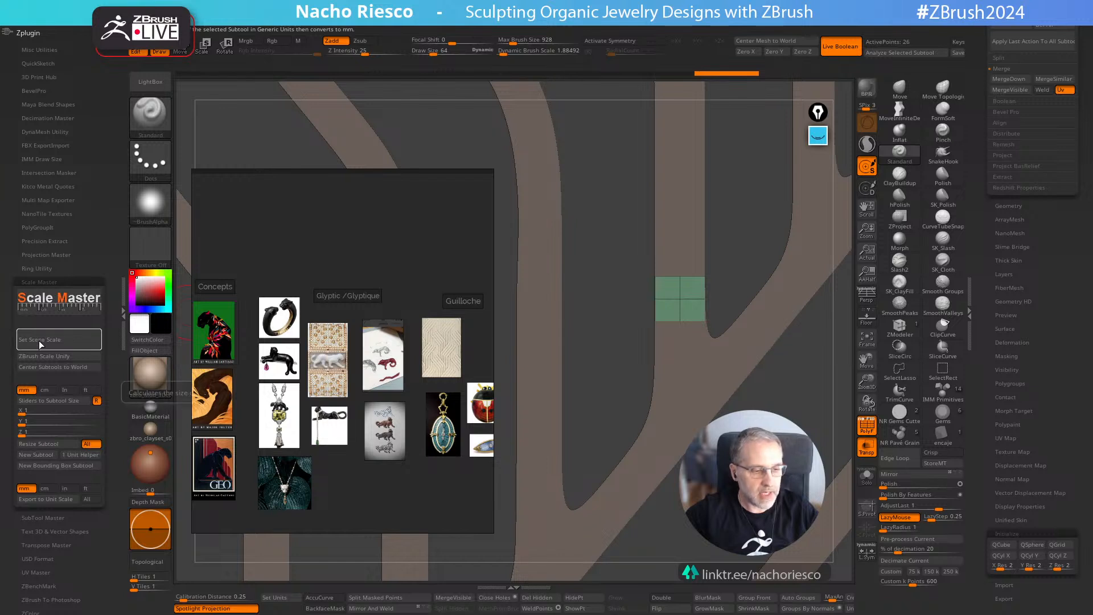
pyautogui.click(41, 340)
pyautogui.moveTo(406, 251); pyautogui.dragTo(401, 370)
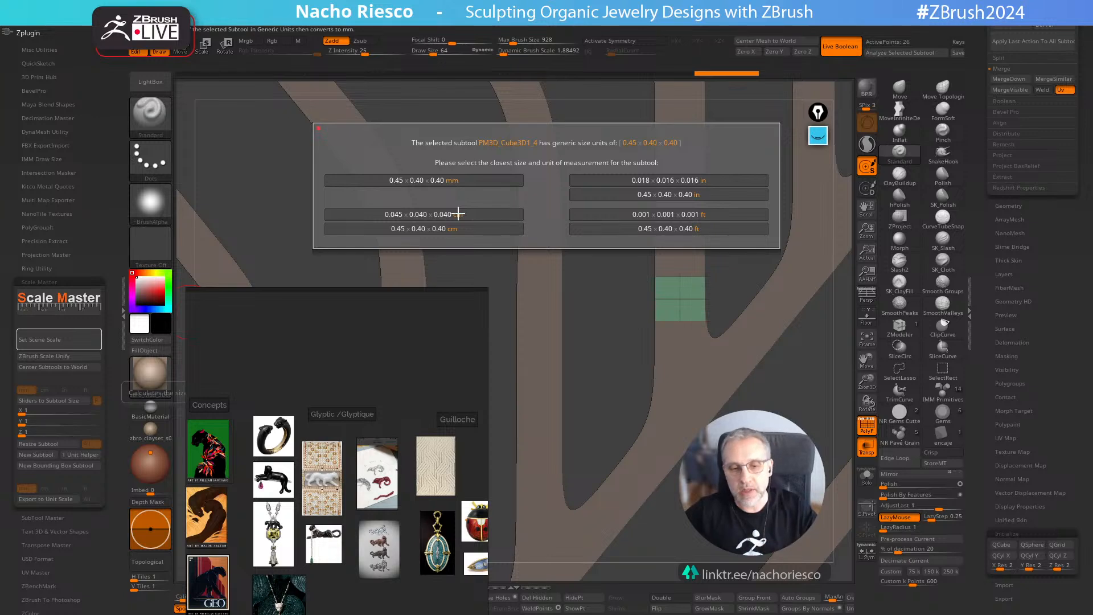
pyautogui.click(484, 183)
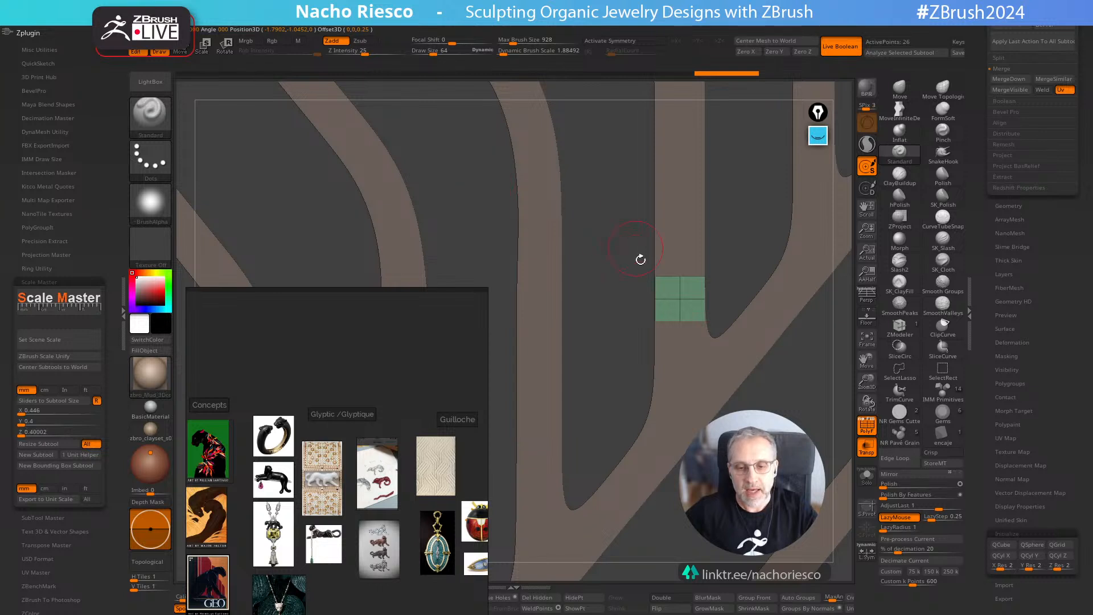
# Step: Isolate the cube and set the ZModeler edge action to Delete with EdgeLoop Complete as the target
pyautogui.moveTo(616, 341)
pyautogui.mouseDown()
pyautogui.moveTo(613, 318)
pyautogui.moveTo(678, 484)
pyautogui.mouseUp()
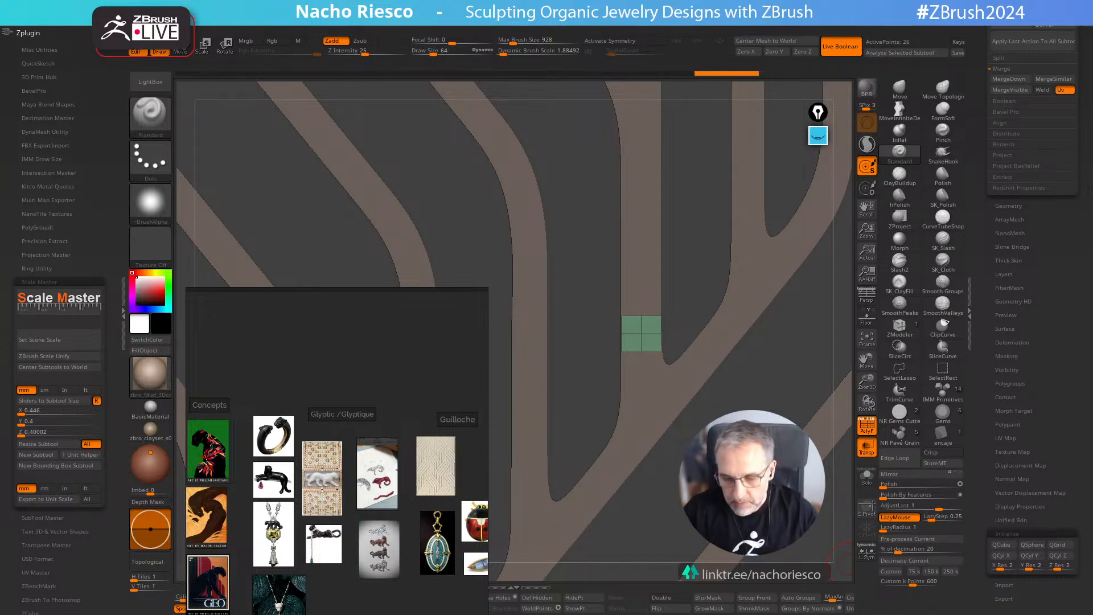
pyautogui.moveTo(849, 563)
pyautogui.mouseDown()
pyautogui.moveTo(849, 540)
pyautogui.moveTo(849, 561)
pyautogui.mouseUp()
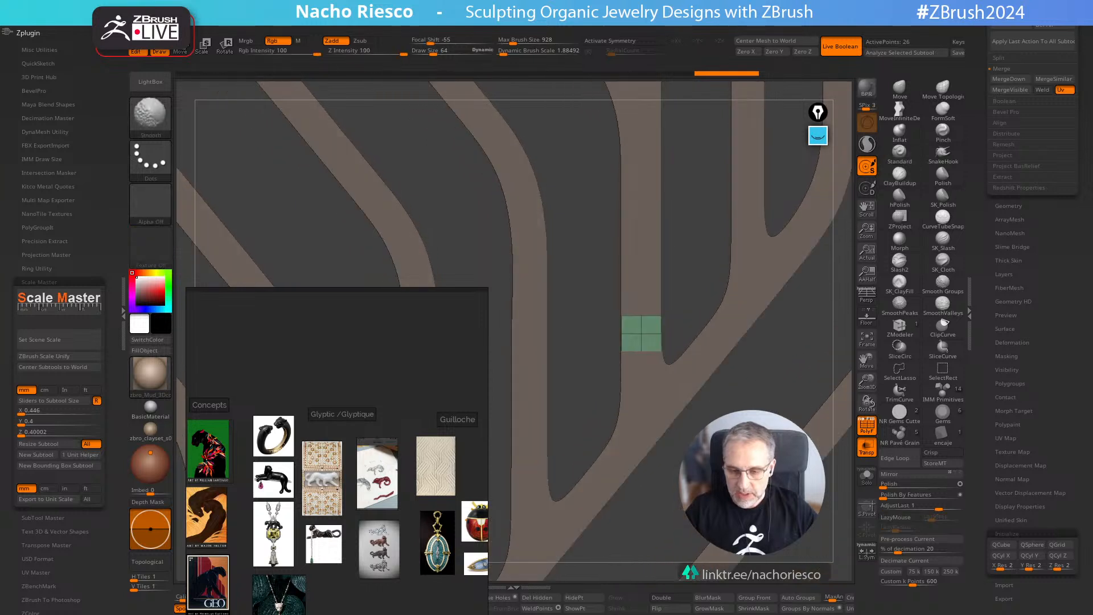
pyautogui.click(870, 481)
pyautogui.keyDown('alt'); pyautogui.moveTo(740, 495); pyautogui.dragTo(726, 521); pyautogui.keyUp('alt')
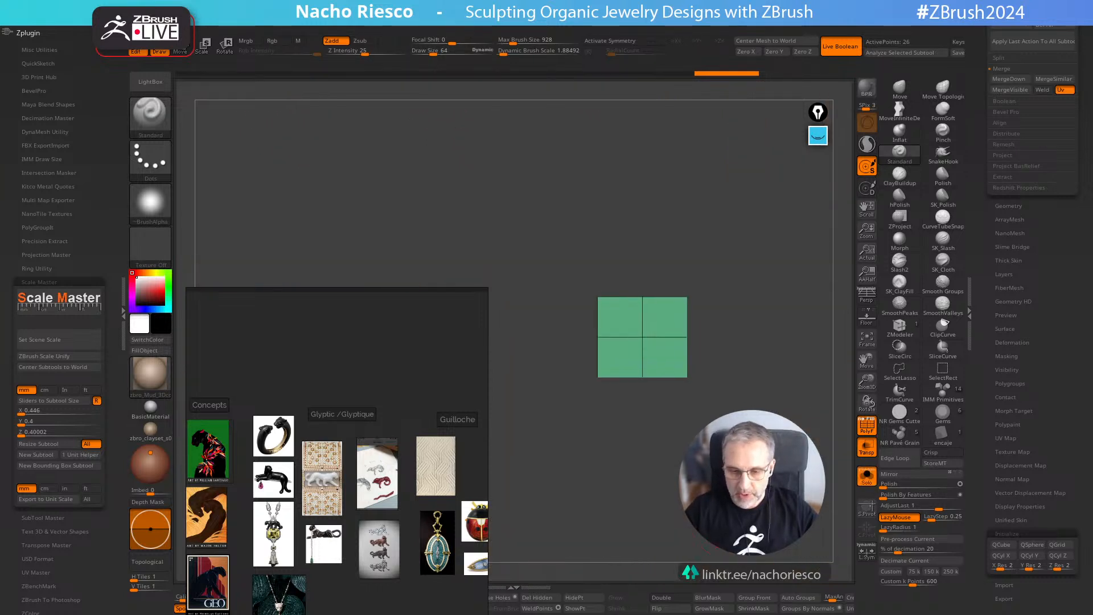
pyautogui.click(900, 326)
pyautogui.rightClick(685, 336)
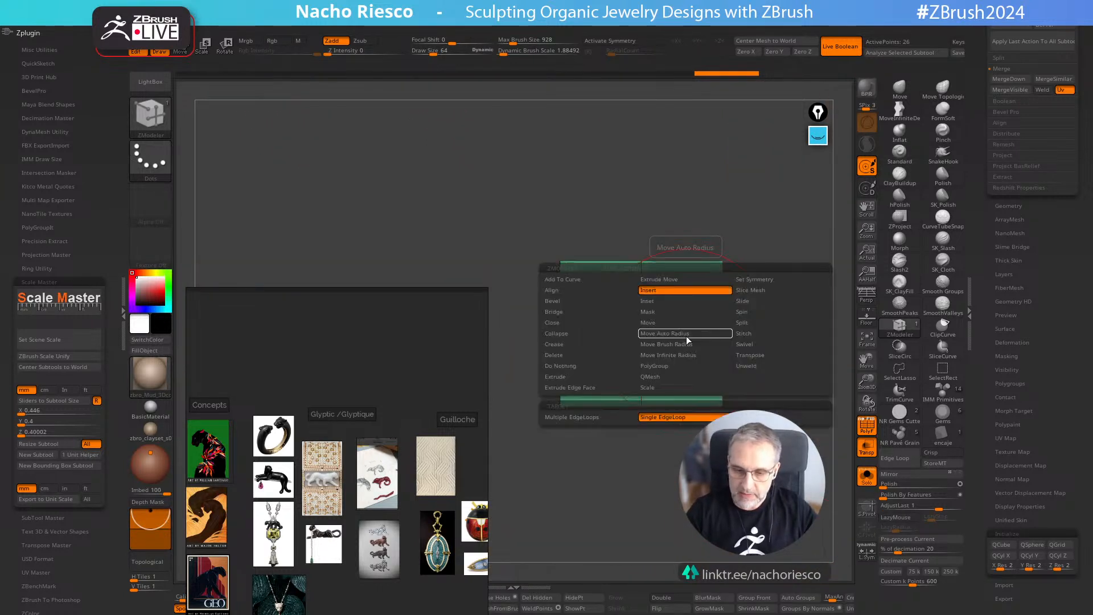
pyautogui.click(555, 301)
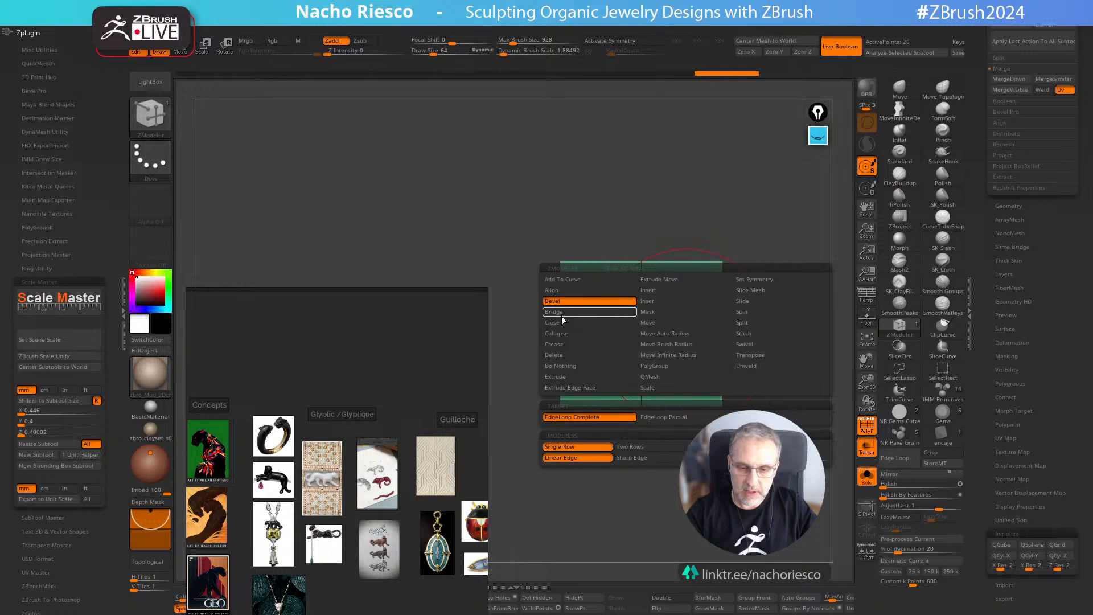
pyautogui.click(555, 355)
pyautogui.click(671, 419)
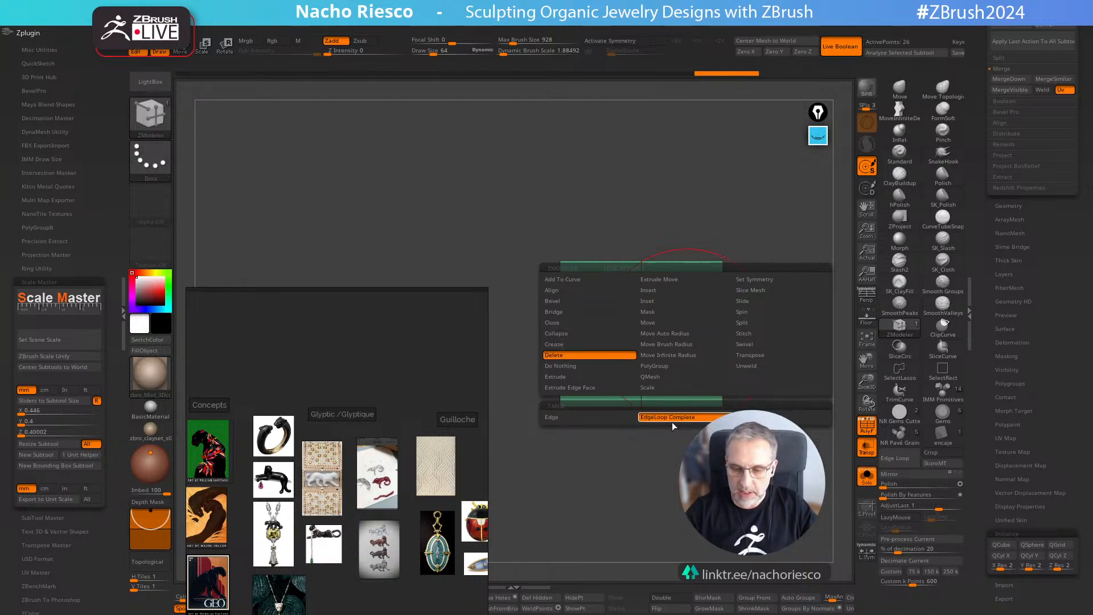
# Step: Delete the horizontal middle edge loops on the cube's front and underside, keeping only the vertical centre loop
pyautogui.click(688, 344)
pyautogui.moveTo(754, 334); pyautogui.dragTo(793, 280)
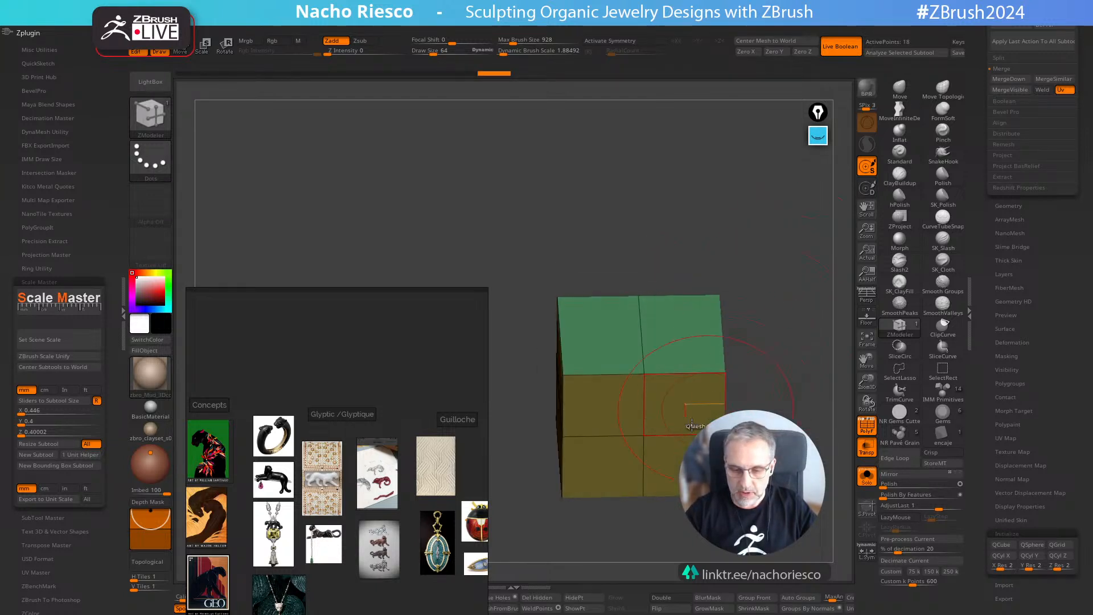
pyautogui.click(640, 435)
# Step: Raise the cube's top centre edge into a pointed ridge, comparing it with the pattern with the polygon frame hidden
pyautogui.press('w')
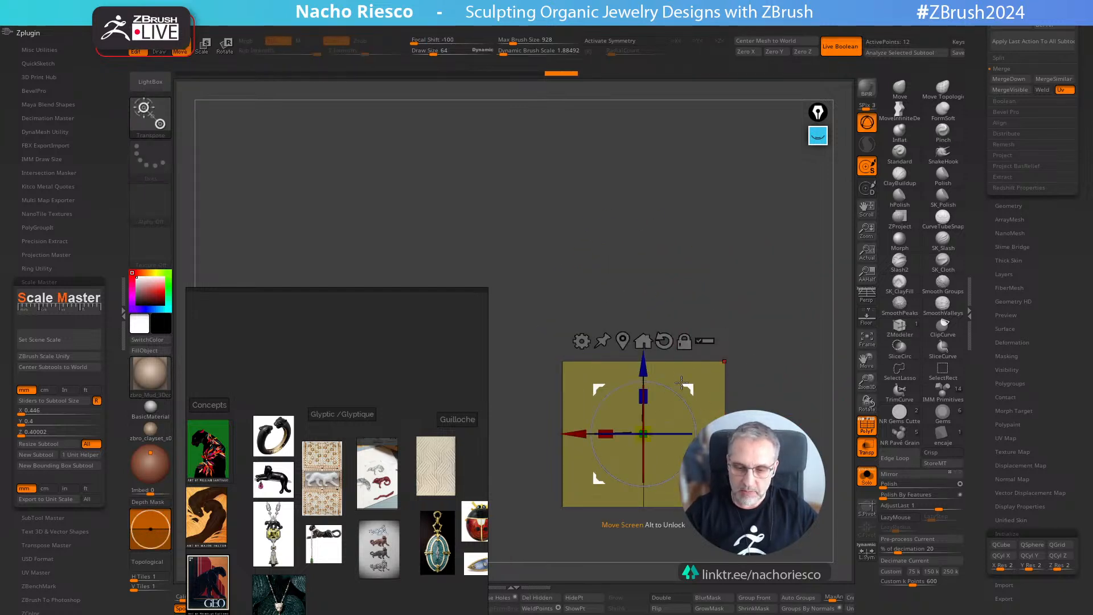
pyautogui.moveTo(755, 363)
pyautogui.mouseDown()
pyautogui.moveTo(729, 339)
pyautogui.moveTo(783, 381)
pyautogui.moveTo(782, 290)
pyautogui.moveTo(803, 392)
pyautogui.mouseUp()
pyautogui.press('ctrl')
pyautogui.press('q')
pyautogui.keyDown('ctrl'); pyautogui.moveTo(803, 393); pyautogui.dragTo(814, 378, button='right'); pyautogui.keyUp('ctrl')
pyautogui.click(866, 477)
pyautogui.keyDown('alt'); pyautogui.moveTo(826, 506); pyautogui.dragTo(849, 437, button='right'); pyautogui.keyUp('alt')
pyautogui.hotkey('shift', 'f')
pyautogui.moveTo(849, 437); pyautogui.dragTo(835, 480)
pyautogui.press('w')
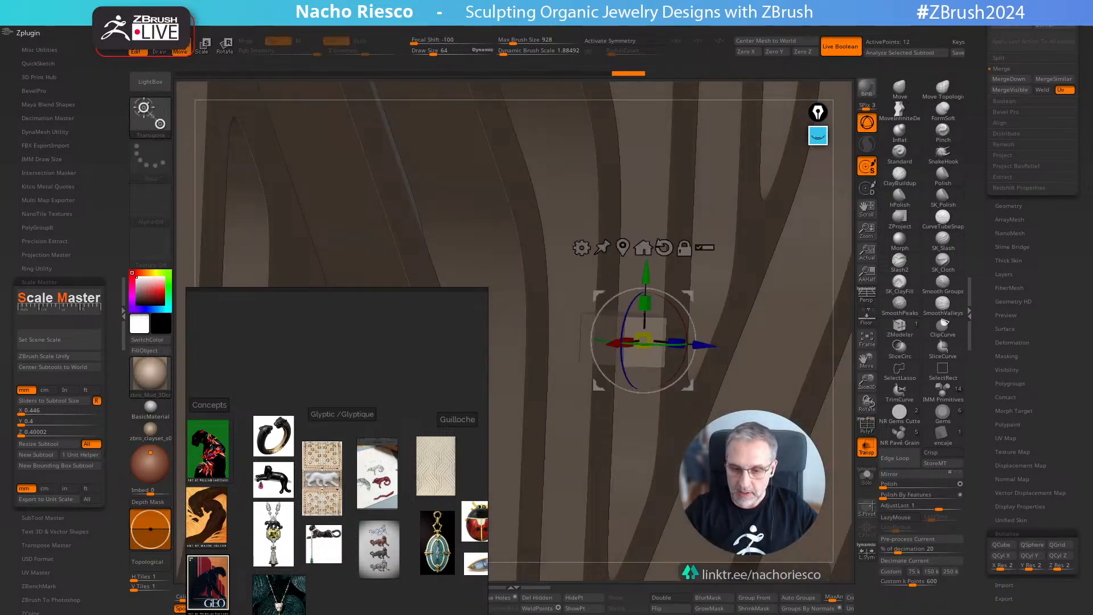
pyautogui.click(867, 447)
pyautogui.click(867, 476)
# Step: Mask everything except the cube's base, move the base down below the pattern's underside, and show the pattern again
pyautogui.keyDown('shift'); pyautogui.moveTo(747, 322); pyautogui.dragTo(752, 363); pyautogui.keyUp('shift')
pyautogui.press('q')
pyautogui.keyDown('ctrl'); pyautogui.moveTo(606, 486); pyautogui.dragTo(743, 419); pyautogui.keyUp('ctrl')
pyautogui.keyDown('ctrl'); pyautogui.moveTo(596, 497); pyautogui.dragTo(687, 477); pyautogui.keyUp('ctrl')
pyautogui.keyDown('ctrl'); pyautogui.moveTo(604, 517); pyautogui.dragTo(749, 414); pyautogui.keyUp('ctrl')
pyautogui.keyDown('ctrl'); pyautogui.click(755, 433); pyautogui.keyUp('ctrl')
pyautogui.press('w')
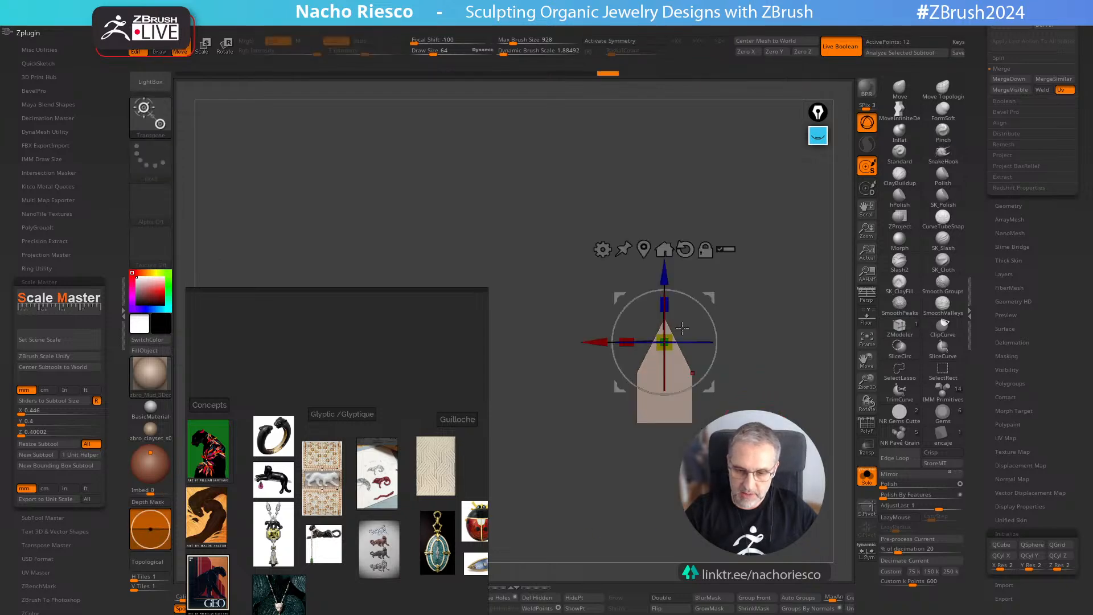
pyautogui.moveTo(665, 265); pyautogui.dragTo(701, 351)
pyautogui.press('q')
pyautogui.click(867, 475)
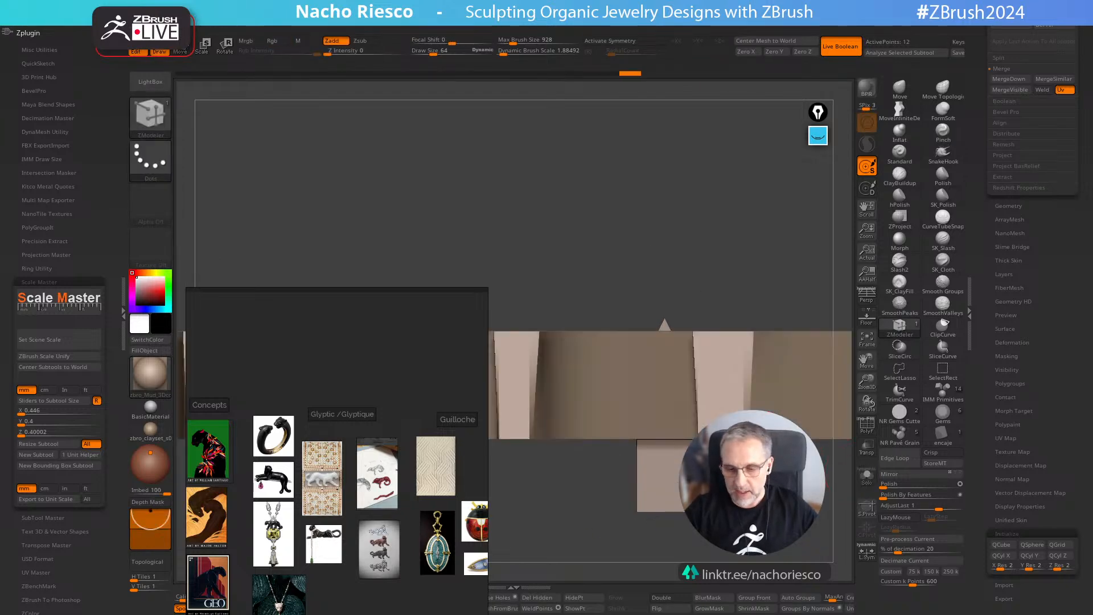
# Step: Try to stretch the cutter upward along the pattern's vertical line over the transparent pattern, and undo it
pyautogui.moveTo(820, 449)
pyautogui.keyDown('ctrl'); pyautogui.mouseDown(button='right')
pyautogui.moveTo(744, 263)
pyautogui.moveTo(752, 407)
pyautogui.moveTo(847, 397)
pyautogui.mouseUp(button='right'); pyautogui.keyUp('ctrl')
pyautogui.click(867, 448)
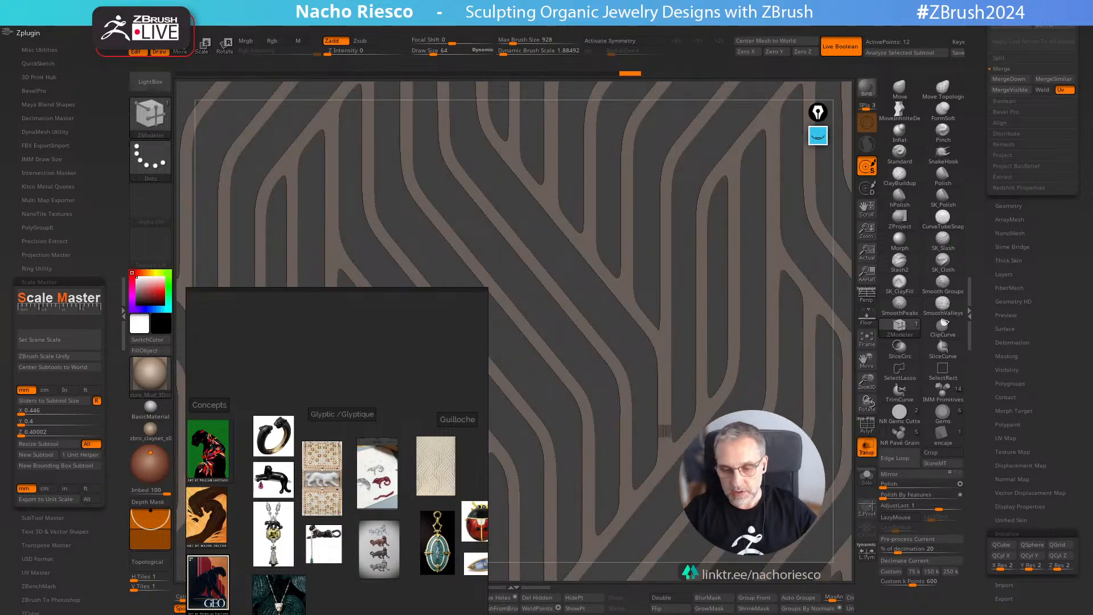
pyautogui.press('w')
pyautogui.moveTo(664, 378); pyautogui.dragTo(665, 293)
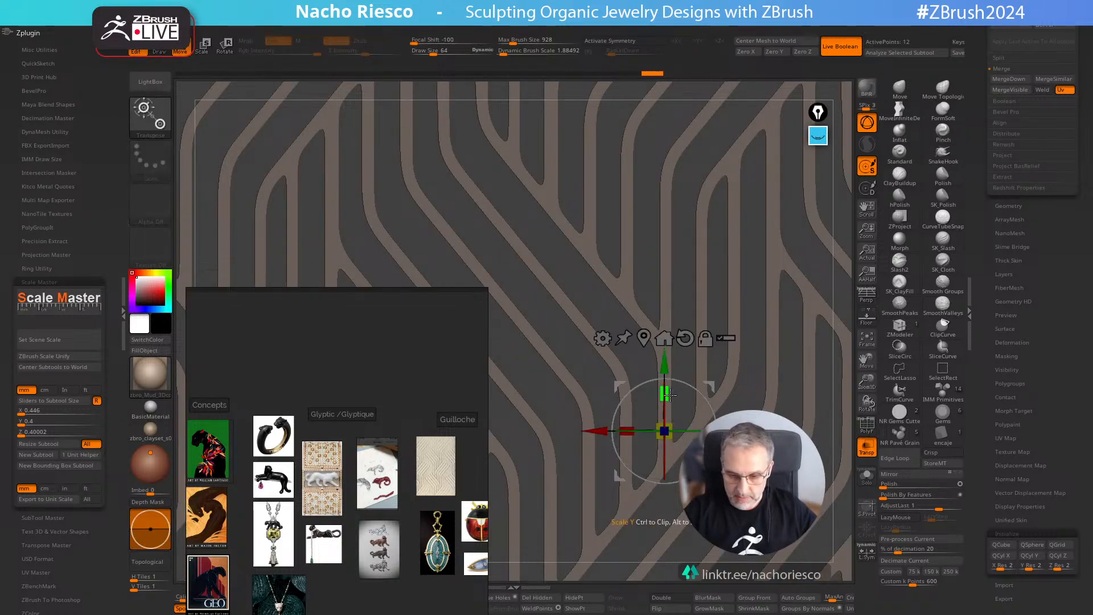
pyautogui.moveTo(667, 370)
pyautogui.keyDown('alt'); pyautogui.mouseDown()
pyautogui.moveTo(666, 385)
pyautogui.moveTo(667, 348)
pyautogui.mouseUp(); pyautogui.keyUp('alt')
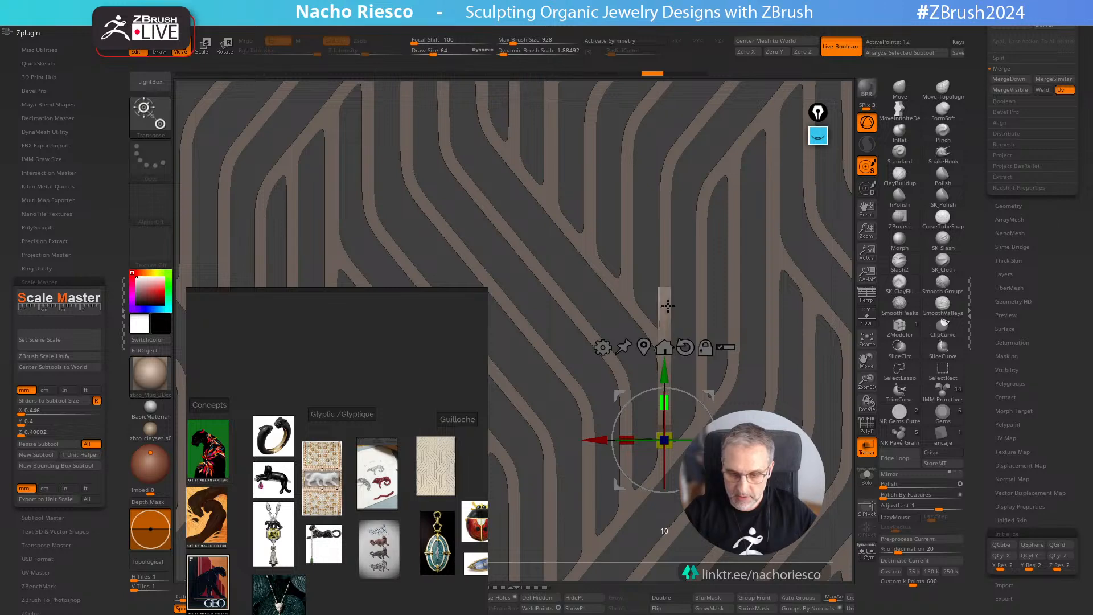
pyautogui.moveTo(668, 402); pyautogui.dragTo(678, 326)
pyautogui.hotkey('ctrl', 'z')
pyautogui.hotkey('ctrl', 'z')
pyautogui.hotkey('ctrl', 'z')
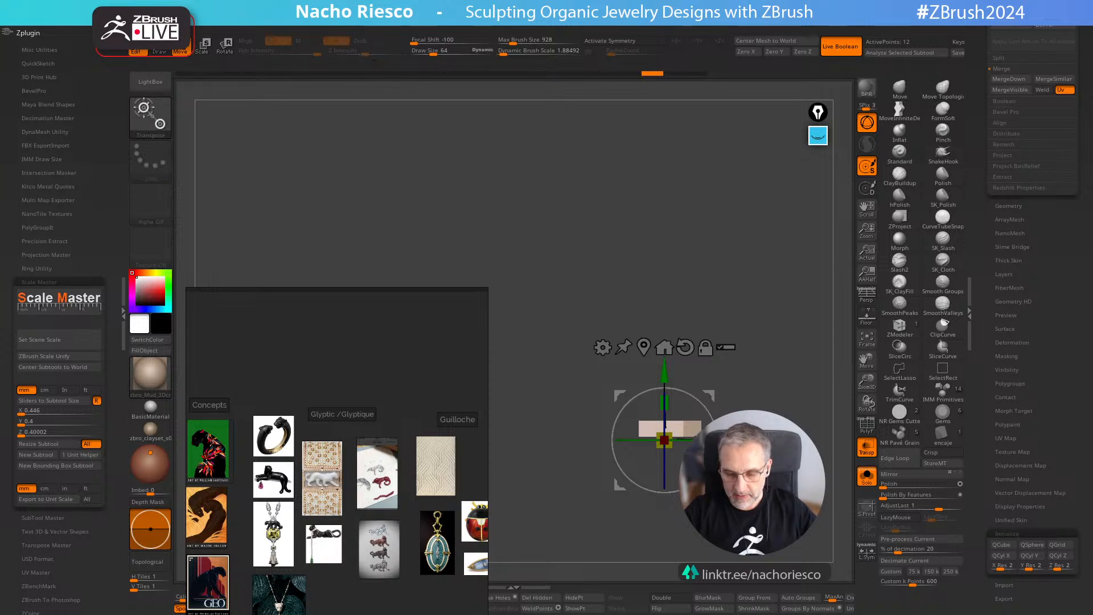
# Step: Isolate the cutter, mask its lower part, and move the unmasked upper end up to lengthen it into a bar
pyautogui.moveTo(667, 414); pyautogui.dragTo(701, 370)
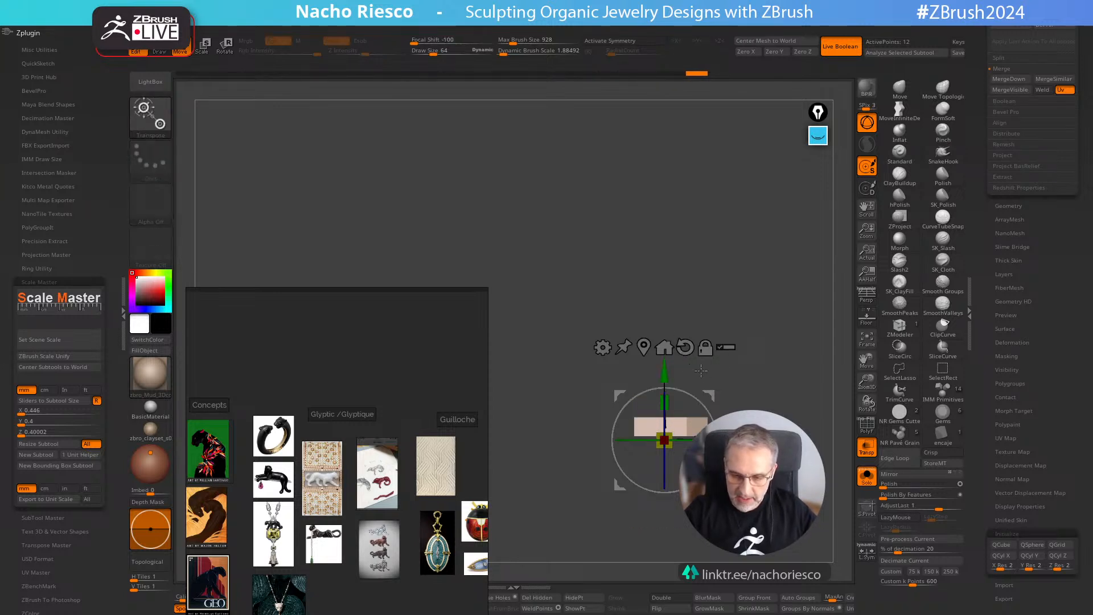
pyautogui.keyDown('ctrl'); pyautogui.moveTo(603, 366); pyautogui.dragTo(748, 427); pyautogui.keyUp('ctrl')
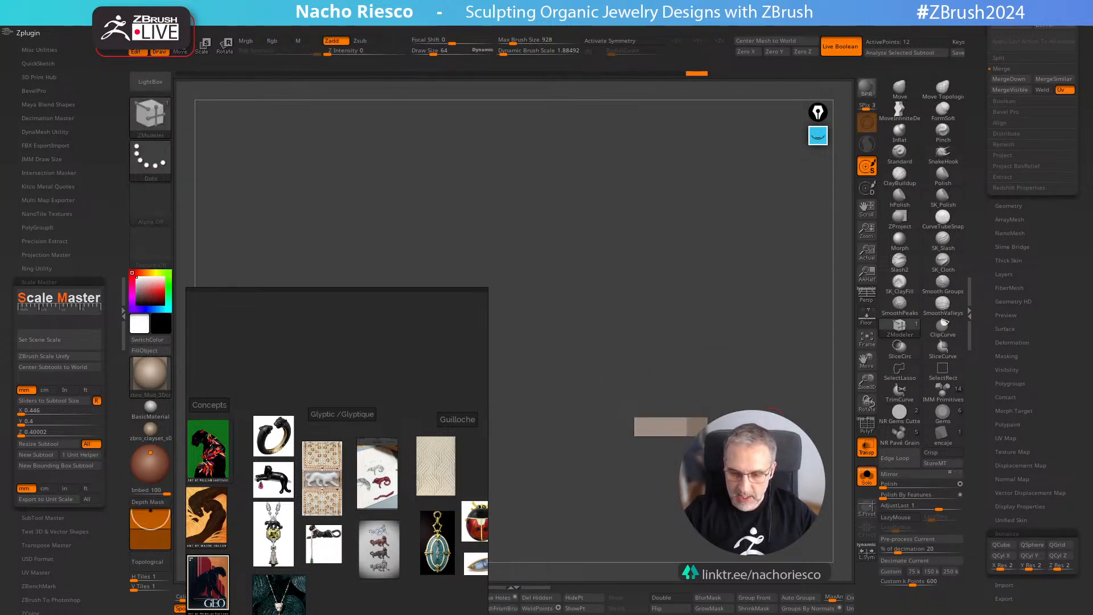
pyautogui.moveTo(665, 373); pyautogui.dragTo(666, 302)
pyautogui.hotkey('ctrl', 'z')
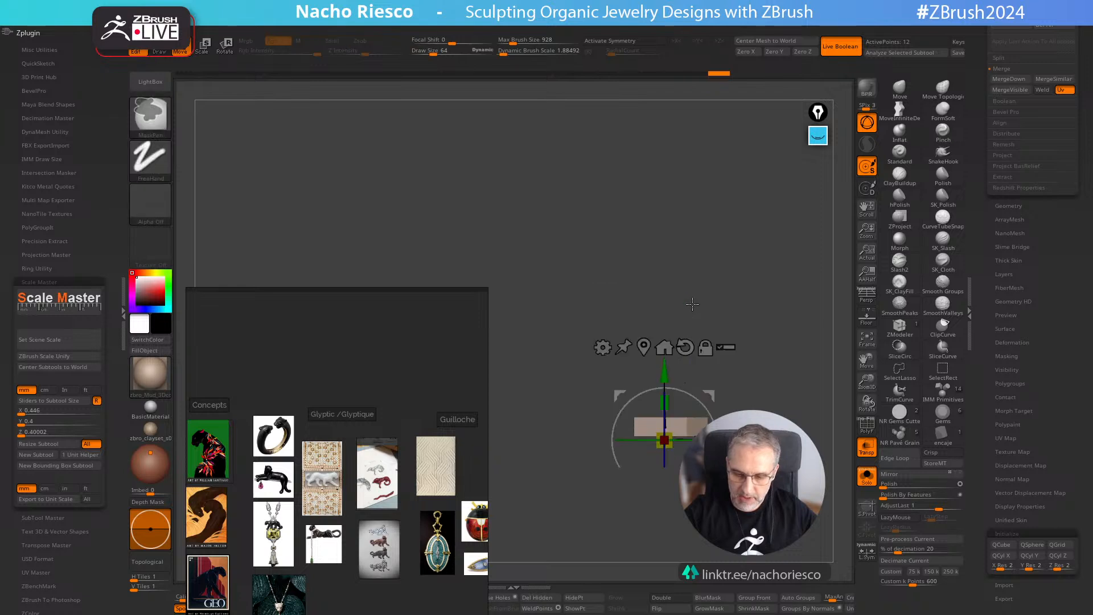
pyautogui.moveTo(664, 373); pyautogui.dragTo(664, 177)
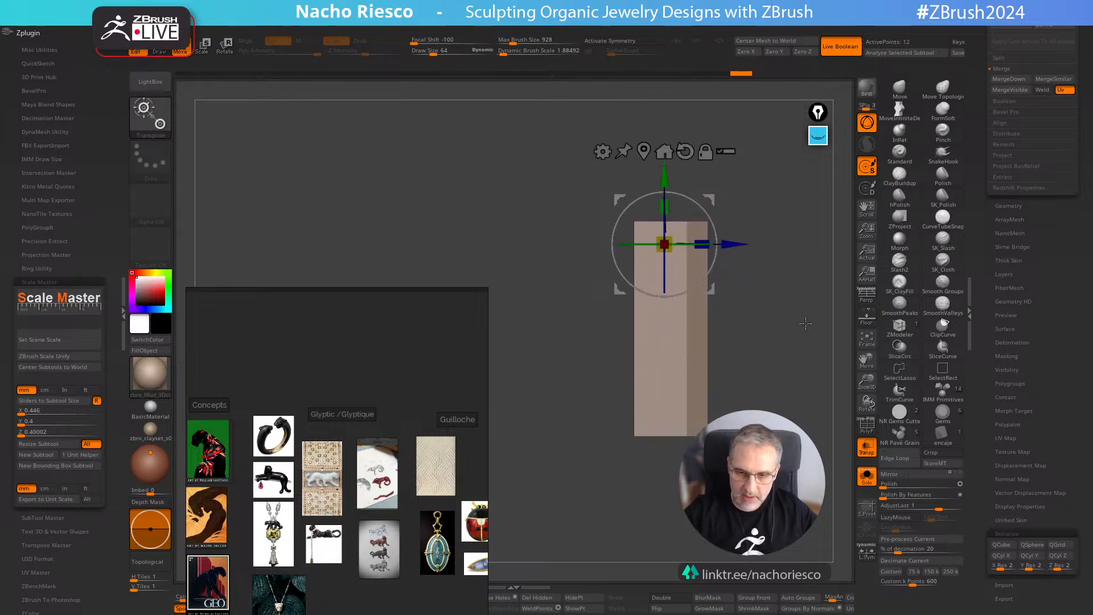
pyautogui.keyDown('shift'); pyautogui.moveTo(805, 319); pyautogui.dragTo(789, 421); pyautogui.keyUp('shift')
pyautogui.keyDown('ctrl'); pyautogui.moveTo(790, 421); pyautogui.dragTo(778, 410, button='right'); pyautogui.keyUp('ctrl')
pyautogui.click(865, 478)
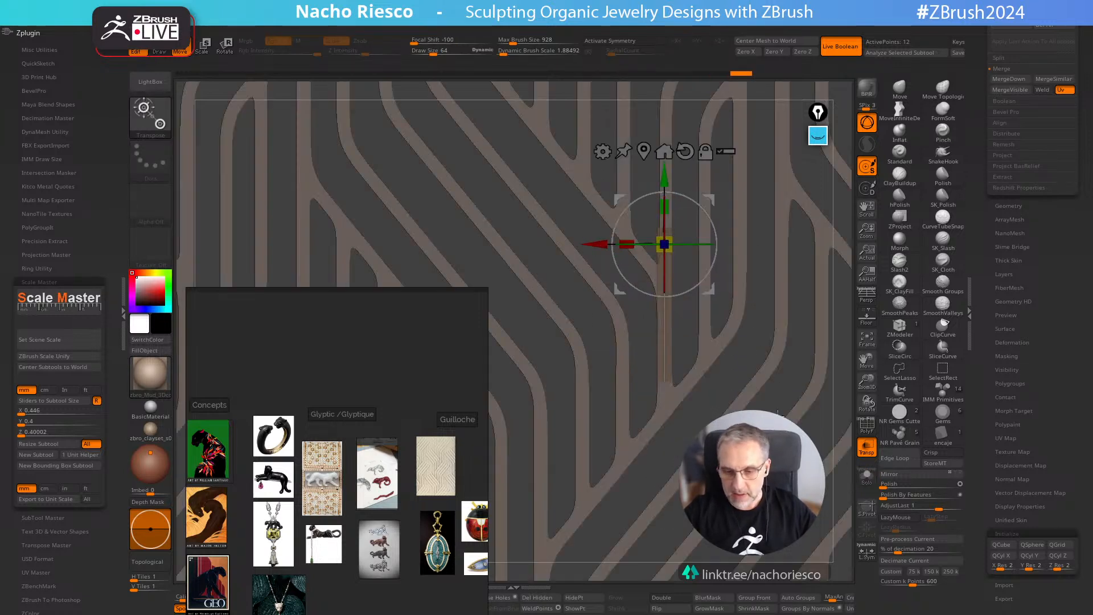
# Step: Move the bar's upper end farther up the pattern's vertical line, past the point where the line starts to bend
pyautogui.moveTo(640, 307); pyautogui.dragTo(642, 153)
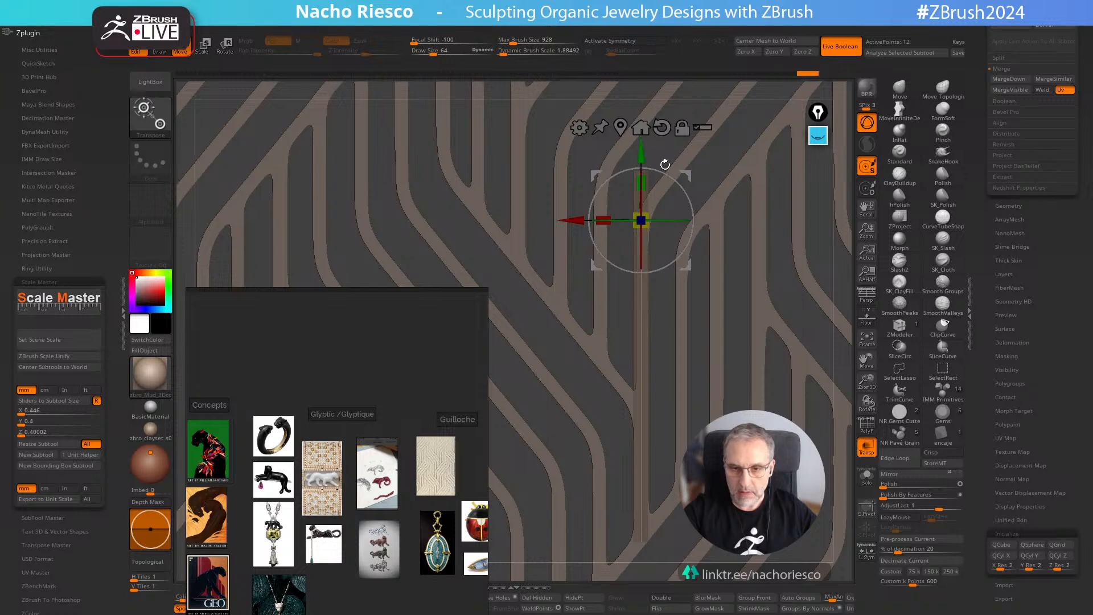
pyautogui.press('q')
pyautogui.moveTo(676, 317)
pyautogui.keyDown('alt'); pyautogui.mouseDown(button='right')
pyautogui.moveTo(632, 408)
pyautogui.moveTo(651, 385)
pyautogui.mouseUp(button='right'); pyautogui.keyUp('alt')
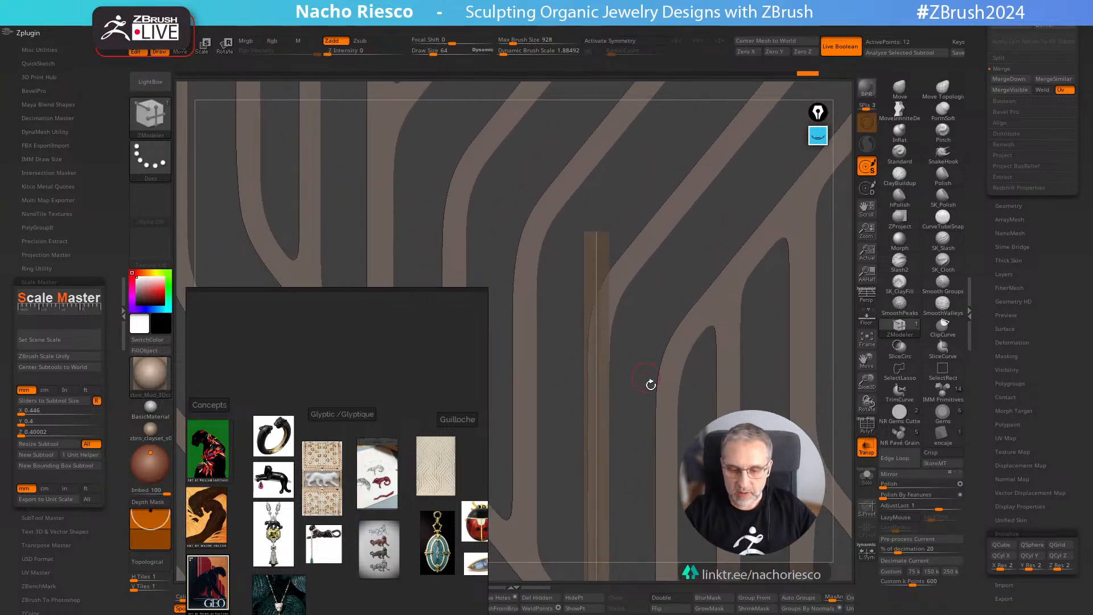
pyautogui.keyDown('alt'); pyautogui.moveTo(648, 518); pyautogui.dragTo(644, 415, button='right'); pyautogui.keyUp('alt')
pyautogui.press('w')
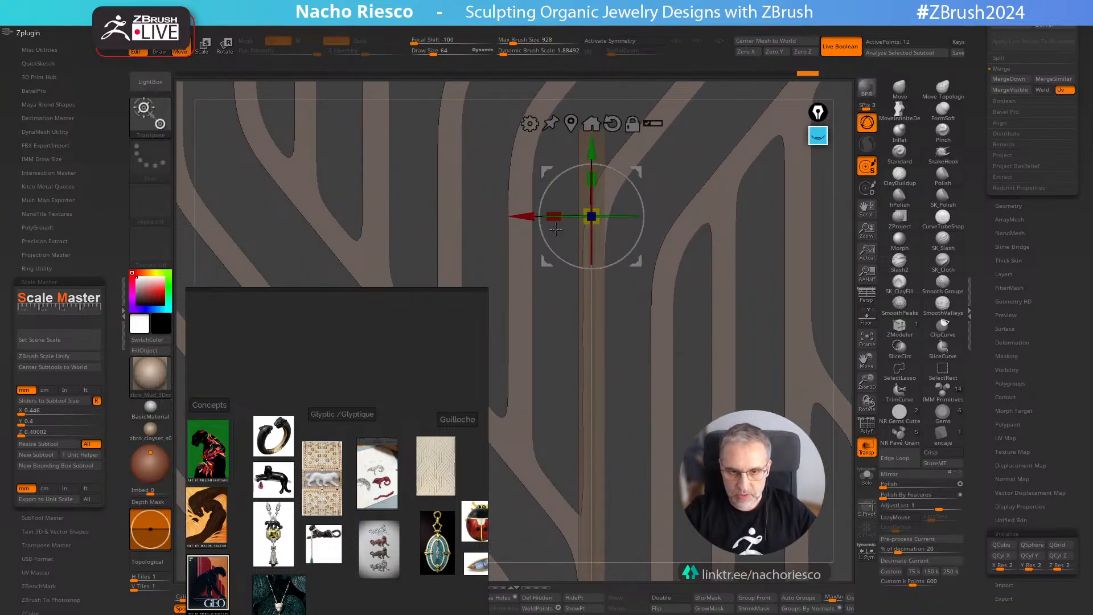
pyautogui.moveTo(523, 217); pyautogui.dragTo(527, 217)
pyautogui.hotkey('ctrl', 'z')
pyautogui.press('q')
# Step: Show the polygon frame and insert an edge loop across the bar at the bend with ZModeler's edge Insert action
pyautogui.moveTo(637, 321)
pyautogui.keyDown('alt'); pyautogui.mouseDown(button='right')
pyautogui.moveTo(647, 391)
pyautogui.moveTo(861, 346)
pyautogui.mouseUp(button='right'); pyautogui.keyUp('alt')
pyautogui.click(868, 431)
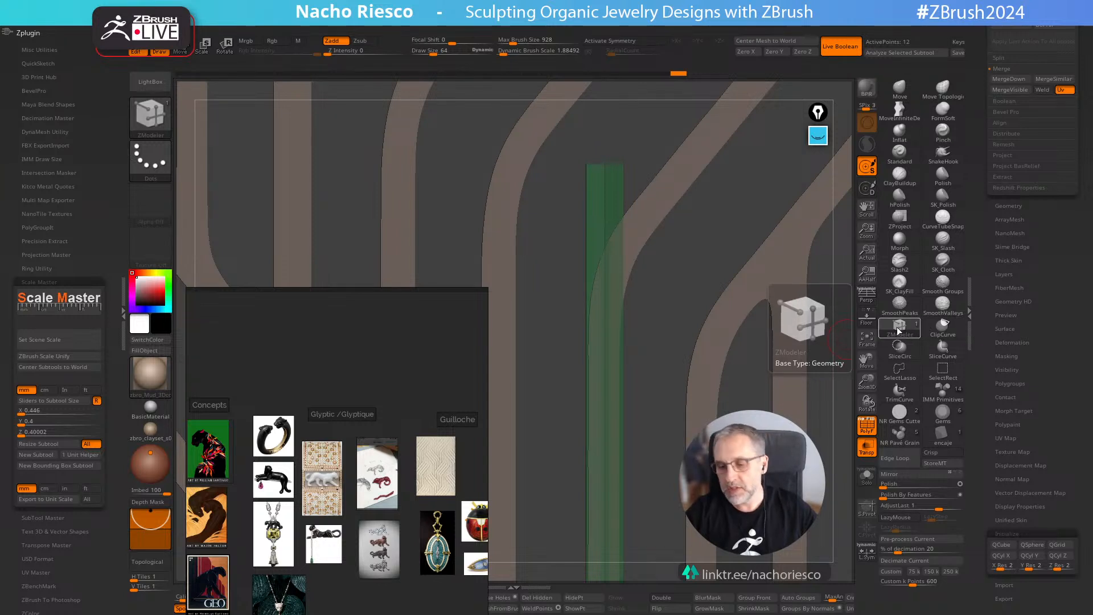
pyautogui.press('space')
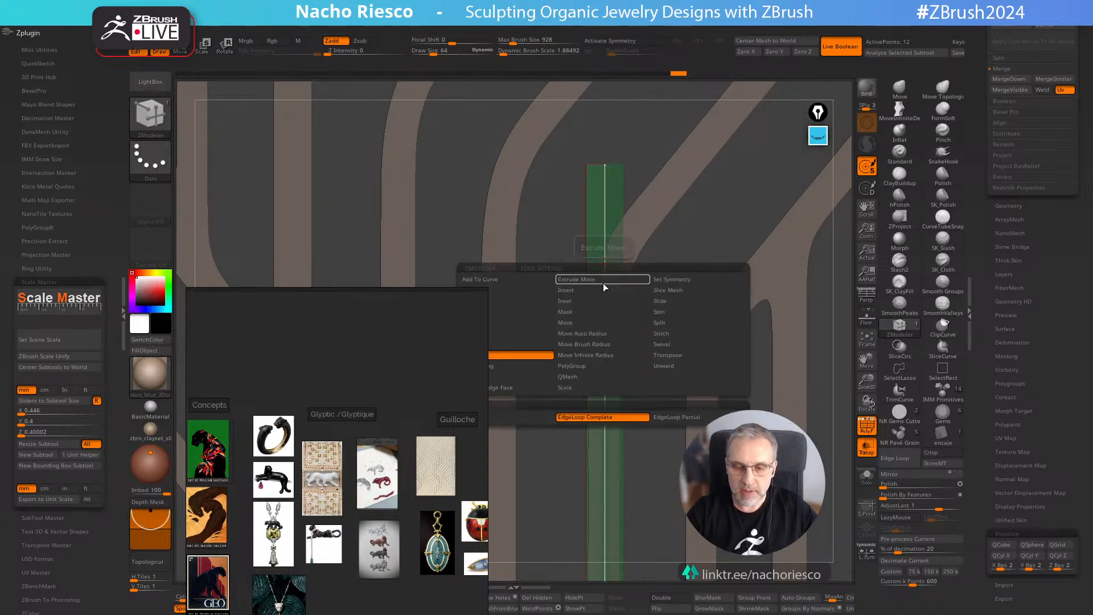
pyautogui.click(573, 302)
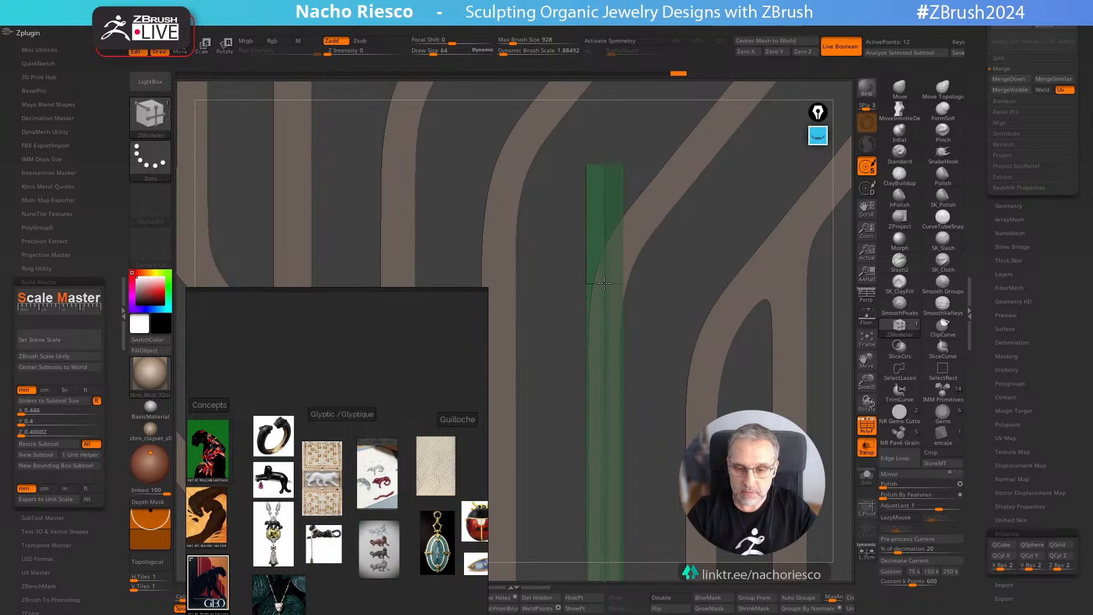
pyautogui.keyDown('ctrl'); pyautogui.moveTo(685, 293); pyautogui.dragTo(650, 352, button='right'); pyautogui.keyUp('ctrl')
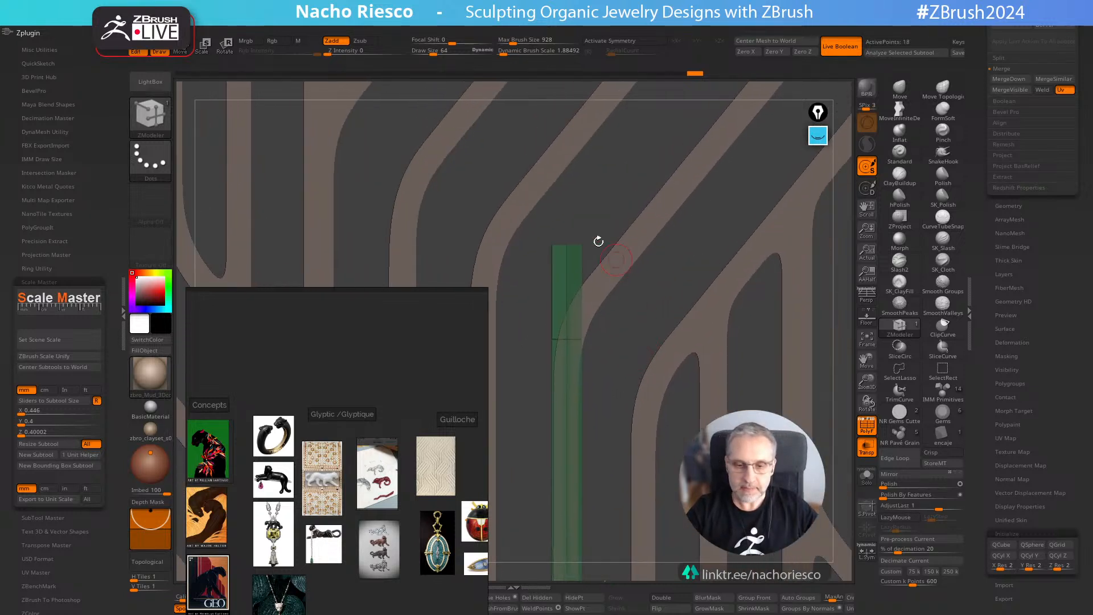
# Step: Mask the bar below the new loop, tilt its upper section to follow the curve, and add another edge loop across it
pyautogui.keyDown('ctrl'); pyautogui.moveTo(535, 209); pyautogui.dragTo(676, 297); pyautogui.keyUp('ctrl')
pyautogui.press('w')
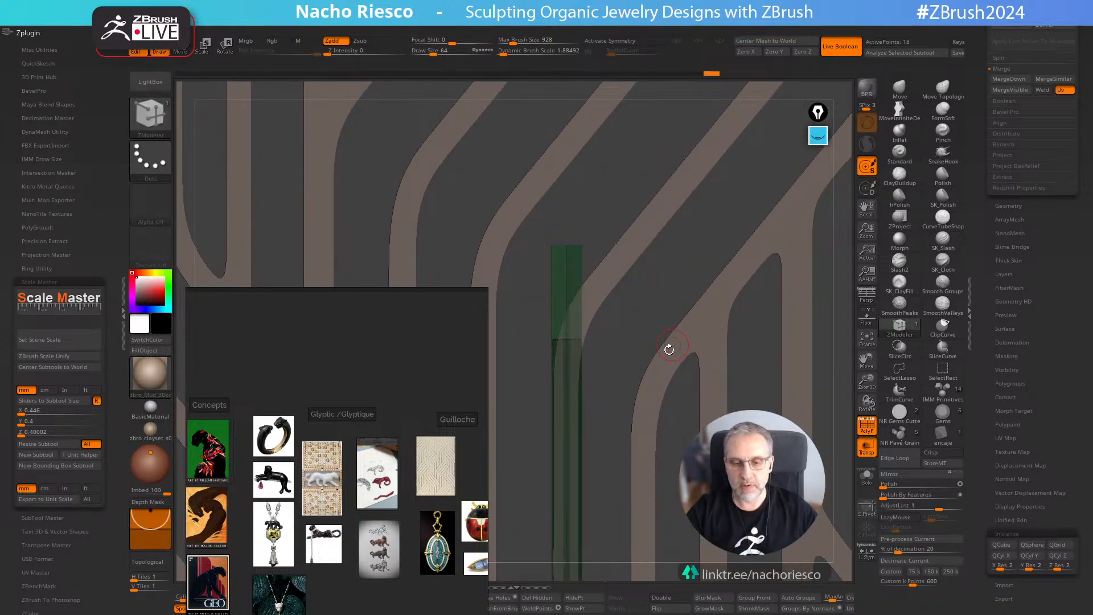
pyautogui.moveTo(628, 389); pyautogui.dragTo(622, 393)
pyautogui.press('q')
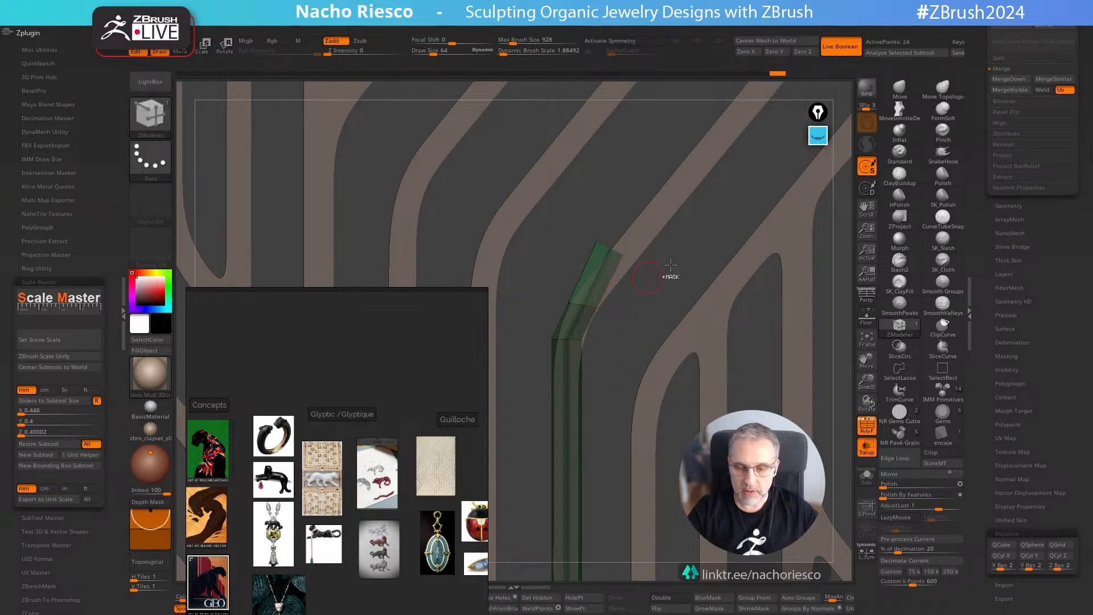
# Step: Set the masking brush to MaskLasso
pyautogui.keyDown('ctrl'); pyautogui.click(676, 200); pyautogui.keyUp('ctrl')
pyautogui.keyDown('ctrl'); pyautogui.click(150, 117); pyautogui.keyUp('ctrl')
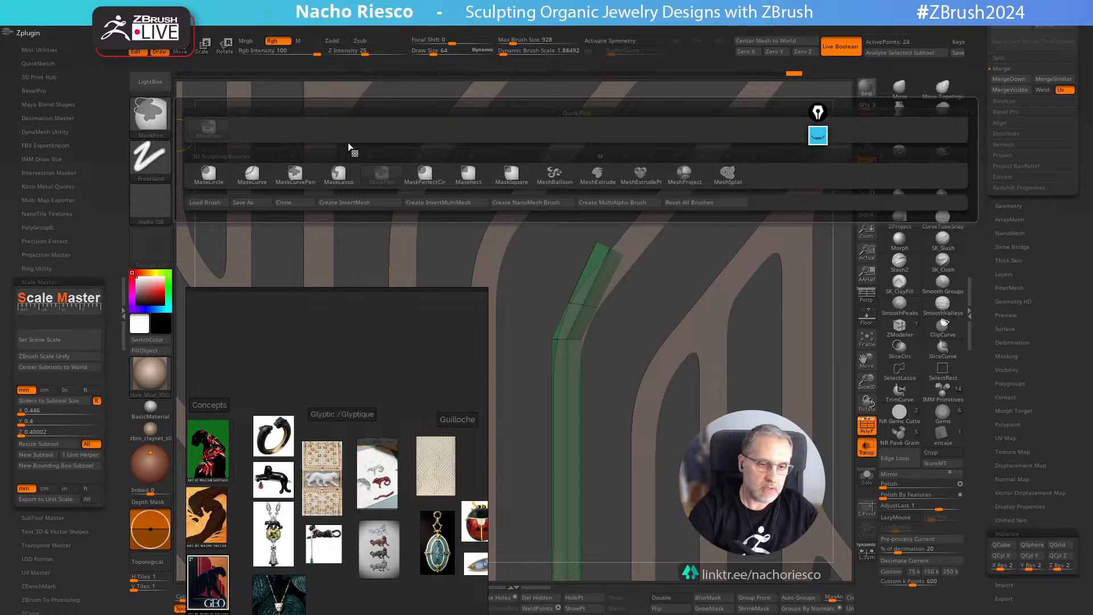
pyautogui.click(339, 175)
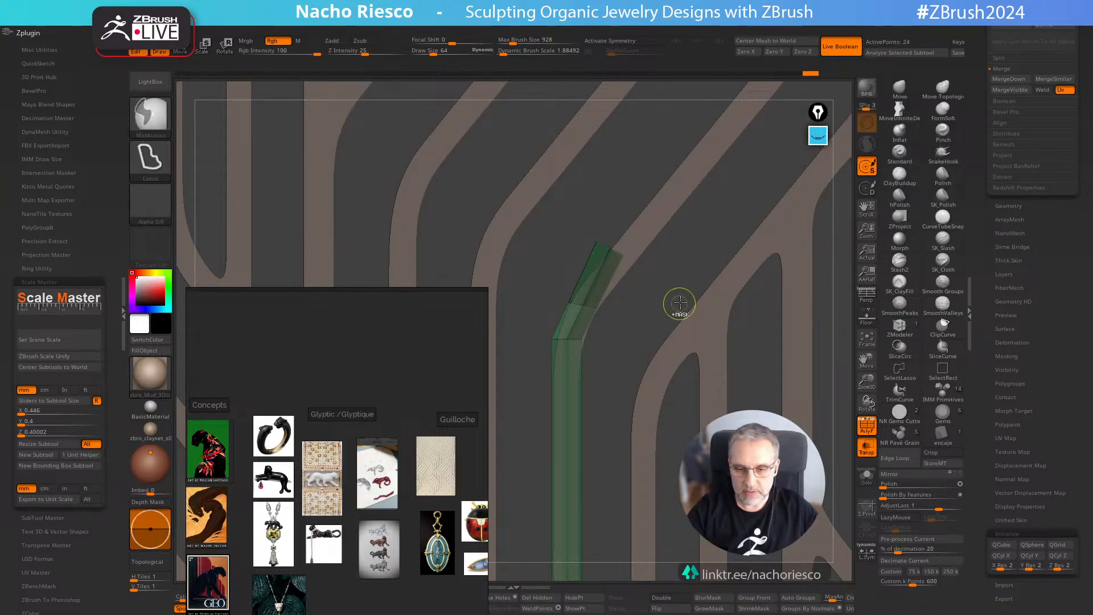
# Step: Rotate and move the bar's end section to line up with the pattern's diagonal line, undo the extra nudge, and clear the mask
pyautogui.press('w')
pyautogui.moveTo(654, 345)
pyautogui.mouseDown()
pyautogui.moveTo(649, 329)
pyautogui.moveTo(651, 342)
pyautogui.moveTo(569, 311)
pyautogui.moveTo(575, 319)
pyautogui.mouseUp()
pyautogui.press('b')
pyautogui.press('z')
pyautogui.press('m')
pyautogui.press('w')
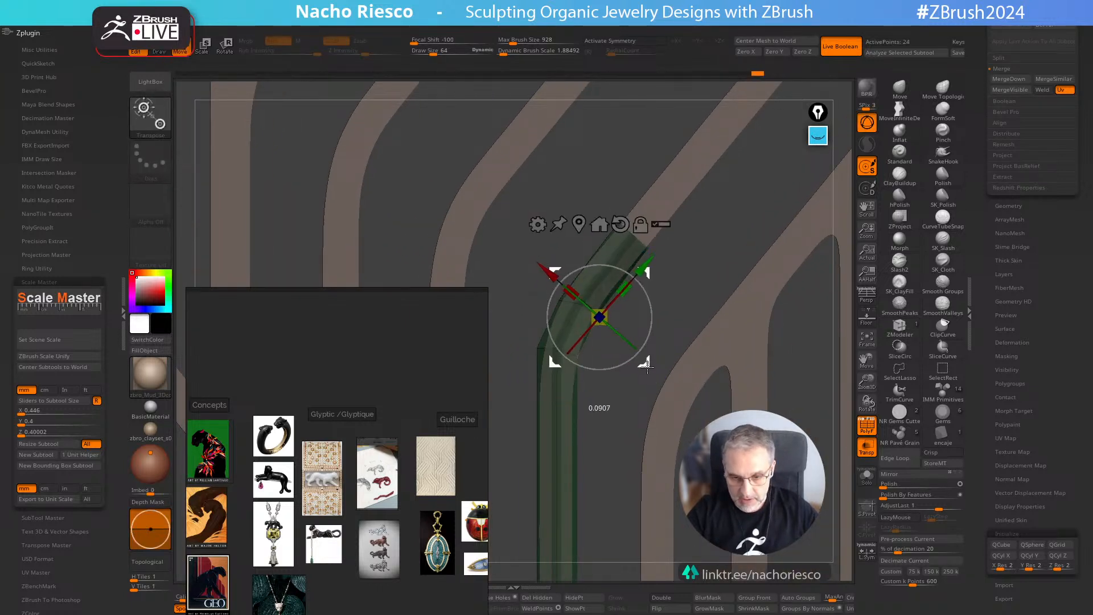
pyautogui.moveTo(647, 367); pyautogui.dragTo(646, 364)
pyautogui.hotkey('ctrl', 'z')
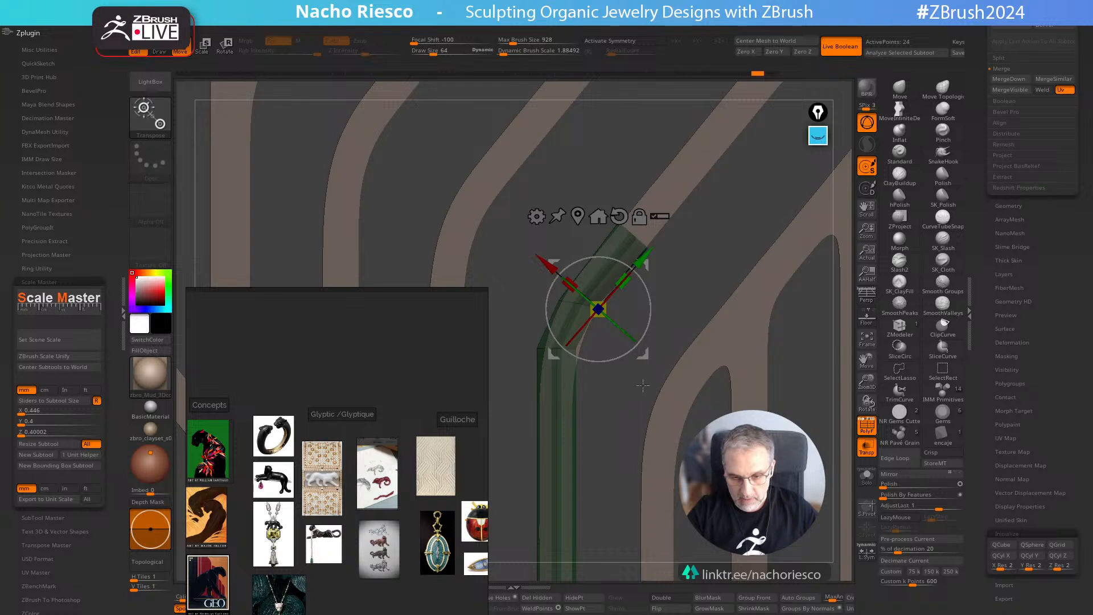
pyautogui.moveTo(643, 386)
pyautogui.keyDown('ctrl'); pyautogui.mouseDown(button='right')
pyautogui.moveTo(620, 403)
pyautogui.moveTo(639, 377)
pyautogui.mouseUp(button='right'); pyautogui.keyUp('ctrl')
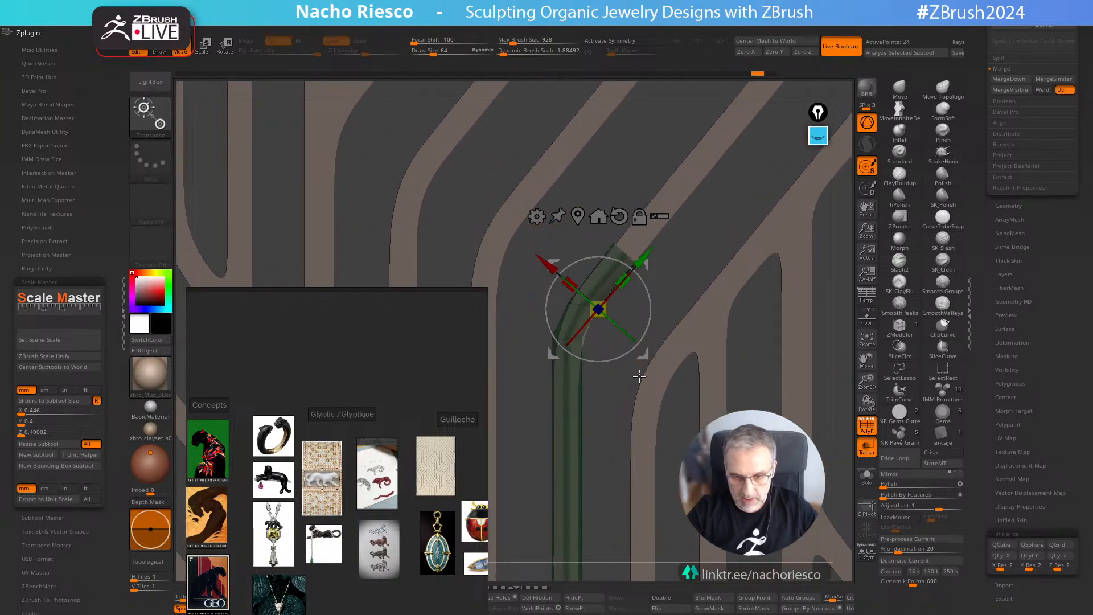
pyautogui.keyDown('ctrl'); pyautogui.moveTo(640, 377); pyautogui.dragTo(669, 395); pyautogui.keyUp('ctrl')
# Step: Examine the bent cutter in isolation and against the opaque pattern, with the polygon frame turned off
pyautogui.click(871, 446)
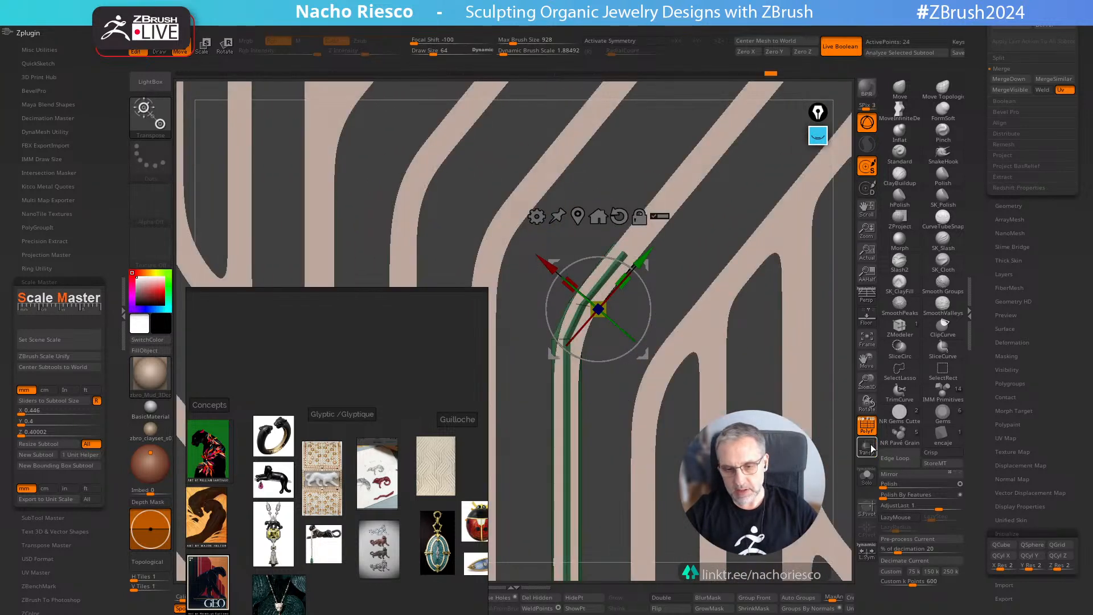
pyautogui.click(866, 477)
pyautogui.press('q')
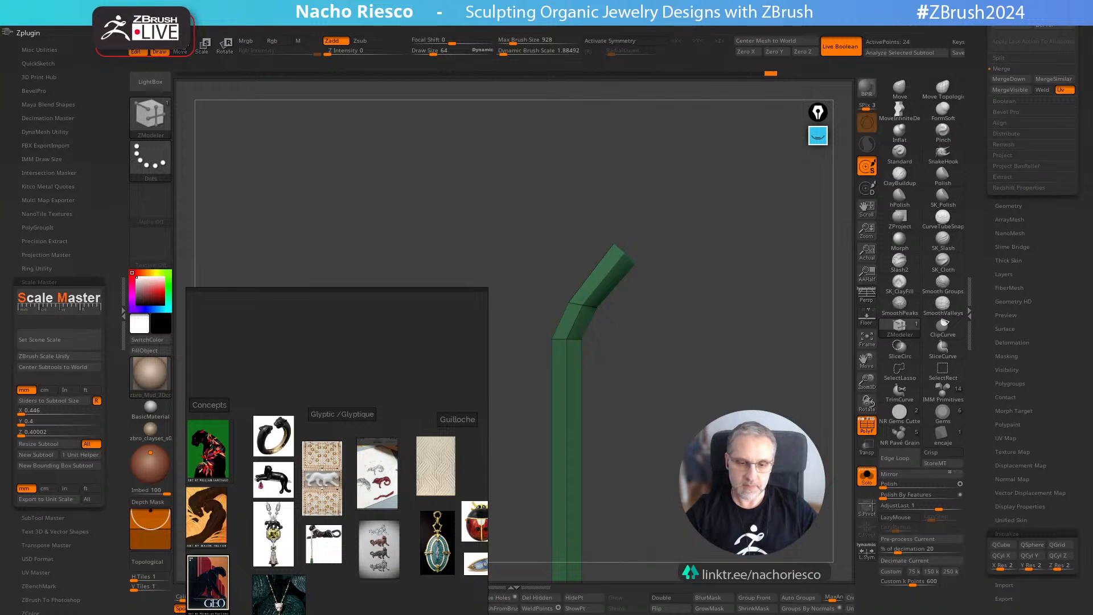
pyautogui.moveTo(669, 364)
pyautogui.mouseDown()
pyautogui.moveTo(649, 364)
pyautogui.moveTo(667, 365)
pyautogui.mouseUp()
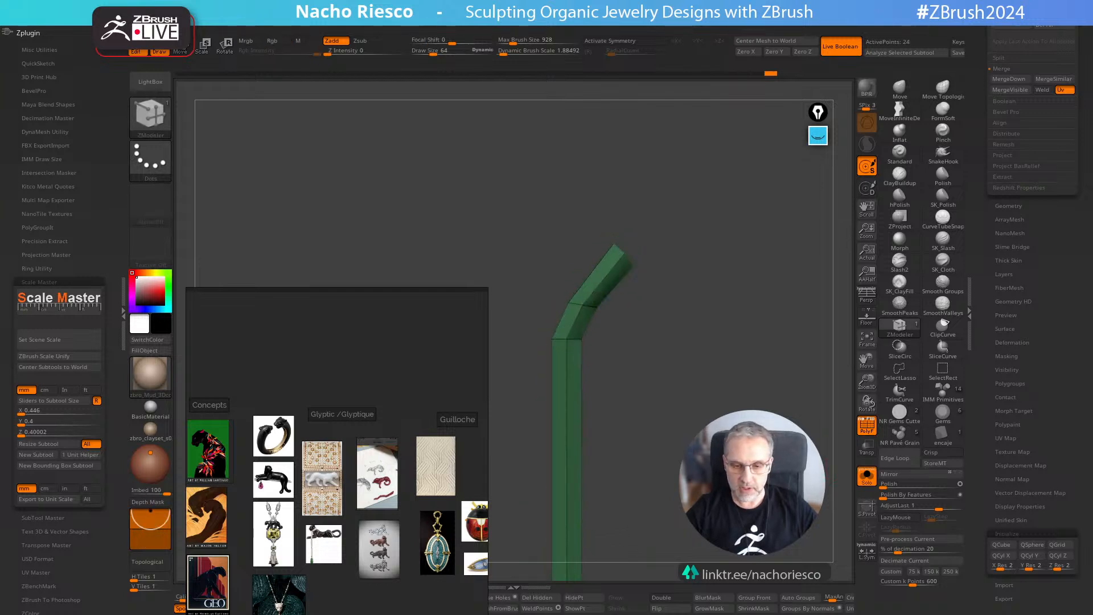
pyautogui.click(871, 432)
pyautogui.click(866, 477)
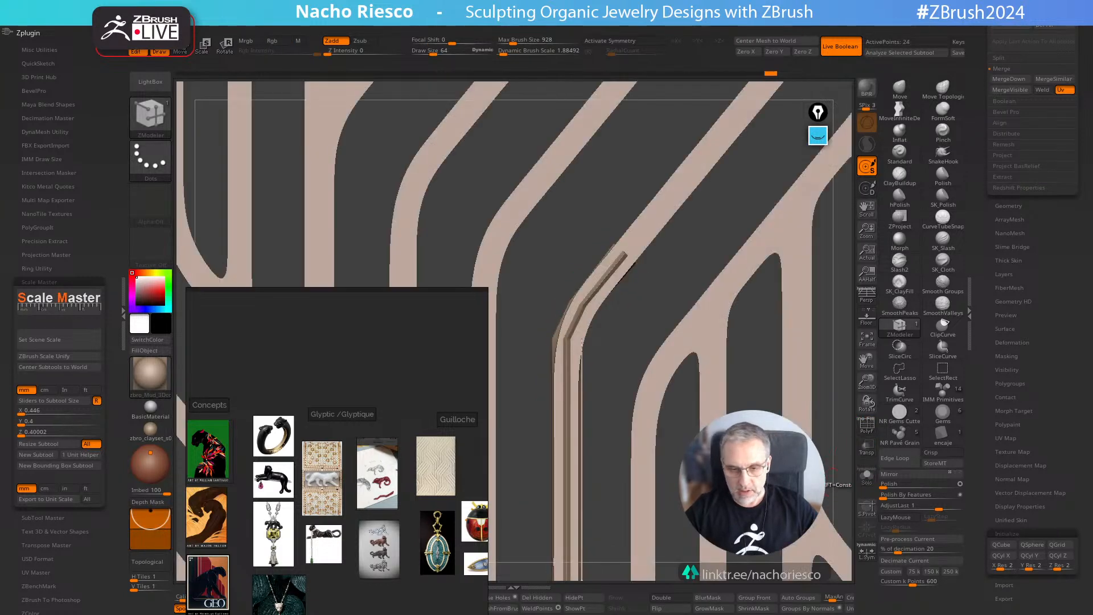
# Step: Make the pattern transparent again and mask the bar so only its diagonal end stays free to move
pyautogui.click(871, 453)
pyautogui.moveTo(638, 308)
pyautogui.keyDown('alt'); pyautogui.mouseDown()
pyautogui.moveTo(626, 410)
pyautogui.moveTo(585, 348)
pyautogui.mouseUp(); pyautogui.keyUp('alt')
pyautogui.keyDown('ctrl'); pyautogui.moveTo(632, 385); pyautogui.dragTo(633, 386); pyautogui.keyUp('ctrl')
pyautogui.keyDown('ctrl'); pyautogui.click(656, 393); pyautogui.keyUp('ctrl')
pyautogui.press('w')
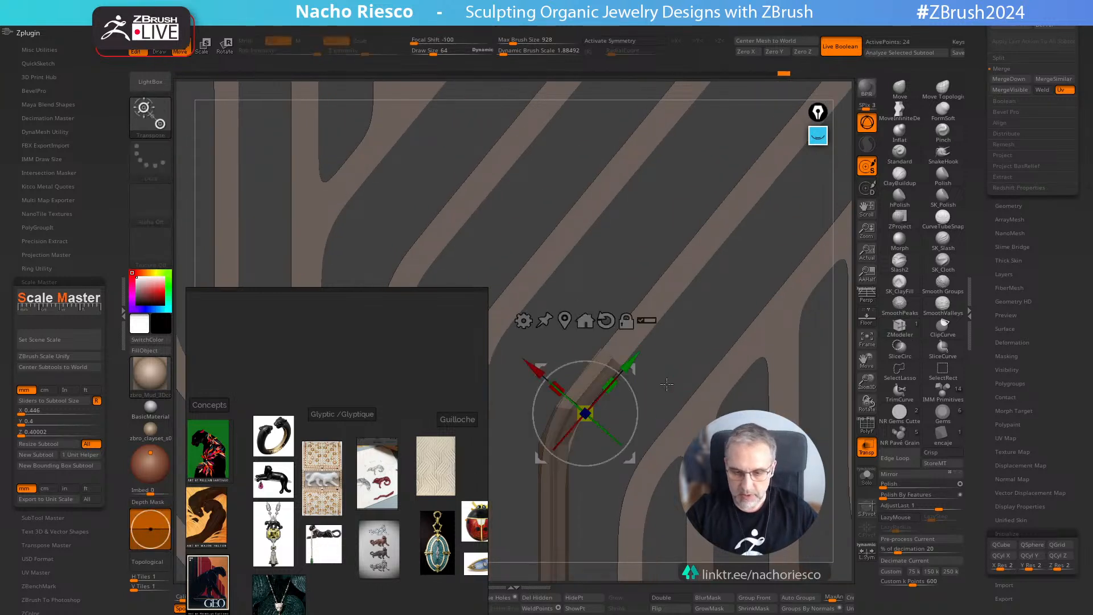
# Step: Isolate the bar, align the gizmo to its end face, and extend that end along the diagonal
pyautogui.moveTo(786, 381); pyautogui.dragTo(751, 381)
pyautogui.click(866, 477)
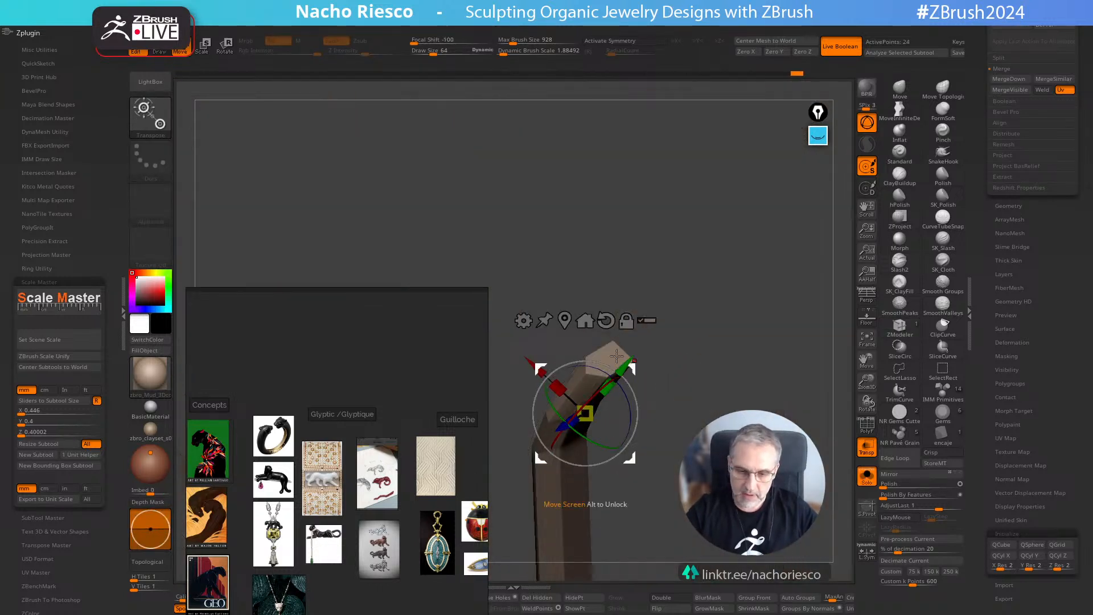
pyautogui.keyDown('alt'); pyautogui.click(608, 355); pyautogui.keyUp('alt')
pyautogui.keyDown('shift'); pyautogui.moveTo(727, 286); pyautogui.dragTo(744, 204); pyautogui.keyUp('shift')
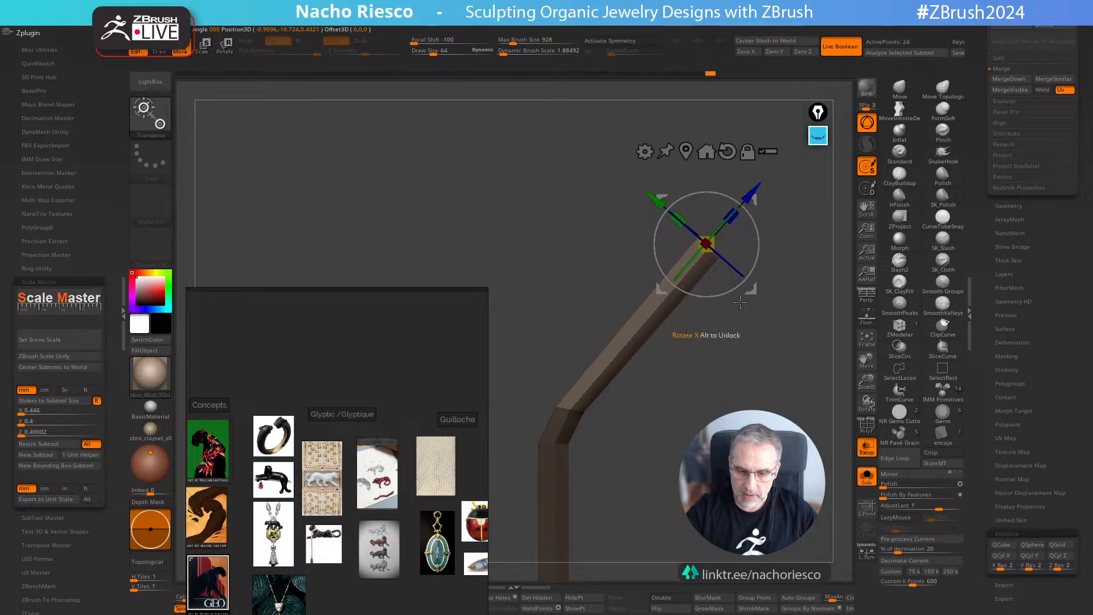
pyautogui.keyDown('alt'); pyautogui.moveTo(797, 411); pyautogui.dragTo(828, 496); pyautogui.keyUp('alt')
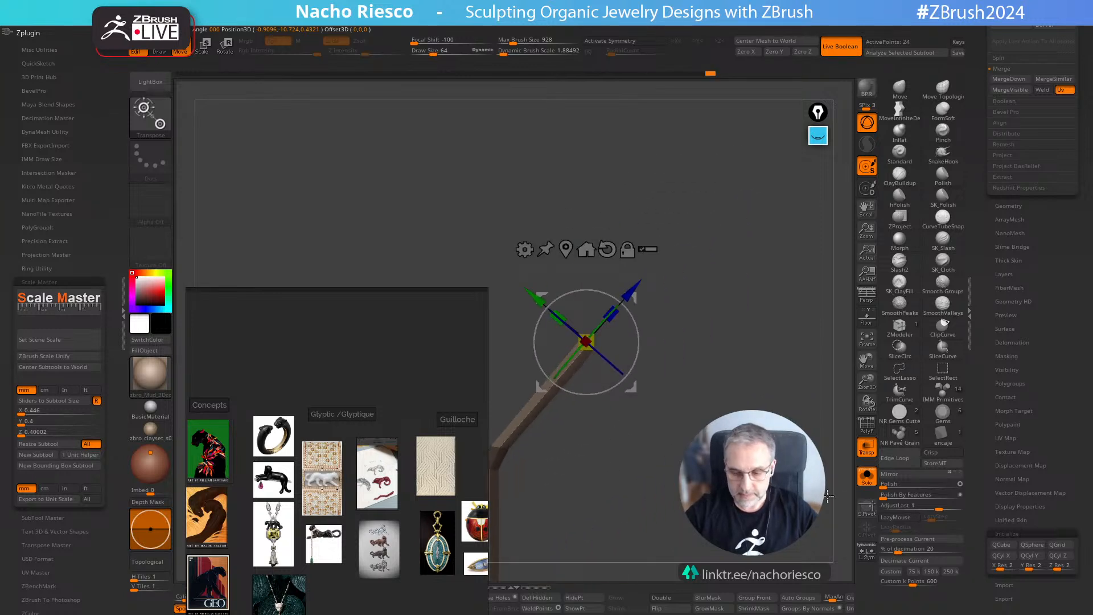
# Step: Bring the pattern back into view and extend the bar's diagonal end farther along the pattern's diagonal line
pyautogui.click(868, 481)
pyautogui.moveTo(635, 290); pyautogui.dragTo(806, 70)
pyautogui.press('q')
pyautogui.keyDown('alt'); pyautogui.moveTo(619, 361); pyautogui.dragTo(738, 343); pyautogui.keyUp('alt')
pyautogui.press('ctrl')
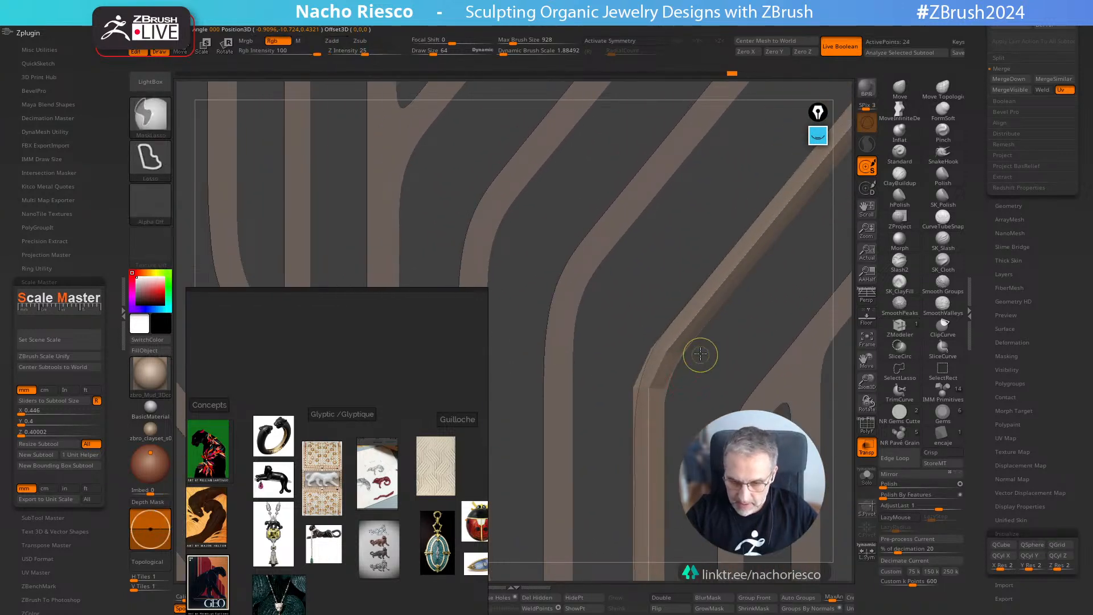
# Step: Invert the mask on the bar and shift its unmasked lower section at the bend to match the pattern line
pyautogui.keyDown('ctrl'); pyautogui.click(720, 387); pyautogui.keyUp('ctrl')
pyautogui.press('w')
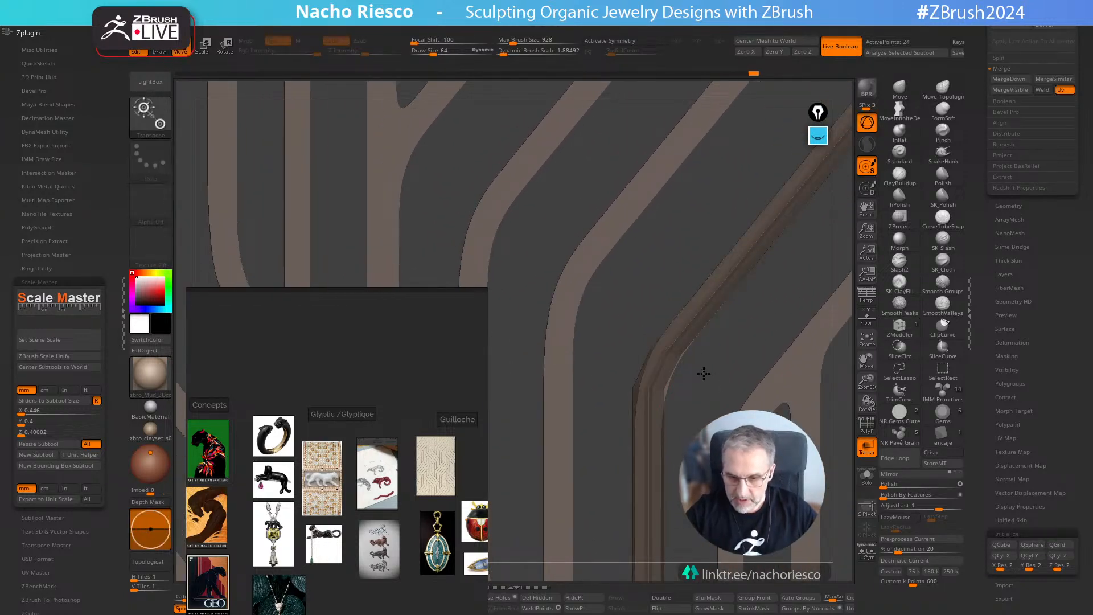
pyautogui.click(867, 477)
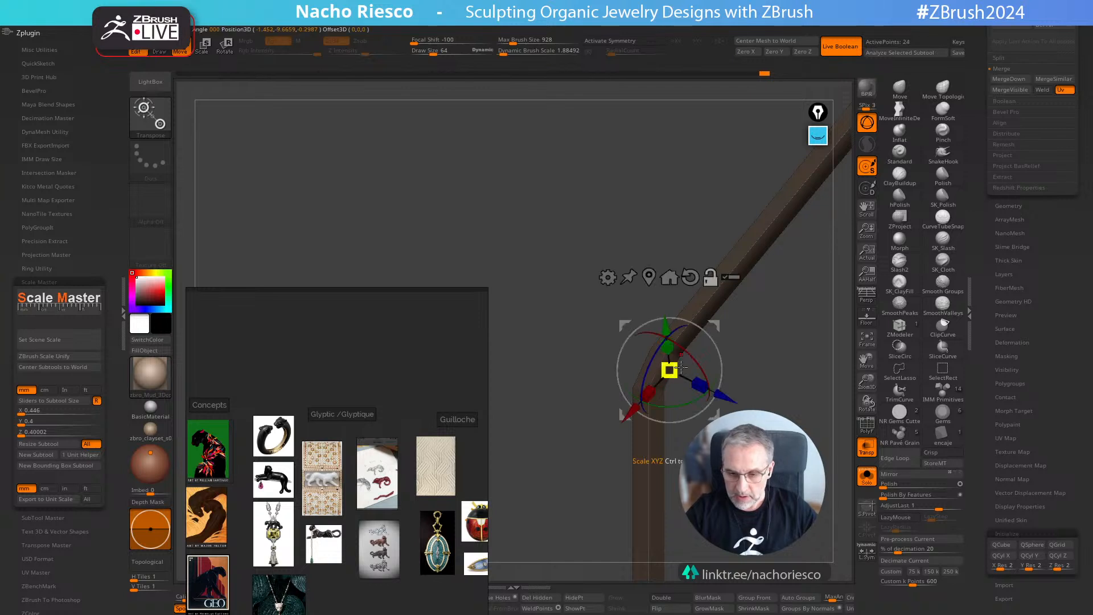
pyautogui.click(865, 478)
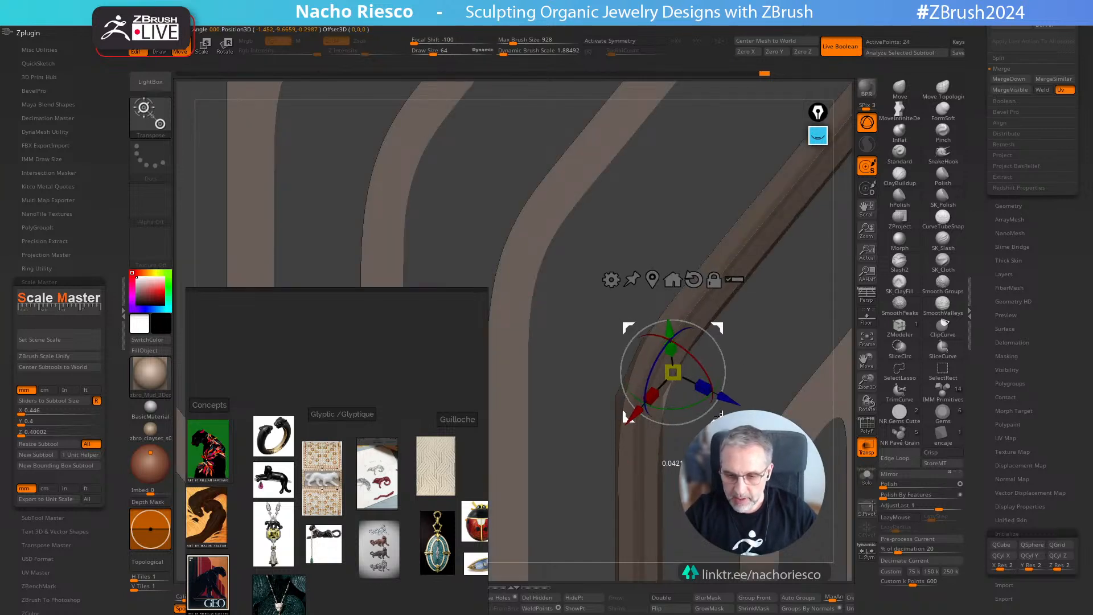
pyautogui.press('q')
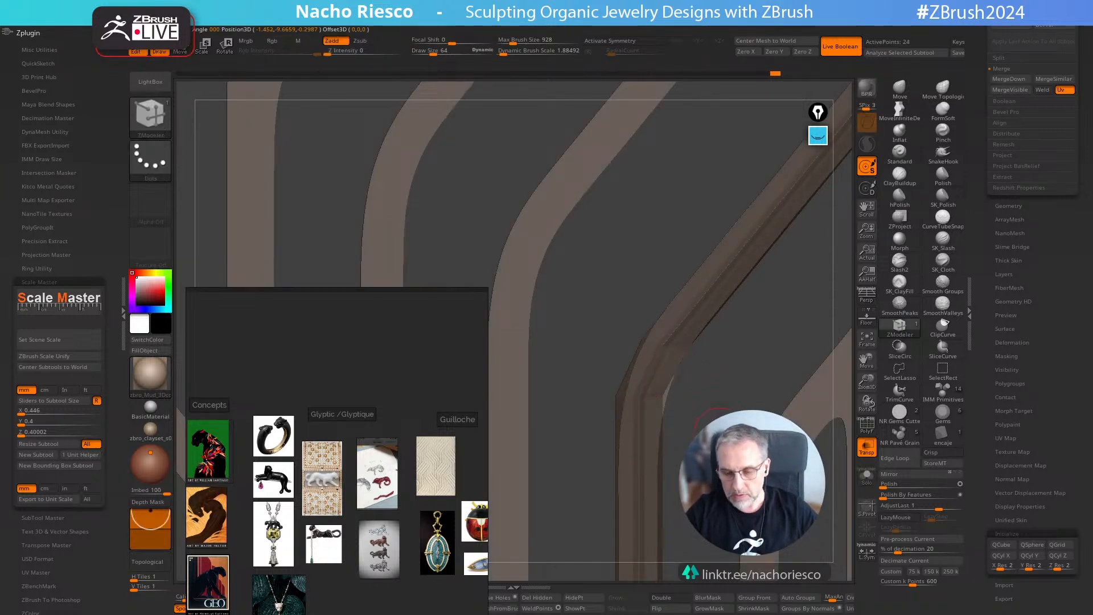
# Step: Mask the bar around its lower bend, adjust the bend's position over the pattern, and clear the mask
pyautogui.moveTo(718, 414); pyautogui.dragTo(690, 397)
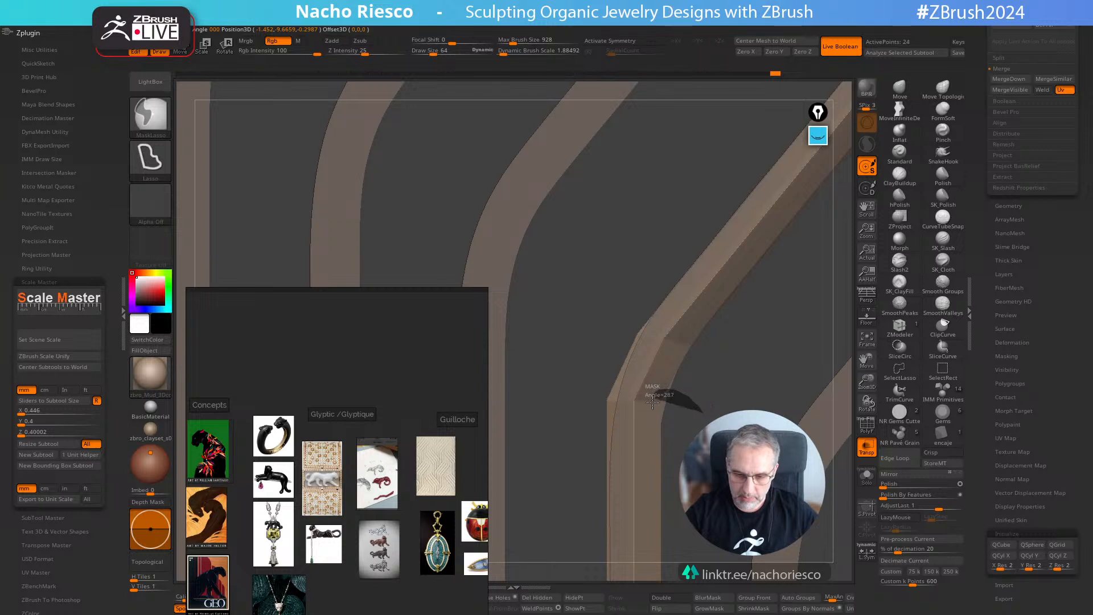
pyautogui.press('w')
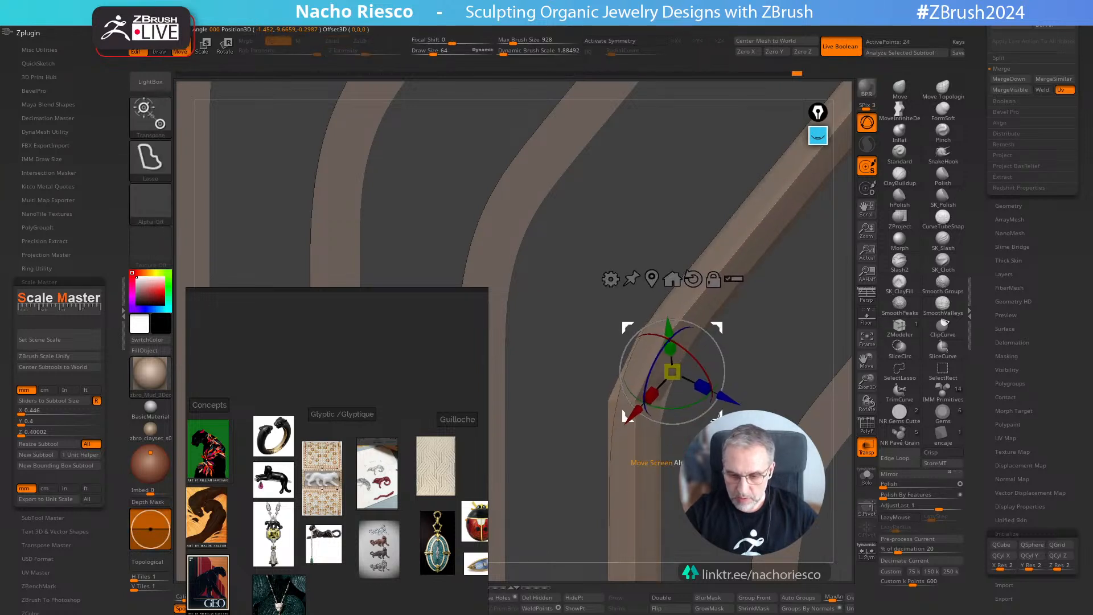
pyautogui.keyDown('ctrl'); pyautogui.moveTo(716, 416); pyautogui.dragTo(759, 367); pyautogui.keyUp('ctrl')
pyautogui.press('q')
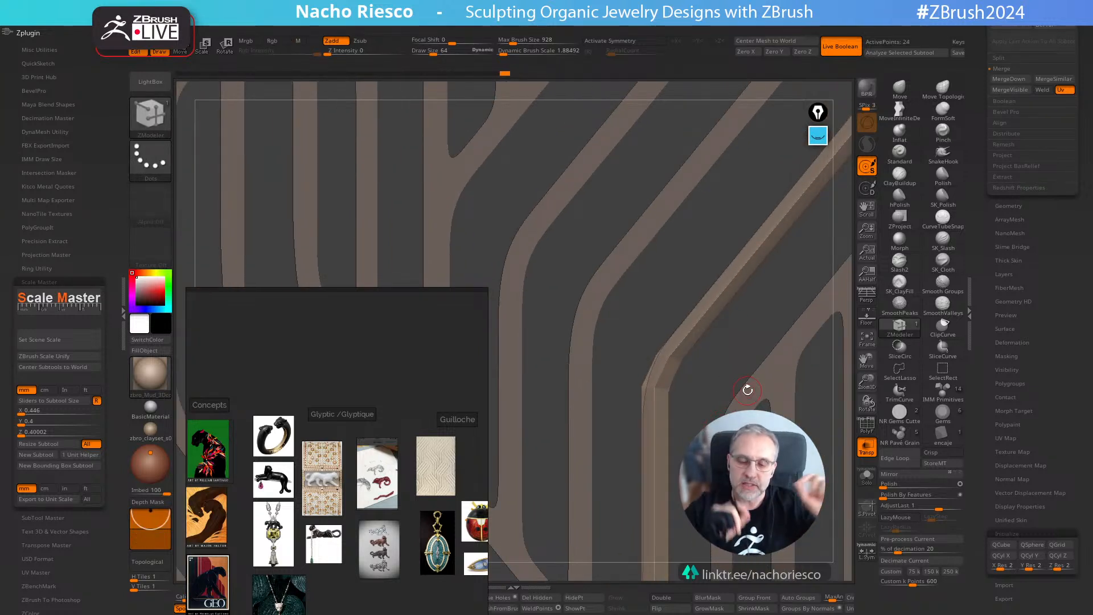
# Step: Examine how the bar follows the pattern line from its lower bend up to its diagonal end
pyautogui.keyDown('alt'); pyautogui.moveTo(715, 417); pyautogui.dragTo(864, 423); pyautogui.keyUp('alt')
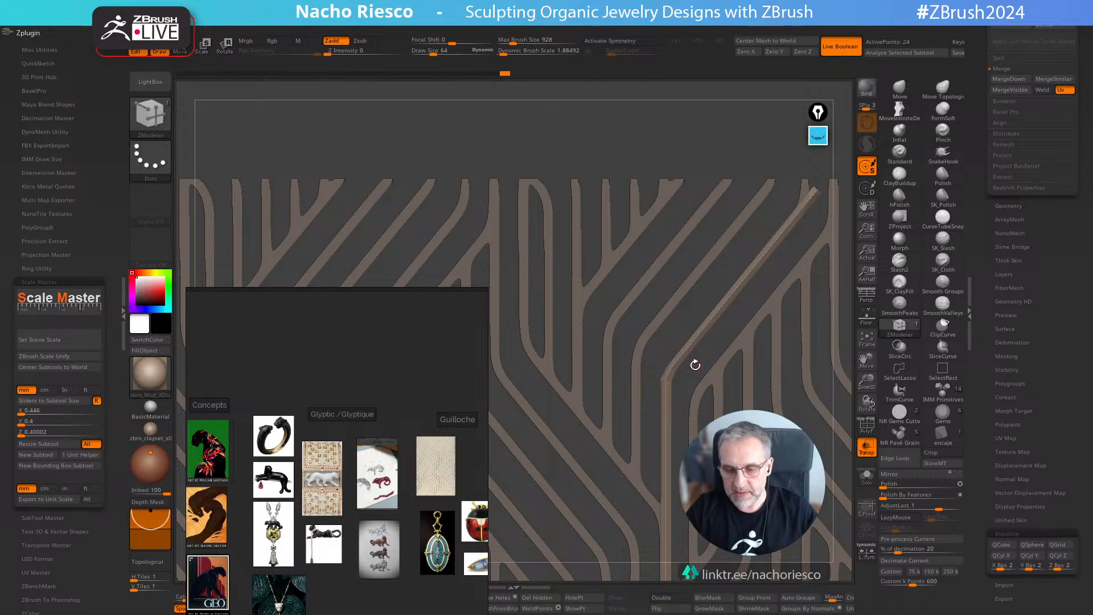
pyautogui.keyDown('alt'); pyautogui.moveTo(695, 364); pyautogui.dragTo(777, 185); pyautogui.keyUp('alt')
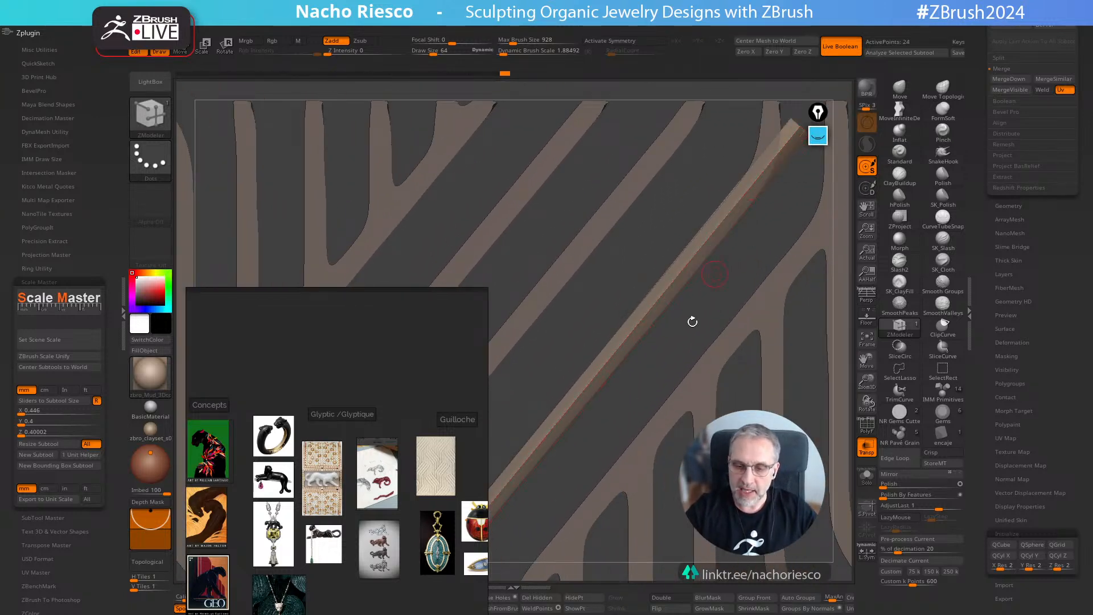
pyautogui.keyDown('alt'); pyautogui.moveTo(692, 322); pyautogui.dragTo(785, 151); pyautogui.keyUp('alt')
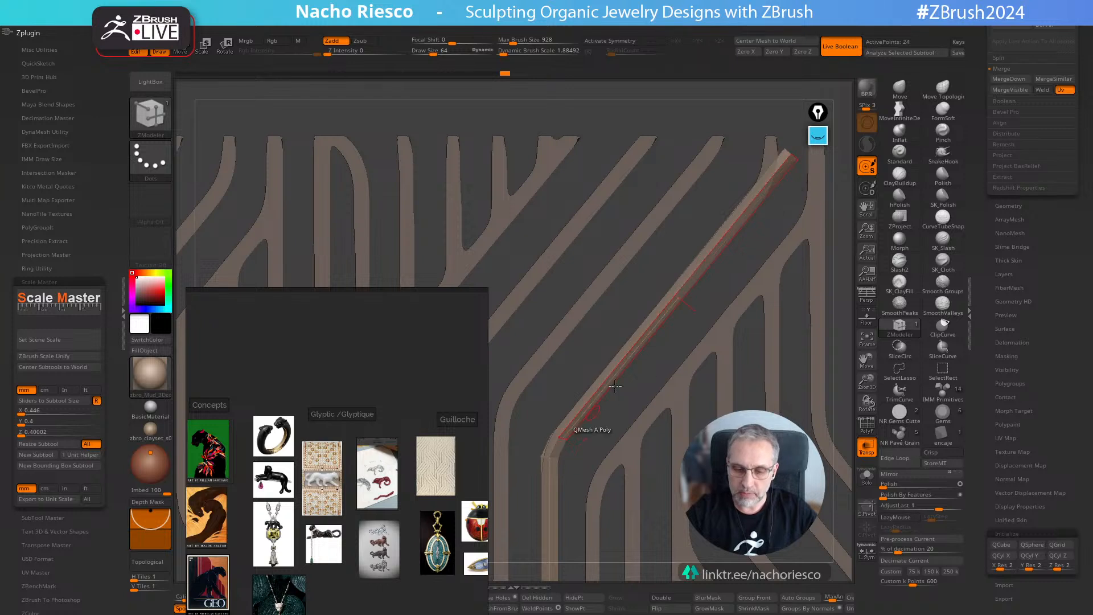
pyautogui.keyDown('alt'); pyautogui.moveTo(704, 322); pyautogui.dragTo(568, 444); pyautogui.keyUp('alt')
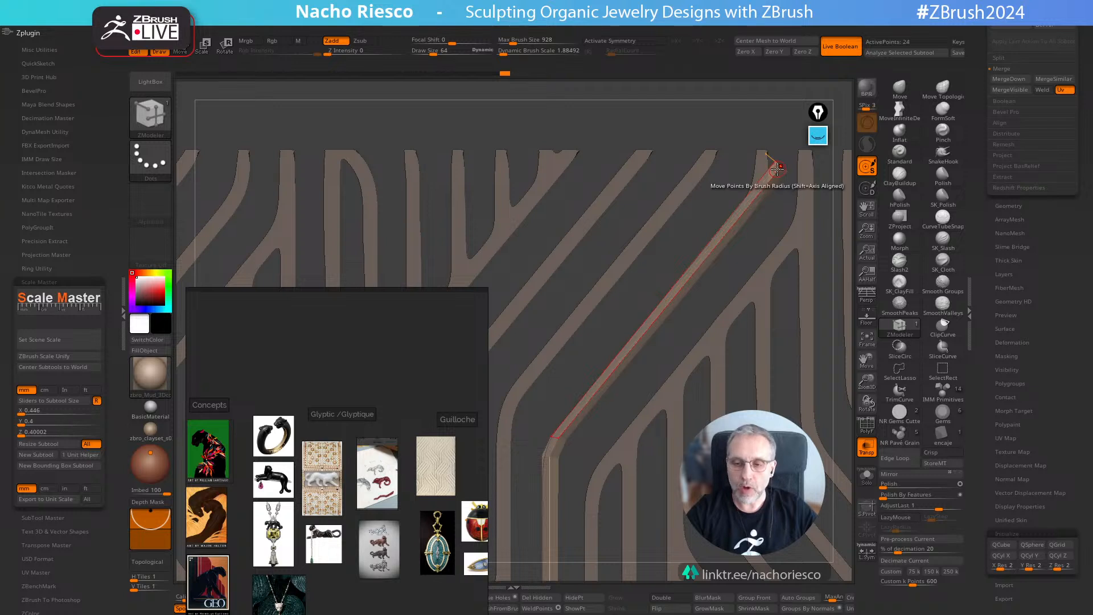
pyautogui.moveTo(620, 400); pyautogui.dragTo(670, 326)
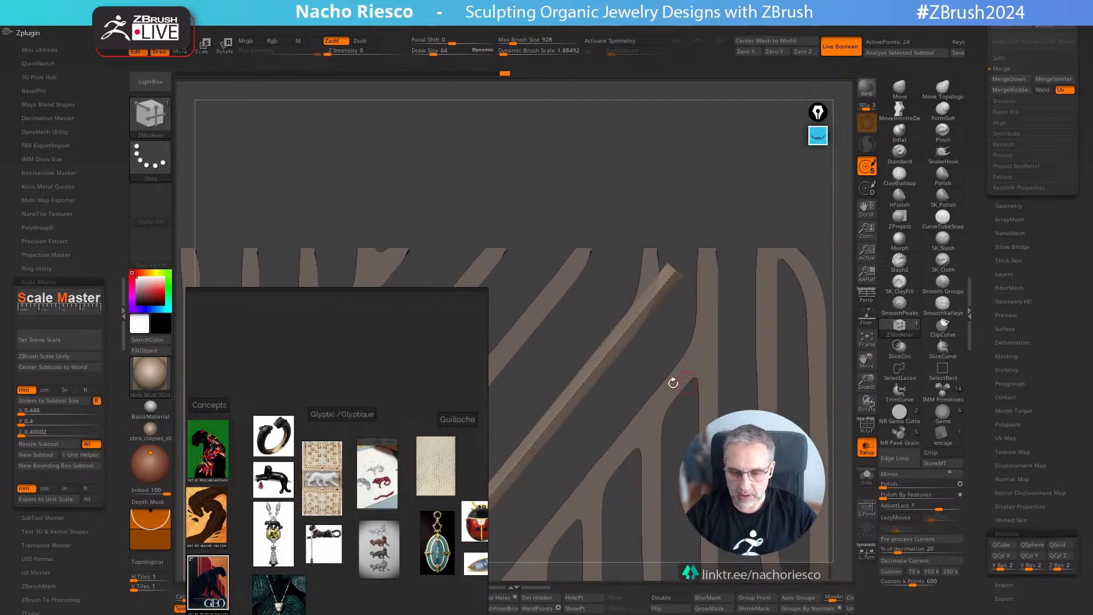
pyautogui.moveTo(673, 383); pyautogui.dragTo(975, 332)
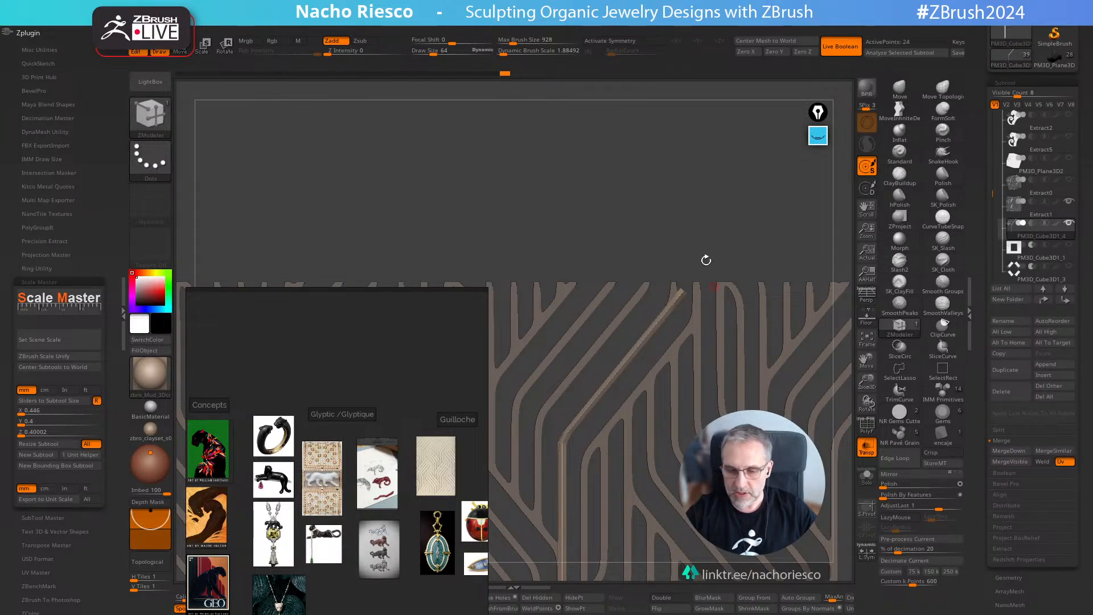
pyautogui.moveTo(706, 260); pyautogui.dragTo(725, 234)
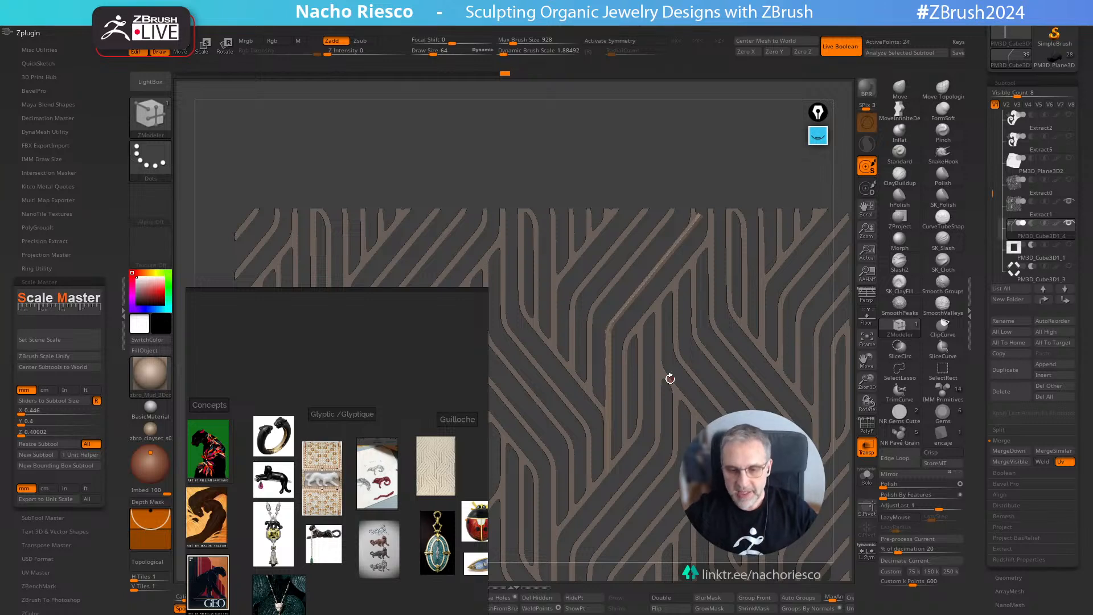
# Step: Show the two border subtools PM3D_Cube3D1_1 and PM3D_Cube3D1_3, compare the bar with the pendant outline, and hide them again
pyautogui.click(1068, 247)
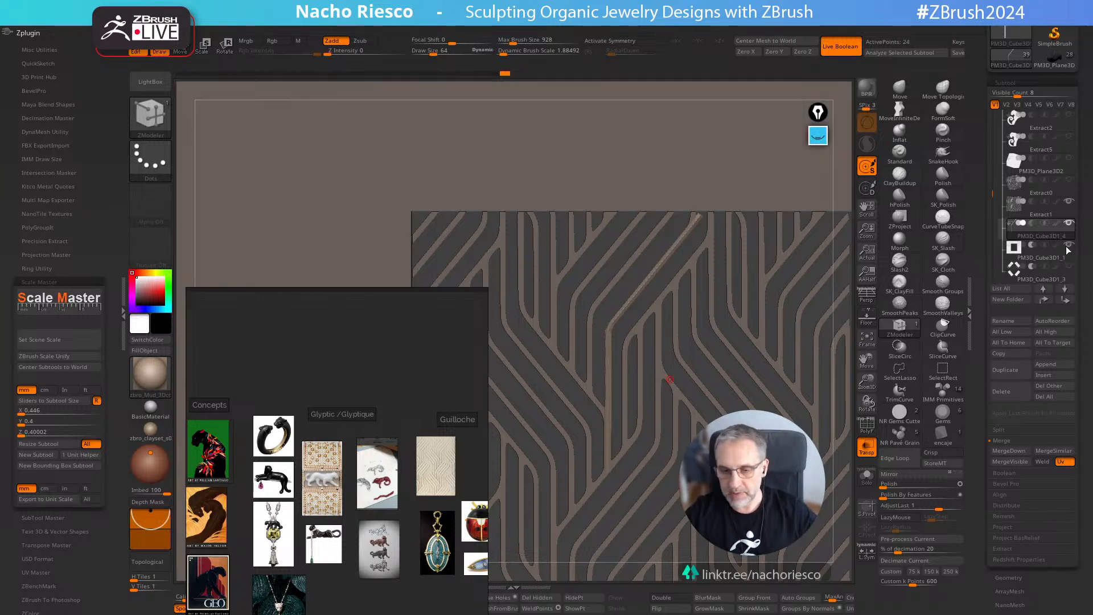
pyautogui.click(1069, 266)
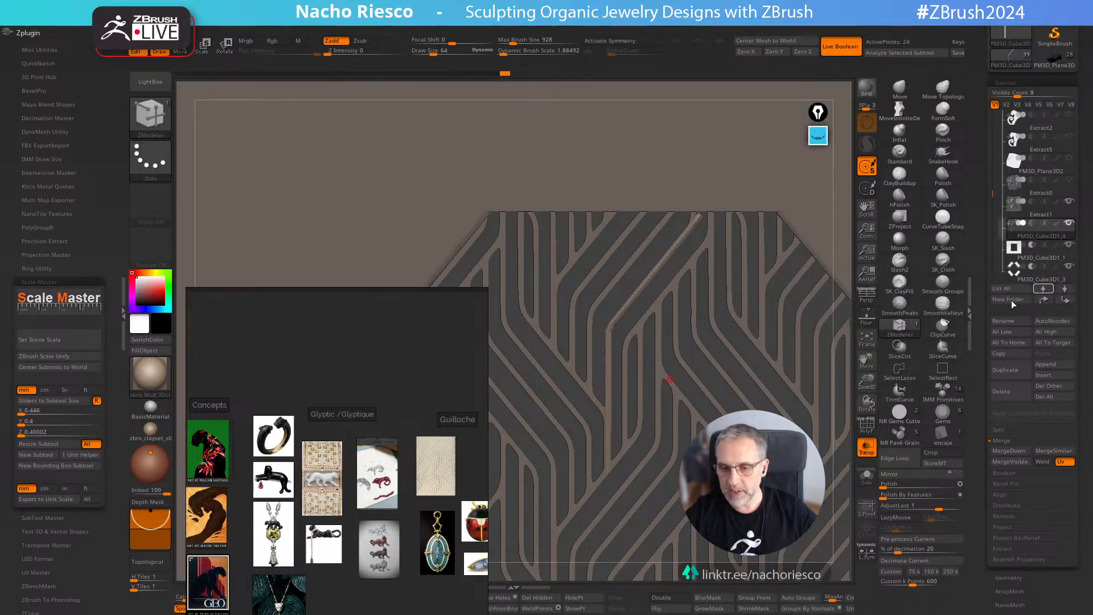
pyautogui.keyDown('ctrl'); pyautogui.moveTo(849, 470); pyautogui.dragTo(842, 405, button='right'); pyautogui.keyUp('ctrl')
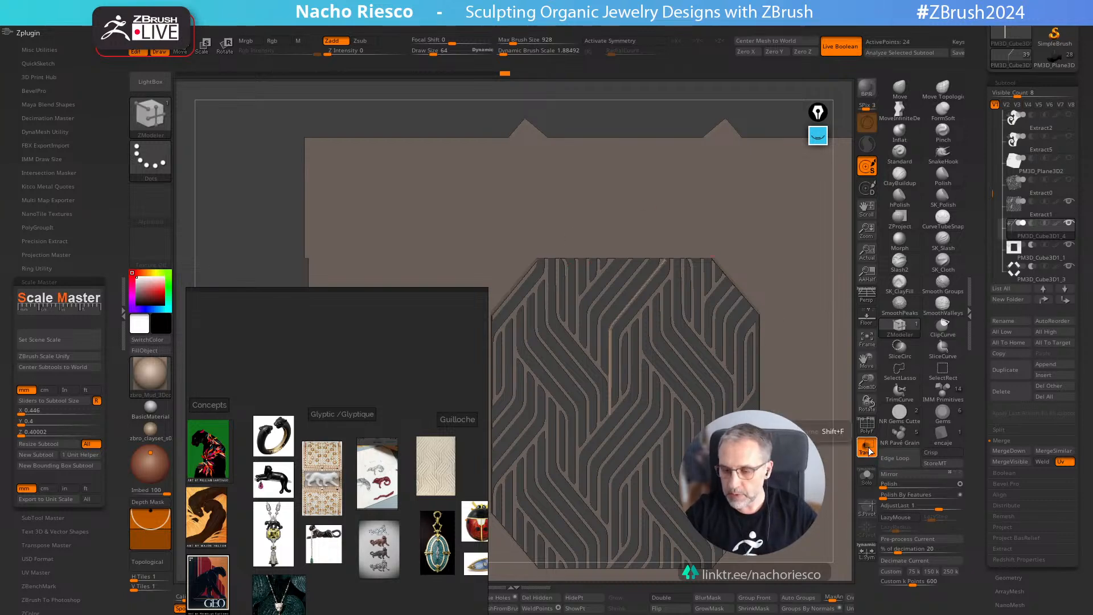
pyautogui.click(866, 476)
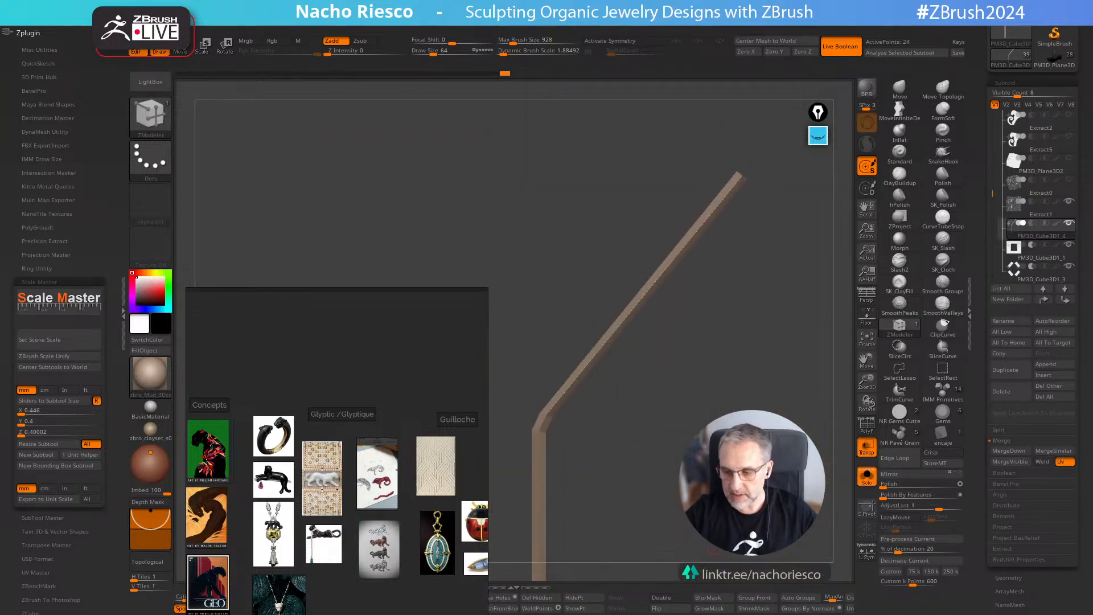
pyautogui.click(869, 482)
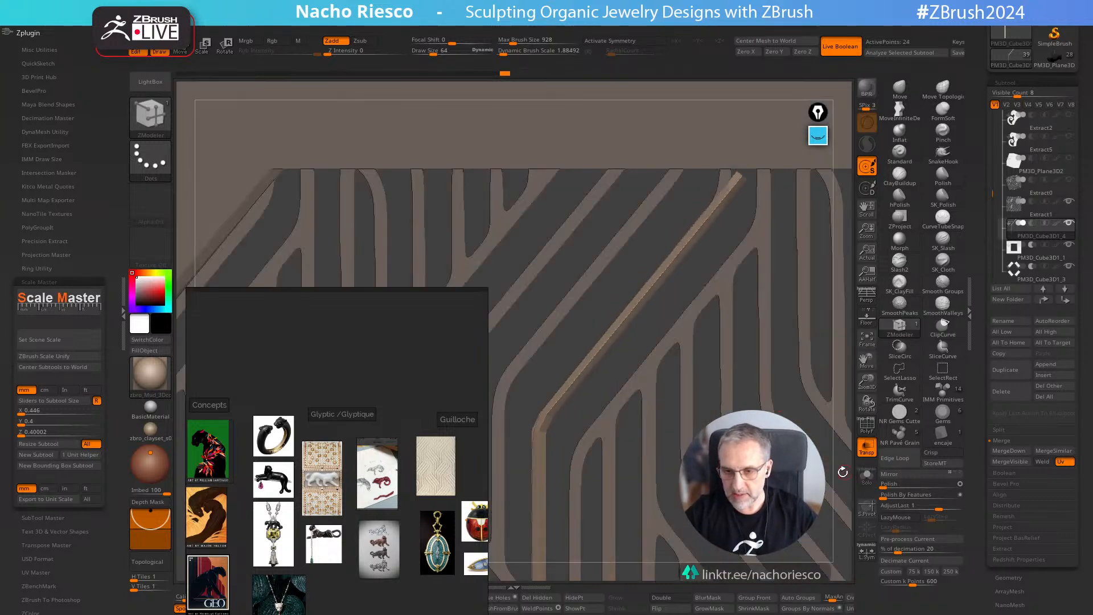
pyautogui.click(1068, 245)
pyautogui.click(1068, 266)
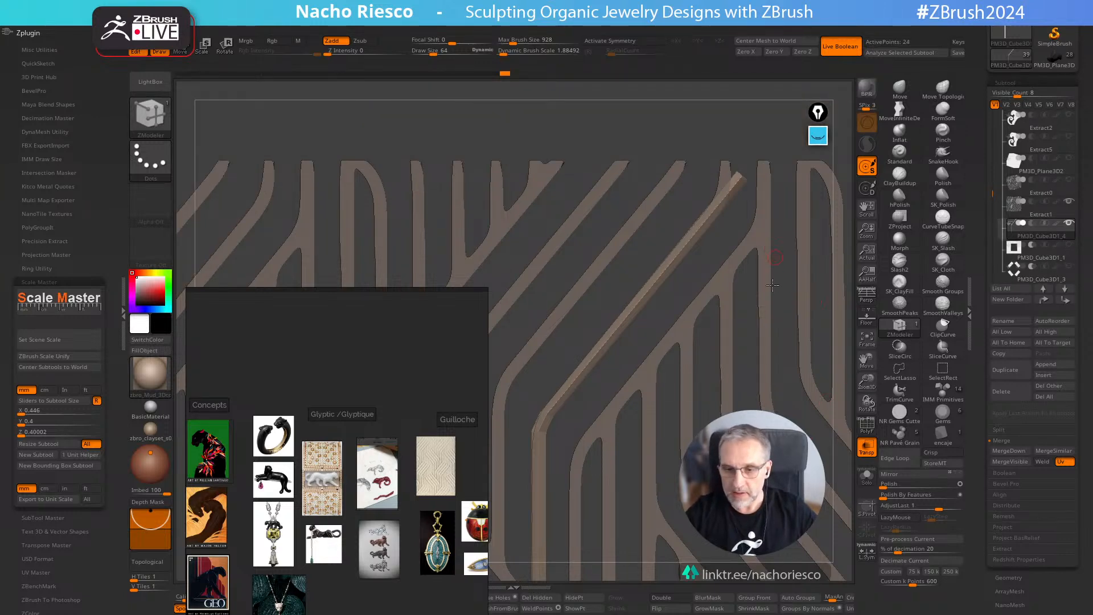
# Step: Turn on the polygon frame and insert edge loops near the bar's diagonal end, where the pattern curves upward
pyautogui.keyDown('alt'); pyautogui.moveTo(773, 285); pyautogui.dragTo(678, 353, button='right'); pyautogui.keyUp('alt')
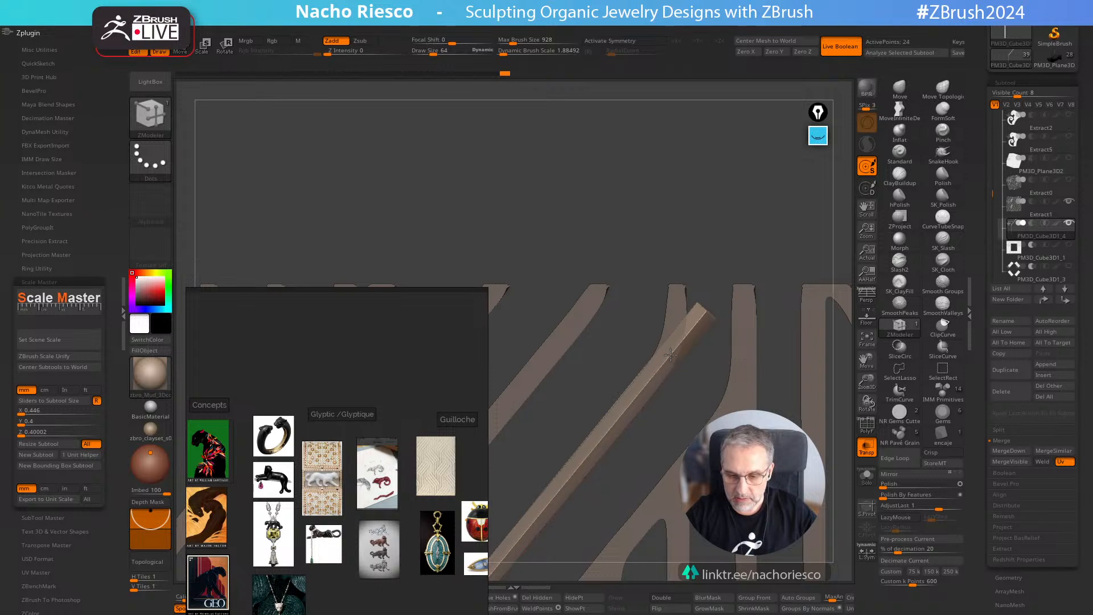
pyautogui.click(867, 424)
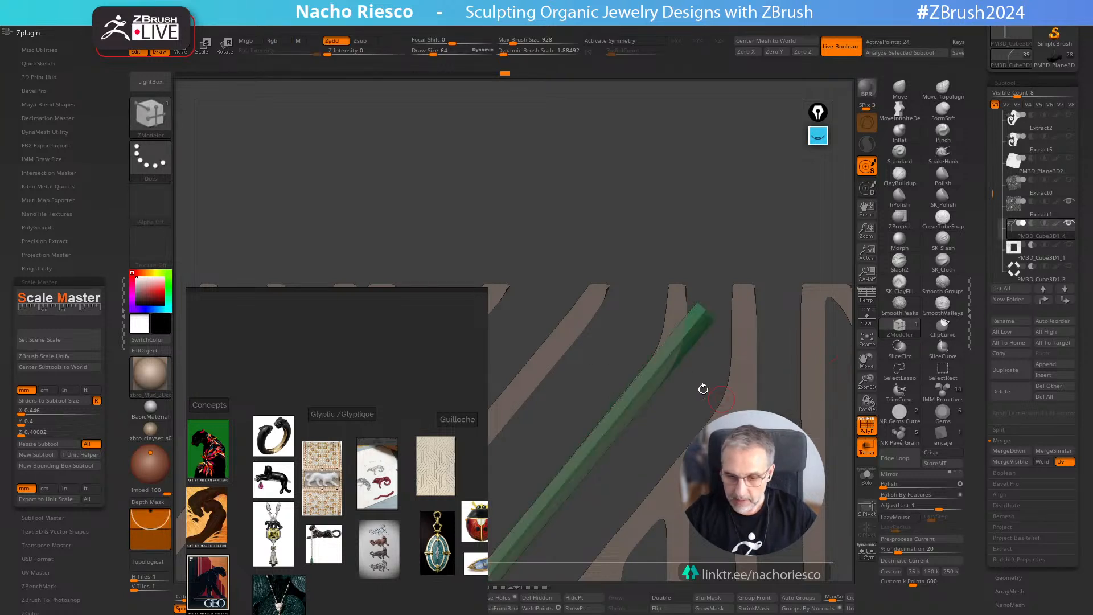
pyautogui.moveTo(651, 381); pyautogui.dragTo(646, 385)
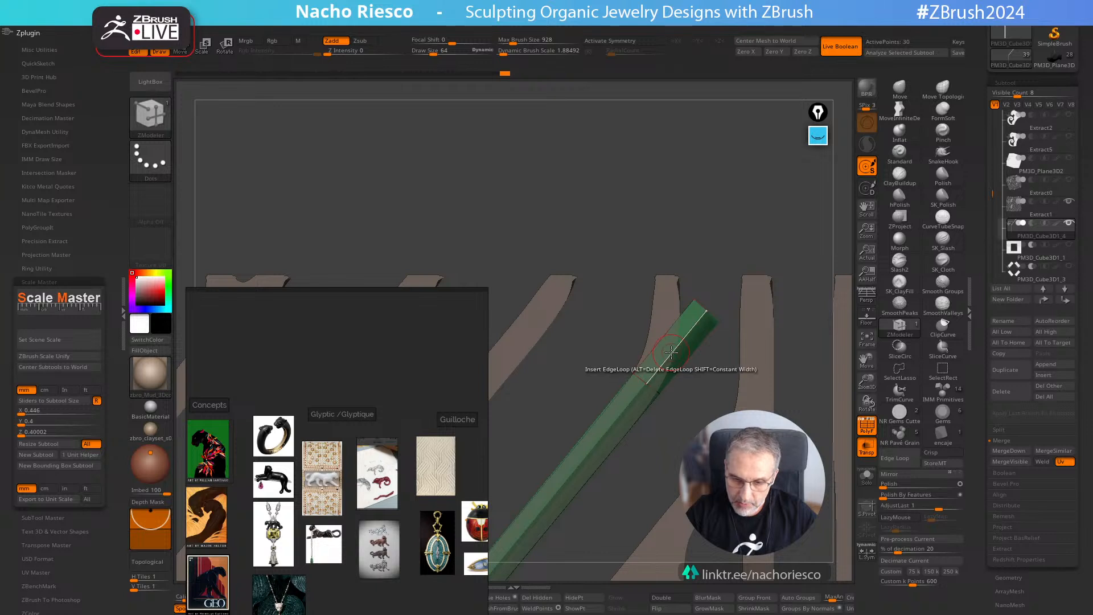
# Step: Keep the bar subtool active, place the gizmo at the free end segment, and rotate it about 34 degrees towards the pattern's upright line
pyautogui.press('w')
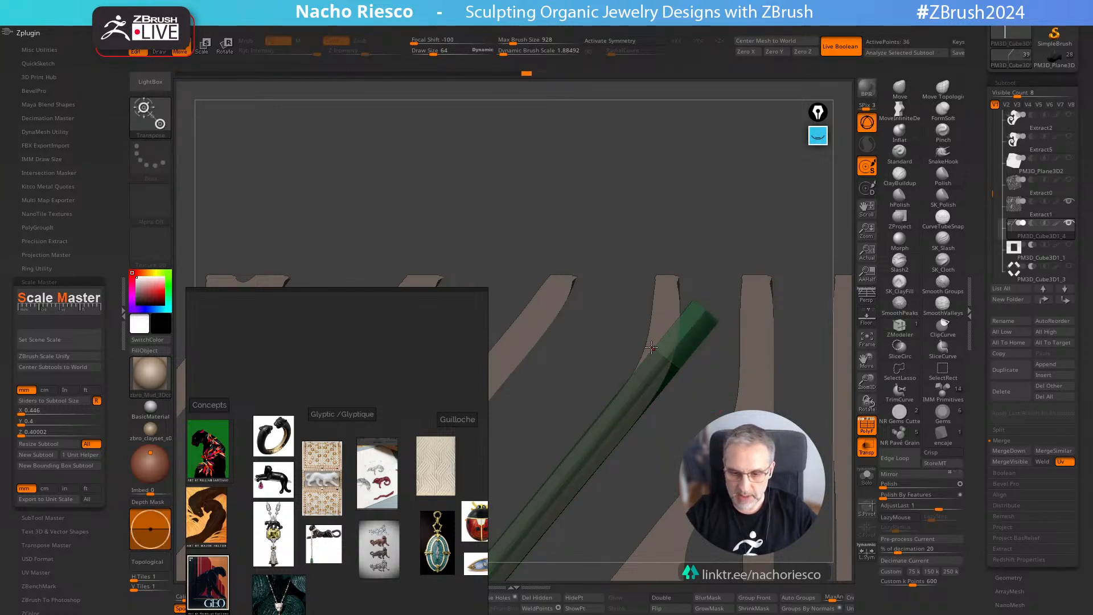
pyautogui.keyDown('alt'); pyautogui.click(652, 347); pyautogui.keyUp('alt')
pyautogui.keyDown('alt'); pyautogui.click(693, 346); pyautogui.keyUp('alt')
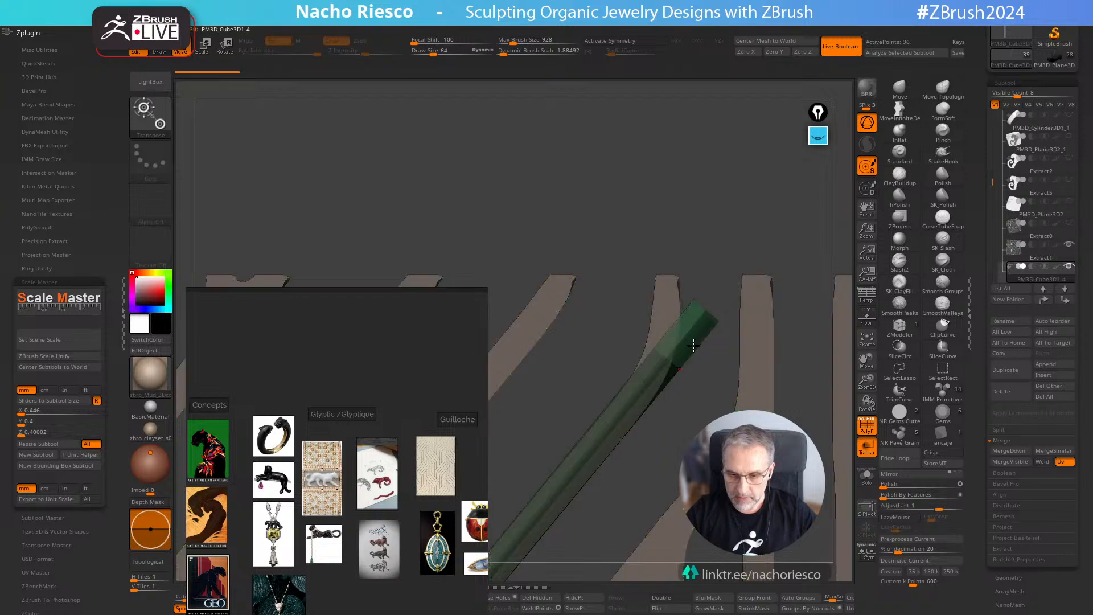
pyautogui.keyDown('alt'); pyautogui.click(657, 349); pyautogui.keyUp('alt')
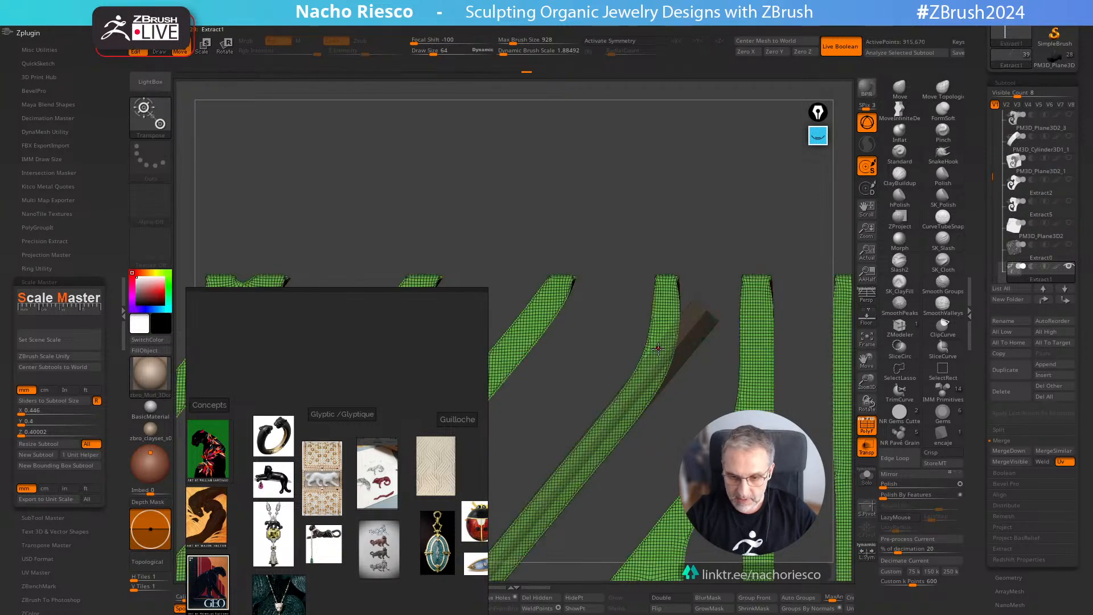
pyautogui.keyDown('alt'); pyautogui.click(691, 341); pyautogui.keyUp('alt')
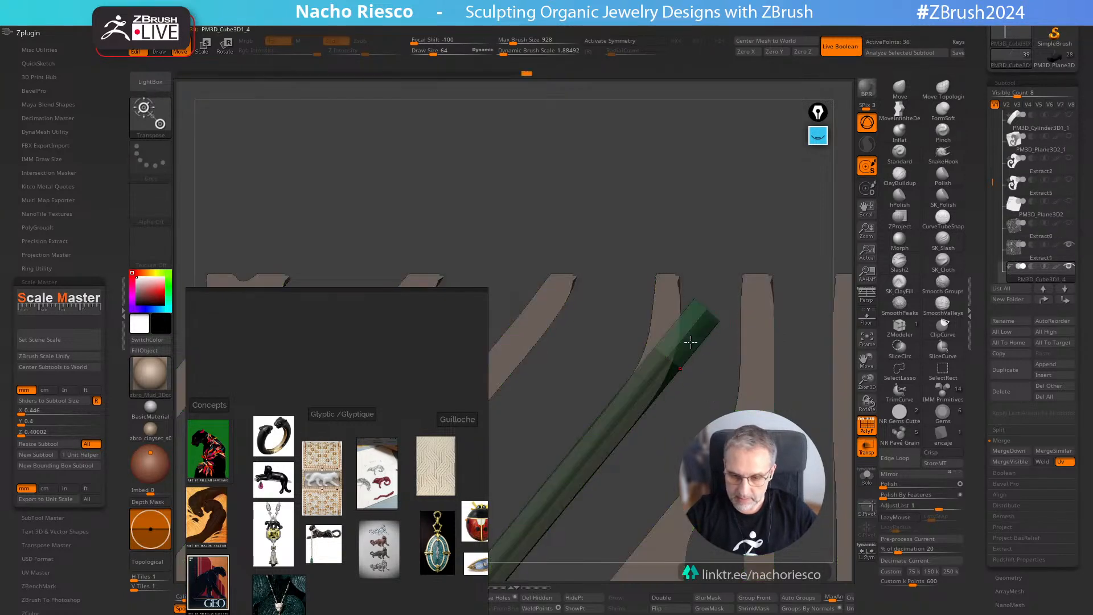
pyautogui.click(706, 311)
pyautogui.moveTo(753, 357); pyautogui.dragTo(699, 394)
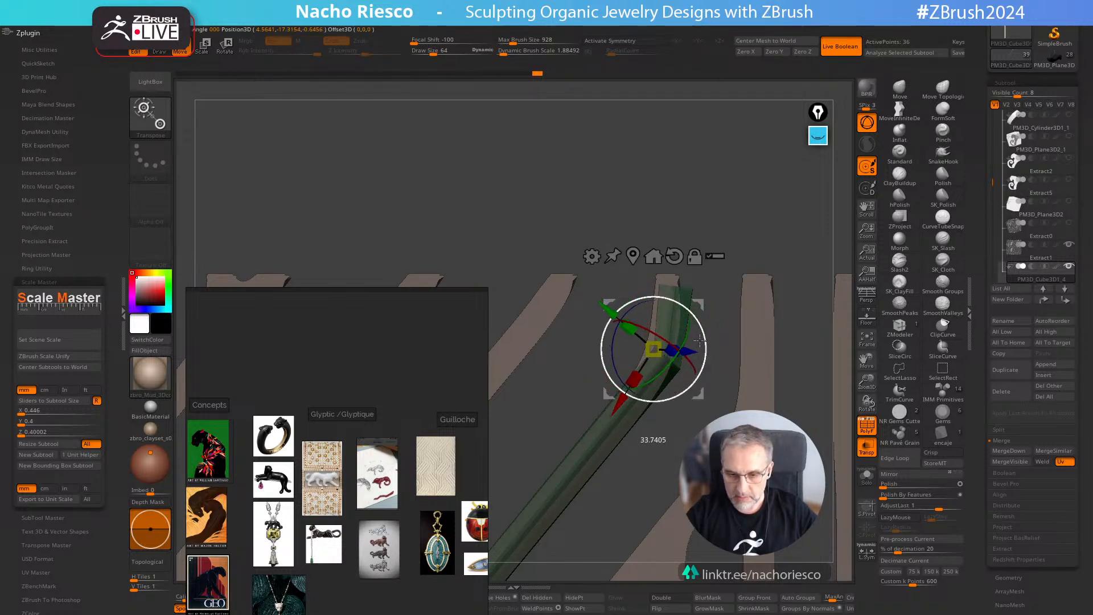
# Step: Mask the bar with lasso selections and inversions around its upper bend and end, and nudge the free points onto the pattern
pyautogui.press('q')
pyautogui.moveTo(701, 342); pyautogui.dragTo(722, 290)
pyautogui.moveTo(643, 342)
pyautogui.keyDown('ctrl'); pyautogui.mouseDown()
pyautogui.moveTo(692, 267)
pyautogui.moveTo(720, 393)
pyautogui.moveTo(703, 395)
pyautogui.mouseUp(); pyautogui.keyUp('ctrl')
pyautogui.keyDown('ctrl'); pyautogui.click(721, 397); pyautogui.keyUp('ctrl')
pyautogui.press('w')
pyautogui.press('q')
pyautogui.moveTo(721, 340)
pyautogui.keyDown('ctrl'); pyautogui.mouseDown()
pyautogui.moveTo(717, 276)
pyautogui.moveTo(683, 299)
pyautogui.moveTo(698, 300)
pyautogui.mouseUp(); pyautogui.keyUp('ctrl')
pyautogui.keyDown('ctrl'); pyautogui.click(736, 334); pyautogui.keyUp('ctrl')
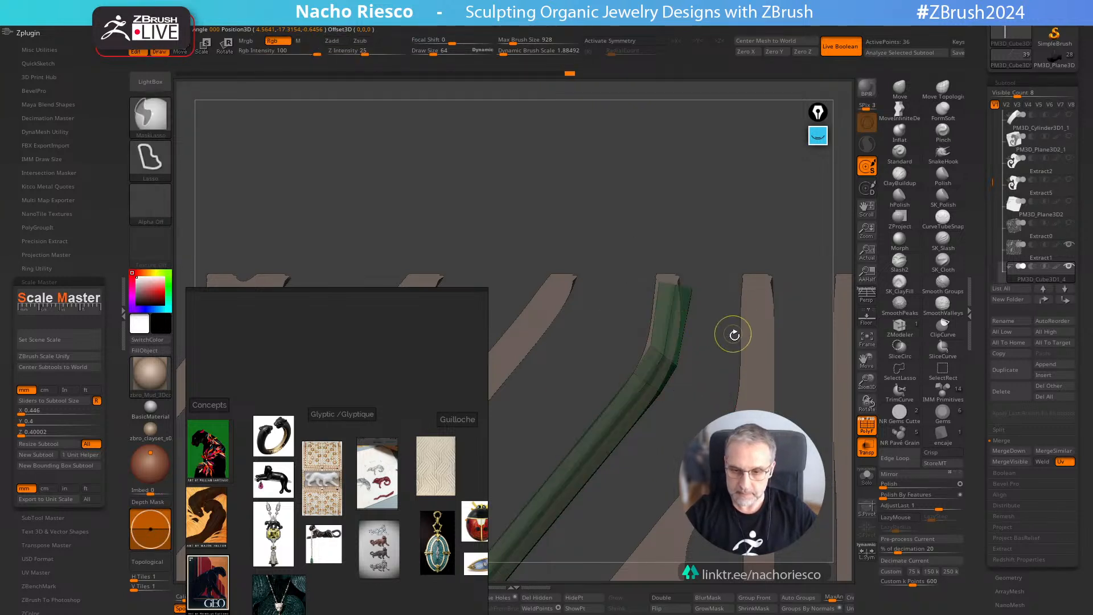
pyautogui.press('w')
pyautogui.moveTo(712, 384); pyautogui.dragTo(718, 370)
pyautogui.press('q')
# Step: Free only the upper bend's edge loop with a mask, shift it slightly onto the curve, then clear the mask and polygon frame
pyautogui.keyDown('ctrl'); pyautogui.moveTo(717, 370); pyautogui.dragTo(712, 393, button='right'); pyautogui.keyUp('ctrl')
pyautogui.moveTo(650, 361)
pyautogui.keyDown('ctrl'); pyautogui.mouseDown()
pyautogui.moveTo(625, 326)
pyautogui.moveTo(649, 336)
pyautogui.mouseUp(); pyautogui.keyUp('ctrl')
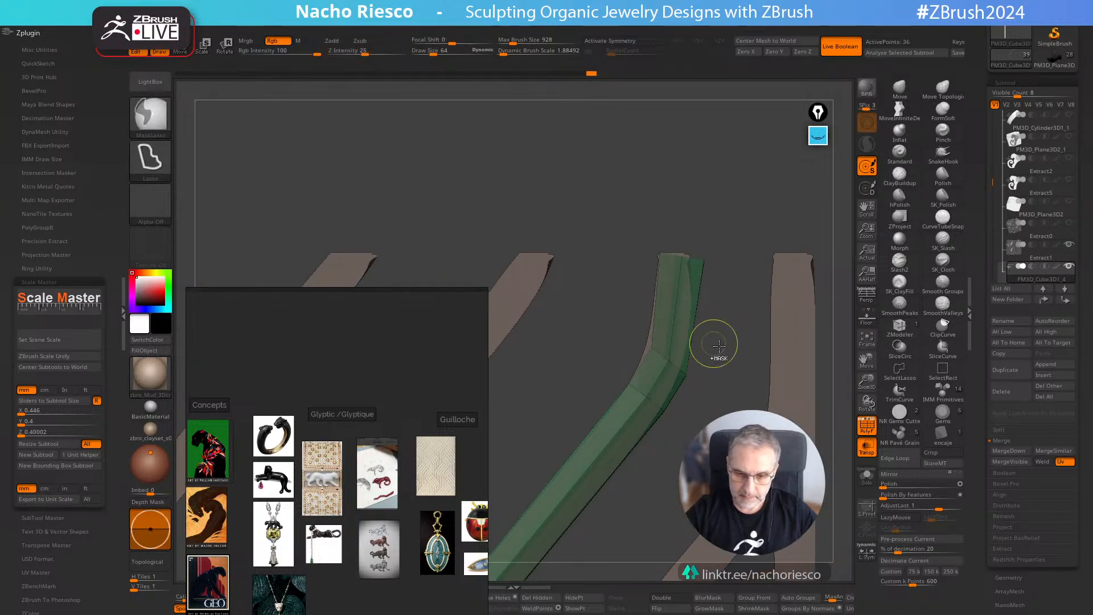
pyautogui.keyDown('ctrl'); pyautogui.click(713, 346); pyautogui.keyUp('ctrl')
pyautogui.press('w')
pyautogui.moveTo(694, 385); pyautogui.dragTo(690, 385)
pyautogui.press('q')
pyautogui.keyDown('ctrl'); pyautogui.moveTo(704, 423); pyautogui.dragTo(713, 227, button='right'); pyautogui.keyUp('ctrl')
pyautogui.keyDown('ctrl'); pyautogui.moveTo(712, 227); pyautogui.dragTo(692, 245); pyautogui.keyUp('ctrl')
pyautogui.keyDown('ctrl'); pyautogui.moveTo(683, 239); pyautogui.dragTo(656, 83, button='right'); pyautogui.keyUp('ctrl')
pyautogui.click(866, 424)
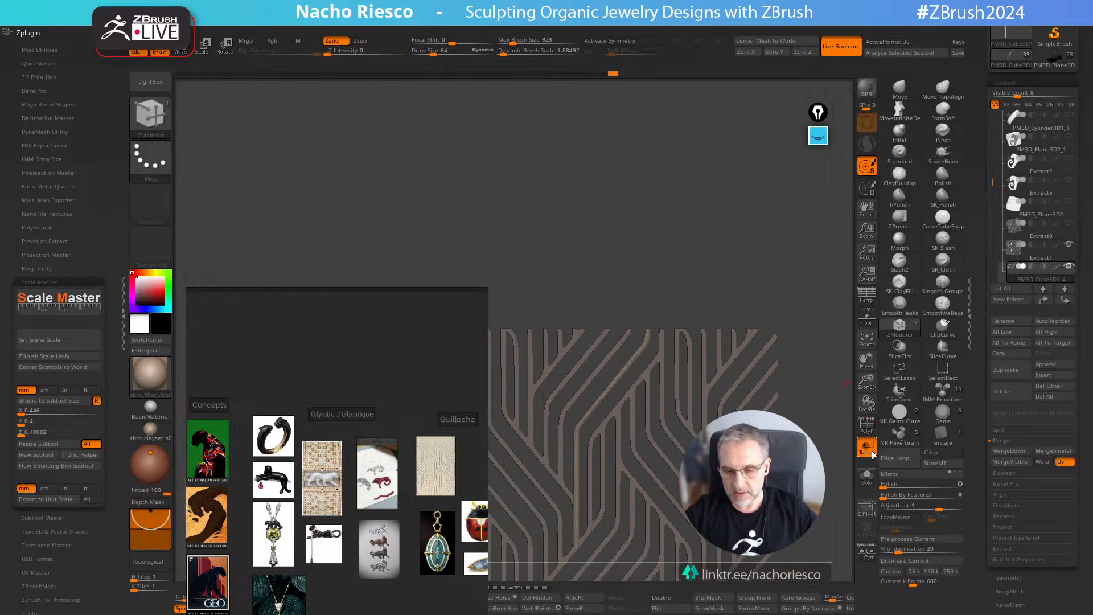
# Step: Isolate the bar subtool, turn on its polygon frame, and check the edge loops around both bends
pyautogui.click(867, 478)
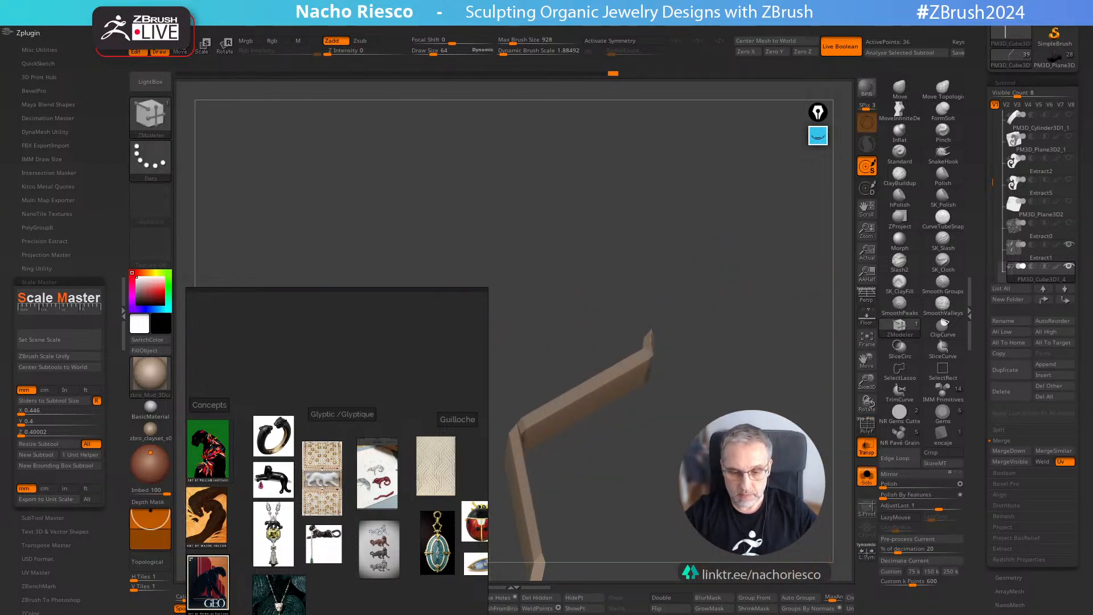
pyautogui.keyDown('shift'); pyautogui.moveTo(765, 516); pyautogui.dragTo(629, 413, button='right'); pyautogui.keyUp('shift')
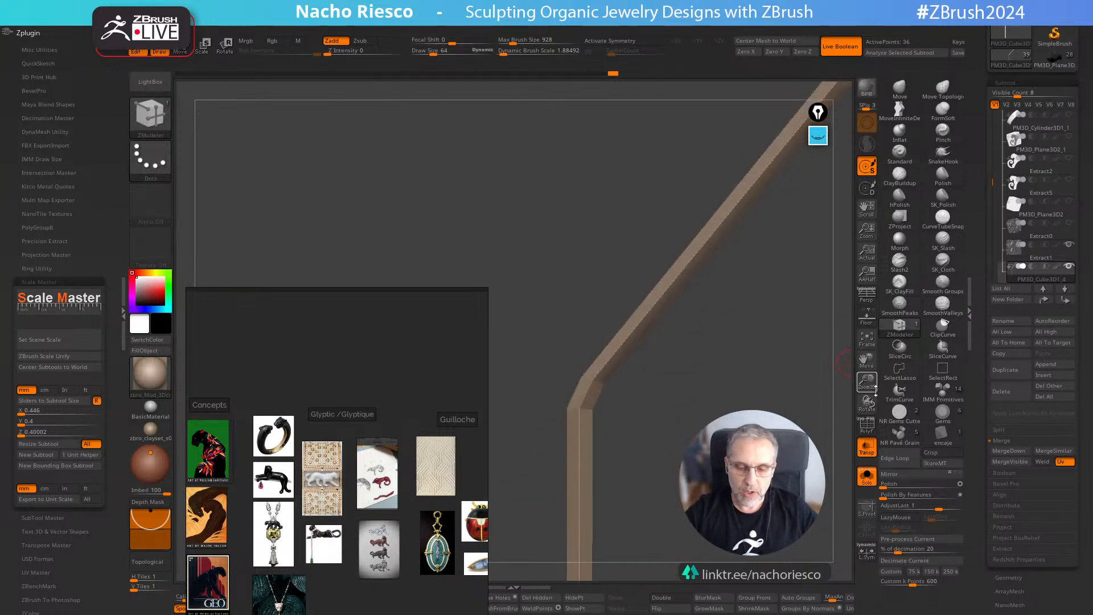
pyautogui.click(868, 428)
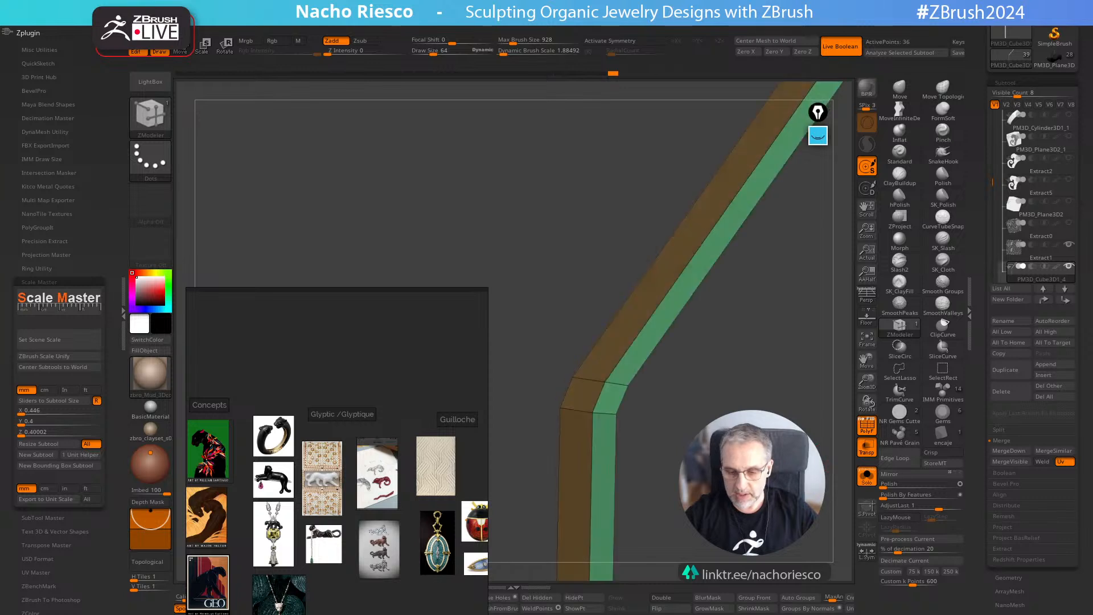
pyautogui.moveTo(757, 421); pyautogui.dragTo(683, 422, button='right')
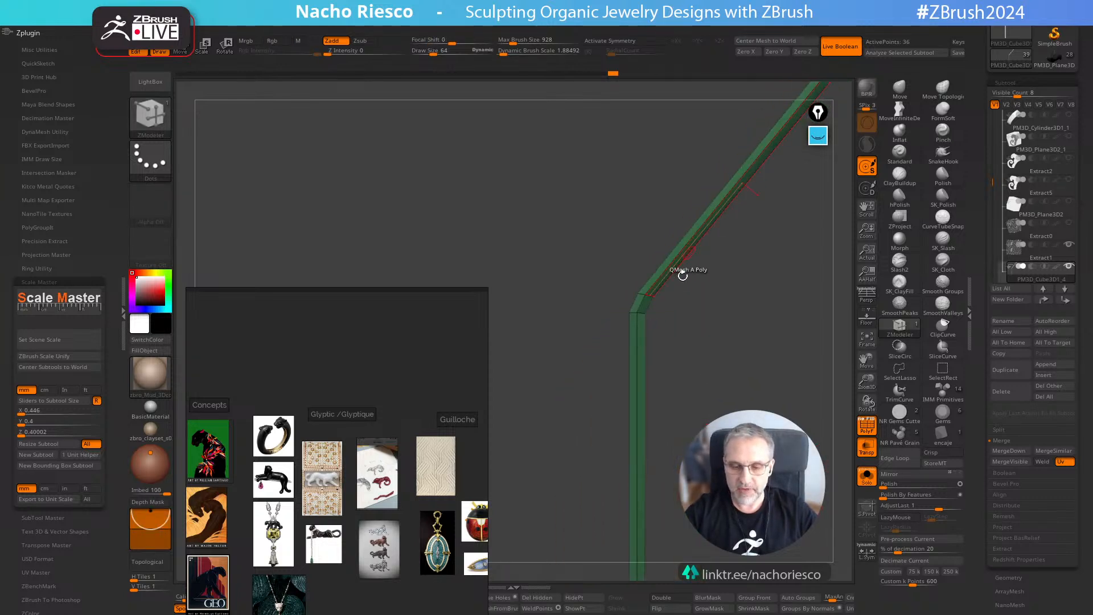
pyautogui.keyDown('ctrl'); pyautogui.moveTo(717, 366); pyautogui.dragTo(637, 509, button='right'); pyautogui.keyUp('ctrl')
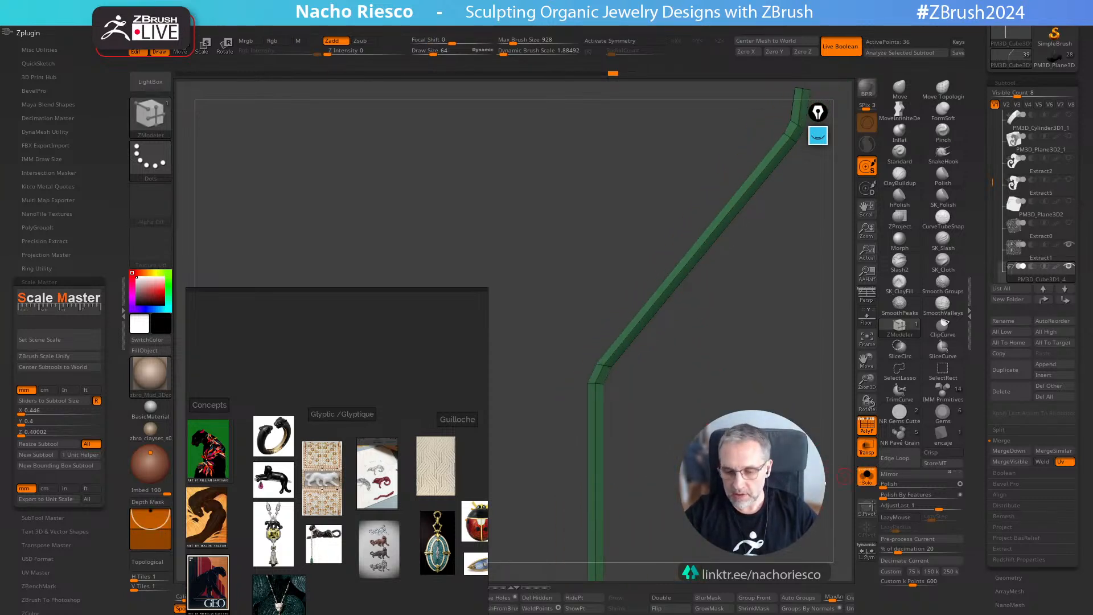
pyautogui.moveTo(826, 483); pyautogui.dragTo(805, 401, button='right')
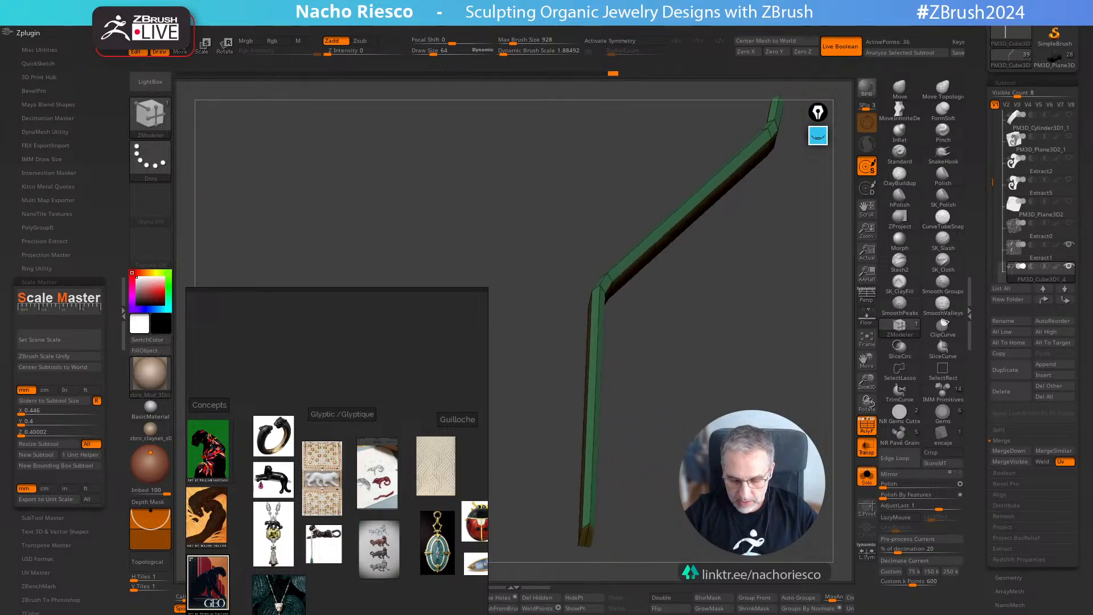
# Step: Regroup the bar's polygroups by normals and check the grouping along its sides and upper end
pyautogui.click(803, 609)
pyautogui.moveTo(803, 387); pyautogui.dragTo(659, 370, button='right')
pyautogui.moveTo(686, 336); pyautogui.dragTo(665, 357, button='right')
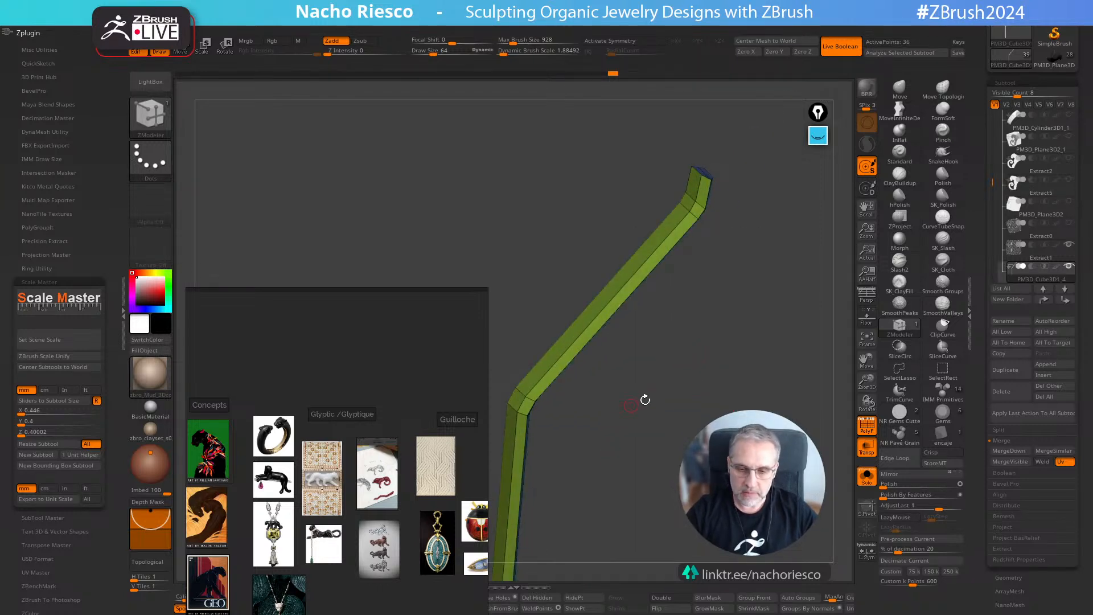
pyautogui.moveTo(690, 417); pyautogui.dragTo(851, 552, button='right')
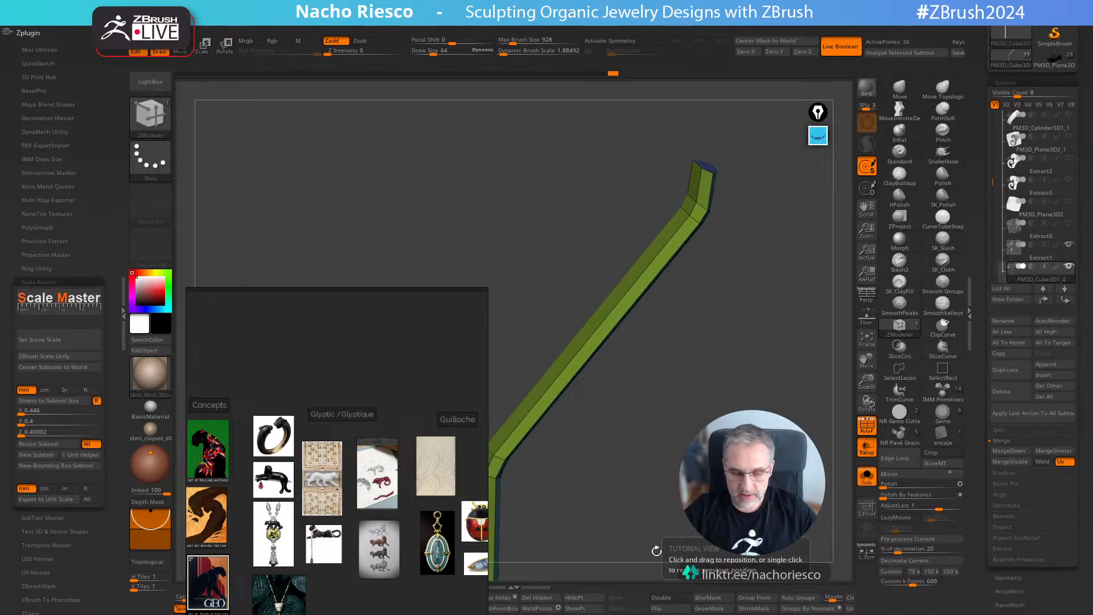
# Step: Collapse the Zplugin tray and move the reference board clear of the bar
pyautogui.click(121, 332)
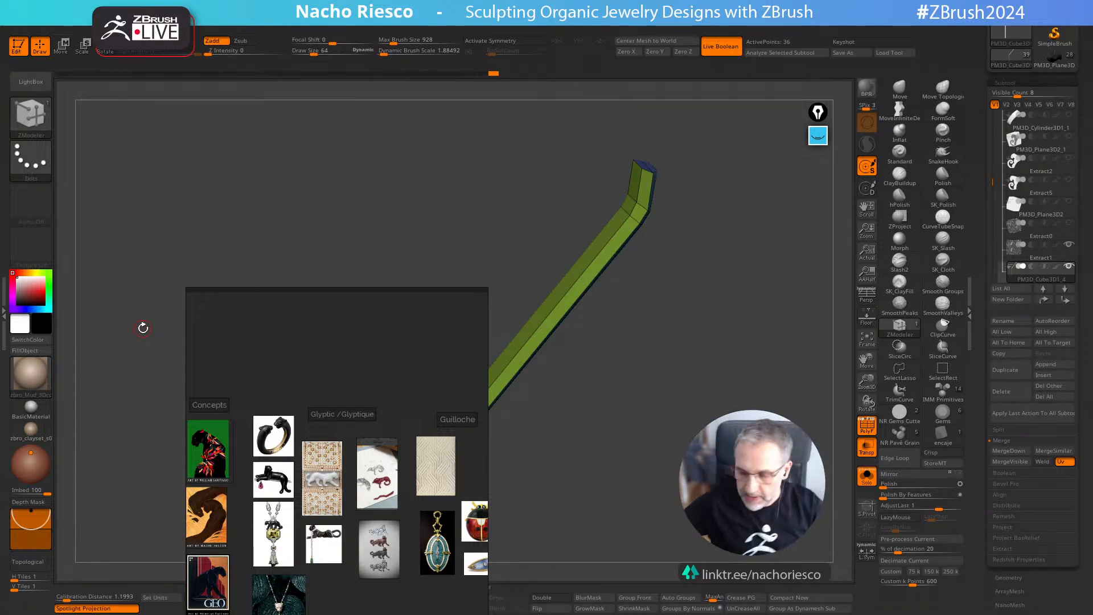
pyautogui.moveTo(342, 326); pyautogui.dragTo(237, 198)
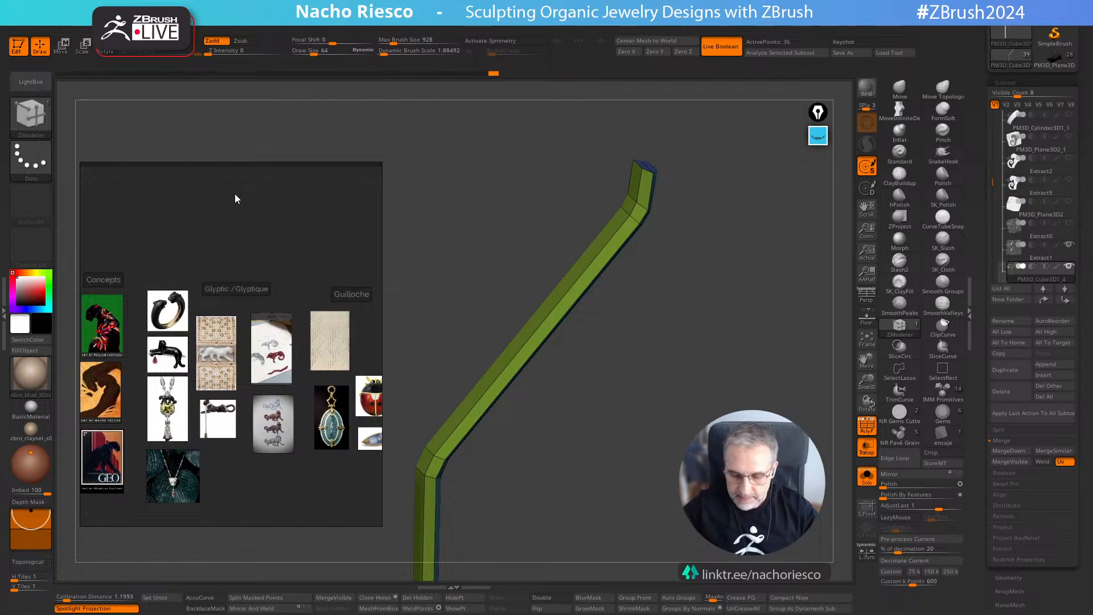
pyautogui.keyDown('shift'); pyautogui.moveTo(615, 521); pyautogui.dragTo(643, 521); pyautogui.keyUp('shift')
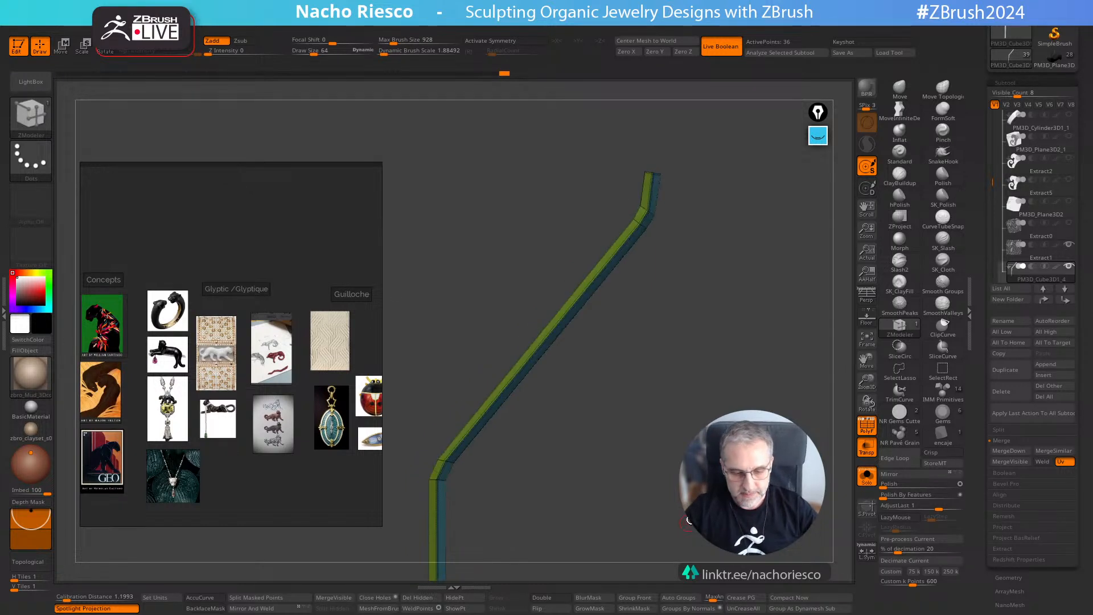
pyautogui.keyDown('alt'); pyautogui.moveTo(643, 561); pyautogui.dragTo(686, 519); pyautogui.keyUp('alt')
# Step: Preview the bar with Dynamic Subdiv, with the polygon frame hidden around the bends, and switch the subdivision back off
pyautogui.moveTo(985, 496); pyautogui.dragTo(1008, 339)
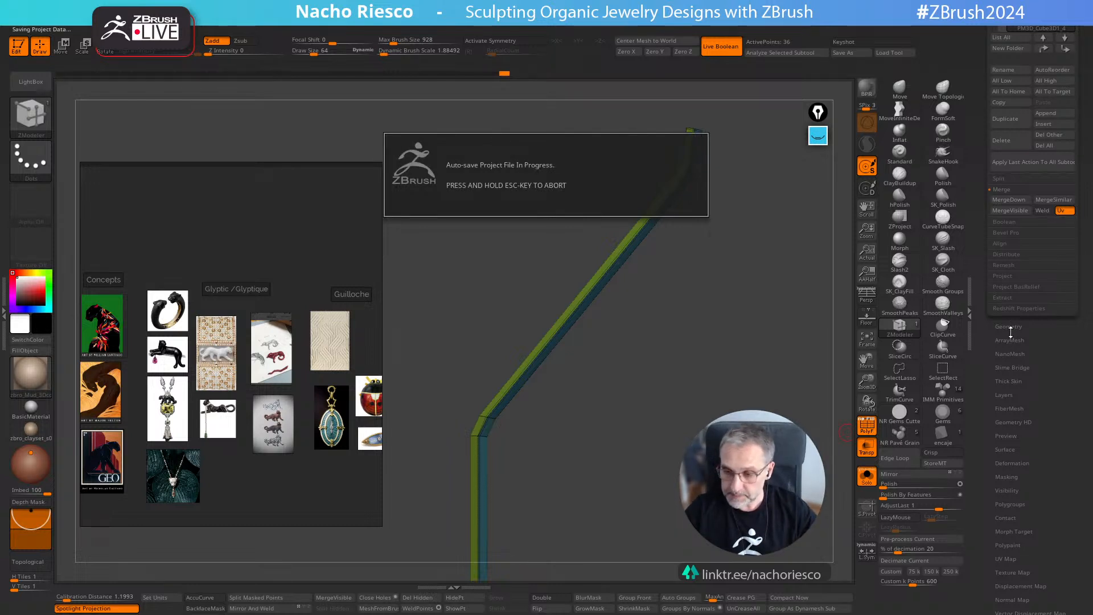
pyautogui.click(1011, 335)
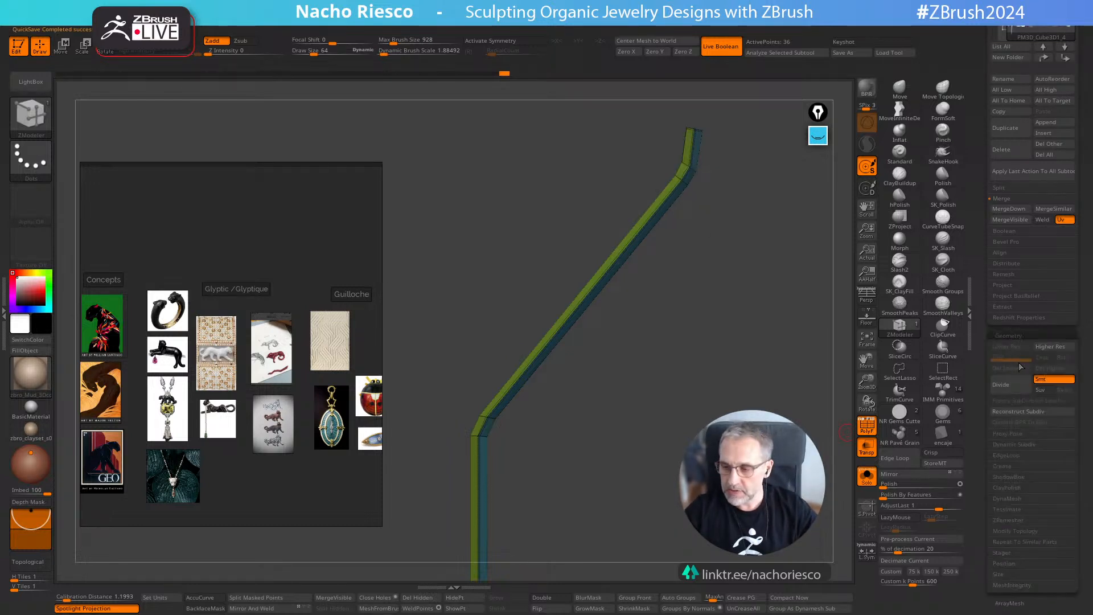
pyautogui.click(1015, 445)
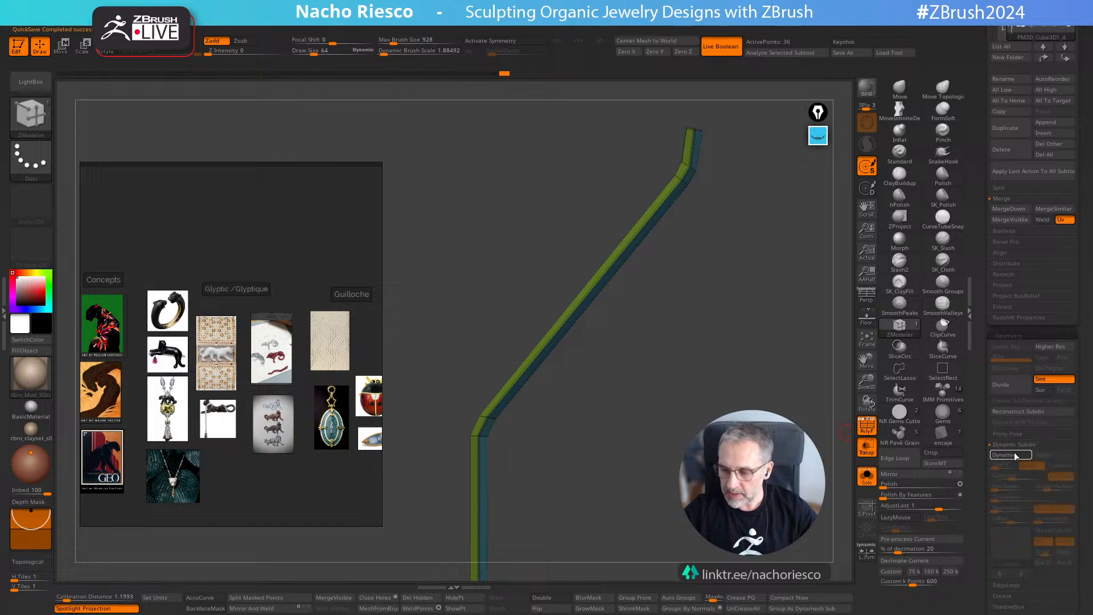
pyautogui.click(1013, 455)
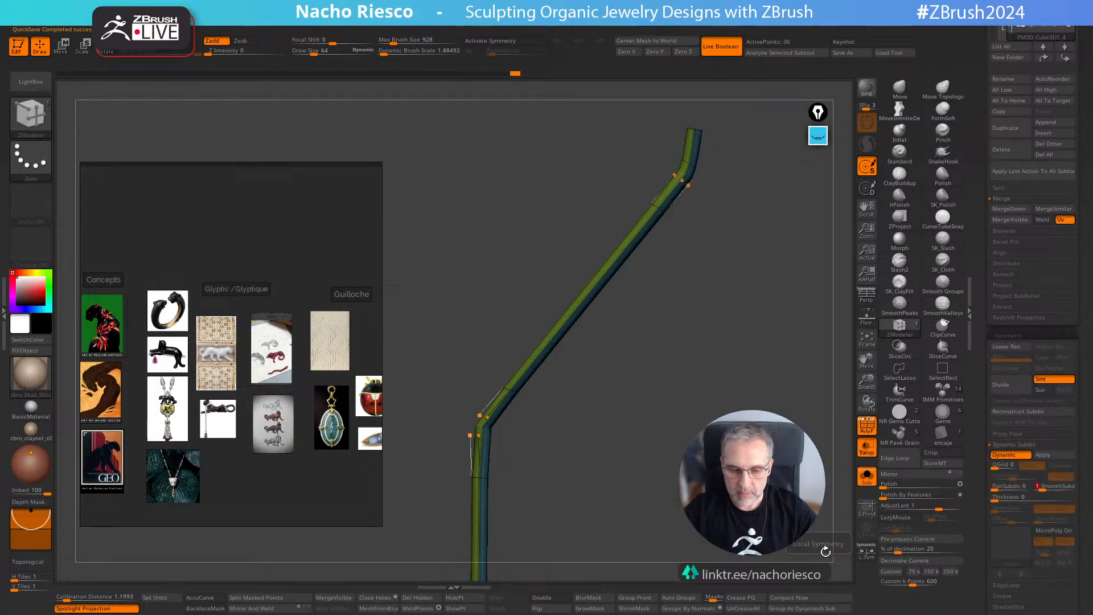
pyautogui.keyDown('ctrl'); pyautogui.moveTo(820, 502); pyautogui.dragTo(809, 450, button='right'); pyautogui.keyUp('ctrl')
pyautogui.click(866, 428)
pyautogui.hotkey('shift', 'f')
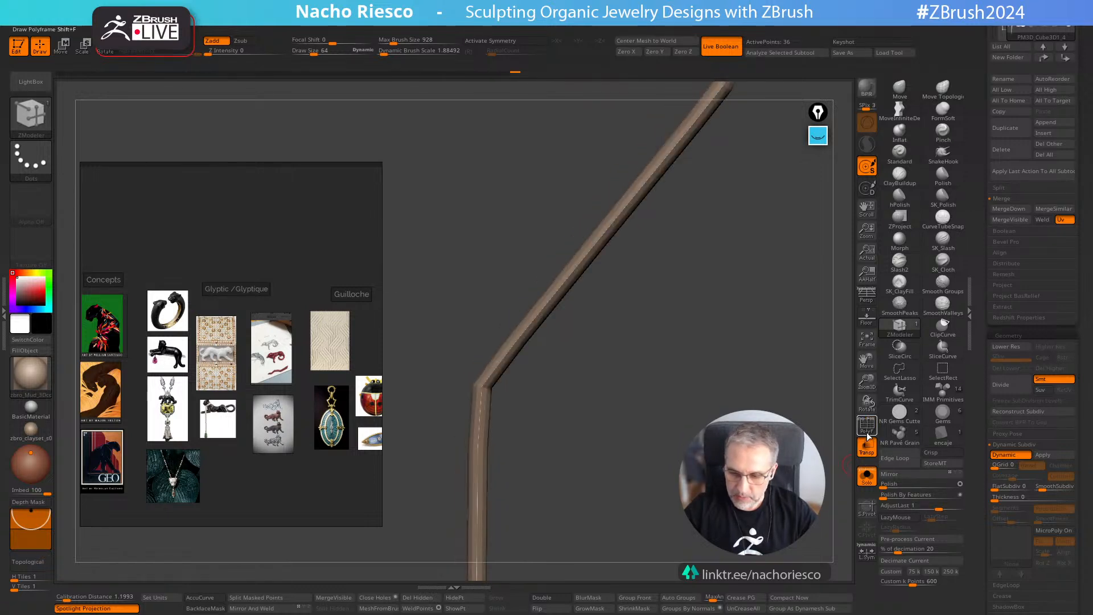
pyautogui.moveTo(763, 512)
pyautogui.mouseDown(button='right')
pyautogui.moveTo(808, 513)
pyautogui.moveTo(797, 569)
pyautogui.moveTo(820, 522)
pyautogui.moveTo(763, 522)
pyautogui.moveTo(792, 523)
pyautogui.moveTo(757, 512)
pyautogui.moveTo(679, 429)
pyautogui.mouseUp(button='right')
pyautogui.hotkey('shift', 'd')
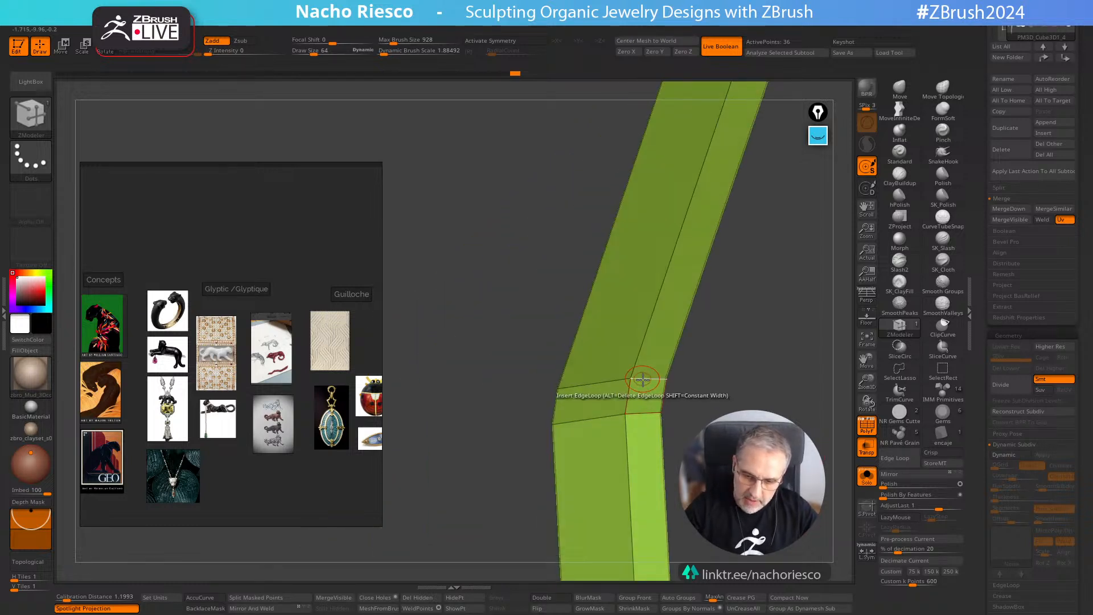
# Step: Try regrouping the bar by normals with an adjusted maximum angle tolerance, and undo the regrouping
pyautogui.moveTo(753, 360); pyautogui.dragTo(690, 477, button='right')
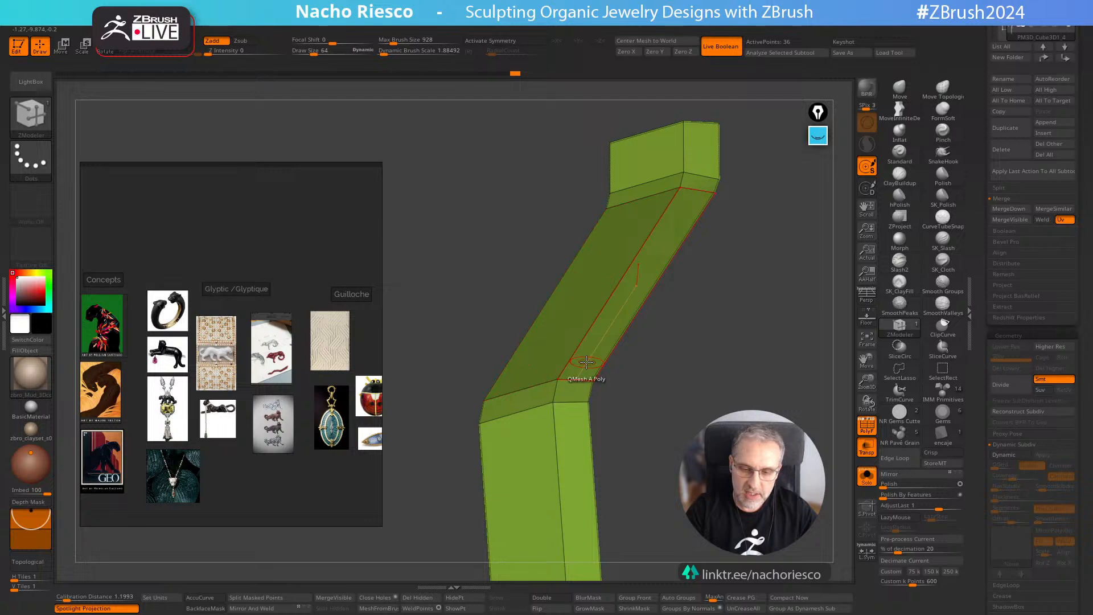
pyautogui.moveTo(671, 374)
pyautogui.mouseDown(button='right')
pyautogui.moveTo(703, 344)
pyautogui.moveTo(740, 336)
pyautogui.moveTo(681, 389)
pyautogui.mouseUp(button='right')
pyautogui.moveTo(587, 267); pyautogui.dragTo(589, 280)
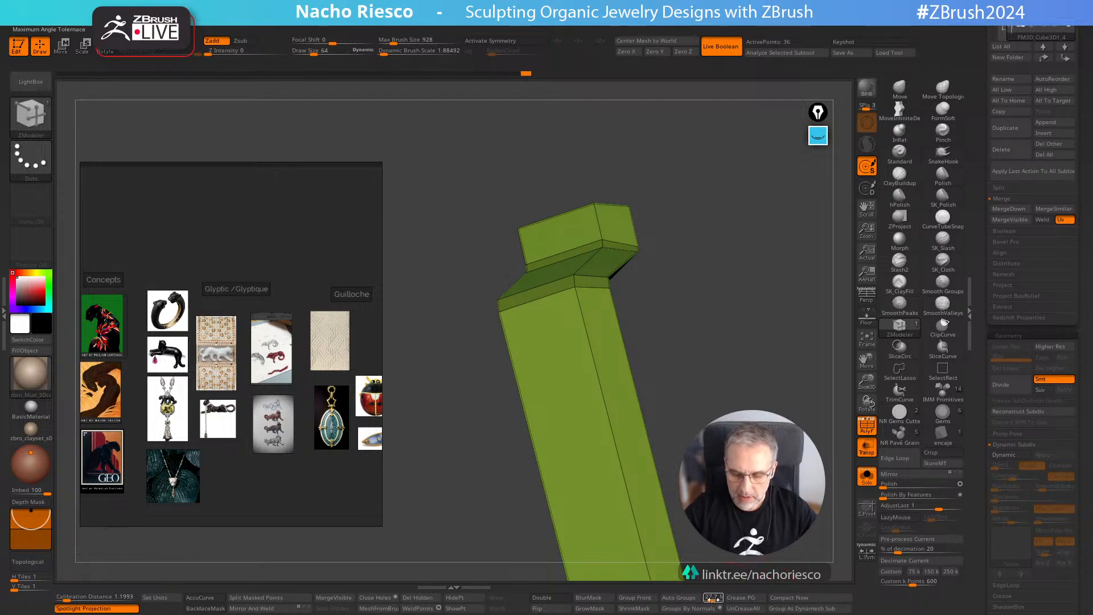
pyautogui.moveTo(711, 597); pyautogui.dragTo(709, 601)
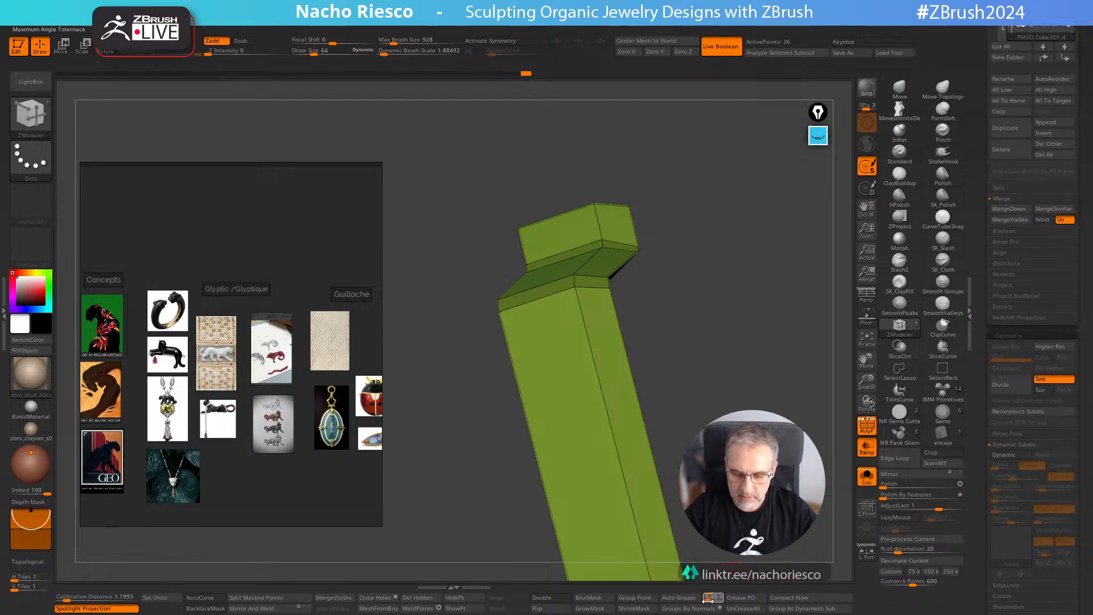
pyautogui.click(709, 609)
pyautogui.moveTo(734, 563); pyautogui.dragTo(815, 426)
pyautogui.hotkey('ctrl', 'z')
pyautogui.moveTo(705, 575); pyautogui.dragTo(725, 581)
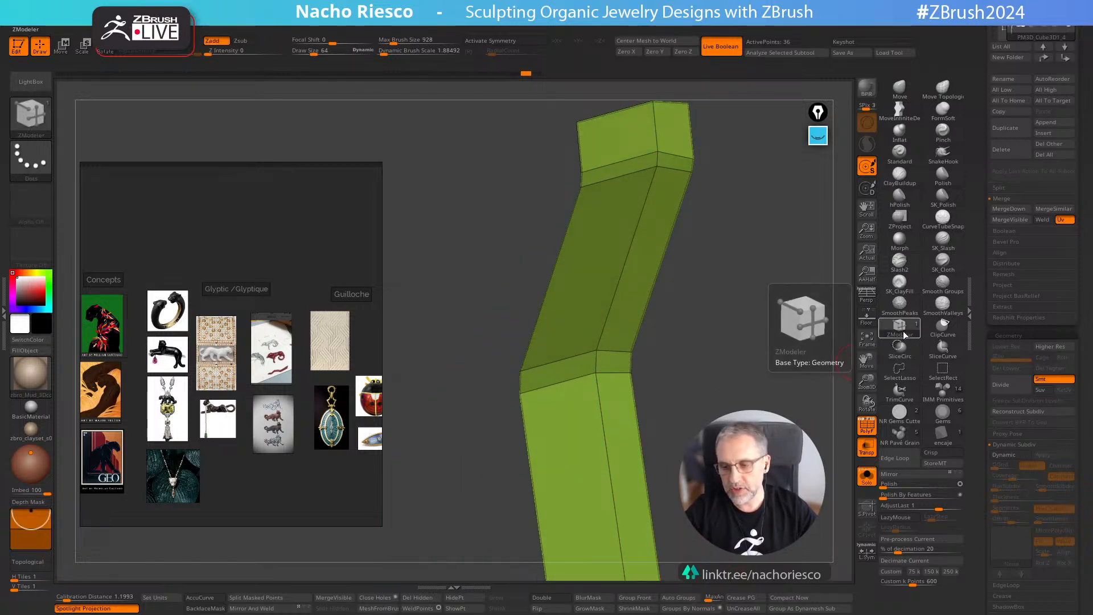
# Step: Set ZModeler's edge action to Crease with the EdgeLoop Complete target and crease the bar's lengthwise edges
pyautogui.press('space')
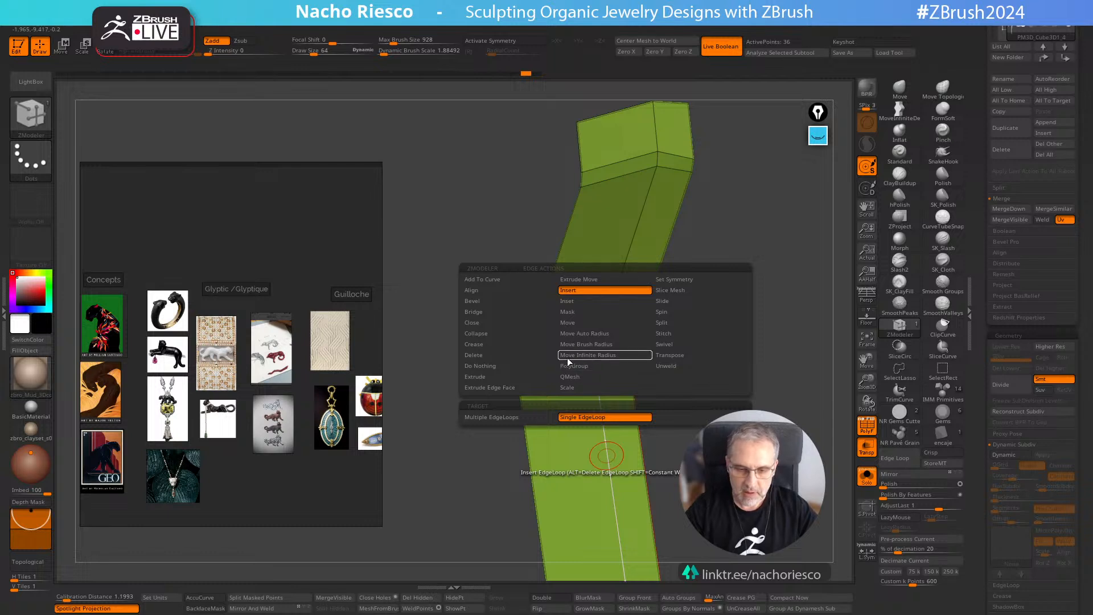
pyautogui.click(474, 343)
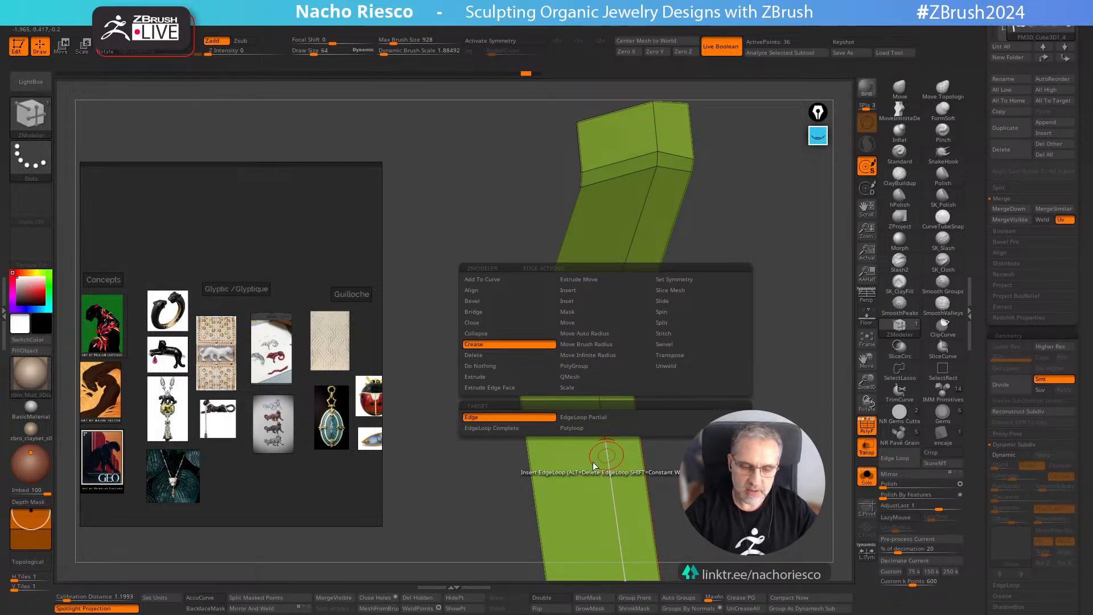
pyautogui.click(512, 428)
pyautogui.moveTo(702, 391); pyautogui.dragTo(717, 349)
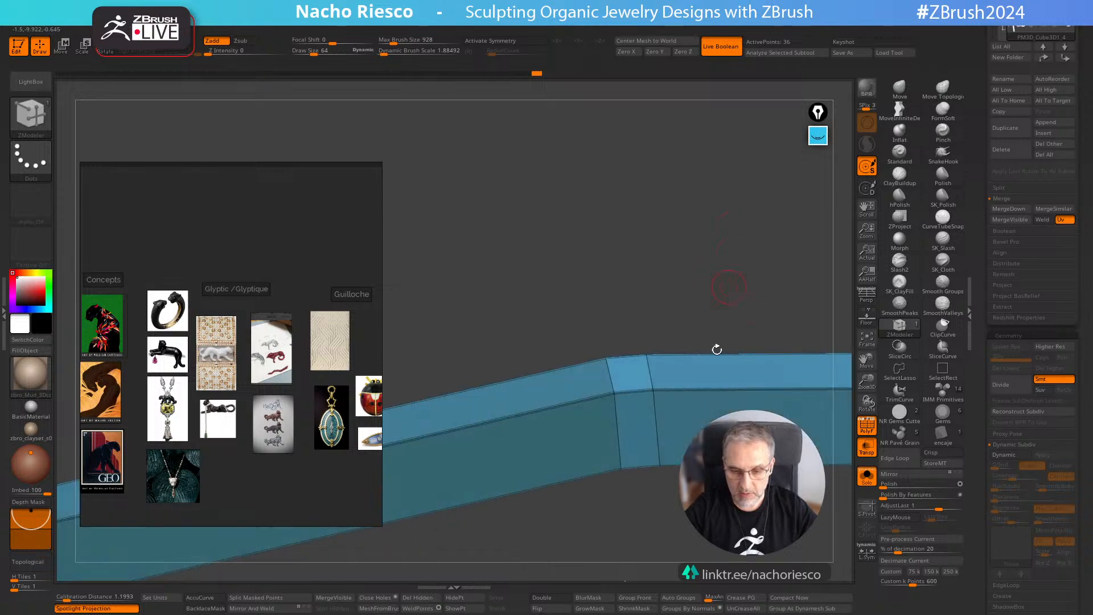
pyautogui.moveTo(691, 531); pyautogui.dragTo(604, 362)
# Step: Compare the creased bar's lower bend with Dynamic Subdiv on and off, with the polygon frame shown and hidden
pyautogui.click(1009, 456)
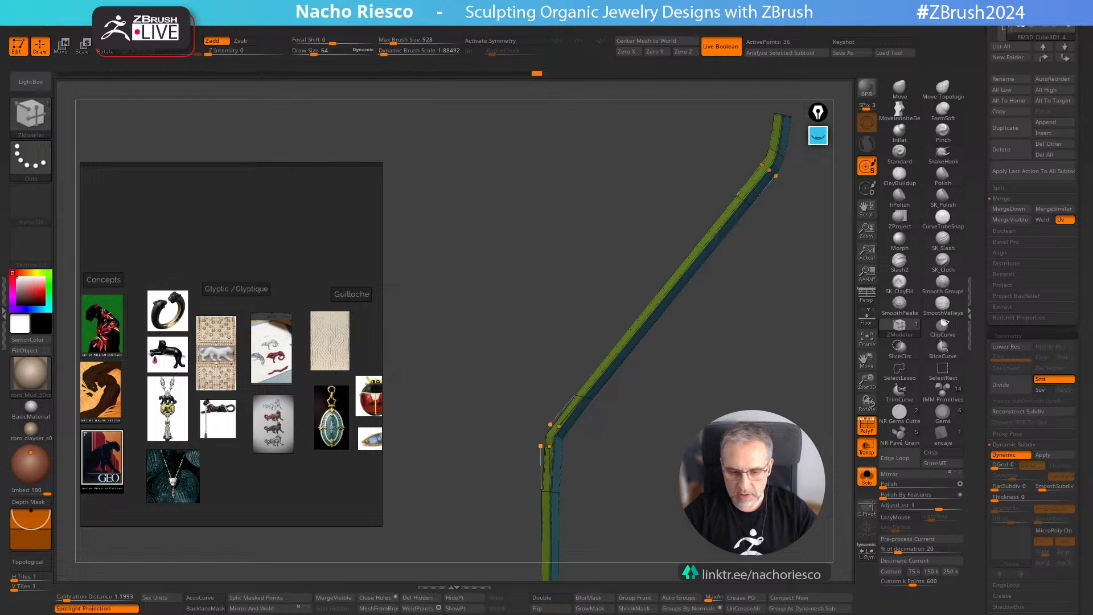
pyautogui.keyDown('alt'); pyautogui.moveTo(768, 512); pyautogui.dragTo(757, 564); pyautogui.keyUp('alt')
pyautogui.hotkey('shift', 'd')
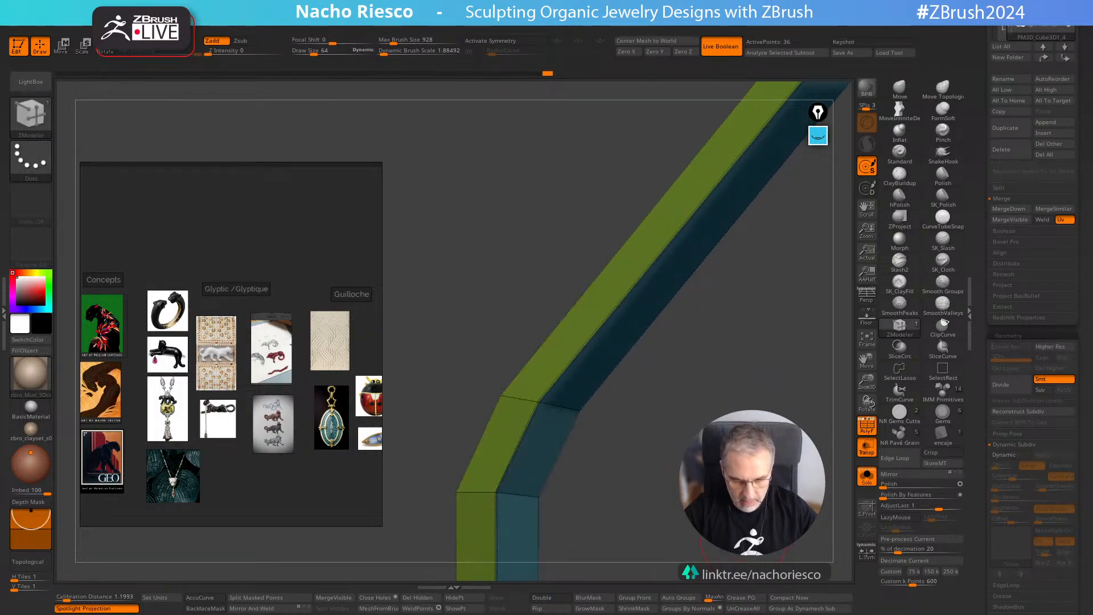
pyautogui.hotkey('shift', 'd')
pyautogui.hotkey('shift', 'd')
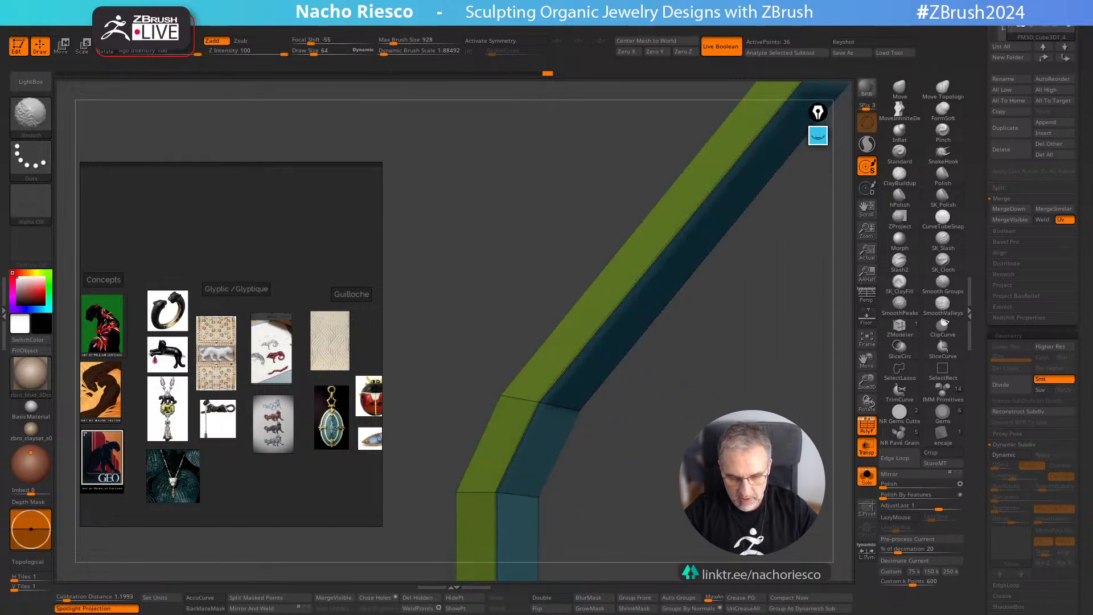
pyautogui.click(867, 428)
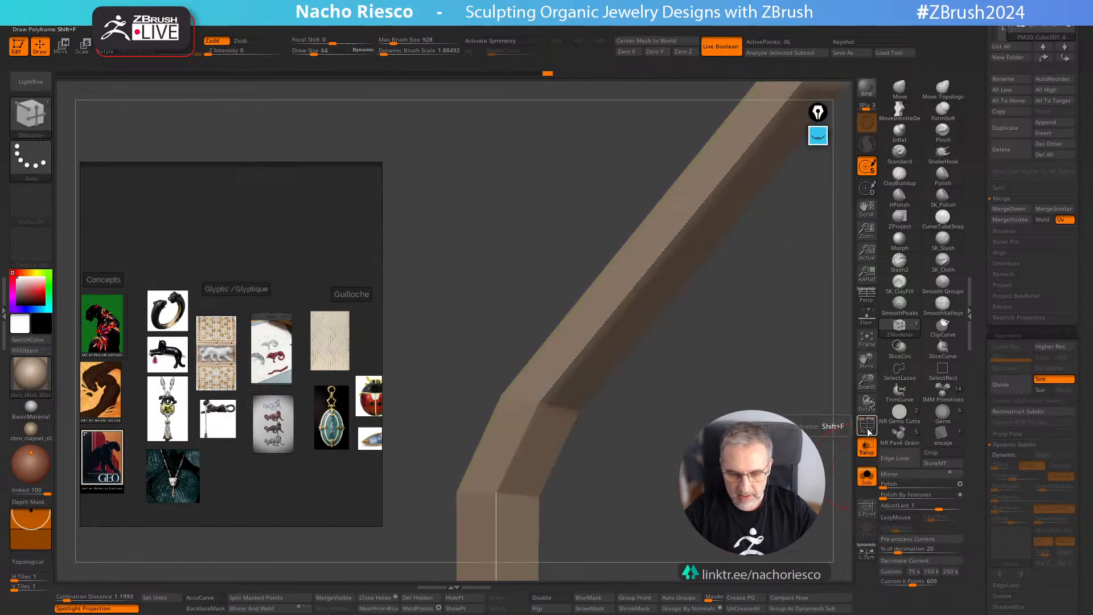
pyautogui.click(1013, 458)
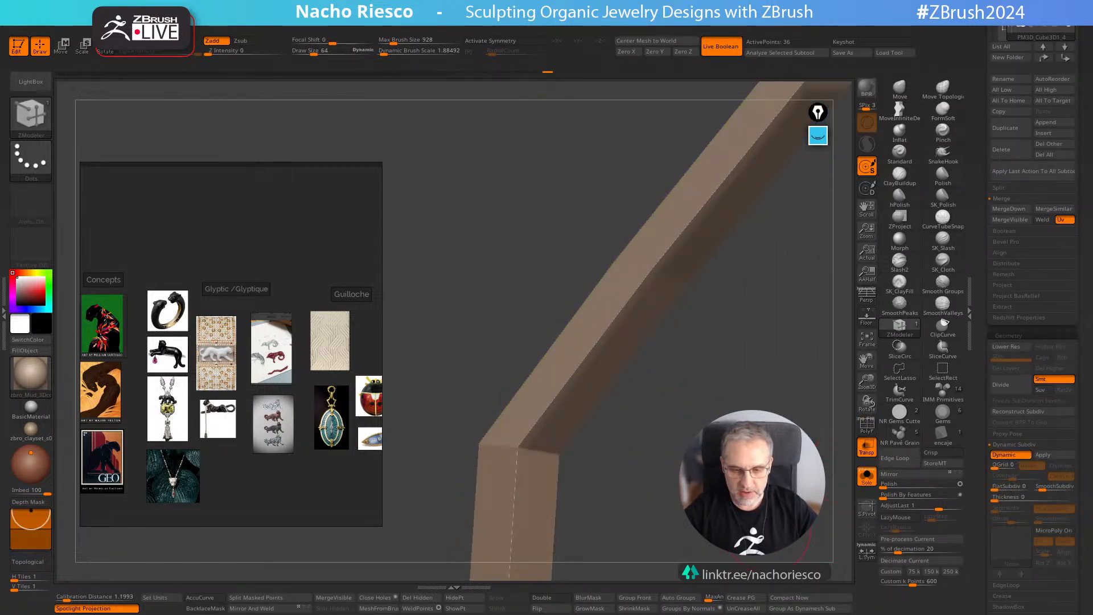
pyautogui.moveTo(753, 494)
pyautogui.keyDown('ctrl'); pyautogui.mouseDown(button='right')
pyautogui.moveTo(766, 355)
pyautogui.moveTo(741, 400)
pyautogui.moveTo(760, 399)
pyautogui.moveTo(746, 406)
pyautogui.moveTo(750, 484)
pyautogui.mouseUp(button='right'); pyautogui.keyUp('ctrl')
pyautogui.click(866, 428)
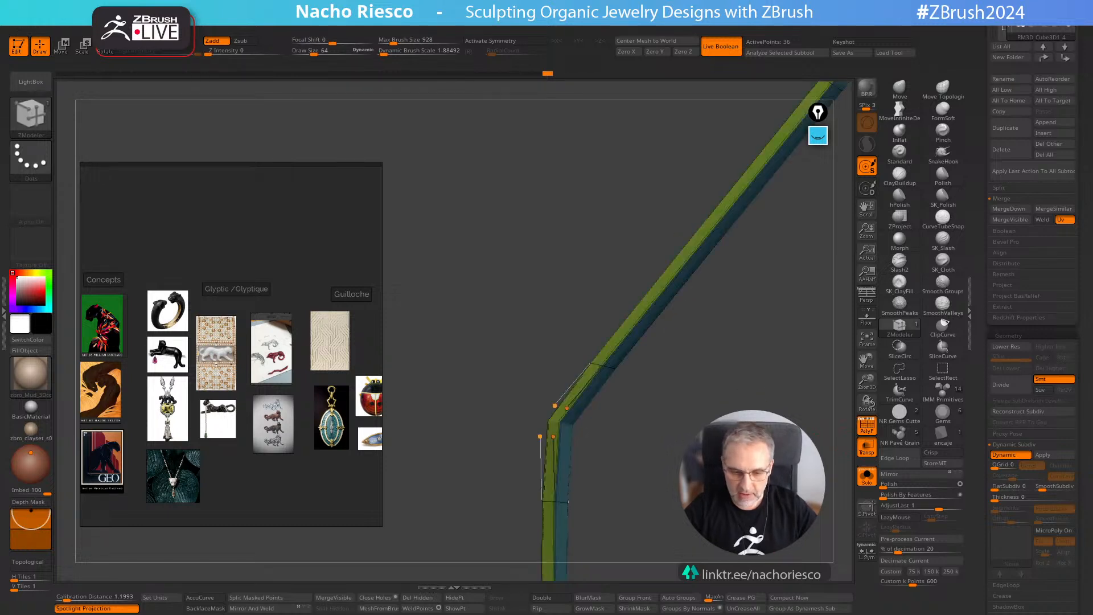
pyautogui.keyDown('ctrl'); pyautogui.moveTo(580, 348); pyautogui.dragTo(640, 366, button='right'); pyautogui.keyUp('ctrl')
pyautogui.hotkey('shift', 'd')
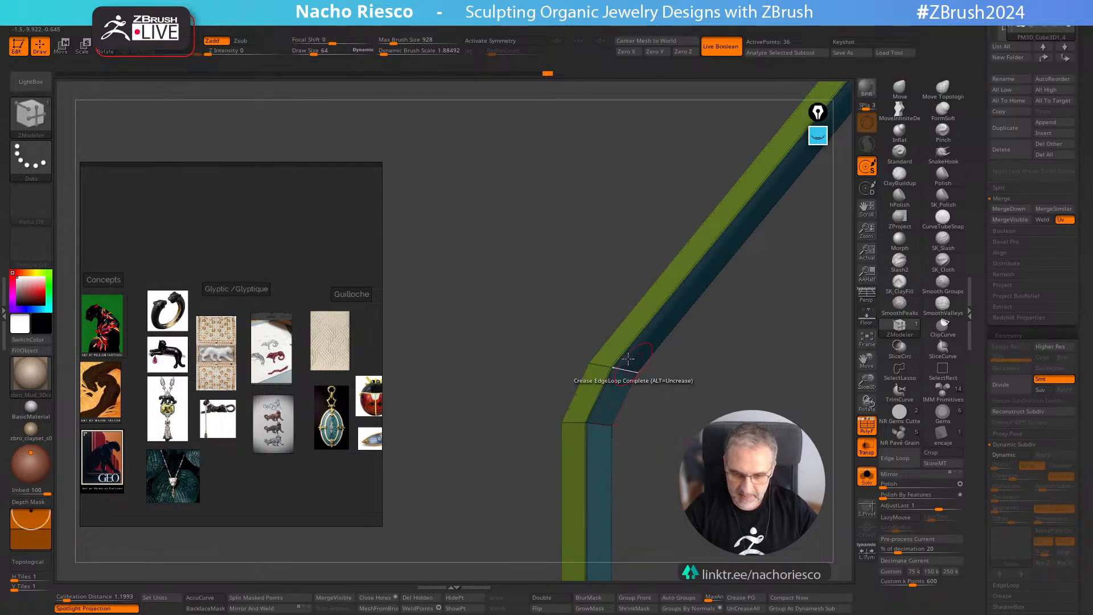
# Step: Switch ZModeler's edge action to Insert, add an edge loop across the lower bend's short segment, and preview it with Dynamic Subdiv
pyautogui.rightClick(599, 394)
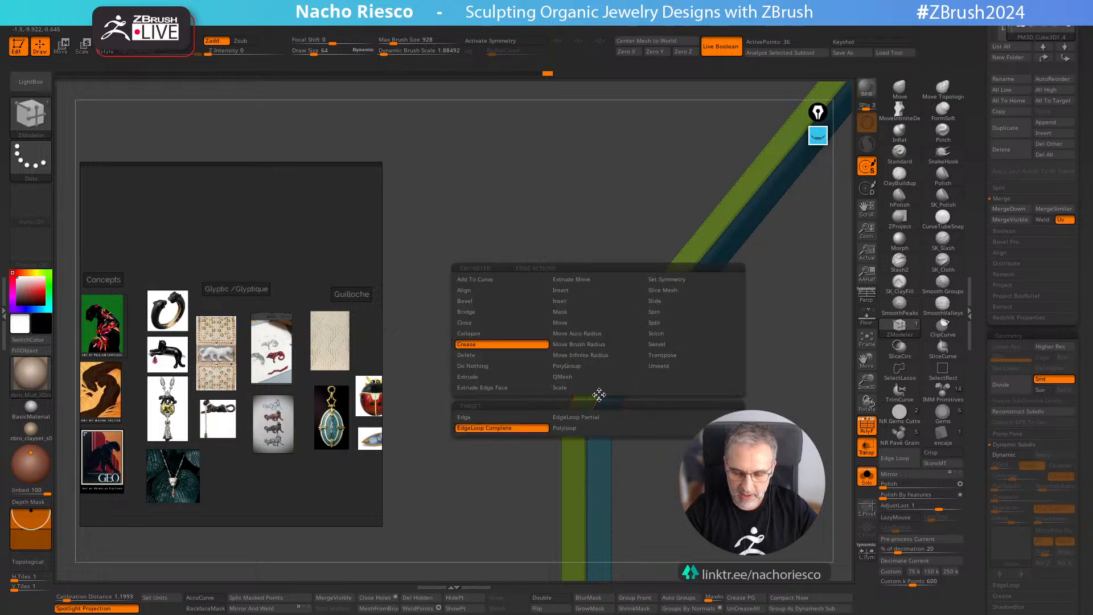
pyautogui.click(564, 290)
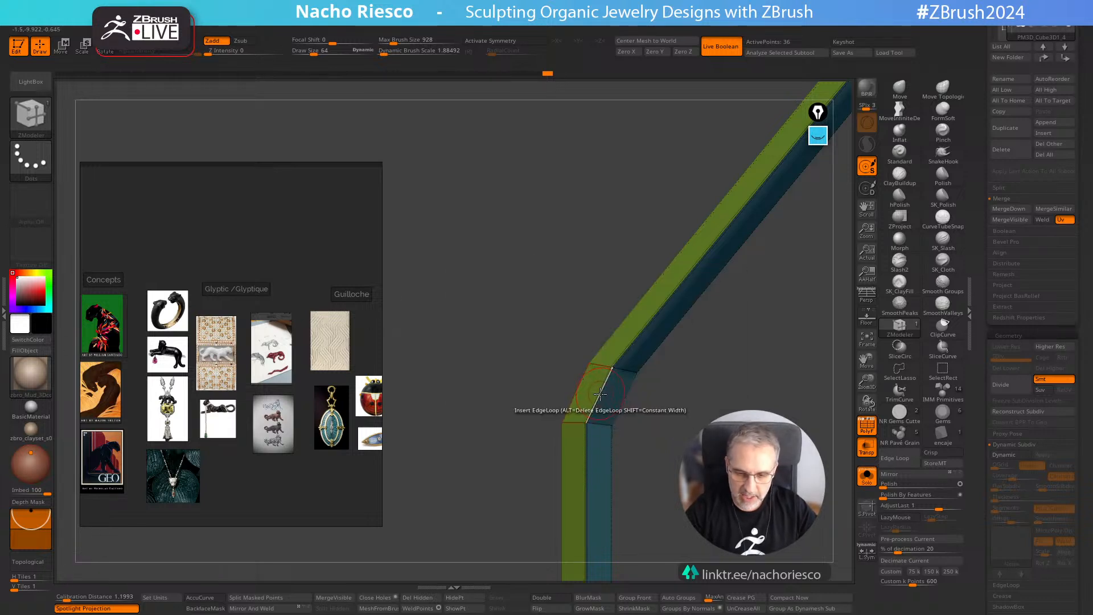
pyautogui.click(599, 397)
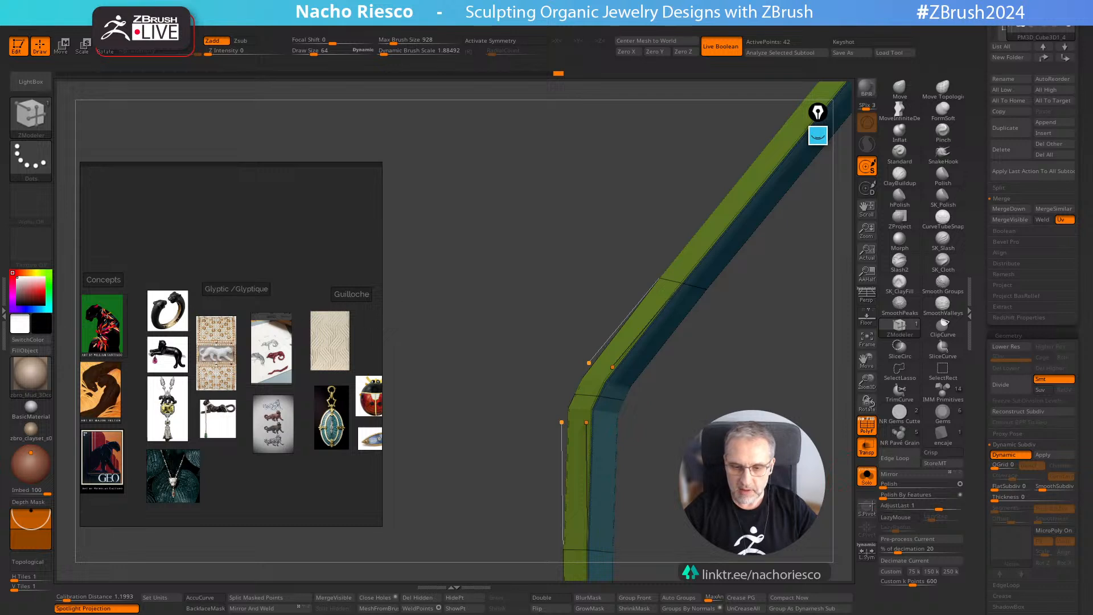
pyautogui.click(1011, 455)
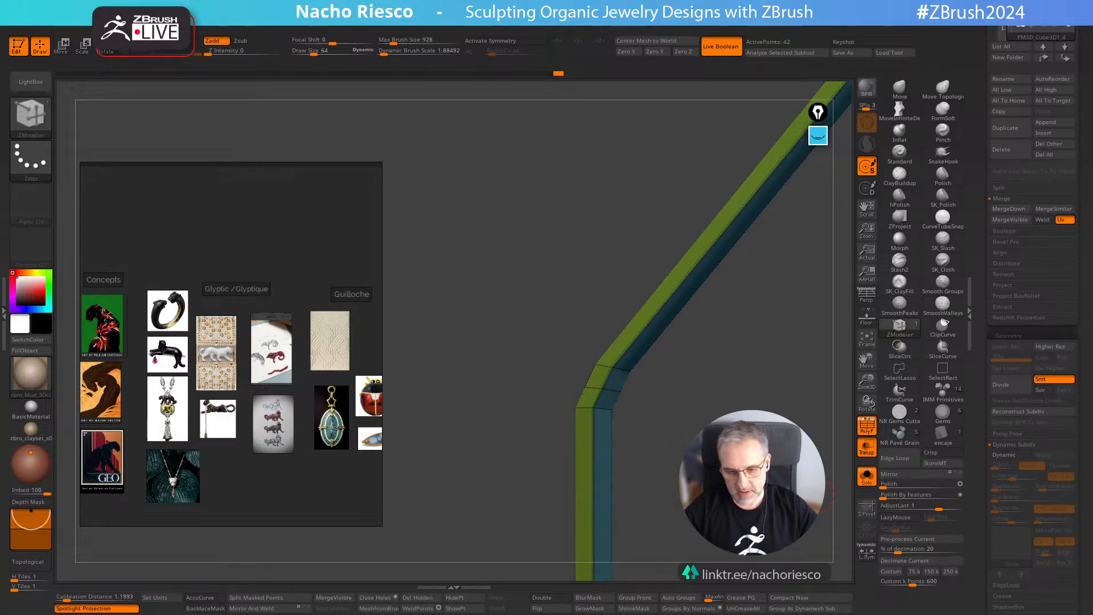
# Step: With Dynamic Subdiv off, mask everything except the new loop at the bar's lower bend and shift that loop slightly outward
pyautogui.hotkey('shift', 'd')
pyautogui.keyDown('ctrl'); pyautogui.moveTo(682, 387); pyautogui.dragTo(573, 394); pyautogui.keyUp('ctrl')
pyautogui.keyDown('ctrl'); pyautogui.click(703, 420); pyautogui.keyUp('ctrl')
pyautogui.press('w')
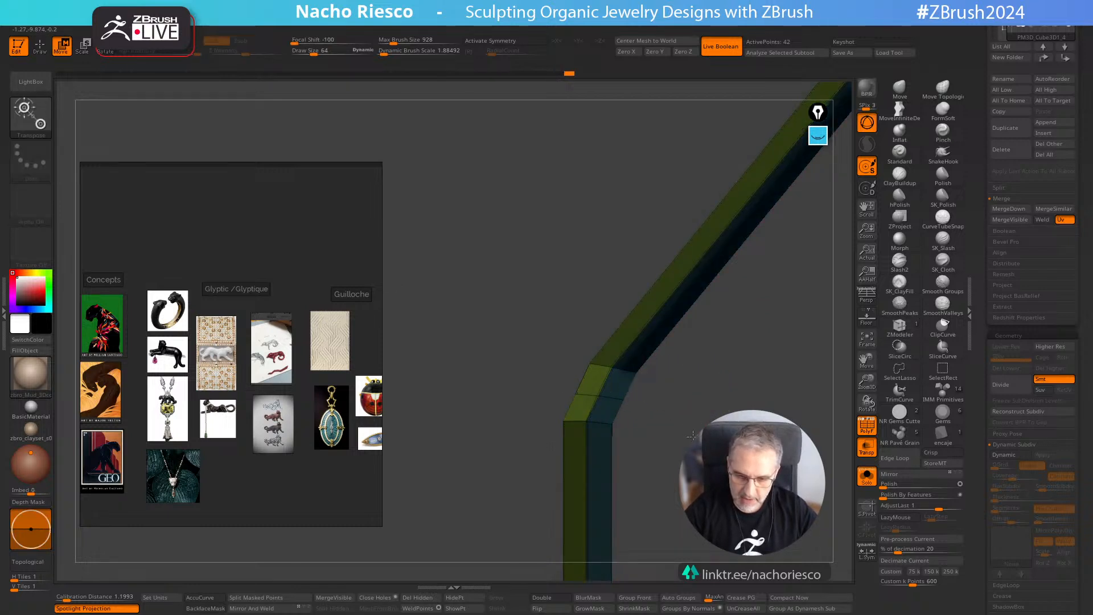
pyautogui.press('y')
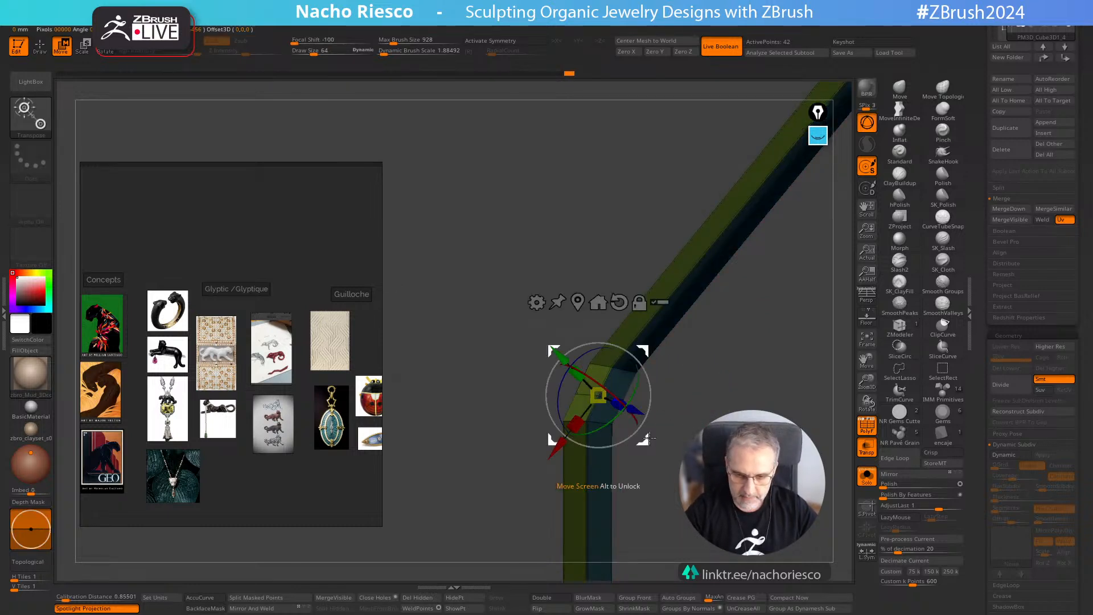
pyautogui.moveTo(644, 439); pyautogui.dragTo(881, 480)
pyautogui.press('q')
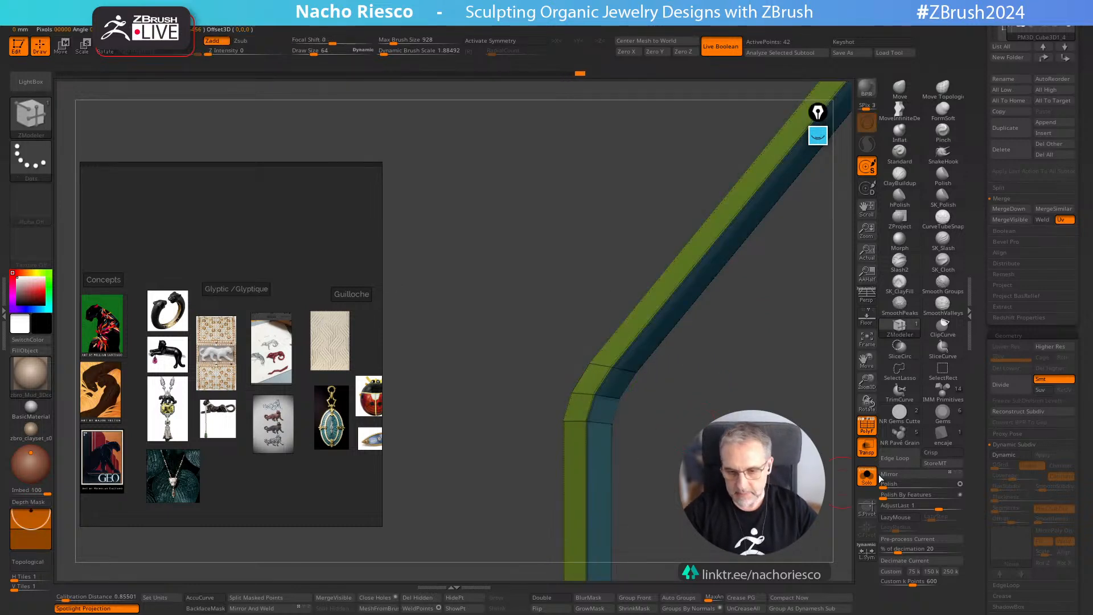
# Step: Turn Dynamic Subdiv back on and hide the polygon frame to check the smoothed bends along the whole bar
pyautogui.click(1012, 459)
pyautogui.keyDown('ctrl'); pyautogui.moveTo(782, 370); pyautogui.dragTo(777, 279, button='right'); pyautogui.keyUp('ctrl')
pyautogui.click(866, 424)
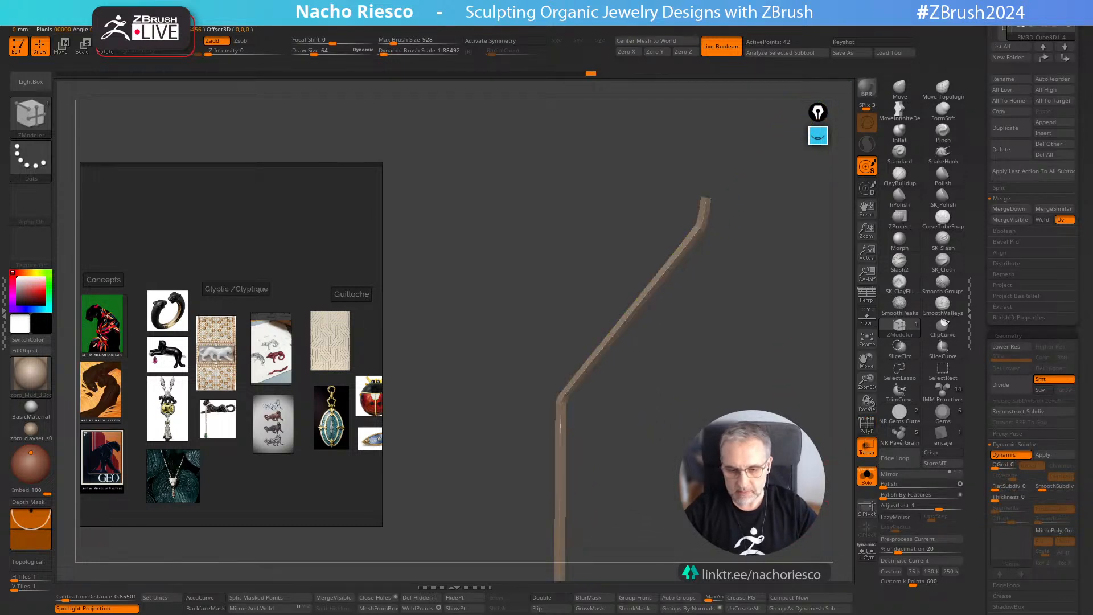
pyautogui.keyDown('alt'); pyautogui.moveTo(772, 506); pyautogui.dragTo(789, 380, button='right'); pyautogui.keyUp('alt')
pyautogui.moveTo(699, 429)
pyautogui.keyDown('alt'); pyautogui.mouseDown(button='right')
pyautogui.moveTo(683, 506)
pyautogui.moveTo(652, 506)
pyautogui.moveTo(678, 506)
pyautogui.mouseUp(button='right'); pyautogui.keyUp('alt')
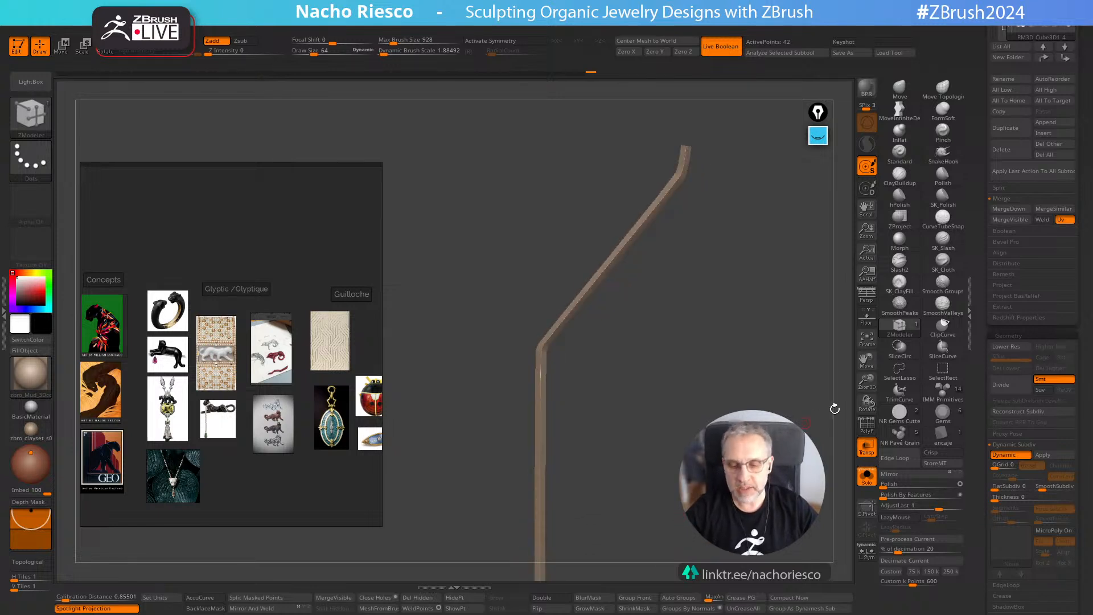
# Step: Leave Solo mode, select the guilloche pattern subtool, and turn off transparency and the polygon frame to show the bar in place
pyautogui.click(867, 431)
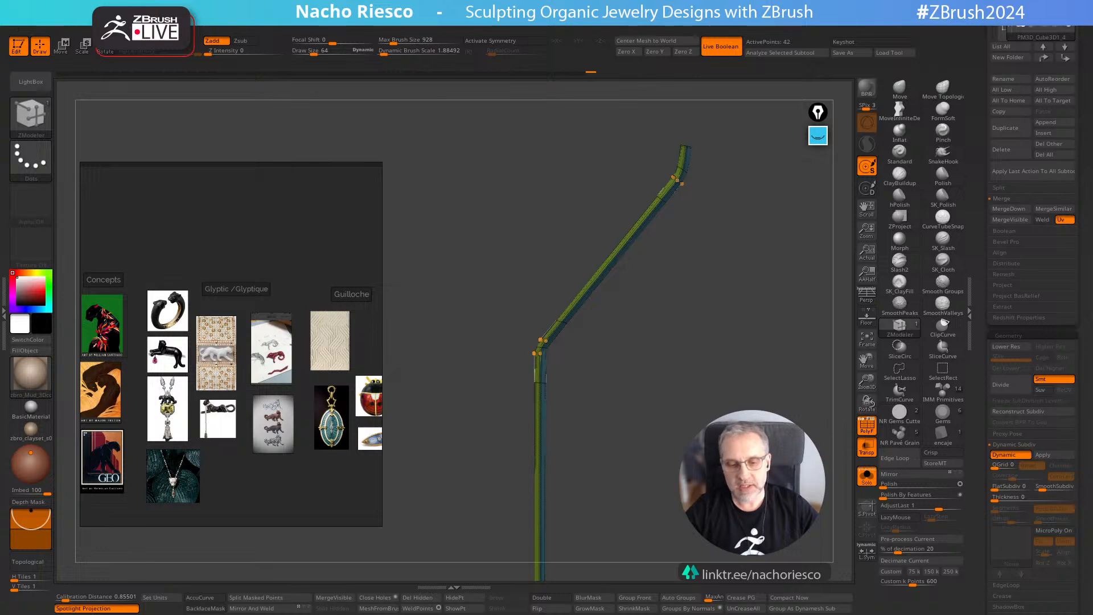
pyautogui.click(868, 478)
pyautogui.keyDown('alt'); pyautogui.click(633, 380); pyautogui.keyUp('alt')
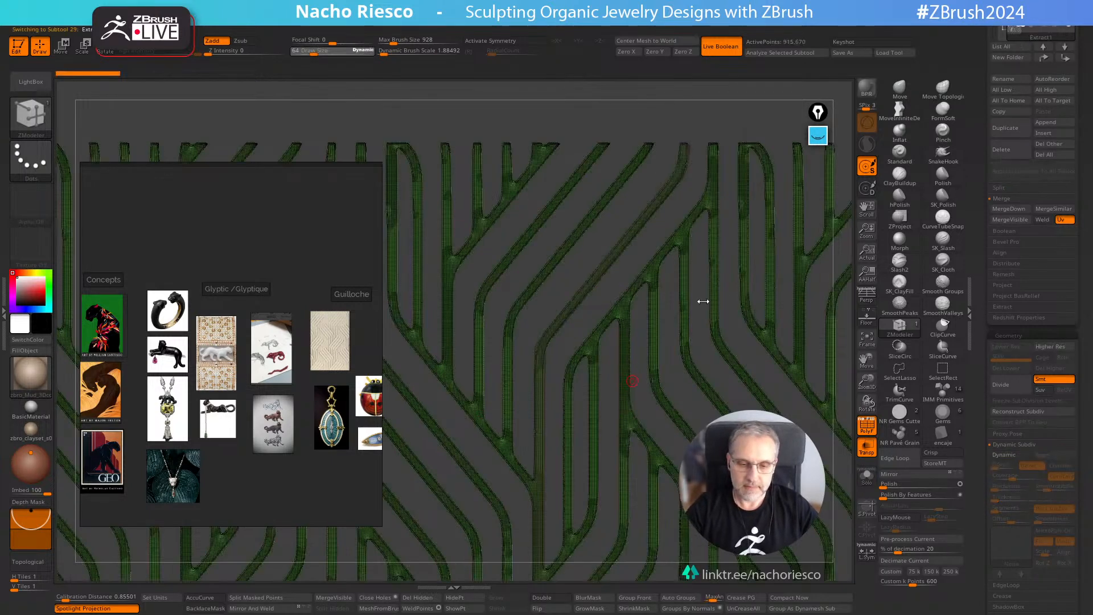
pyautogui.click(874, 448)
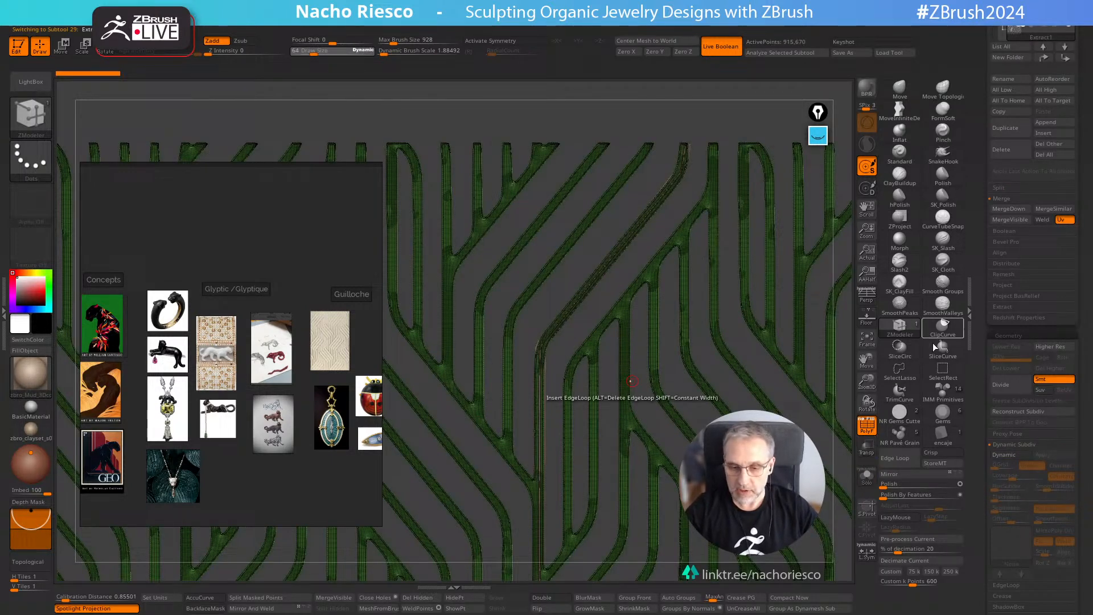
pyautogui.click(870, 431)
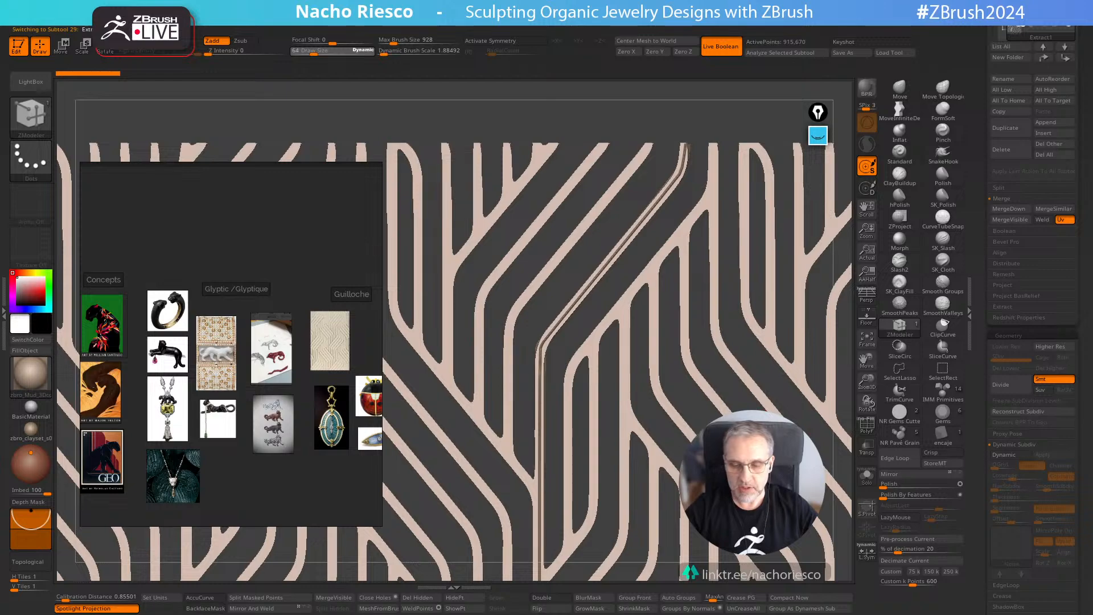
pyautogui.moveTo(790, 419)
pyautogui.mouseDown()
pyautogui.moveTo(814, 419)
pyautogui.moveTo(790, 418)
pyautogui.mouseUp()
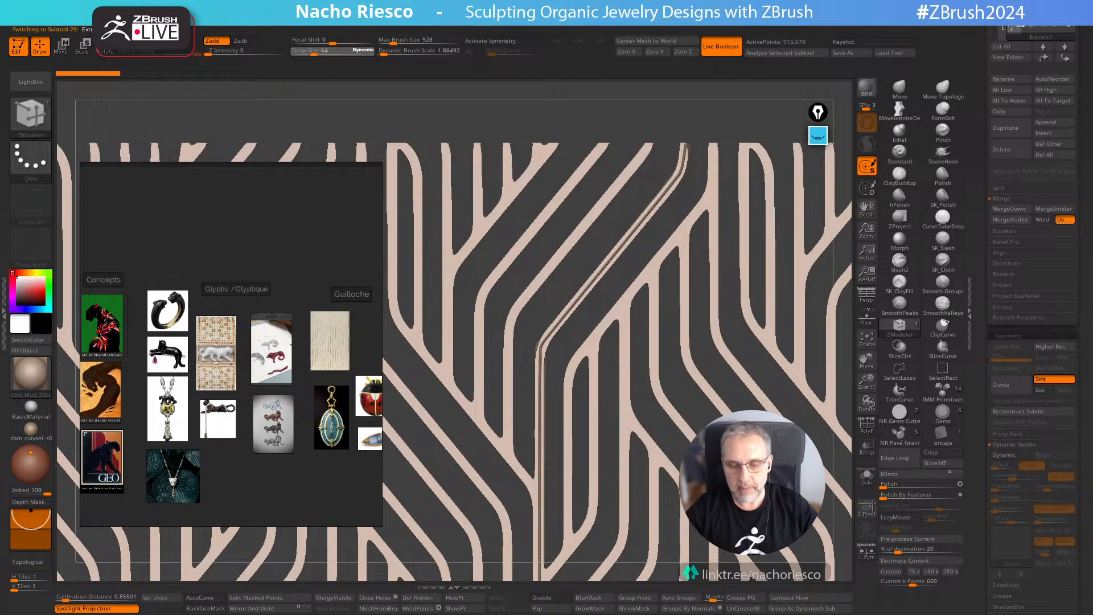
pyautogui.keyDown('ctrl'); pyautogui.moveTo(791, 418); pyautogui.dragTo(791, 378, button='right'); pyautogui.keyUp('ctrl')
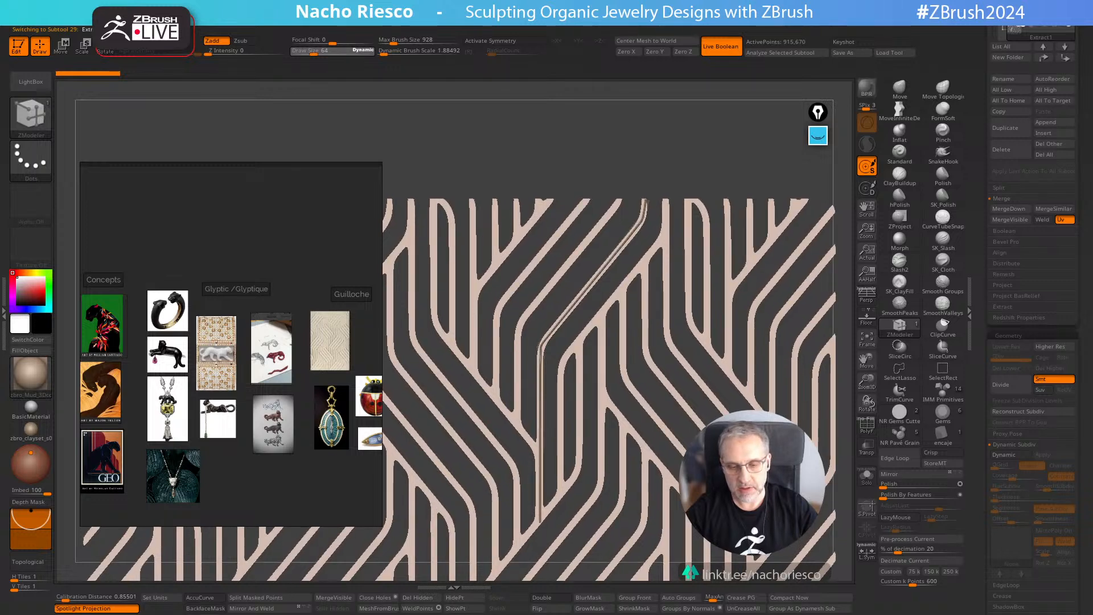
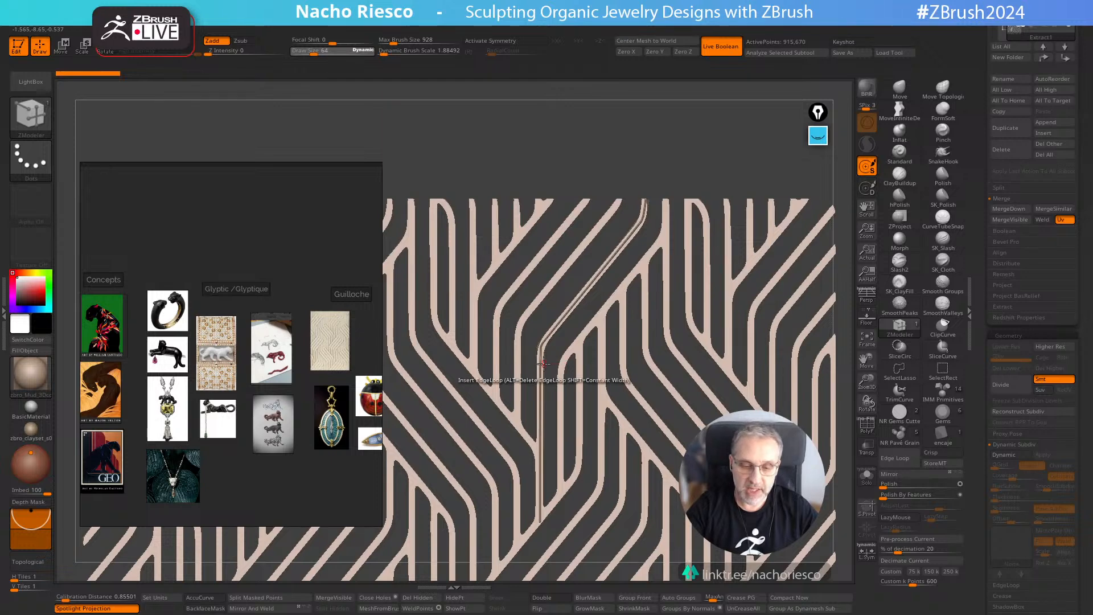
# Step: Select the bar subtool again with the Move gizmo active, centred on its lower bend within the guilloche pattern
pyautogui.press('w')
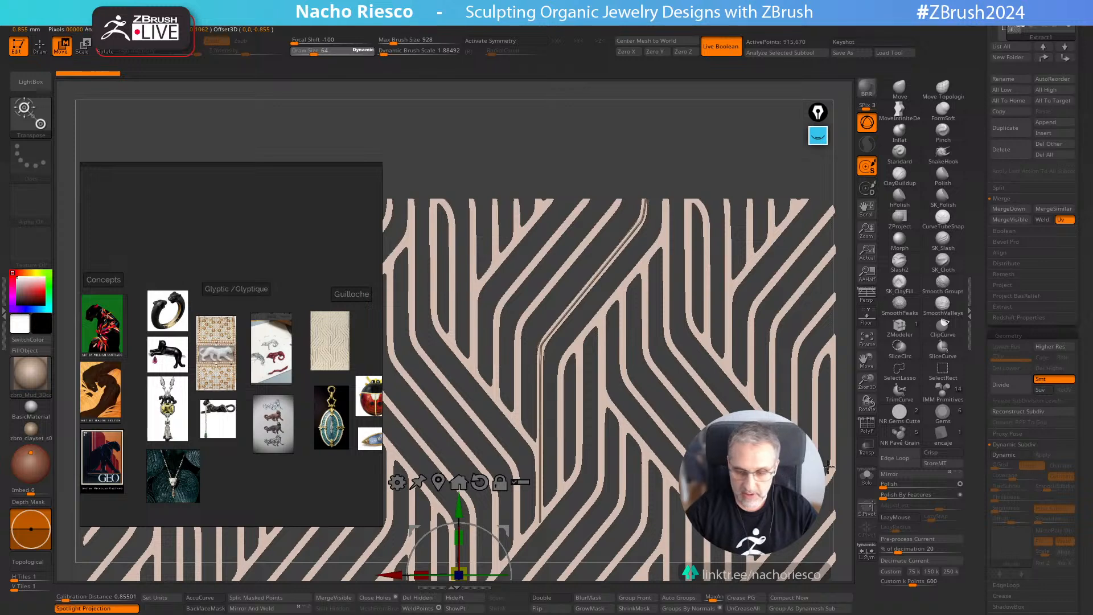
pyautogui.click(540, 390)
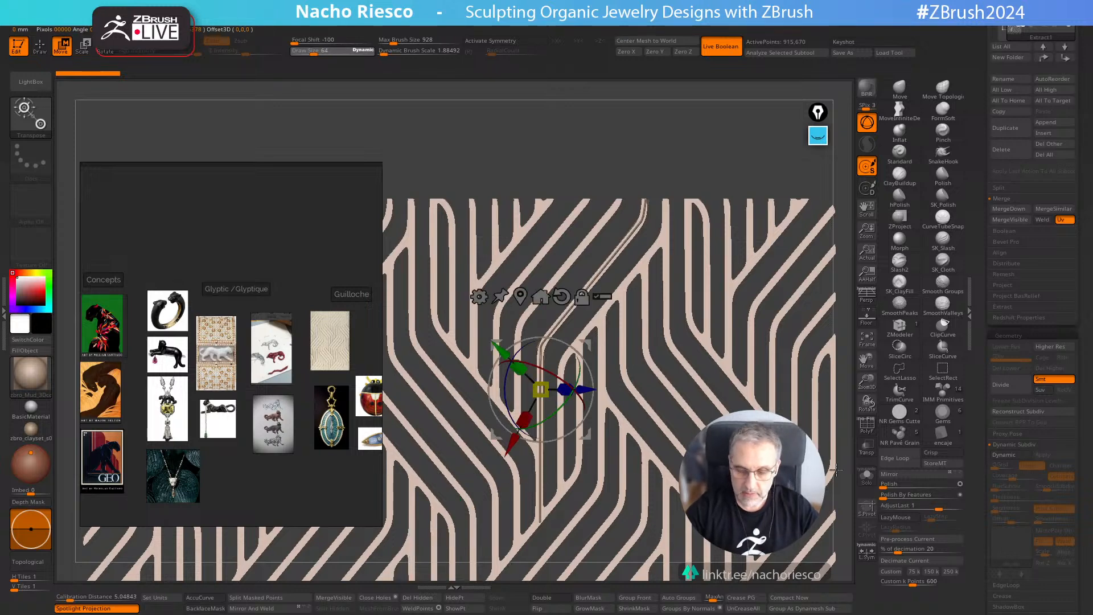
pyautogui.click(859, 482)
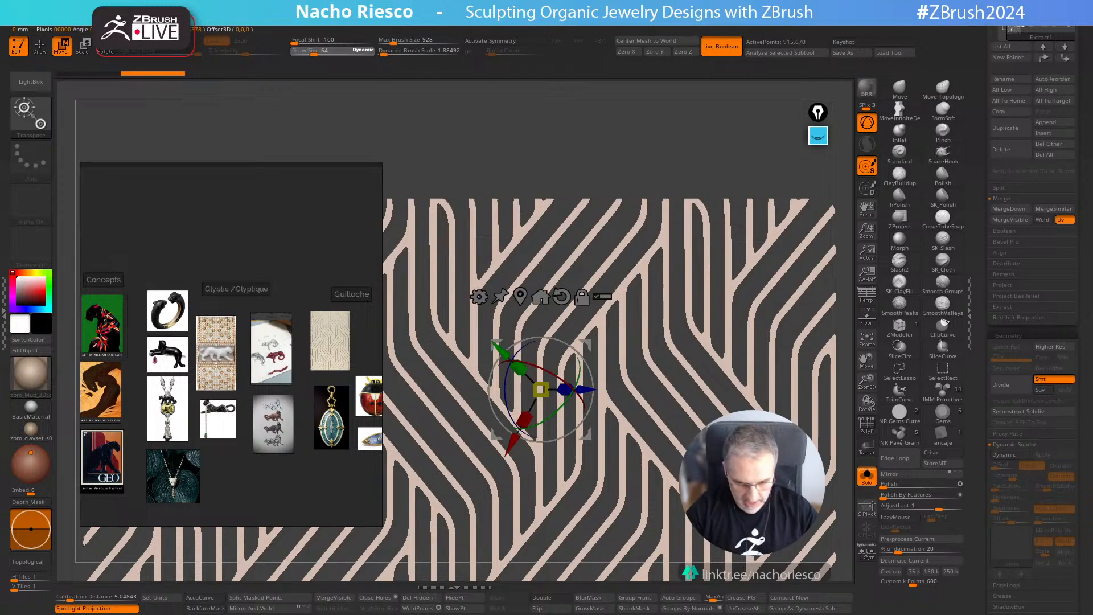
pyautogui.click(866, 478)
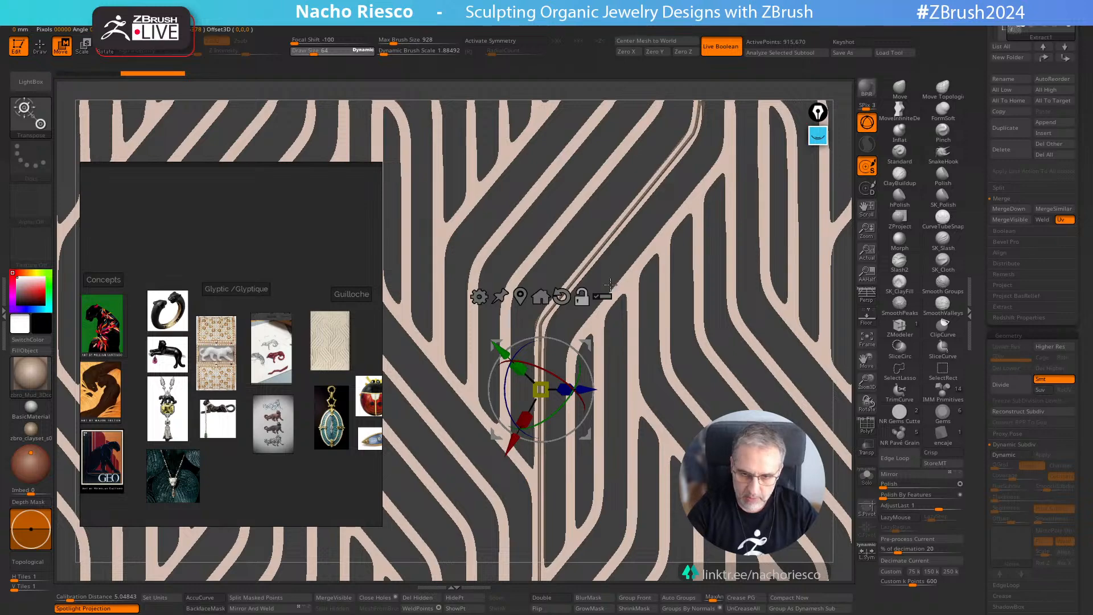
pyautogui.keyDown('alt'); pyautogui.moveTo(610, 285); pyautogui.dragTo(572, 315, button='right'); pyautogui.keyUp('alt')
pyautogui.keyDown('alt'); pyautogui.click(541, 273); pyautogui.keyUp('alt')
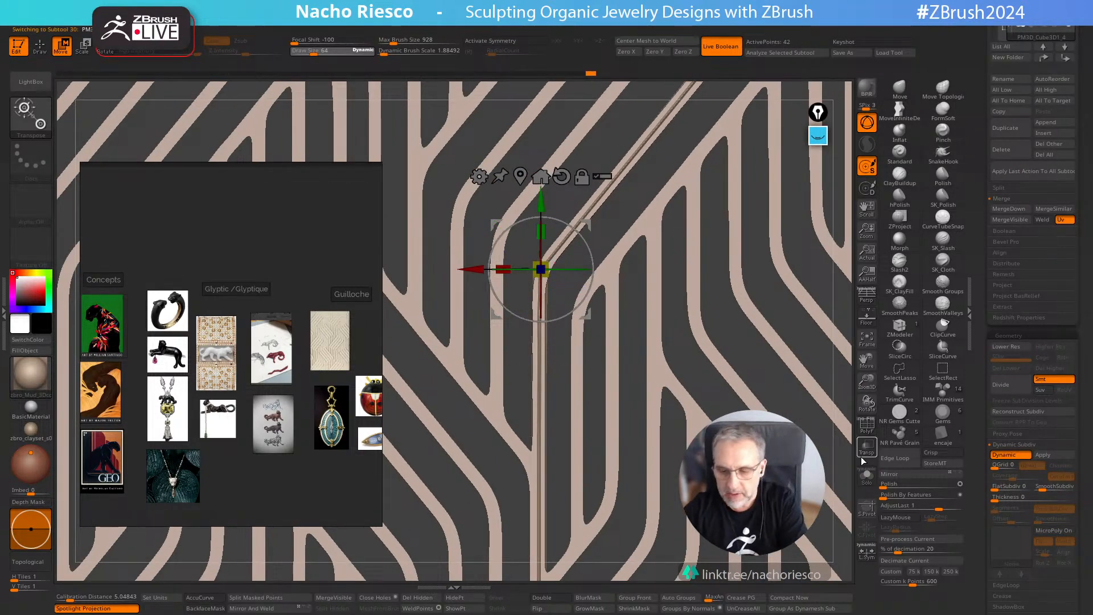
pyautogui.keyDown('alt'); pyautogui.moveTo(602, 349); pyautogui.dragTo(597, 319, button='right'); pyautogui.keyUp('alt')
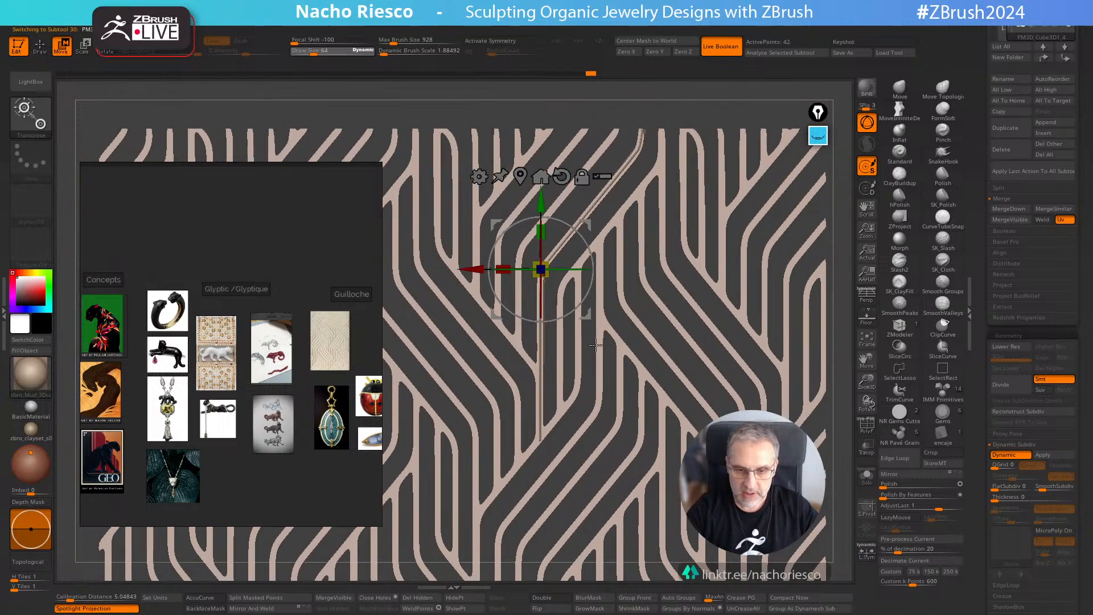
# Step: Duplicate the bar four times onto the neighbouring parallel lines of the guilloche pattern and check the set in Solo mode
pyautogui.moveTo(600, 305)
pyautogui.keyDown('ctrl'); pyautogui.mouseDown()
pyautogui.moveTo(607, 284)
pyautogui.moveTo(609, 332)
pyautogui.moveTo(524, 265)
pyautogui.mouseUp(); pyautogui.keyUp('ctrl')
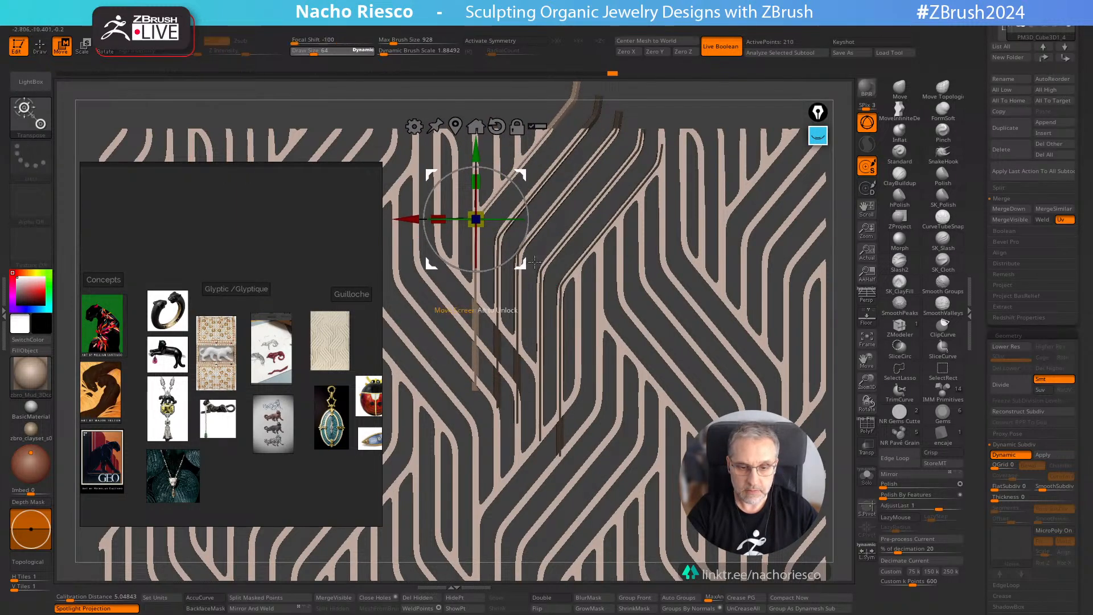
pyautogui.press('q')
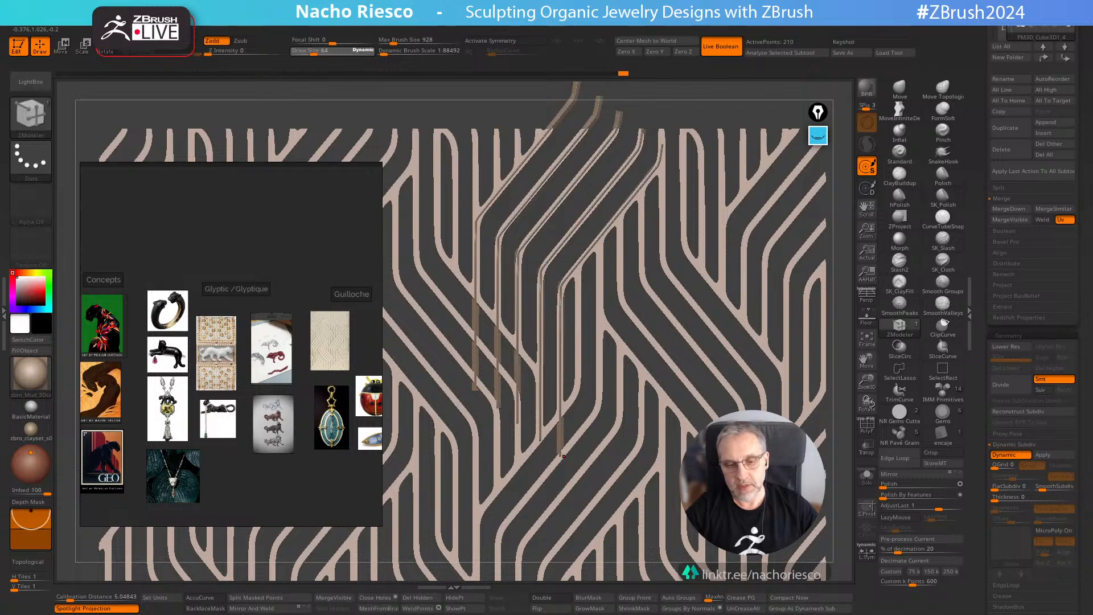
pyautogui.click(866, 475)
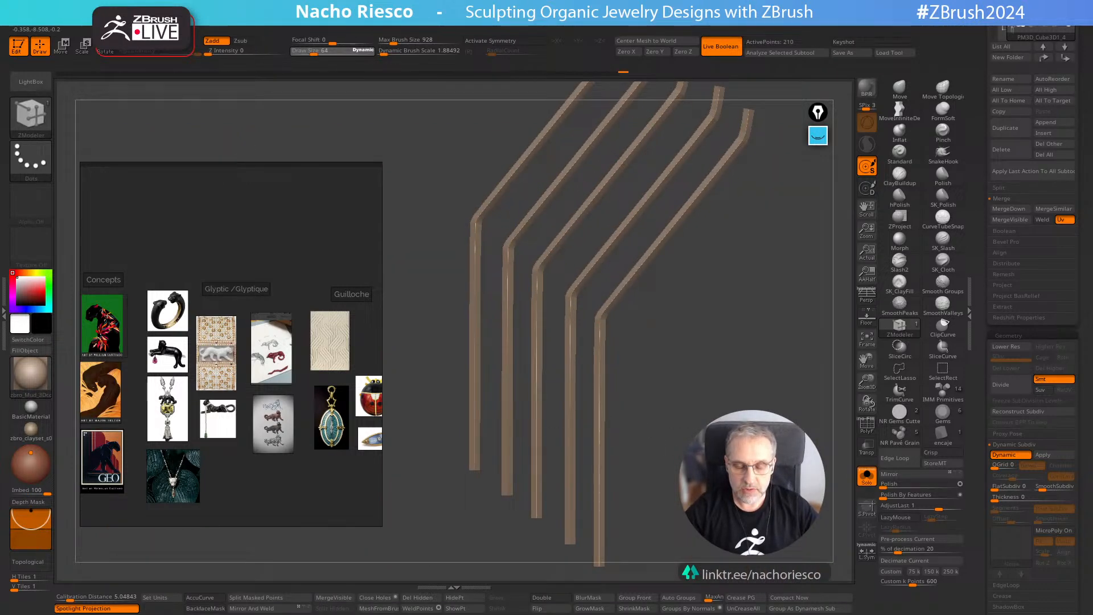
pyautogui.click(868, 484)
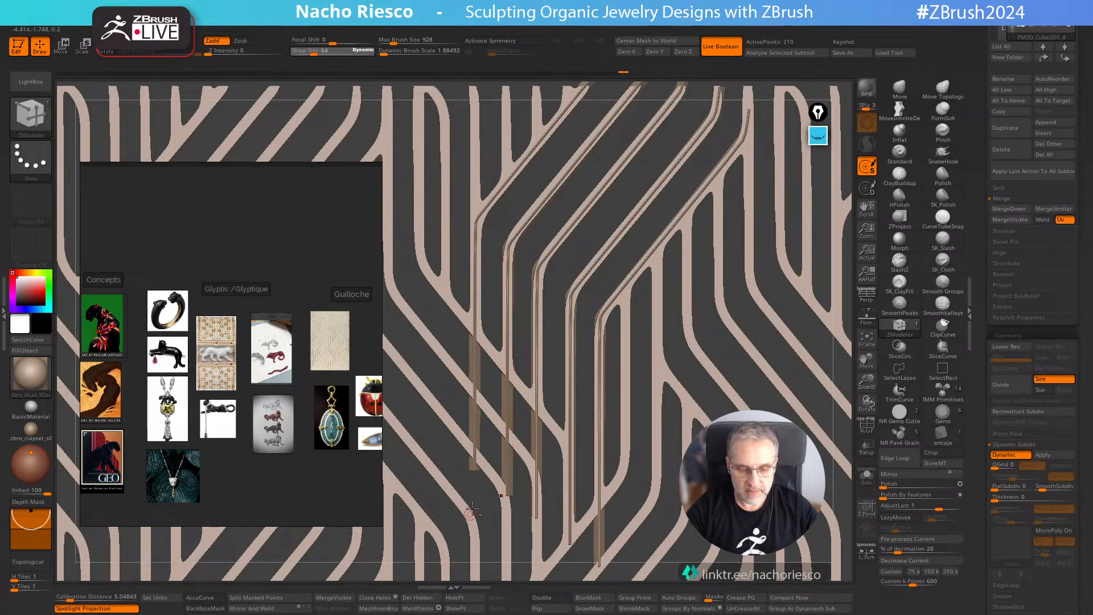
# Step: Mask the bars except the leftmost bar's lower end and place the gizmo near that end
pyautogui.press('ctrl')
pyautogui.moveTo(488, 450)
pyautogui.keyDown('ctrl'); pyautogui.mouseDown()
pyautogui.moveTo(476, 506)
pyautogui.moveTo(482, 347)
pyautogui.moveTo(471, 504)
pyautogui.mouseUp(); pyautogui.keyUp('ctrl')
pyautogui.press('w')
pyautogui.press('q')
pyautogui.press('w')
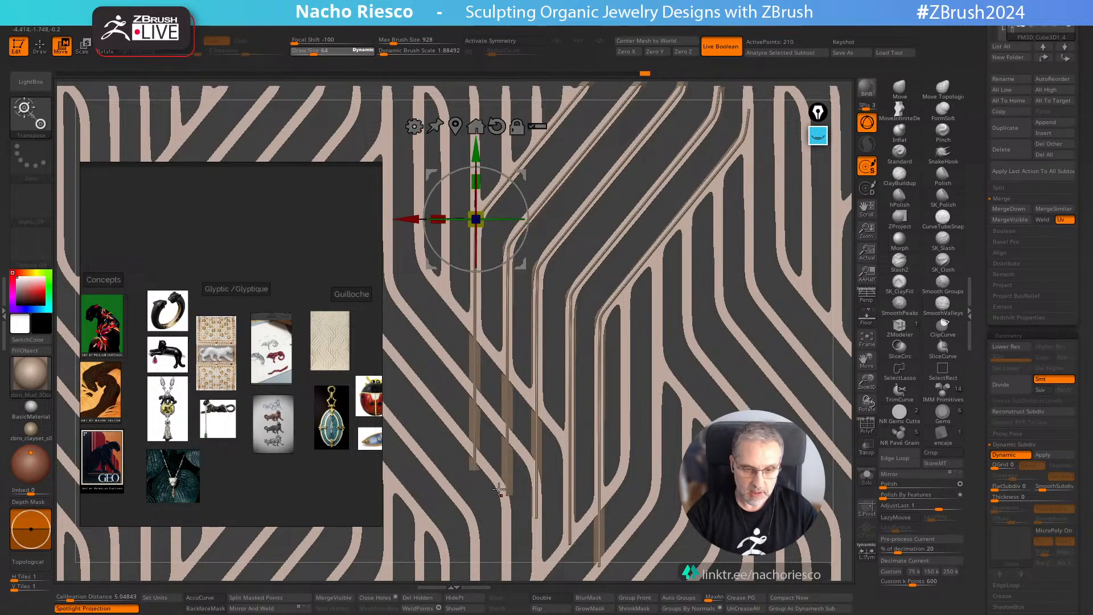
pyautogui.moveTo(477, 155)
pyautogui.mouseDown()
pyautogui.moveTo(478, 128)
pyautogui.moveTo(477, 153)
pyautogui.mouseUp()
pyautogui.keyDown('alt'); pyautogui.moveTo(478, 516); pyautogui.dragTo(445, 420); pyautogui.keyUp('alt')
# Step: Reset the gizmo's orientation and shorten the leftmost bar by moving its lower end up to the pattern junction
pyautogui.press('q')
pyautogui.moveTo(481, 504)
pyautogui.keyDown('ctrl'); pyautogui.mouseDown()
pyautogui.moveTo(438, 437)
pyautogui.moveTo(468, 509)
pyautogui.mouseUp(); pyautogui.keyUp('ctrl')
pyautogui.press('w')
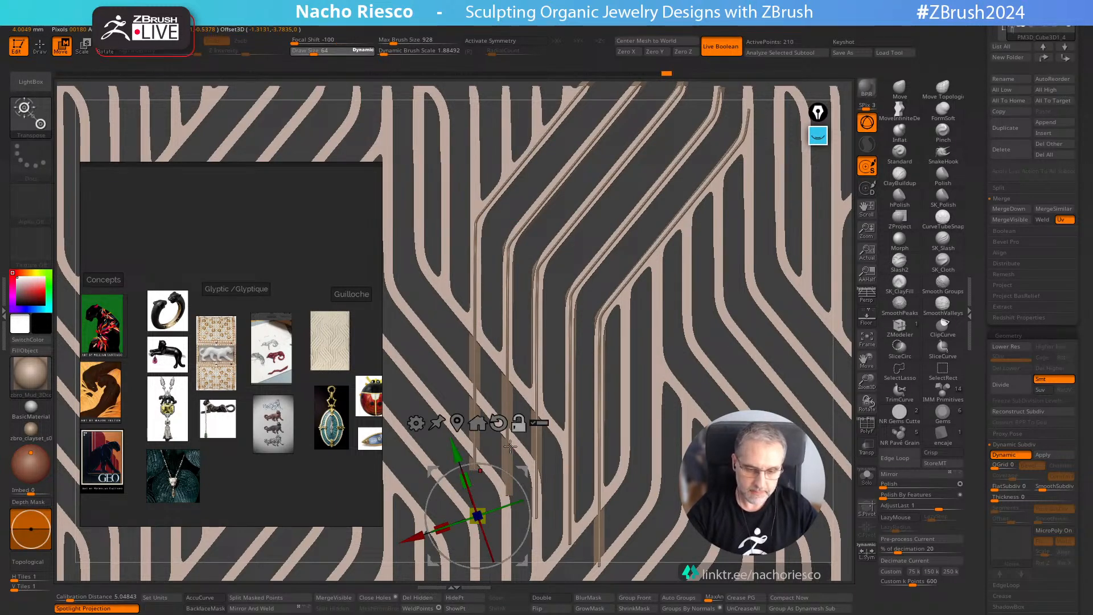
pyautogui.click(498, 423)
pyautogui.moveTo(478, 442); pyautogui.dragTo(479, 435)
pyautogui.press('q')
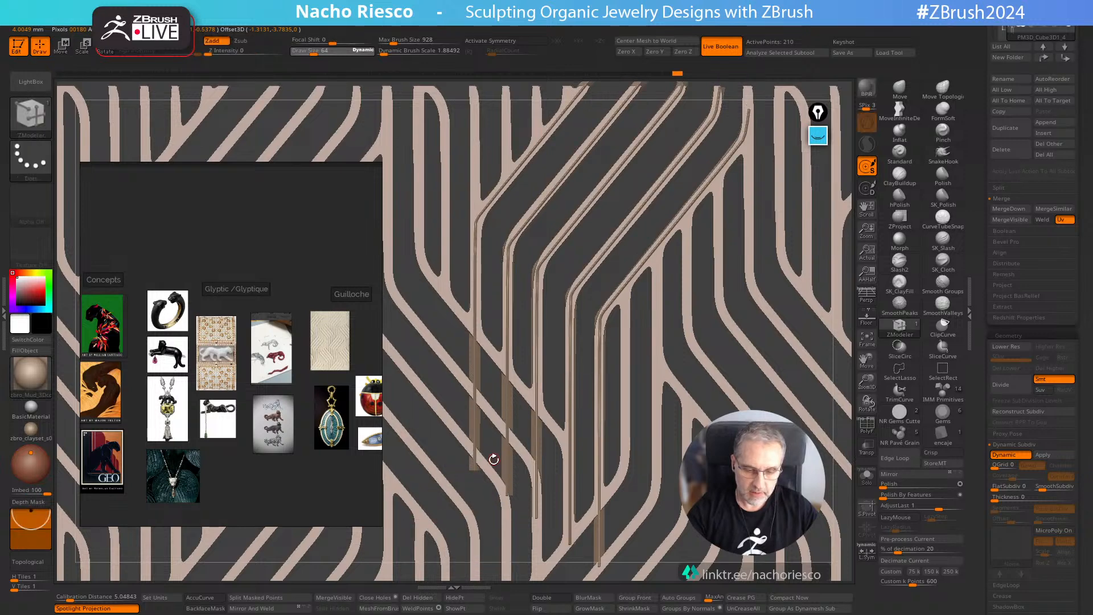
pyautogui.moveTo(476, 496)
pyautogui.keyDown('ctrl'); pyautogui.mouseDown()
pyautogui.moveTo(488, 459)
pyautogui.moveTo(468, 459)
pyautogui.moveTo(480, 305)
pyautogui.mouseUp(); pyautogui.keyUp('ctrl')
pyautogui.press('w')
pyautogui.press('q')
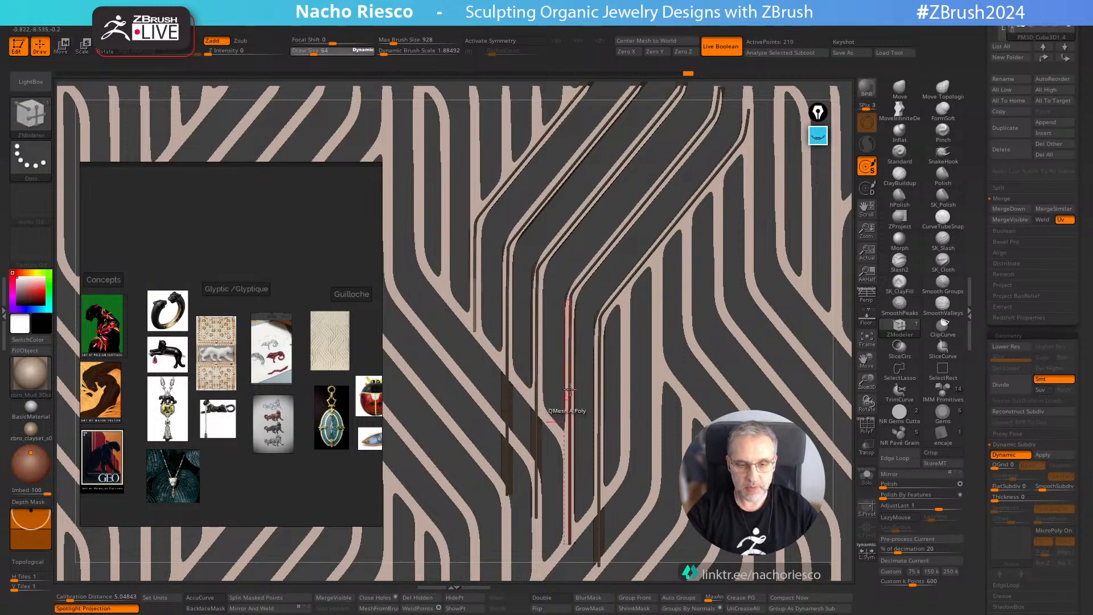
# Step: Shorten the second and third bars by isolating each lower end and moving it up to the matching pattern junction
pyautogui.moveTo(520, 532)
pyautogui.keyDown('ctrl'); pyautogui.mouseDown()
pyautogui.moveTo(519, 491)
pyautogui.moveTo(508, 528)
pyautogui.mouseUp(); pyautogui.keyUp('ctrl')
pyautogui.press('w')
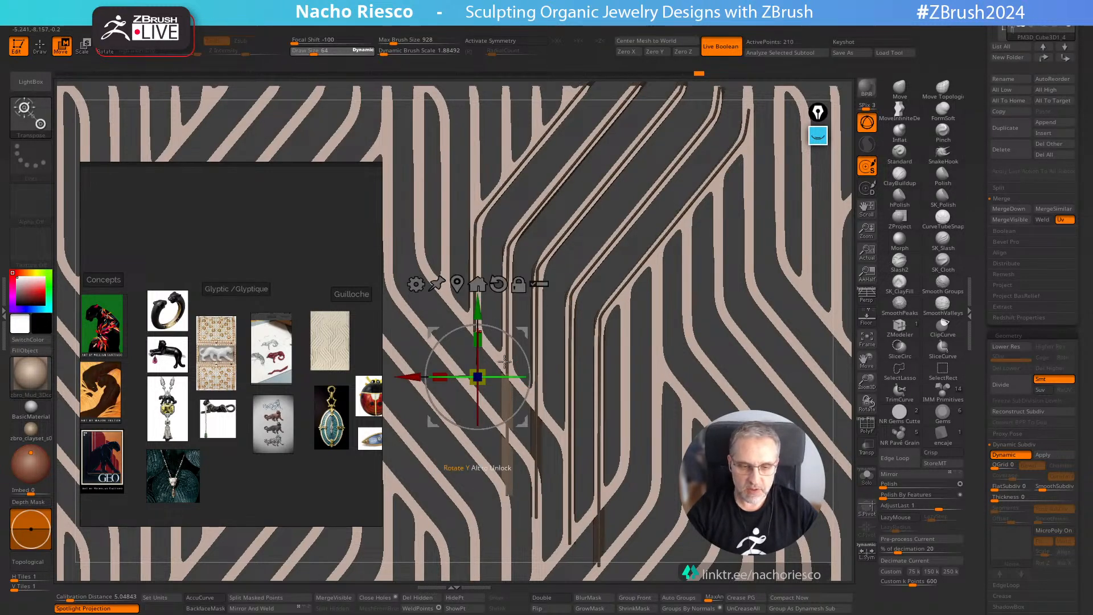
pyautogui.moveTo(479, 306)
pyautogui.mouseDown()
pyautogui.moveTo(478, 160)
pyautogui.moveTo(478, 173)
pyautogui.mouseUp()
pyautogui.press('q')
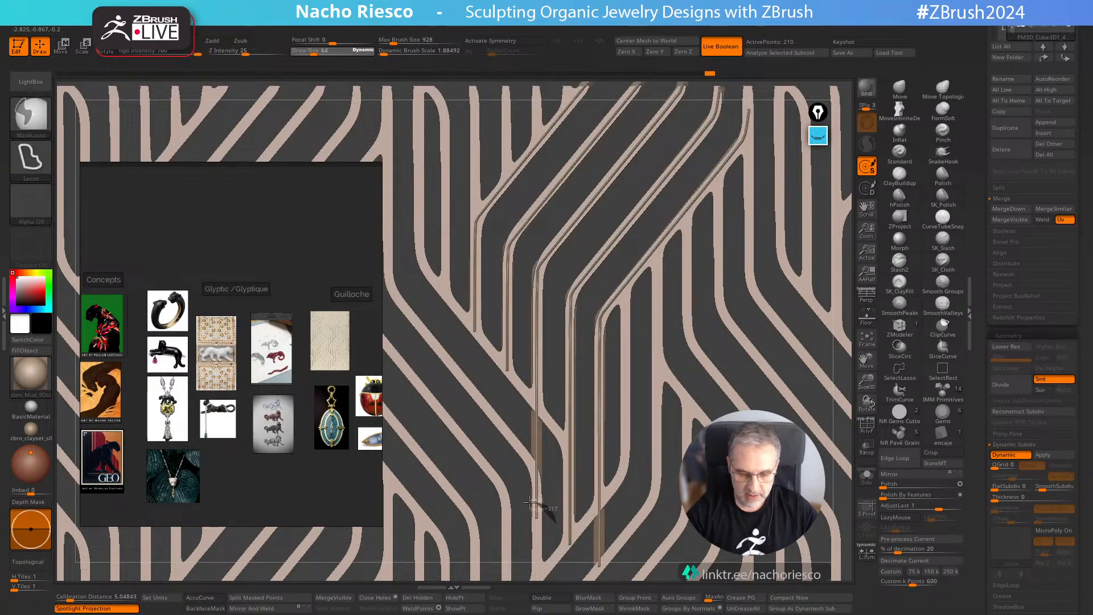
pyautogui.press('w')
pyautogui.click(457, 160)
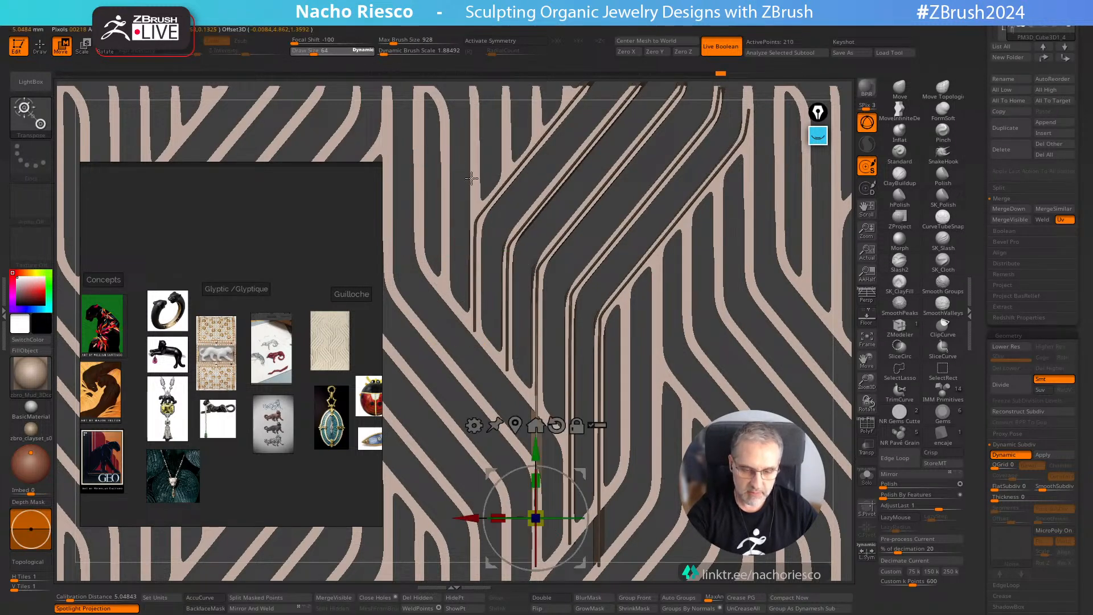
pyautogui.moveTo(535, 442); pyautogui.dragTo(536, 327)
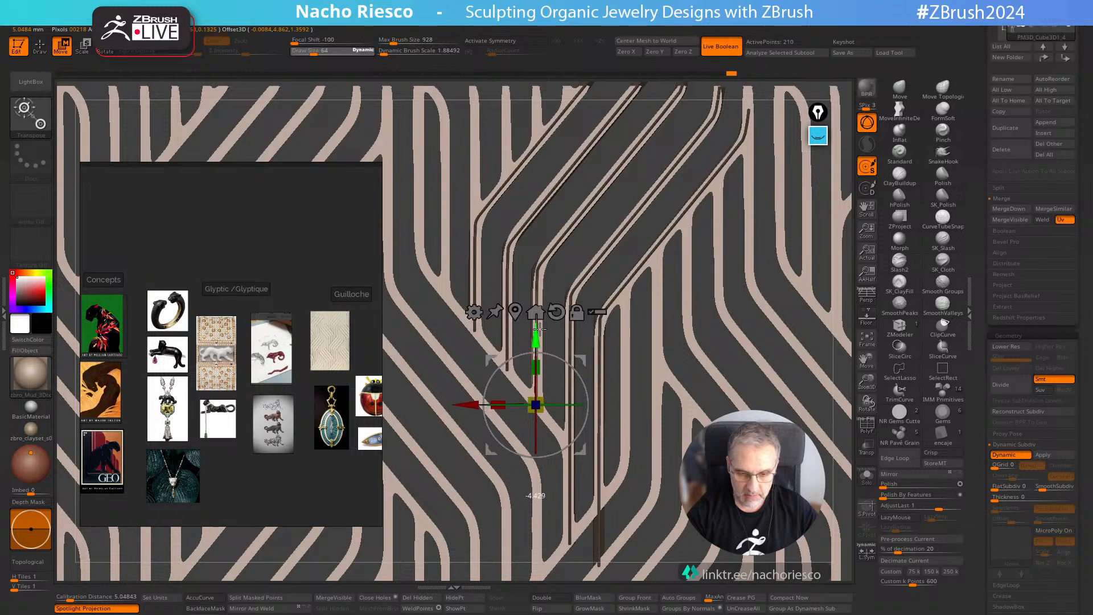
# Step: Isolate the fourth bar's lower end with a mask and move it up slightly along its pattern line
pyautogui.press('q')
pyautogui.press('b')
pyautogui.press('z')
pyautogui.press('m')
pyautogui.moveTo(582, 467)
pyautogui.keyDown('ctrl'); pyautogui.mouseDown()
pyautogui.moveTo(585, 549)
pyautogui.moveTo(552, 553)
pyautogui.moveTo(582, 535)
pyautogui.mouseUp(); pyautogui.keyUp('ctrl')
pyautogui.press('w')
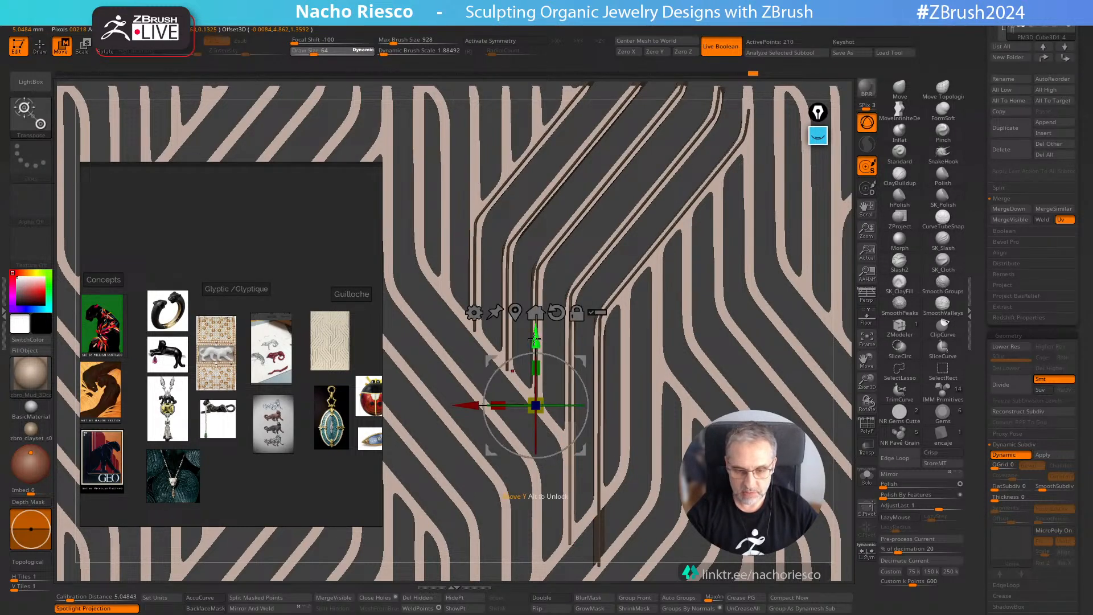
pyautogui.moveTo(534, 274)
pyautogui.mouseDown()
pyautogui.moveTo(535, 236)
pyautogui.moveTo(536, 320)
pyautogui.mouseUp()
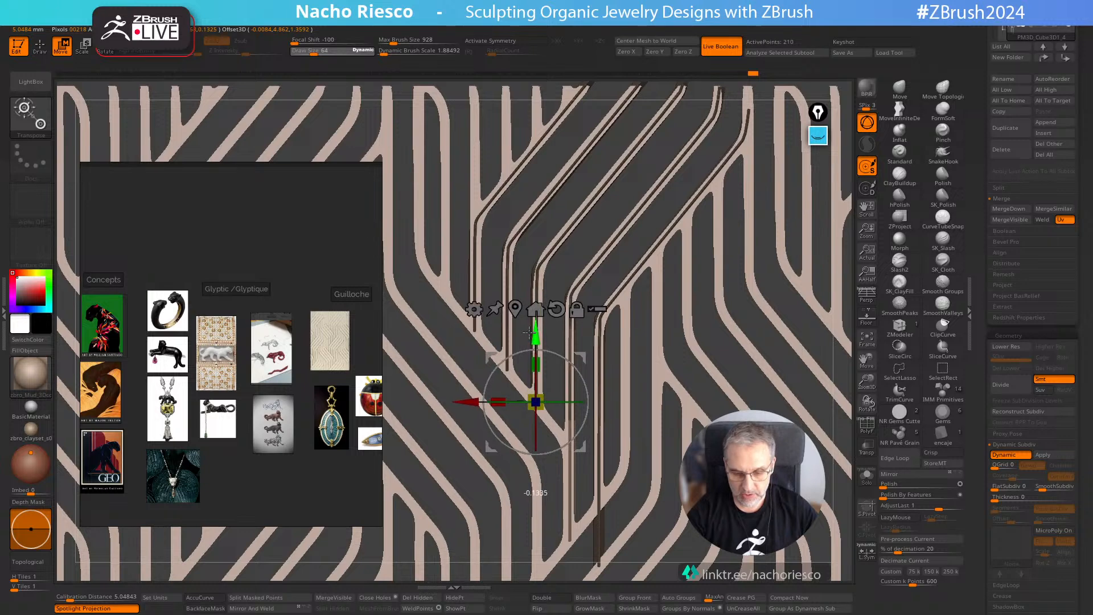
# Step: Return to the ZModeler brush, isolate the bars in Solo mode and clear the mask
pyautogui.press('q')
pyautogui.press('b')
pyautogui.press('z')
pyautogui.press('m')
pyautogui.click(866, 478)
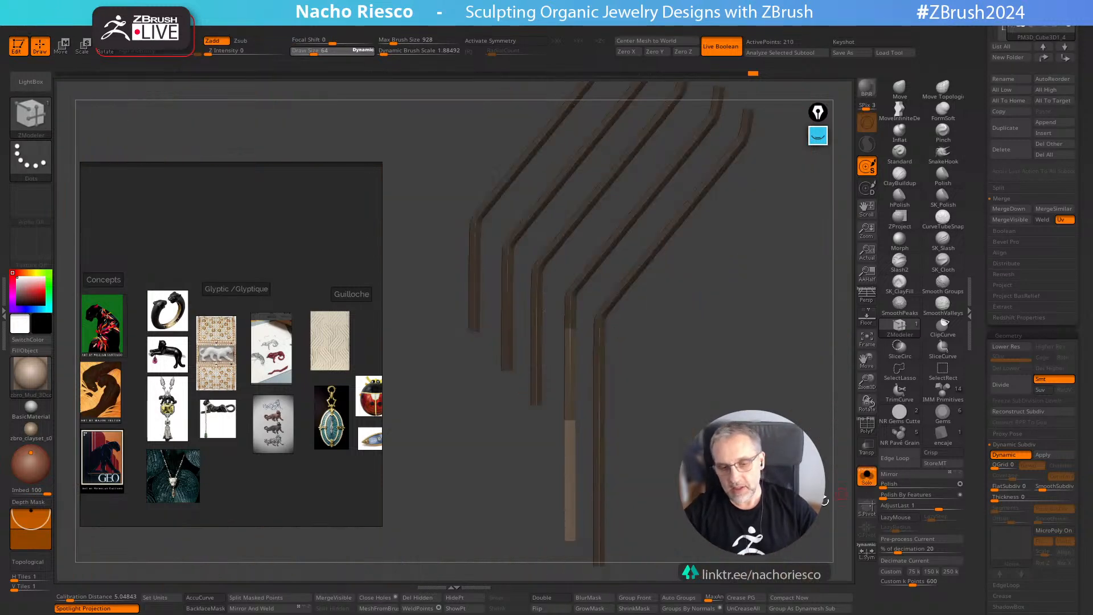
pyautogui.hotkey('ctrl', 'shift', 'a')
# Step: Examine the lower ends and bends of the five bars up close, in Solo mode and against the guilloche pattern
pyautogui.moveTo(712, 284)
pyautogui.mouseDown()
pyautogui.moveTo(734, 284)
pyautogui.moveTo(712, 292)
pyautogui.moveTo(712, 187)
pyautogui.mouseUp()
pyautogui.press('w')
pyautogui.keyDown('ctrl'); pyautogui.moveTo(719, 341); pyautogui.dragTo(736, 601, button='right'); pyautogui.keyUp('ctrl')
pyautogui.moveTo(536, 336)
pyautogui.keyDown('alt'); pyautogui.mouseDown()
pyautogui.moveTo(536, 295)
pyautogui.moveTo(545, 450)
pyautogui.mouseUp(); pyautogui.keyUp('alt')
pyautogui.press('q')
pyautogui.moveTo(692, 240); pyautogui.dragTo(697, 325)
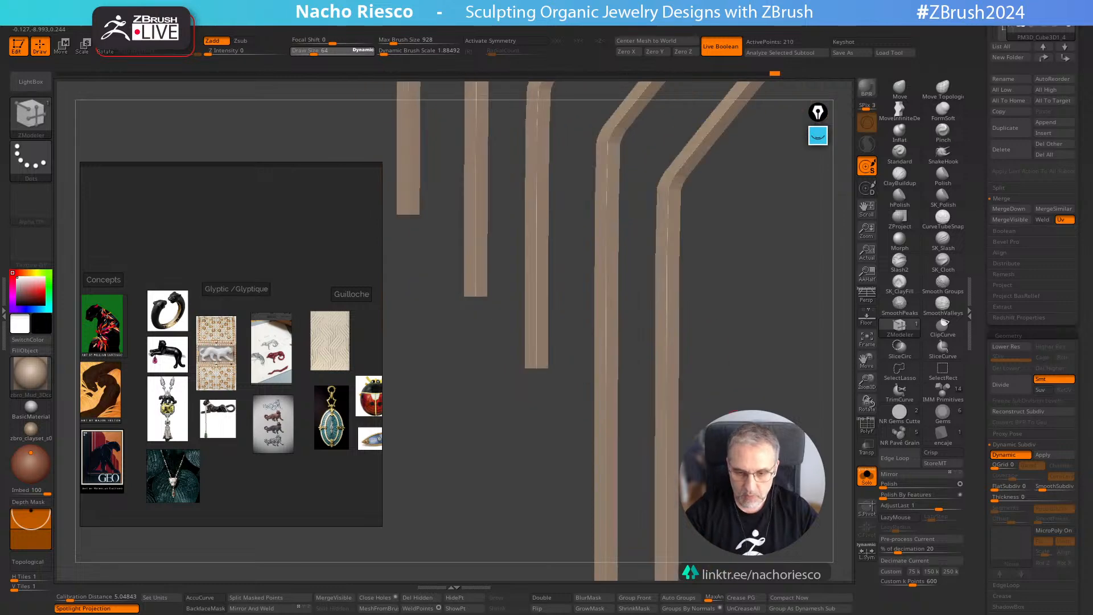
pyautogui.keyDown('ctrl'); pyautogui.moveTo(755, 456); pyautogui.dragTo(762, 377, button='right'); pyautogui.keyUp('ctrl')
pyautogui.click(868, 479)
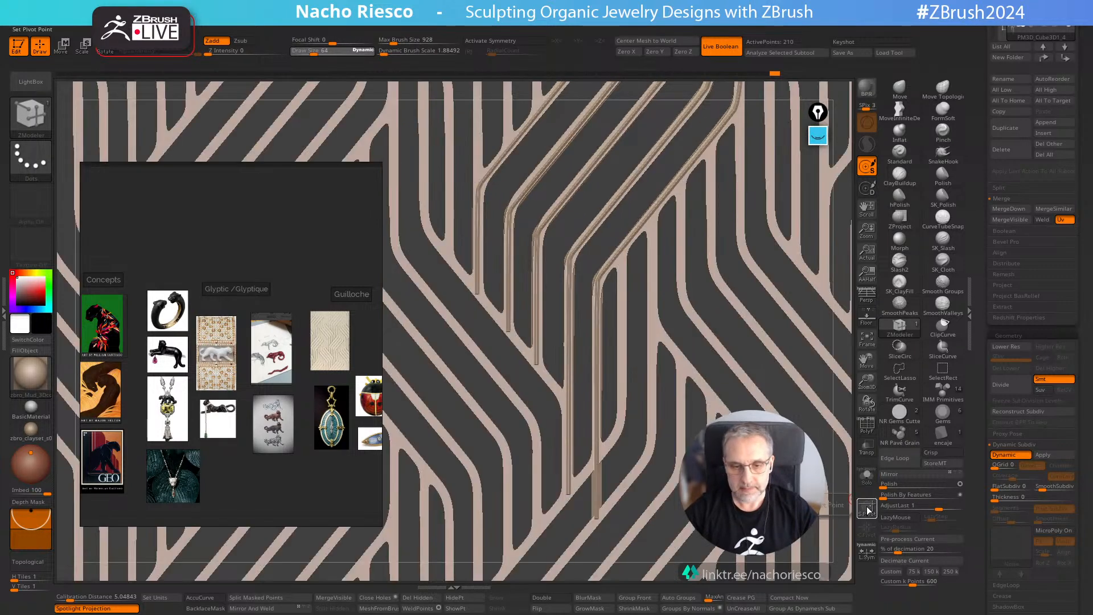
# Step: Restore the visibility of the other pendant subtools and select the guilloche subtool Extract0
pyautogui.scroll(5, 1019, 395)
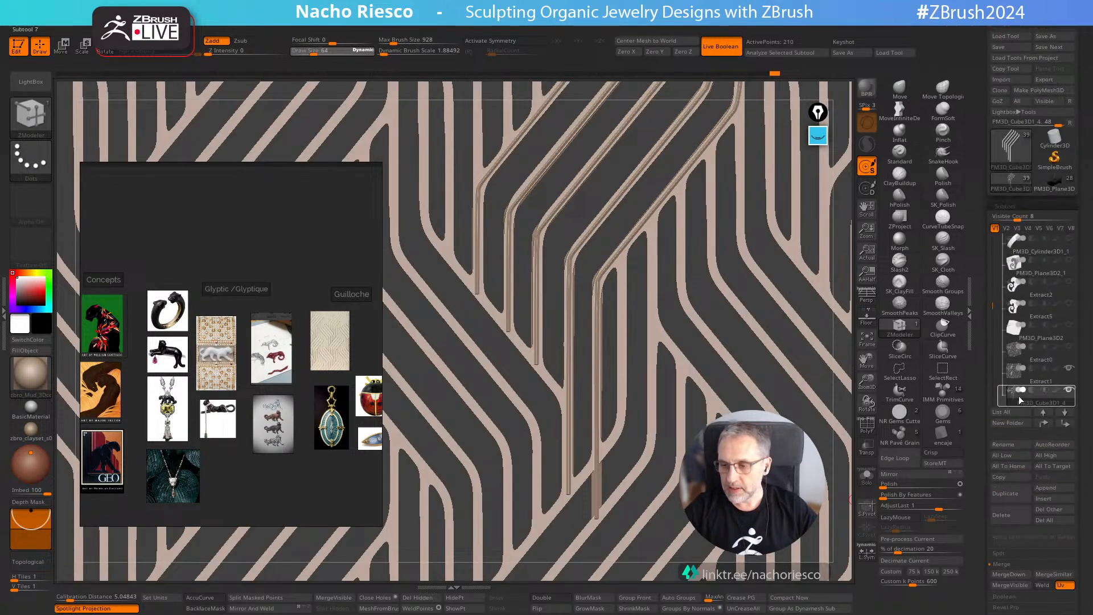
pyautogui.click(1069, 390)
pyautogui.click(1070, 390)
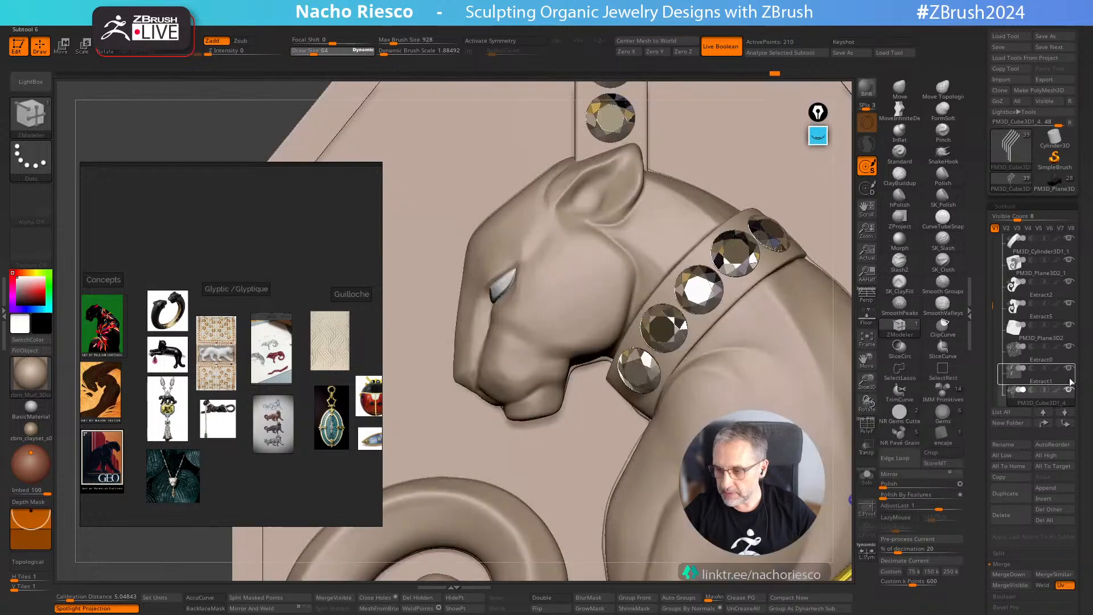
pyautogui.click(1019, 357)
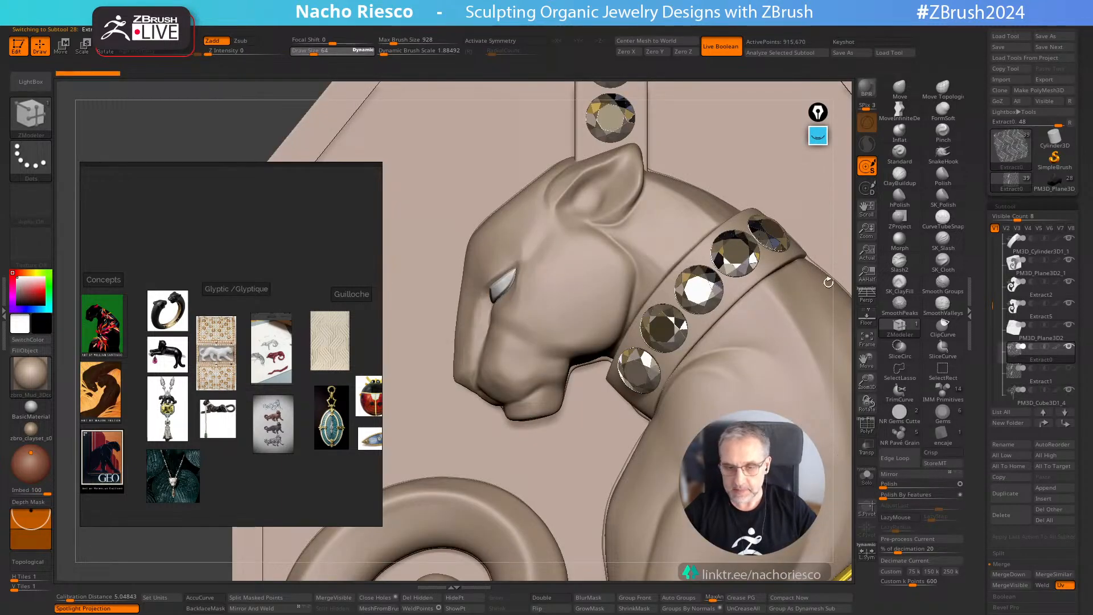
# Step: Hide the enamel plate subtool and the guilloche pattern so only the bars remain on the plain pendant background
pyautogui.click(868, 339)
pyautogui.keyDown('ctrl'); pyautogui.moveTo(766, 405); pyautogui.dragTo(665, 383, button='right'); pyautogui.keyUp('ctrl')
pyautogui.keyDown('alt'); pyautogui.click(689, 346); pyautogui.keyUp('alt')
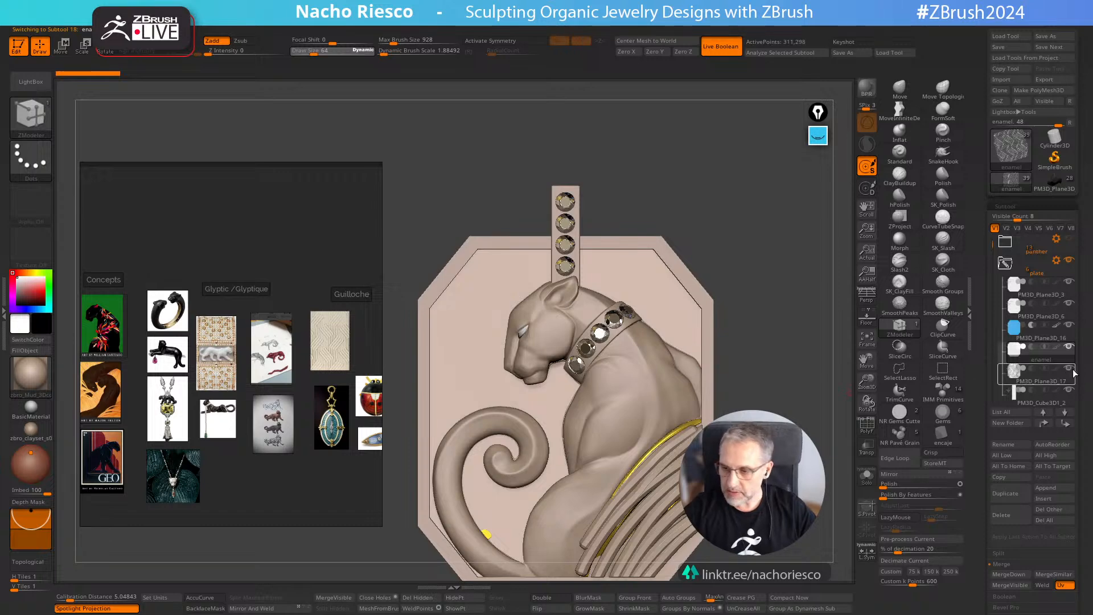
pyautogui.click(1070, 348)
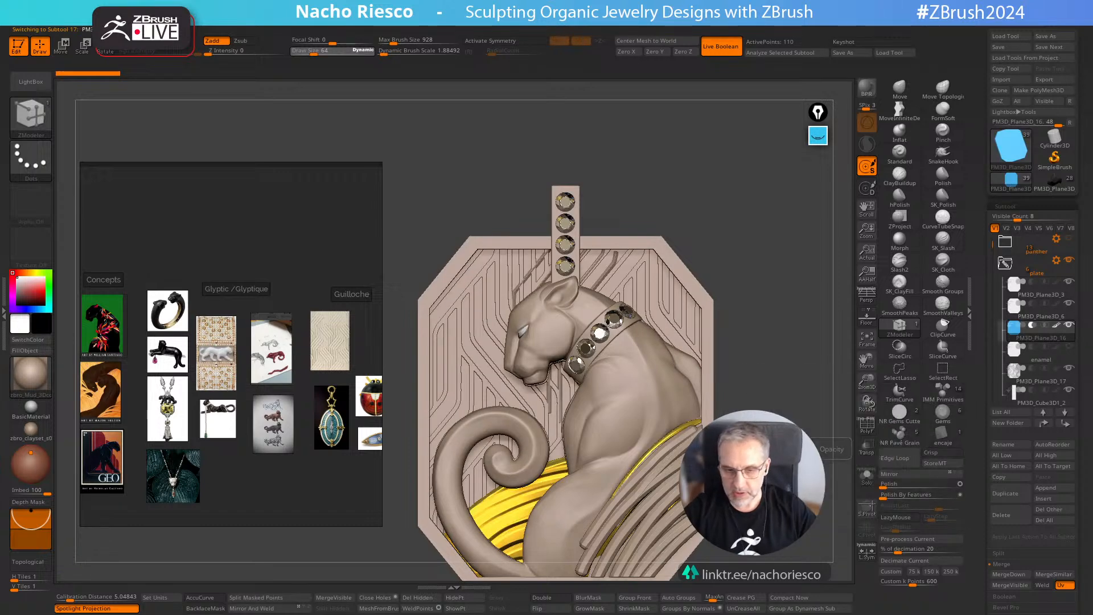
pyautogui.moveTo(990, 292); pyautogui.dragTo(990, 308)
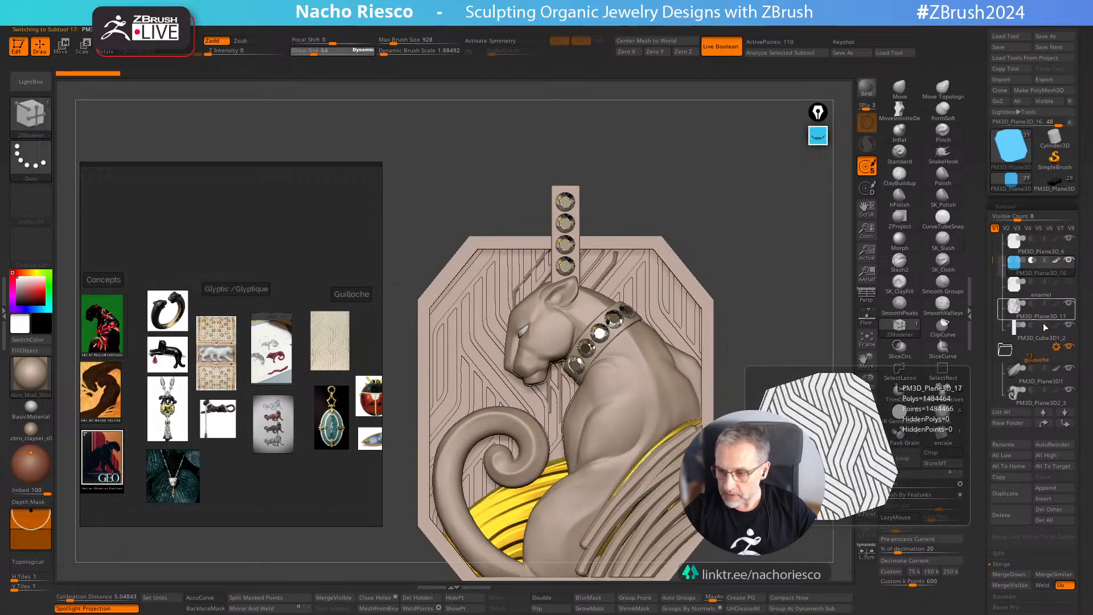
pyautogui.moveTo(1073, 309)
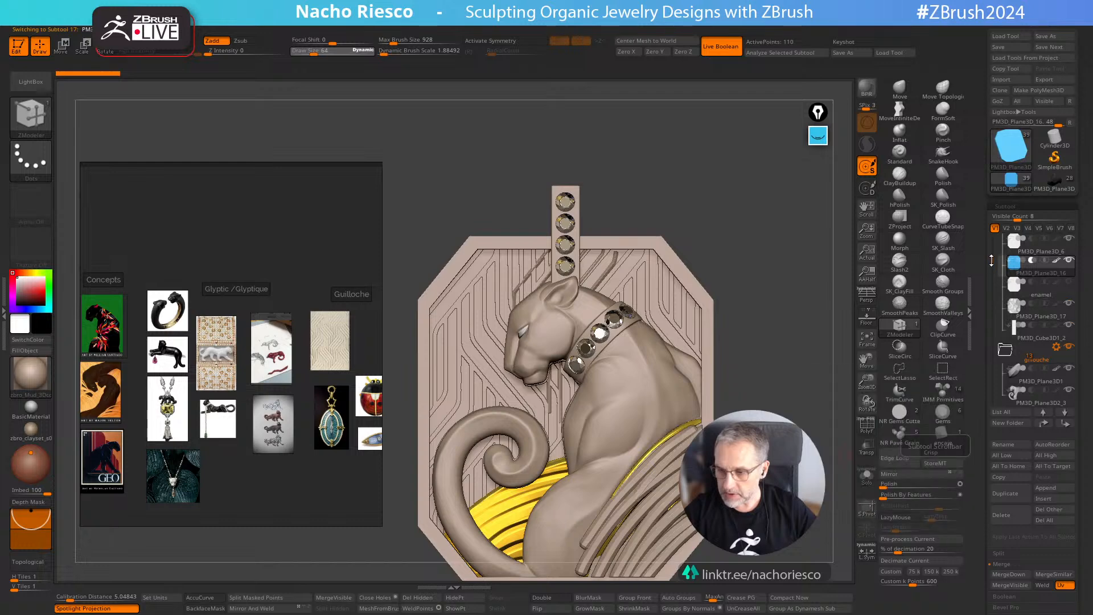
pyautogui.moveTo(991, 261); pyautogui.dragTo(1005, 303)
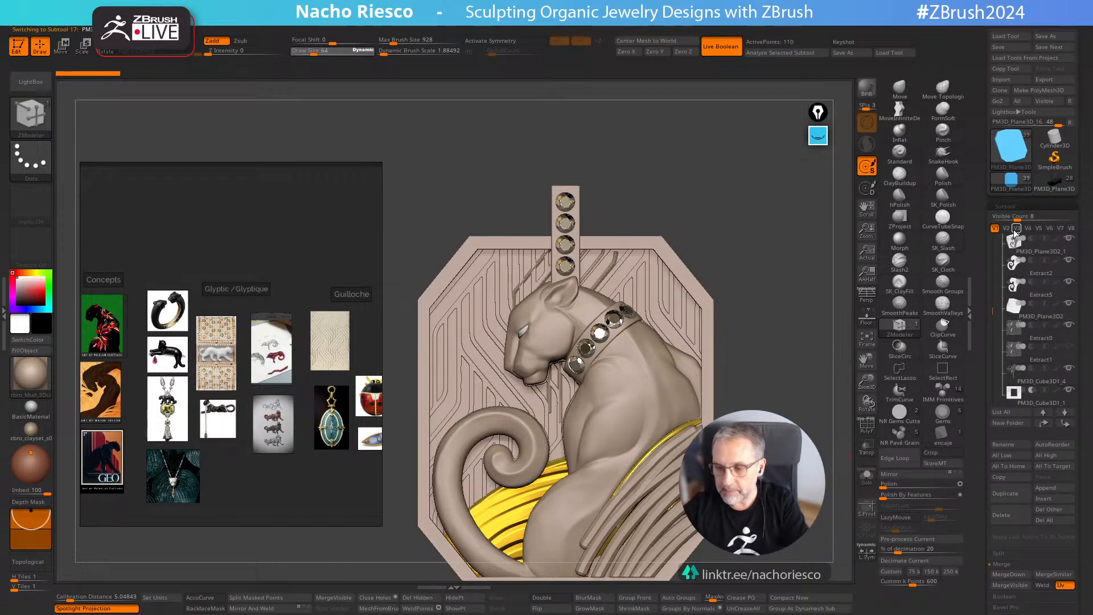
pyautogui.click(1069, 326)
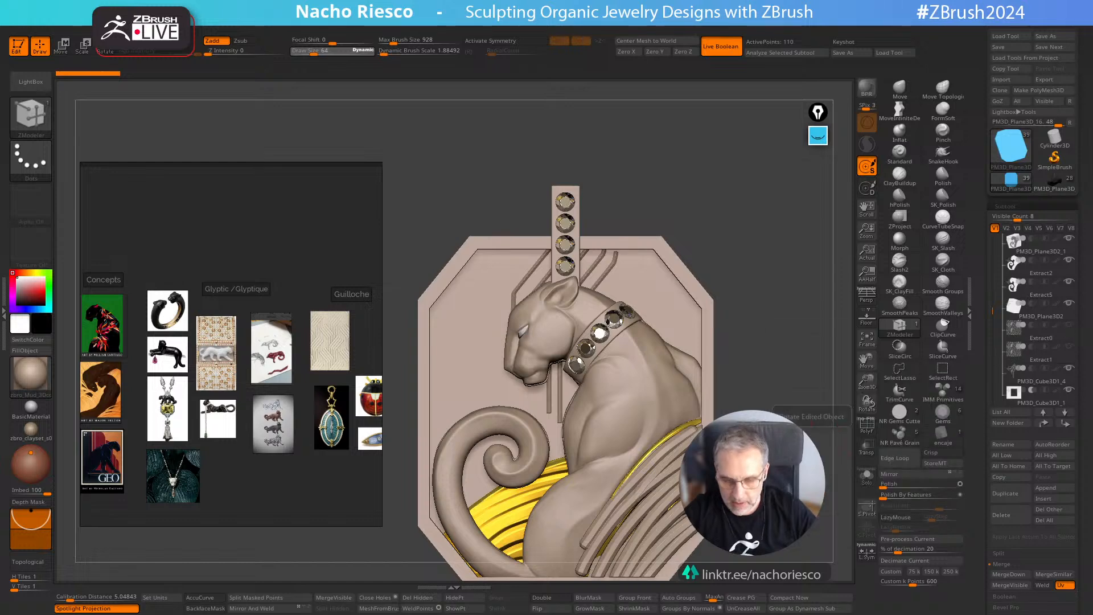
# Step: Select the PM3D_Cube3D1_4 bars and move them forward about 0.47 along the depth axis from the pendant plate
pyautogui.moveTo(615, 402); pyautogui.dragTo(704, 432, button='right')
pyautogui.scroll(3, 633, 328)
pyautogui.press('w')
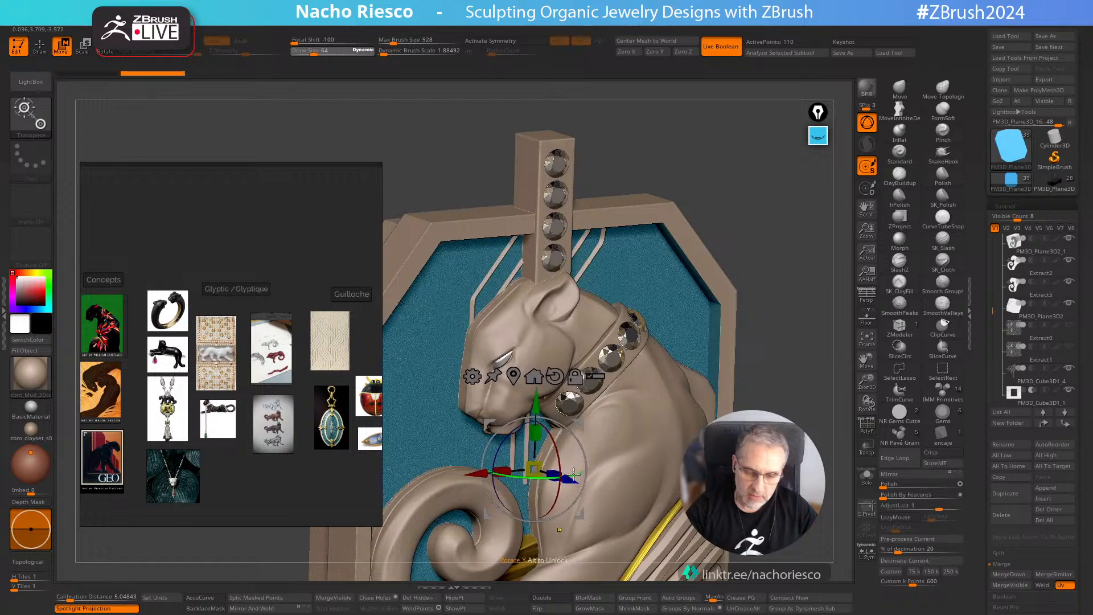
pyautogui.click(1050, 380)
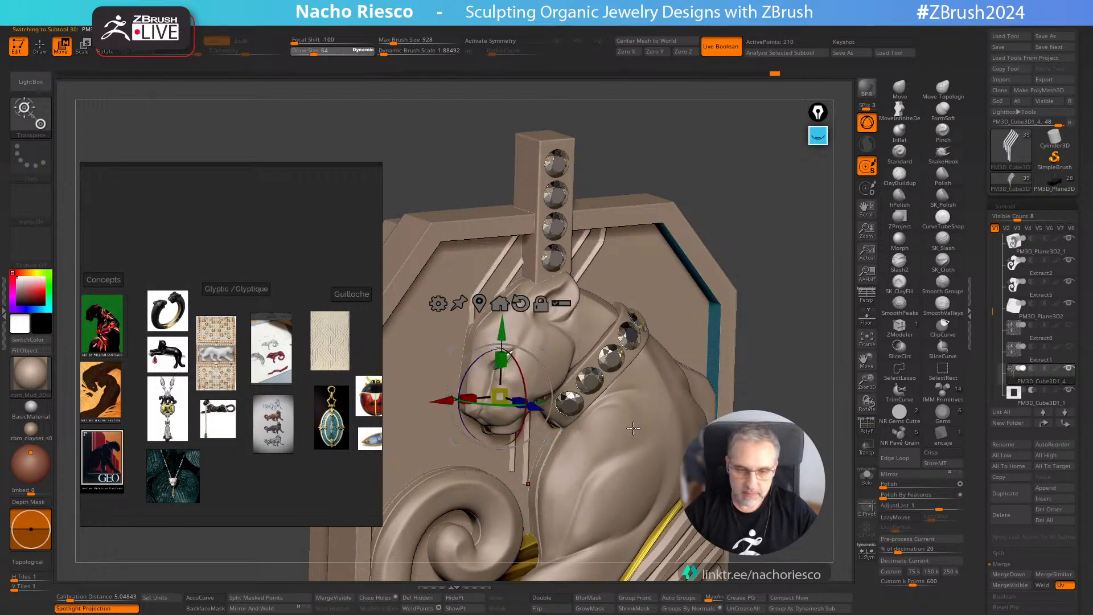
pyautogui.moveTo(536, 407); pyautogui.dragTo(535, 407)
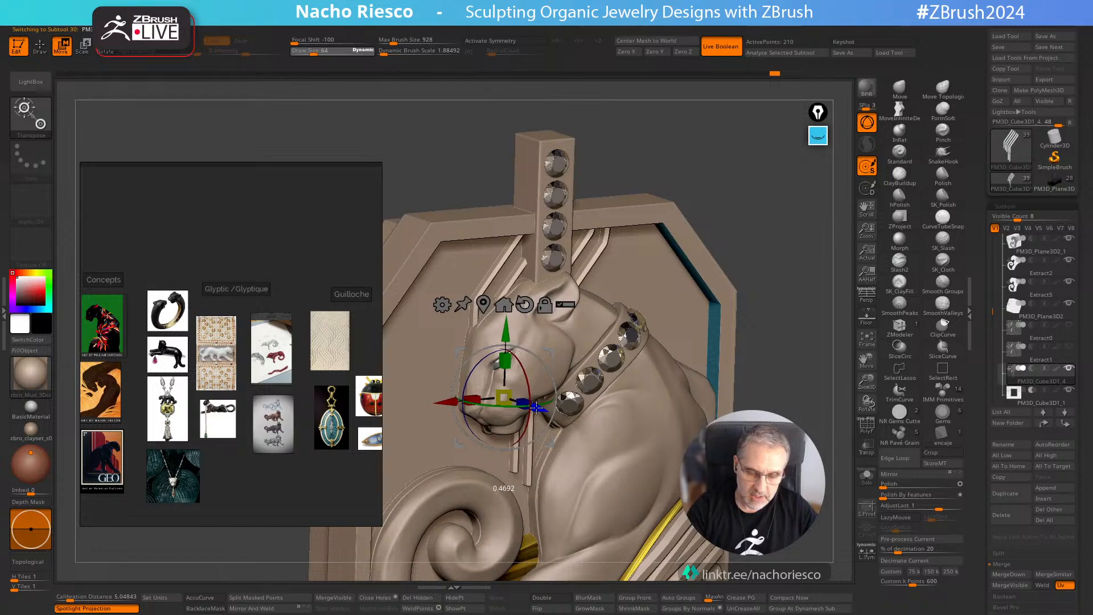
pyautogui.moveTo(792, 310)
pyautogui.mouseDown()
pyautogui.moveTo(815, 276)
pyautogui.moveTo(815, 321)
pyautogui.moveTo(845, 424)
pyautogui.moveTo(854, 424)
pyautogui.moveTo(661, 464)
pyautogui.mouseUp()
pyautogui.press('q')
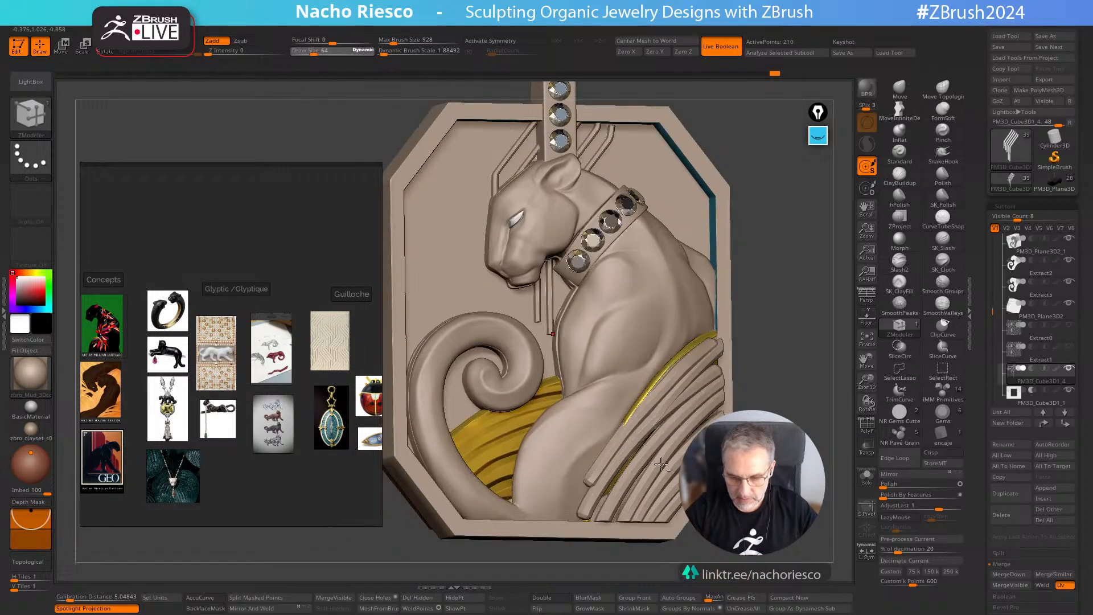
# Step: Delete the PM3D_Cylinder3D1 subtool over the grass and make the gold grass subtool PM3D_Cylinder3D2_2 active
pyautogui.keyDown('alt'); pyautogui.click(657, 463); pyautogui.keyUp('alt')
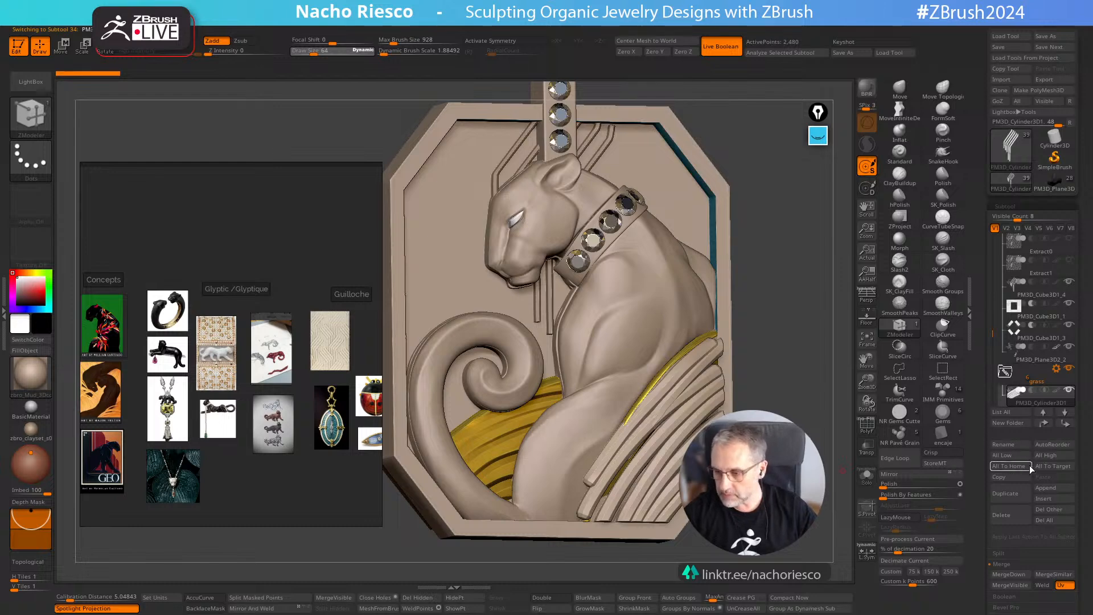
pyautogui.click(1011, 515)
pyautogui.click(979, 541)
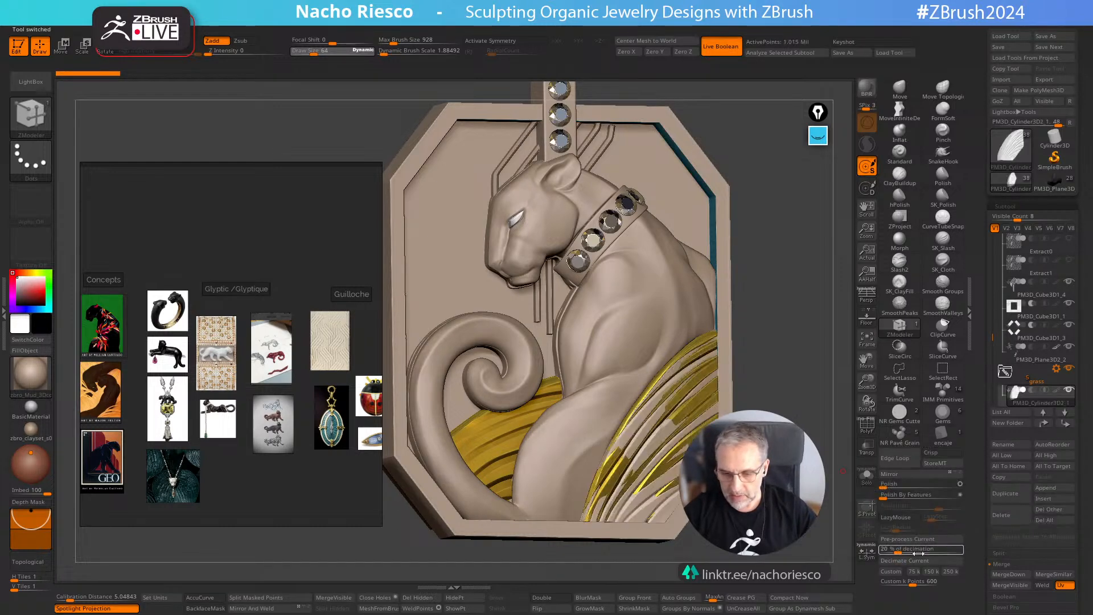
pyautogui.scroll(-4, 995, 360)
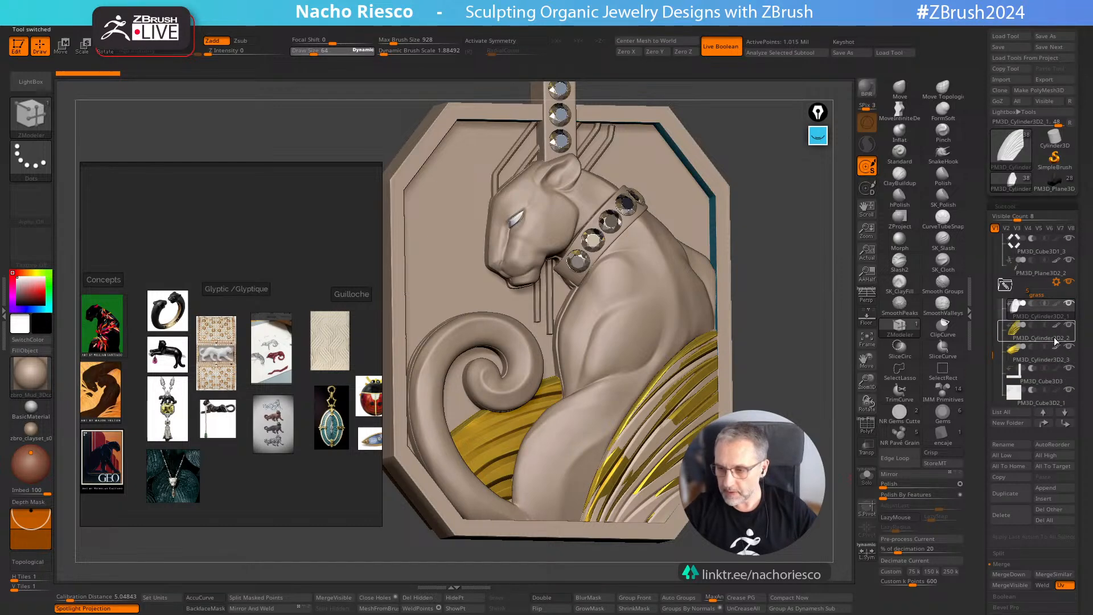
pyautogui.click(1054, 338)
# Step: Examine the bars behind the panther up close and the composition of the whole pendant
pyautogui.moveTo(834, 470)
pyautogui.keyDown('shift'); pyautogui.mouseDown()
pyautogui.moveTo(825, 479)
pyautogui.moveTo(833, 463)
pyautogui.mouseUp(); pyautogui.keyUp('shift')
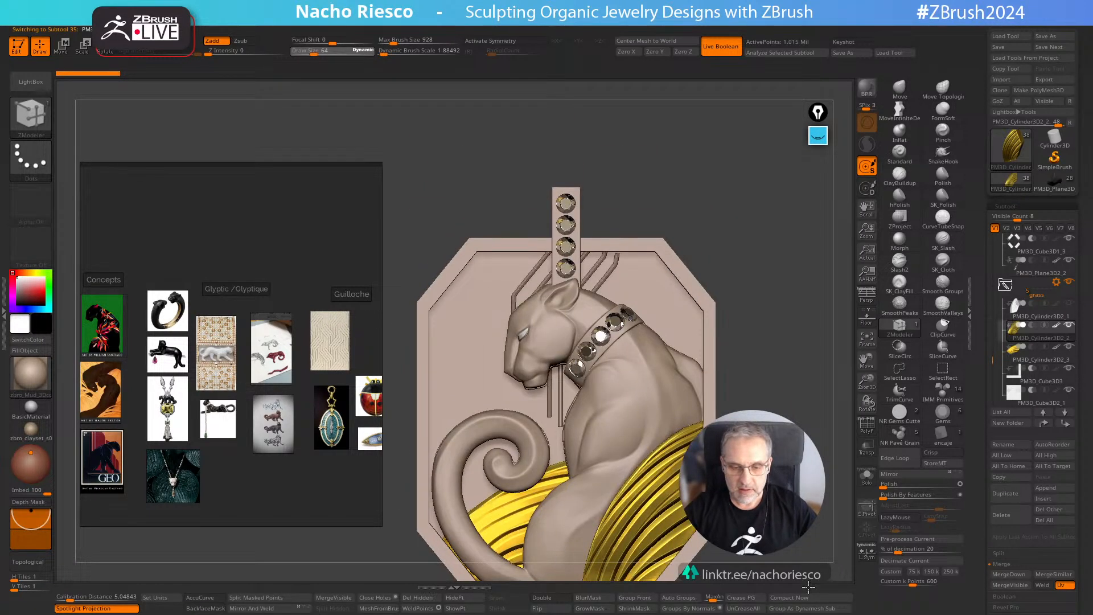
pyautogui.scroll(3, 561, 421)
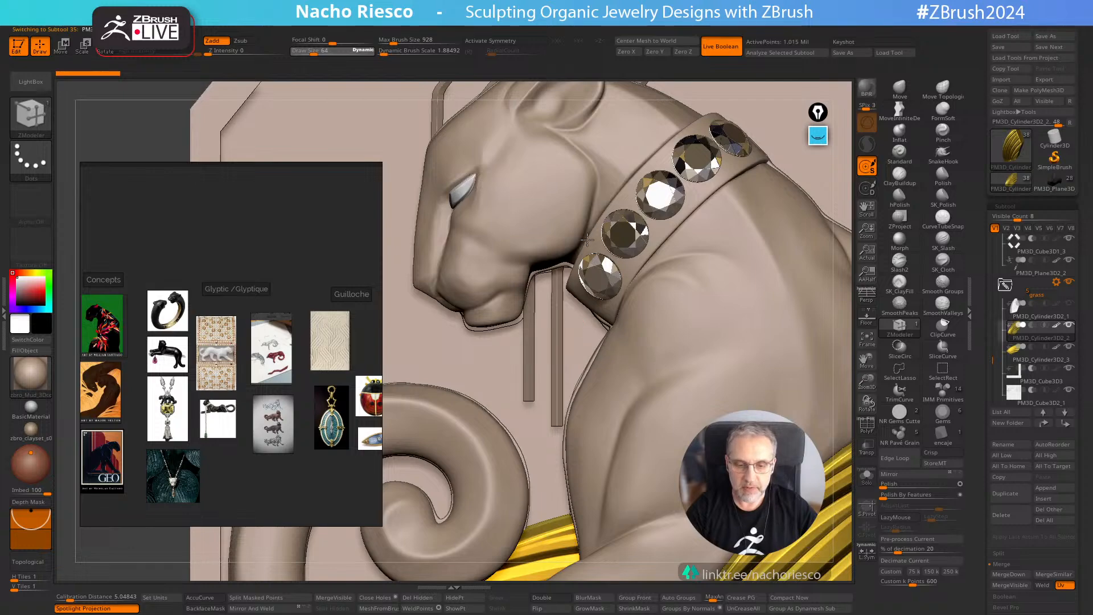
pyautogui.moveTo(588, 307)
pyautogui.mouseDown(button='right')
pyautogui.moveTo(582, 208)
pyautogui.moveTo(584, 286)
pyautogui.mouseUp(button='right')
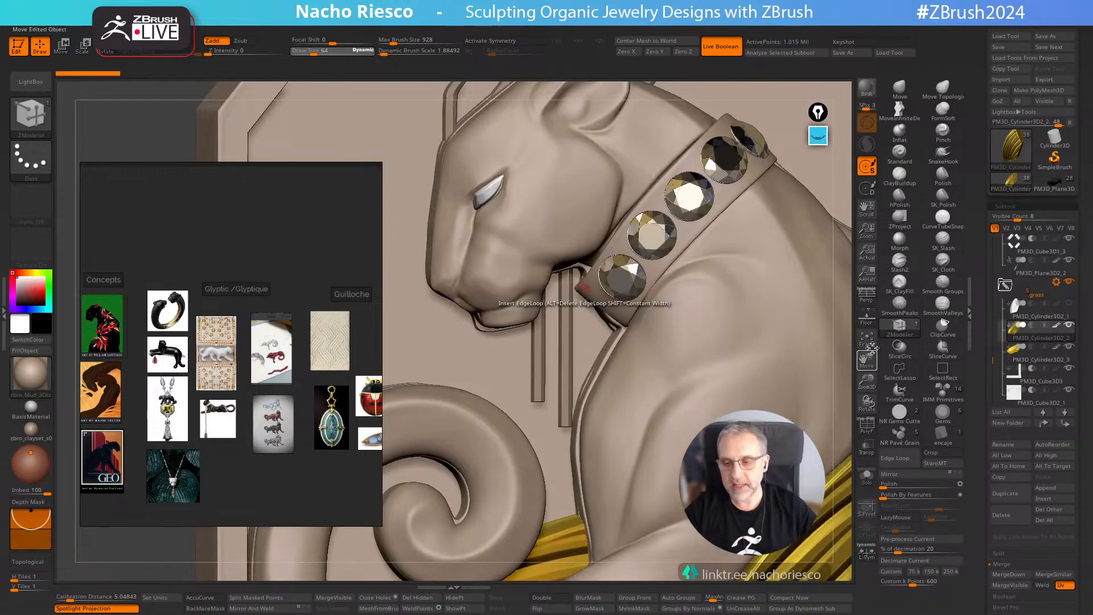
pyautogui.press('f')
pyautogui.click(899, 326)
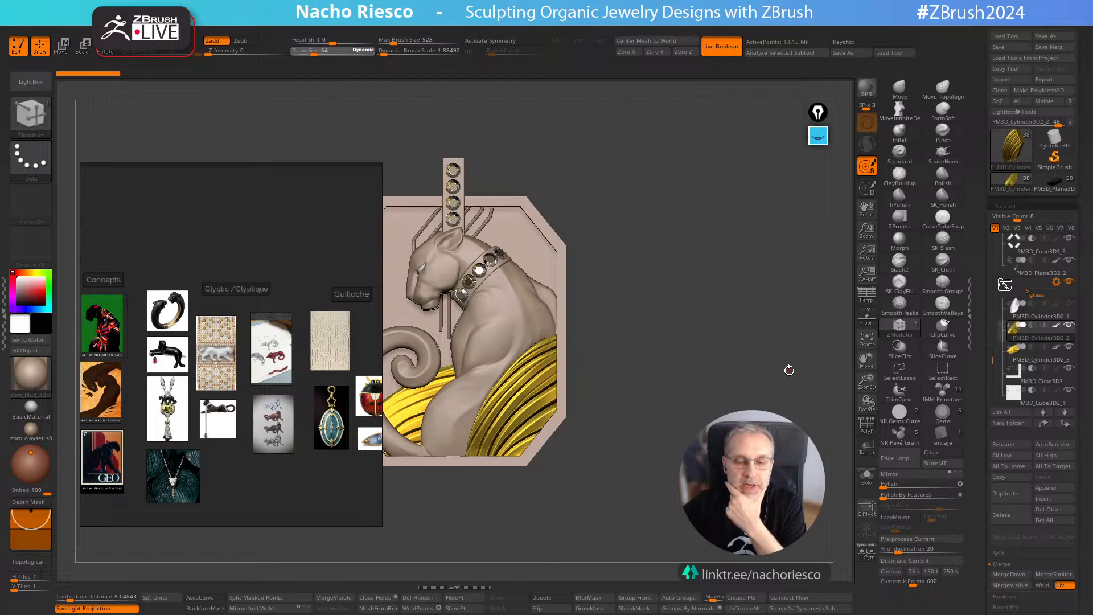
pyautogui.moveTo(713, 385); pyautogui.dragTo(780, 393)
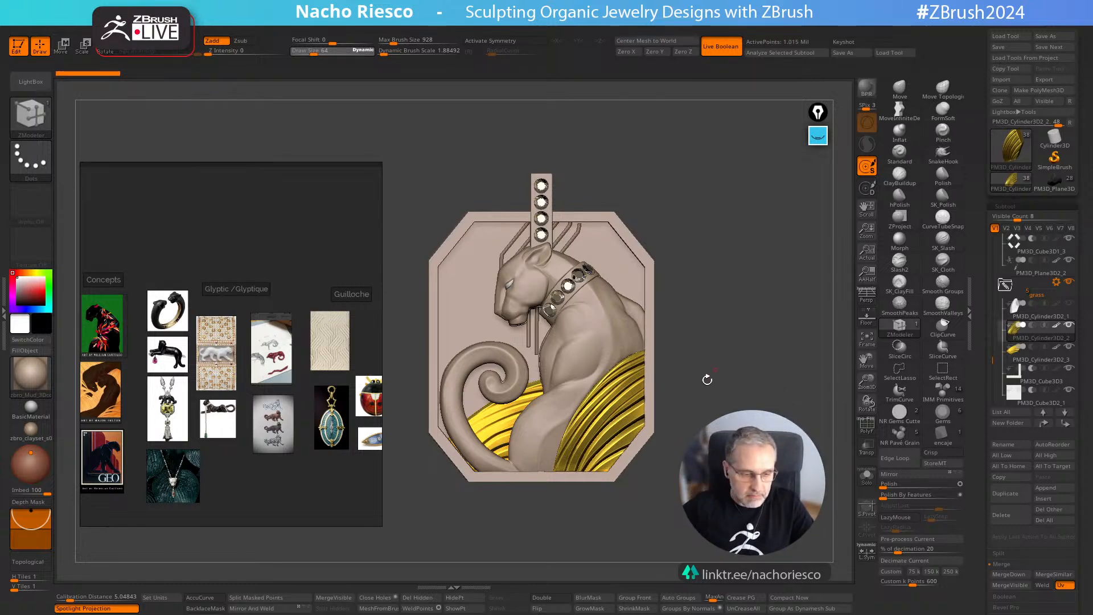
pyautogui.moveTo(735, 393); pyautogui.dragTo(734, 391)
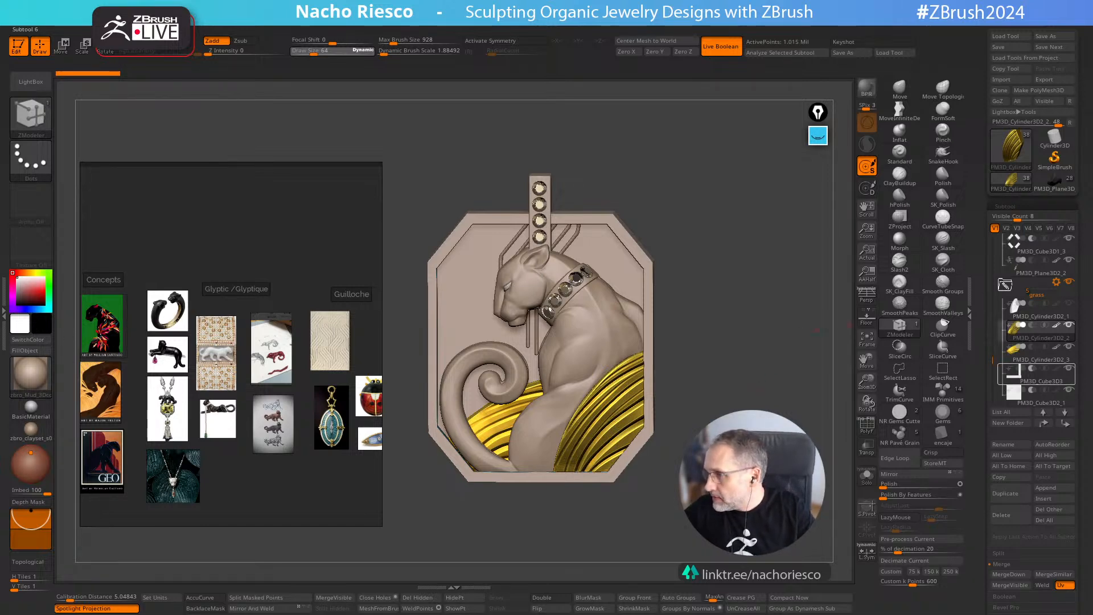
pyautogui.moveTo(1020, 375)
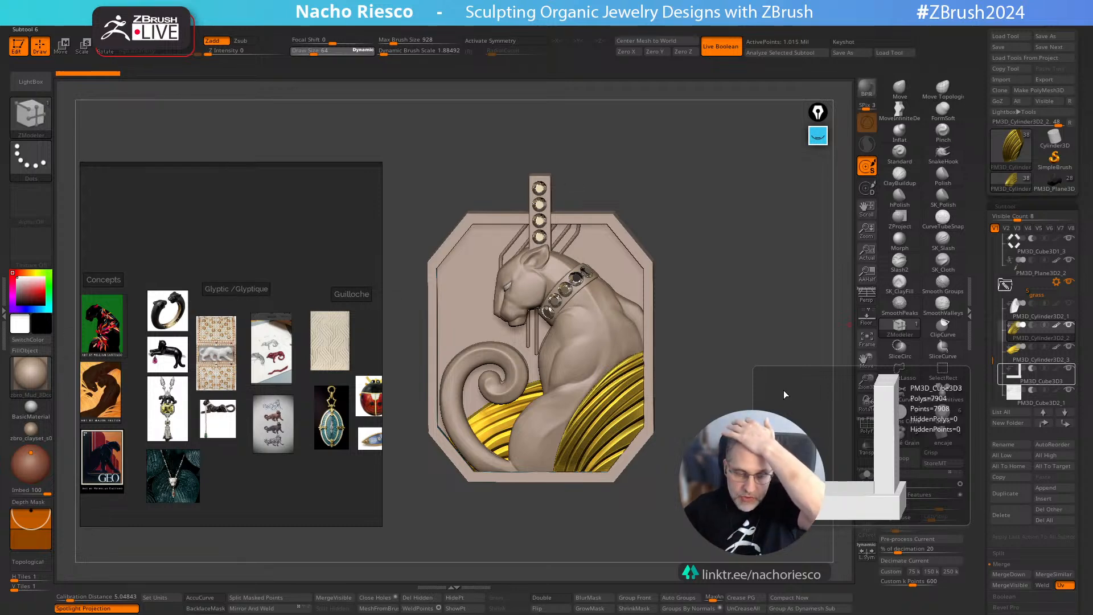
pyautogui.moveTo(735, 320); pyautogui.dragTo(737, 325)
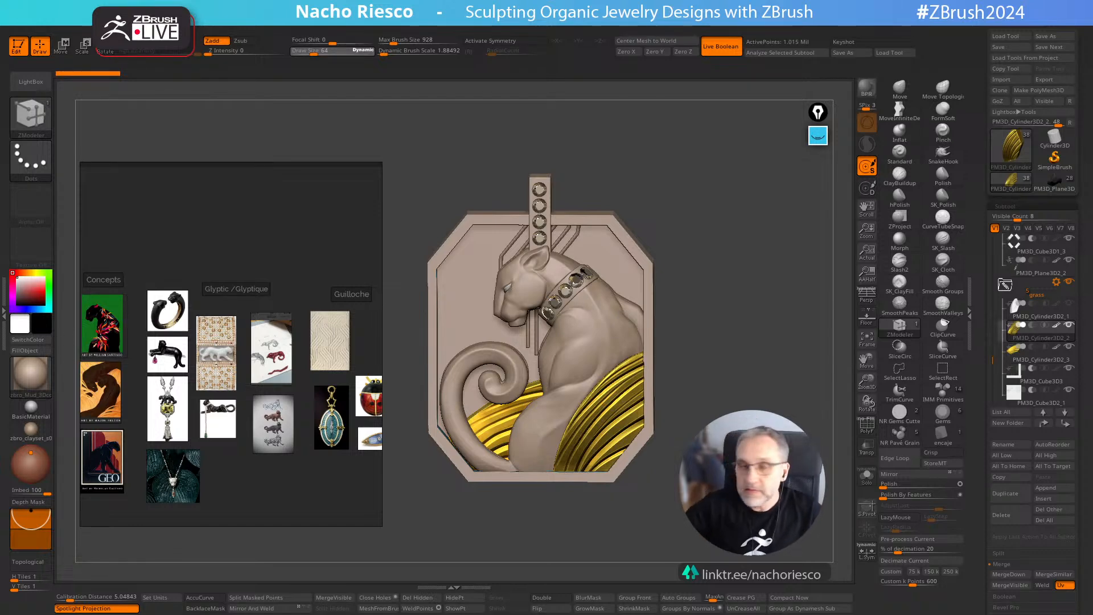
pyautogui.keyDown('shift'); pyautogui.moveTo(754, 336); pyautogui.dragTo(743, 383); pyautogui.keyUp('shift')
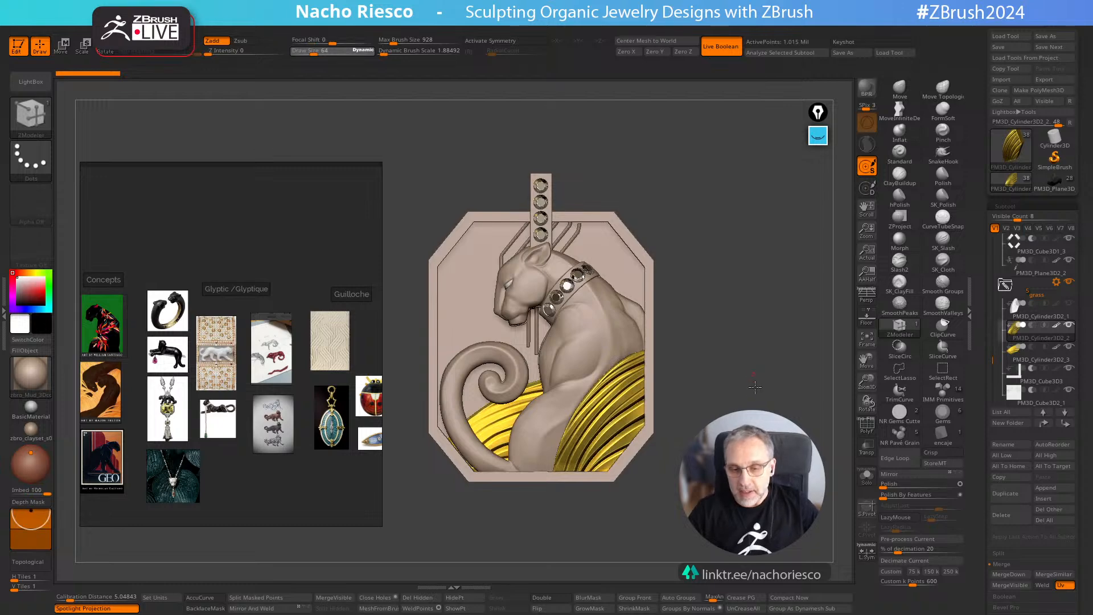
pyautogui.keyDown('ctrl'); pyautogui.moveTo(744, 382); pyautogui.dragTo(742, 395, button='right'); pyautogui.keyUp('ctrl')
pyautogui.moveTo(1019, 350)
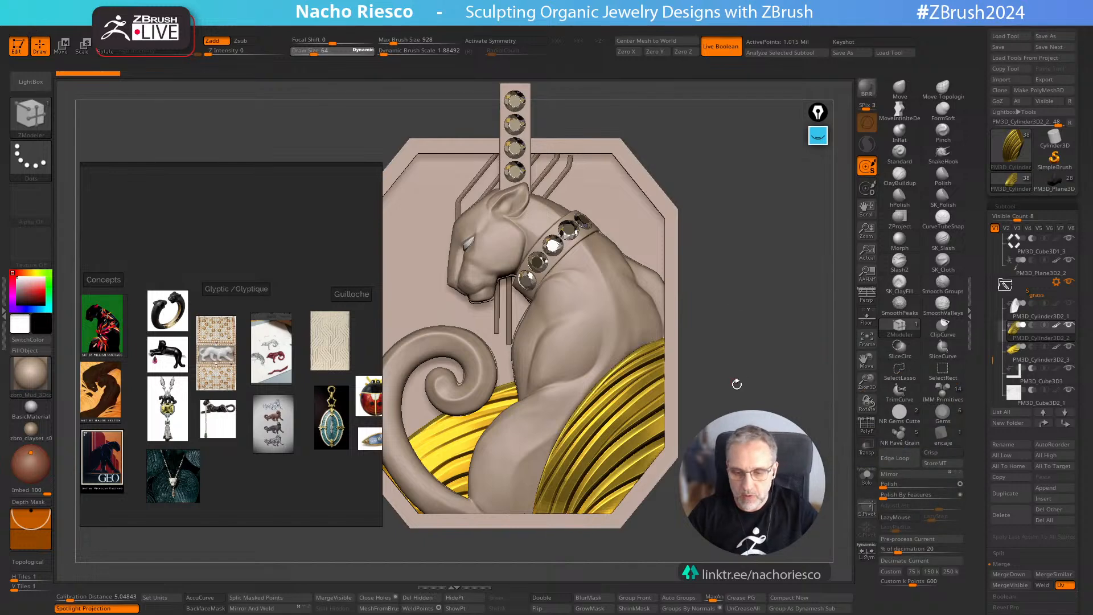
pyautogui.moveTo(737, 384)
pyautogui.keyDown('alt'); pyautogui.mouseDown(button='right')
pyautogui.moveTo(813, 398)
pyautogui.moveTo(777, 391)
pyautogui.mouseUp(button='right'); pyautogui.keyUp('alt')
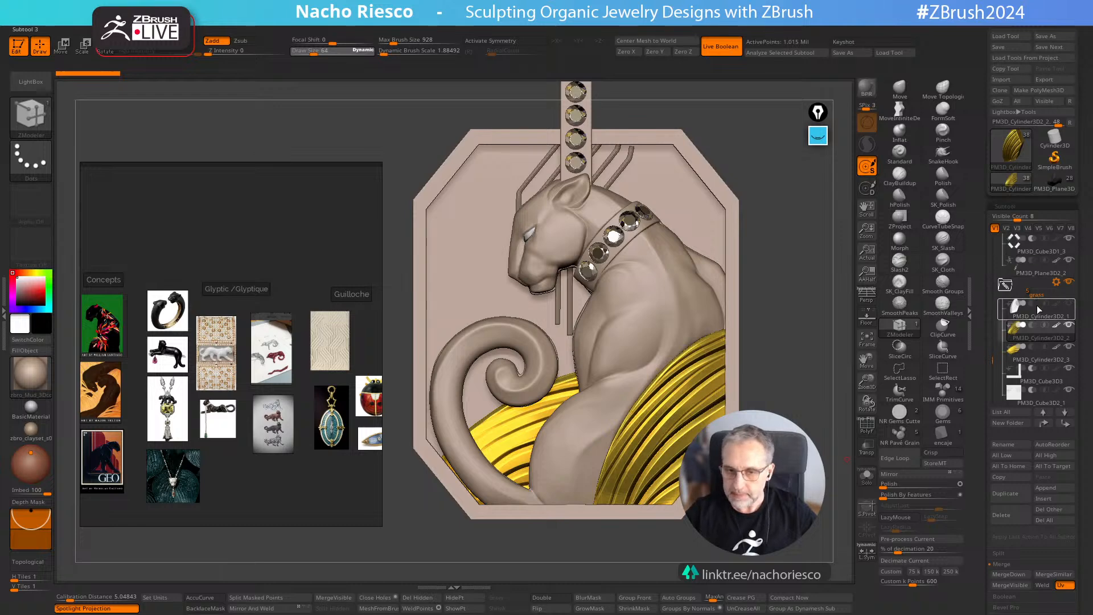
# Step: Show the Extract1 guilloche pattern behind the panther and shift the reference board slightly up and away from the pendant
pyautogui.scroll(5, 1030, 317)
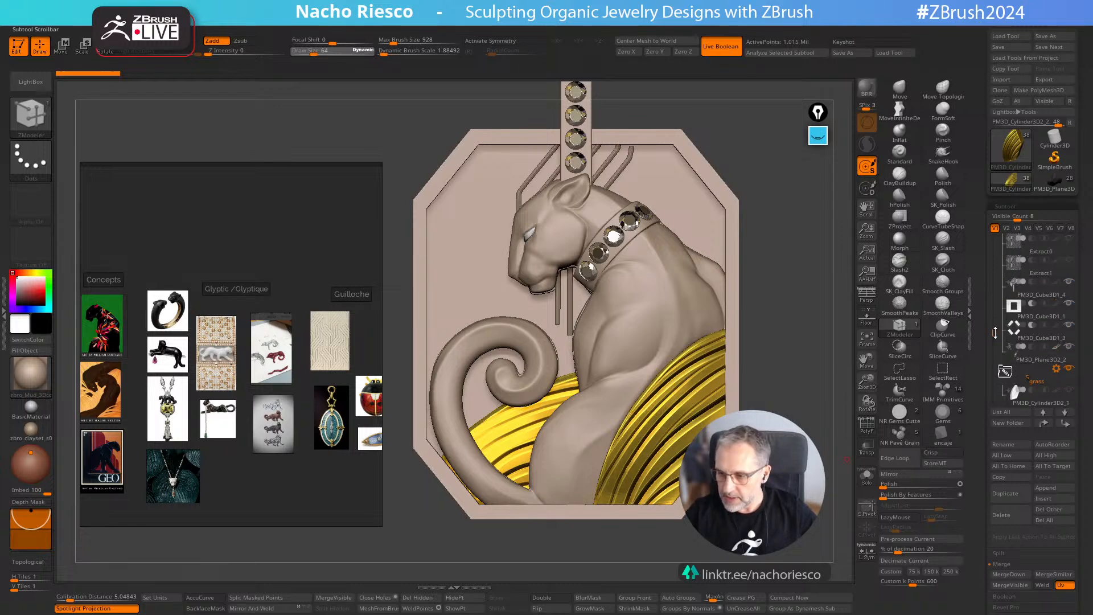
pyautogui.click(1068, 303)
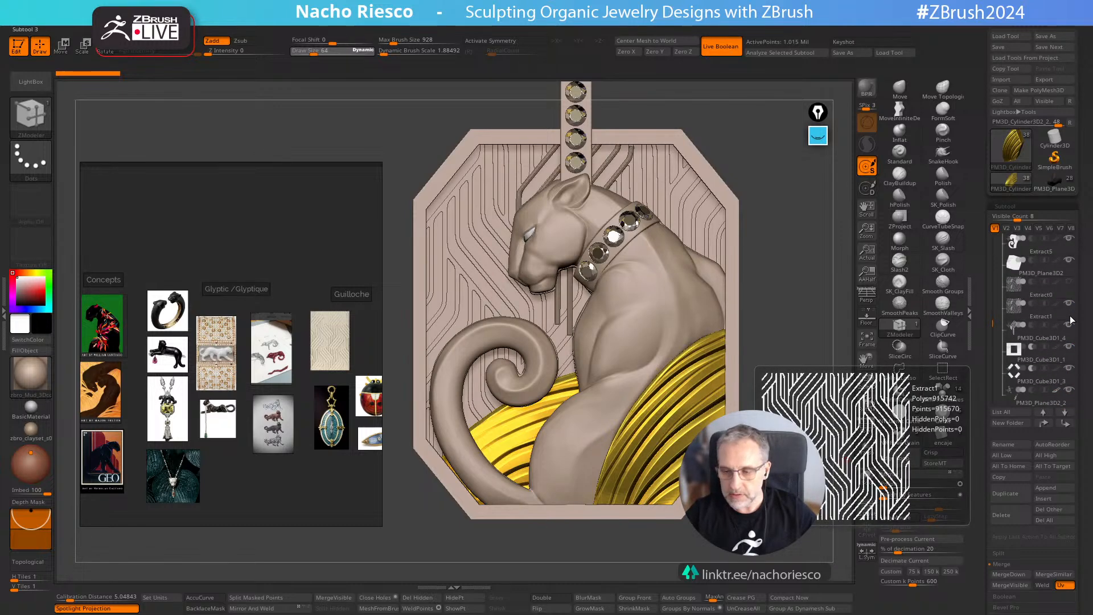
pyautogui.moveTo(775, 387)
pyautogui.mouseDown()
pyautogui.moveTo(811, 409)
pyautogui.moveTo(819, 387)
pyautogui.moveTo(830, 426)
pyautogui.moveTo(881, 285)
pyautogui.mouseUp()
pyautogui.moveTo(827, 386)
pyautogui.mouseDown()
pyautogui.moveTo(835, 415)
pyautogui.moveTo(839, 393)
pyautogui.mouseUp()
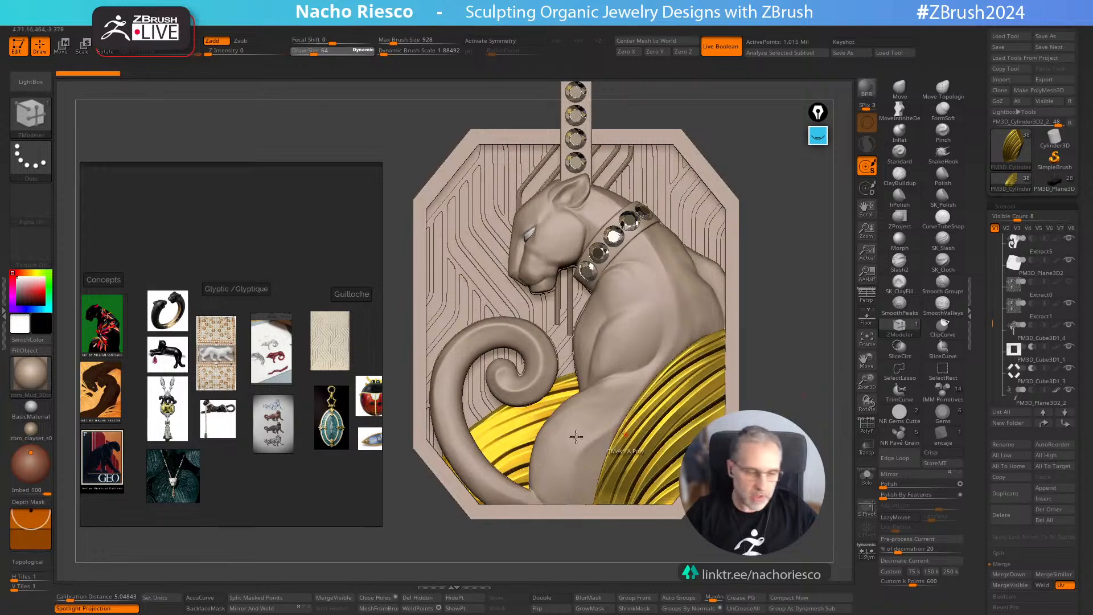
pyautogui.moveTo(294, 285); pyautogui.dragTo(280, 253)
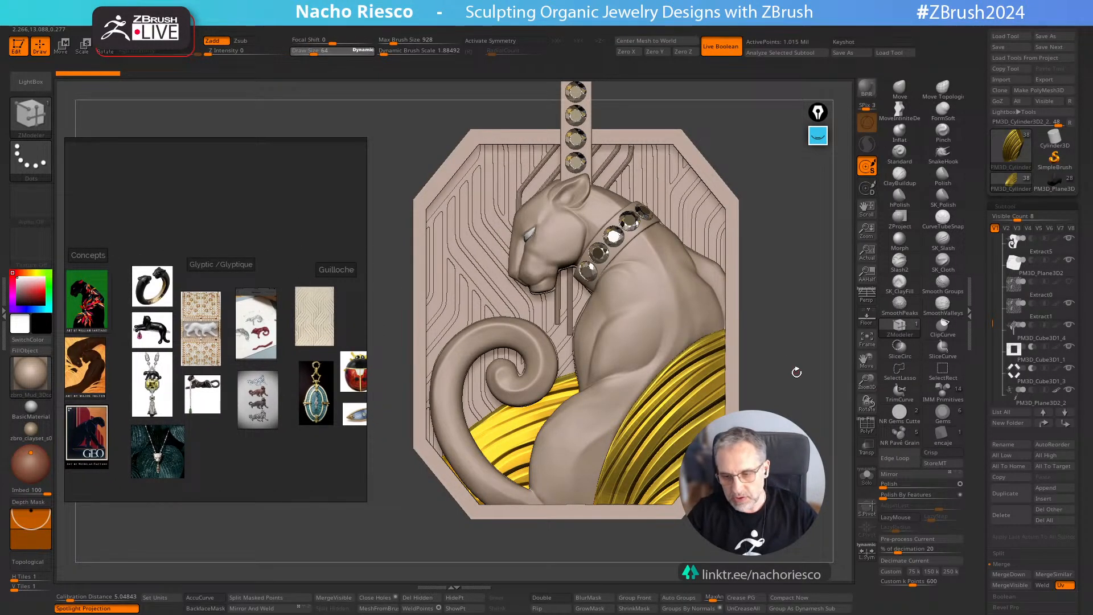
pyautogui.keyDown('alt'); pyautogui.moveTo(801, 376); pyautogui.dragTo(833, 476); pyautogui.keyUp('alt')
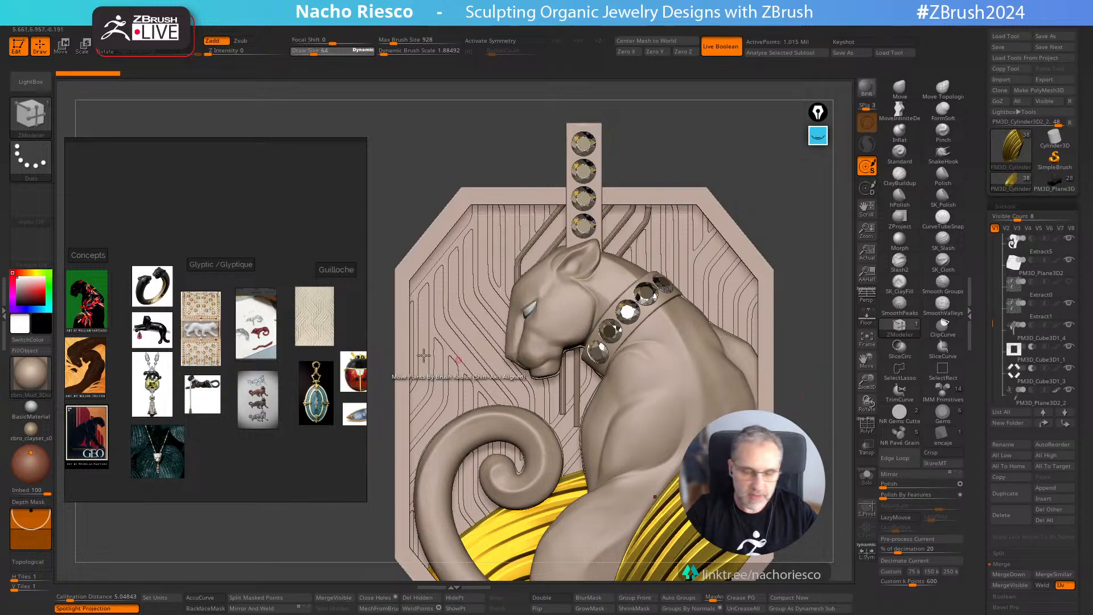
# Step: Switch the pendant's material to Droplet and select the Extract1 guilloche subtool
pyautogui.click(41, 375)
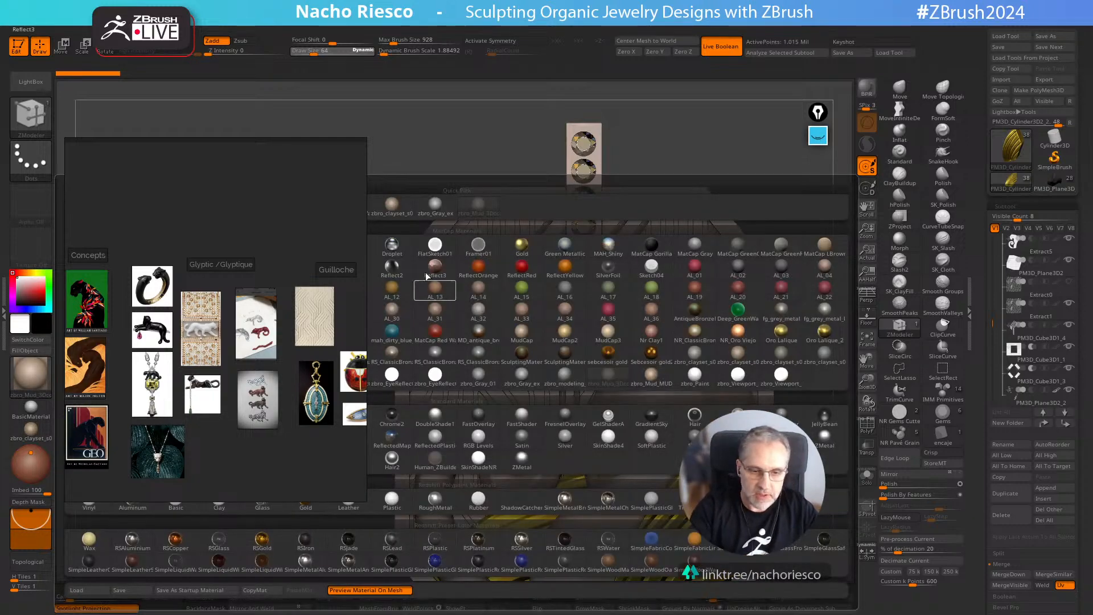
pyautogui.click(392, 246)
pyautogui.moveTo(831, 394); pyautogui.dragTo(683, 273)
pyautogui.moveTo(800, 216); pyautogui.dragTo(721, 238)
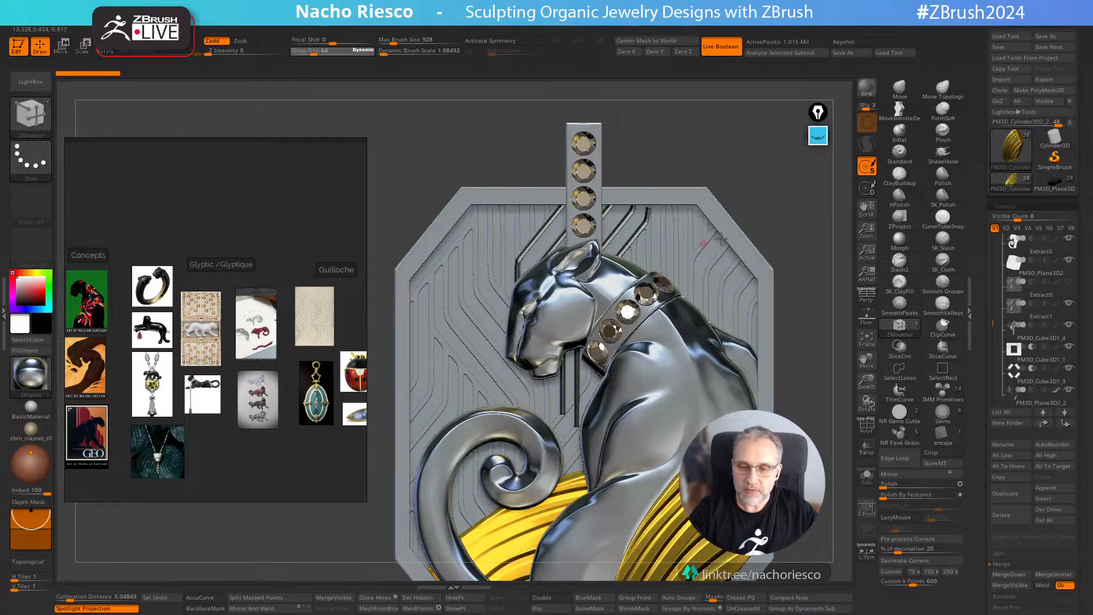
pyautogui.click(1045, 320)
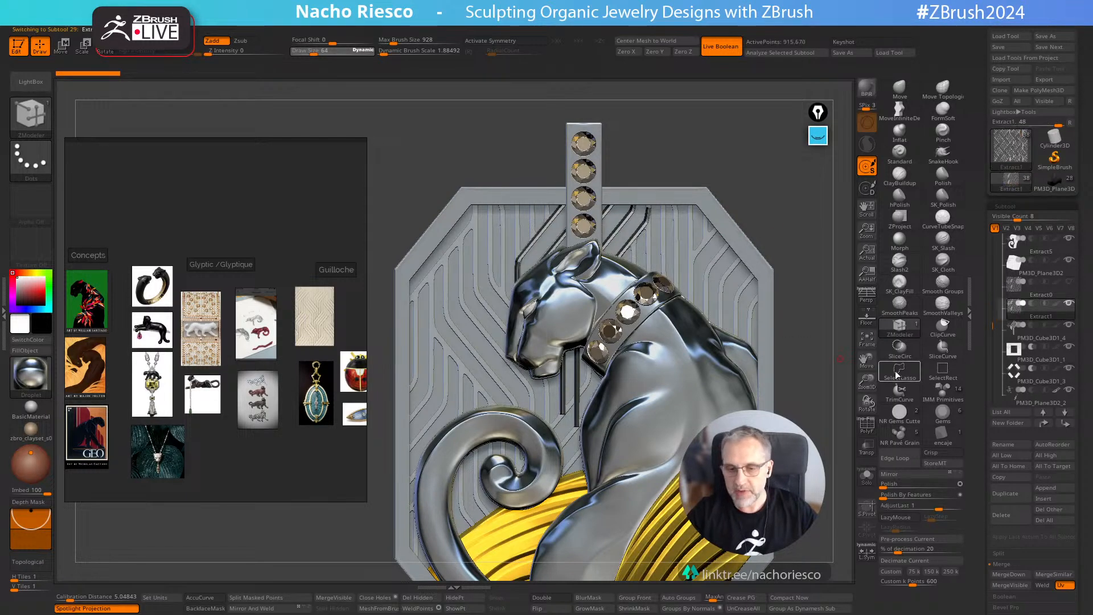
# Step: Make the PM3D_Cube3D1_4 bars subtool active and examine it in isolation and against the pendant's guilloche background
pyautogui.moveTo(825, 401); pyautogui.dragTo(833, 423)
pyautogui.click(1038, 336)
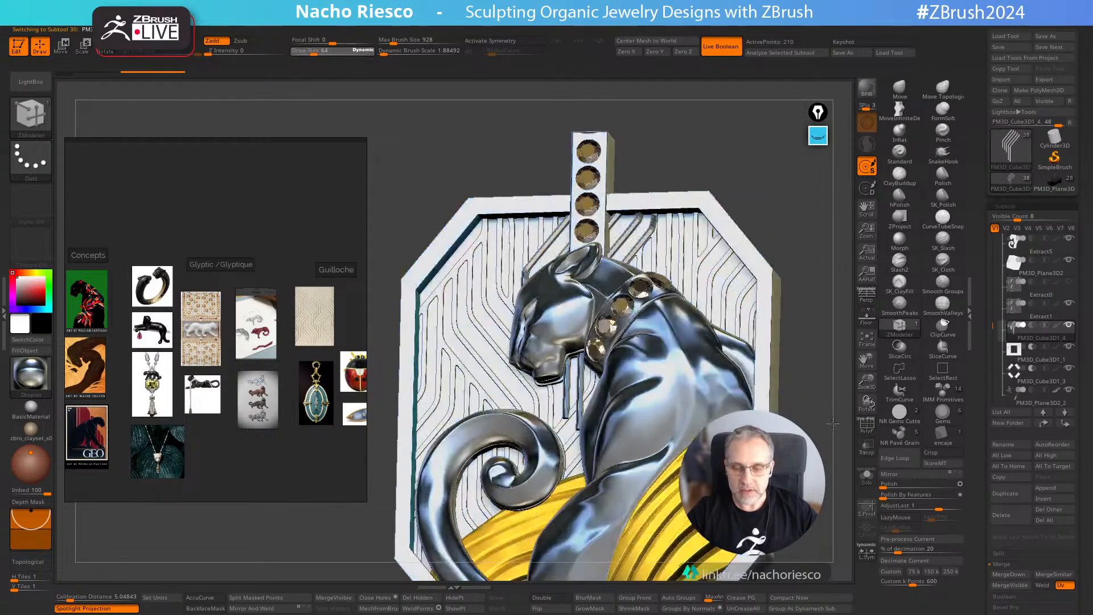
pyautogui.click(867, 475)
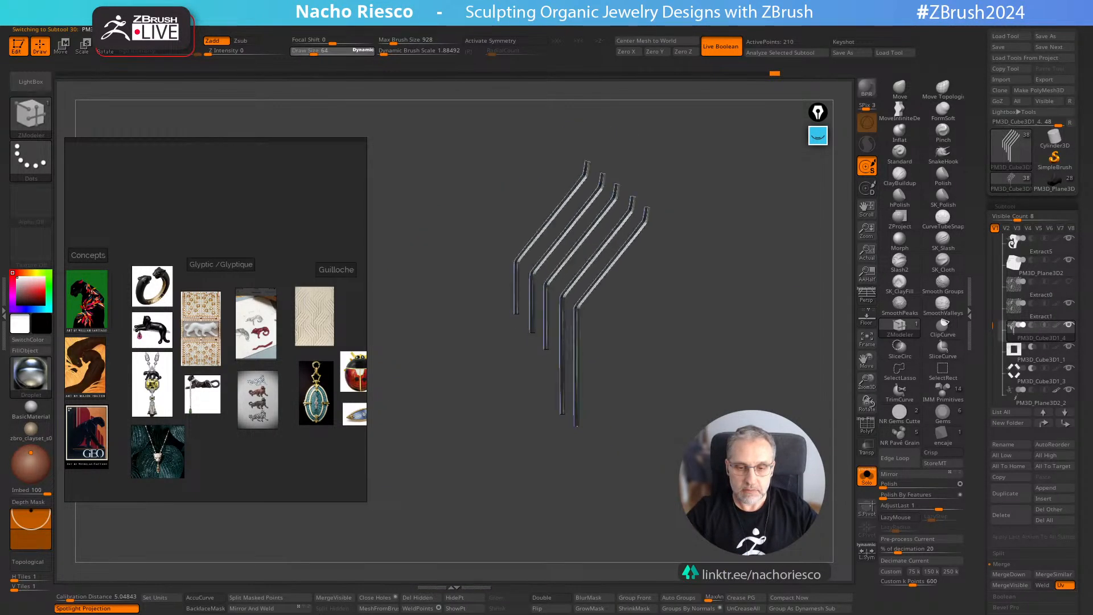
pyautogui.click(868, 478)
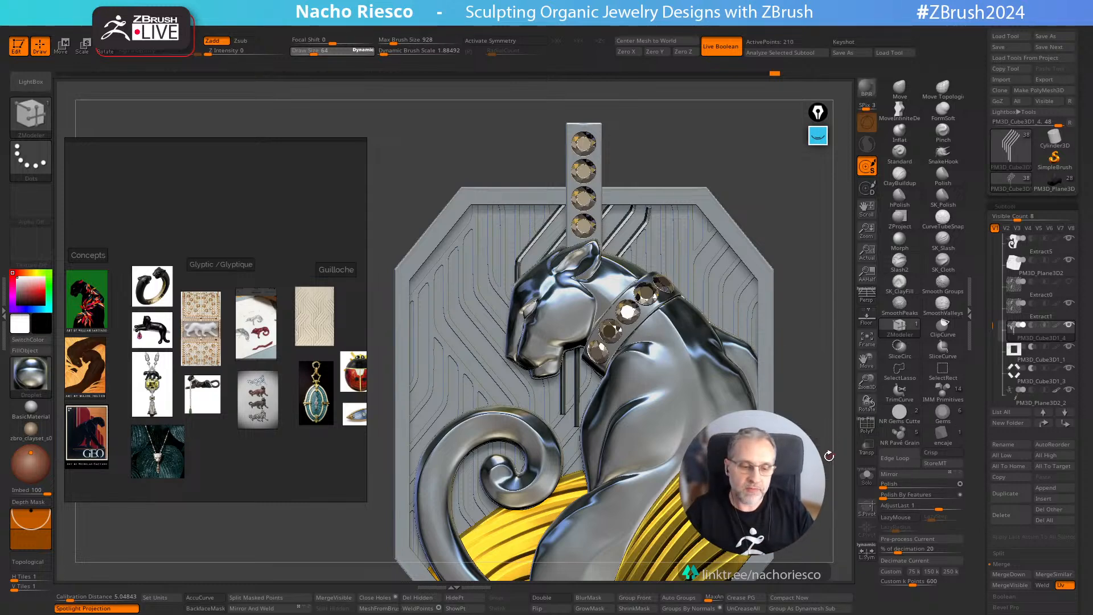
pyautogui.moveTo(827, 443); pyautogui.dragTo(810, 372)
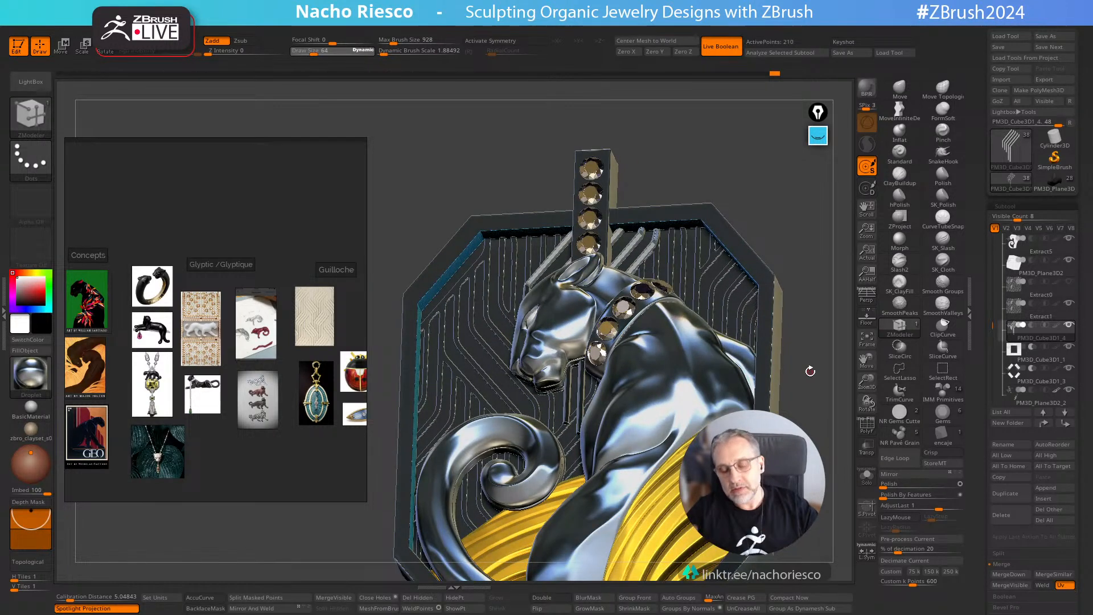
pyautogui.moveTo(831, 444); pyautogui.dragTo(833, 481)
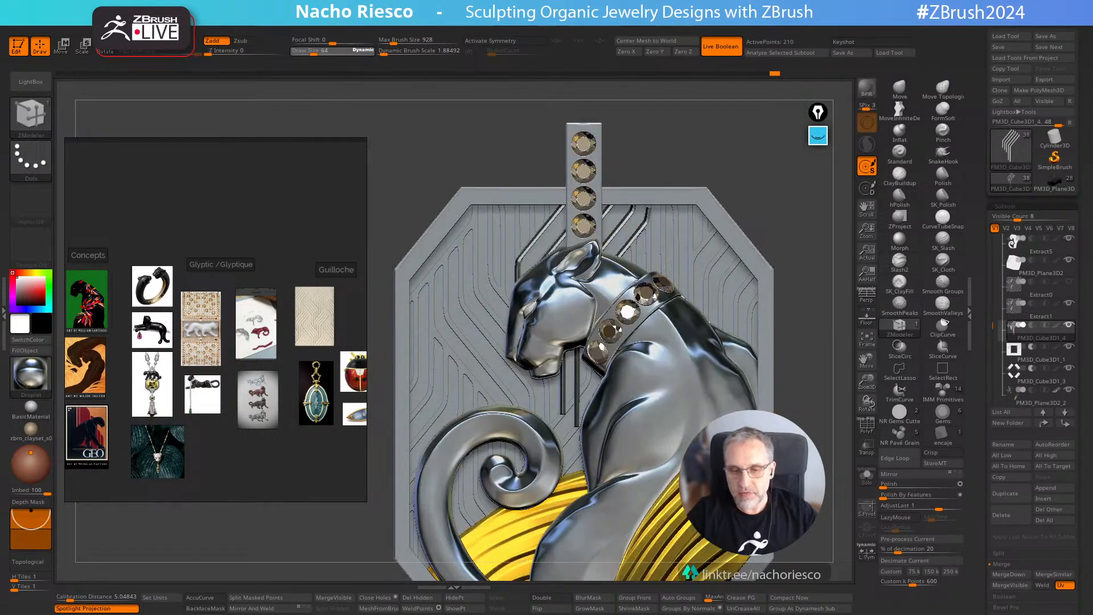
pyautogui.moveTo(800, 239); pyautogui.dragTo(631, 234)
pyautogui.moveTo(793, 193); pyautogui.dragTo(808, 188)
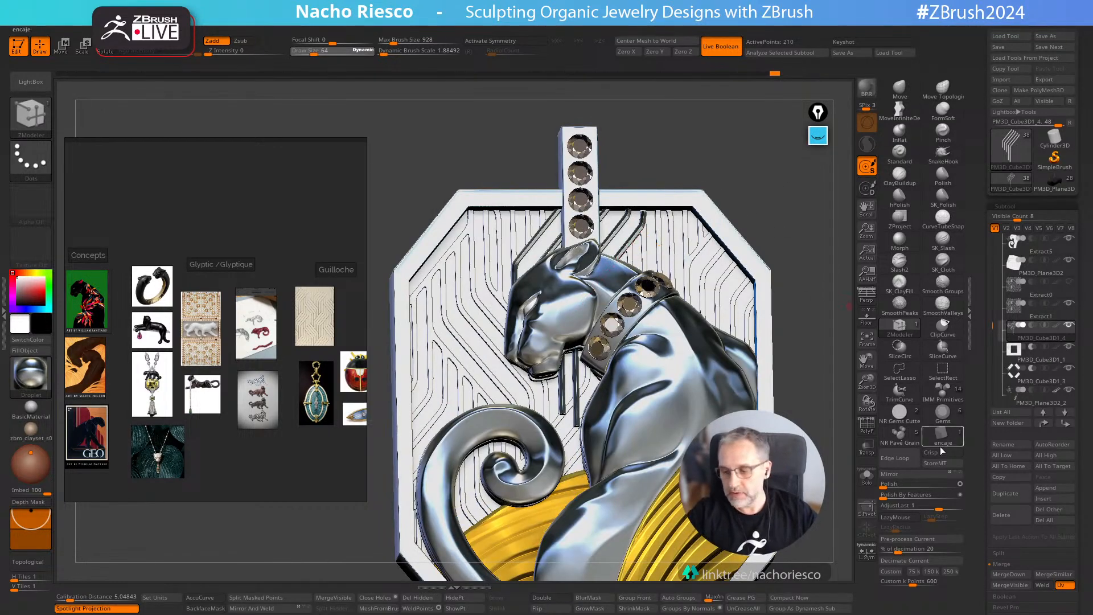
# Step: Isolate the active subtool and switch to the Extract1 guilloche pattern to examine it on its own
pyautogui.click(866, 477)
pyautogui.click(1039, 310)
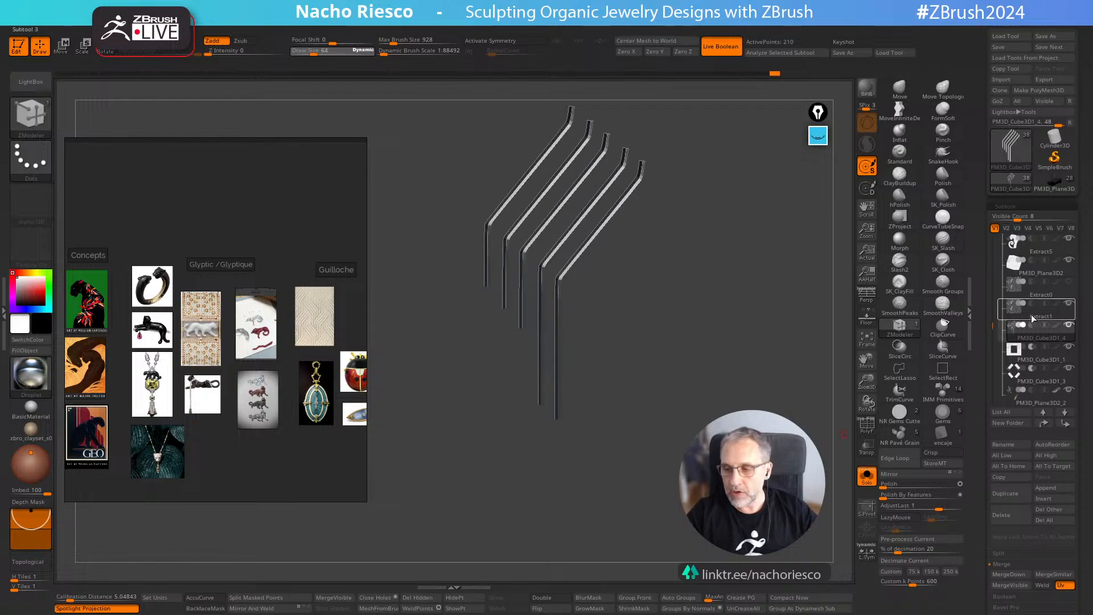
pyautogui.moveTo(816, 405)
pyautogui.mouseDown()
pyautogui.moveTo(806, 426)
pyautogui.moveTo(238, 506)
pyautogui.mouseUp()
pyautogui.moveTo(812, 369)
pyautogui.mouseDown()
pyautogui.moveTo(834, 385)
pyautogui.moveTo(820, 395)
pyautogui.moveTo(832, 385)
pyautogui.moveTo(813, 357)
pyautogui.moveTo(830, 383)
pyautogui.moveTo(825, 425)
pyautogui.moveTo(845, 426)
pyautogui.mouseUp()
# Step: Return to the PM3D_Cube3D1_4 bars, inspect them up close in isolation, and redisplay the full pendant
pyautogui.click(1038, 338)
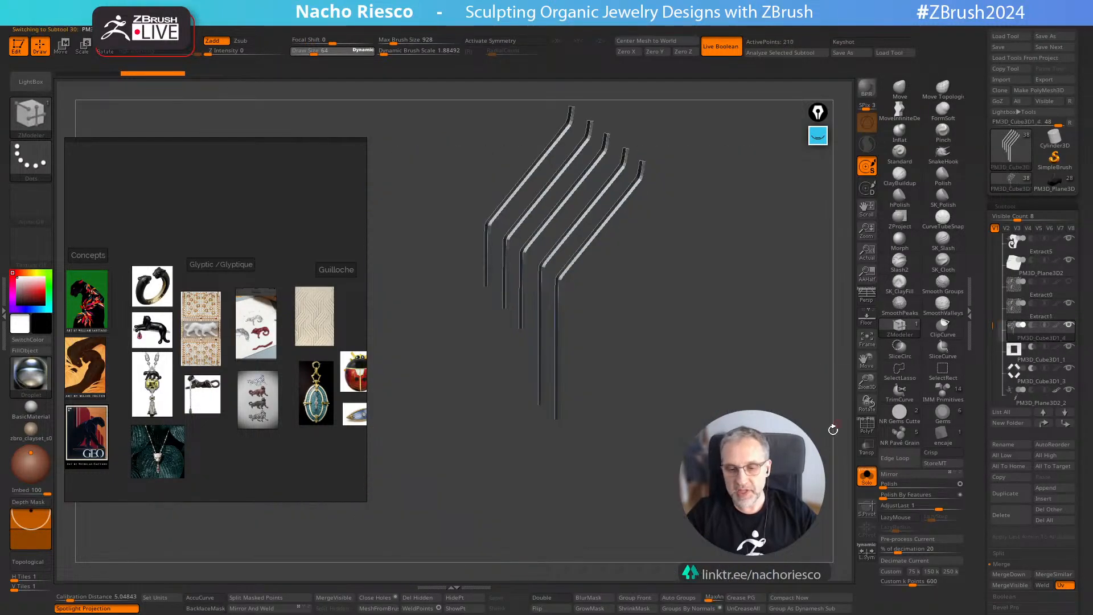
pyautogui.moveTo(821, 443); pyautogui.dragTo(773, 410)
pyautogui.keyDown('alt'); pyautogui.moveTo(706, 256); pyautogui.dragTo(740, 364, button='right'); pyautogui.keyUp('alt')
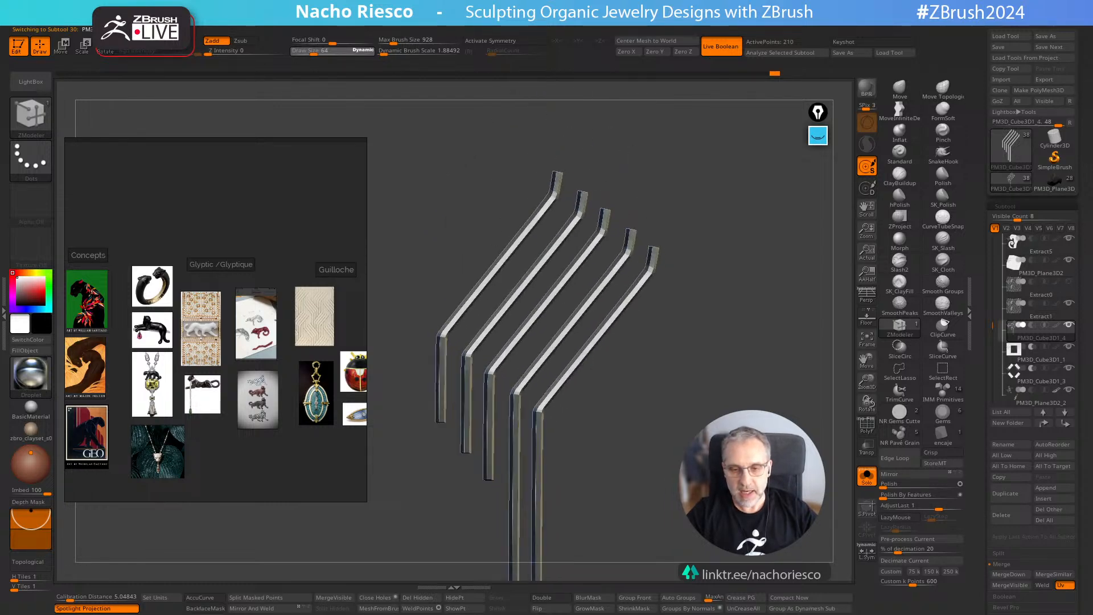
pyautogui.click(867, 477)
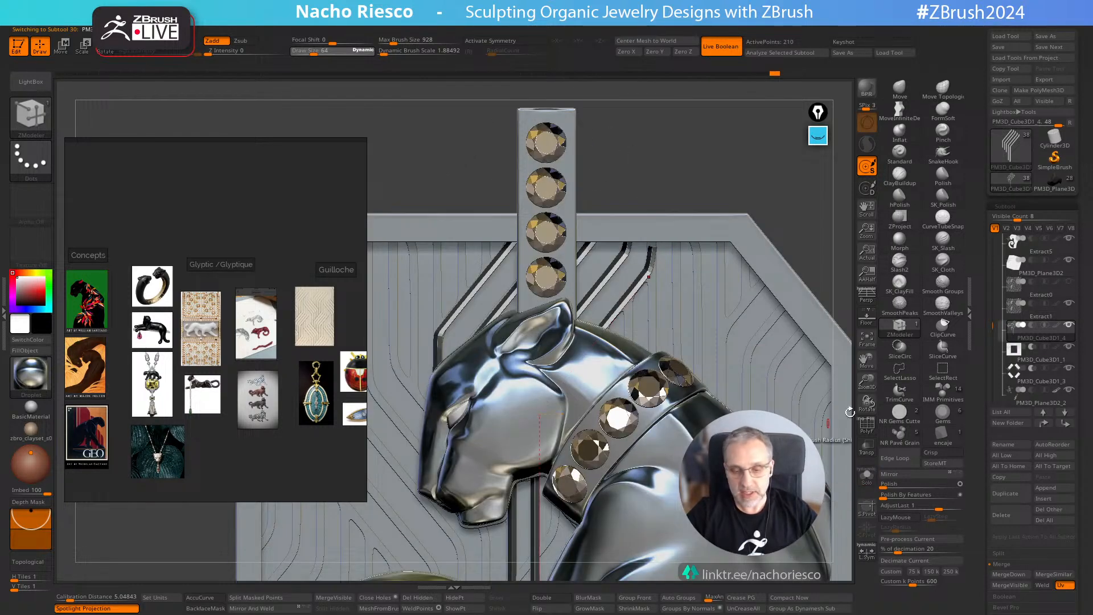
pyautogui.keyDown('ctrl'); pyautogui.moveTo(783, 183); pyautogui.dragTo(711, 118, button='right'); pyautogui.keyUp('ctrl')
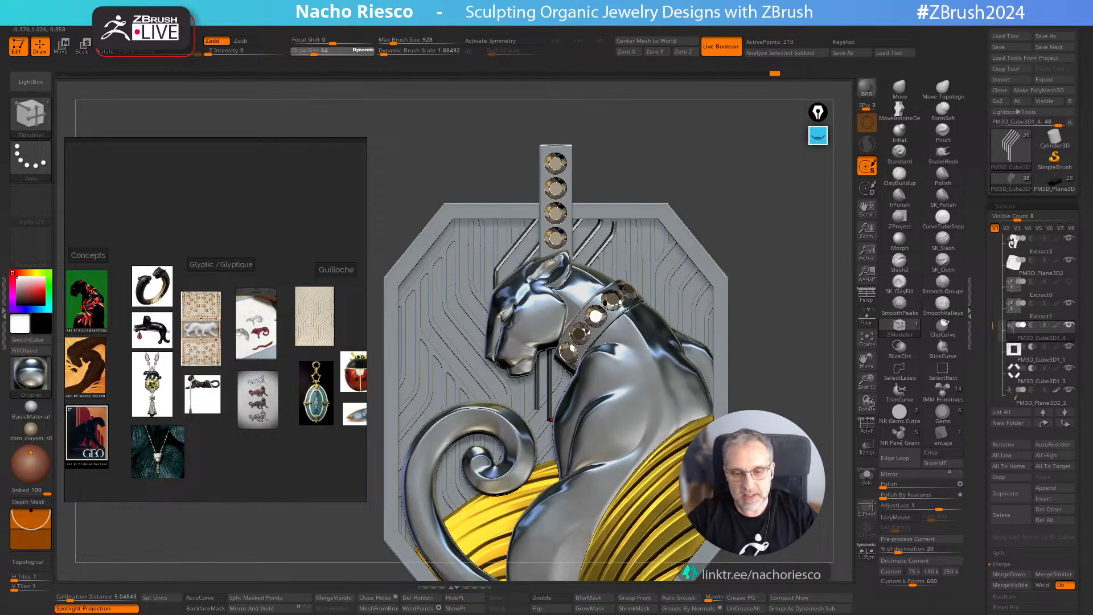
# Step: Switch the pendant's material to the clay preview material and collapse the guilloche subtool folder
pyautogui.moveTo(822, 407)
pyautogui.mouseDown(button='right')
pyautogui.moveTo(809, 427)
pyautogui.moveTo(829, 426)
pyautogui.mouseUp(button='right')
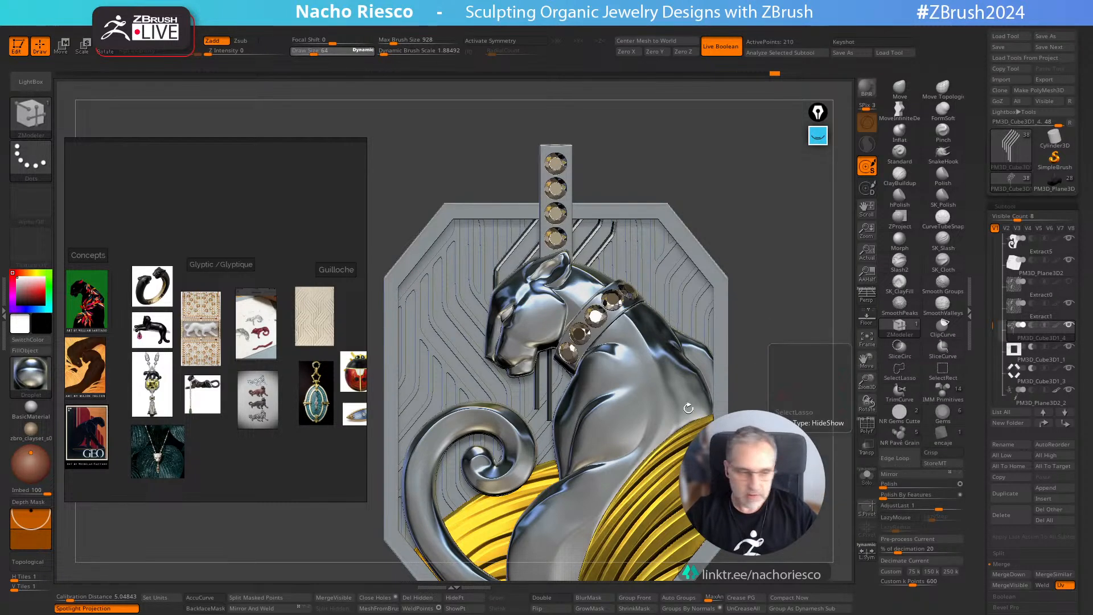
pyautogui.click(35, 427)
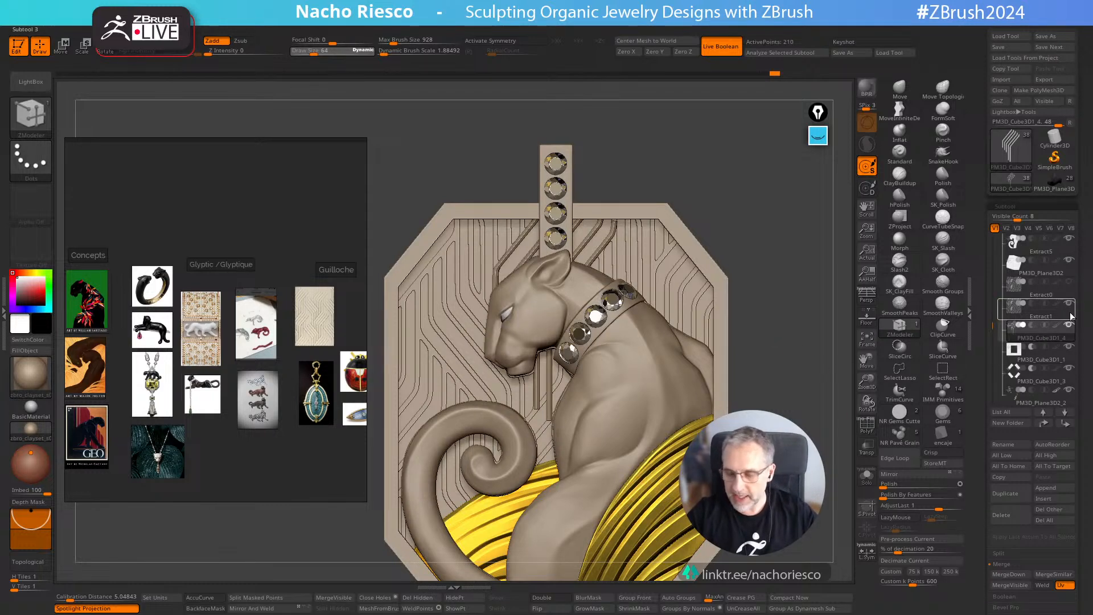
pyautogui.scroll(-3, 1017, 307)
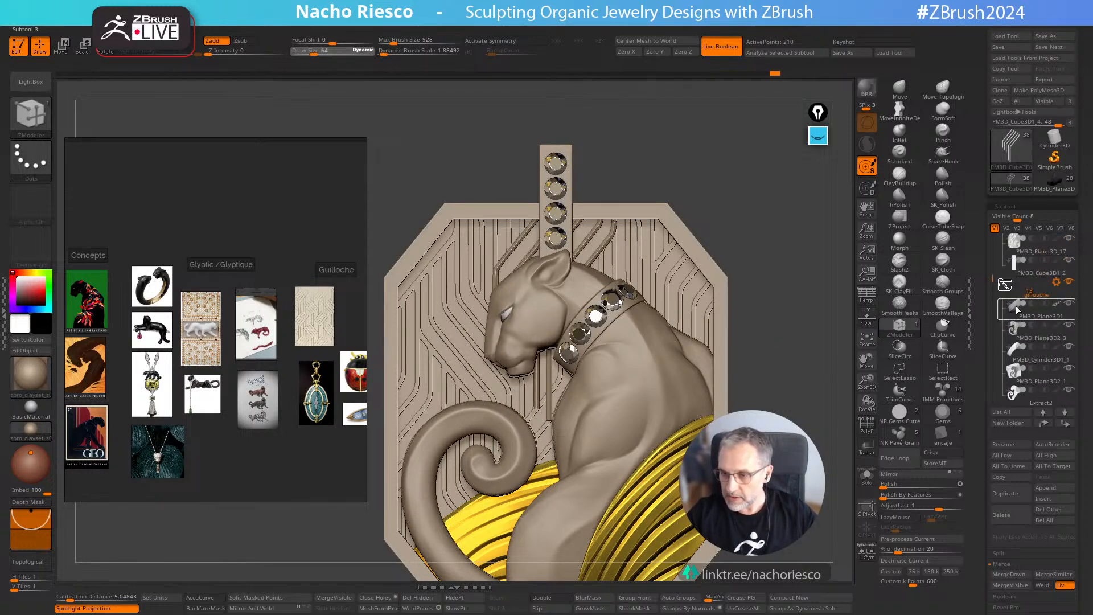
pyautogui.click(1006, 285)
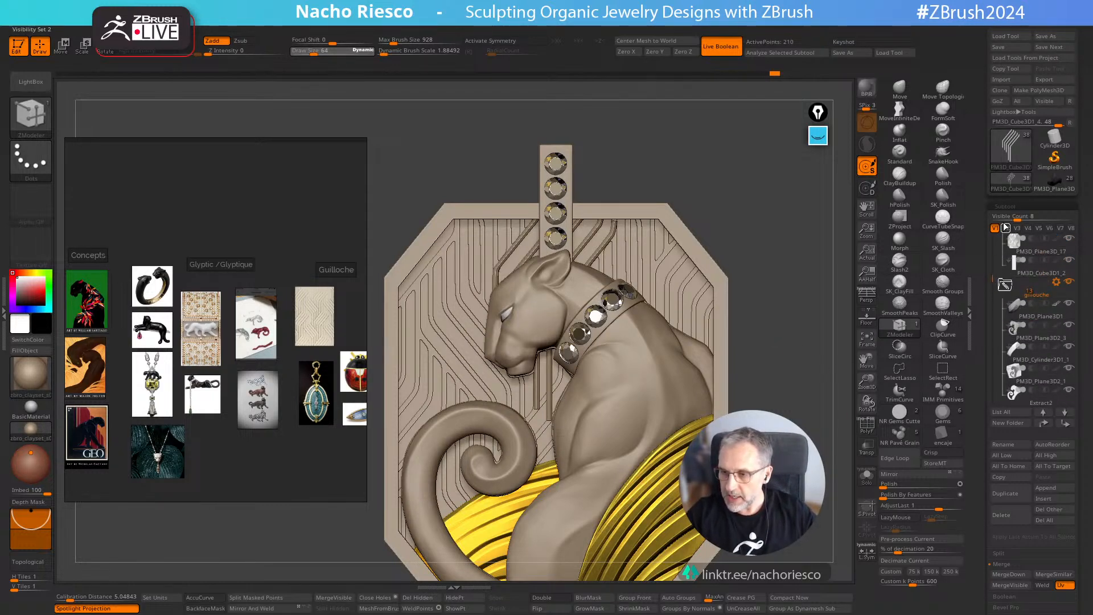
pyautogui.click(1007, 285)
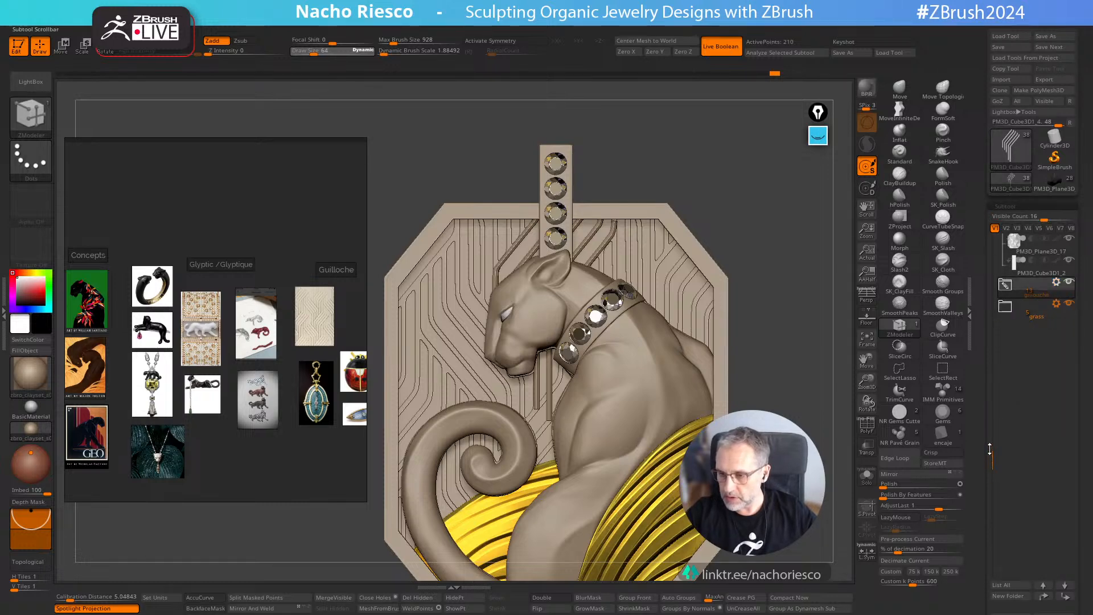
pyautogui.scroll(3, 989, 449)
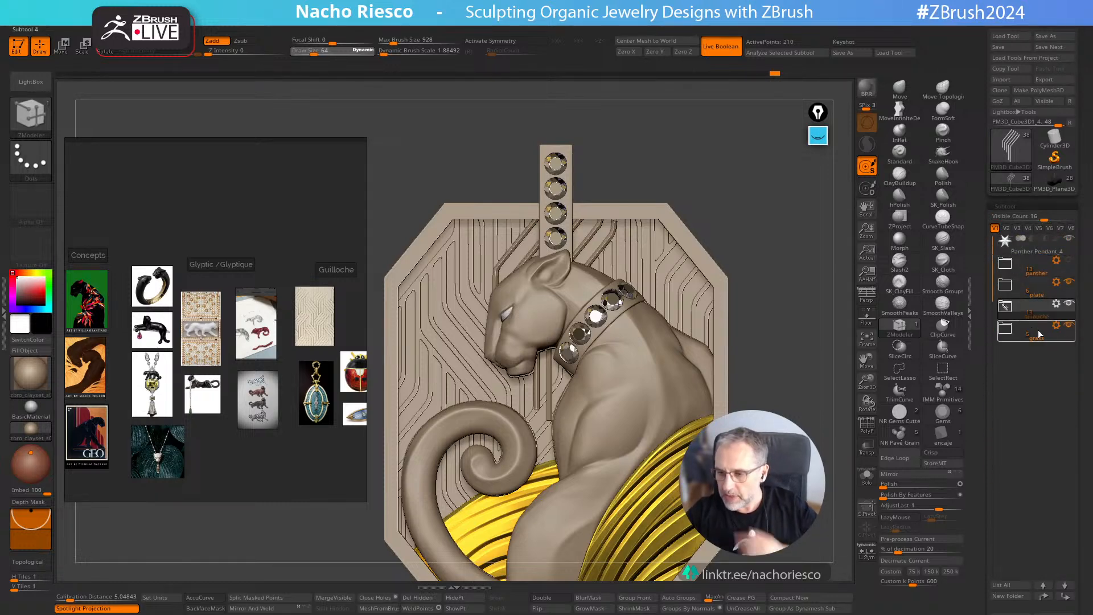
# Step: Expand the guilloche folder to review its subtools, including the Extract0 pattern, and collapse it again
pyautogui.click(1038, 295)
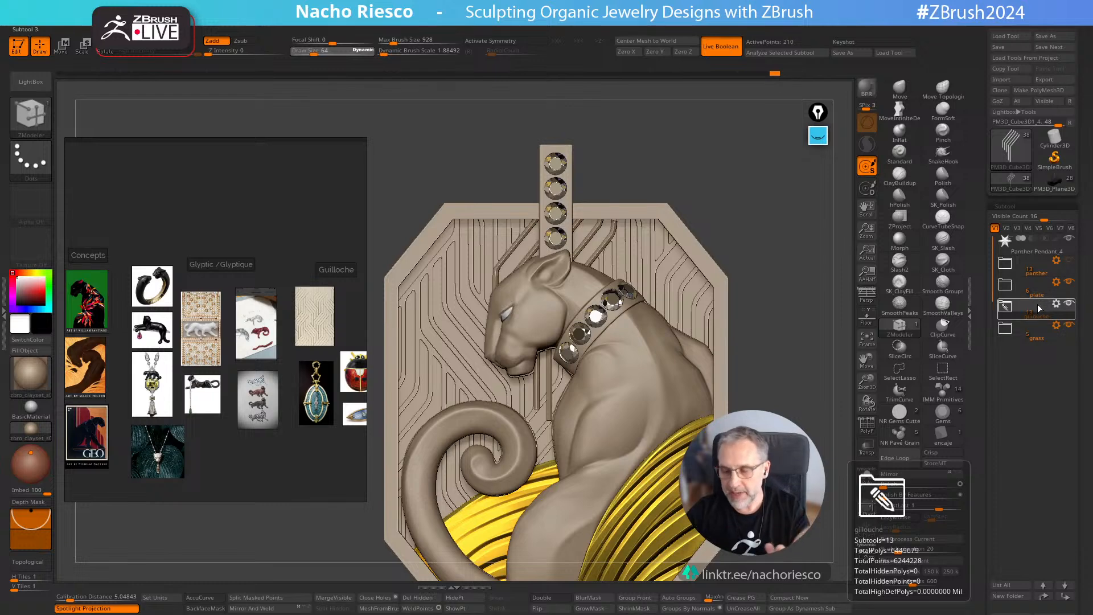
pyautogui.click(1062, 311)
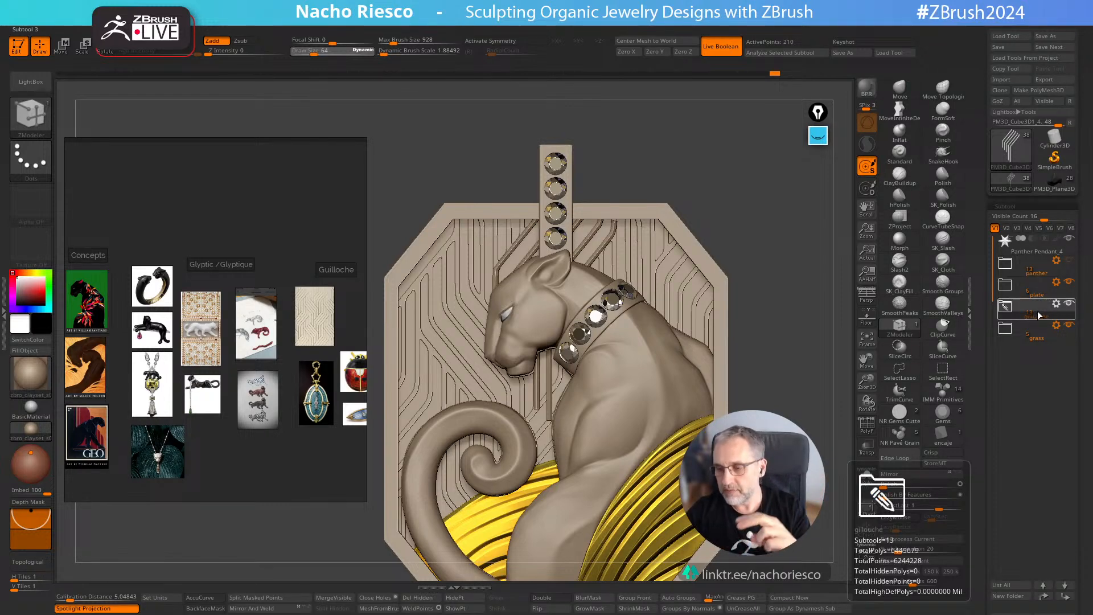
pyautogui.click(1012, 311)
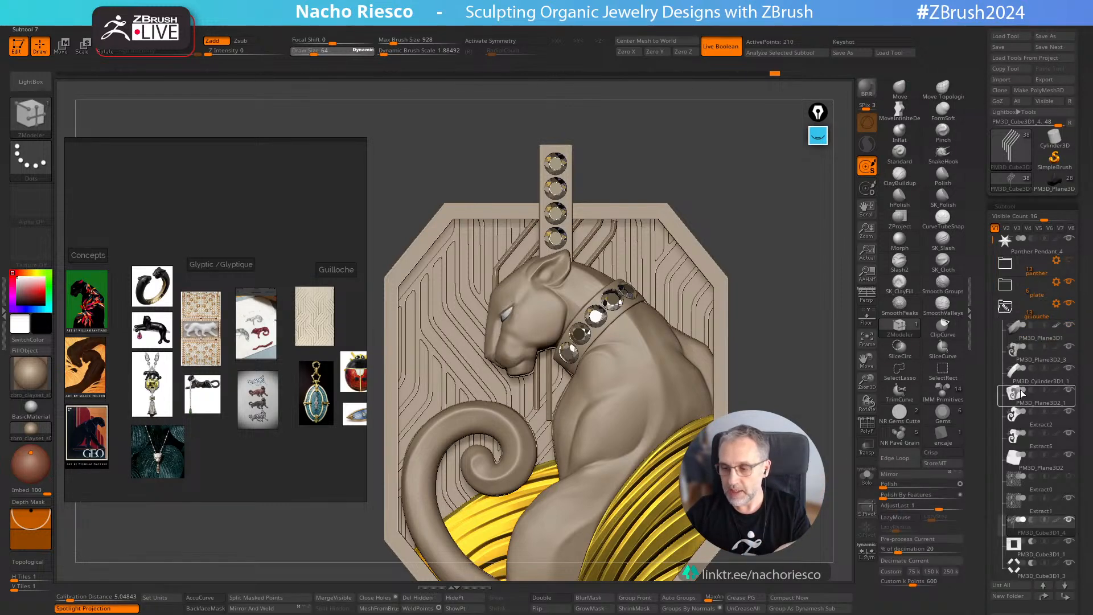
pyautogui.click(1024, 487)
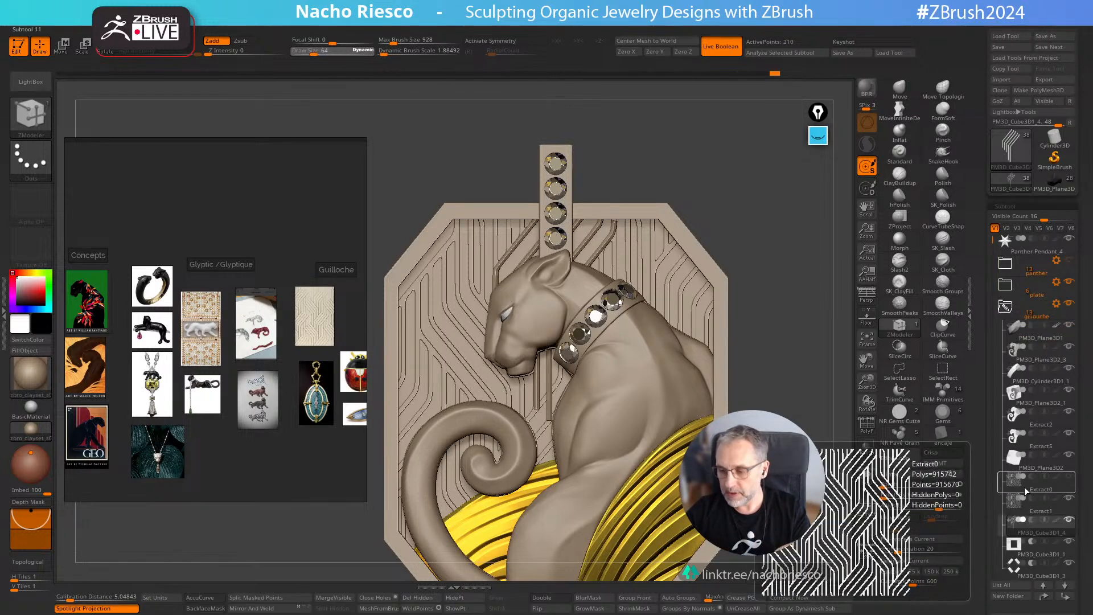
pyautogui.click(1021, 341)
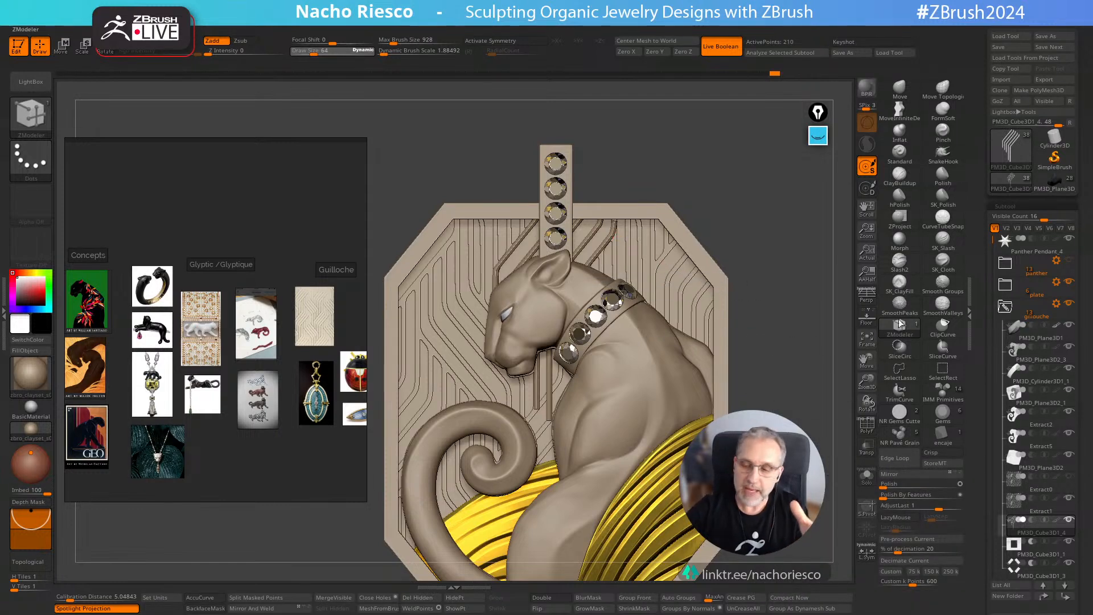
pyautogui.click(1009, 313)
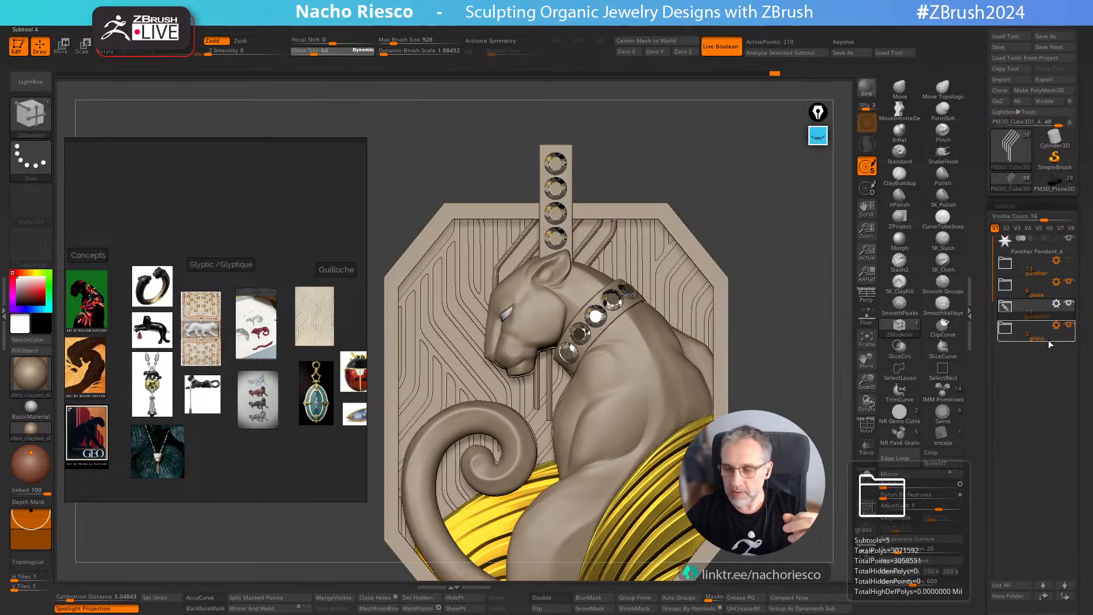
# Step: Expand the grass folder and turn off the subtools' own colour display across the pendant so they use the clay material
pyautogui.click(1048, 340)
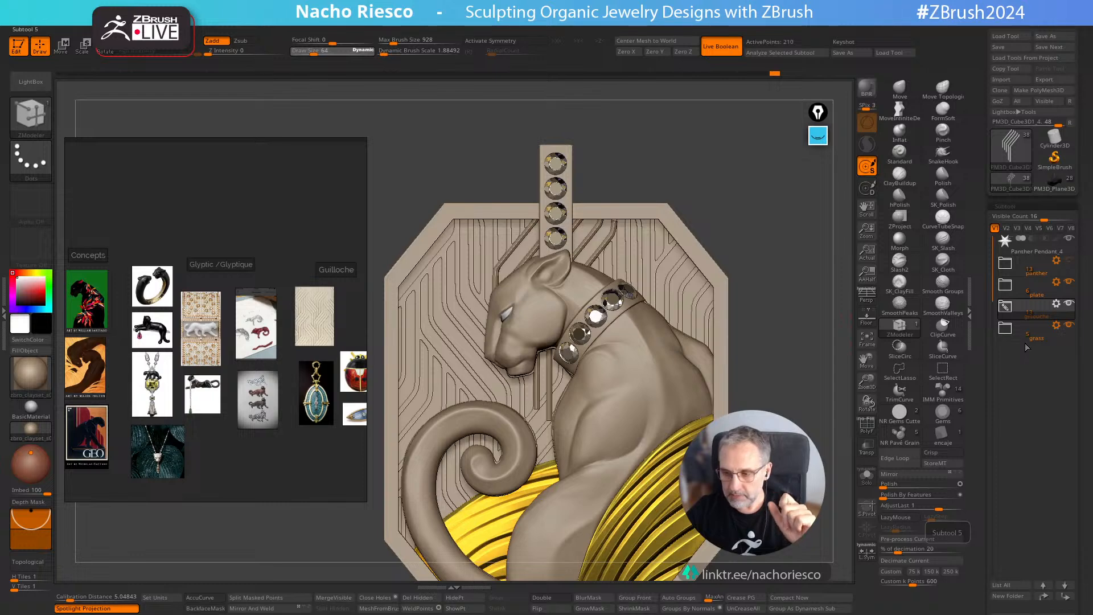
pyautogui.click(1011, 335)
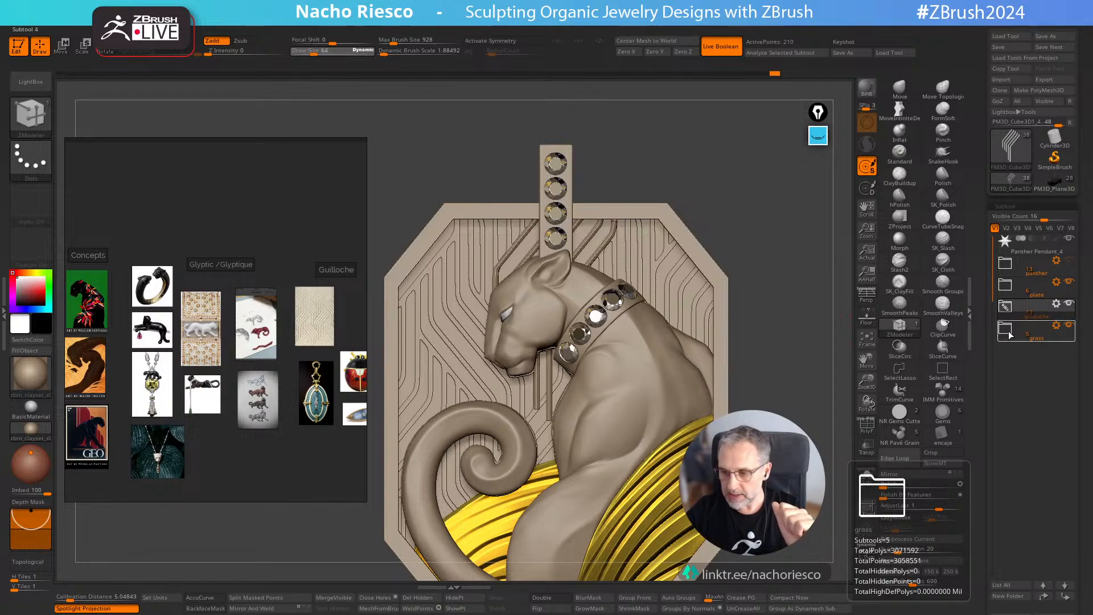
pyautogui.click(1011, 335)
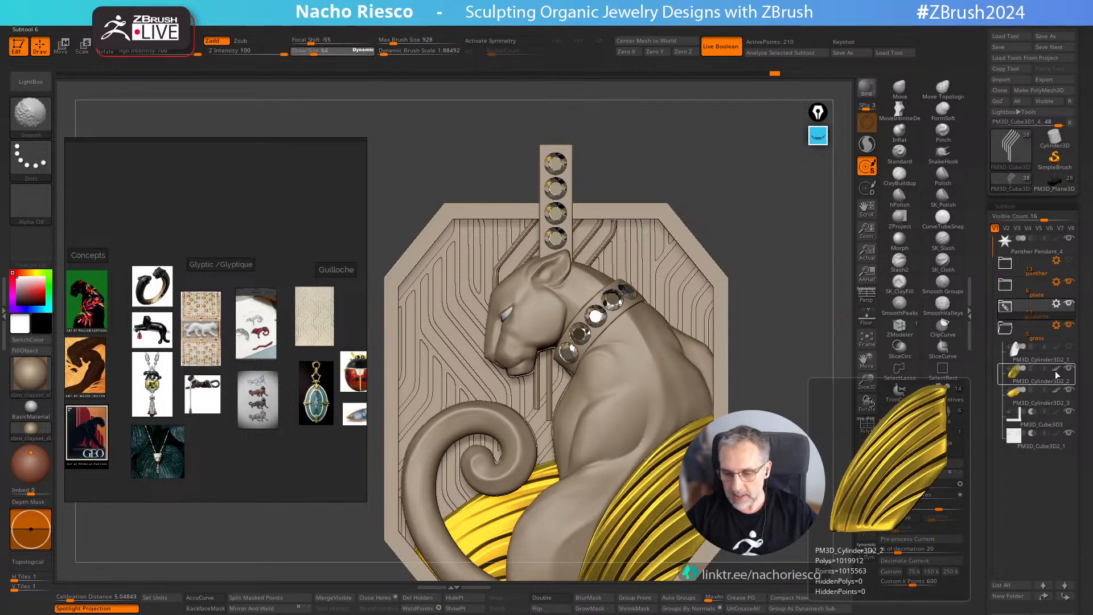
pyautogui.keyDown('alt'); pyautogui.moveTo(798, 427); pyautogui.dragTo(803, 454); pyautogui.keyUp('alt')
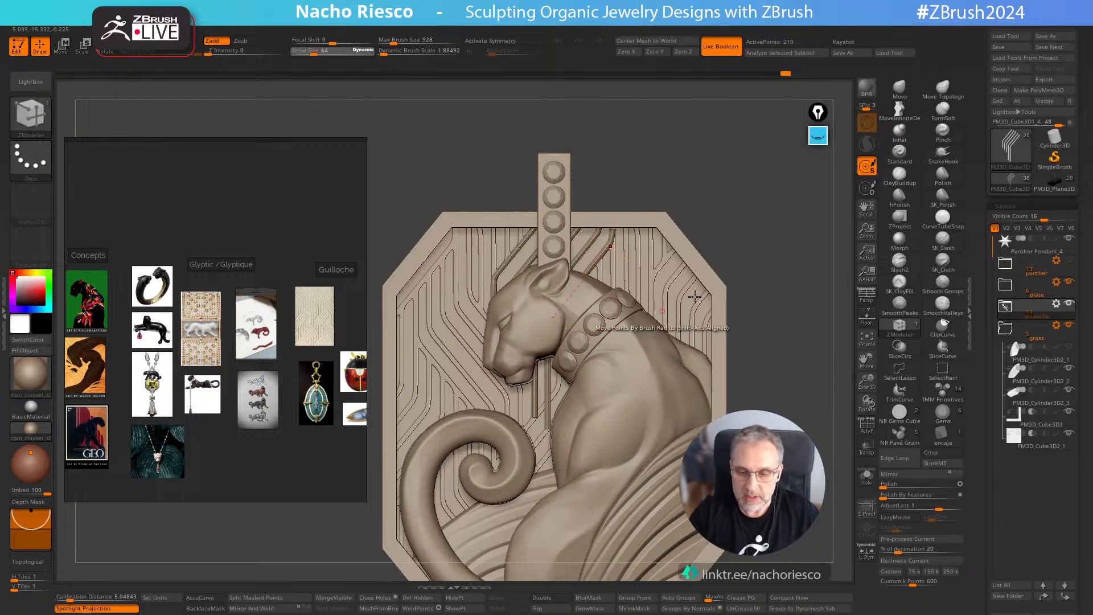
# Step: Isolate the collar gems and measure the middle gem's diameter with a transpose line, and return to the full pendant
pyautogui.keyDown('alt'); pyautogui.click(595, 326); pyautogui.keyUp('alt')
pyautogui.click(867, 476)
pyautogui.keyDown('alt'); pyautogui.moveTo(643, 398); pyautogui.dragTo(633, 519); pyautogui.keyUp('alt')
pyautogui.press('w')
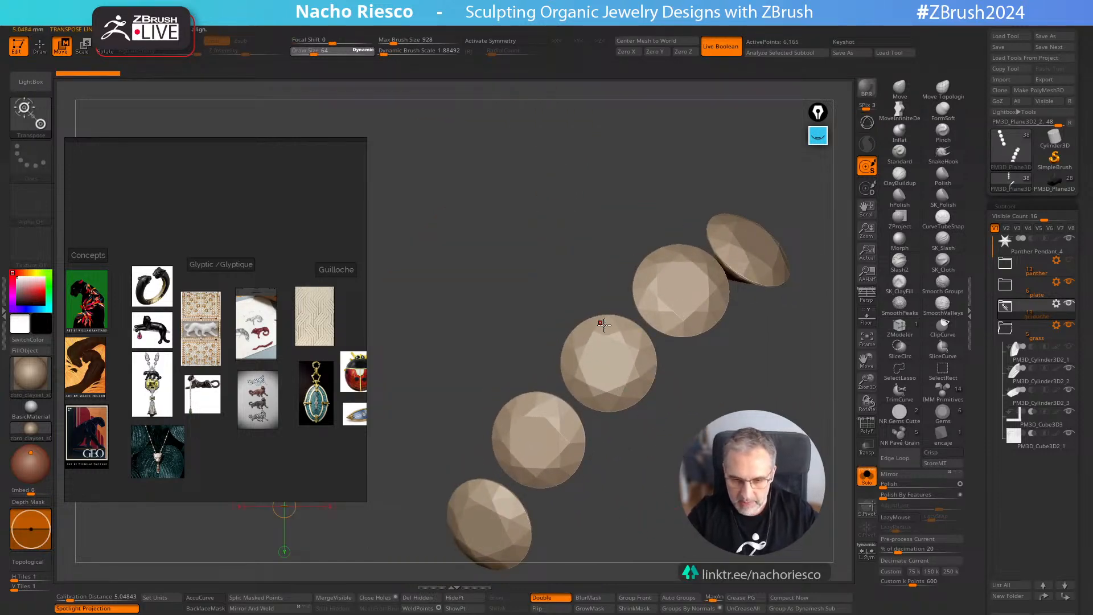
pyautogui.moveTo(607, 313); pyautogui.dragTo(612, 411)
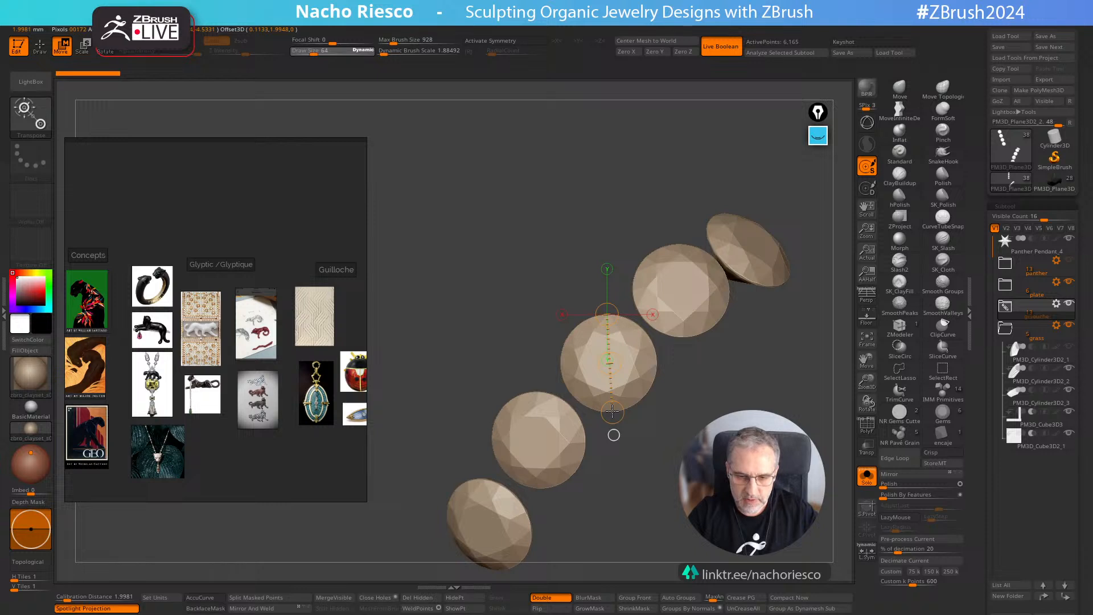
pyautogui.press('q')
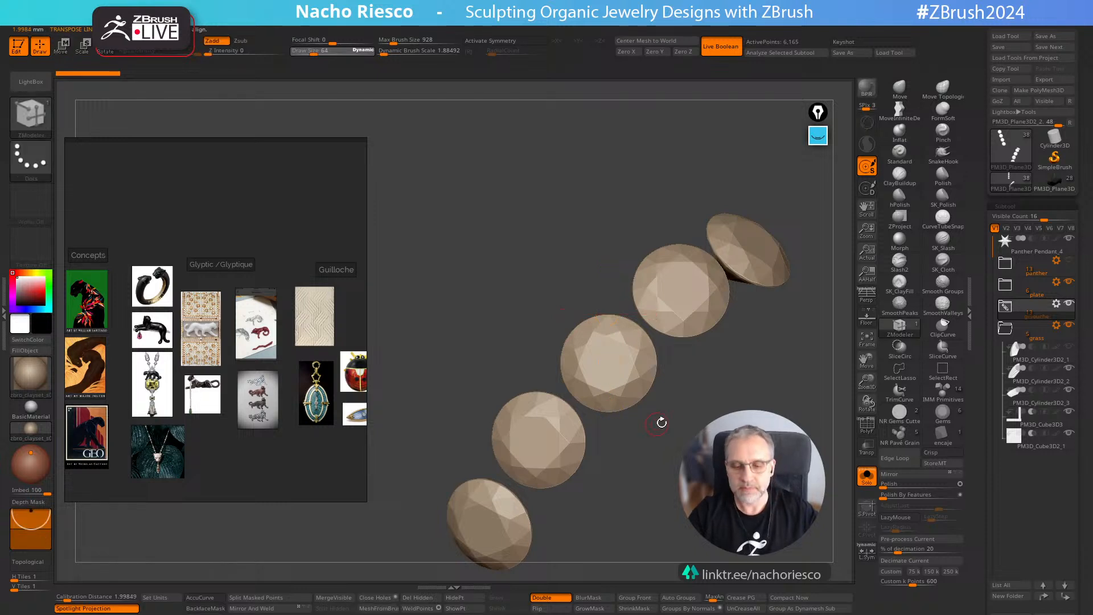
pyautogui.click(865, 474)
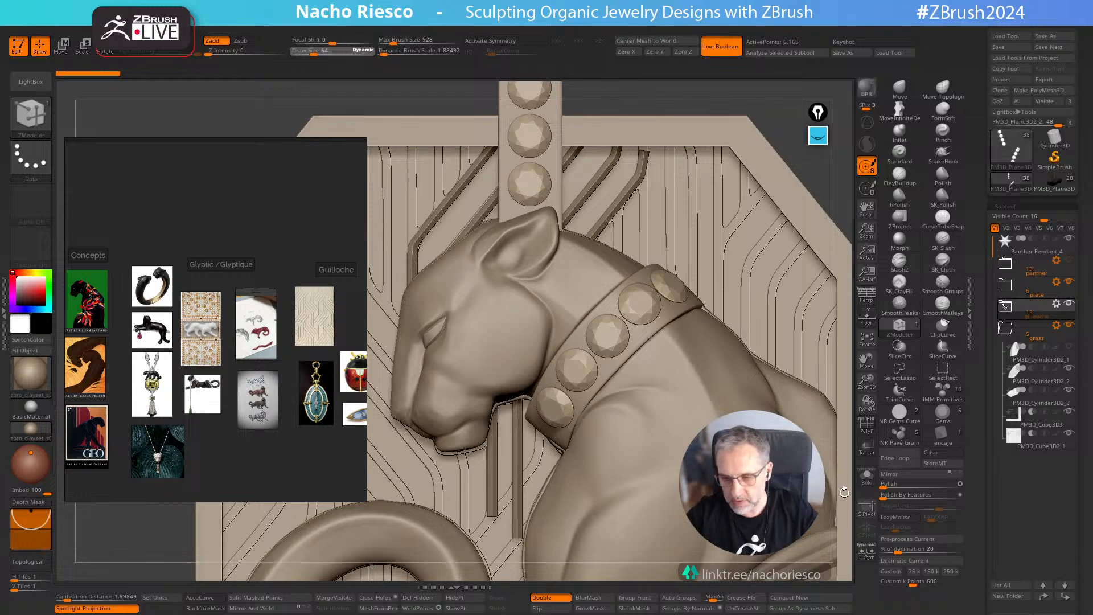
# Step: Collapse the grass folder and look through the subtools in the panther folder, closing it again
pyautogui.keyDown('ctrl'); pyautogui.moveTo(840, 420); pyautogui.dragTo(845, 445, button='right'); pyautogui.keyUp('ctrl')
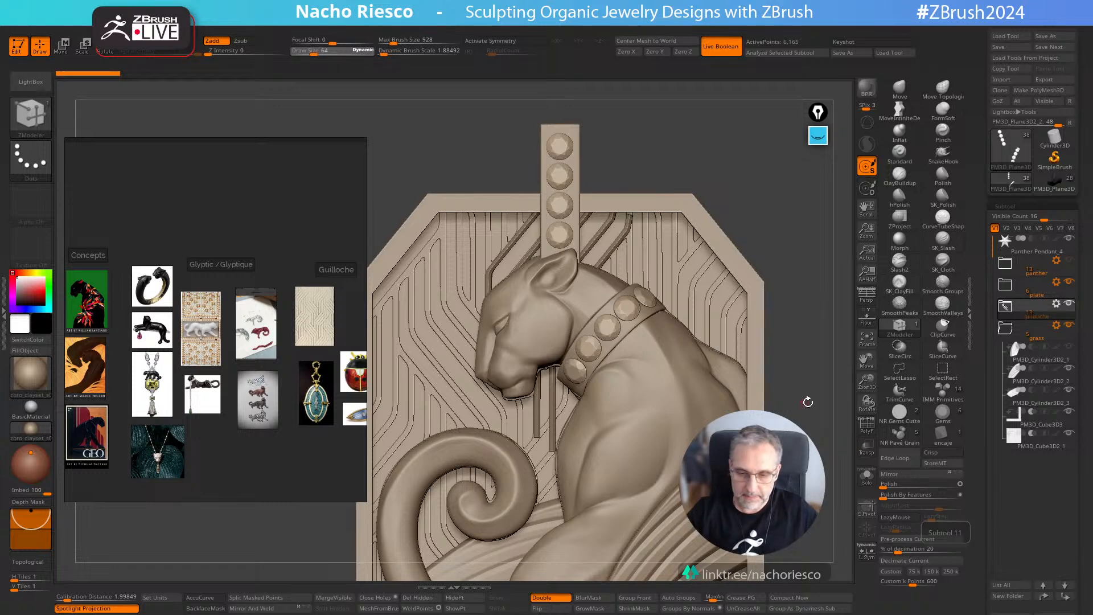
pyautogui.keyDown('alt'); pyautogui.moveTo(808, 401); pyautogui.dragTo(809, 401); pyautogui.keyUp('alt')
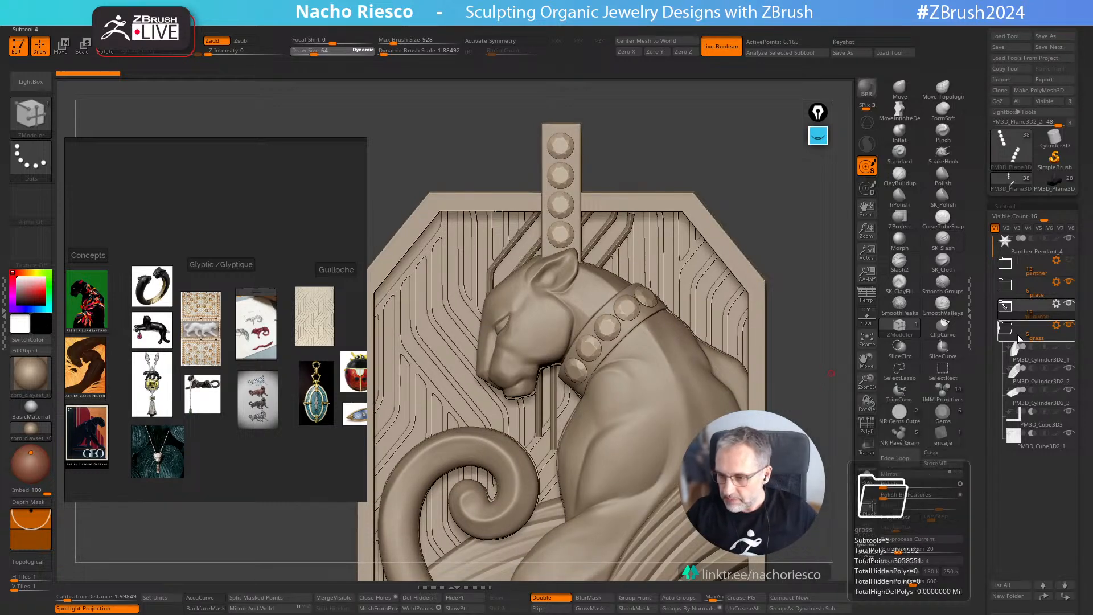
pyautogui.click(1004, 331)
pyautogui.click(1005, 265)
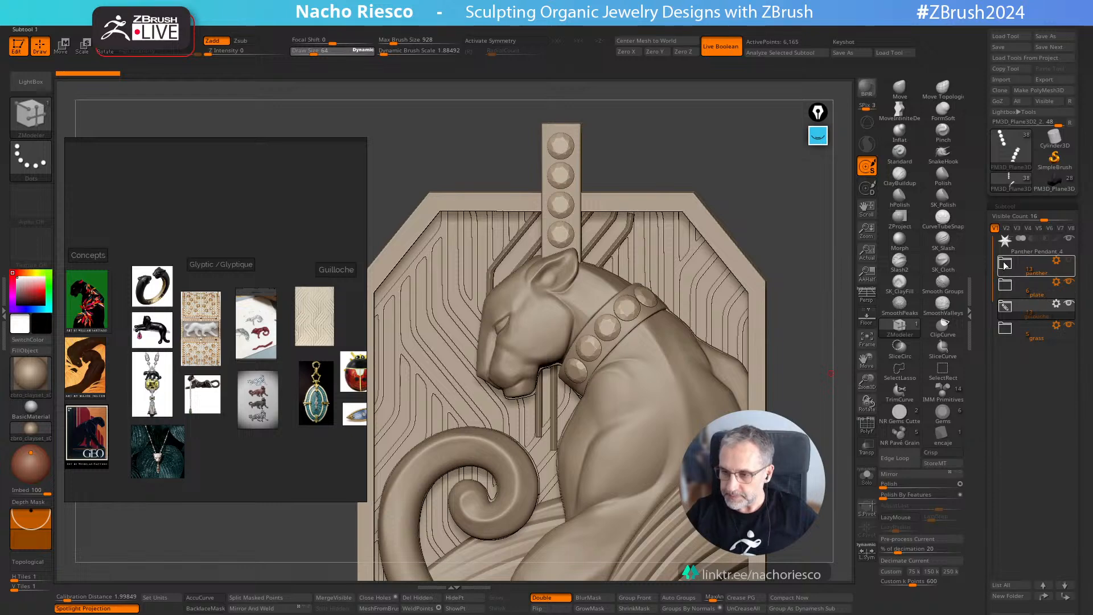
pyautogui.click(1005, 265)
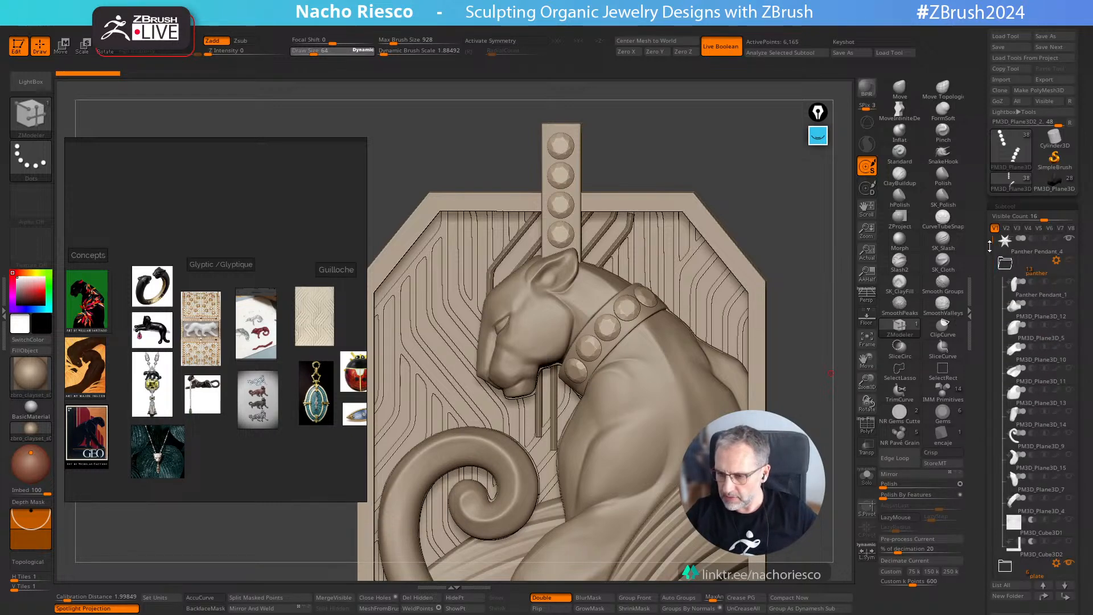
pyautogui.moveTo(990, 245); pyautogui.dragTo(991, 283)
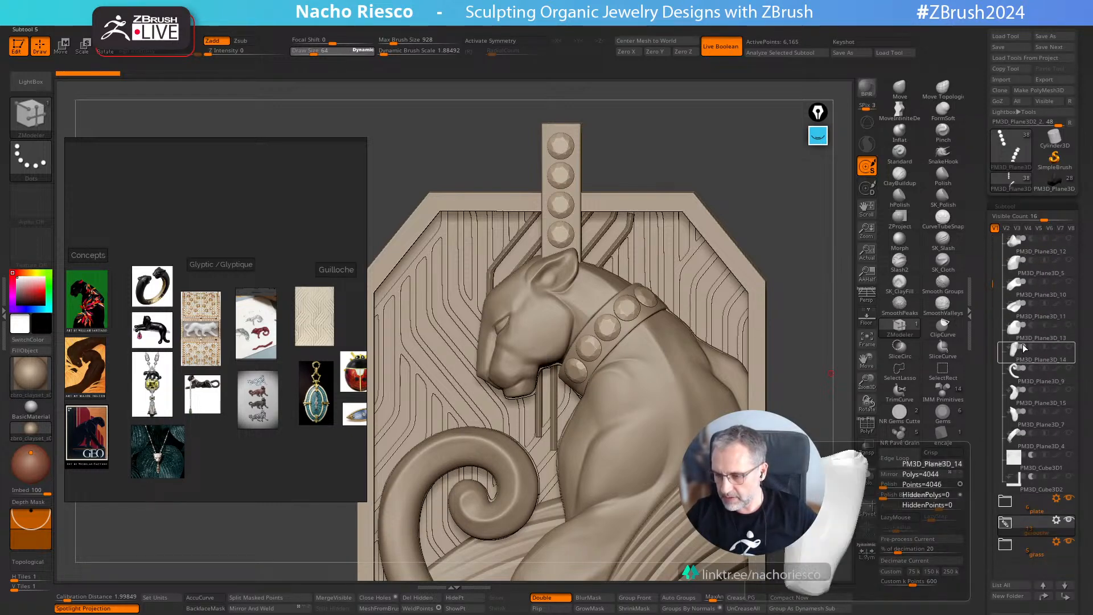
pyautogui.moveTo(994, 280); pyautogui.dragTo(994, 267)
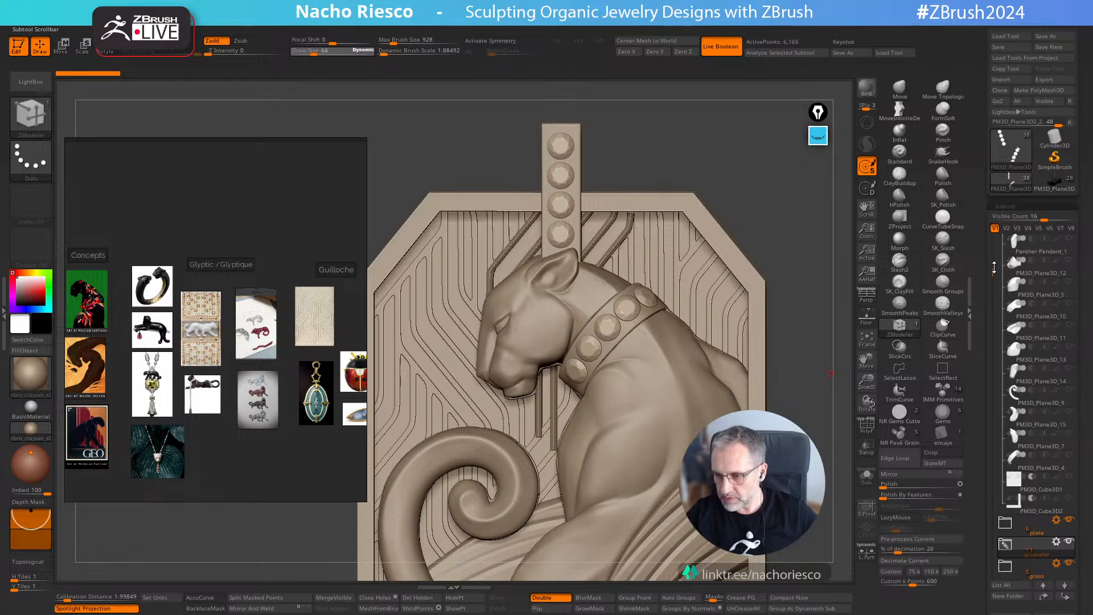
pyautogui.scroll(1, 1003, 270)
pyautogui.click(1006, 267)
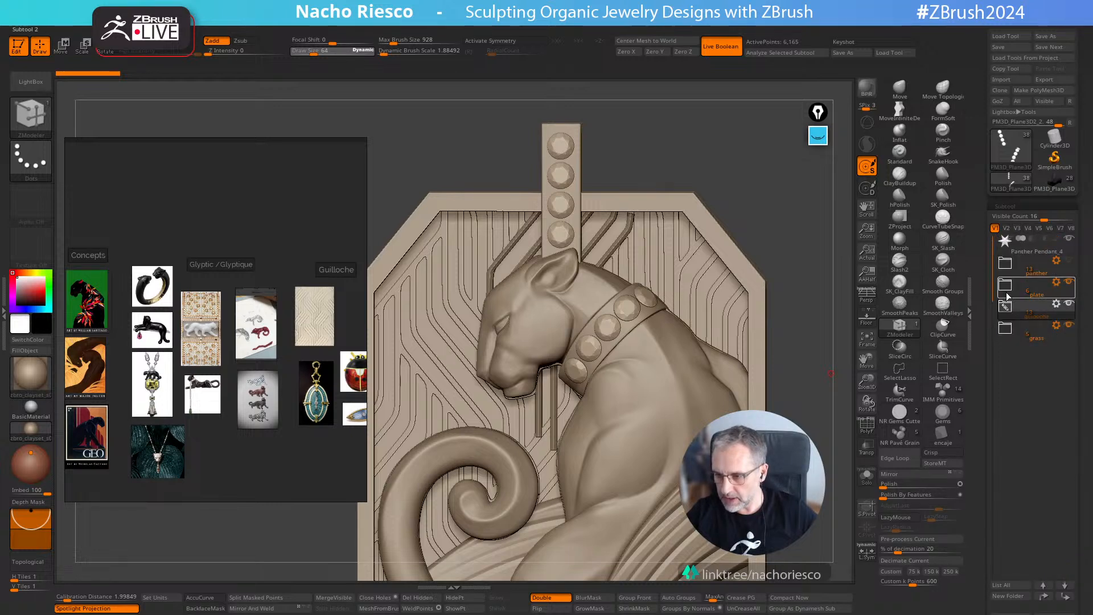
# Step: Expand the guilloche folder, select the panther body subtool PM3D_Plane3D2_3 and view it in solo mode
pyautogui.click(1029, 318)
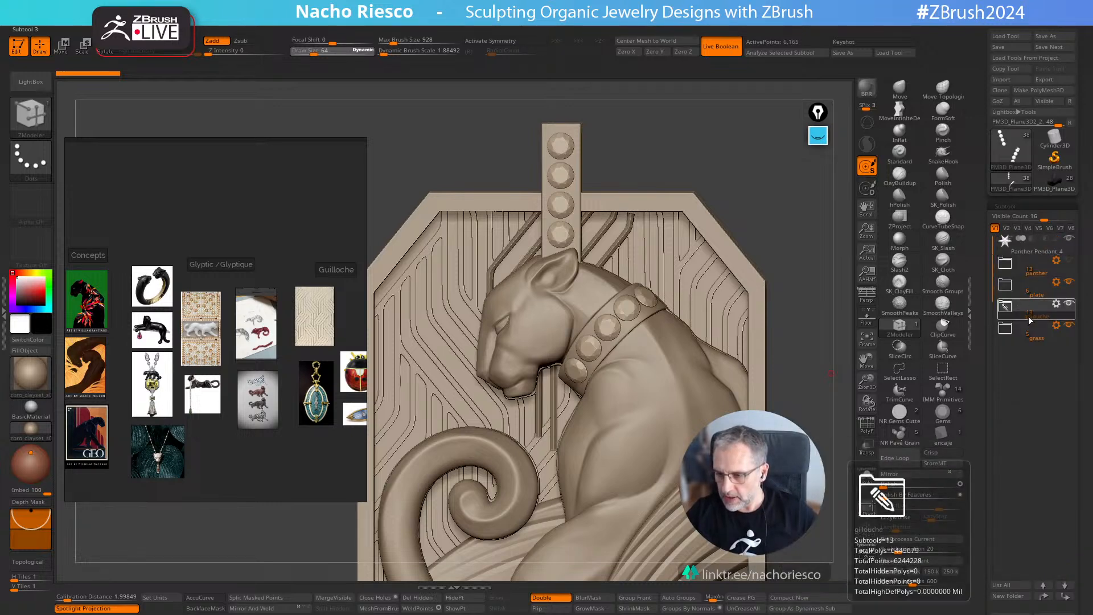
pyautogui.click(1029, 319)
pyautogui.click(1035, 356)
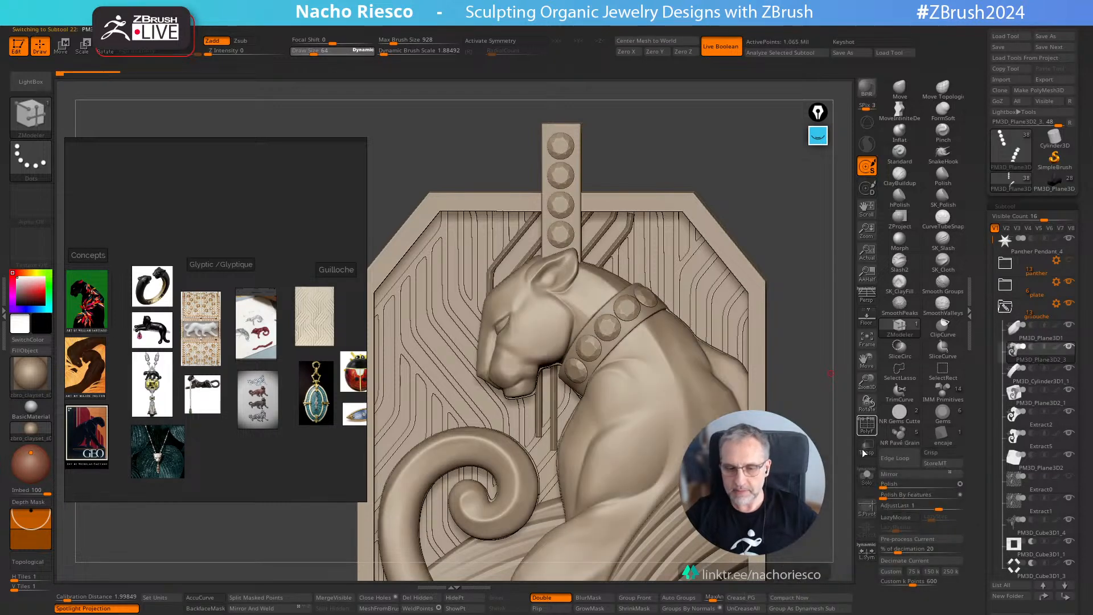
pyautogui.click(867, 476)
pyautogui.keyDown('ctrl'); pyautogui.moveTo(708, 188); pyautogui.dragTo(707, 144, button='right'); pyautogui.keyUp('ctrl')
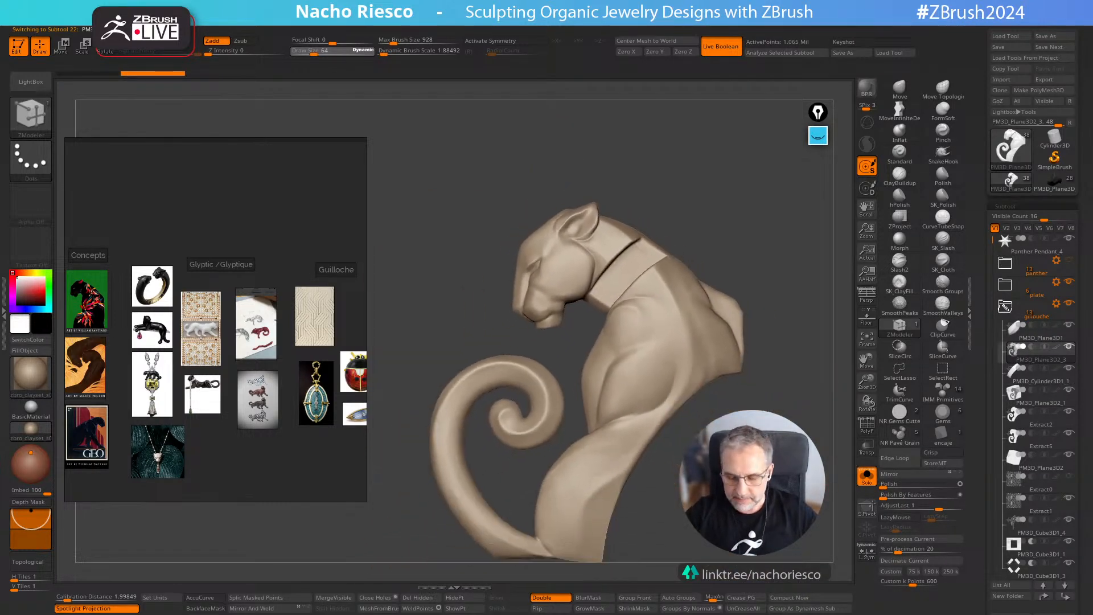
pyautogui.click(867, 476)
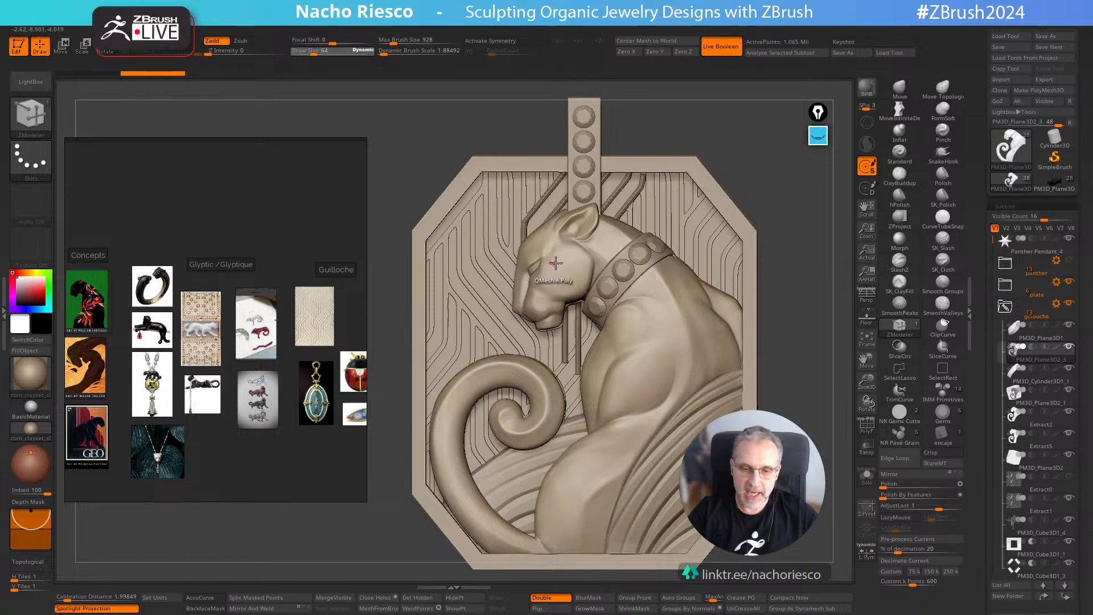
# Step: Isolate the panther body once more to examine its form, and bring the full pendant back
pyautogui.click(867, 476)
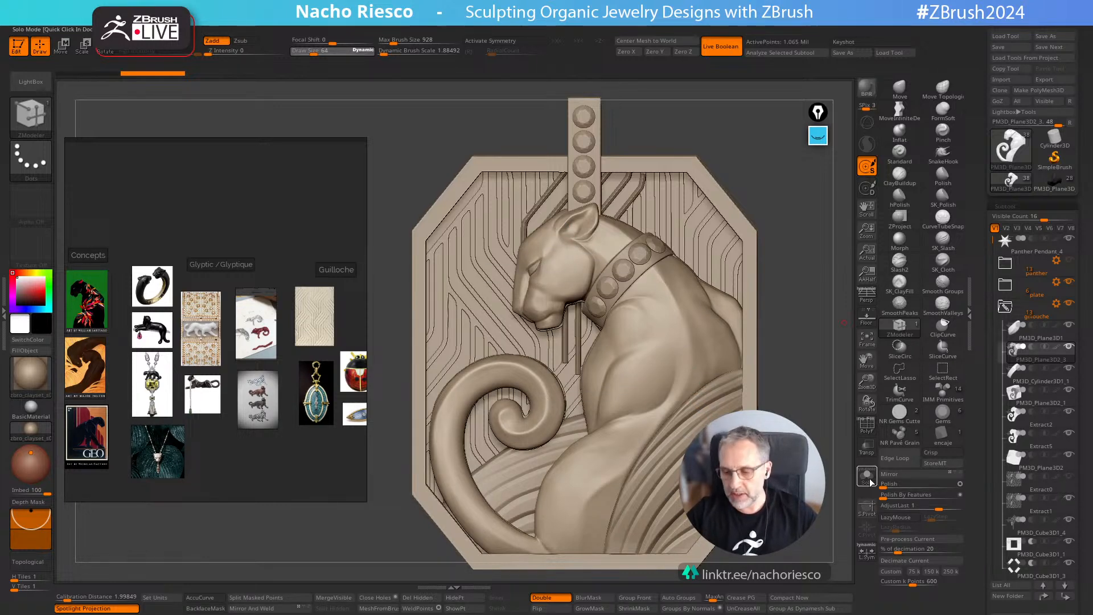
pyautogui.moveTo(637, 336)
pyautogui.keyDown('ctrl'); pyautogui.mouseDown(button='right')
pyautogui.moveTo(637, 371)
pyautogui.moveTo(604, 370)
pyautogui.moveTo(638, 370)
pyautogui.moveTo(634, 359)
pyautogui.mouseUp(button='right'); pyautogui.keyUp('ctrl')
pyautogui.keyDown('ctrl'); pyautogui.moveTo(510, 251); pyautogui.dragTo(509, 216, button='right'); pyautogui.keyUp('ctrl')
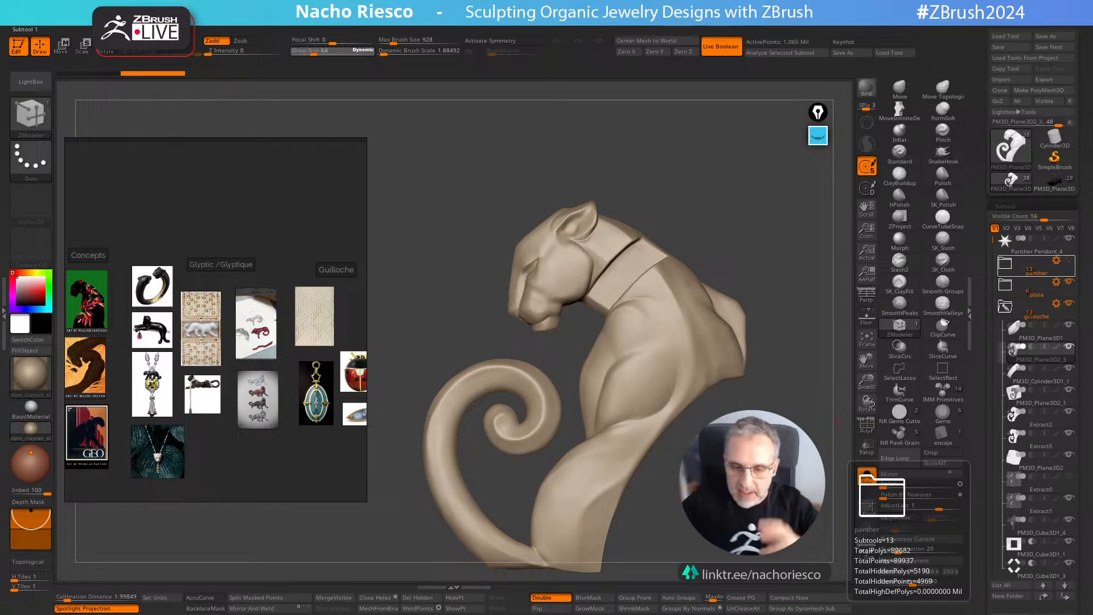
pyautogui.click(867, 479)
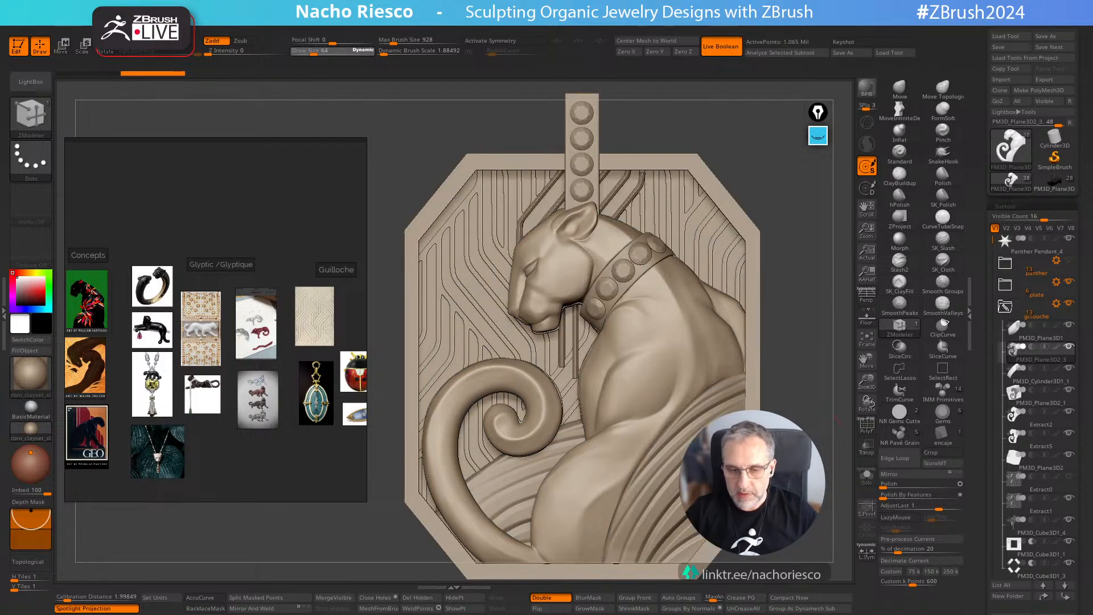
pyautogui.keyDown('alt'); pyautogui.moveTo(581, 336); pyautogui.dragTo(577, 355, button='right'); pyautogui.keyUp('alt')
pyautogui.keyDown('ctrl'); pyautogui.moveTo(622, 282); pyautogui.dragTo(625, 305, button='right'); pyautogui.keyUp('ctrl')
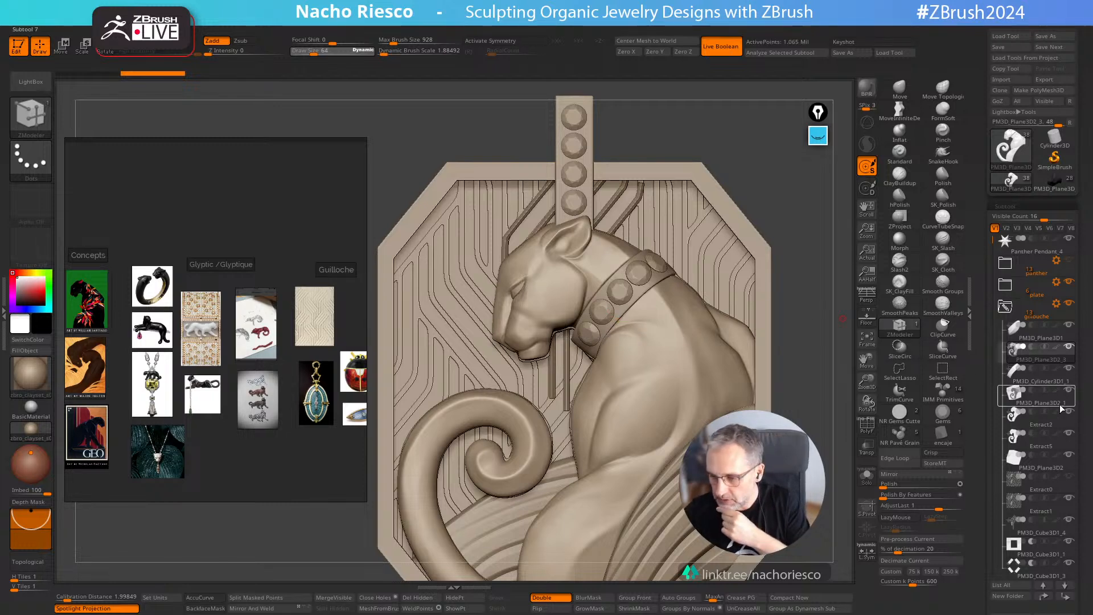
# Step: Select the collar band subtool PM3D_Cylinder3D1_1 and examine from several angles how it sits around the panther's neck
pyautogui.click(1041, 376)
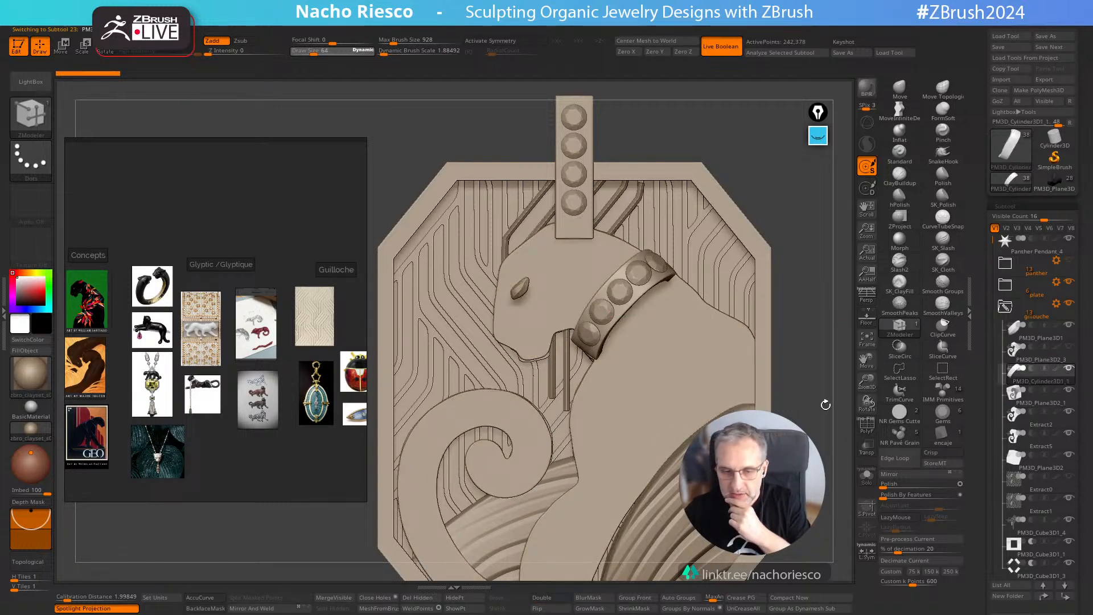
pyautogui.moveTo(825, 405); pyautogui.dragTo(826, 441)
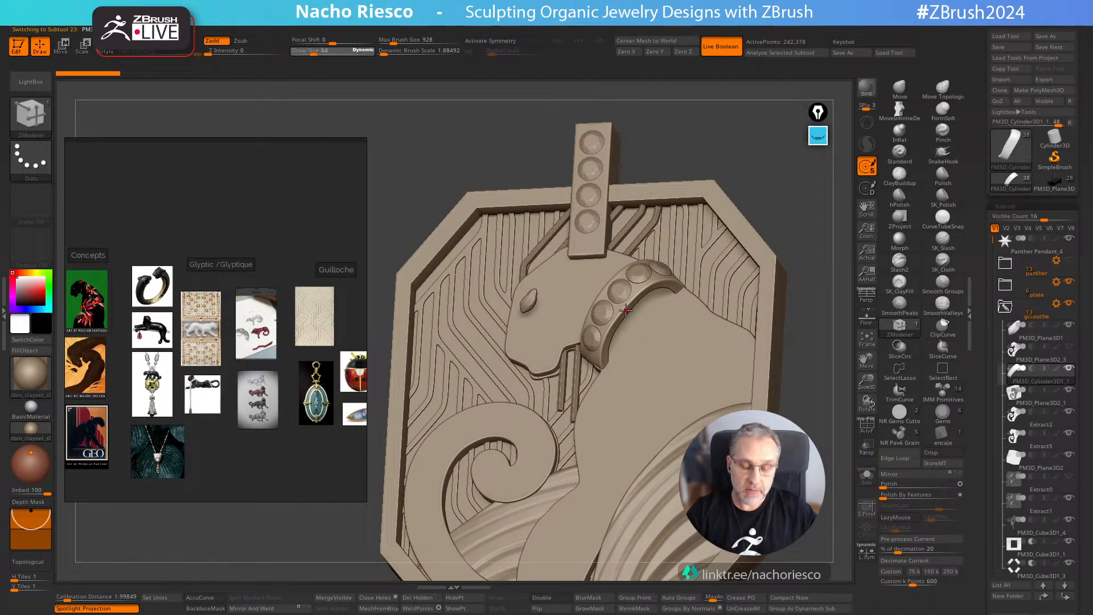
pyautogui.moveTo(786, 215); pyautogui.dragTo(789, 224)
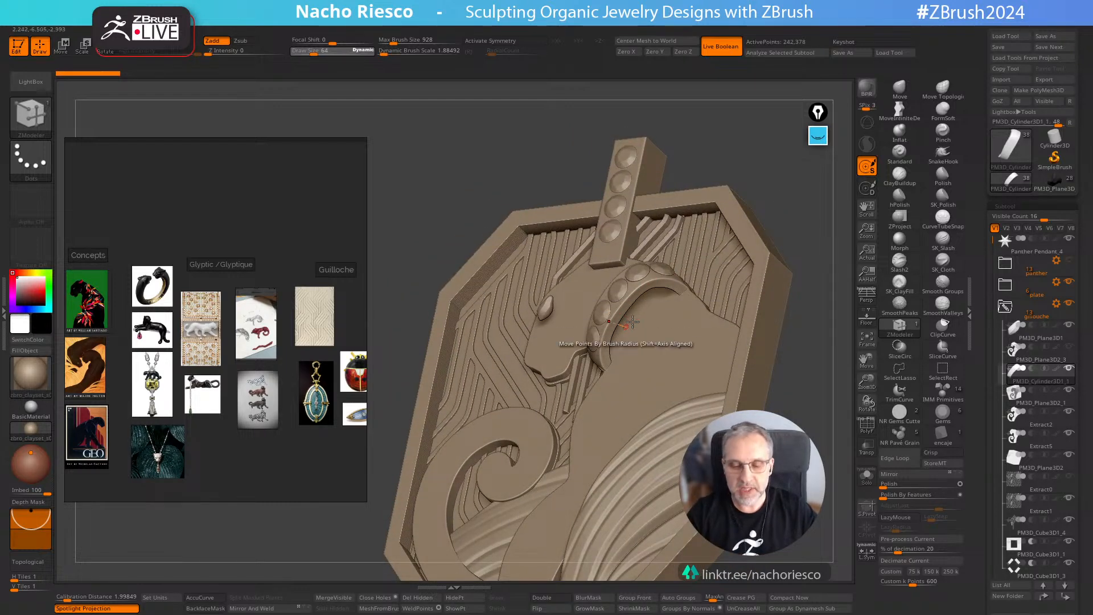
pyautogui.moveTo(832, 264); pyautogui.dragTo(777, 397)
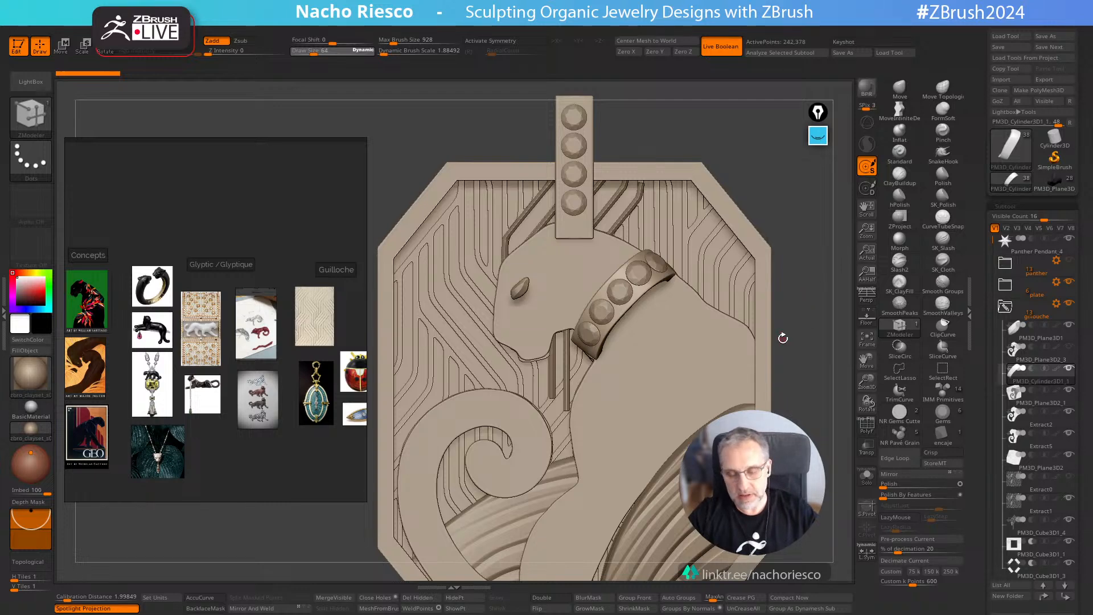
pyautogui.moveTo(821, 340); pyautogui.dragTo(820, 348)
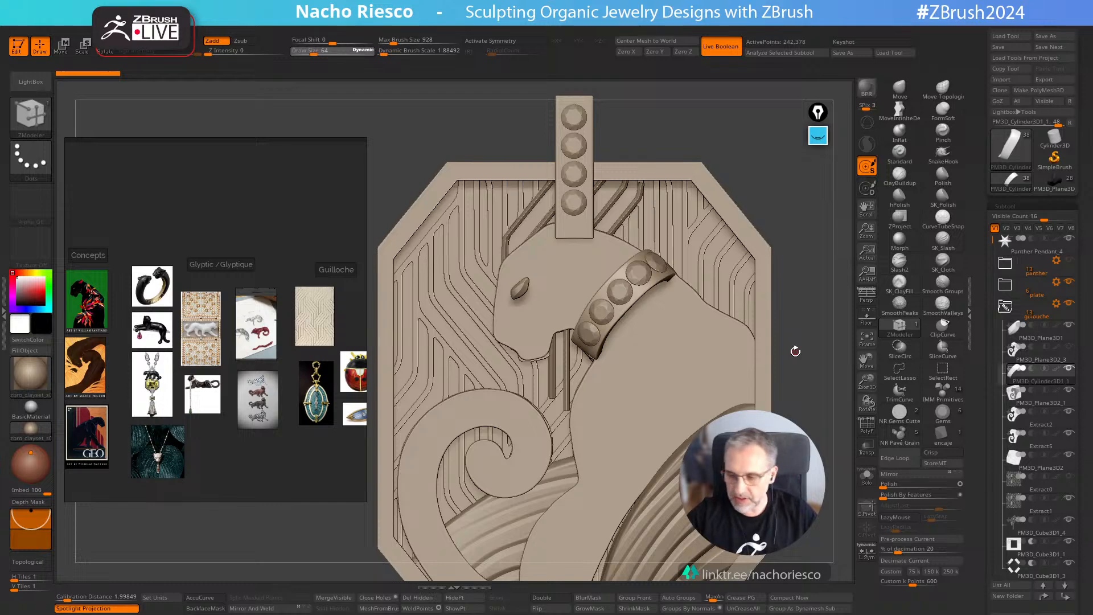
pyautogui.moveTo(826, 480); pyautogui.dragTo(821, 461)
pyautogui.moveTo(913, 384); pyautogui.dragTo(913, 386)
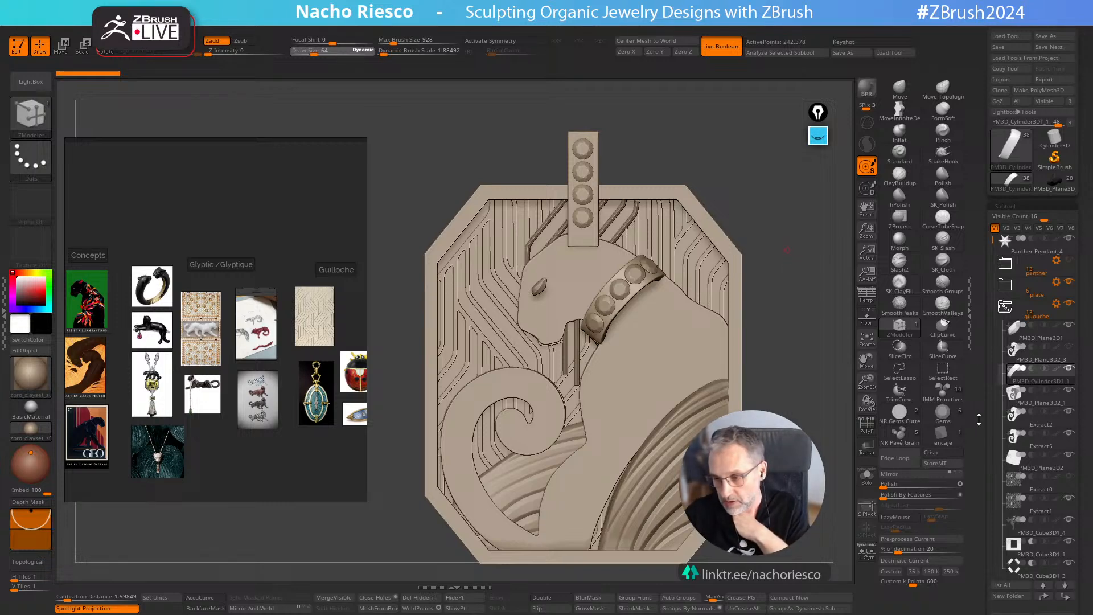
pyautogui.scroll(-1, 1013, 370)
pyautogui.moveTo(1025, 370)
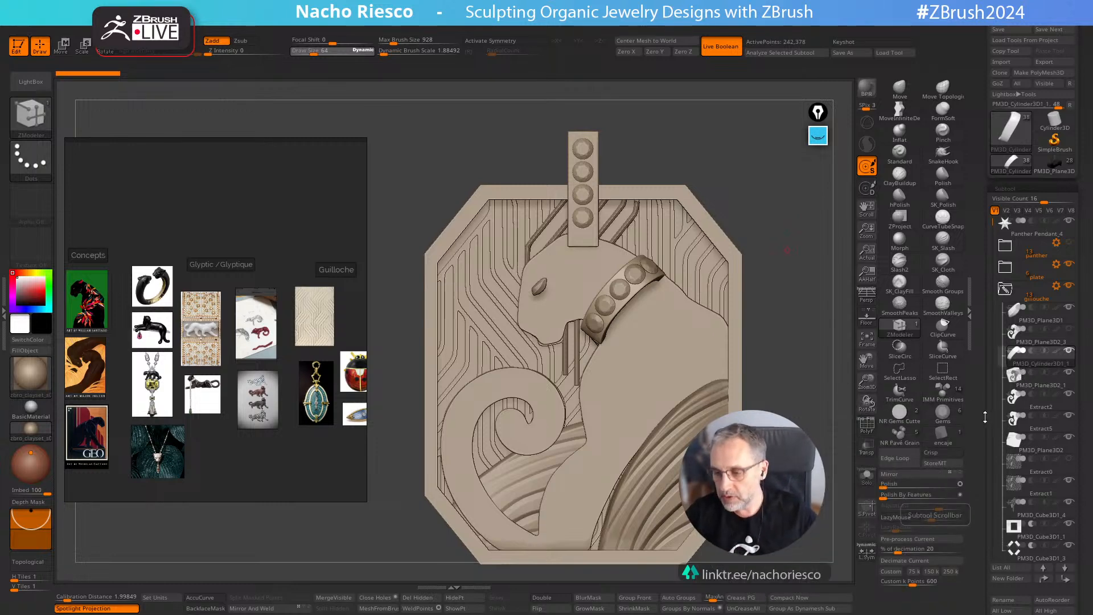
pyautogui.moveTo(915, 434)
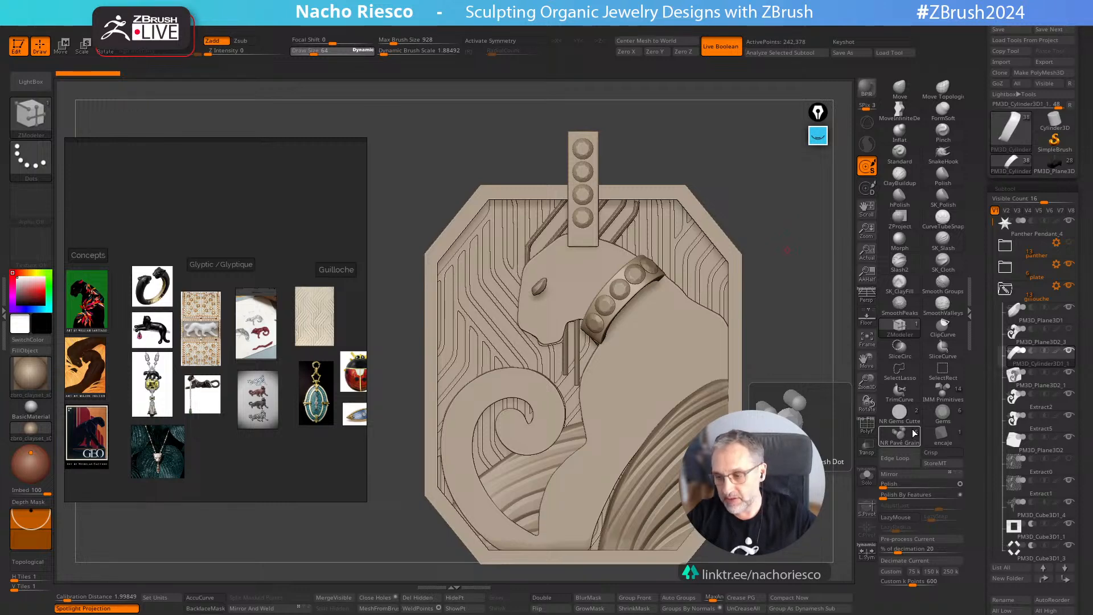
pyautogui.moveTo(981, 464); pyautogui.dragTo(981, 428)
# Step: Solo the collar band, check its polyframe, and mask only the polygroup of its outer face
pyautogui.click(868, 480)
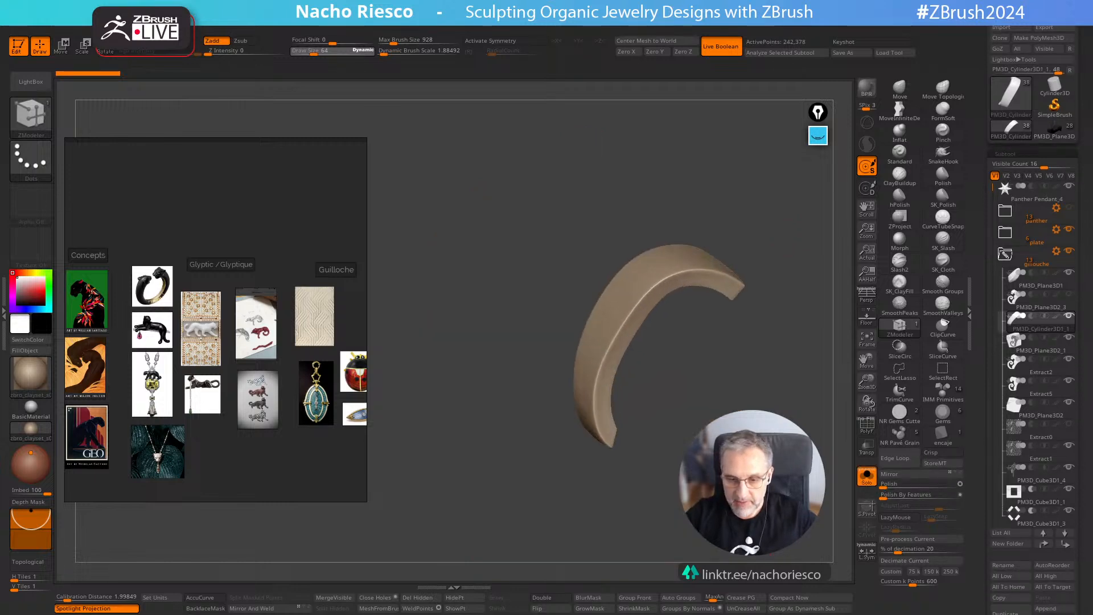
pyautogui.click(866, 425)
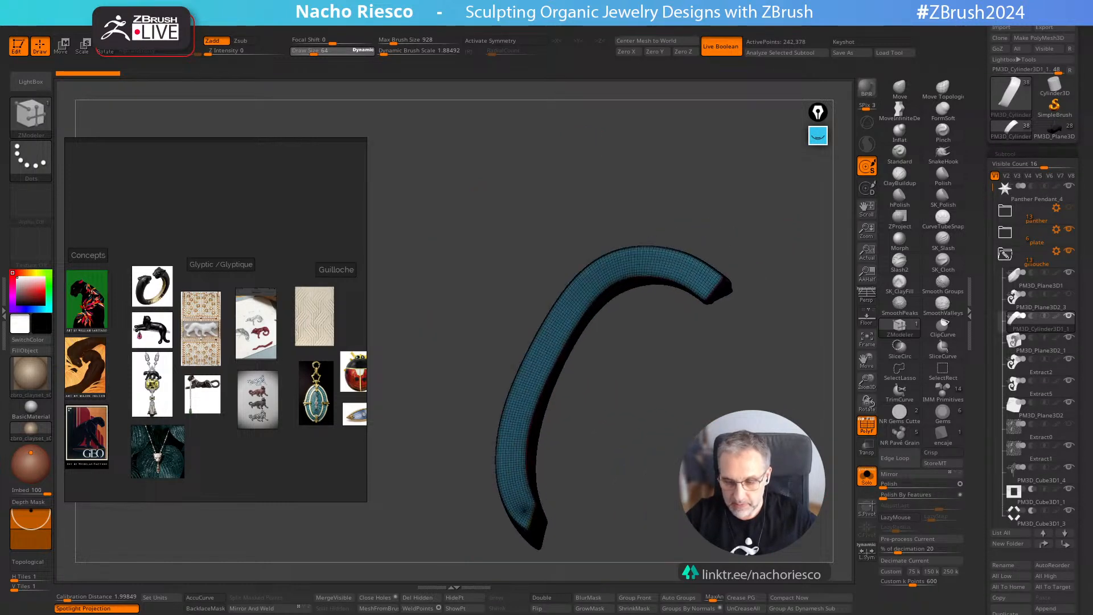
pyautogui.click(867, 426)
pyautogui.moveTo(546, 410); pyautogui.dragTo(600, 422)
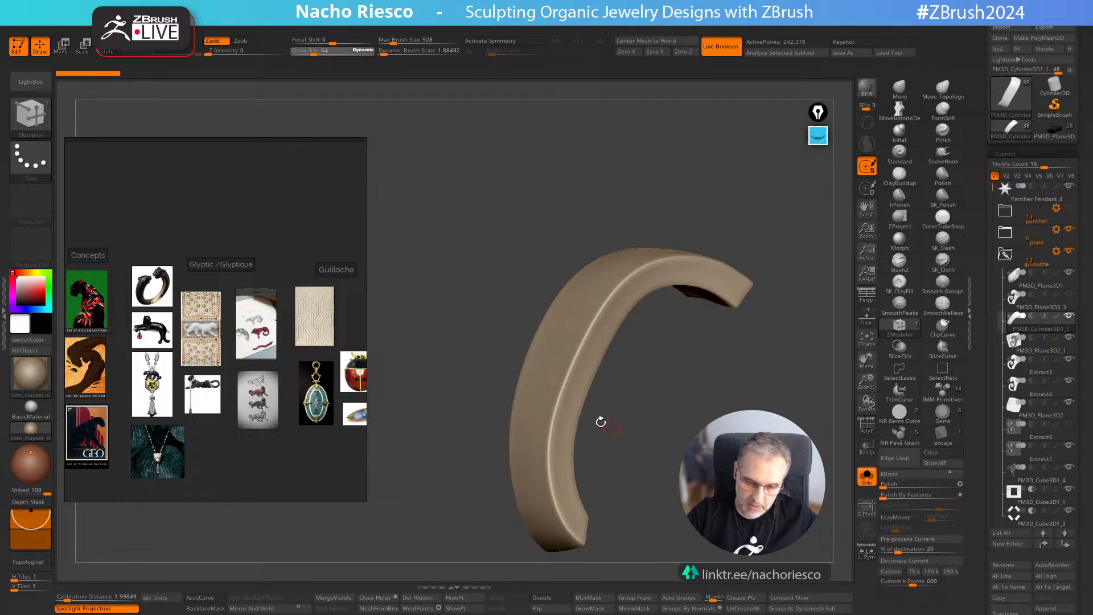
pyautogui.keyDown('ctrl'); pyautogui.keyDown('shift'); pyautogui.click(538, 394); pyautogui.keyUp('shift'); pyautogui.keyUp('ctrl')
pyautogui.keyDown('ctrl'); pyautogui.click(665, 465); pyautogui.keyUp('ctrl')
pyautogui.keyDown('ctrl'); pyautogui.keyDown('shift'); pyautogui.click(664, 465); pyautogui.keyUp('shift'); pyautogui.keyUp('ctrl')
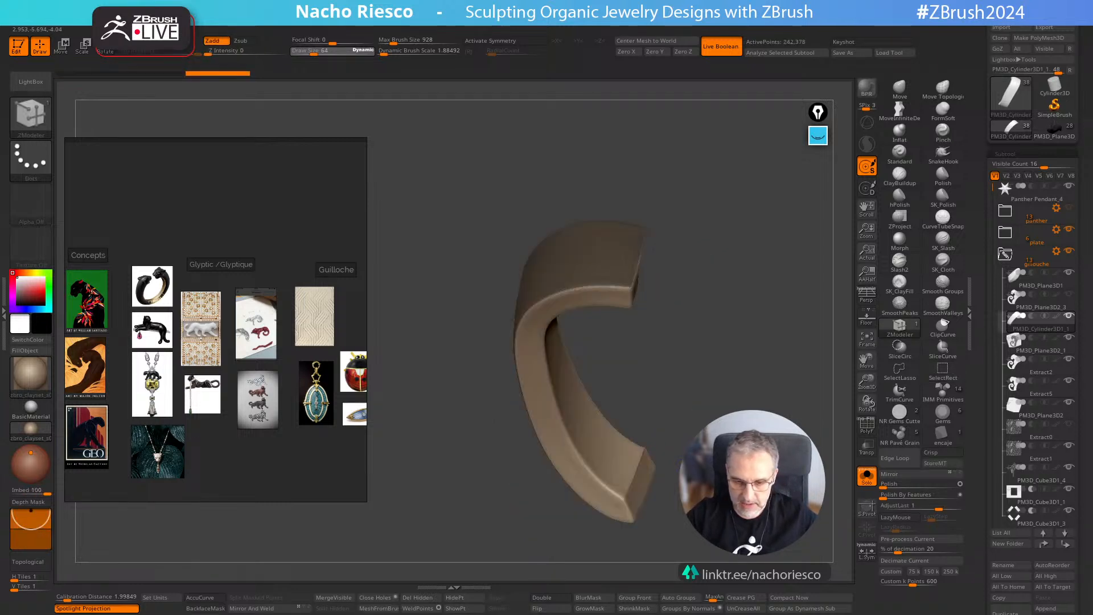
# Step: Pull the unmasked inner side of the collar band away from the masked outer face with transpose lines to deepen it
pyautogui.press('w')
pyautogui.moveTo(517, 393); pyautogui.dragTo(512, 394, button='right')
pyautogui.moveTo(575, 372); pyautogui.dragTo(632, 356)
pyautogui.moveTo(632, 356); pyautogui.dragTo(661, 349, button='right')
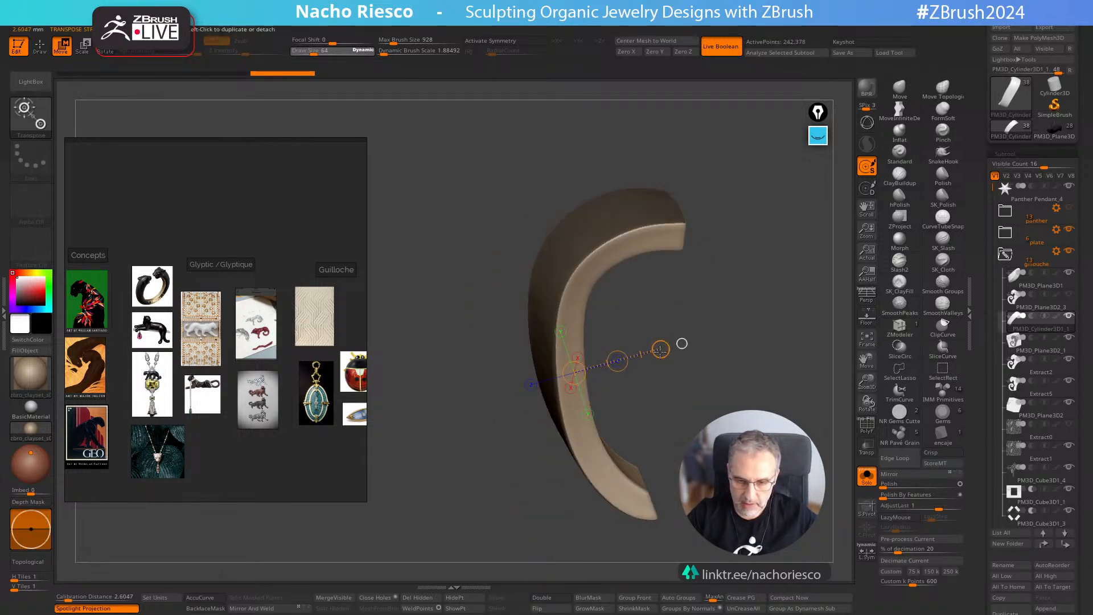
pyautogui.moveTo(617, 361); pyautogui.dragTo(677, 359)
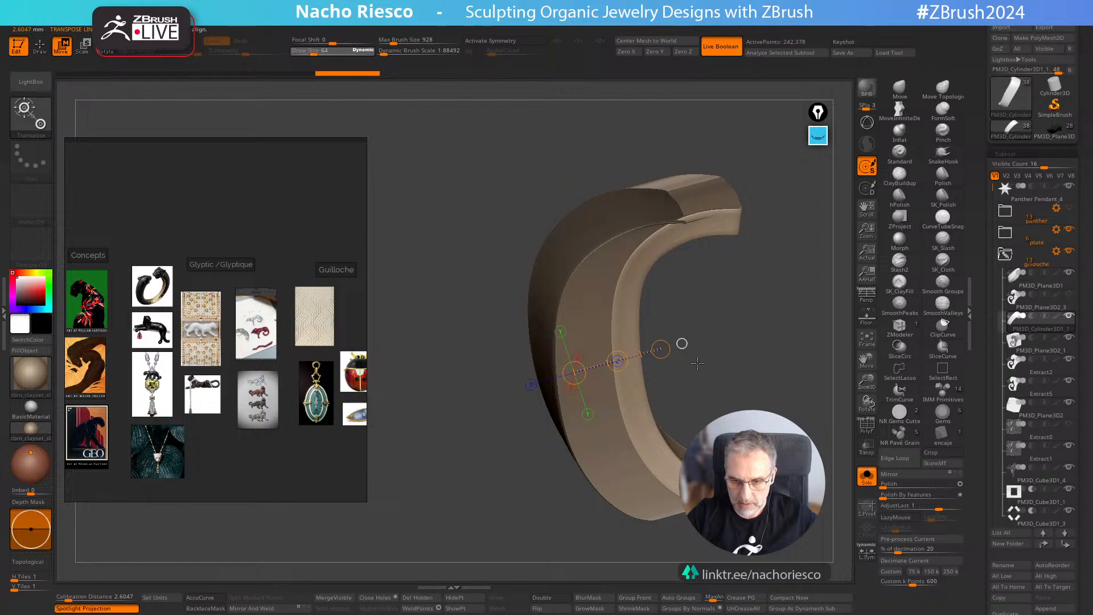
pyautogui.moveTo(697, 364); pyautogui.dragTo(672, 358, button='right')
pyautogui.moveTo(619, 362); pyautogui.dragTo(650, 356)
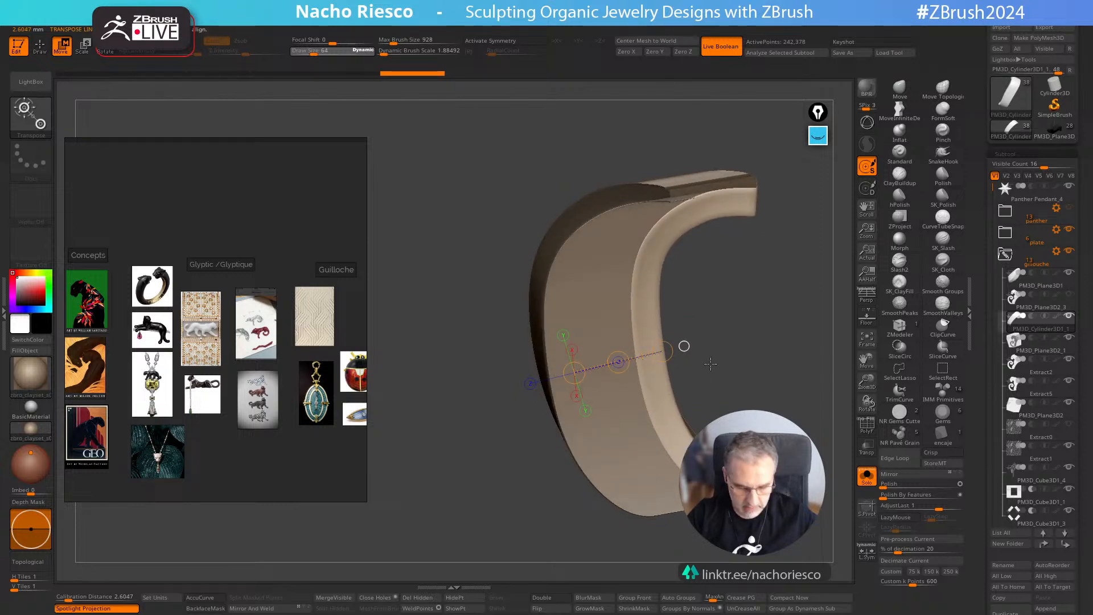
pyautogui.moveTo(665, 398)
pyautogui.mouseDown()
pyautogui.moveTo(665, 292)
pyautogui.moveTo(665, 320)
pyautogui.mouseUp()
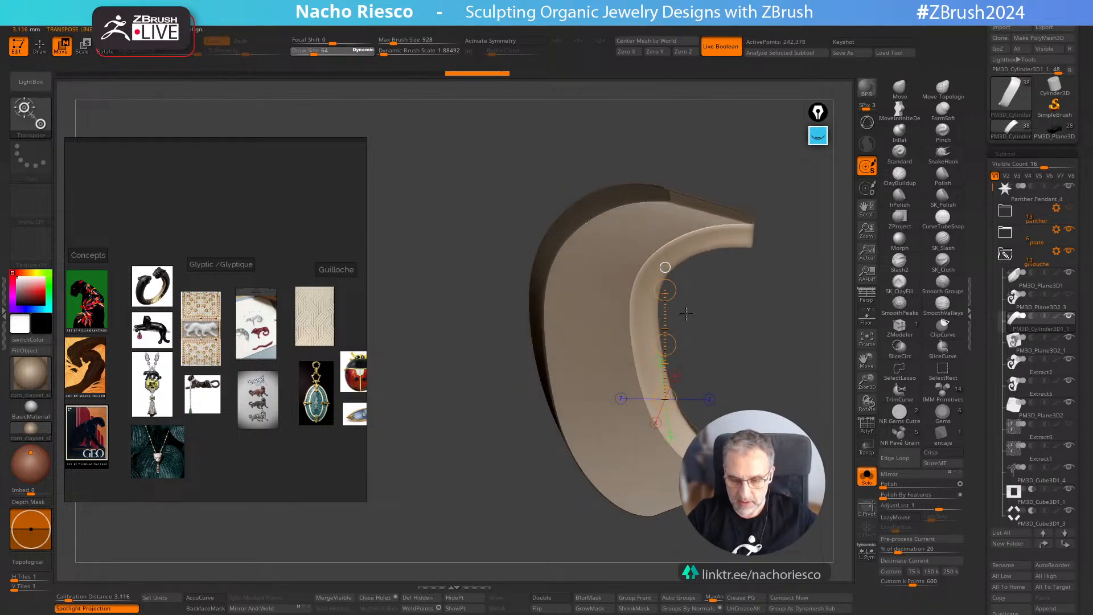
# Step: Compare the deepened collar band with the full pendant and return to viewing the band alone
pyautogui.press('q')
pyautogui.click(866, 476)
pyautogui.moveTo(829, 455); pyautogui.dragTo(841, 361, button='right')
pyautogui.click(868, 480)
pyautogui.moveTo(845, 239); pyautogui.dragTo(757, 364, button='right')
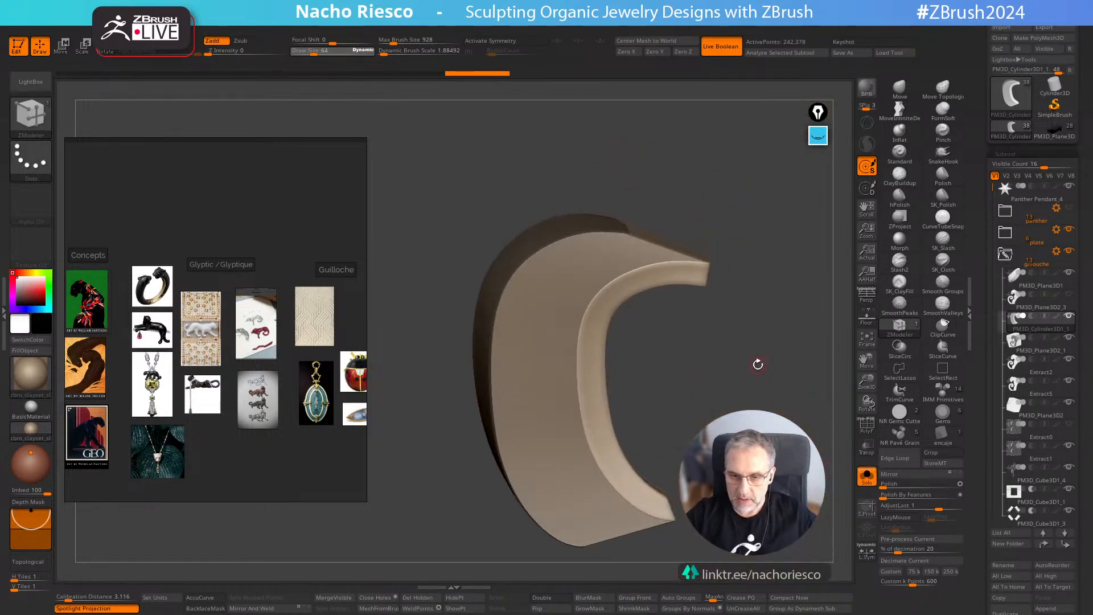
# Step: Reshape the inner edge of the collar band using the infinite-depth Move brush at a draw size of about 365, and show the full pendant
pyautogui.click(899, 111)
pyautogui.press('s')
pyautogui.moveTo(609, 385)
pyautogui.mouseDown()
pyautogui.moveTo(643, 383)
pyautogui.moveTo(580, 398)
pyautogui.moveTo(615, 386)
pyautogui.moveTo(625, 362)
pyautogui.moveTo(639, 447)
pyautogui.mouseUp()
pyautogui.press('s')
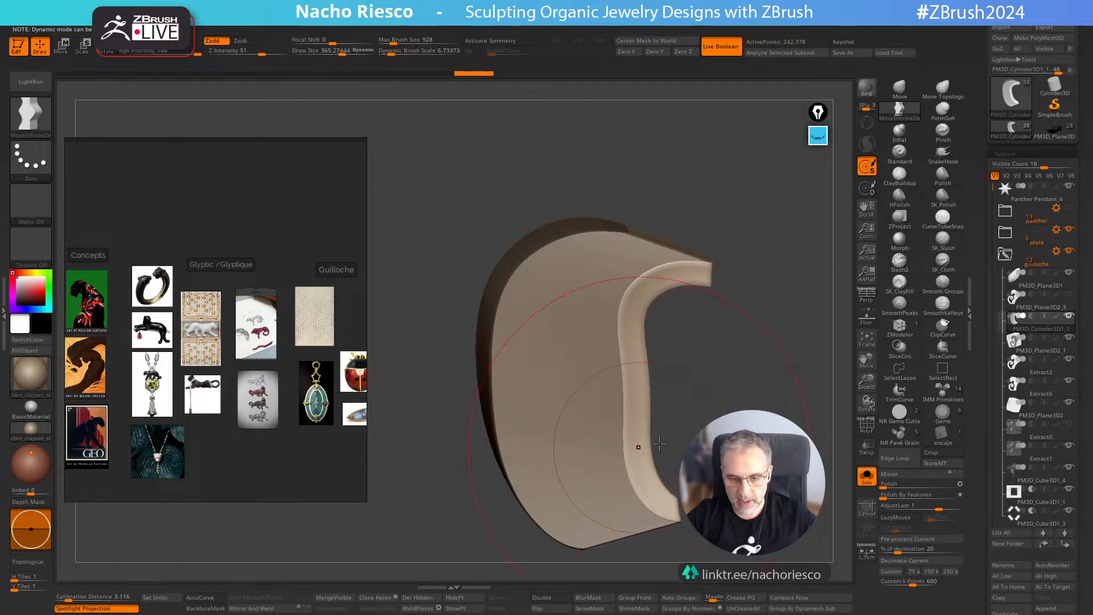
pyautogui.click(870, 481)
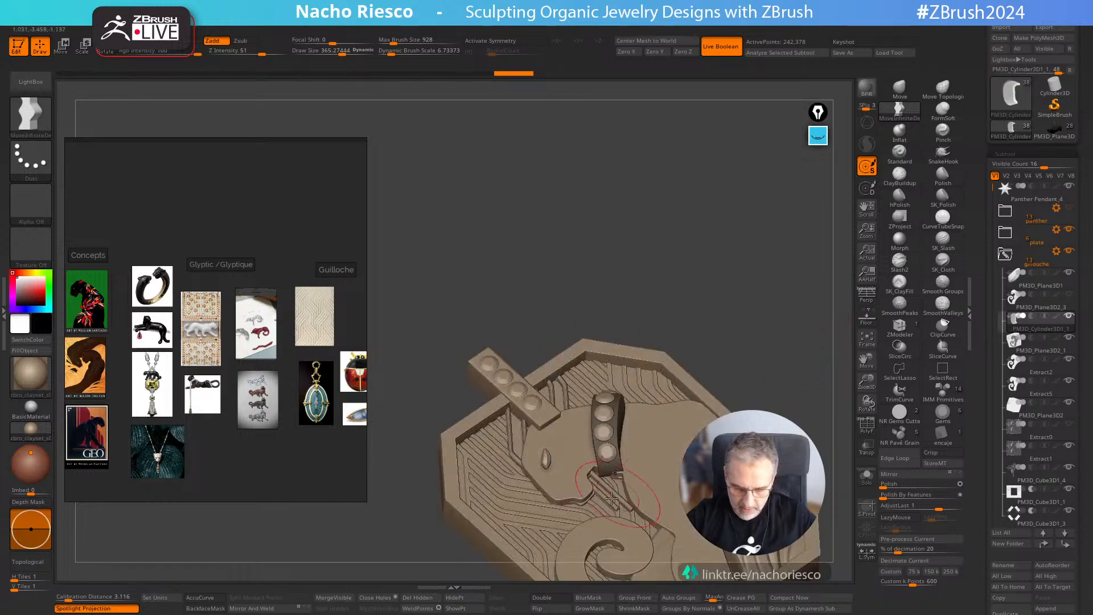
# Step: Select the body pieces Extract5 and Extract2 in turn, and go back to the collar band subtool
pyautogui.keyDown('alt'); pyautogui.click(582, 503); pyautogui.keyUp('alt')
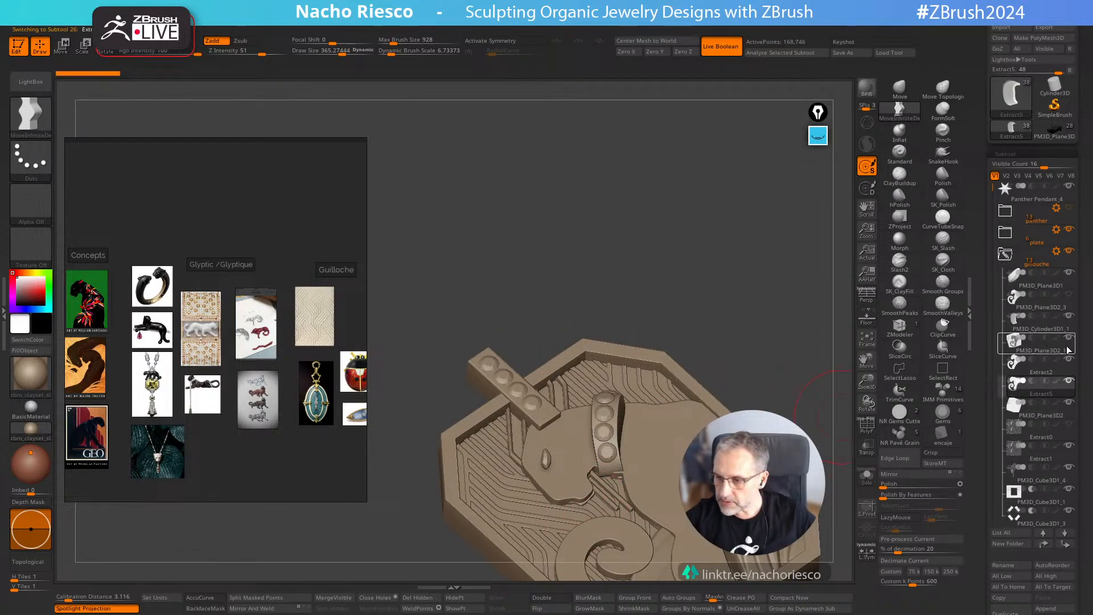
pyautogui.click(1059, 369)
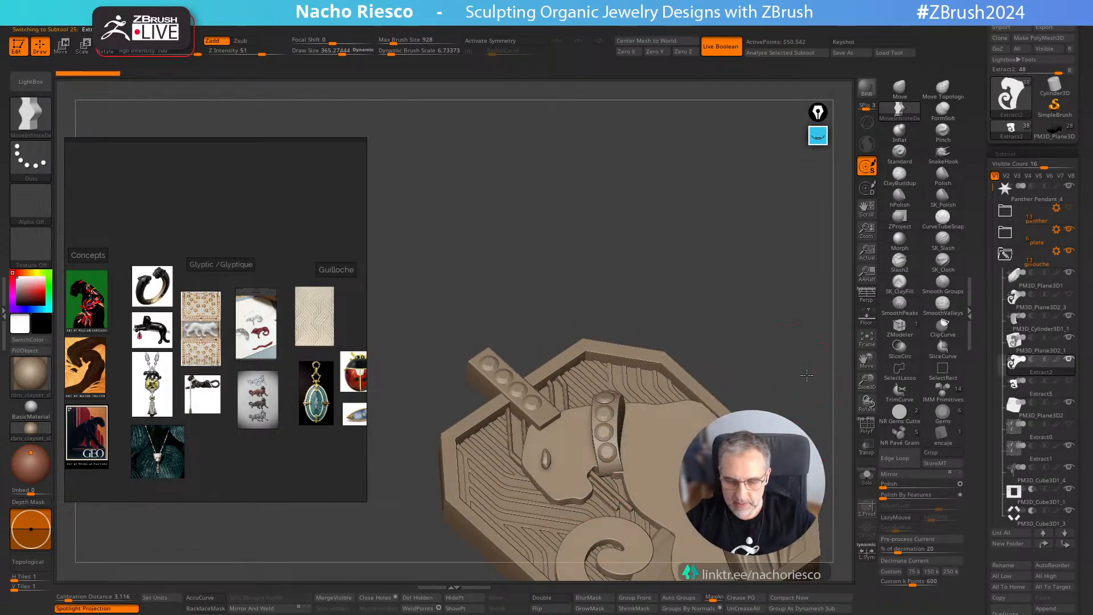
pyautogui.keyDown('alt'); pyautogui.click(619, 466); pyautogui.keyUp('alt')
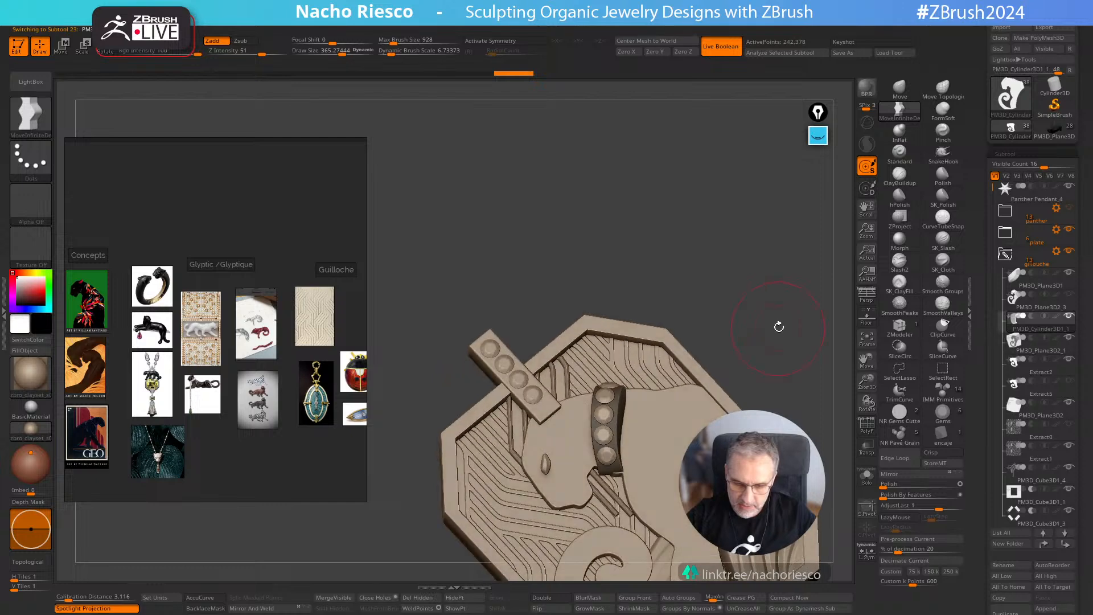
pyautogui.moveTo(760, 339)
pyautogui.mouseDown()
pyautogui.moveTo(777, 325)
pyautogui.moveTo(854, 450)
pyautogui.moveTo(781, 467)
pyautogui.moveTo(806, 493)
pyautogui.mouseUp()
# Step: Solo the collar band with its polyframe shown and try to cut it lengthwise with the SliceCurve brush
pyautogui.click(867, 477)
pyautogui.click(866, 425)
pyautogui.keyDown('alt'); pyautogui.moveTo(809, 444); pyautogui.dragTo(747, 514); pyautogui.keyUp('alt')
pyautogui.click(943, 370)
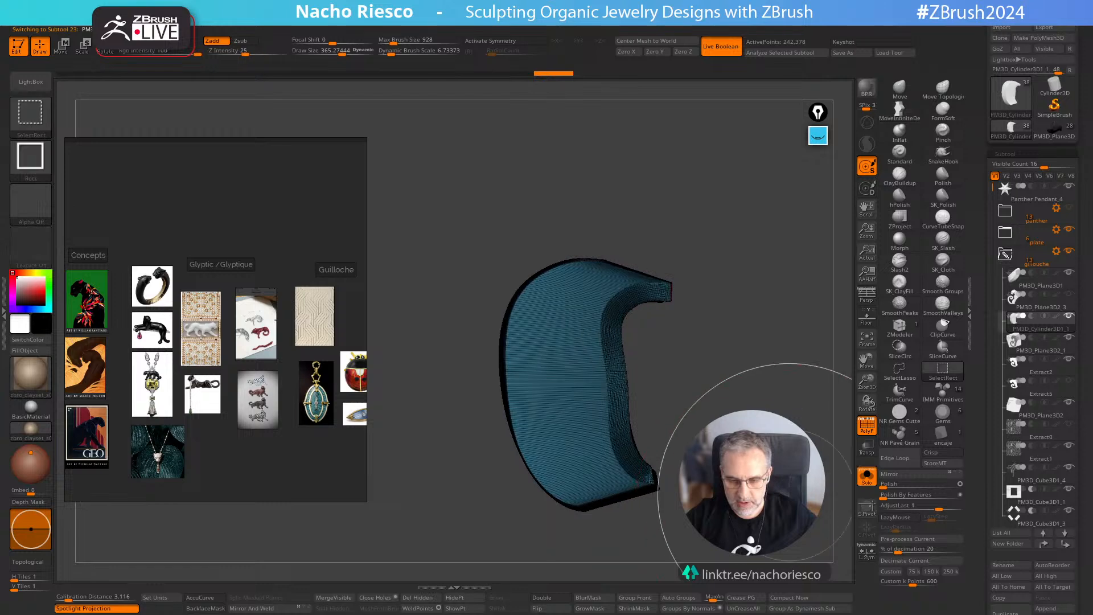
pyautogui.click(943, 348)
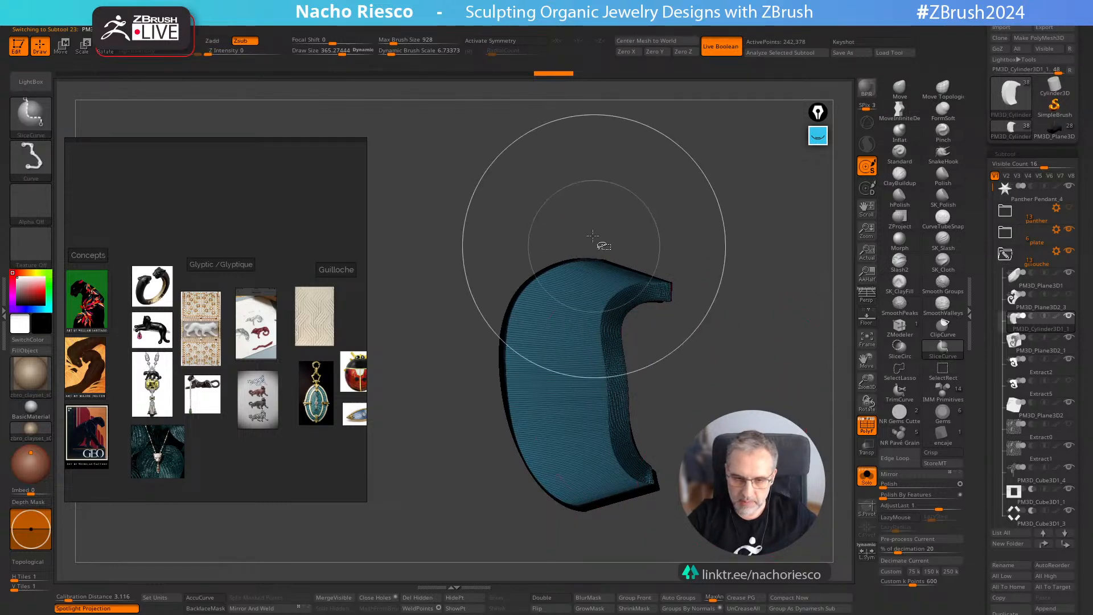
pyautogui.moveTo(594, 233)
pyautogui.keyDown('ctrl'); pyautogui.keyDown('shift'); pyautogui.mouseDown()
pyautogui.moveTo(609, 558)
pyautogui.moveTo(619, 556)
pyautogui.moveTo(607, 557)
pyautogui.mouseUp(); pyautogui.keyUp('shift'); pyautogui.keyUp('ctrl')
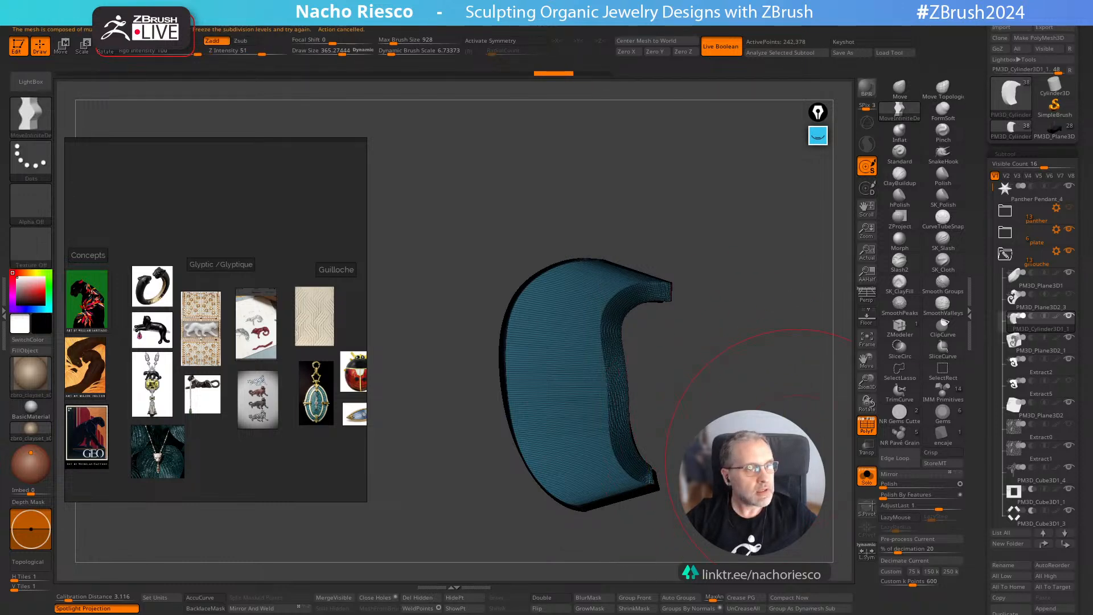
# Step: Set the collar band's subdivision level to 1 and delete the higher levels
pyautogui.scroll(-10, 981, 508)
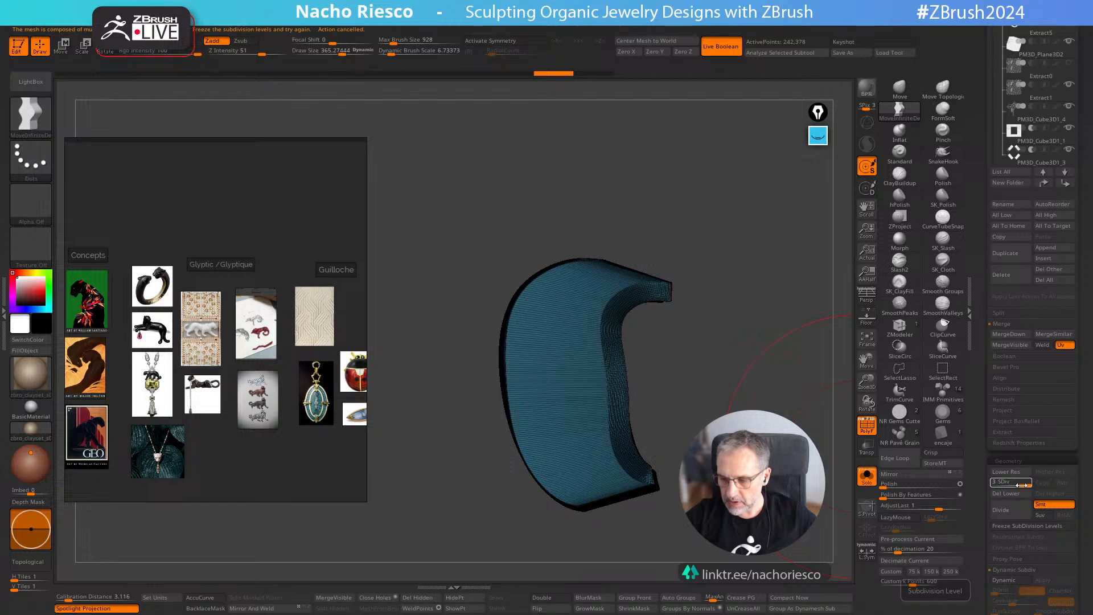
pyautogui.moveTo(1023, 485); pyautogui.dragTo(820, 488)
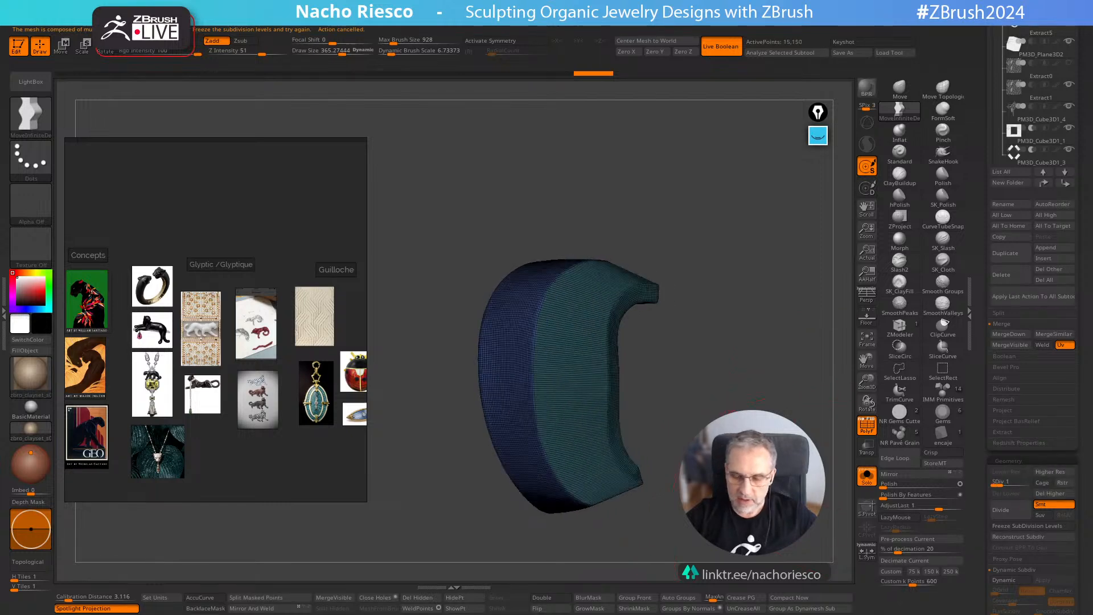
pyautogui.click(1047, 494)
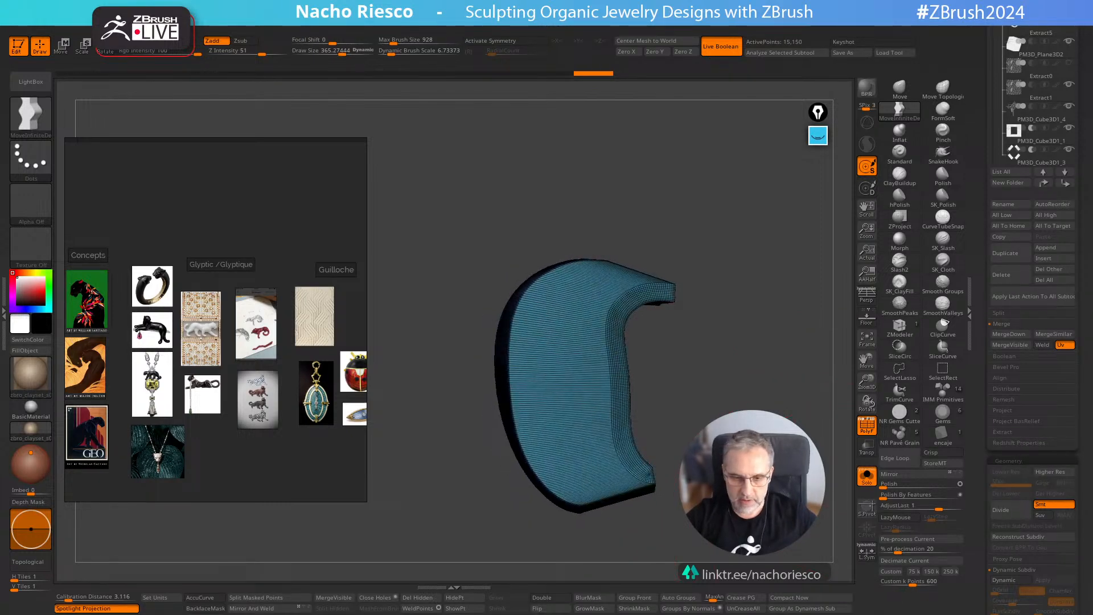
# Step: Slice the collar band lengthwise with SliceCurve to split off its inner side as a separate polygroup, and inspect the cut
pyautogui.keyDown('ctrl'); pyautogui.keyDown('shift'); pyautogui.moveTo(601, 238); pyautogui.dragTo(609, 564); pyautogui.keyUp('shift'); pyautogui.keyUp('ctrl')
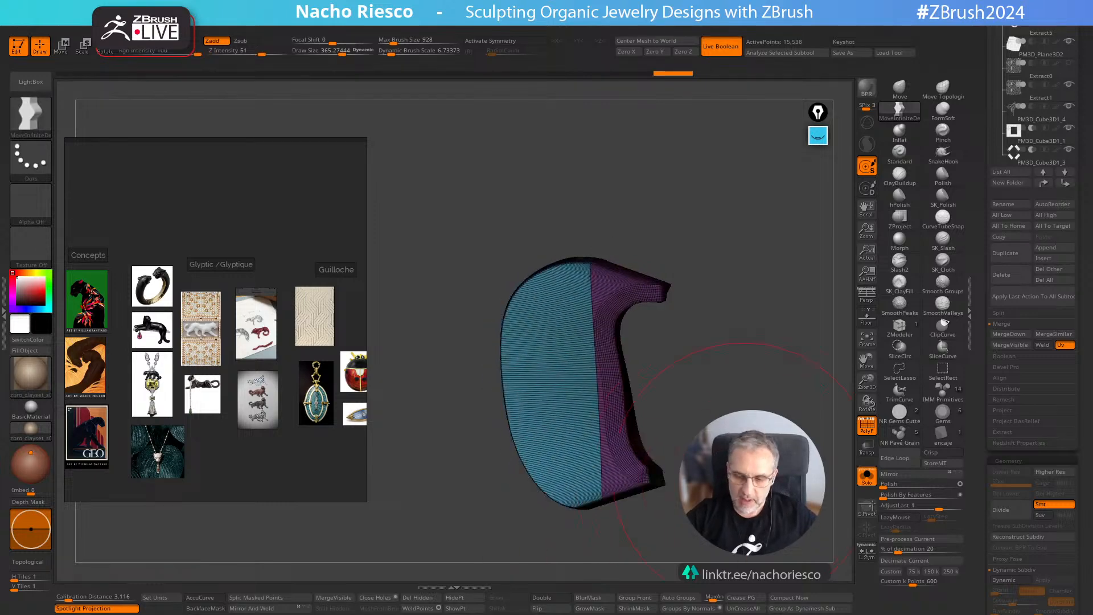
pyautogui.click(864, 425)
pyautogui.moveTo(672, 489)
pyautogui.mouseDown()
pyautogui.moveTo(660, 501)
pyautogui.moveTo(685, 524)
pyautogui.moveTo(791, 490)
pyautogui.moveTo(711, 422)
pyautogui.mouseUp()
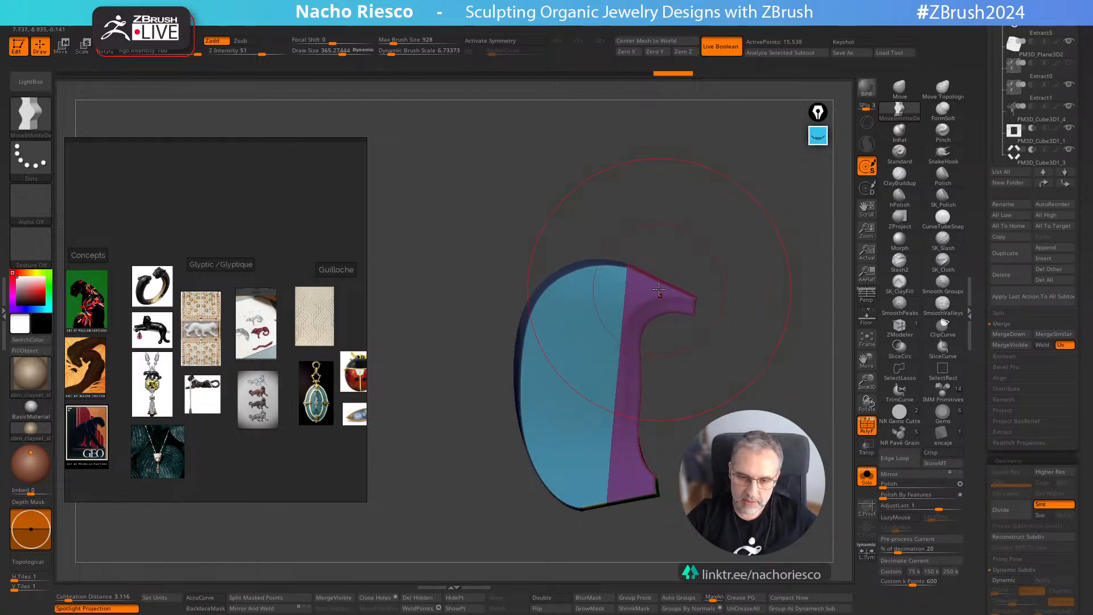
pyautogui.moveTo(662, 334); pyautogui.dragTo(656, 340)
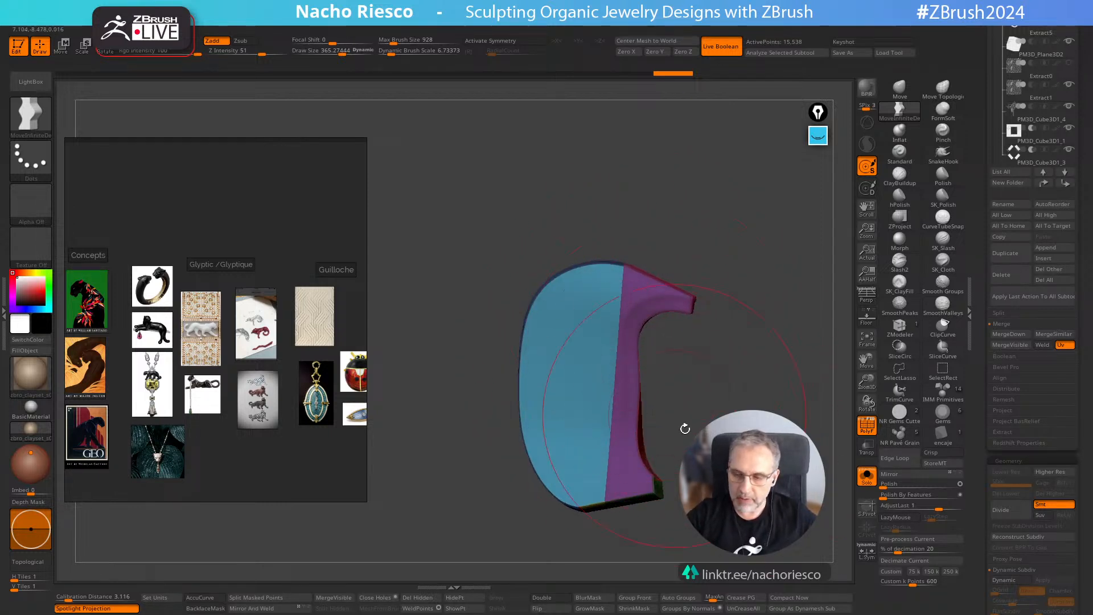
# Step: Switch the selection brush to SelectRect and hide the purple inner-side polygroup of the collar band, keeping the outer part visible
pyautogui.click(943, 371)
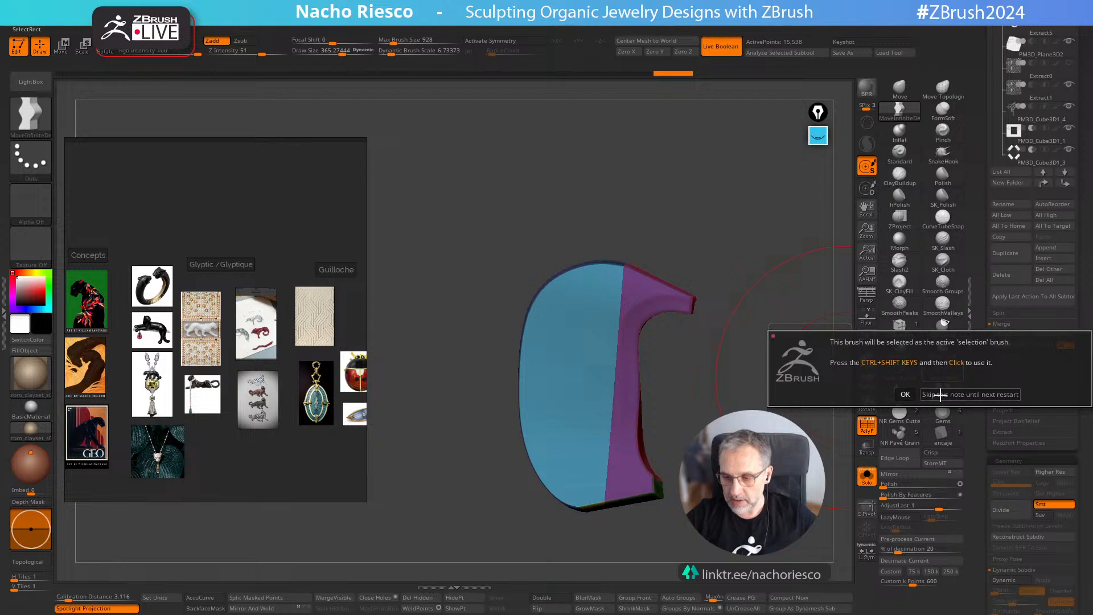
pyautogui.click(945, 395)
pyautogui.keyDown('ctrl'); pyautogui.keyDown('shift'); pyautogui.click(629, 437); pyautogui.keyUp('shift'); pyautogui.keyUp('ctrl')
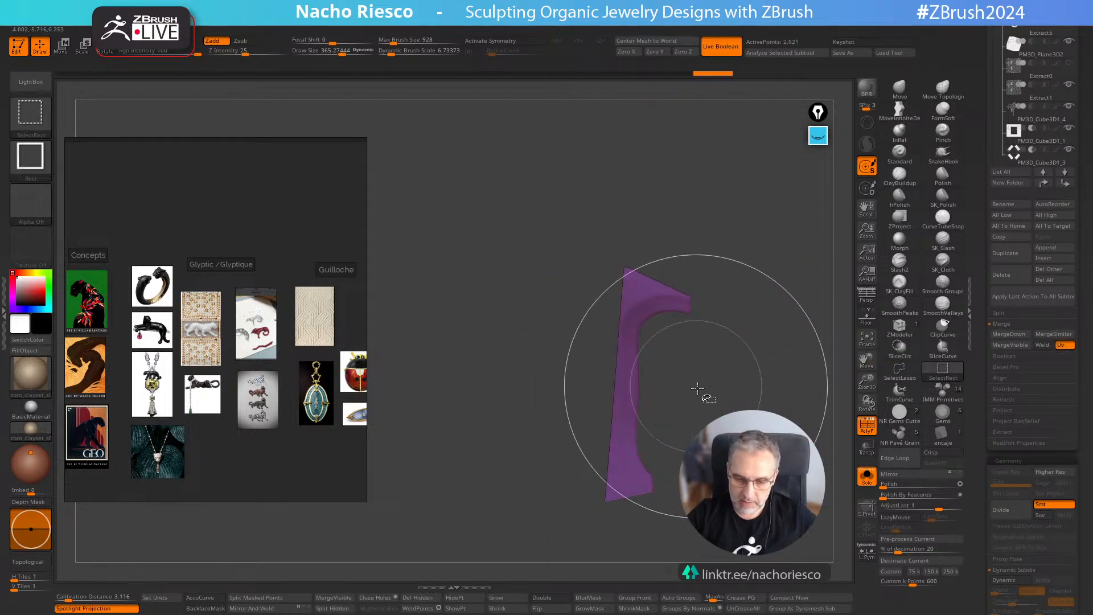
pyautogui.keyDown('ctrl'); pyautogui.keyDown('shift'); pyautogui.moveTo(700, 390); pyautogui.dragTo(696, 434); pyautogui.keyUp('shift'); pyautogui.keyUp('ctrl')
pyautogui.keyDown('ctrl'); pyautogui.keyDown('shift'); pyautogui.click(696, 434); pyautogui.keyUp('shift'); pyautogui.keyUp('ctrl')
pyautogui.keyDown('ctrl'); pyautogui.keyDown('shift'); pyautogui.click(647, 440); pyautogui.keyUp('shift'); pyautogui.keyUp('ctrl')
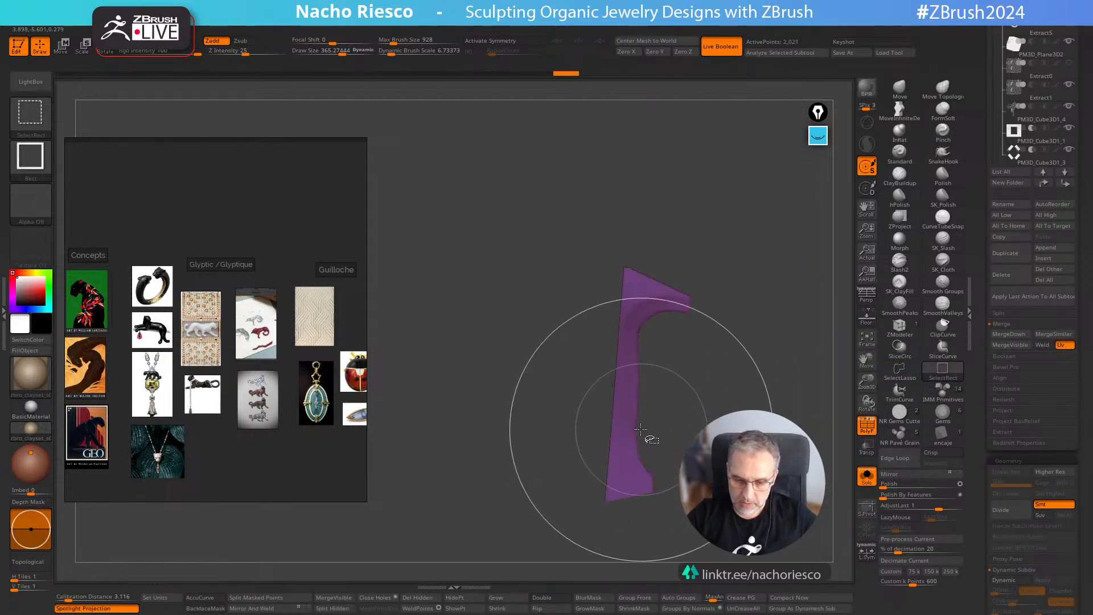
pyautogui.keyDown('ctrl'); pyautogui.keyDown('shift'); pyautogui.click(677, 439); pyautogui.keyUp('shift'); pyautogui.keyUp('ctrl')
pyautogui.click(899, 109)
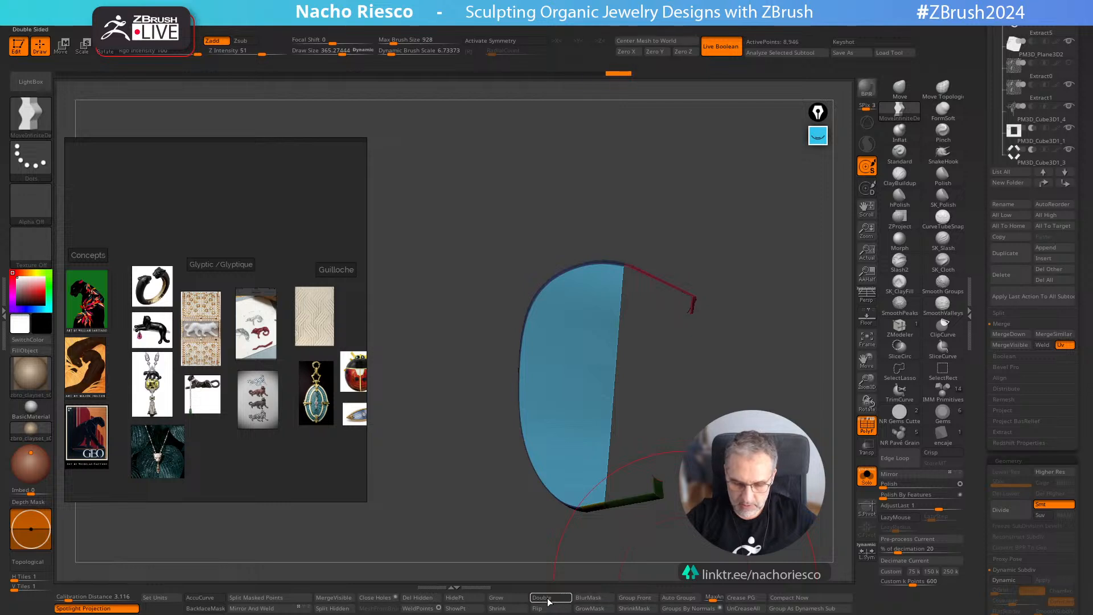
# Step: Hide the red and green end-flap polygroups of the collar band and delete all of its hidden geometry
pyautogui.moveTo(701, 490); pyautogui.dragTo(700, 512)
pyautogui.keyDown('ctrl'); pyautogui.keyDown('shift'); pyautogui.click(647, 472); pyautogui.keyUp('shift'); pyautogui.keyUp('ctrl')
pyautogui.keyDown('ctrl'); pyautogui.keyDown('shift'); pyautogui.click(655, 489); pyautogui.keyUp('shift'); pyautogui.keyUp('ctrl')
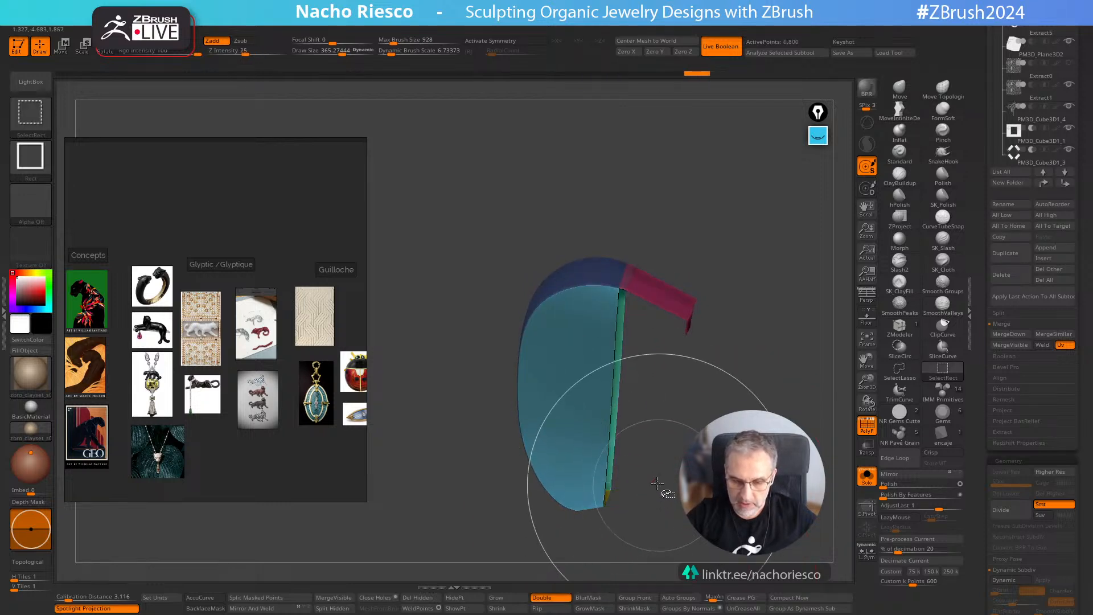
pyautogui.keyDown('ctrl'); pyautogui.keyDown('shift'); pyautogui.click(664, 297); pyautogui.keyUp('shift'); pyautogui.keyUp('ctrl')
pyautogui.keyDown('ctrl'); pyautogui.keyDown('shift'); pyautogui.click(627, 276); pyautogui.keyUp('shift'); pyautogui.keyUp('ctrl')
pyautogui.moveTo(692, 387); pyautogui.dragTo(757, 410)
pyautogui.click(417, 598)
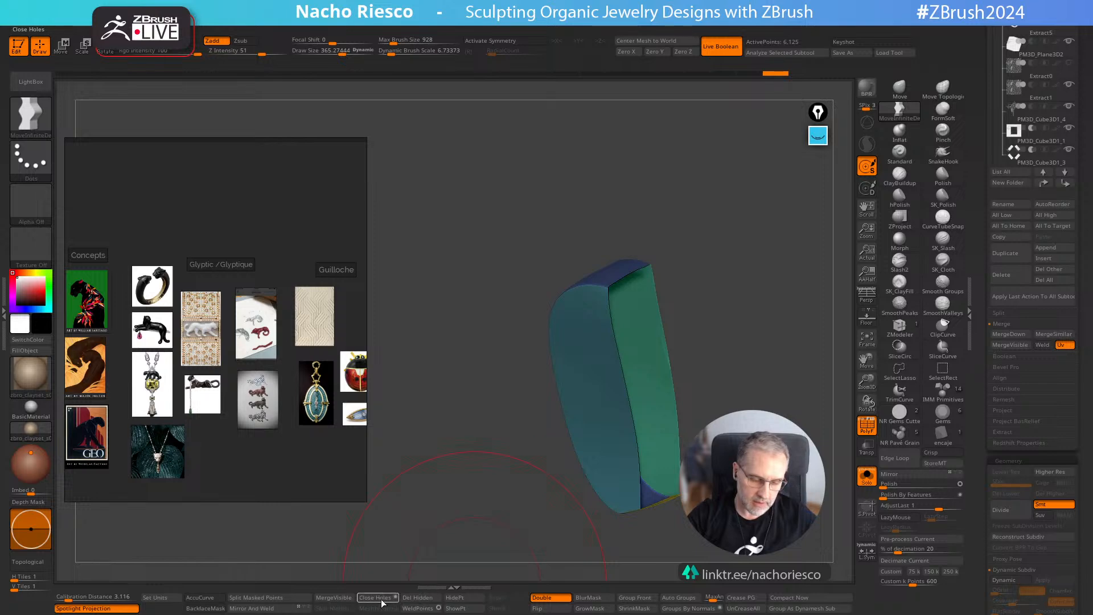
# Step: Close the open holes of the collar band and inspect its wireframe from the side
pyautogui.click(378, 598)
pyautogui.keyDown('shift'); pyautogui.moveTo(692, 493); pyautogui.dragTo(758, 456); pyautogui.keyUp('shift')
pyautogui.click(863, 421)
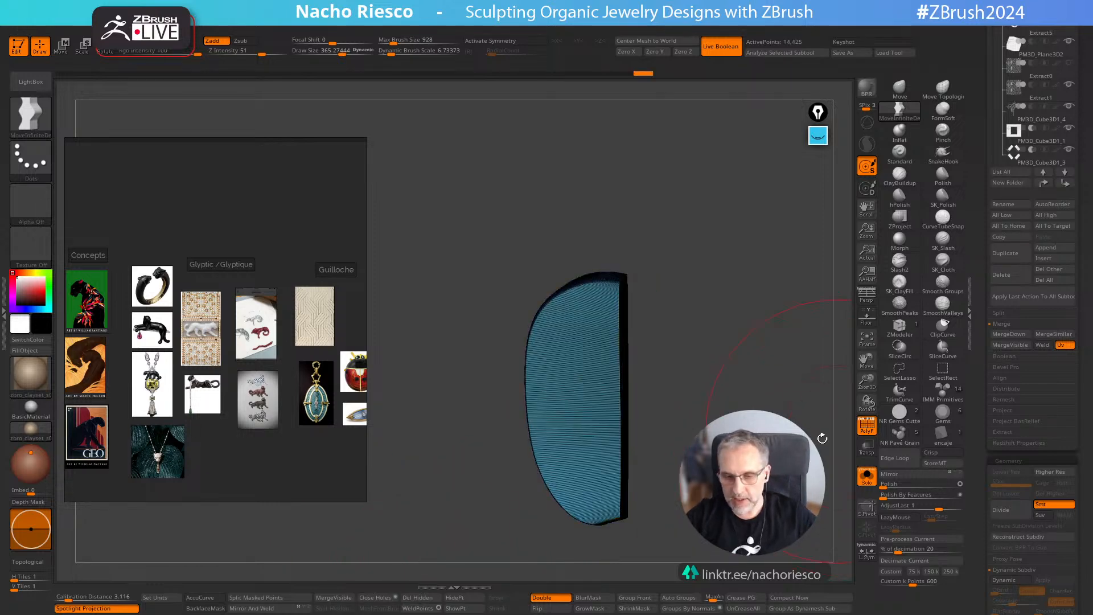
pyautogui.keyDown('alt'); pyautogui.moveTo(822, 439); pyautogui.dragTo(844, 487); pyautogui.keyUp('alt')
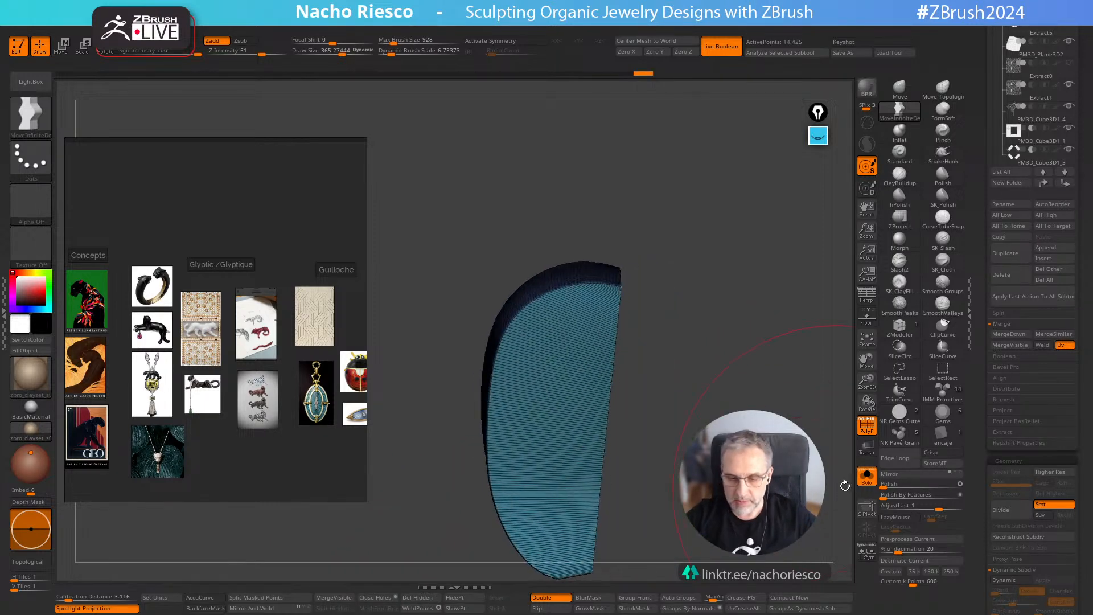
# Step: ZRemesh the collar band with the Same polygon target, KeepGroups on and SmoothGroups at 0
pyautogui.scroll(-5, 1014, 401)
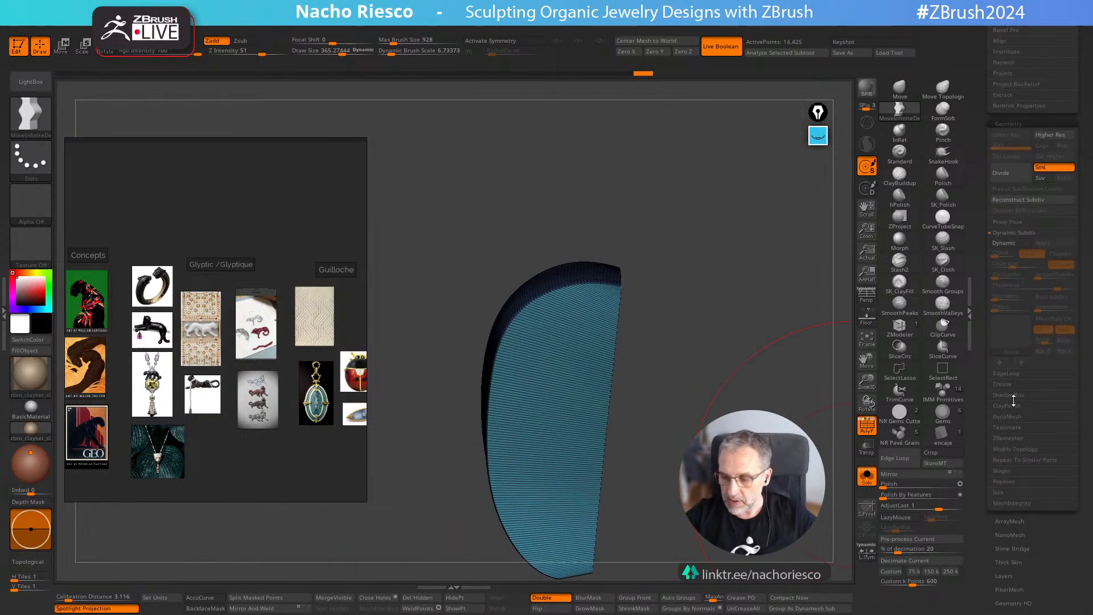
pyautogui.click(1020, 437)
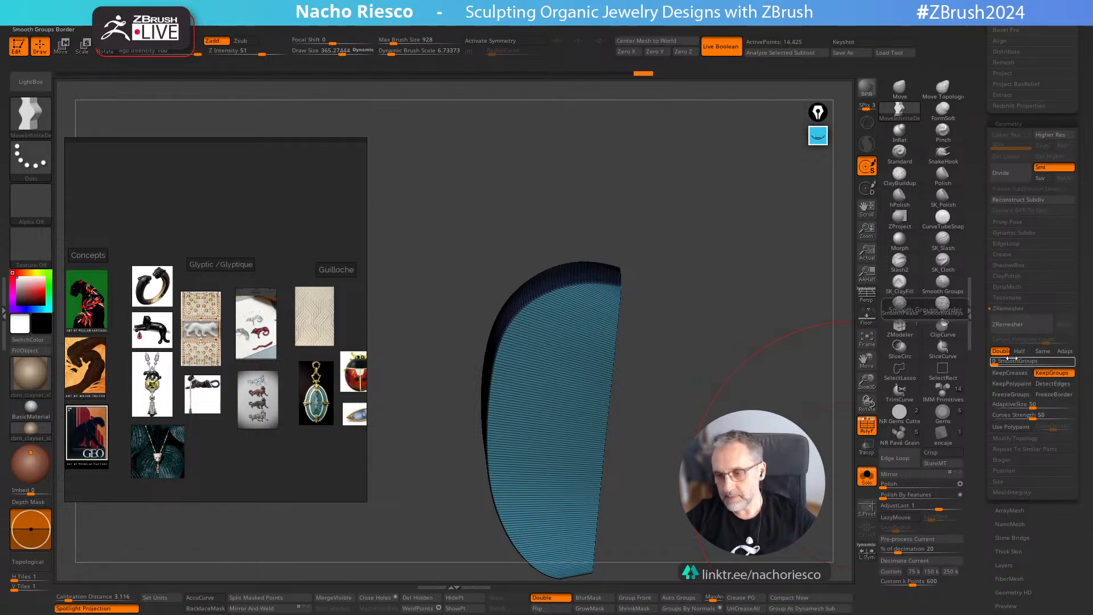
pyautogui.click(1043, 352)
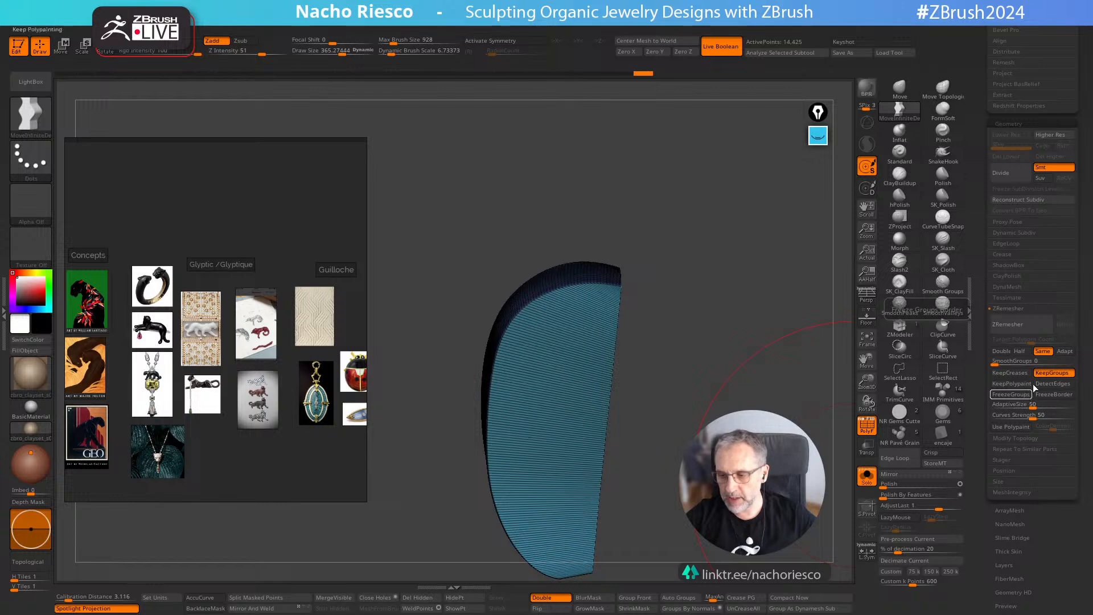
pyautogui.moveTo(1004, 361); pyautogui.dragTo(1057, 362)
pyautogui.moveTo(983, 365); pyautogui.dragTo(985, 365)
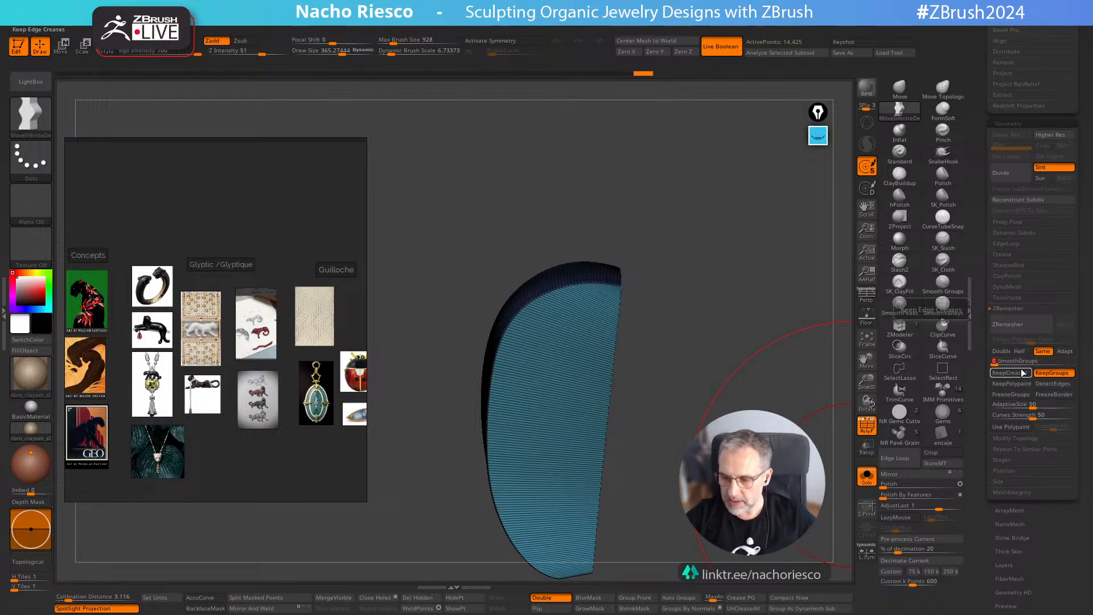
pyautogui.click(1018, 324)
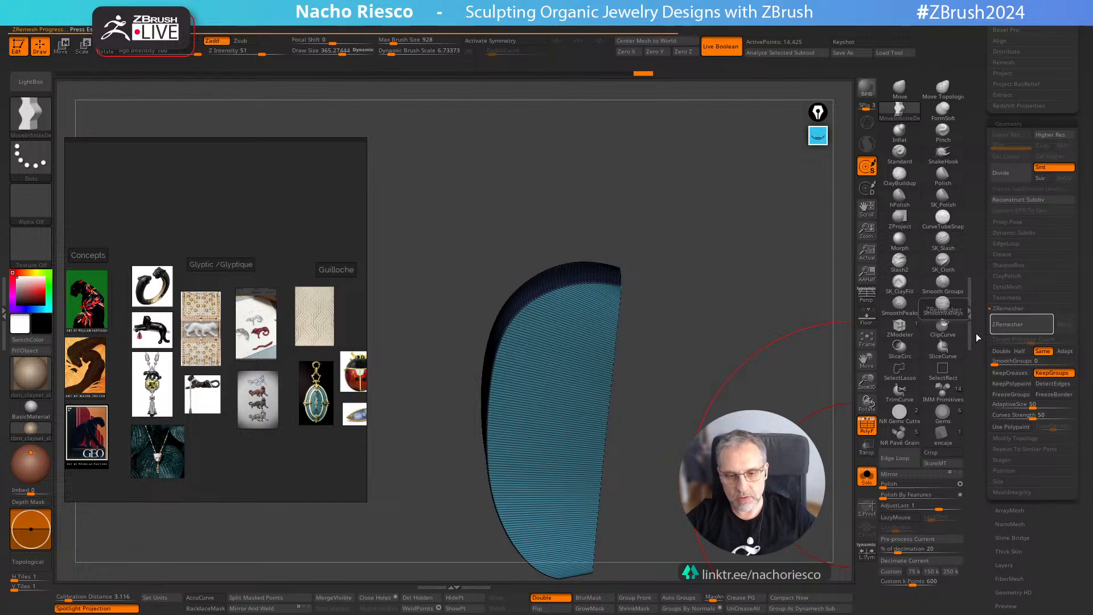
pyautogui.moveTo(758, 467); pyautogui.dragTo(811, 482)
# Step: Examine the remeshed collar band both in isolation and in place on the pendant, turning off its polyframe
pyautogui.click(867, 477)
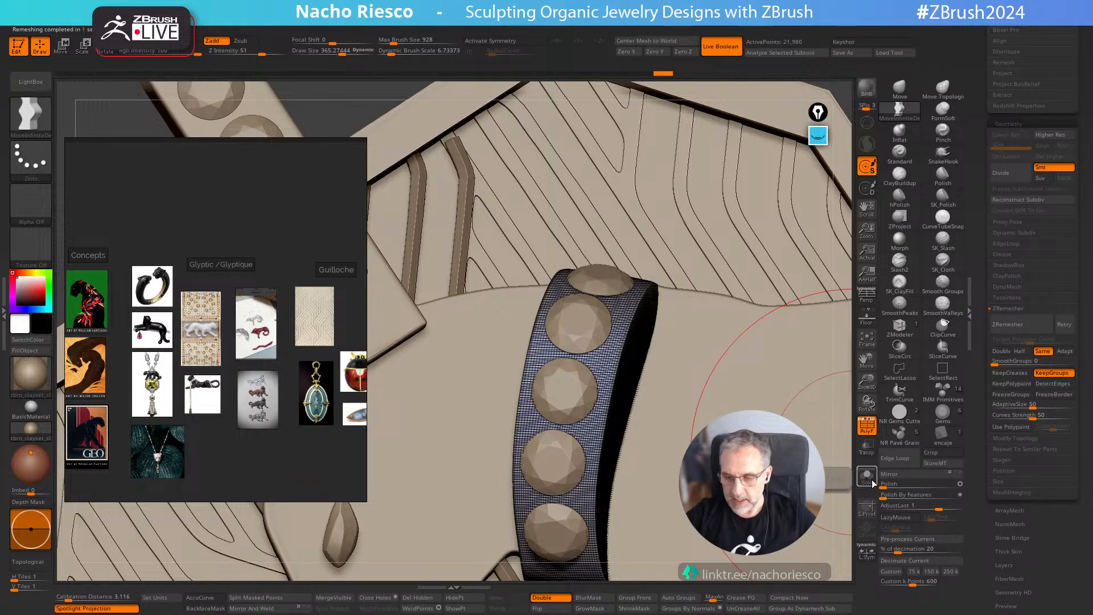
pyautogui.click(867, 477)
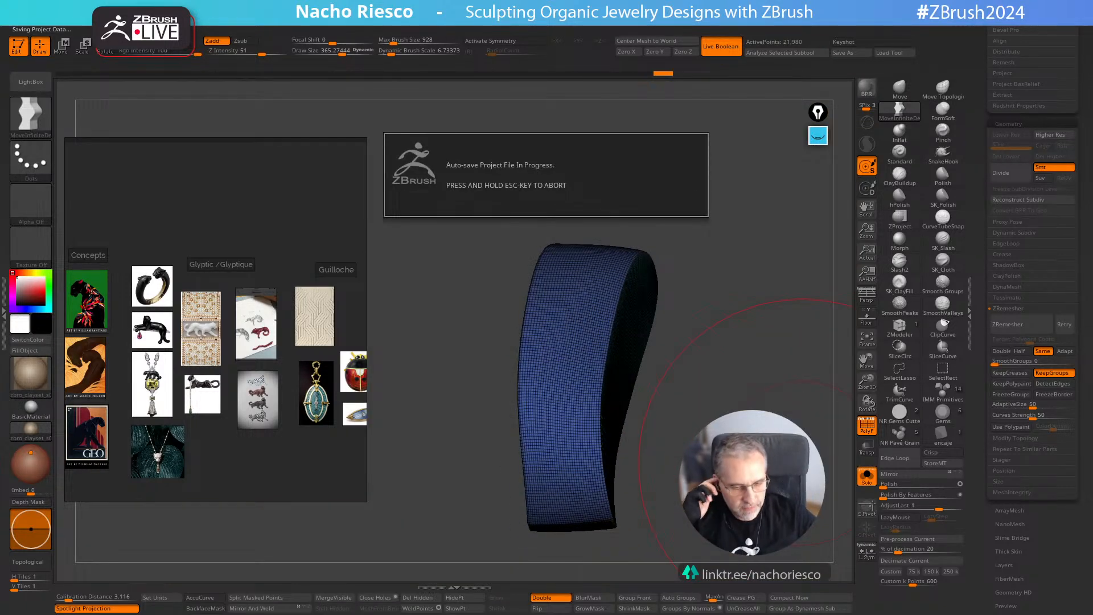
pyautogui.moveTo(803, 463); pyautogui.dragTo(800, 395)
pyautogui.moveTo(723, 402)
pyautogui.keyDown('alt'); pyautogui.mouseDown()
pyautogui.moveTo(695, 473)
pyautogui.moveTo(691, 412)
pyautogui.moveTo(606, 346)
pyautogui.moveTo(667, 306)
pyautogui.moveTo(704, 299)
pyautogui.moveTo(665, 332)
pyautogui.moveTo(716, 384)
pyautogui.moveTo(622, 342)
pyautogui.moveTo(654, 410)
pyautogui.moveTo(591, 366)
pyautogui.mouseUp(); pyautogui.keyUp('alt')
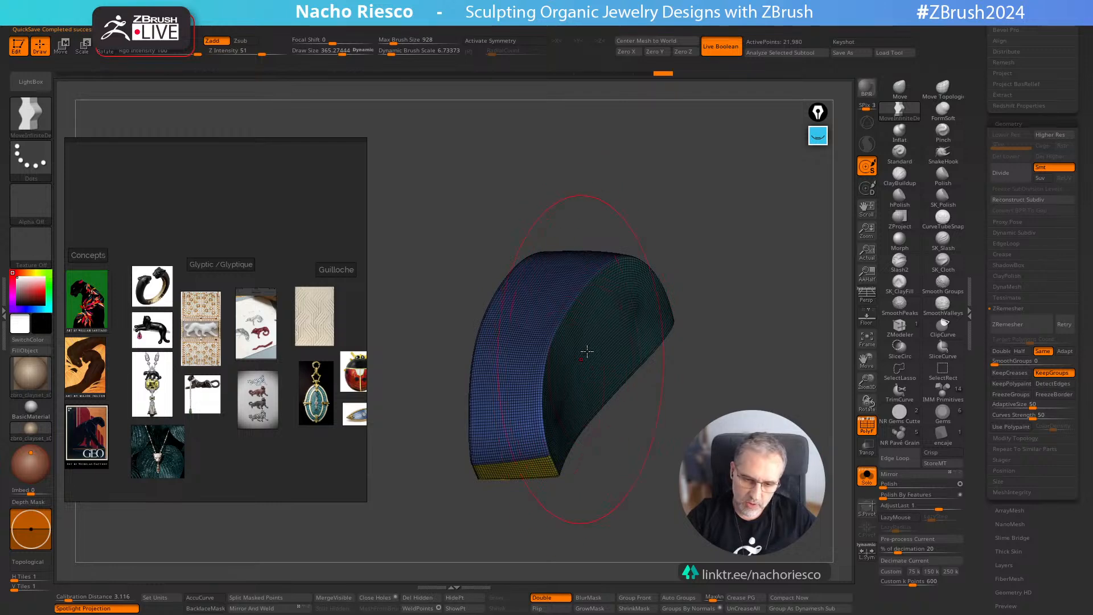
pyautogui.moveTo(732, 336); pyautogui.dragTo(748, 325)
pyautogui.moveTo(726, 378)
pyautogui.mouseDown()
pyautogui.moveTo(744, 378)
pyautogui.moveTo(723, 449)
pyautogui.moveTo(749, 433)
pyautogui.moveTo(789, 461)
pyautogui.moveTo(860, 447)
pyautogui.moveTo(800, 455)
pyautogui.moveTo(735, 512)
pyautogui.moveTo(842, 549)
pyautogui.mouseUp()
pyautogui.hotkey('shift', 'f')
pyautogui.moveTo(777, 501)
pyautogui.mouseDown()
pyautogui.moveTo(740, 462)
pyautogui.moveTo(752, 424)
pyautogui.moveTo(721, 377)
pyautogui.moveTo(829, 451)
pyautogui.moveTo(823, 438)
pyautogui.moveTo(840, 447)
pyautogui.mouseUp()
pyautogui.click(865, 476)
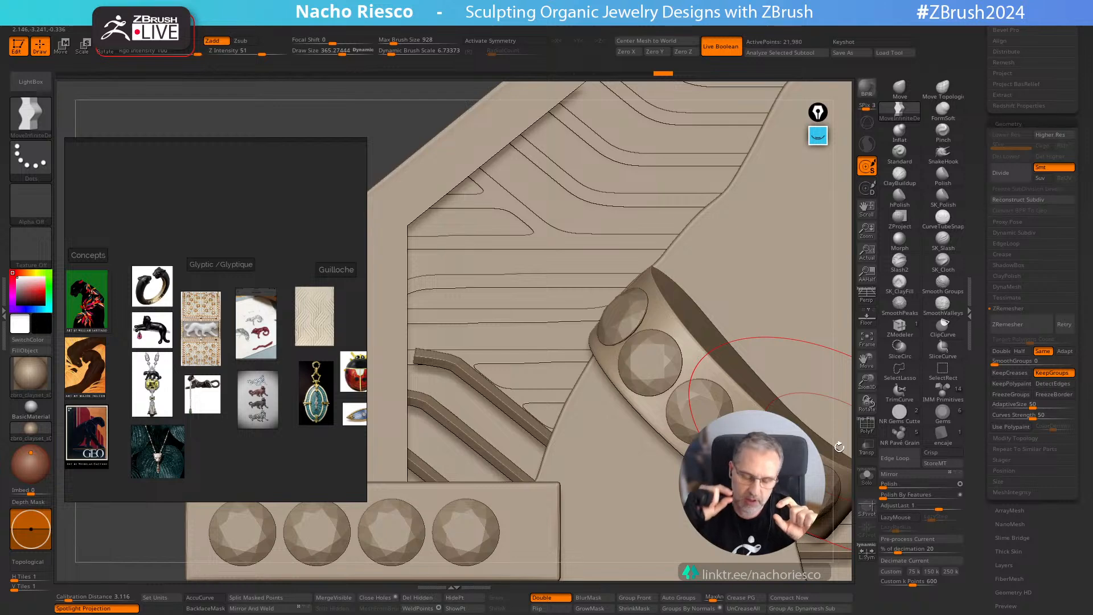
pyautogui.click(867, 339)
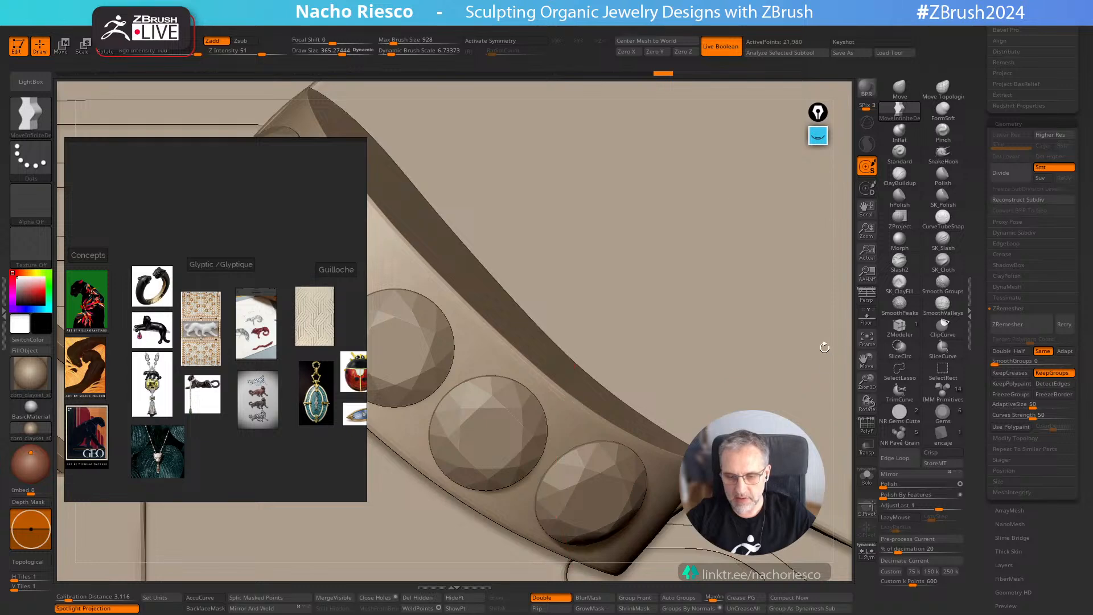
pyautogui.click(862, 479)
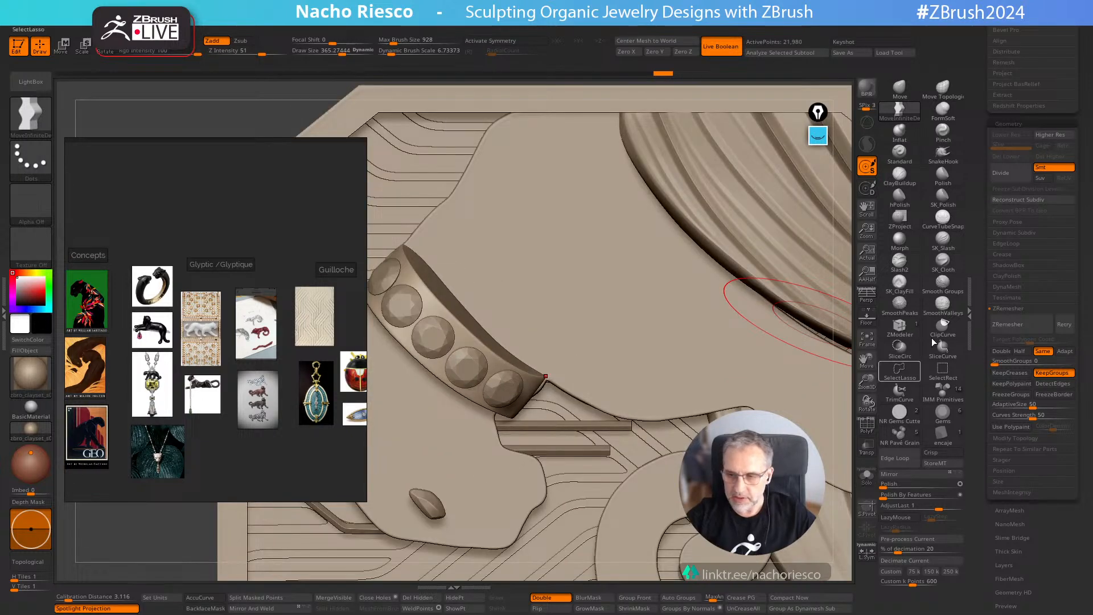
# Step: Hide the collar's round gems subtool PM3D_Plane3D2_2 and the bars subtool PM3D_Cube3D1_4, leaving the plain band visible
pyautogui.scroll(5, 1029, 383)
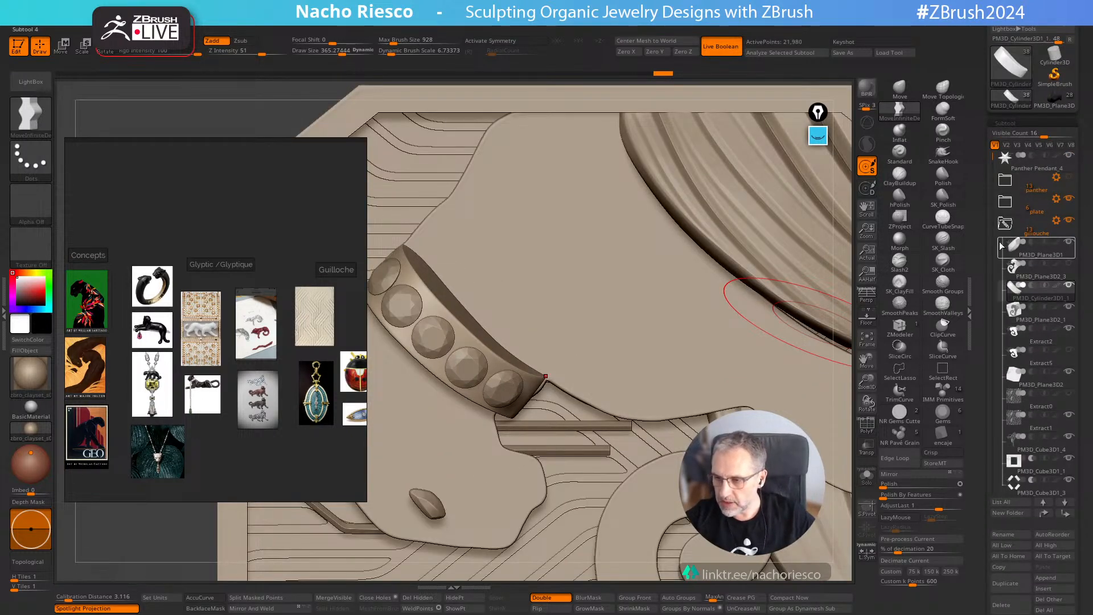
pyautogui.scroll(-5, 990, 248)
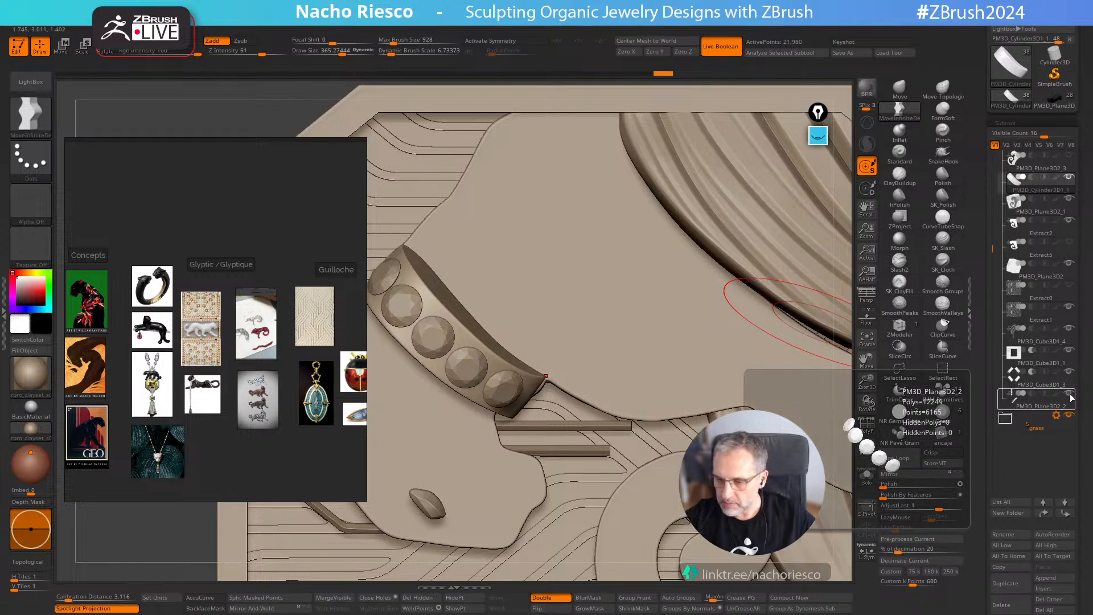
pyautogui.click(867, 478)
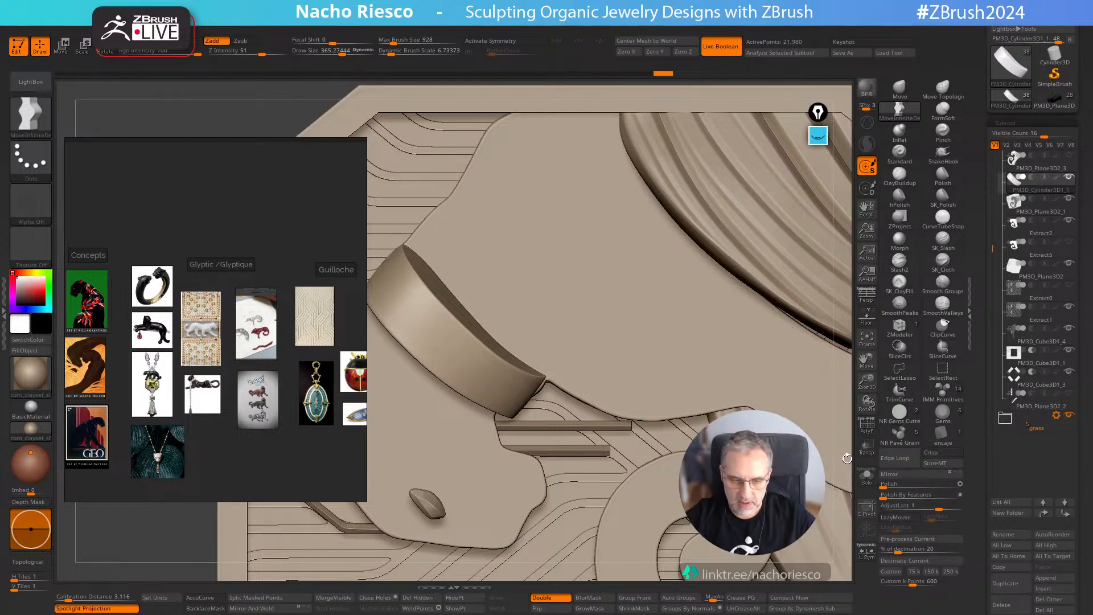
pyautogui.moveTo(847, 458)
pyautogui.keyDown('alt'); pyautogui.mouseDown()
pyautogui.moveTo(839, 439)
pyautogui.moveTo(847, 467)
pyautogui.mouseUp(); pyautogui.keyUp('alt')
pyautogui.moveTo(839, 418); pyautogui.dragTo(843, 407)
pyautogui.click(1068, 329)
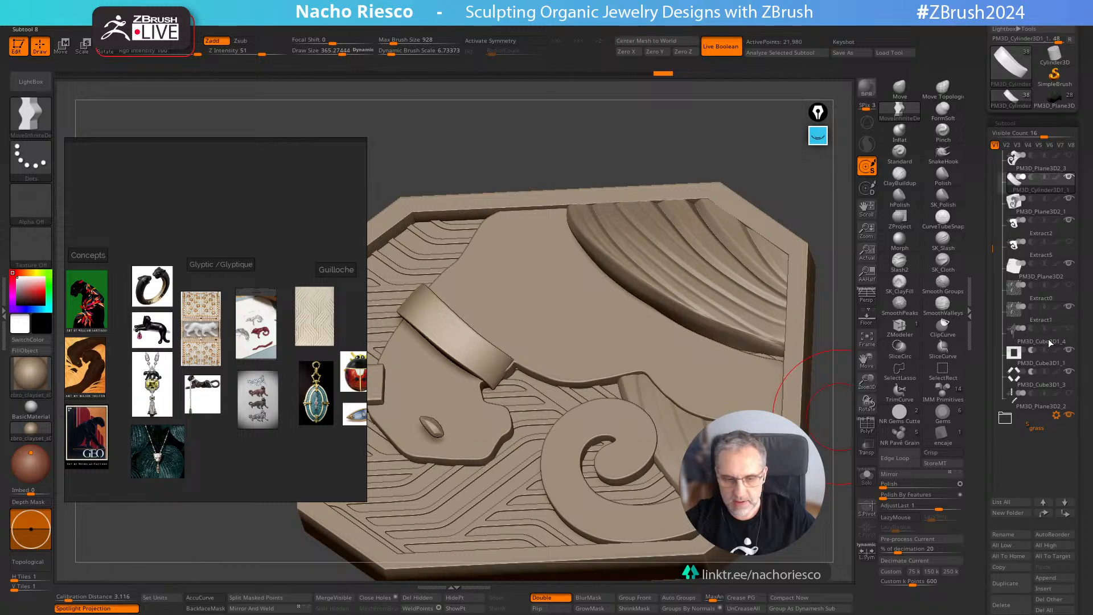
pyautogui.moveTo(843, 449)
pyautogui.mouseDown()
pyautogui.moveTo(846, 459)
pyautogui.moveTo(847, 446)
pyautogui.mouseUp()
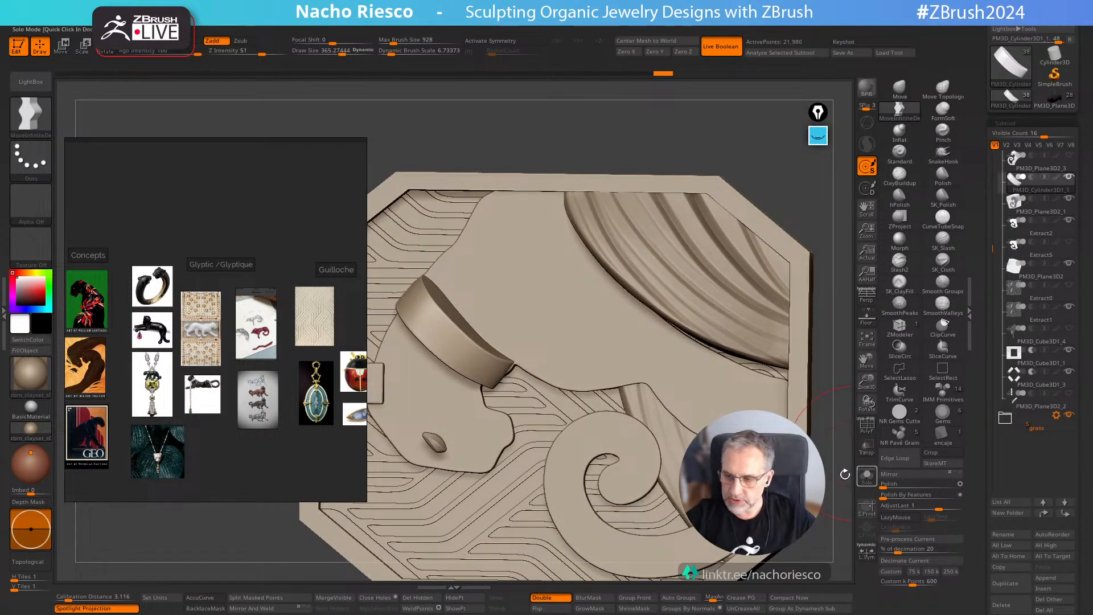
# Step: Solo the collar band, draw a transpose line about 4.8 mm long lengthwise past its lower end, and show the whole pendant again
pyautogui.click(867, 477)
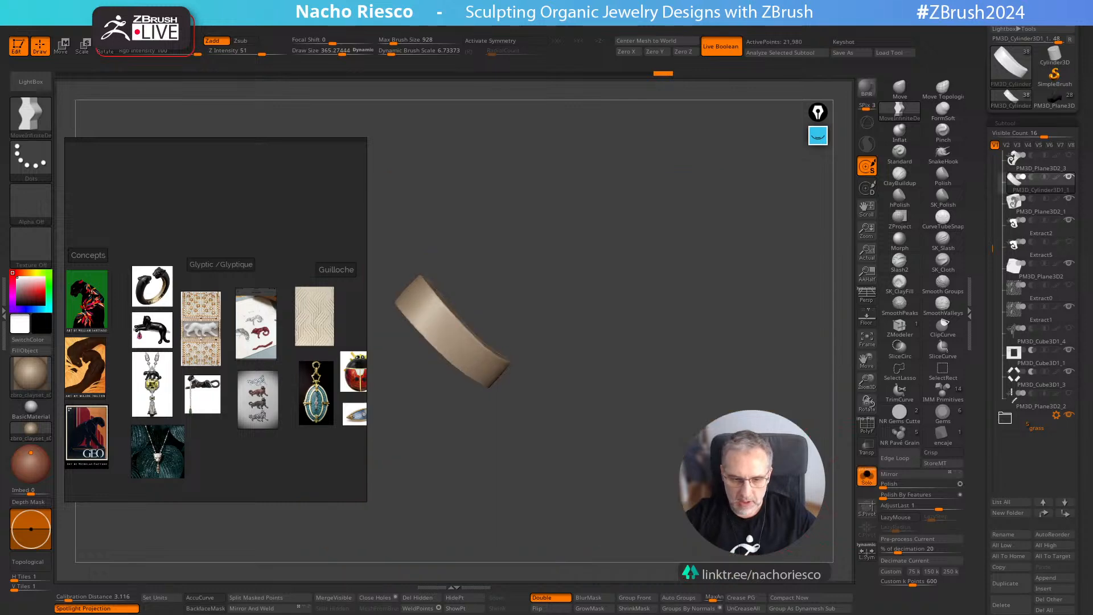
pyautogui.moveTo(797, 456)
pyautogui.keyDown('alt'); pyautogui.mouseDown()
pyautogui.moveTo(797, 536)
pyautogui.moveTo(775, 506)
pyautogui.mouseUp(); pyautogui.keyUp('alt')
pyautogui.press('w')
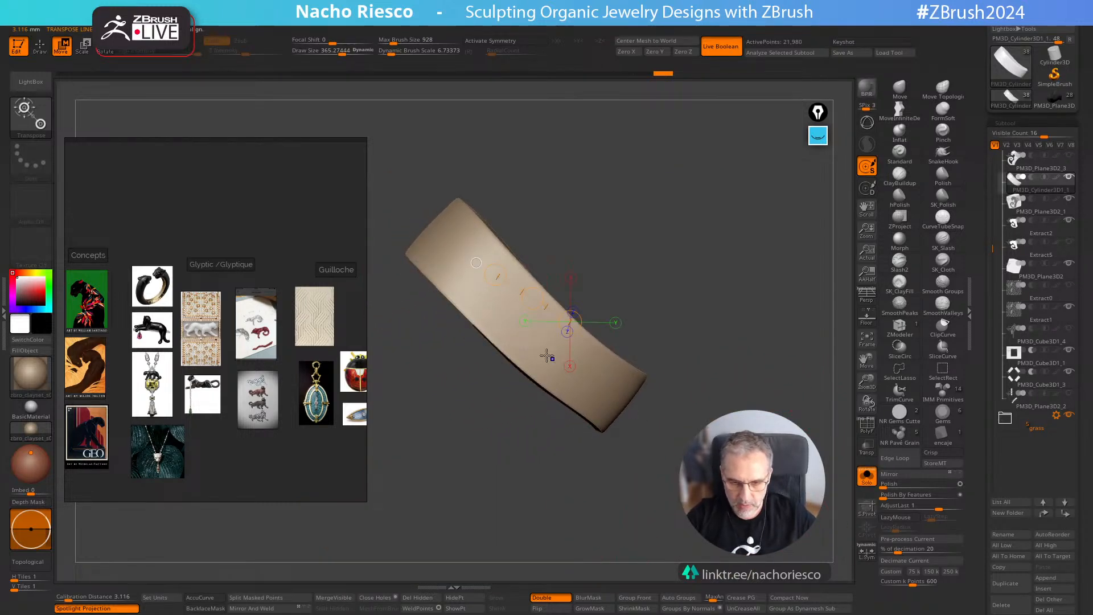
pyautogui.moveTo(546, 348)
pyautogui.mouseDown()
pyautogui.moveTo(665, 471)
pyautogui.moveTo(672, 437)
pyautogui.moveTo(668, 444)
pyautogui.mouseUp()
pyautogui.moveTo(571, 365); pyautogui.dragTo(658, 445)
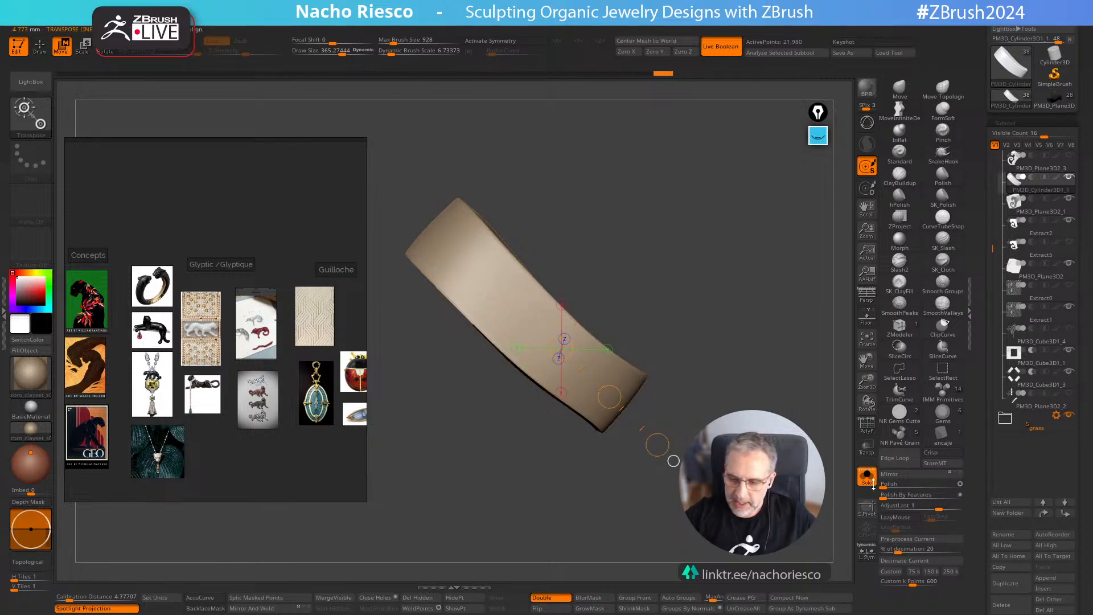
pyautogui.click(867, 479)
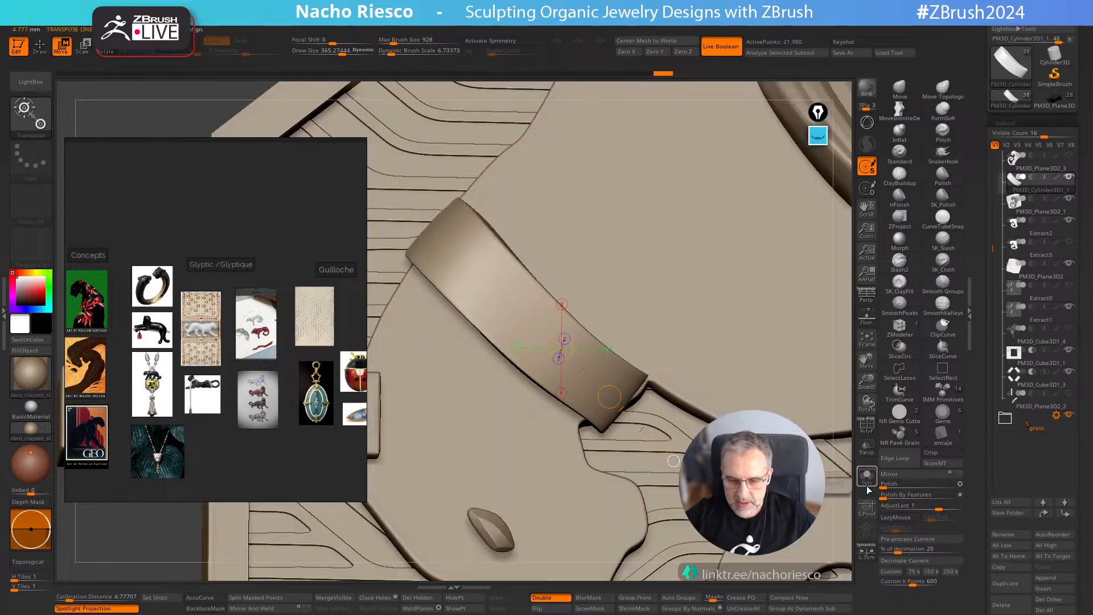
# Step: Annotate the collar band's lower end with black and pink angle lines and a curved arrow, and clear the annotations
pyautogui.click(817, 136)
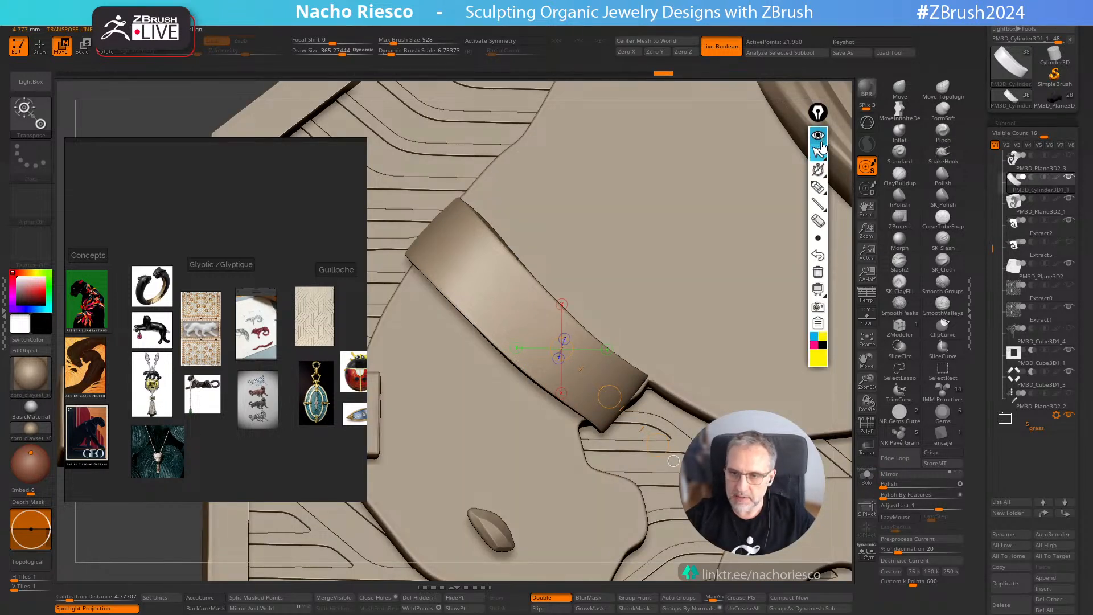
pyautogui.click(820, 188)
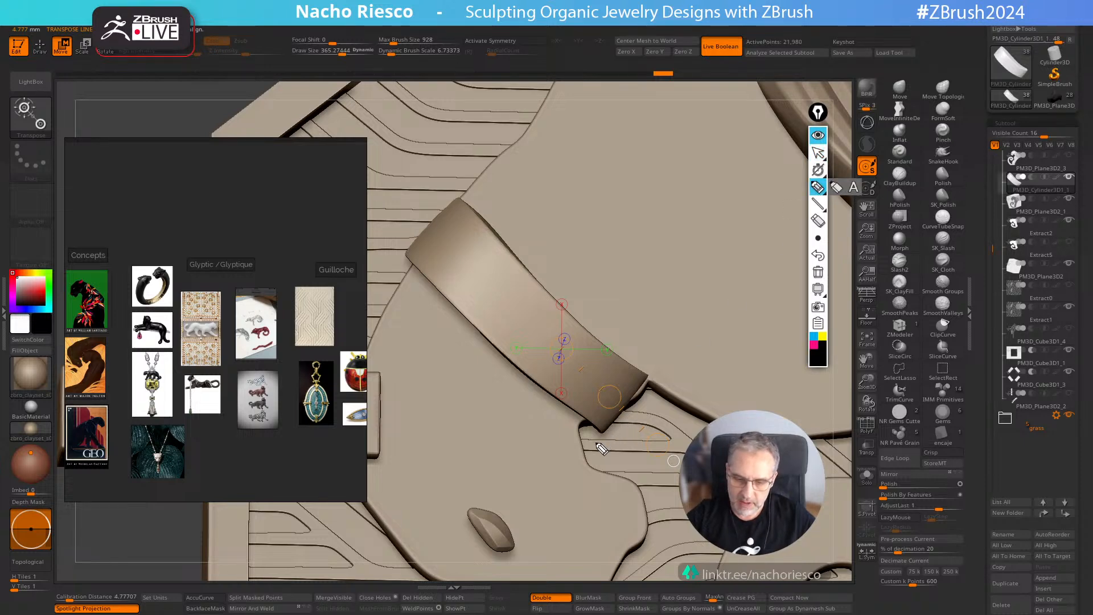
pyautogui.moveTo(596, 442); pyautogui.dragTo(667, 354)
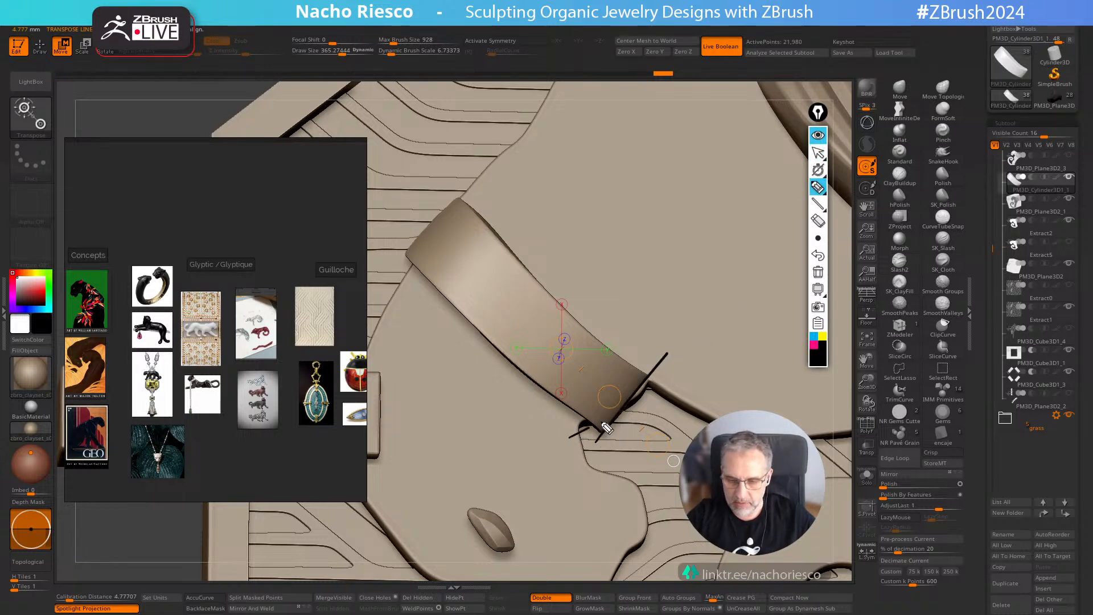
pyautogui.moveTo(569, 437); pyautogui.dragTo(692, 373)
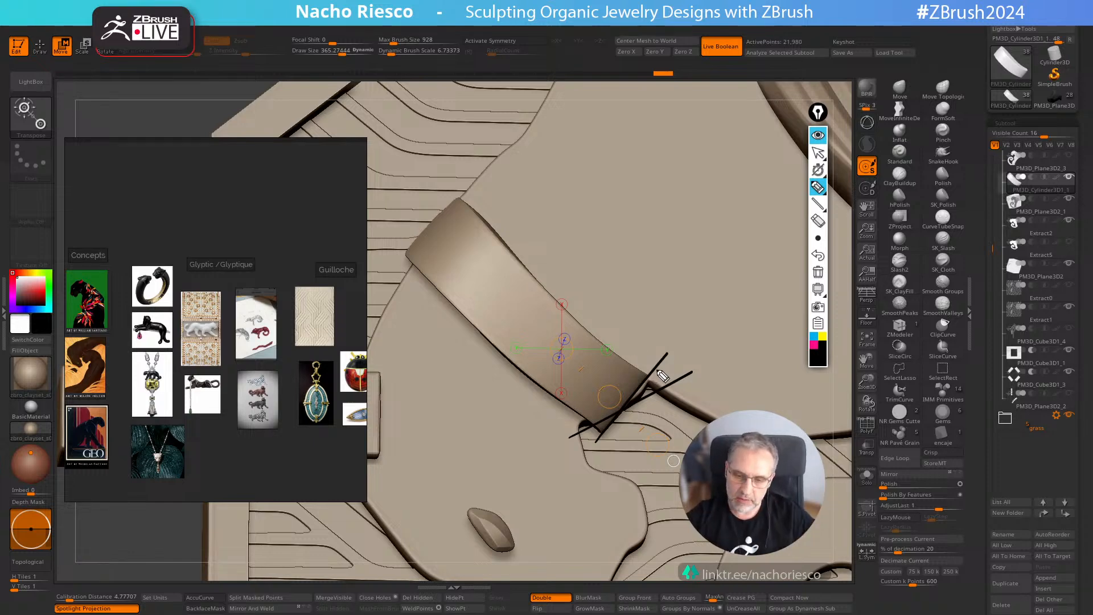
pyautogui.moveTo(659, 372); pyautogui.dragTo(677, 428)
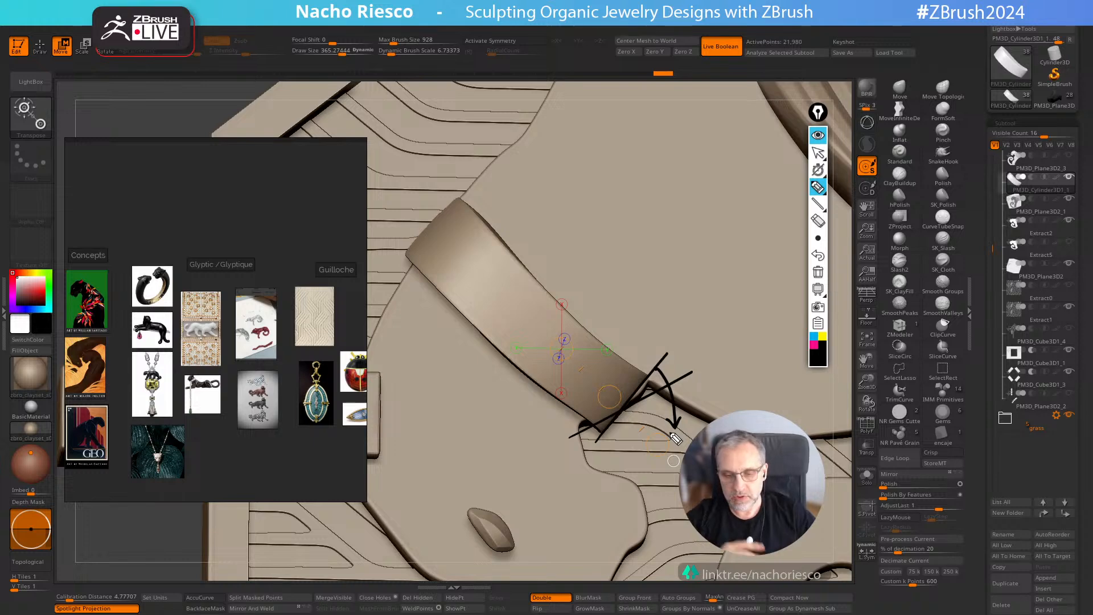
pyautogui.moveTo(568, 446); pyautogui.dragTo(721, 368)
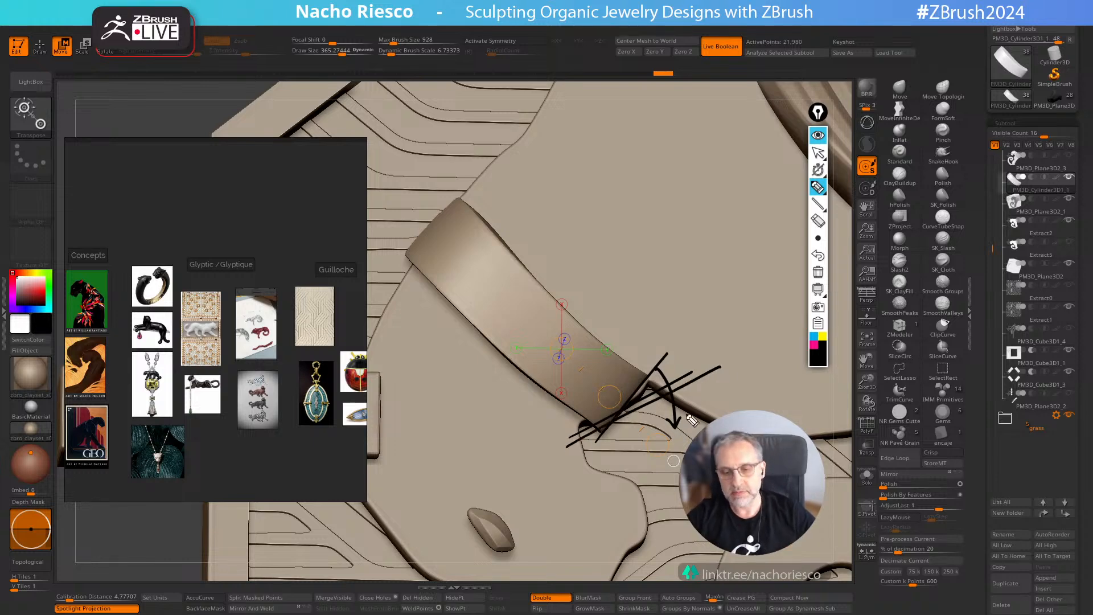
pyautogui.click(819, 347)
pyautogui.moveTo(560, 444)
pyautogui.mouseDown()
pyautogui.moveTo(719, 376)
pyautogui.moveTo(581, 462)
pyautogui.mouseUp()
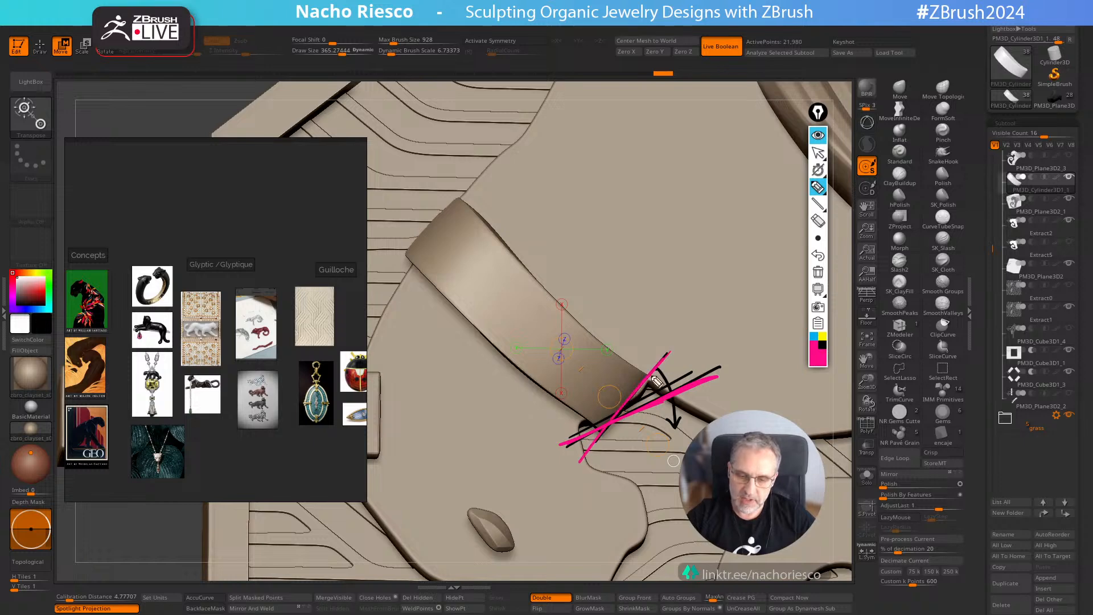
pyautogui.click(818, 153)
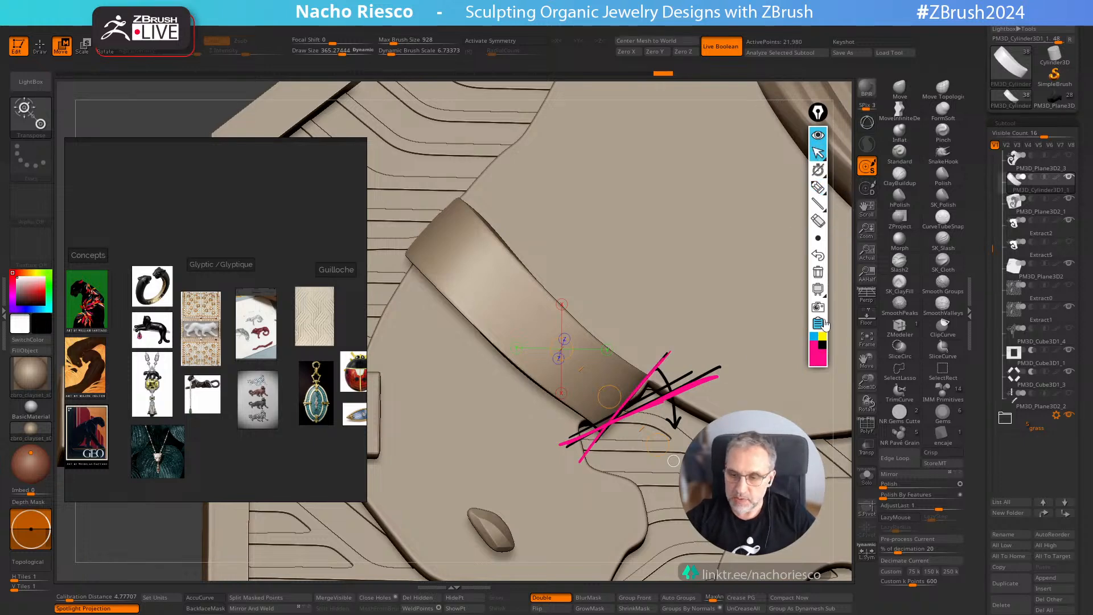
pyautogui.click(819, 272)
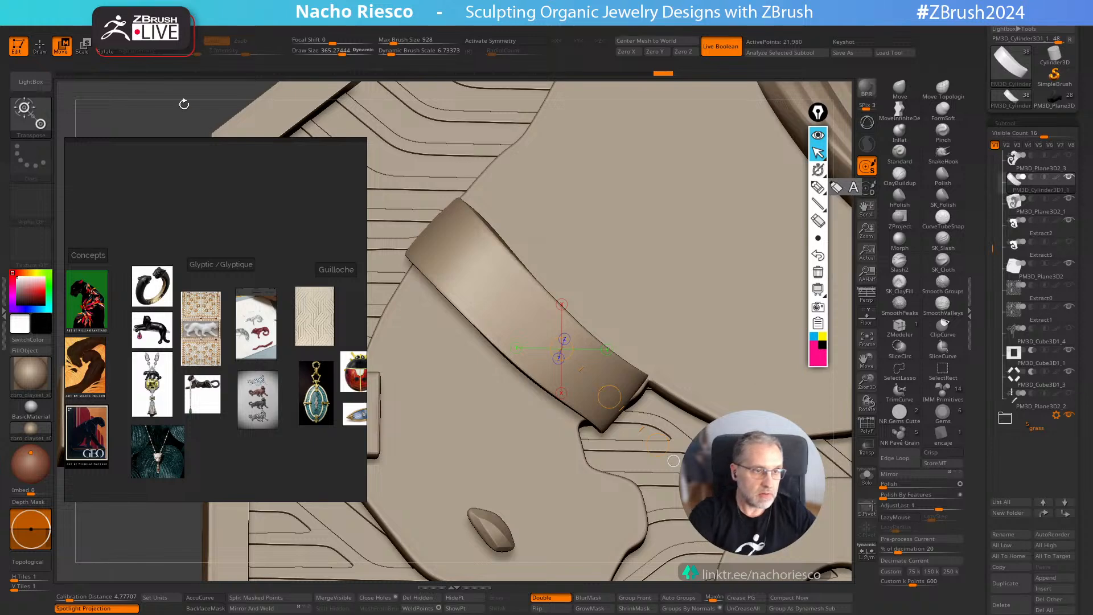
# Step: Rotate the collar band slightly with the transpose line to adjust the angle of its lower end against the neck
pyautogui.press('r')
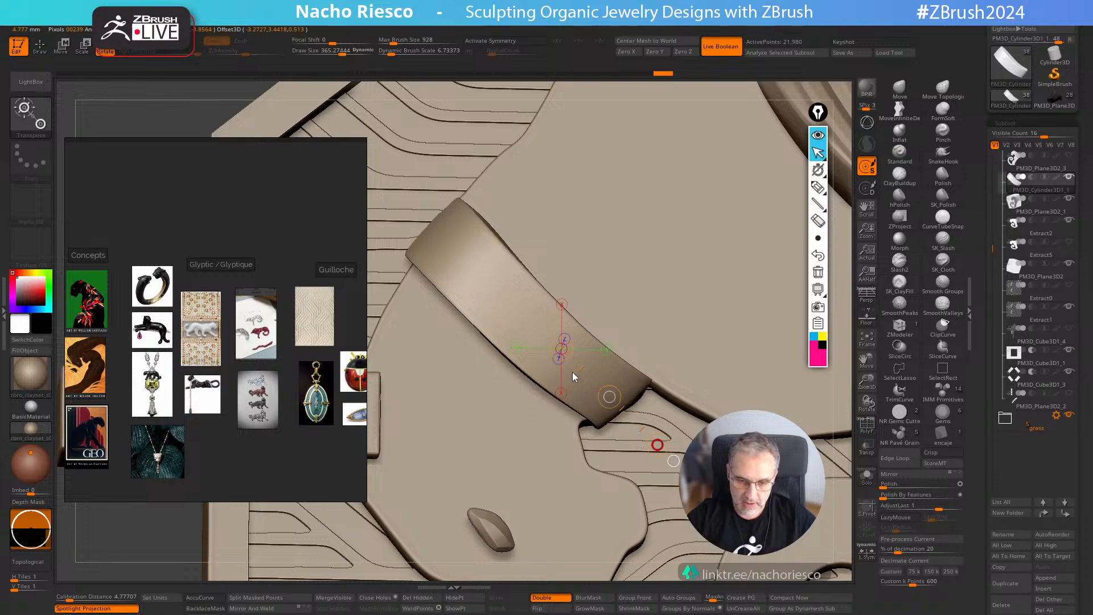
pyautogui.moveTo(573, 375); pyautogui.dragTo(596, 367)
pyautogui.moveTo(606, 432); pyautogui.dragTo(571, 446)
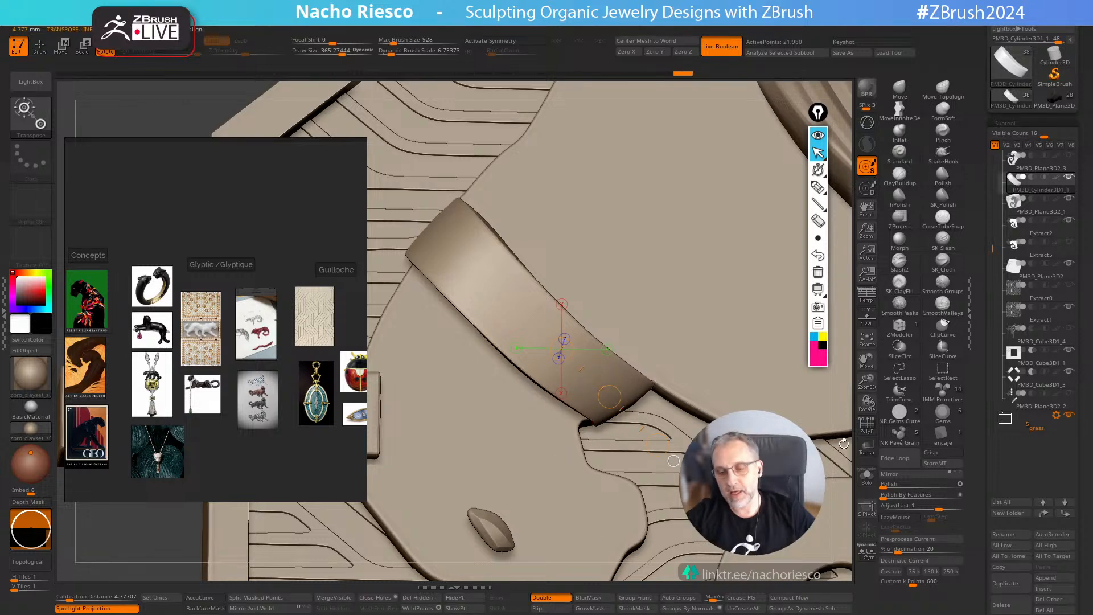
# Step: Solo the collar band, draw a transpose line about 4.5 mm long down across it in side view, and show the whole pendant again
pyautogui.moveTo(844, 443); pyautogui.dragTo(772, 494)
pyautogui.click(867, 483)
pyautogui.press('w')
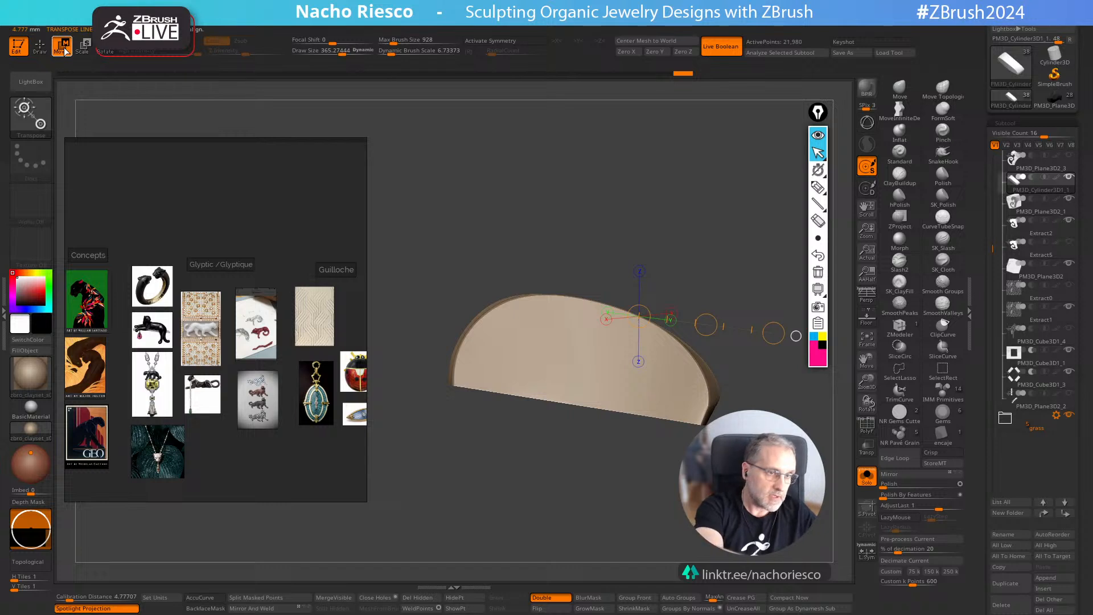
pyautogui.moveTo(605, 331); pyautogui.dragTo(576, 507)
pyautogui.click(866, 480)
pyautogui.press('q')
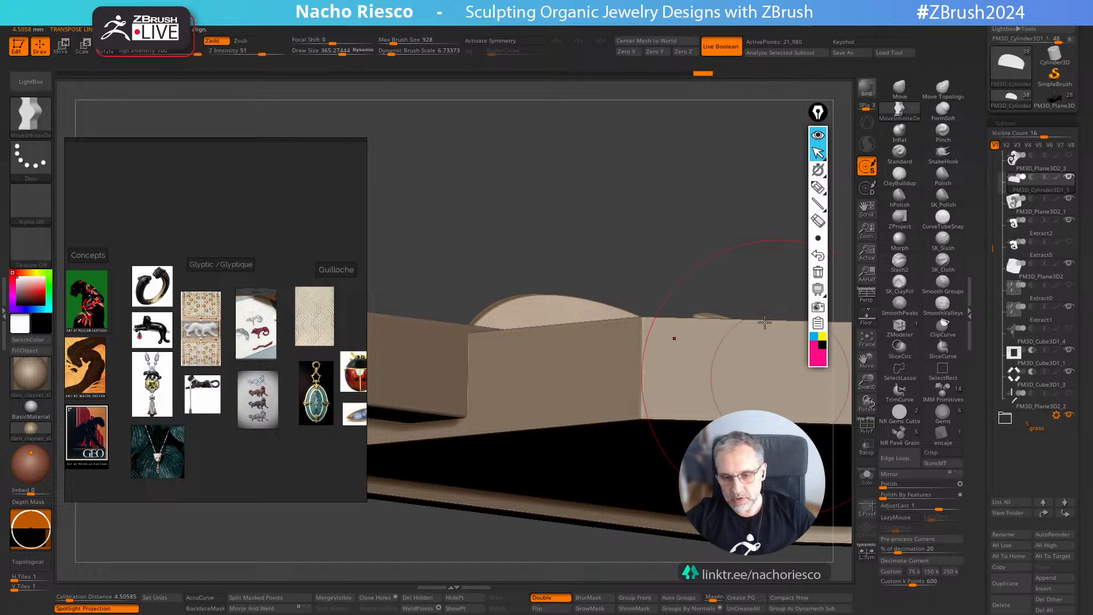
# Step: Reshape the collar band's lower end with the Move brush at a reduced size so it follows the edge of the panther's neck
pyautogui.moveTo(708, 291)
pyautogui.mouseDown()
pyautogui.moveTo(718, 266)
pyautogui.moveTo(712, 308)
pyautogui.mouseUp()
pyautogui.moveTo(708, 341); pyautogui.dragTo(766, 364, button='right')
pyautogui.click(899, 91)
pyautogui.press('[')
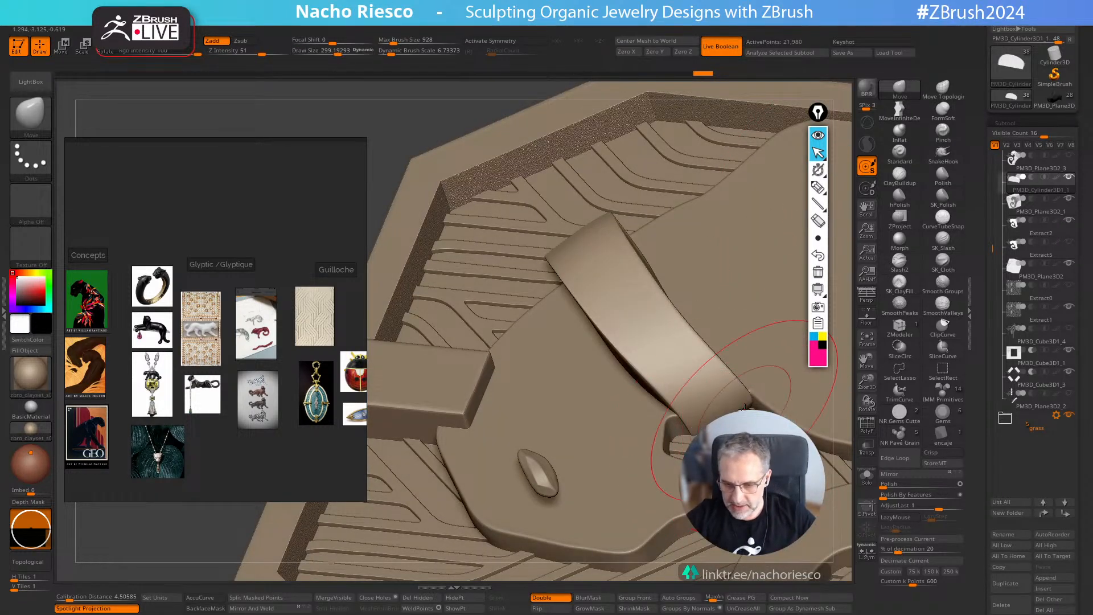
pyautogui.moveTo(749, 430)
pyautogui.mouseDown()
pyautogui.moveTo(723, 419)
pyautogui.moveTo(734, 434)
pyautogui.moveTo(789, 447)
pyautogui.mouseUp()
pyautogui.press('[')
pyautogui.moveTo(846, 467)
pyautogui.mouseDown(button='right')
pyautogui.moveTo(849, 480)
pyautogui.moveTo(834, 468)
pyautogui.mouseUp(button='right')
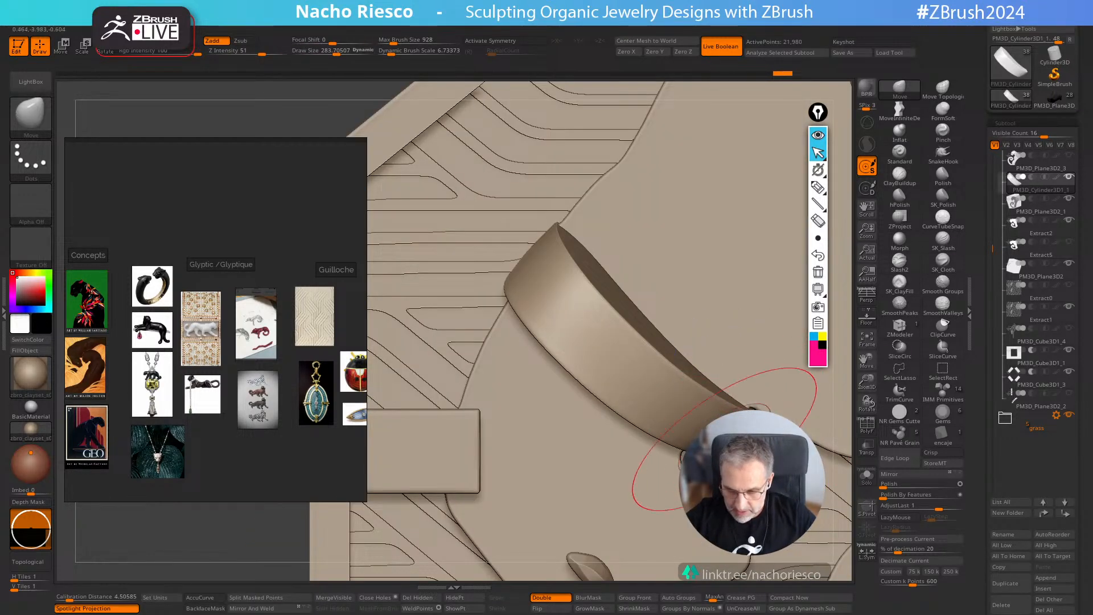
pyautogui.moveTo(755, 406)
pyautogui.mouseDown(button='right')
pyautogui.moveTo(830, 407)
pyautogui.moveTo(758, 399)
pyautogui.moveTo(772, 403)
pyautogui.moveTo(700, 359)
pyautogui.mouseUp(button='right')
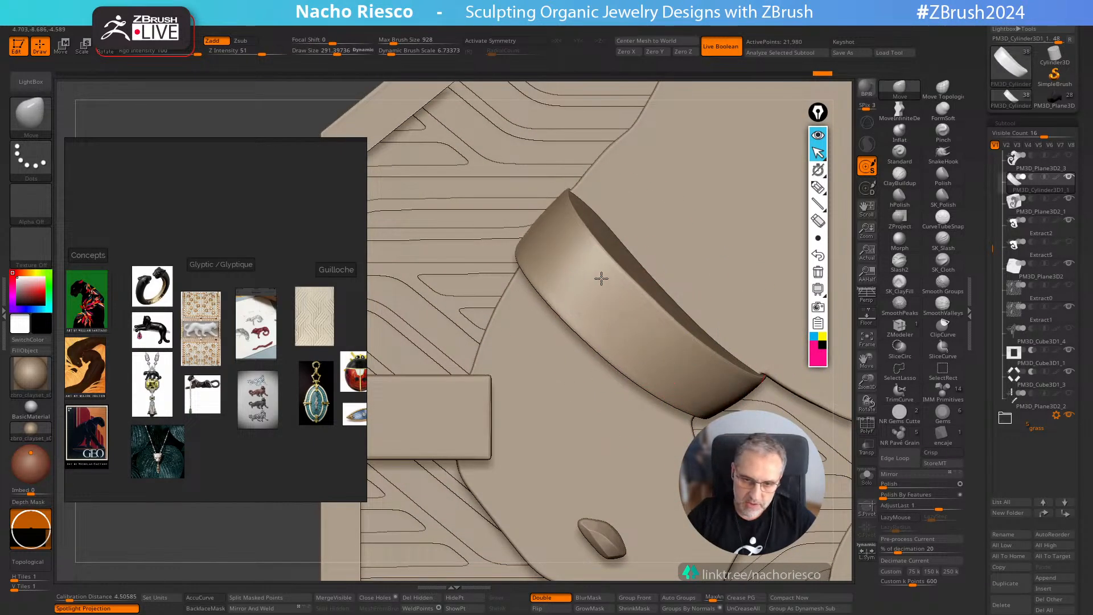
pyautogui.moveTo(722, 288); pyautogui.dragTo(732, 298, button='right')
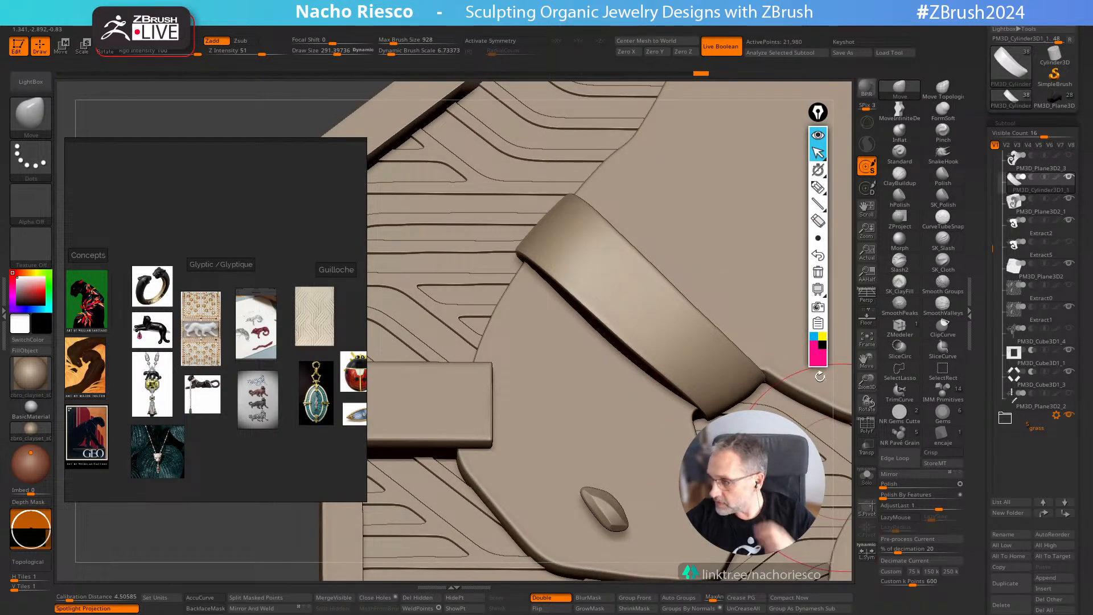
pyautogui.keyDown('alt'); pyautogui.moveTo(820, 377); pyautogui.dragTo(799, 388, button='right'); pyautogui.keyUp('alt')
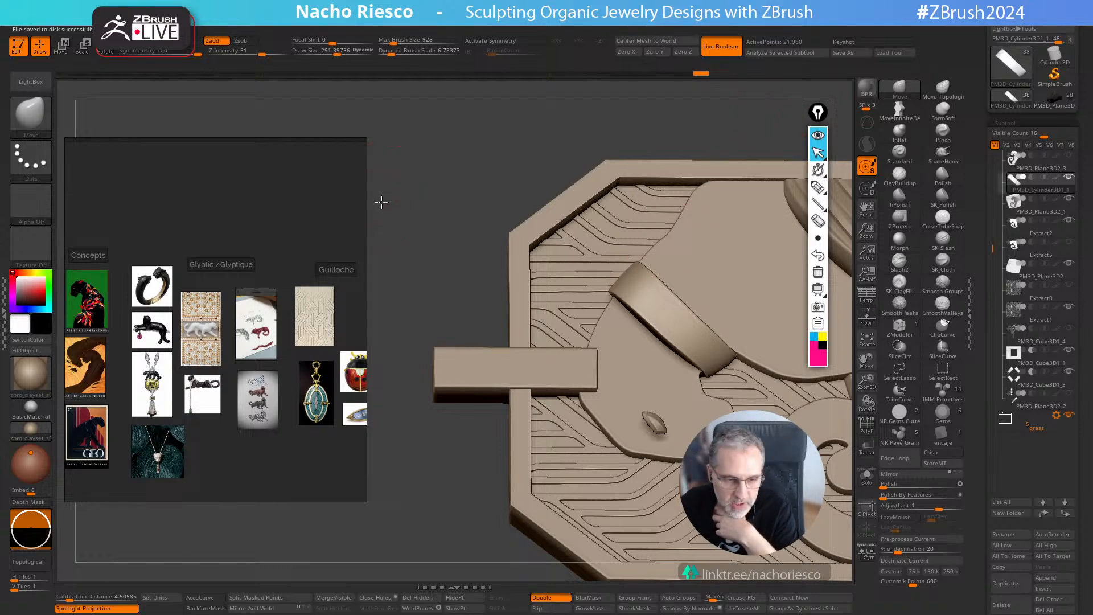
pyautogui.moveTo(382, 202); pyautogui.dragTo(445, 248)
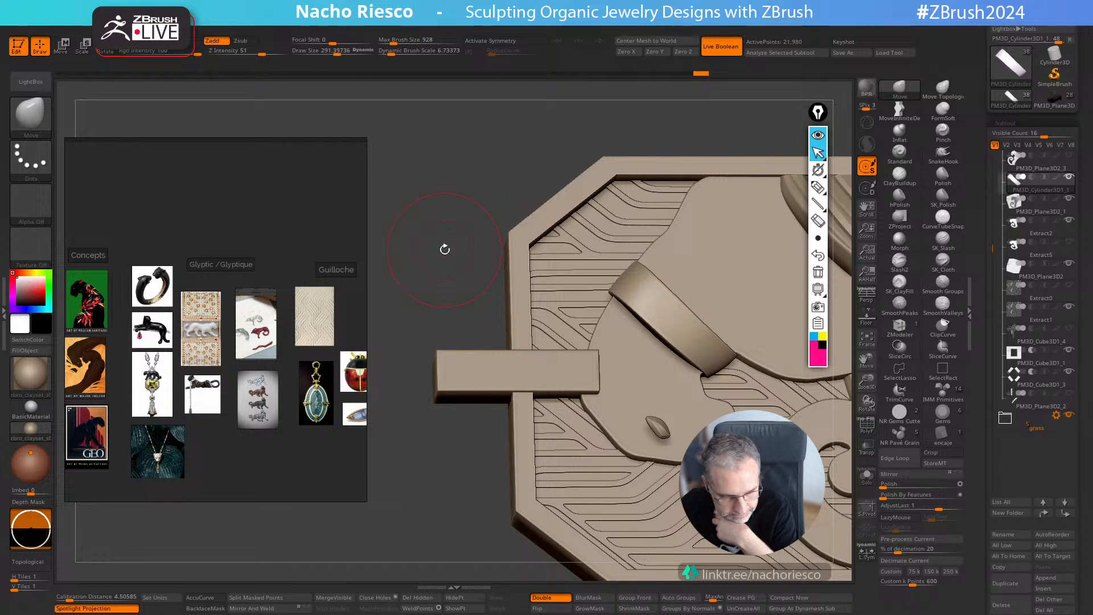
pyautogui.moveTo(445, 250); pyautogui.dragTo(456, 252)
# Step: Collapse the annotation toolbar, switch to the Cylinder3D tool and convert it to a PolyMesh3D
pyautogui.moveTo(1025, 312)
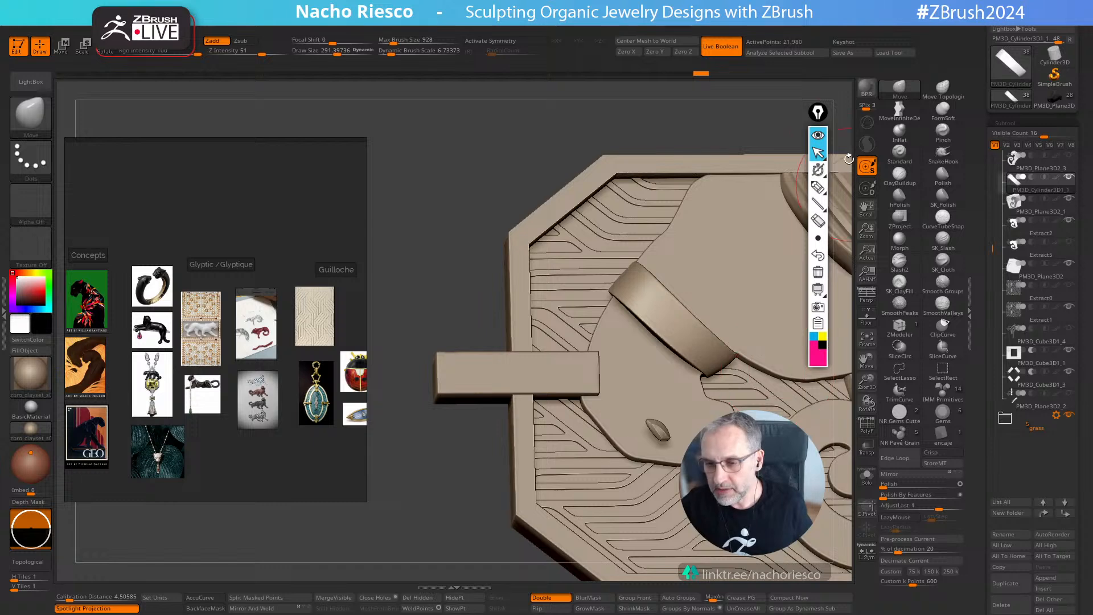
pyautogui.click(817, 135)
pyautogui.click(1058, 55)
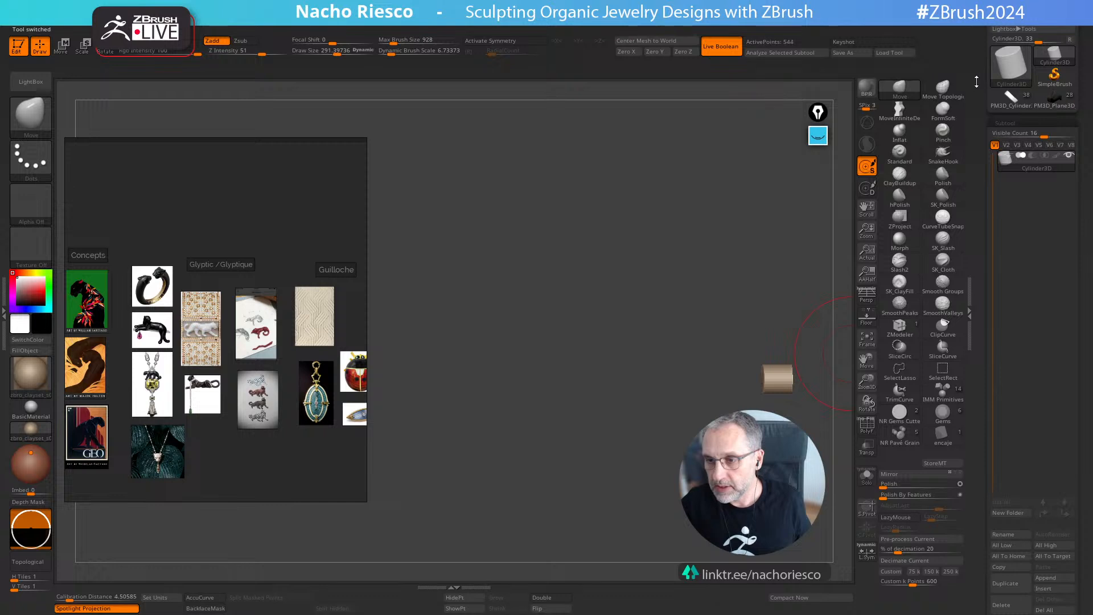
pyautogui.scroll(3, 997, 130)
pyautogui.click(1047, 84)
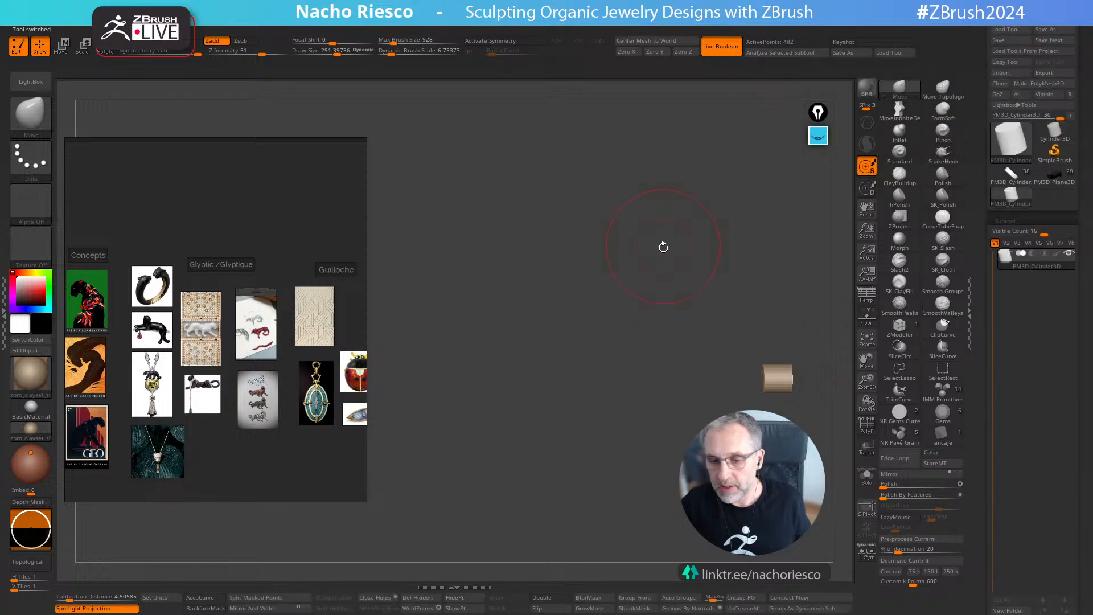
pyautogui.keyDown('alt'); pyautogui.moveTo(729, 272); pyautogui.dragTo(533, 225); pyautogui.keyUp('alt')
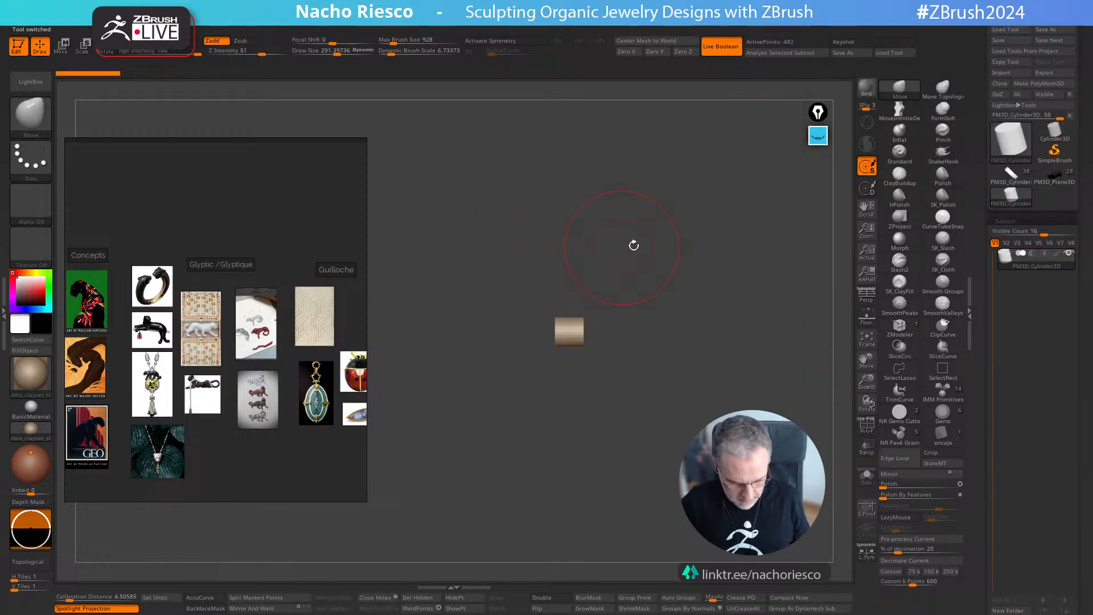
pyautogui.keyDown('alt'); pyautogui.moveTo(653, 221); pyautogui.dragTo(700, 398); pyautogui.keyUp('alt')
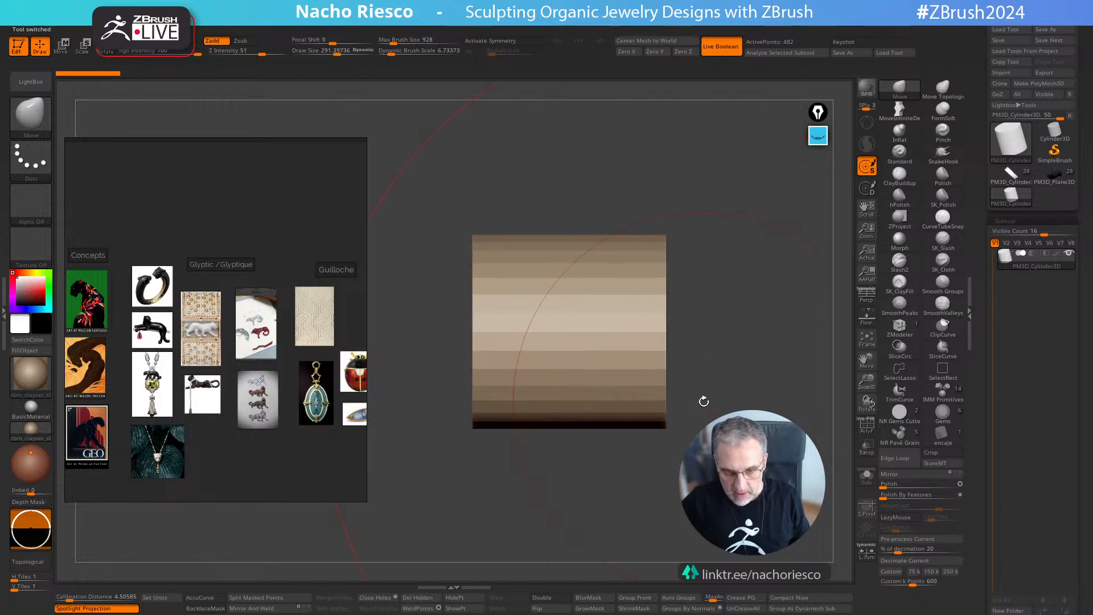
# Step: Duplicate the cylinder with the gizmo, make the copy thinner along its axis and offset it to overlap the original's upper-right side
pyautogui.scroll(-5, 1022, 437)
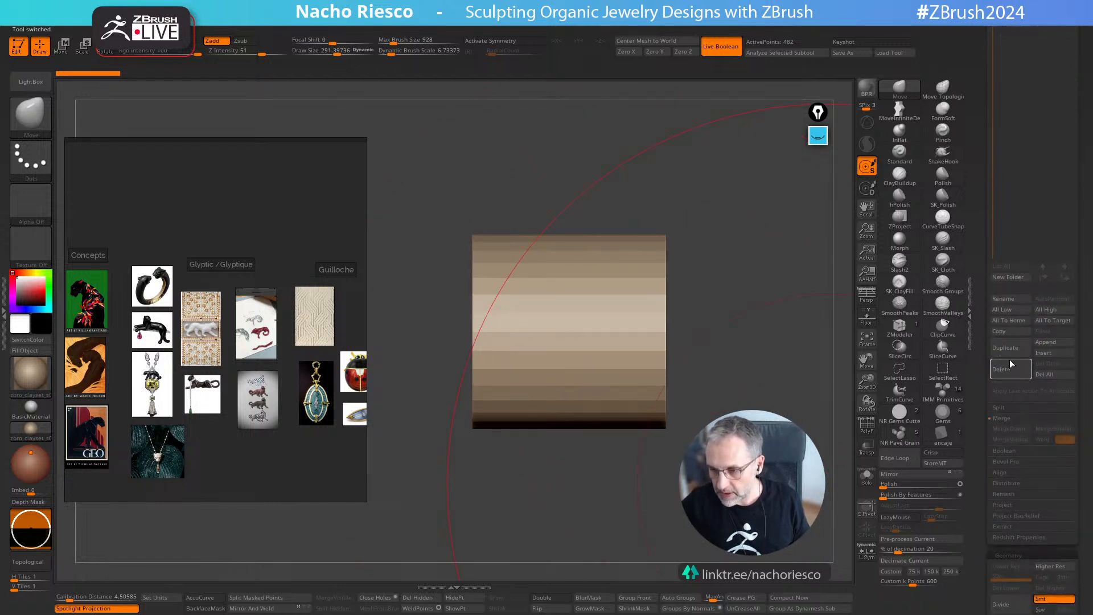
pyautogui.press('w')
pyautogui.moveTo(698, 398)
pyautogui.keyDown('shift'); pyautogui.mouseDown()
pyautogui.moveTo(772, 409)
pyautogui.moveTo(752, 446)
pyautogui.mouseUp(); pyautogui.keyUp('shift')
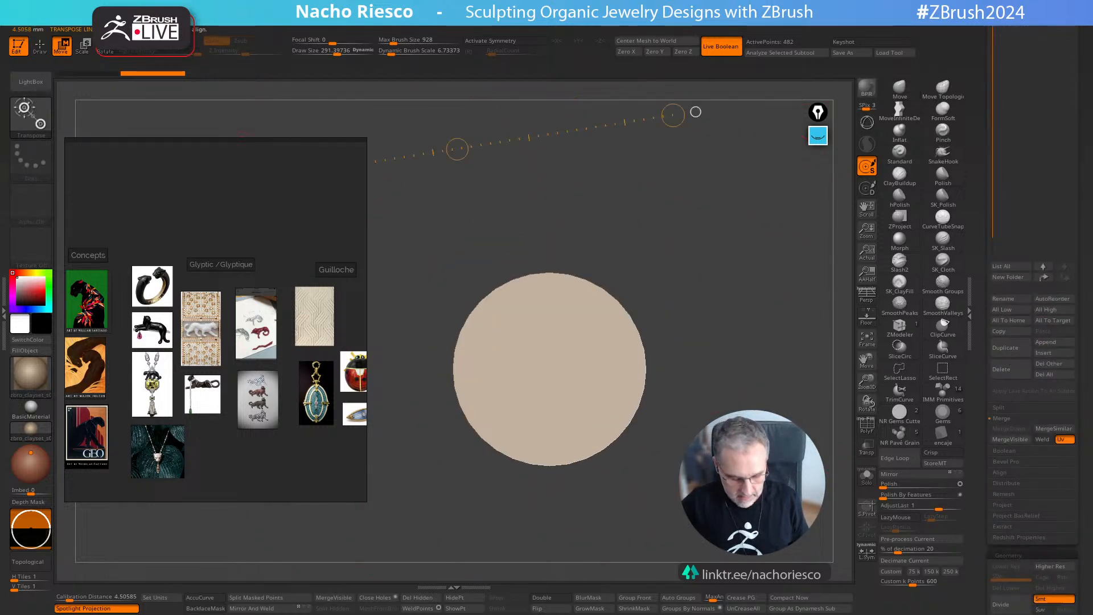
pyautogui.press('y')
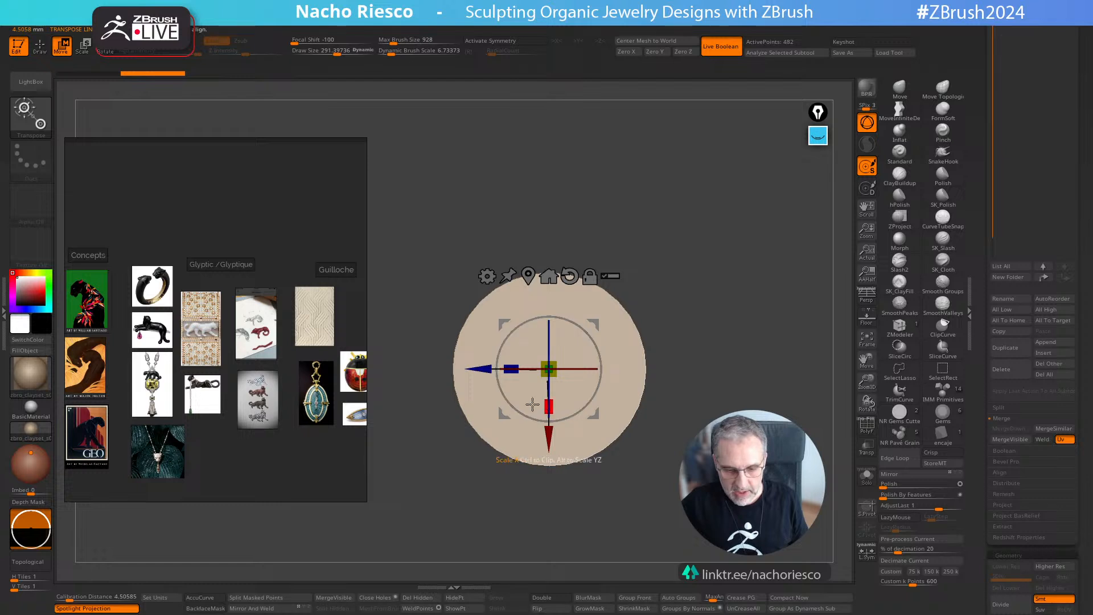
pyautogui.keyDown('ctrl'); pyautogui.moveTo(593, 411); pyautogui.dragTo(696, 333); pyautogui.keyUp('ctrl')
pyautogui.moveTo(788, 401); pyautogui.dragTo(734, 405)
pyautogui.moveTo(686, 294); pyautogui.dragTo(614, 298)
pyautogui.moveTo(815, 374); pyautogui.dragTo(675, 383)
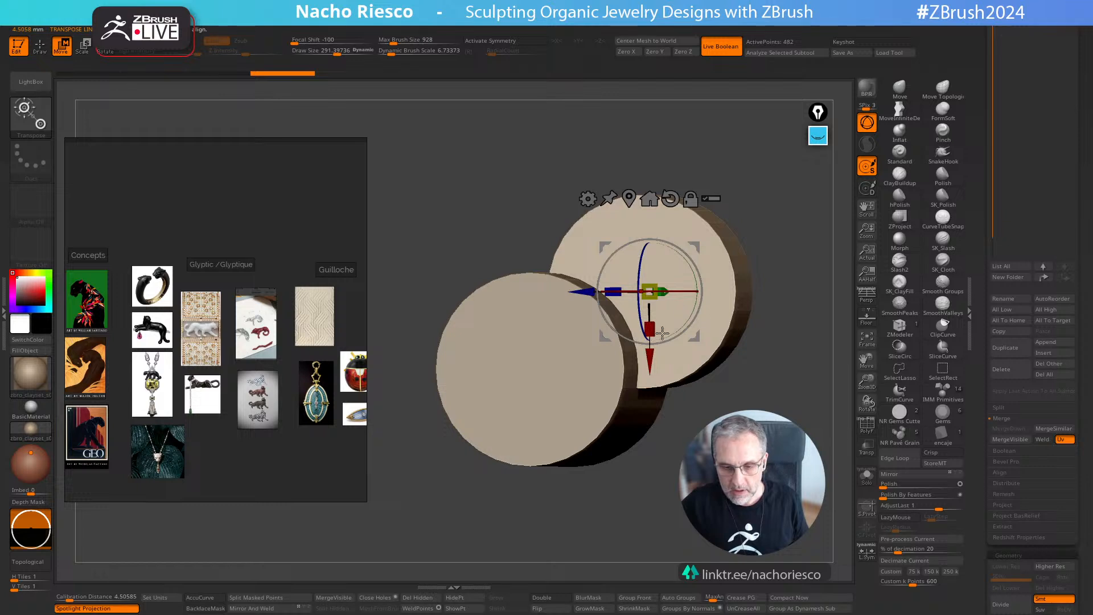
pyautogui.keyDown('shift'); pyautogui.moveTo(680, 324); pyautogui.dragTo(698, 351, button='right'); pyautogui.keyUp('shift')
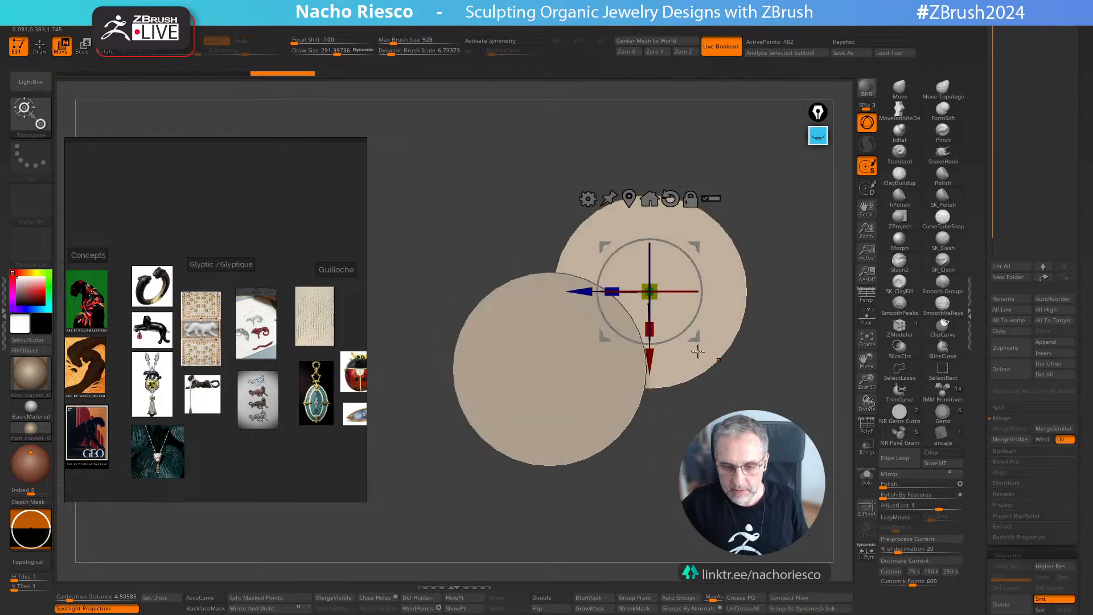
pyautogui.moveTo(693, 340); pyautogui.dragTo(675, 355)
pyautogui.press('q')
# Step: Duplicate the original cylinder subtool and scale the copy's cross-section down into a narrow core through the original's centre
pyautogui.scroll(5, 1002, 244)
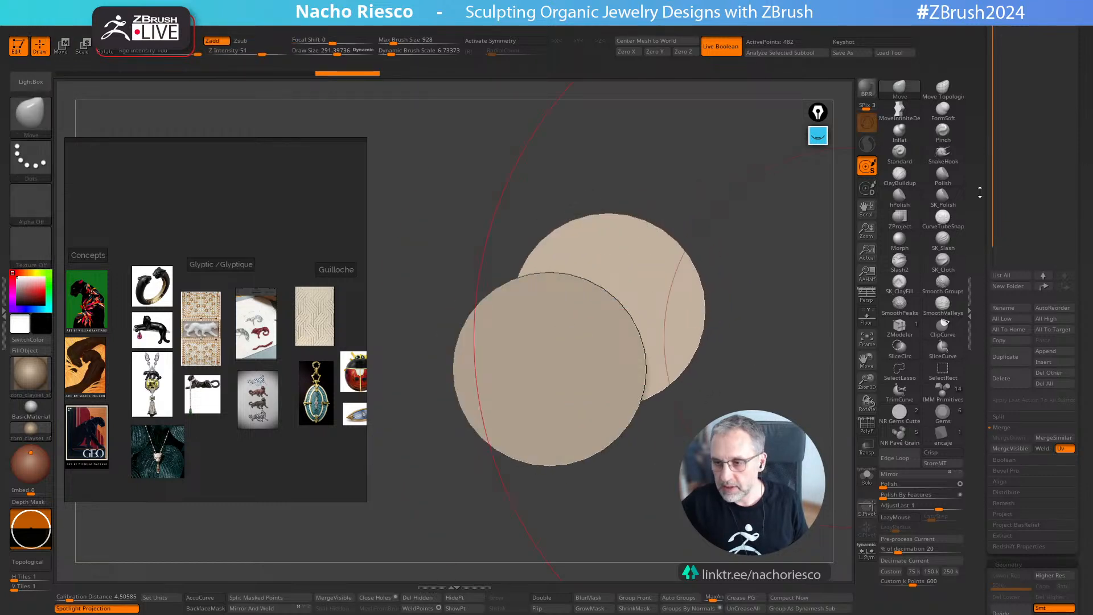
pyautogui.click(1018, 265)
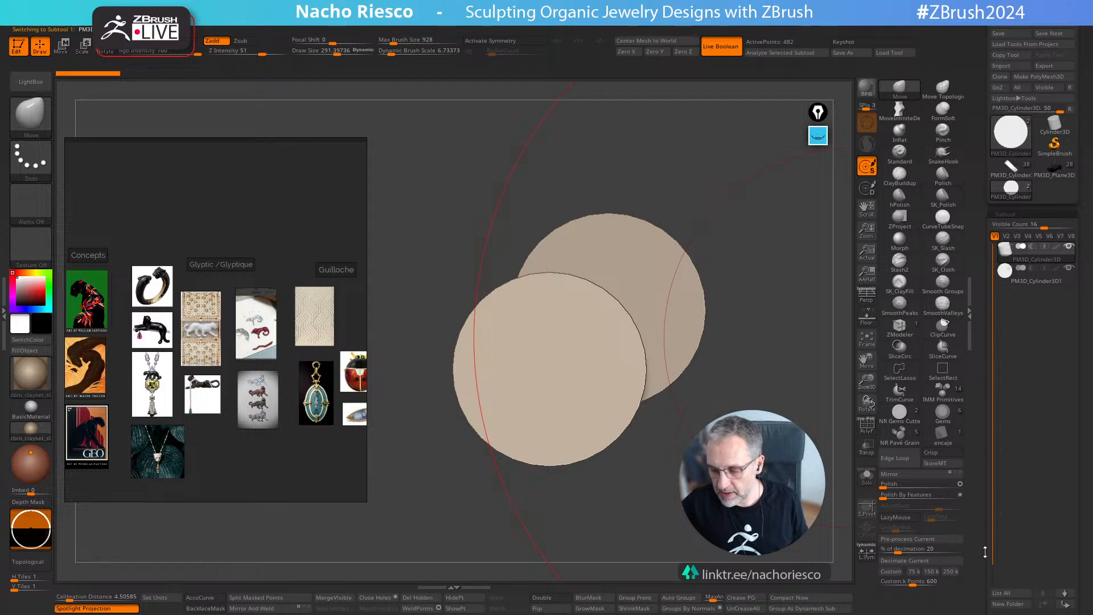
pyautogui.scroll(-5, 1007, 463)
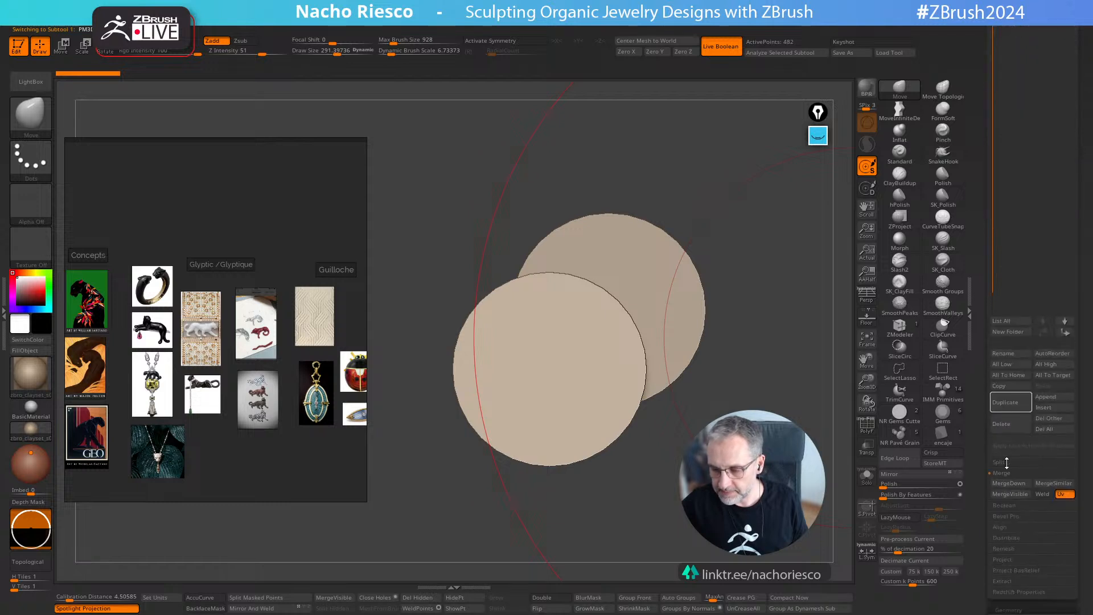
pyautogui.click(1009, 402)
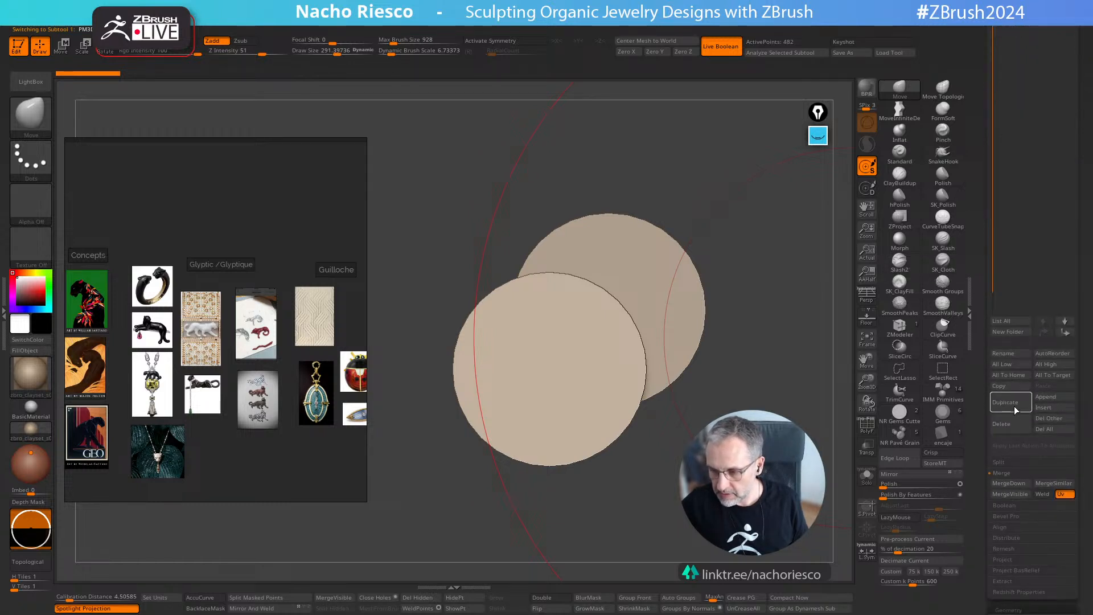
pyautogui.press('w')
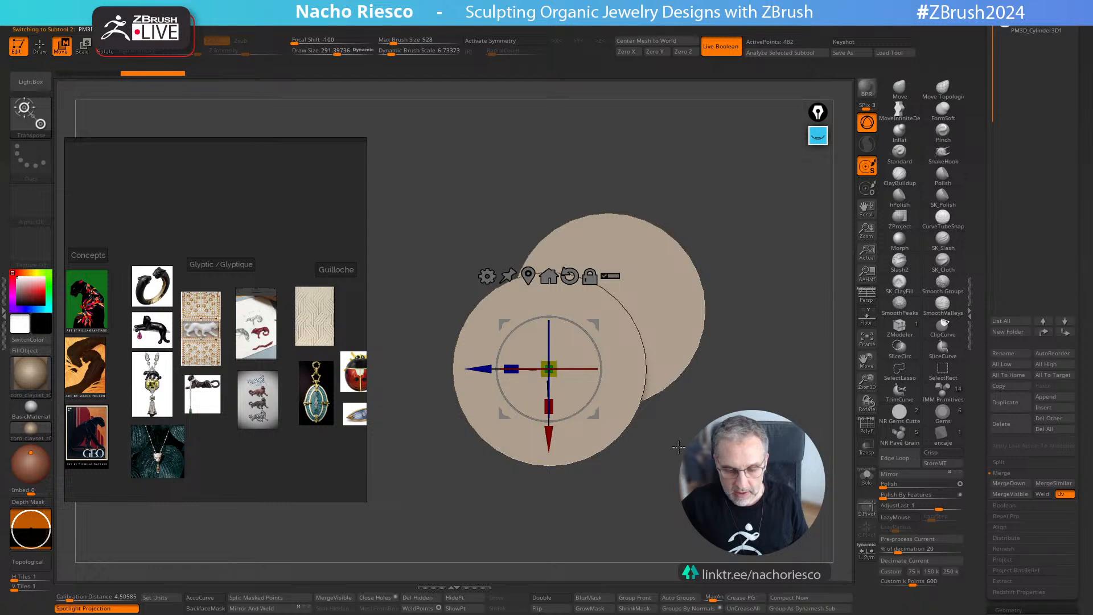
pyautogui.moveTo(549, 371)
pyautogui.keyDown('shift'); pyautogui.mouseDown(button='right')
pyautogui.moveTo(574, 373)
pyautogui.moveTo(535, 378)
pyautogui.moveTo(555, 370)
pyautogui.mouseUp(button='right'); pyautogui.keyUp('shift')
pyautogui.moveTo(557, 371); pyautogui.dragTo(687, 431)
pyautogui.press('q')
pyautogui.moveTo(692, 435); pyautogui.dragTo(718, 458, button='right')
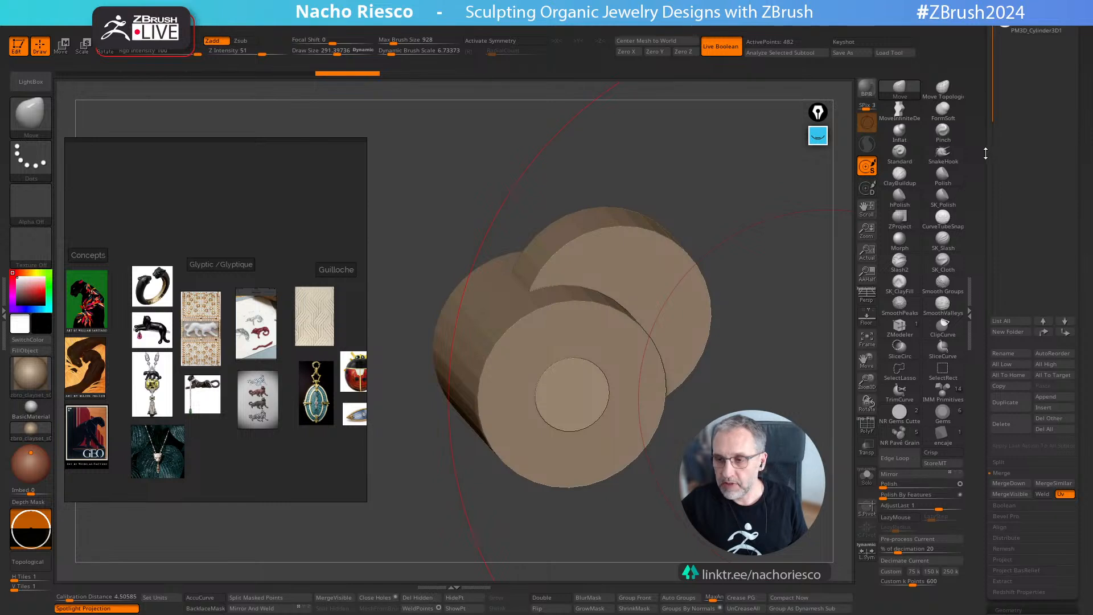
# Step: Set the subtools PM3D_Cylinder3D1_1 and PM3D_Cylinder3D1 to Boolean subtraction so they cut a slot and a hole in the main cylinder
pyautogui.moveTo(986, 151); pyautogui.dragTo(986, 383)
pyautogui.click(1024, 258)
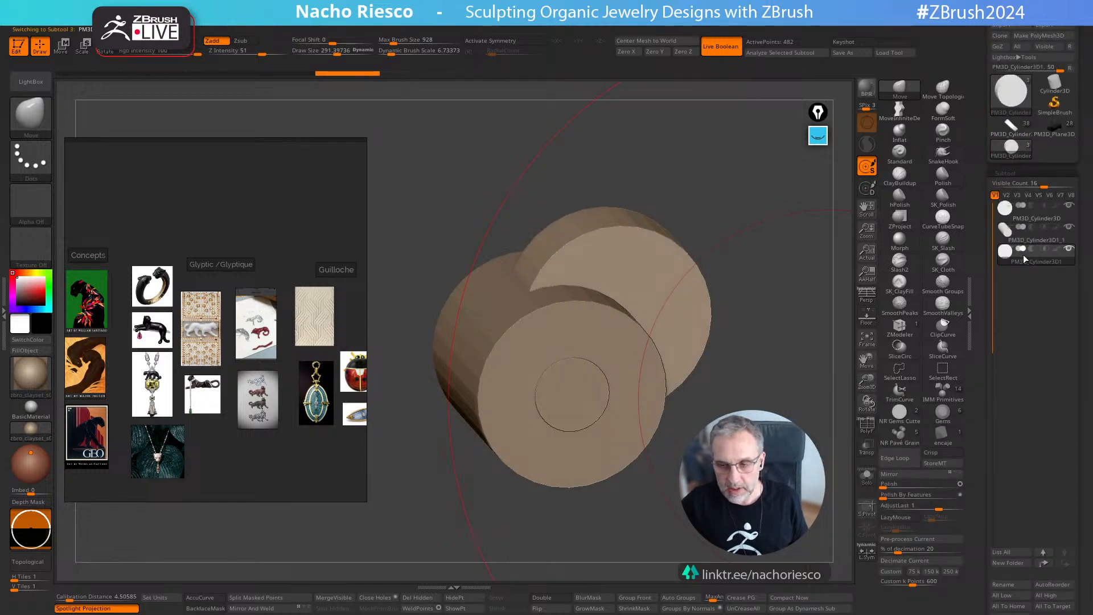
pyautogui.keyDown('alt'); pyautogui.click(644, 353); pyautogui.keyUp('alt')
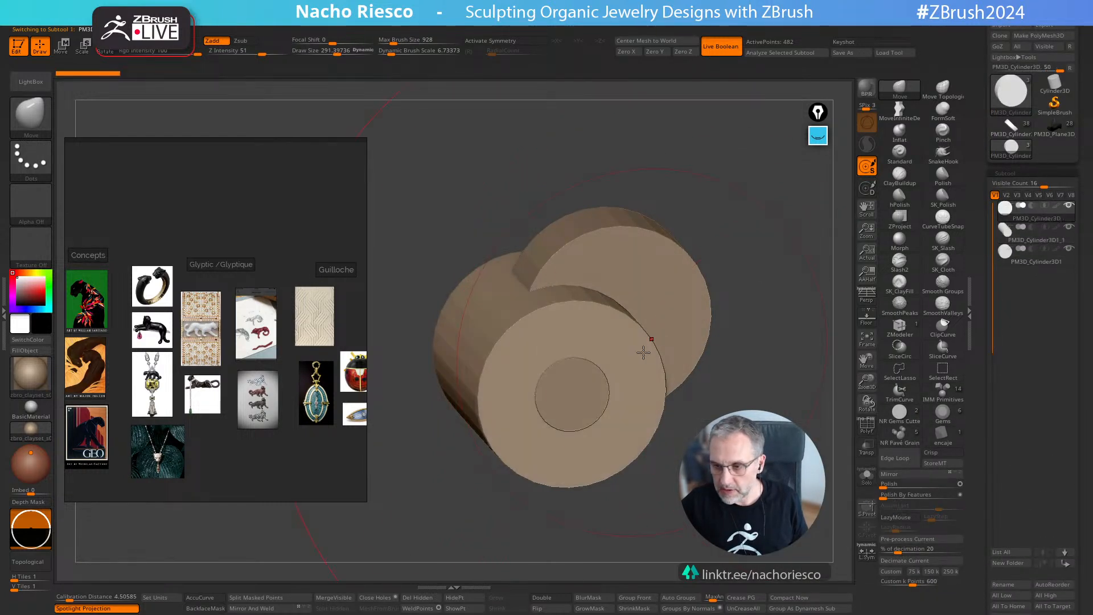
pyautogui.click(1033, 228)
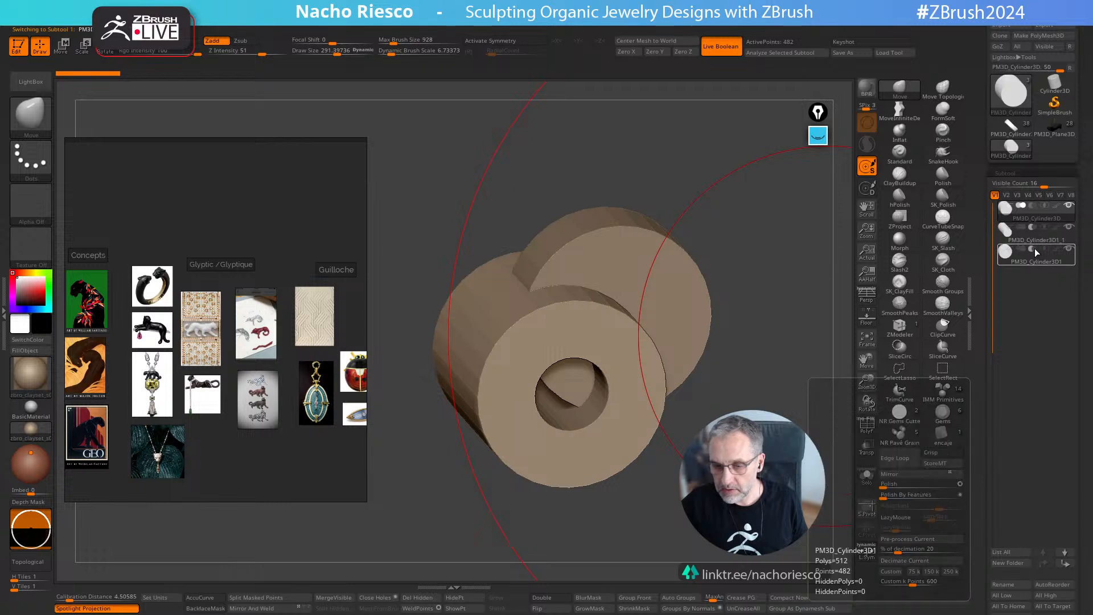
pyautogui.click(1034, 249)
pyautogui.moveTo(784, 341); pyautogui.dragTo(703, 450)
# Step: Make a Boolean mesh from the three cylinders and switch to the resulting UMesh tool
pyautogui.moveTo(983, 428); pyautogui.dragTo(997, 353)
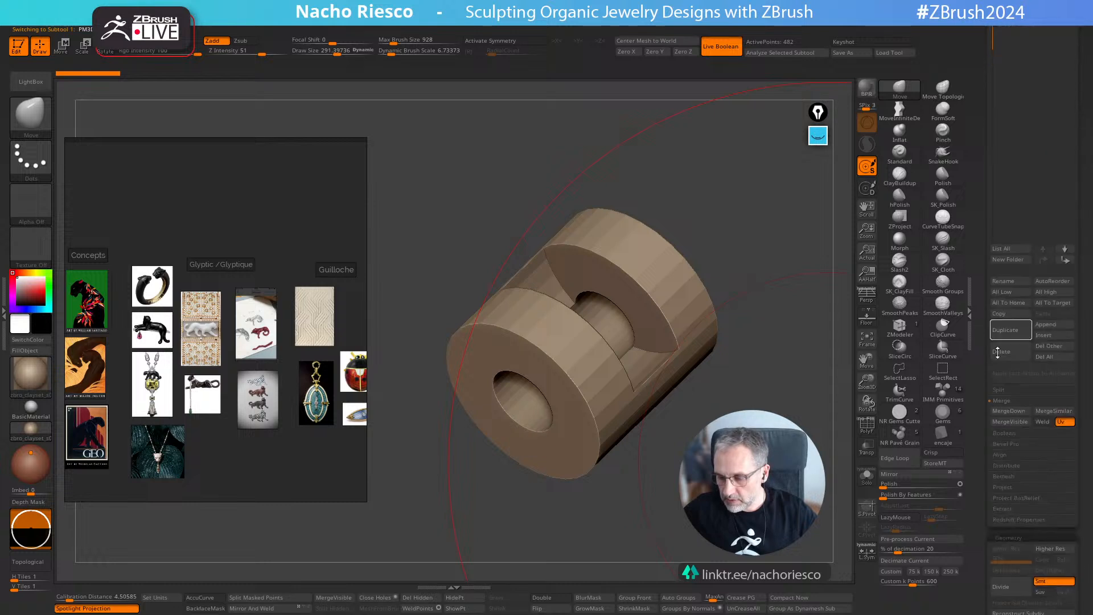
pyautogui.click(1016, 434)
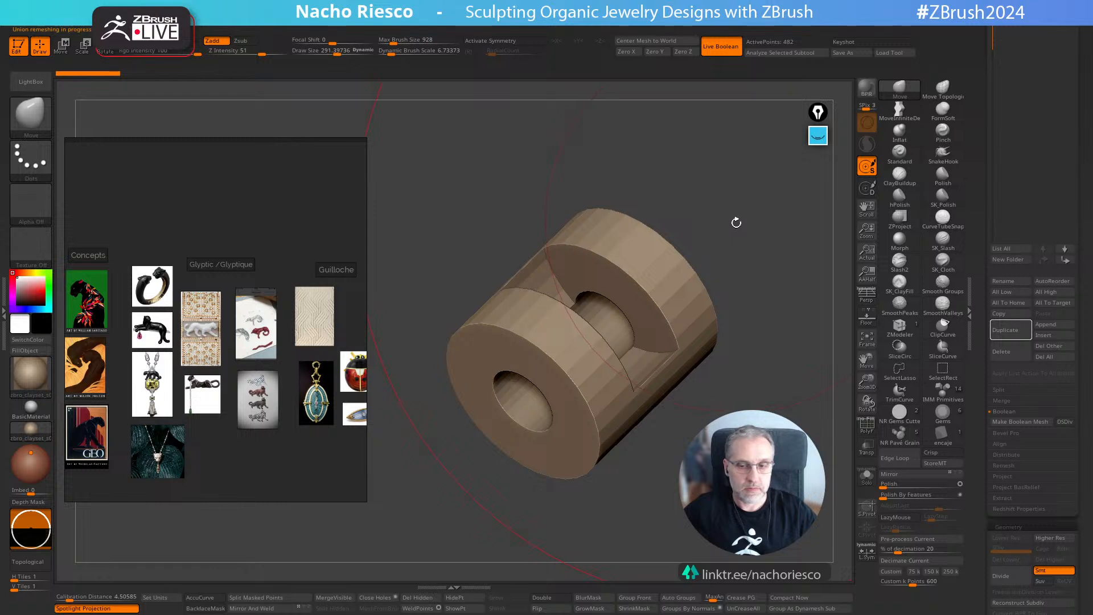
pyautogui.moveTo(983, 112); pyautogui.dragTo(988, 232)
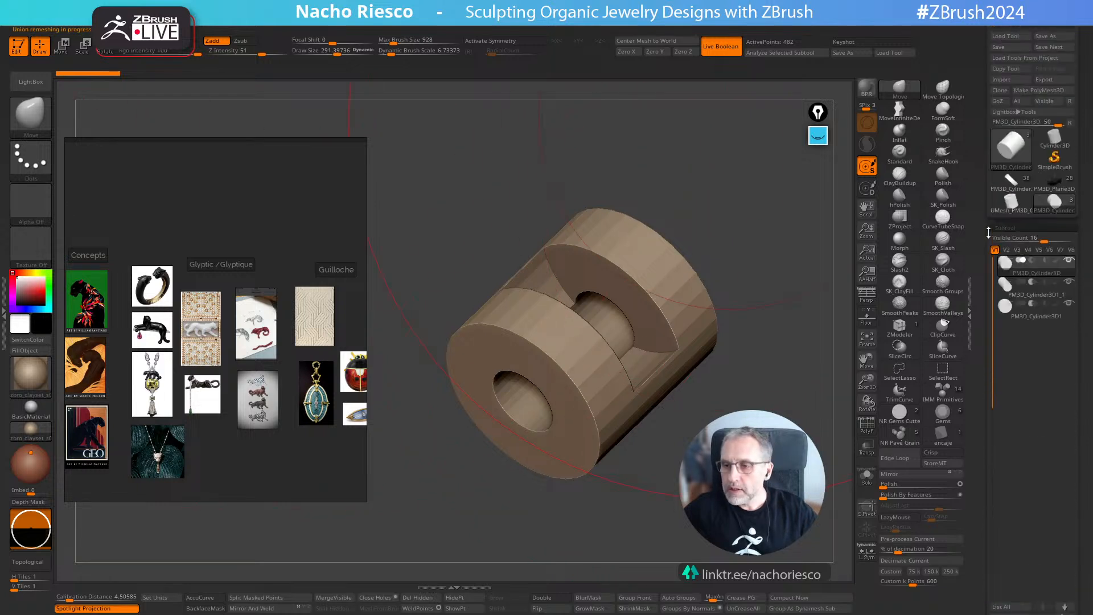
pyautogui.moveTo(1013, 189)
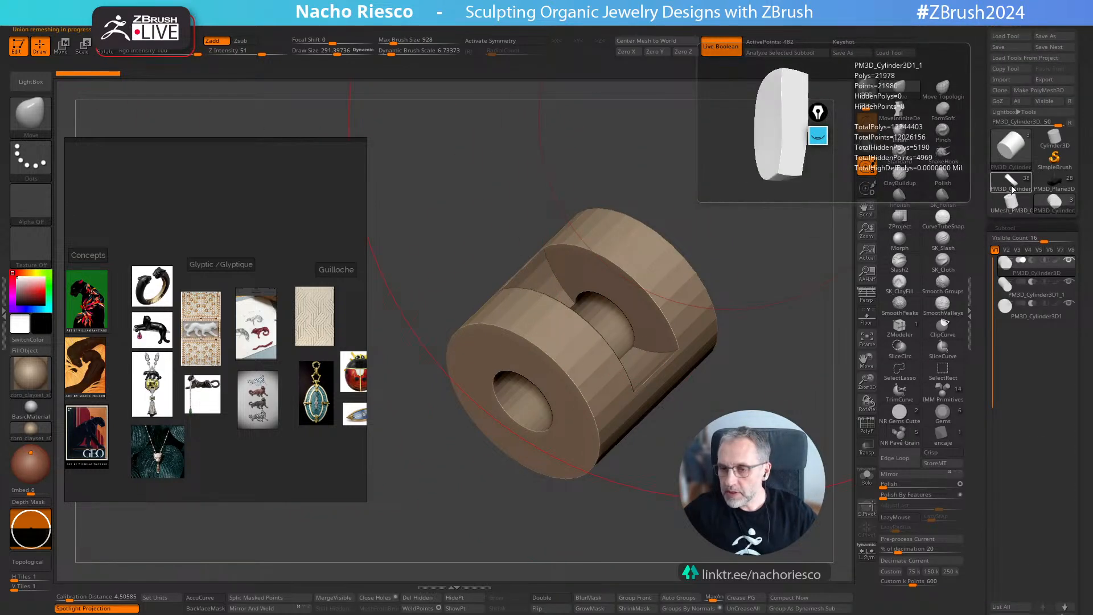
pyautogui.moveTo(1049, 203)
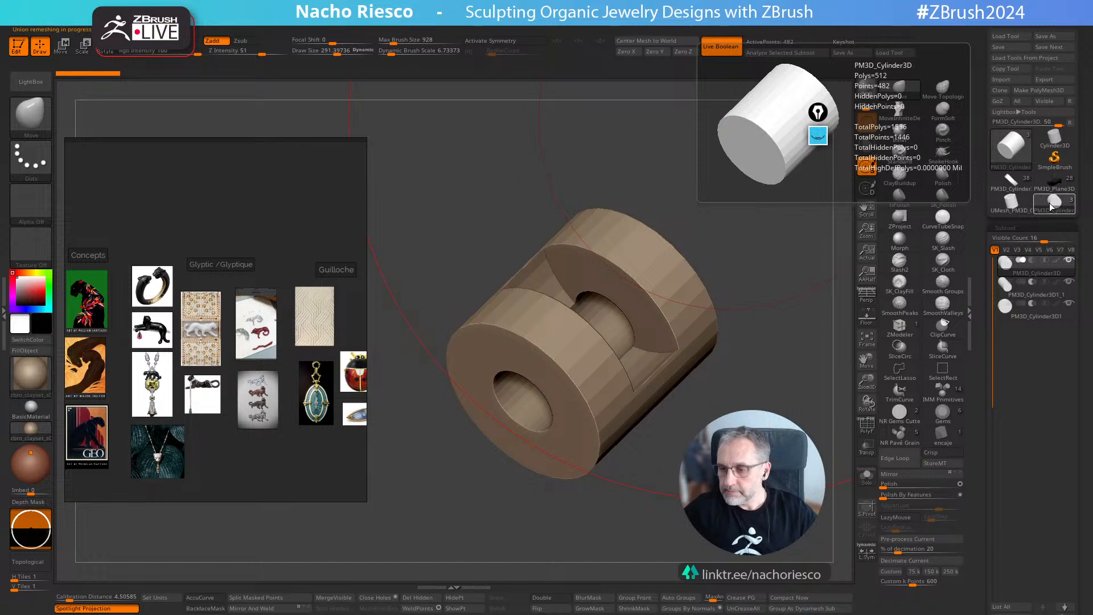
pyautogui.click(1011, 204)
# Step: Show the PolyFrame on the Boolean result and examine the topology and polygroups around its slot and hole
pyautogui.moveTo(802, 293); pyautogui.dragTo(786, 322)
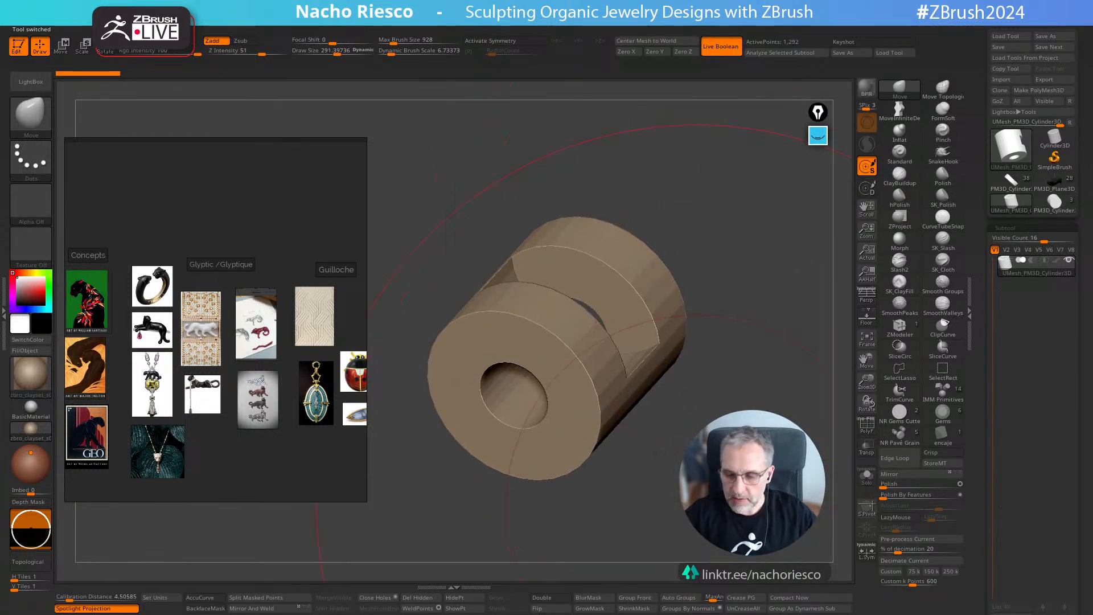
pyautogui.click(867, 426)
pyautogui.moveTo(783, 484); pyautogui.dragTo(712, 547)
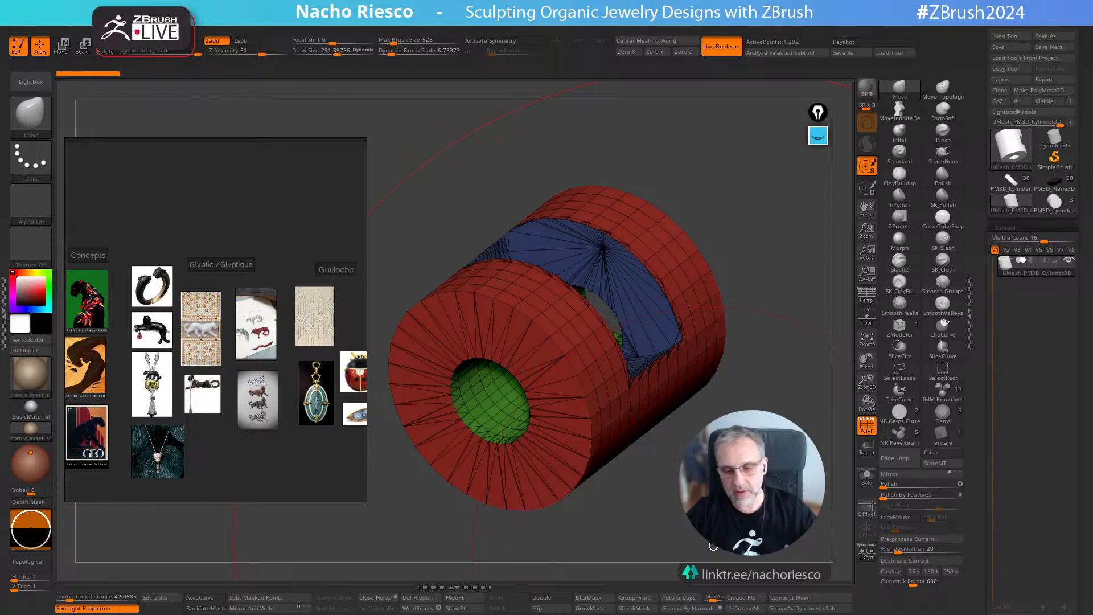
pyautogui.moveTo(776, 501); pyautogui.dragTo(755, 544)
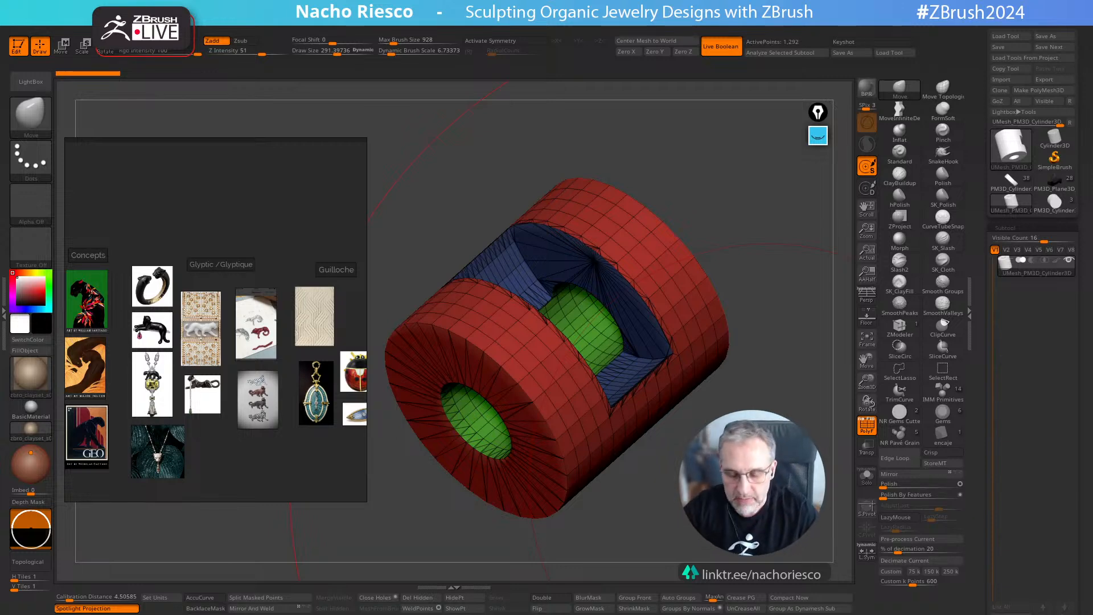
# Step: Try regrouping the Boolean result's polygroups by surface normals and undo the regrouping
pyautogui.moveTo(769, 483); pyautogui.dragTo(755, 518)
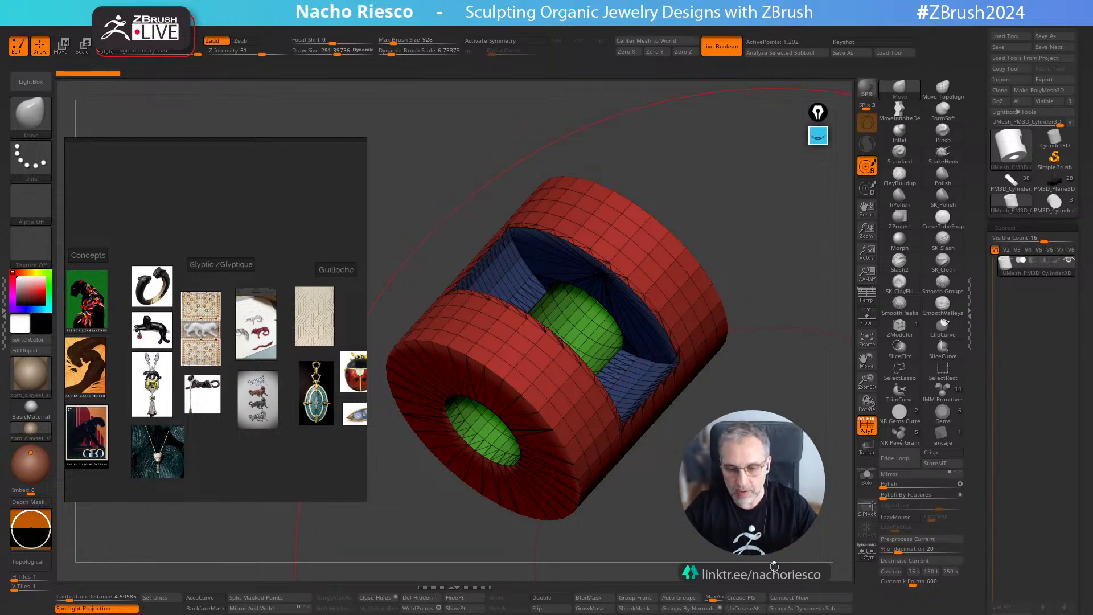
pyautogui.moveTo(798, 521)
pyautogui.mouseDown()
pyautogui.moveTo(781, 485)
pyautogui.moveTo(786, 549)
pyautogui.mouseUp()
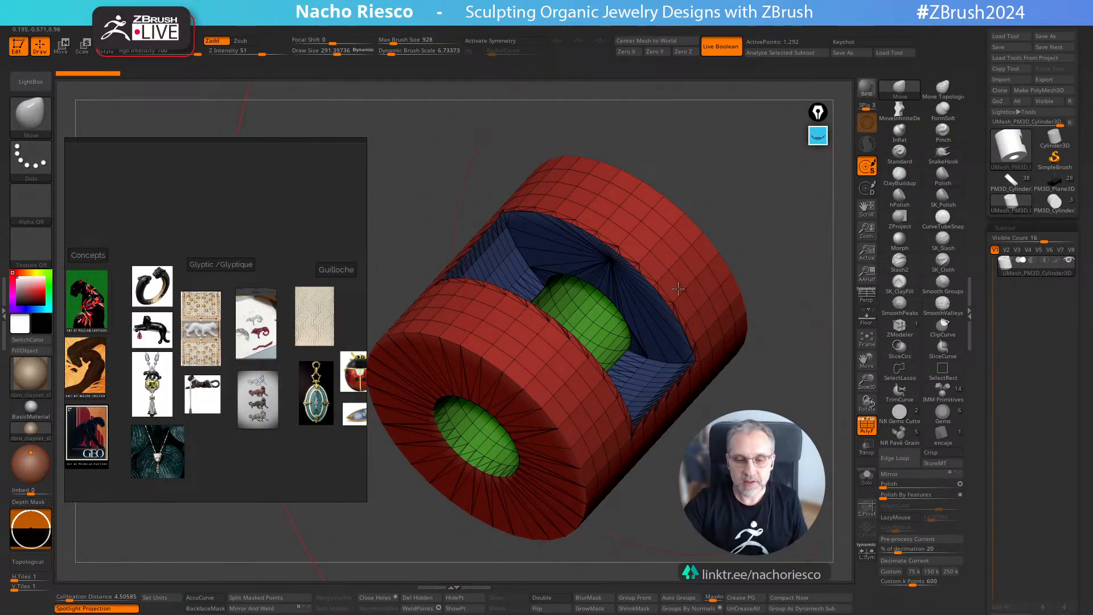
pyautogui.moveTo(681, 500); pyautogui.dragTo(691, 499)
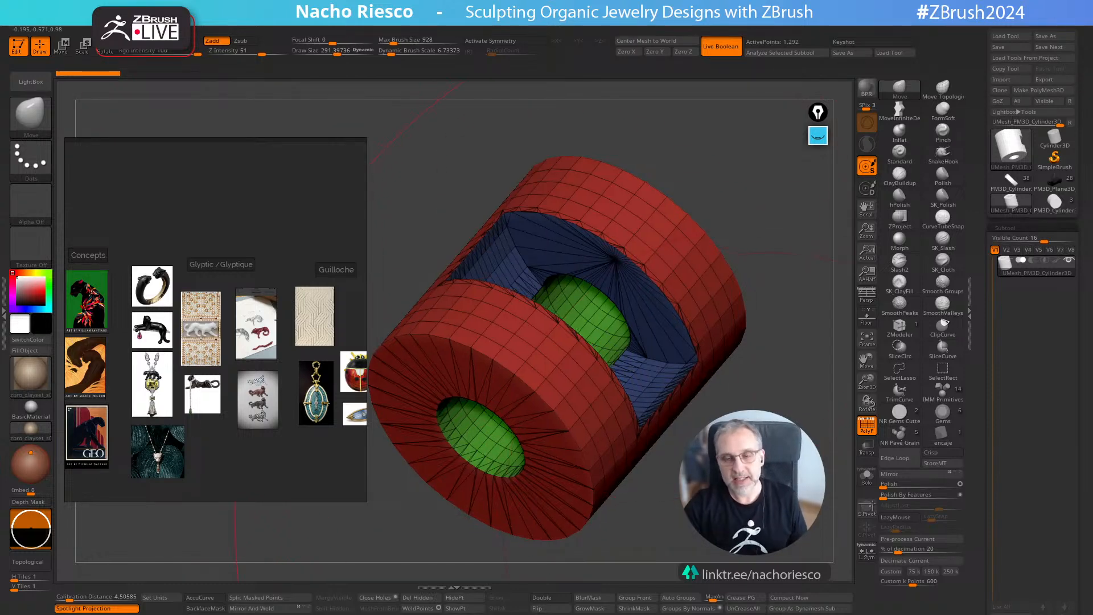
pyautogui.moveTo(813, 522)
pyautogui.mouseDown()
pyautogui.moveTo(777, 544)
pyautogui.moveTo(820, 512)
pyautogui.mouseUp()
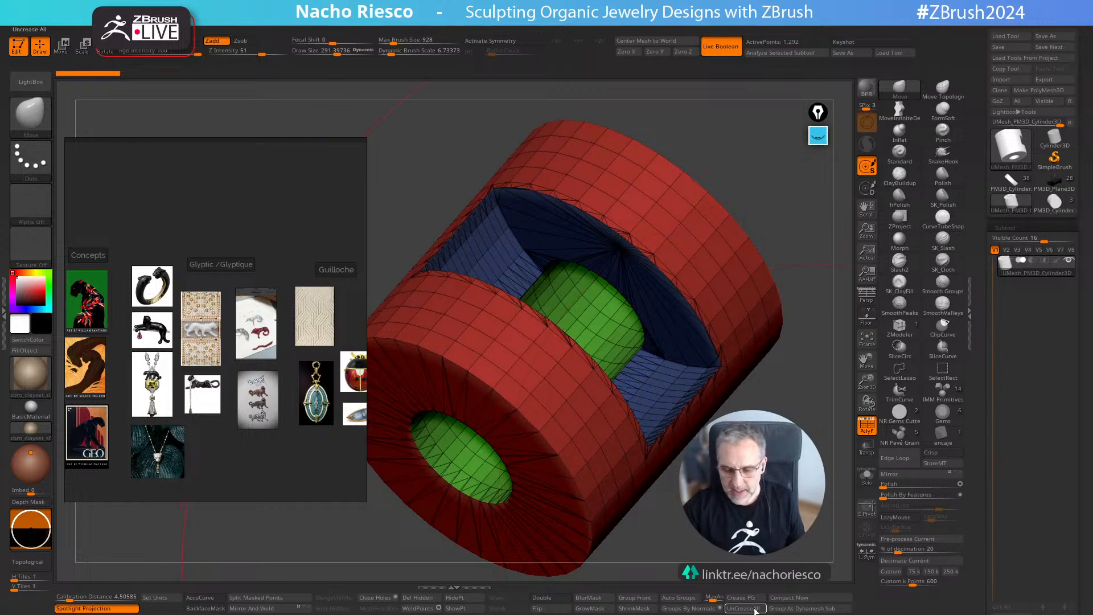
pyautogui.click(706, 606)
pyautogui.moveTo(181, 504)
pyautogui.mouseDown()
pyautogui.moveTo(250, 456)
pyautogui.moveTo(142, 535)
pyautogui.moveTo(433, 365)
pyautogui.mouseUp()
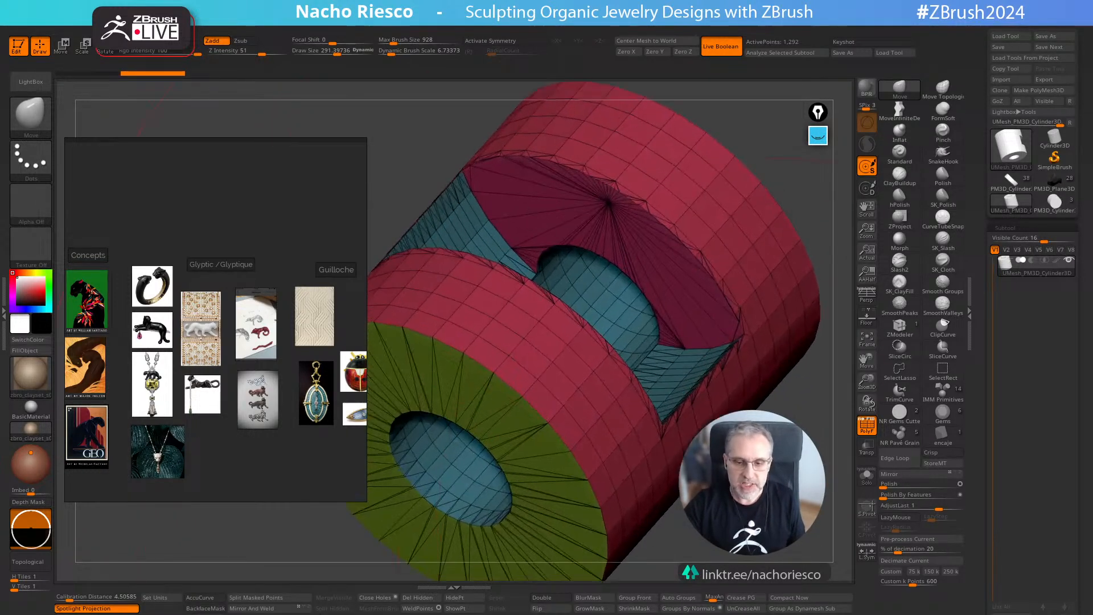
pyautogui.hotkey('ctrl', 'z')
pyautogui.keyDown('alt'); pyautogui.moveTo(188, 532); pyautogui.dragTo(156, 541); pyautogui.keyUp('alt')
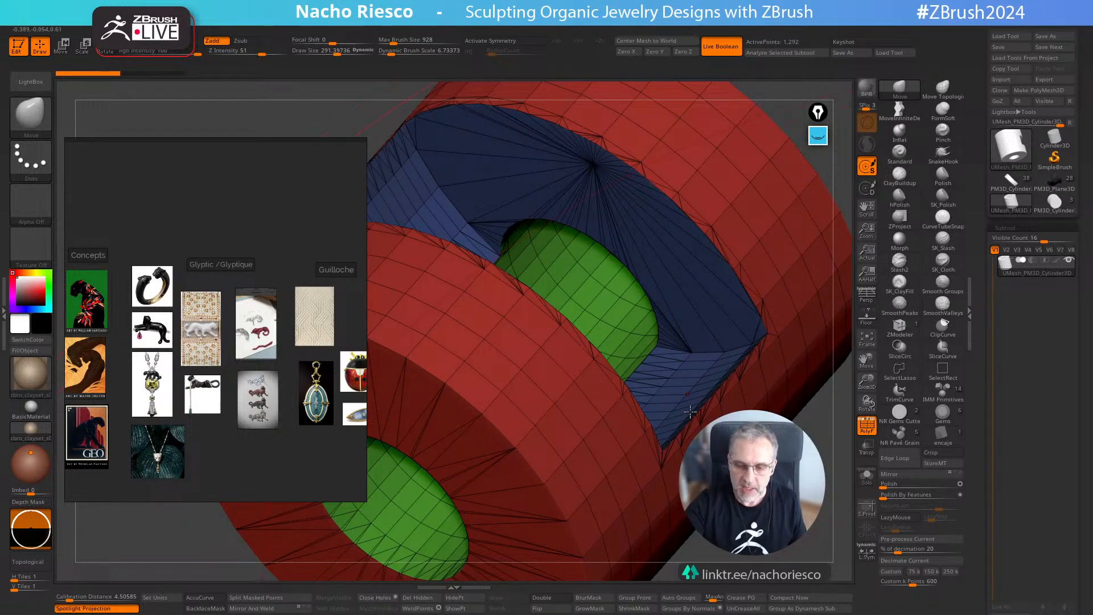
# Step: Split the Boolean result's polygroups by normals and crease the edges along the polygroup borders
pyautogui.moveTo(701, 338); pyautogui.dragTo(689, 358, button='right')
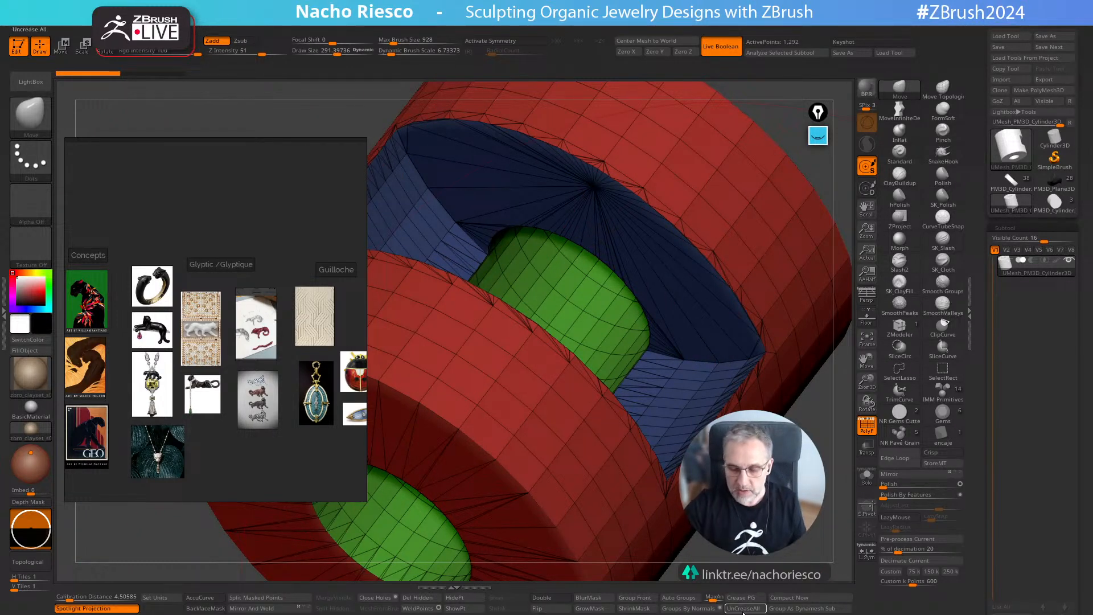
pyautogui.click(697, 608)
pyautogui.moveTo(791, 555)
pyautogui.keyDown('ctrl'); pyautogui.mouseDown(button='right')
pyautogui.moveTo(781, 536)
pyautogui.moveTo(809, 512)
pyautogui.moveTo(781, 536)
pyautogui.moveTo(787, 557)
pyautogui.mouseUp(button='right'); pyautogui.keyUp('ctrl')
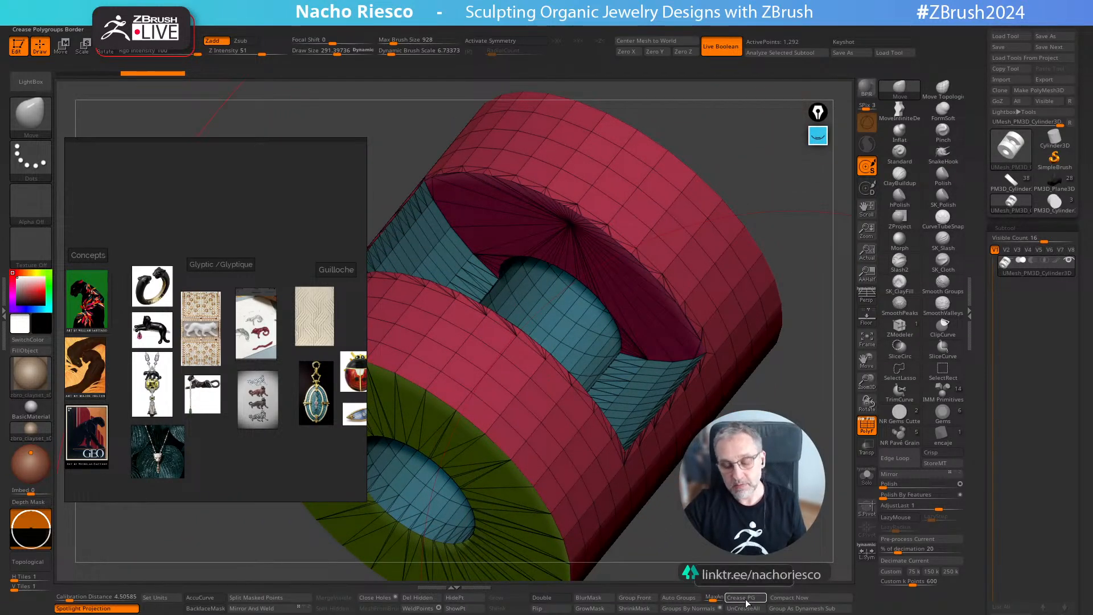
pyautogui.click(745, 602)
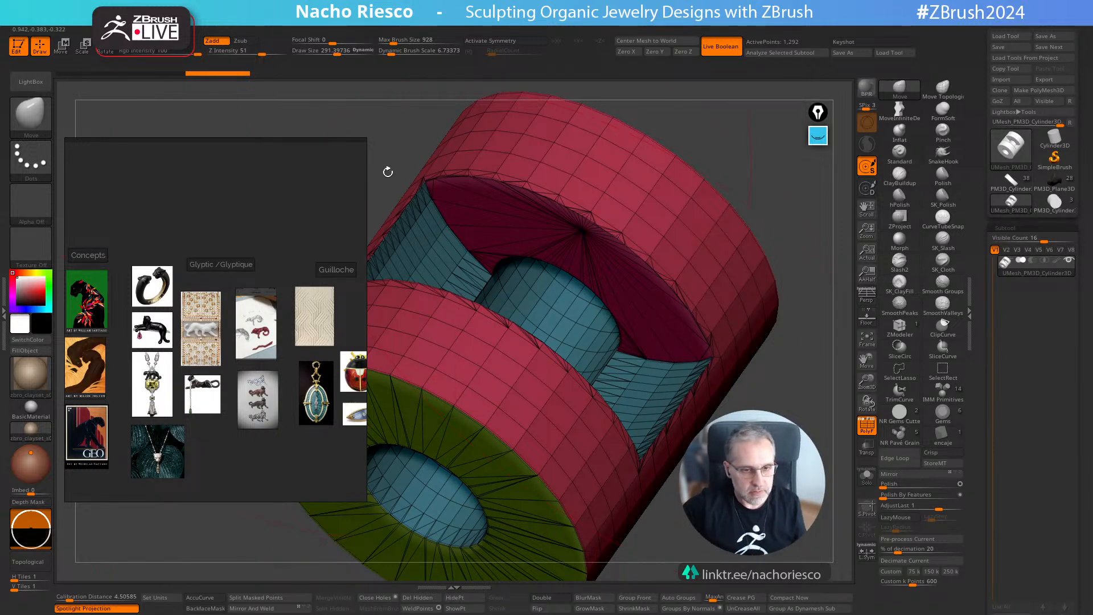
# Step: Shrink the reference image overlay away from the model and subdivide the creased mesh twice
pyautogui.moveTo(366, 141); pyautogui.dragTo(272, 166)
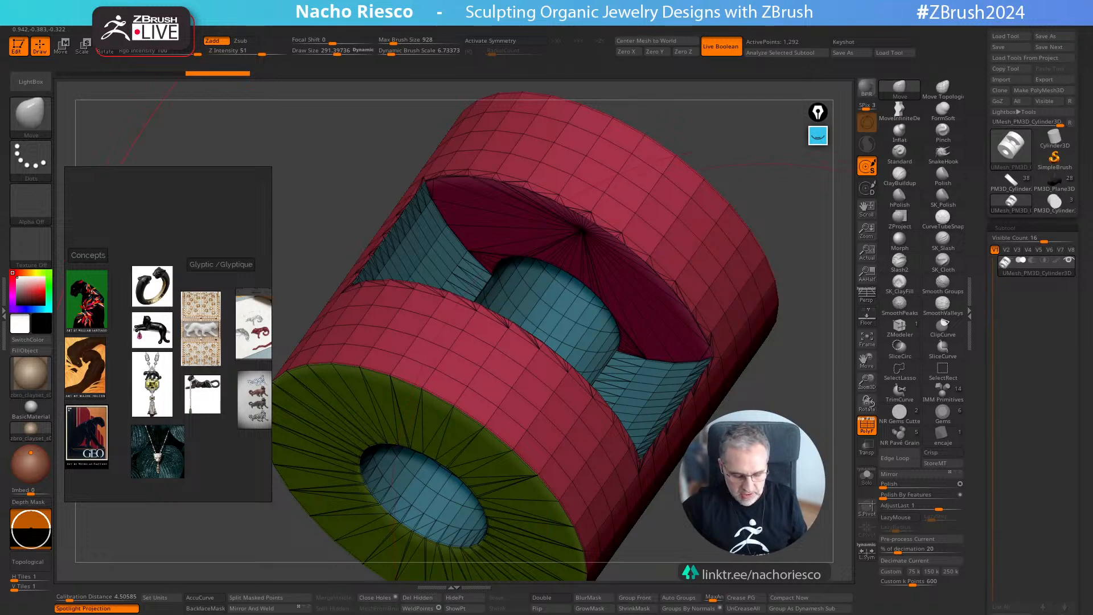
pyautogui.hotkey('ctrl', 'd')
pyautogui.hotkey('ctrl', 'd')
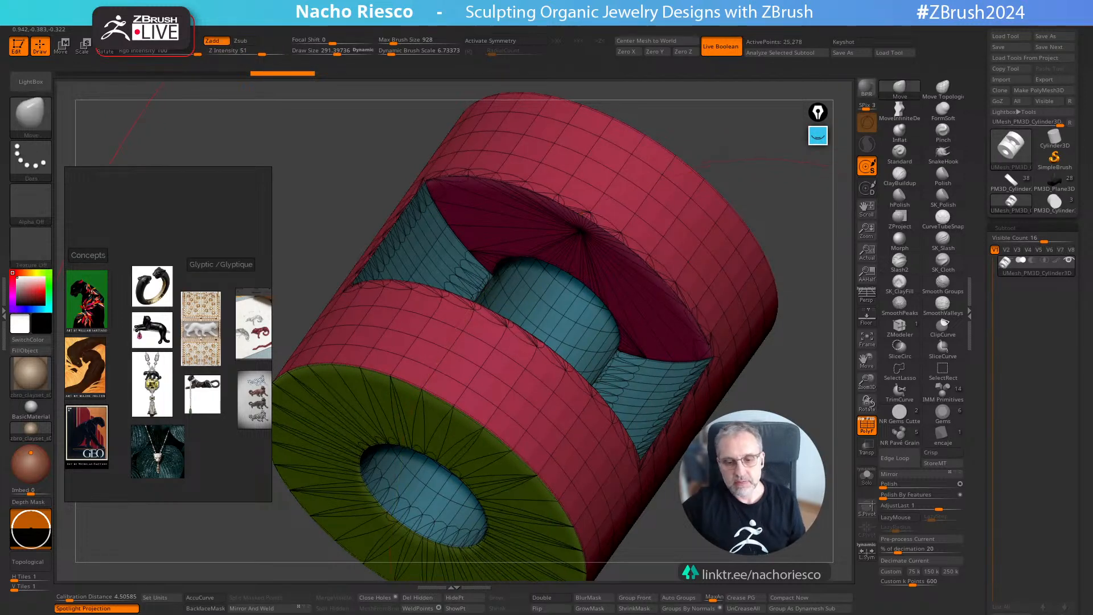
pyautogui.moveTo(769, 538); pyautogui.dragTo(766, 501)
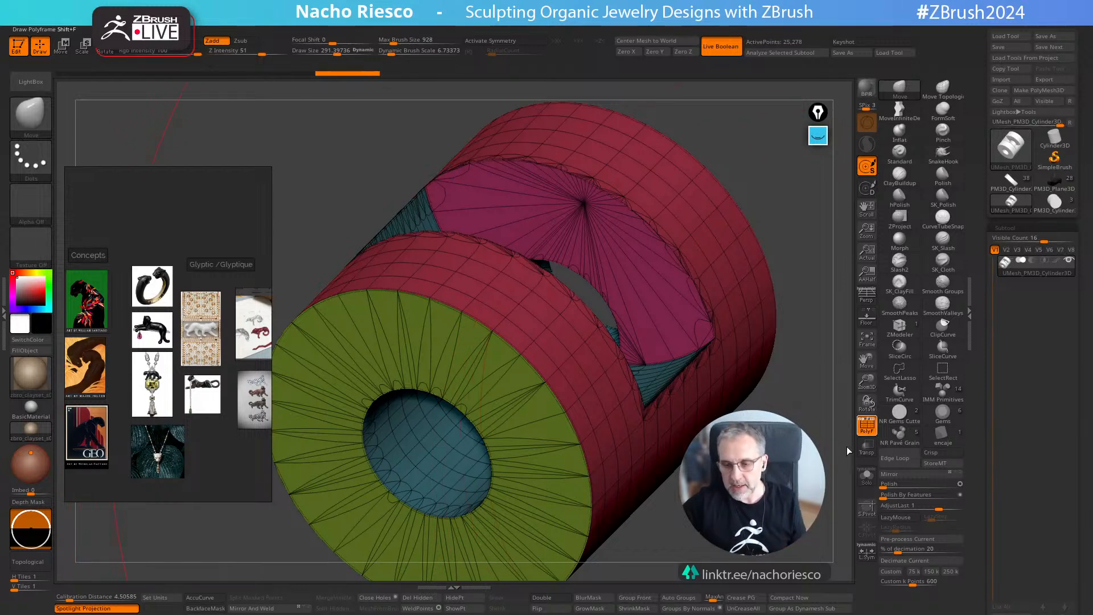
pyautogui.moveTo(847, 447); pyautogui.dragTo(843, 484)
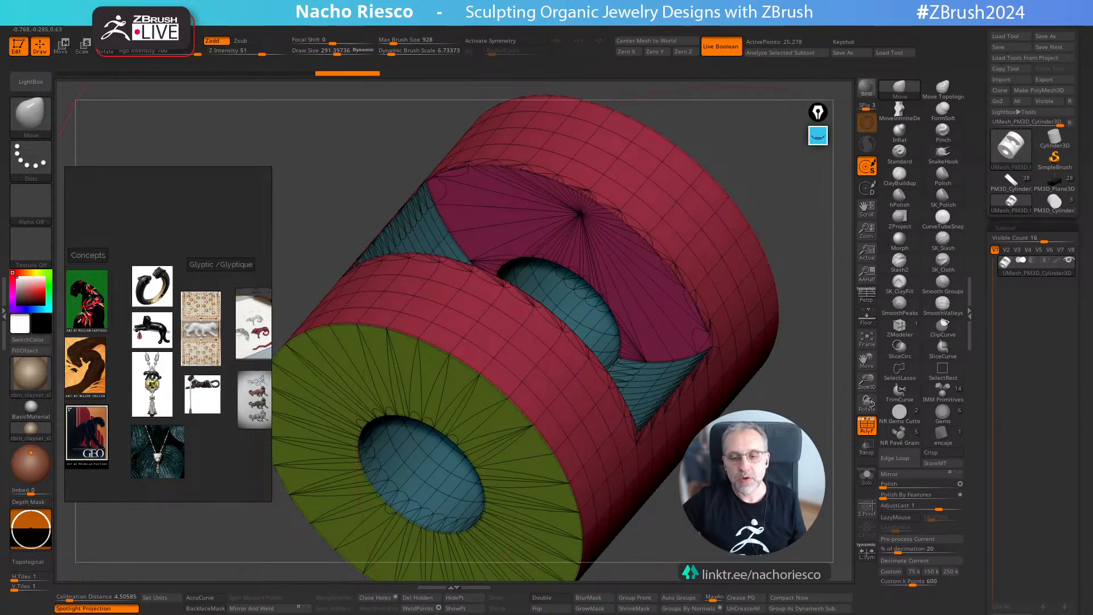
pyautogui.moveTo(829, 432); pyautogui.dragTo(823, 447)
# Step: Set ZRemesher to double the polygon count and turn off adaptive density
pyautogui.moveTo(982, 521); pyautogui.dragTo(986, 441)
pyautogui.scroll(-1, 1050, 460)
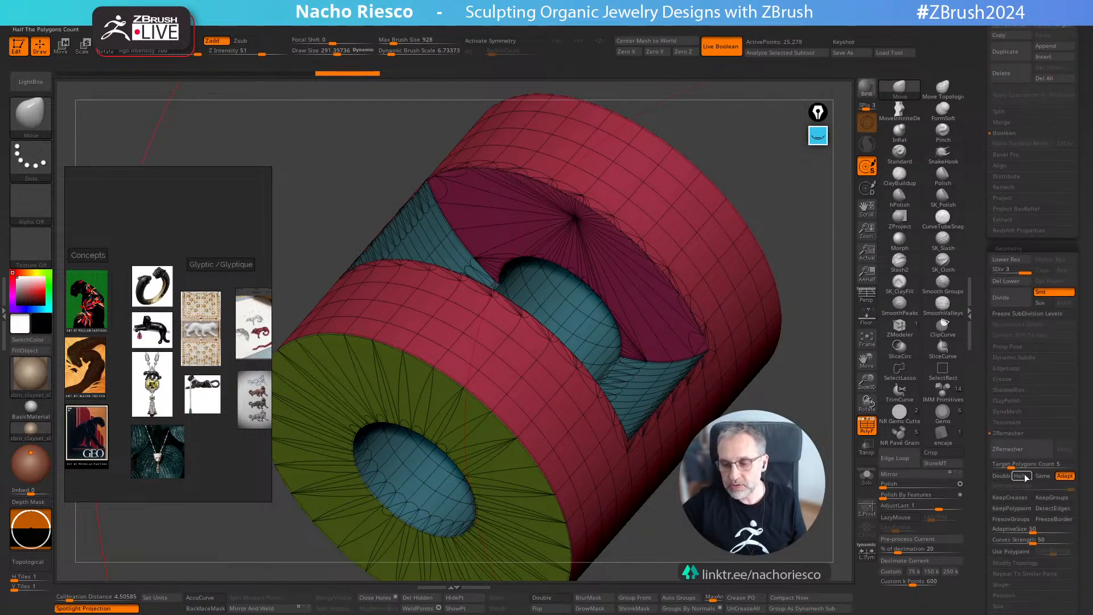
pyautogui.scroll(-1, 1050, 460)
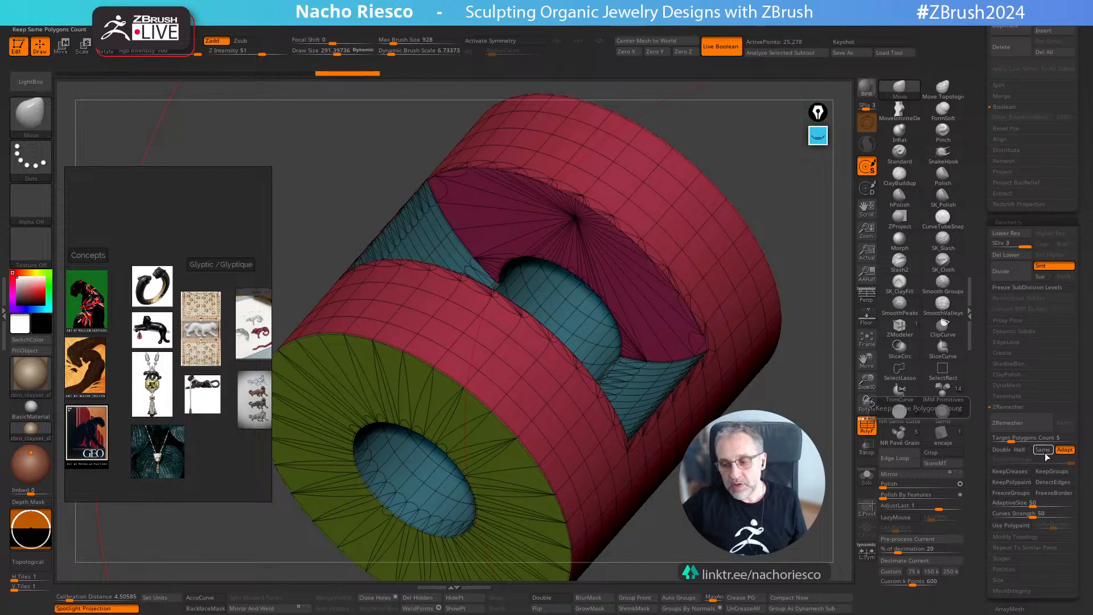
pyautogui.click(1044, 451)
pyautogui.click(996, 450)
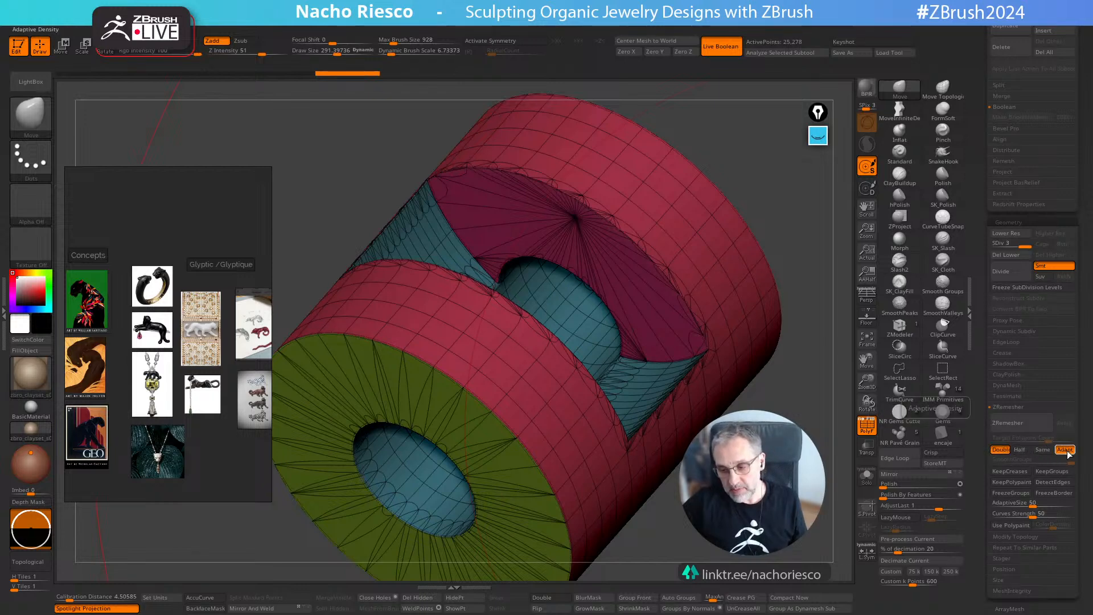
pyautogui.moveTo(785, 482)
pyautogui.mouseDown()
pyautogui.moveTo(786, 501)
pyautogui.moveTo(811, 479)
pyautogui.mouseUp()
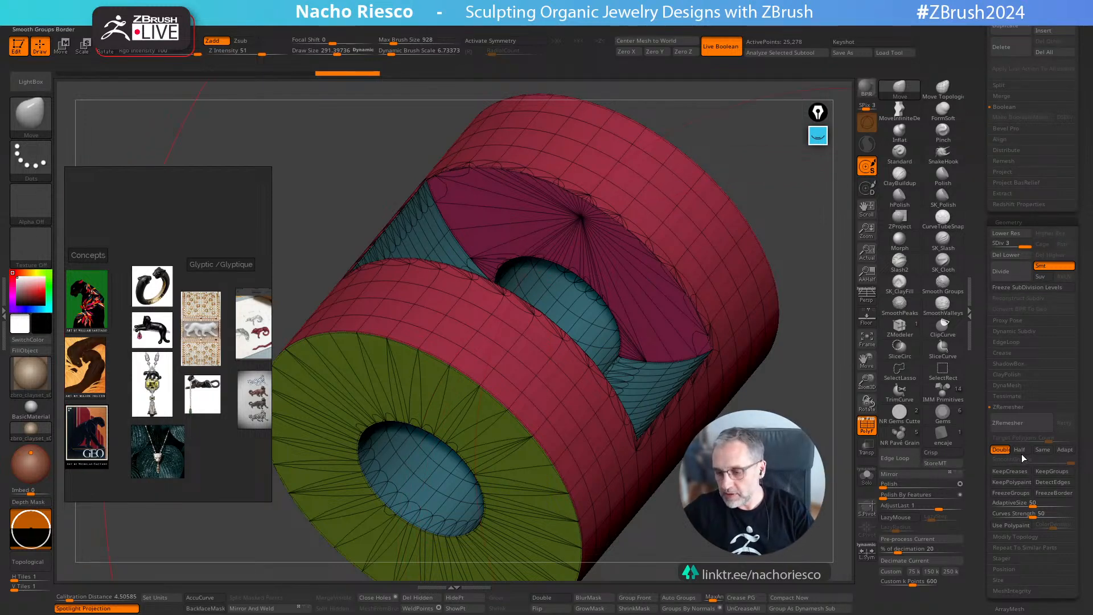
# Step: Turn on KeepGroups with SmoothGroups at 0 and ZRemesh the subdivided mesh
pyautogui.click(1043, 473)
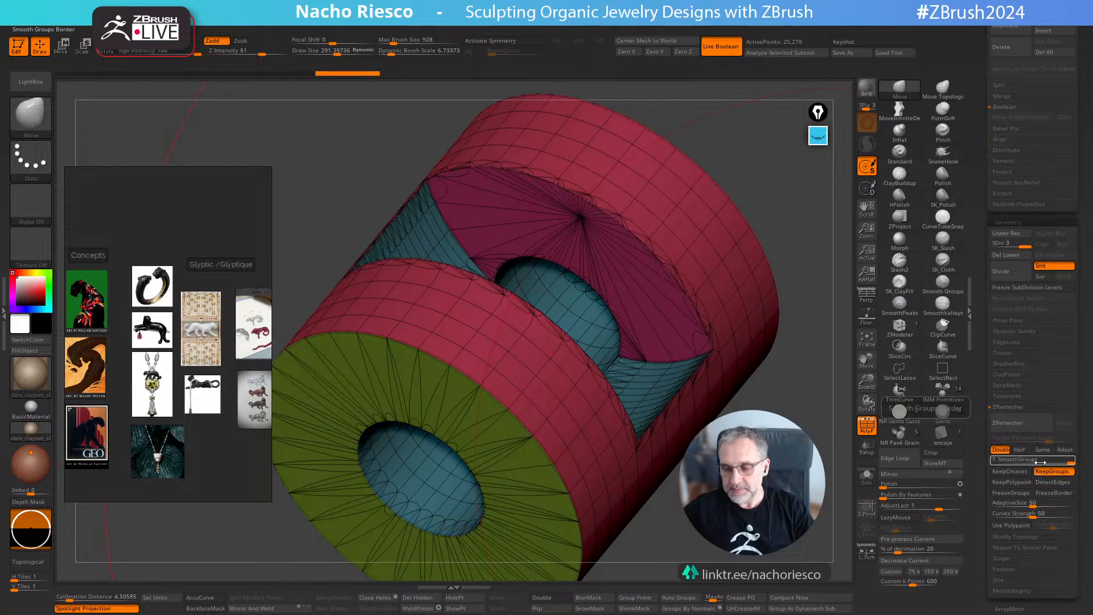
pyautogui.click(1070, 462)
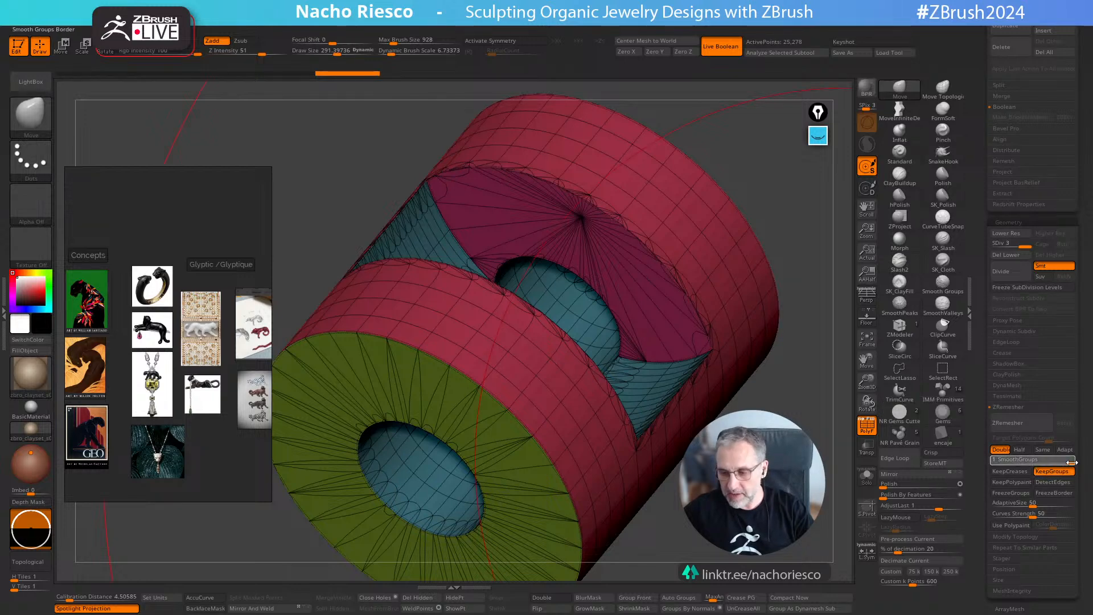
pyautogui.write('0')
pyautogui.press('Return')
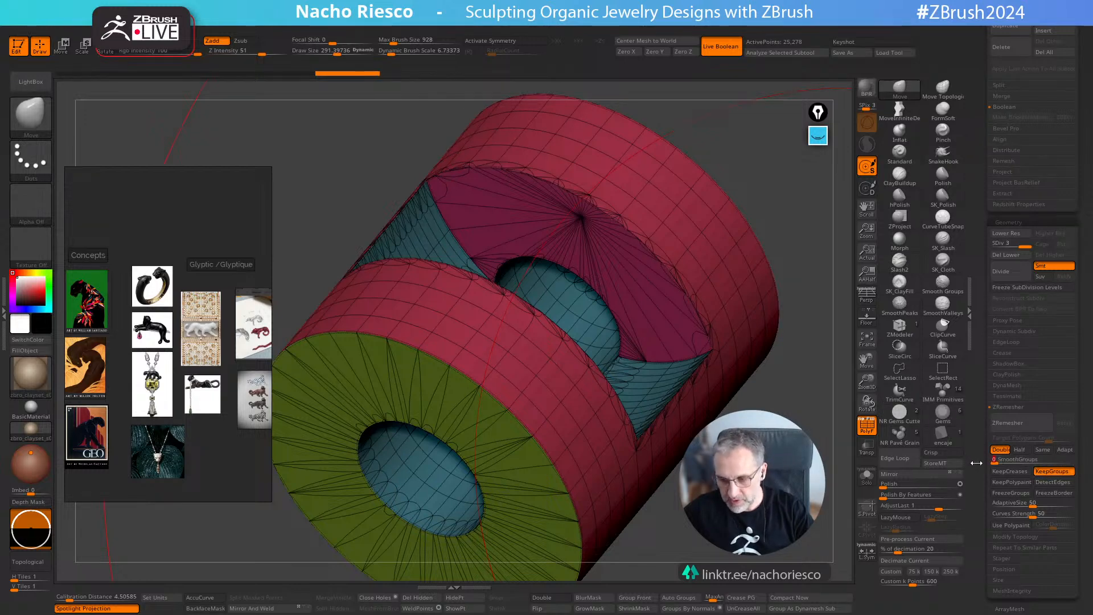
pyautogui.click(1021, 423)
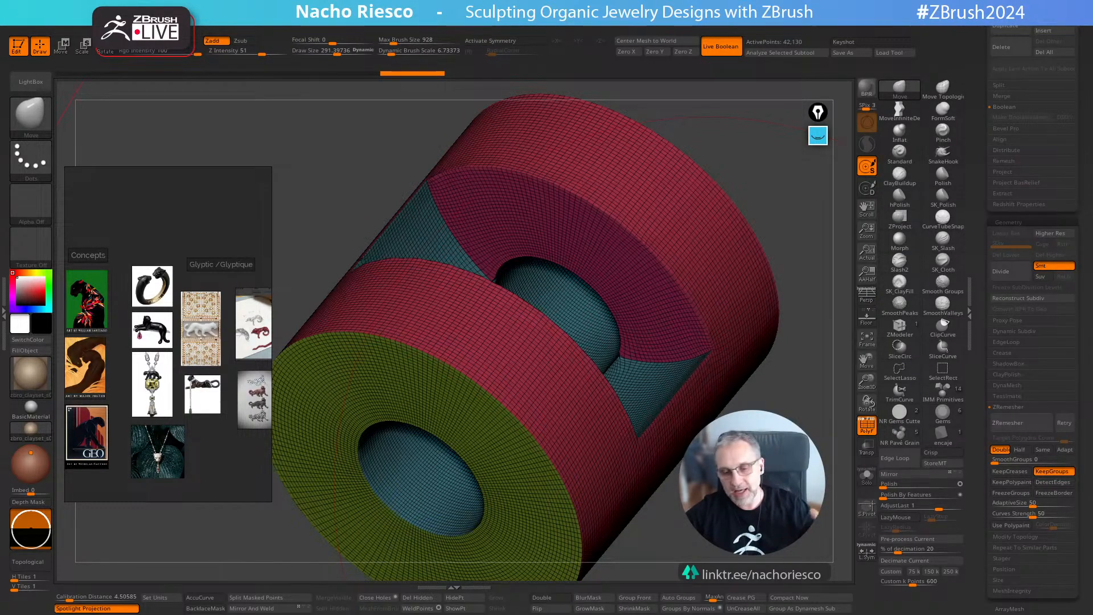
# Step: Duplicate the remeshed subtool and revert the first subtool to its state before creasing and subdivision
pyautogui.moveTo(987, 223); pyautogui.dragTo(984, 305)
pyautogui.click(1008, 590)
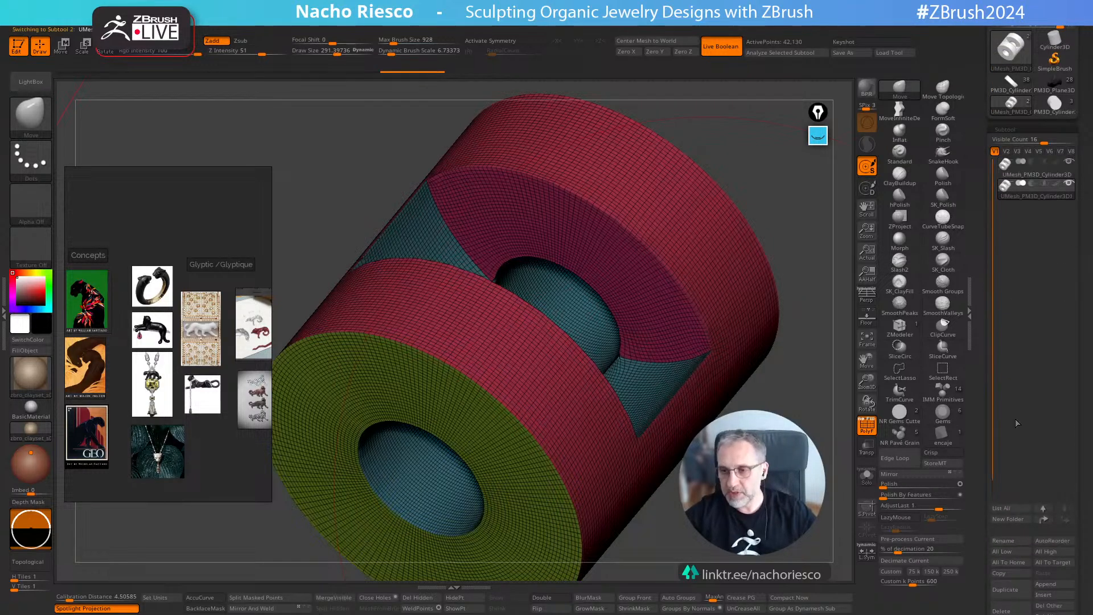
pyautogui.click(1046, 172)
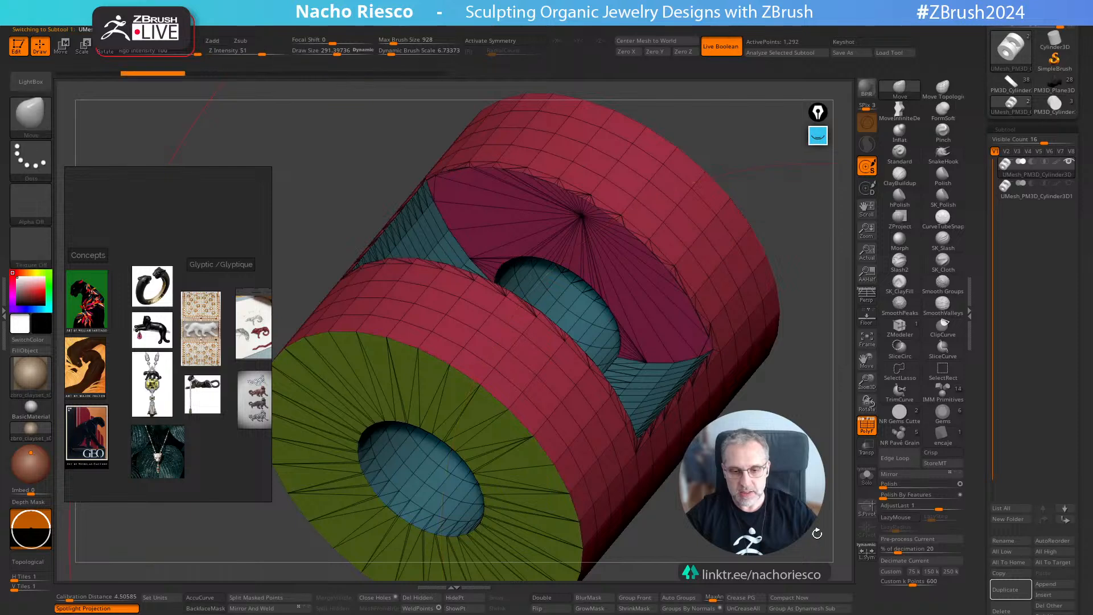
# Step: Try ZRemeshing the uncreased, unsubdivided mesh with the polygon count set to Same, and undo the remesh
pyautogui.scroll(-8, 1027, 464)
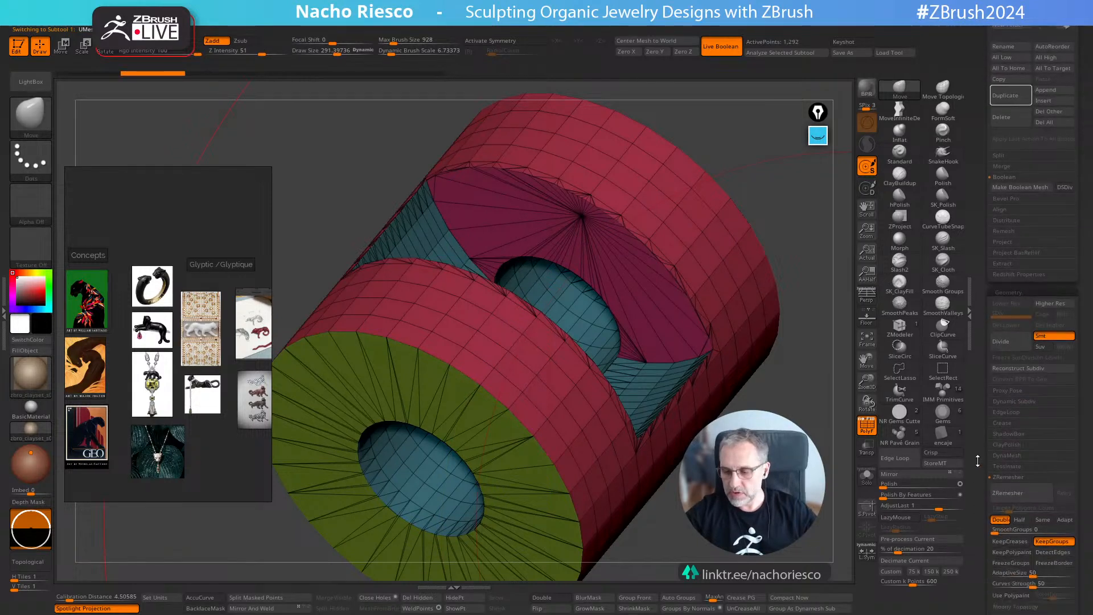
pyautogui.click(1042, 449)
pyautogui.click(1013, 422)
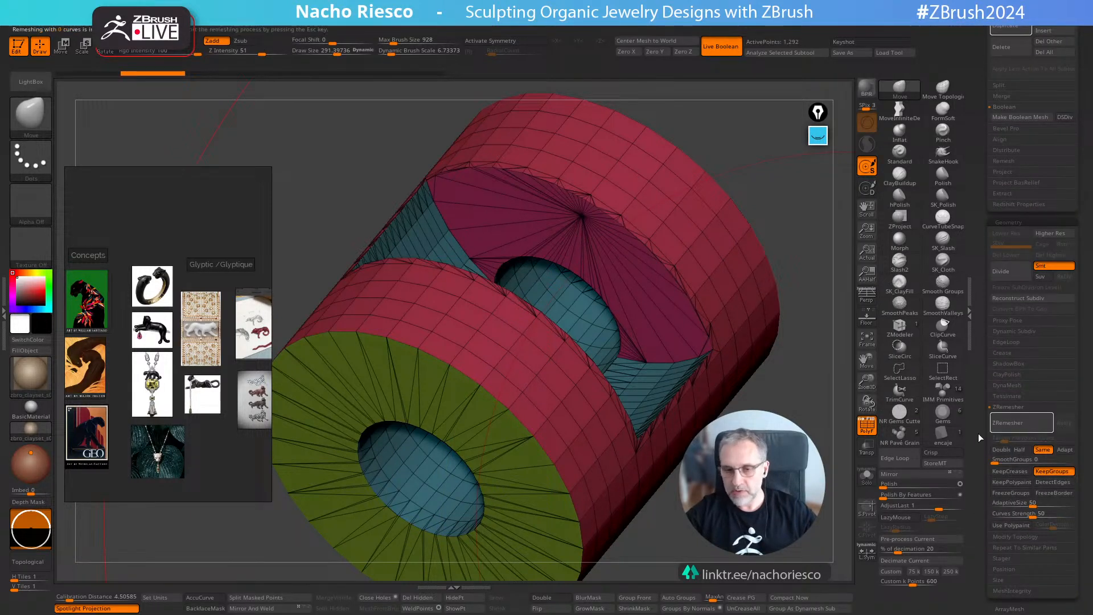
pyautogui.moveTo(829, 399); pyautogui.dragTo(819, 536, button='right')
pyautogui.click(868, 447)
pyautogui.hotkey('ctrl', 'z')
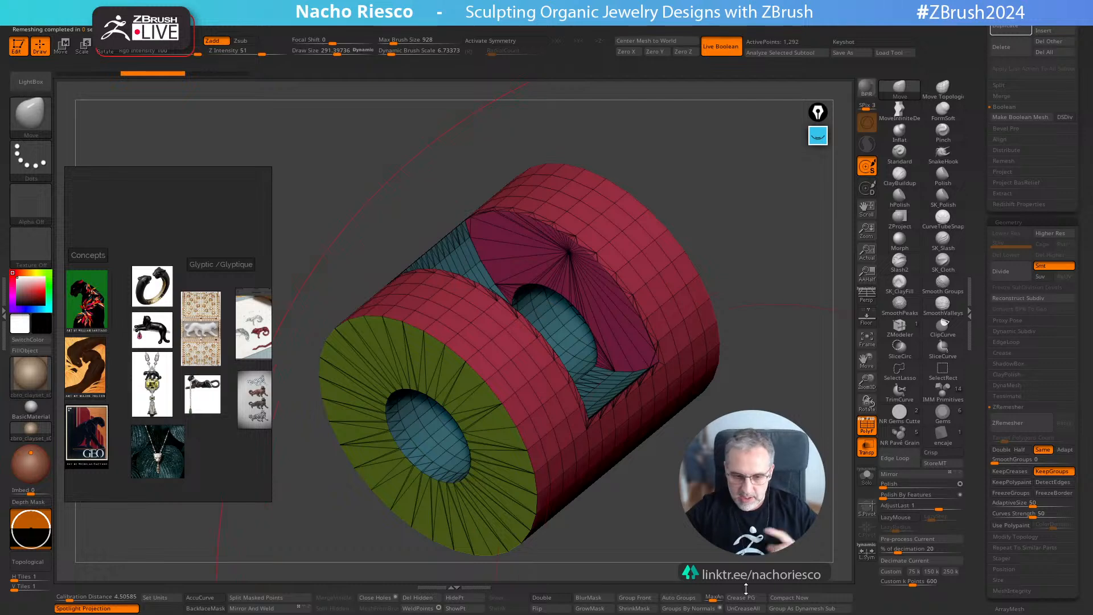
# Step: Crease the polygroup borders, subdivide the mesh twice, and ZRemesh it at the same polygon count
pyautogui.hotkey('ctrl', 'd')
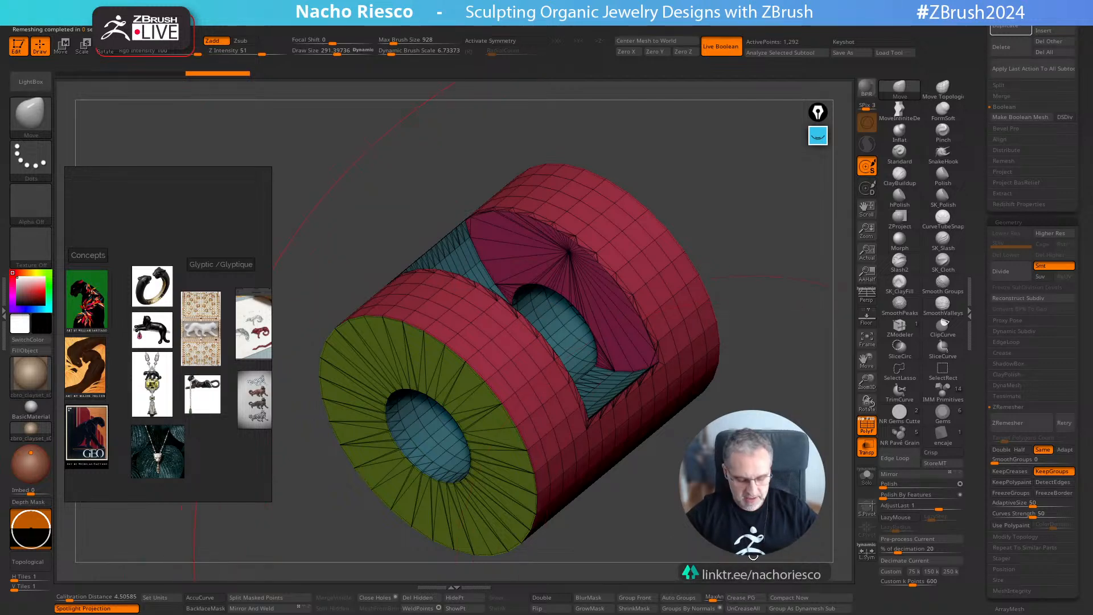
pyautogui.hotkey('ctrl', 'd')
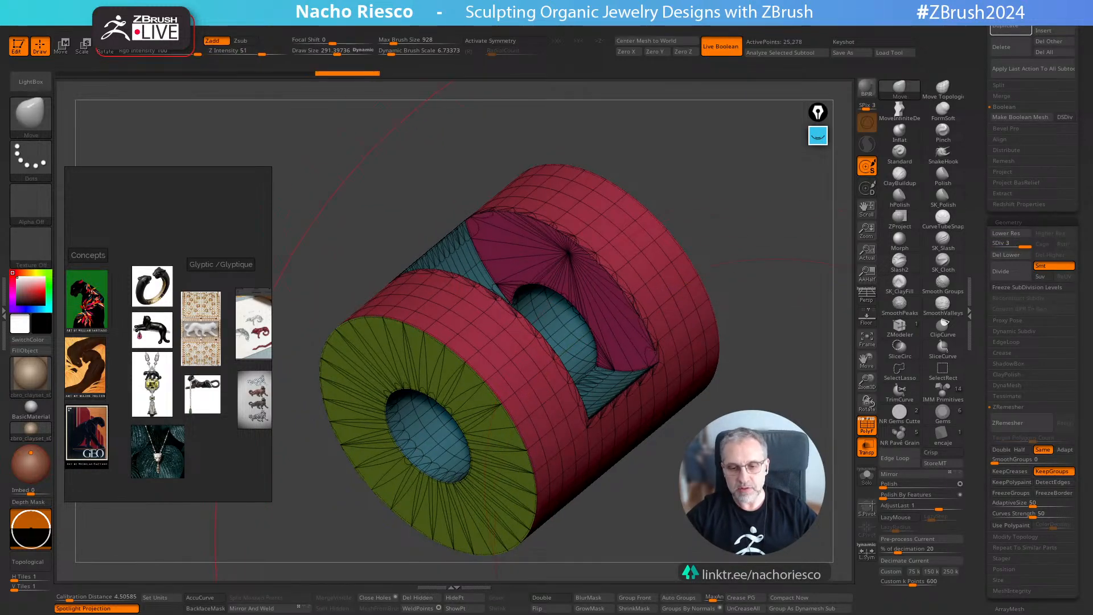
pyautogui.click(867, 425)
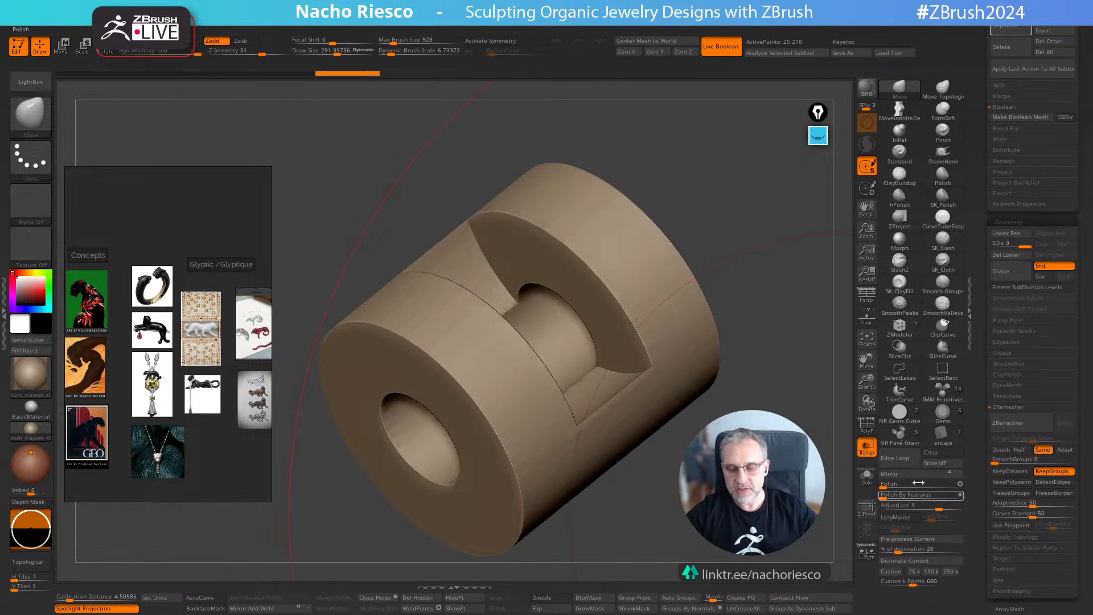
pyautogui.click(1018, 432)
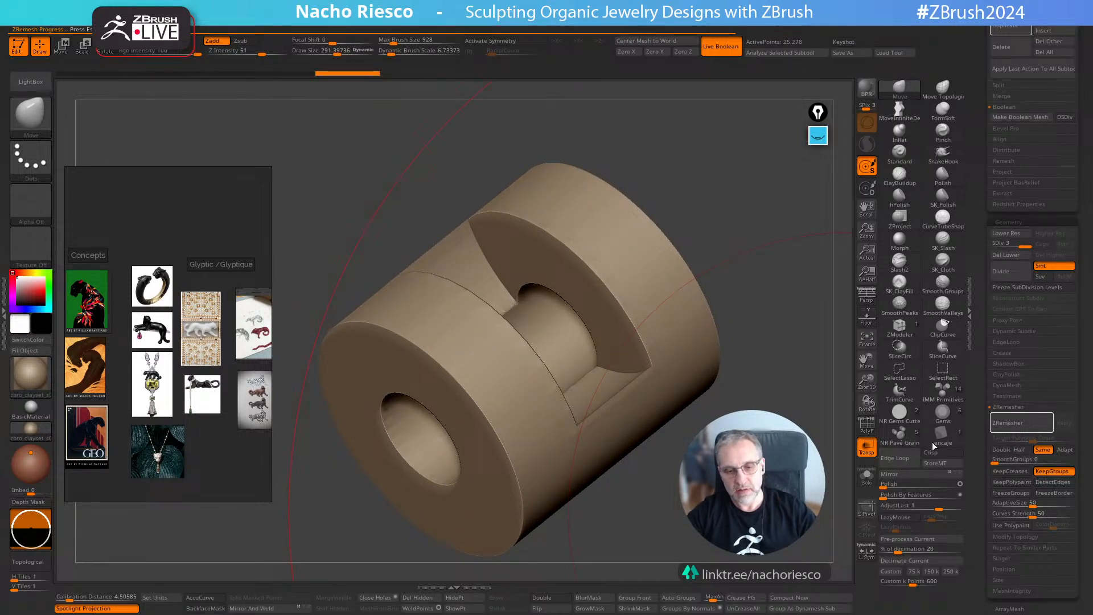
pyautogui.click(867, 427)
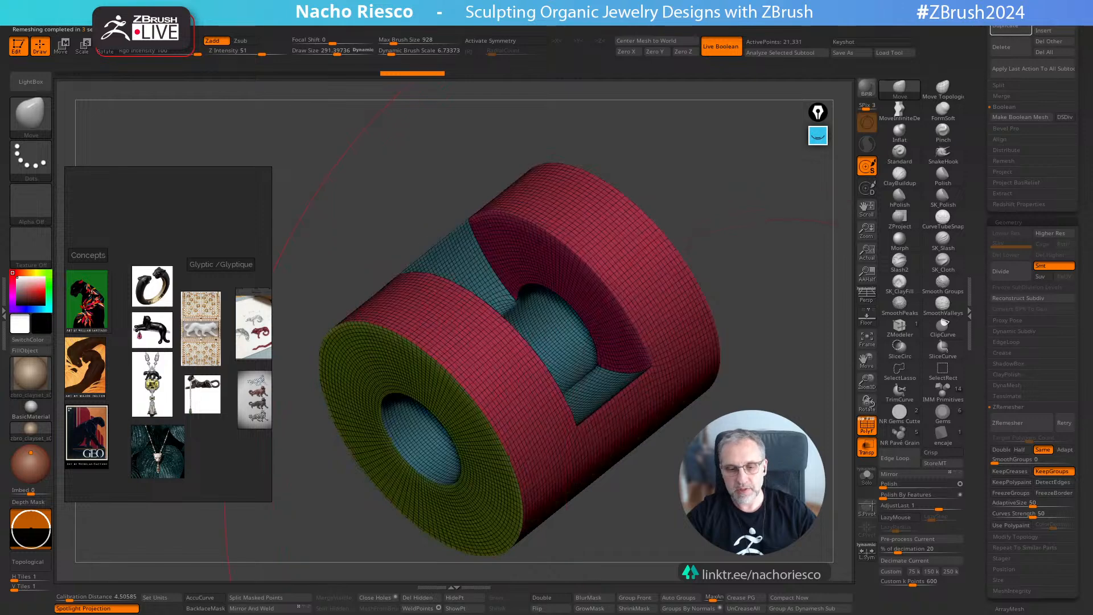
# Step: Undo the remesh, subdivisions and creasing back to the mesh grouped by normals
pyautogui.moveTo(829, 475); pyautogui.dragTo(766, 519)
pyautogui.hotkey('ctrl', 'z')
pyautogui.hotkey('ctrl', 'z')
pyautogui.hotkey('ctrl', 'z')
pyautogui.hotkey('ctrl', 'z')
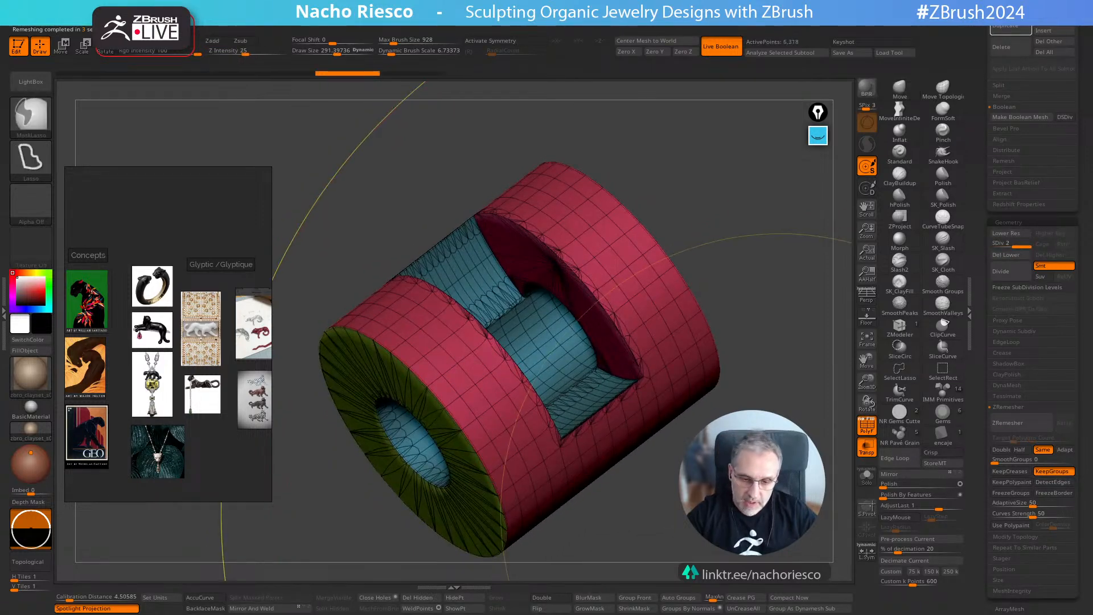
pyautogui.moveTo(778, 513)
pyautogui.mouseDown()
pyautogui.moveTo(800, 515)
pyautogui.moveTo(754, 558)
pyautogui.mouseUp()
pyautogui.hotkey('ctrl', 'z')
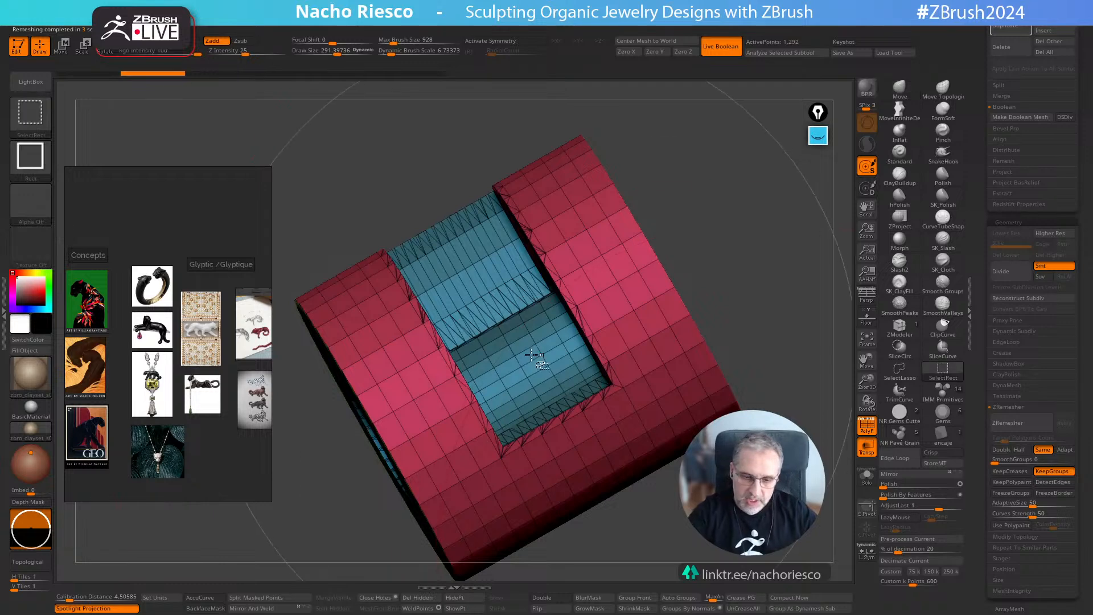
# Step: Isolate the teal polygroup, set the Groups By Normals maximum angle to 25, regroup it by normals, and show the whole mesh
pyautogui.hotkey('ctrl', 'shift', 'z')
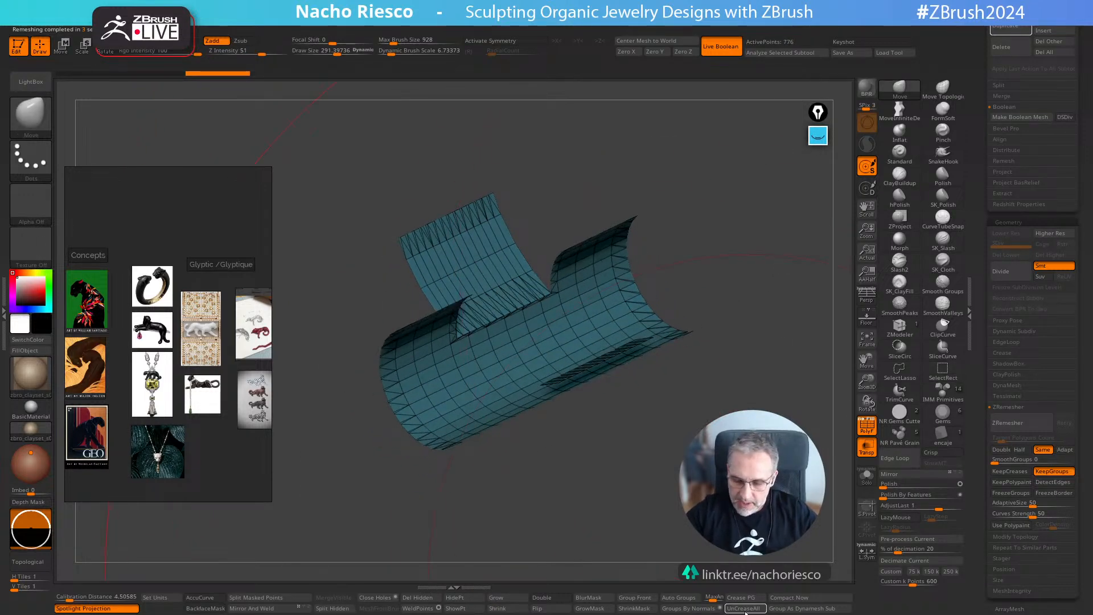
pyautogui.click(743, 608)
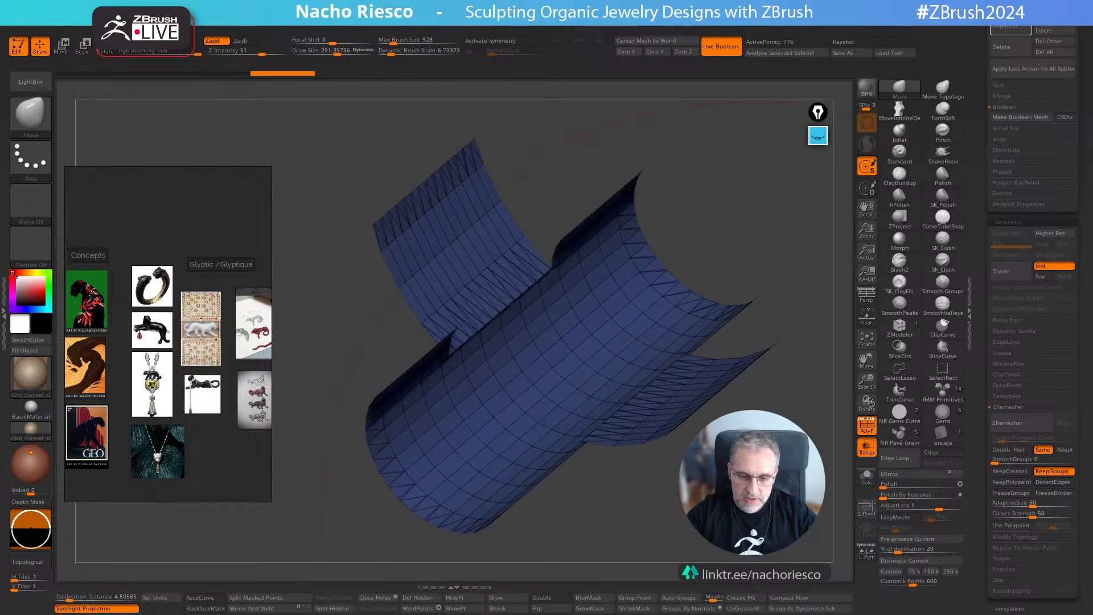
pyautogui.moveTo(757, 239)
pyautogui.mouseDown()
pyautogui.moveTo(689, 211)
pyautogui.moveTo(749, 239)
pyautogui.mouseUp()
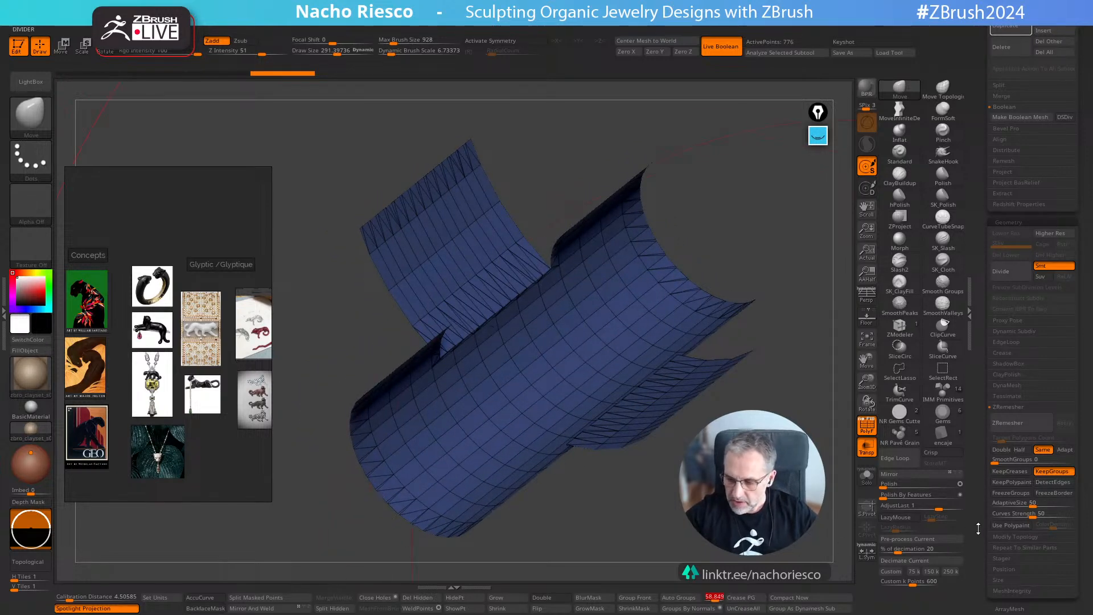
pyautogui.scroll(-10, 1007, 296)
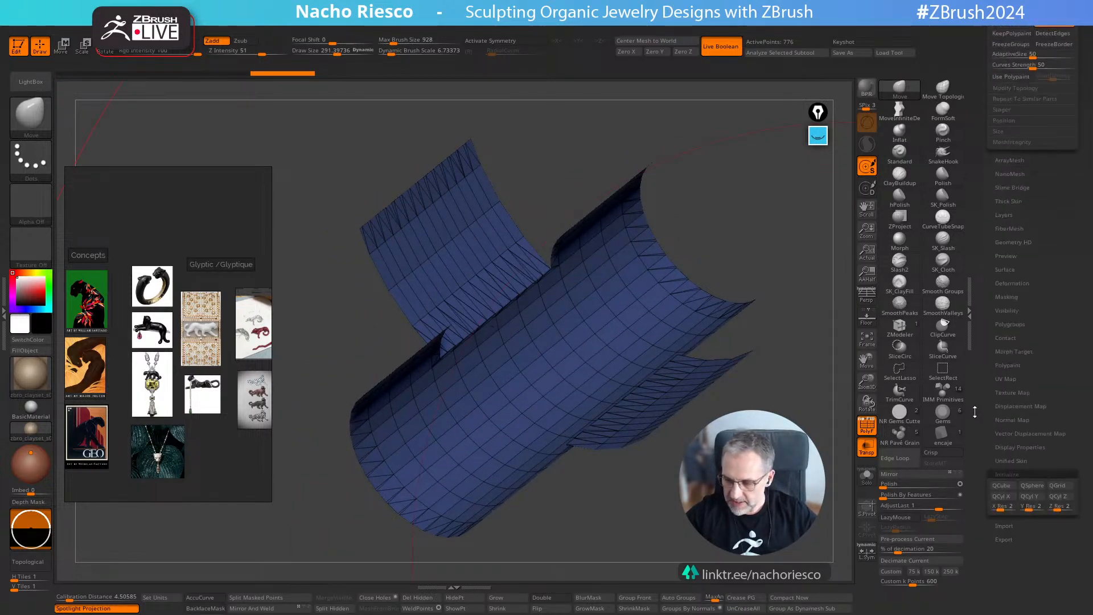
pyautogui.click(1010, 283)
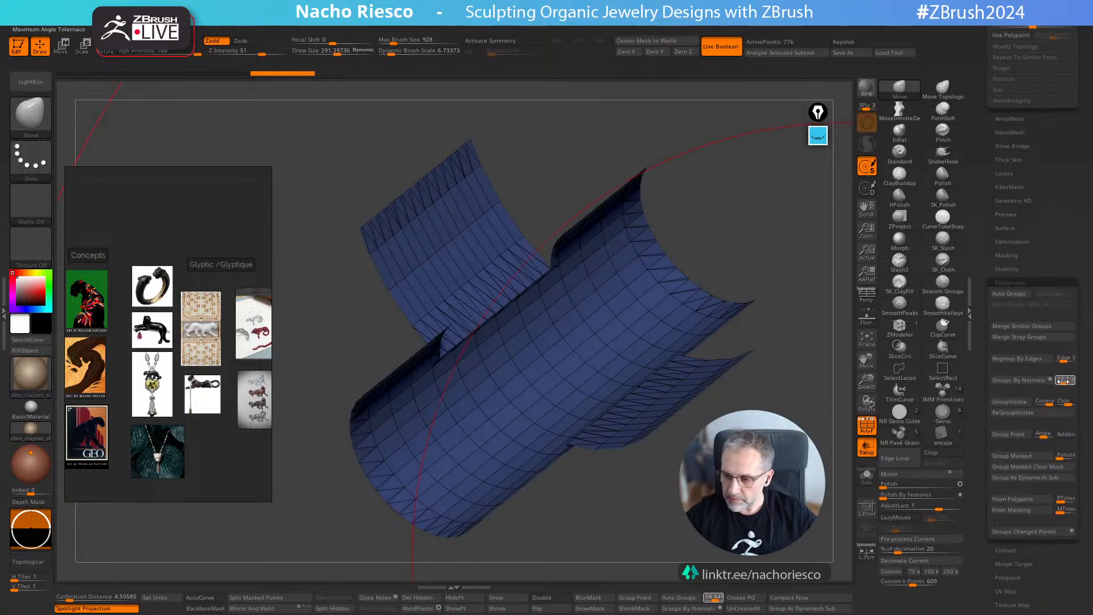
pyautogui.press('Return')
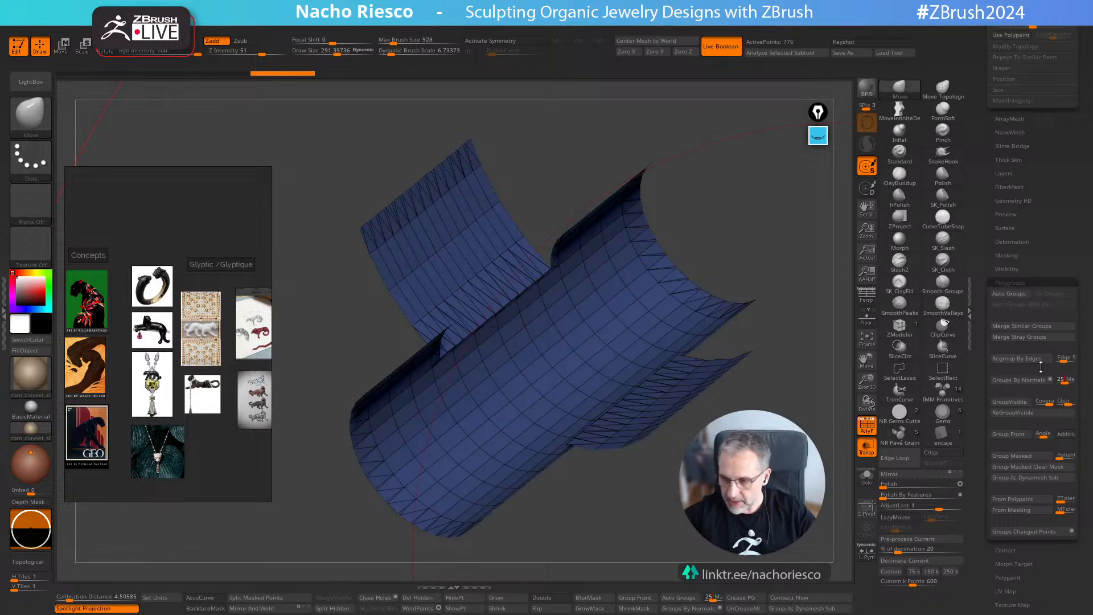
pyautogui.click(1017, 380)
pyautogui.moveTo(831, 535); pyautogui.dragTo(784, 548)
pyautogui.keyDown('ctrl'); pyautogui.keyDown('shift'); pyautogui.click(783, 548); pyautogui.keyUp('shift'); pyautogui.keyUp('ctrl')
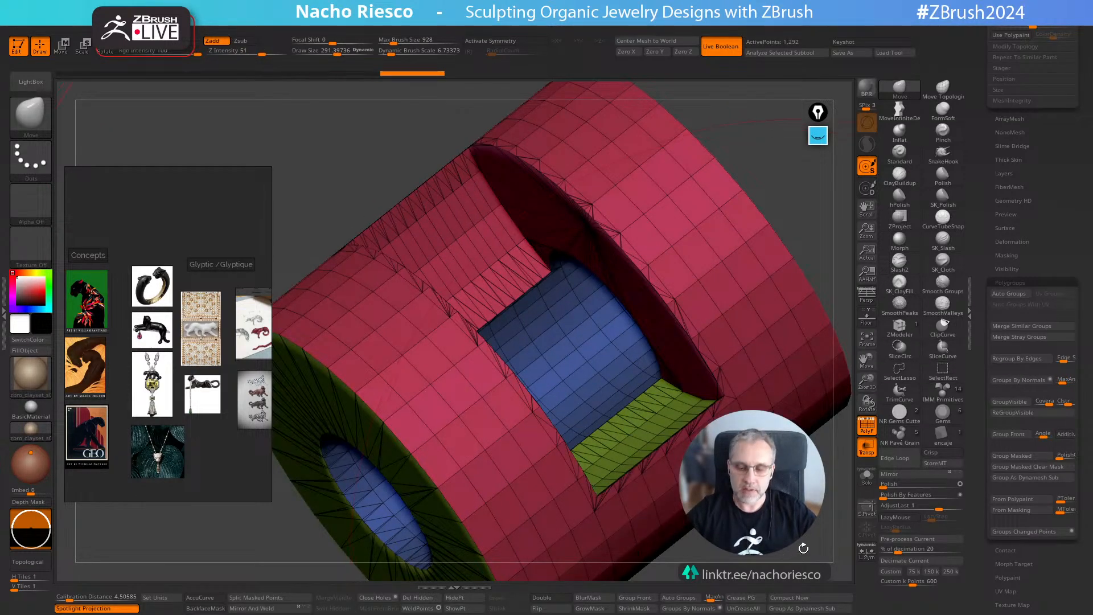
# Step: Crease the new polygroup borders and subdivide the whole cylinder twice
pyautogui.keyDown('ctrl'); pyautogui.moveTo(833, 547); pyautogui.dragTo(791, 477, button='right'); pyautogui.keyUp('ctrl')
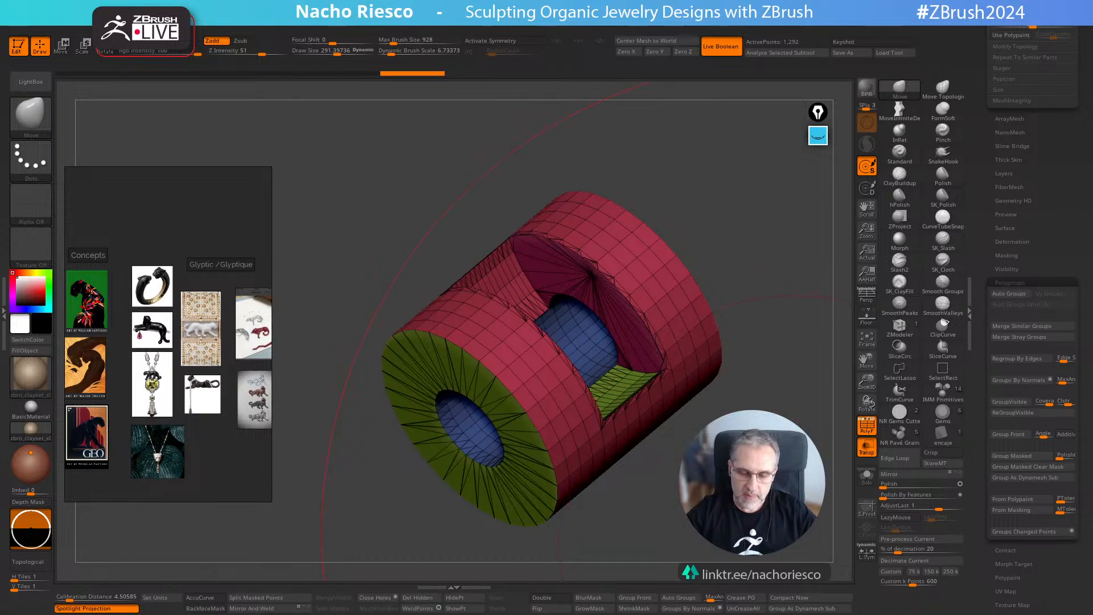
pyautogui.moveTo(787, 526); pyautogui.dragTo(756, 577)
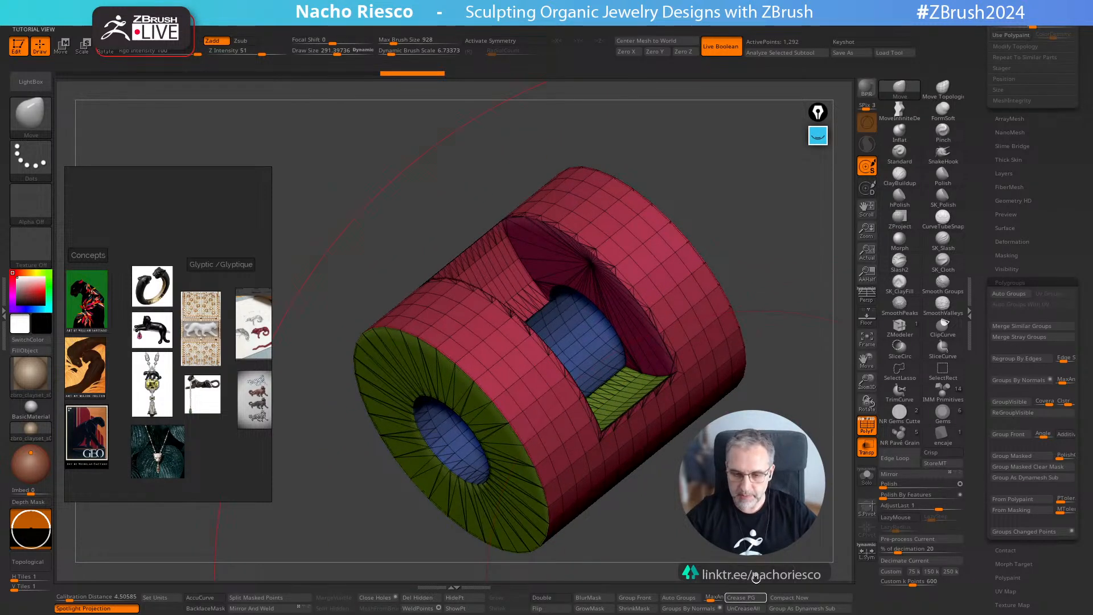
pyautogui.press('ctrl')
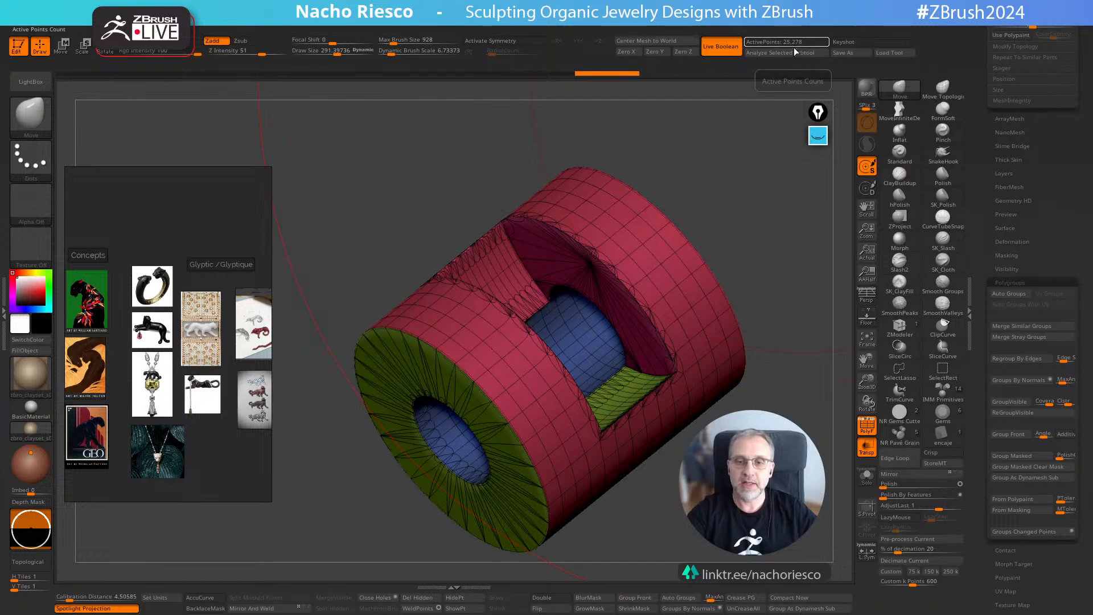
# Step: Try ZRemeshing at the same polygon count after deleting the lower subdivision levels, and undo back to the second subdivision level
pyautogui.scroll(5, 994, 289)
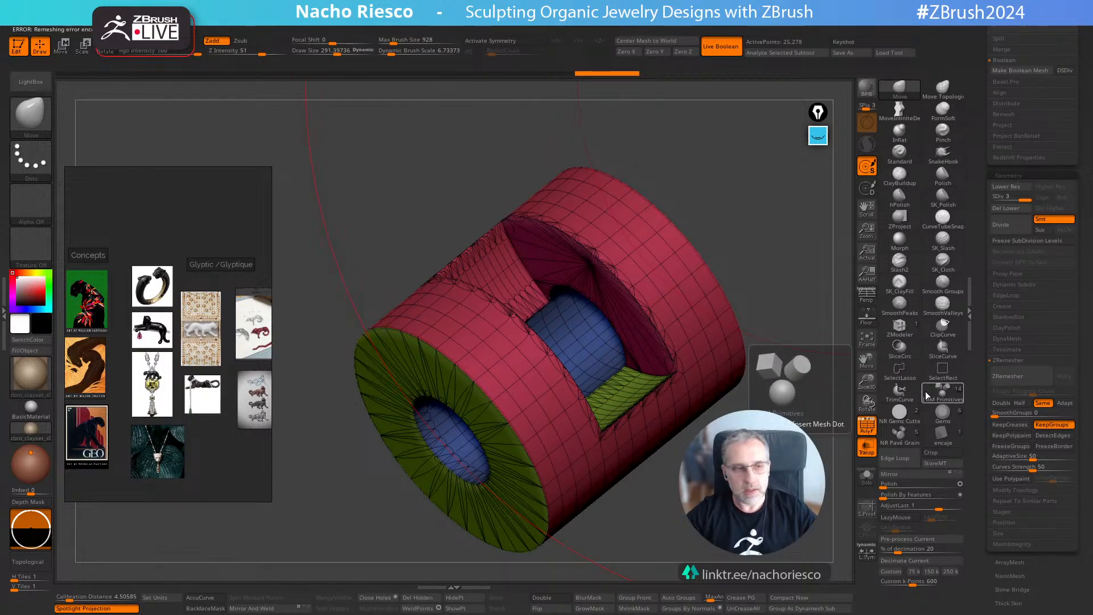
pyautogui.moveTo(723, 549); pyautogui.dragTo(702, 549)
pyautogui.click(1010, 210)
pyautogui.click(1008, 376)
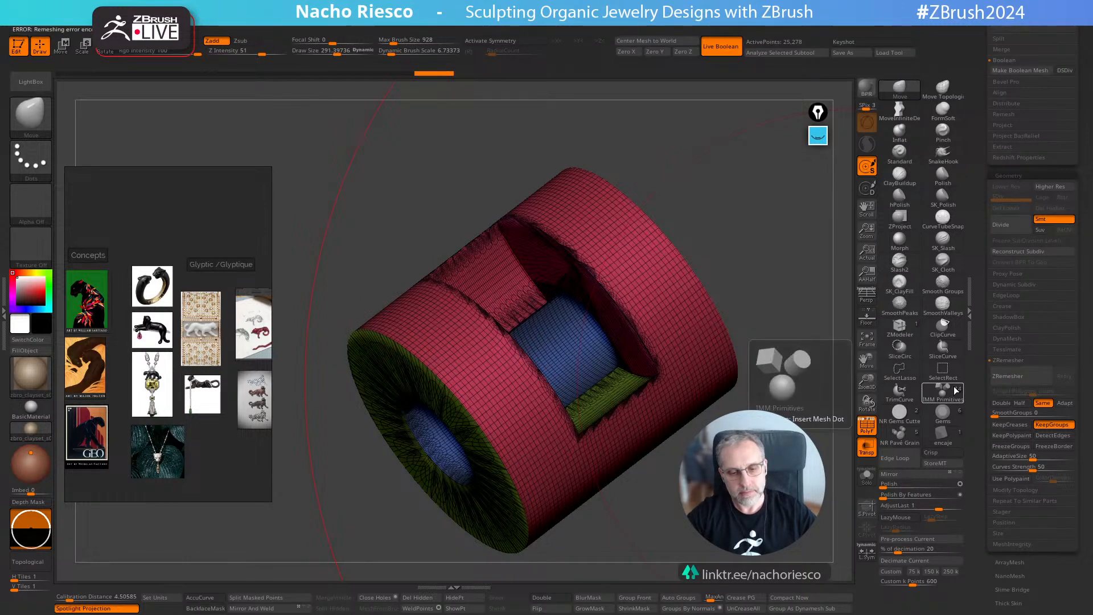
pyautogui.moveTo(632, 564); pyautogui.dragTo(649, 558)
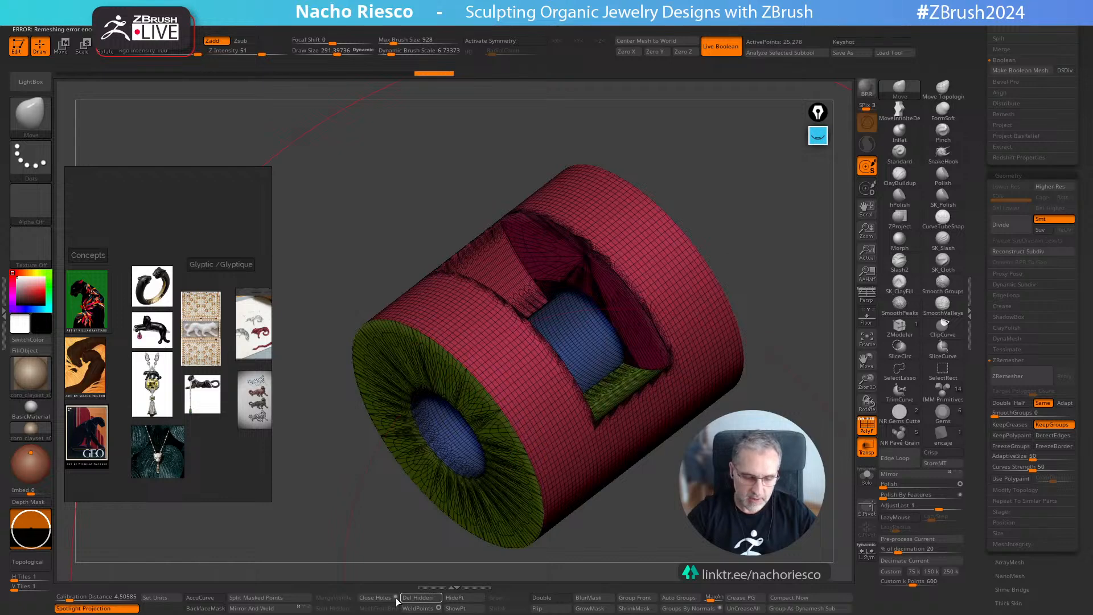
pyautogui.click(1022, 376)
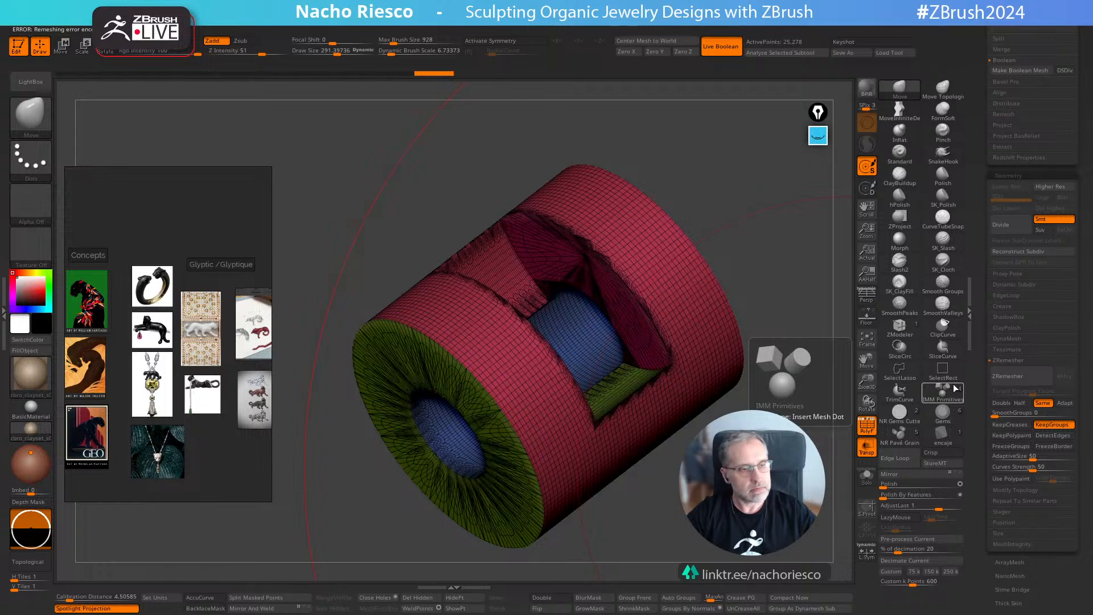
pyautogui.moveTo(763, 387); pyautogui.dragTo(735, 413)
pyautogui.hotkey('ctrl', 'z')
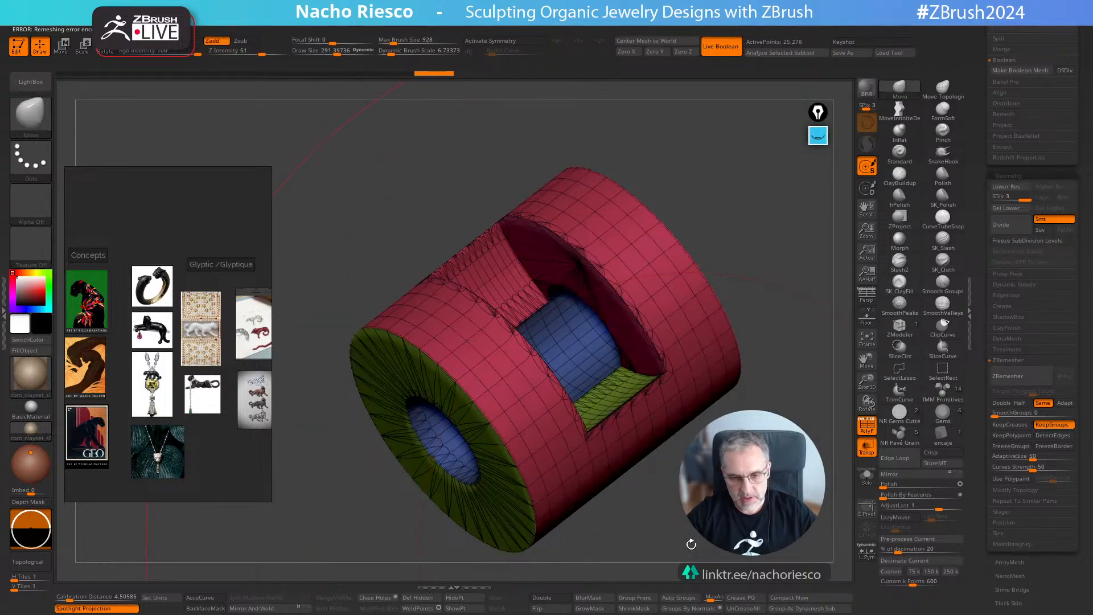
pyautogui.hotkey('ctrl', 'z')
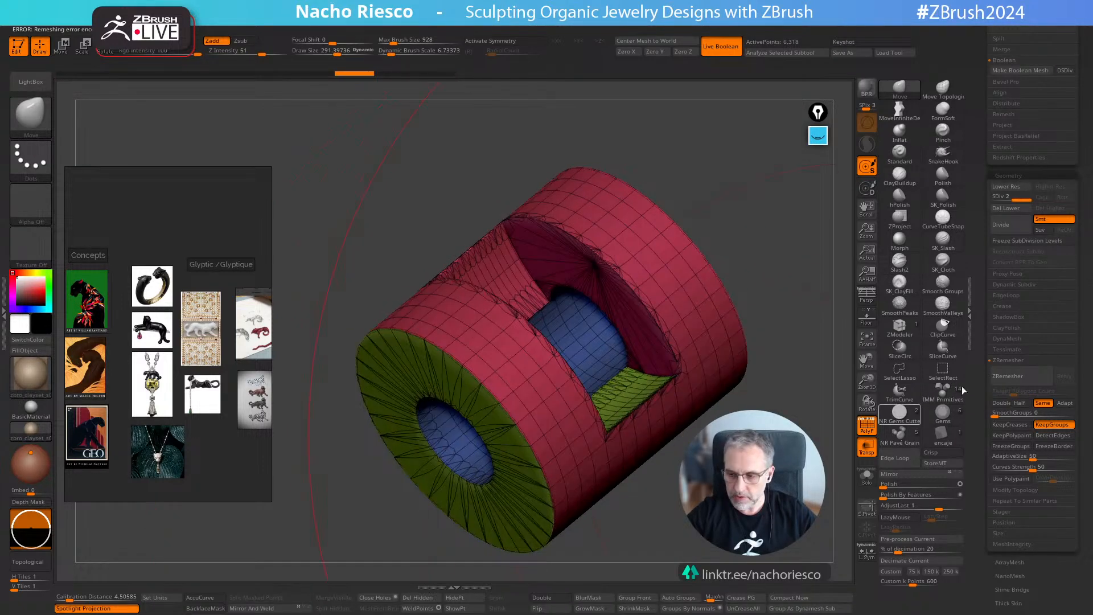
# Step: Set the ZRemesher polygon count to Double, ZRemesh the cylinder, and undo the remesh
pyautogui.click(1001, 402)
pyautogui.click(1020, 376)
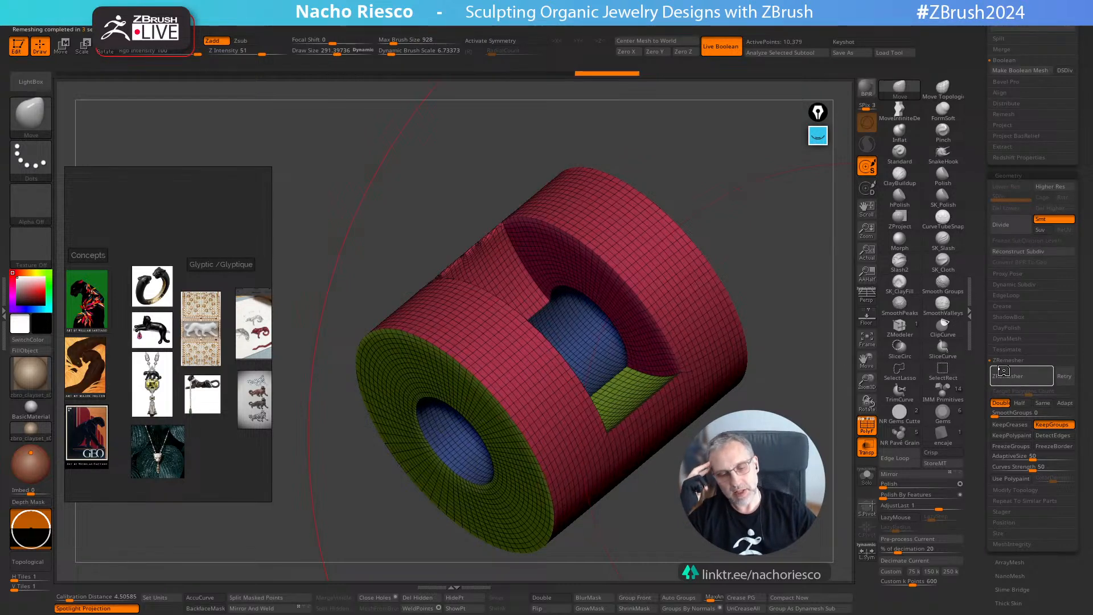
pyautogui.moveTo(811, 321); pyautogui.dragTo(795, 171)
pyautogui.hotkey('ctrl', 'z')
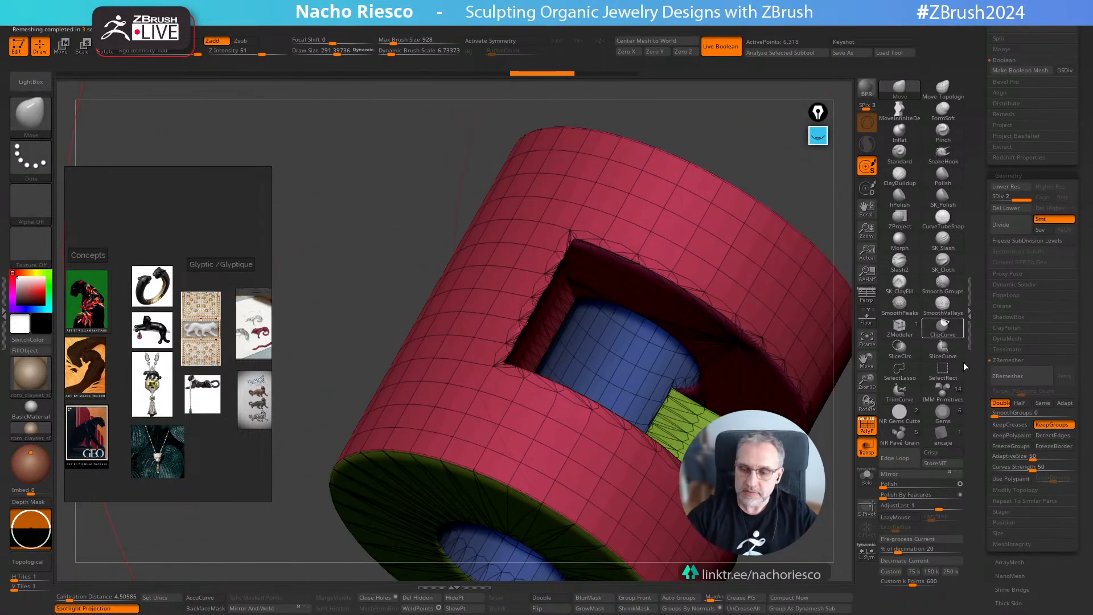
# Step: Repeat the ZRemesh, inspect the cutout edges without the polyframe, and undo the remesh
pyautogui.click(1019, 377)
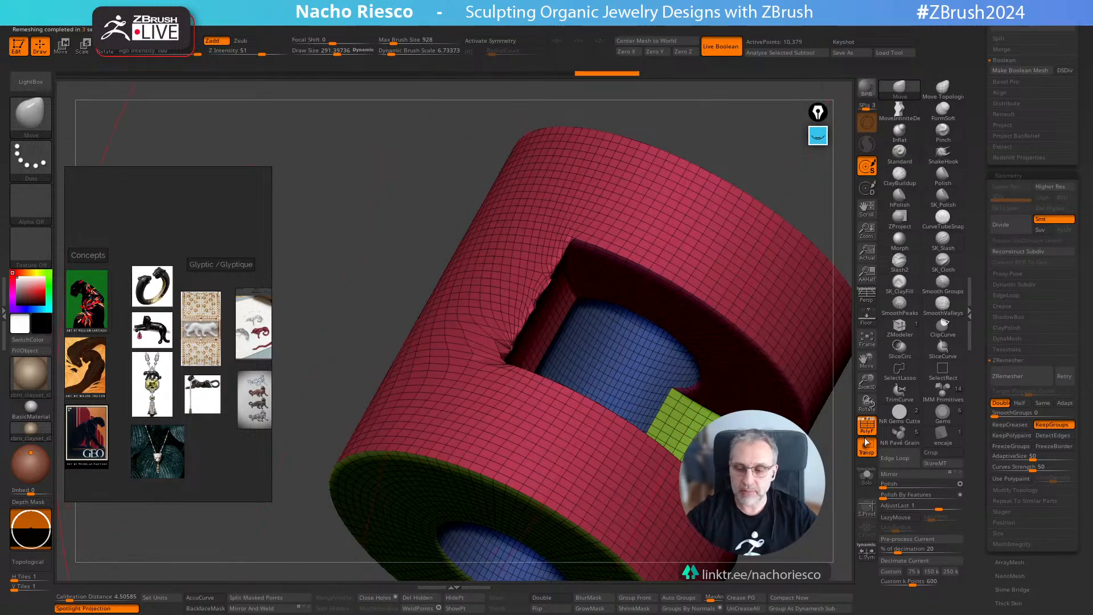
pyautogui.click(867, 426)
pyautogui.moveTo(797, 144); pyautogui.dragTo(777, 137)
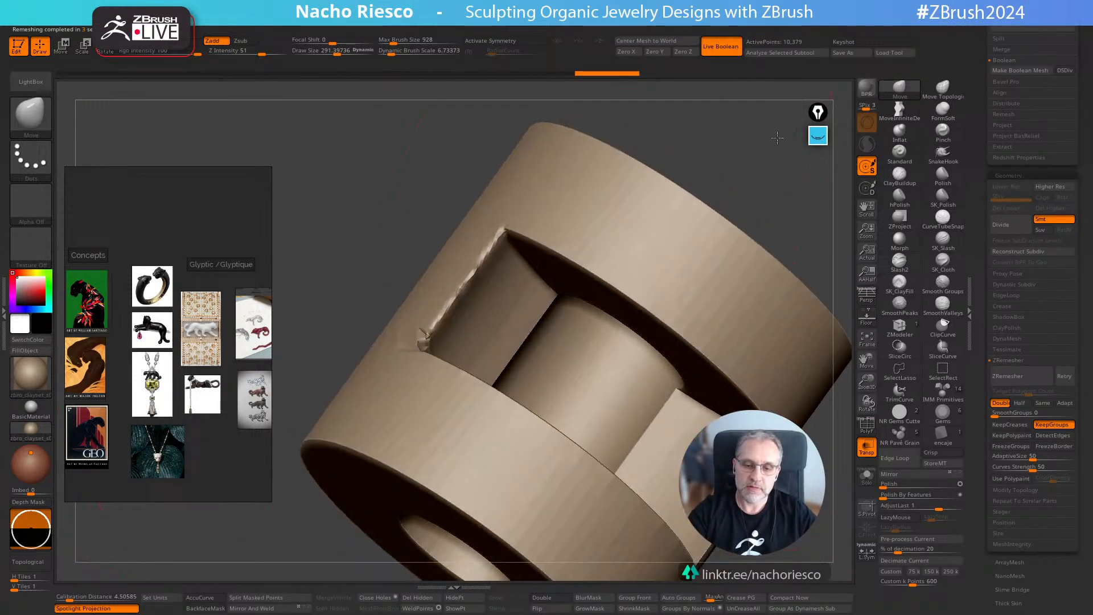
pyautogui.moveTo(780, 484); pyautogui.dragTo(683, 424)
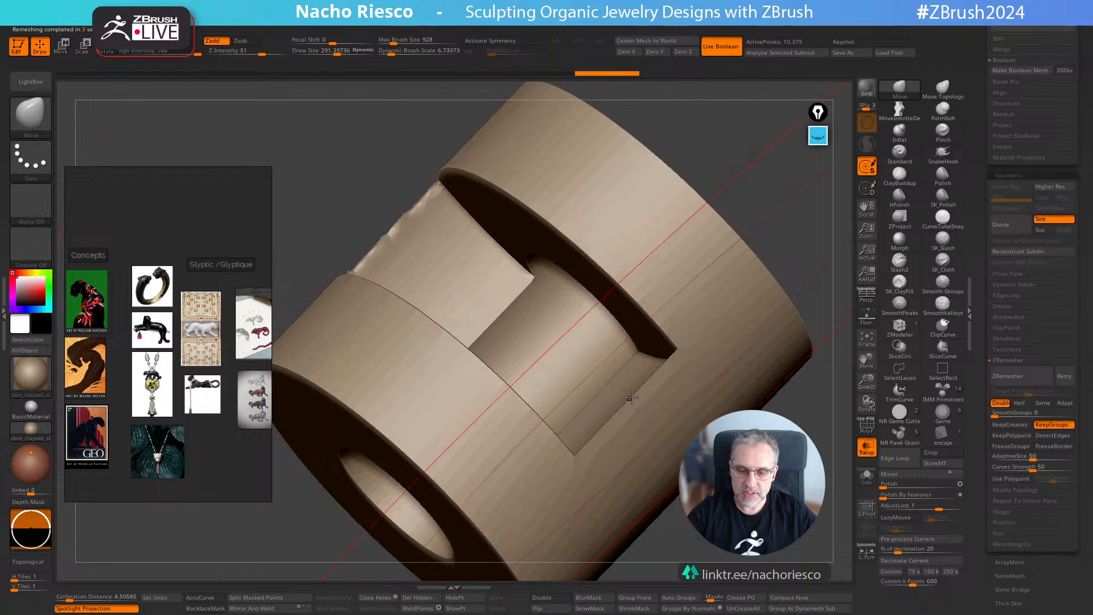
pyautogui.moveTo(647, 411); pyautogui.dragTo(712, 472, button='right')
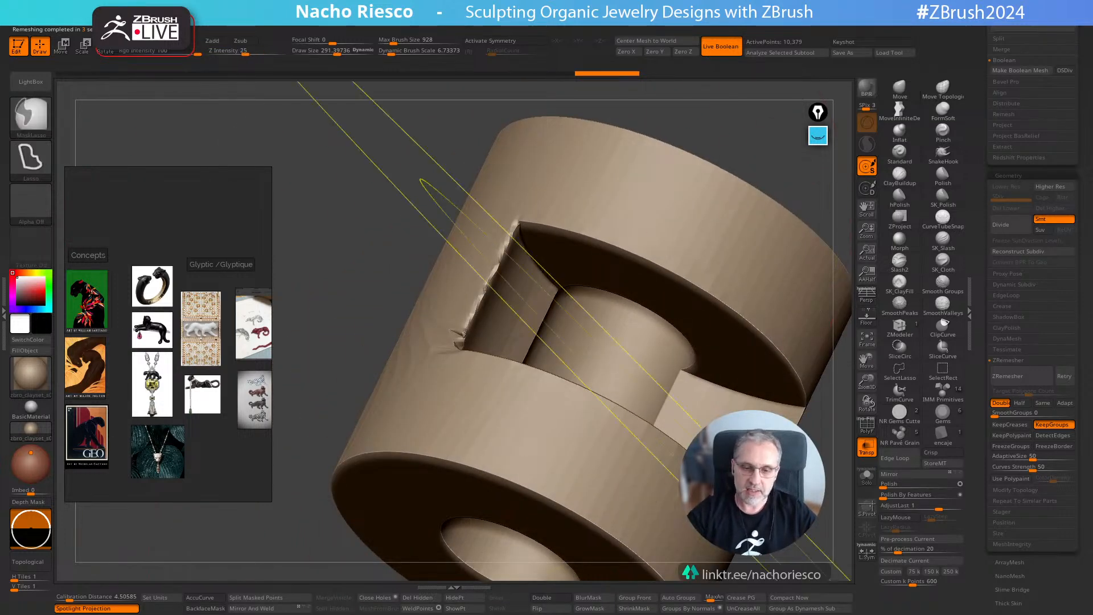
pyautogui.hotkey('ctrl', 'z')
pyautogui.hotkey('shift', 'f')
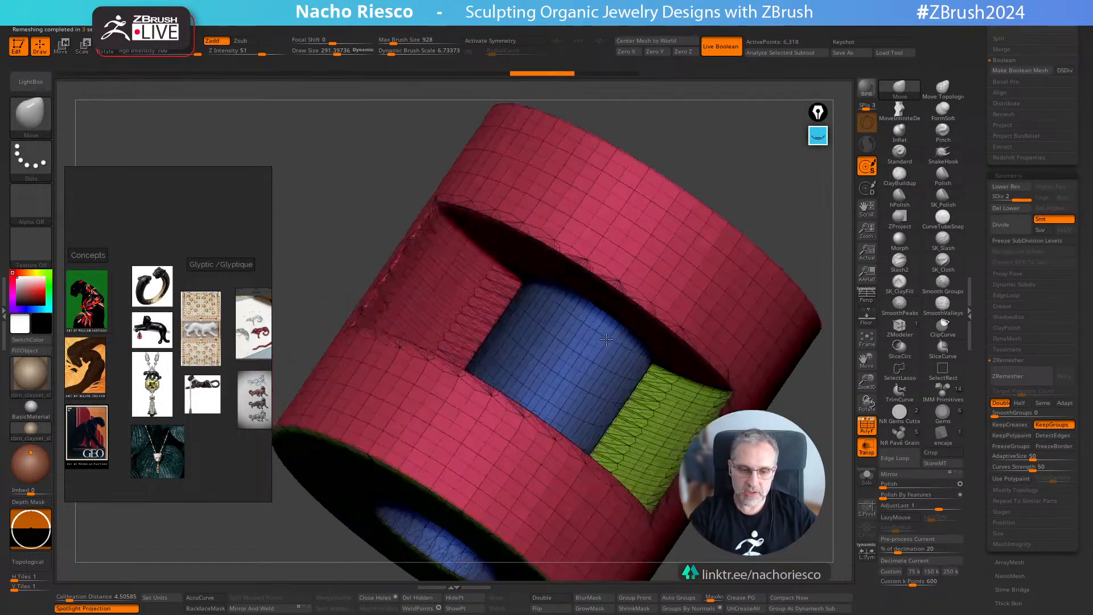
# Step: Isolate the pink polygroup on the subdivided mesh and regroup it by normals
pyautogui.moveTo(606, 339)
pyautogui.mouseDown(button='right')
pyautogui.moveTo(470, 299)
pyautogui.moveTo(486, 313)
pyautogui.mouseUp(button='right')
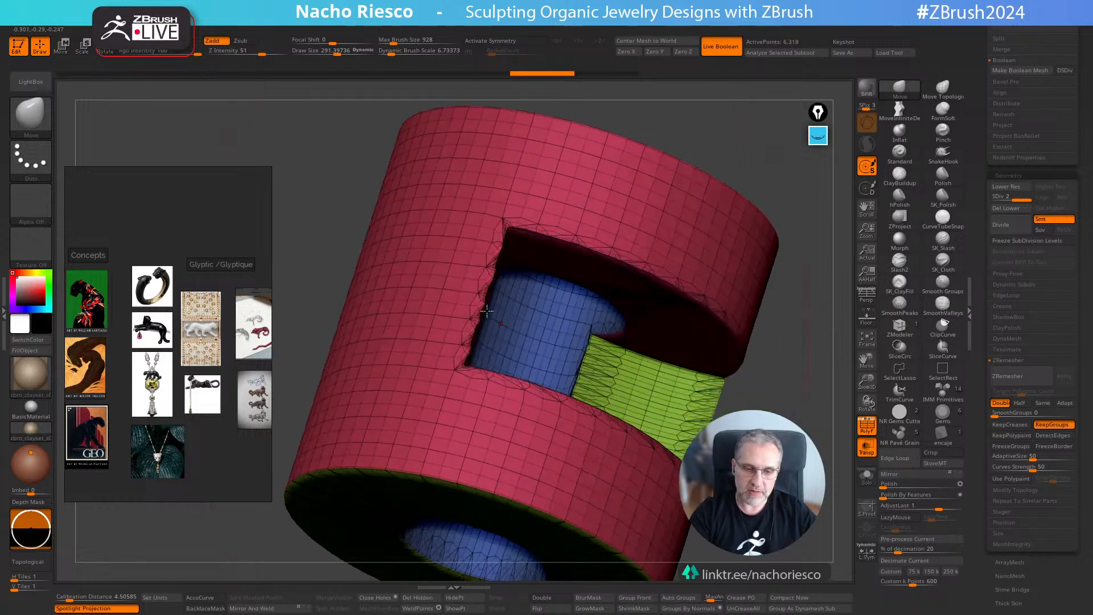
pyautogui.moveTo(661, 340); pyautogui.dragTo(486, 323, button='right')
pyautogui.keyDown('ctrl'); pyautogui.keyDown('shift'); pyautogui.click(485, 323); pyautogui.keyUp('shift'); pyautogui.keyUp('ctrl')
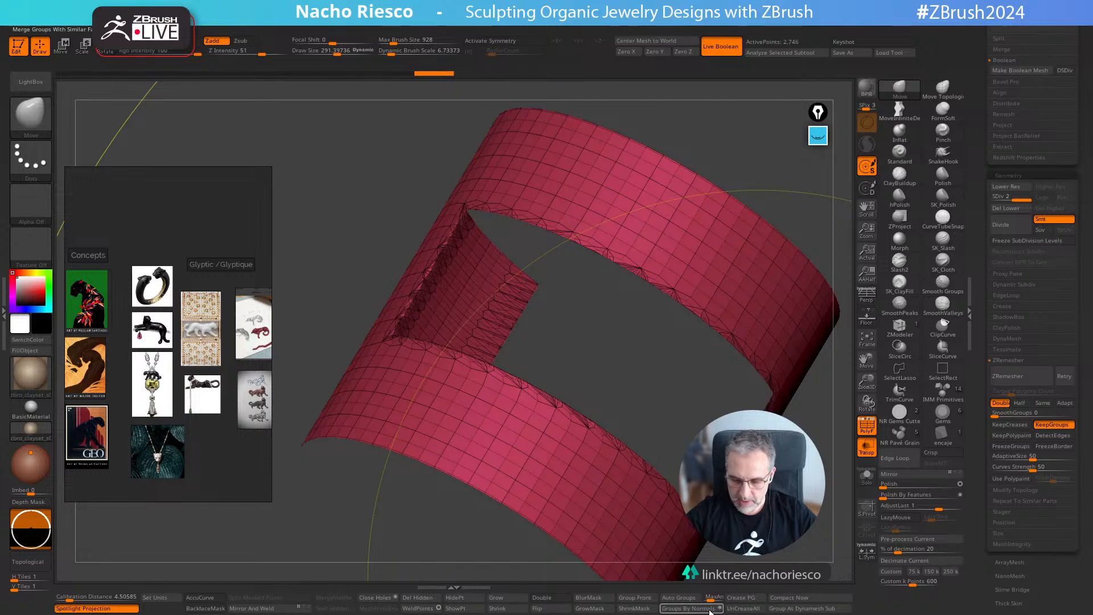
pyautogui.click(687, 608)
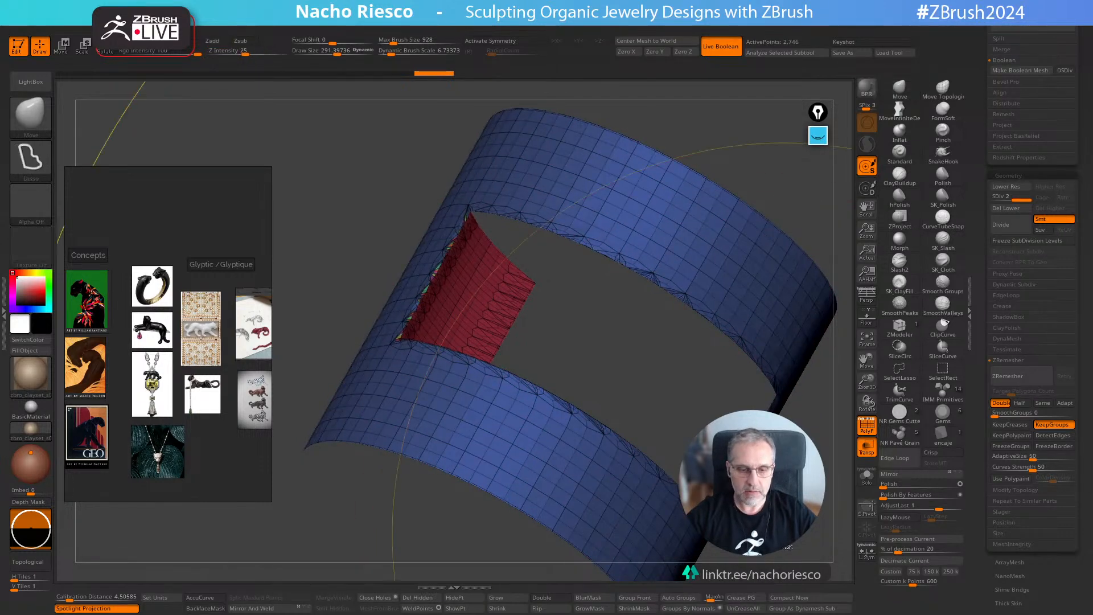
# Step: Undo the regrouping and subdivision back to the unsubdivided cylinder
pyautogui.hotkey('ctrl', 'z')
pyautogui.hotkey('ctrl', 'z')
pyautogui.hotkey('ctrl', 'z')
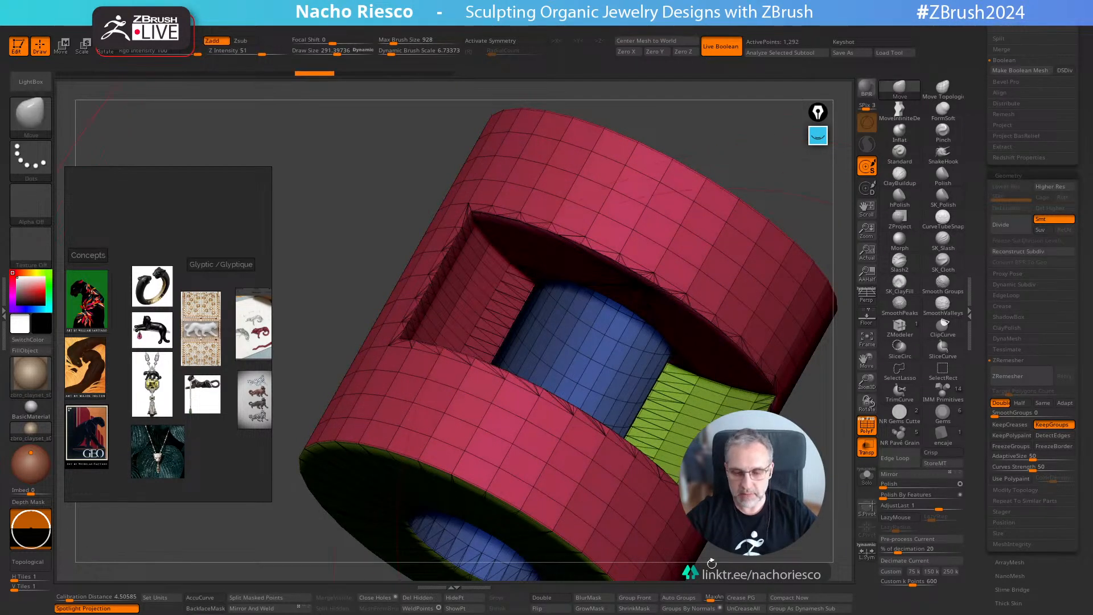
# Step: Isolate the pink polygroup on the unsubdivided mesh, regroup it by normals, and show the whole cylinder
pyautogui.keyDown('ctrl'); pyautogui.keyDown('shift'); pyautogui.click(578, 480); pyautogui.keyUp('shift'); pyautogui.keyUp('ctrl')
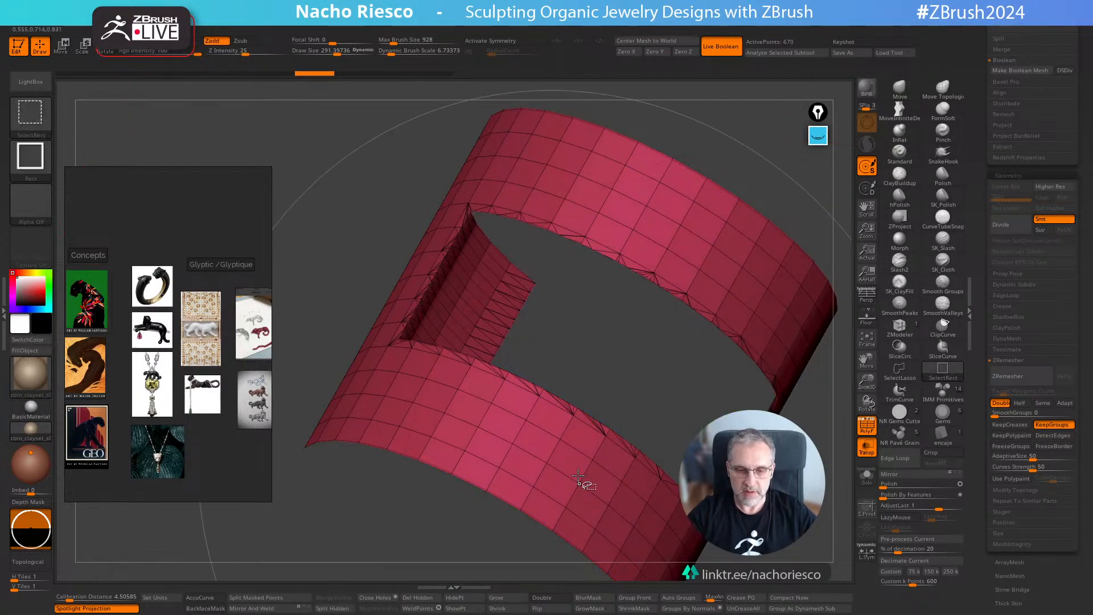
pyautogui.click(699, 610)
pyautogui.keyDown('ctrl'); pyautogui.keyDown('shift'); pyautogui.click(758, 560); pyautogui.keyUp('shift'); pyautogui.keyUp('ctrl')
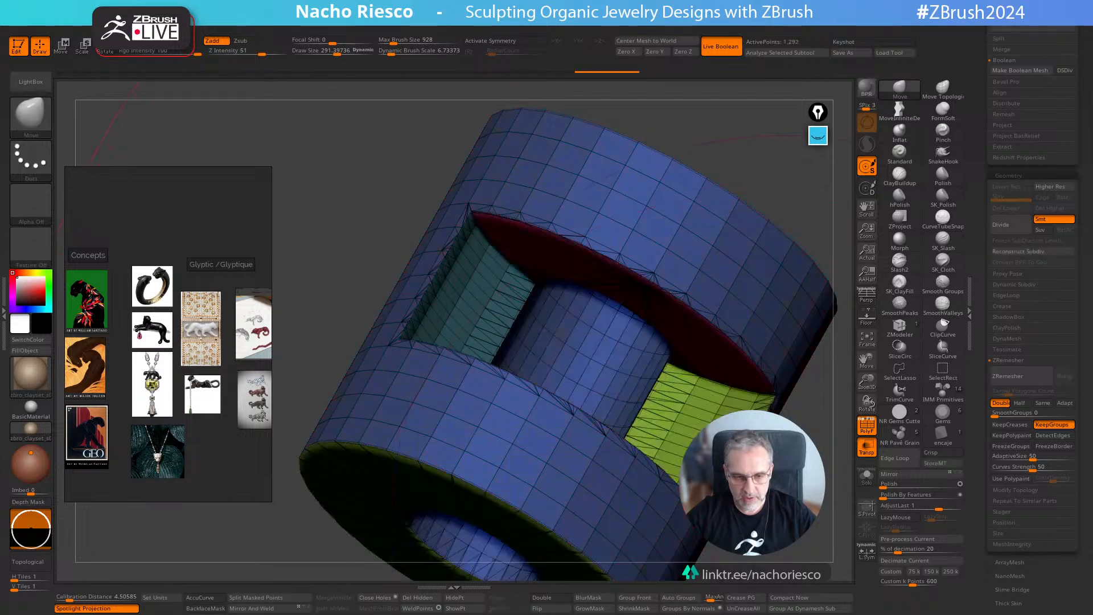
# Step: Crease the polygroup borders, subdivide the cylinder once, and ZRemesh it with KeepGroups and the Double polygon count
pyautogui.click(755, 601)
pyautogui.hotkey('ctrl', 'd')
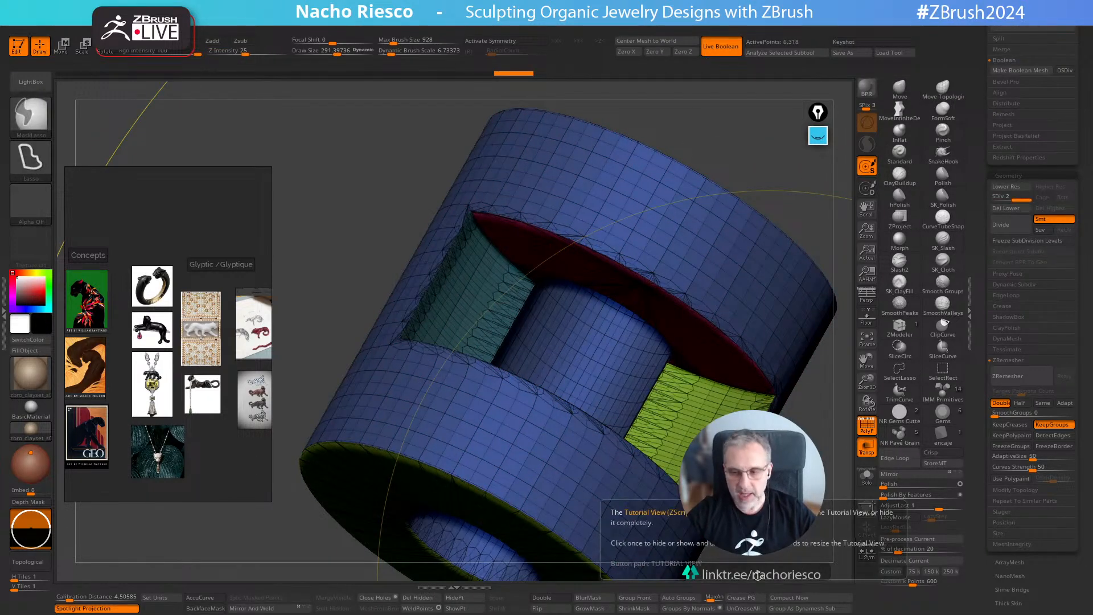
pyautogui.click(1020, 375)
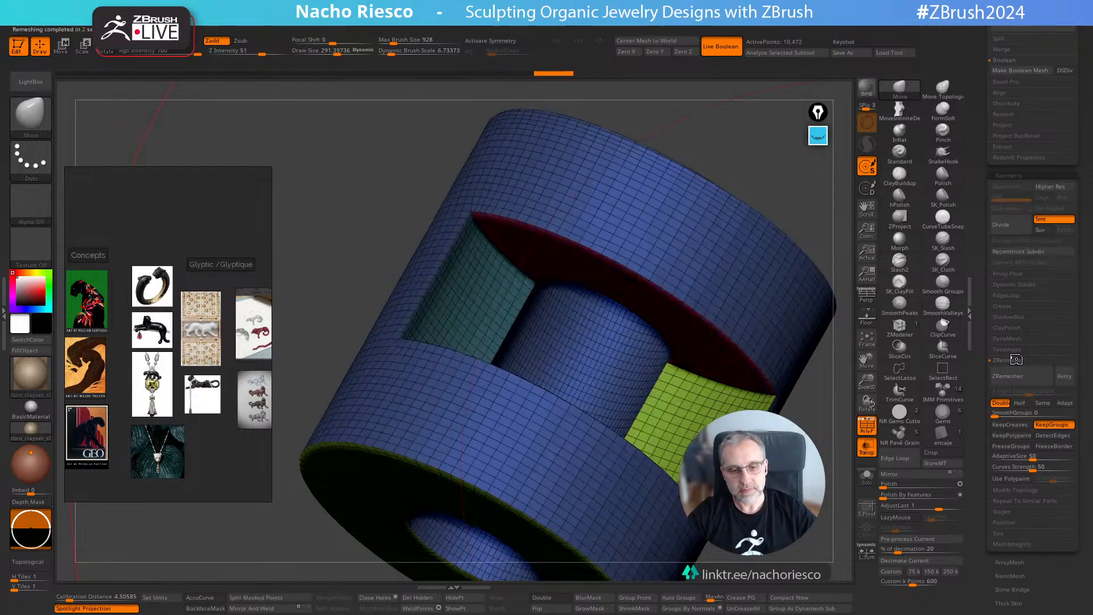
# Step: Inspect the remeshed cylinder's cutout, bore rim and end faces with the polyframe hidden and shown
pyautogui.click(866, 426)
pyautogui.moveTo(835, 469); pyautogui.dragTo(826, 545)
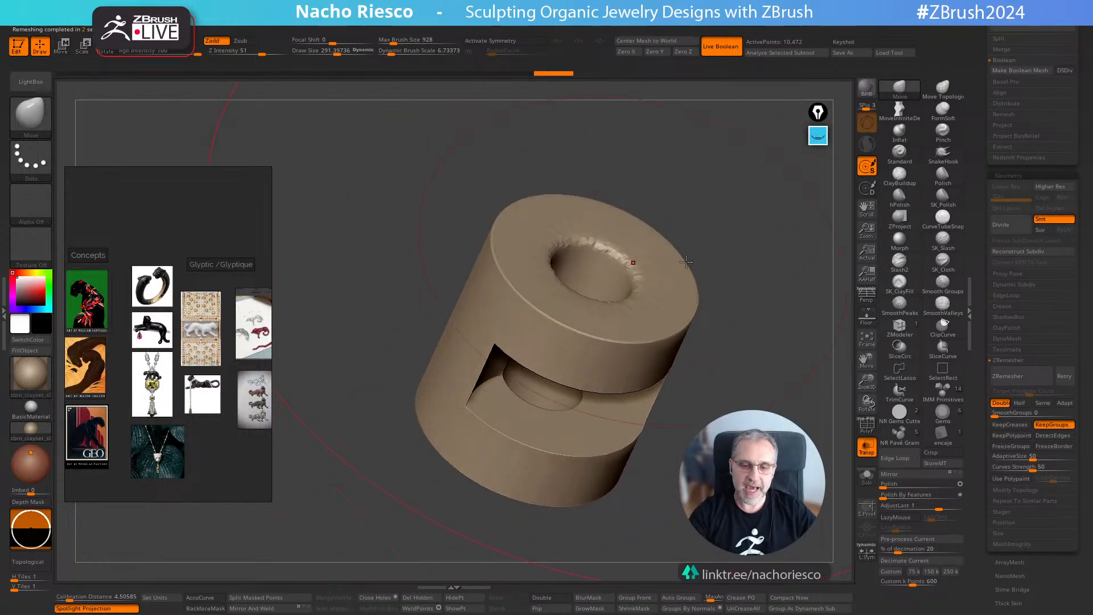
pyautogui.moveTo(783, 296); pyautogui.dragTo(812, 208)
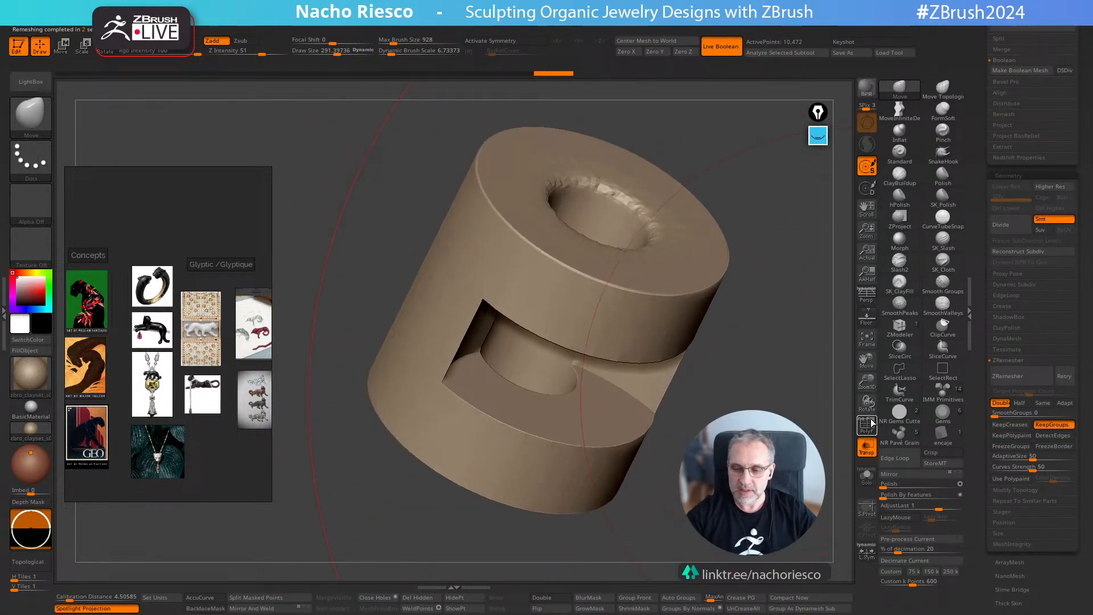
pyautogui.click(867, 425)
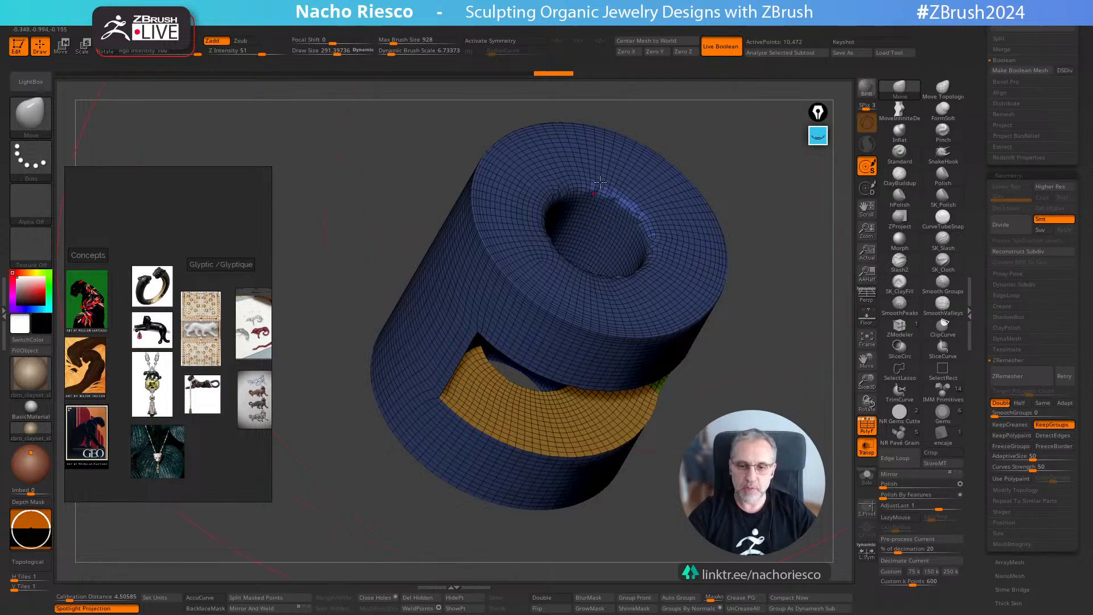
pyautogui.moveTo(659, 241); pyautogui.dragTo(811, 327, button='right')
pyautogui.moveTo(730, 306); pyautogui.dragTo(747, 377, button='right')
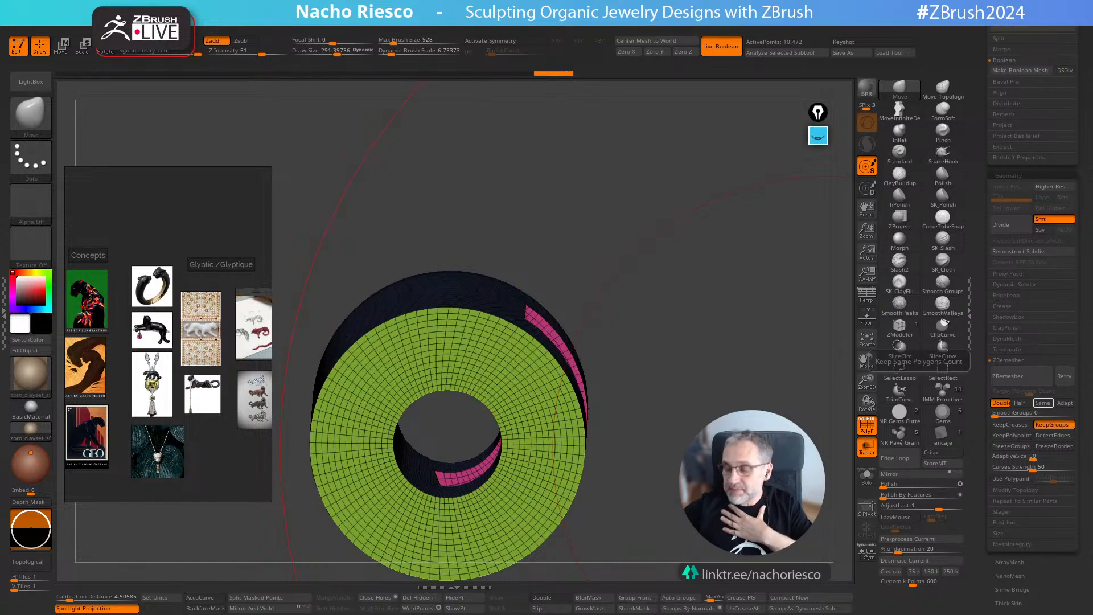
# Step: ZRemesh the cylinder twice with the Half polygon count and KeepGroups on, and check the topology around the cutout
pyautogui.moveTo(719, 375); pyautogui.dragTo(727, 421)
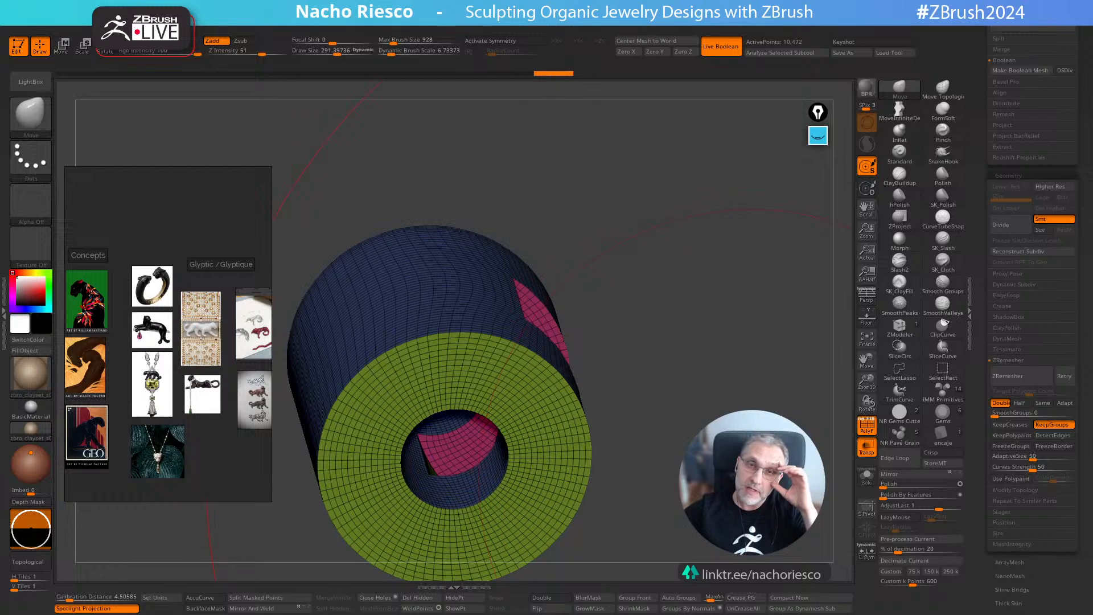
pyautogui.moveTo(735, 377); pyautogui.dragTo(739, 412)
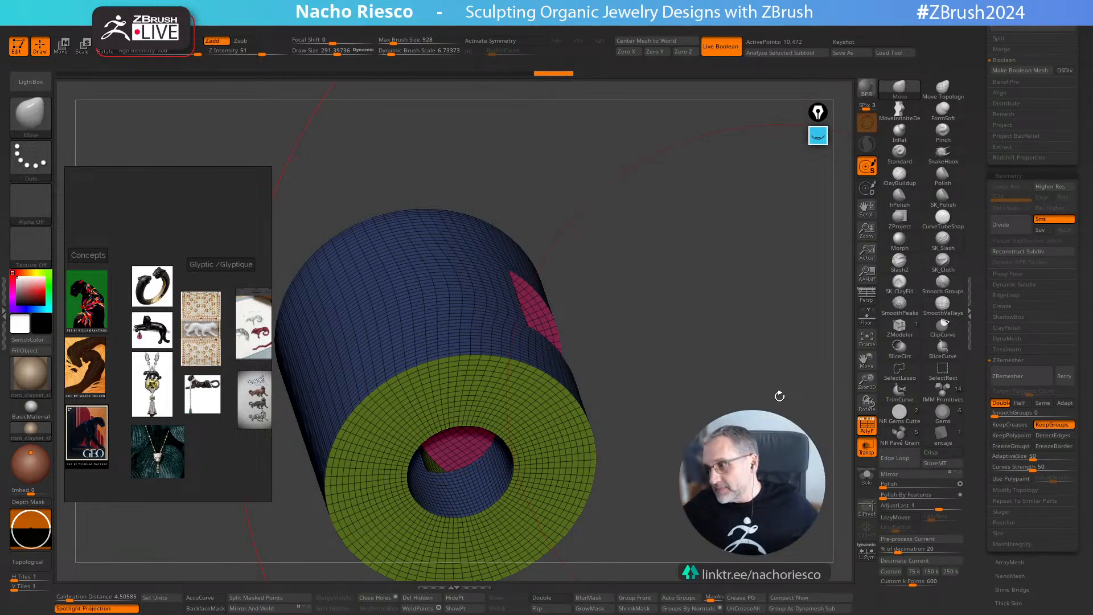
pyautogui.moveTo(715, 344); pyautogui.dragTo(762, 369)
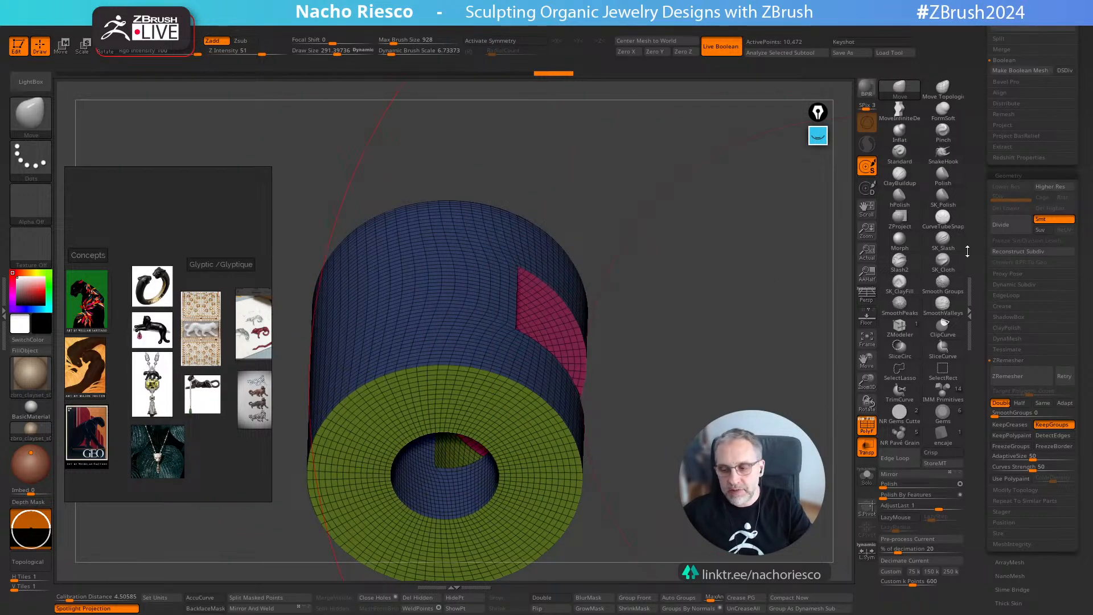
pyautogui.moveTo(991, 321); pyautogui.dragTo(986, 339)
pyautogui.moveTo(790, 370); pyautogui.dragTo(823, 460)
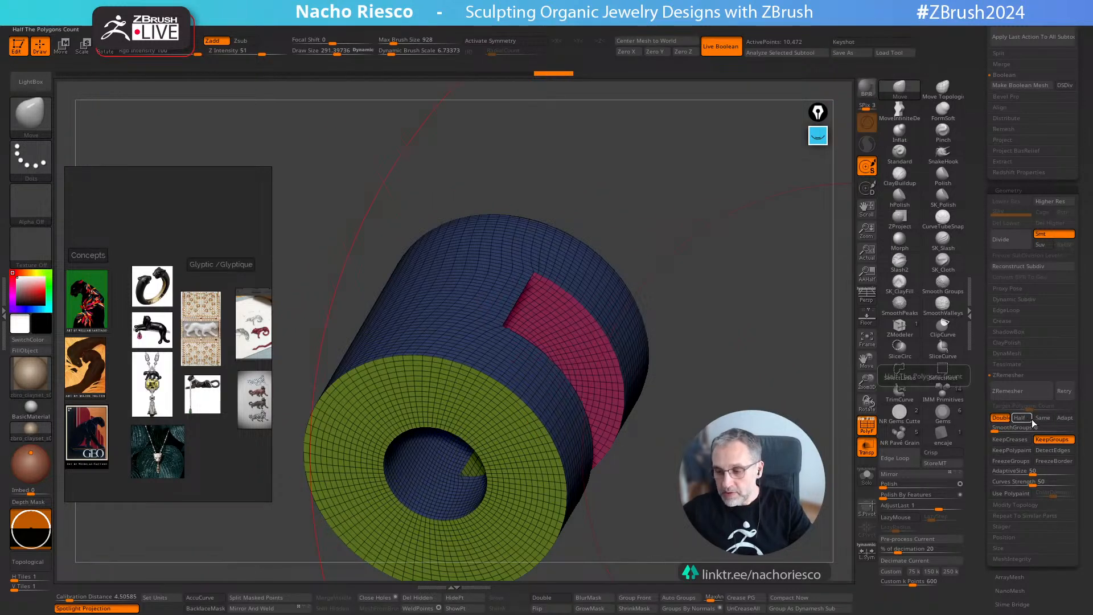
pyautogui.click(1018, 418)
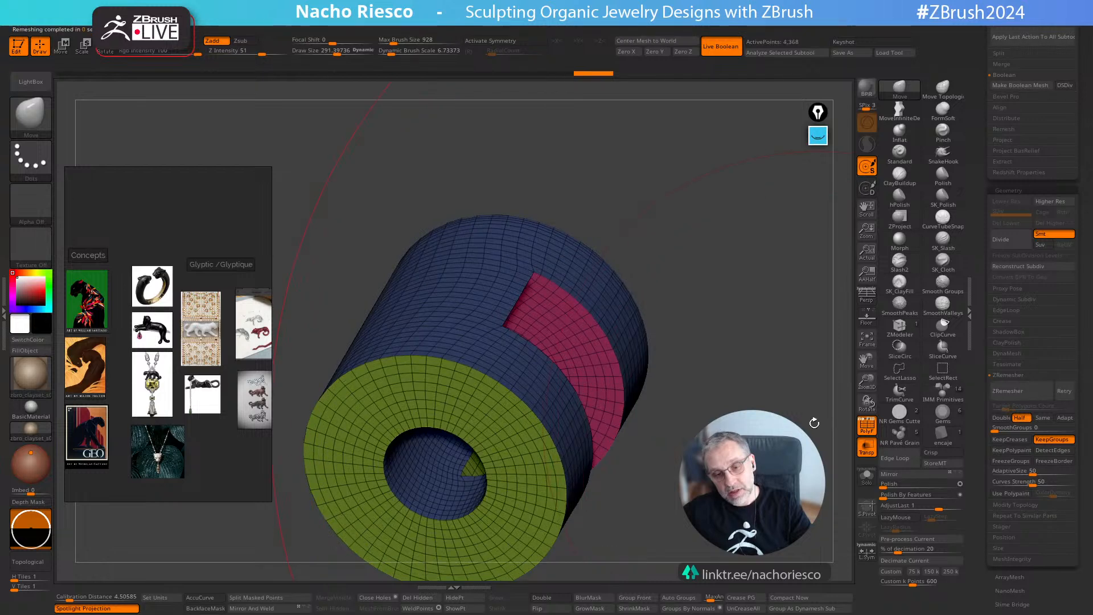
pyautogui.click(1007, 391)
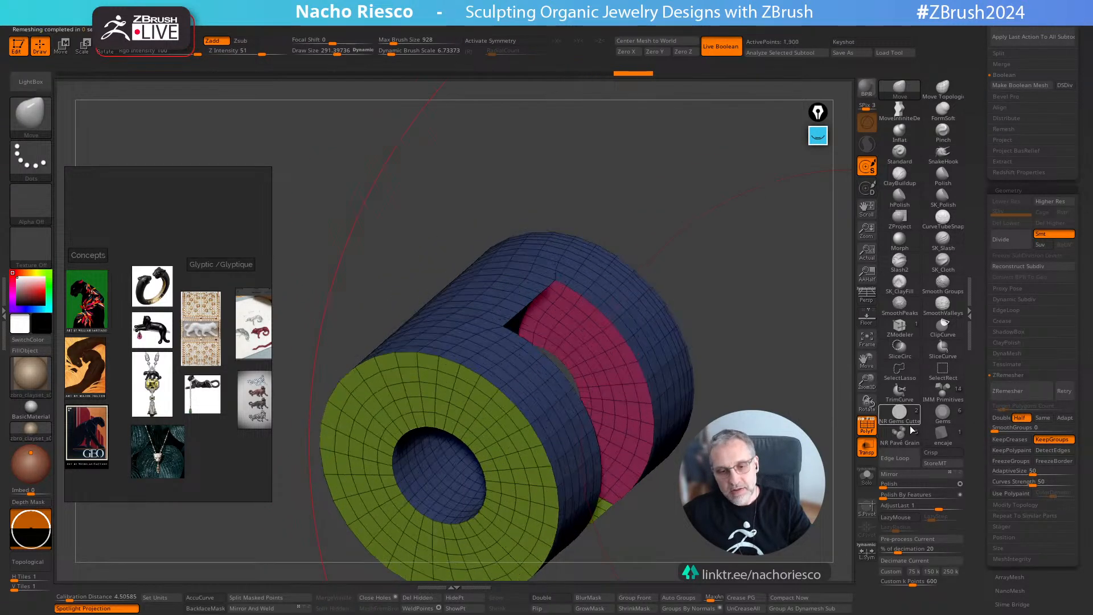
pyautogui.moveTo(753, 425)
pyautogui.mouseDown()
pyautogui.moveTo(706, 388)
pyautogui.moveTo(769, 371)
pyautogui.moveTo(757, 398)
pyautogui.mouseUp()
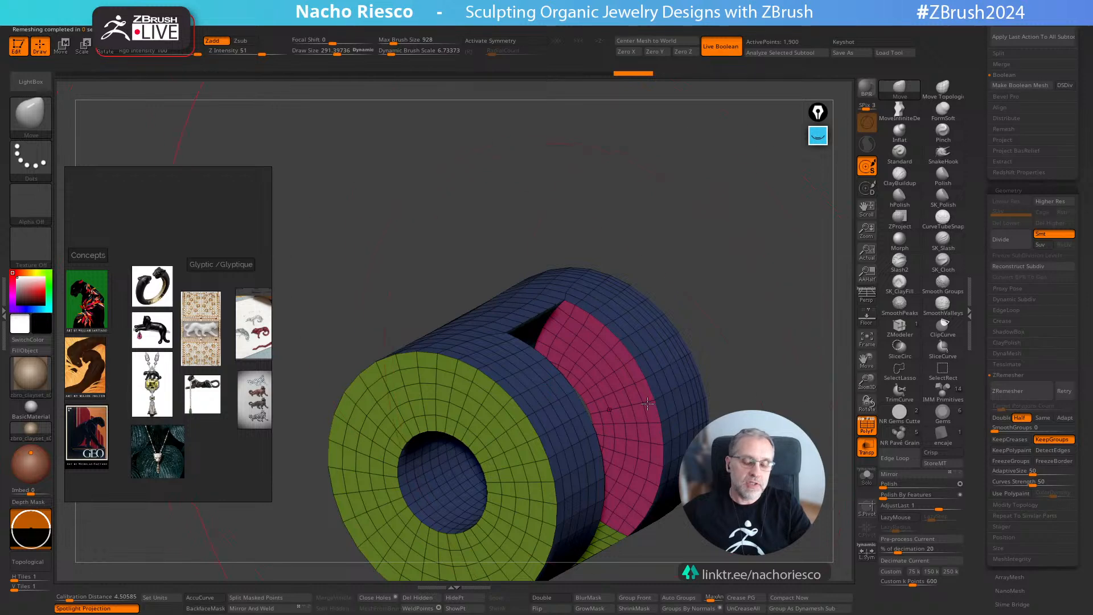
pyautogui.moveTo(695, 312); pyautogui.dragTo(489, 266)
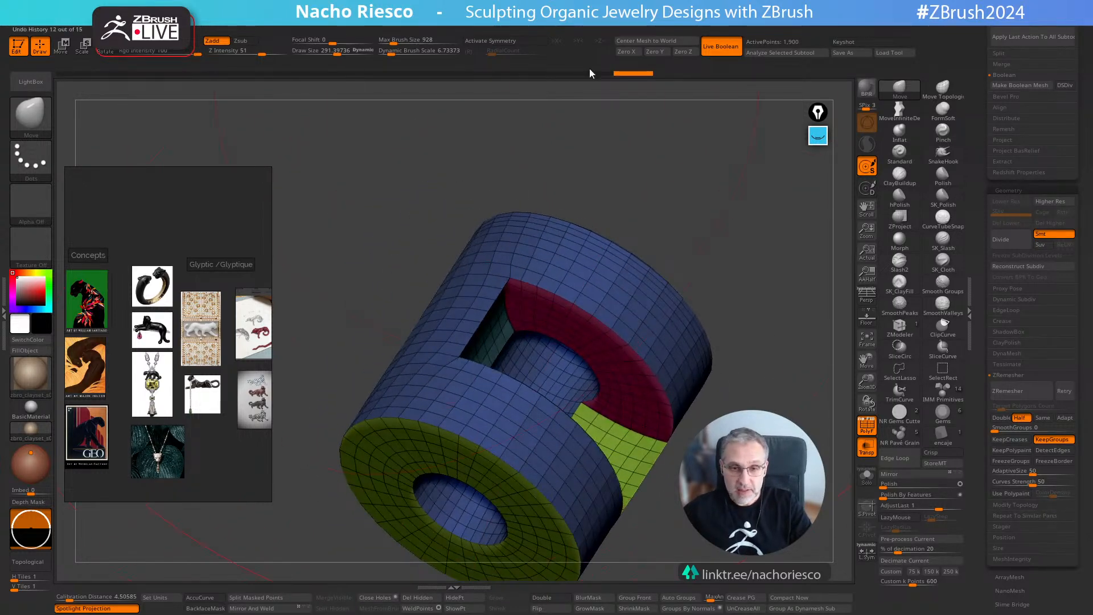
pyautogui.moveTo(627, 75); pyautogui.dragTo(615, 112)
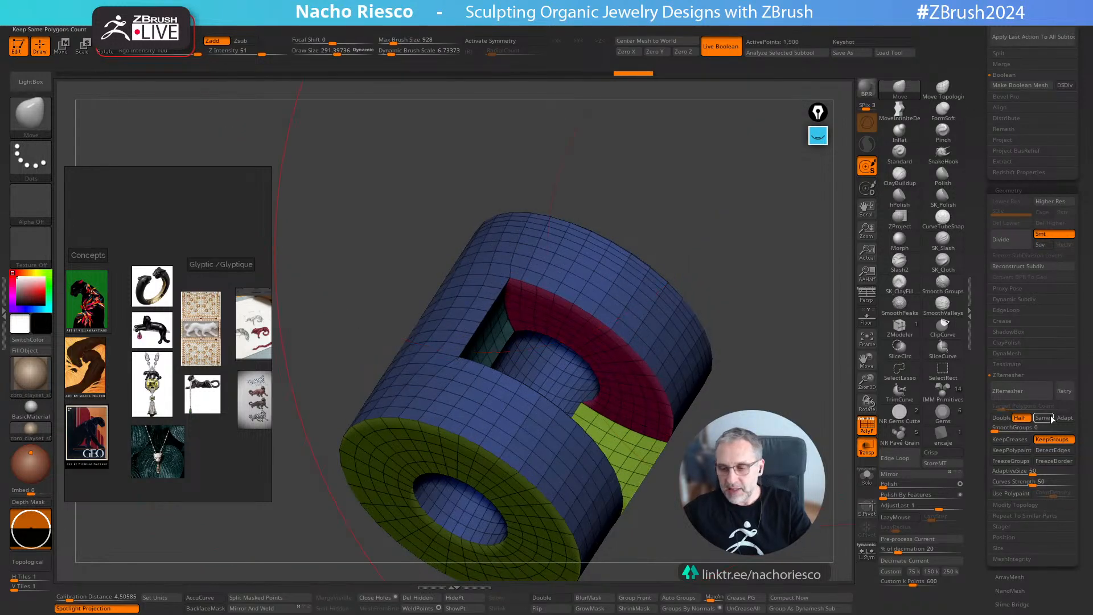
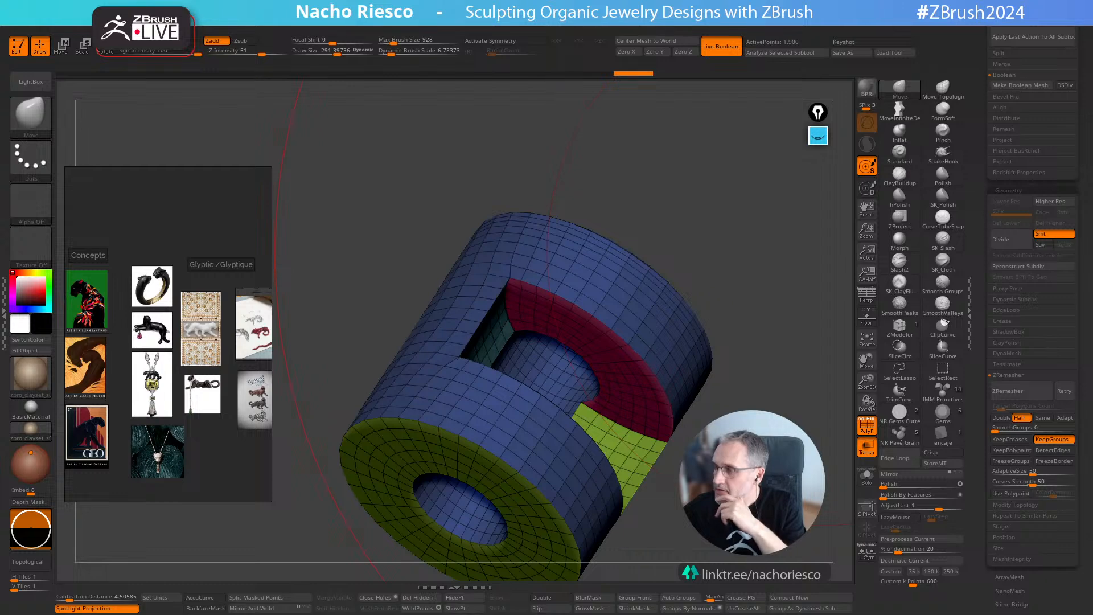
# Step: Switch to the PM3D_Plane3D tool, frame the model, and turn off the polyframe and transparency
pyautogui.moveTo(977, 88); pyautogui.dragTo(1002, 241)
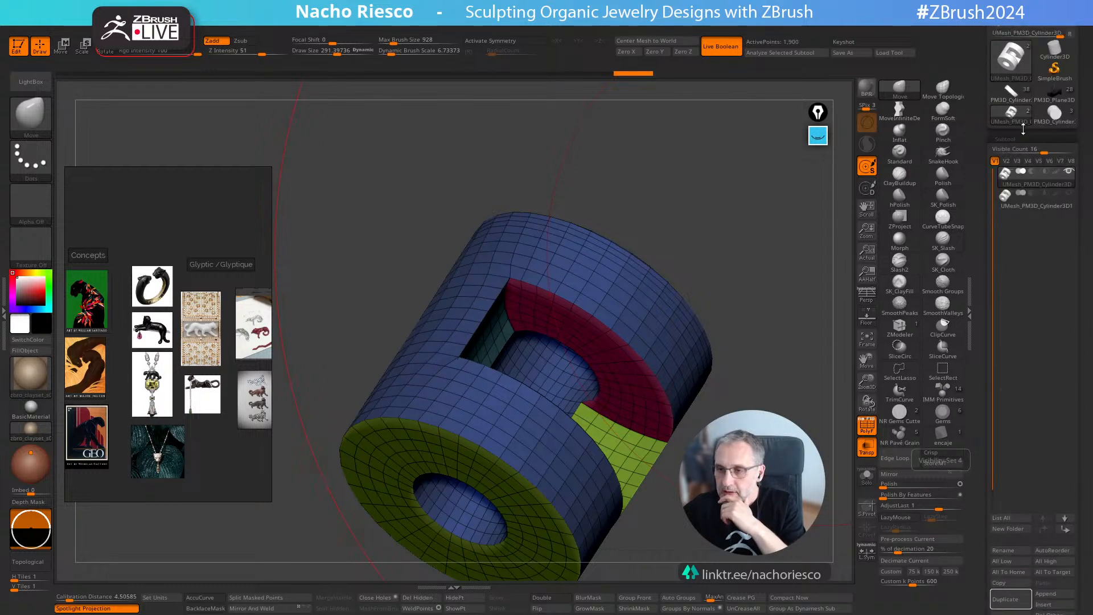
pyautogui.click(1051, 93)
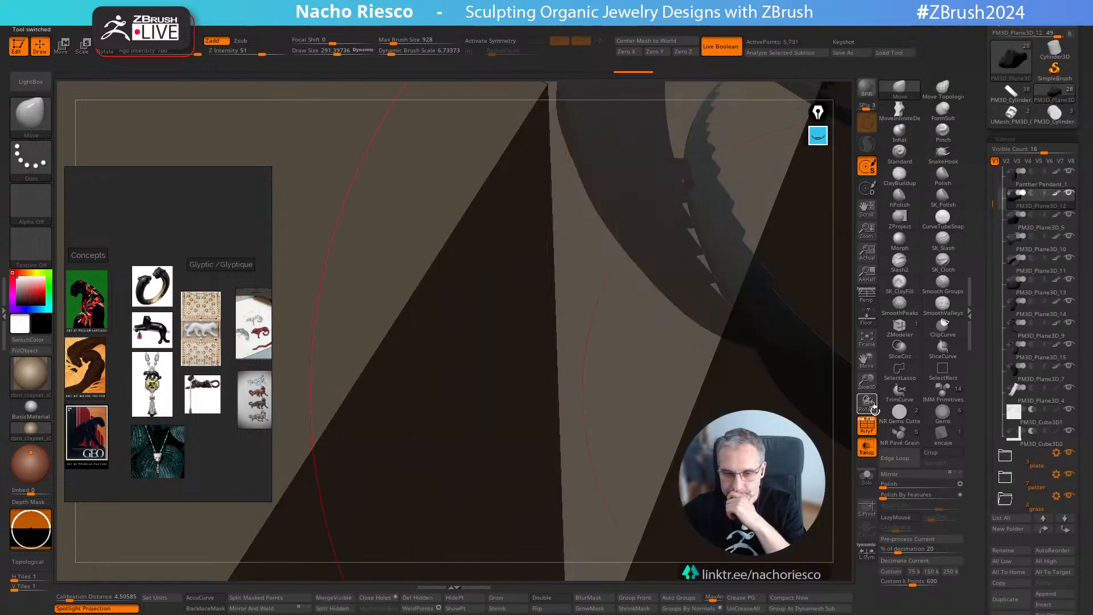
pyautogui.click(862, 339)
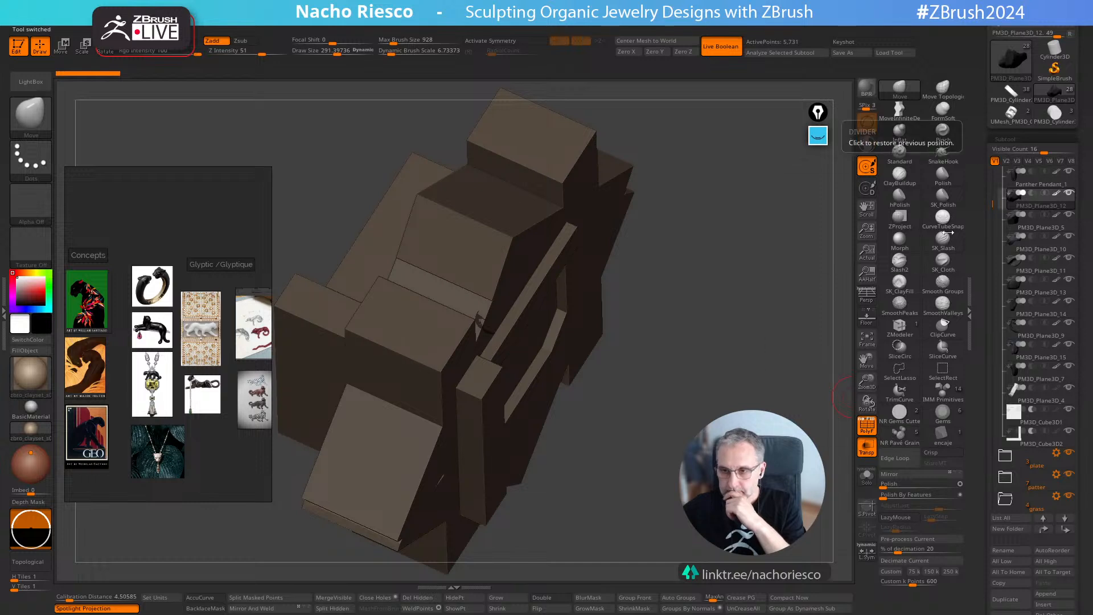
pyautogui.click(868, 451)
pyautogui.click(870, 441)
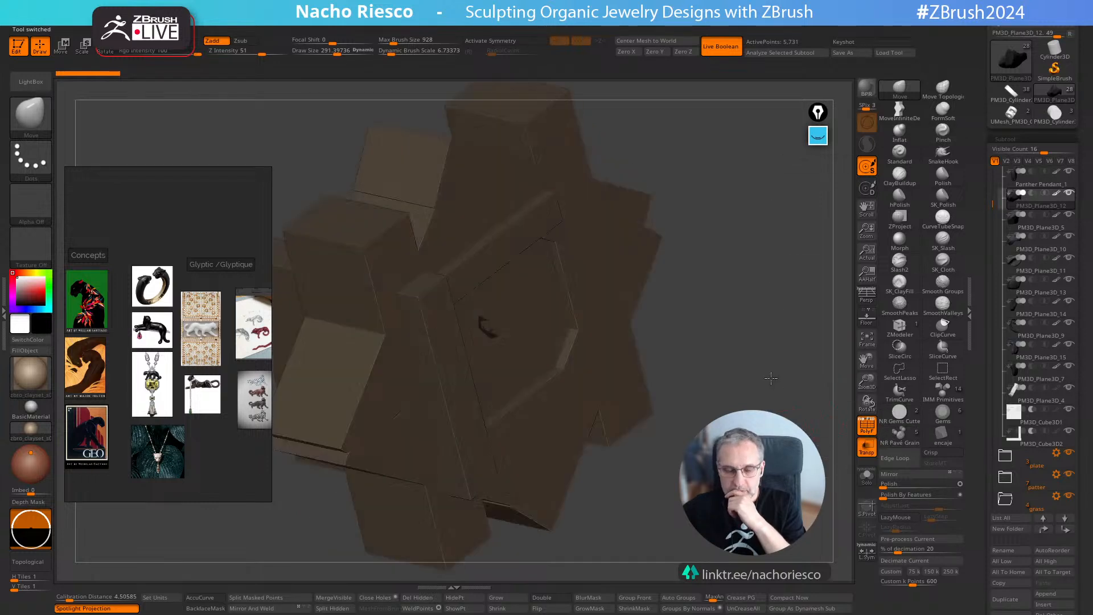
pyautogui.click(871, 431)
pyautogui.click(871, 449)
pyautogui.moveTo(821, 453); pyautogui.dragTo(729, 455)
# Step: Switch to the panther pendant's PM3D_Cylinder3D_1 tool and bring the tail beside the frame's lower bevelled corner into close view
pyautogui.click(1011, 92)
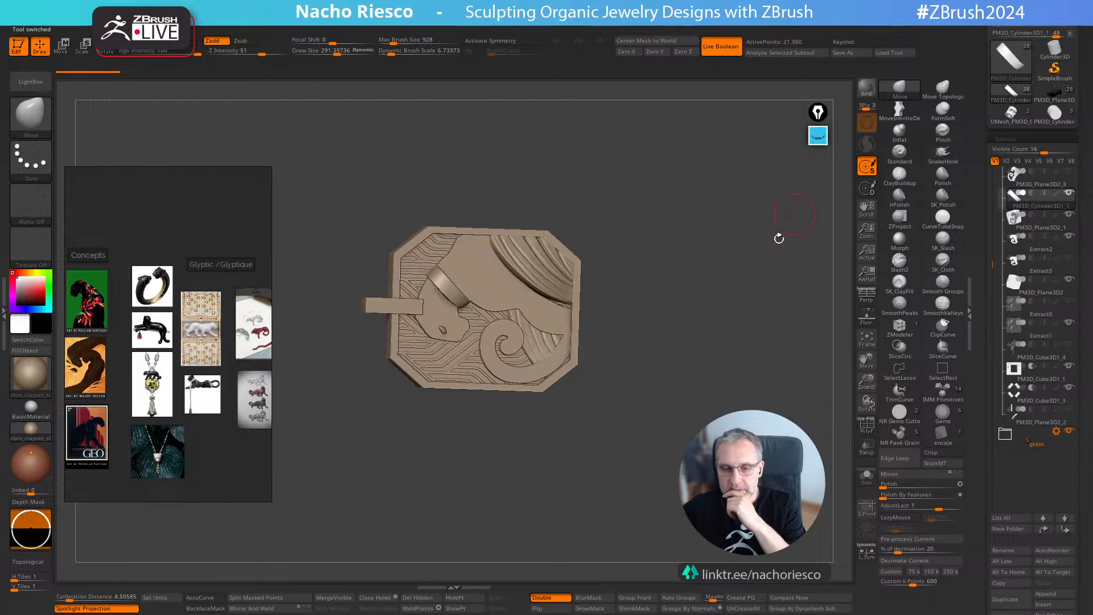
pyautogui.moveTo(768, 325); pyautogui.dragTo(700, 327)
pyautogui.keyDown('alt'); pyautogui.moveTo(728, 261); pyautogui.dragTo(659, 524); pyautogui.keyUp('alt')
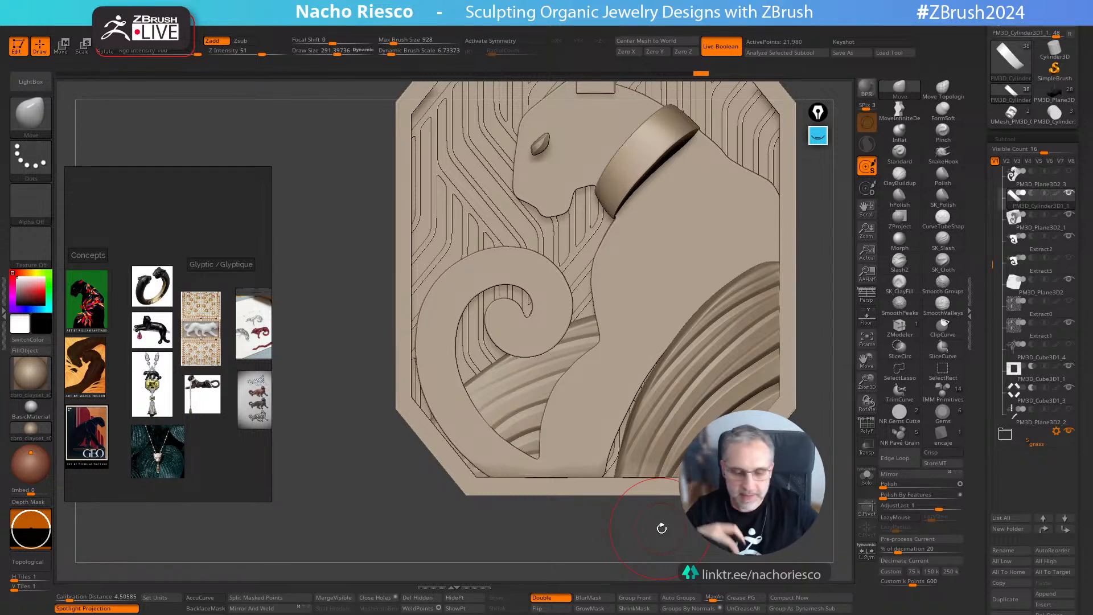
pyautogui.click(904, 91)
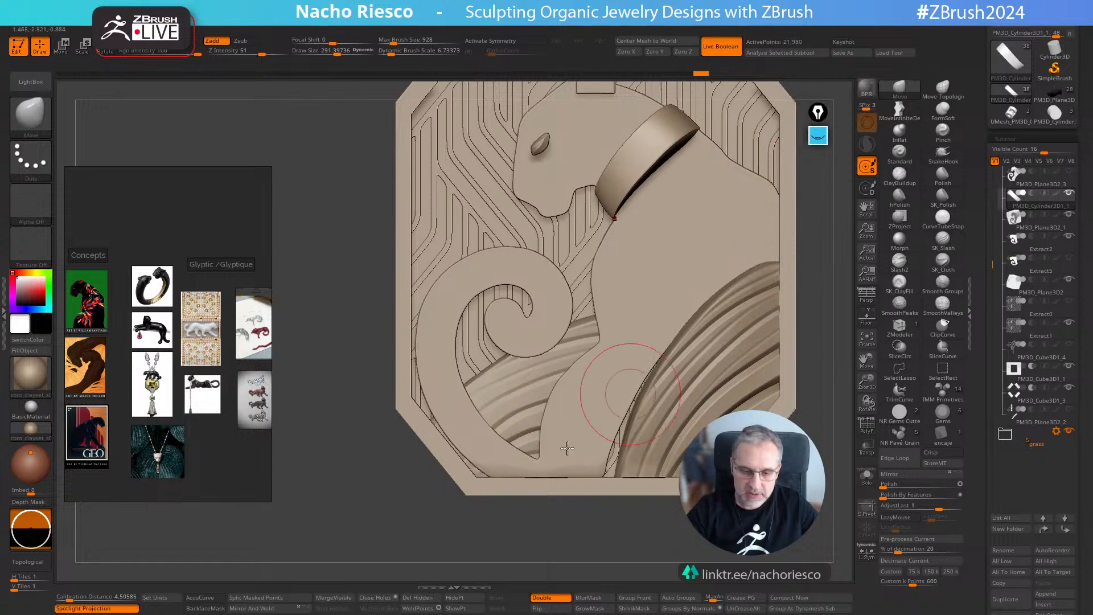
pyautogui.moveTo(516, 530)
pyautogui.keyDown('alt'); pyautogui.mouseDown()
pyautogui.moveTo(560, 509)
pyautogui.moveTo(560, 536)
pyautogui.mouseUp(); pyautogui.keyUp('alt')
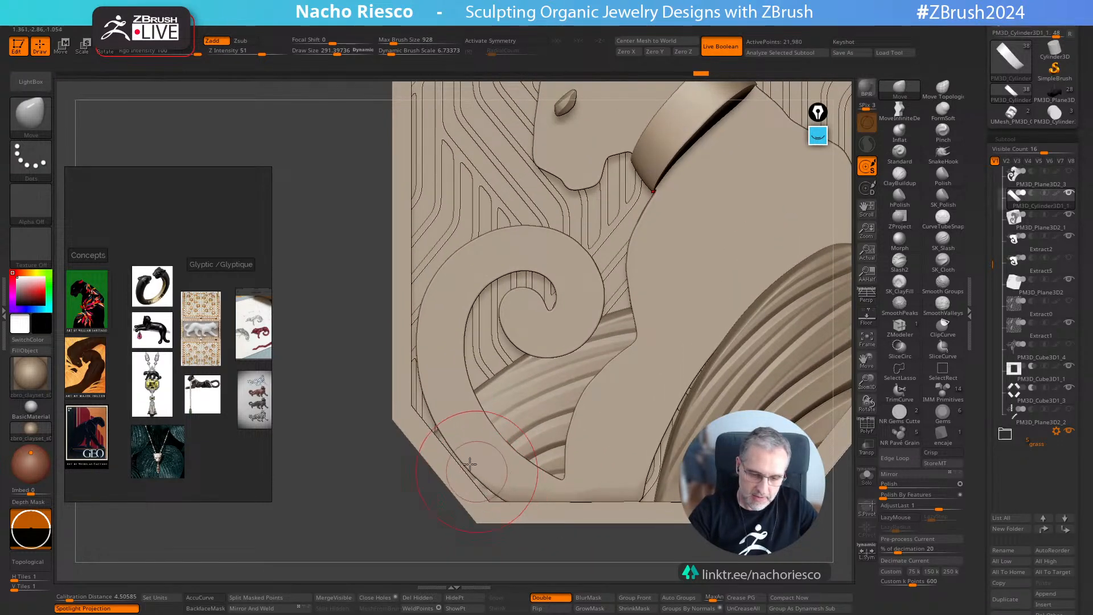
pyautogui.moveTo(398, 479)
pyautogui.keyDown('alt'); pyautogui.mouseDown()
pyautogui.moveTo(409, 464)
pyautogui.moveTo(412, 493)
pyautogui.mouseUp(); pyautogui.keyUp('alt')
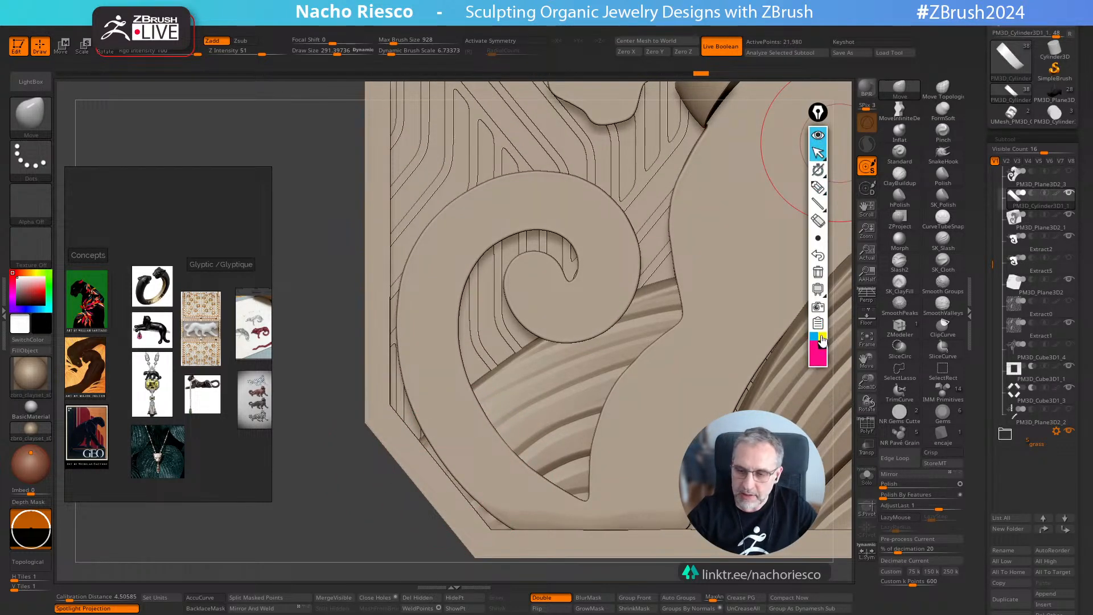
# Step: Mark the frame's bevelled corner beside the tail with a yellow annotation line and clear the drawing
pyautogui.click(819, 183)
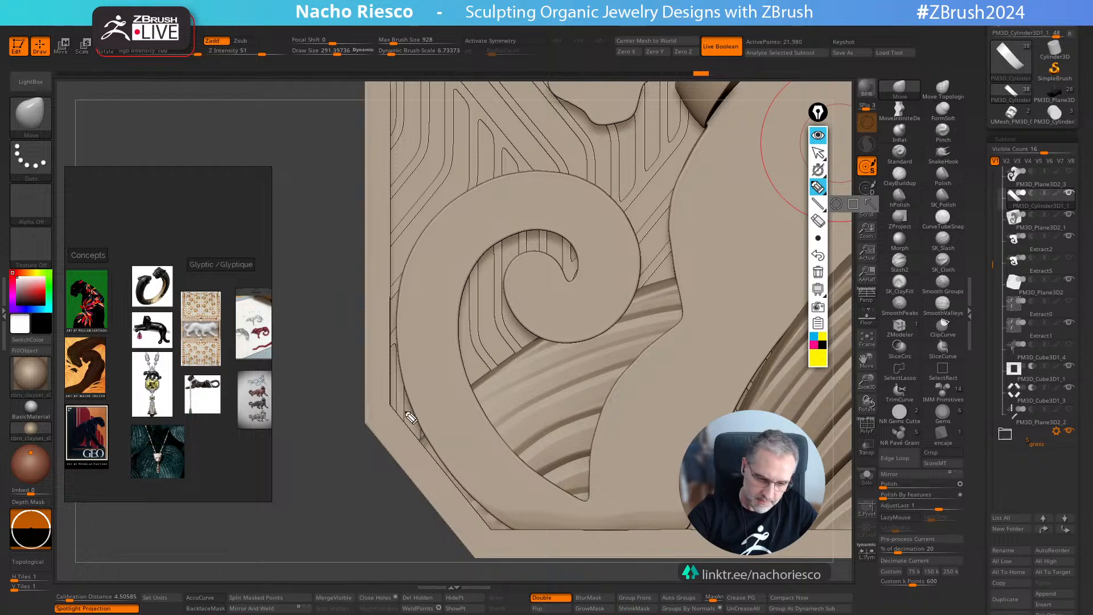
pyautogui.moveTo(399, 403); pyautogui.dragTo(507, 542)
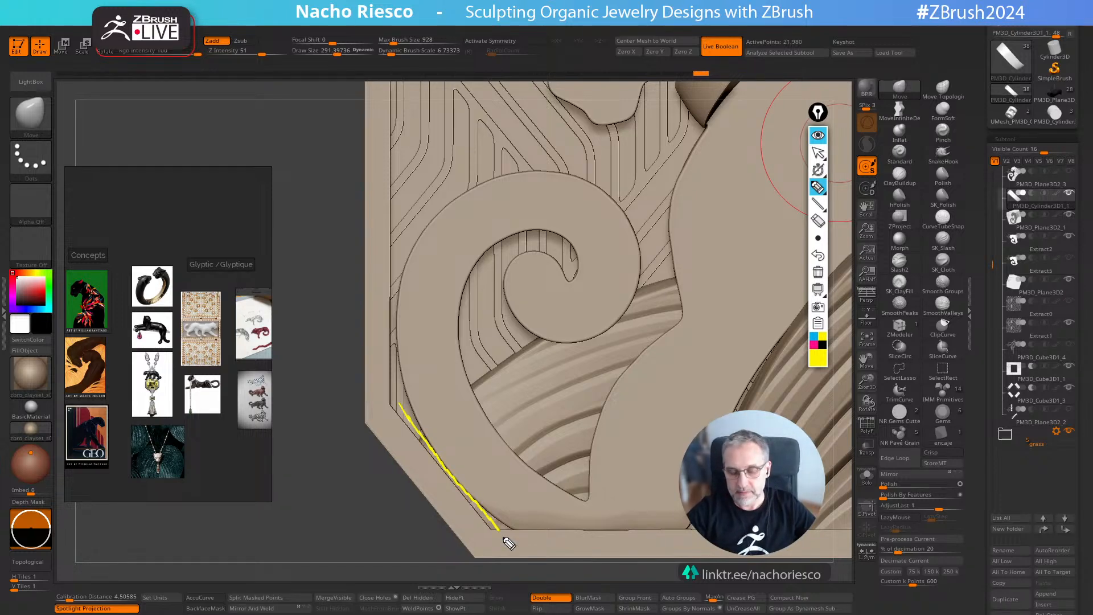
pyautogui.click(818, 272)
pyautogui.click(818, 153)
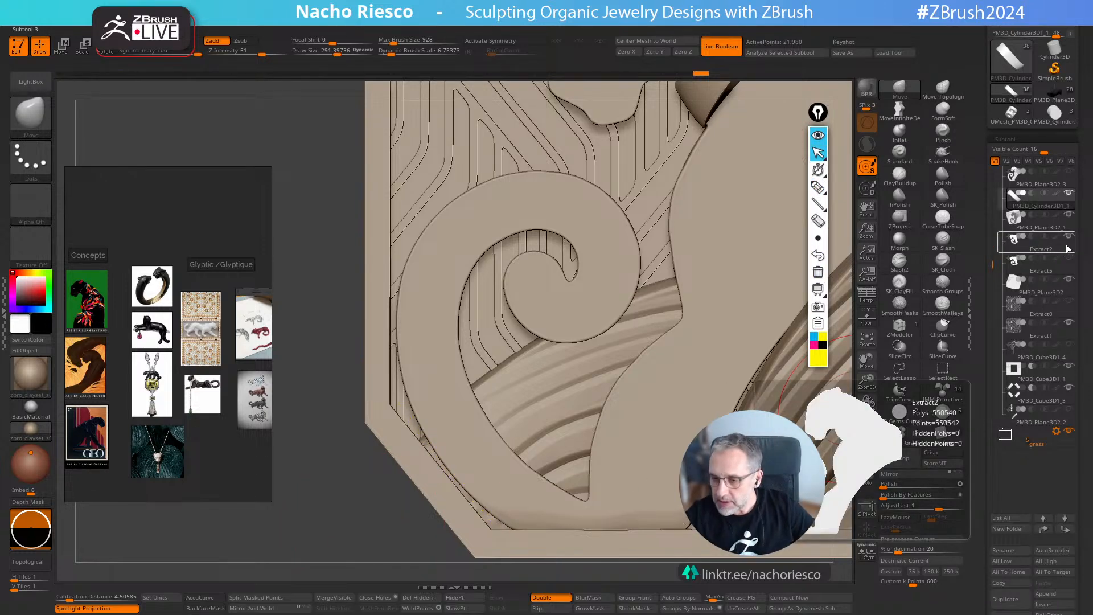
# Step: Show the sculpted panther PM3D_Plane3D2_3 for comparison, select the flat Extract2 subtool, and hide the sculpted one again
pyautogui.moveTo(1070, 173)
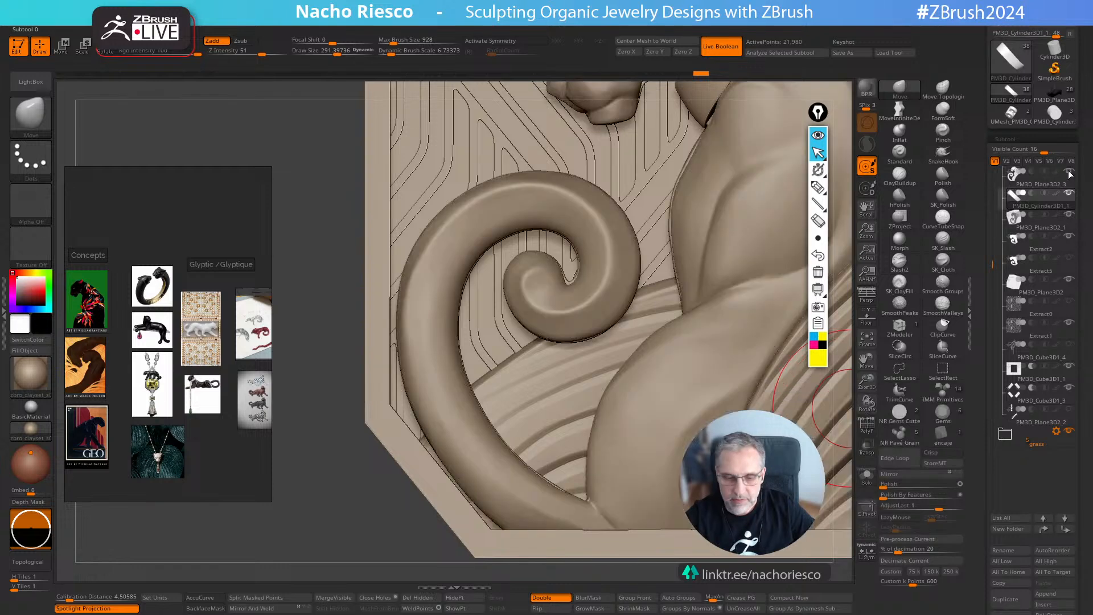
pyautogui.moveTo(918, 273)
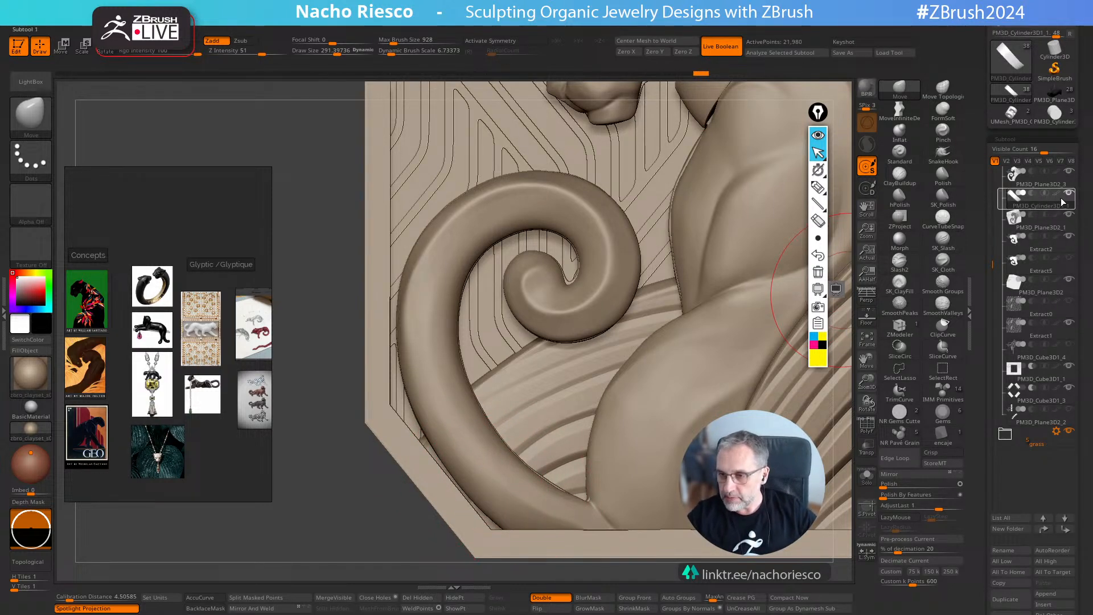
pyautogui.scroll(1, 1031, 263)
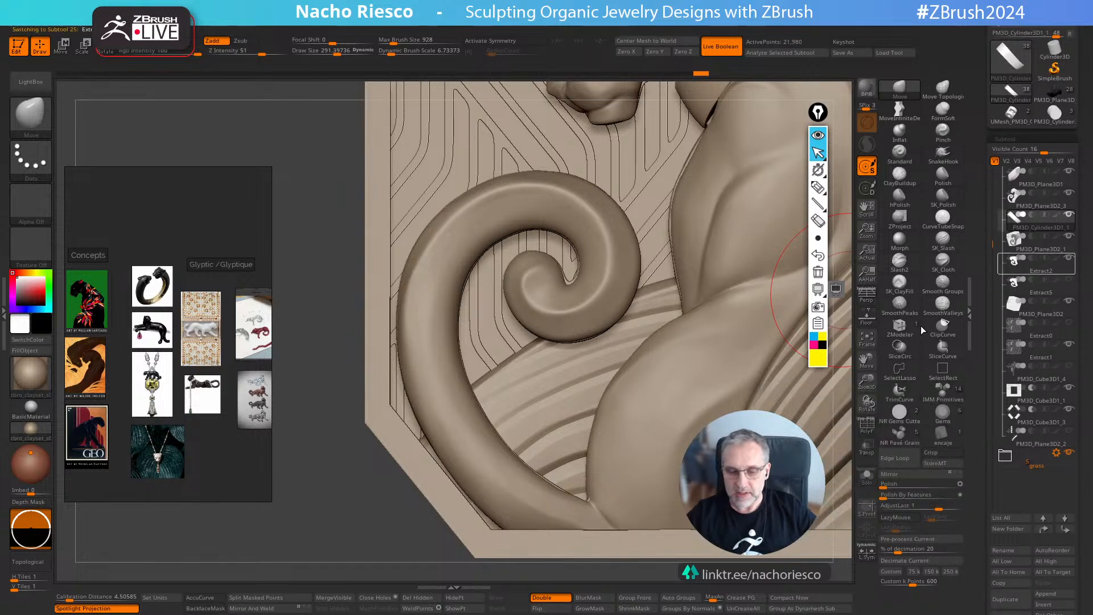
pyautogui.click(1042, 266)
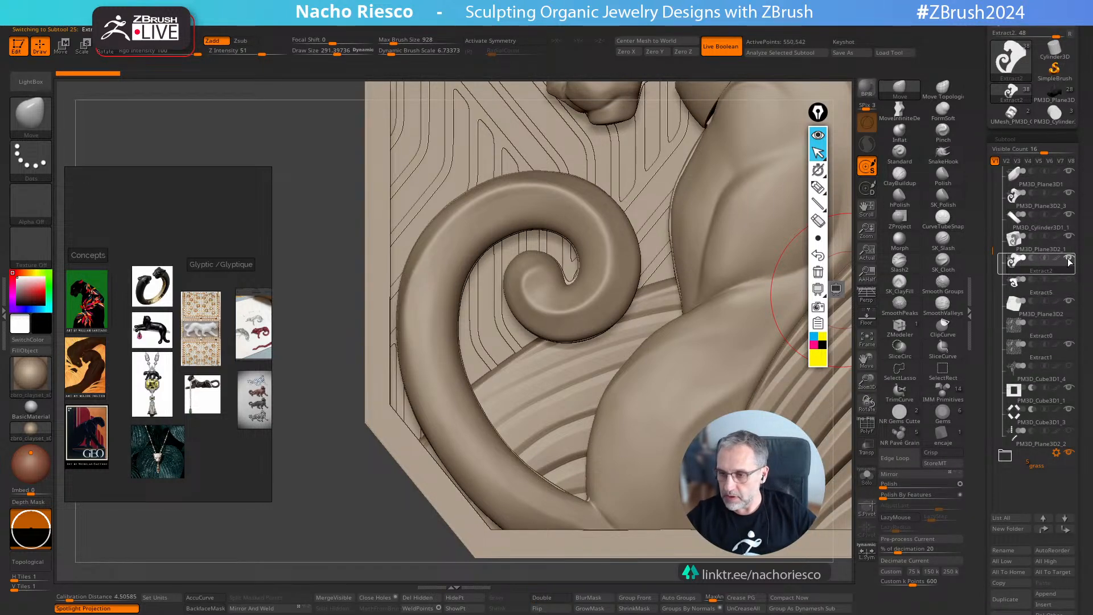
pyautogui.moveTo(1069, 245)
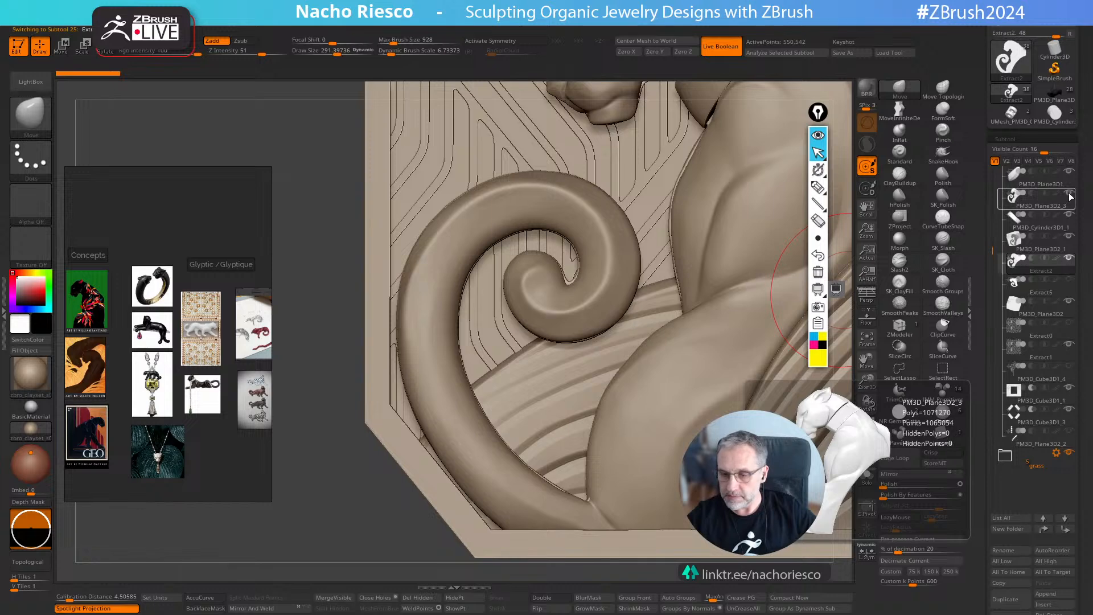
pyautogui.click(1070, 196)
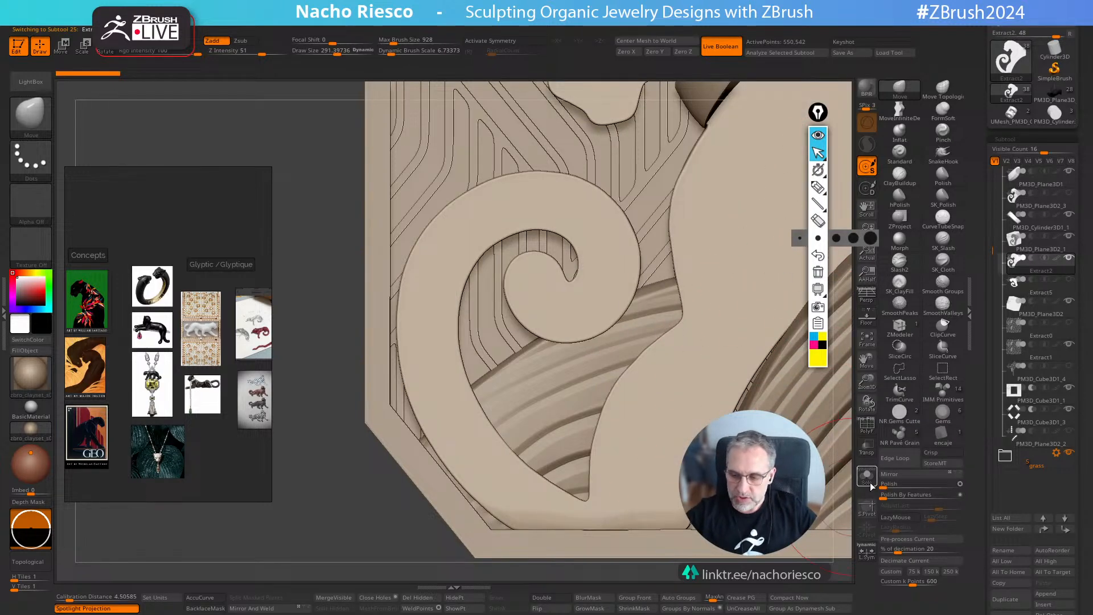
# Step: Mask the outer edge of the tail's lower curve on the soloed Extract2, blur the mask, and invert it with all parts shown
pyautogui.click(867, 477)
pyautogui.moveTo(647, 561)
pyautogui.keyDown('alt'); pyautogui.mouseDown()
pyautogui.moveTo(586, 512)
pyautogui.moveTo(533, 515)
pyautogui.moveTo(423, 307)
pyautogui.moveTo(319, 242)
pyautogui.moveTo(328, 250)
pyautogui.mouseUp(); pyautogui.keyUp('alt')
pyautogui.hotkey('ctrl', 'shift')
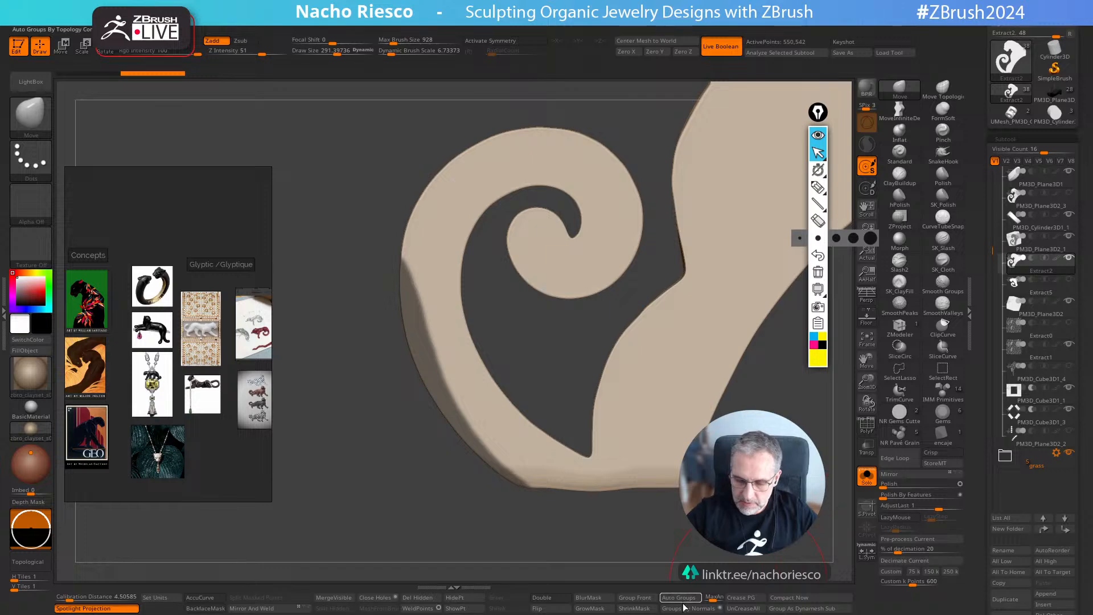
pyautogui.click(593, 601)
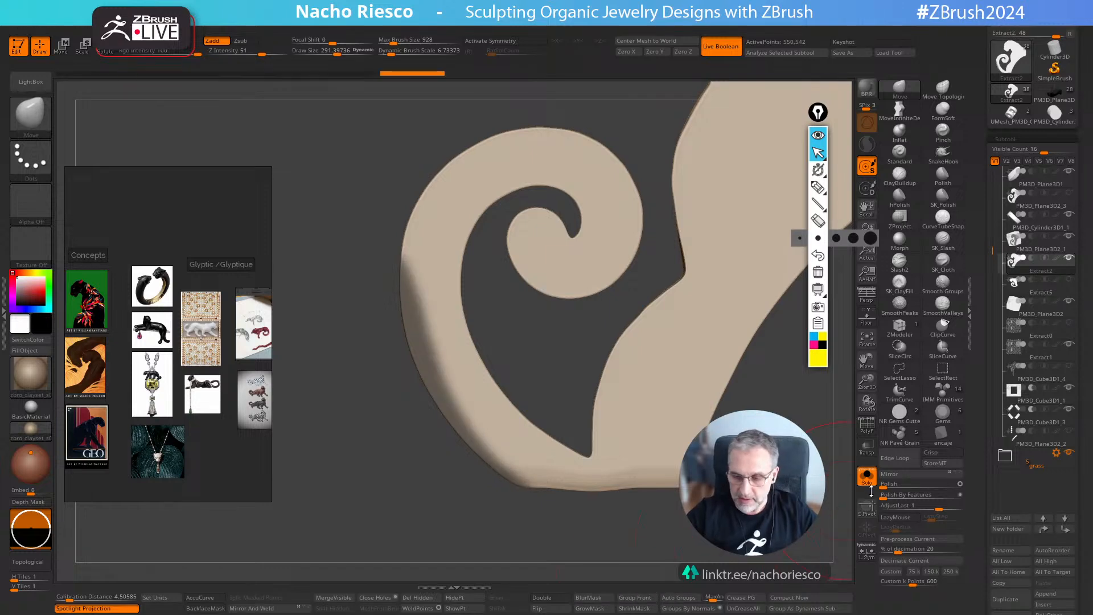
pyautogui.click(867, 477)
pyautogui.keyDown('ctrl'); pyautogui.click(735, 542); pyautogui.keyUp('ctrl')
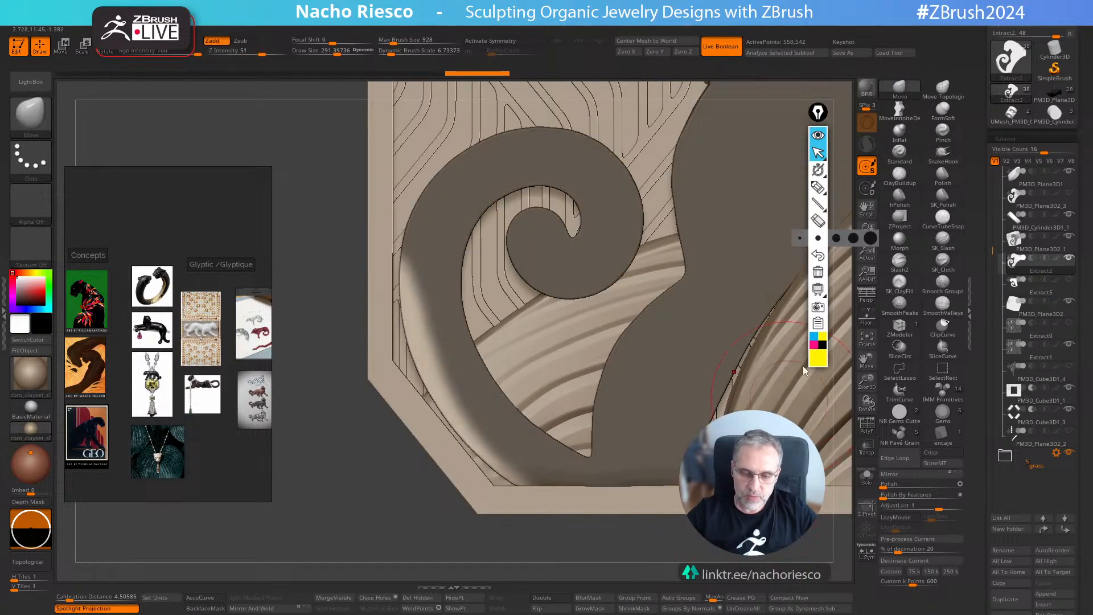
# Step: Pull the tail's unmasked outer edge onto the frame's bevelled corner with the Move Infinite Depth brush, and clear the mask
pyautogui.click(900, 112)
pyautogui.press('s')
pyautogui.moveTo(477, 450)
pyautogui.mouseDown()
pyautogui.moveTo(490, 451)
pyautogui.moveTo(498, 481)
pyautogui.mouseUp()
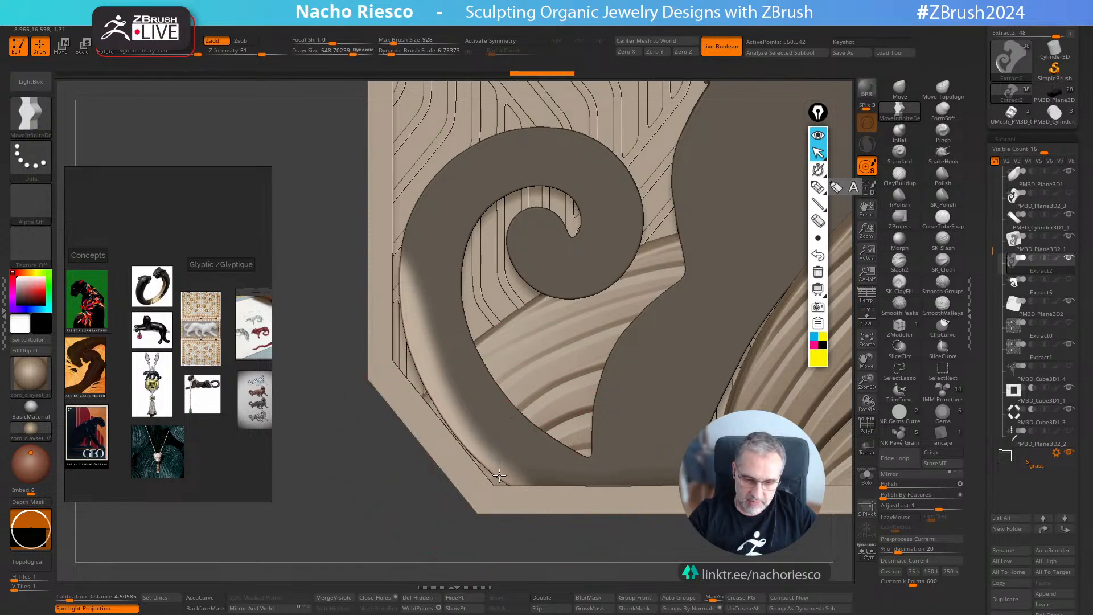
pyautogui.press('s')
pyautogui.click(498, 482)
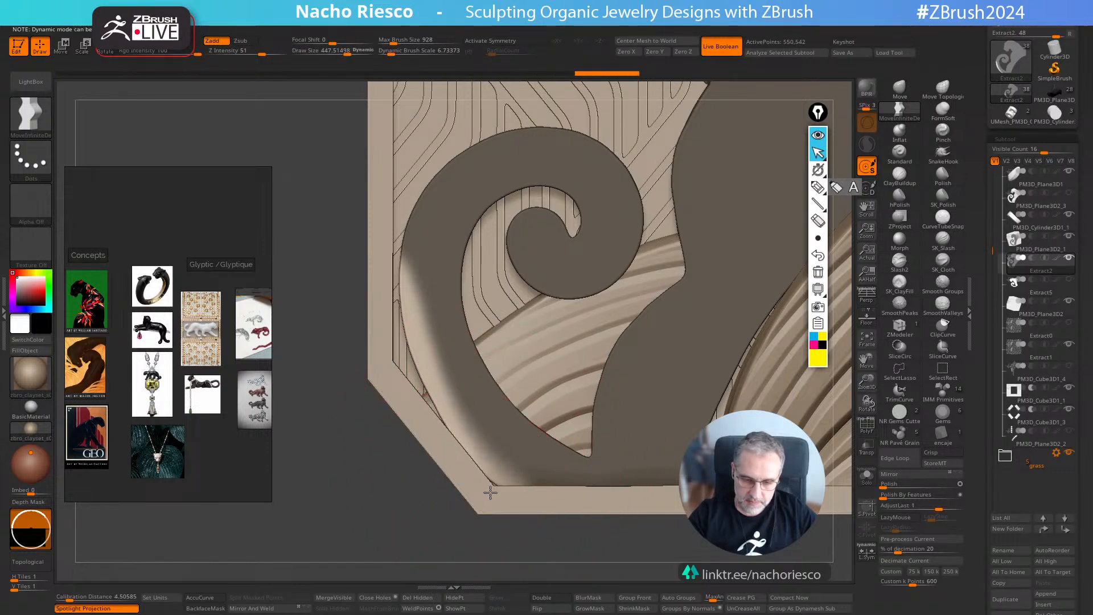
pyautogui.press('[')
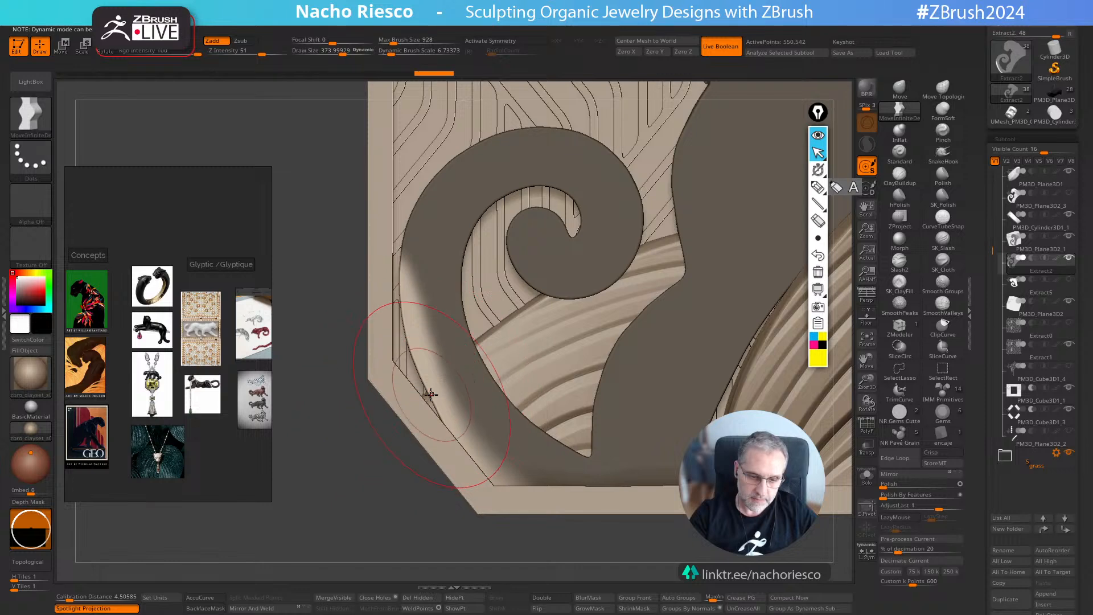
pyautogui.keyDown('ctrl'); pyautogui.click(393, 467); pyautogui.keyUp('ctrl')
pyautogui.press('s')
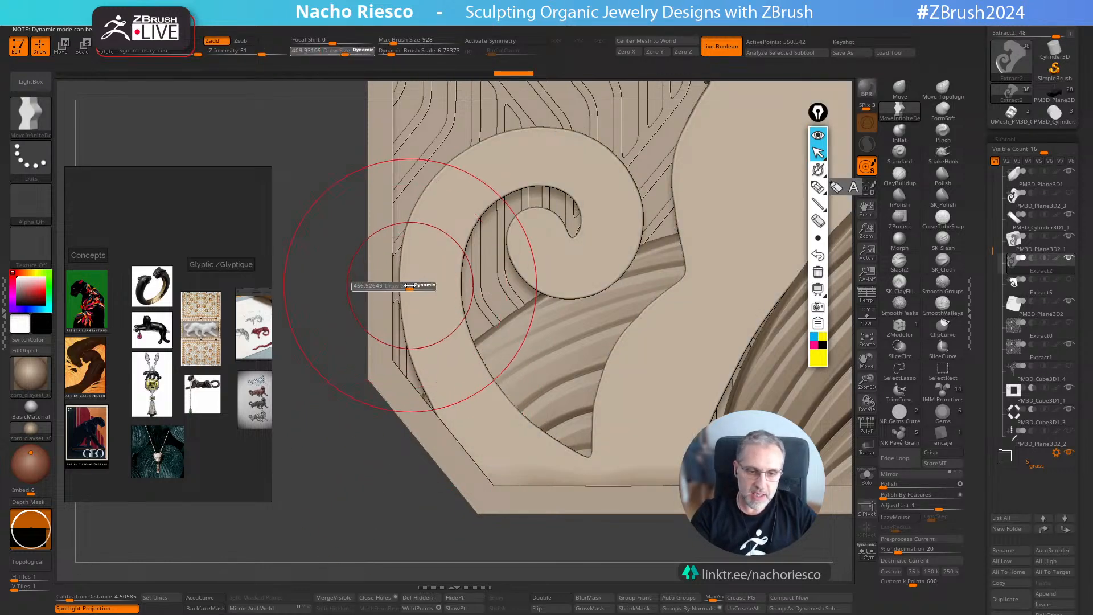
# Step: Restore the mask on the flat panther, fit the tail's outer edge closer along the frame's bevel with a smaller brush, and clear the mask
pyautogui.click(409, 286)
pyautogui.press('s')
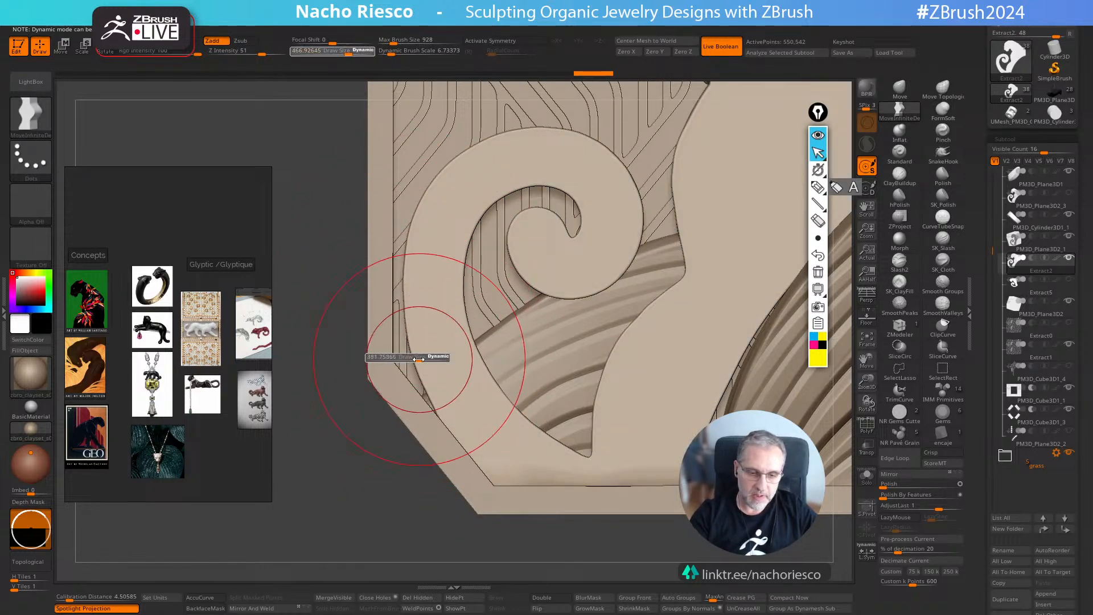
pyautogui.click(419, 360)
pyautogui.press('ctrl')
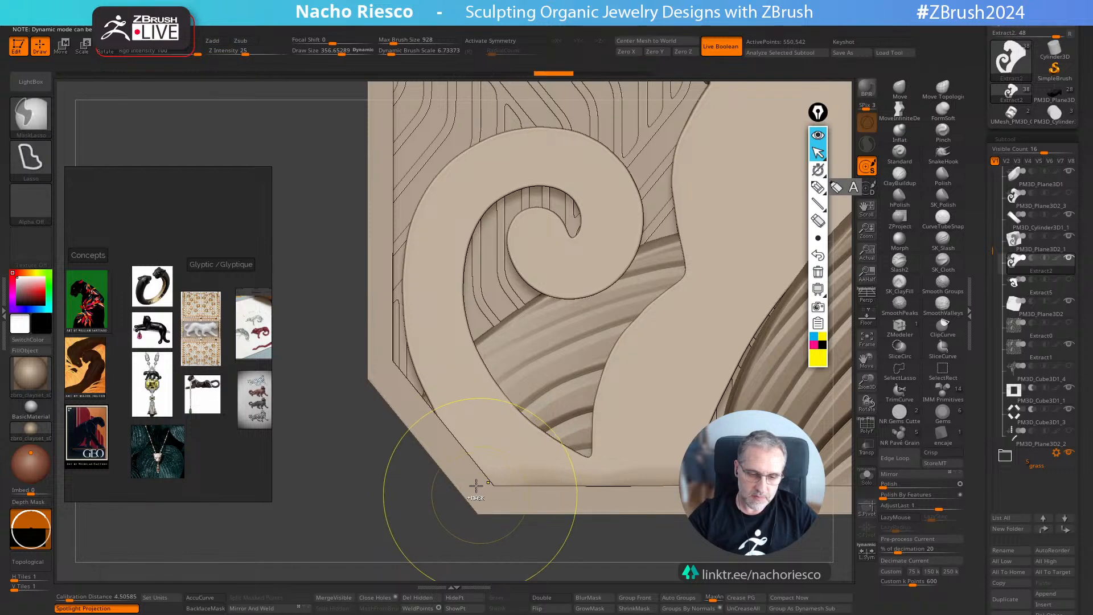
pyautogui.keyDown('ctrl'); pyautogui.click(428, 464); pyautogui.keyUp('ctrl')
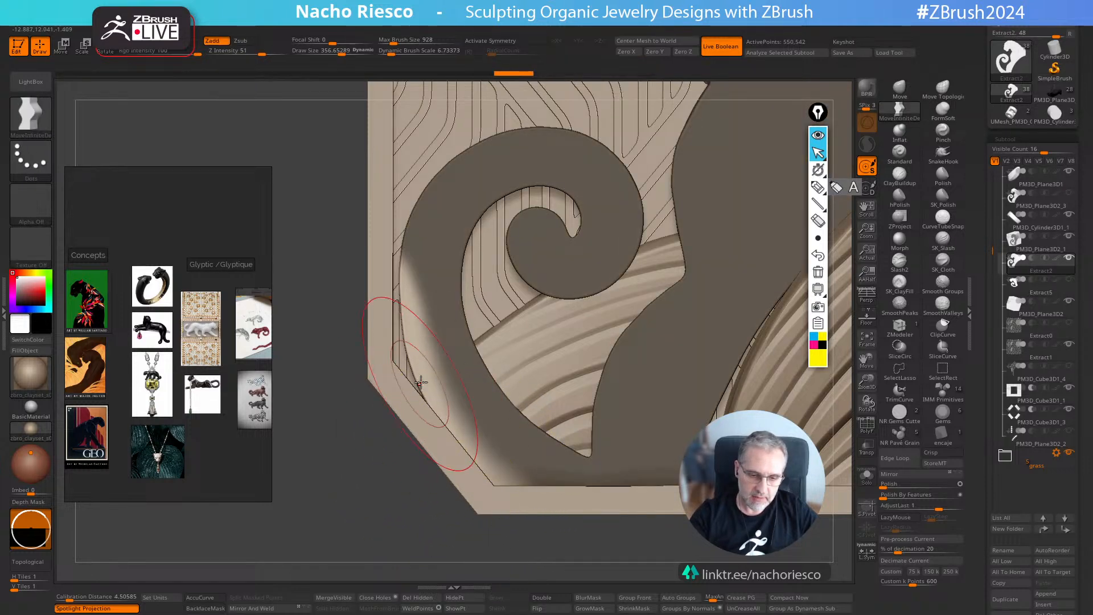
pyautogui.keyDown('ctrl'); pyautogui.moveTo(415, 520); pyautogui.dragTo(432, 501); pyautogui.keyUp('ctrl')
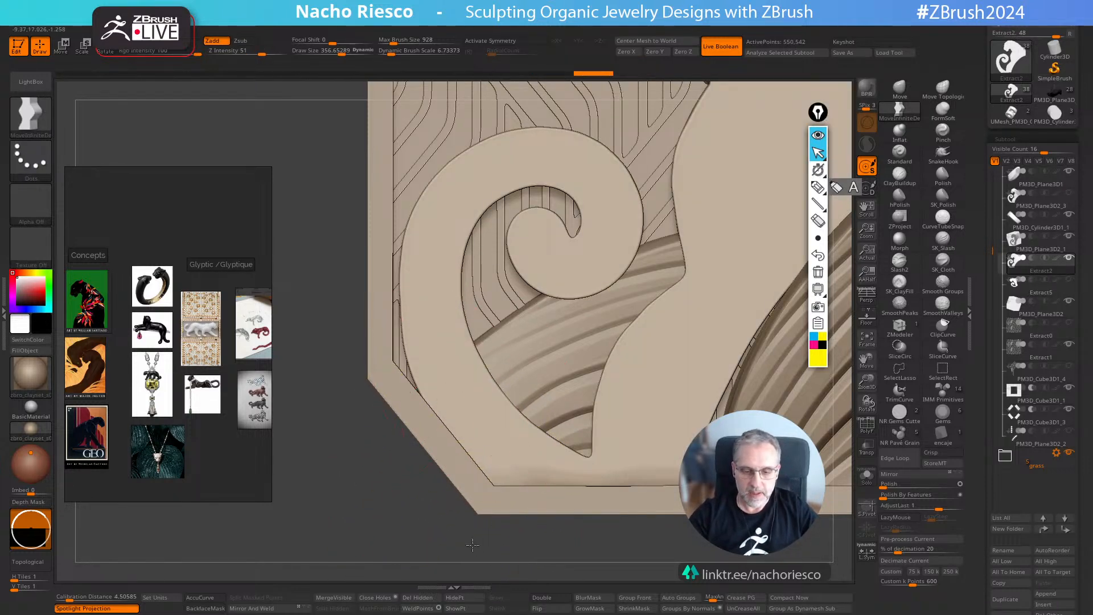
# Step: Pull the flat panther's base to the frame's lower edge and solo Extract2 to check its silhouette before showing all parts again
pyautogui.keyDown('ctrl'); pyautogui.moveTo(571, 496); pyautogui.dragTo(568, 503, button='right'); pyautogui.keyUp('ctrl')
pyautogui.moveTo(559, 479); pyautogui.dragTo(561, 491)
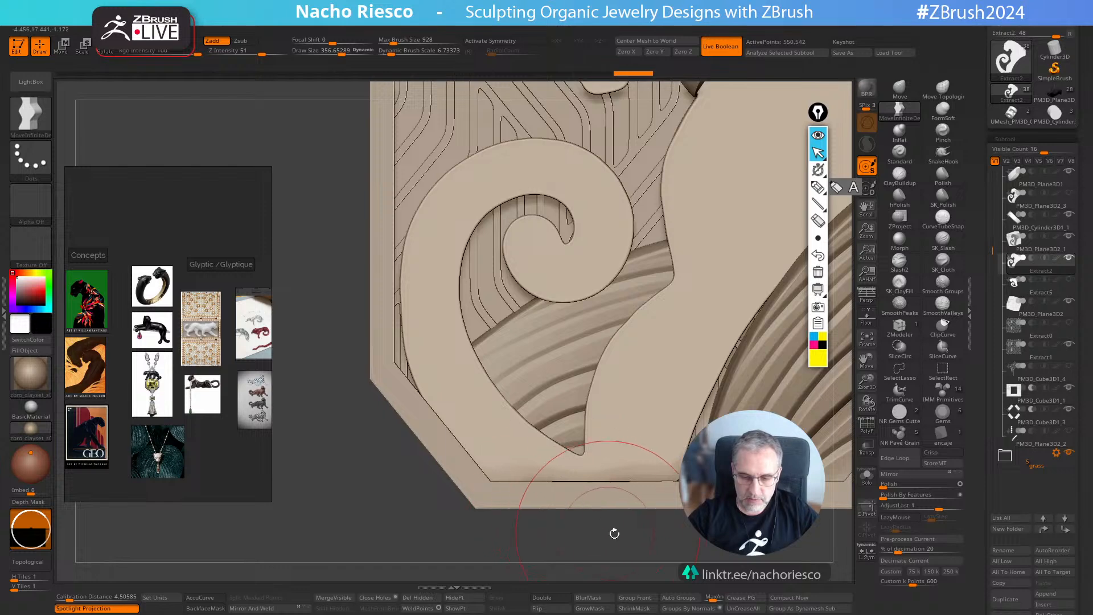
pyautogui.press('ctrl')
pyautogui.click(866, 477)
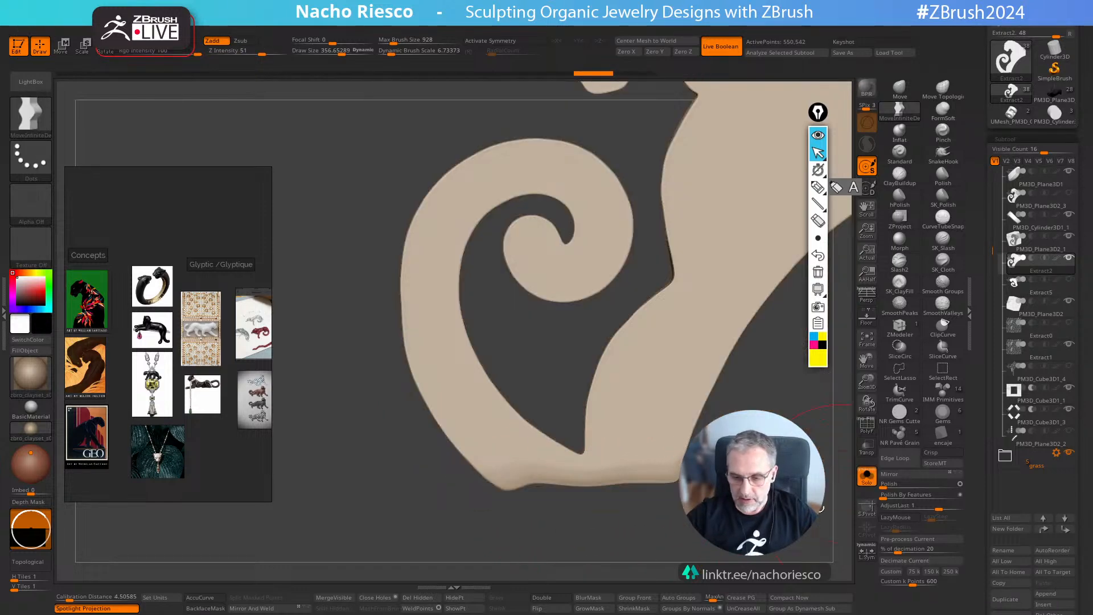
pyautogui.keyDown('ctrl'); pyautogui.click(672, 534); pyautogui.keyUp('ctrl')
pyautogui.keyDown('ctrl'); pyautogui.click(672, 534); pyautogui.keyUp('ctrl')
pyautogui.keyDown('ctrl'); pyautogui.moveTo(672, 534); pyautogui.dragTo(735, 507, button='right'); pyautogui.keyUp('ctrl')
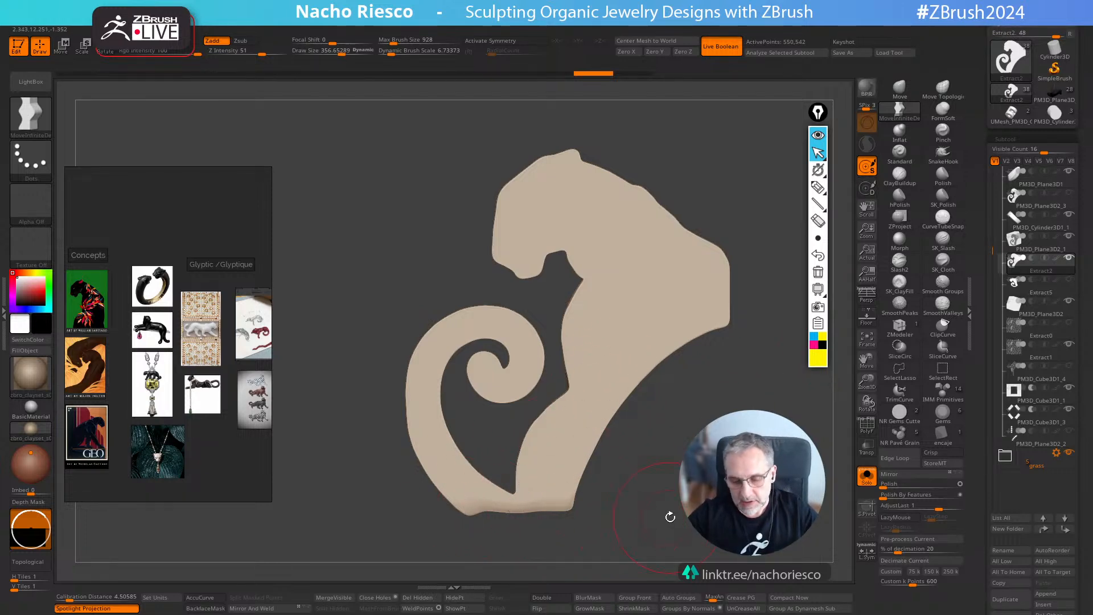
pyautogui.click(866, 476)
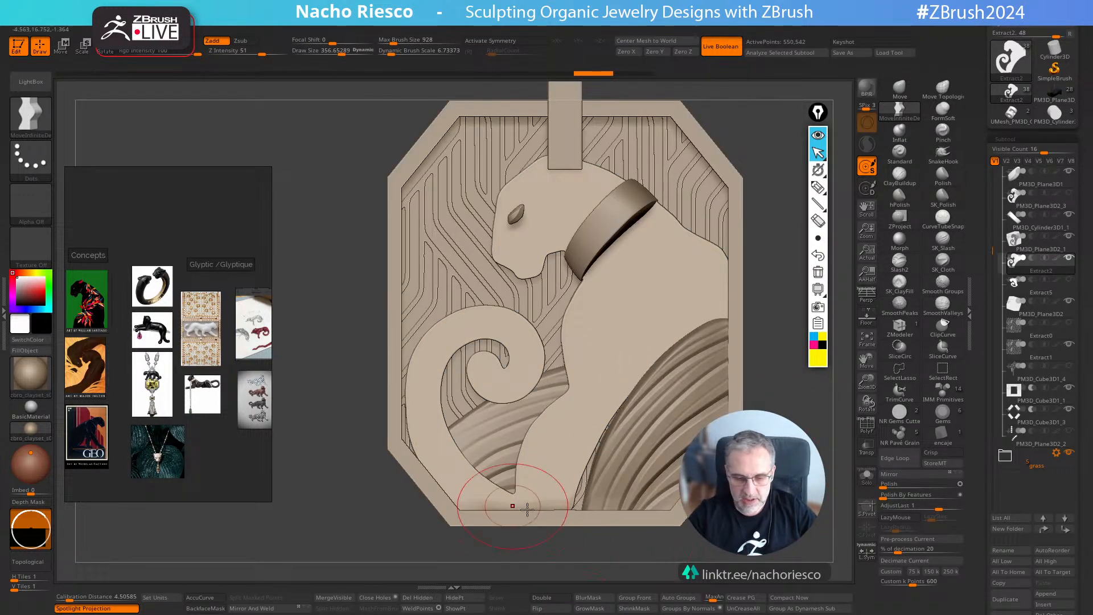
# Step: Push the flat tail's outer curve out to the frame's vertical side with the Move Infinite Depth brush, adjusting the draw size
pyautogui.moveTo(595, 421); pyautogui.dragTo(596, 434, button='right')
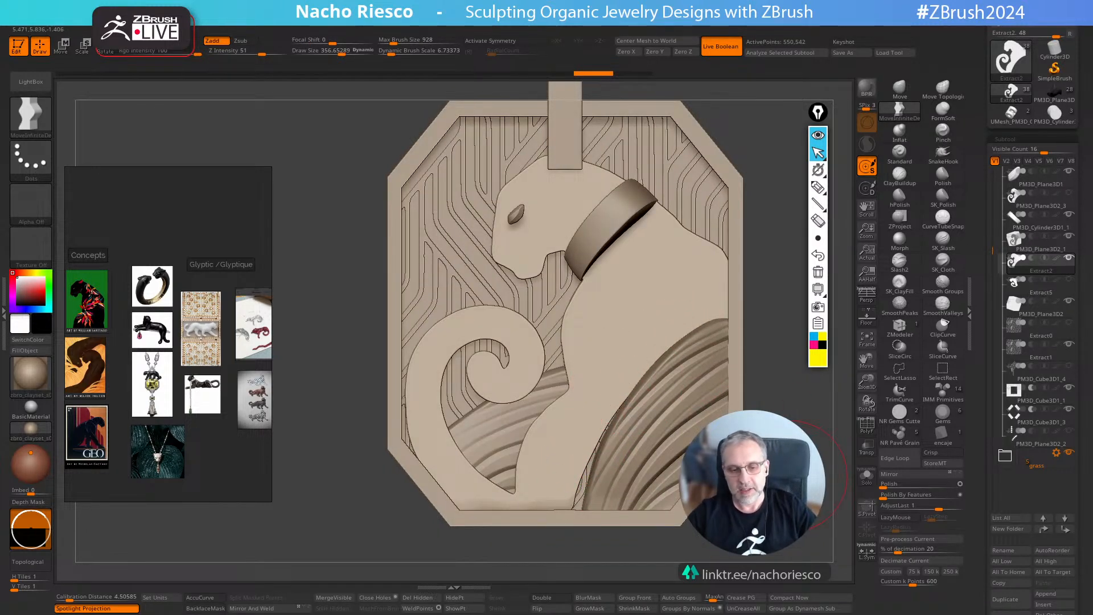
pyautogui.keyDown('ctrl'); pyautogui.moveTo(790, 475); pyautogui.dragTo(822, 459, button='right'); pyautogui.keyUp('ctrl')
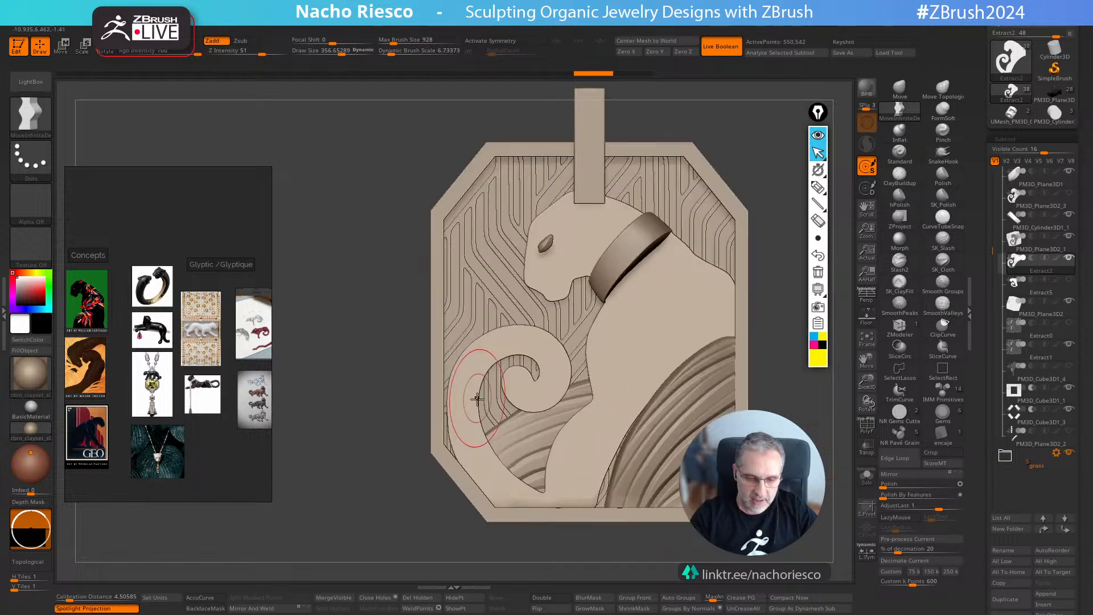
pyautogui.press('s')
pyautogui.moveTo(482, 398); pyautogui.dragTo(493, 400)
pyautogui.keyDown('ctrl'); pyautogui.moveTo(375, 544); pyautogui.dragTo(390, 513, button='right'); pyautogui.keyUp('ctrl')
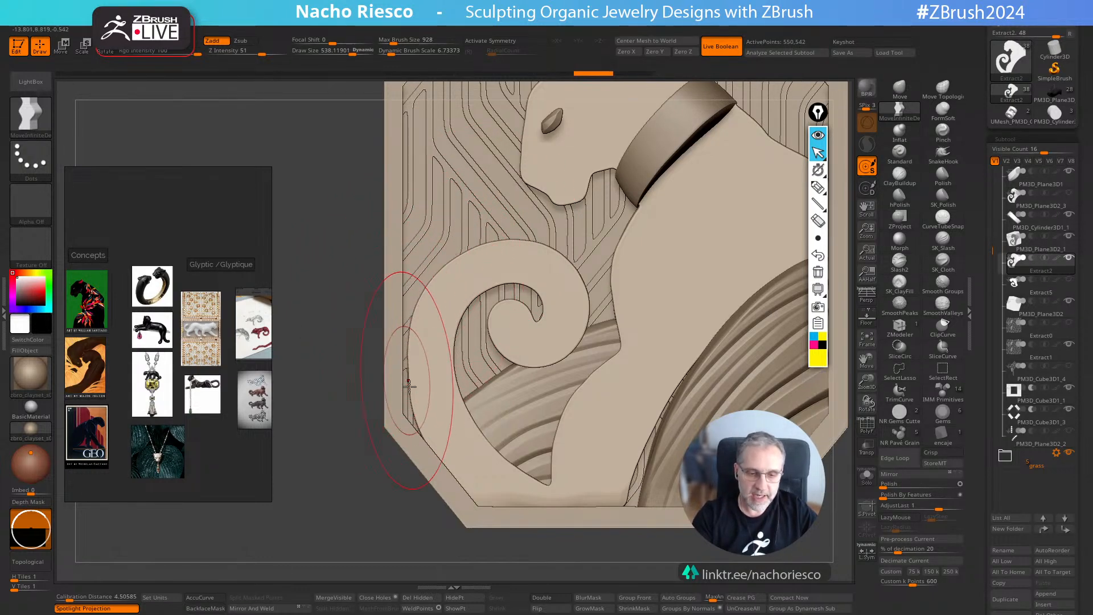
pyautogui.press('s')
pyautogui.moveTo(412, 385)
pyautogui.mouseDown()
pyautogui.moveTo(421, 385)
pyautogui.moveTo(412, 402)
pyautogui.moveTo(394, 405)
pyautogui.moveTo(422, 389)
pyautogui.mouseUp()
pyautogui.press('s')
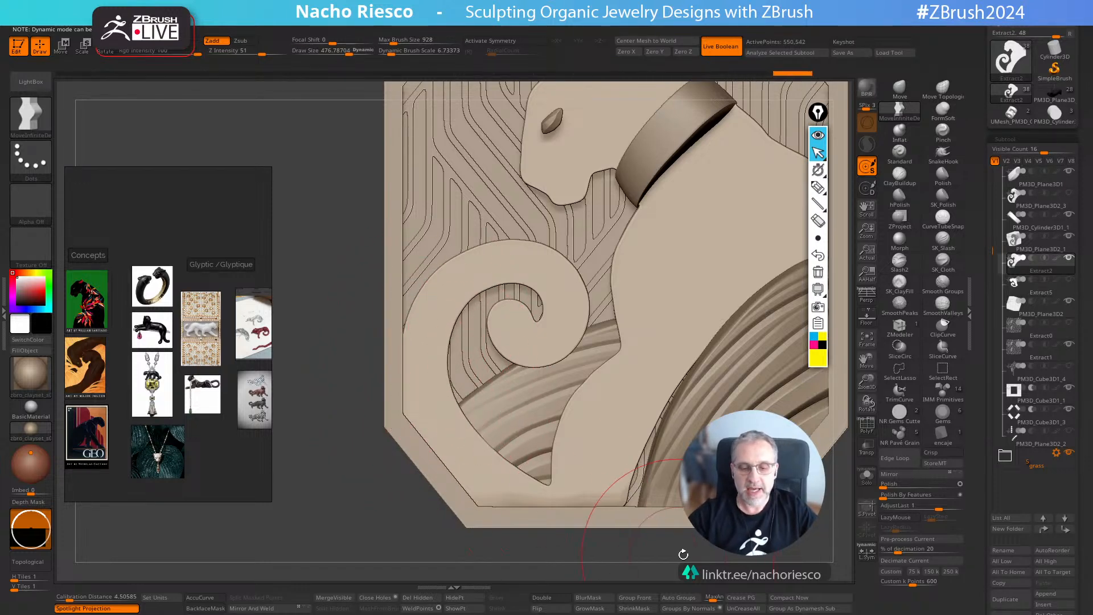
# Step: Show the sculpted panther over the flat version and make PM3D_Plane3D2_3 the active subtool
pyautogui.keyDown('ctrl'); pyautogui.moveTo(667, 530); pyautogui.dragTo(615, 485, button='right'); pyautogui.keyUp('ctrl')
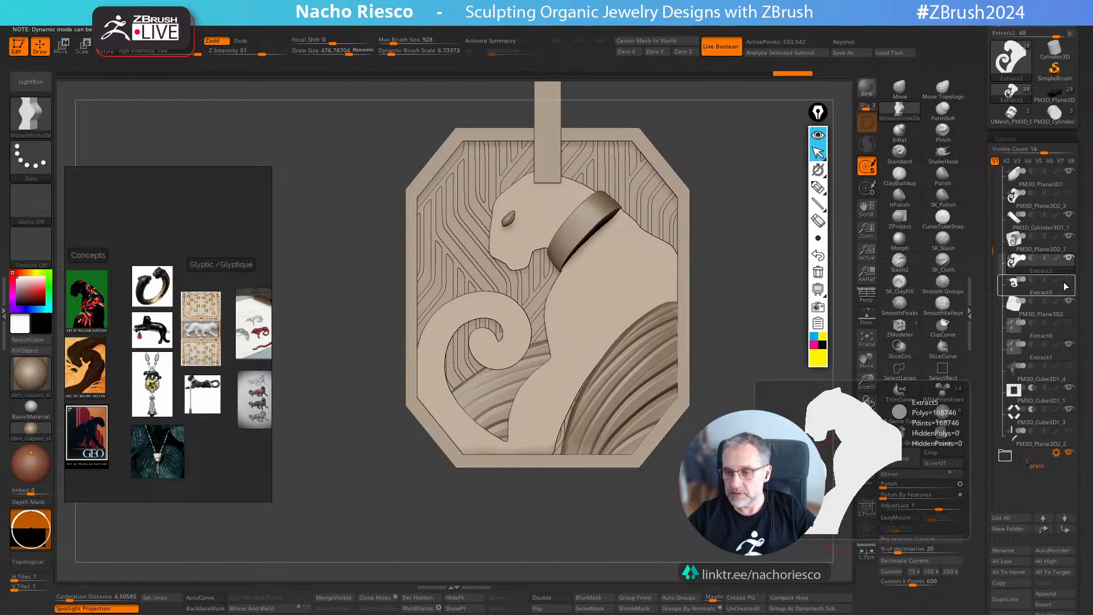
pyautogui.click(1070, 237)
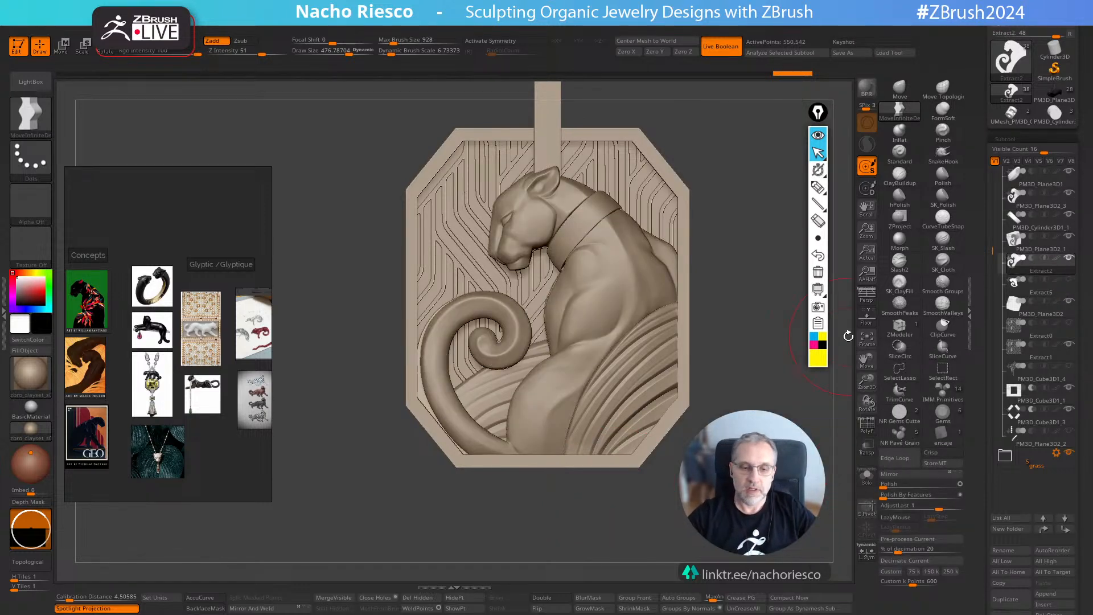
pyautogui.keyDown('ctrl'); pyautogui.moveTo(642, 534); pyautogui.dragTo(621, 502, button='right'); pyautogui.keyUp('ctrl')
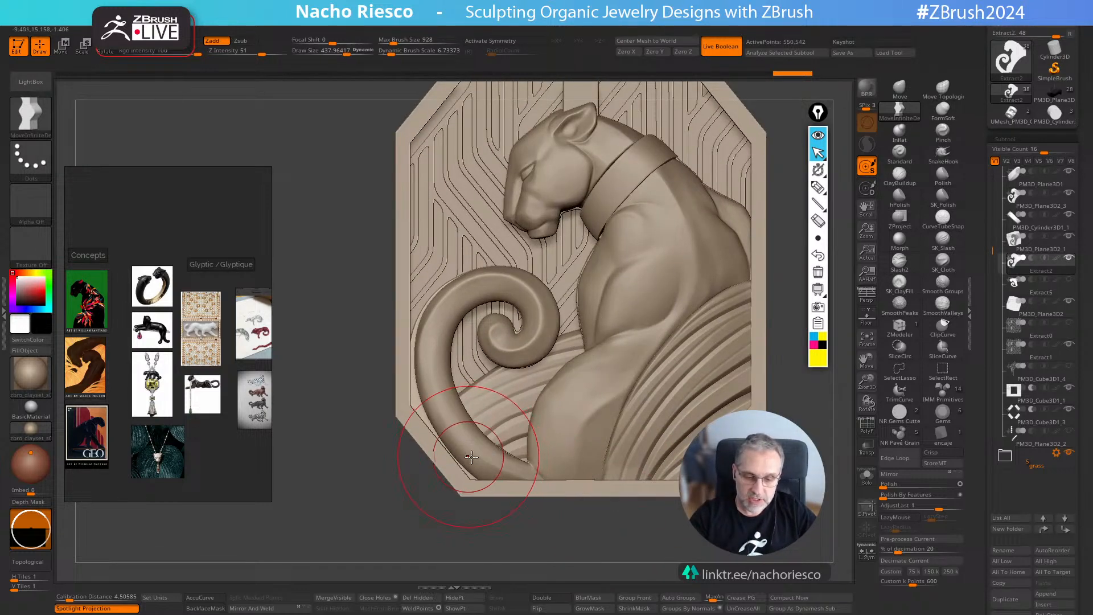
pyautogui.keyDown('alt'); pyautogui.click(431, 373); pyautogui.keyUp('alt')
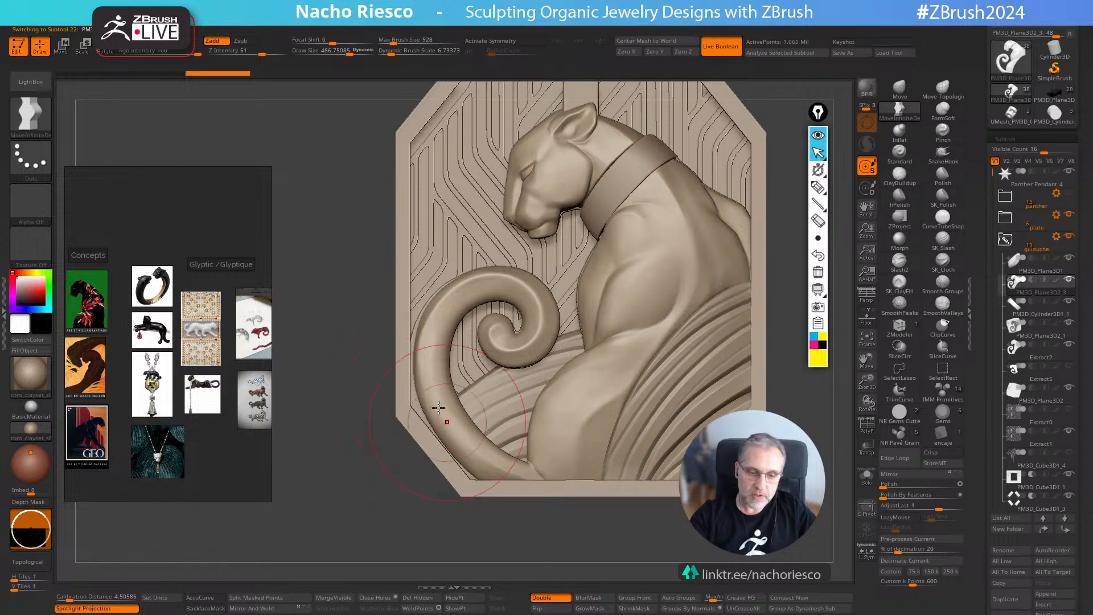
# Step: Fit the sculpted tail's outer edge to the frame's bevelled corner using the Move Infinite Depth brush with AccuCurve enabled
pyautogui.press('s')
pyautogui.moveTo(429, 400)
pyautogui.mouseDown()
pyautogui.moveTo(401, 414)
pyautogui.moveTo(413, 449)
pyautogui.mouseUp()
pyautogui.click(204, 598)
pyautogui.press('s')
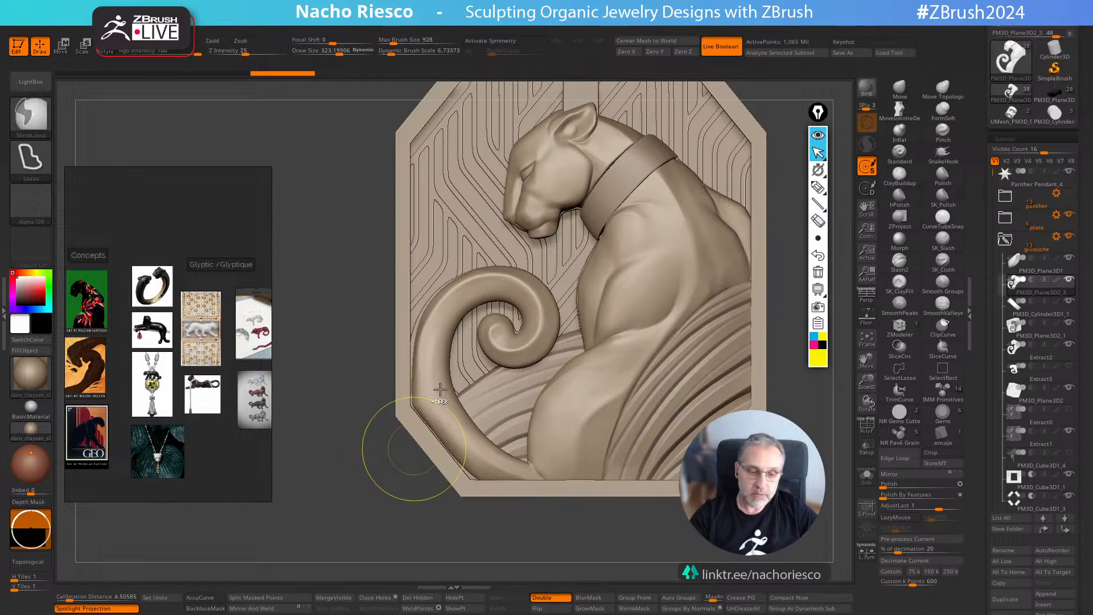
pyautogui.hotkey('ctrl', 'z')
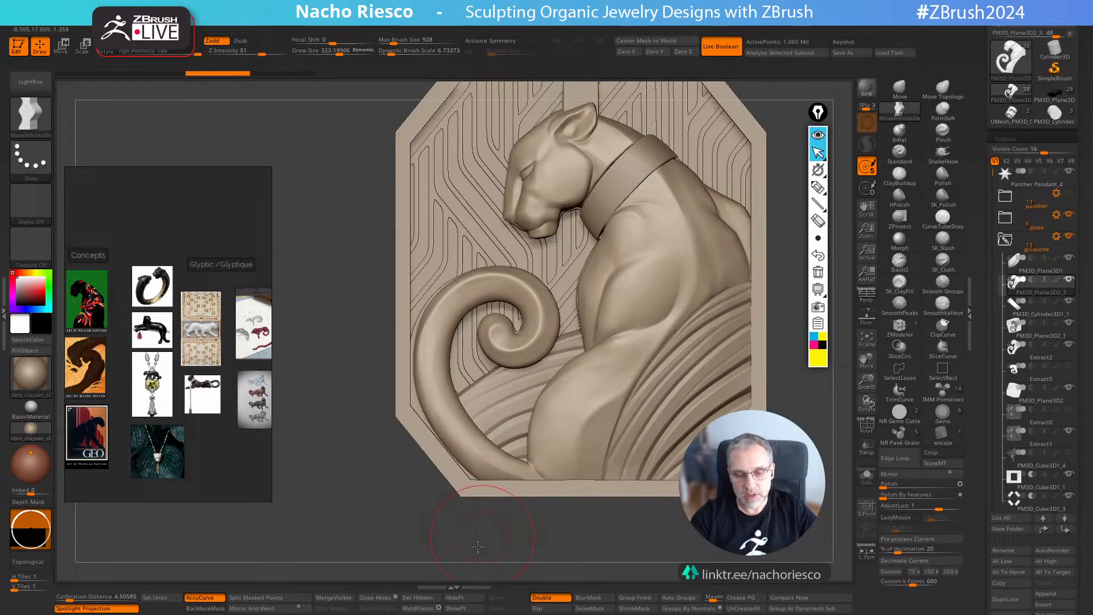
pyautogui.moveTo(477, 547); pyautogui.dragTo(510, 476)
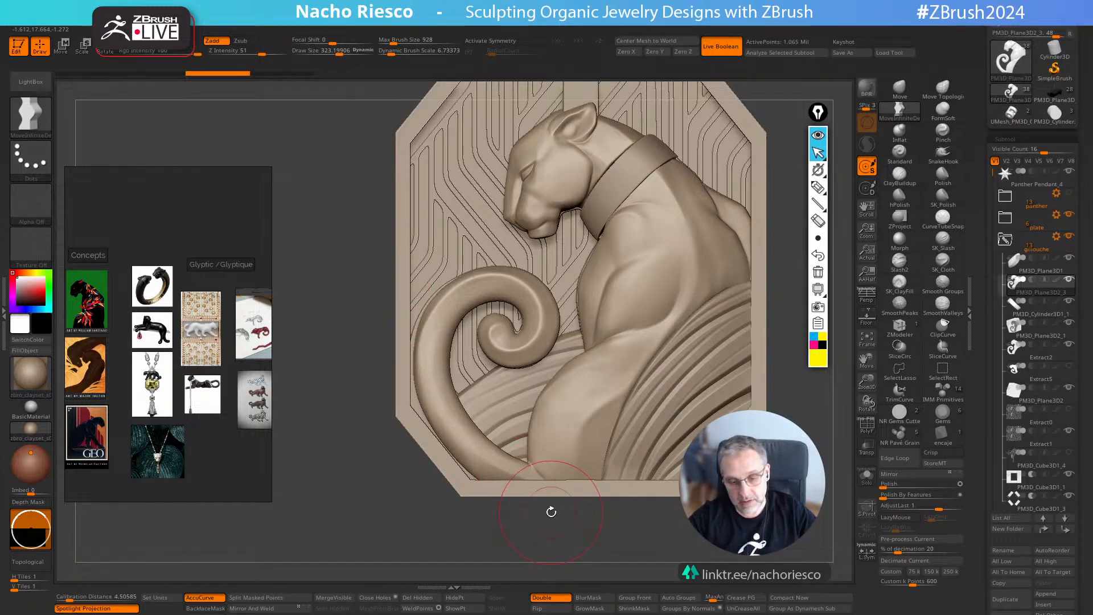
pyautogui.press('s')
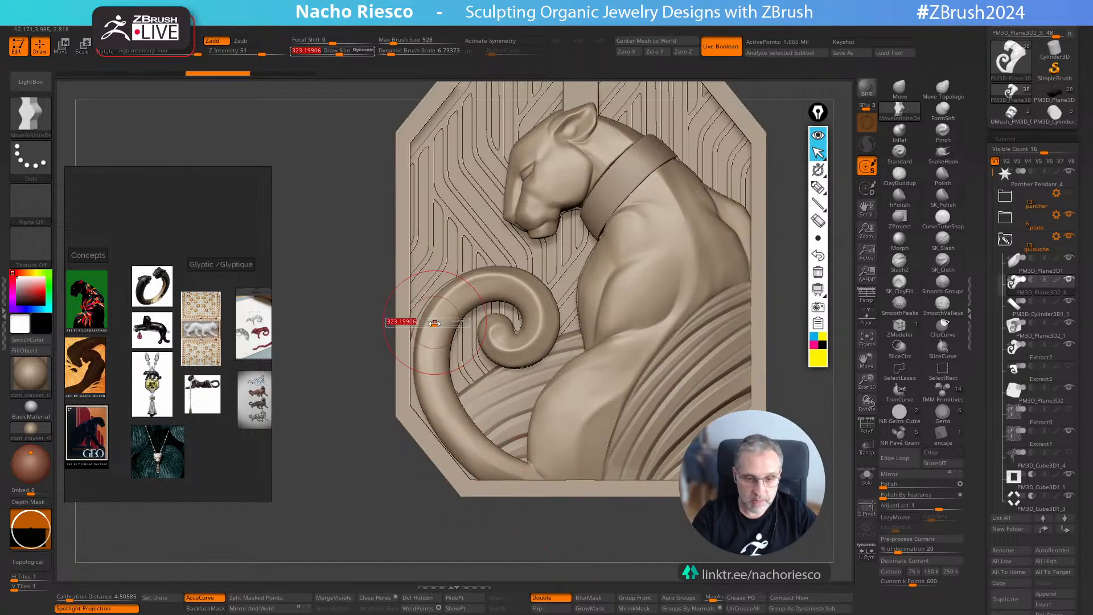
pyautogui.moveTo(431, 322); pyautogui.dragTo(439, 297)
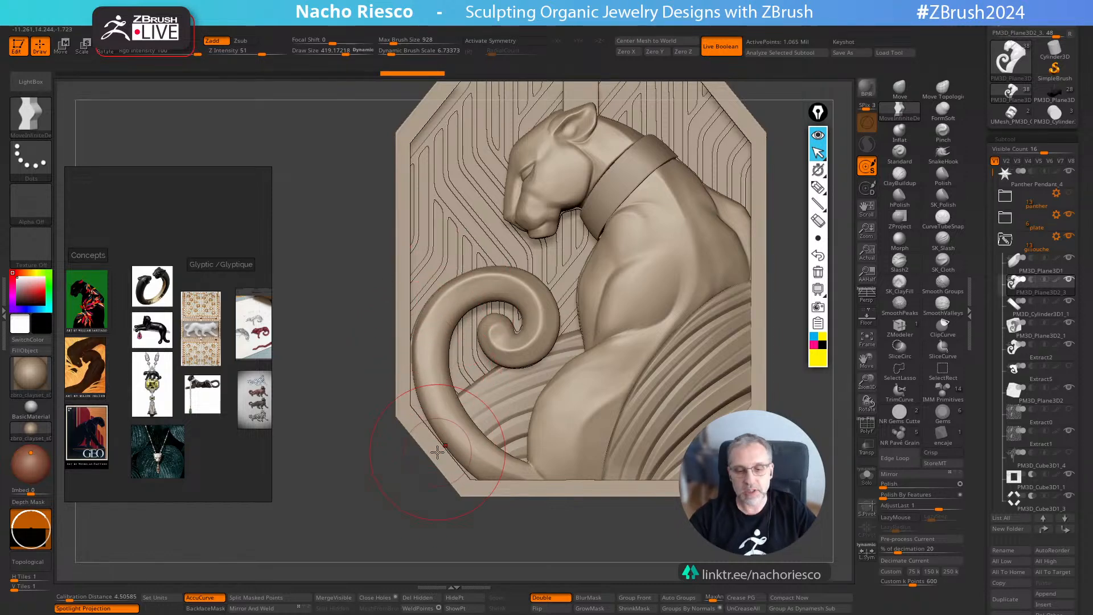
pyautogui.moveTo(592, 549); pyautogui.dragTo(568, 562)
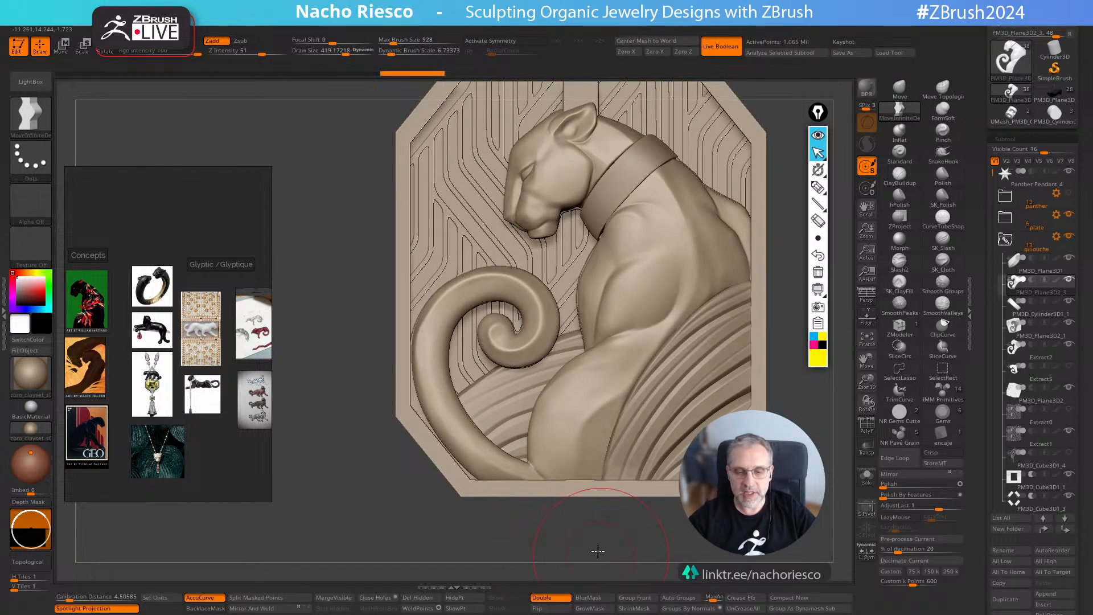
pyautogui.keyDown('alt'); pyautogui.moveTo(598, 551); pyautogui.dragTo(595, 512); pyautogui.keyUp('alt')
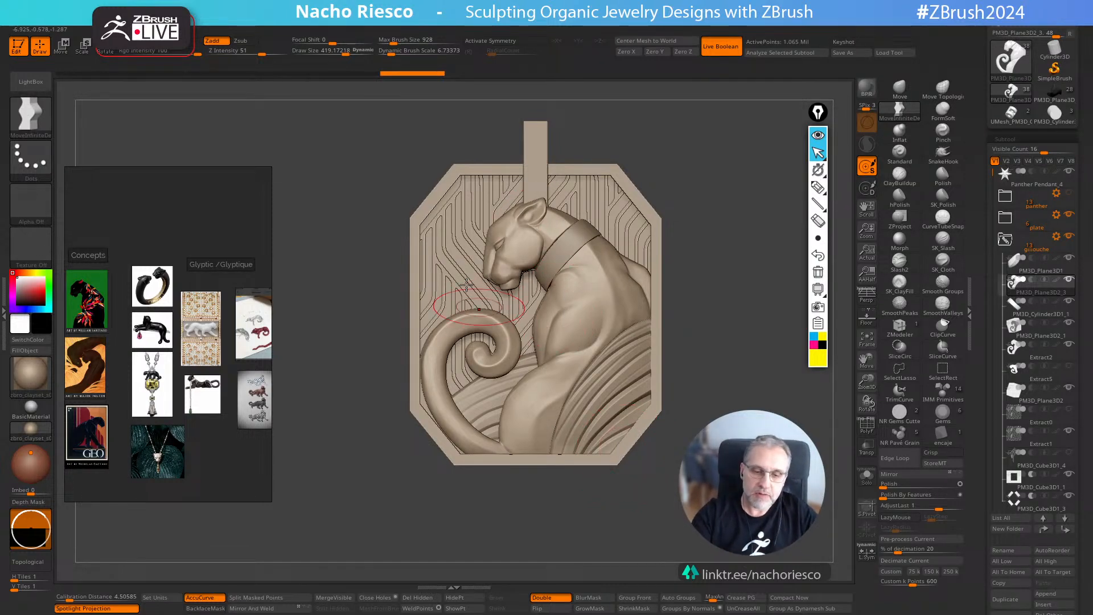
# Step: Try to shift the sculpted tail's whole curve inward with a draw size of 928, and undo the strokes
pyautogui.press('s')
pyautogui.moveTo(441, 406)
pyautogui.mouseDown()
pyautogui.moveTo(489, 406)
pyautogui.moveTo(440, 416)
pyautogui.moveTo(461, 410)
pyautogui.mouseUp()
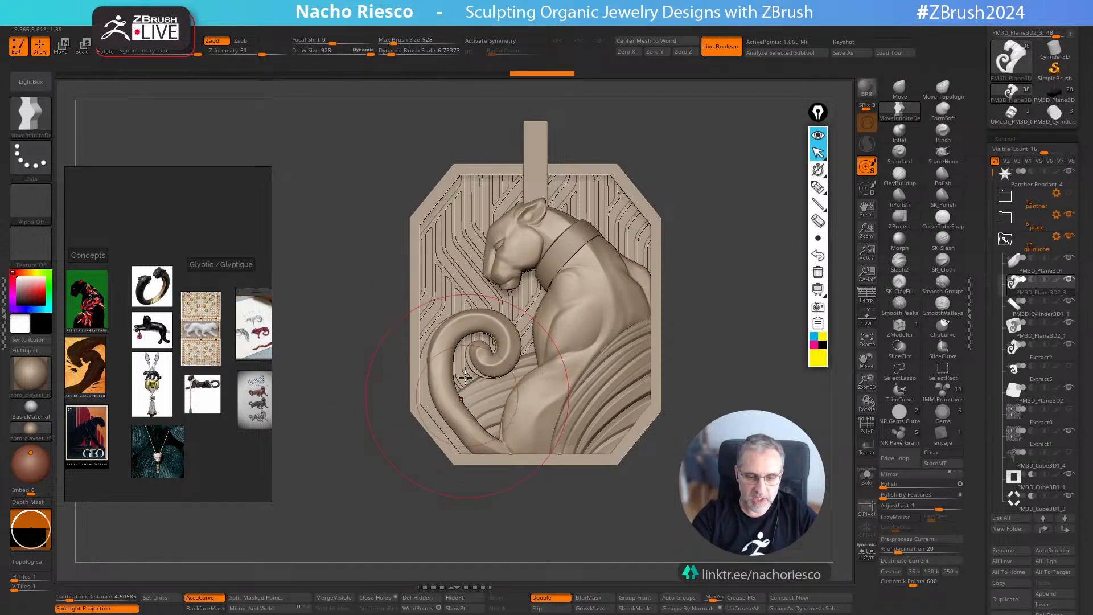
pyautogui.moveTo(472, 323); pyautogui.dragTo(486, 329)
pyautogui.hotkey('ctrl', 'z')
pyautogui.hotkey('ctrl', 'z')
pyautogui.hotkey('ctrl', 'z')
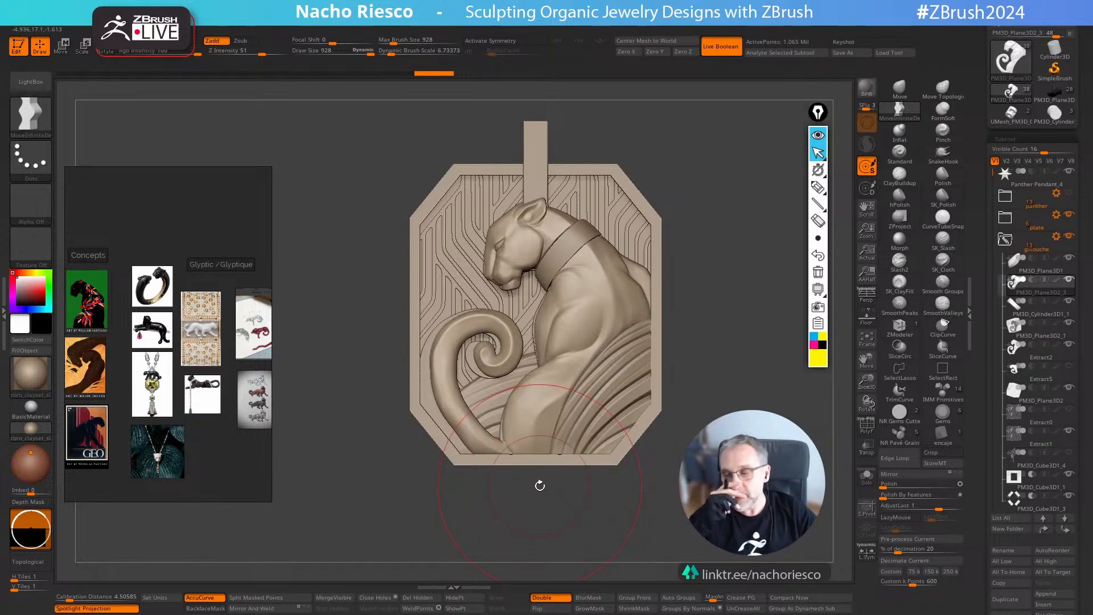
pyautogui.hotkey('ctrl', 'z')
pyautogui.hotkey('ctrl', 'z')
pyautogui.hotkey('ctrl', 'z')
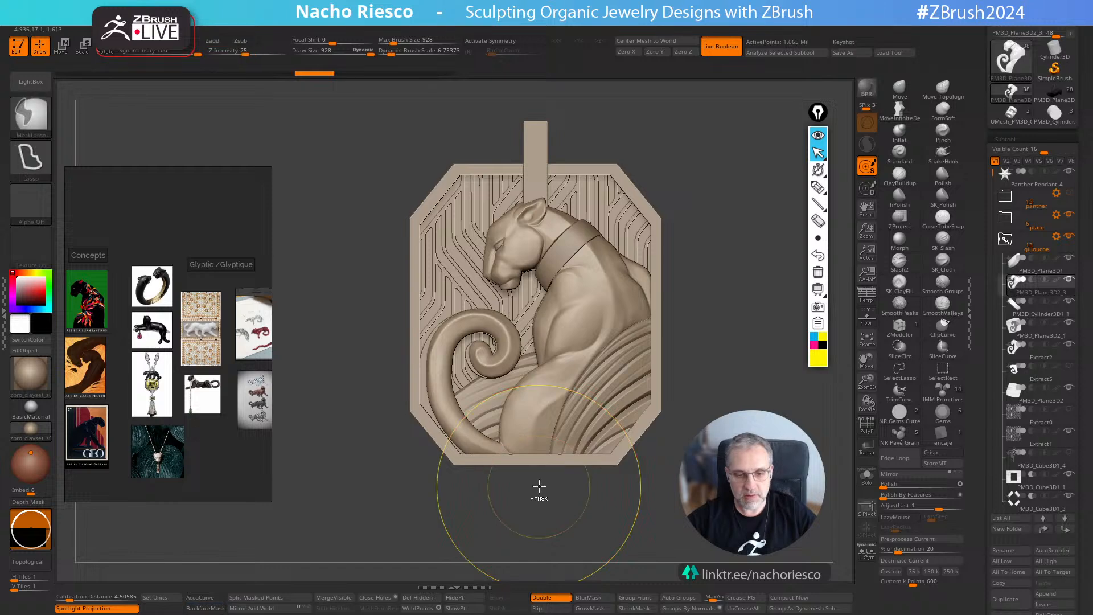
pyautogui.hotkey('ctrl', 'z')
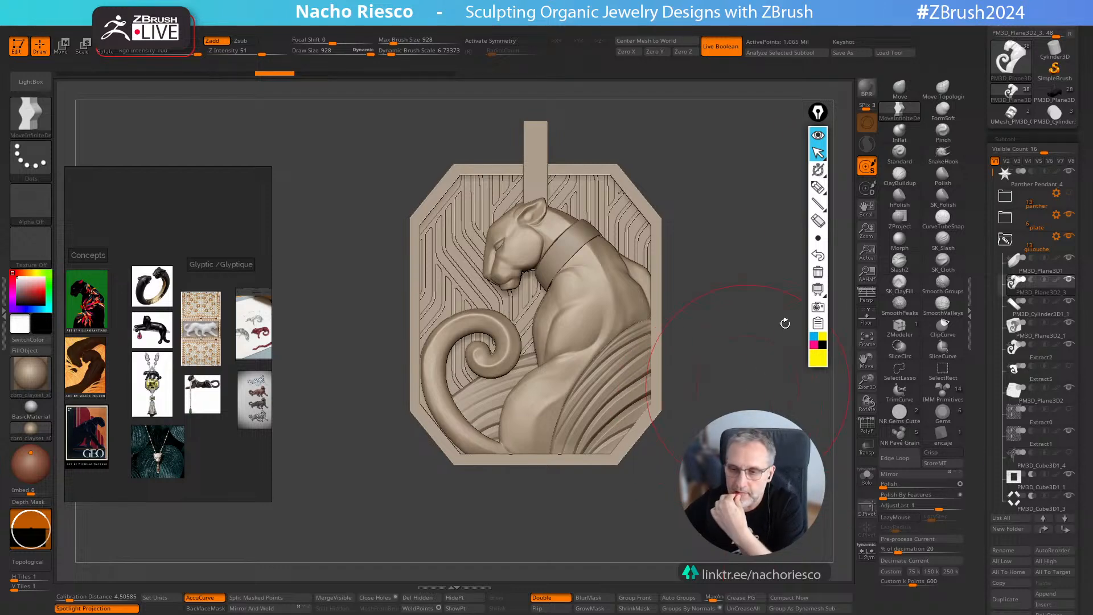
# Step: Collapse the annotation toolbar over the canvas and inspect the complete pendant
pyautogui.click(820, 136)
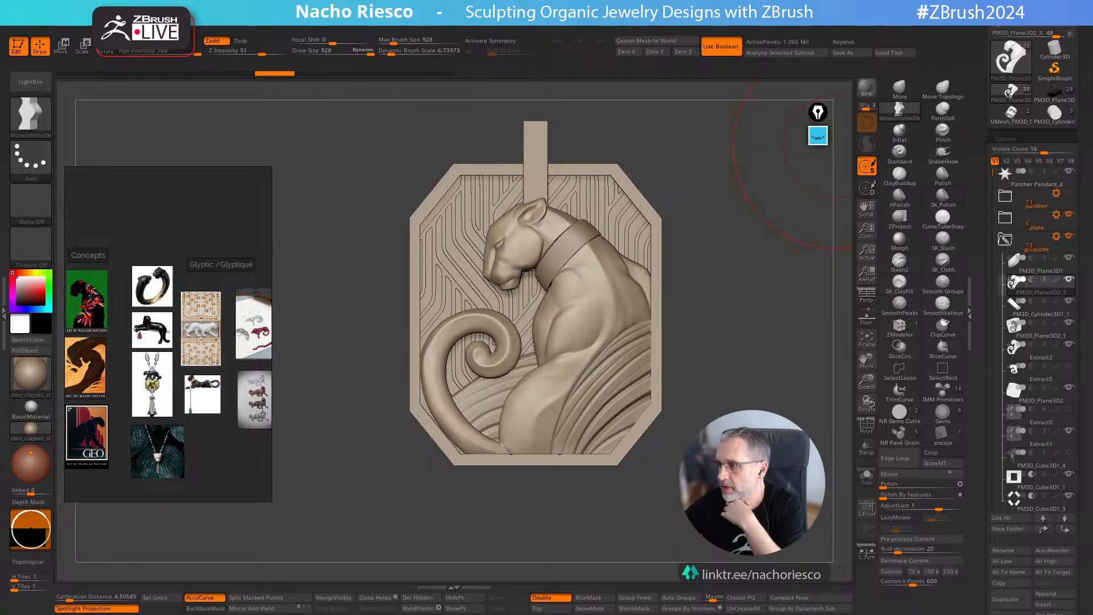
pyautogui.moveTo(758, 345); pyautogui.dragTo(750, 342)
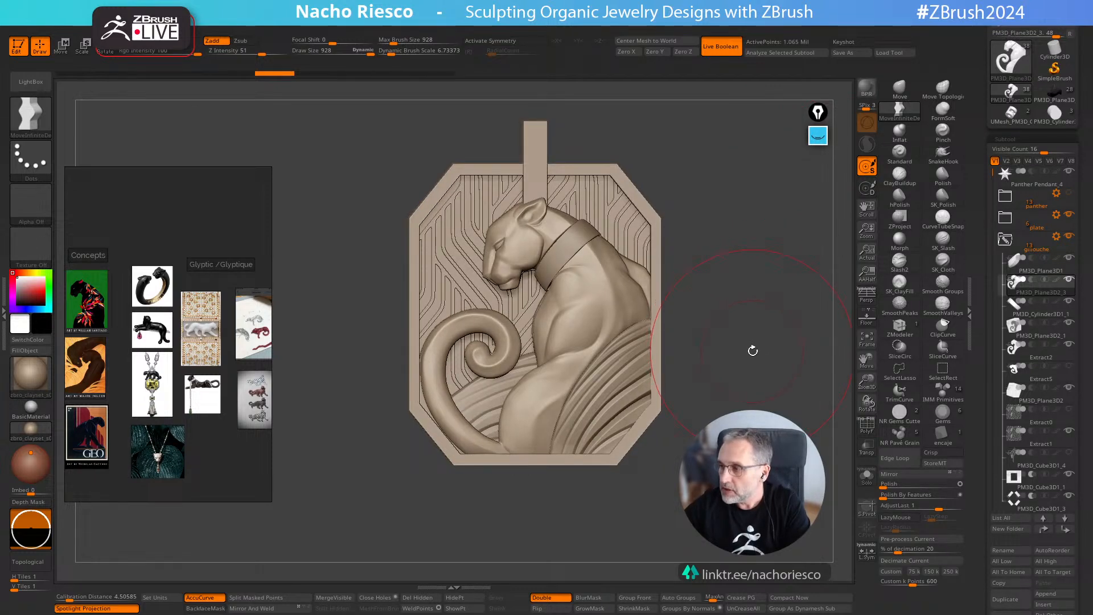
pyautogui.moveTo(748, 350)
pyautogui.mouseDown()
pyautogui.moveTo(751, 297)
pyautogui.moveTo(750, 313)
pyautogui.moveTo(774, 312)
pyautogui.moveTo(762, 307)
pyautogui.moveTo(765, 317)
pyautogui.mouseUp()
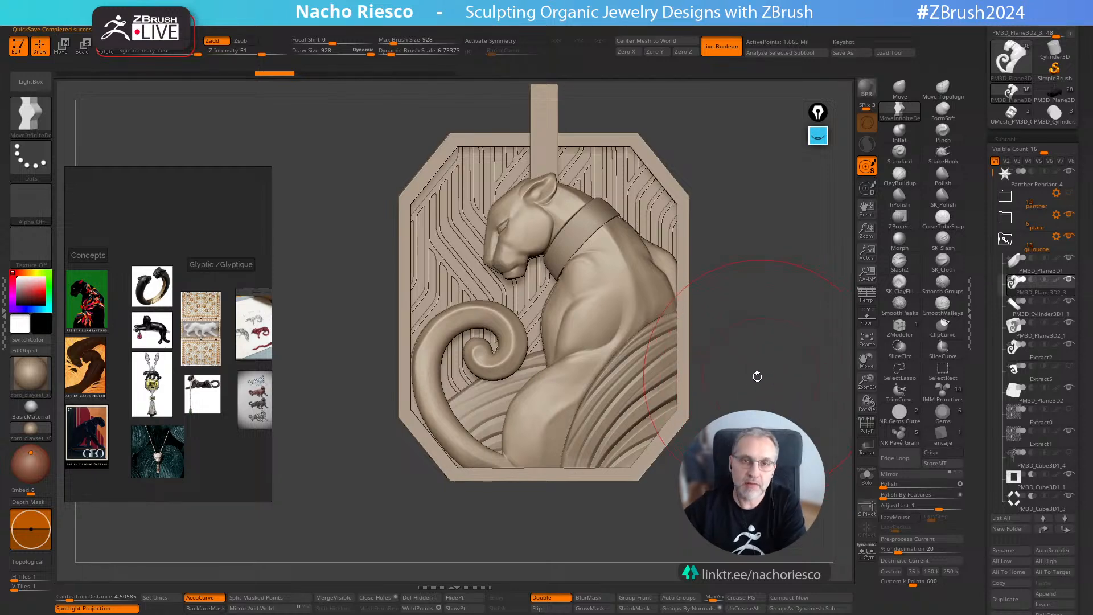
pyautogui.moveTo(754, 383); pyautogui.dragTo(781, 399)
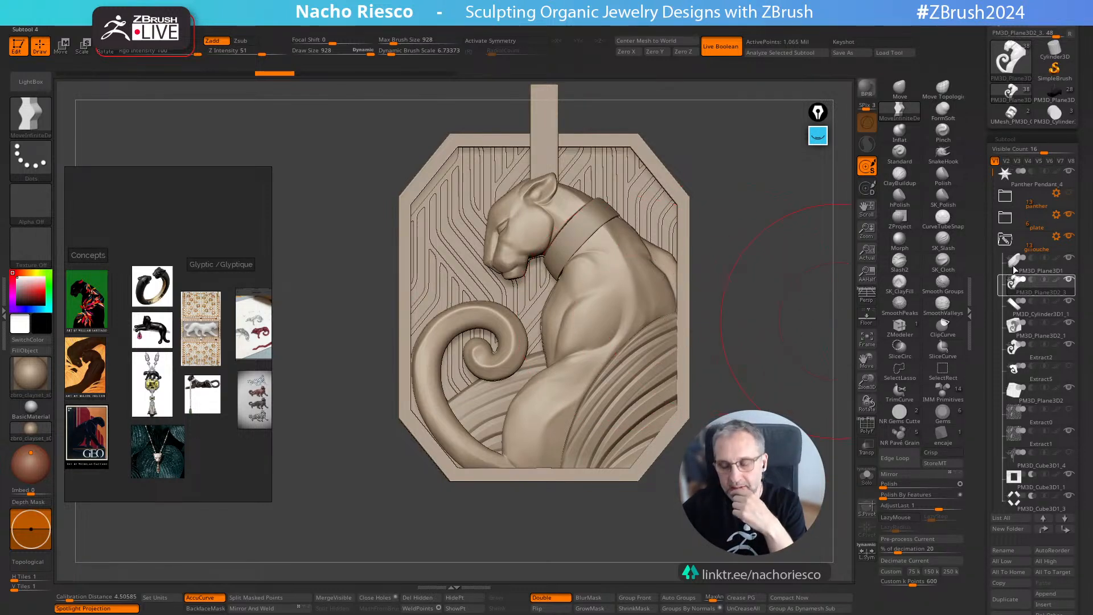
pyautogui.moveTo(1025, 435)
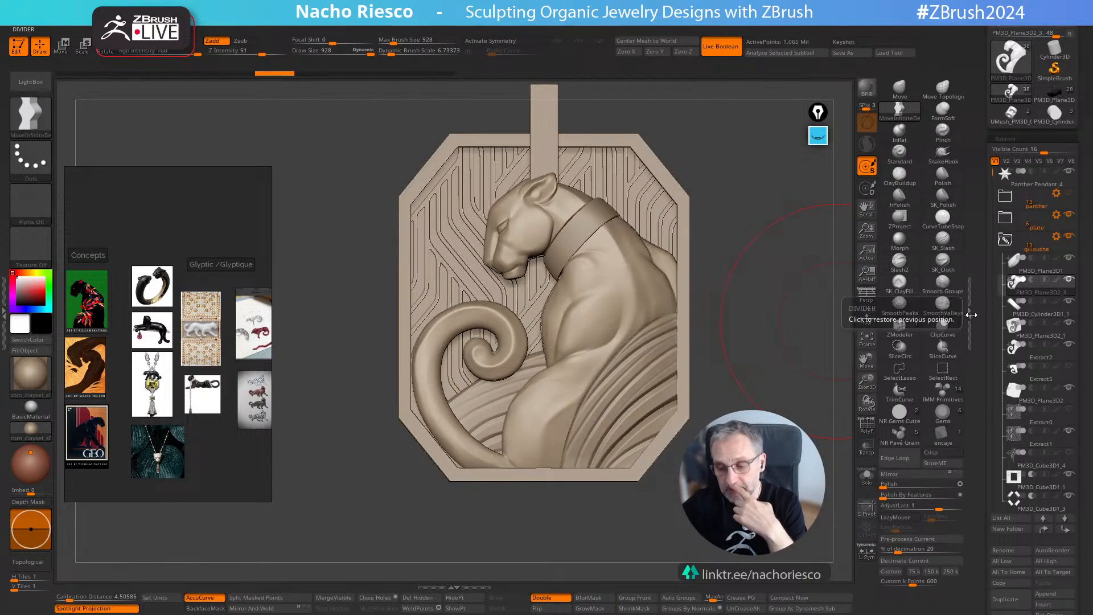
pyautogui.moveTo(1084, 329)
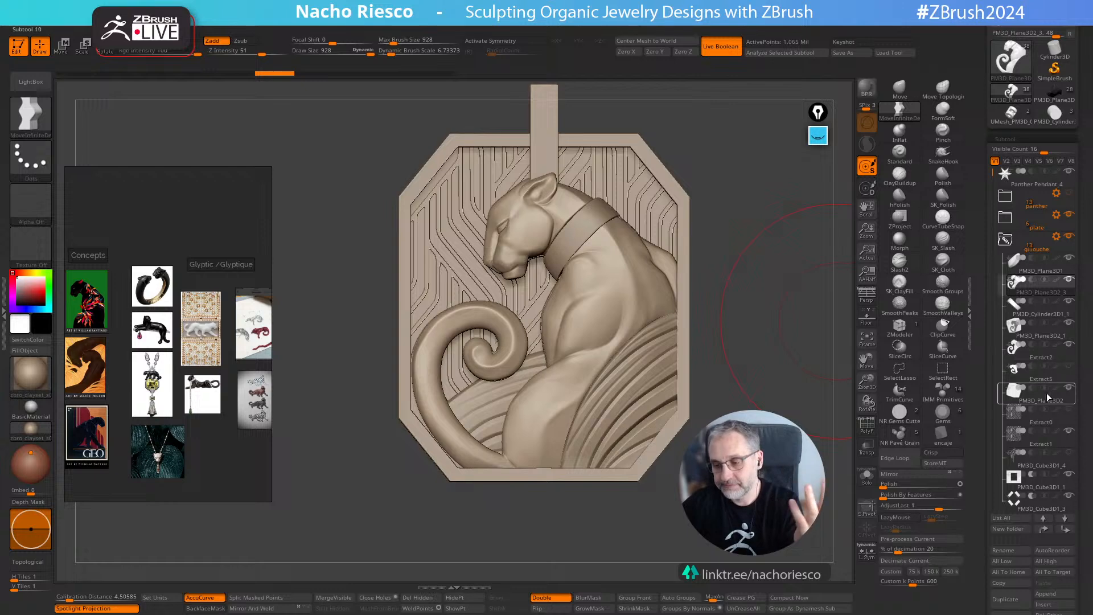
pyautogui.moveTo(1004, 239)
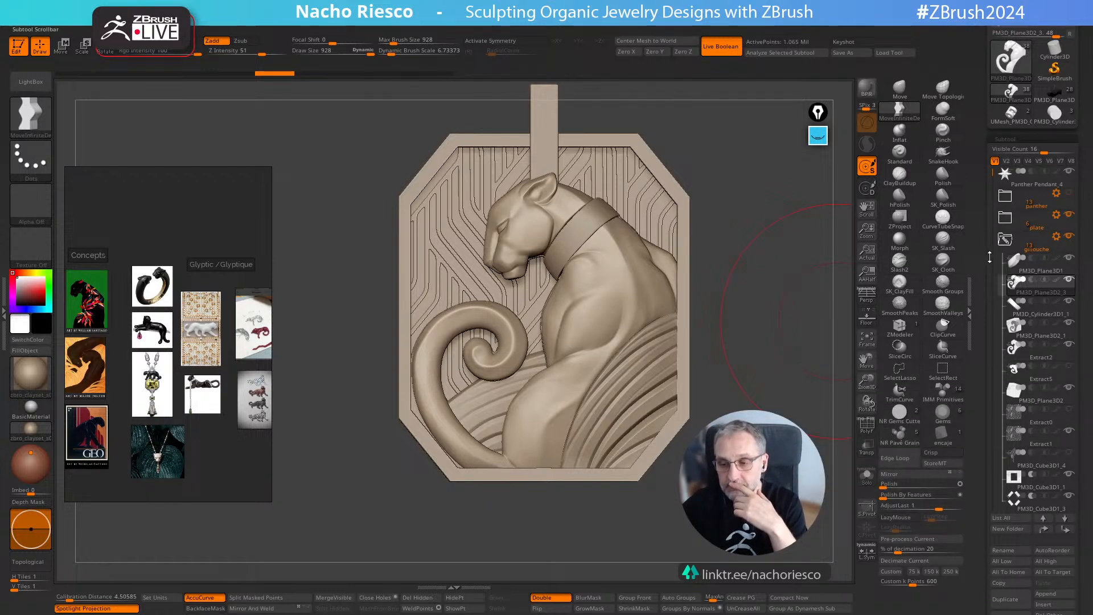
pyautogui.moveTo(982, 259); pyautogui.dragTo(982, 251)
pyautogui.moveTo(1038, 277)
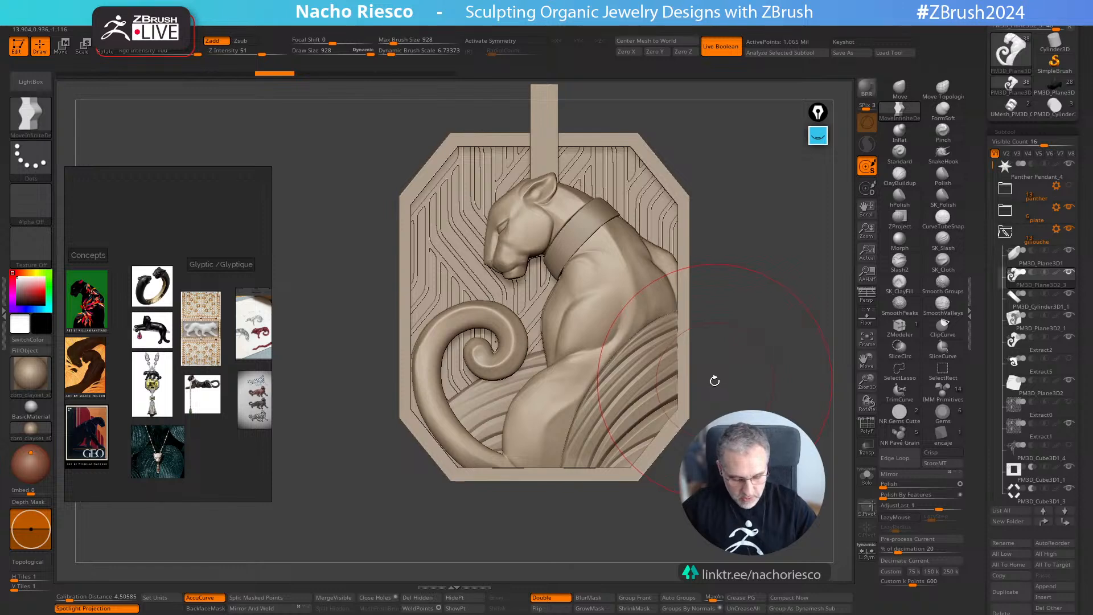
# Step: Measure across the pendant from the tail curl toward the frame's outer edge with the transpose line, and review the whole piece
pyautogui.press('w')
pyautogui.press('y')
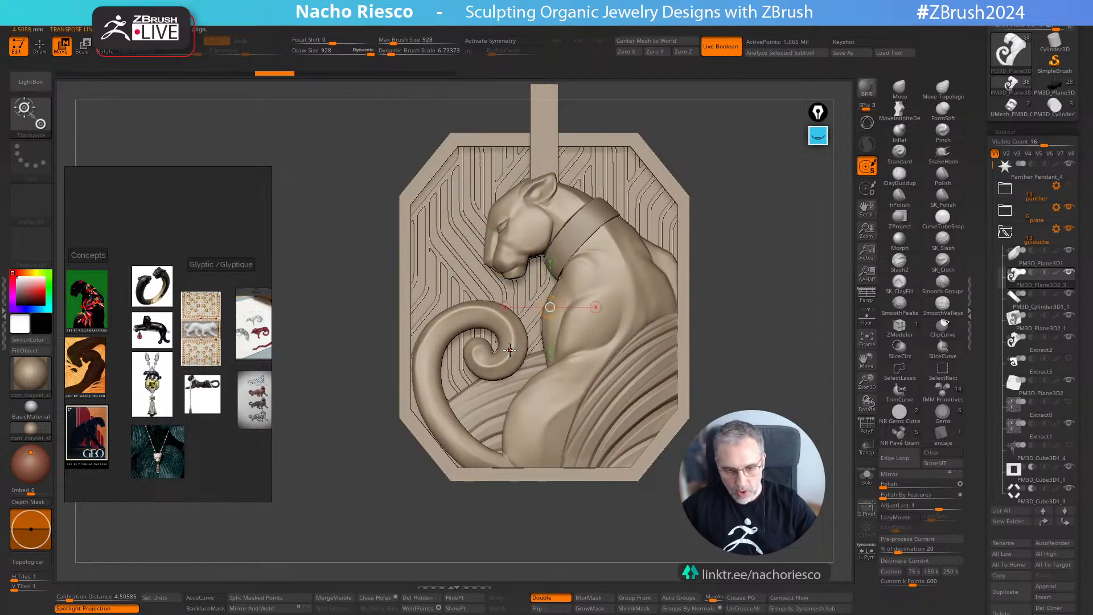
pyautogui.keyDown('ctrl'); pyautogui.moveTo(777, 386); pyautogui.dragTo(636, 331, button='right'); pyautogui.keyUp('ctrl')
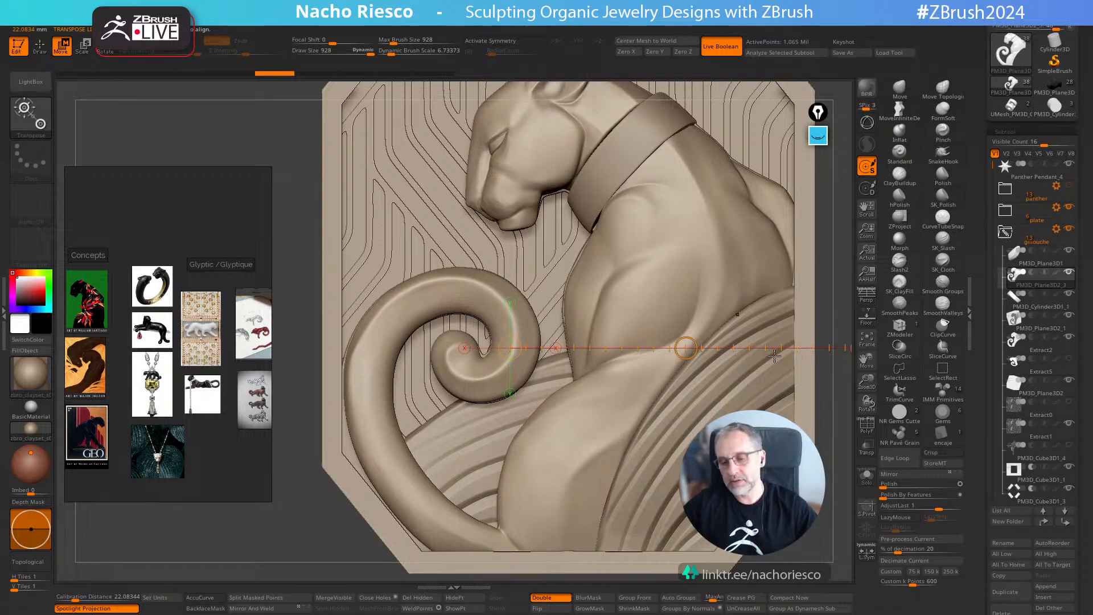
pyautogui.click(820, 399)
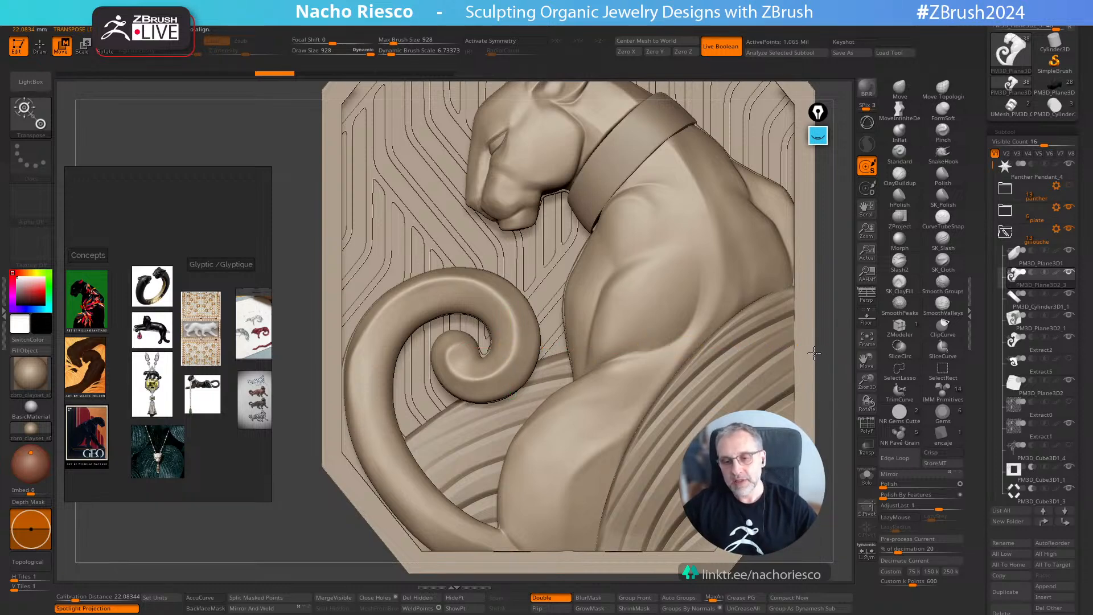
pyautogui.keyDown('ctrl'); pyautogui.moveTo(815, 352); pyautogui.dragTo(811, 304, button='right'); pyautogui.keyUp('ctrl')
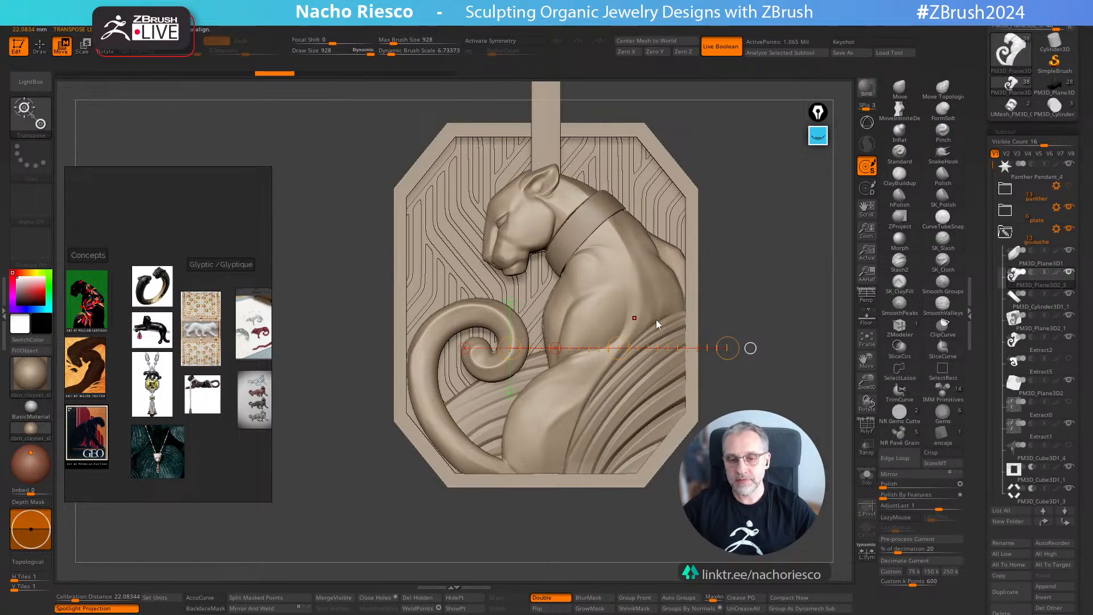
pyautogui.moveTo(1025, 385)
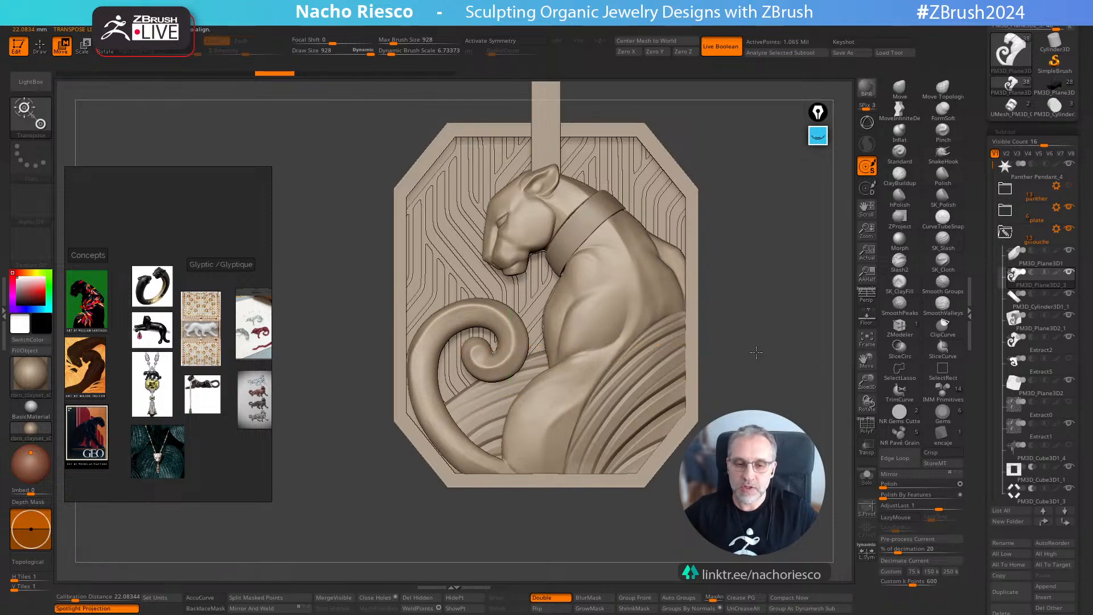
# Step: Measure the collar's width with the transpose line, from its head-side edge to its shoulder-side edge
pyautogui.keyDown('ctrl'); pyautogui.moveTo(753, 356); pyautogui.dragTo(540, 438, button='right'); pyautogui.keyUp('ctrl')
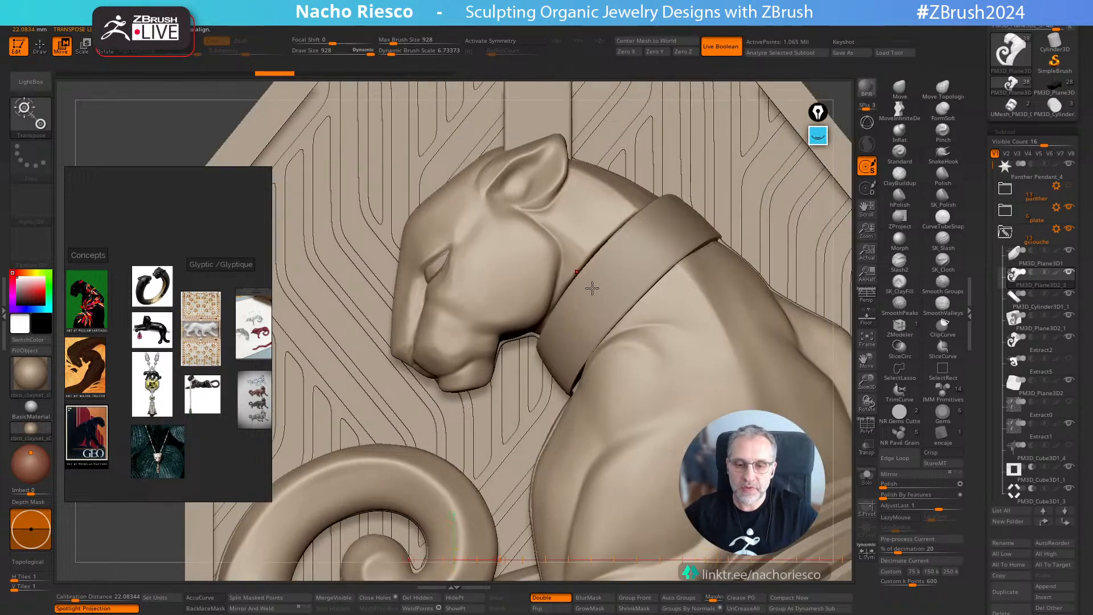
pyautogui.keyDown('ctrl'); pyautogui.moveTo(589, 316); pyautogui.dragTo(593, 260, button='right'); pyautogui.keyUp('ctrl')
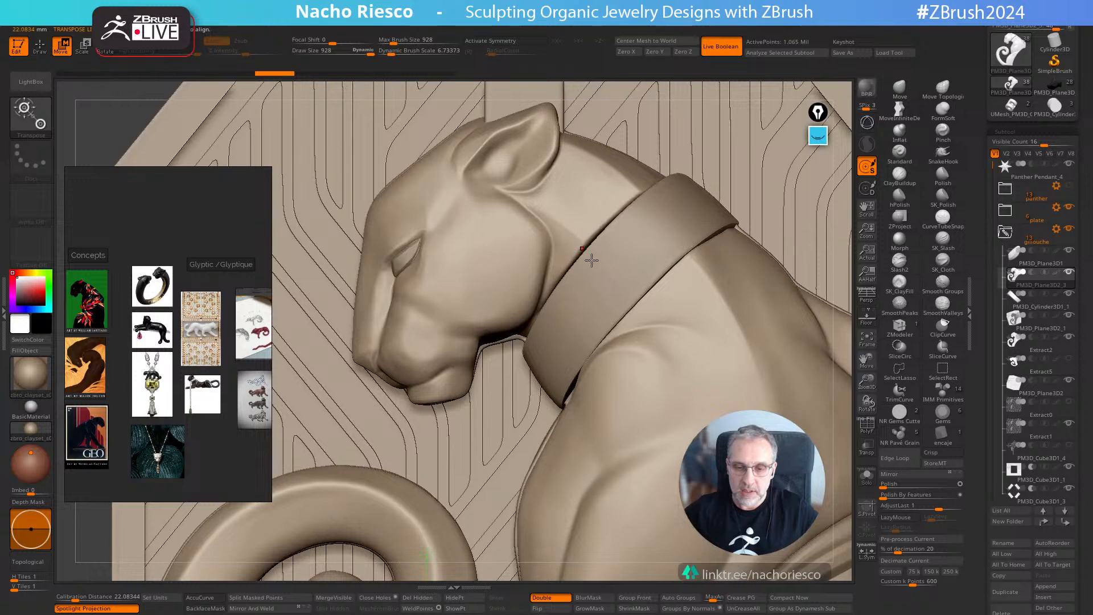
pyautogui.moveTo(587, 250); pyautogui.dragTo(632, 304)
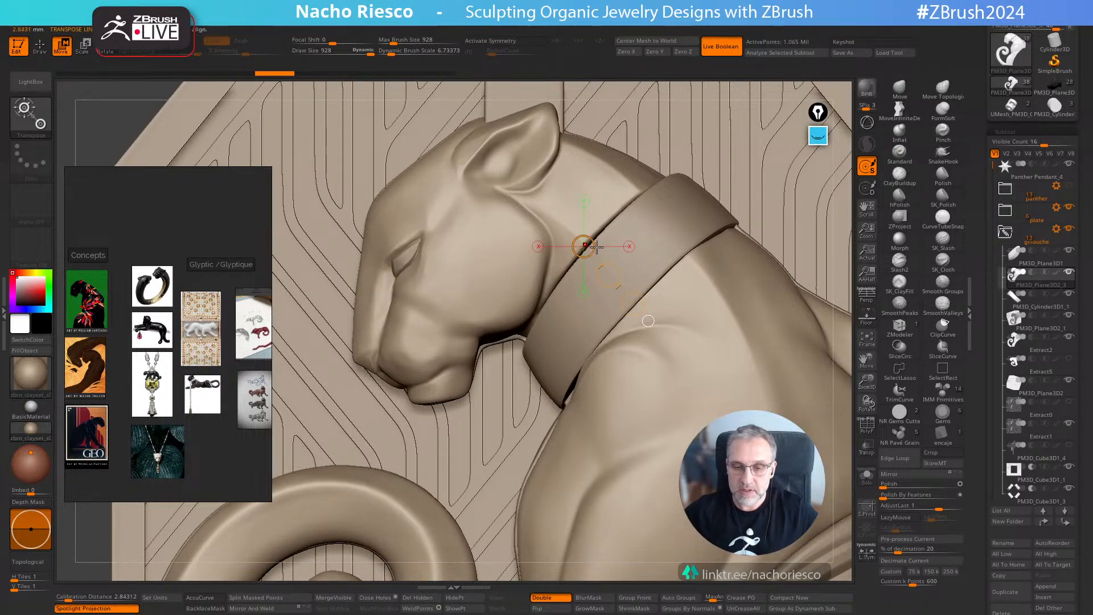
pyautogui.moveTo(603, 231)
pyautogui.mouseDown()
pyautogui.moveTo(624, 239)
pyautogui.moveTo(650, 283)
pyautogui.mouseUp()
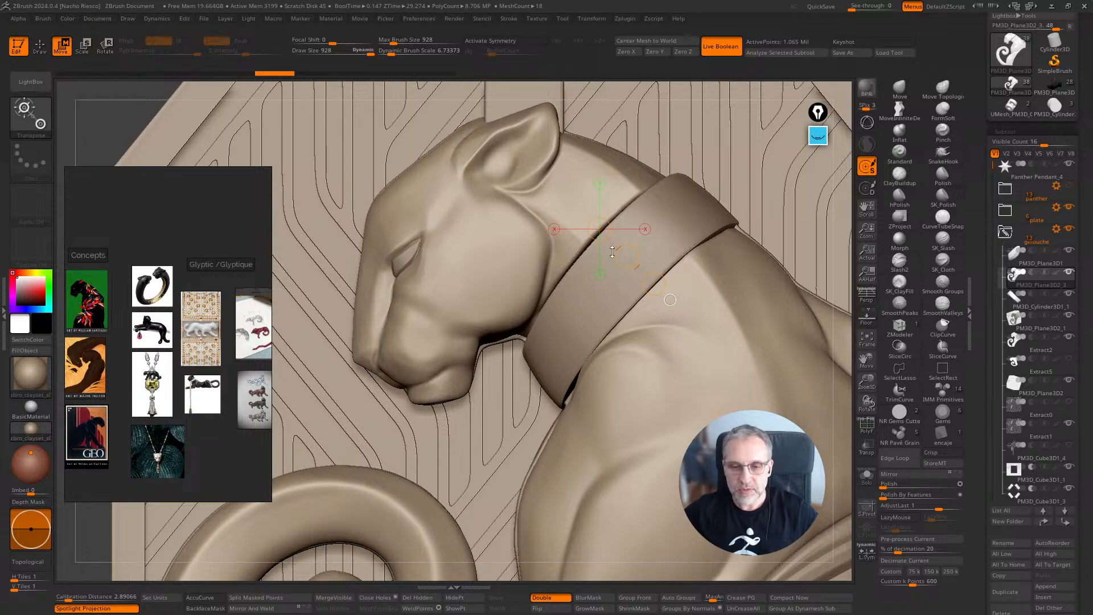
pyautogui.click(633, 249)
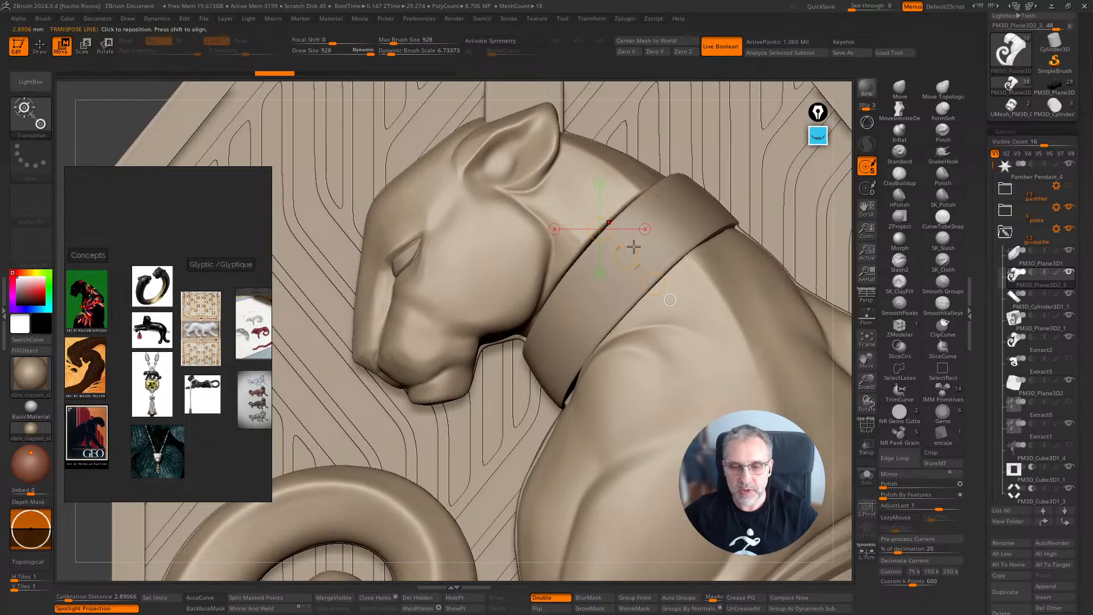
pyautogui.keyDown('shift'); pyautogui.moveTo(603, 230); pyautogui.dragTo(655, 271); pyautogui.keyUp('shift')
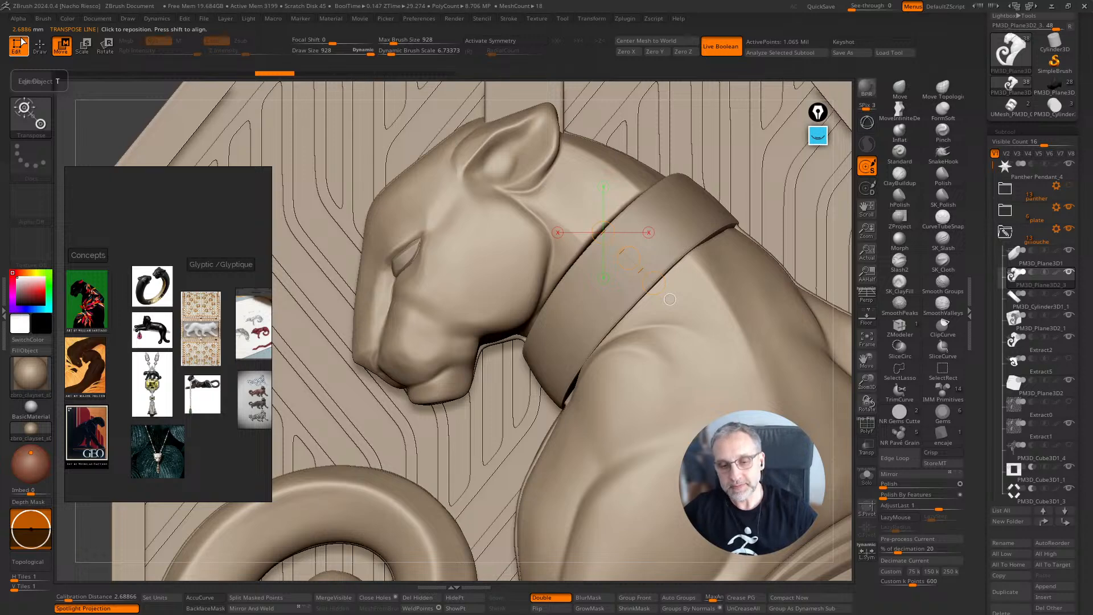
pyautogui.click(417, 308)
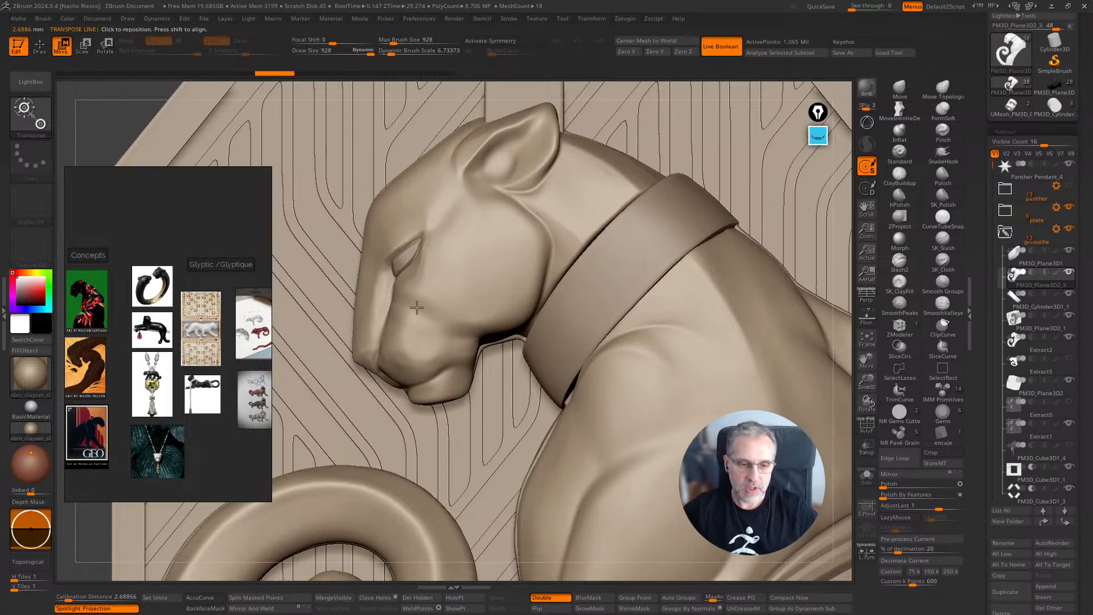
# Step: Measure across the panther's eye with the transpose line, then frame the model and return to Draw mode
pyautogui.keyDown('ctrl'); pyautogui.moveTo(420, 316); pyautogui.dragTo(420, 264, button='right'); pyautogui.keyUp('ctrl')
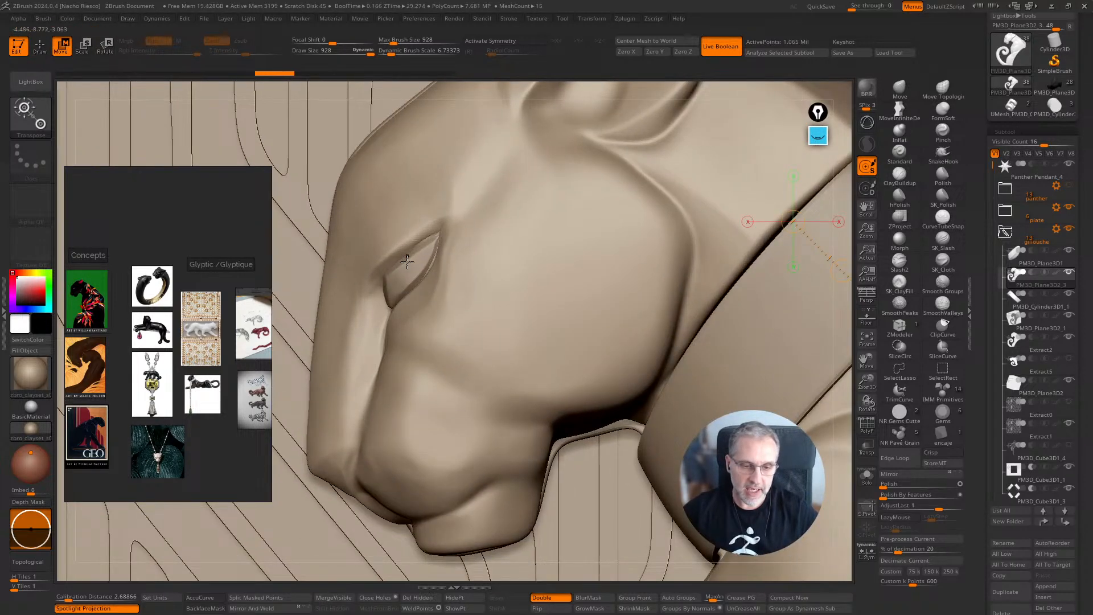
pyautogui.moveTo(407, 257)
pyautogui.mouseDown()
pyautogui.moveTo(425, 306)
pyautogui.moveTo(434, 298)
pyautogui.mouseUp()
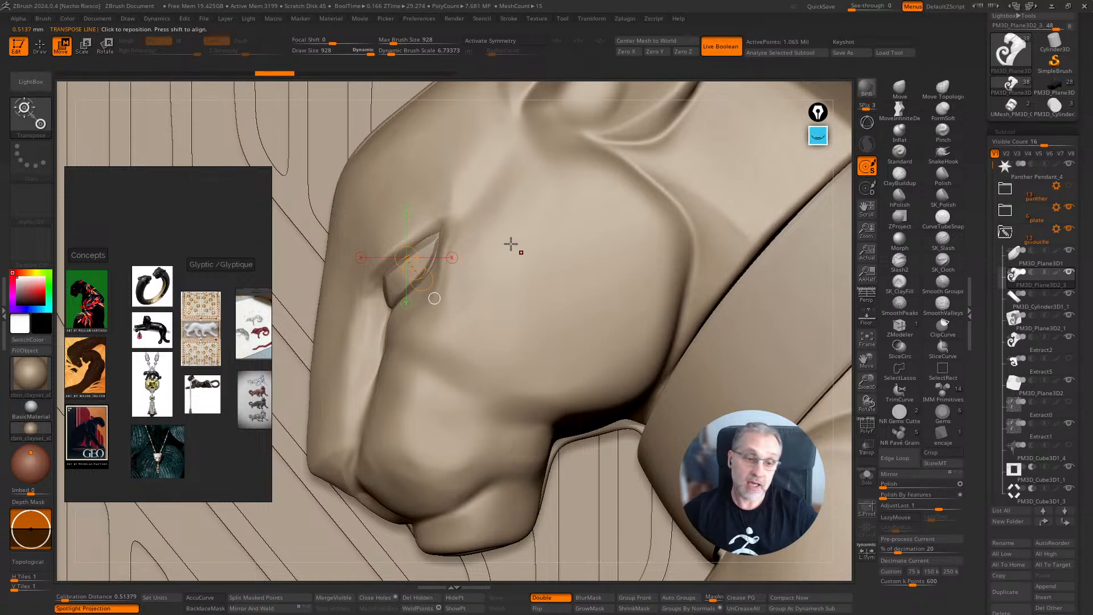
pyautogui.keyDown('ctrl'); pyautogui.moveTo(511, 243); pyautogui.dragTo(543, 376, button='right'); pyautogui.keyUp('ctrl')
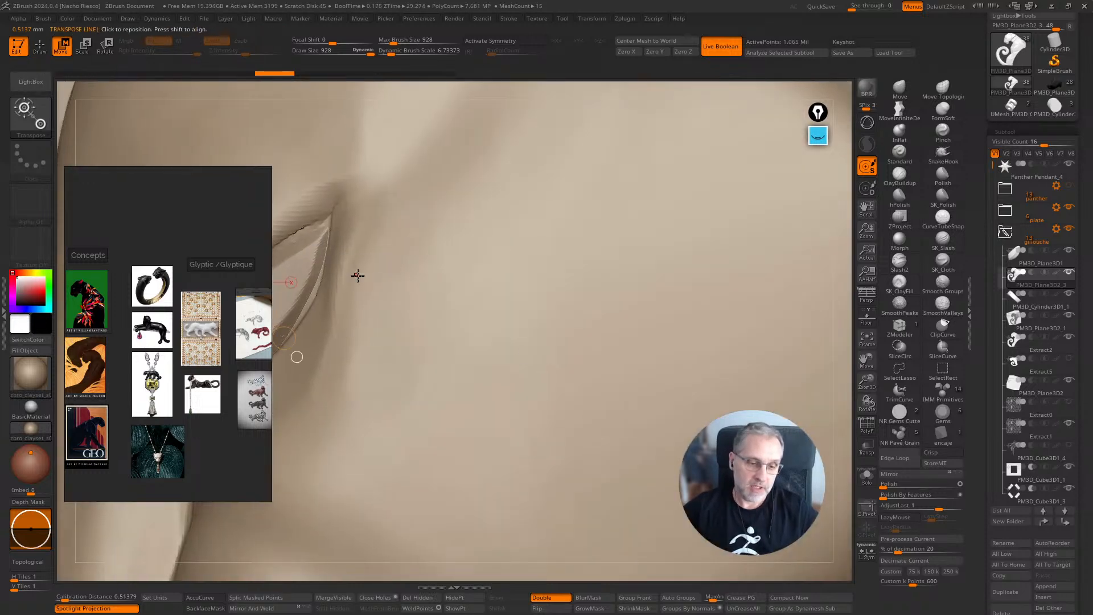
pyautogui.keyDown('alt'); pyautogui.moveTo(358, 276); pyautogui.dragTo(700, 284, button='right'); pyautogui.keyUp('alt')
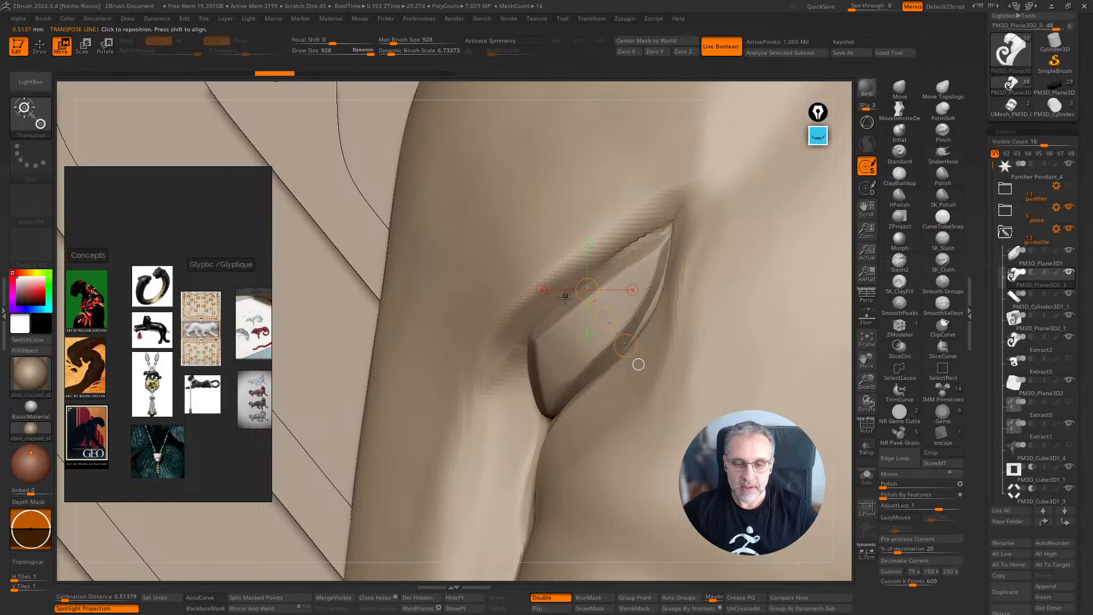
pyautogui.moveTo(566, 296); pyautogui.dragTo(609, 365)
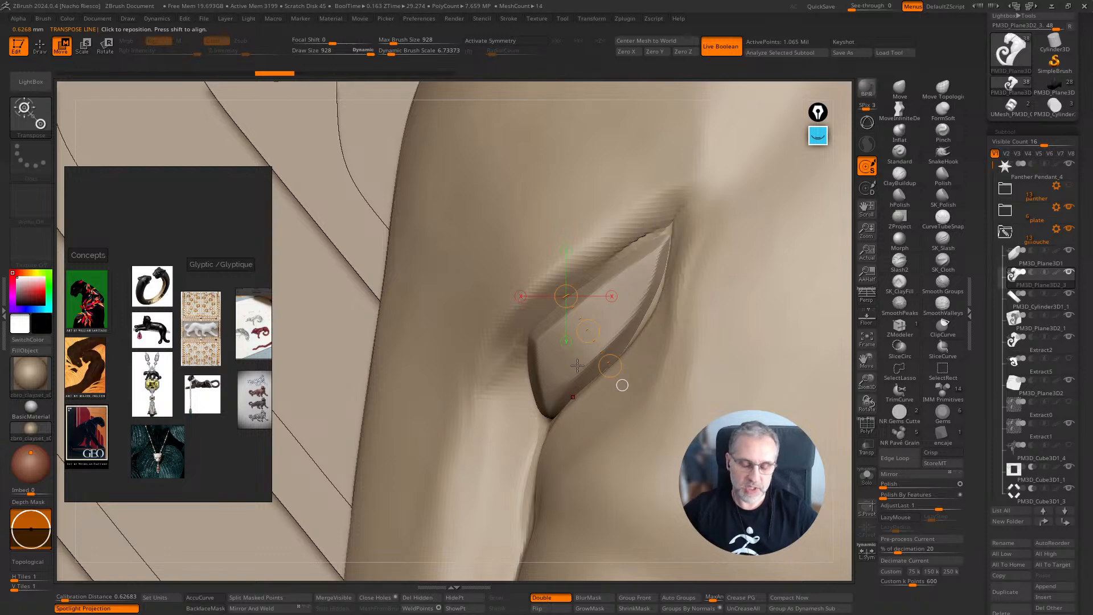
pyautogui.click(867, 340)
pyautogui.press('q')
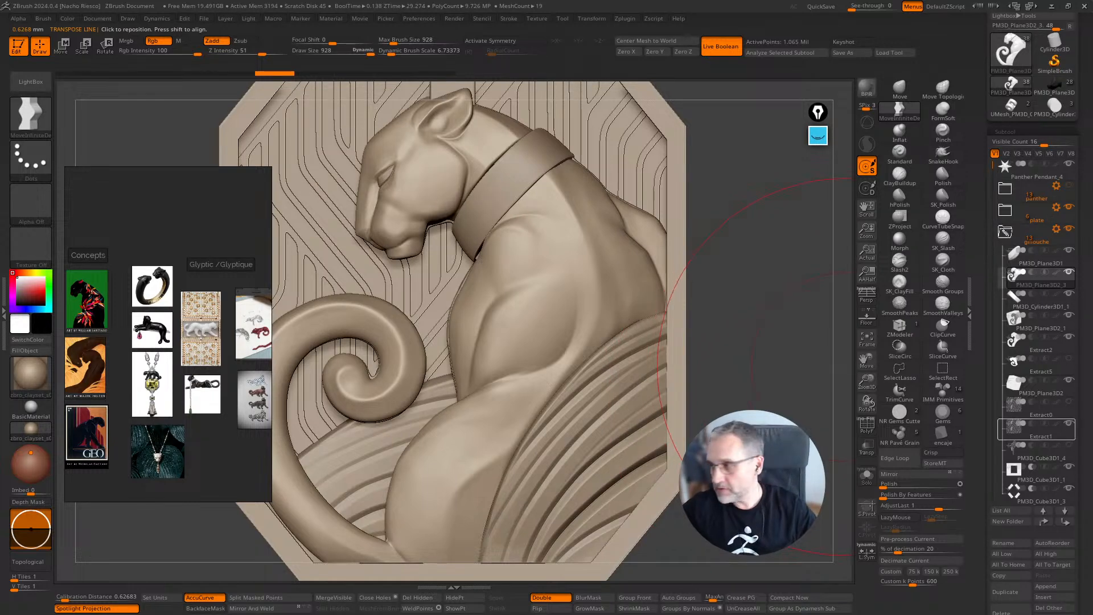
pyautogui.moveTo(1036, 430)
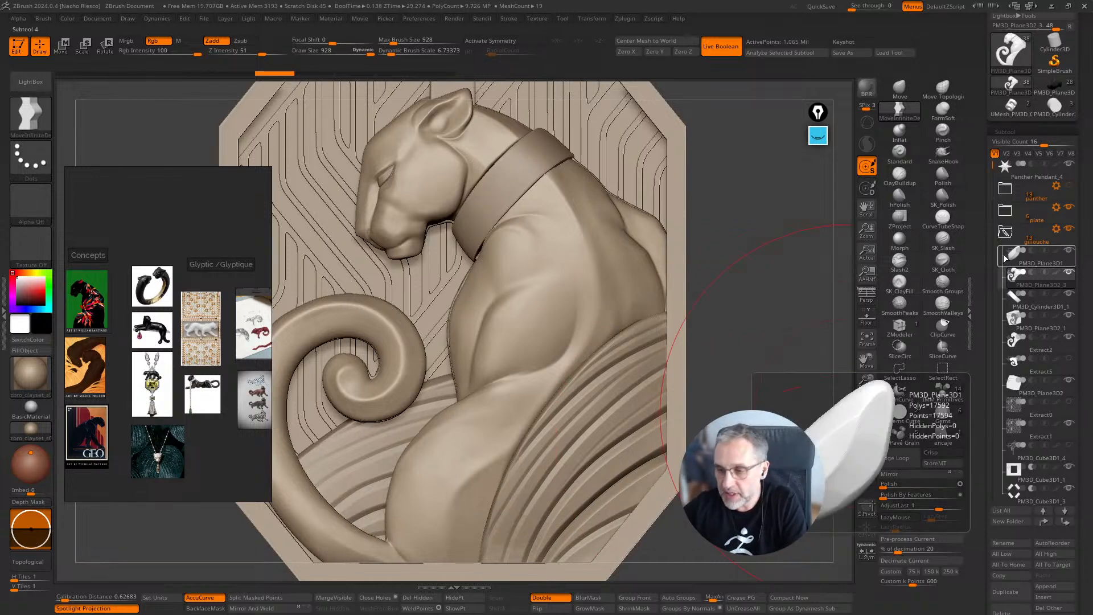
pyautogui.moveTo(984, 260); pyautogui.dragTo(986, 278)
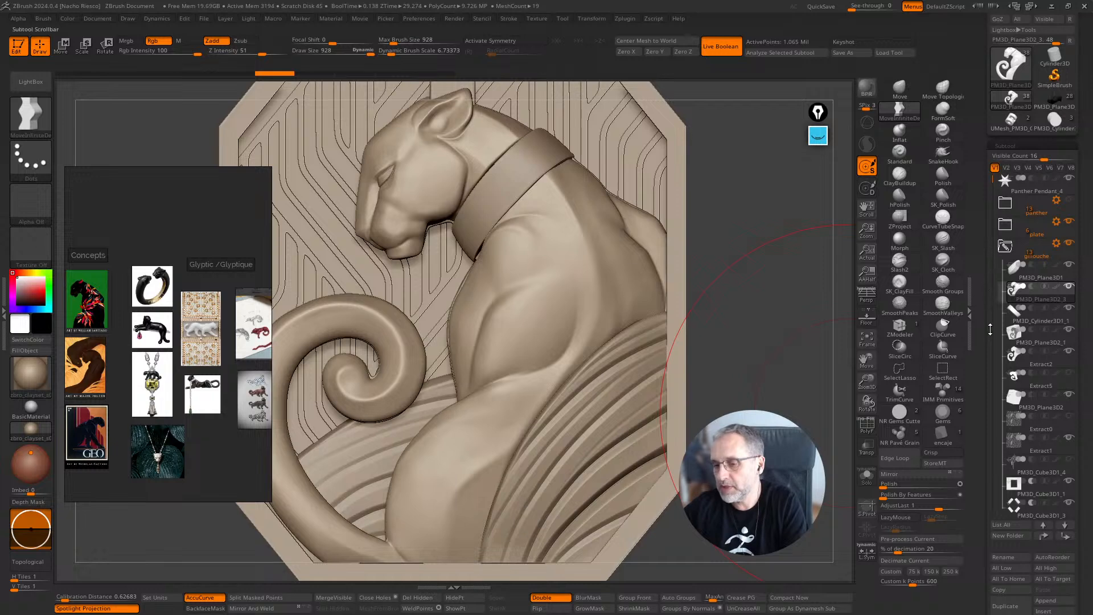
pyautogui.moveTo(988, 346); pyautogui.dragTo(988, 319)
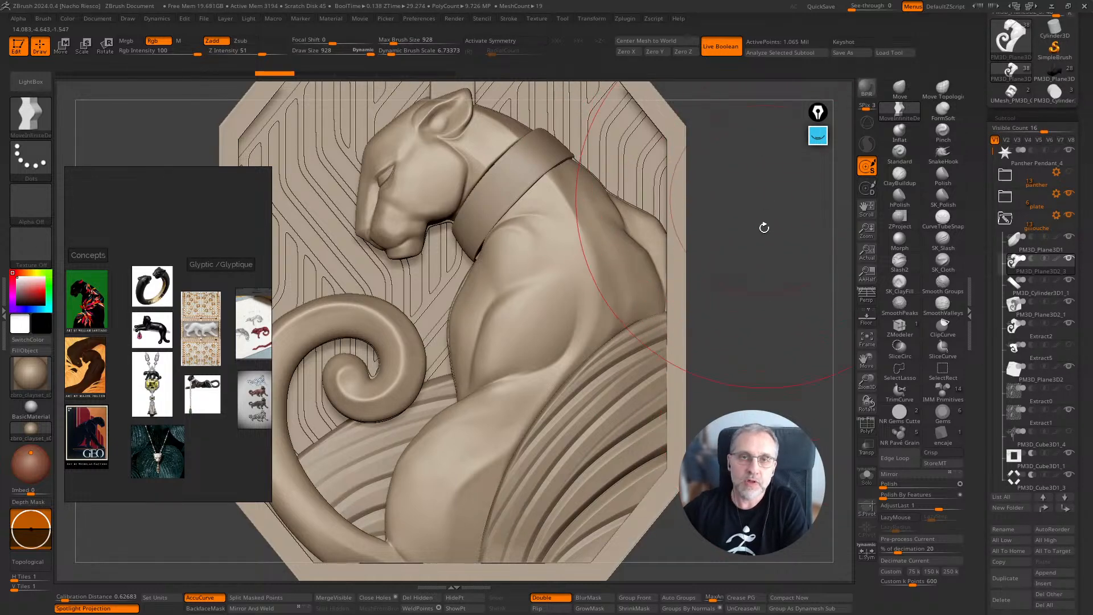
pyautogui.moveTo(1015, 370)
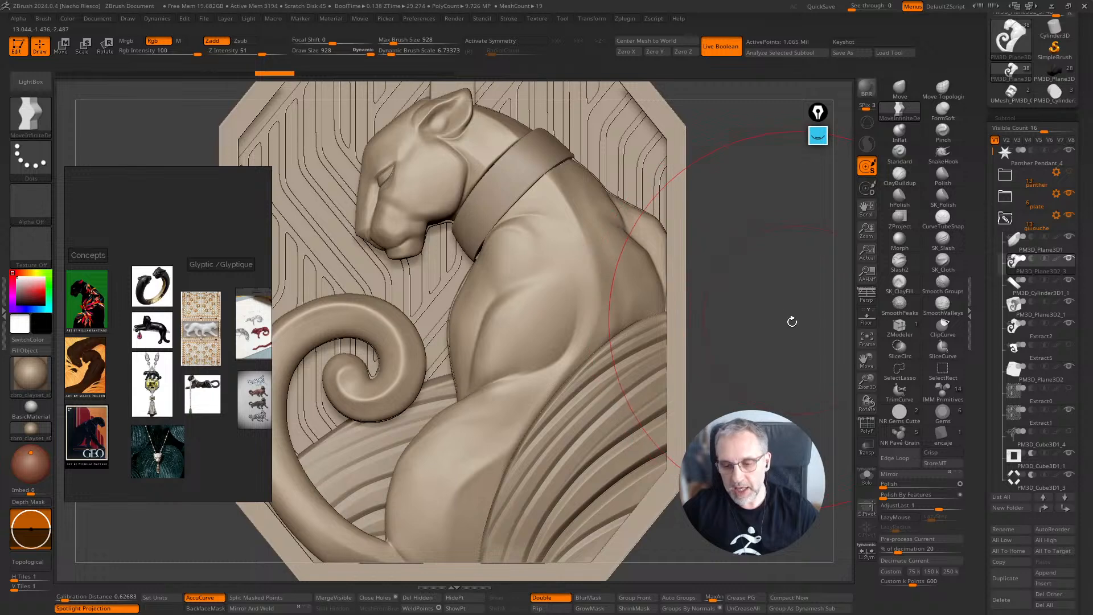
pyautogui.moveTo(750, 316)
pyautogui.keyDown('ctrl'); pyautogui.mouseDown(button='right')
pyautogui.moveTo(761, 293)
pyautogui.moveTo(761, 344)
pyautogui.moveTo(731, 302)
pyautogui.moveTo(745, 323)
pyautogui.mouseUp(button='right'); pyautogui.keyUp('ctrl')
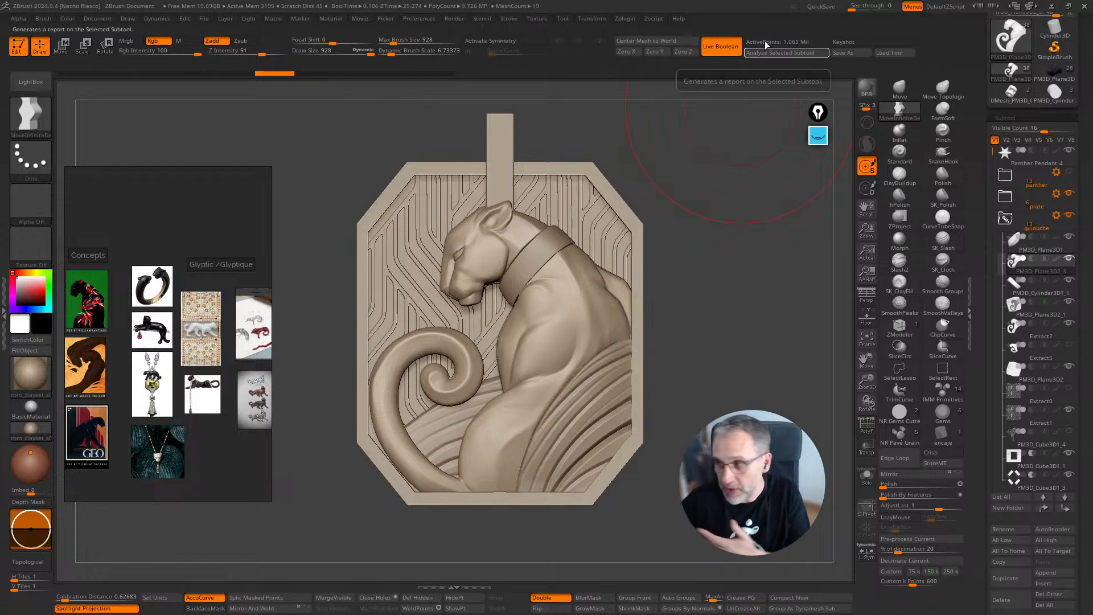
pyautogui.moveTo(1054, 73)
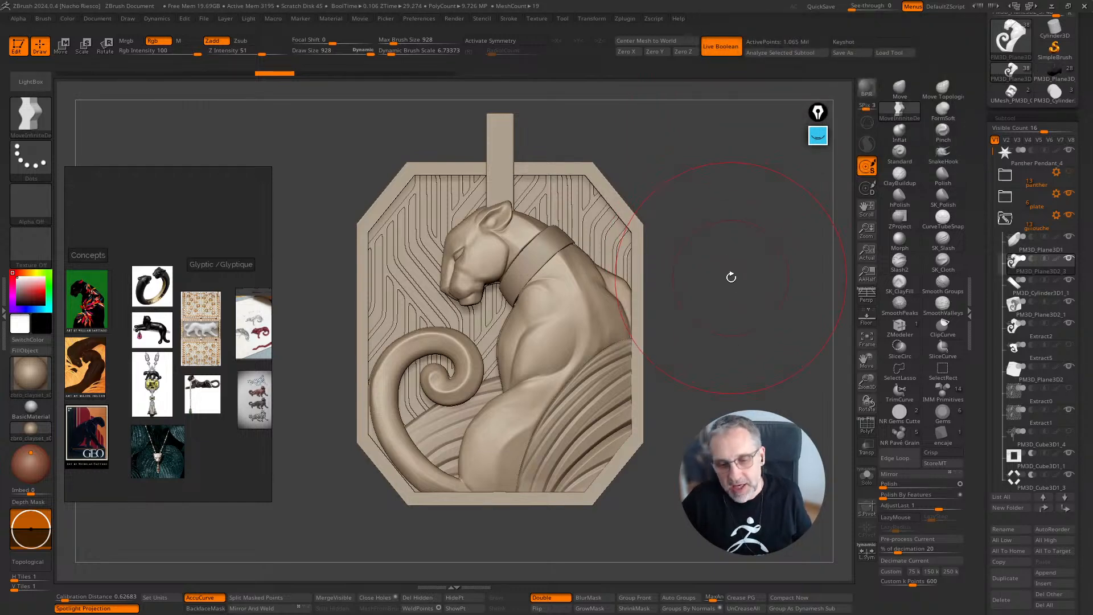
pyautogui.moveTo(735, 278); pyautogui.dragTo(727, 275)
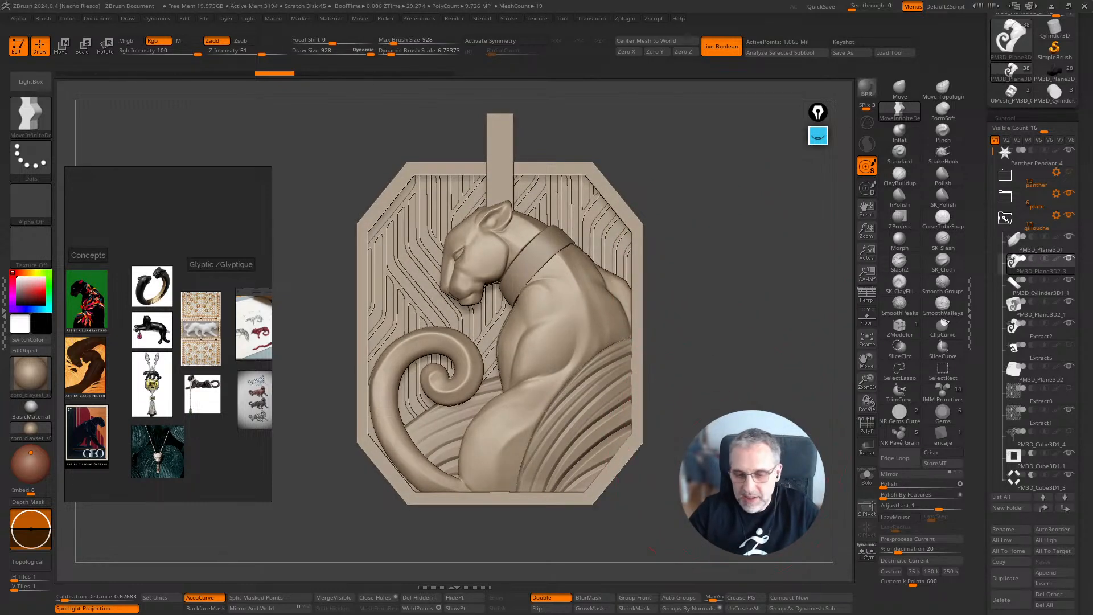
pyautogui.keyDown('ctrl'); pyautogui.moveTo(732, 436); pyautogui.dragTo(682, 510, button='right'); pyautogui.keyUp('ctrl')
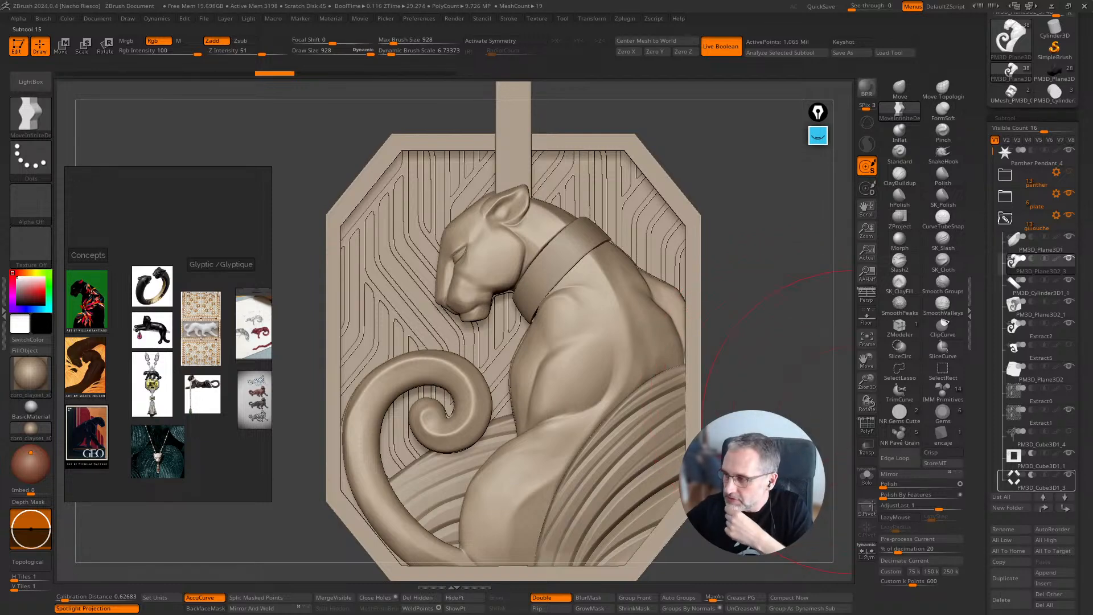
pyautogui.moveTo(1025, 479)
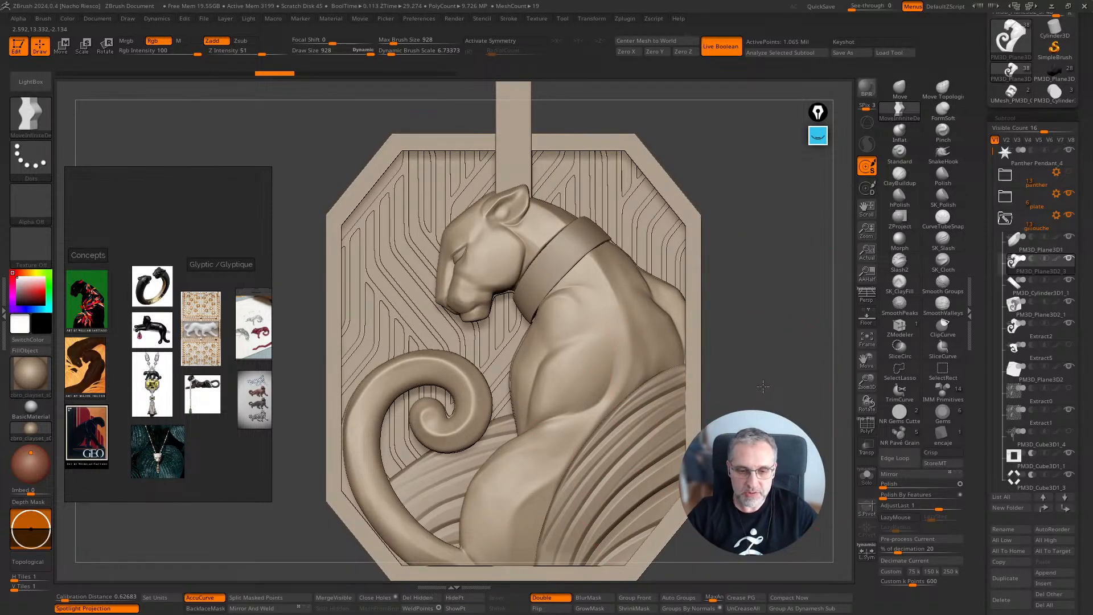
# Step: Make the collar PM3D_Cylinder3D1_1 the active subtool and isolate it in Solo mode for a close view
pyautogui.keyDown('alt'); pyautogui.moveTo(789, 396); pyautogui.dragTo(809, 385); pyautogui.keyUp('alt')
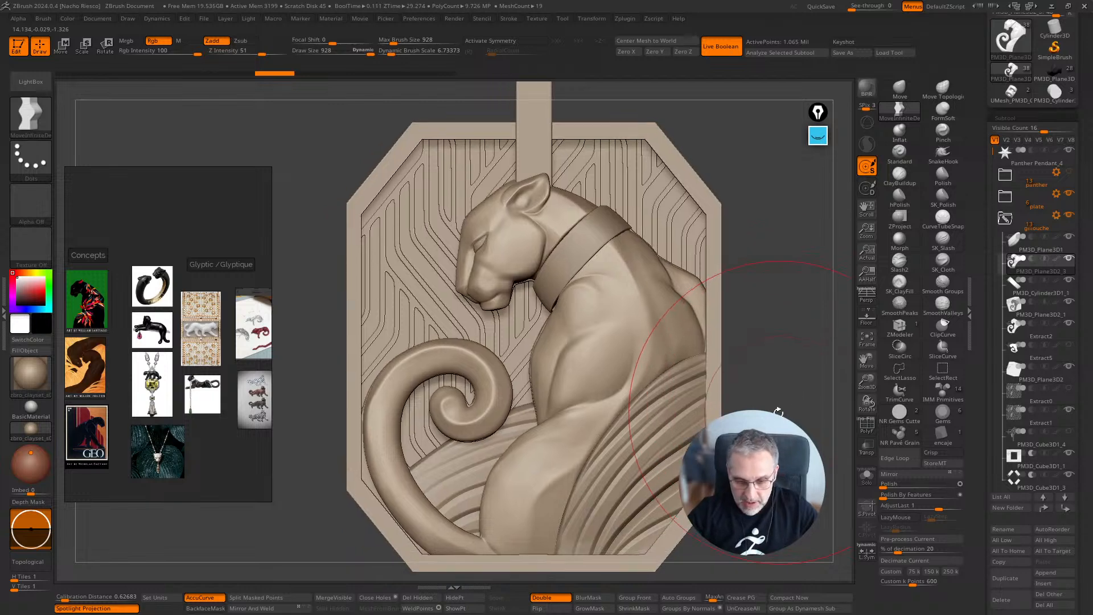
pyautogui.keyDown('alt'); pyautogui.click(586, 241); pyautogui.keyUp('alt')
pyautogui.click(867, 475)
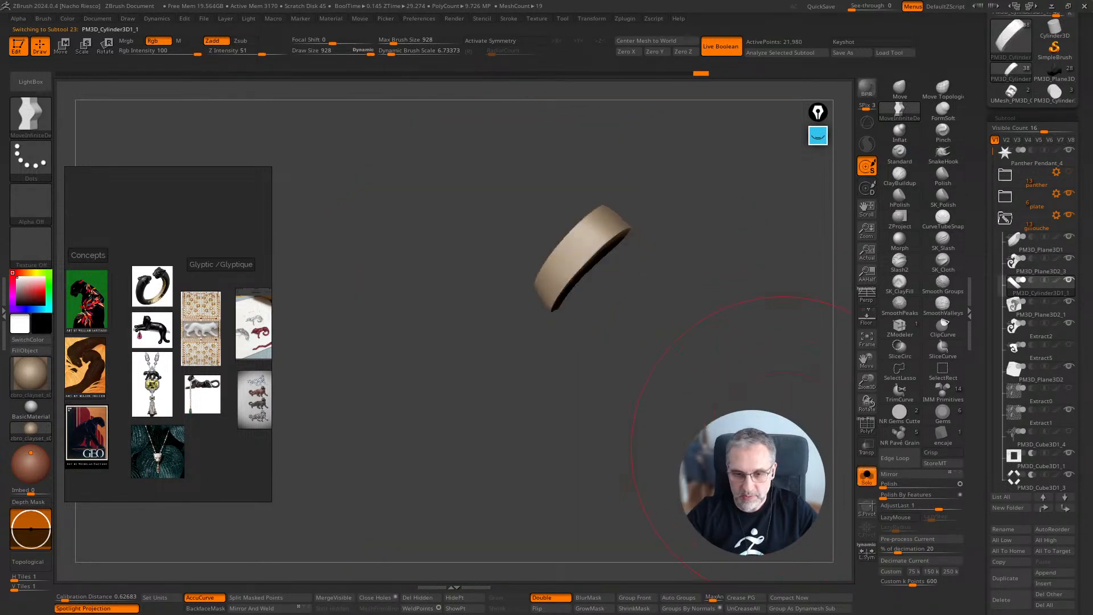
pyautogui.click(867, 480)
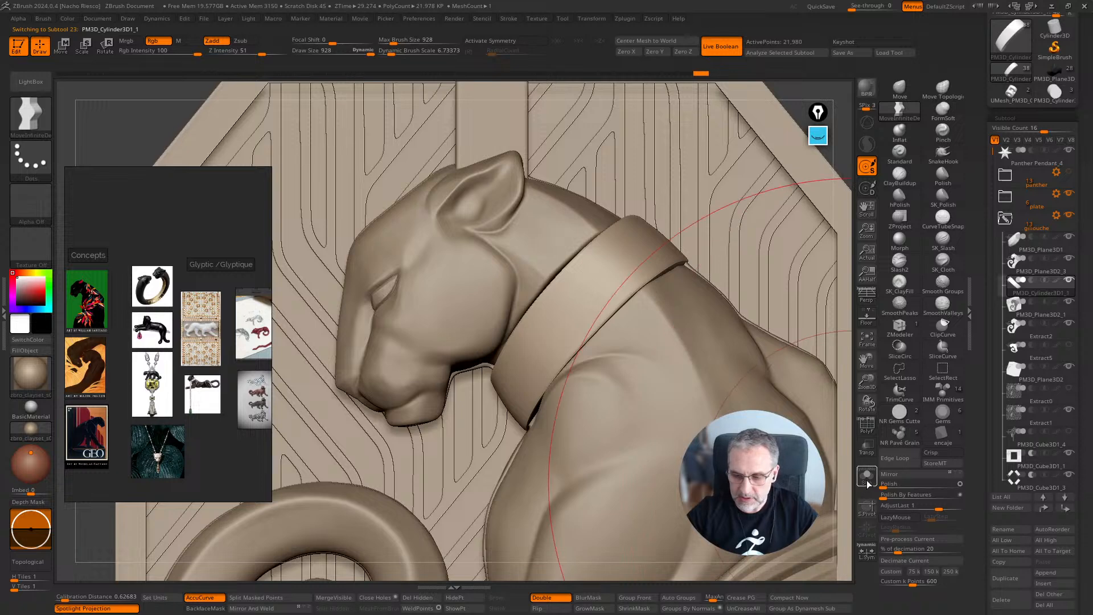
pyautogui.click(866, 480)
pyautogui.keyDown('ctrl'); pyautogui.moveTo(788, 477); pyautogui.dragTo(624, 446, button='right'); pyautogui.keyUp('ctrl')
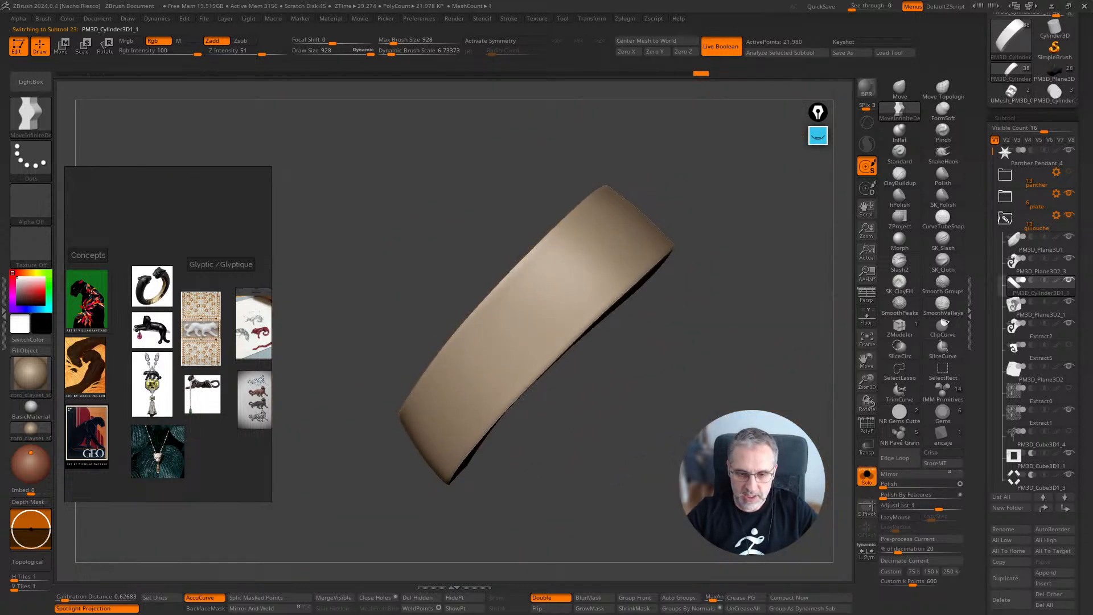
# Step: Expand the annotation toolbar and draw a yellow pen line along the isolated collar's shoulder-side edge, marking the areas beside it
pyautogui.press('w')
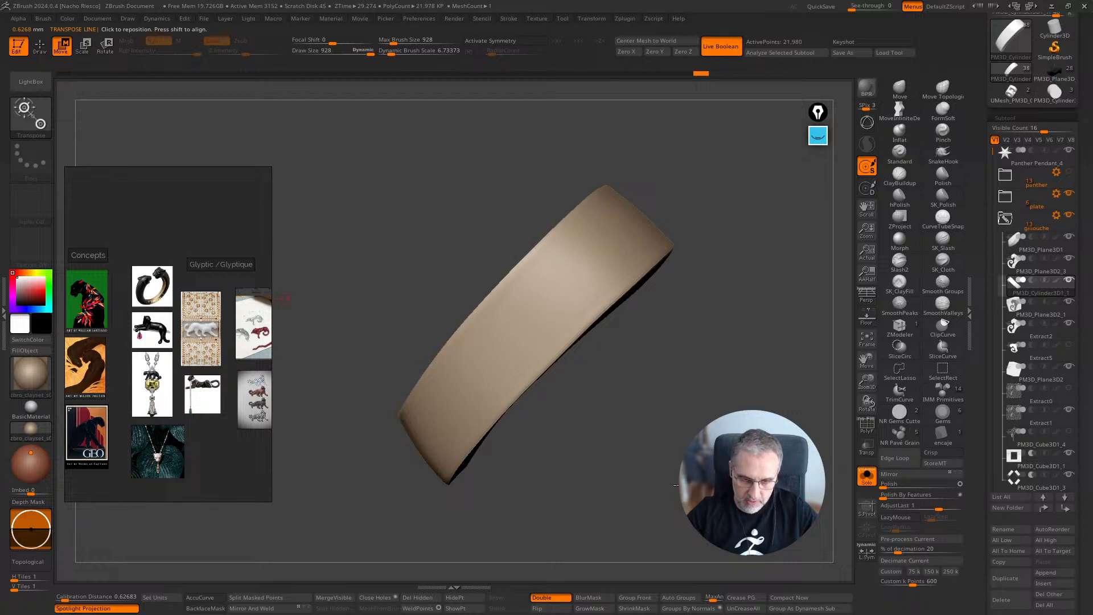
pyautogui.moveTo(641, 375); pyautogui.dragTo(717, 345, button='right')
pyautogui.click(819, 136)
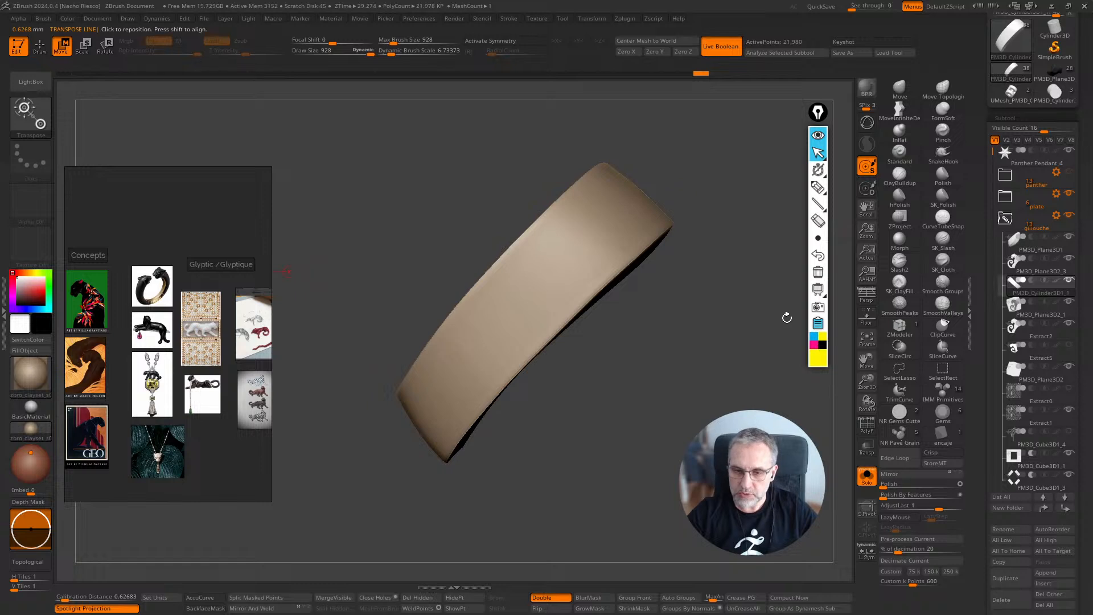
pyautogui.click(818, 187)
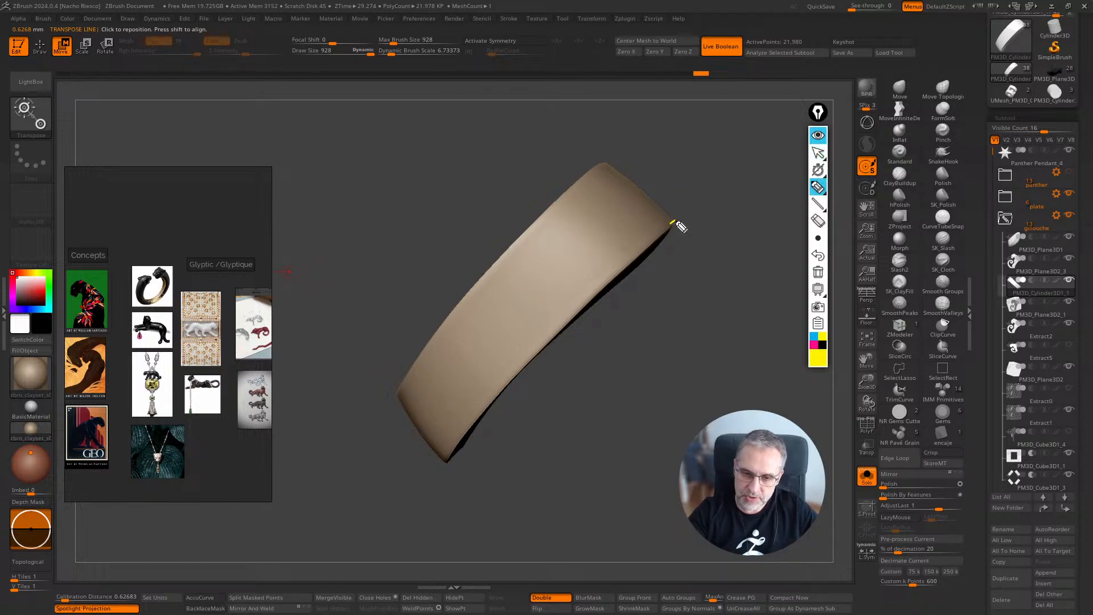
pyautogui.moveTo(673, 222)
pyautogui.mouseDown()
pyautogui.moveTo(423, 471)
pyautogui.moveTo(456, 453)
pyautogui.mouseUp()
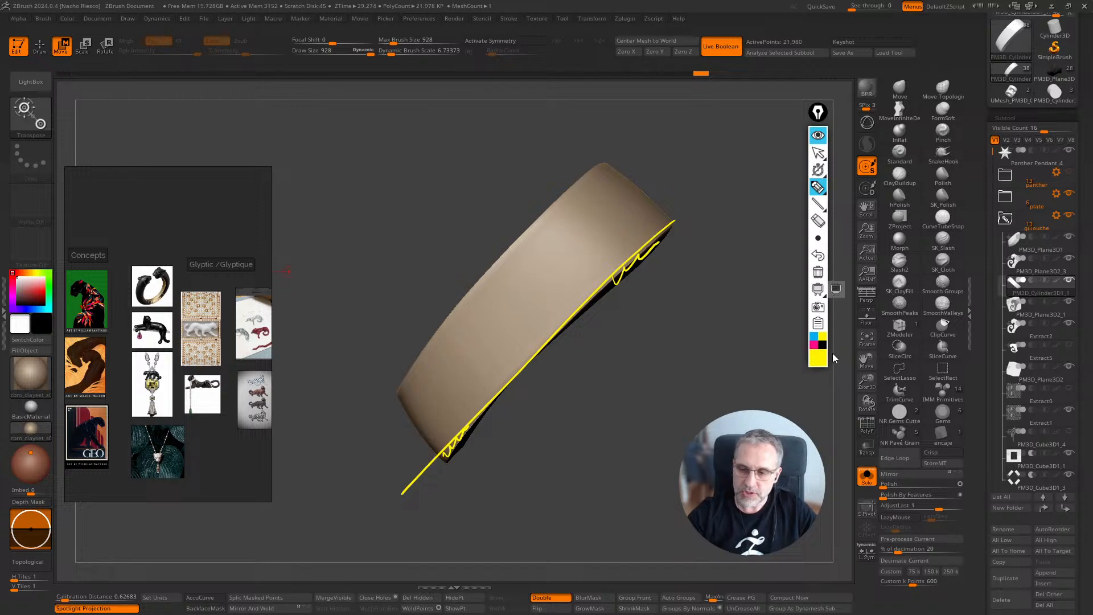
# Step: Clear the yellow annotations, sketch a pen line across the isolated collar's width, and erase it again
pyautogui.click(819, 272)
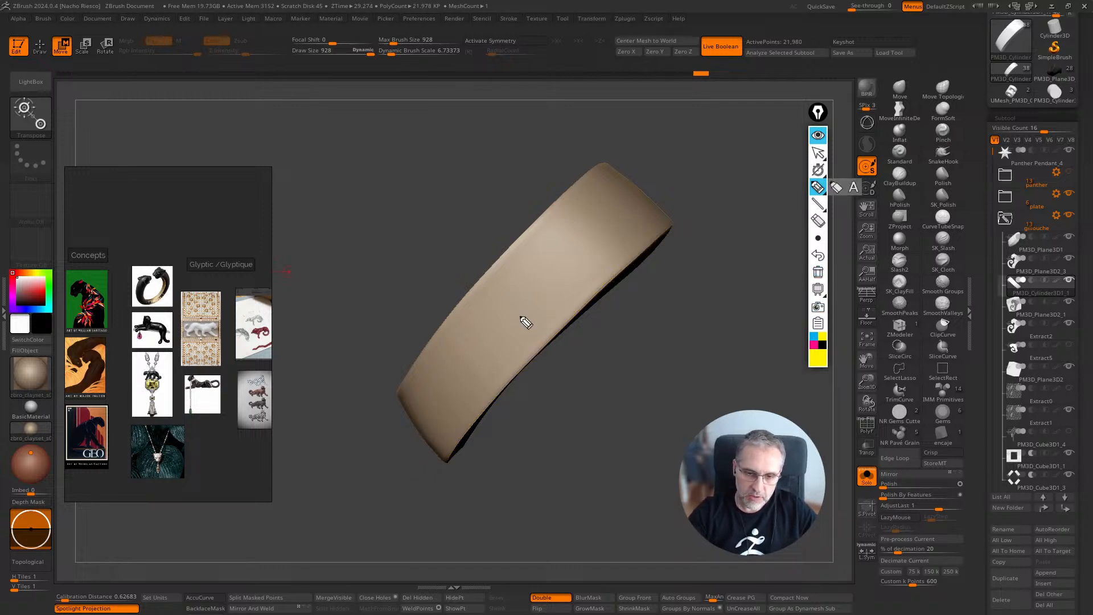
pyautogui.moveTo(481, 283); pyautogui.dragTo(502, 306)
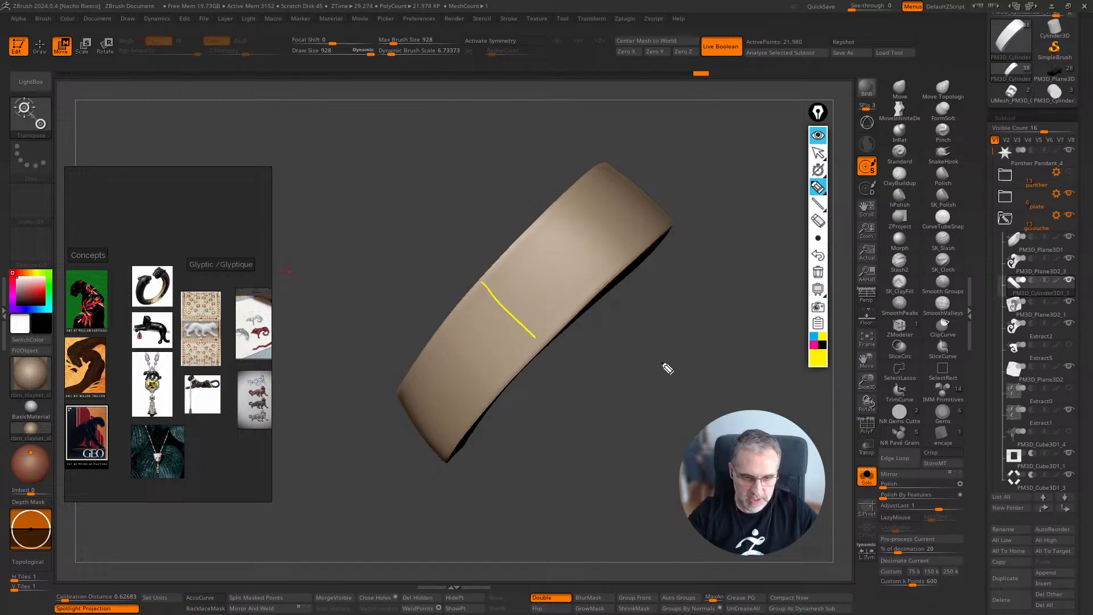
pyautogui.click(818, 220)
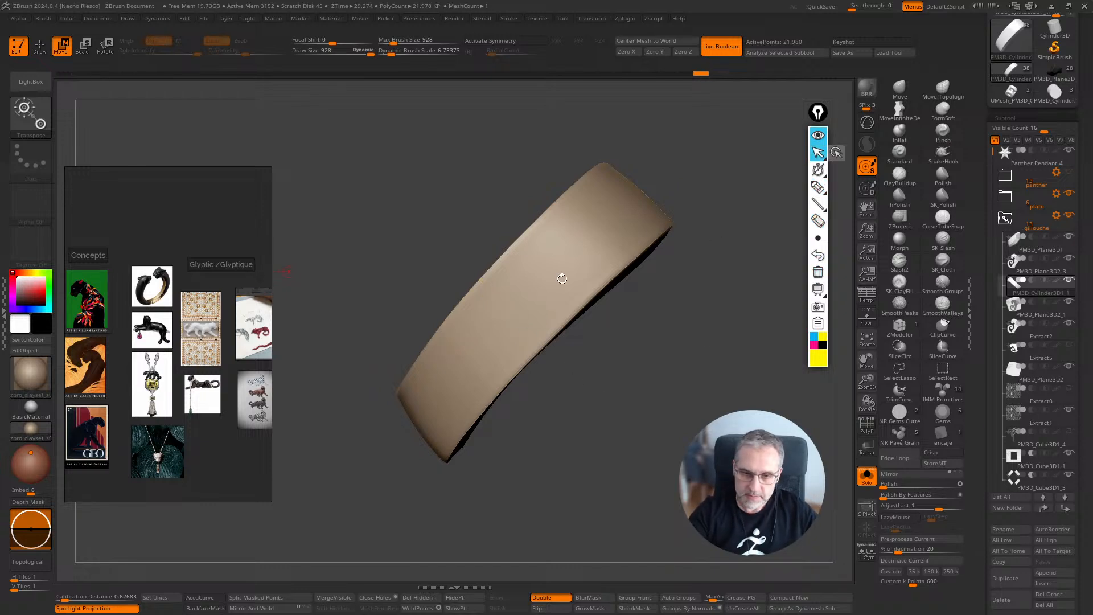
# Step: Draw a transpose line across the collar's width and flatten the previously marked long edge with it
pyautogui.moveTo(509, 298); pyautogui.dragTo(579, 362)
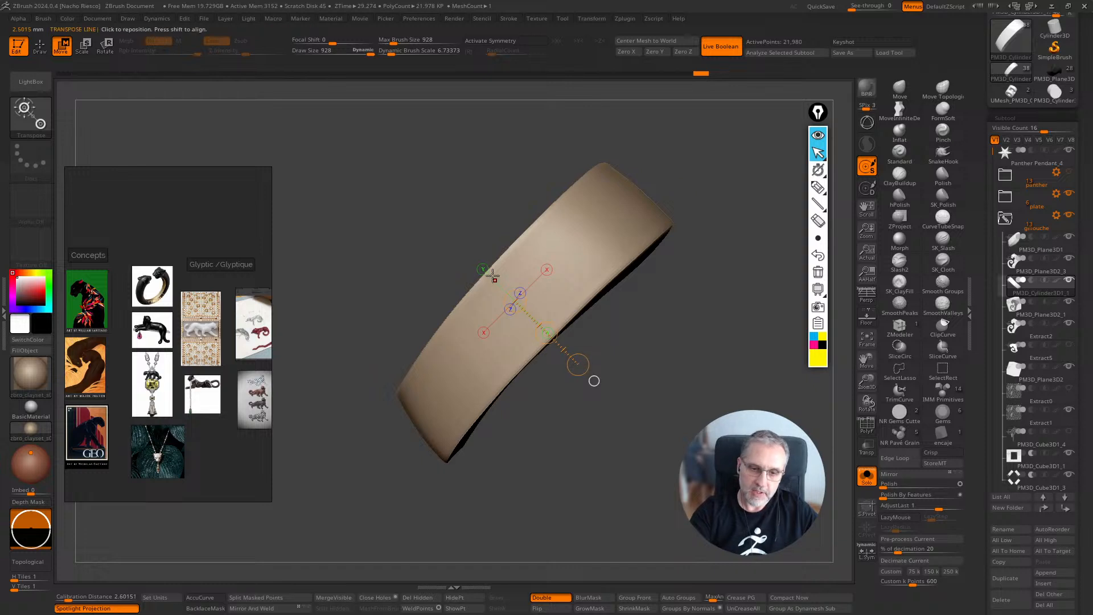
pyautogui.moveTo(492, 271); pyautogui.dragTo(568, 354)
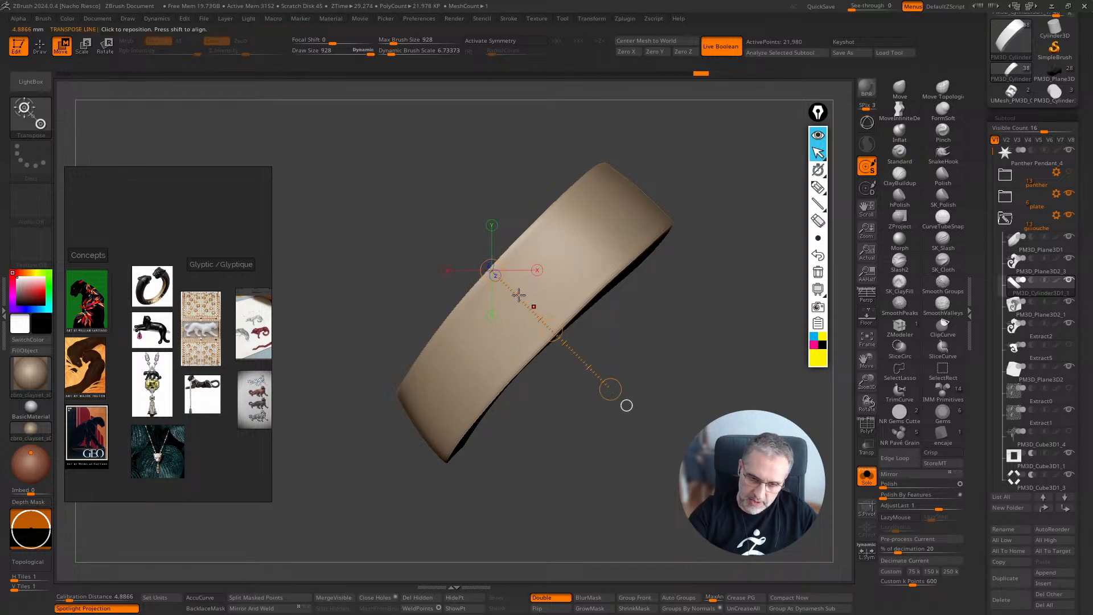
pyautogui.moveTo(491, 270); pyautogui.dragTo(570, 344)
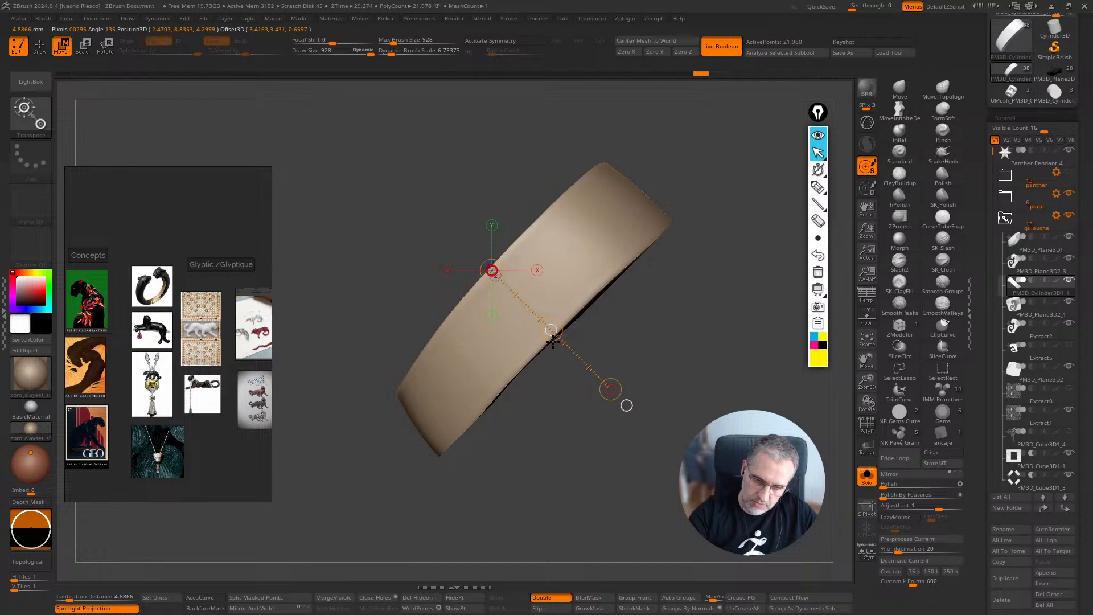
pyautogui.moveTo(554, 344); pyautogui.dragTo(550, 339)
pyautogui.hotkey('ctrl', 'z')
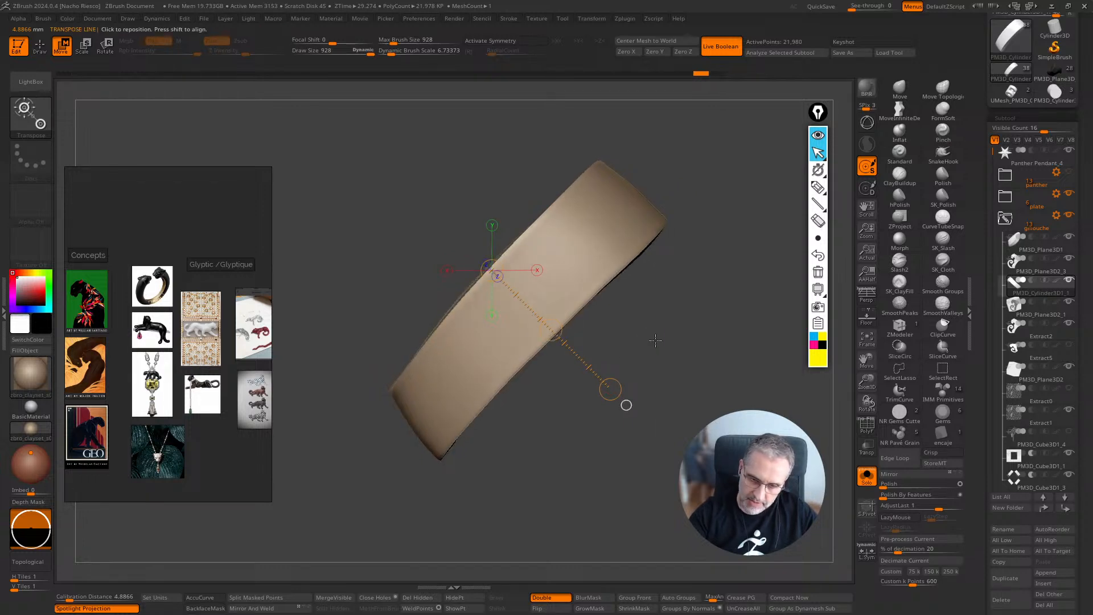
pyautogui.click(491, 270)
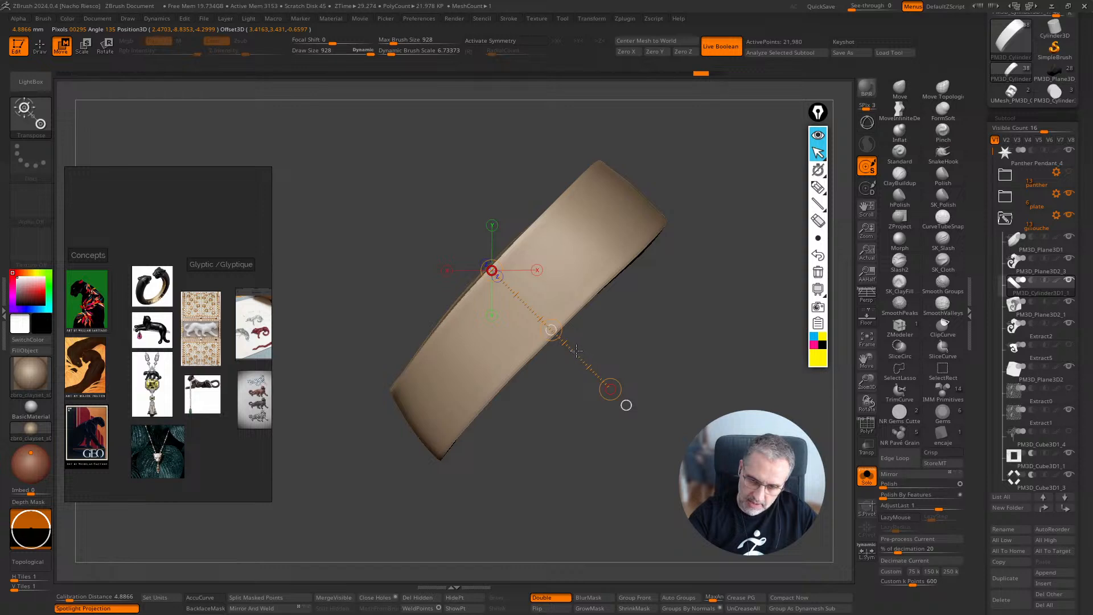
pyautogui.moveTo(553, 333); pyautogui.dragTo(550, 330)
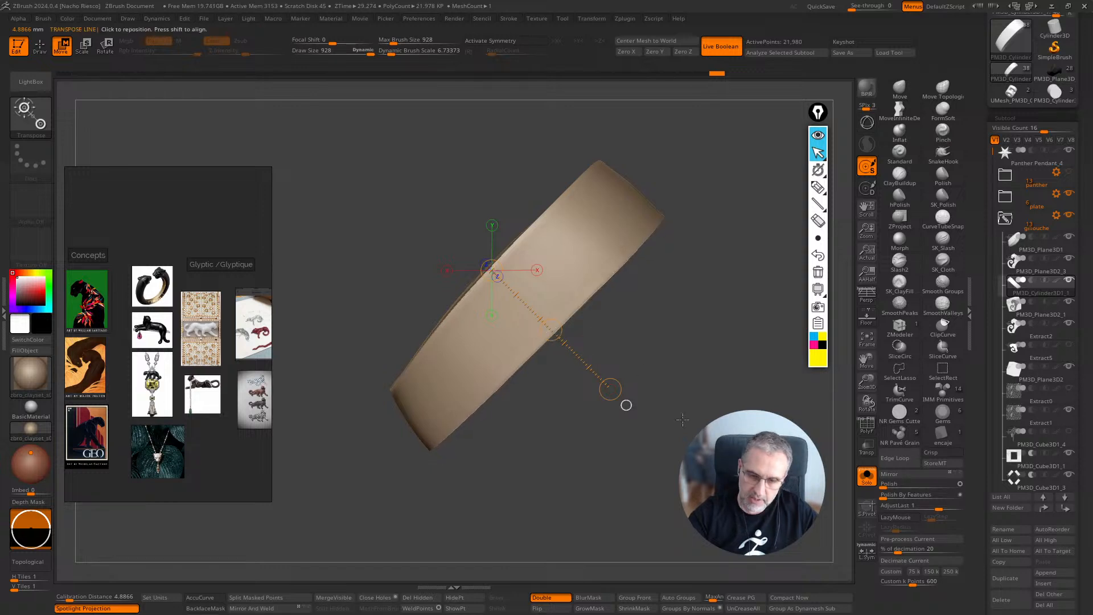
# Step: Realign the transpose line across the collar from a rotated view and straighten the remaining curve of the same long edge
pyautogui.press('q')
pyautogui.moveTo(740, 393)
pyautogui.mouseDown()
pyautogui.moveTo(694, 370)
pyautogui.moveTo(756, 393)
pyautogui.moveTo(749, 402)
pyautogui.moveTo(734, 394)
pyautogui.moveTo(745, 494)
pyautogui.moveTo(696, 412)
pyautogui.mouseUp()
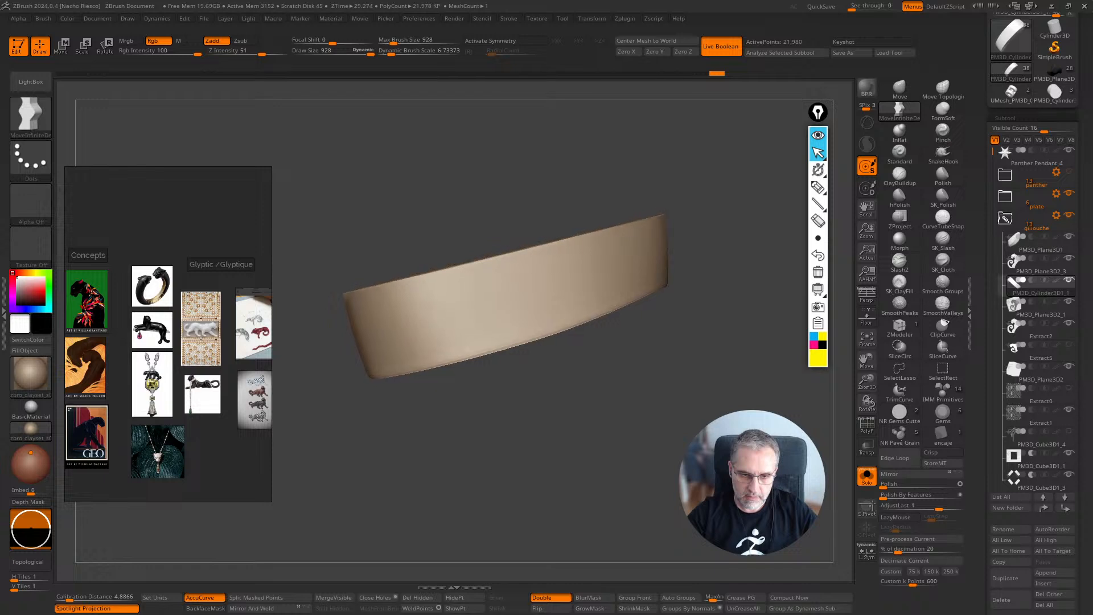
pyautogui.press('w')
pyautogui.moveTo(518, 251); pyautogui.dragTo(552, 337)
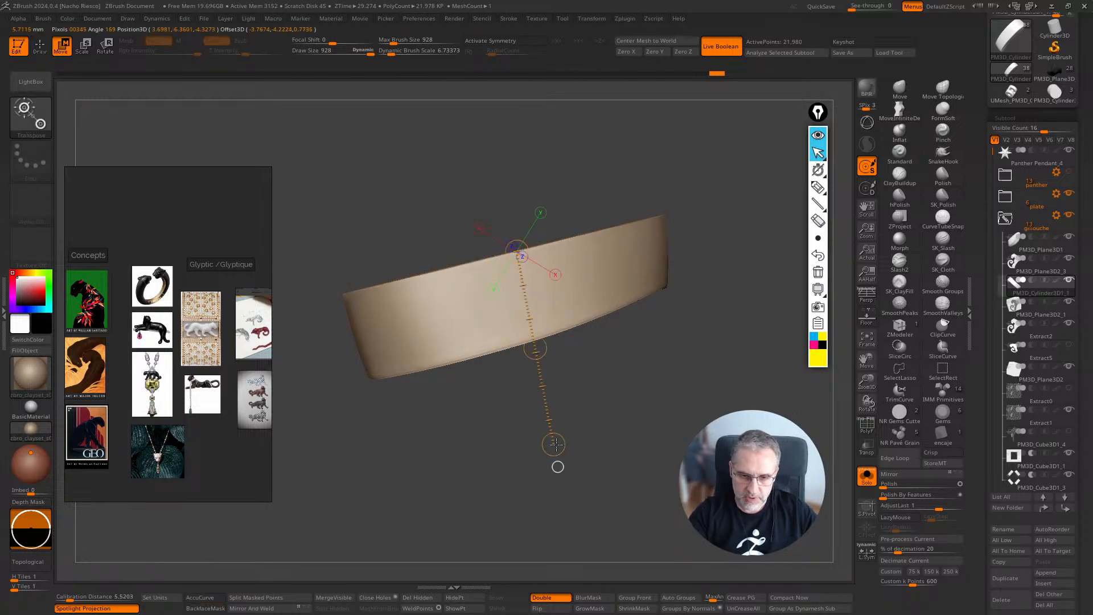
pyautogui.moveTo(562, 447); pyautogui.dragTo(561, 447)
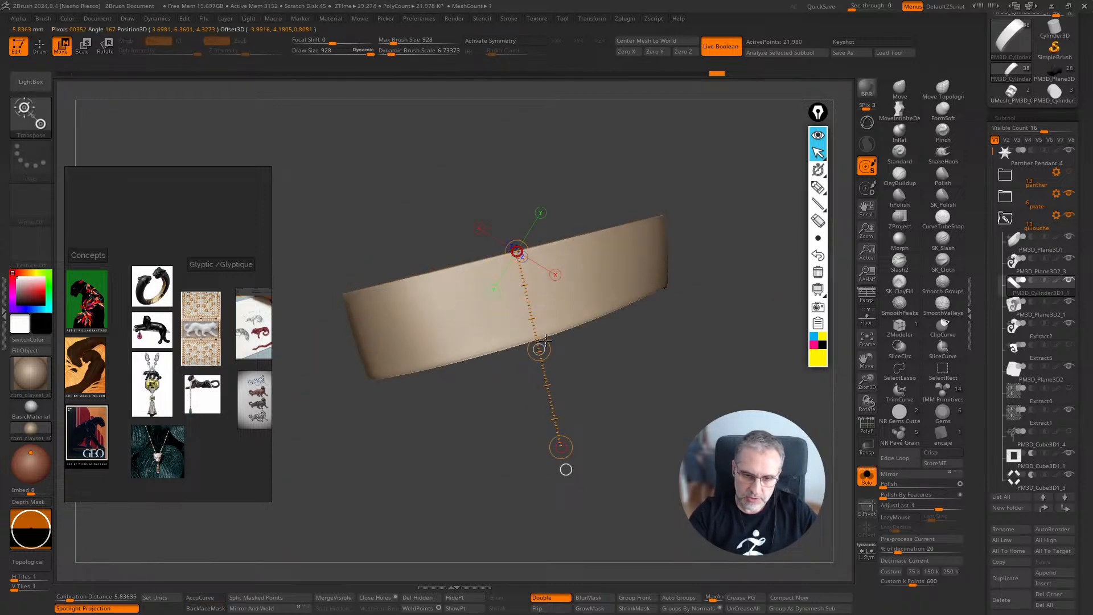
pyautogui.moveTo(546, 340); pyautogui.dragTo(545, 324)
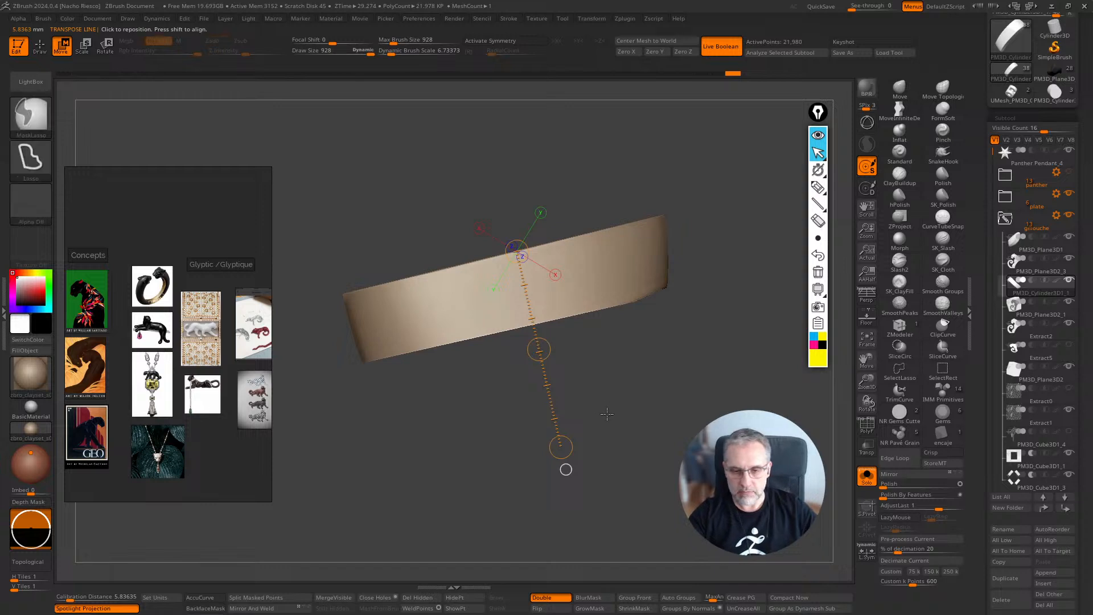
pyautogui.hotkey('ctrl', 'z')
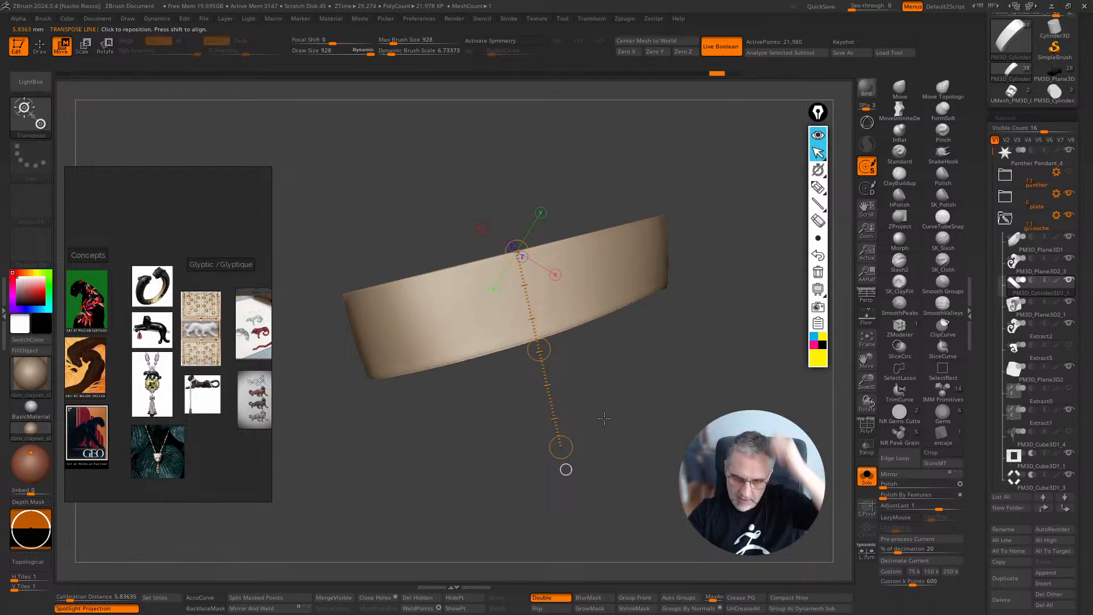
pyautogui.moveTo(572, 443)
pyautogui.mouseDown(button='right')
pyautogui.moveTo(556, 443)
pyautogui.moveTo(568, 442)
pyautogui.mouseUp(button='right')
pyautogui.moveTo(570, 439); pyautogui.dragTo(574, 437)
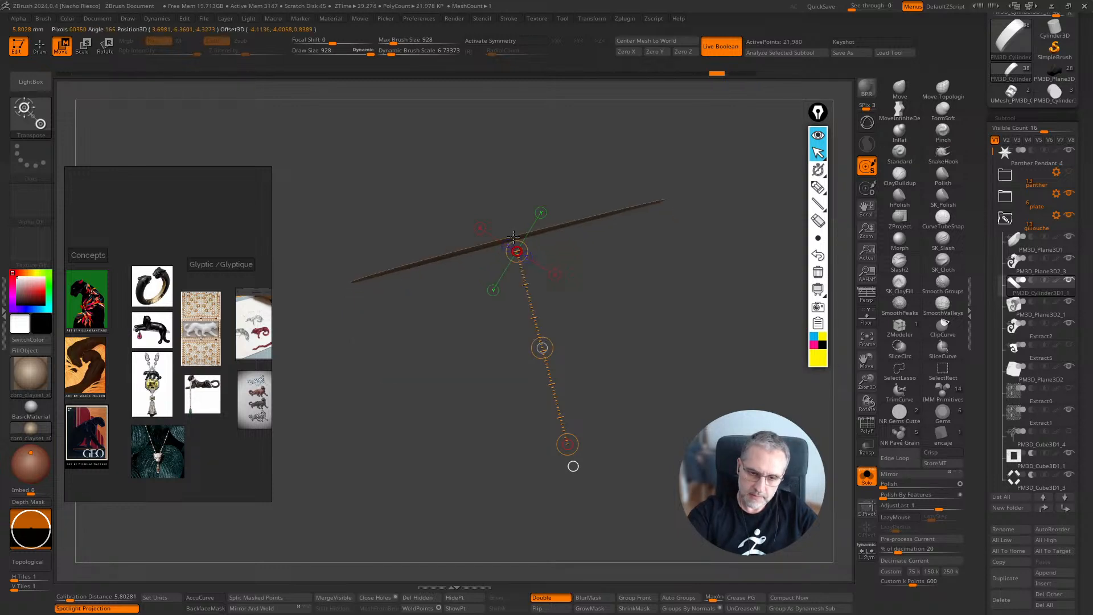
pyautogui.moveTo(557, 330); pyautogui.dragTo(552, 313)
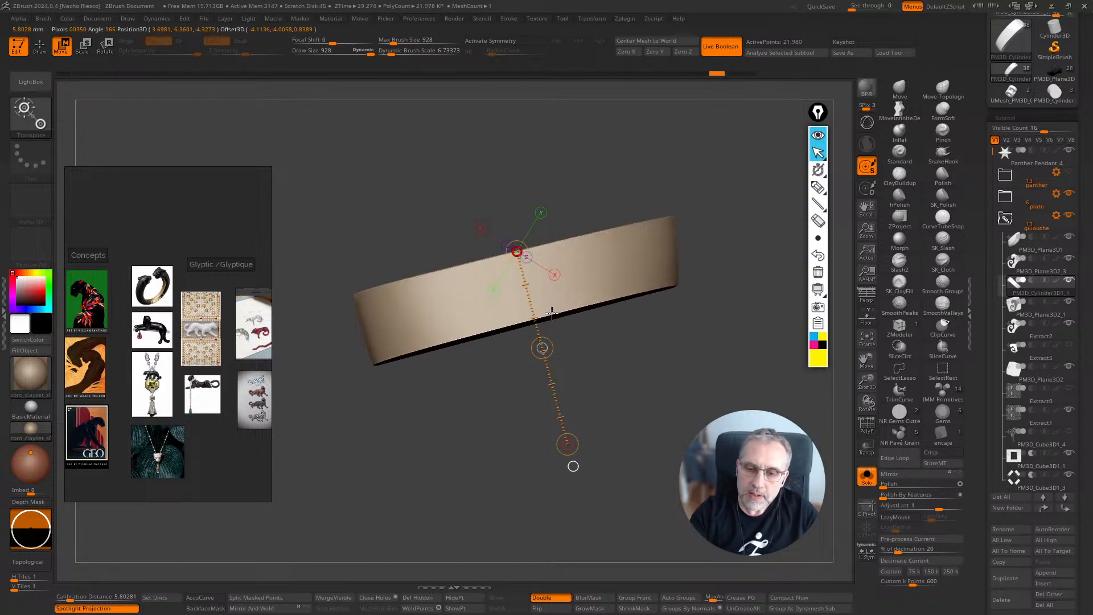
# Step: Check the collar against the full model, isolate it again, and flatten its opposite long edge with a transpose line
pyautogui.press('q')
pyautogui.moveTo(772, 521)
pyautogui.mouseDown()
pyautogui.moveTo(678, 389)
pyautogui.moveTo(576, 462)
pyautogui.mouseUp()
pyautogui.press('w')
pyautogui.click(867, 478)
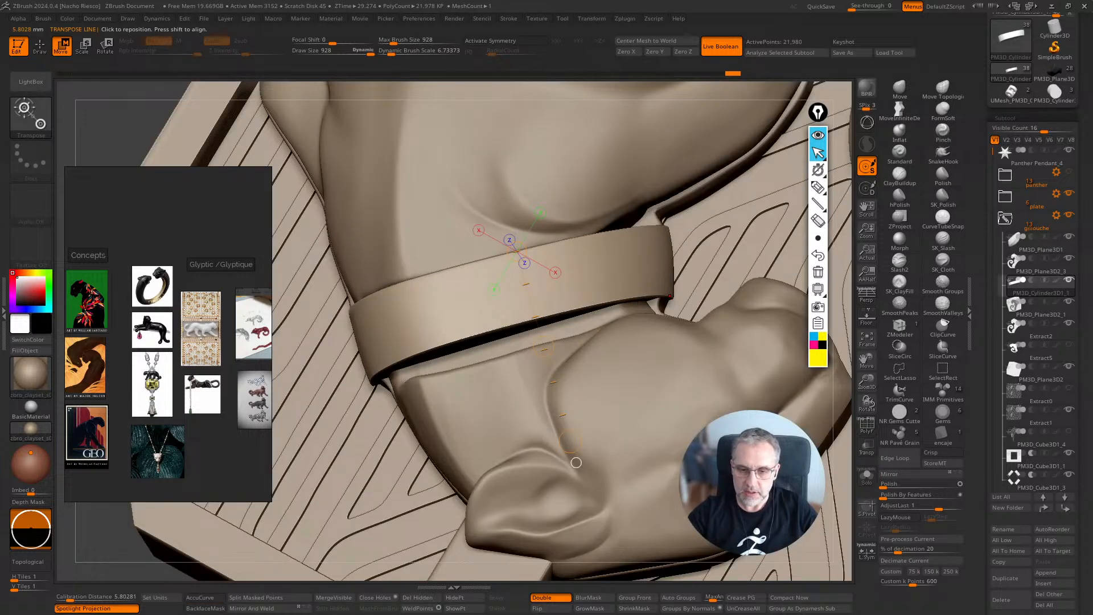
pyautogui.click(867, 478)
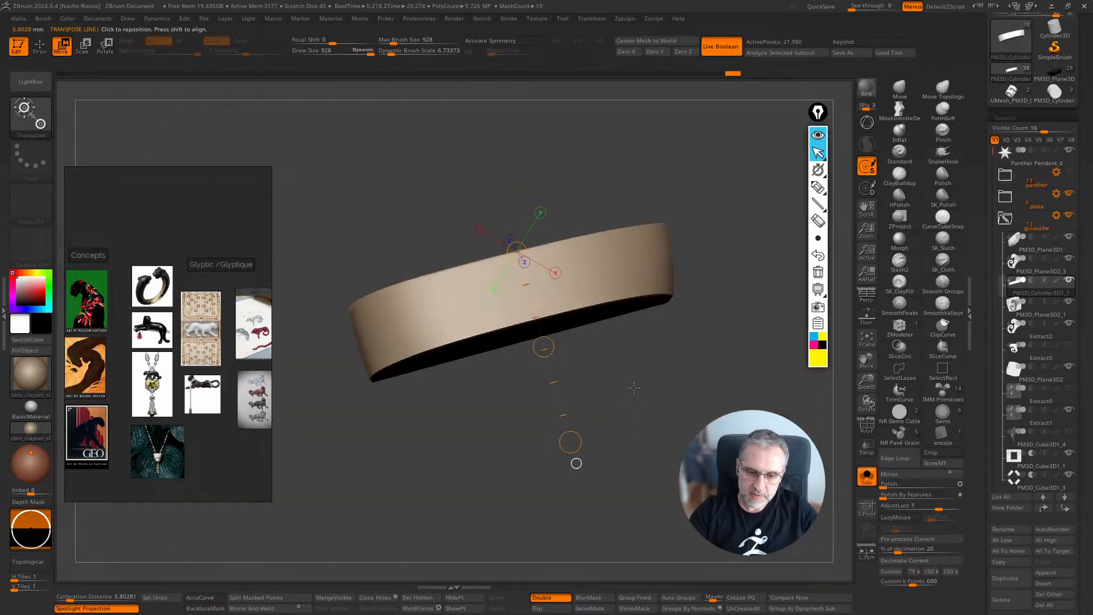
pyautogui.moveTo(638, 406); pyautogui.dragTo(692, 271)
pyautogui.click(490, 222)
pyautogui.moveTo(722, 333); pyautogui.dragTo(711, 227)
pyautogui.moveTo(468, 196); pyautogui.dragTo(467, 190)
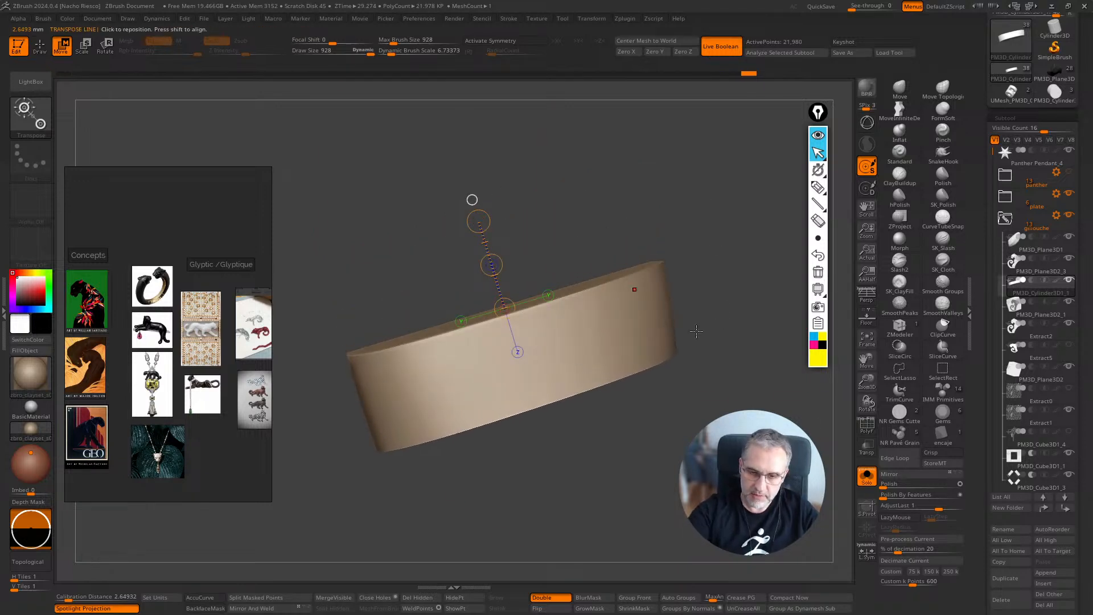
# Step: Bring the whole model back into view and narrow the collar slightly across its width with the transpose line
pyautogui.press('q')
pyautogui.click(866, 478)
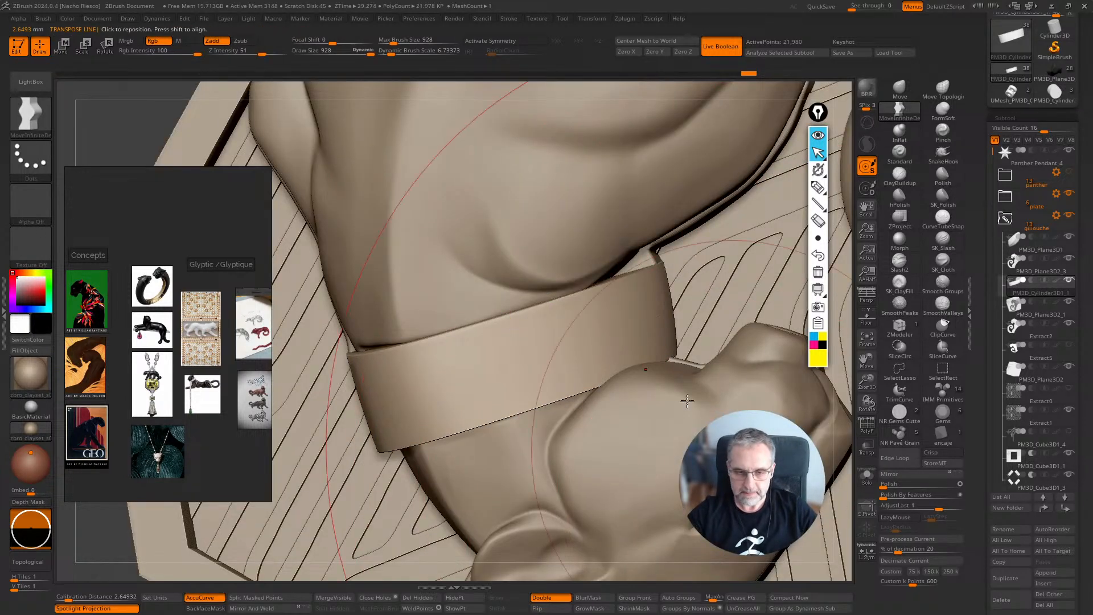
pyautogui.press('w')
pyautogui.moveTo(478, 222)
pyautogui.mouseDown()
pyautogui.moveTo(485, 242)
pyautogui.moveTo(478, 221)
pyautogui.mouseUp()
pyautogui.press('q')
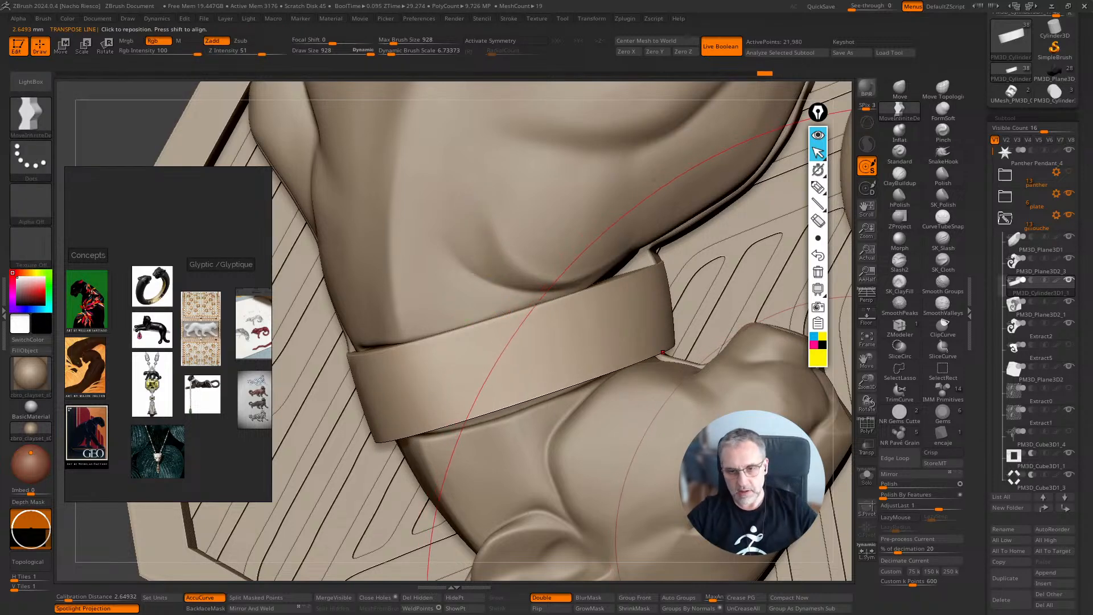
# Step: Reduce the draw size to about 323 and try to push the collar's tail-side end inward with the MoveInfiniteDepth brush
pyautogui.moveTo(663, 352); pyautogui.dragTo(640, 329, button='right')
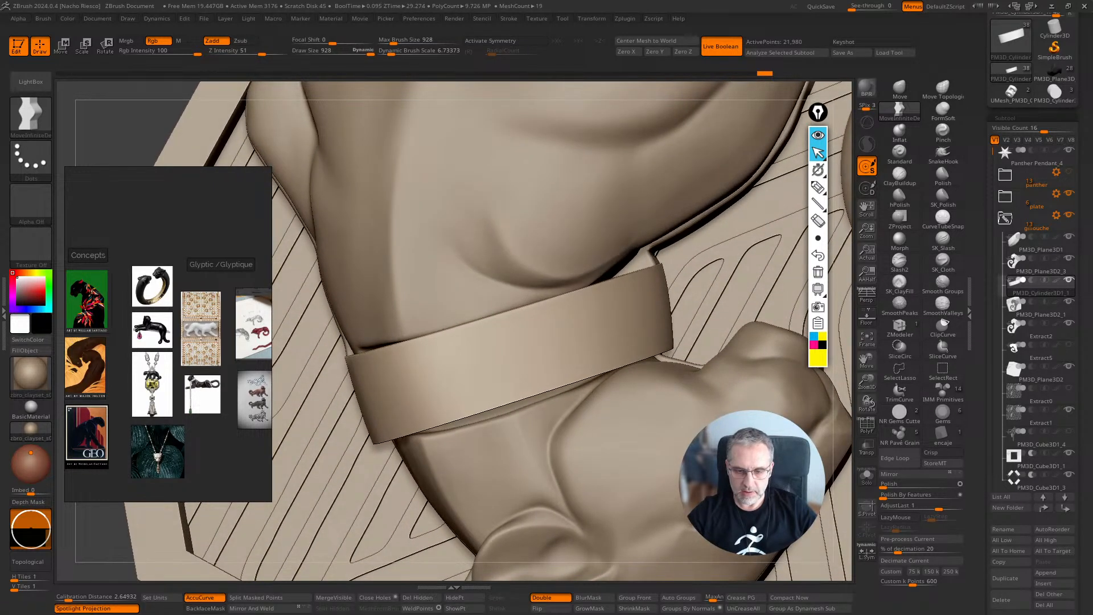
pyautogui.press('s')
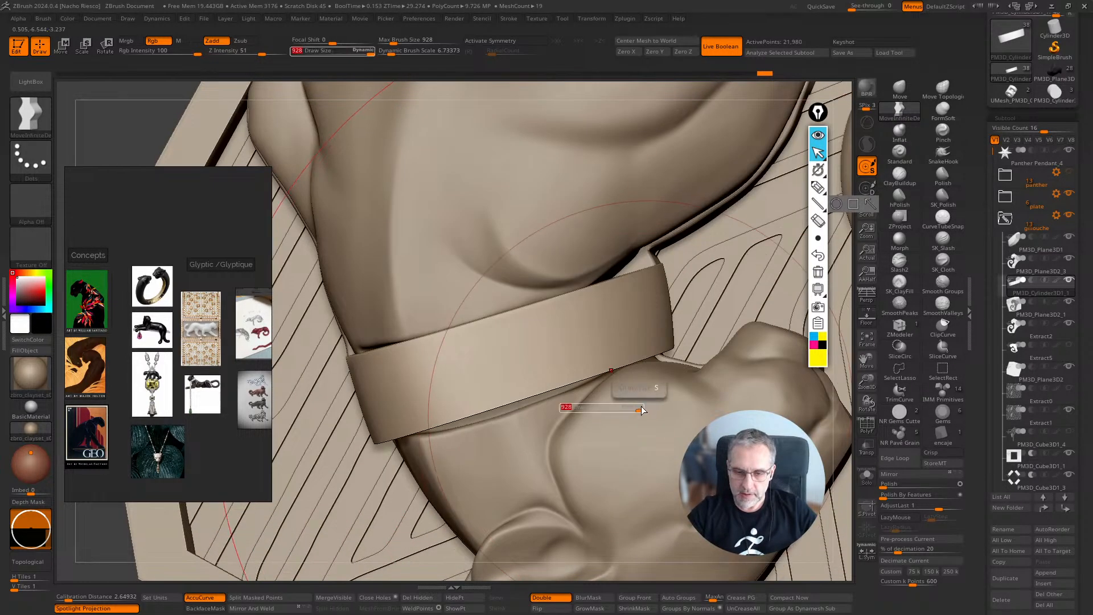
pyautogui.moveTo(641, 410); pyautogui.dragTo(610, 408)
pyautogui.moveTo(667, 304); pyautogui.dragTo(657, 302)
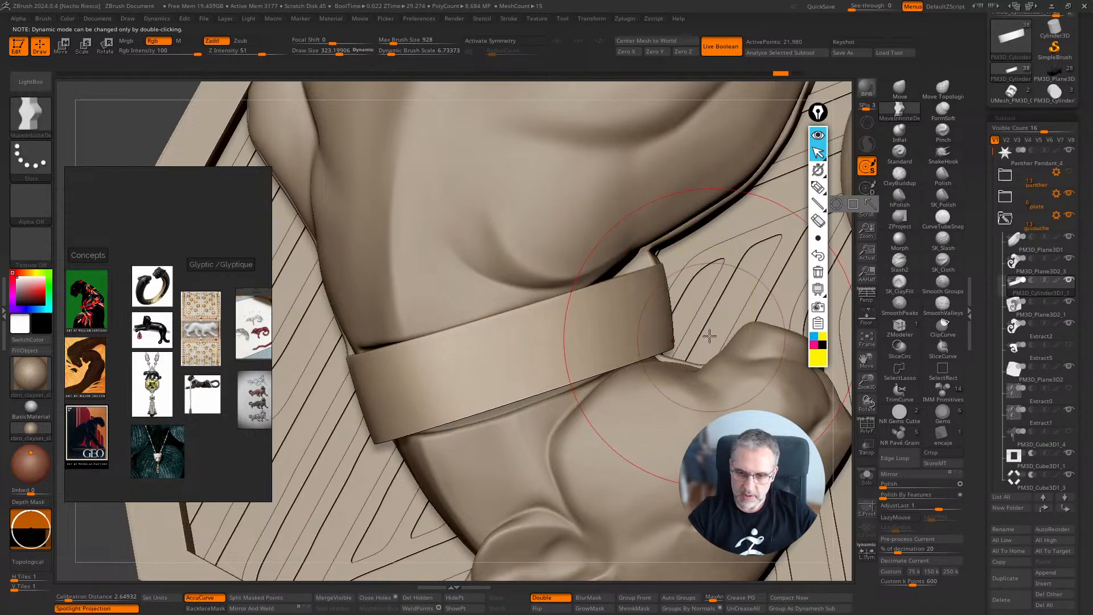
# Step: Draw a transpose line along the collar's length and pull its tail-side end inward
pyautogui.press('w')
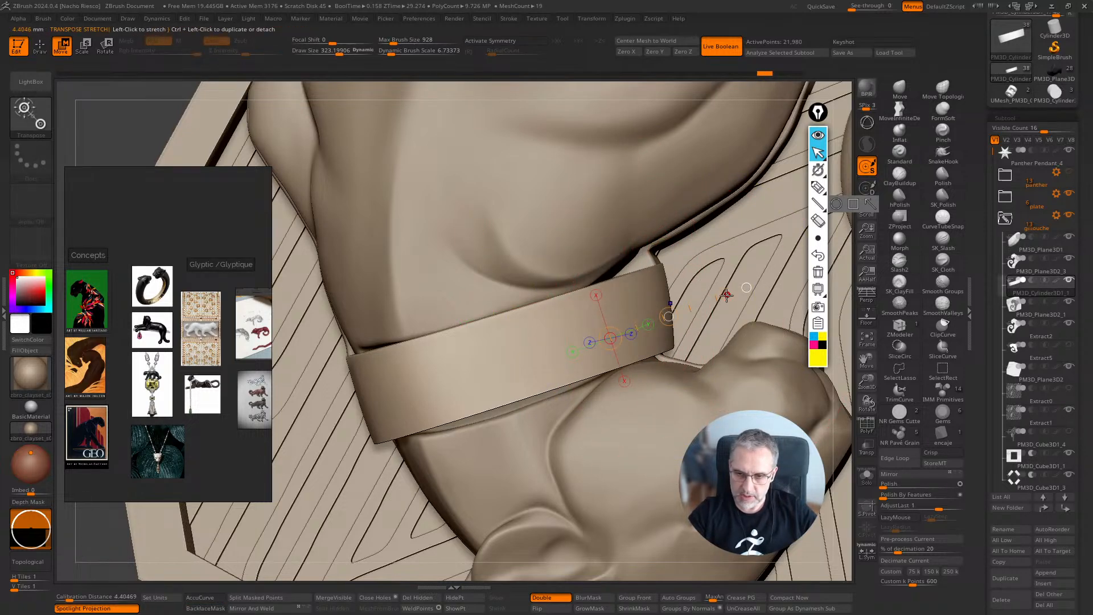
pyautogui.moveTo(727, 296); pyautogui.dragTo(668, 317)
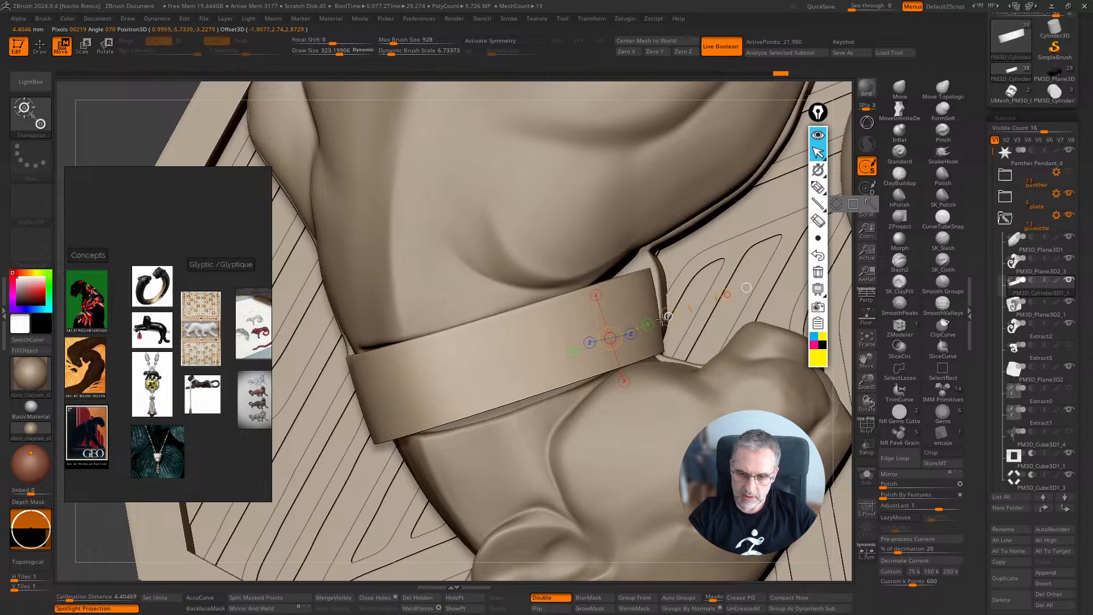
pyautogui.press('q')
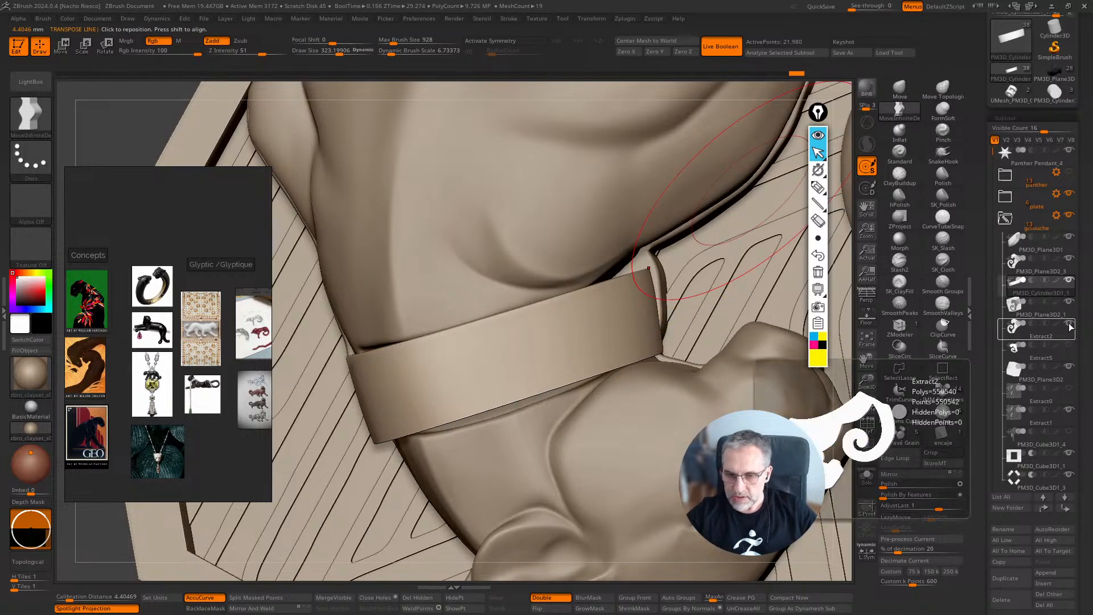
# Step: Isolate the collar in Solo mode and place a transpose line across its flat side, from the curved top past the base
pyautogui.moveTo(835, 417); pyautogui.dragTo(867, 510)
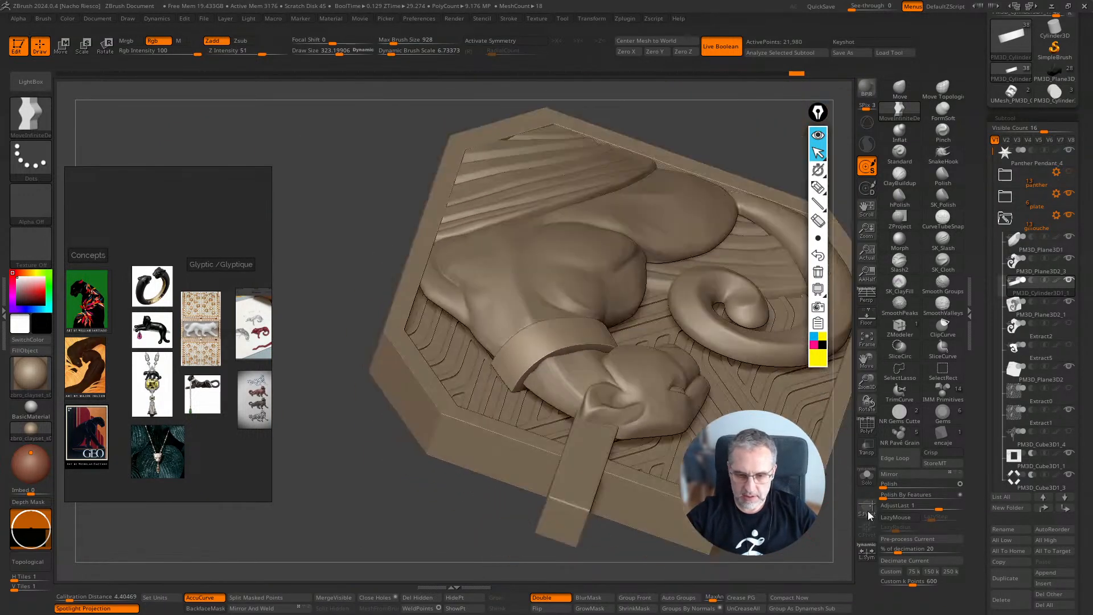
pyautogui.click(867, 476)
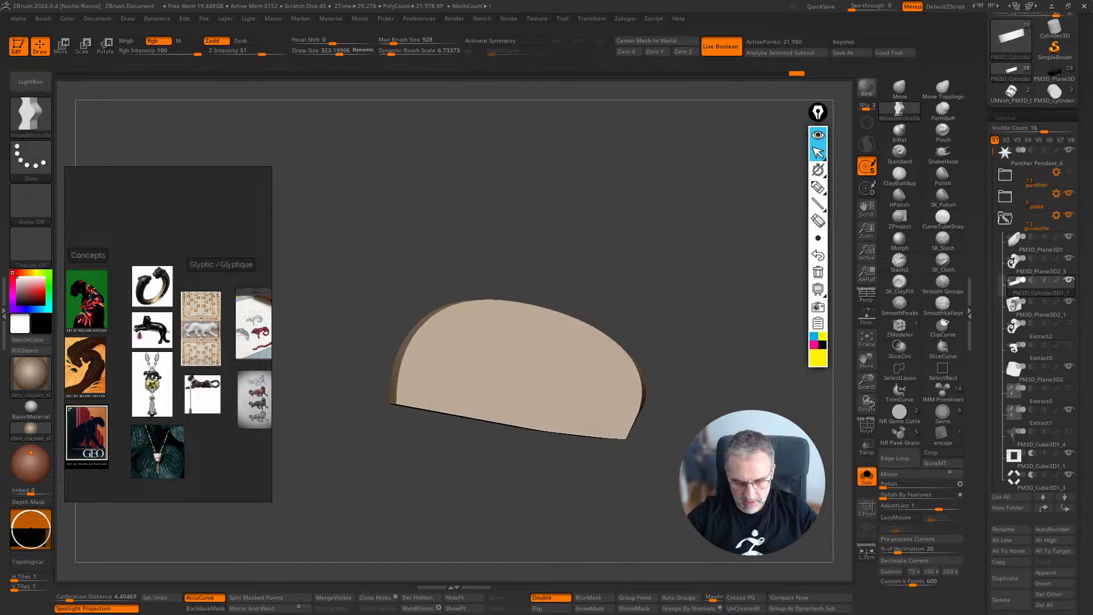
pyautogui.press('w')
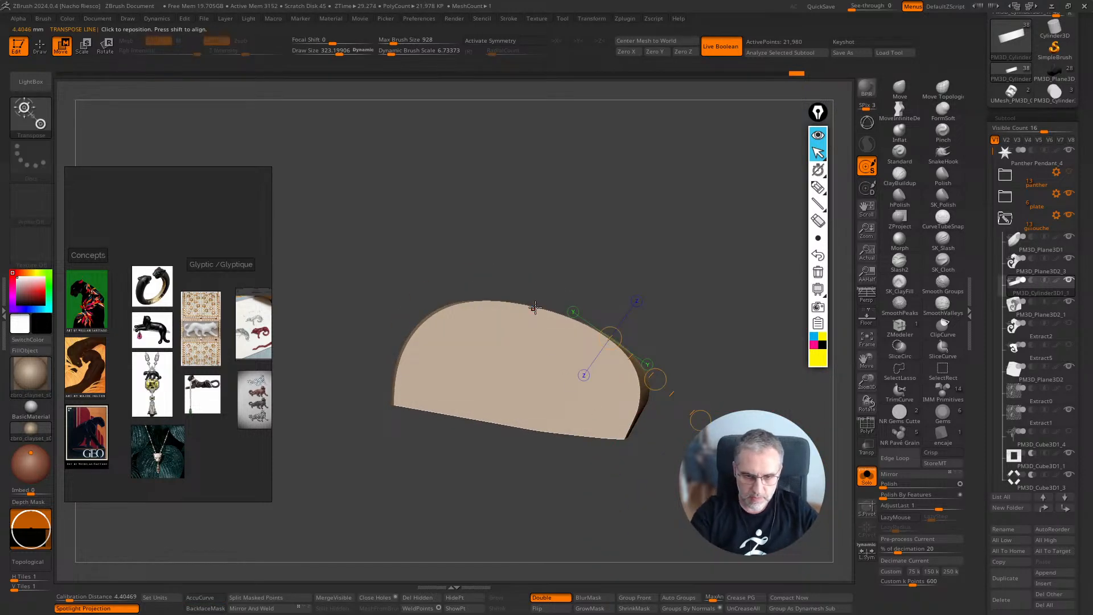
pyautogui.moveTo(538, 307)
pyautogui.mouseDown()
pyautogui.moveTo(537, 468)
pyautogui.moveTo(502, 471)
pyautogui.mouseUp()
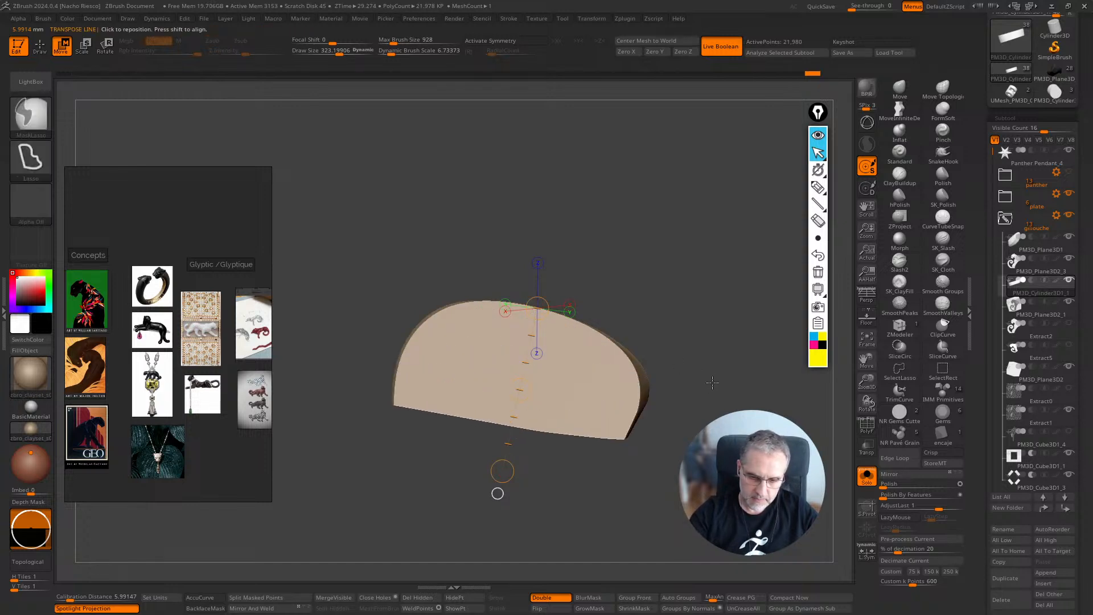
pyautogui.moveTo(706, 378)
pyautogui.mouseDown()
pyautogui.moveTo(739, 354)
pyautogui.moveTo(730, 433)
pyautogui.moveTo(712, 437)
pyautogui.moveTo(746, 453)
pyautogui.moveTo(398, 391)
pyautogui.moveTo(203, 333)
pyautogui.moveTo(208, 373)
pyautogui.mouseUp()
pyautogui.press('q')
# Step: Mask the collar except for a strip at its base and extend that base downward with the transpose line
pyautogui.click(943, 325)
pyautogui.moveTo(639, 539); pyautogui.dragTo(672, 517)
pyautogui.press('w')
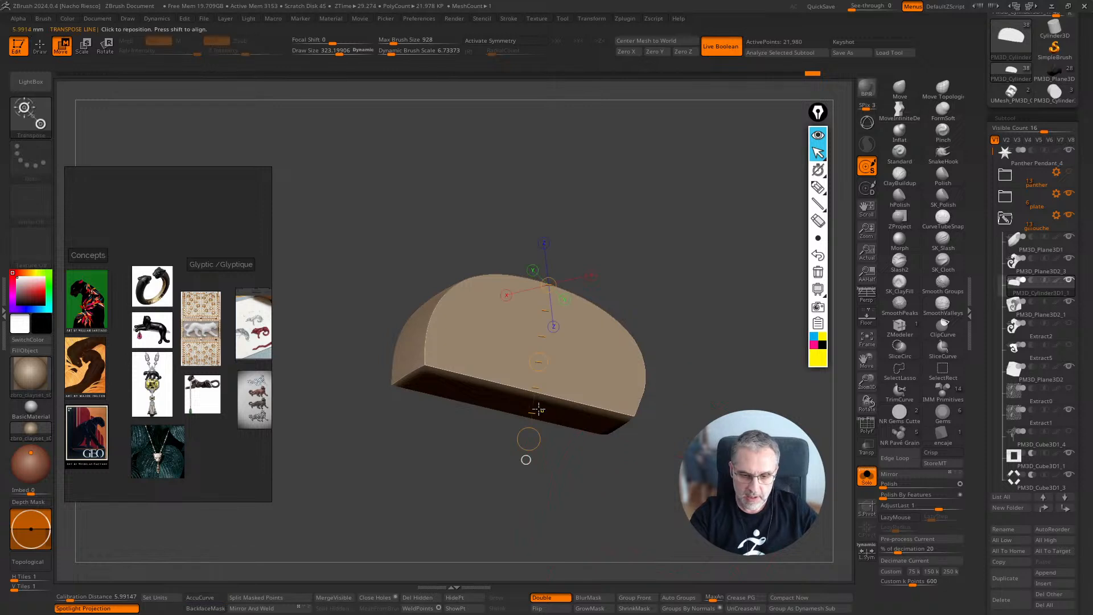
pyautogui.click(547, 407)
pyautogui.keyDown('ctrl'); pyautogui.click(693, 378); pyautogui.keyUp('ctrl')
pyautogui.moveTo(693, 378); pyautogui.dragTo(717, 405)
pyautogui.moveTo(554, 450); pyautogui.dragTo(554, 480)
pyautogui.press('q')
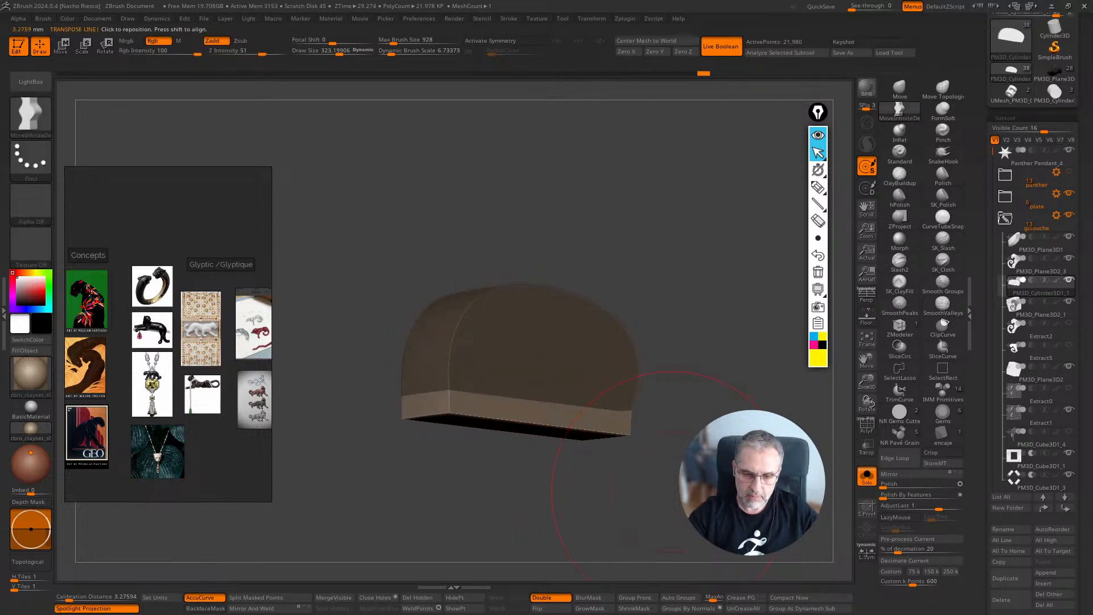
# Step: Clear the collar's mask, turn on its PolyFrame display, and leave Solo mode to show it on the full model
pyautogui.keyDown('ctrl'); pyautogui.moveTo(672, 456); pyautogui.dragTo(706, 484); pyautogui.keyUp('ctrl')
pyautogui.moveTo(819, 456); pyautogui.dragTo(852, 487)
pyautogui.click(868, 426)
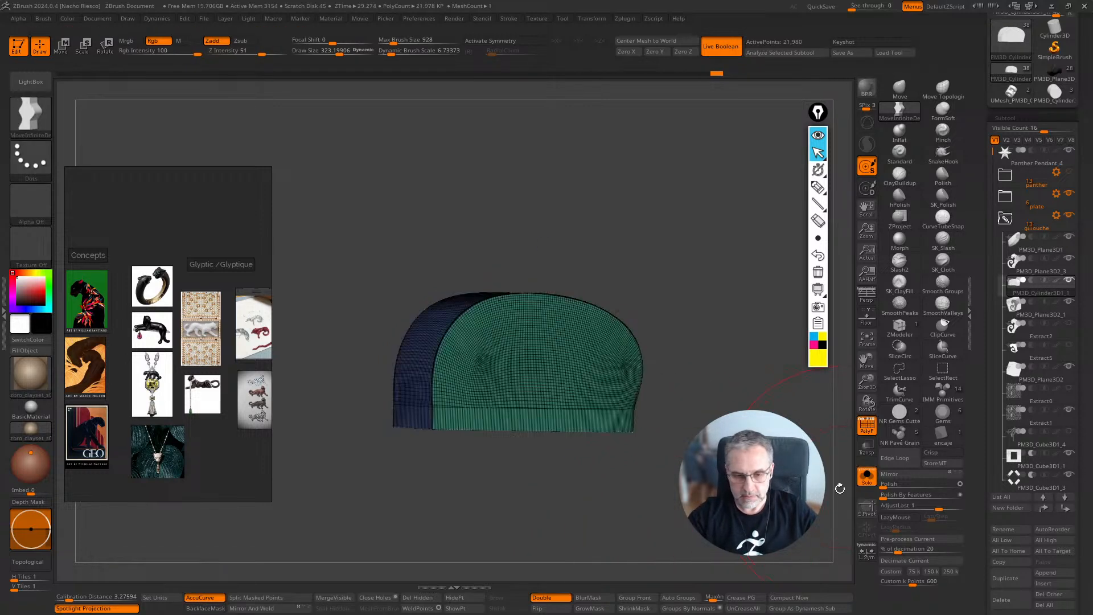
pyautogui.click(867, 477)
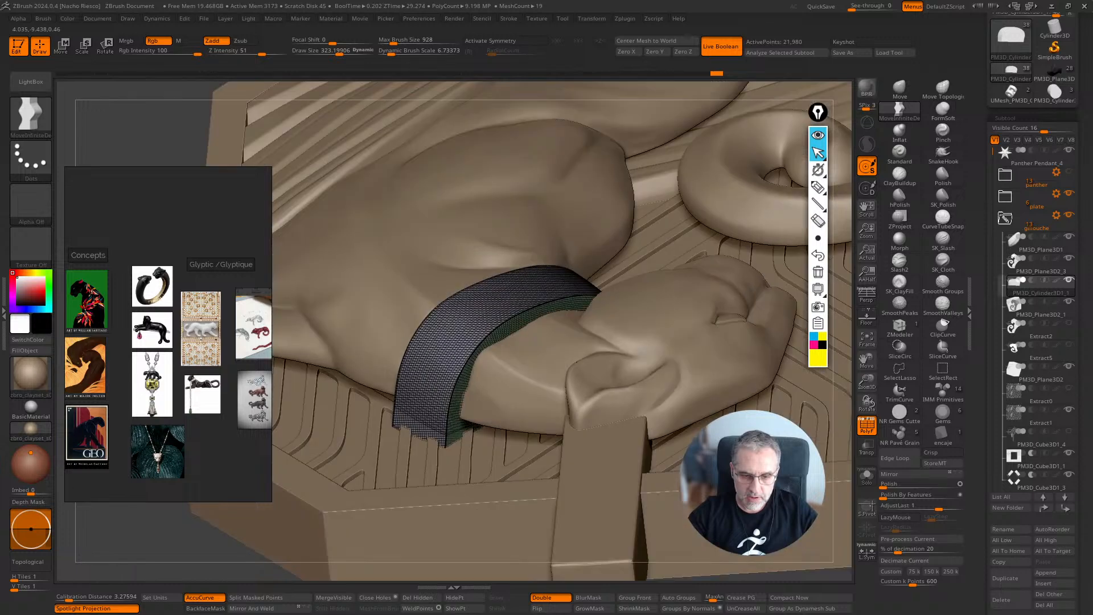
# Step: Isolate the collar in Solo mode and turn its PolyFrame display off to check its surface
pyautogui.click(867, 477)
pyautogui.moveTo(655, 456); pyautogui.dragTo(789, 484)
pyautogui.click(866, 428)
pyautogui.click(863, 430)
pyautogui.click(867, 424)
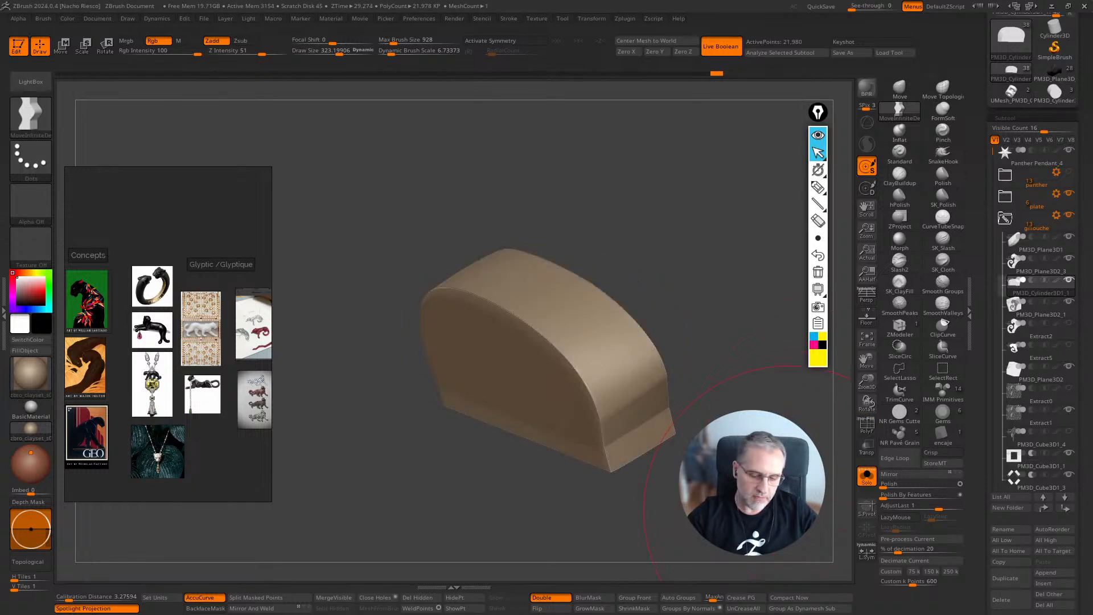
# Step: Compare the collar with the full model, then isolate it in Solo mode with PolyFrame on to examine its polygroups
pyautogui.click(866, 477)
pyautogui.moveTo(809, 467); pyautogui.dragTo(834, 447)
pyautogui.click(868, 478)
pyautogui.moveTo(798, 478); pyautogui.dragTo(815, 428)
pyautogui.click(865, 431)
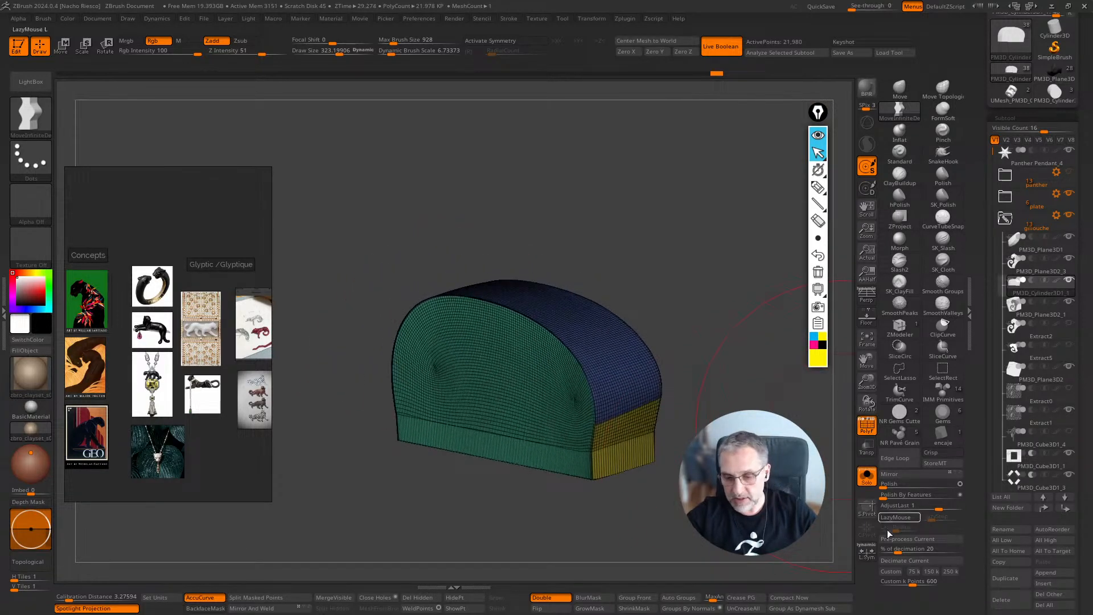
pyautogui.moveTo(820, 515)
pyautogui.mouseDown()
pyautogui.moveTo(768, 484)
pyautogui.moveTo(789, 493)
pyautogui.moveTo(802, 539)
pyautogui.moveTo(736, 512)
pyautogui.mouseUp()
pyautogui.moveTo(696, 534)
pyautogui.keyDown('alt'); pyautogui.mouseDown()
pyautogui.moveTo(656, 525)
pyautogui.moveTo(564, 341)
pyautogui.mouseUp(); pyautogui.keyUp('alt')
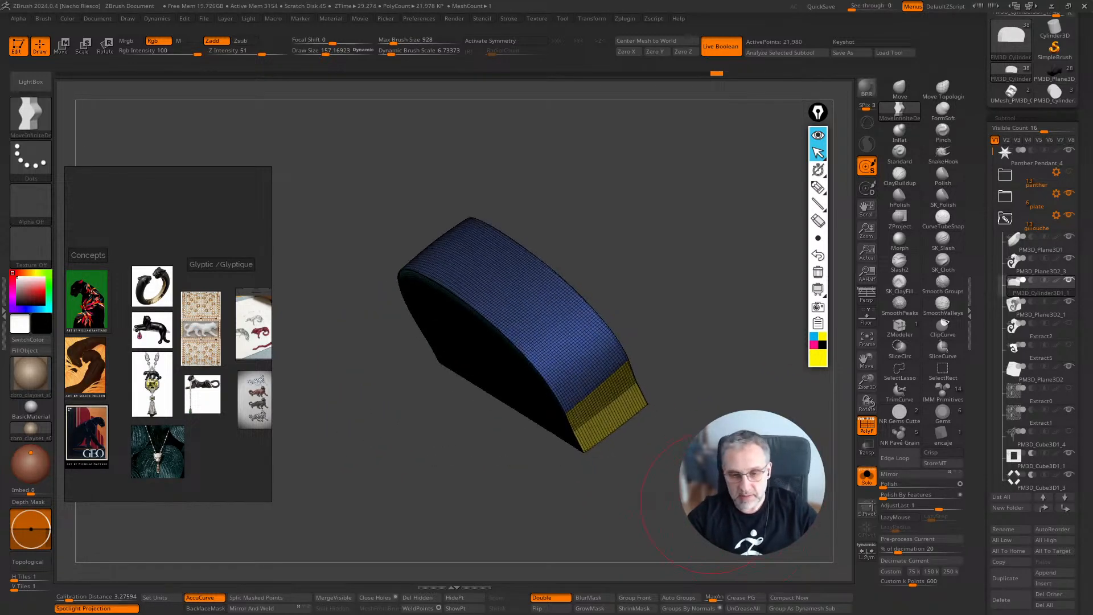
# Step: Merge the collar's curved outer band and its base-end faces into a single polygroup, leaving the whole collar shown
pyautogui.hotkey('ctrl', 'shift')
pyautogui.keyDown('ctrl'); pyautogui.keyDown('shift'); pyautogui.click(521, 293); pyautogui.keyUp('shift'); pyautogui.keyUp('ctrl')
pyautogui.moveTo(692, 383)
pyautogui.mouseDown()
pyautogui.moveTo(723, 402)
pyautogui.moveTo(660, 432)
pyautogui.mouseUp()
pyautogui.keyDown('ctrl'); pyautogui.keyDown('shift'); pyautogui.click(933, 370); pyautogui.keyUp('shift'); pyautogui.keyUp('ctrl')
pyautogui.keyDown('ctrl'); pyautogui.keyDown('shift'); pyautogui.click(614, 386); pyautogui.keyUp('shift'); pyautogui.keyUp('ctrl')
pyautogui.keyDown('ctrl'); pyautogui.keyDown('shift'); pyautogui.moveTo(689, 320); pyautogui.dragTo(716, 378); pyautogui.keyUp('shift'); pyautogui.keyUp('ctrl')
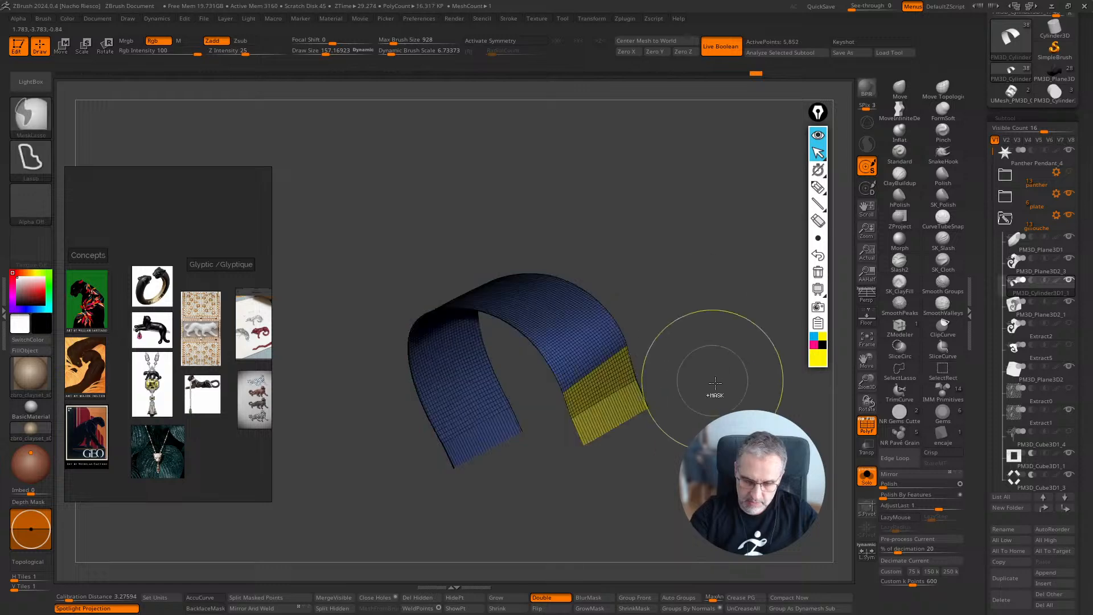
pyautogui.hotkey('ctrl', 'w')
pyautogui.keyDown('ctrl'); pyautogui.keyDown('shift'); pyautogui.click(733, 434); pyautogui.keyUp('shift'); pyautogui.keyUp('ctrl')
# Step: Remesh the collar with ZRemesher using Same and KeepGroups, and smooth it with Polish By Features
pyautogui.moveTo(976, 482); pyautogui.dragTo(996, 376)
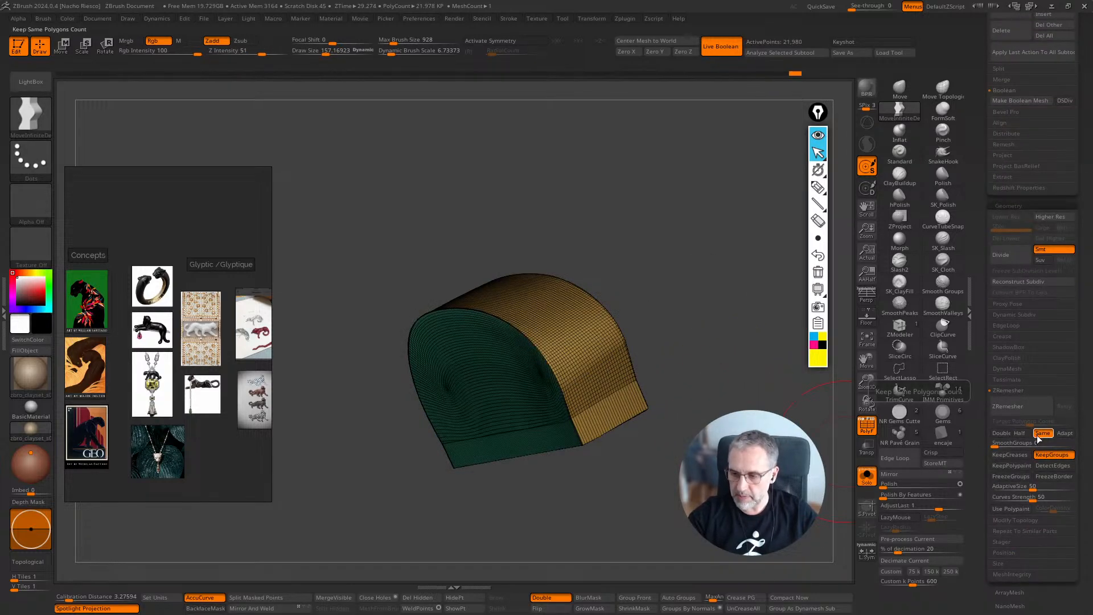
pyautogui.click(1021, 407)
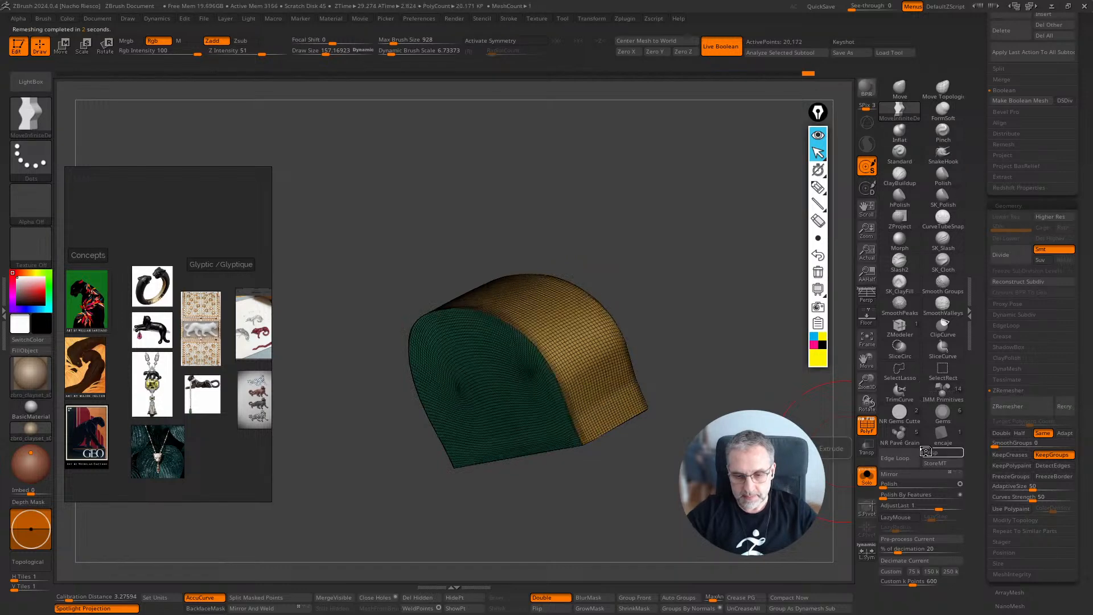
pyautogui.moveTo(741, 501); pyautogui.dragTo(809, 506)
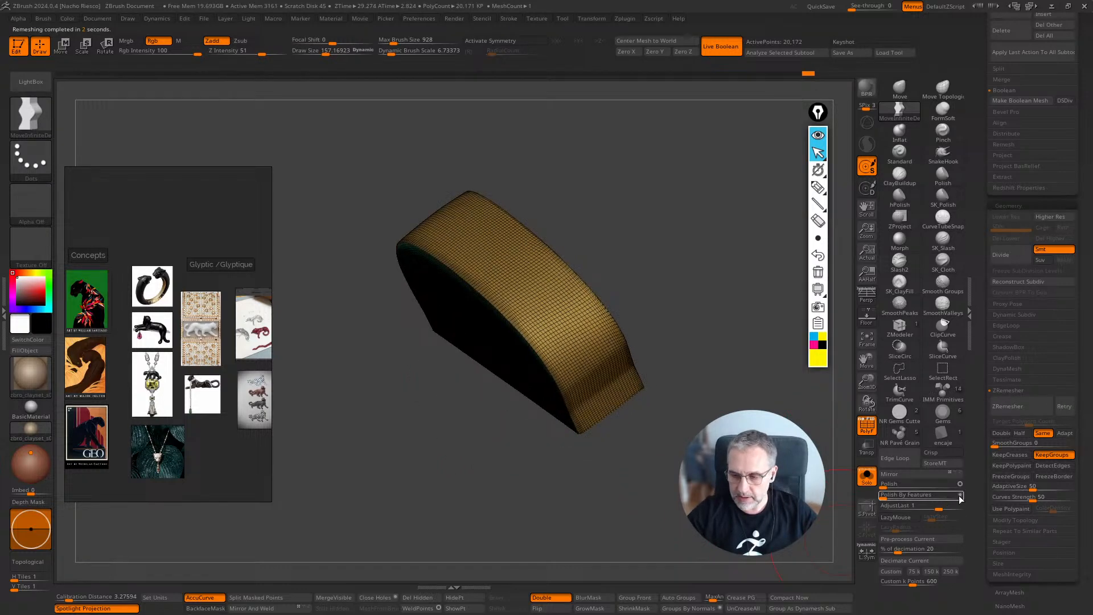
pyautogui.moveTo(906, 498); pyautogui.dragTo(898, 493)
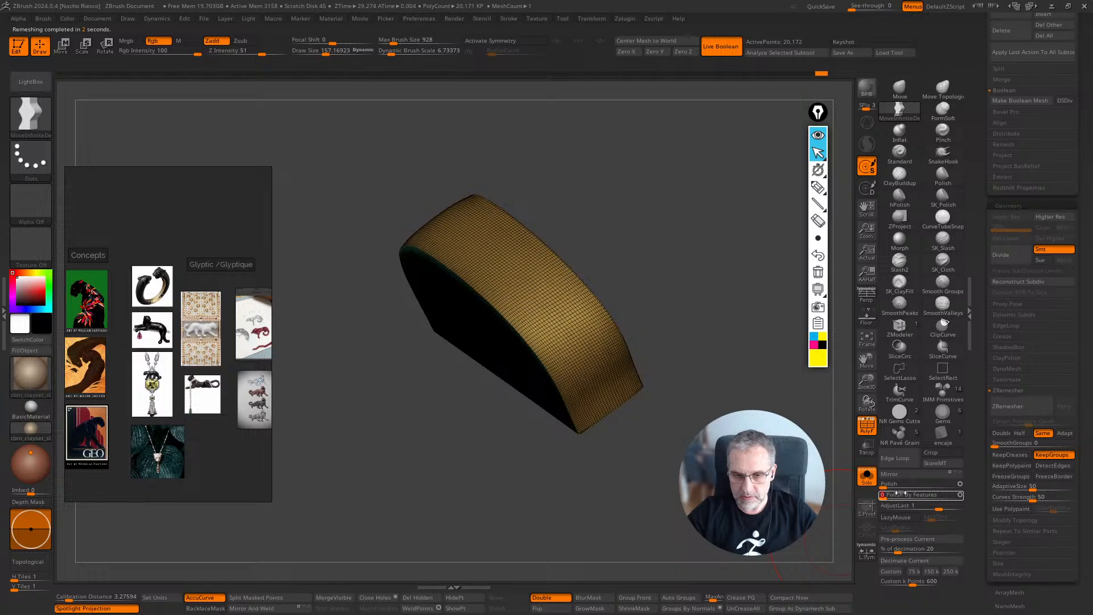
# Step: Turn off the collar's wireframe display and leave Solo mode to show it together with the whole pendant
pyautogui.click(873, 431)
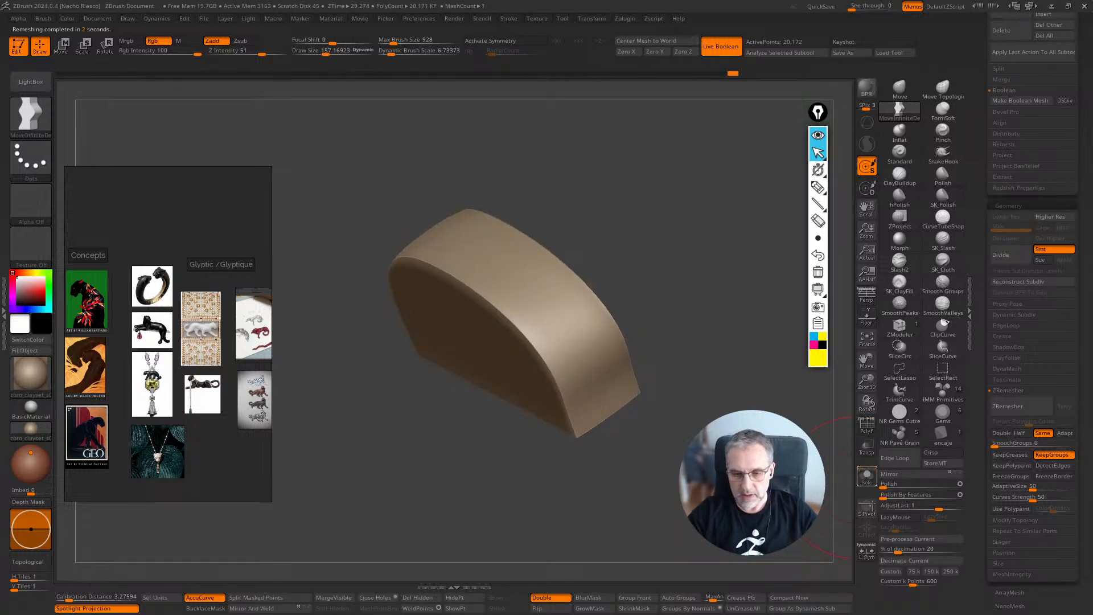
pyautogui.click(867, 477)
pyautogui.moveTo(576, 354); pyautogui.dragTo(566, 447, button='right')
pyautogui.moveTo(768, 473); pyautogui.dragTo(803, 479, button='right')
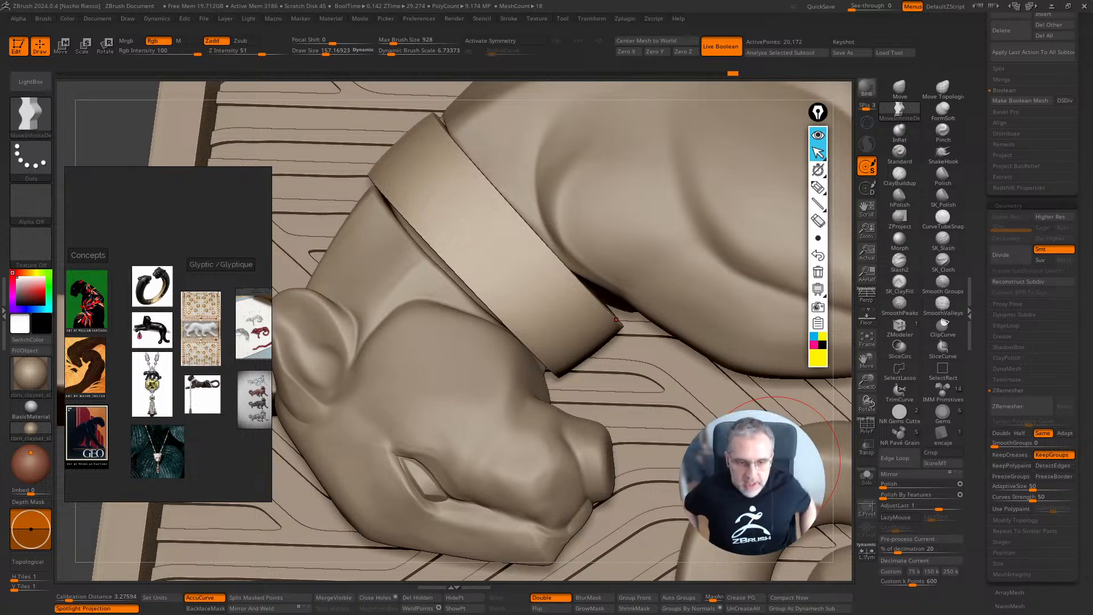
# Step: Hide the Extract1 line-pattern subtool behind the panther
pyautogui.click(867, 338)
pyautogui.moveTo(785, 319); pyautogui.dragTo(729, 560)
pyautogui.scroll(5, 398, 309)
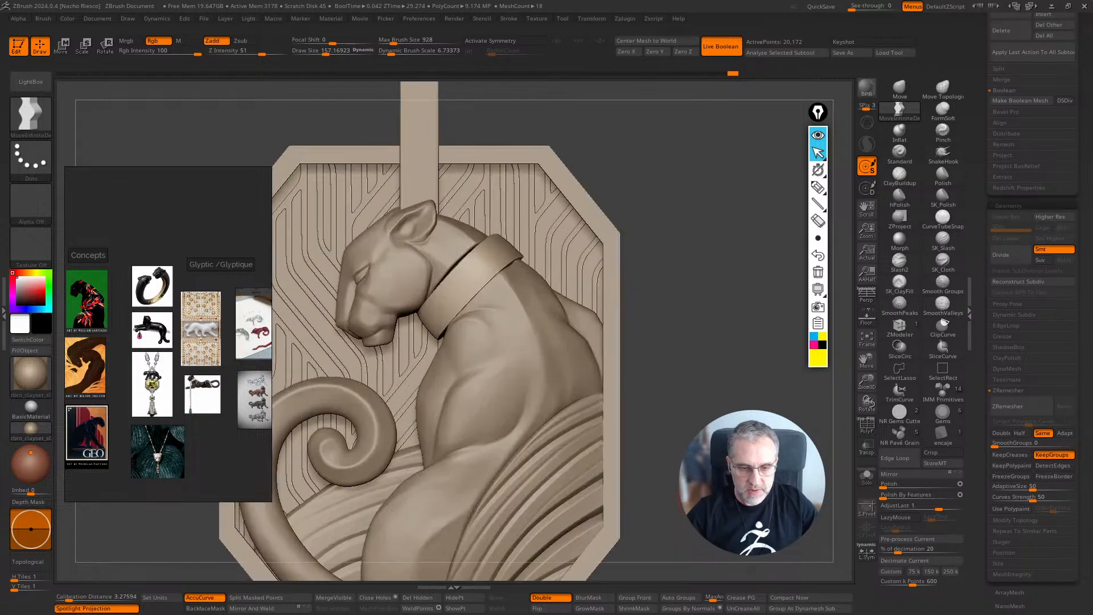
pyautogui.scroll(10, 995, 313)
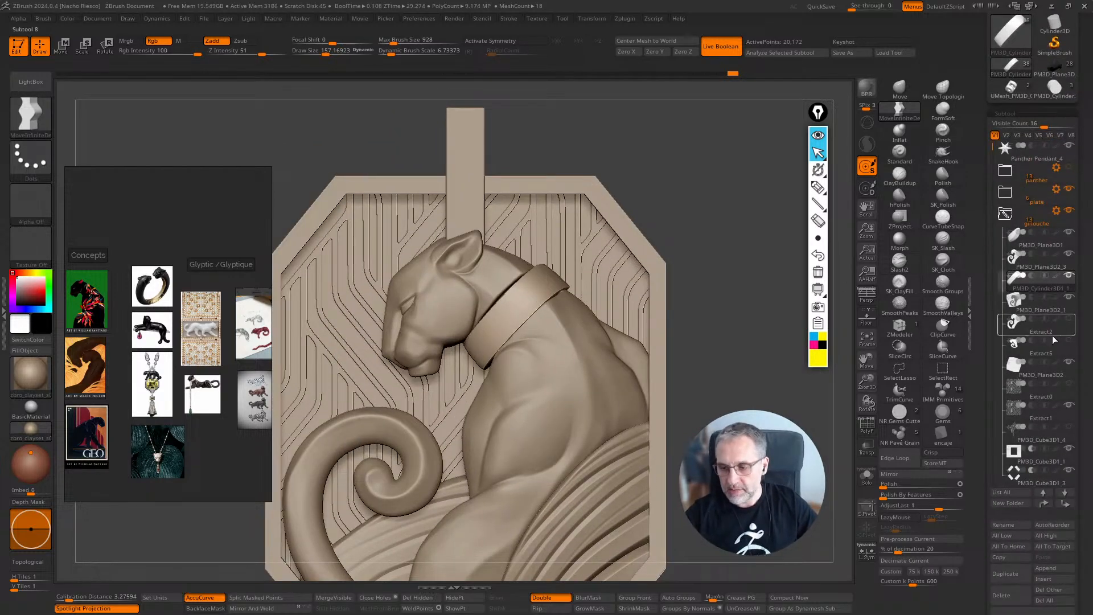
pyautogui.click(1070, 406)
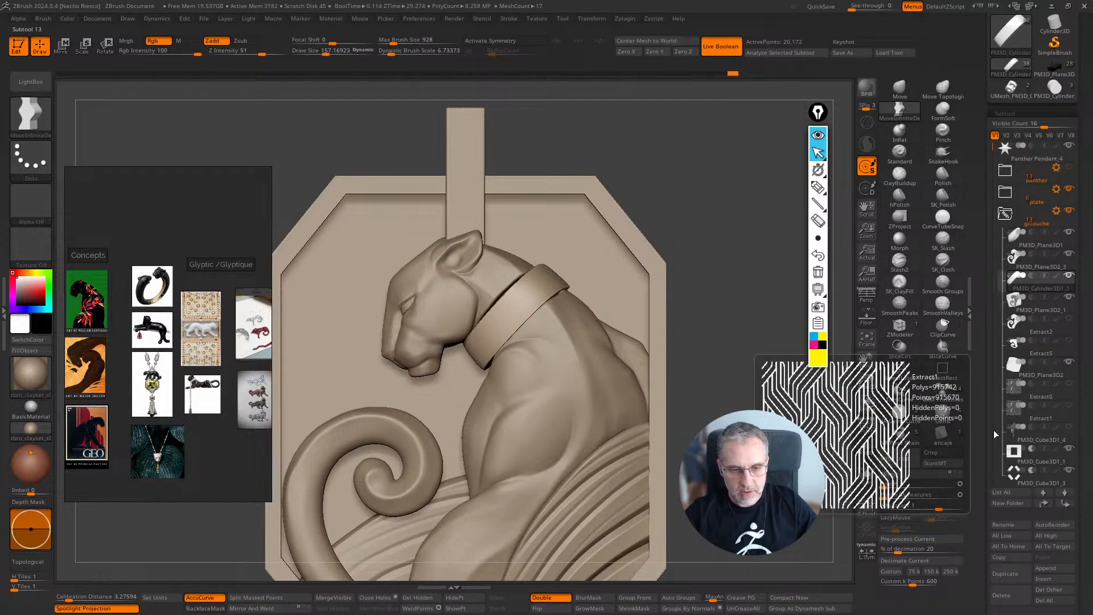
# Step: Examine the pendant from the front and check what each subtool in the open folder contains
pyautogui.keyDown('alt'); pyautogui.moveTo(717, 489); pyautogui.dragTo(767, 427); pyautogui.keyUp('alt')
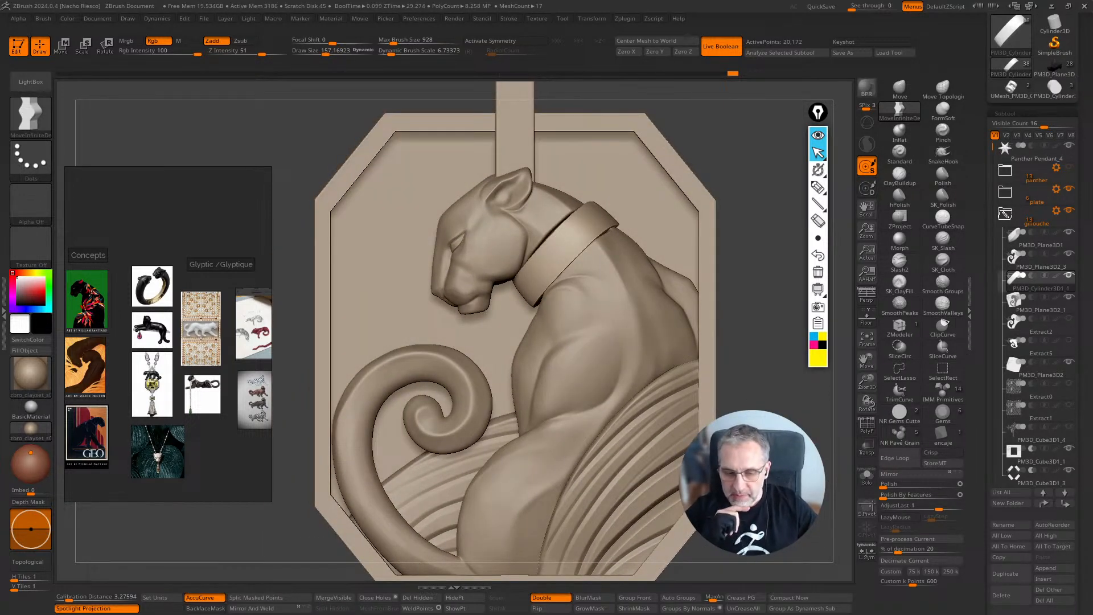
pyautogui.keyDown('alt'); pyautogui.moveTo(767, 427); pyautogui.dragTo(761, 380); pyautogui.keyUp('alt')
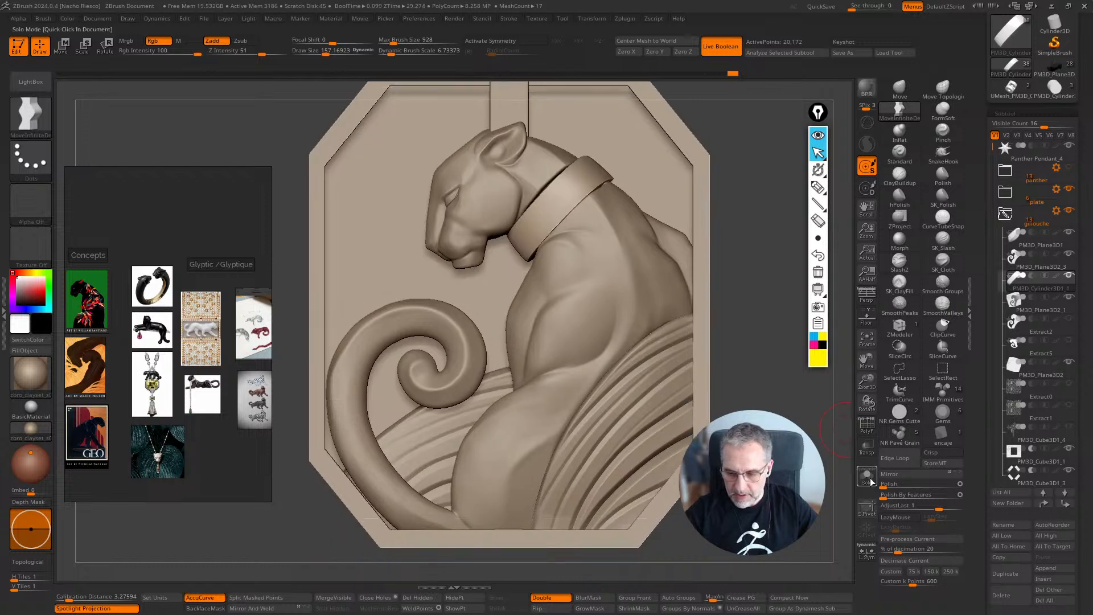
pyautogui.moveTo(1043, 336)
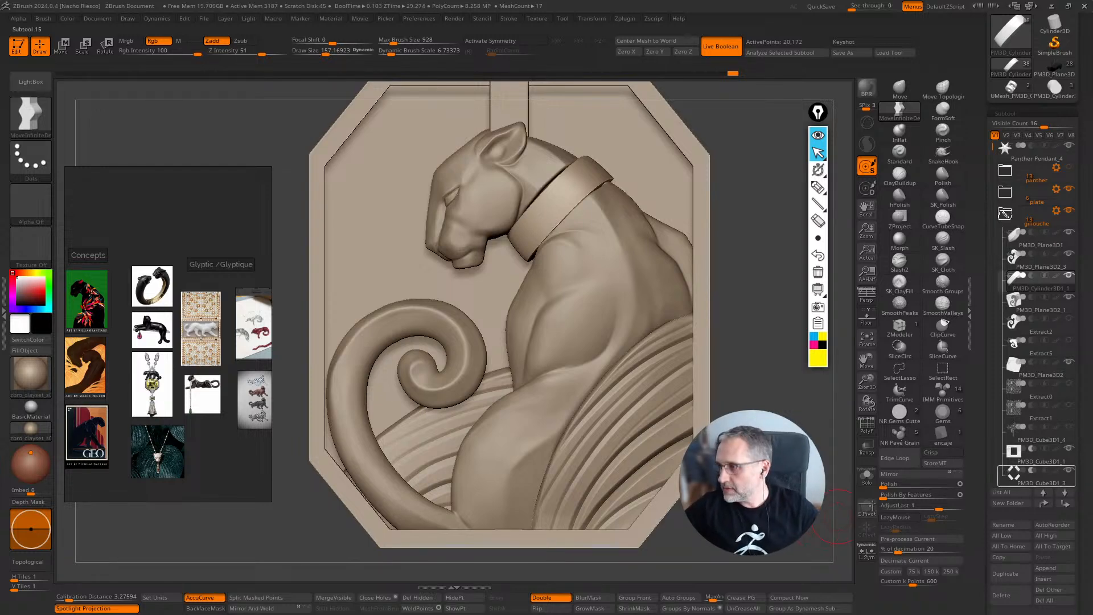
pyautogui.moveTo(1015, 474)
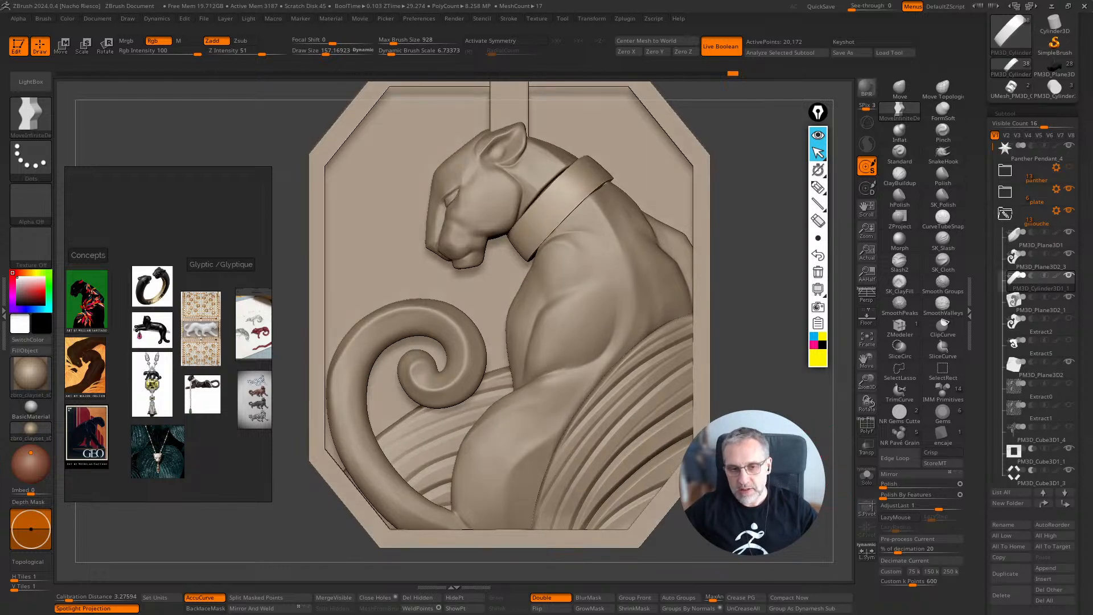
pyautogui.moveTo(1030, 364)
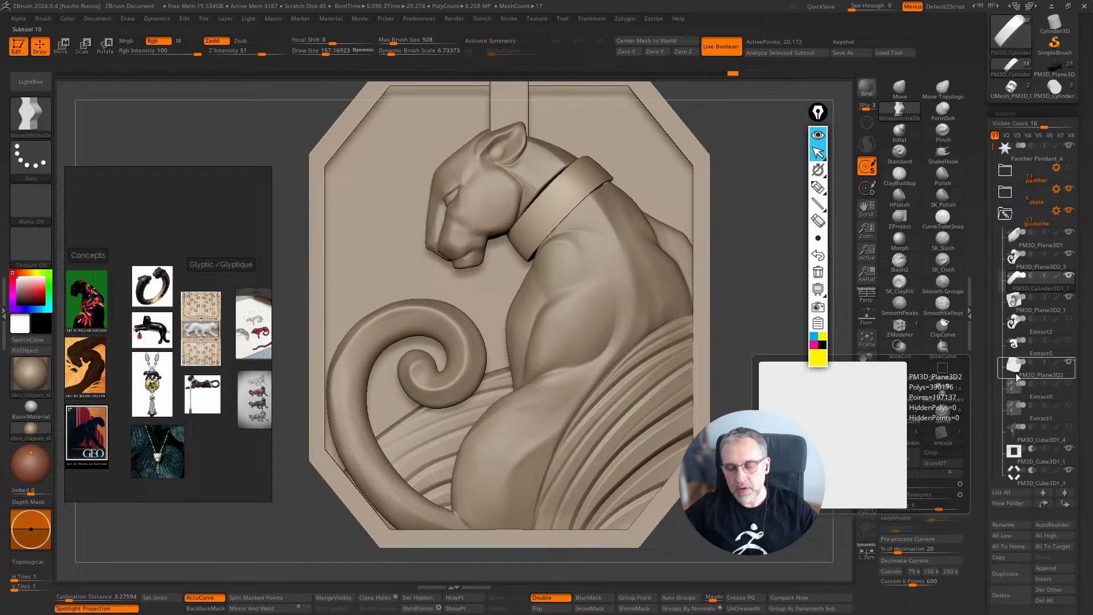
pyautogui.moveTo(1011, 414)
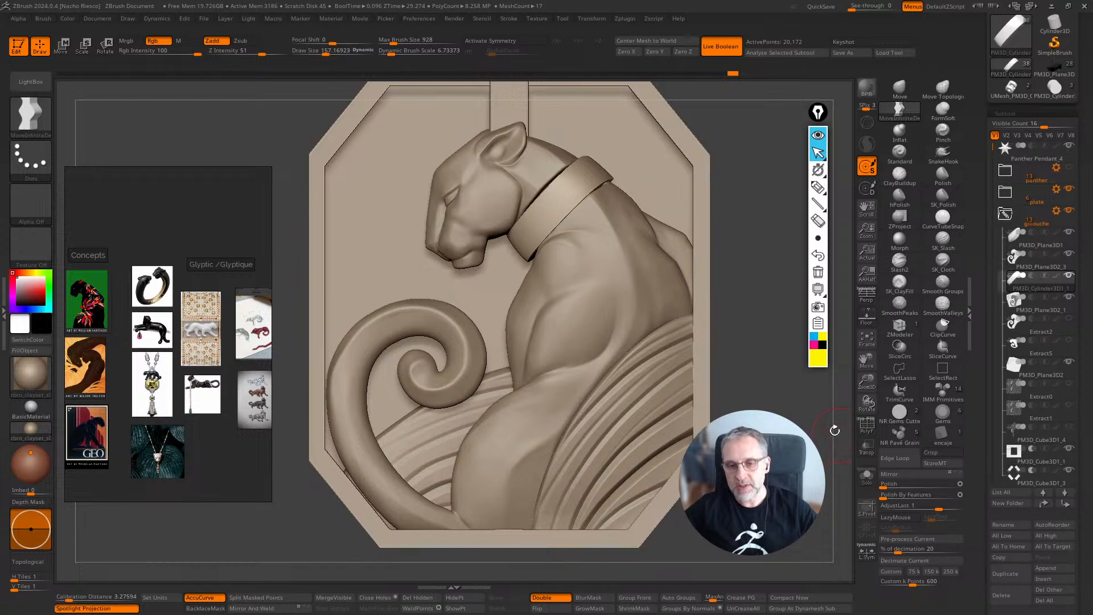
pyautogui.keyDown('alt'); pyautogui.moveTo(794, 413); pyautogui.dragTo(789, 434); pyautogui.keyUp('alt')
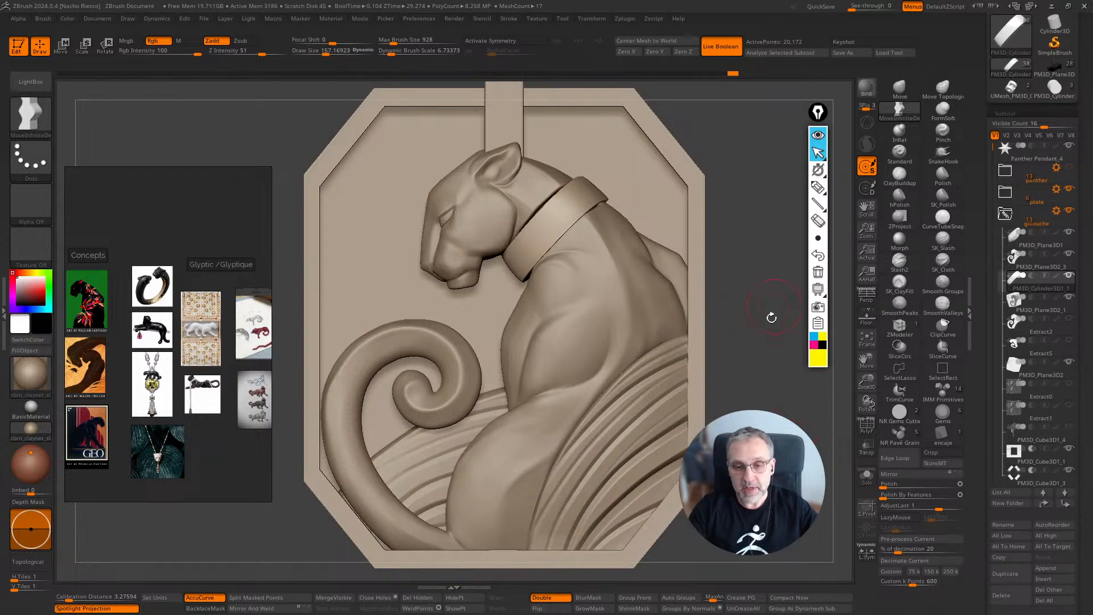
pyautogui.keyDown('alt'); pyautogui.moveTo(782, 360); pyautogui.dragTo(775, 425); pyautogui.keyUp('alt')
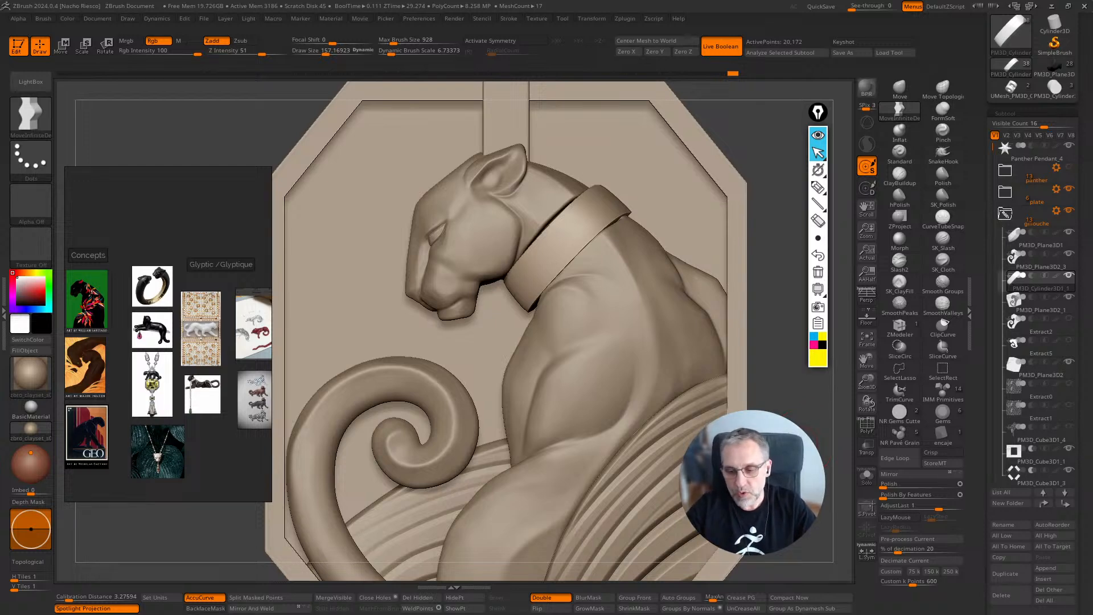
pyautogui.moveTo(788, 450); pyautogui.dragTo(766, 527)
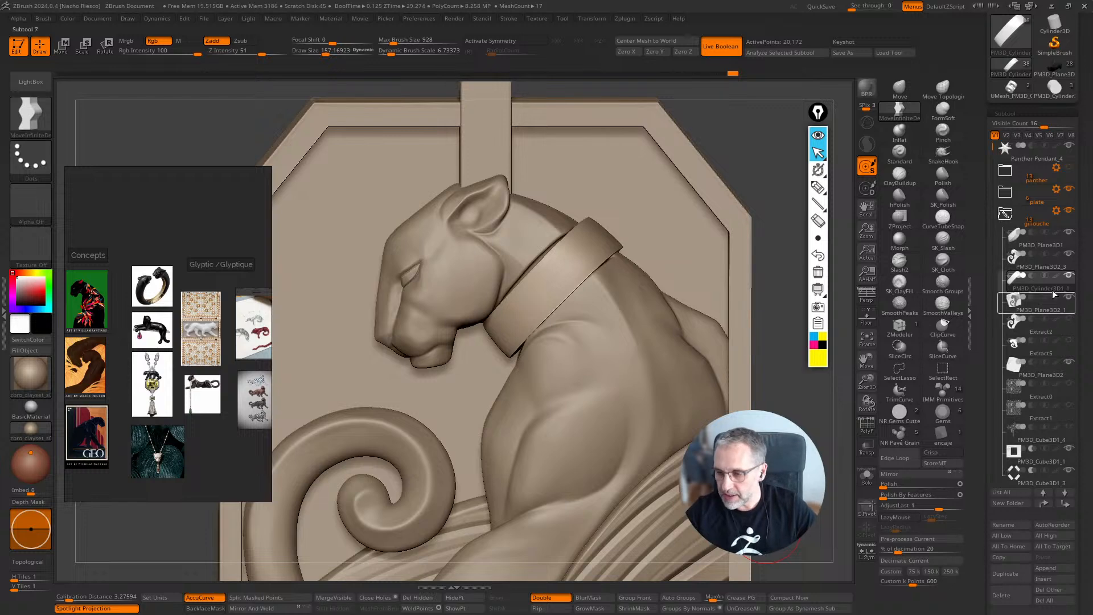
pyautogui.moveTo(1050, 246)
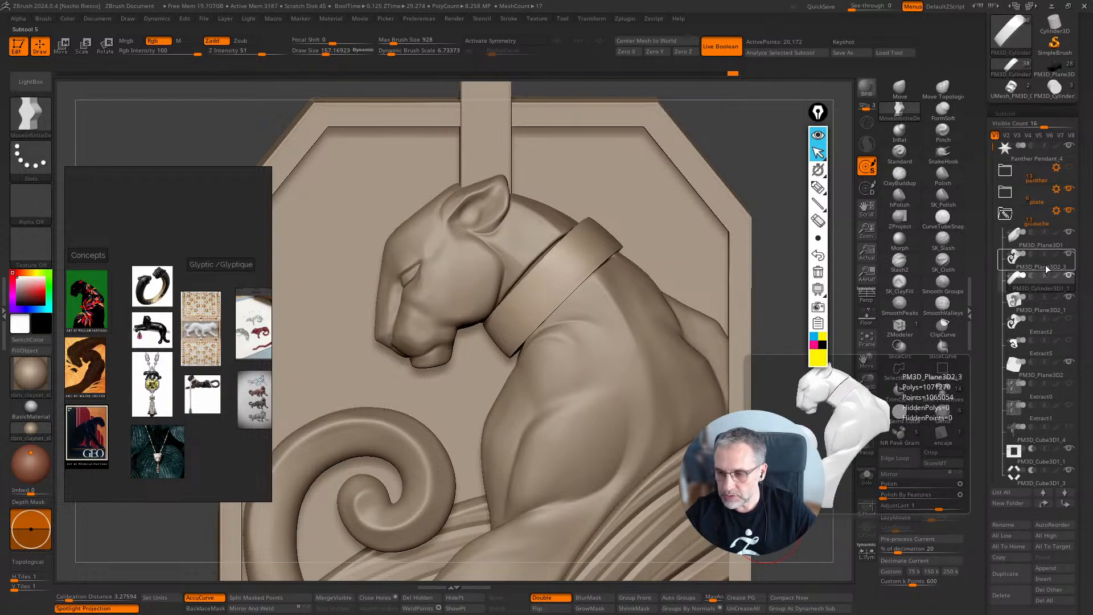
# Step: Delete the leftover subtools PM3D_Plane3D2_1, Extract2 and Extract5, checking them in Solo mode
pyautogui.click(1045, 307)
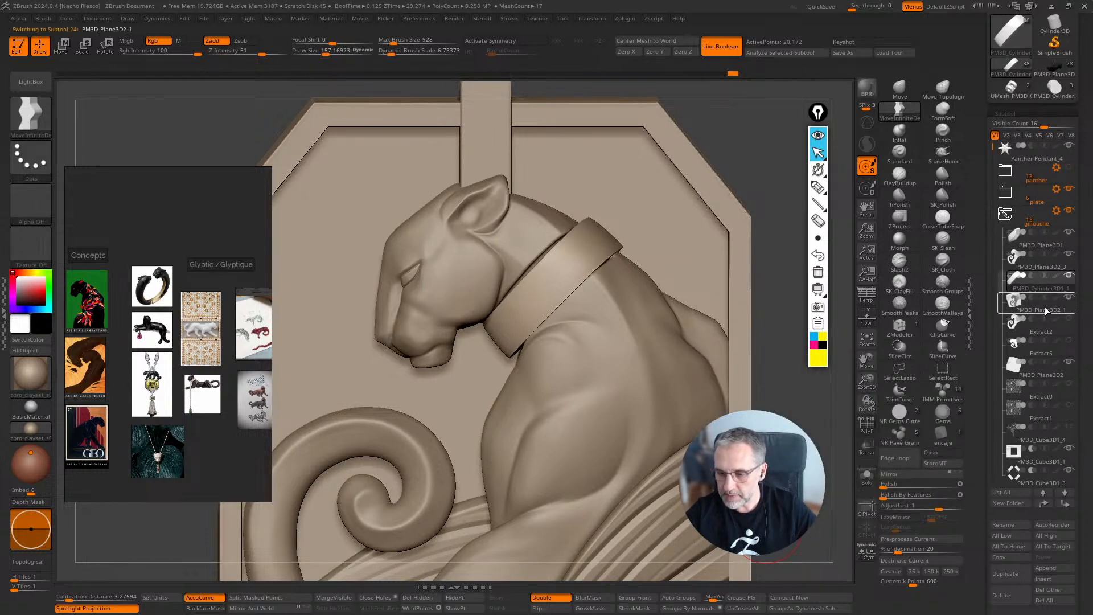
pyautogui.click(1005, 601)
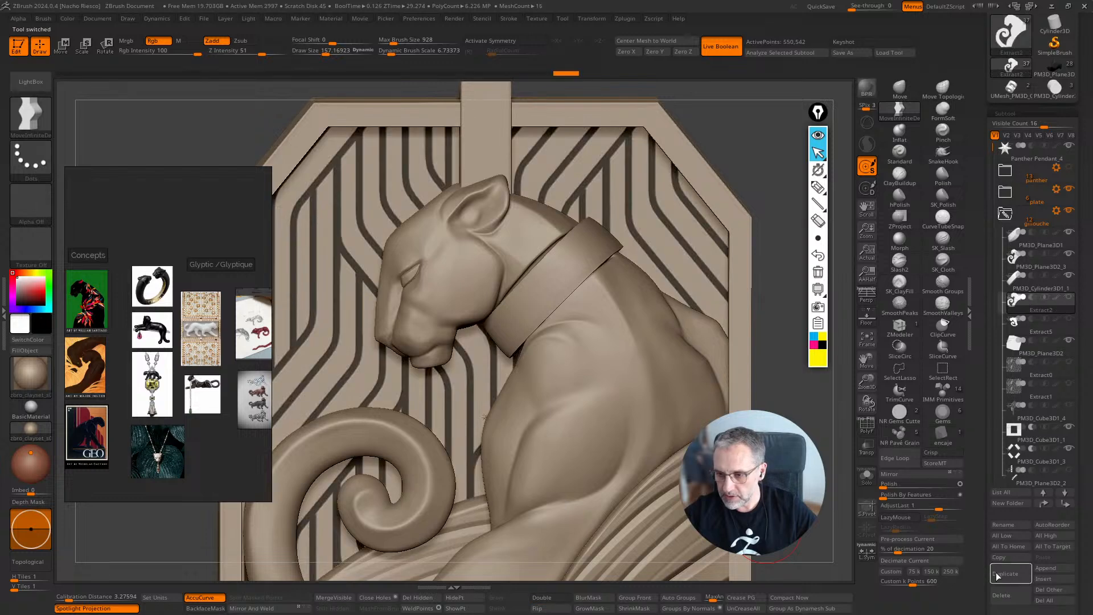
pyautogui.click(867, 477)
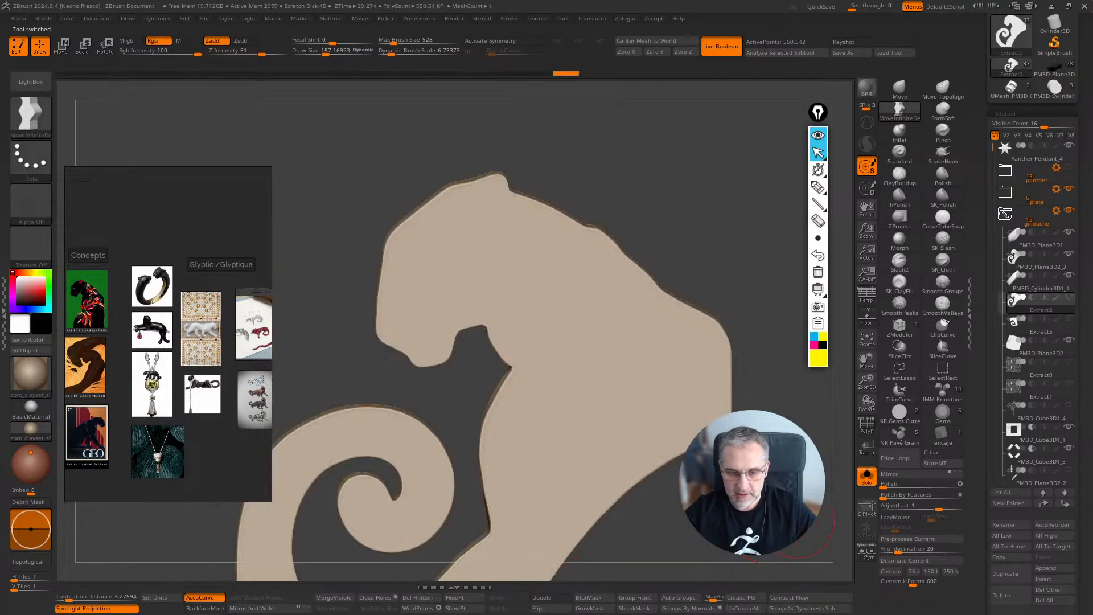
pyautogui.click(1012, 600)
pyautogui.click(1012, 601)
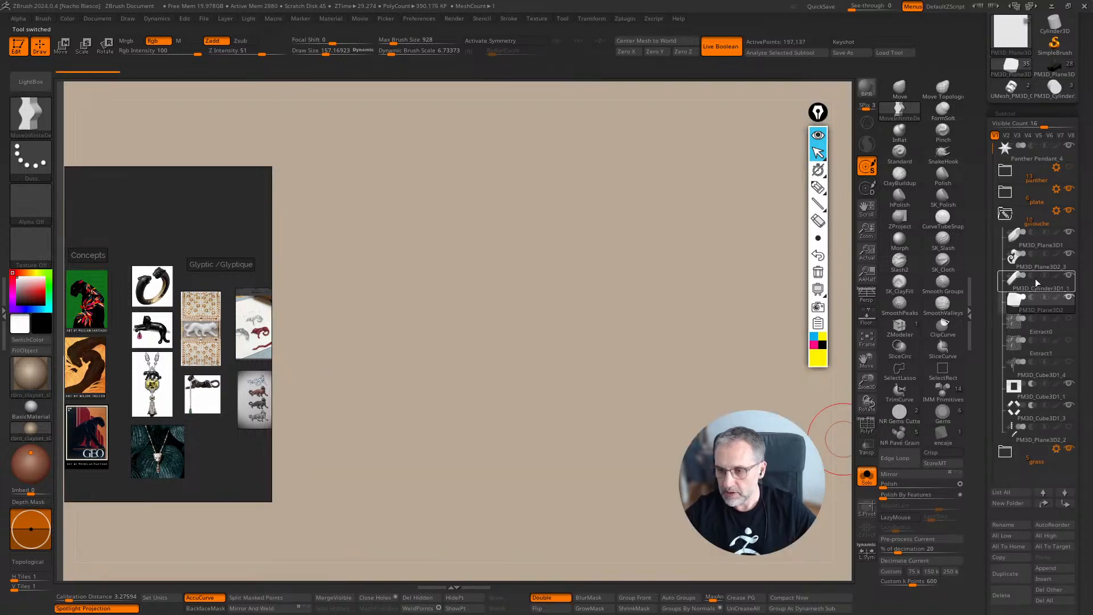
# Step: Delete the Extract0 and Extract1 line-pattern subtools and turn off Solo mode
pyautogui.click(1036, 278)
pyautogui.click(1043, 329)
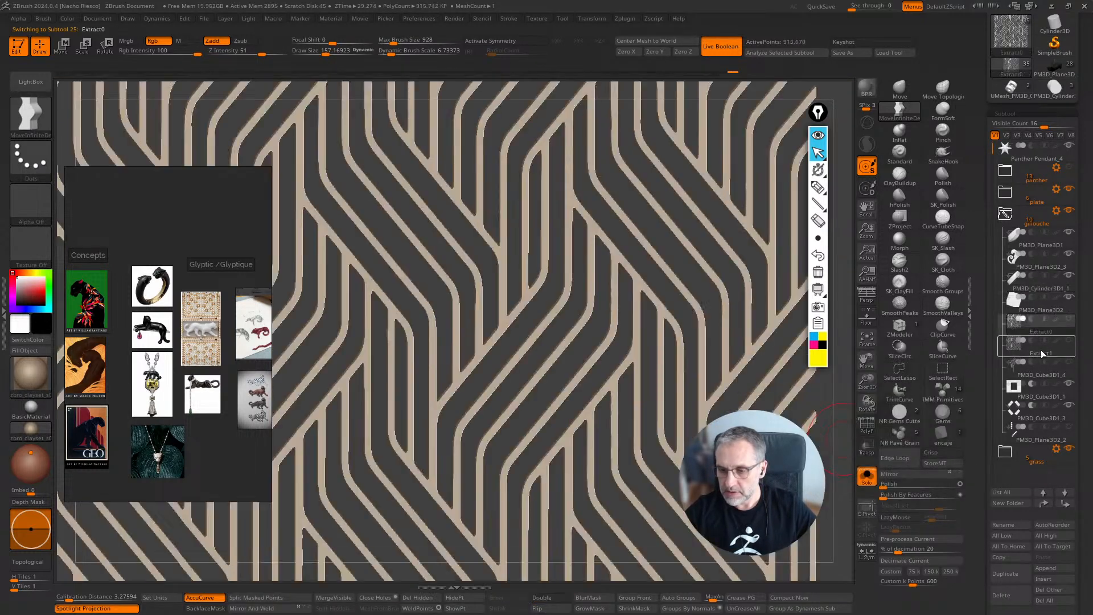
pyautogui.click(1013, 601)
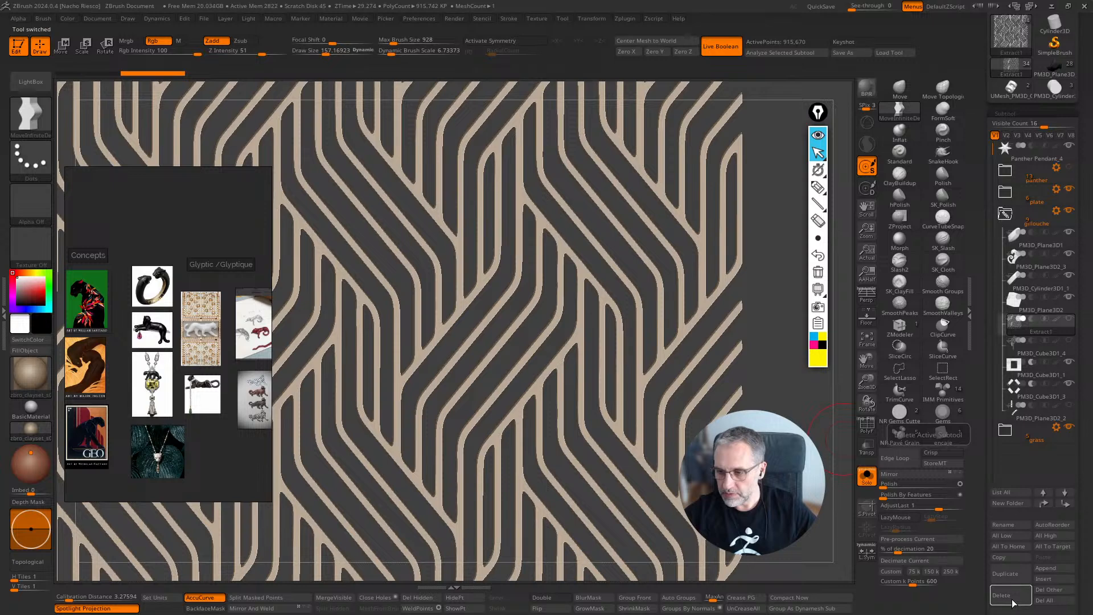
pyautogui.click(1012, 601)
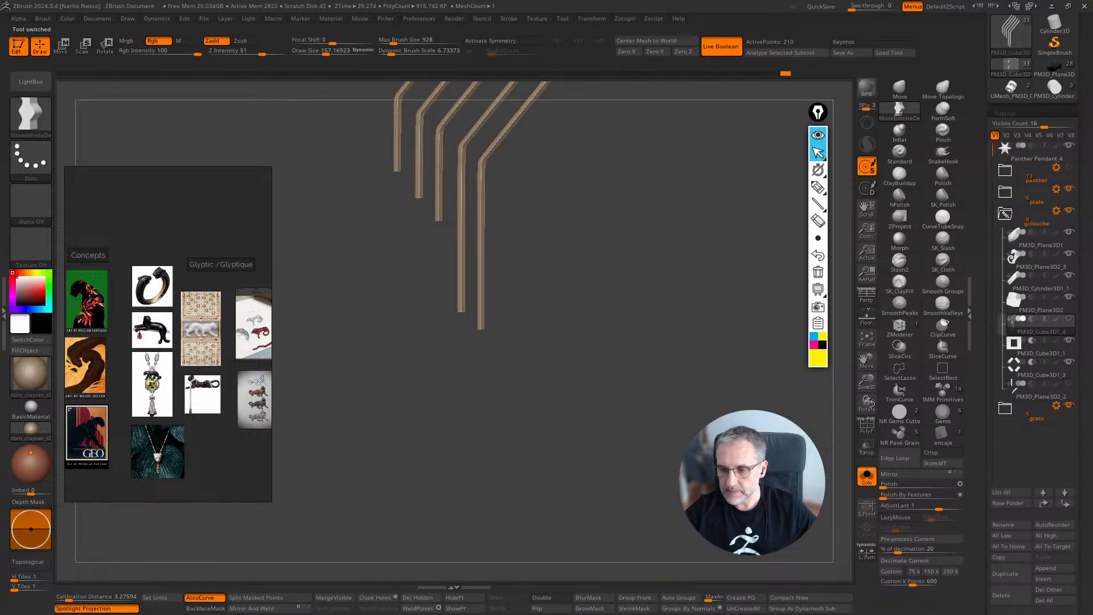
pyautogui.click(866, 479)
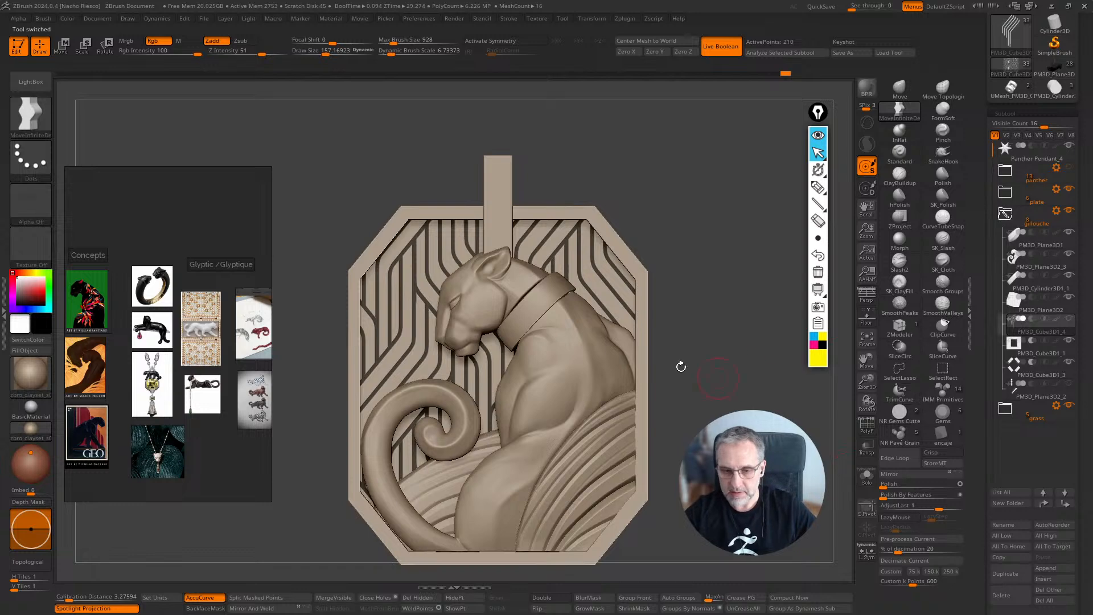
# Step: Select the patterned background plate and toggle the visibility of subtools in the plate folder to check what each one shows
pyautogui.keyDown('alt'); pyautogui.click(609, 297); pyautogui.keyUp('alt')
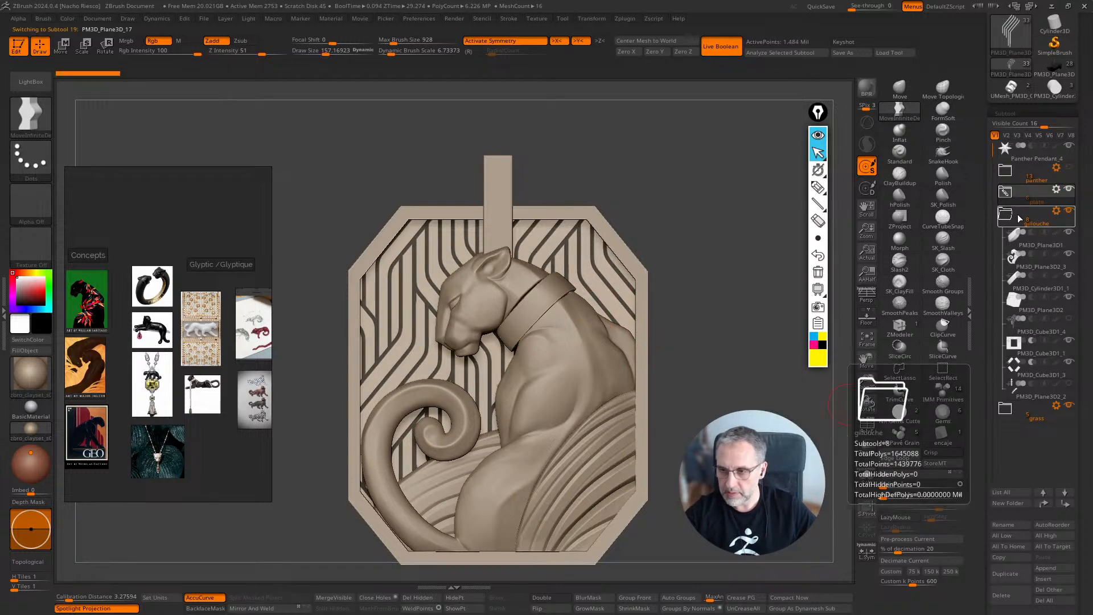
pyautogui.click(1030, 203)
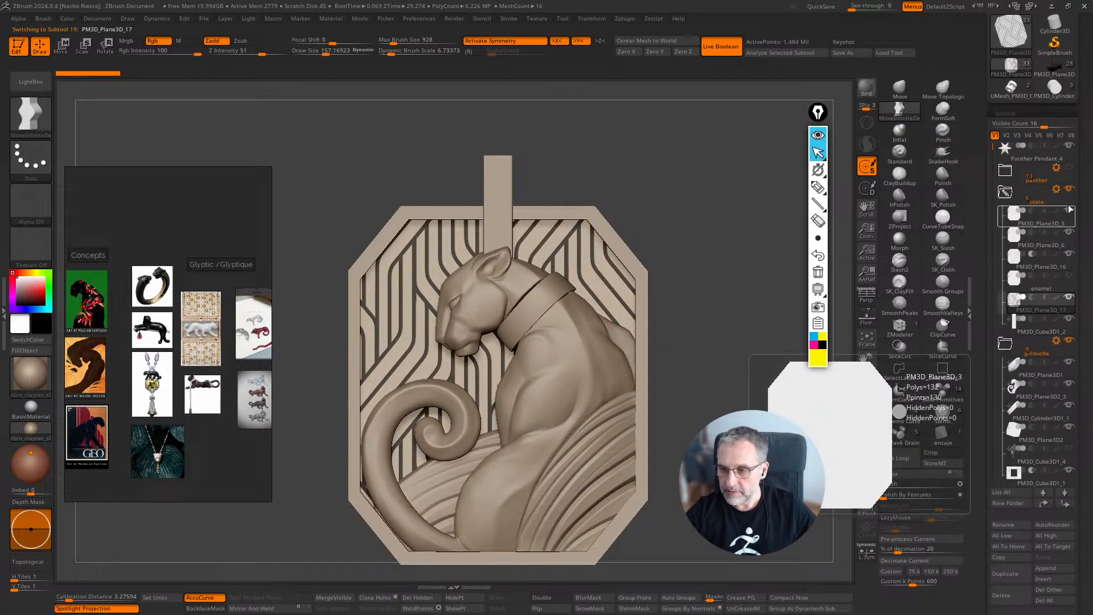
pyautogui.click(1070, 189)
pyautogui.click(1070, 190)
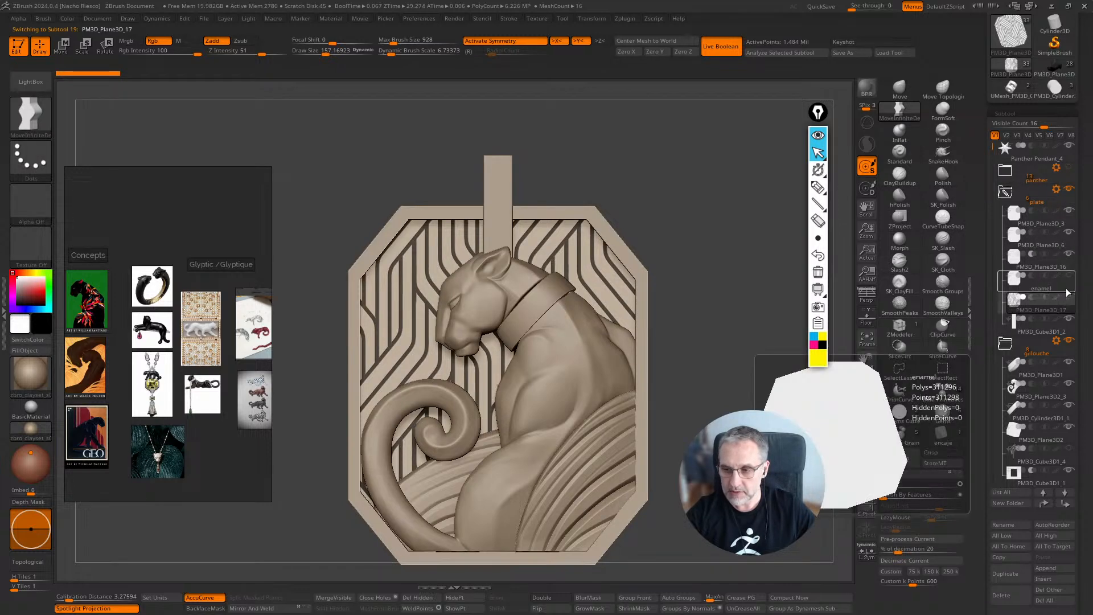
pyautogui.moveTo(800, 398); pyautogui.dragTo(775, 411)
pyautogui.keyDown('shift'); pyautogui.moveTo(500, 367); pyautogui.dragTo(513, 370); pyautogui.keyUp('shift')
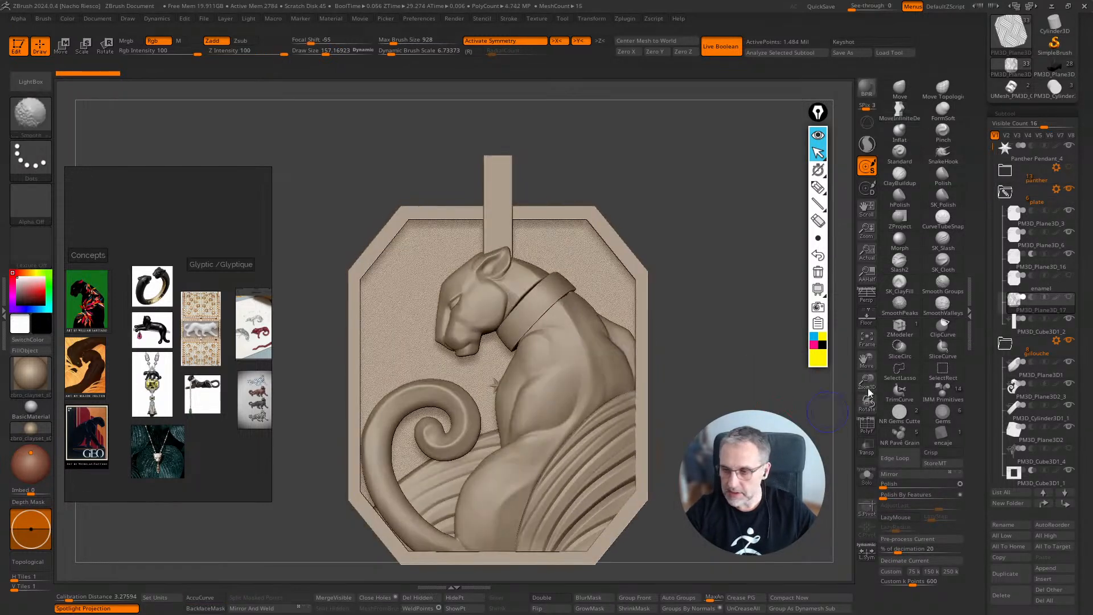
pyautogui.click(1069, 255)
pyautogui.click(1069, 254)
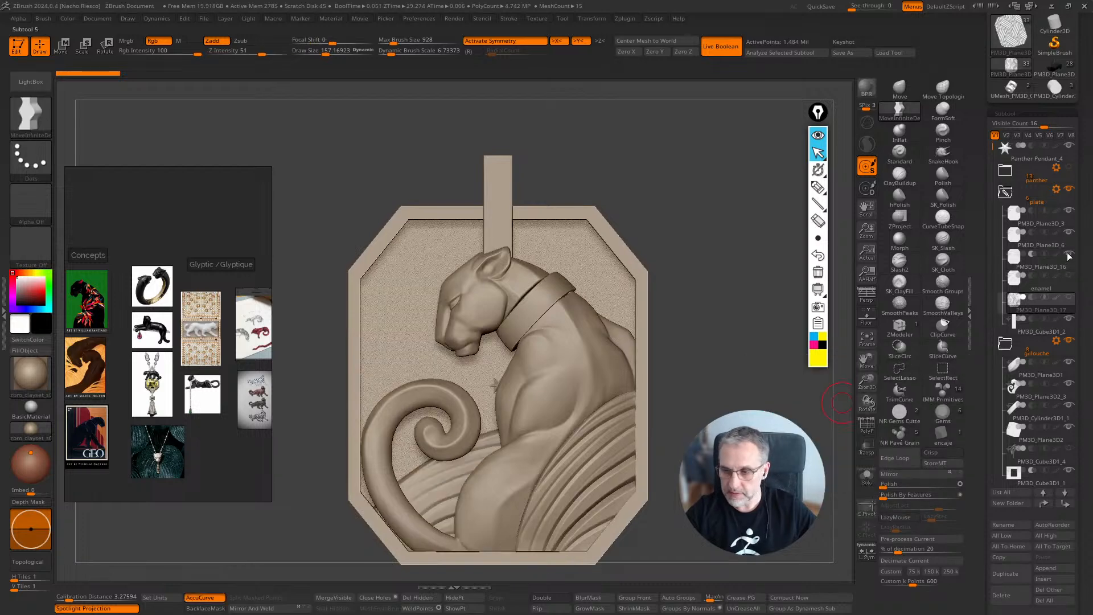
pyautogui.click(1069, 302)
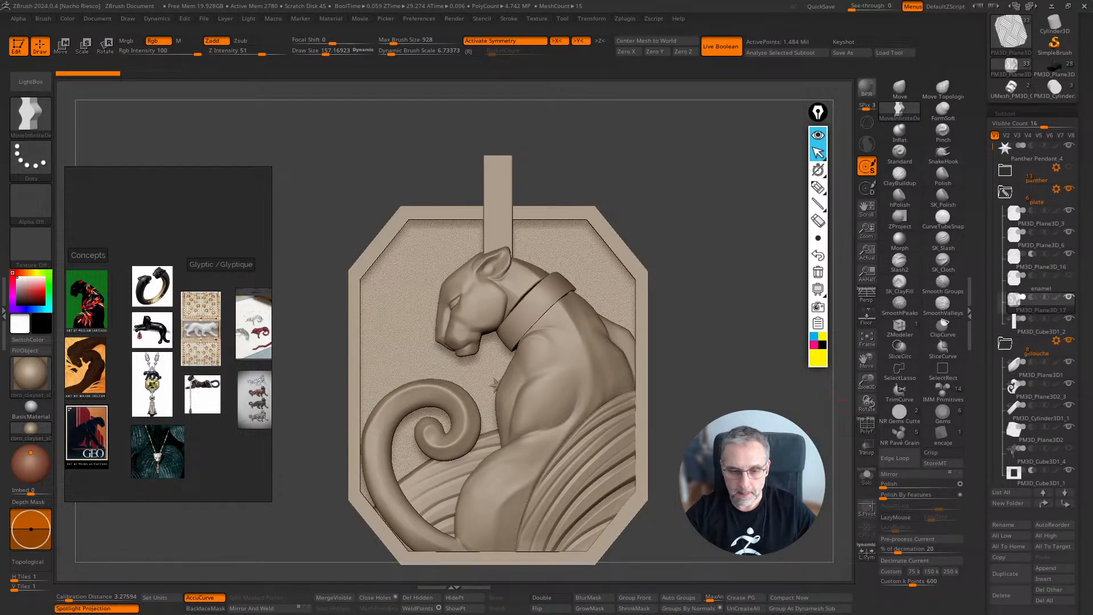
pyautogui.keyDown('shift'); pyautogui.moveTo(752, 411); pyautogui.dragTo(851, 331); pyautogui.keyUp('shift')
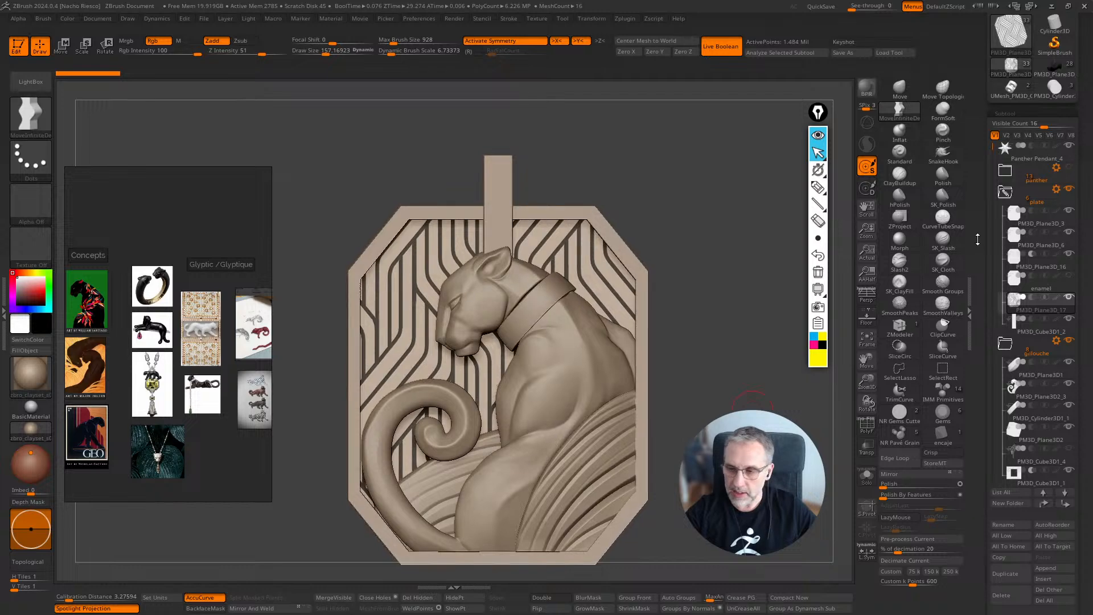
# Step: Duplicate the panther subtool PM3D_Plane3D2_3 and make the copy the active subtool
pyautogui.moveTo(990, 157); pyautogui.dragTo(986, 237)
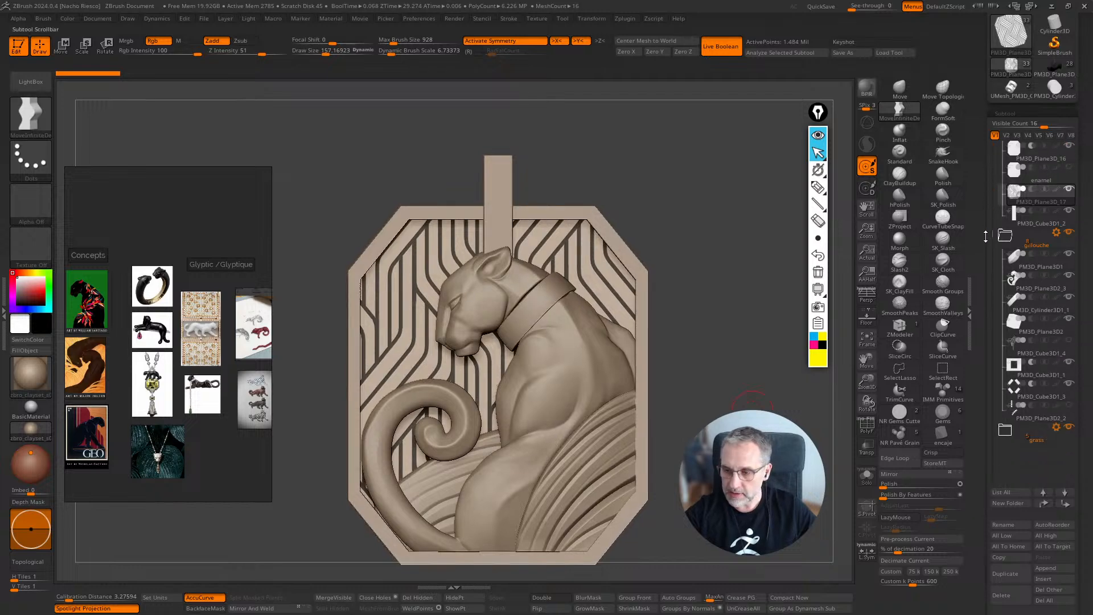
pyautogui.click(1050, 288)
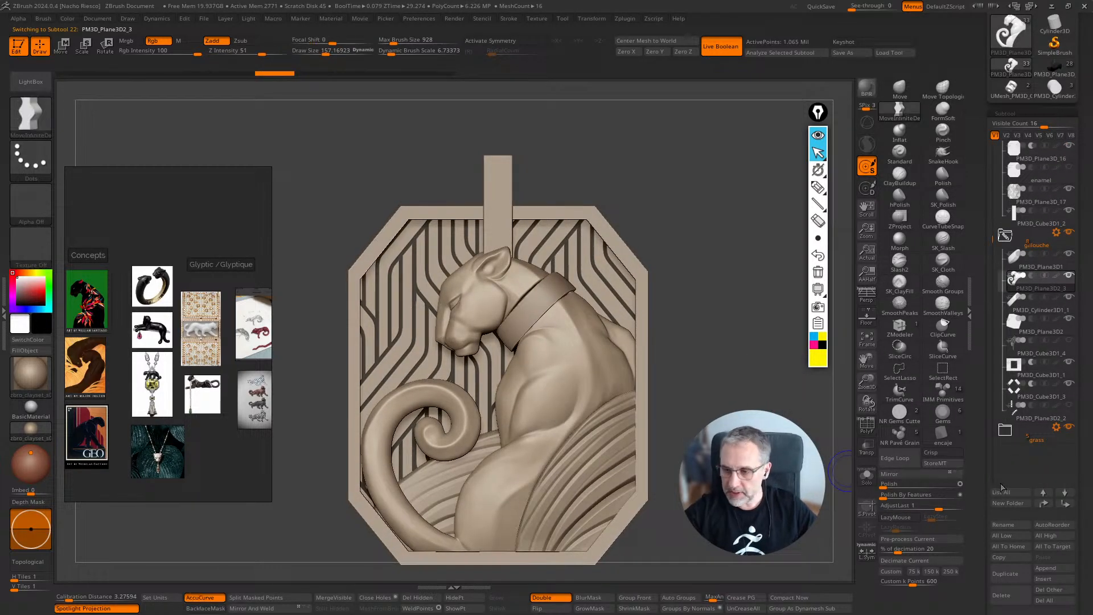
pyautogui.click(1006, 574)
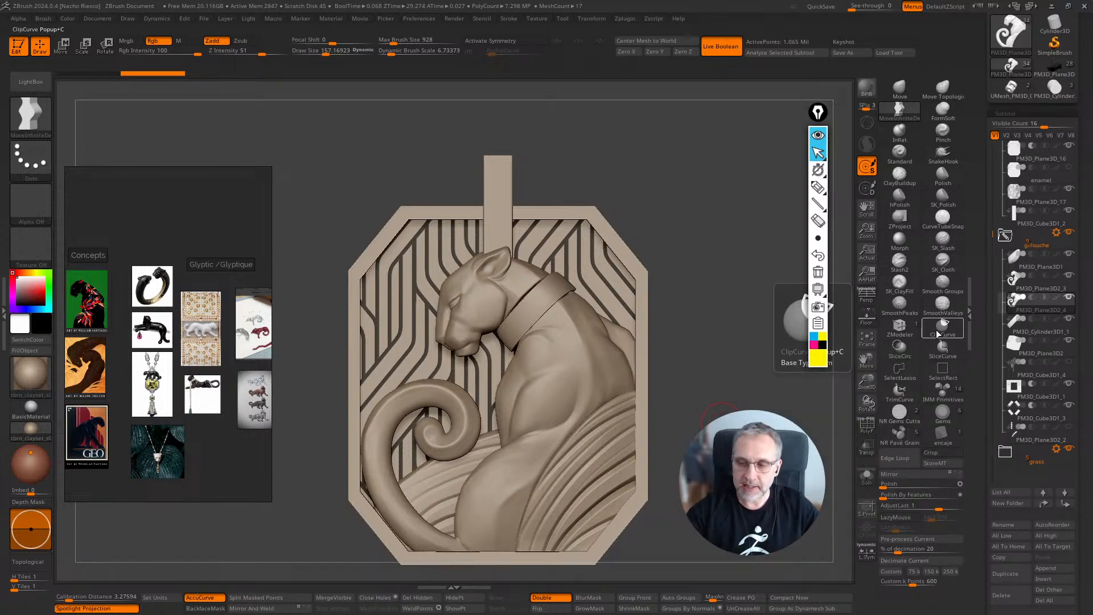
pyautogui.click(1040, 289)
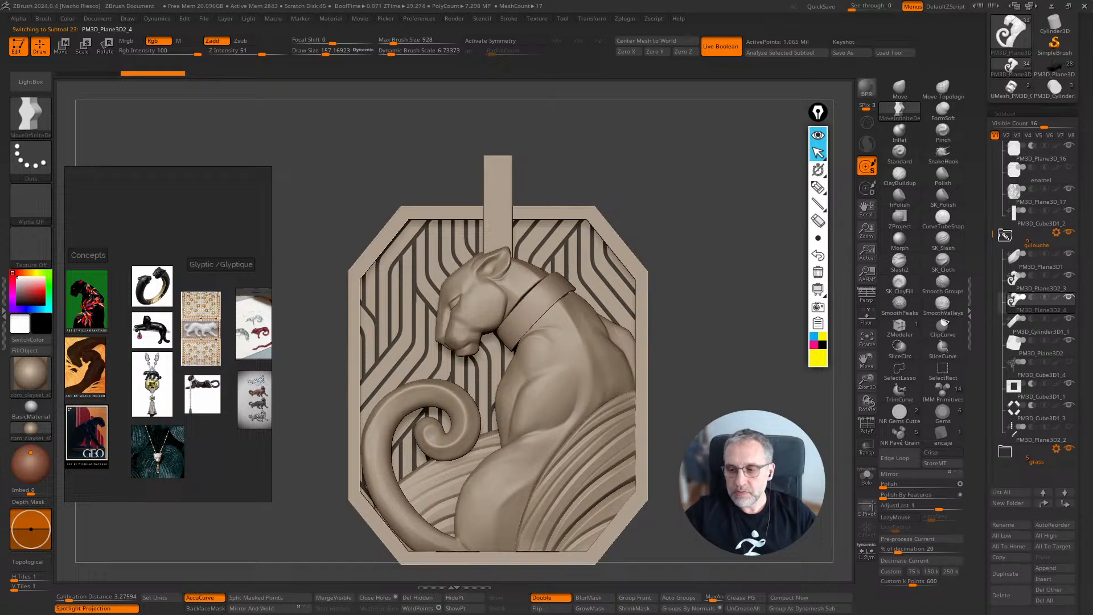
pyautogui.moveTo(1047, 292)
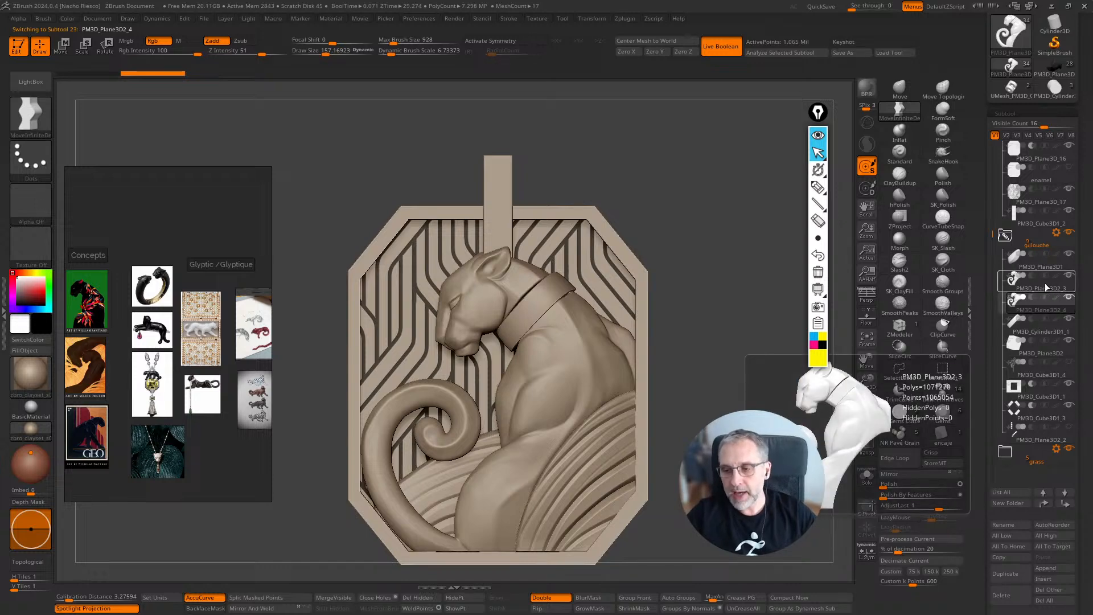
# Step: Hide the original panther PM3D_Plane3D2_3 and isolate its duplicate in Solo mode
pyautogui.click(818, 135)
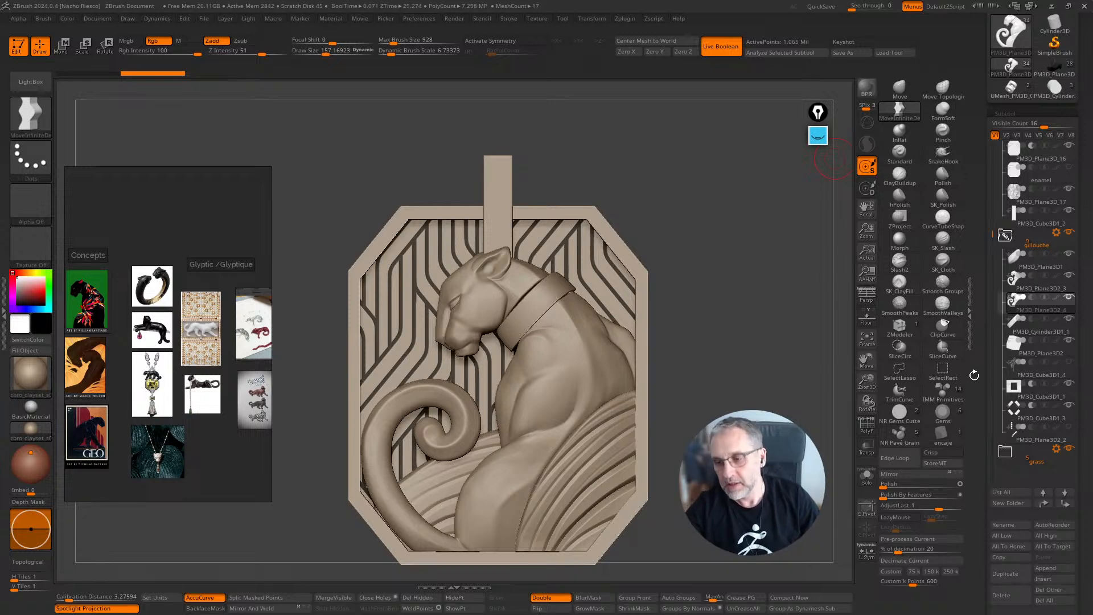
pyautogui.click(1069, 278)
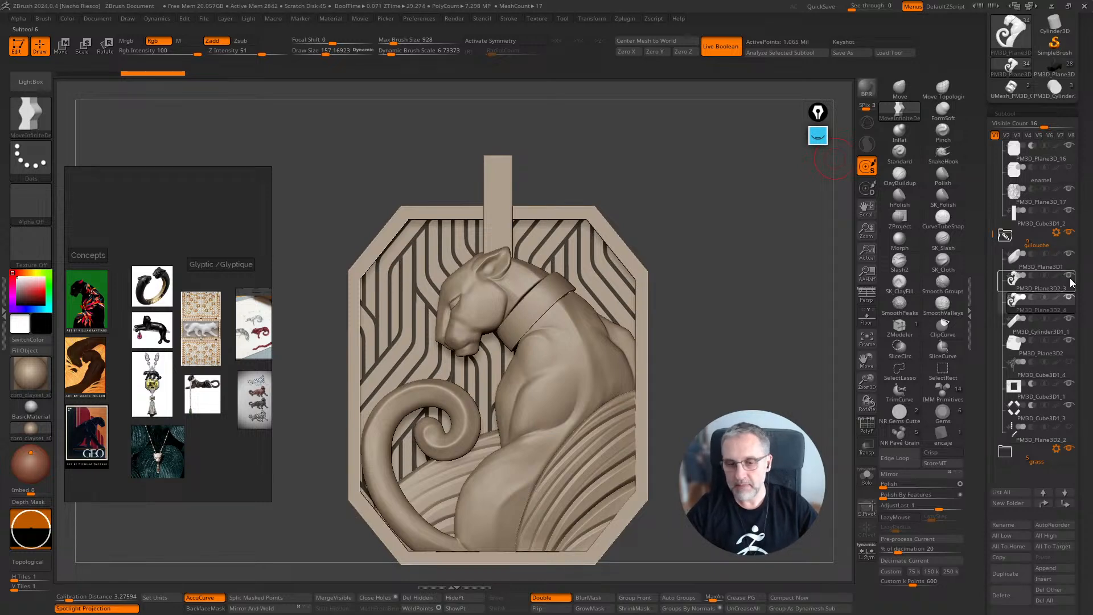
pyautogui.click(866, 483)
pyautogui.keyDown('ctrl'); pyautogui.moveTo(828, 466); pyautogui.dragTo(827, 502, button='right'); pyautogui.keyUp('ctrl')
pyautogui.moveTo(712, 319)
pyautogui.mouseDown(button='right')
pyautogui.moveTo(749, 271)
pyautogui.moveTo(797, 306)
pyautogui.mouseUp(button='right')
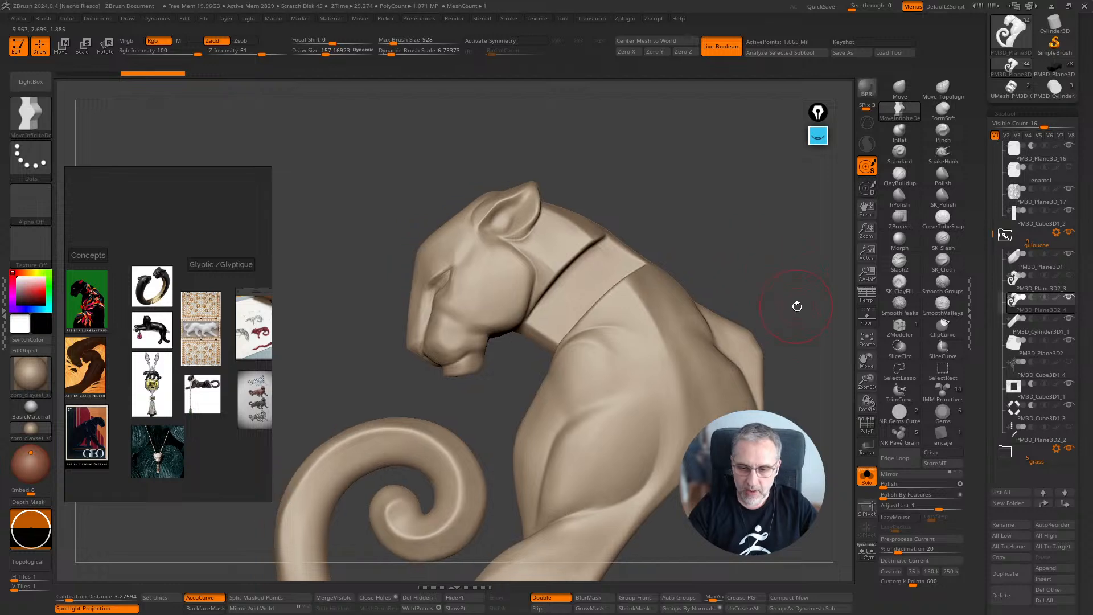
# Step: Display the panther copy's polygroup colours without wireframe lines and merge the whole mesh into a single polygroup
pyautogui.click(868, 424)
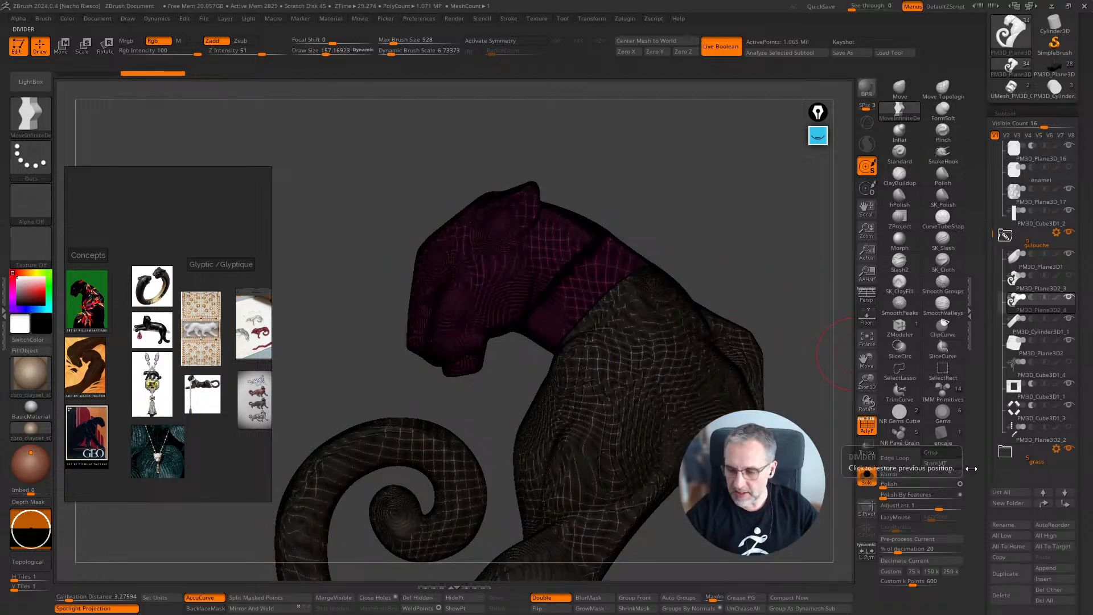
pyautogui.moveTo(820, 370); pyautogui.dragTo(825, 387, button='right')
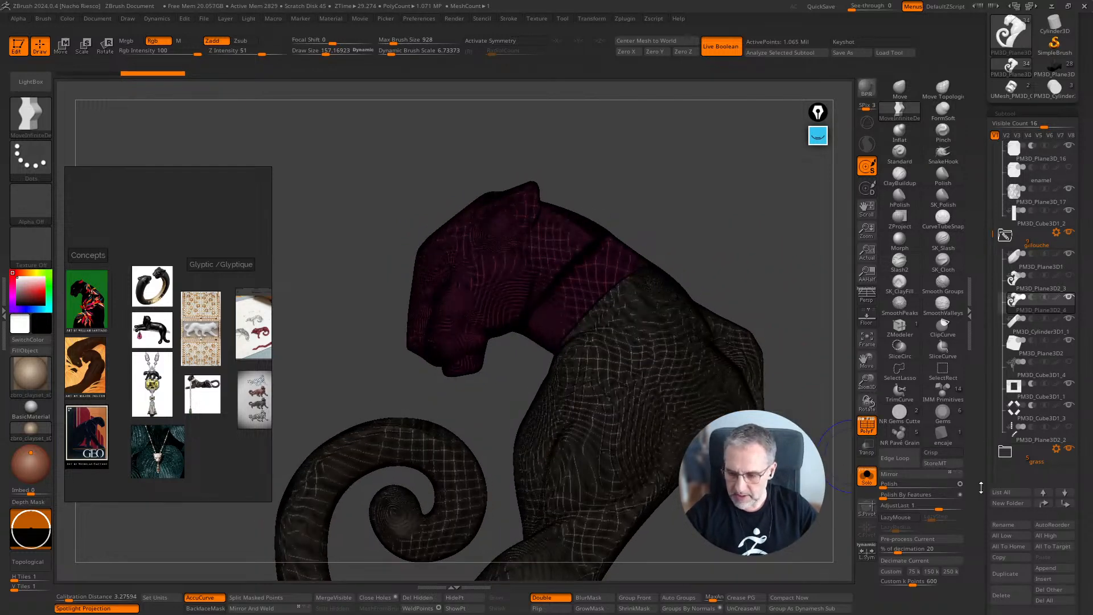
pyautogui.moveTo(980, 487); pyautogui.dragTo(1005, 366)
pyautogui.click(1012, 391)
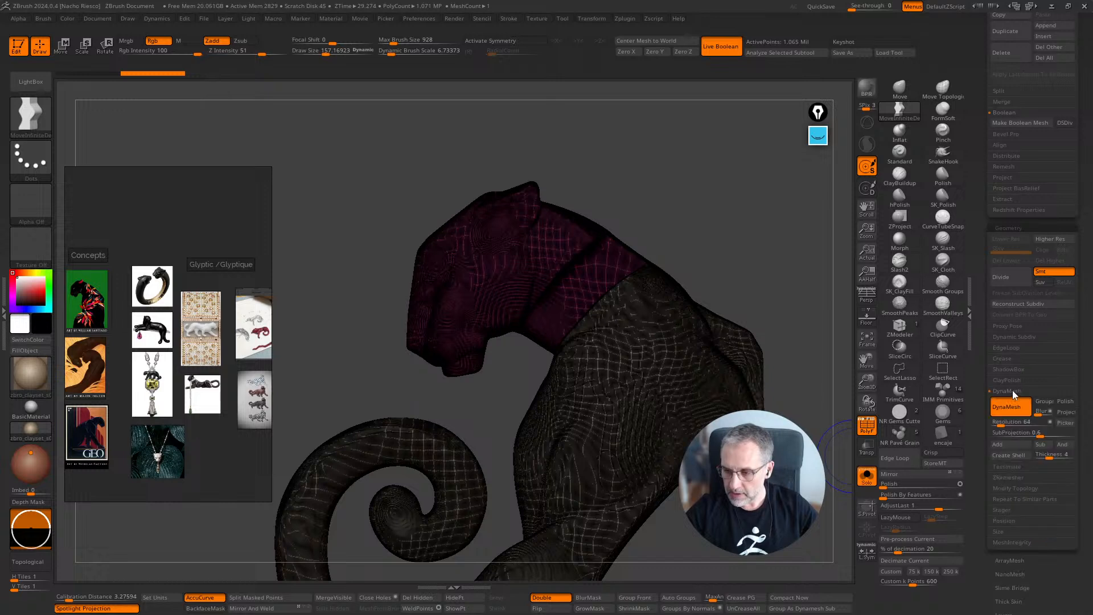
pyautogui.click(866, 423)
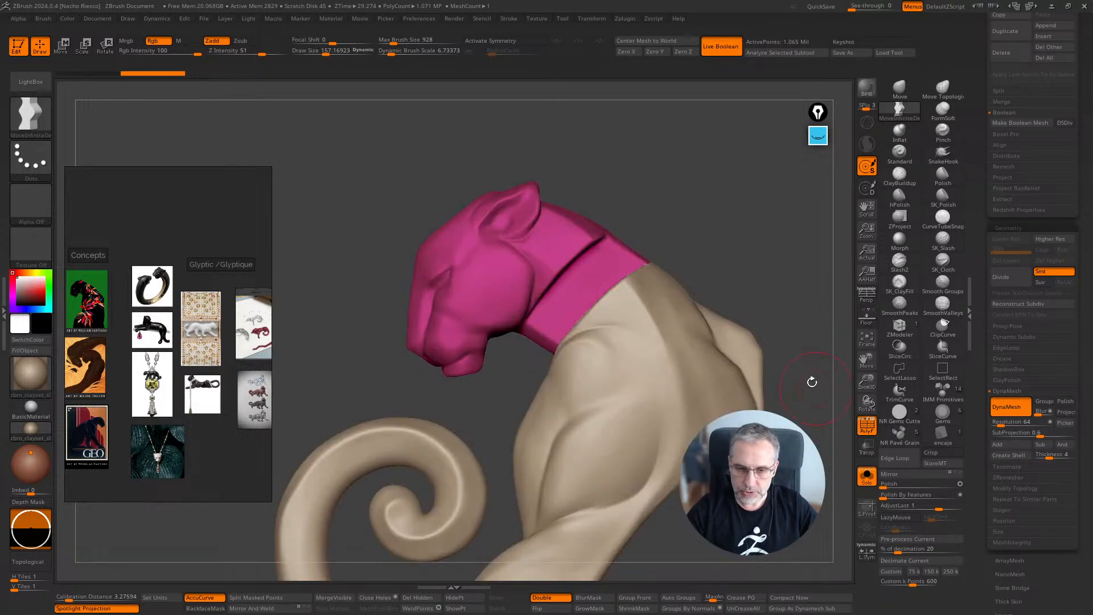
pyautogui.moveTo(812, 378); pyautogui.dragTo(730, 284, button='right')
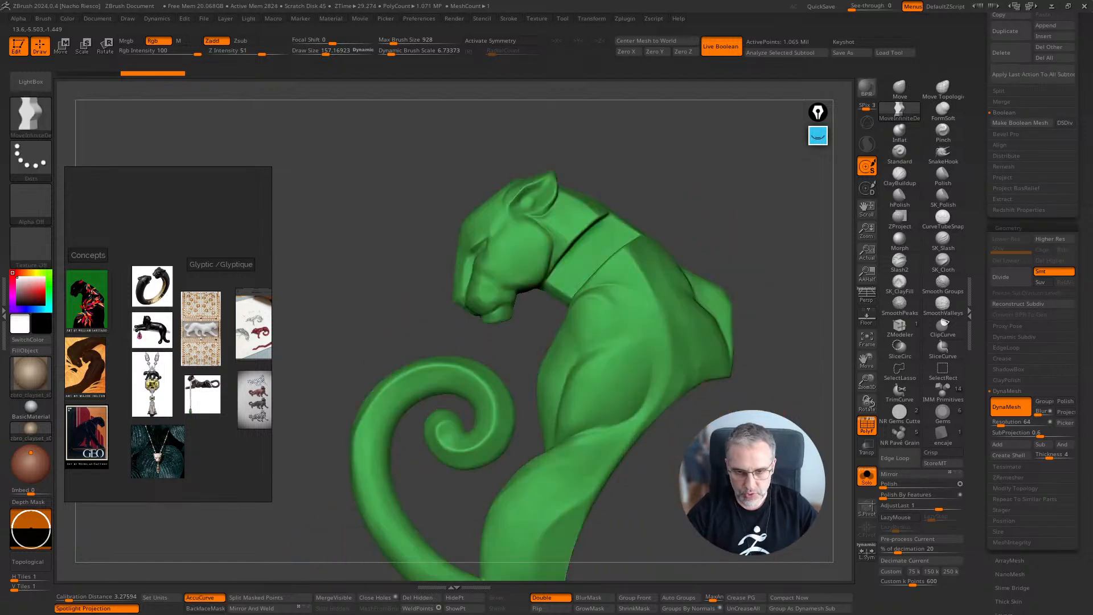
# Step: Mask the panther's head with a lasso up to the collar groove and turn it into its own polygroup
pyautogui.keyDown('ctrl'); pyautogui.moveTo(635, 421); pyautogui.dragTo(634, 446, button='right'); pyautogui.keyUp('ctrl')
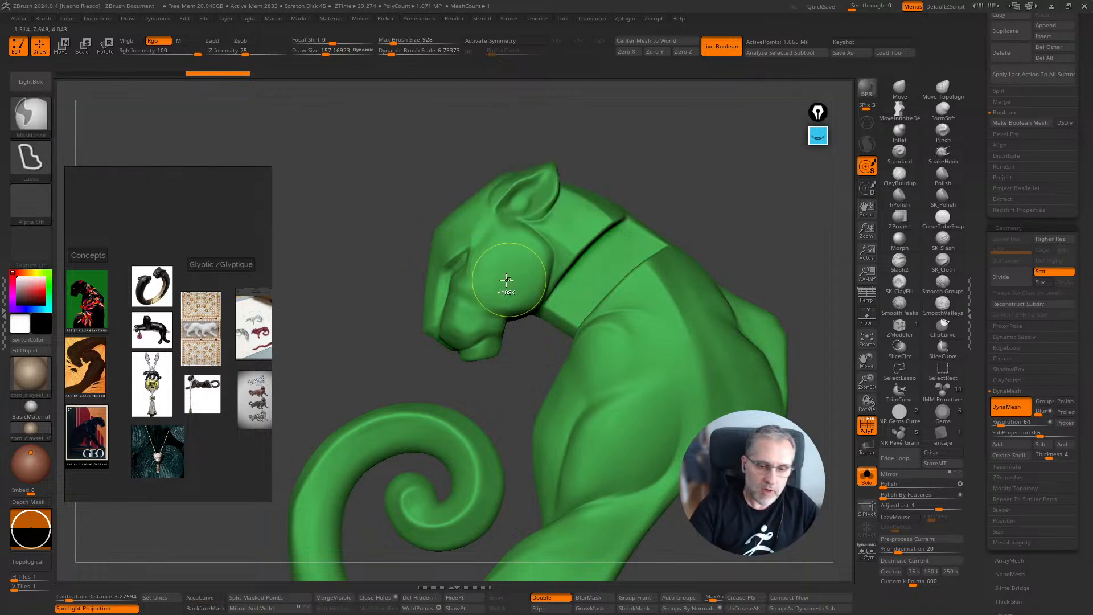
pyautogui.moveTo(421, 184)
pyautogui.keyDown('ctrl'); pyautogui.mouseDown()
pyautogui.moveTo(393, 222)
pyautogui.moveTo(453, 378)
pyautogui.moveTo(512, 367)
pyautogui.moveTo(592, 251)
pyautogui.mouseUp(); pyautogui.keyUp('ctrl')
pyautogui.keyDown('ctrl'); pyautogui.moveTo(592, 251); pyautogui.dragTo(592, 274, button='right'); pyautogui.keyUp('ctrl')
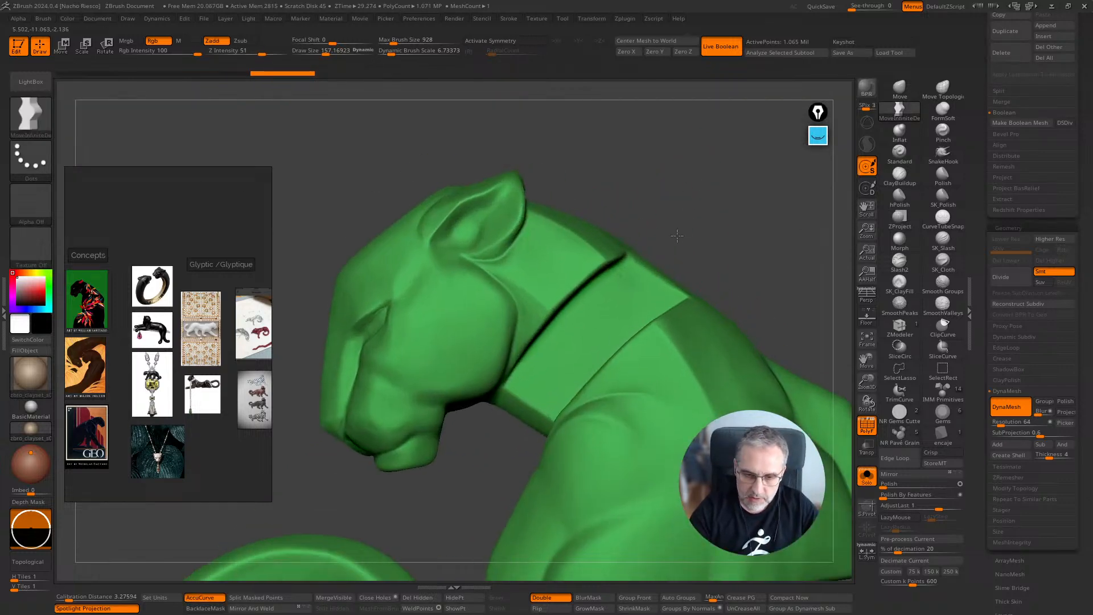
pyautogui.moveTo(290, 339)
pyautogui.keyDown('ctrl'); pyautogui.mouseDown()
pyautogui.moveTo(426, 483)
pyautogui.moveTo(646, 229)
pyautogui.moveTo(253, 142)
pyautogui.mouseUp(); pyautogui.keyUp('ctrl')
pyautogui.hotkey('ctrl', 'w')
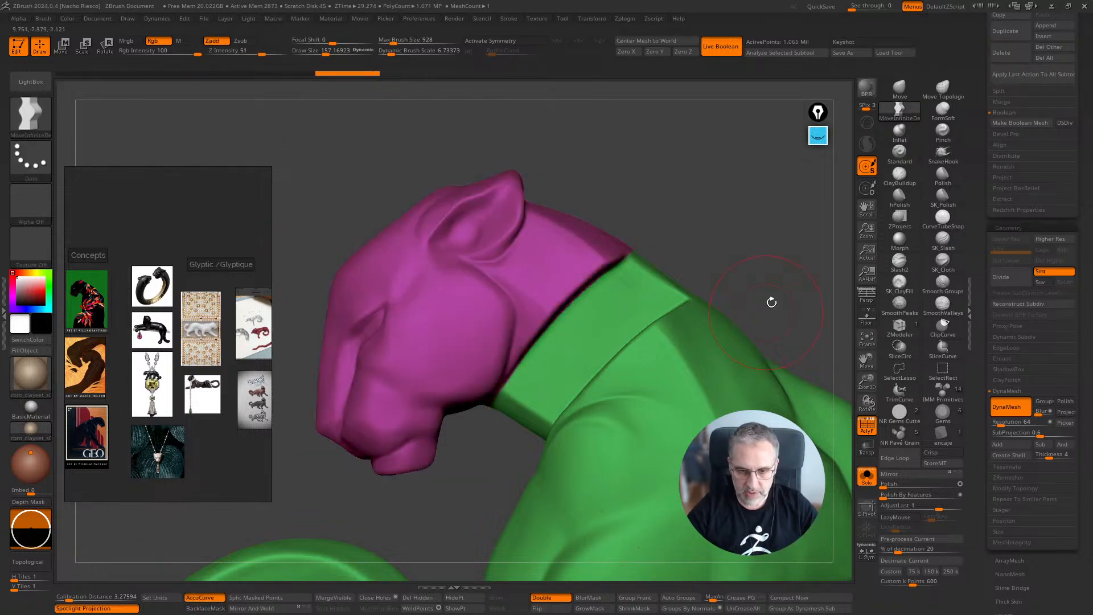
# Step: Lasso-mask the panther's body and tail below the neck band
pyautogui.moveTo(768, 303); pyautogui.dragTo(737, 277, button='right')
pyautogui.moveTo(747, 198); pyautogui.dragTo(677, 222, button='right')
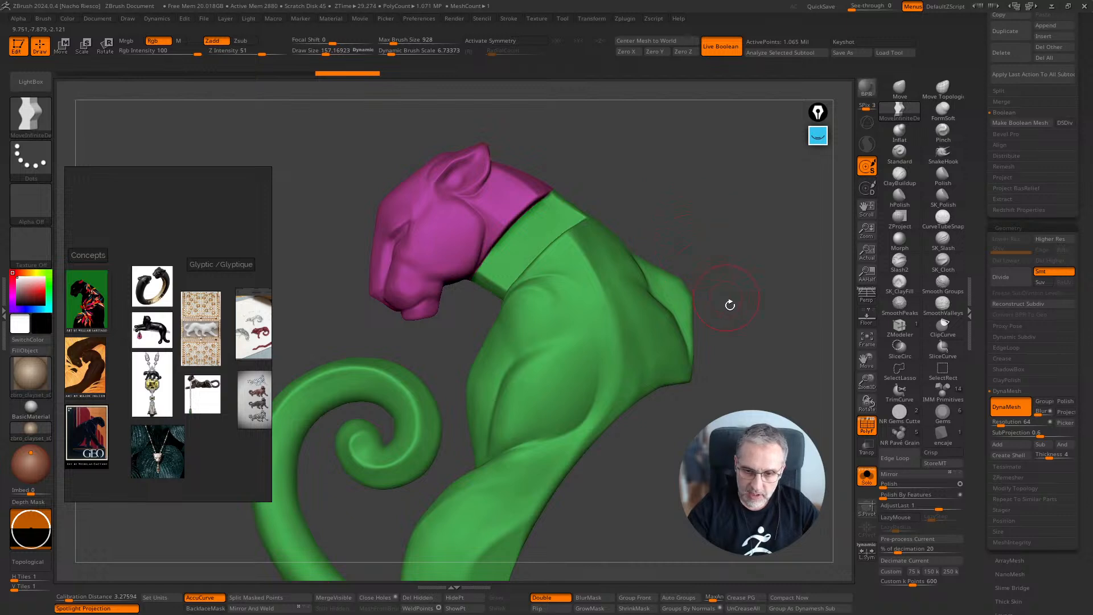
pyautogui.moveTo(730, 305); pyautogui.dragTo(763, 391, button='right')
pyautogui.moveTo(764, 393)
pyautogui.keyDown('ctrl'); pyautogui.mouseDown()
pyautogui.moveTo(698, 242)
pyautogui.moveTo(636, 211)
pyautogui.moveTo(555, 246)
pyautogui.moveTo(487, 331)
pyautogui.moveTo(450, 411)
pyautogui.moveTo(704, 576)
pyautogui.mouseUp(); pyautogui.keyUp('ctrl')
pyautogui.keyDown('alt'); pyautogui.moveTo(589, 572); pyautogui.dragTo(706, 411, button='right'); pyautogui.keyUp('alt')
pyautogui.moveTo(704, 472)
pyautogui.keyDown('ctrl'); pyautogui.mouseDown()
pyautogui.moveTo(576, 246)
pyautogui.moveTo(324, 299)
pyautogui.moveTo(679, 538)
pyautogui.mouseUp(); pyautogui.keyUp('ctrl')
pyautogui.moveTo(708, 324)
pyautogui.keyDown('alt'); pyautogui.mouseDown(button='right')
pyautogui.moveTo(652, 434)
pyautogui.moveTo(746, 472)
pyautogui.mouseUp(button='right'); pyautogui.keyUp('alt')
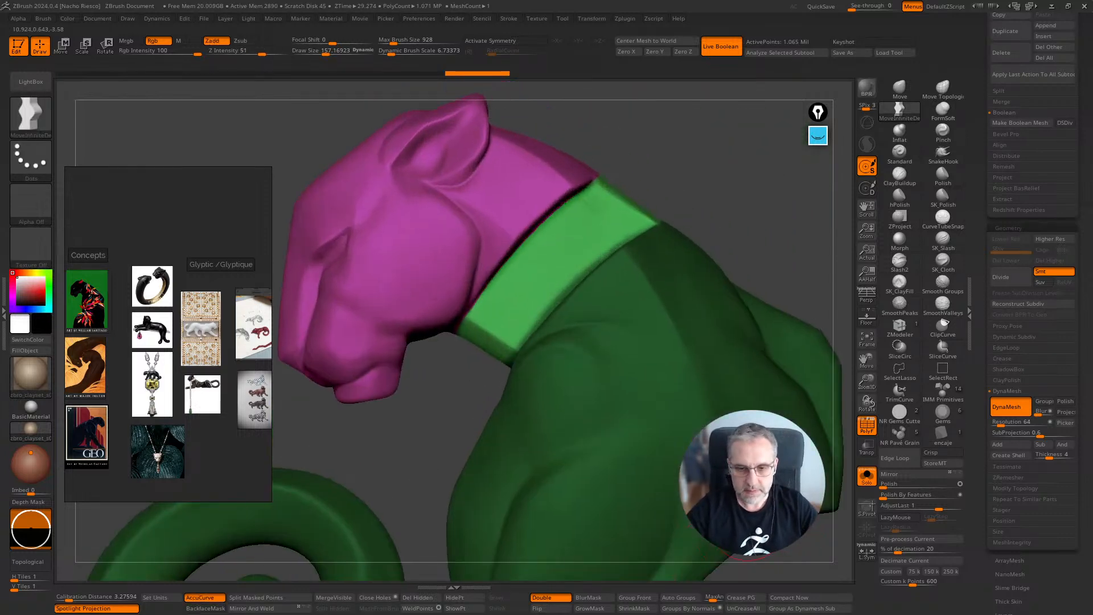
# Step: Clean the mask off the neck band and assign the masked body and tail to a separate polygroup
pyautogui.moveTo(763, 194); pyautogui.dragTo(769, 200, button='right')
pyautogui.keyDown('ctrl'); pyautogui.moveTo(479, 358); pyautogui.dragTo(494, 378); pyautogui.keyUp('ctrl')
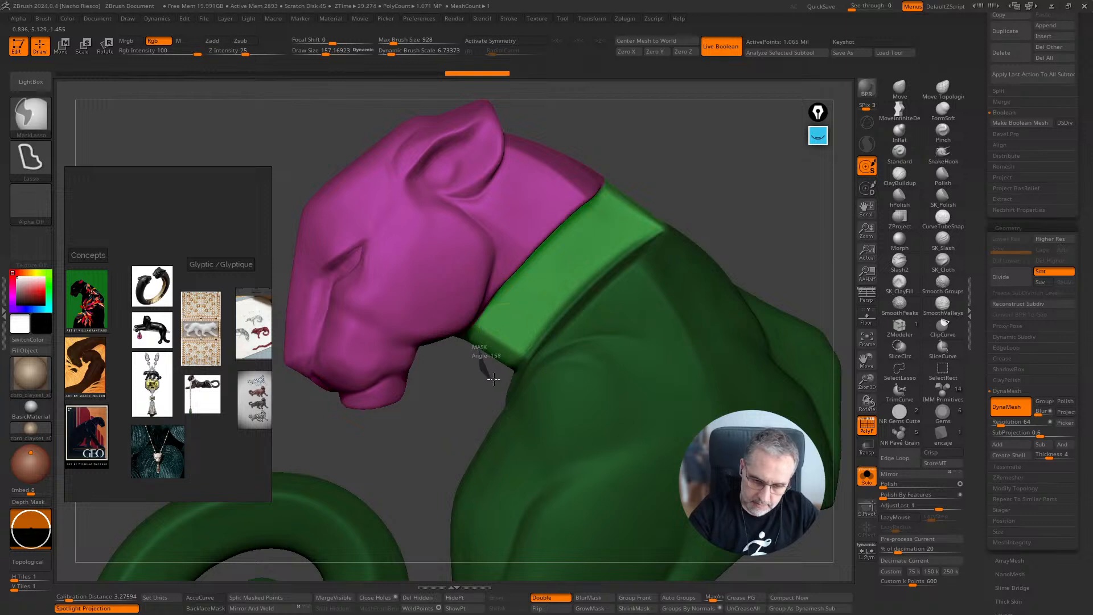
pyautogui.keyDown('ctrl'); pyautogui.moveTo(537, 339); pyautogui.dragTo(661, 215); pyautogui.keyUp('ctrl')
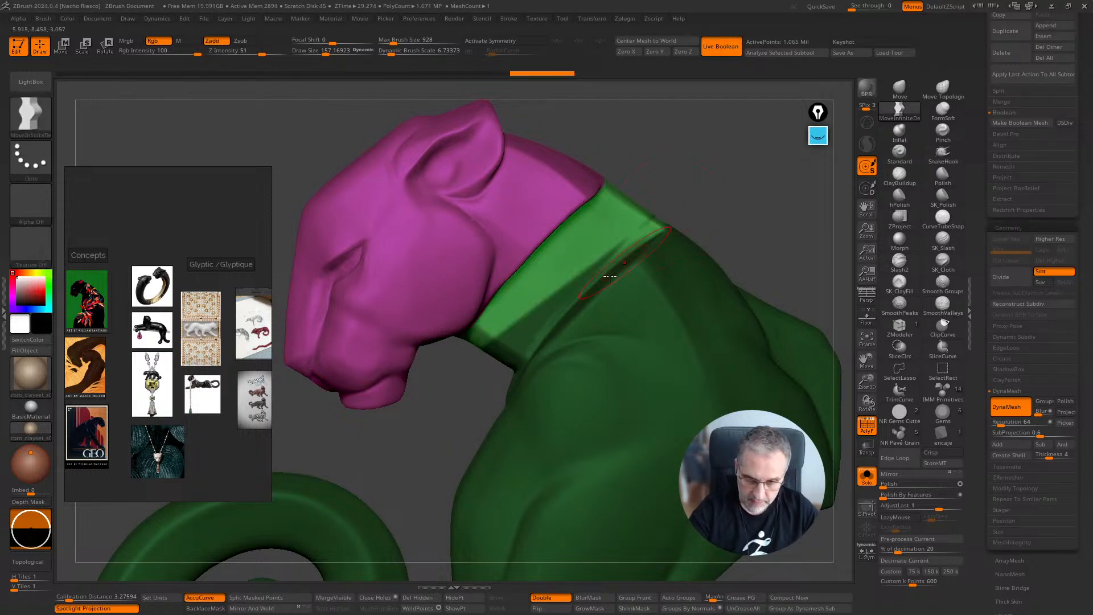
pyautogui.moveTo(481, 388)
pyautogui.keyDown('ctrl'); pyautogui.mouseDown()
pyautogui.moveTo(504, 378)
pyautogui.moveTo(683, 155)
pyautogui.moveTo(691, 162)
pyautogui.mouseUp(); pyautogui.keyUp('ctrl')
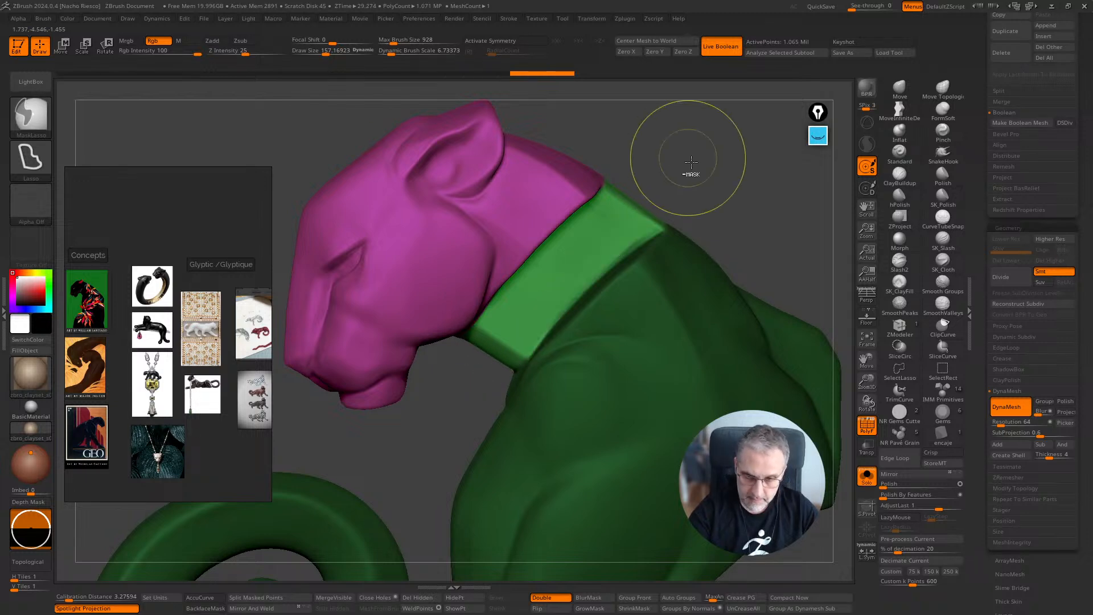
pyautogui.moveTo(756, 268); pyautogui.dragTo(778, 254)
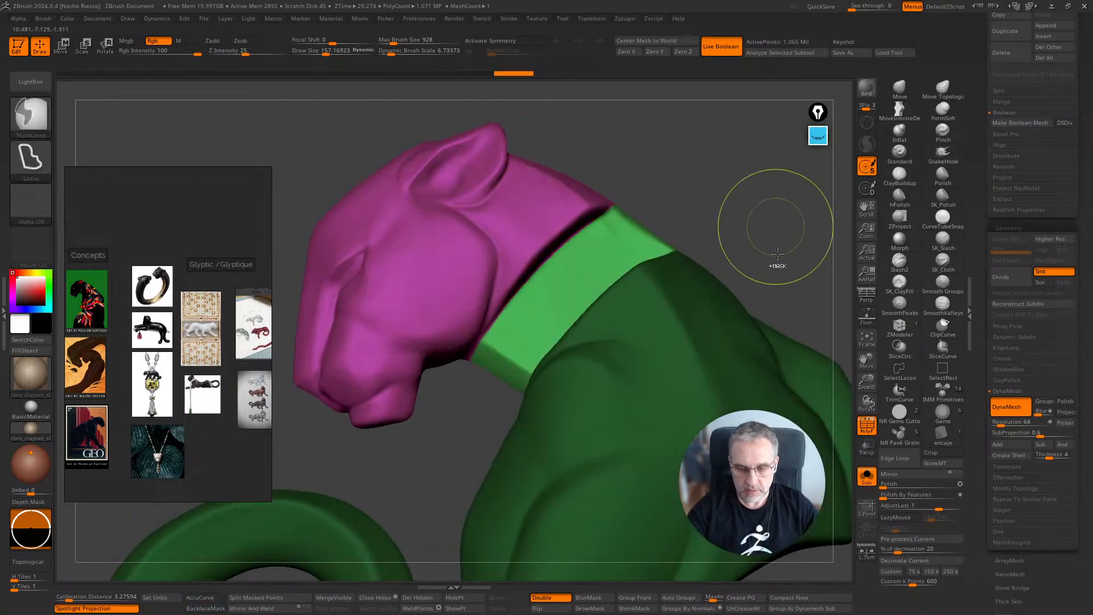
pyautogui.hotkey('ctrl', 'w')
# Step: Split the panther copy into separate subtools by polygroup with Groups Split and accept the non-undoable operation
pyautogui.moveTo(785, 290)
pyautogui.mouseDown()
pyautogui.moveTo(776, 237)
pyautogui.moveTo(757, 222)
pyautogui.moveTo(708, 220)
pyautogui.moveTo(678, 172)
pyautogui.mouseUp()
pyautogui.moveTo(974, 237); pyautogui.dragTo(1020, 353)
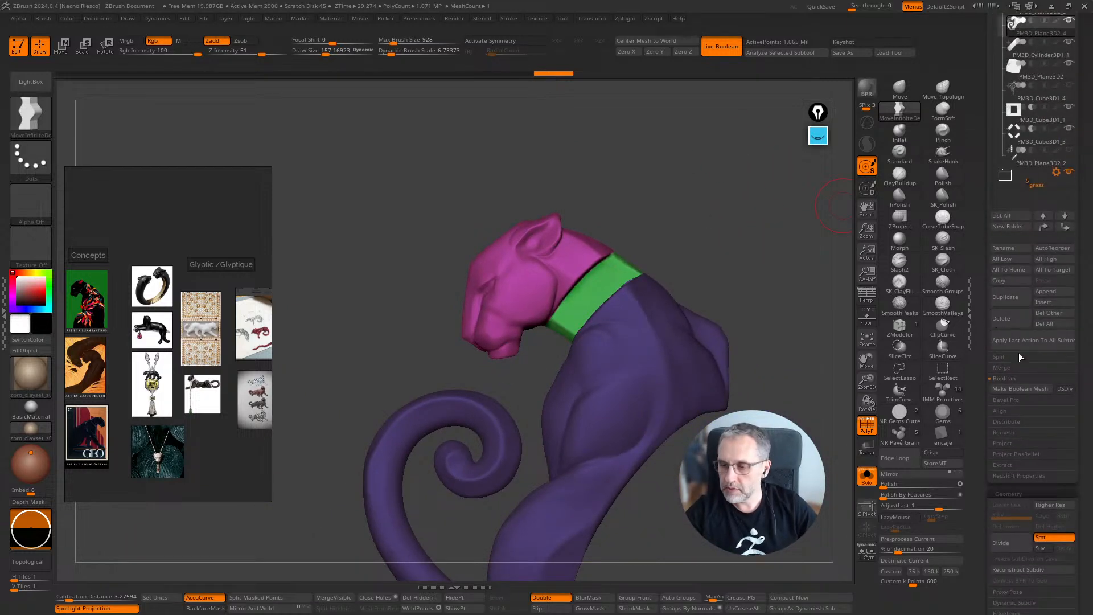
pyautogui.click(1055, 368)
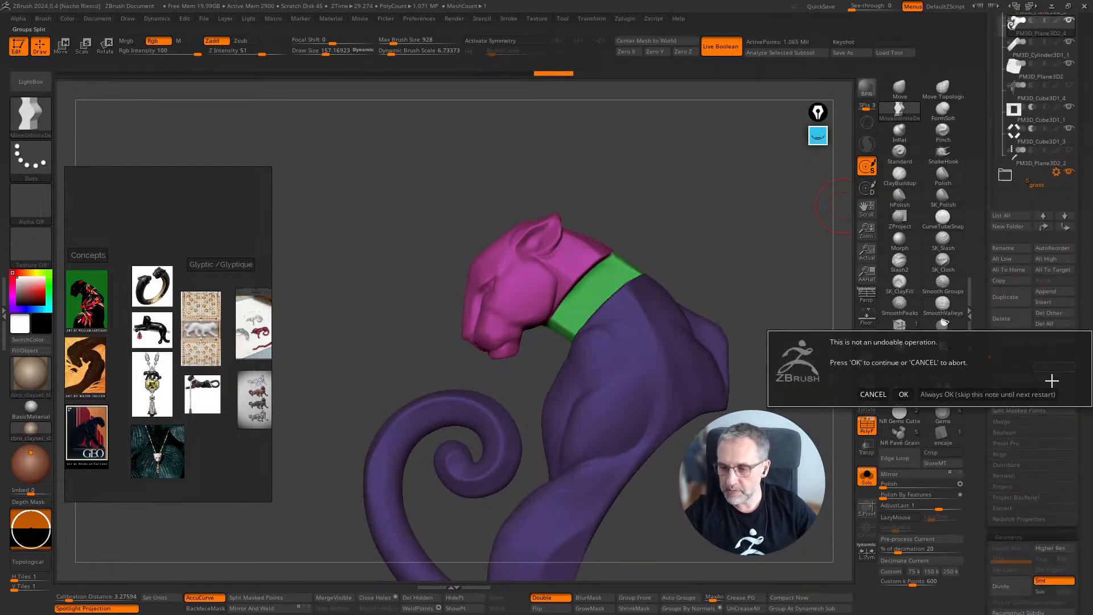
pyautogui.click(1003, 395)
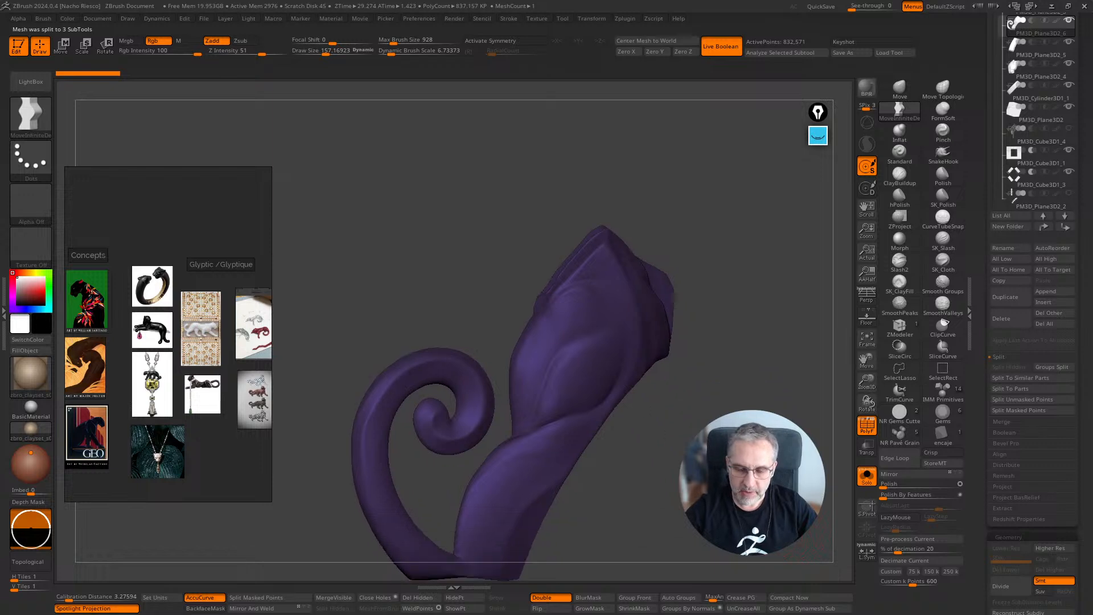
# Step: Remesh the body piece with DynaMesh at resolution 64 to close its open neck cut
pyautogui.moveTo(788, 521); pyautogui.dragTo(848, 474)
pyautogui.moveTo(980, 496); pyautogui.dragTo(976, 401)
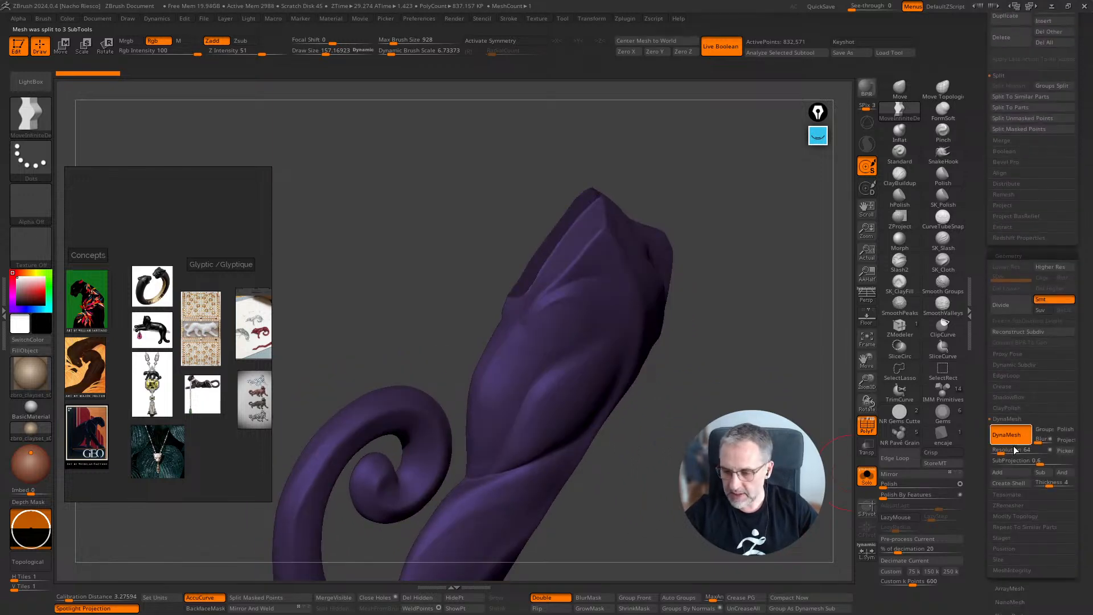
pyautogui.press('ctrl')
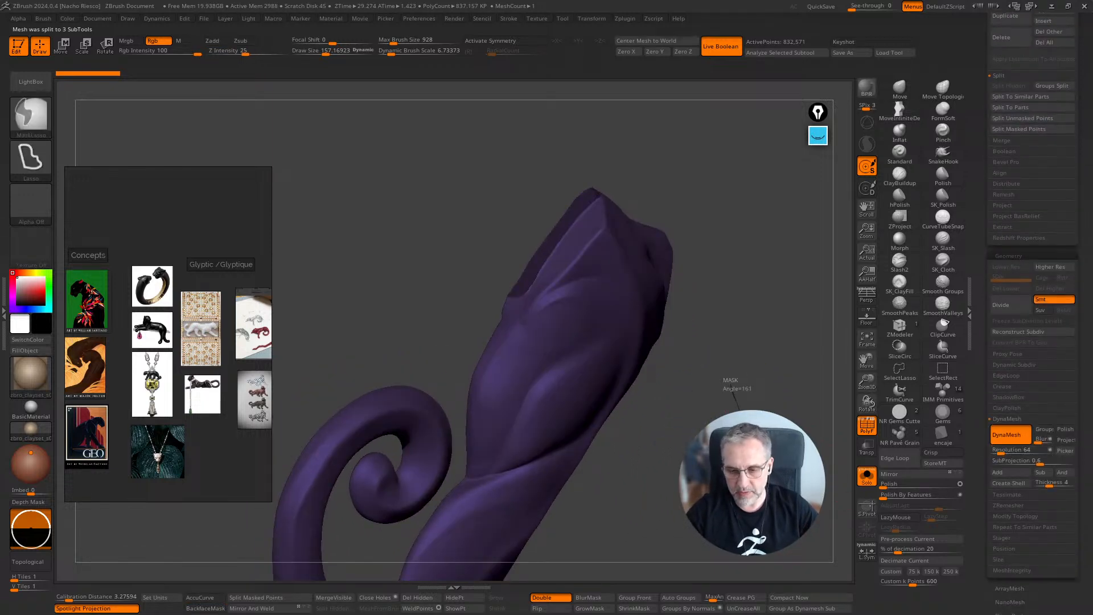
pyautogui.keyDown('ctrl'); pyautogui.moveTo(733, 393); pyautogui.dragTo(734, 468); pyautogui.keyUp('ctrl')
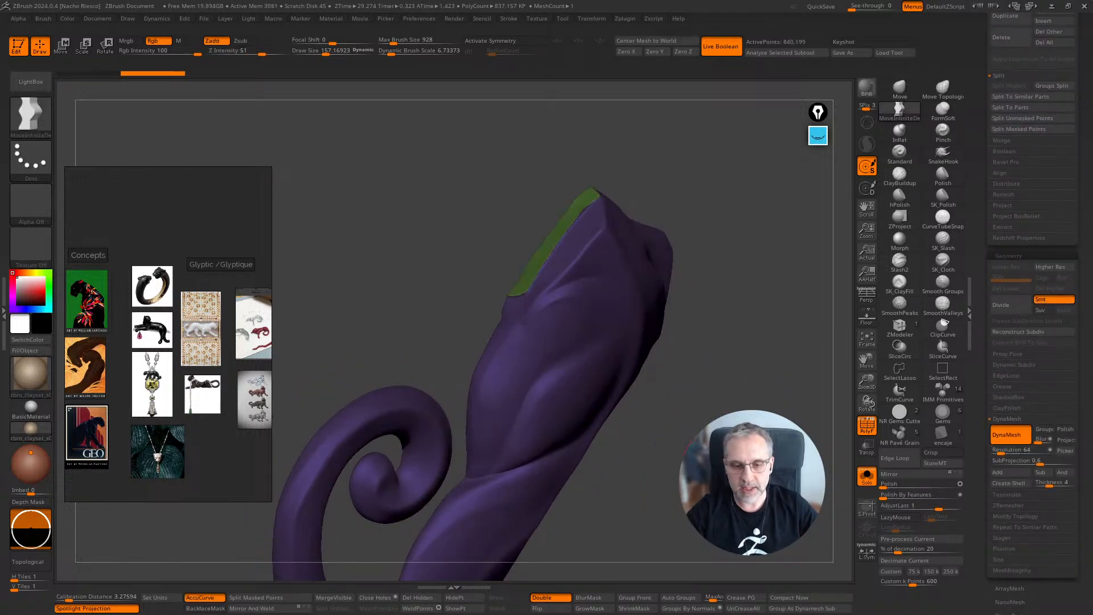
# Step: Turn off the polygroup display and flatten the raised patch on the body's neck cut with the hPolish brush
pyautogui.click(868, 428)
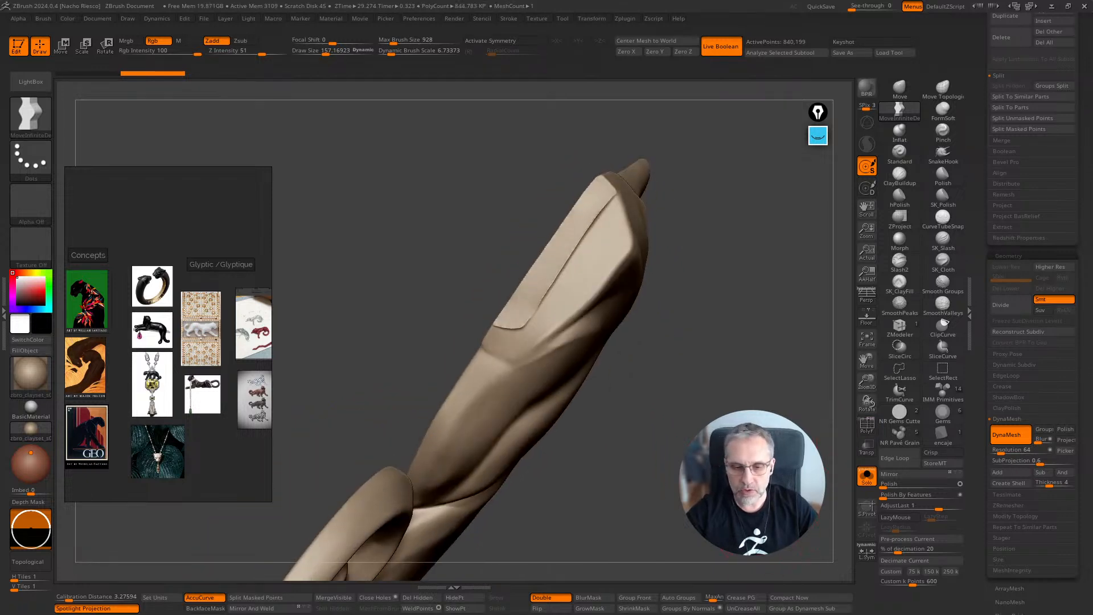
pyautogui.keyDown('alt'); pyautogui.moveTo(788, 273); pyautogui.dragTo(823, 309); pyautogui.keyUp('alt')
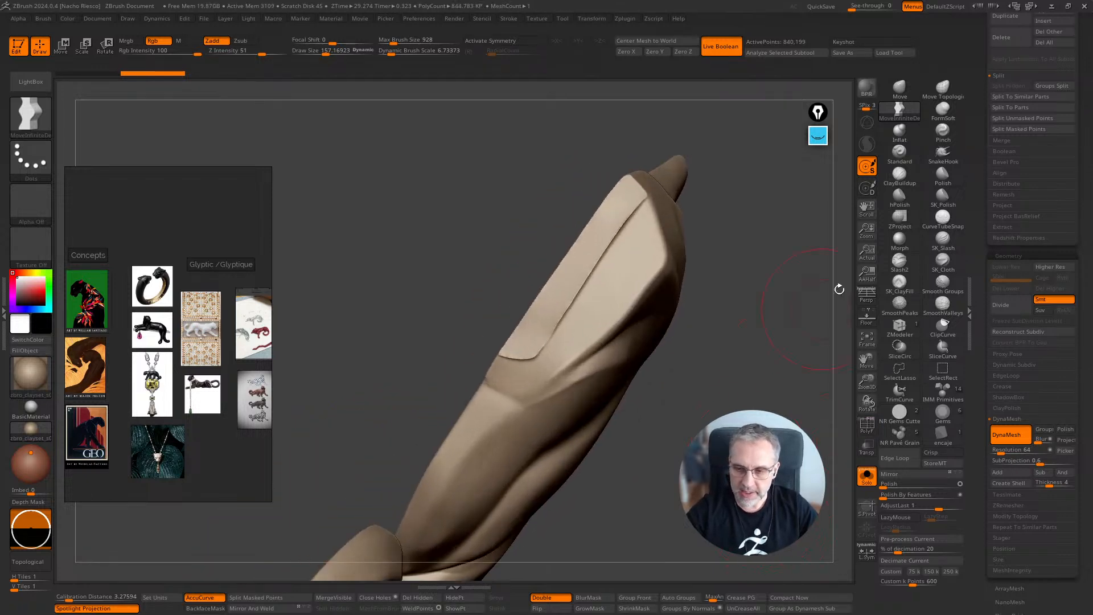
pyautogui.click(899, 200)
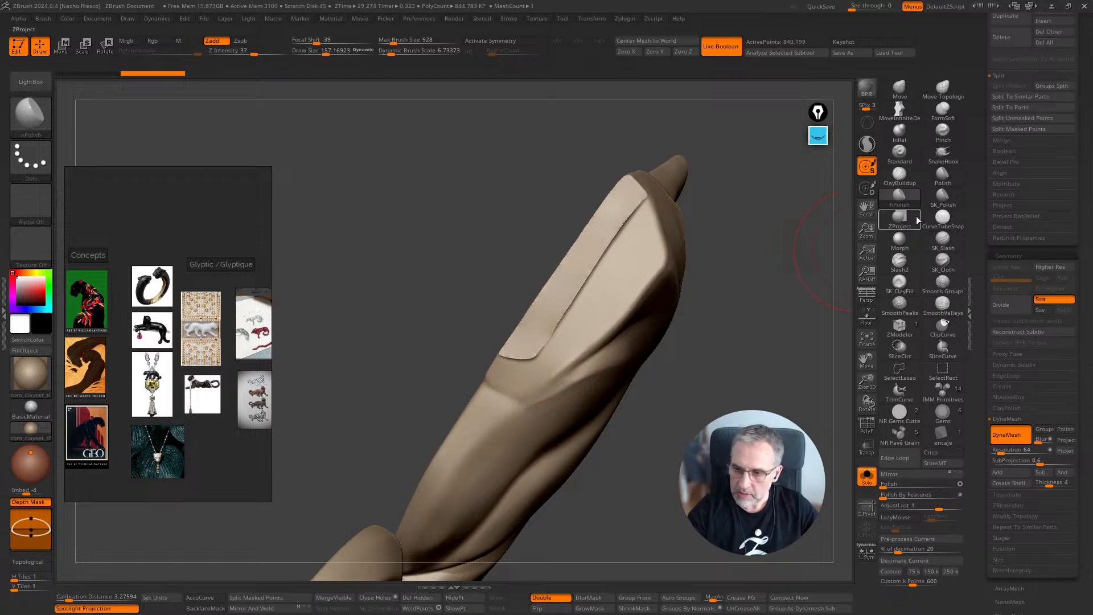
pyautogui.moveTo(552, 325); pyautogui.dragTo(555, 316)
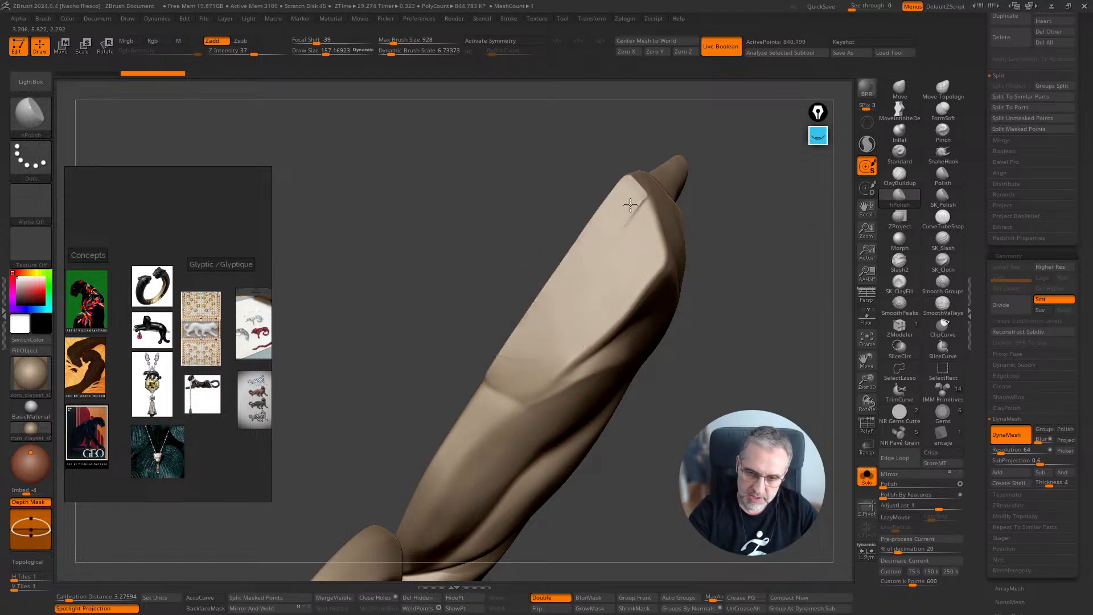
pyautogui.moveTo(735, 273); pyautogui.dragTo(626, 228)
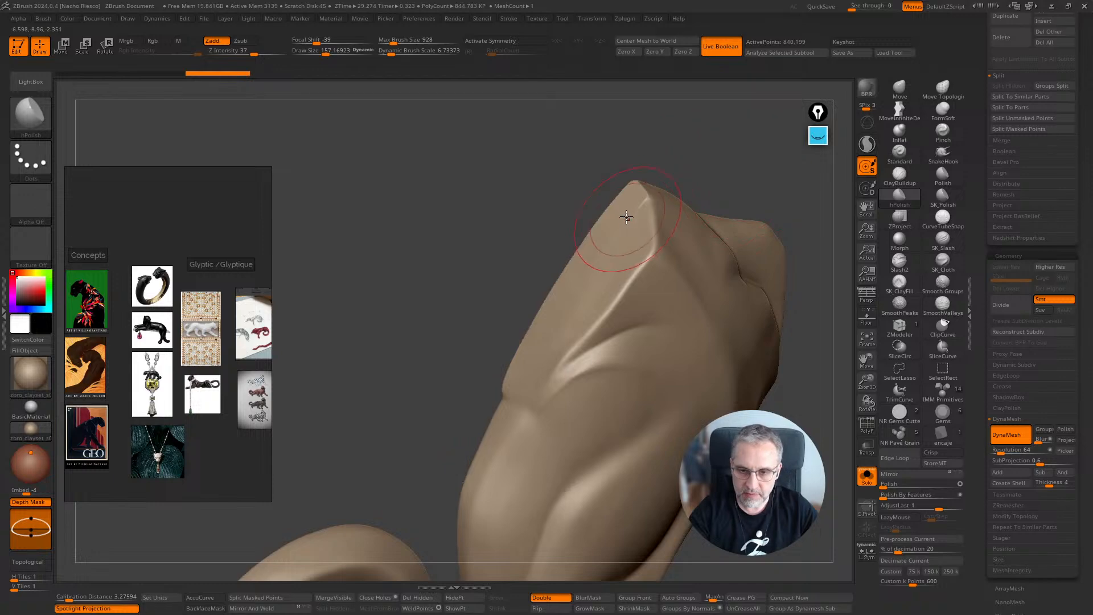
# Step: Leave Solo mode and adjust the body's nape and shoulder beneath the collar using the Move brush at draw size about 291
pyautogui.moveTo(722, 156); pyautogui.dragTo(791, 296)
pyautogui.click(867, 478)
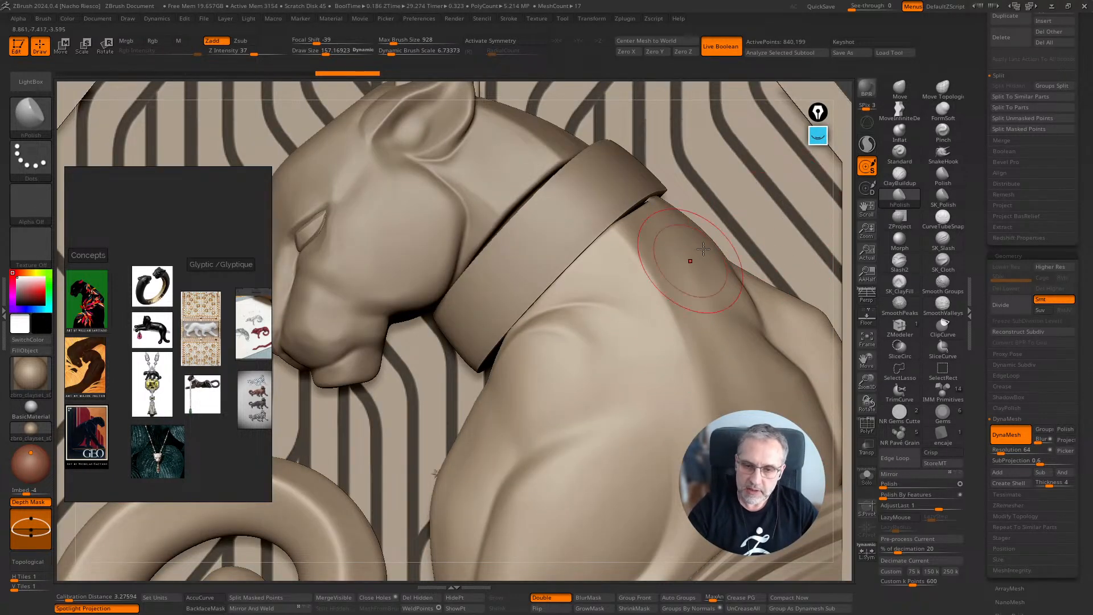
pyautogui.moveTo(649, 208)
pyautogui.mouseDown(button='right')
pyautogui.moveTo(653, 234)
pyautogui.moveTo(671, 224)
pyautogui.mouseUp(button='right')
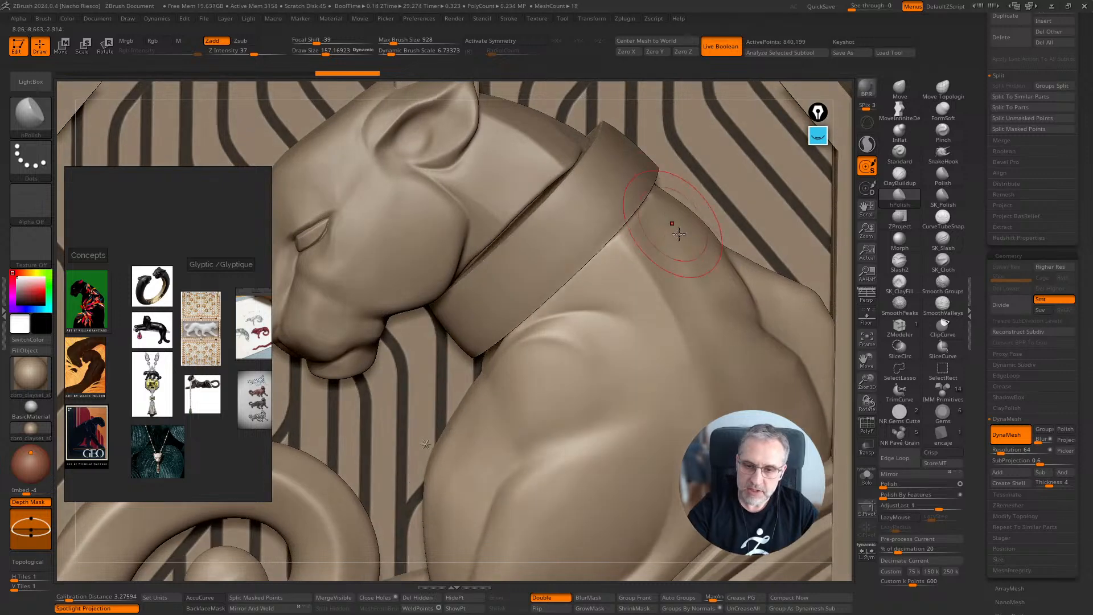
pyautogui.click(899, 89)
pyautogui.press('s')
pyautogui.moveTo(635, 228); pyautogui.dragTo(642, 228)
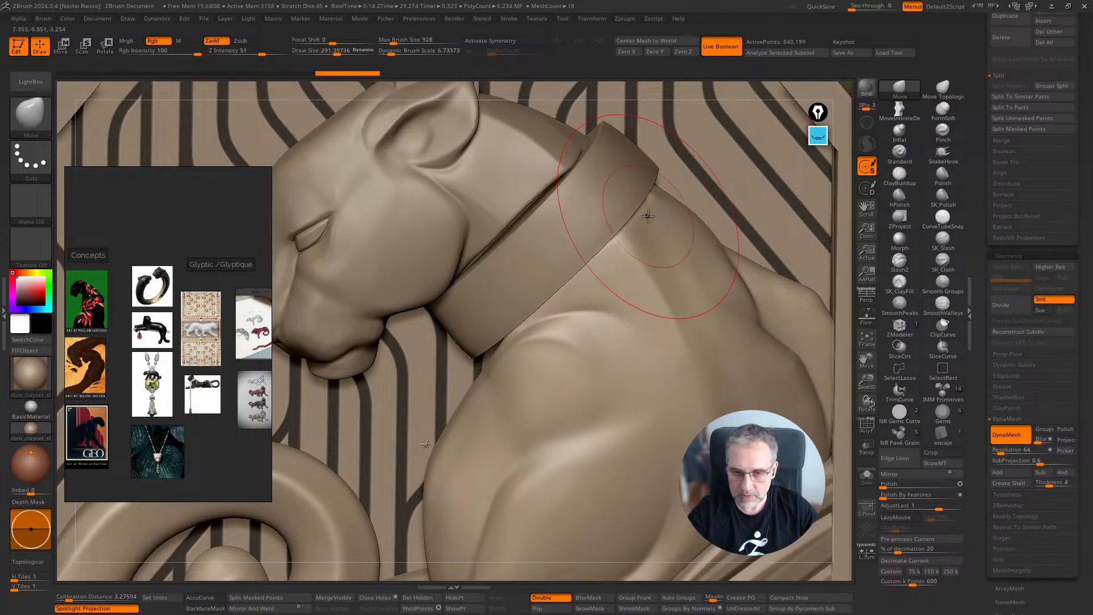
pyautogui.moveTo(643, 214); pyautogui.dragTo(658, 204, button='right')
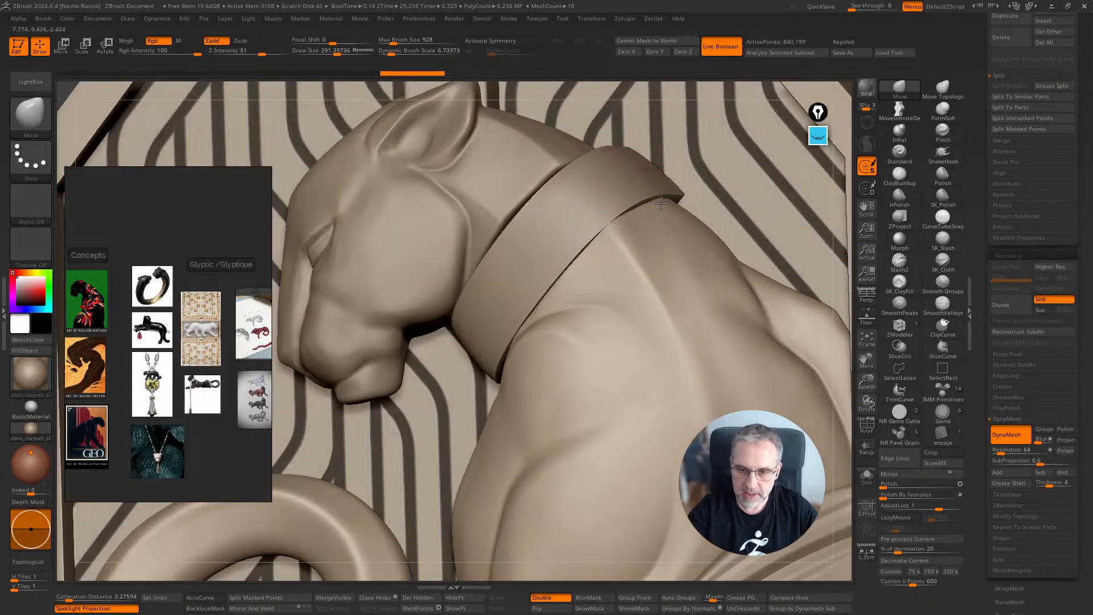
pyautogui.moveTo(669, 300); pyautogui.dragTo(670, 310)
pyautogui.moveTo(561, 344); pyautogui.dragTo(580, 352, button='right')
pyautogui.moveTo(487, 368)
pyautogui.mouseDown(button='right')
pyautogui.moveTo(519, 354)
pyautogui.moveTo(512, 348)
pyautogui.mouseUp(button='right')
# Step: Select the body, isolate it to mask everything except the front end of its neck cut, and leave Solo mode
pyautogui.keyDown('alt'); pyautogui.click(471, 383); pyautogui.keyUp('alt')
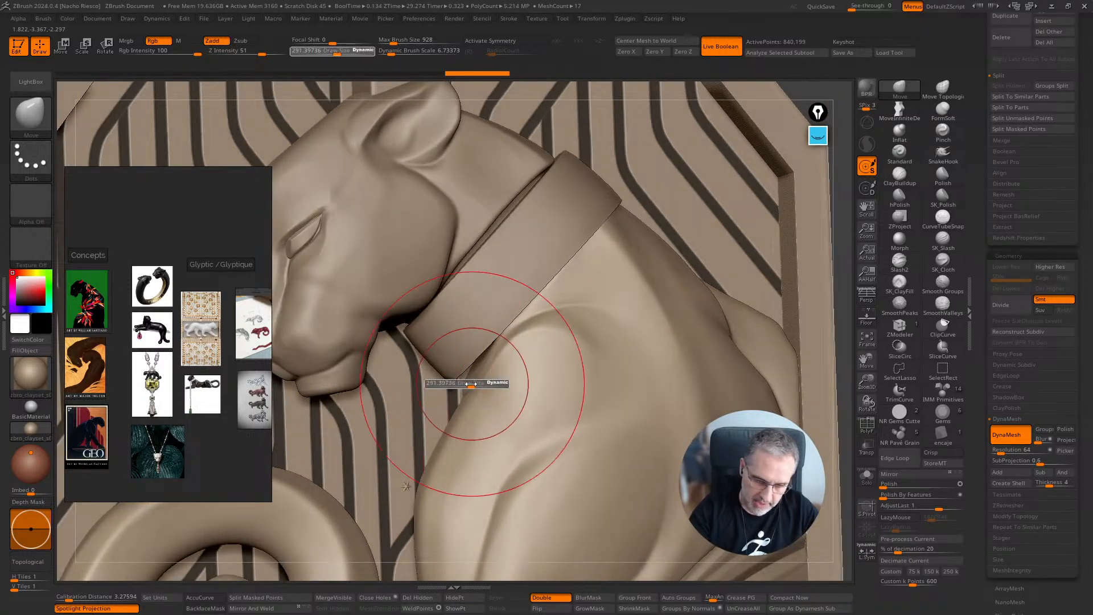
pyautogui.click(866, 477)
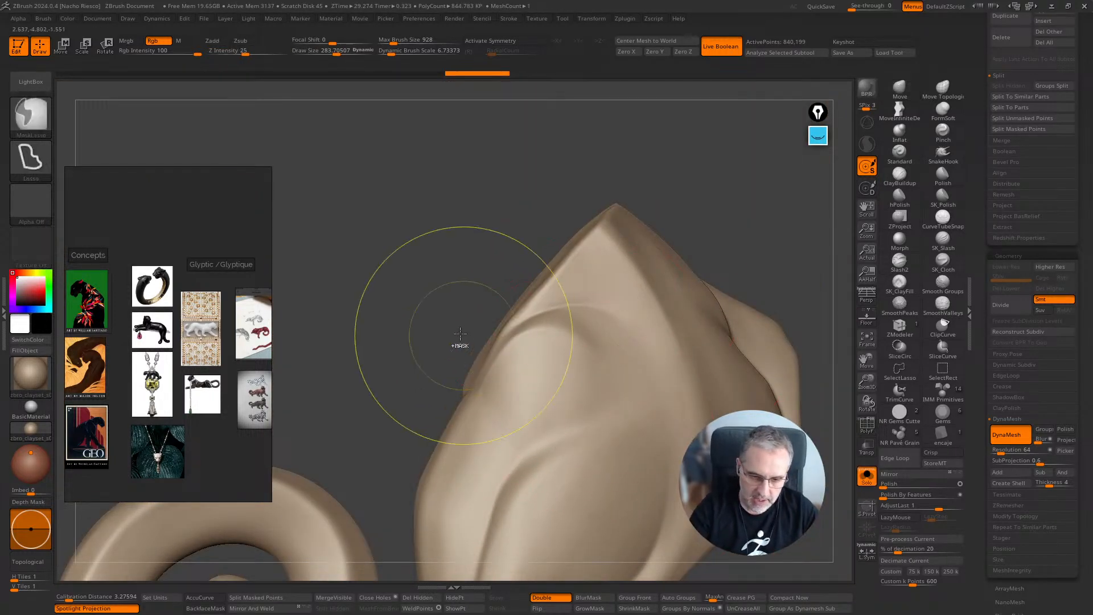
pyautogui.moveTo(438, 367)
pyautogui.keyDown('ctrl'); pyautogui.mouseDown()
pyautogui.moveTo(449, 399)
pyautogui.moveTo(501, 344)
pyautogui.moveTo(549, 219)
pyautogui.moveTo(746, 255)
pyautogui.mouseUp(); pyautogui.keyUp('ctrl')
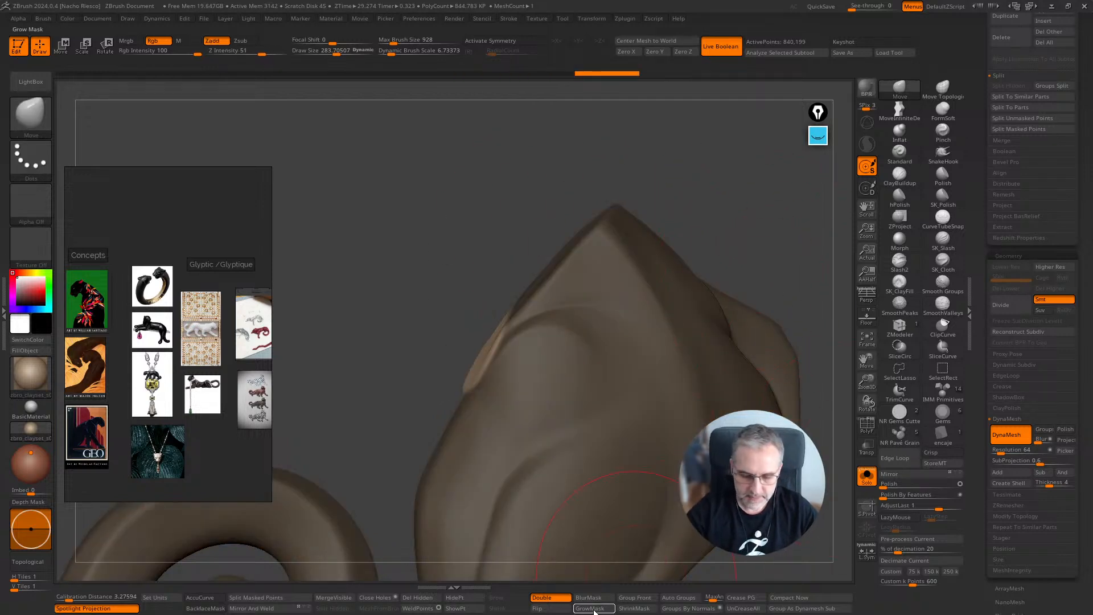
pyautogui.click(867, 479)
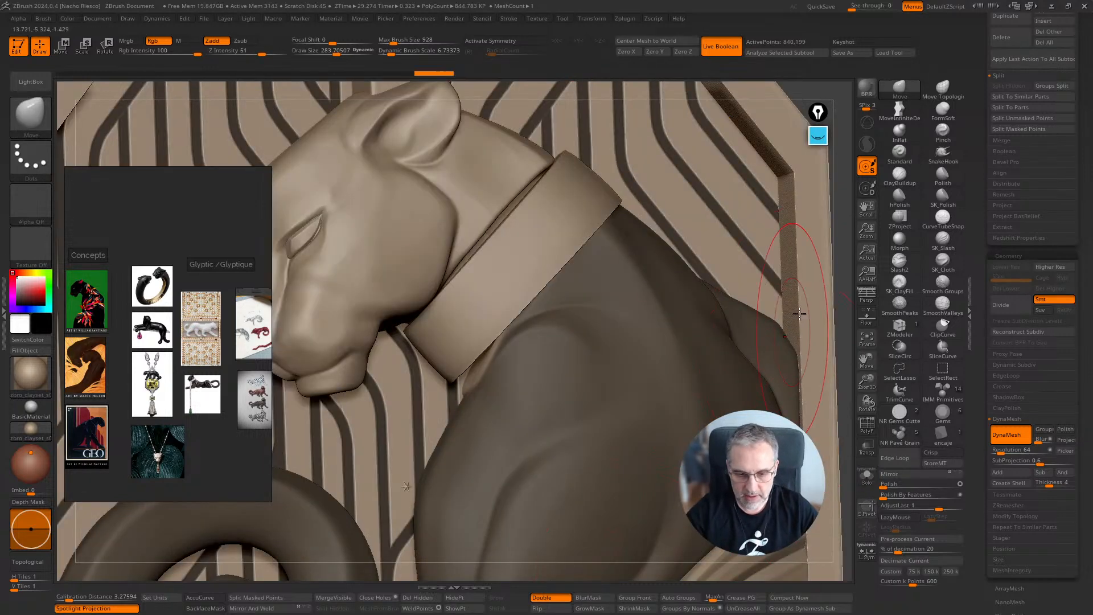
# Step: Pull the unmasked front neck edge of the body under the collar using the MoveInfiniteDepth brush at draw size about 233
pyautogui.click(899, 111)
pyautogui.keyDown('shift'); pyautogui.moveTo(837, 329); pyautogui.dragTo(810, 334); pyautogui.keyUp('shift')
pyautogui.press('s')
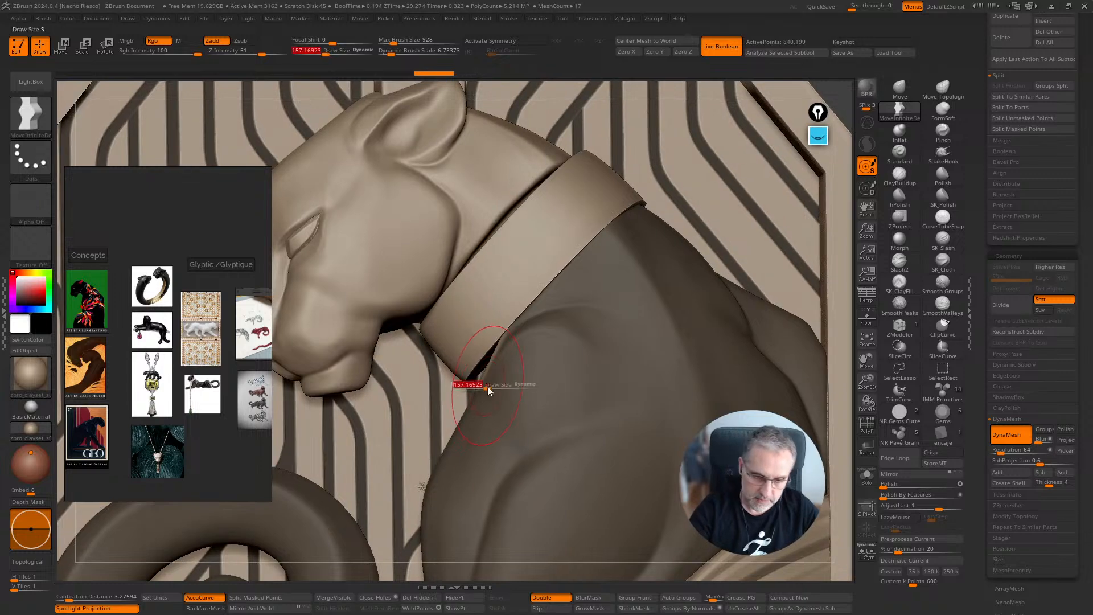
pyautogui.moveTo(488, 391); pyautogui.dragTo(471, 369)
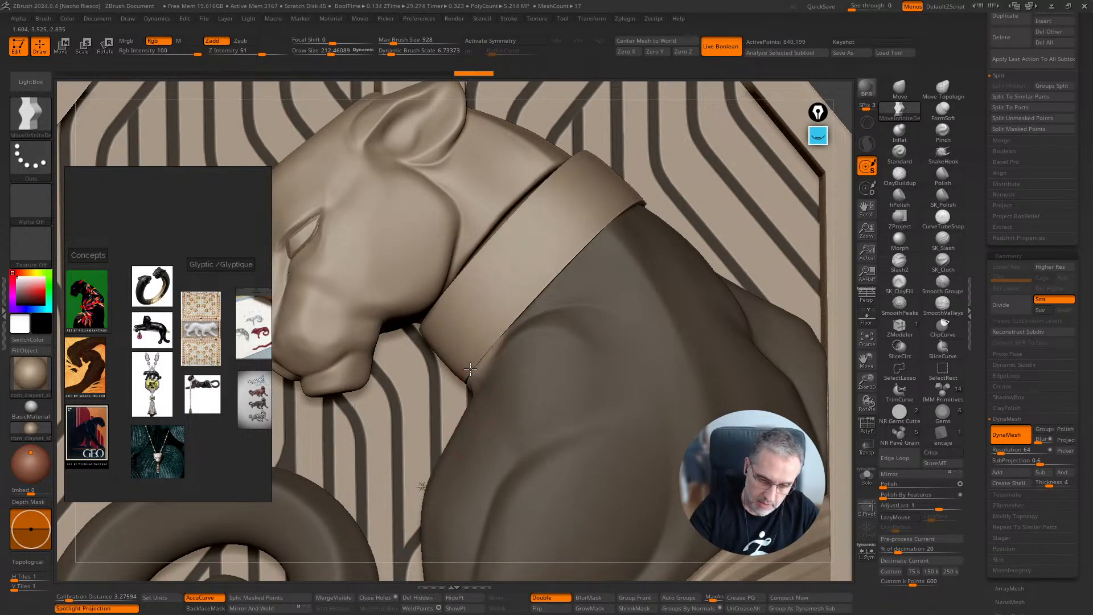
pyautogui.moveTo(497, 376); pyautogui.dragTo(476, 367, button='right')
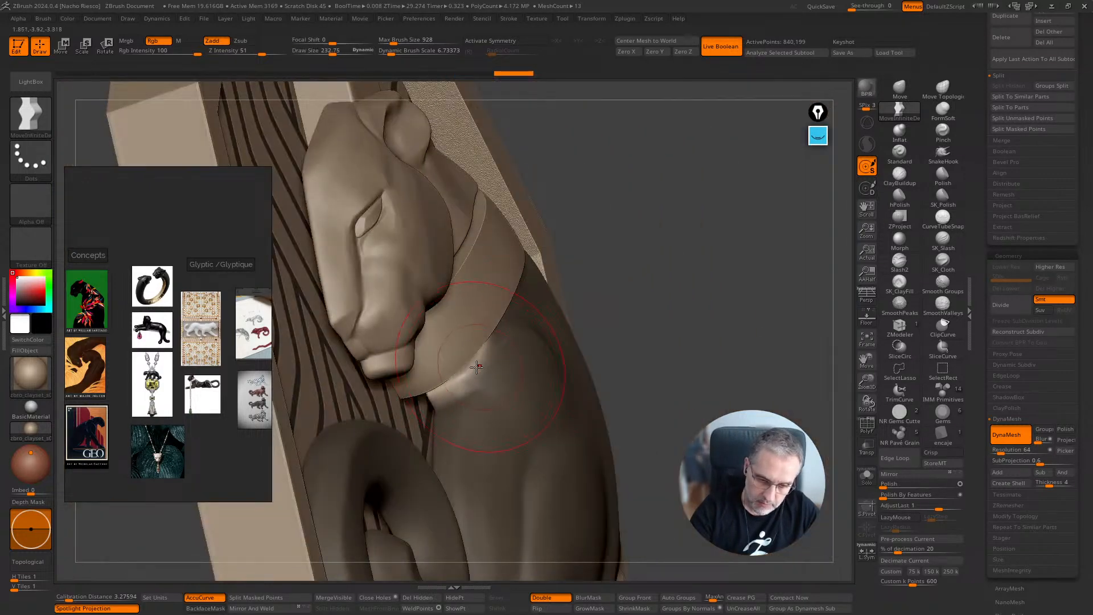
pyautogui.moveTo(453, 378); pyautogui.dragTo(454, 373)
pyautogui.moveTo(693, 312)
pyautogui.mouseDown()
pyautogui.moveTo(550, 333)
pyautogui.moveTo(478, 362)
pyautogui.mouseUp()
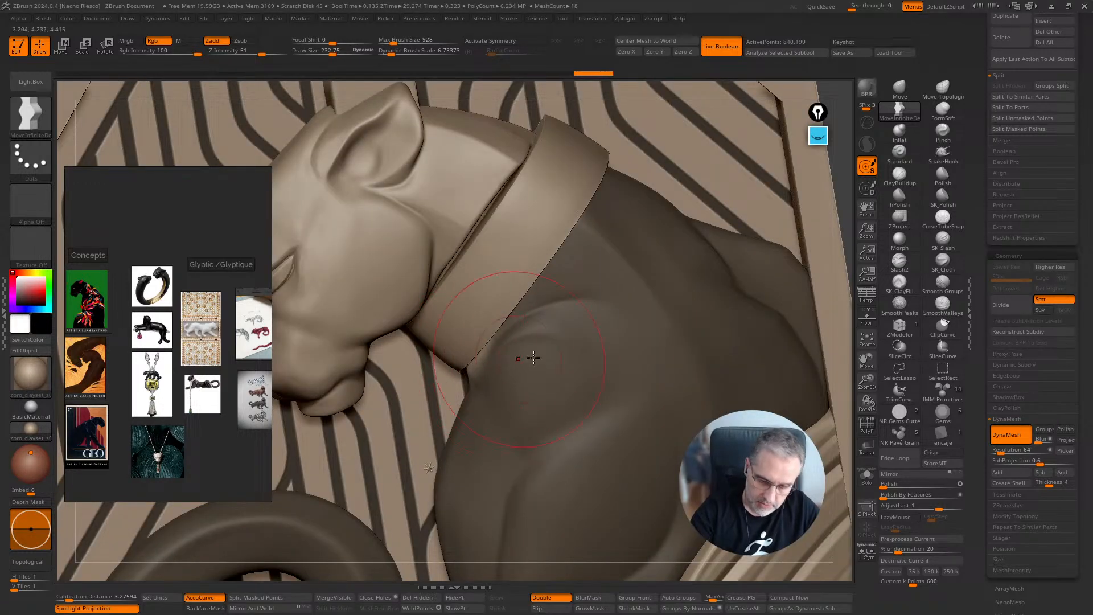
# Step: Clear the mask and, in Solo mode, mask the body except its full neck cut with a blurred mask edge
pyautogui.moveTo(607, 292); pyautogui.dragTo(613, 336, button='right')
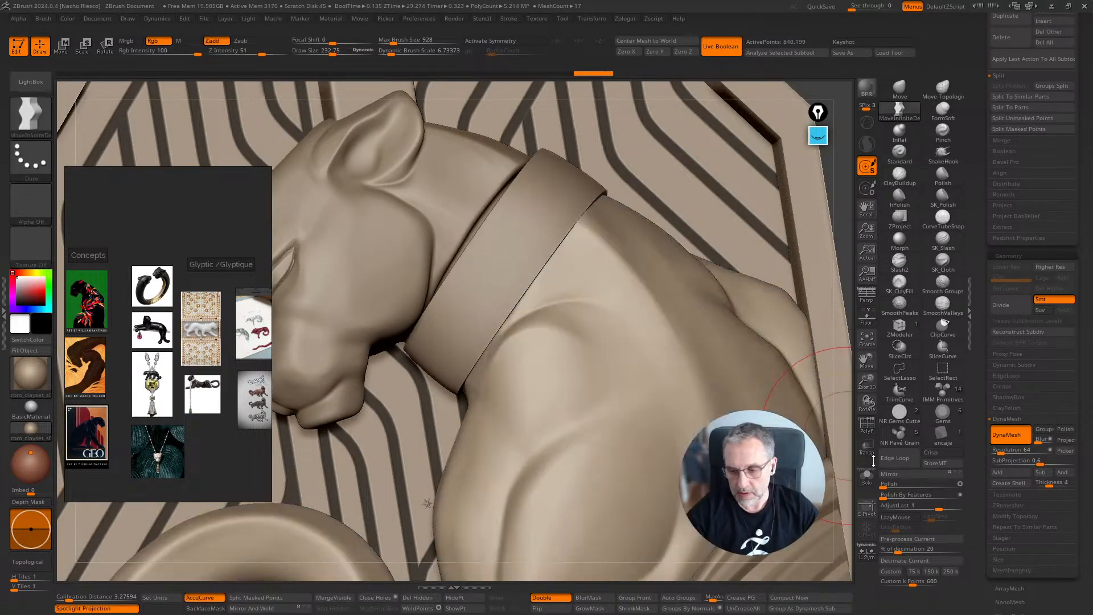
pyautogui.click(867, 445)
pyautogui.moveTo(831, 297); pyautogui.dragTo(823, 308)
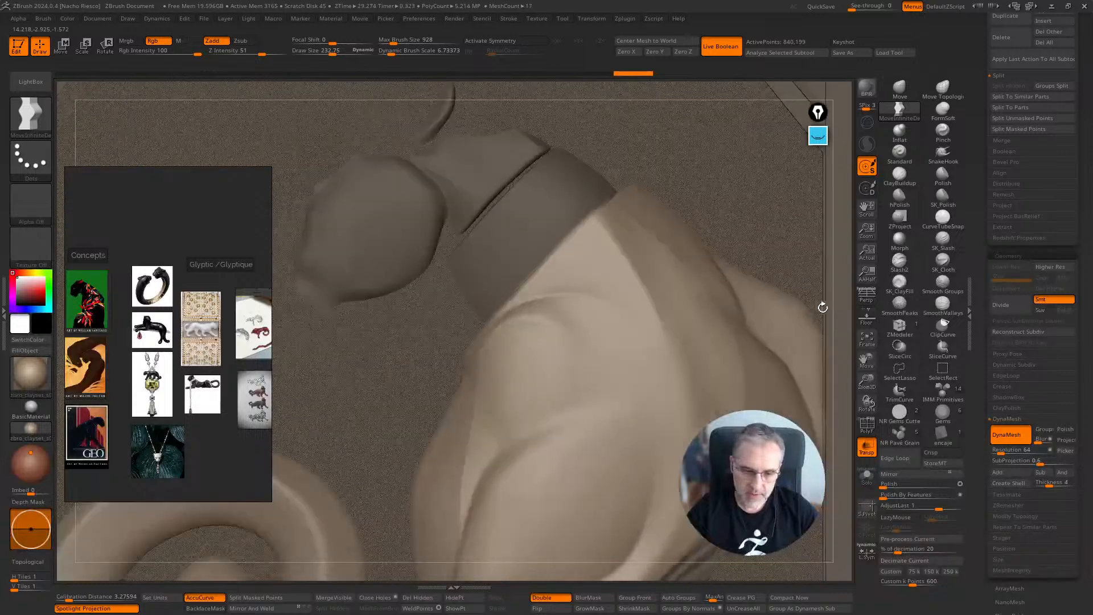
pyautogui.click(866, 476)
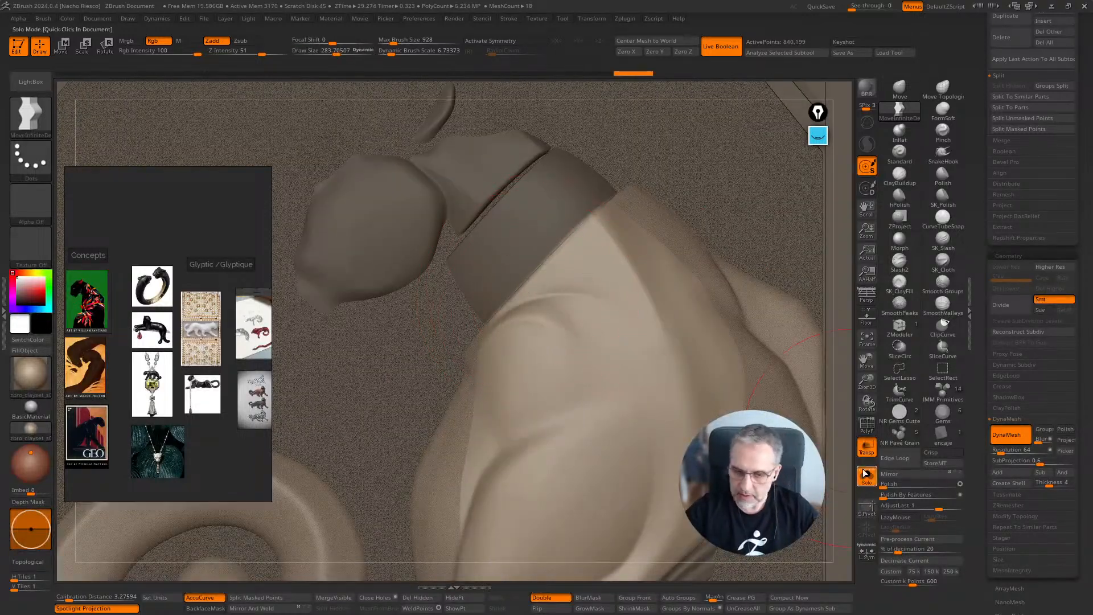
pyautogui.moveTo(435, 316)
pyautogui.keyDown('ctrl'); pyautogui.mouseDown()
pyautogui.moveTo(443, 365)
pyautogui.moveTo(649, 183)
pyautogui.mouseUp(); pyautogui.keyUp('ctrl')
pyautogui.keyDown('ctrl'); pyautogui.click(736, 208); pyautogui.keyUp('ctrl')
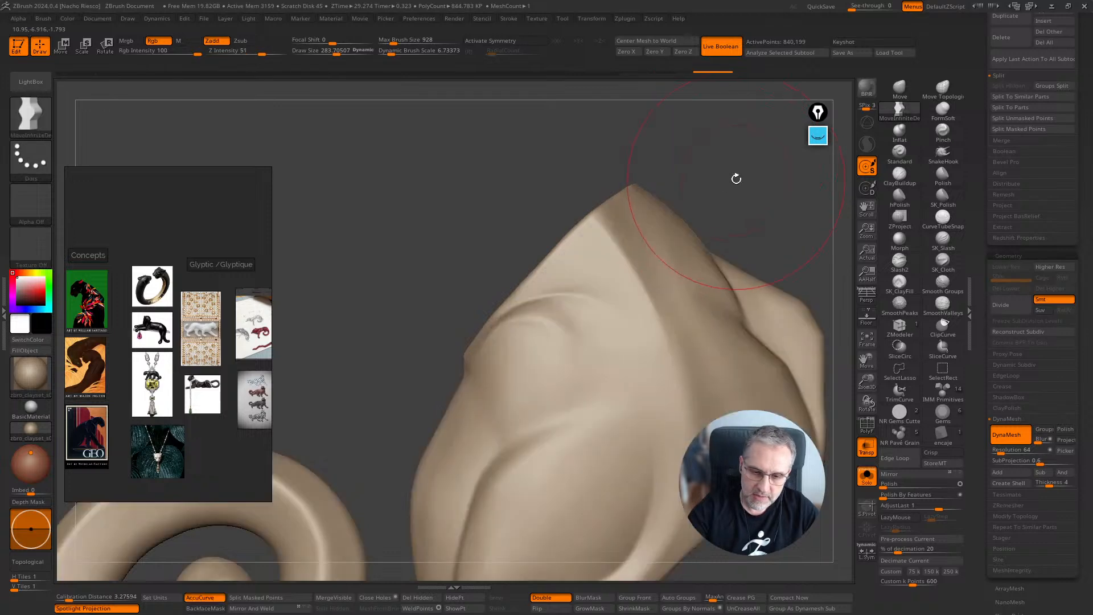
pyautogui.moveTo(736, 178); pyautogui.dragTo(708, 185)
pyautogui.moveTo(427, 328)
pyautogui.keyDown('ctrl'); pyautogui.mouseDown()
pyautogui.moveTo(433, 356)
pyautogui.moveTo(655, 146)
pyautogui.mouseUp(); pyautogui.keyUp('ctrl')
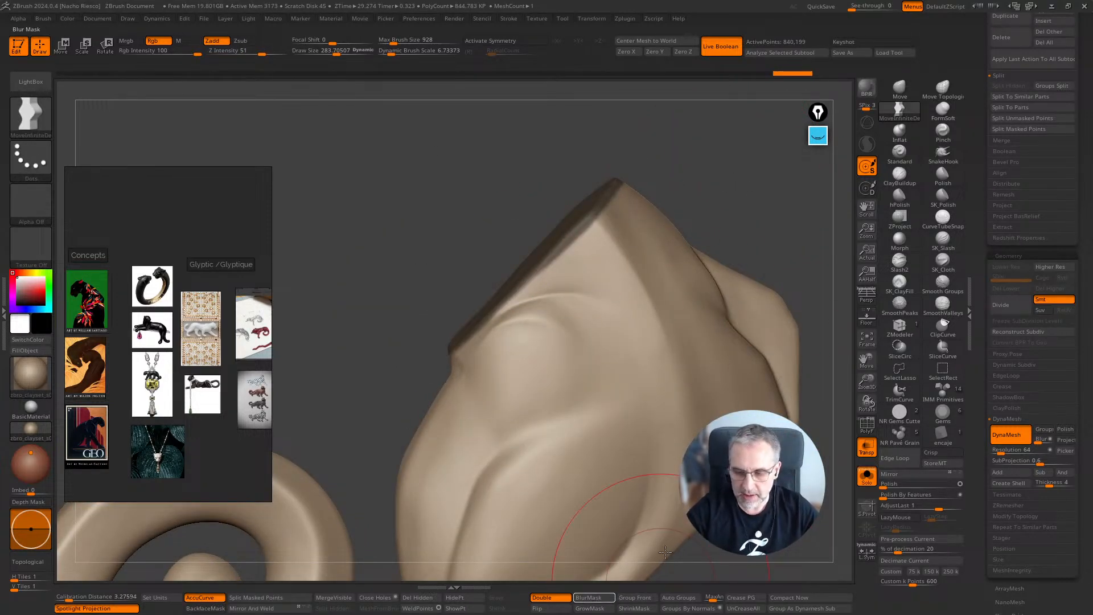
pyautogui.click(865, 447)
pyautogui.keyDown('ctrl'); pyautogui.click(776, 237); pyautogui.keyUp('ctrl')
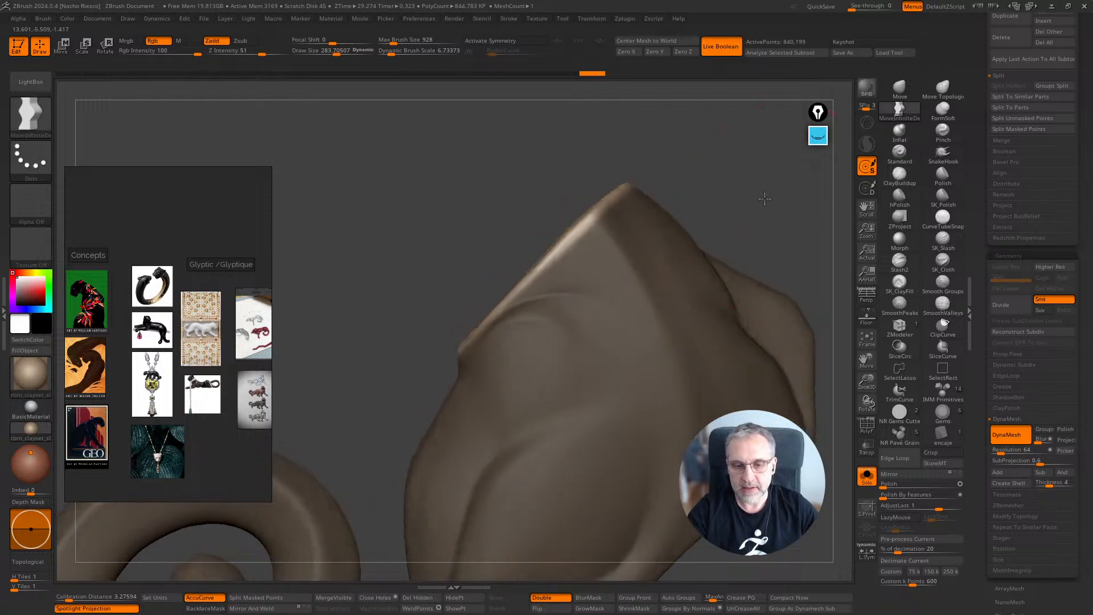
pyautogui.click(622, 347)
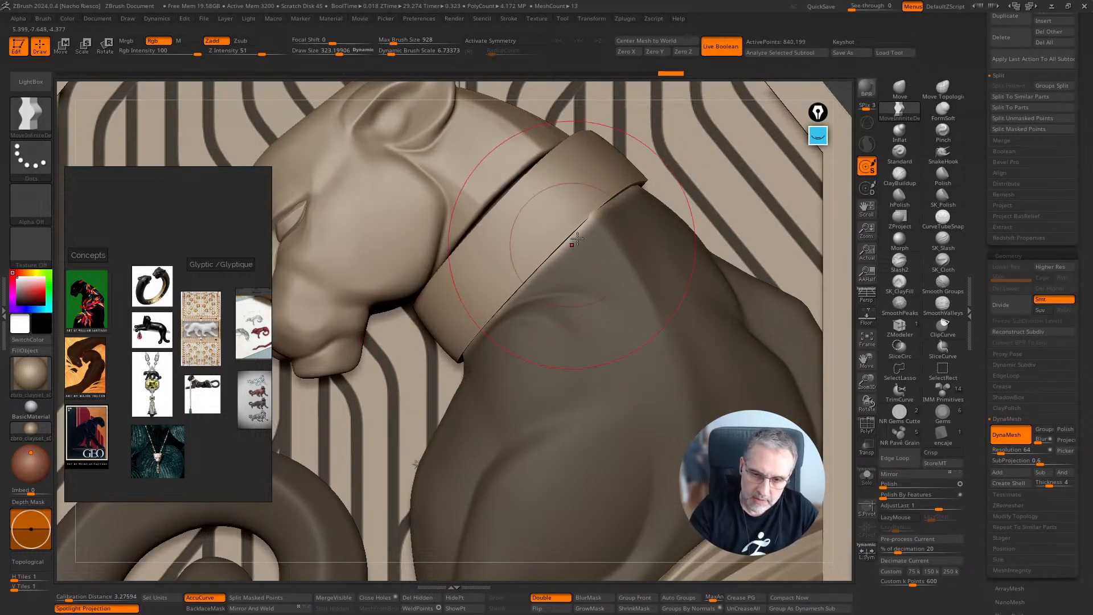
# Step: Adjust the unmasked neck cut beneath the collar with MoveInfiniteDepth at draw size about 212, and isolate the body with its mask cleared
pyautogui.press('s')
pyautogui.moveTo(587, 226); pyautogui.dragTo(579, 226)
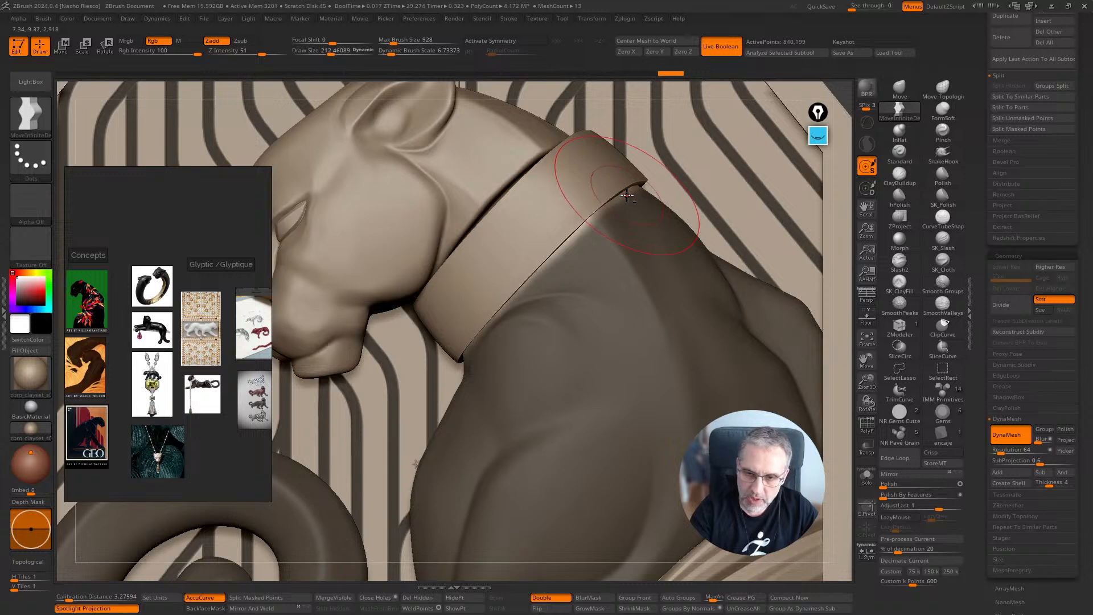
pyautogui.click(866, 477)
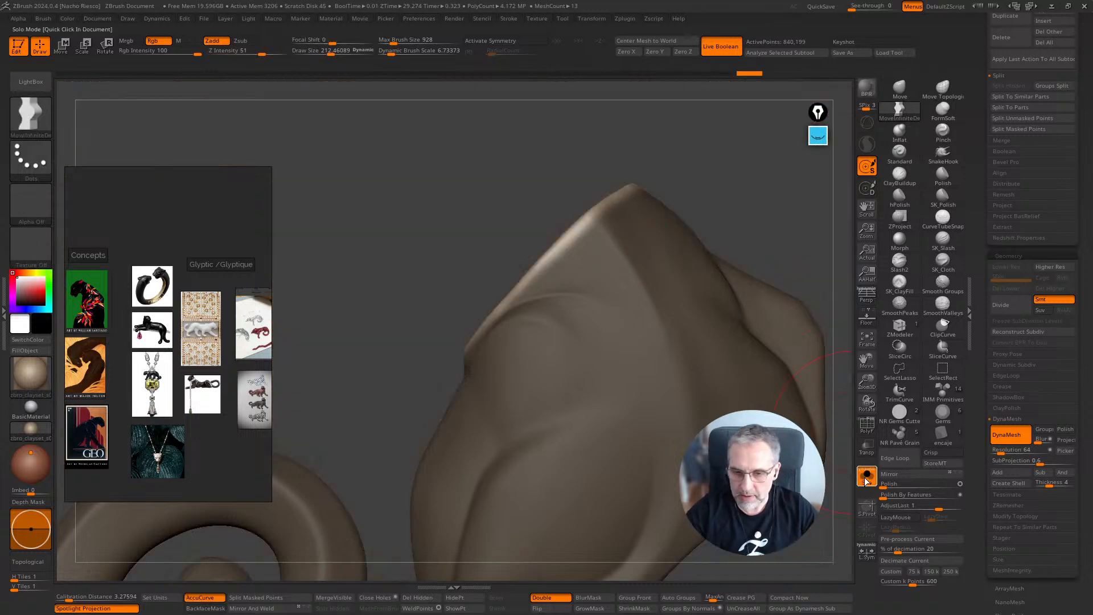
pyautogui.moveTo(718, 215); pyautogui.dragTo(754, 186, button='right')
pyautogui.press('s')
pyautogui.moveTo(754, 197); pyautogui.dragTo(750, 197)
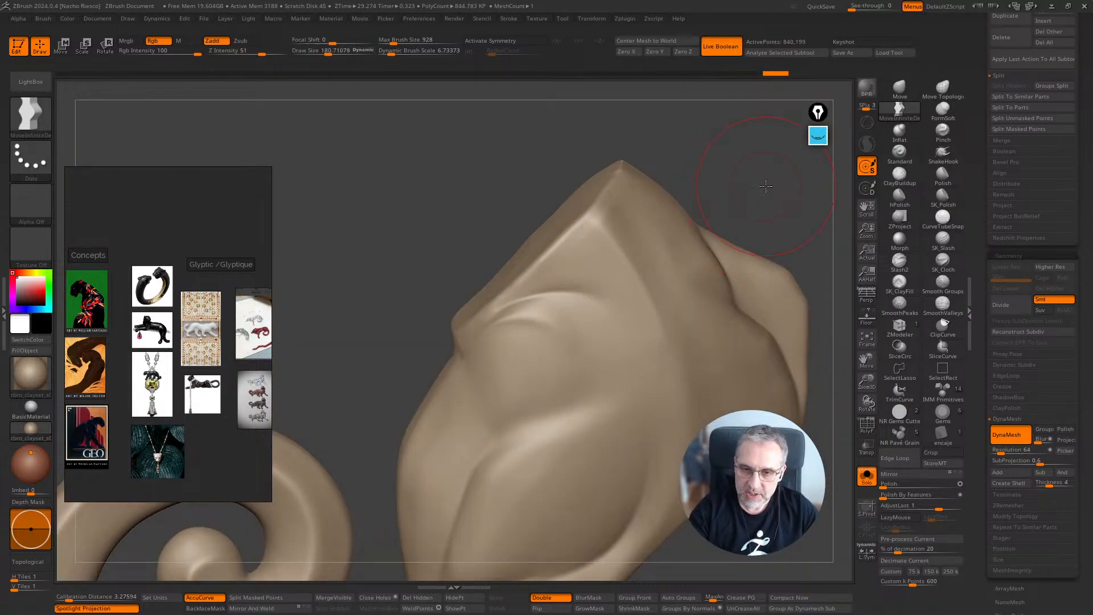
# Step: Flatten the body's neck cut and sharpen its rim with the hPolish brush at draw size about 141 down to 110
pyautogui.moveTo(758, 190)
pyautogui.mouseDown(button='right')
pyautogui.moveTo(778, 176)
pyautogui.moveTo(705, 265)
pyautogui.mouseUp(button='right')
pyautogui.click(899, 198)
pyautogui.press('s')
pyautogui.moveTo(561, 300); pyautogui.dragTo(553, 300)
pyautogui.moveTo(626, 262); pyautogui.dragTo(557, 289, button='right')
pyautogui.press('s')
pyautogui.moveTo(557, 288); pyautogui.dragTo(553, 288)
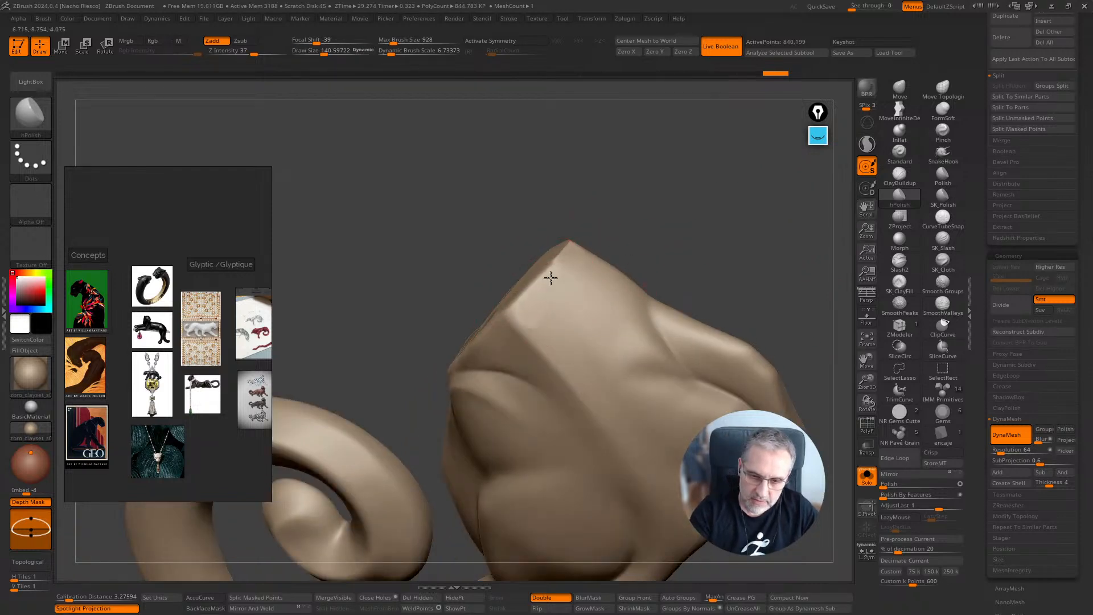
pyautogui.moveTo(550, 278)
pyautogui.mouseDown(button='right')
pyautogui.moveTo(554, 310)
pyautogui.moveTo(484, 342)
pyautogui.moveTo(681, 261)
pyautogui.moveTo(488, 358)
pyautogui.mouseUp(button='right')
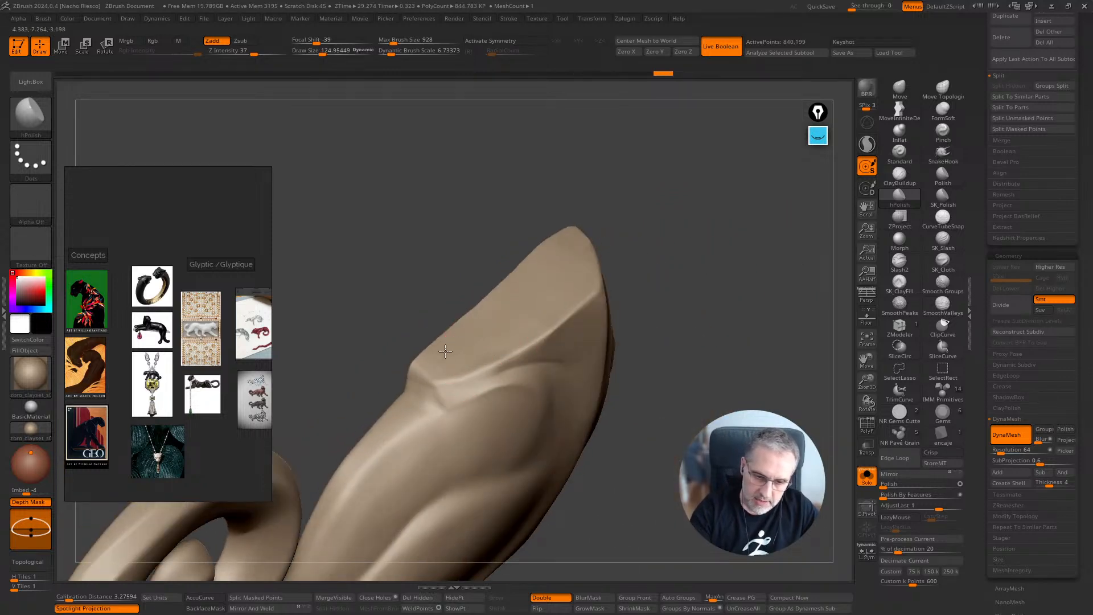
pyautogui.moveTo(582, 260); pyautogui.dragTo(576, 263, button='right')
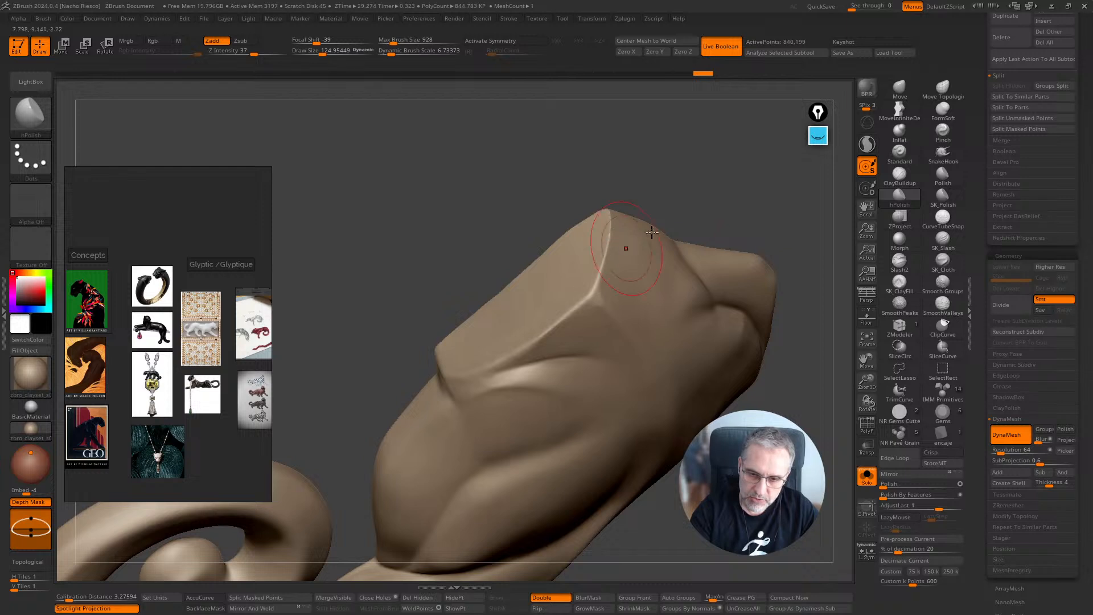
pyautogui.moveTo(652, 232)
pyautogui.mouseDown(button='right')
pyautogui.moveTo(586, 293)
pyautogui.moveTo(725, 222)
pyautogui.mouseUp(button='right')
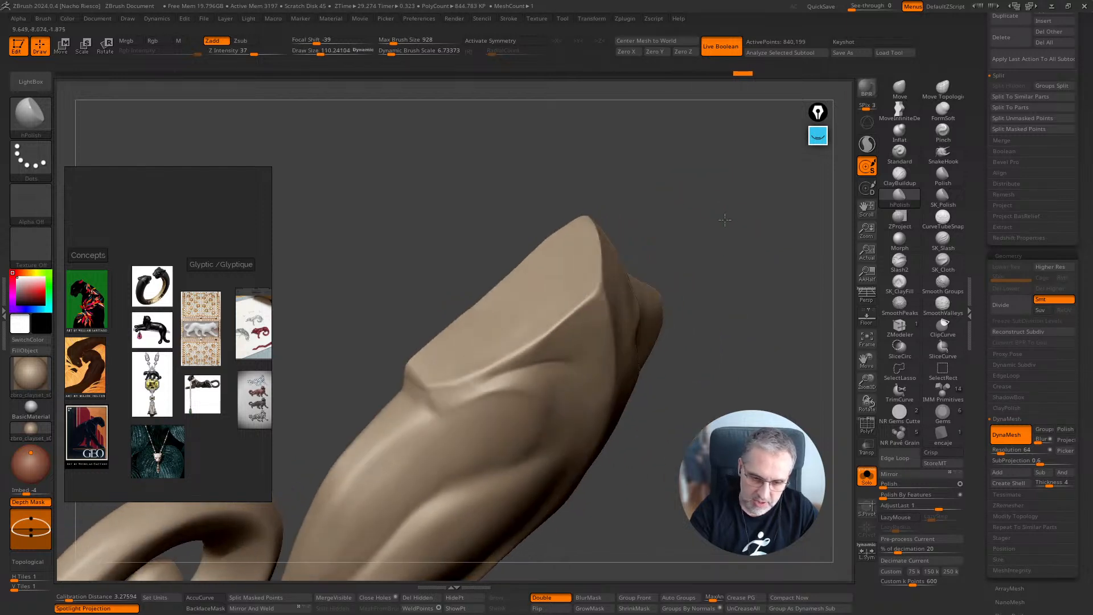
pyautogui.moveTo(412, 379); pyautogui.dragTo(713, 223, button='right')
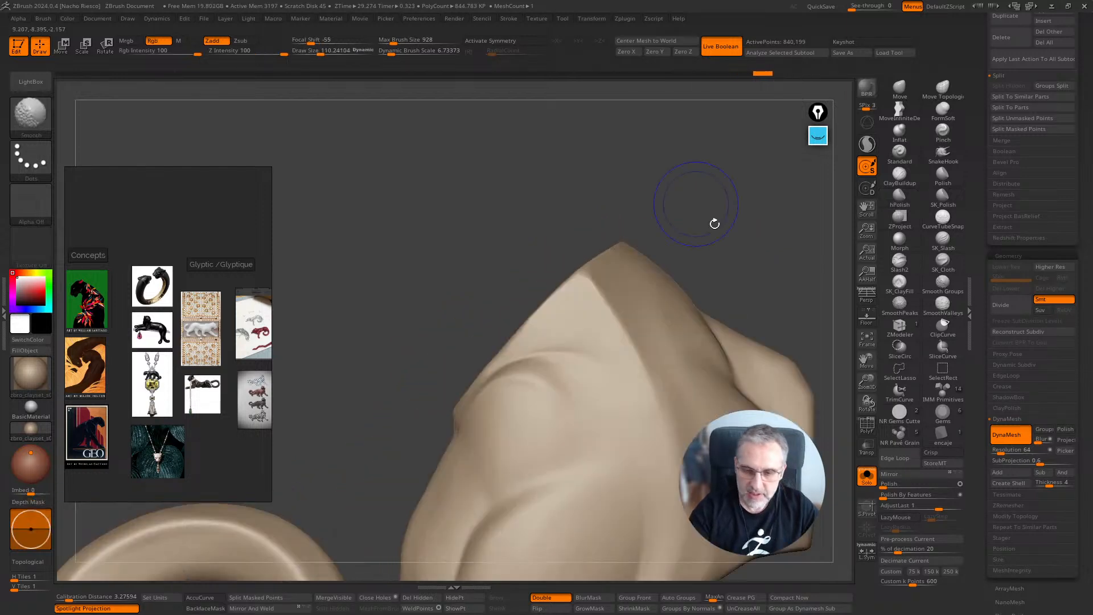
# Step: Switch to the panther head in Solo mode and remesh it with DynaMesh at resolution 64 to close its neck cut
pyautogui.click(866, 475)
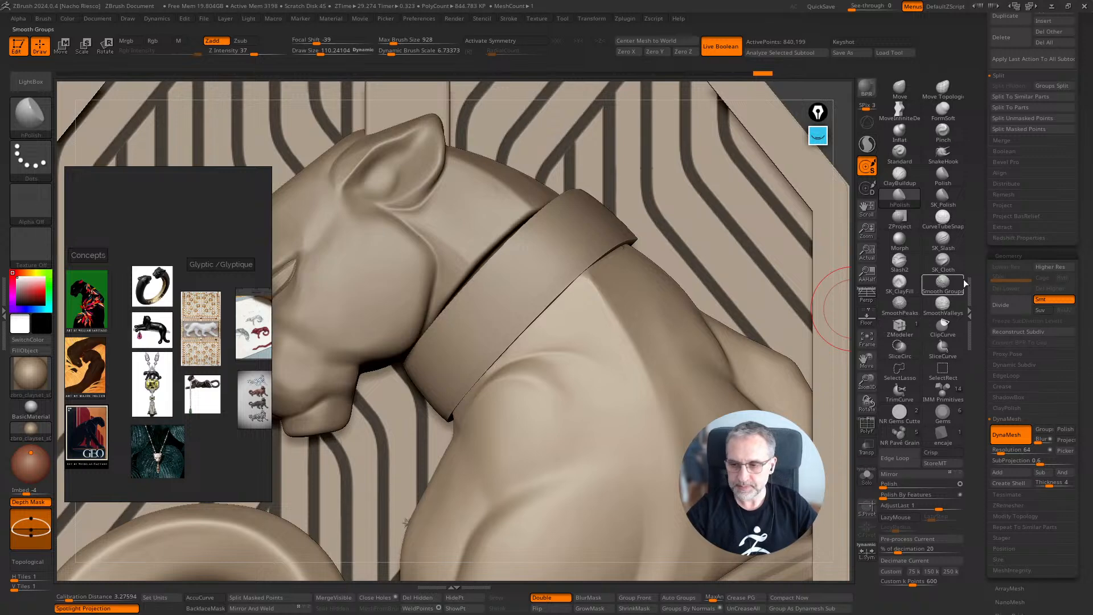
pyautogui.keyDown('alt'); pyautogui.click(481, 249); pyautogui.keyUp('alt')
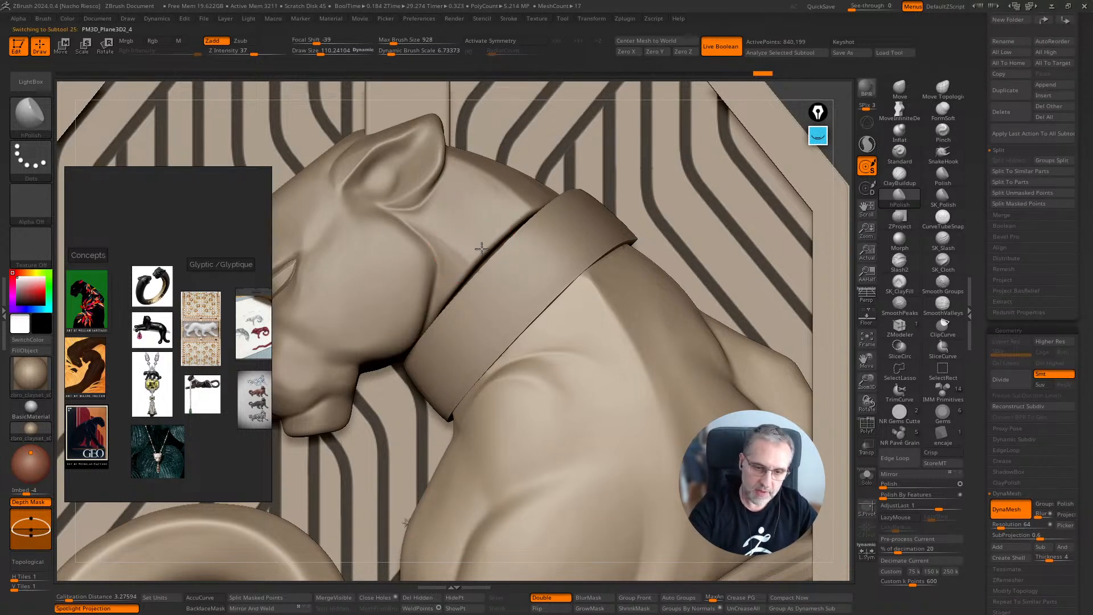
pyautogui.click(868, 478)
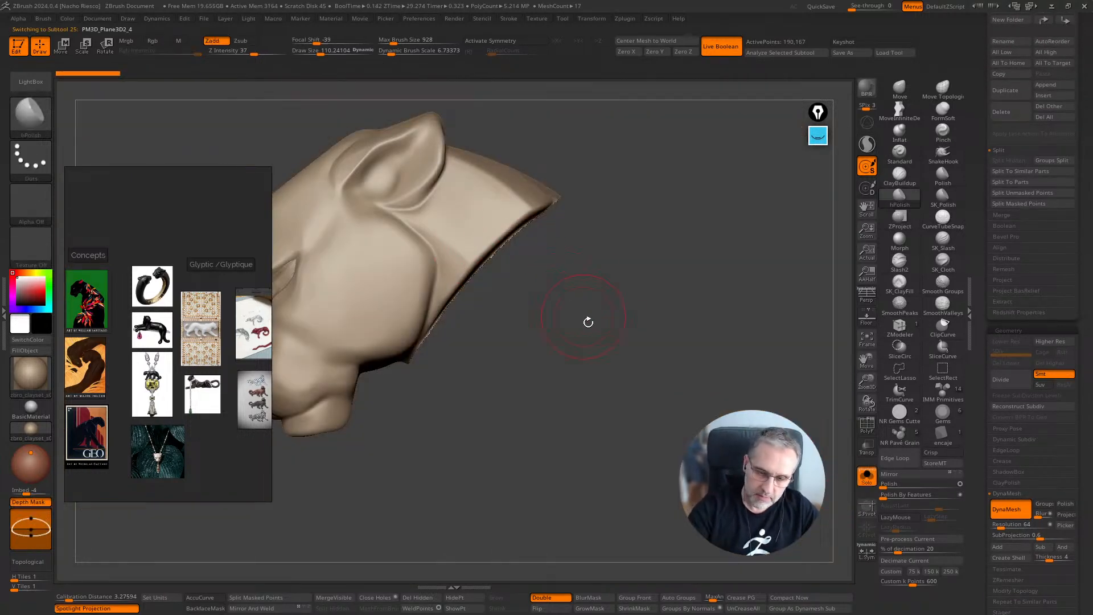
pyautogui.keyDown('ctrl'); pyautogui.moveTo(598, 362); pyautogui.dragTo(720, 478); pyautogui.keyUp('ctrl')
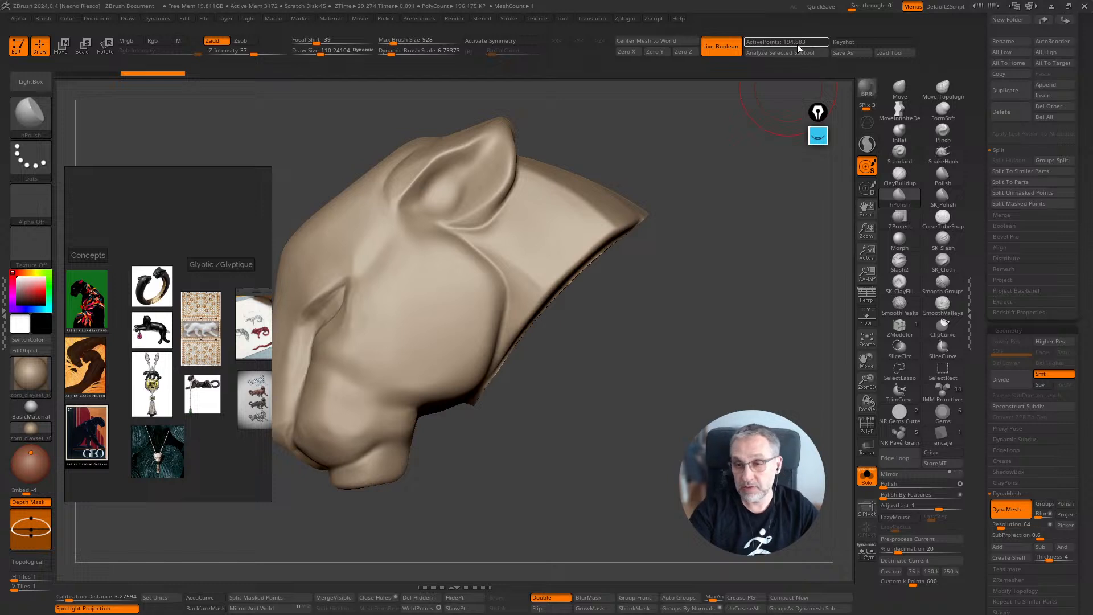
# Step: Mask the head except its neck cut, blur the mask edge and leave Solo mode
pyautogui.moveTo(627, 345)
pyautogui.keyDown('ctrl'); pyautogui.mouseDown()
pyautogui.moveTo(635, 262)
pyautogui.moveTo(658, 202)
pyautogui.moveTo(577, 249)
pyautogui.moveTo(501, 342)
pyautogui.moveTo(464, 418)
pyautogui.mouseUp(); pyautogui.keyUp('ctrl')
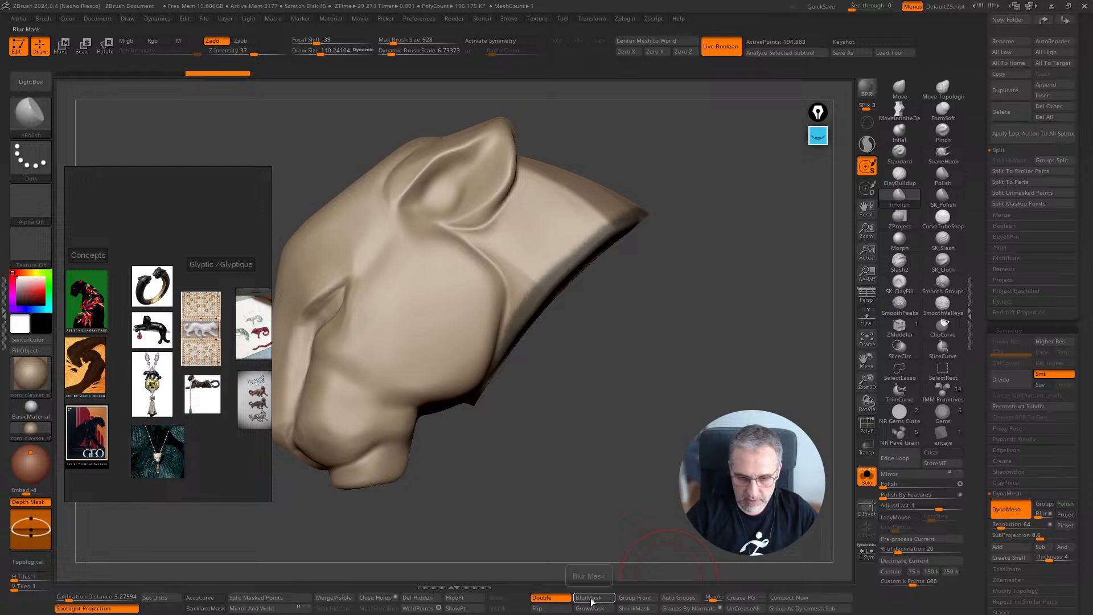
pyautogui.keyDown('ctrl'); pyautogui.click(654, 513); pyautogui.keyUp('ctrl')
pyautogui.click(866, 476)
# Step: Move the head's unmasked neck end further under the collar with the Transpose line and clear the mask
pyautogui.press('w')
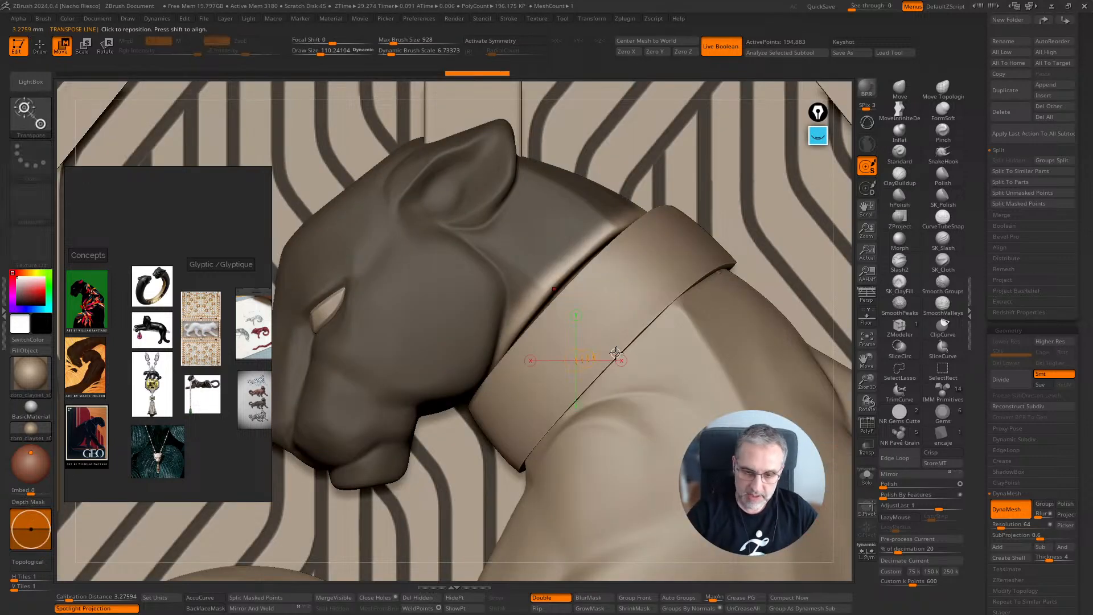
pyautogui.moveTo(556, 289); pyautogui.dragTo(593, 322)
pyautogui.press('y')
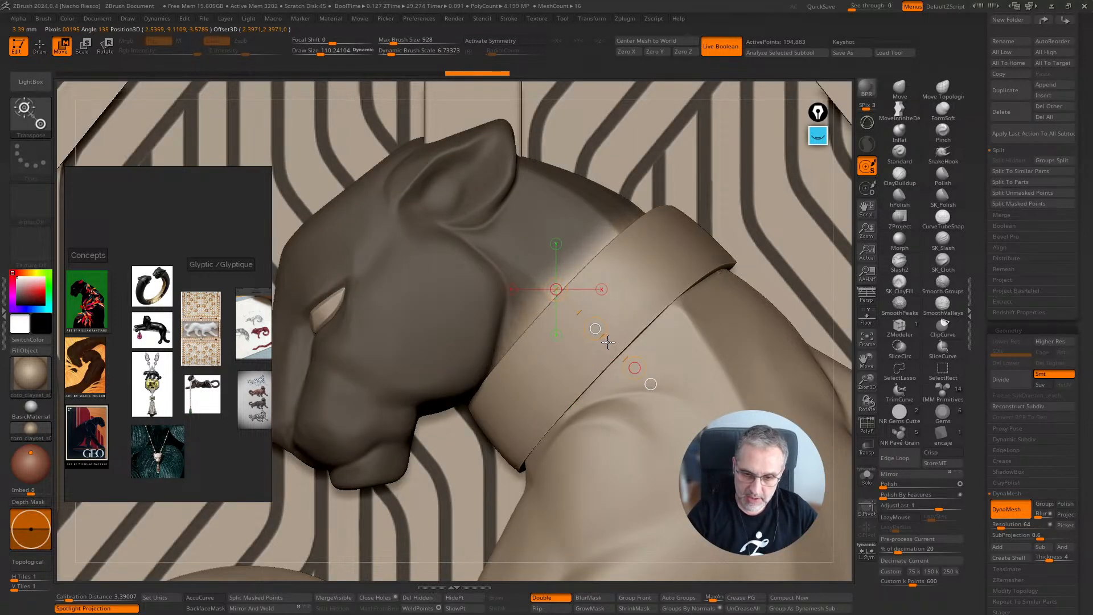
pyautogui.press('b')
pyautogui.press('h')
pyautogui.press('p')
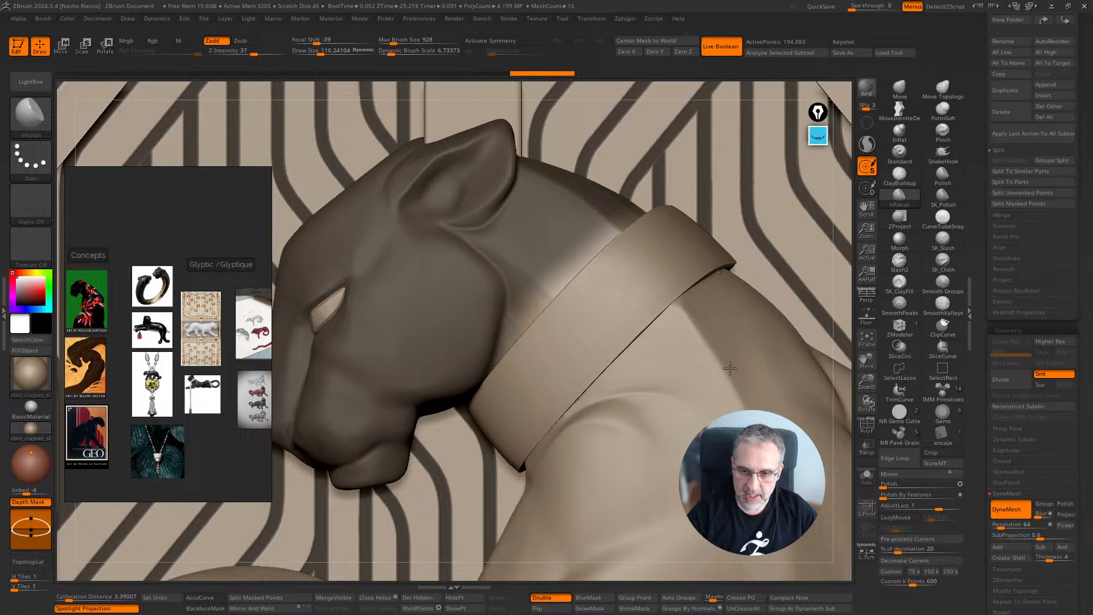
pyautogui.moveTo(730, 368)
pyautogui.mouseDown(button='right')
pyautogui.moveTo(753, 369)
pyautogui.moveTo(833, 302)
pyautogui.mouseUp(button='right')
pyautogui.keyDown('ctrl'); pyautogui.moveTo(833, 303); pyautogui.dragTo(843, 313); pyautogui.keyUp('ctrl')
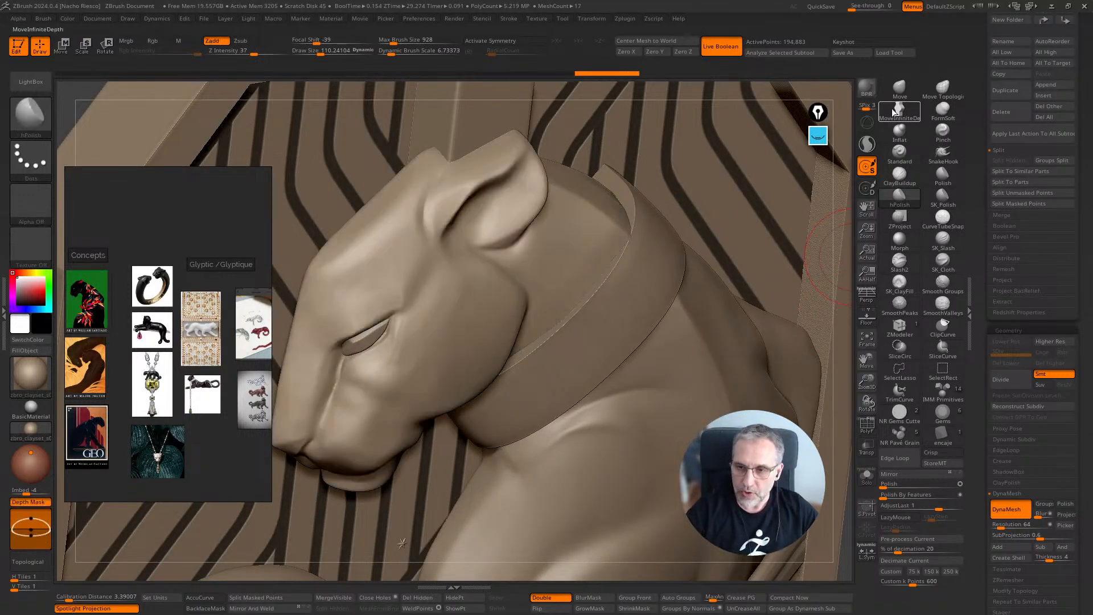
# Step: Adjust the head's neck surface along the collar's inner edge using the Move brush at draw size about 206
pyautogui.click(897, 92)
pyautogui.press('s')
pyautogui.moveTo(628, 251); pyautogui.dragTo(624, 240)
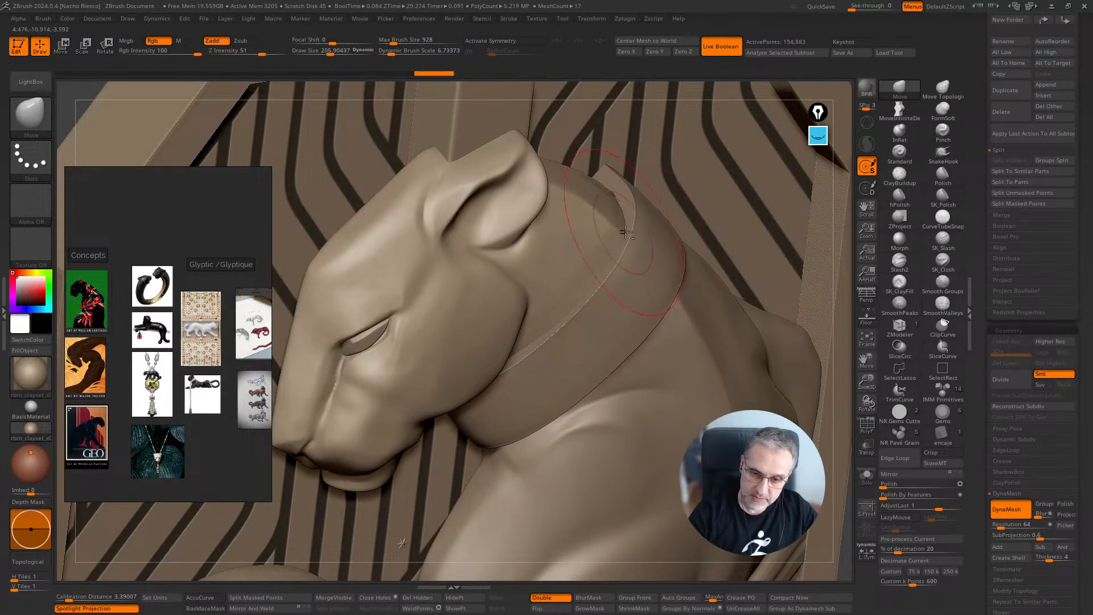
pyautogui.moveTo(620, 281); pyautogui.dragTo(581, 297, button='right')
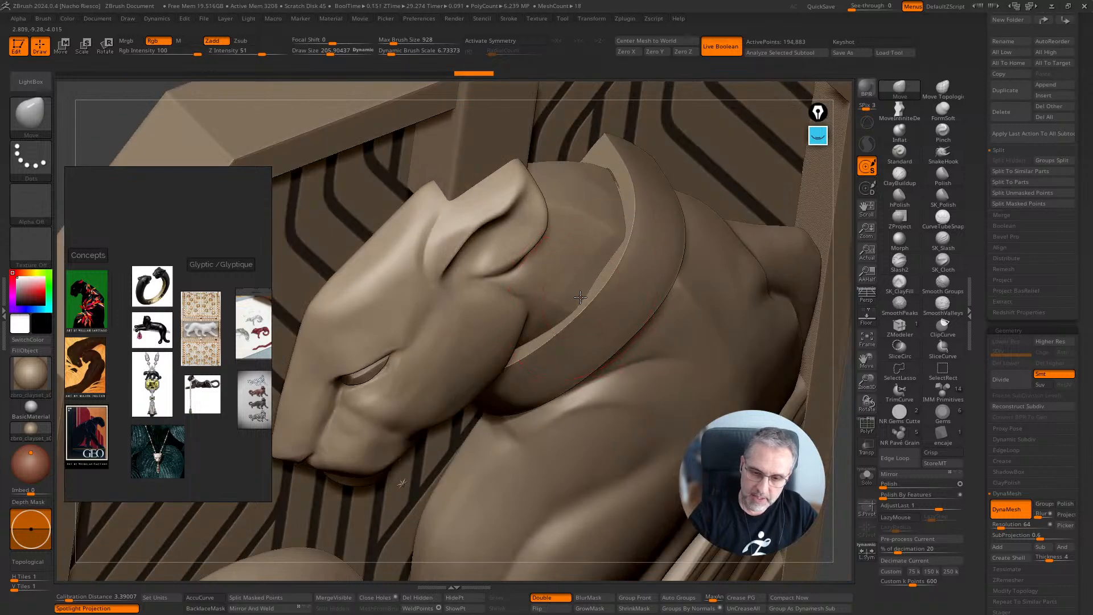
pyautogui.moveTo(615, 188); pyautogui.dragTo(623, 191)
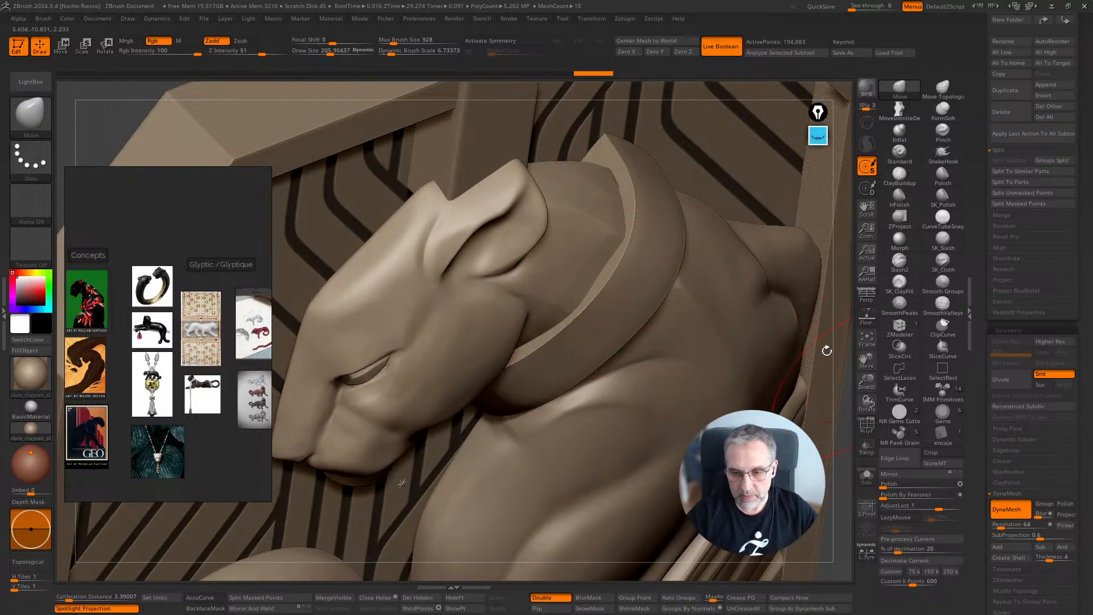
# Step: Select the panther head among the head, collar and body parts and isolate it in Solo mode
pyautogui.moveTo(827, 350); pyautogui.dragTo(807, 305)
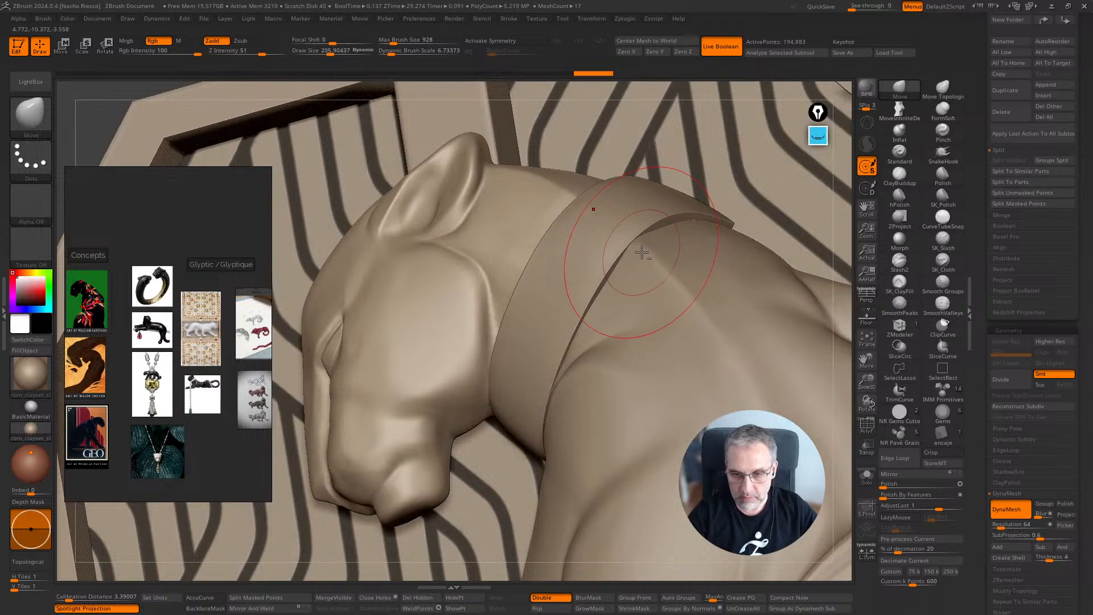
pyautogui.keyDown('alt'); pyautogui.click(641, 253); pyautogui.keyUp('alt')
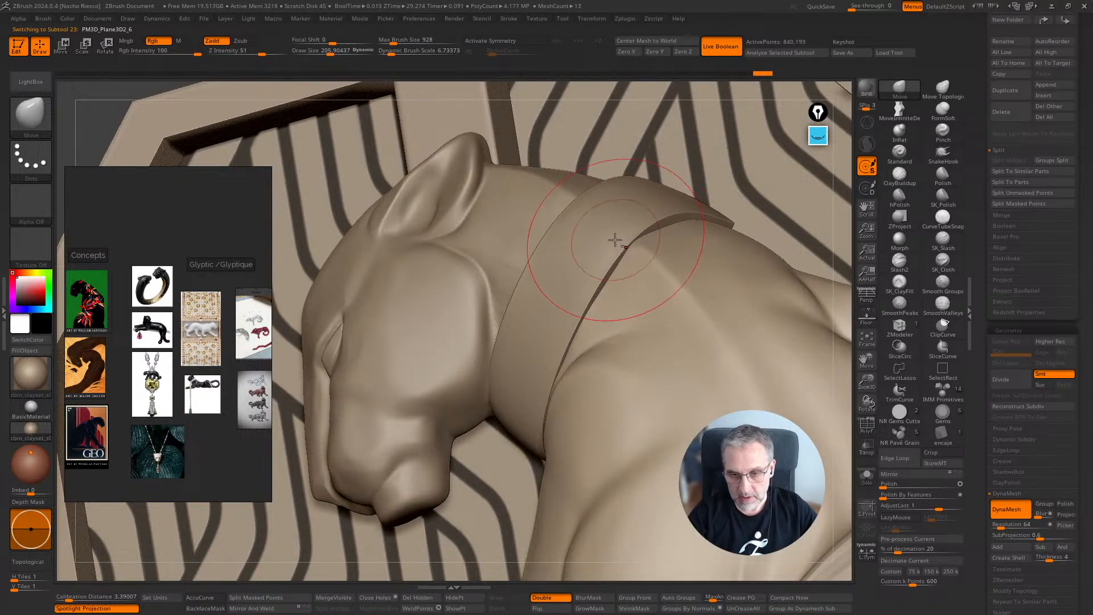
pyautogui.keyDown('alt'); pyautogui.click(616, 240); pyautogui.keyUp('alt')
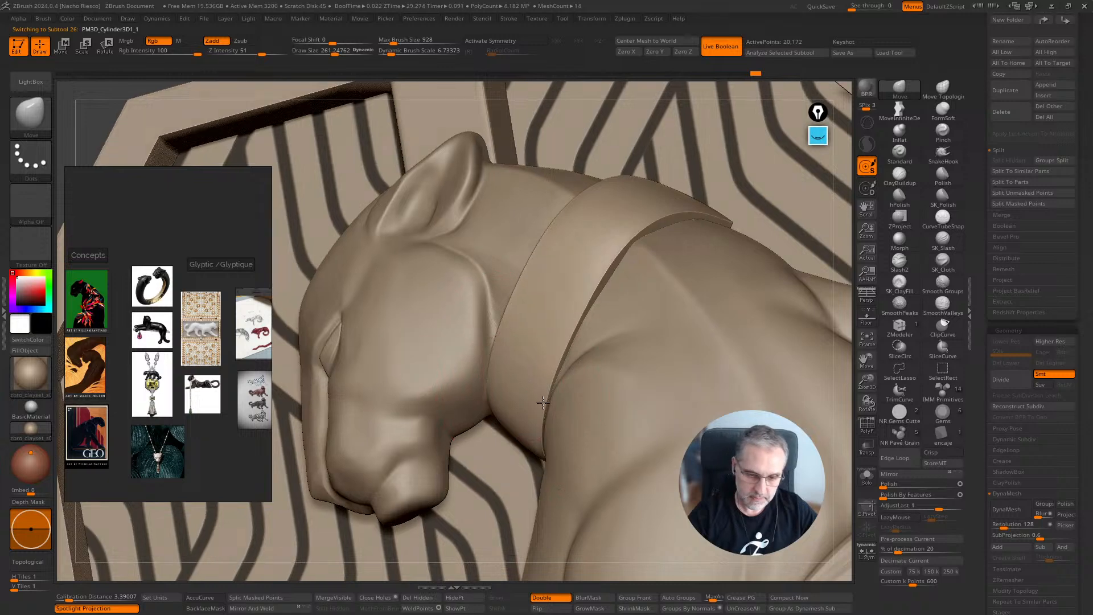
pyautogui.moveTo(544, 402); pyautogui.dragTo(479, 378, button='right')
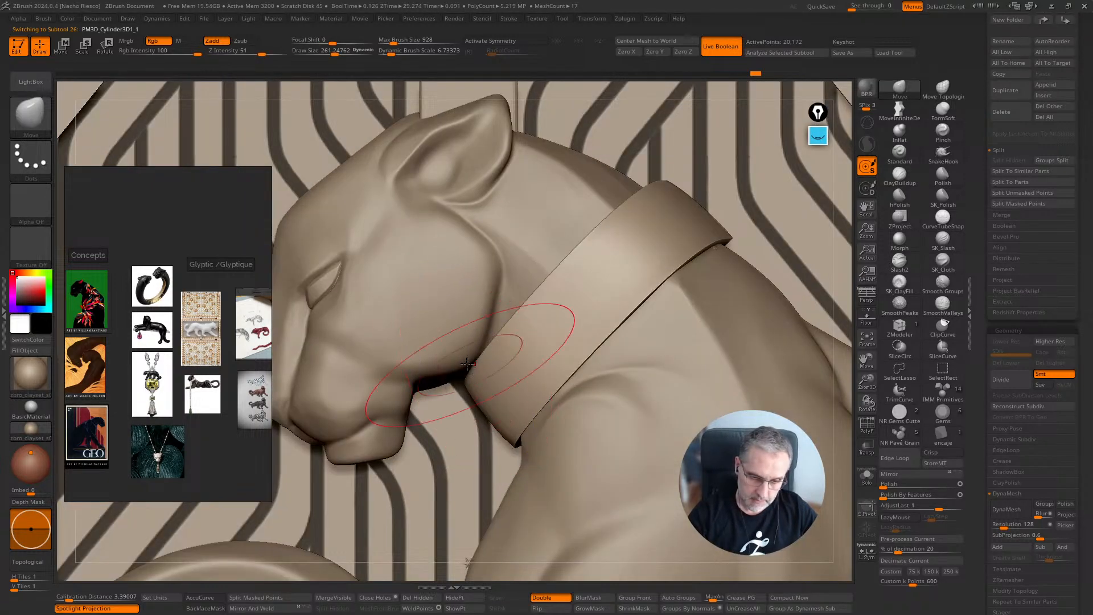
pyautogui.keyDown('alt'); pyautogui.click(469, 367); pyautogui.keyUp('alt')
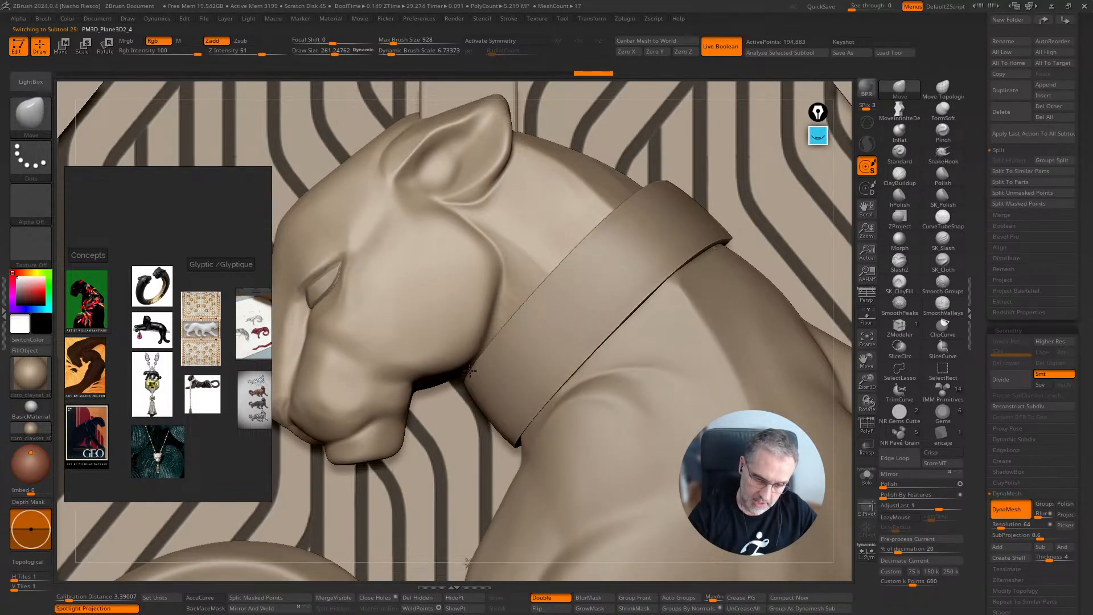
pyautogui.moveTo(561, 271); pyautogui.dragTo(749, 210, button='right')
pyautogui.moveTo(820, 185); pyautogui.dragTo(757, 228, button='right')
pyautogui.click(866, 476)
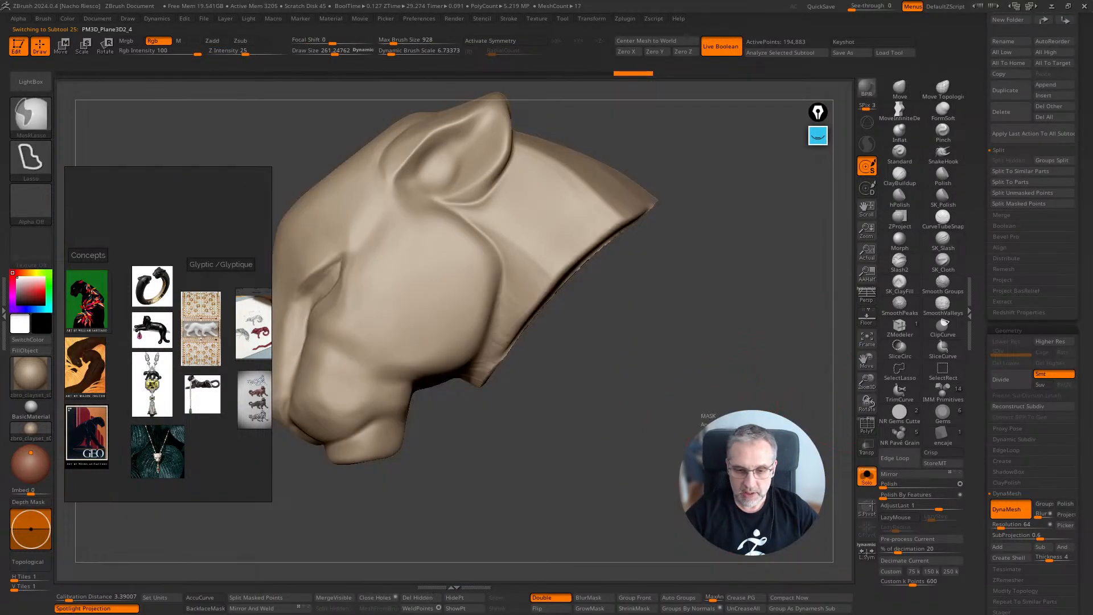
pyautogui.moveTo(699, 438)
pyautogui.mouseDown(button='right')
pyautogui.moveTo(683, 405)
pyautogui.moveTo(678, 463)
pyautogui.moveTo(744, 398)
pyautogui.mouseUp(button='right')
# Step: Flatten the ridge and uneven surface of the head's neck cut with the hPolish brush at draw size about 96
pyautogui.press('s')
pyautogui.click(900, 196)
pyautogui.press('s')
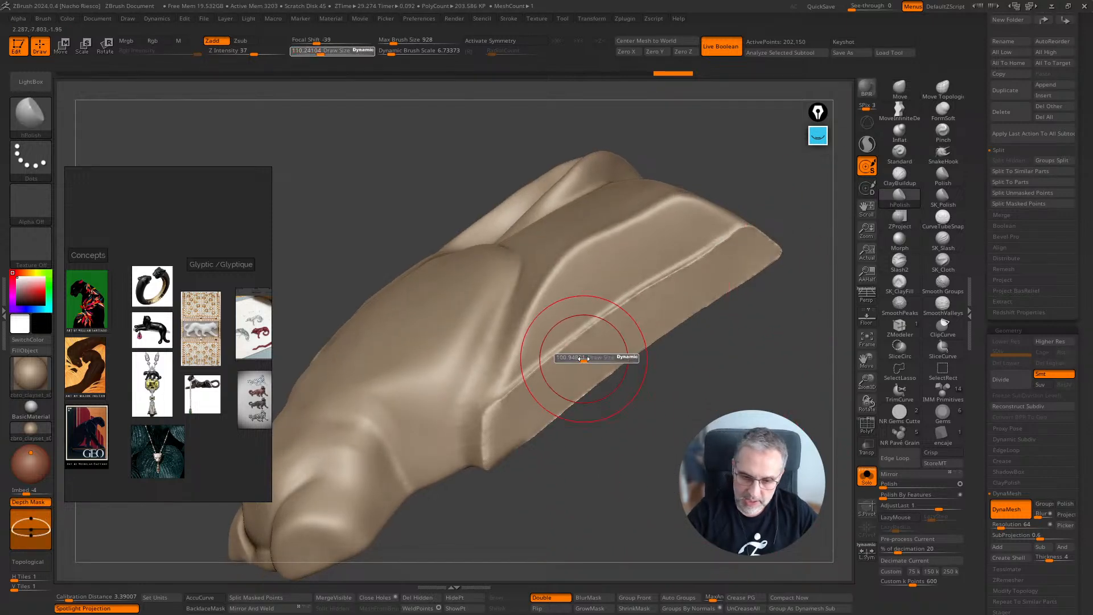
pyautogui.moveTo(584, 359); pyautogui.dragTo(578, 359)
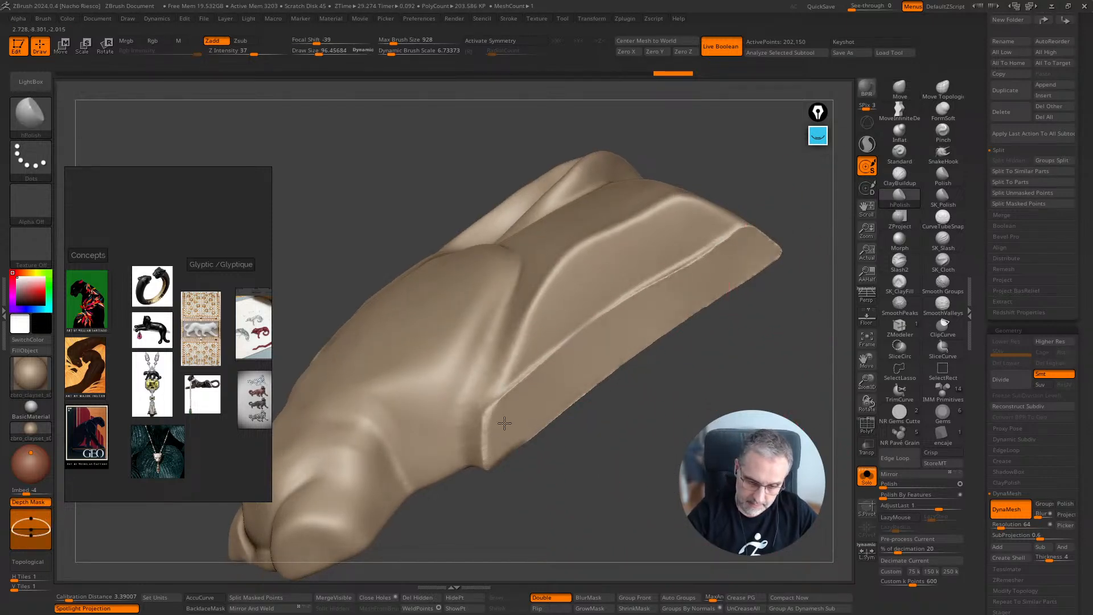
pyautogui.moveTo(504, 423)
pyautogui.mouseDown()
pyautogui.moveTo(716, 270)
pyautogui.moveTo(591, 347)
pyautogui.moveTo(563, 381)
pyautogui.mouseUp()
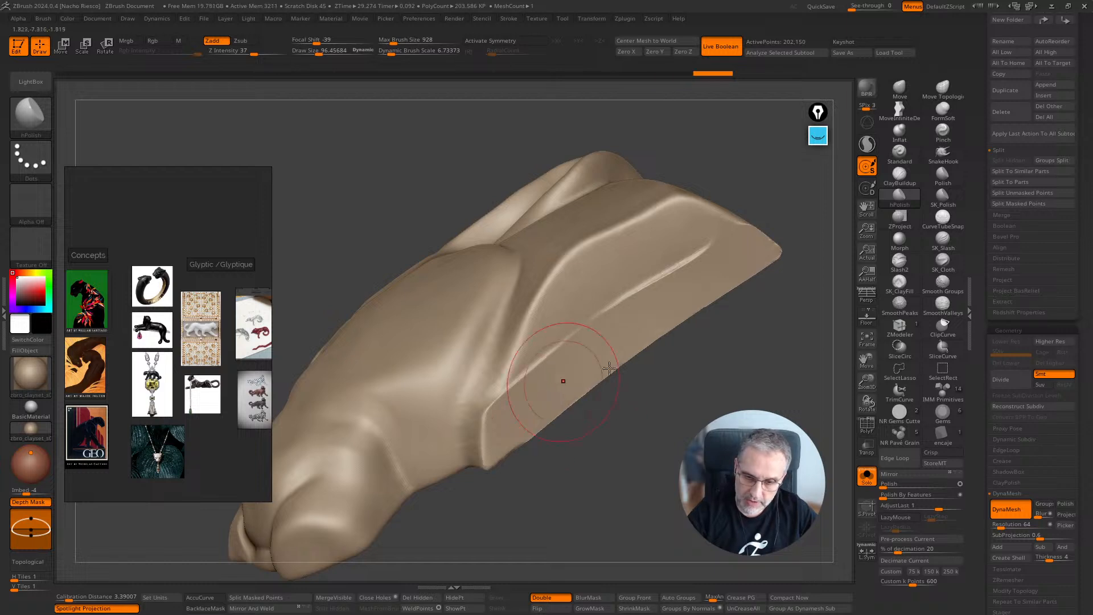
pyautogui.moveTo(609, 368); pyautogui.dragTo(590, 324, button='right')
pyautogui.moveTo(590, 325)
pyautogui.mouseDown()
pyautogui.moveTo(670, 268)
pyautogui.moveTo(530, 373)
pyautogui.mouseUp()
pyautogui.moveTo(672, 279); pyautogui.dragTo(690, 278)
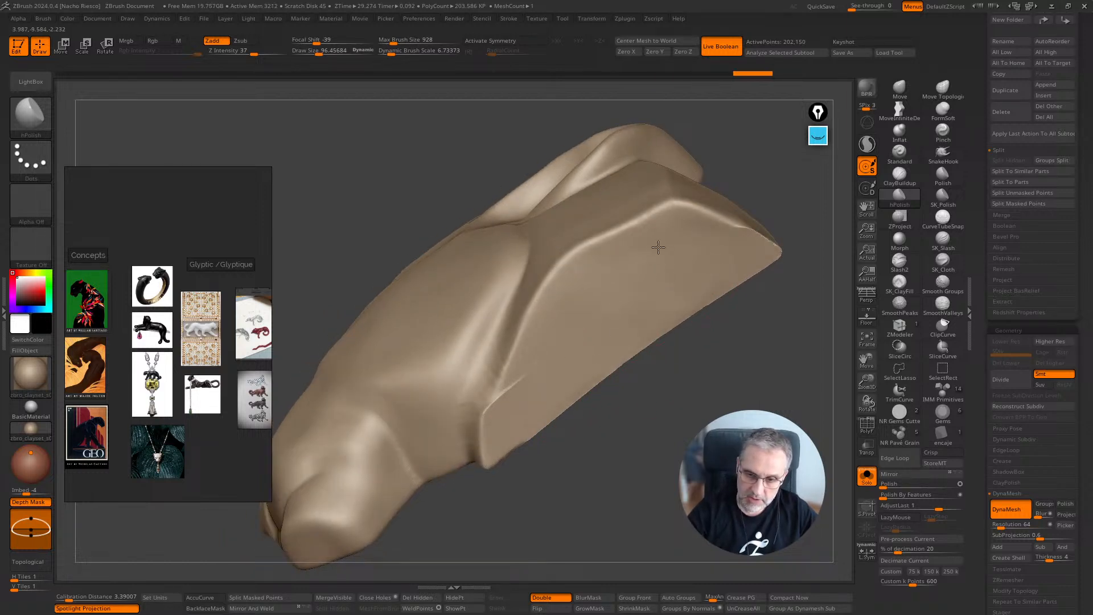
pyautogui.moveTo(654, 249); pyautogui.dragTo(693, 310, button='right')
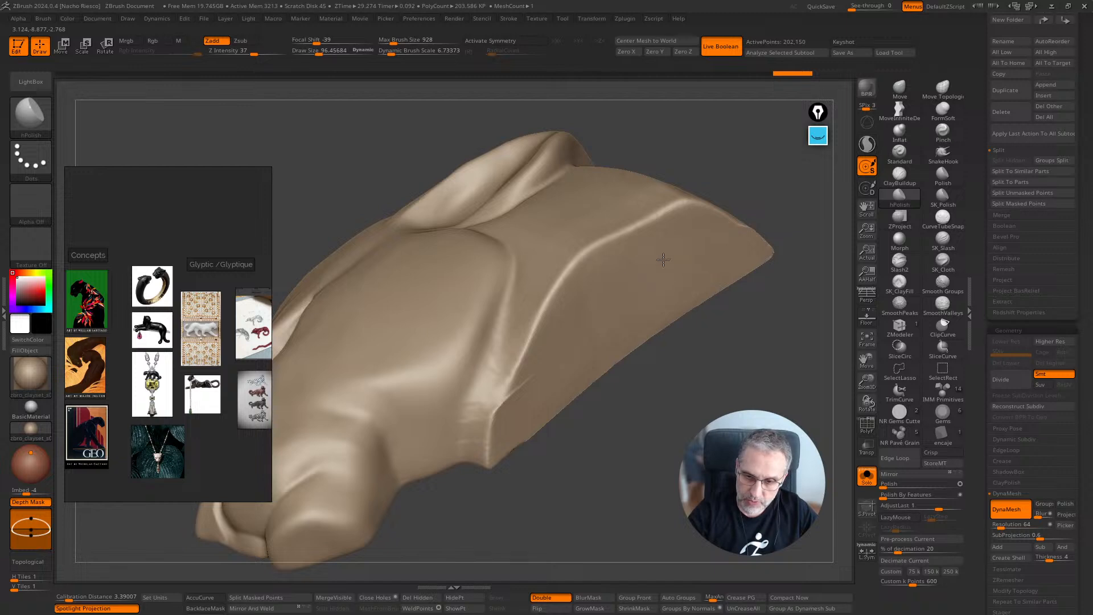
pyautogui.moveTo(527, 402)
pyautogui.mouseDown()
pyautogui.moveTo(629, 320)
pyautogui.moveTo(667, 305)
pyautogui.moveTo(615, 305)
pyautogui.mouseUp()
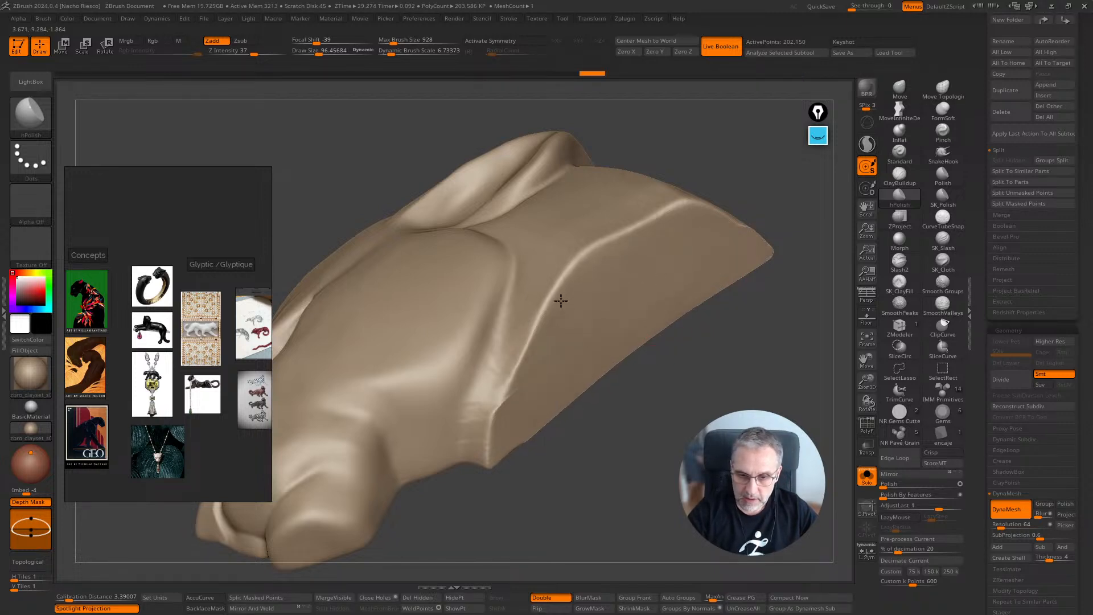
pyautogui.moveTo(609, 363); pyautogui.dragTo(572, 408, button='right')
# Step: Smooth the lower neck edge and the rim of the head's neck cut, and leave Solo mode
pyautogui.keyDown('shift'); pyautogui.moveTo(515, 382); pyautogui.dragTo(471, 436); pyautogui.keyUp('shift')
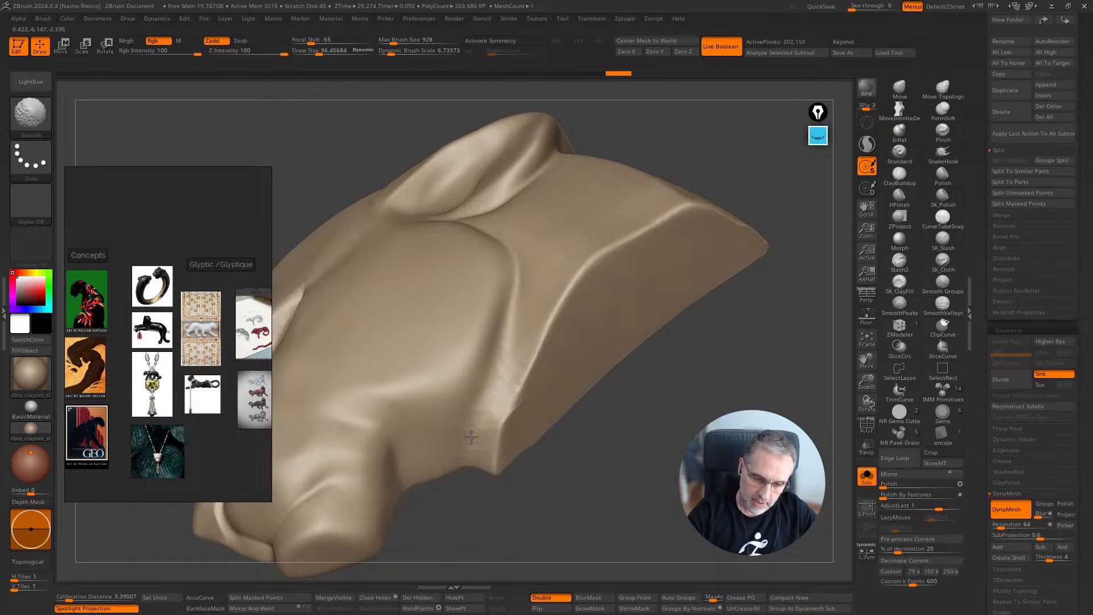
pyautogui.moveTo(770, 248); pyautogui.dragTo(516, 448, button='right')
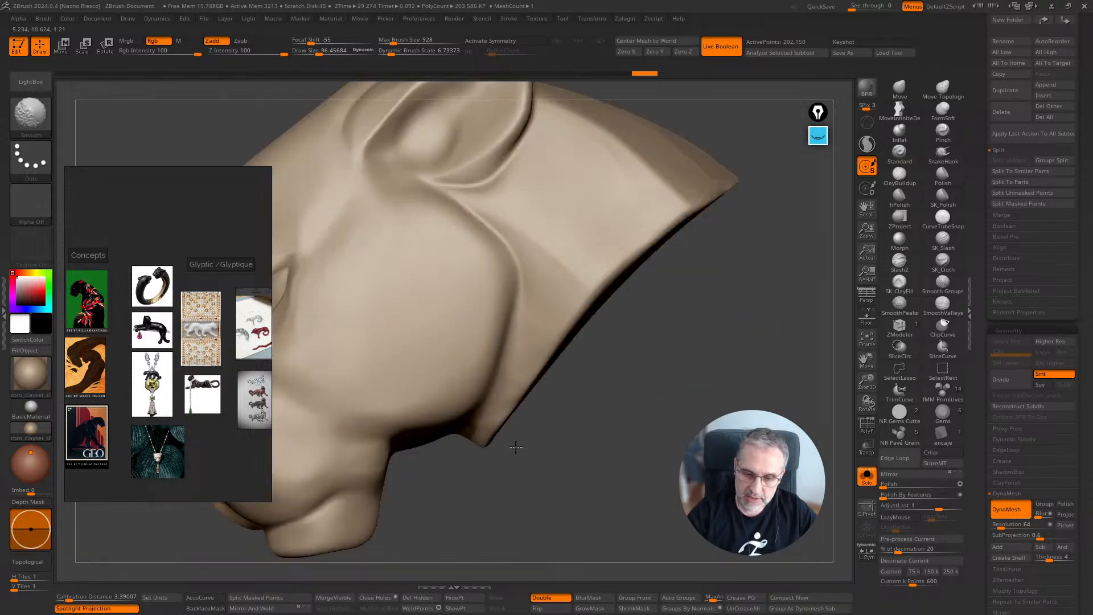
pyautogui.moveTo(662, 380); pyautogui.dragTo(563, 415, button='right')
pyautogui.keyDown('shift'); pyautogui.moveTo(564, 416); pyautogui.dragTo(586, 401); pyautogui.keyUp('shift')
pyautogui.keyDown('shift'); pyautogui.moveTo(772, 244); pyautogui.dragTo(706, 300); pyautogui.keyUp('shift')
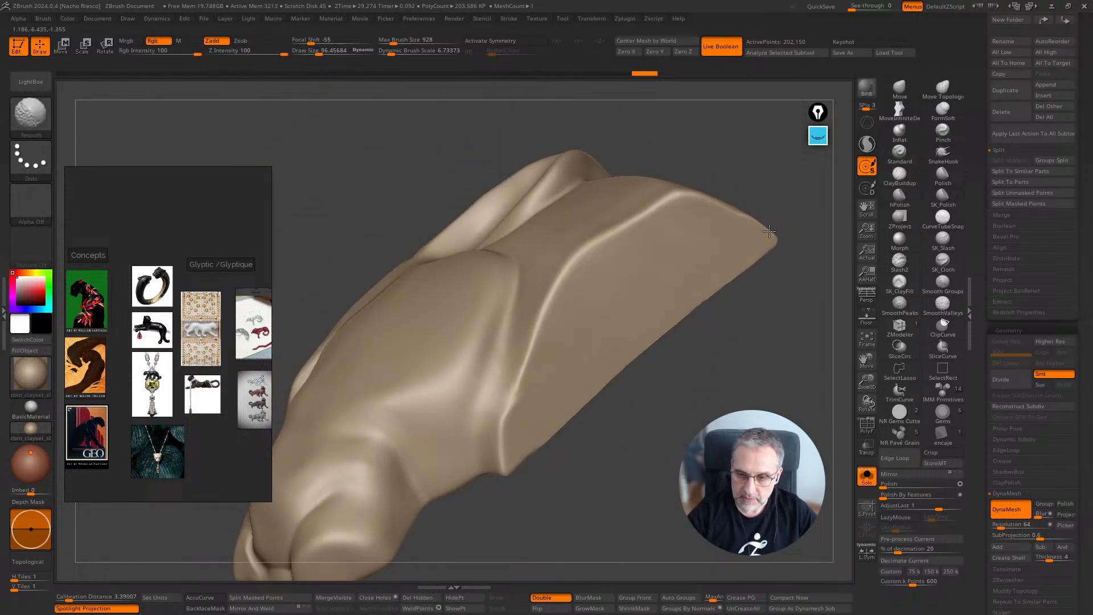
pyautogui.moveTo(758, 268)
pyautogui.mouseDown(button='right')
pyautogui.moveTo(698, 365)
pyautogui.moveTo(705, 426)
pyautogui.moveTo(698, 406)
pyautogui.mouseUp(button='right')
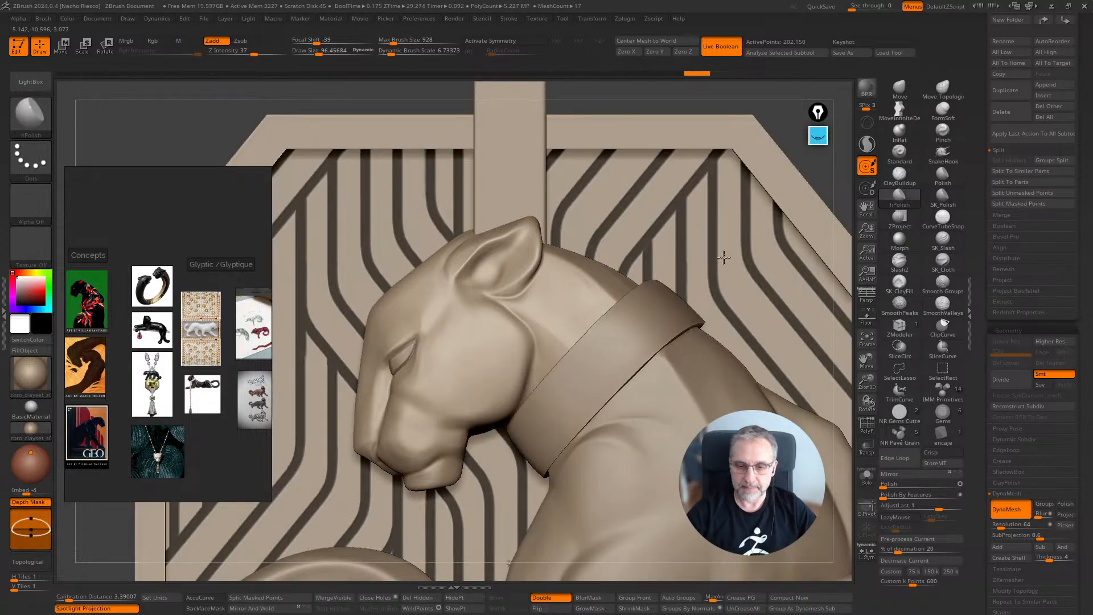
# Step: Hide the plate and grass folders and the Panther Pendent_4 subtool to clear the view around the panther
pyautogui.press('f')
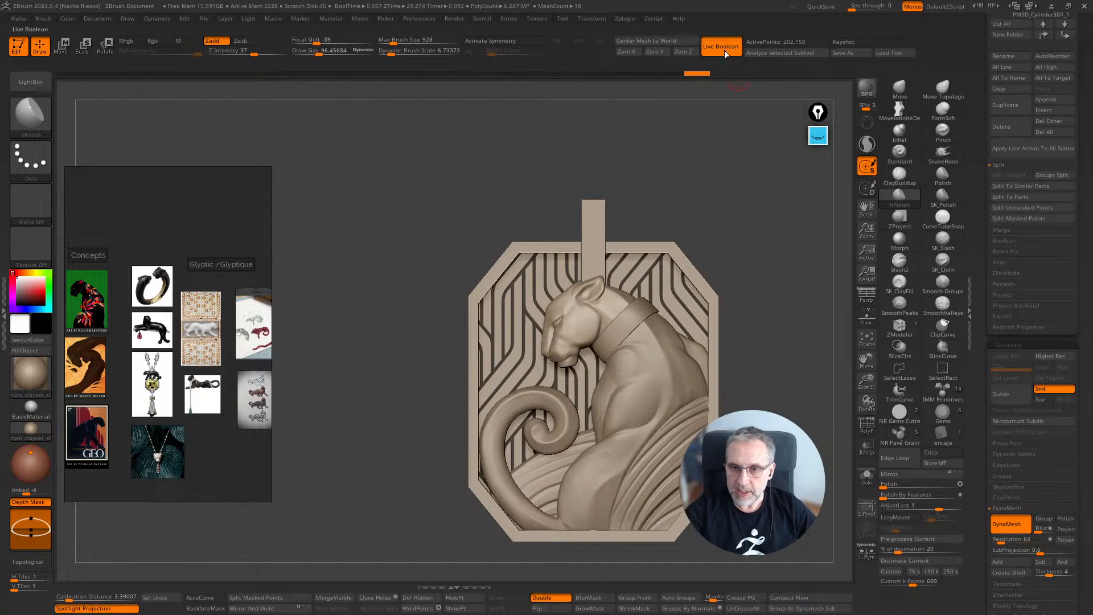
pyautogui.moveTo(983, 127); pyautogui.dragTo(989, 190)
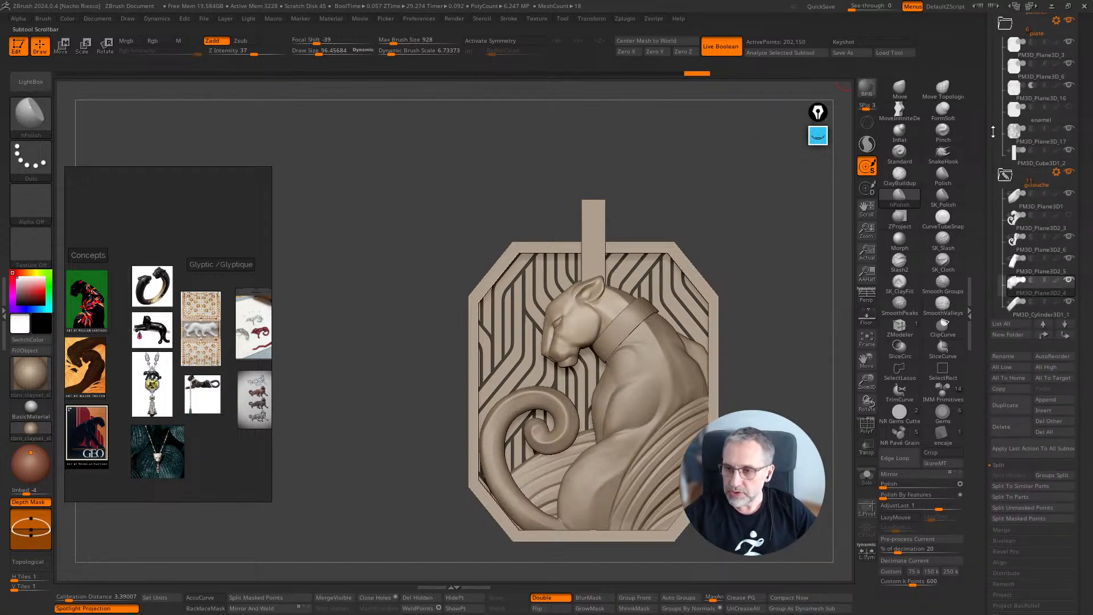
pyautogui.moveTo(986, 87); pyautogui.dragTo(986, 143)
pyautogui.click(1069, 78)
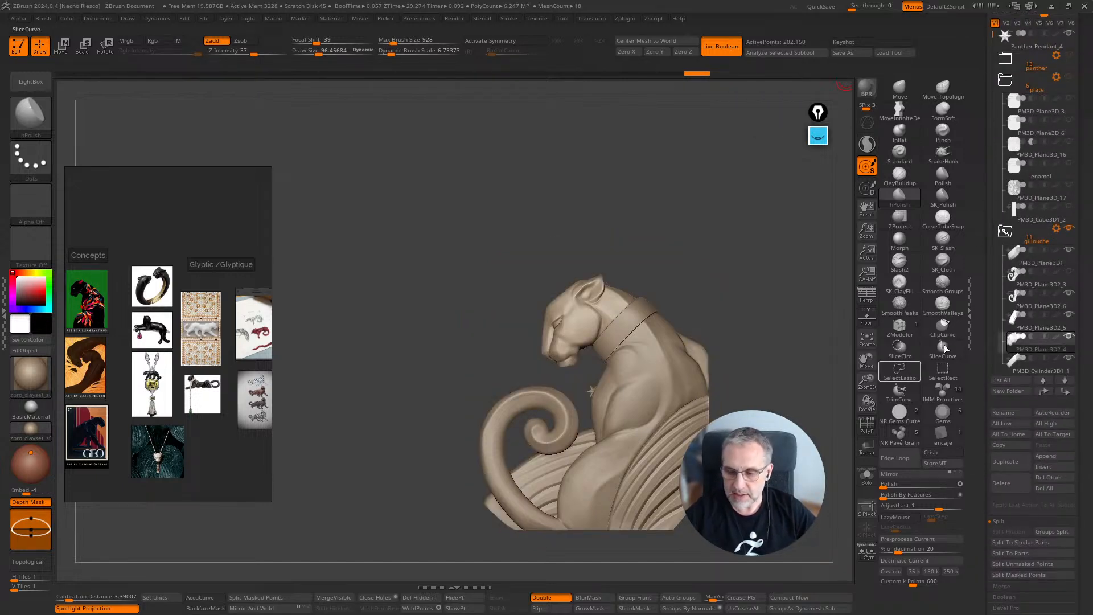
pyautogui.scroll(-5, 1014, 227)
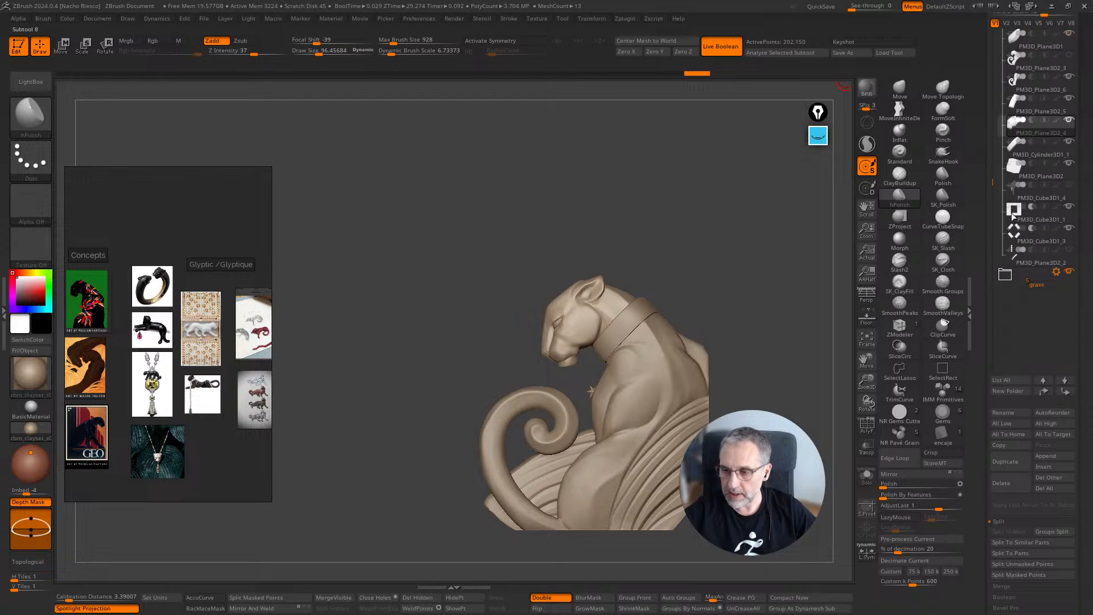
pyautogui.click(1069, 271)
pyautogui.keyDown('ctrl'); pyautogui.moveTo(801, 423); pyautogui.dragTo(804, 456, button='right'); pyautogui.keyUp('ctrl')
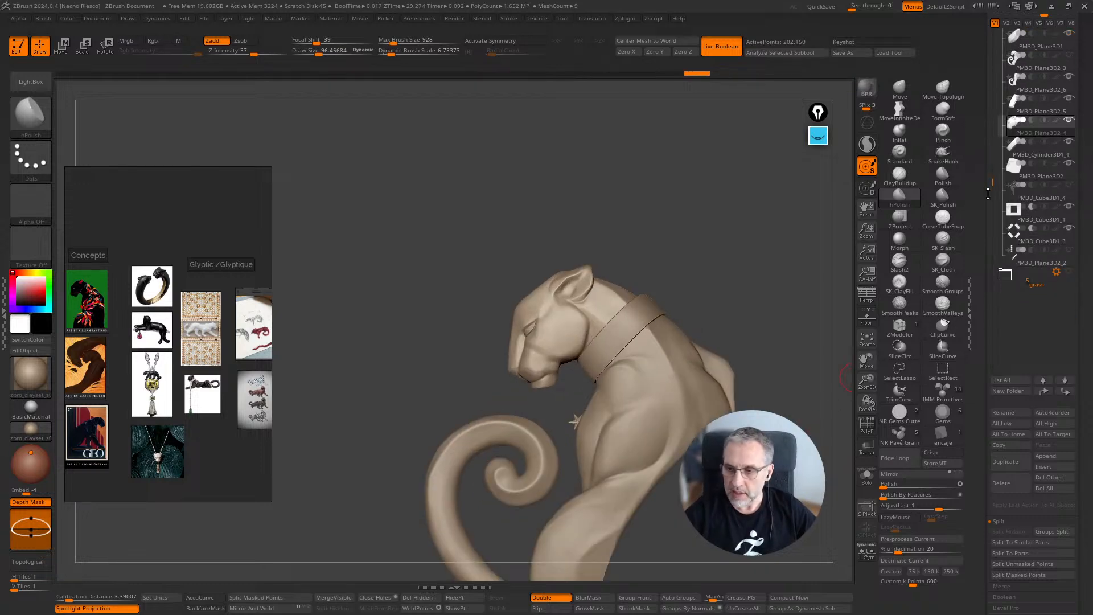
pyautogui.moveTo(988, 194); pyautogui.dragTo(1036, 157)
pyautogui.click(1069, 178)
pyautogui.keyDown('alt'); pyautogui.moveTo(808, 387); pyautogui.dragTo(767, 373, button='right'); pyautogui.keyUp('alt')
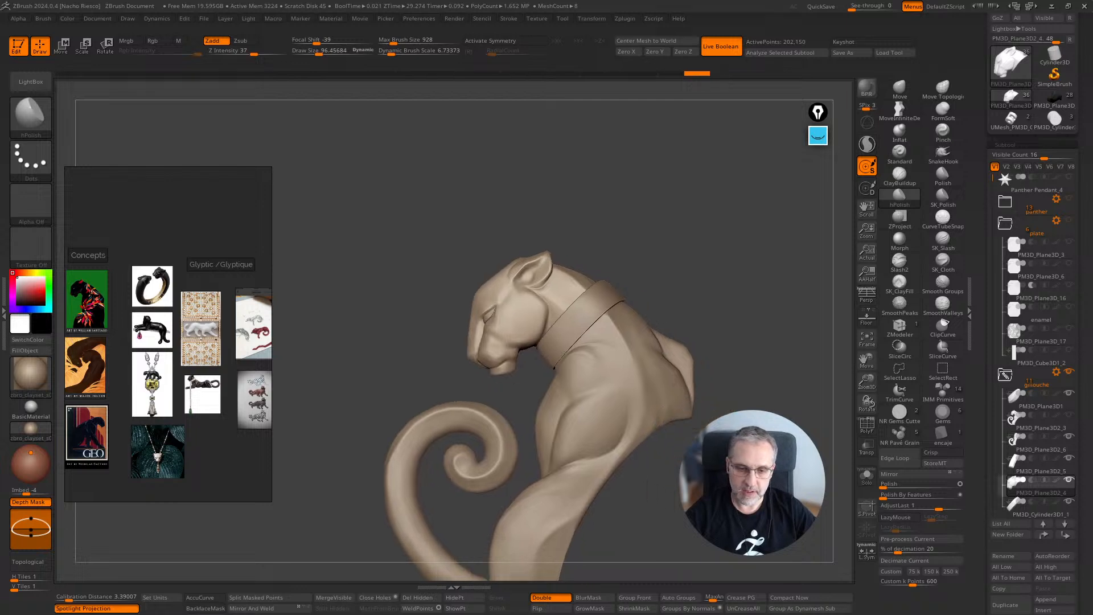
# Step: Turn off Live Boolean and limit visibility to the panther's head and body, with the neck band and remaining parts hidden
pyautogui.click(721, 46)
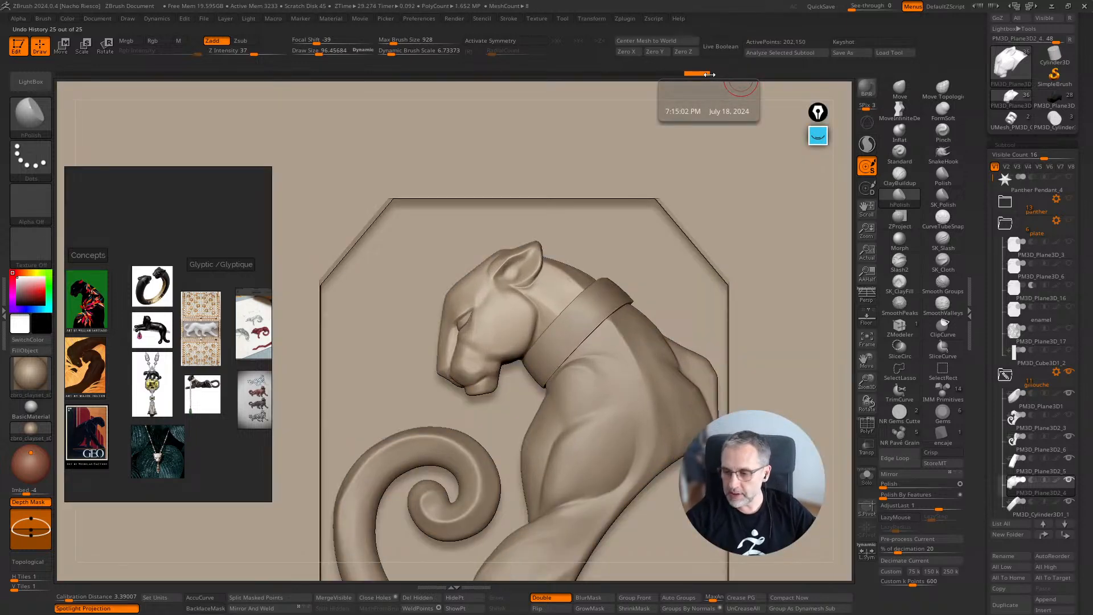
pyautogui.moveTo(992, 178); pyautogui.dragTo(990, 233)
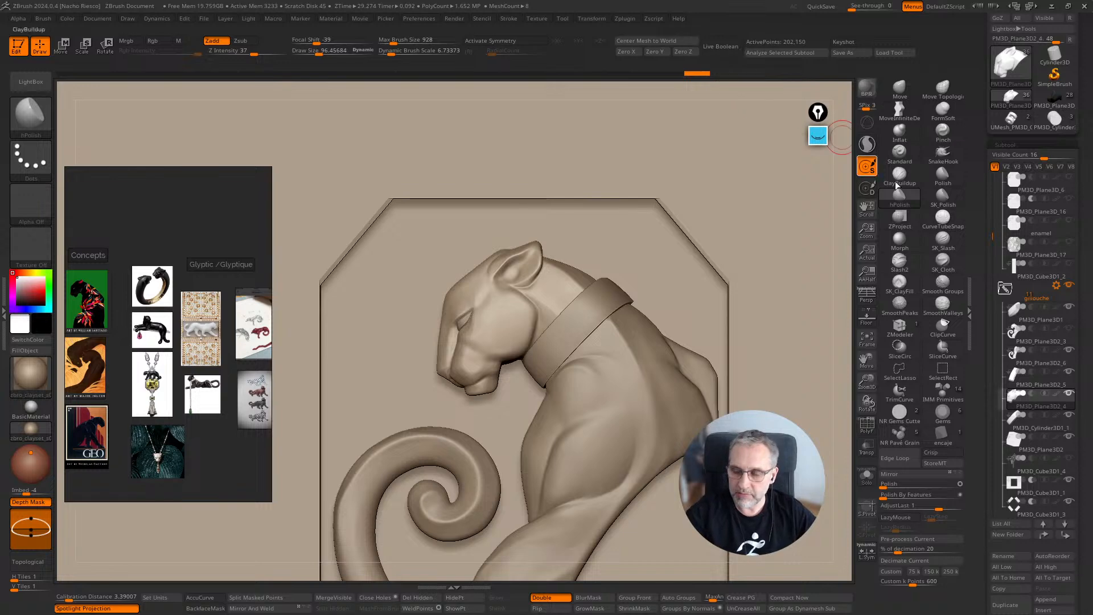
pyautogui.moveTo(1053, 471)
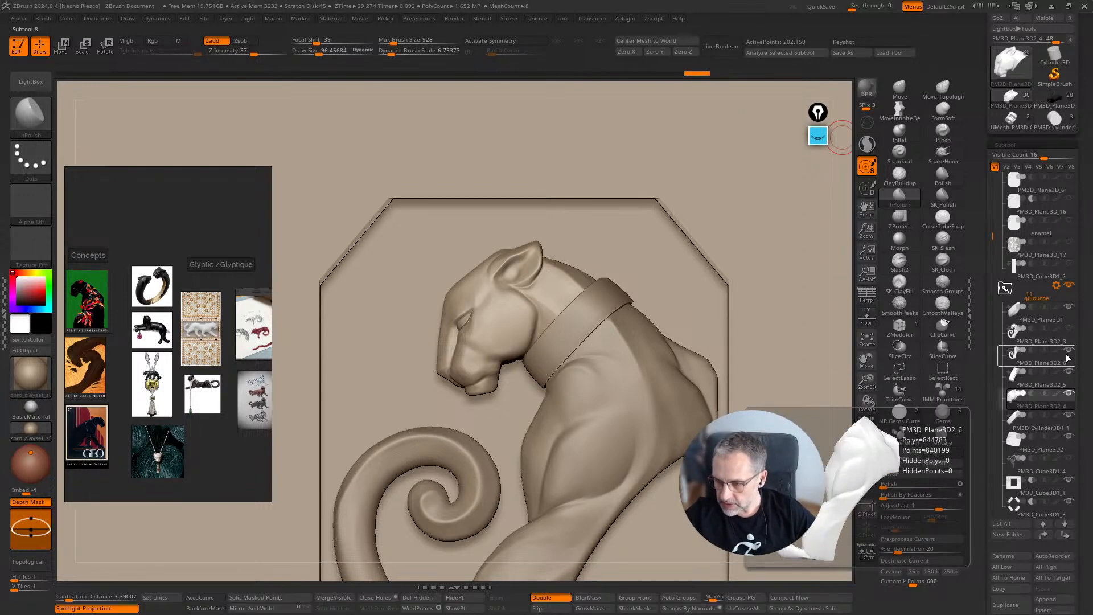
pyautogui.keyDown('shift'); pyautogui.click(1069, 394); pyautogui.keyUp('shift')
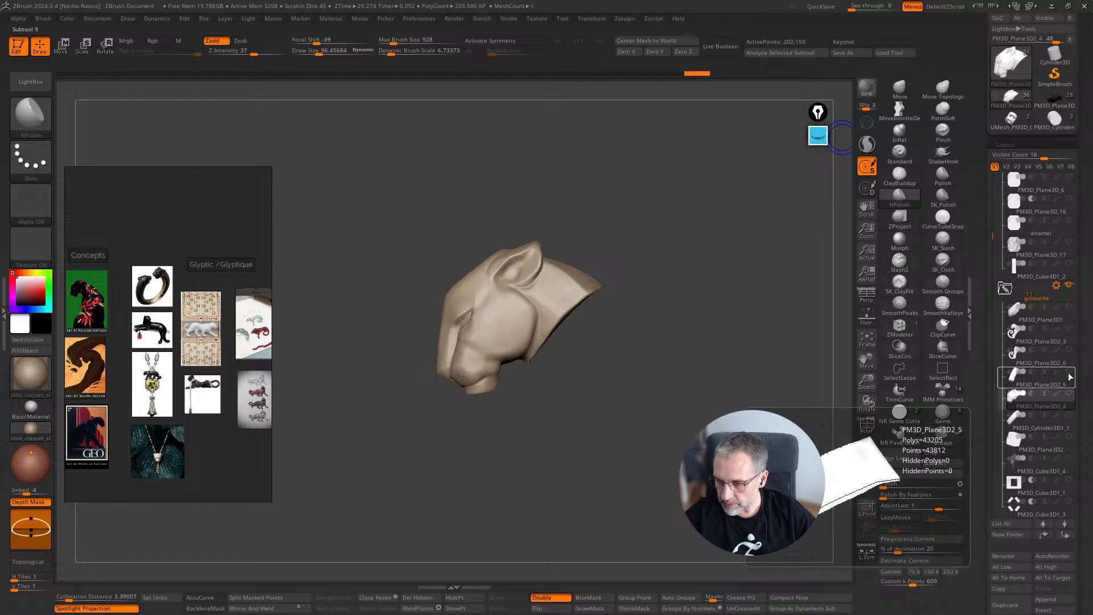
pyautogui.click(1067, 365)
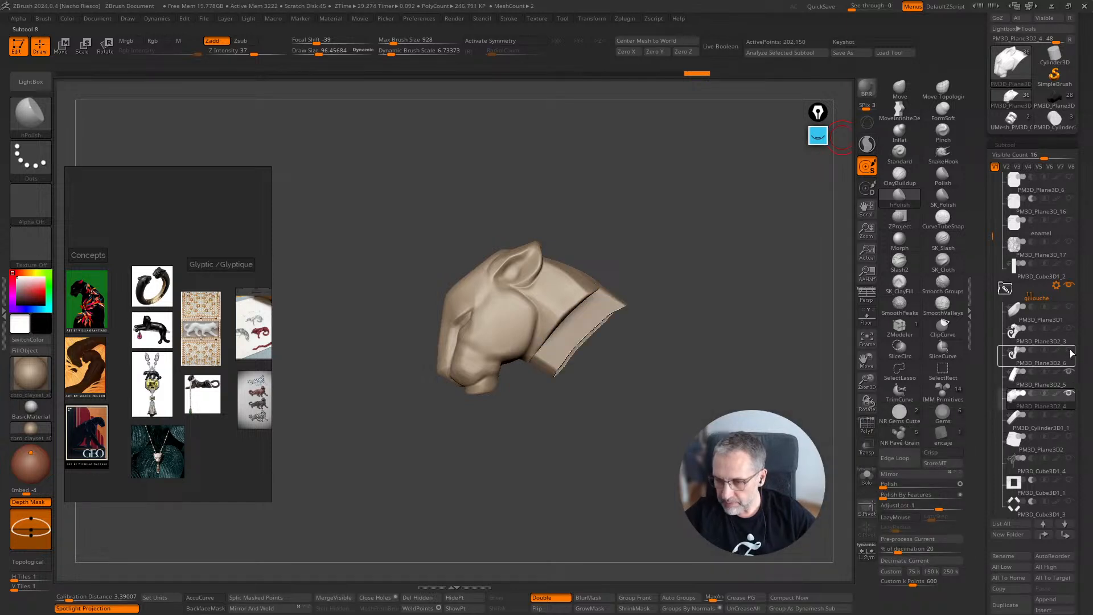
pyautogui.click(1071, 353)
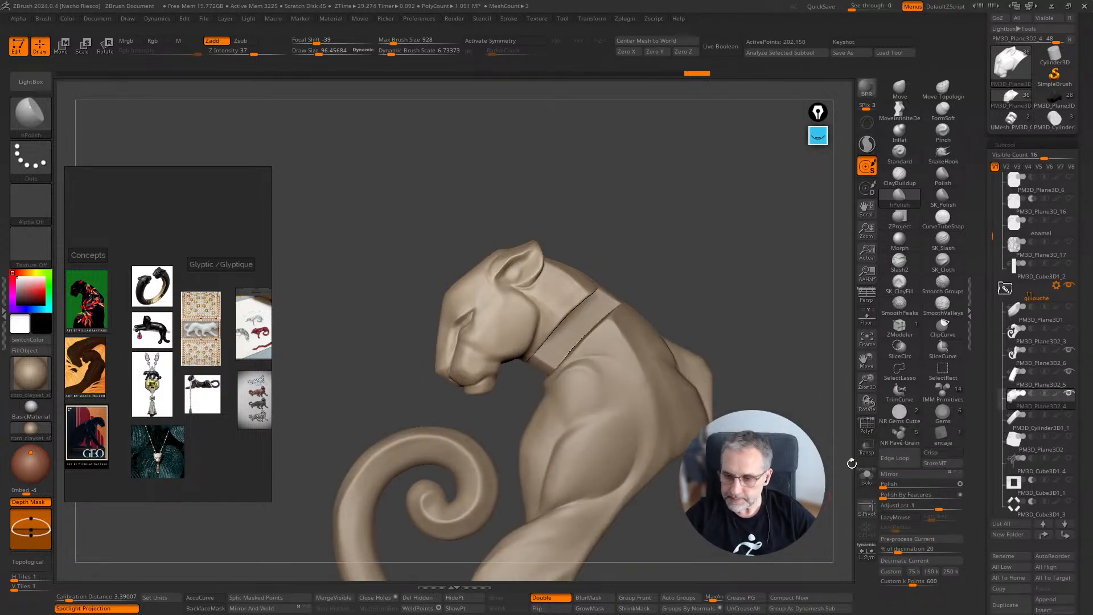
pyautogui.click(1070, 371)
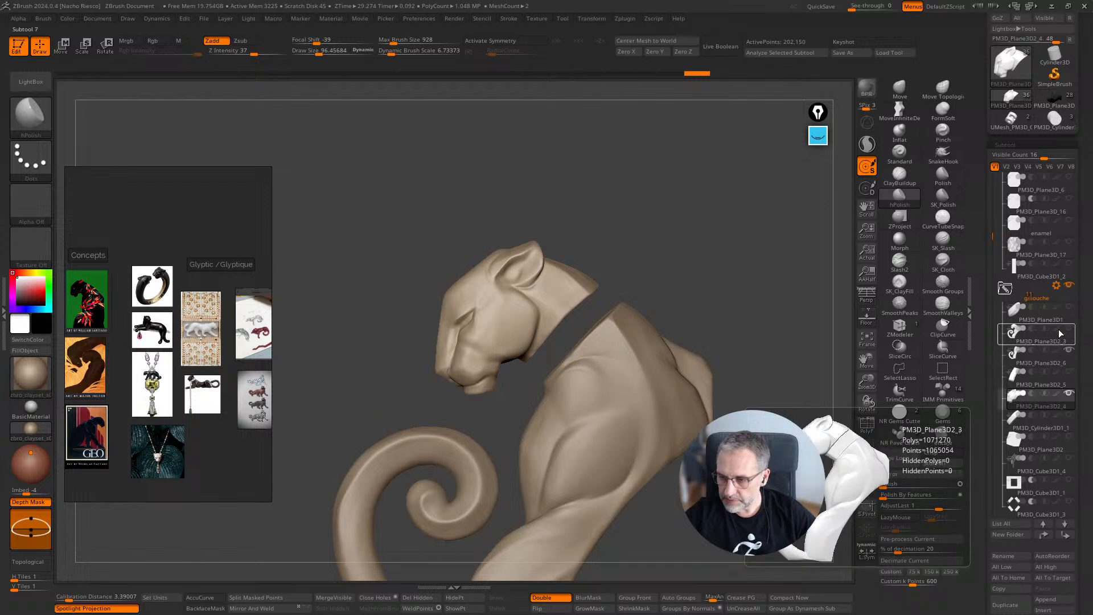
# Step: Select the collar subtool and rename it COLLAR
pyautogui.click(1060, 423)
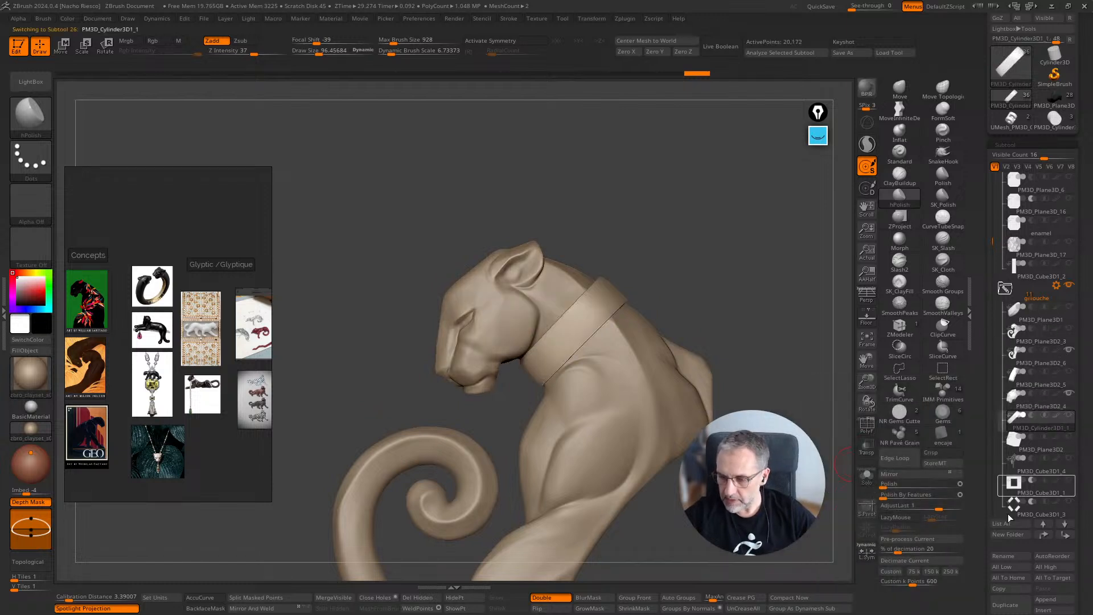
pyautogui.click(1005, 555)
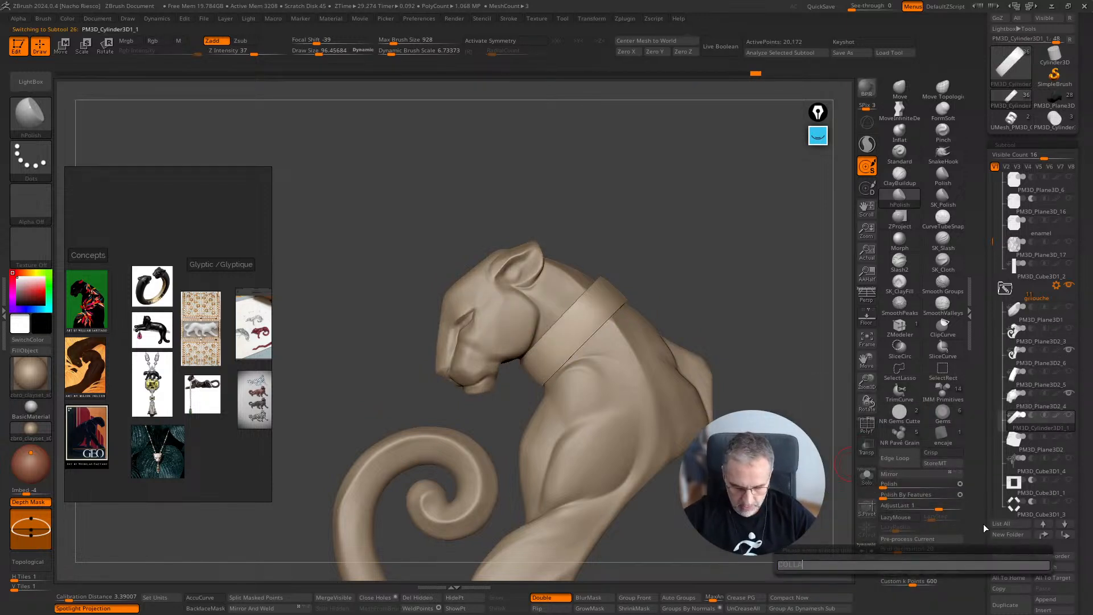
pyautogui.write('COLLAR')
pyautogui.press('Return')
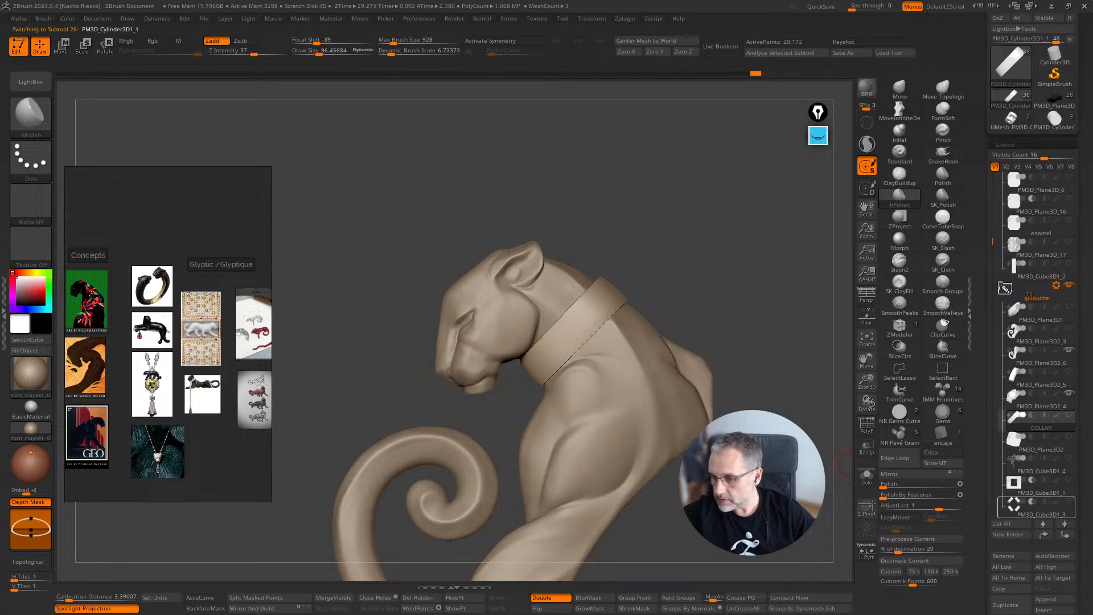
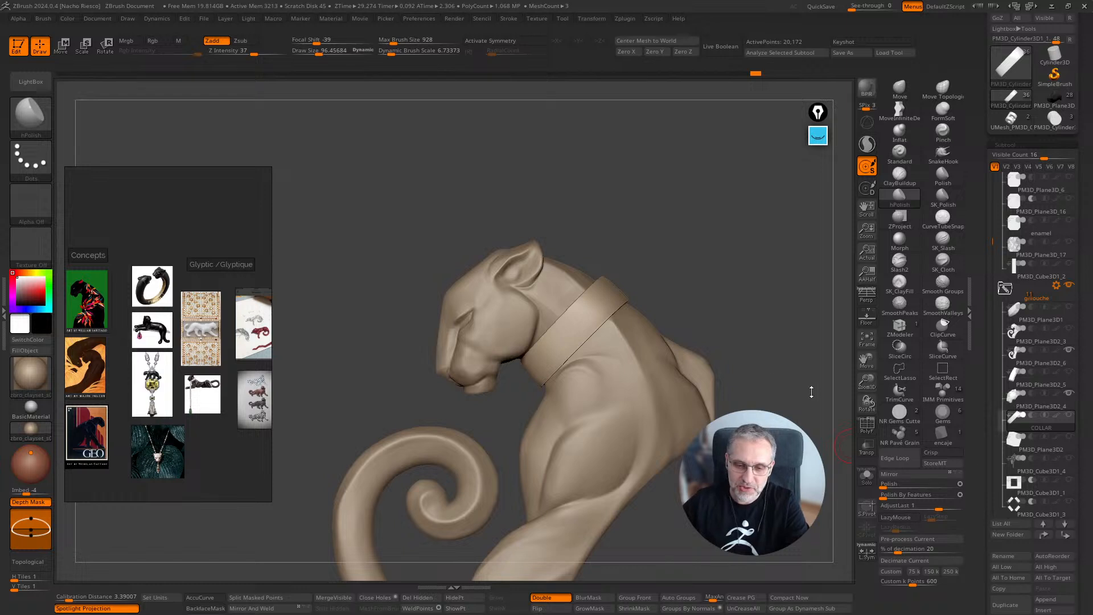
pyautogui.moveTo(743, 292)
pyautogui.mouseDown()
pyautogui.moveTo(720, 271)
pyautogui.moveTo(754, 271)
pyautogui.mouseUp()
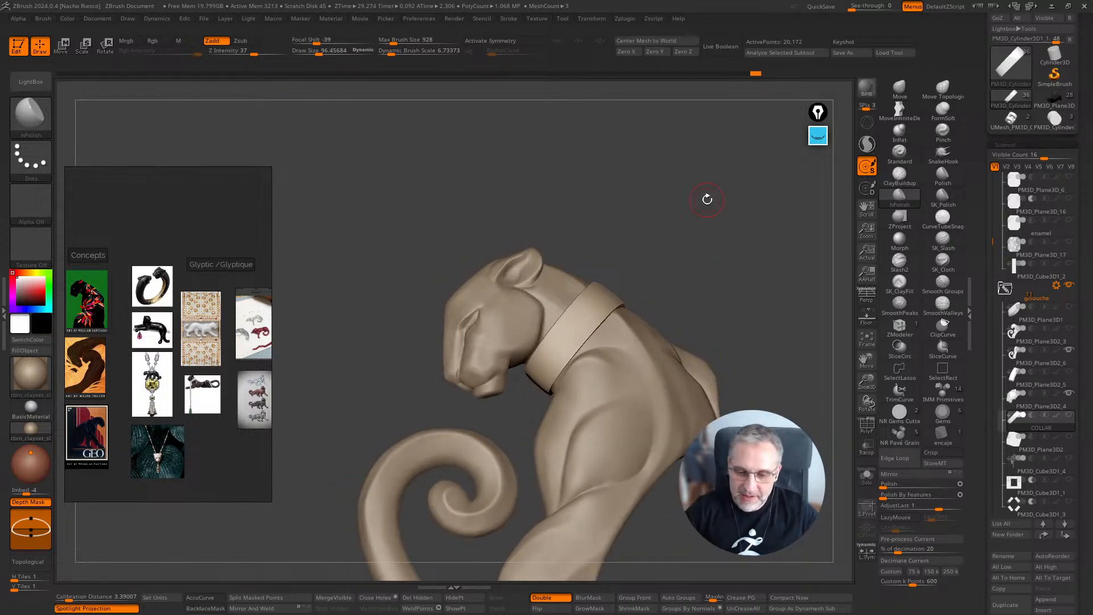
pyautogui.moveTo(707, 199)
pyautogui.mouseDown()
pyautogui.moveTo(732, 269)
pyautogui.moveTo(759, 268)
pyautogui.moveTo(764, 339)
pyautogui.moveTo(765, 316)
pyautogui.mouseUp()
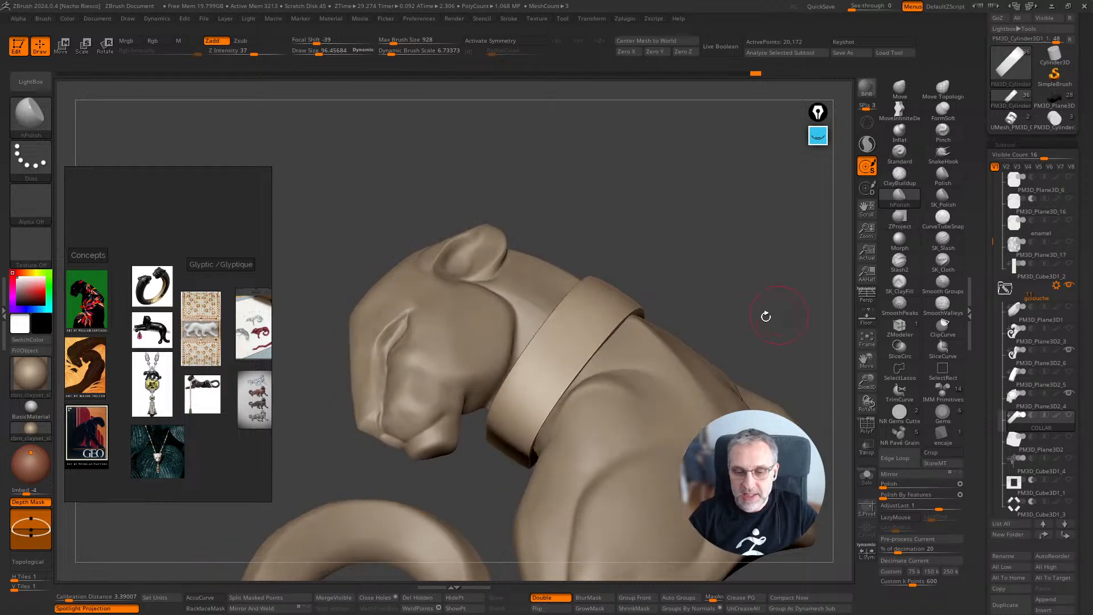
pyautogui.press('s')
pyautogui.moveTo(545, 383); pyautogui.dragTo(561, 367)
pyautogui.moveTo(692, 252); pyautogui.dragTo(719, 259)
pyautogui.press('s')
pyautogui.moveTo(556, 359)
pyautogui.mouseDown()
pyautogui.moveTo(579, 362)
pyautogui.moveTo(569, 353)
pyautogui.mouseUp()
pyautogui.press('s')
pyautogui.moveTo(719, 270); pyautogui.dragTo(684, 272)
pyautogui.moveTo(558, 366); pyautogui.dragTo(630, 320)
pyautogui.hotkey('ctrl', 'z')
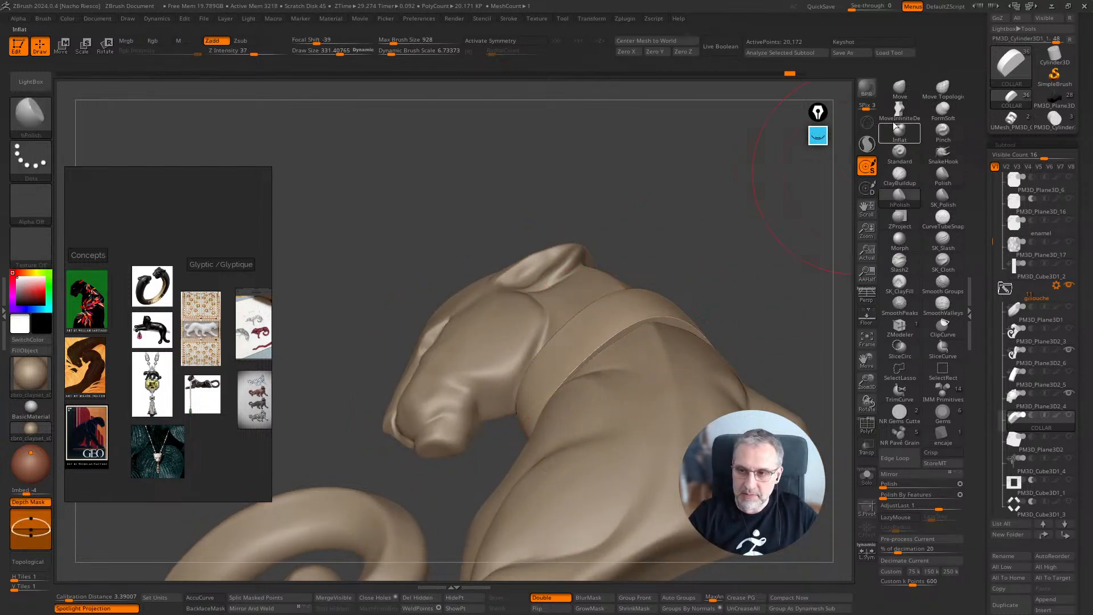
# Step: Adjust the collar's shape around the panther's neck with the MoveInfiniteDepth brush
pyautogui.click(899, 112)
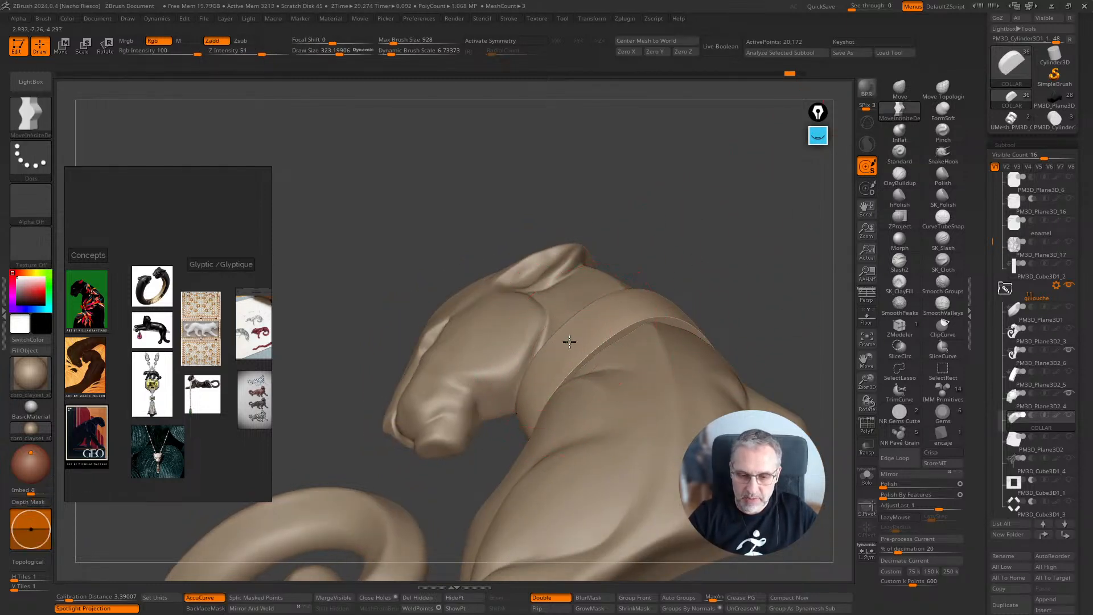
pyautogui.moveTo(636, 310); pyautogui.dragTo(639, 329, button='right')
pyautogui.moveTo(754, 299); pyautogui.dragTo(733, 254)
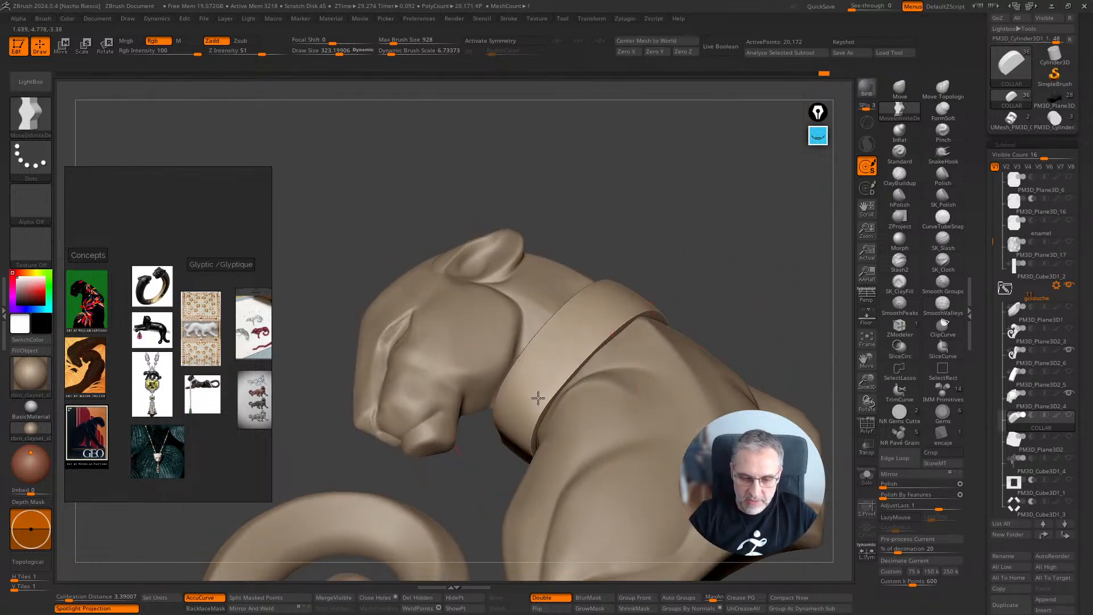
pyautogui.moveTo(537, 395)
pyautogui.mouseDown(button='right')
pyautogui.moveTo(771, 290)
pyautogui.moveTo(725, 281)
pyautogui.moveTo(749, 261)
pyautogui.moveTo(743, 268)
pyautogui.mouseUp(button='right')
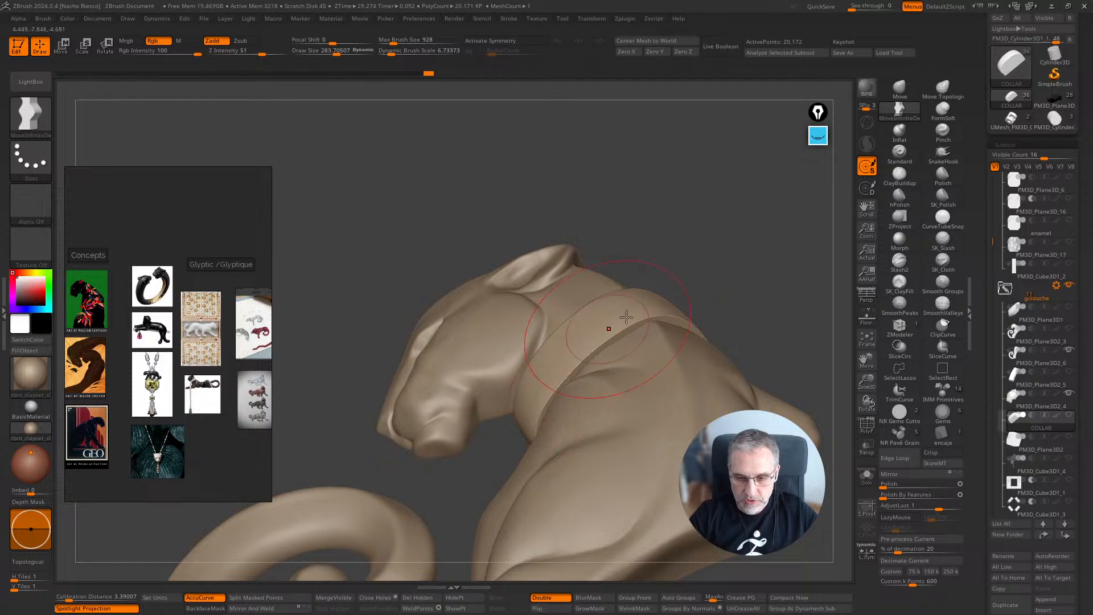
pyautogui.moveTo(531, 402); pyautogui.dragTo(765, 256, button='right')
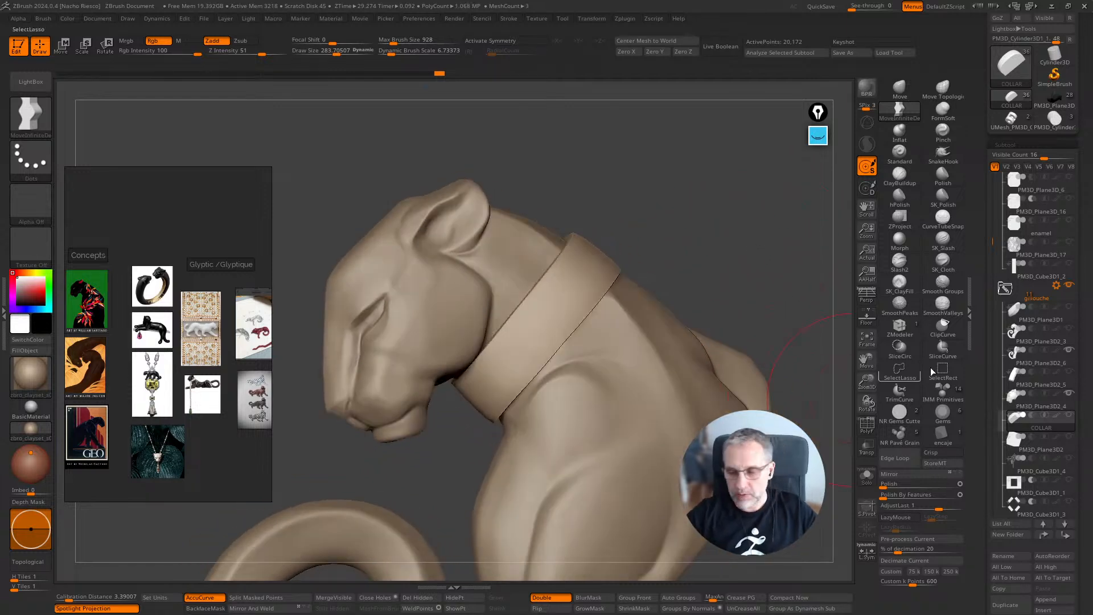
# Step: Hide the panther's head subtool and show the polygroups on the COLLAR subtool
pyautogui.click(1071, 395)
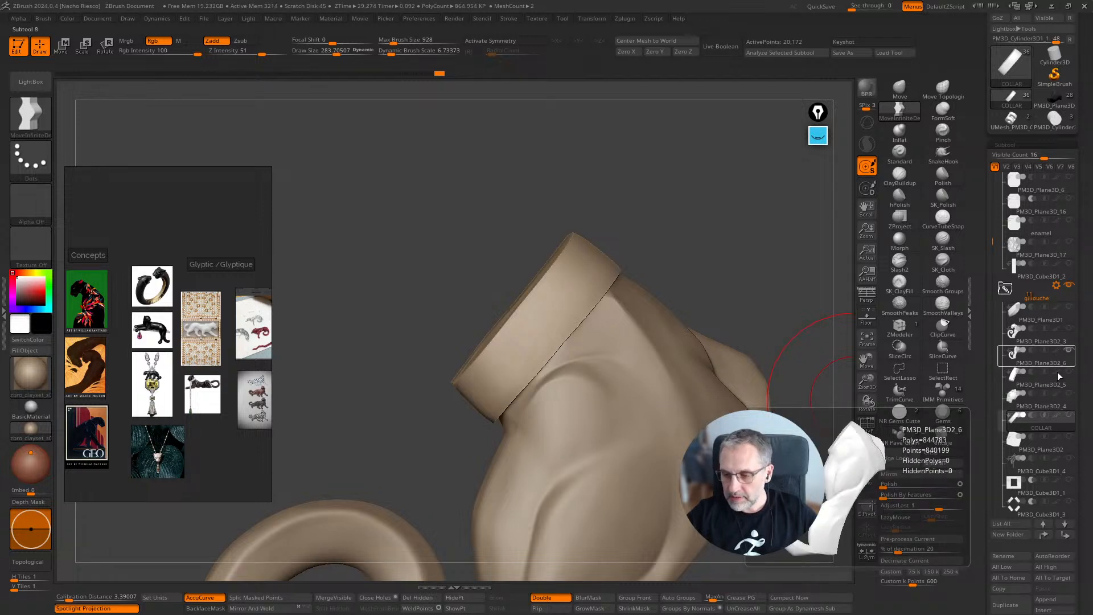
pyautogui.click(1046, 336)
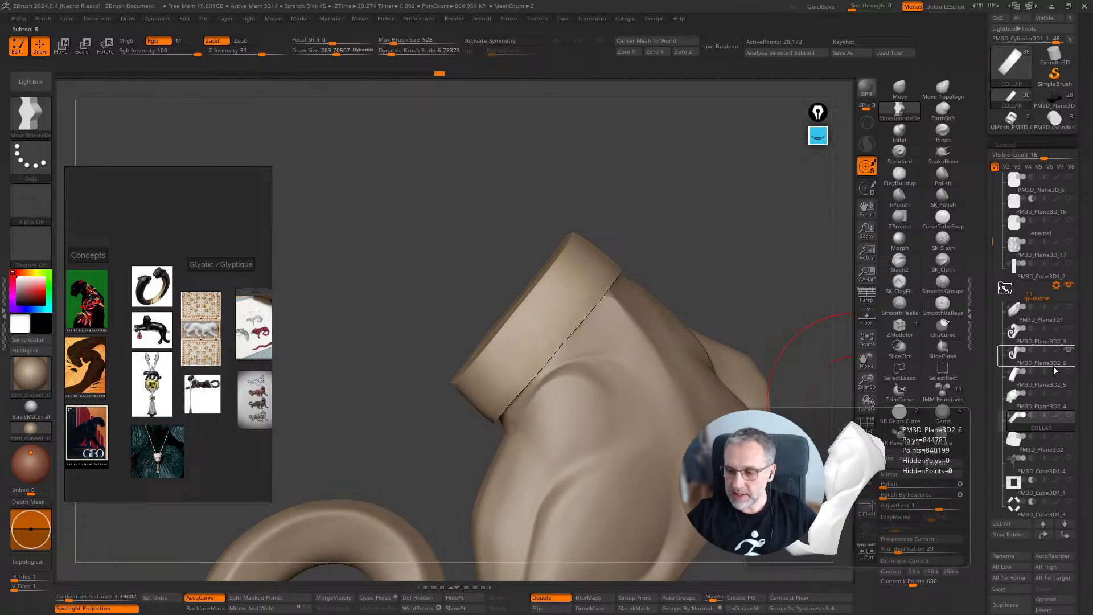
pyautogui.click(1051, 428)
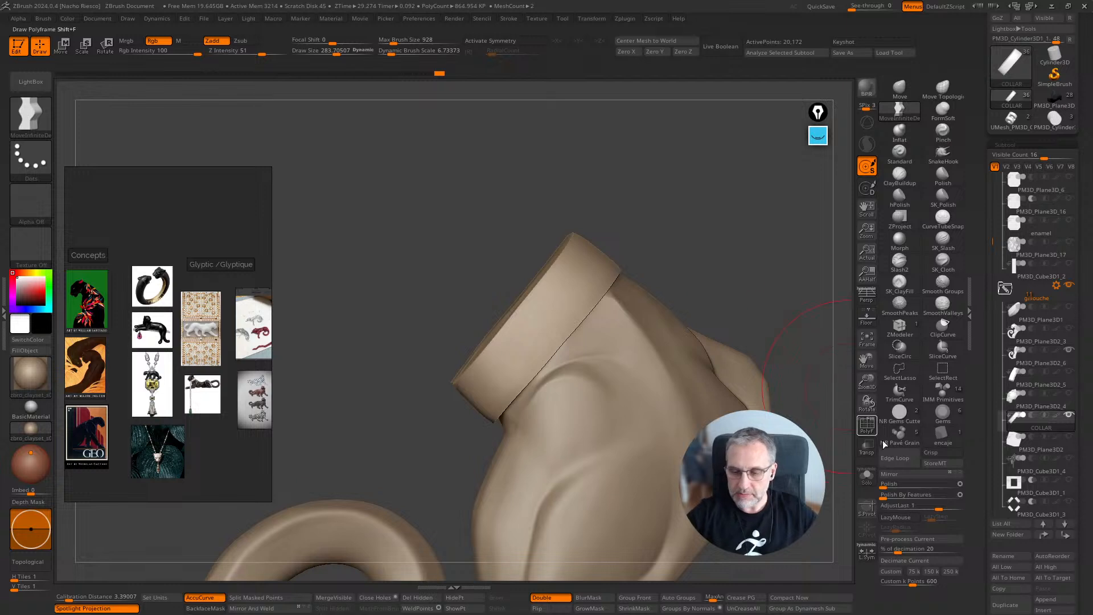
pyautogui.click(868, 427)
pyautogui.moveTo(795, 370)
pyautogui.mouseDown()
pyautogui.moveTo(811, 380)
pyautogui.moveTo(783, 383)
pyautogui.moveTo(791, 358)
pyautogui.moveTo(798, 369)
pyautogui.mouseUp()
pyautogui.keyDown('alt'); pyautogui.moveTo(774, 305); pyautogui.dragTo(746, 308); pyautogui.keyUp('alt')
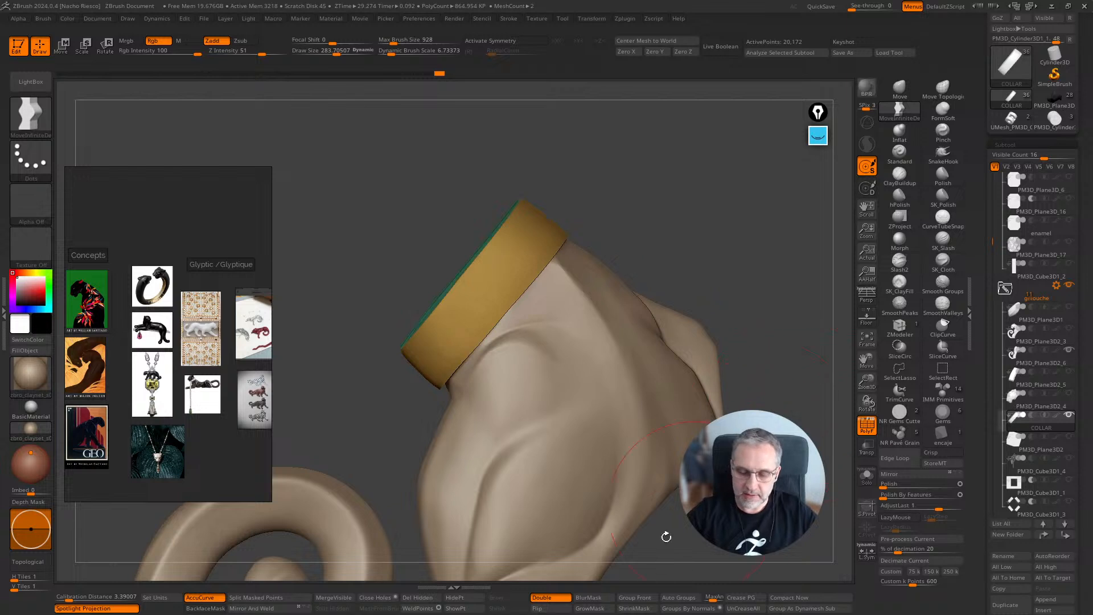
# Step: Turn off double-sided display for the collar and flip its normals
pyautogui.click(550, 599)
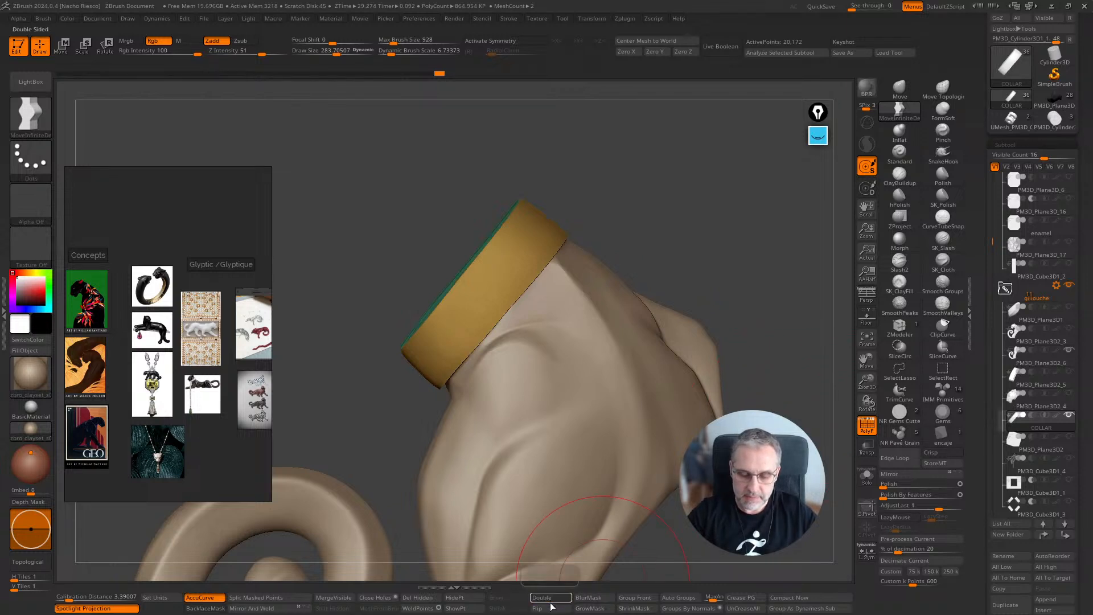
pyautogui.click(551, 607)
pyautogui.moveTo(782, 359); pyautogui.dragTo(774, 455)
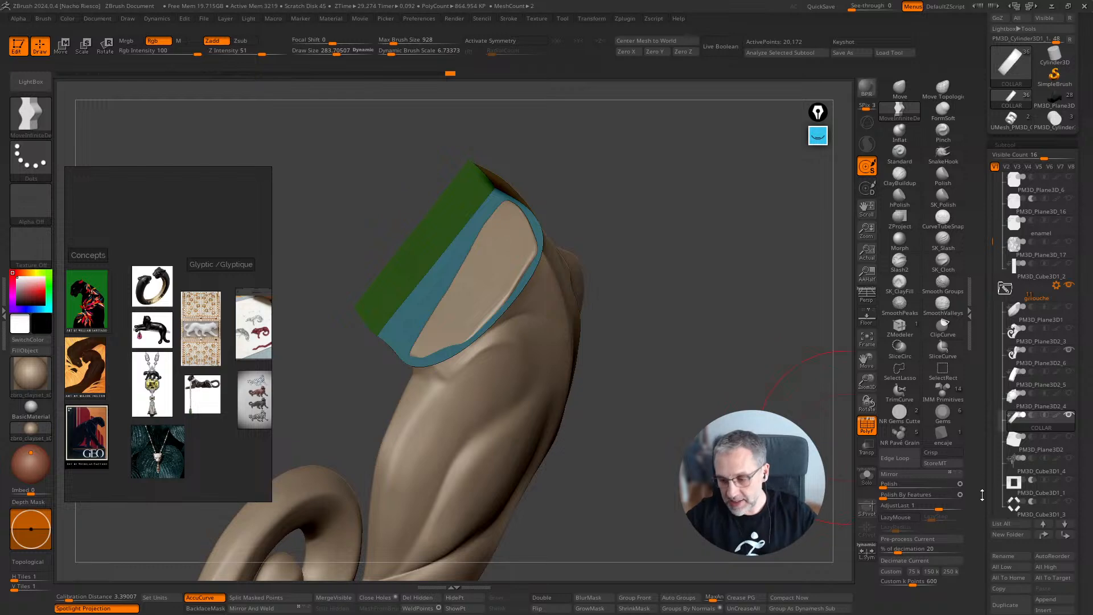
# Step: Use the Display Properties settings to flip the collar's normals outward and back inward
pyautogui.scroll(-5, 1031, 342)
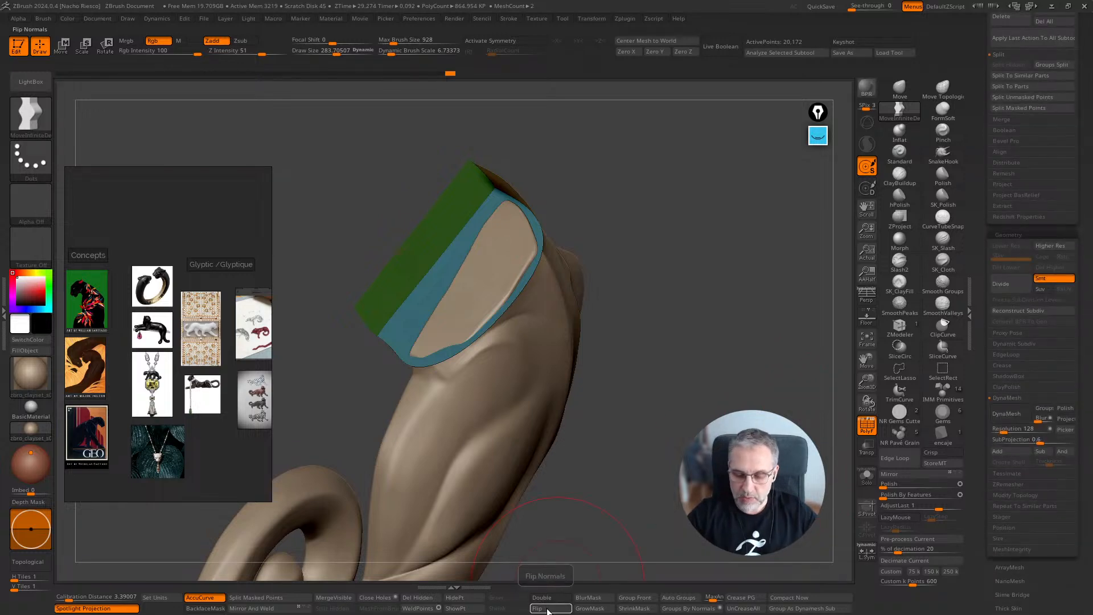
pyautogui.scroll(-10, 974, 368)
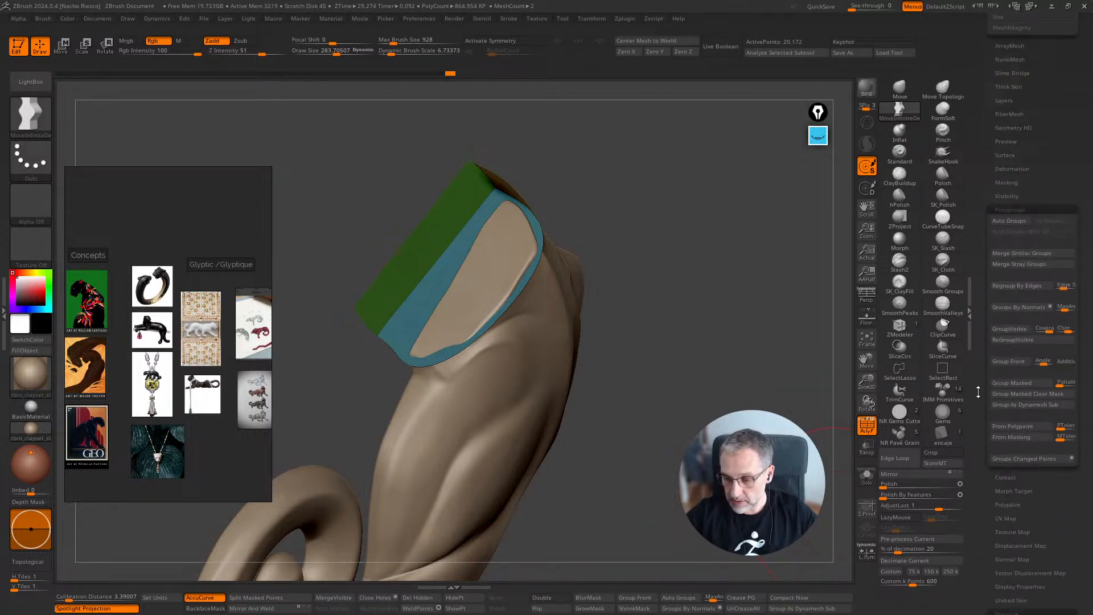
pyautogui.scroll(-3, 975, 368)
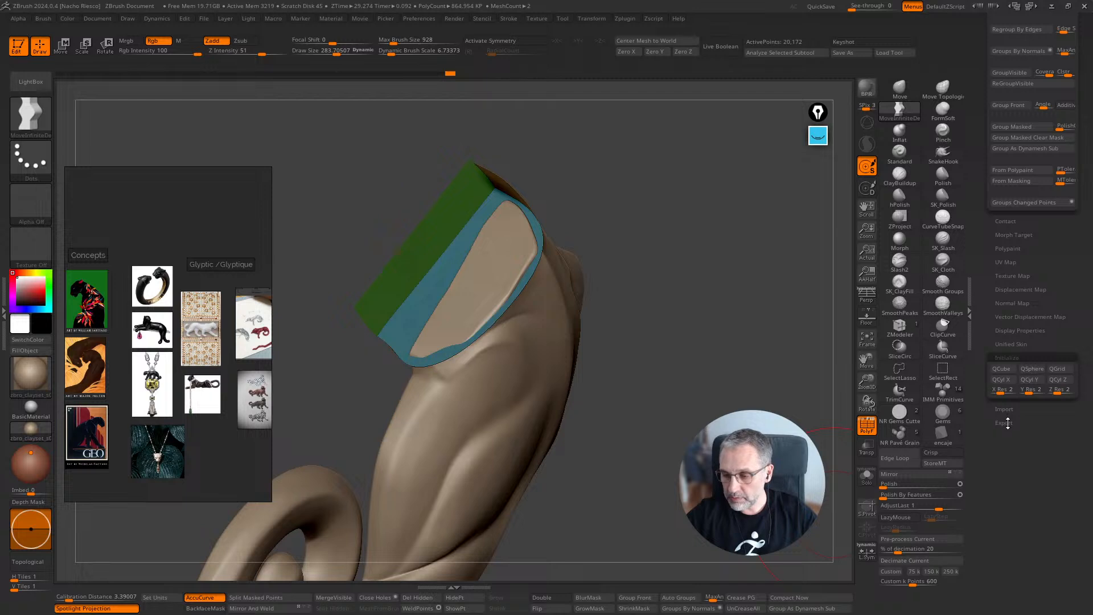
pyautogui.click(1022, 332)
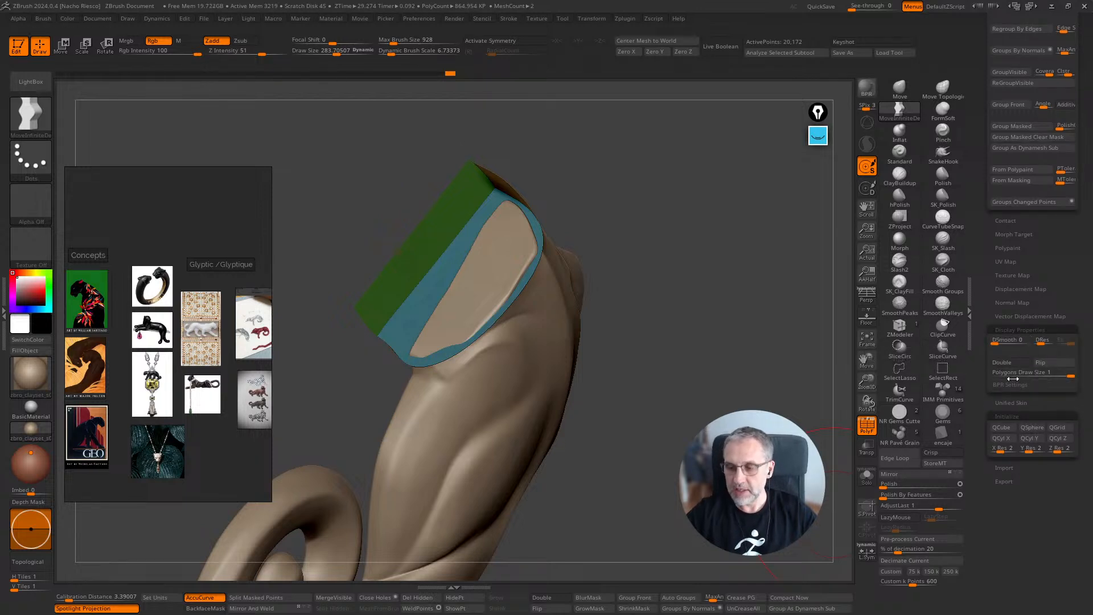
pyautogui.click(1053, 365)
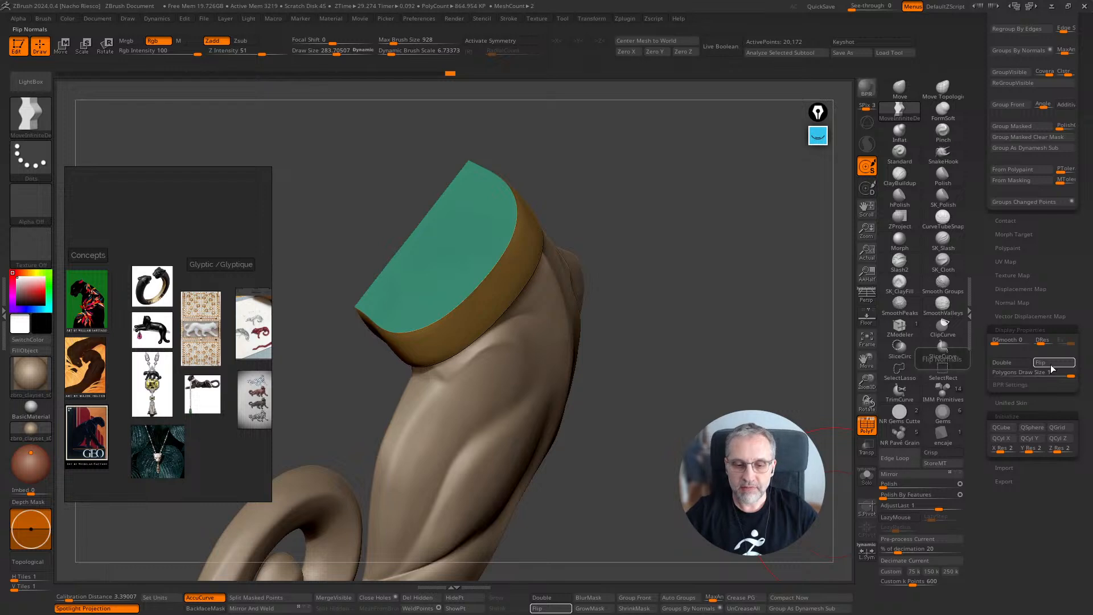
pyautogui.click(1053, 364)
pyautogui.moveTo(757, 481); pyautogui.dragTo(832, 348)
pyautogui.keyDown('alt'); pyautogui.moveTo(766, 453); pyautogui.dragTo(802, 489); pyautogui.keyUp('alt')
pyautogui.moveTo(978, 206); pyautogui.dragTo(944, 366)
pyautogui.moveTo(789, 393); pyautogui.dragTo(776, 408)
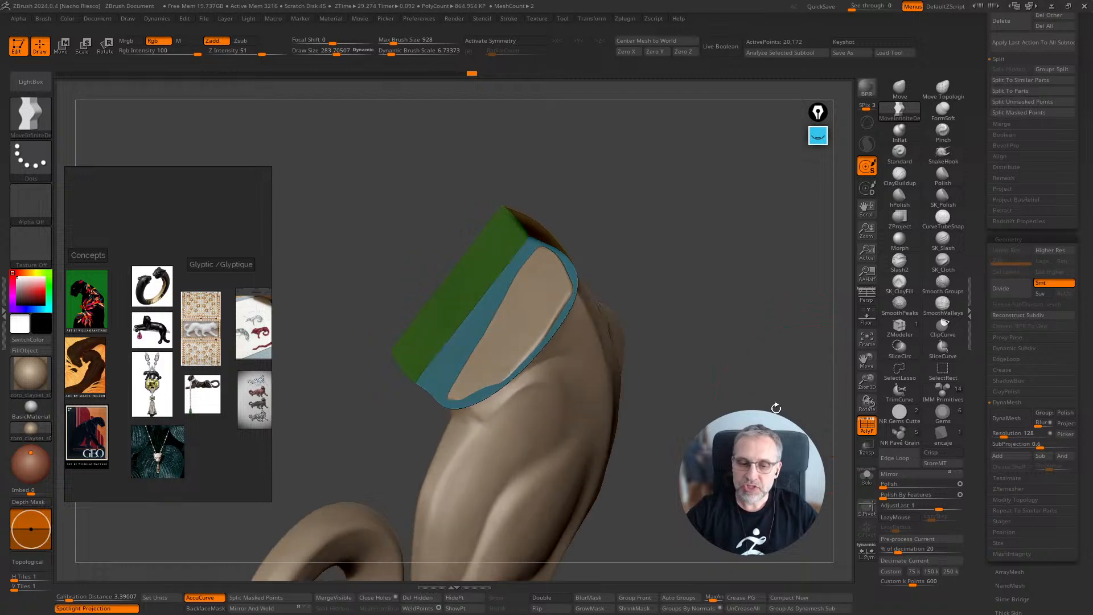
# Step: Select the panther's body subtool and turn off the polyframe display
pyautogui.keyDown('alt'); pyautogui.click(583, 390); pyautogui.keyUp('alt')
pyautogui.moveTo(635, 429); pyautogui.dragTo(641, 435)
pyautogui.moveTo(655, 364); pyautogui.dragTo(752, 467)
pyautogui.click(867, 425)
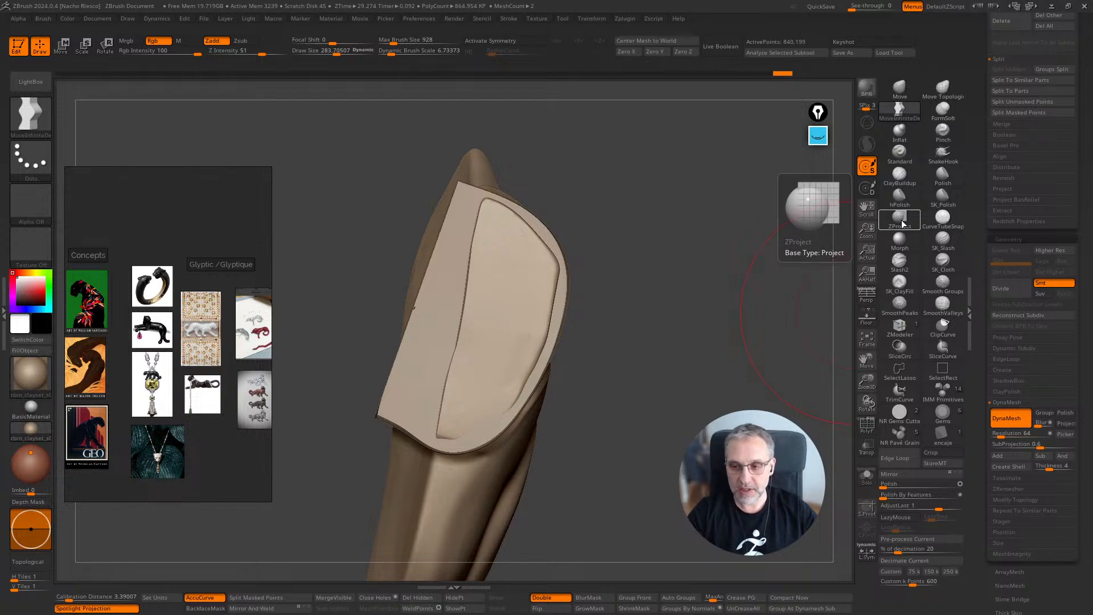
# Step: Reshape the lower edge of the body's neck cut inside the collar with the Move brush
pyautogui.click(902, 223)
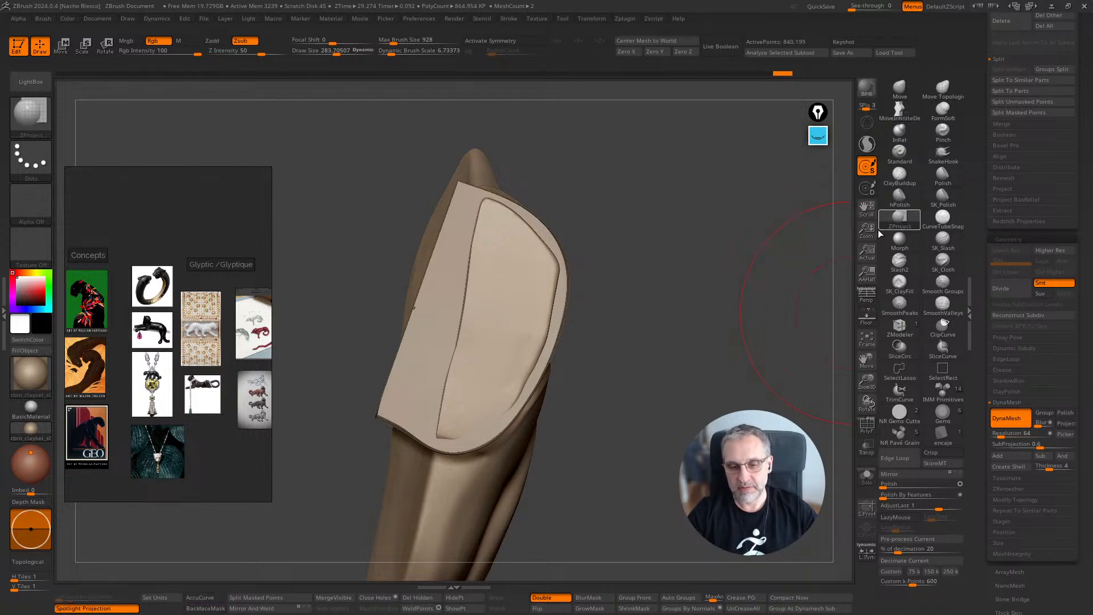
pyautogui.moveTo(673, 363); pyautogui.dragTo(696, 277)
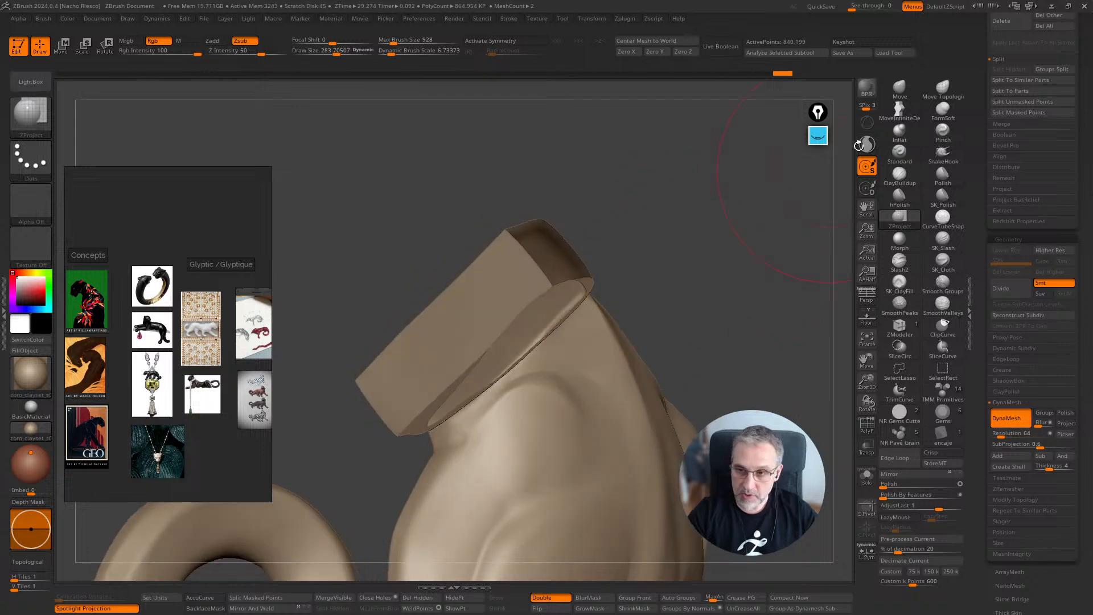
pyautogui.press('b')
pyautogui.press('m')
pyautogui.press('v')
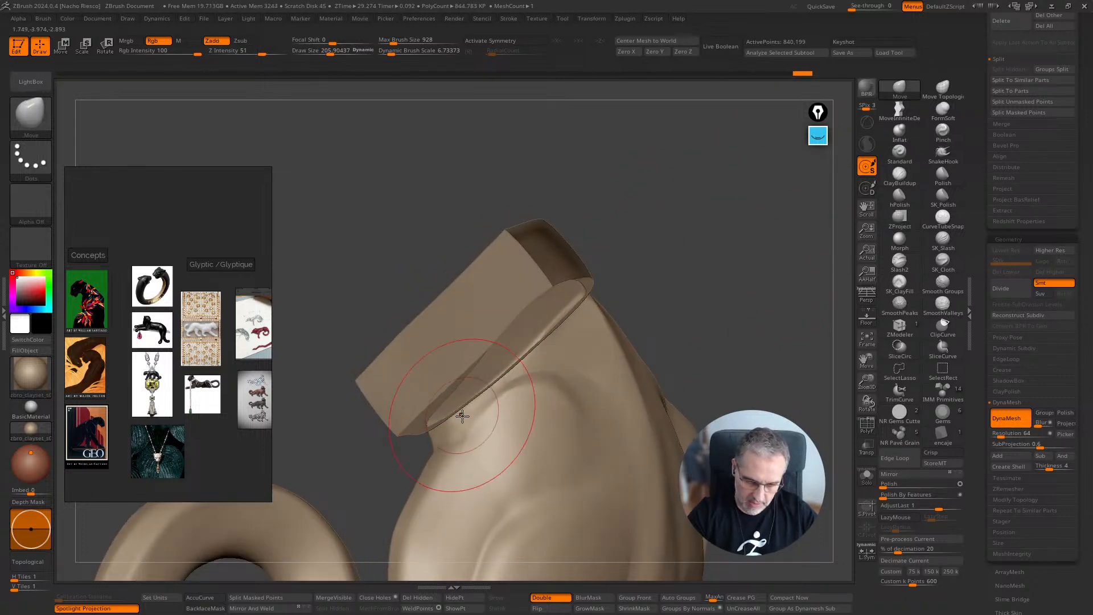
pyautogui.moveTo(632, 319); pyautogui.dragTo(526, 341)
pyautogui.moveTo(453, 393); pyautogui.dragTo(468, 399)
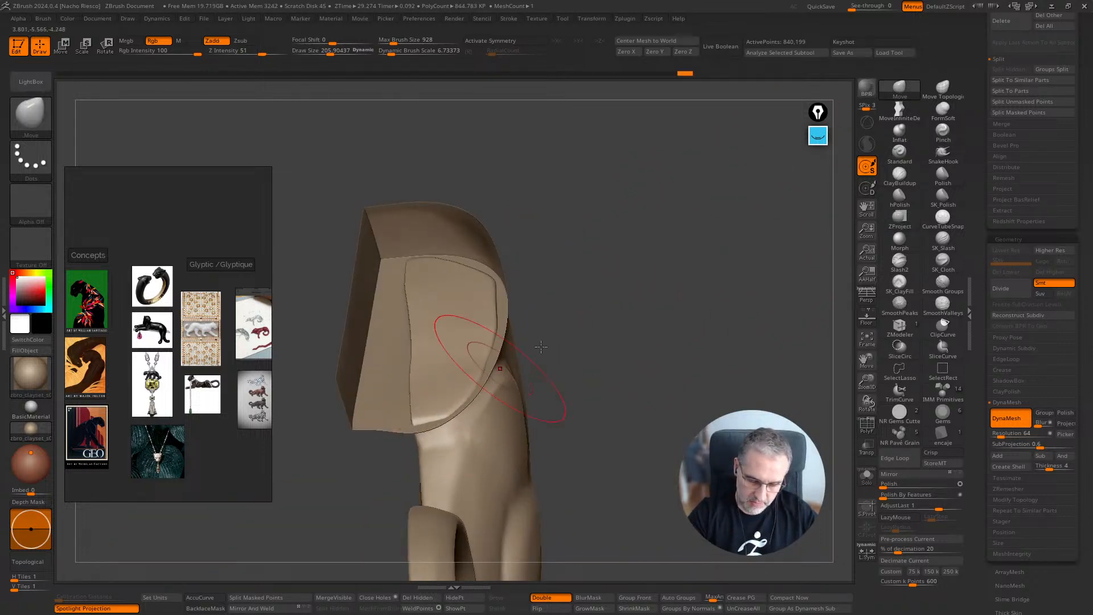
pyautogui.moveTo(539, 347)
pyautogui.mouseDown()
pyautogui.moveTo(706, 264)
pyautogui.moveTo(753, 300)
pyautogui.moveTo(692, 393)
pyautogui.mouseUp()
pyautogui.moveTo(768, 412); pyautogui.dragTo(702, 366)
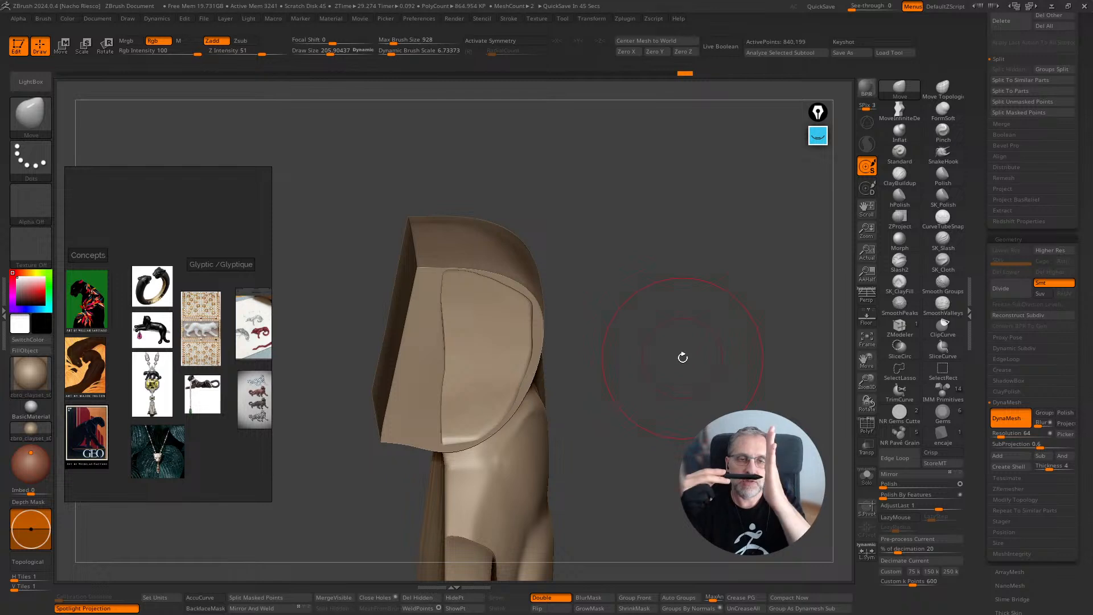
# Step: Project the body's neck face onto the collar's inner surface with the ZProject brush at draw size about 146
pyautogui.moveTo(682, 357)
pyautogui.mouseDown()
pyautogui.moveTo(745, 349)
pyautogui.moveTo(749, 364)
pyautogui.mouseUp()
pyautogui.moveTo(740, 472); pyautogui.dragTo(756, 476)
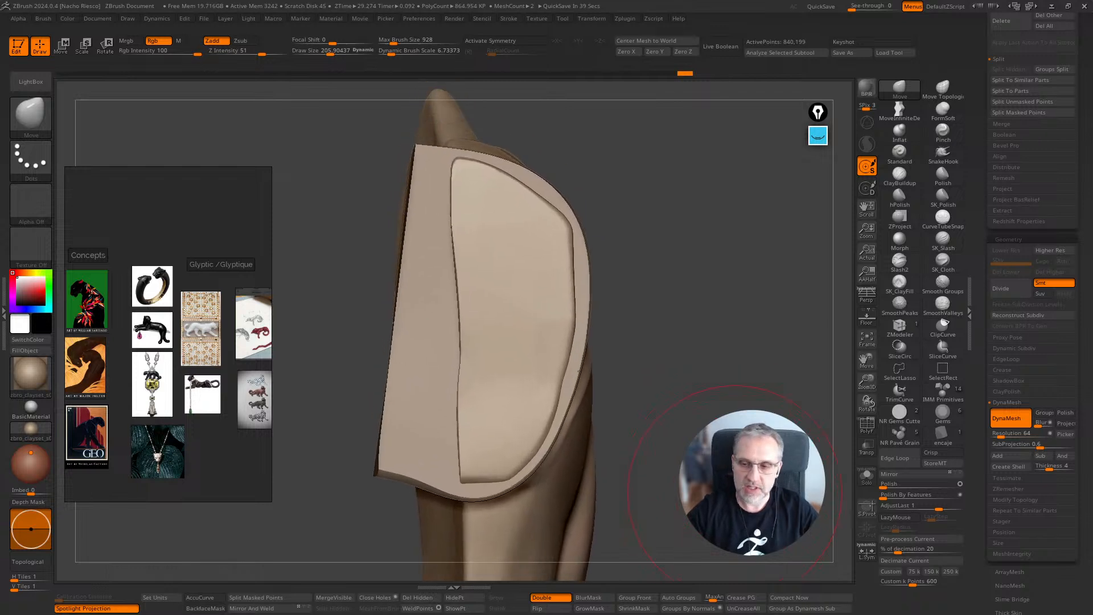
pyautogui.click(899, 226)
pyautogui.press('s')
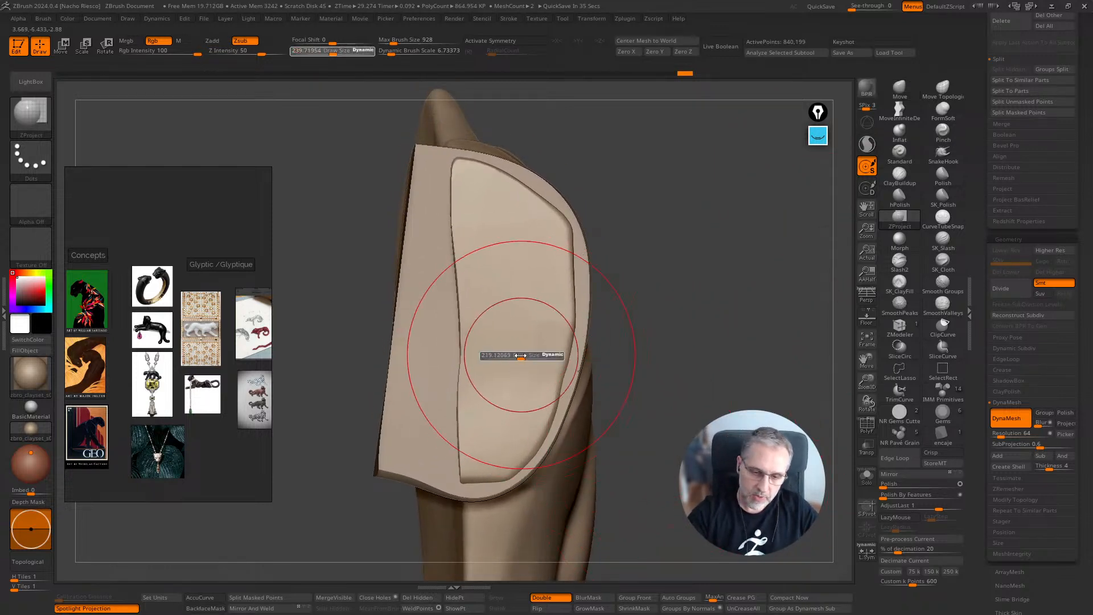
pyautogui.moveTo(522, 354); pyautogui.dragTo(514, 353)
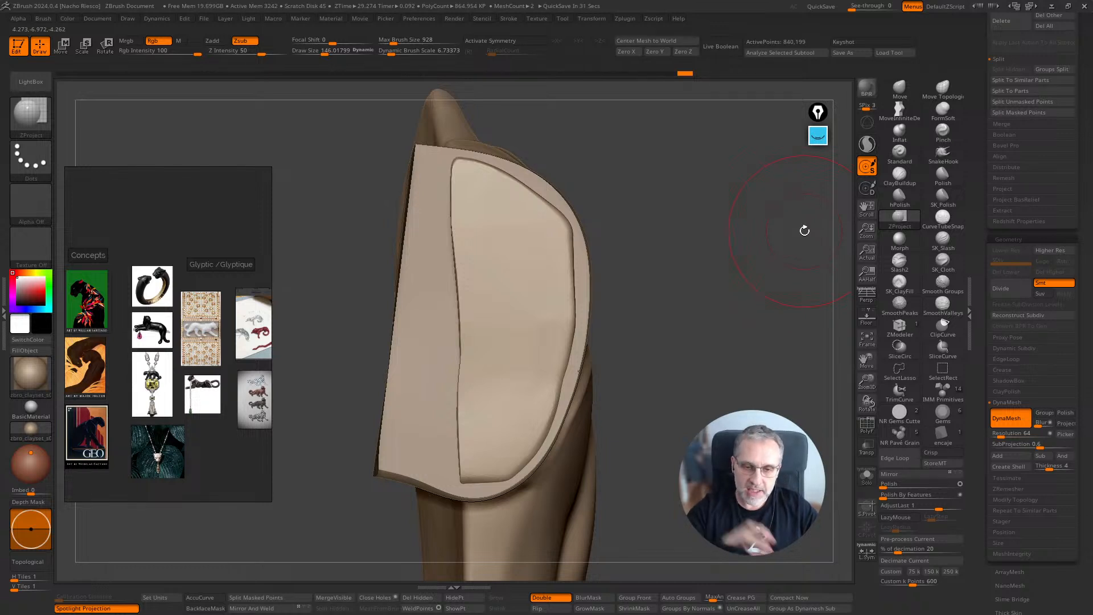
pyautogui.moveTo(513, 385)
pyautogui.mouseDown()
pyautogui.moveTo(478, 432)
pyautogui.moveTo(505, 430)
pyautogui.moveTo(473, 258)
pyautogui.moveTo(481, 232)
pyautogui.moveTo(542, 314)
pyautogui.moveTo(539, 259)
pyautogui.moveTo(555, 244)
pyautogui.mouseUp()
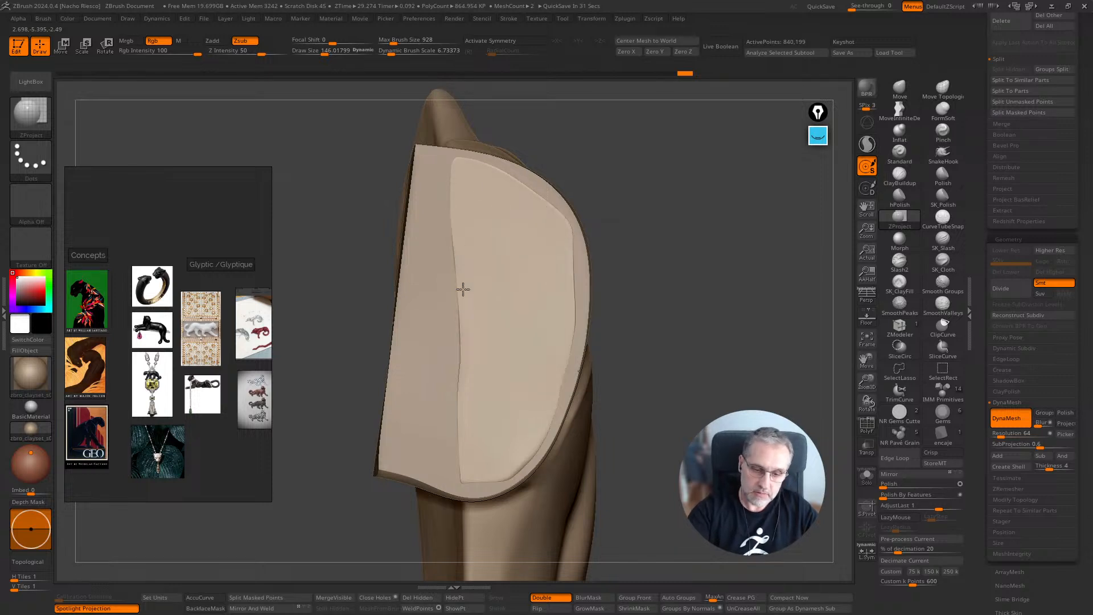
pyautogui.moveTo(463, 290)
pyautogui.mouseDown()
pyautogui.moveTo(467, 482)
pyautogui.moveTo(516, 461)
pyautogui.mouseUp()
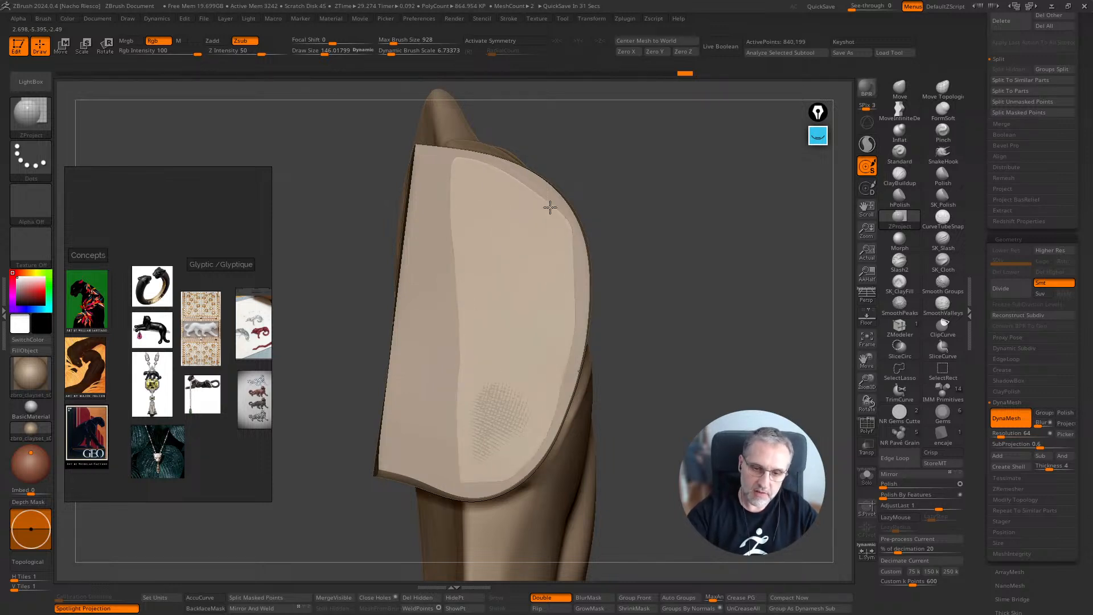
# Step: Inspect the body's projected neck face in Solo mode from several angles, and show the collar again
pyautogui.moveTo(833, 498); pyautogui.dragTo(797, 496)
pyautogui.click(866, 479)
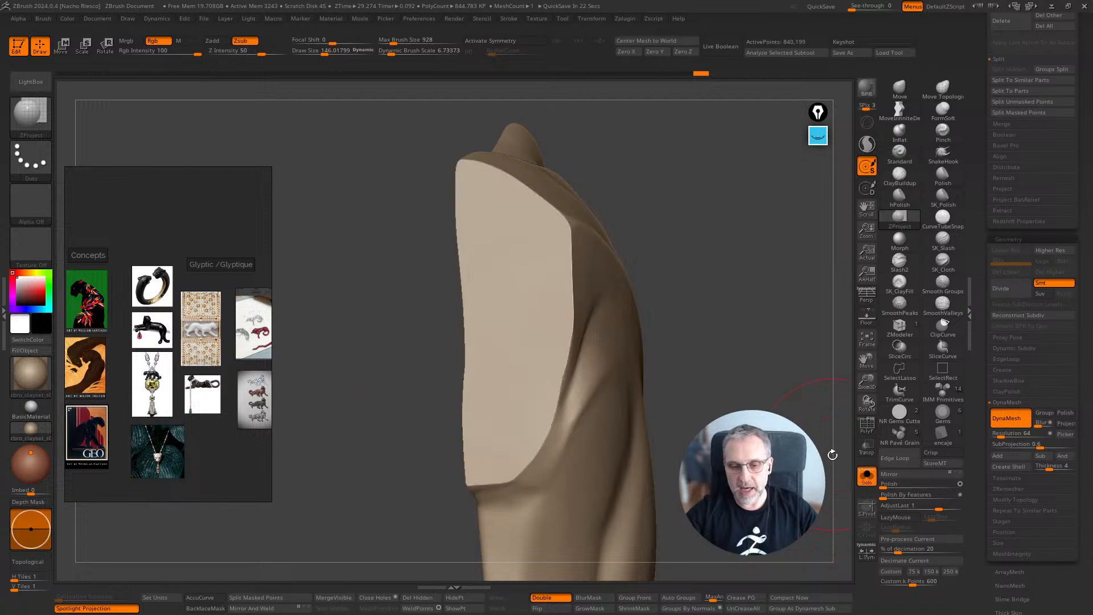
pyautogui.moveTo(831, 454); pyautogui.dragTo(709, 459)
pyautogui.moveTo(797, 455); pyautogui.dragTo(865, 440)
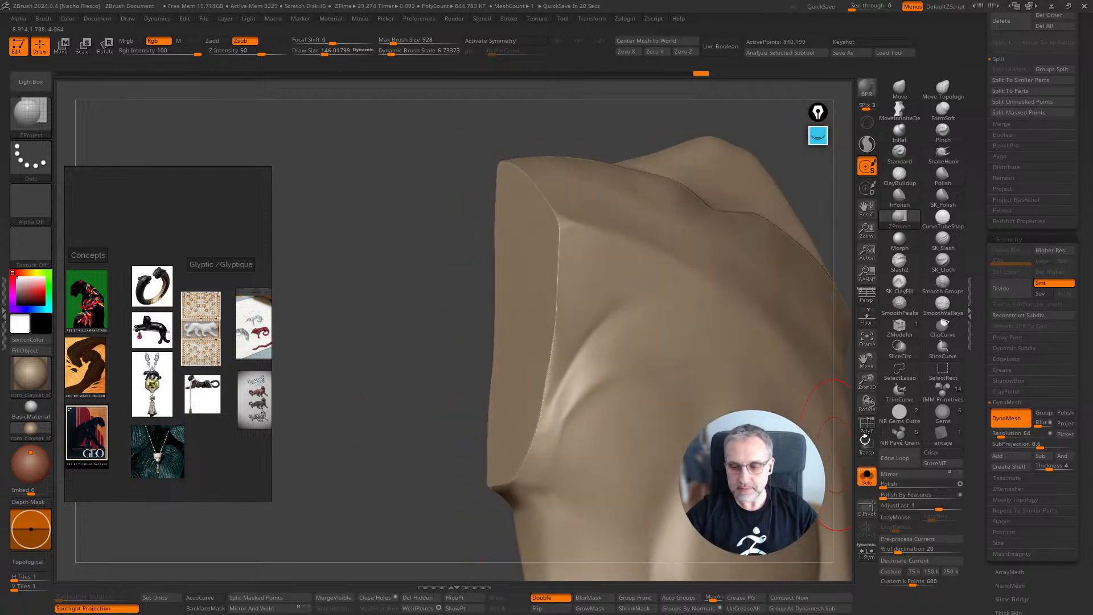
pyautogui.click(865, 474)
# Step: Project the remaining areas of the body's neck face onto the collar with ZProject at draw size about 175
pyautogui.moveTo(471, 533); pyautogui.dragTo(341, 529)
pyautogui.moveTo(503, 425); pyautogui.dragTo(491, 405)
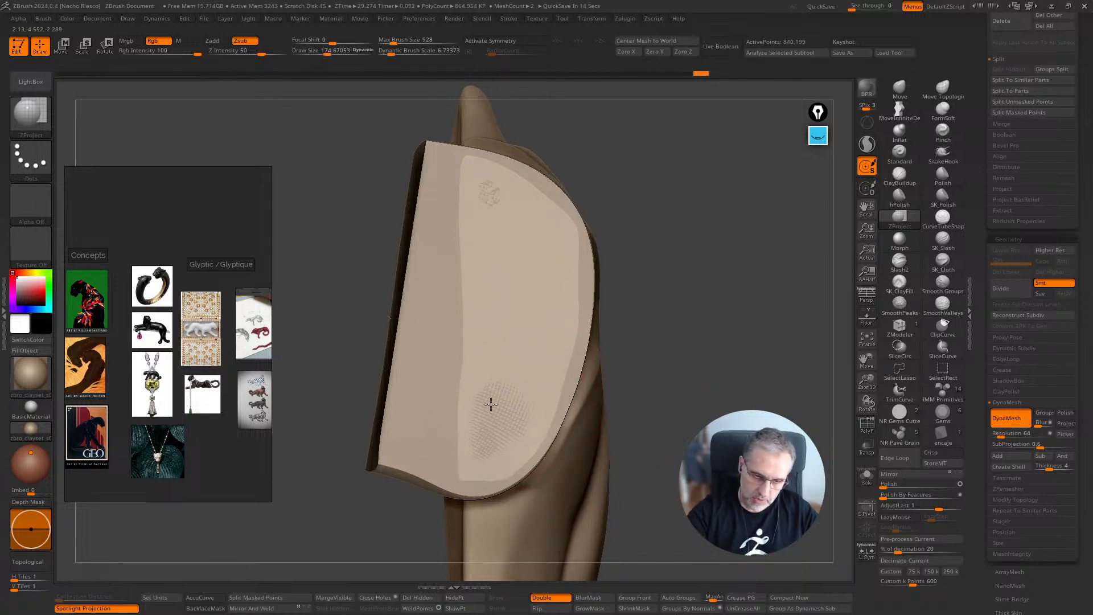
pyautogui.moveTo(491, 326); pyautogui.dragTo(473, 192)
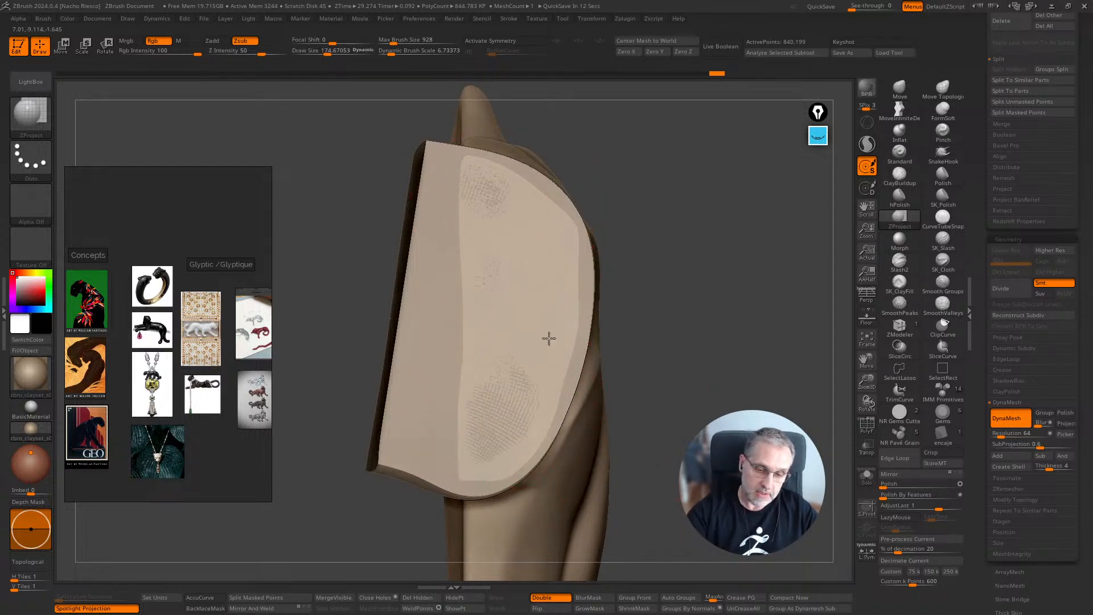
pyautogui.moveTo(549, 338); pyautogui.dragTo(560, 323)
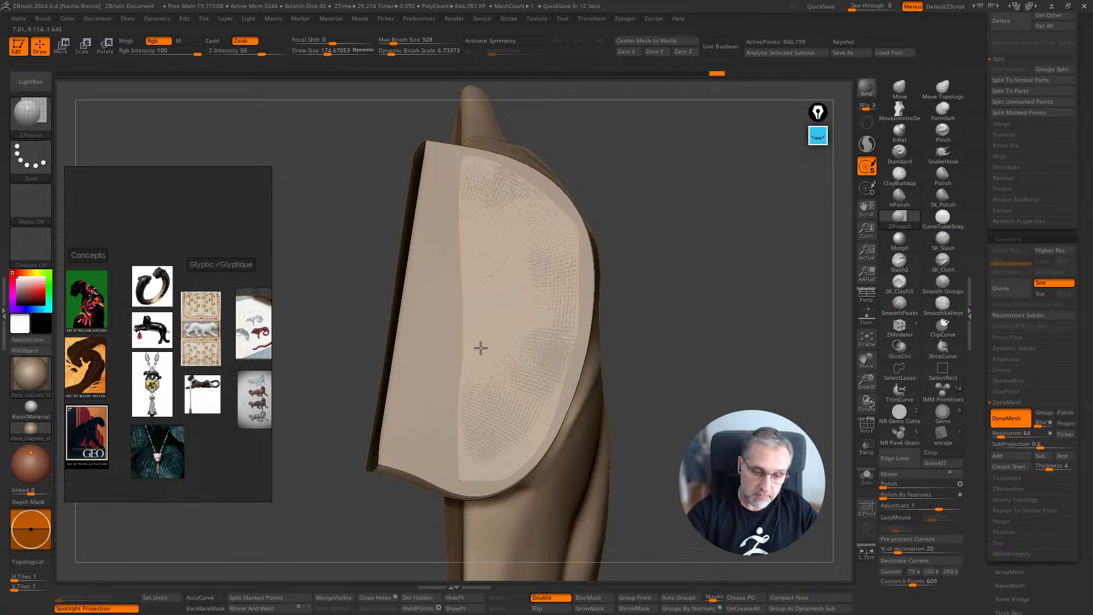
pyautogui.moveTo(542, 424)
pyautogui.mouseDown()
pyautogui.moveTo(541, 411)
pyautogui.moveTo(484, 371)
pyautogui.mouseUp()
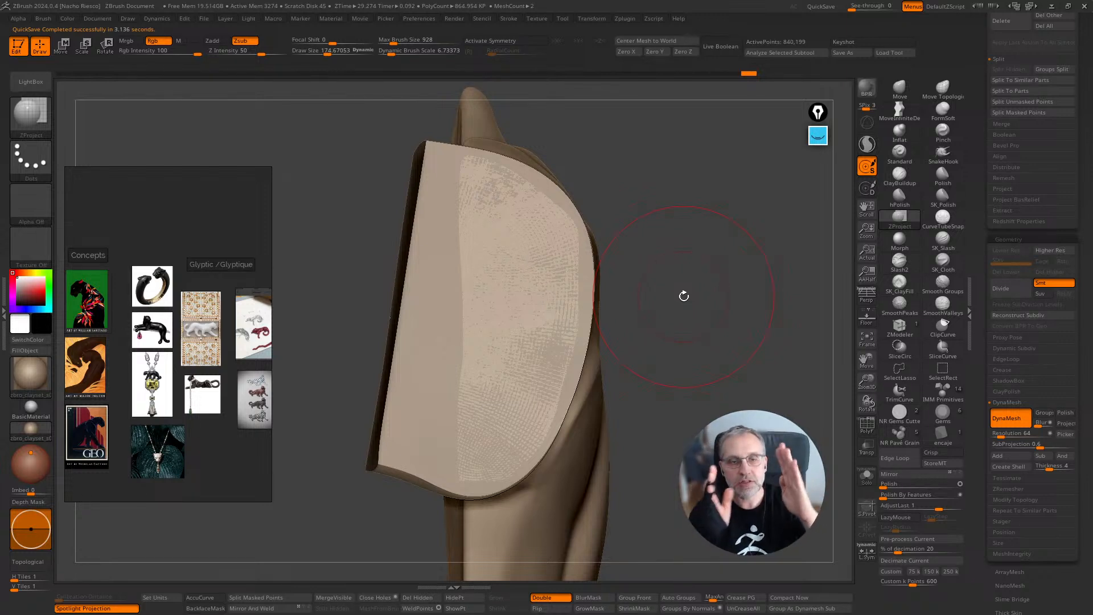
pyautogui.moveTo(684, 295); pyautogui.dragTo(757, 307)
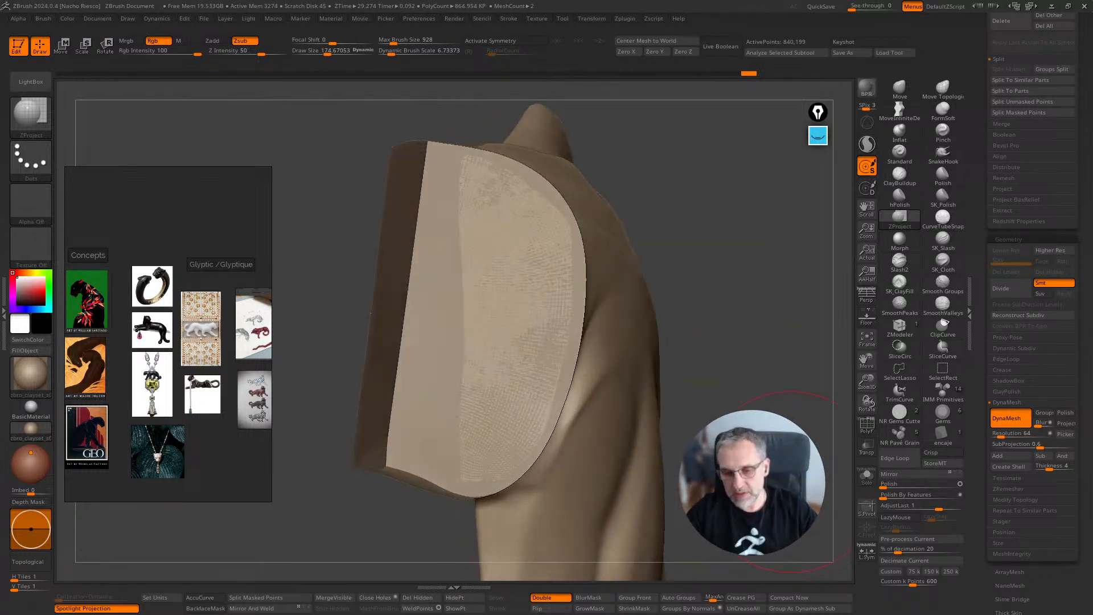
# Step: Inspect the body's projected neck face alone and together with the collar from several angles
pyautogui.click(867, 480)
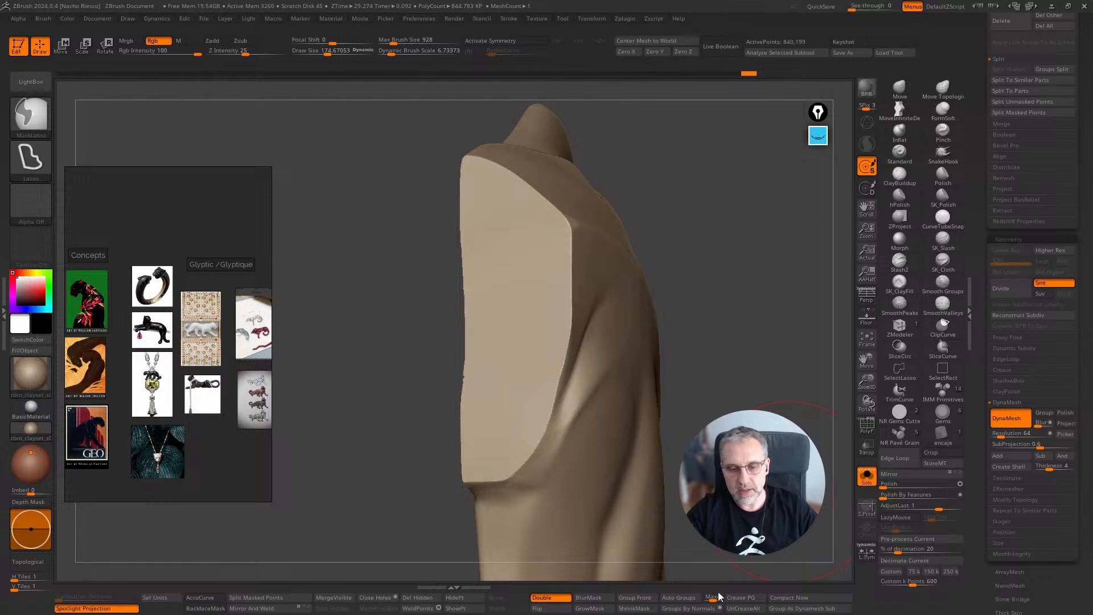
pyautogui.click(866, 476)
pyautogui.moveTo(758, 342)
pyautogui.mouseDown()
pyautogui.moveTo(384, 353)
pyautogui.moveTo(809, 464)
pyautogui.mouseUp()
pyautogui.moveTo(833, 288); pyautogui.dragTo(849, 180)
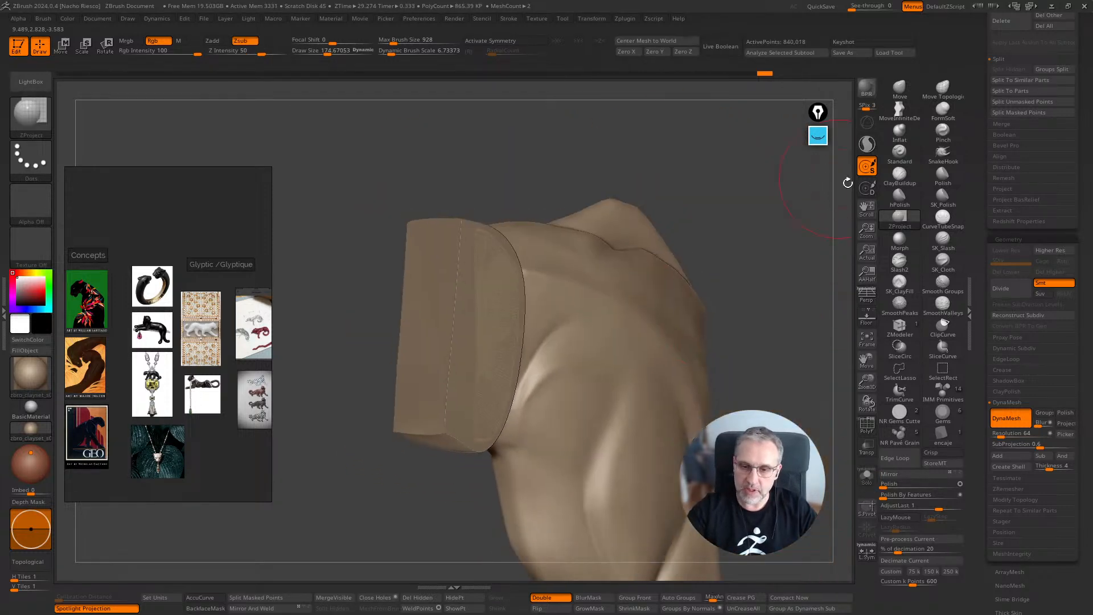
# Step: Show the head PM3D_Plane3D2_4, hide the body PM3D_Plane3D2_6, make the head the active subtool and frame its neck face inside the collar
pyautogui.scroll(2, 979, 309)
pyautogui.scroll(10, 979, 309)
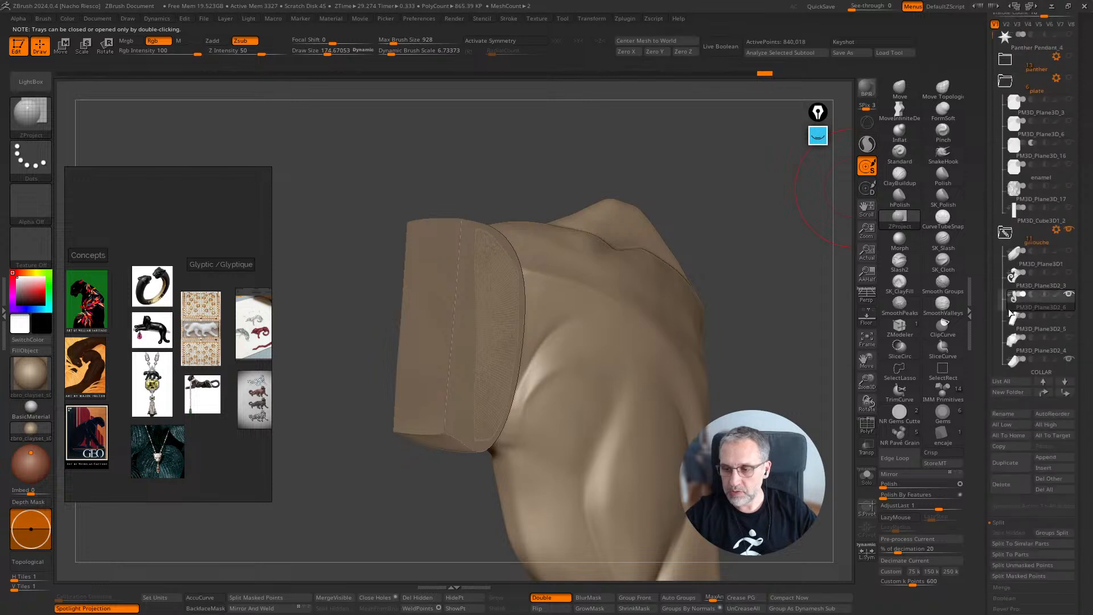
pyautogui.click(1067, 337)
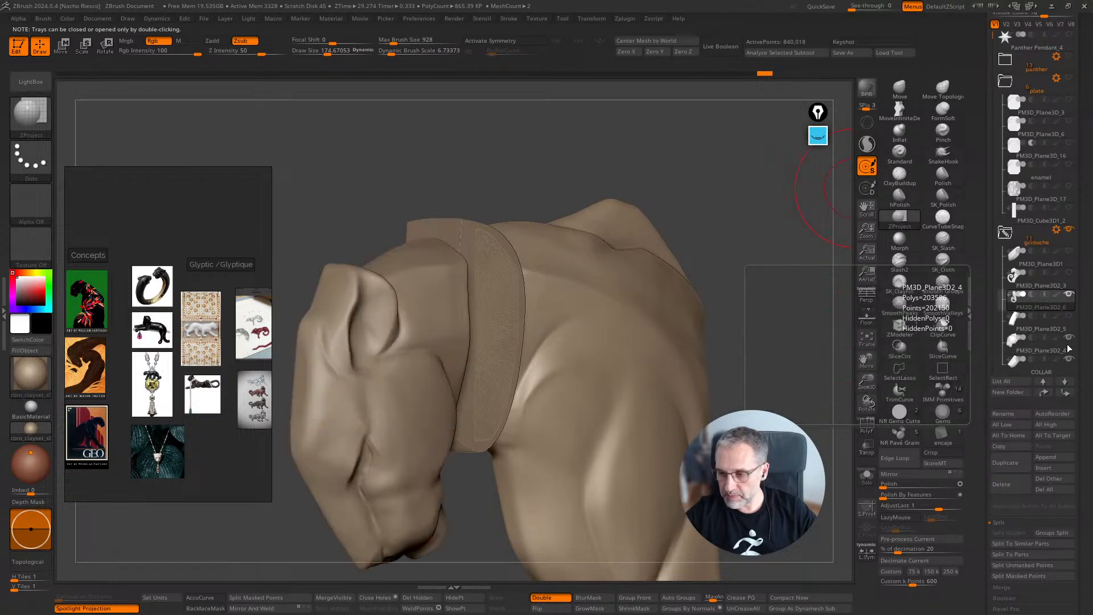
pyautogui.click(1069, 296)
pyautogui.moveTo(829, 402); pyautogui.dragTo(781, 489)
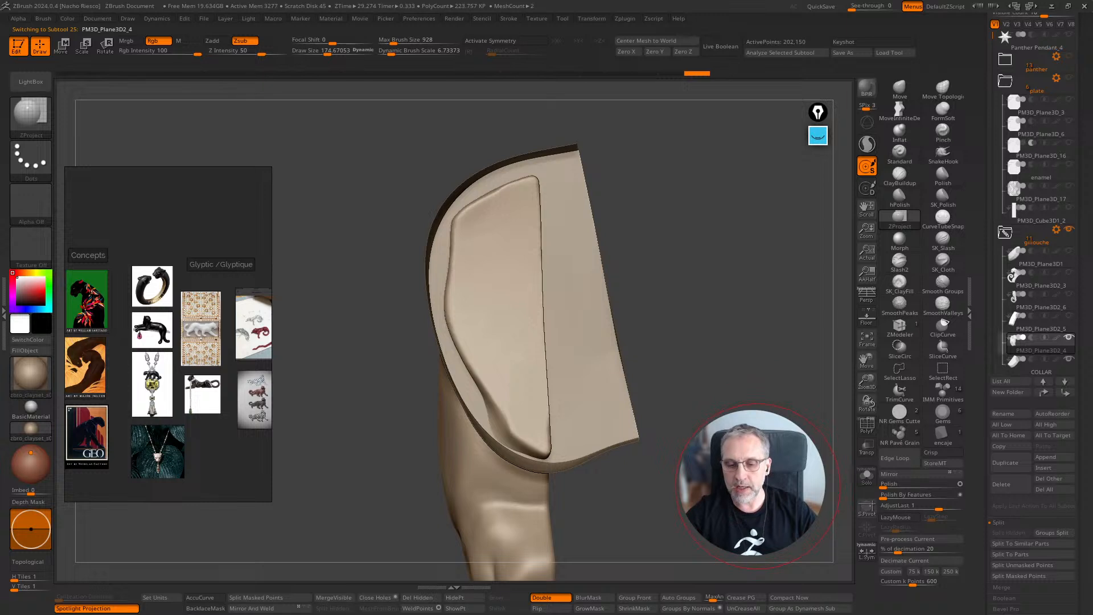
pyautogui.moveTo(736, 489)
pyautogui.keyDown('alt'); pyautogui.mouseDown()
pyautogui.moveTo(715, 478)
pyautogui.moveTo(717, 511)
pyautogui.moveTo(718, 491)
pyautogui.mouseUp(); pyautogui.keyUp('alt')
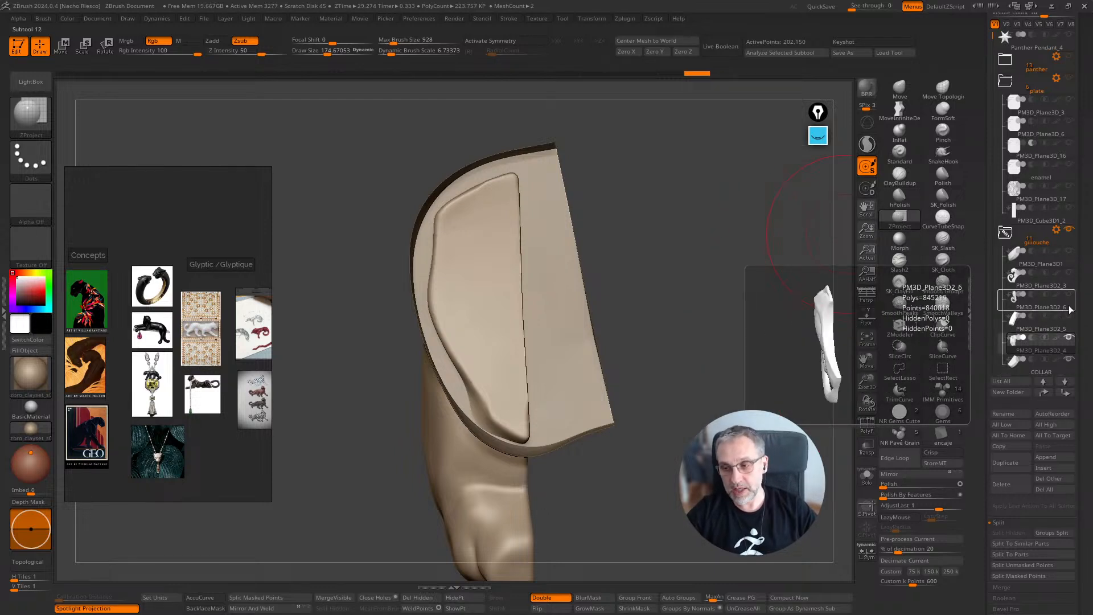
pyautogui.click(1026, 318)
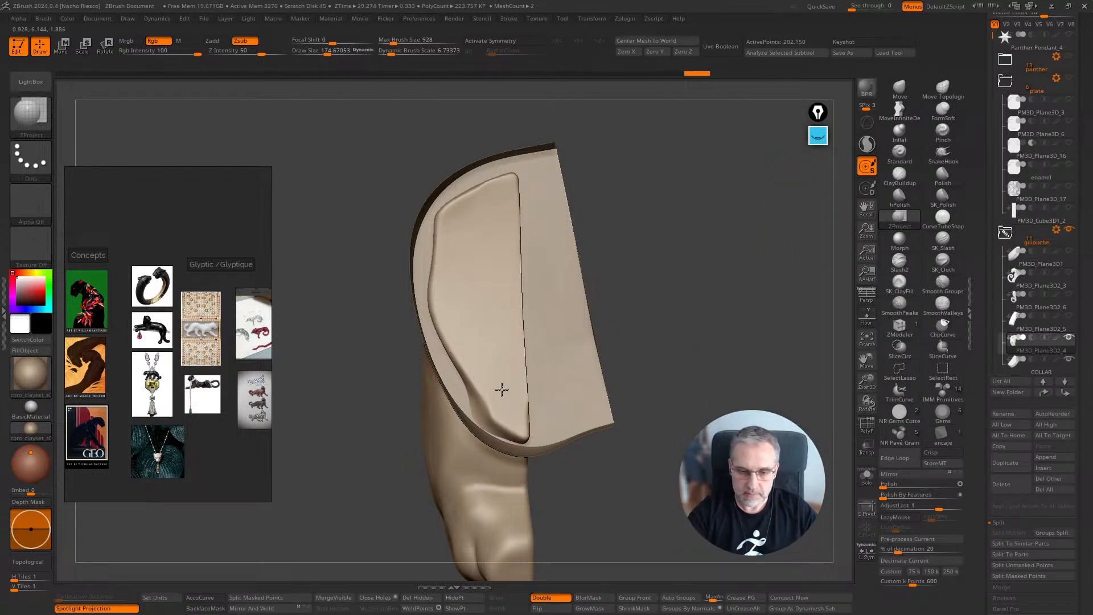
# Step: Project the head's neck face onto the collar's inner surface with the ZProject brush at draw size about 175
pyautogui.moveTo(502, 389)
pyautogui.mouseDown()
pyautogui.moveTo(459, 307)
pyautogui.moveTo(453, 215)
pyautogui.mouseUp()
pyautogui.moveTo(491, 195)
pyautogui.keyDown('shift'); pyautogui.mouseDown()
pyautogui.moveTo(512, 213)
pyautogui.moveTo(518, 319)
pyautogui.moveTo(503, 395)
pyautogui.moveTo(522, 412)
pyautogui.mouseUp(); pyautogui.keyUp('shift')
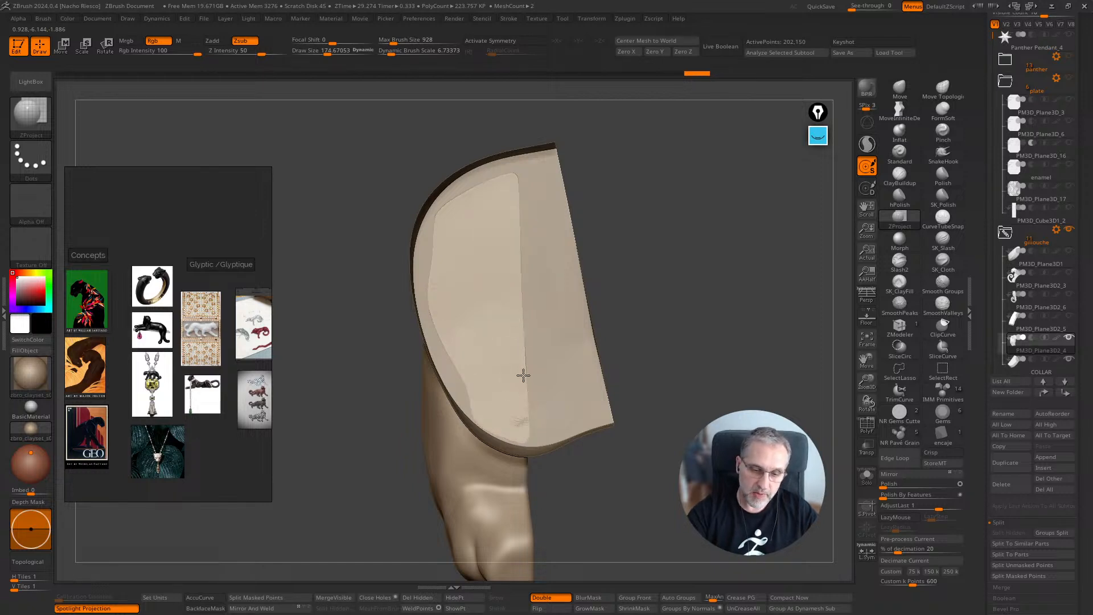
pyautogui.moveTo(440, 262)
pyautogui.mouseDown()
pyautogui.moveTo(442, 229)
pyautogui.moveTo(502, 381)
pyautogui.mouseUp()
pyautogui.moveTo(513, 203); pyautogui.dragTo(514, 181)
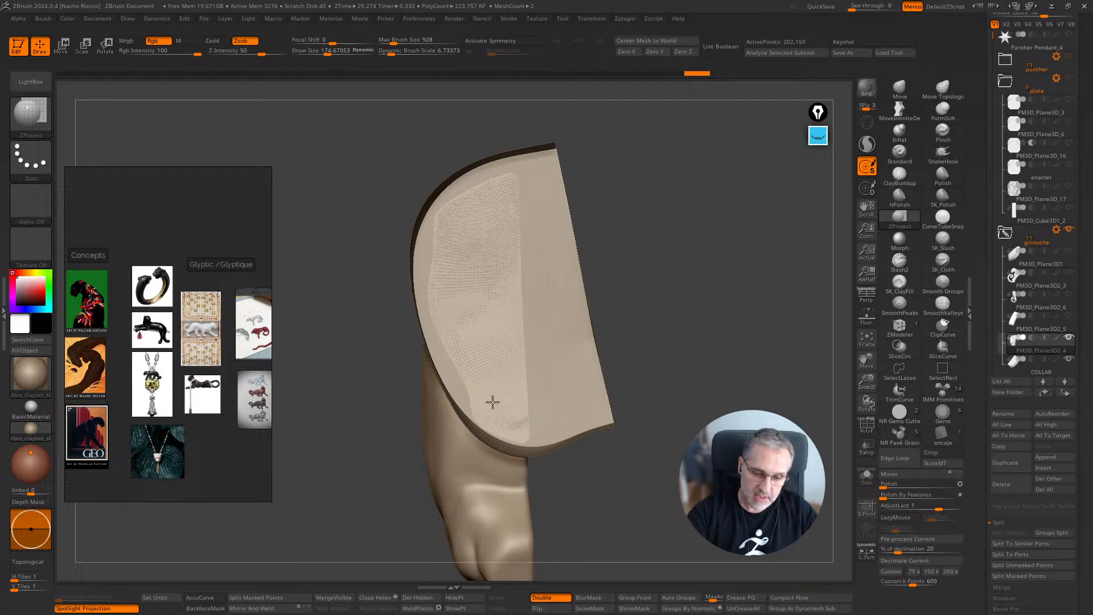
pyautogui.moveTo(519, 395); pyautogui.dragTo(515, 357)
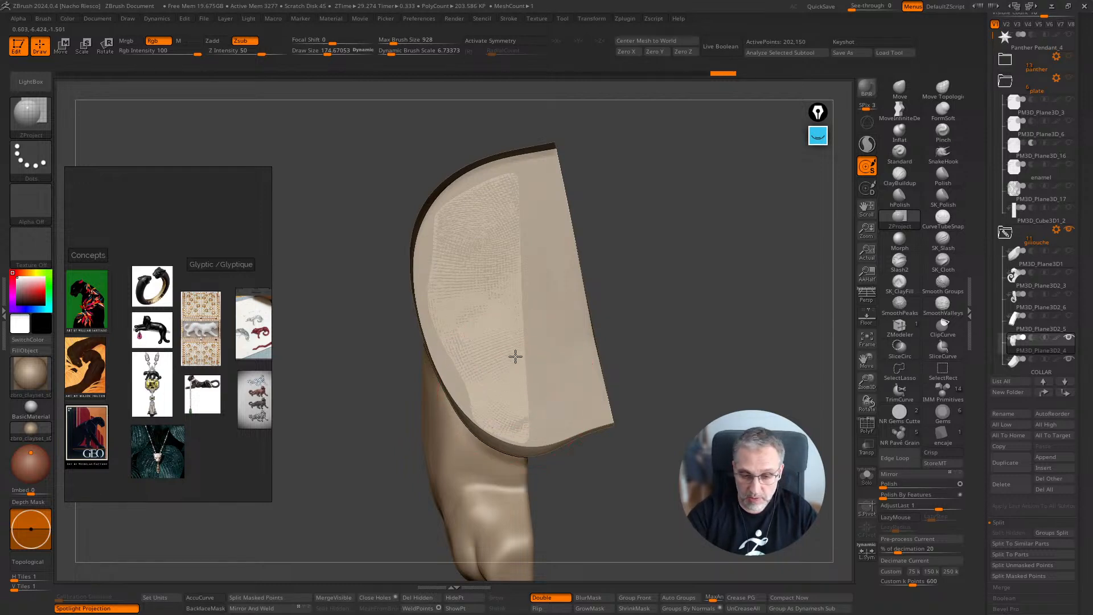
pyautogui.moveTo(520, 422); pyautogui.dragTo(511, 195)
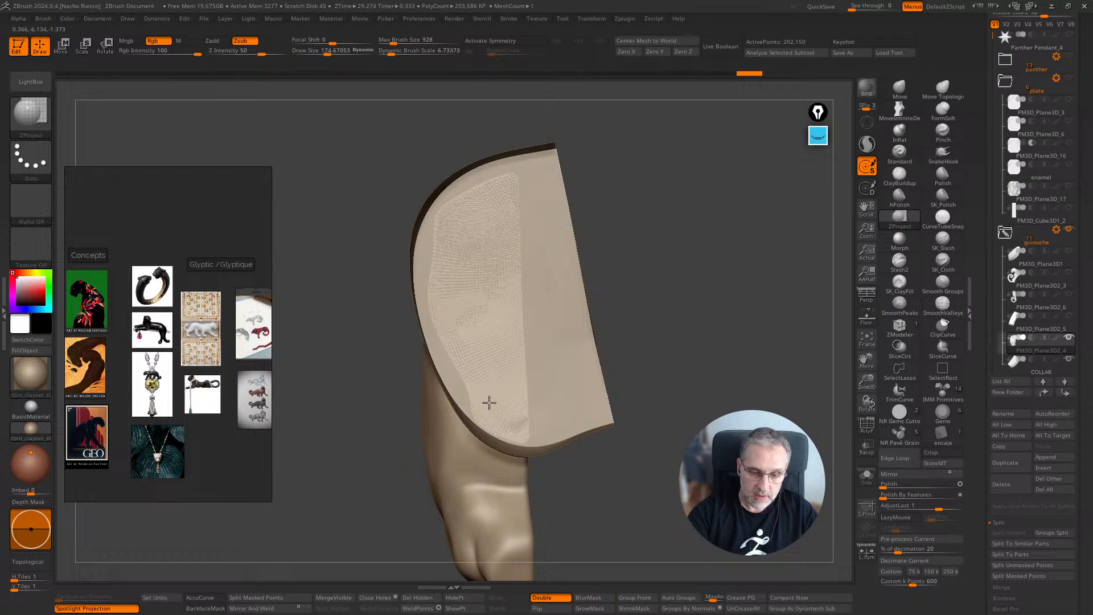
pyautogui.moveTo(521, 395); pyautogui.dragTo(543, 392)
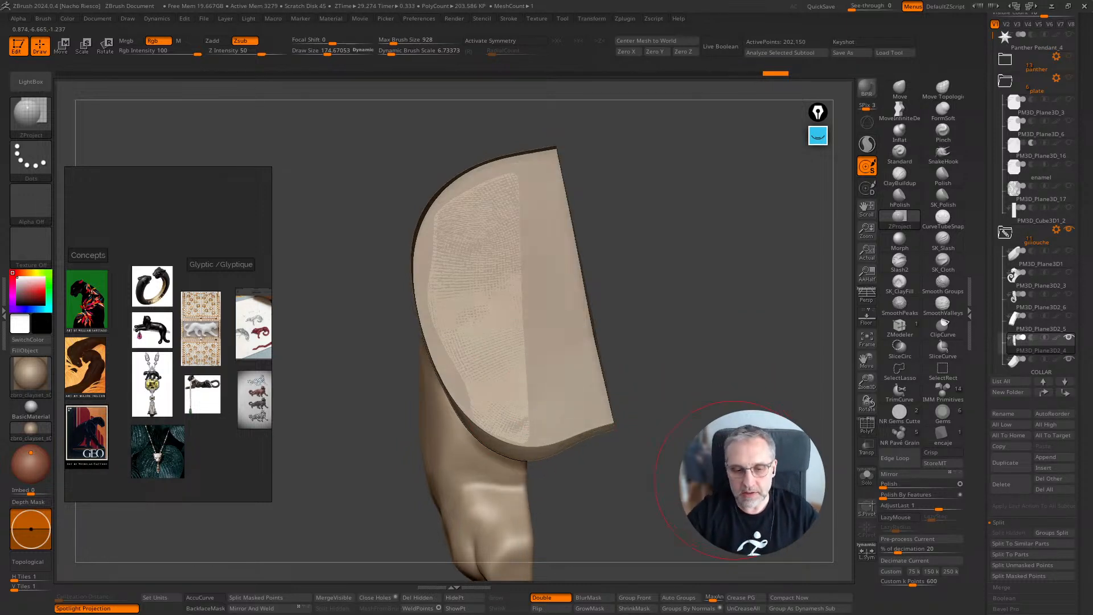
# Step: Isolate the head in Solo mode and smooth the jagged rim of its neck face at draw size about 7
pyautogui.moveTo(740, 467)
pyautogui.mouseDown()
pyautogui.moveTo(788, 476)
pyautogui.moveTo(763, 516)
pyautogui.moveTo(698, 473)
pyautogui.moveTo(644, 478)
pyautogui.moveTo(706, 479)
pyautogui.moveTo(669, 481)
pyautogui.moveTo(678, 439)
pyautogui.moveTo(806, 322)
pyautogui.moveTo(553, 440)
pyautogui.moveTo(531, 391)
pyautogui.moveTo(554, 498)
pyautogui.moveTo(558, 410)
pyautogui.moveTo(586, 435)
pyautogui.moveTo(540, 424)
pyautogui.mouseUp()
pyautogui.click(866, 475)
pyautogui.press('s')
pyautogui.moveTo(535, 424); pyautogui.dragTo(517, 425)
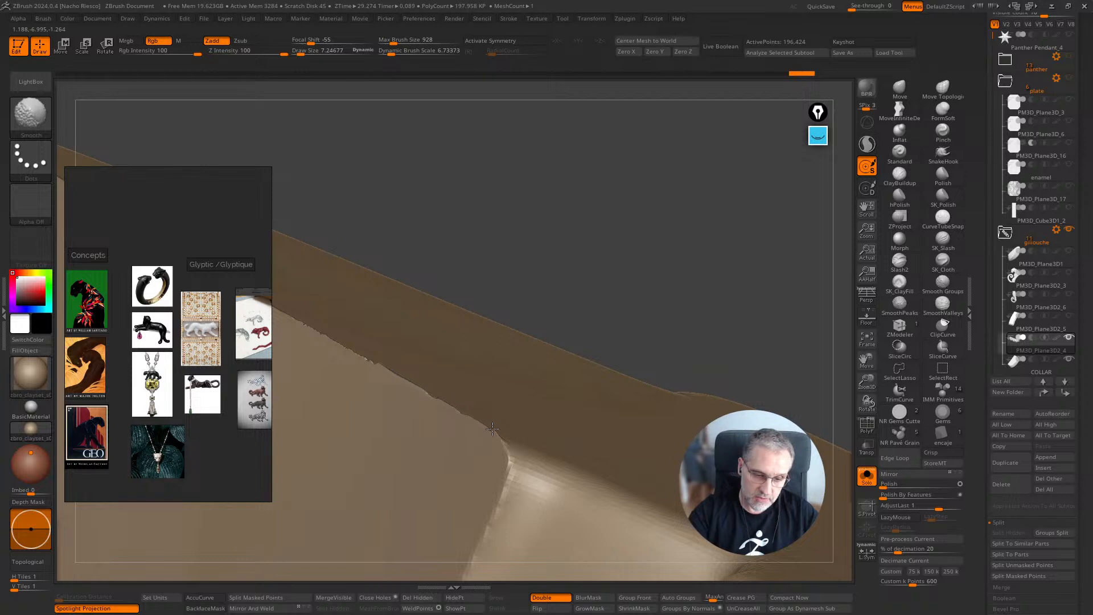
pyautogui.moveTo(493, 429)
pyautogui.mouseDown(button='right')
pyautogui.moveTo(501, 398)
pyautogui.moveTo(439, 530)
pyautogui.mouseUp(button='right')
pyautogui.moveTo(439, 530)
pyautogui.keyDown('shift'); pyautogui.mouseDown()
pyautogui.moveTo(371, 345)
pyautogui.moveTo(382, 376)
pyautogui.mouseUp(); pyautogui.keyUp('shift')
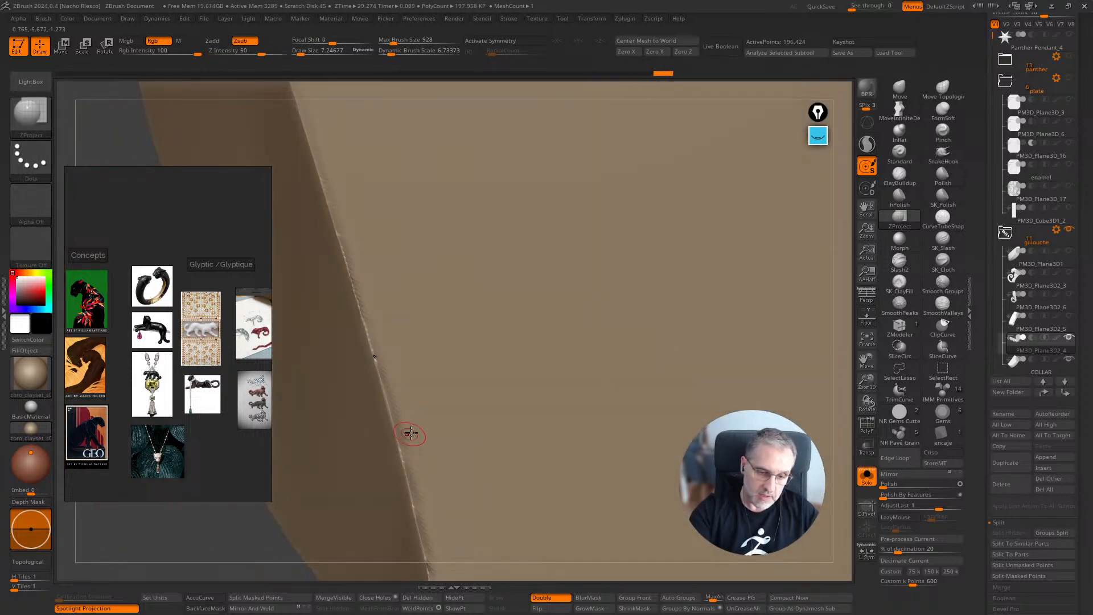
pyautogui.keyDown('alt'); pyautogui.moveTo(396, 395); pyautogui.dragTo(388, 341, button='right'); pyautogui.keyUp('alt')
pyautogui.press('space')
pyautogui.keyDown('shift'); pyautogui.moveTo(405, 441); pyautogui.dragTo(429, 492); pyautogui.keyUp('shift')
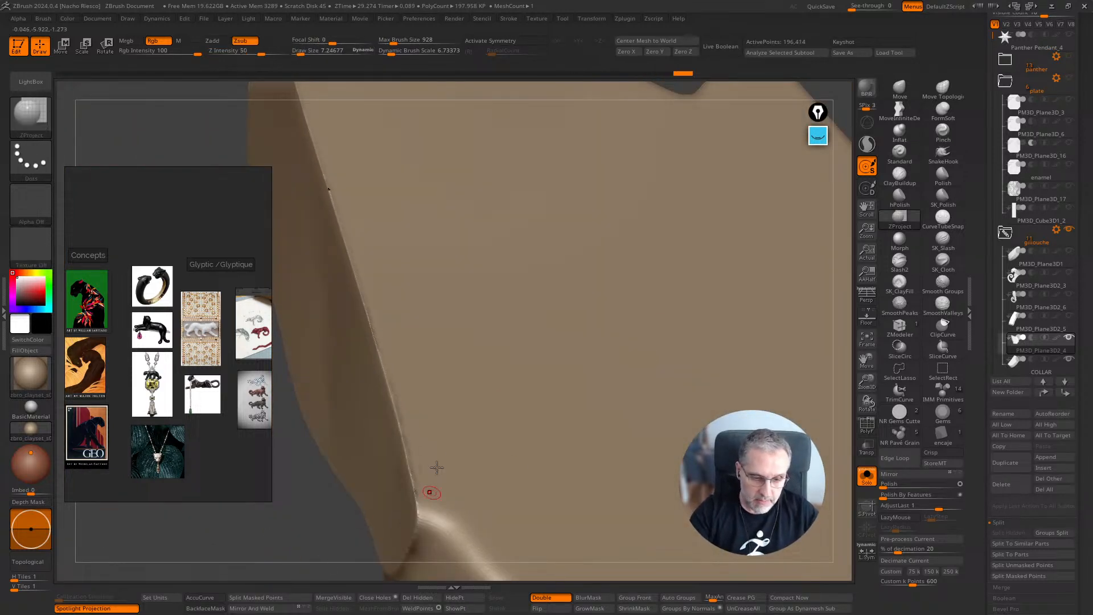
# Step: Exit Solo mode and flip the normals of the COLLAR subtool so its outer surface faces outward
pyautogui.moveTo(325, 507); pyautogui.dragTo(791, 495, button='right')
pyautogui.click(867, 477)
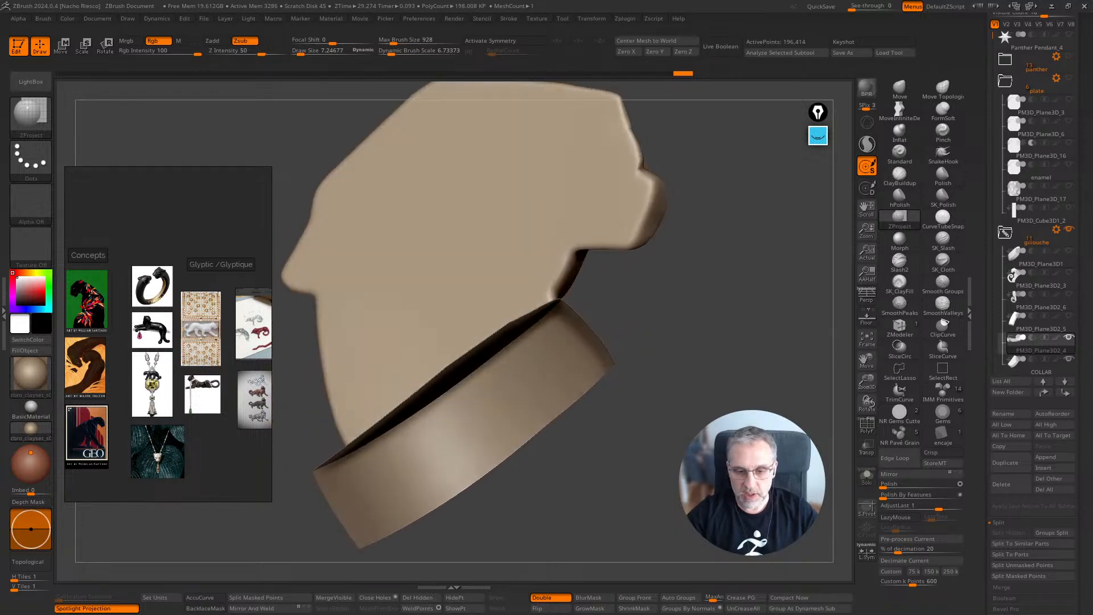
pyautogui.click(1068, 319)
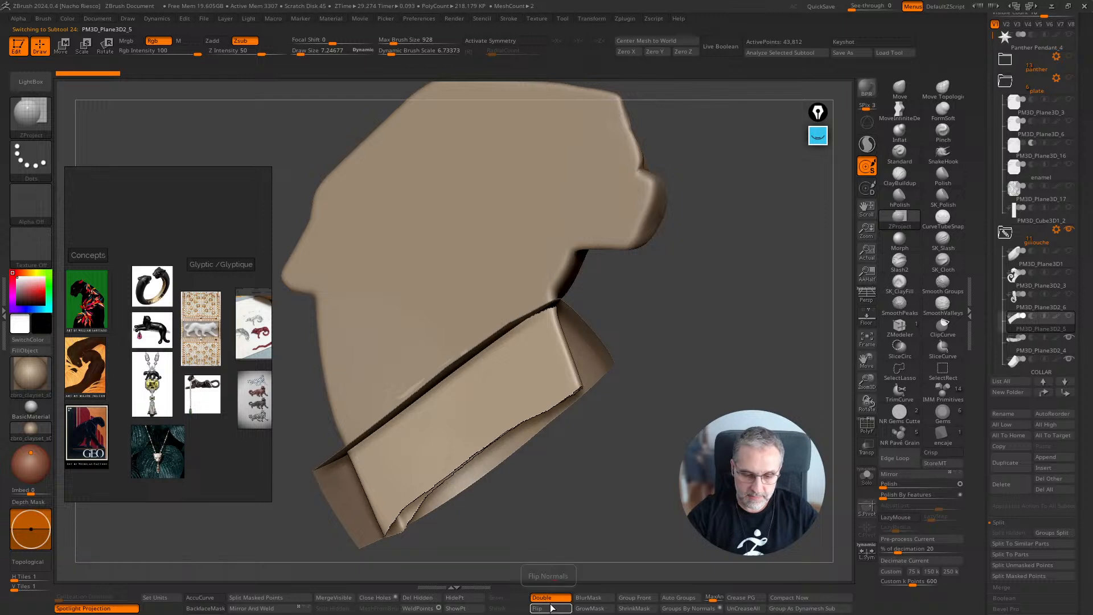
pyautogui.click(550, 608)
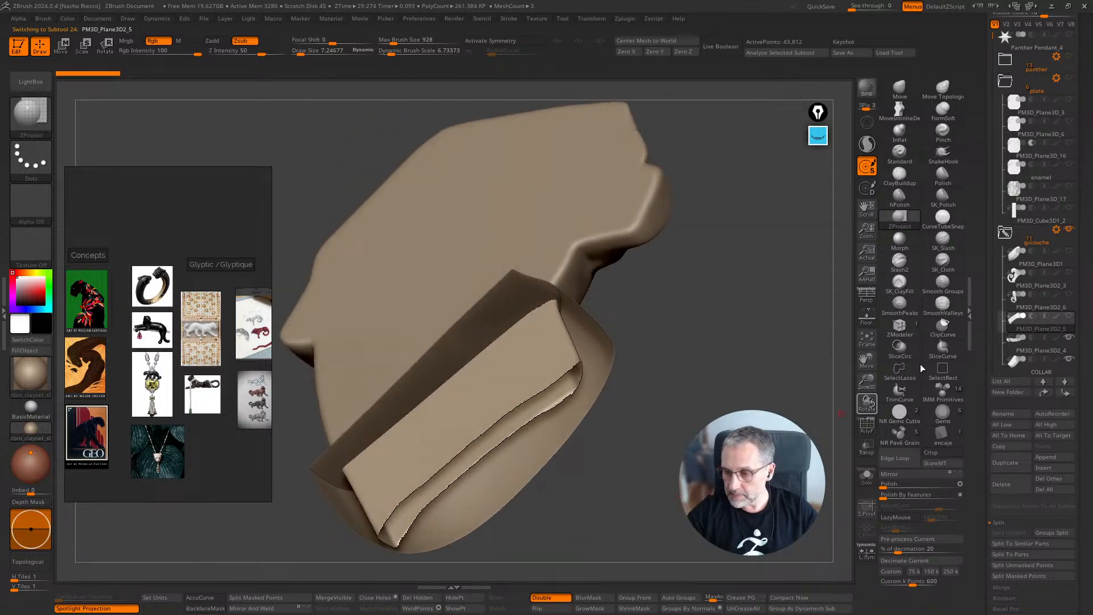
pyautogui.click(1041, 359)
pyautogui.click(547, 608)
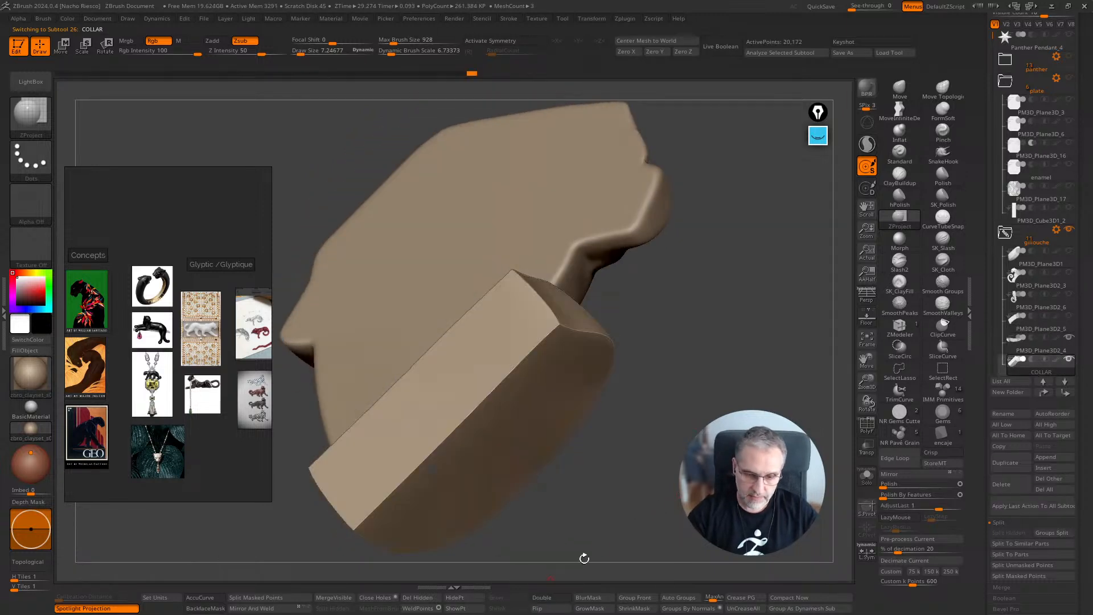
pyautogui.moveTo(584, 558)
pyautogui.mouseDown()
pyautogui.moveTo(410, 530)
pyautogui.moveTo(393, 484)
pyautogui.moveTo(325, 490)
pyautogui.moveTo(392, 409)
pyautogui.moveTo(501, 472)
pyautogui.moveTo(521, 504)
pyautogui.moveTo(530, 495)
pyautogui.mouseUp()
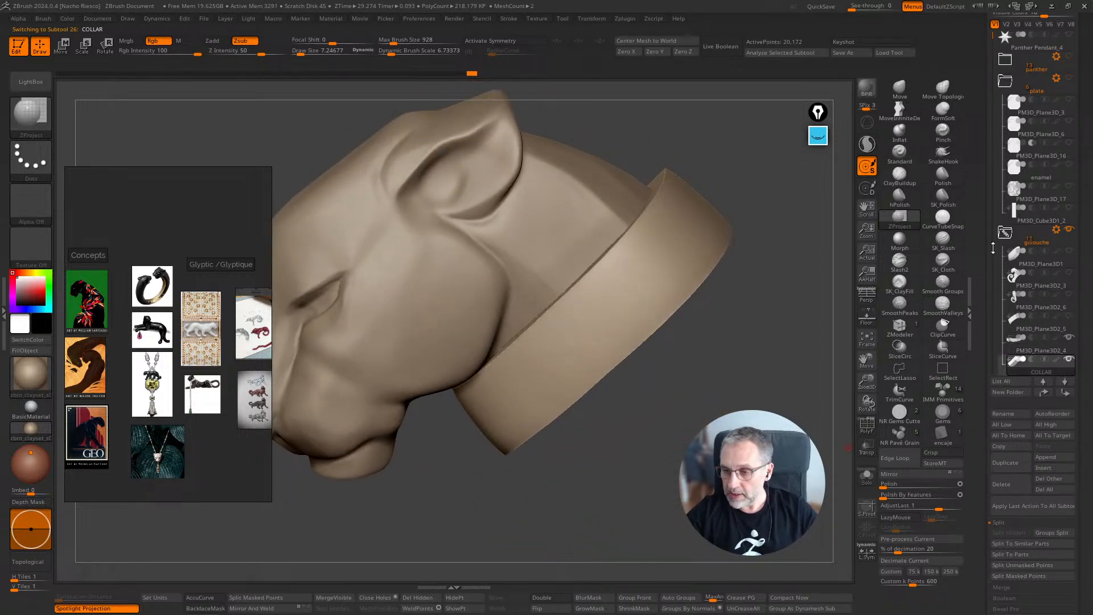
# Step: Isolate the head and smooth its neck rim with the SmoothPeaks brush at draw sizes of about 64 and 47
pyautogui.scroll(-3, 988, 113)
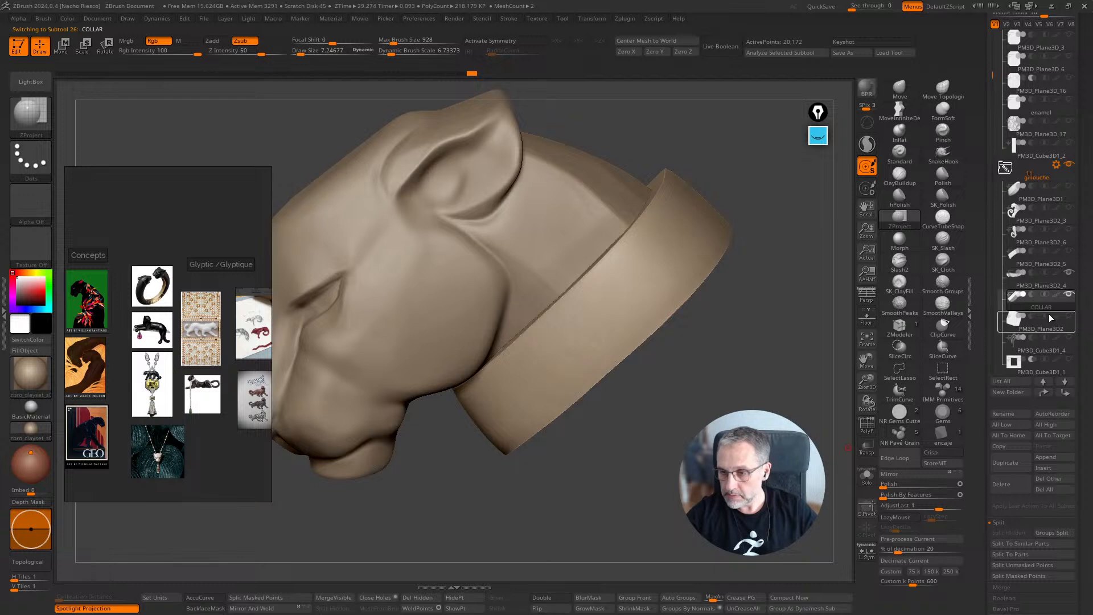
pyautogui.moveTo(1049, 323)
pyautogui.click(1042, 297)
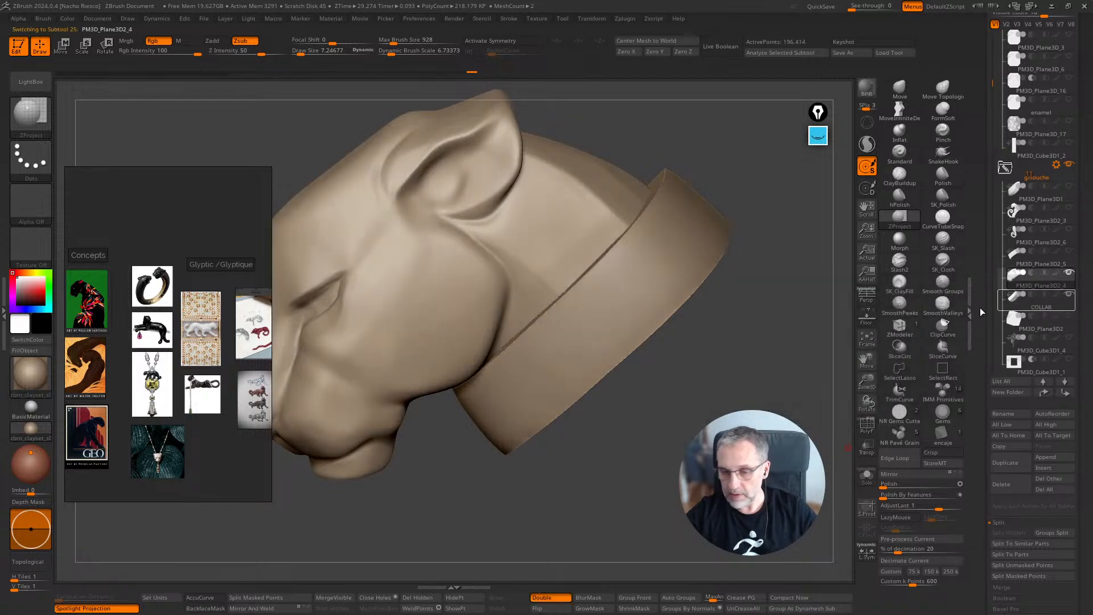
pyautogui.click(865, 475)
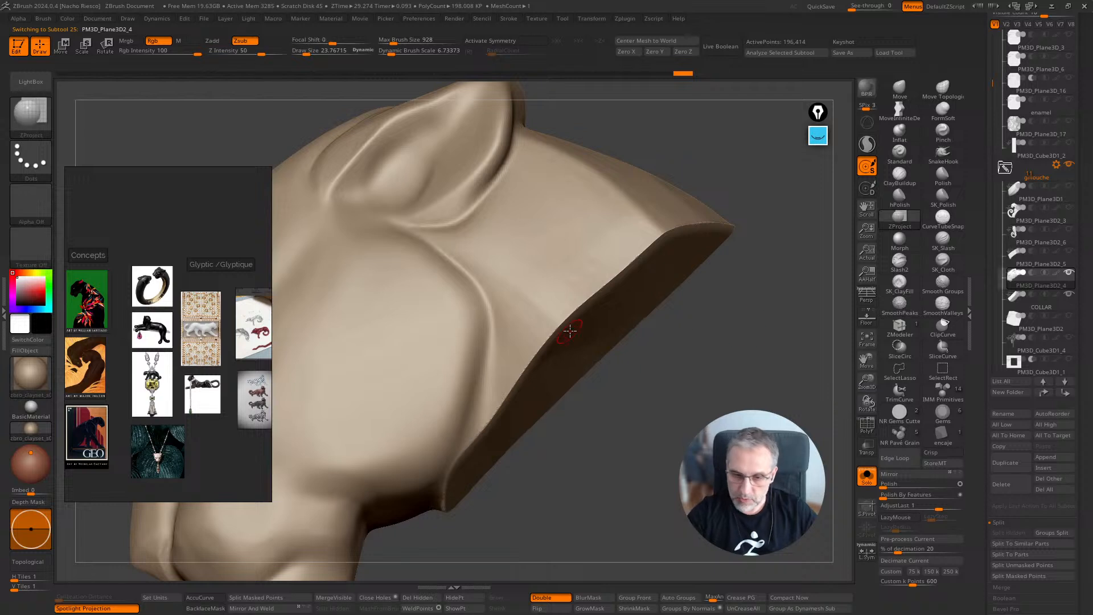
pyautogui.press('s')
pyautogui.press('shift')
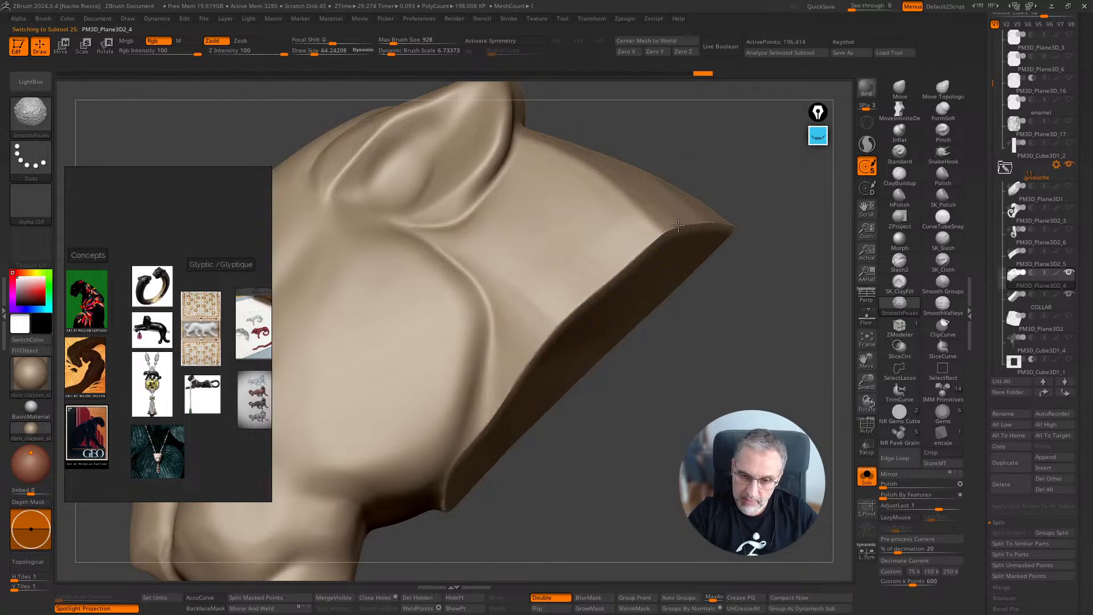
pyautogui.moveTo(681, 208); pyautogui.dragTo(689, 232)
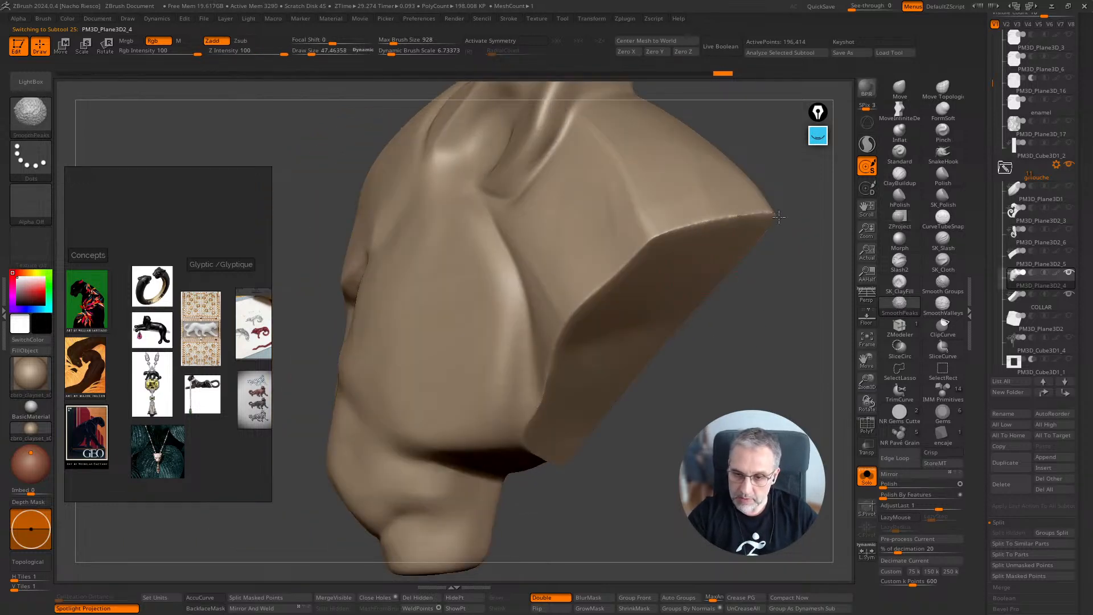
pyautogui.moveTo(779, 217)
pyautogui.mouseDown()
pyautogui.moveTo(790, 261)
pyautogui.moveTo(615, 439)
pyautogui.moveTo(558, 435)
pyautogui.mouseUp()
pyautogui.moveTo(797, 268)
pyautogui.mouseDown()
pyautogui.moveTo(794, 388)
pyautogui.moveTo(652, 509)
pyautogui.mouseUp()
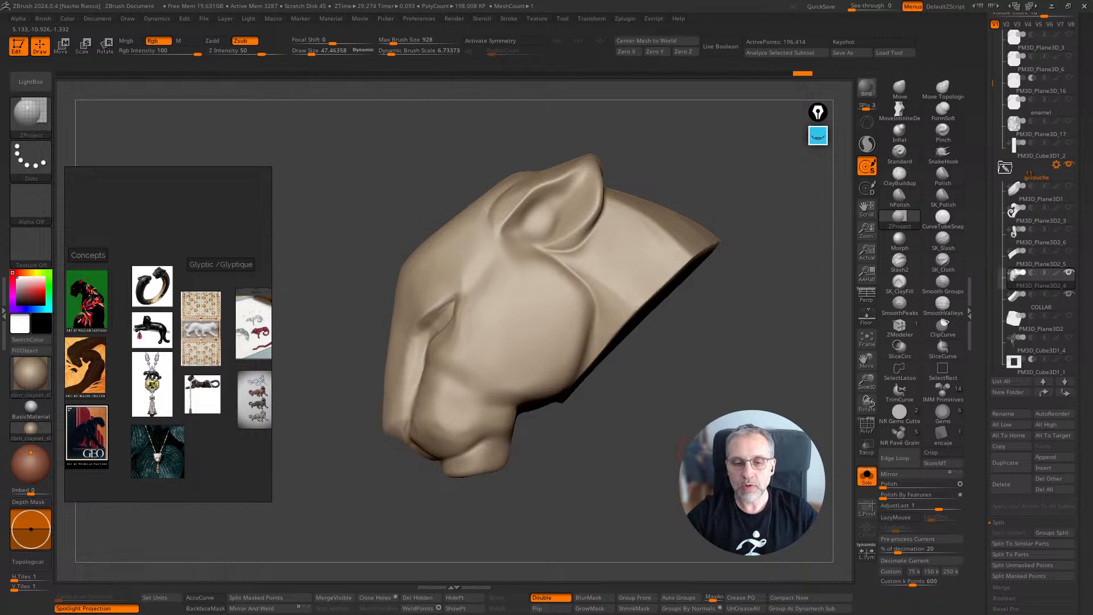
# Step: Set the head's DynaMesh resolution to 128 and remesh it
pyautogui.moveTo(980, 544); pyautogui.dragTo(982, 49)
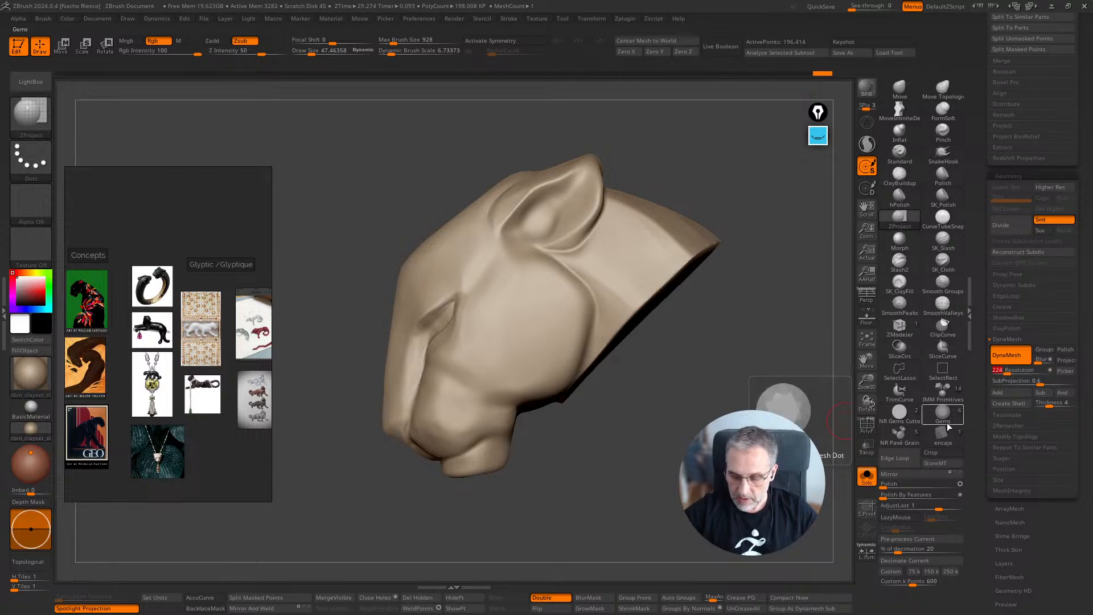
pyautogui.write('28')
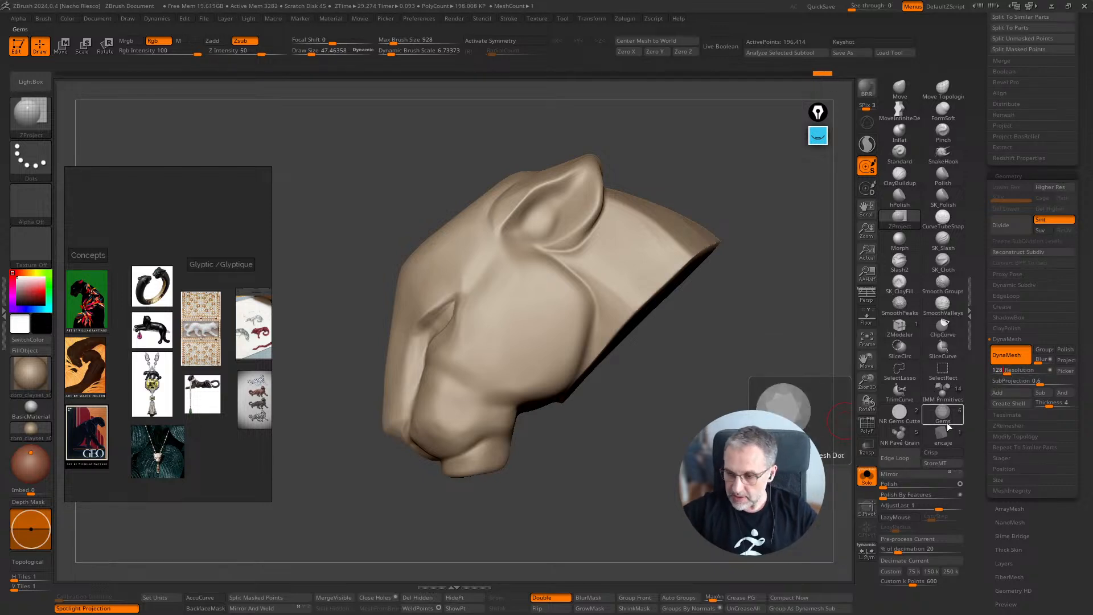
pyautogui.press('ctrl')
pyautogui.keyDown('ctrl'); pyautogui.moveTo(681, 571); pyautogui.dragTo(682, 569); pyautogui.keyUp('ctrl')
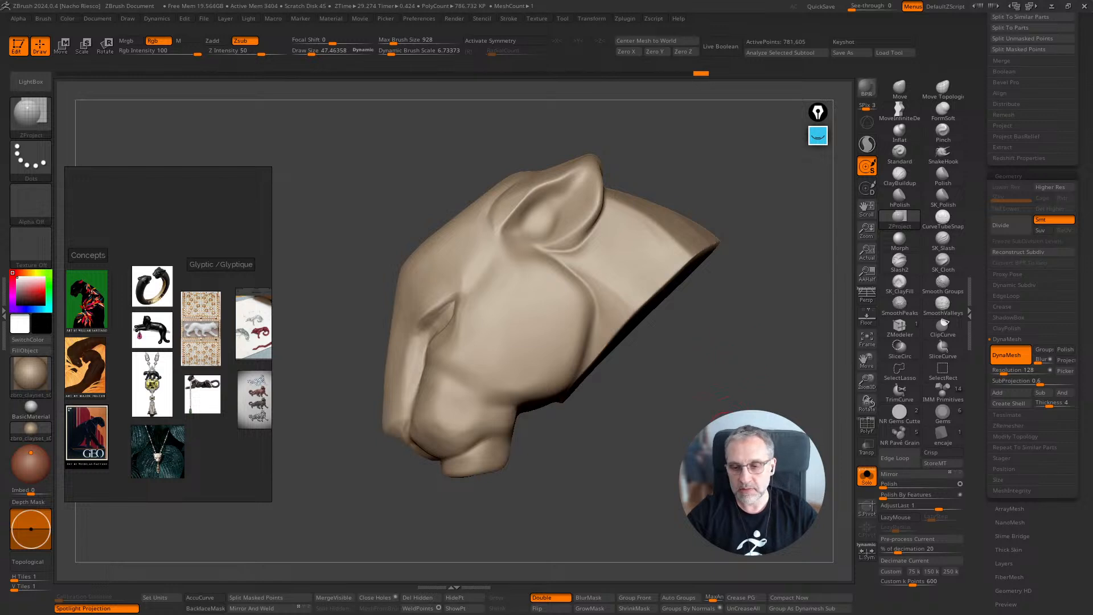
# Step: Smooth the remeshed head's neck rim with SmoothPeaks at draw size about 57
pyautogui.moveTo(735, 421)
pyautogui.mouseDown()
pyautogui.moveTo(719, 415)
pyautogui.moveTo(706, 438)
pyautogui.mouseUp()
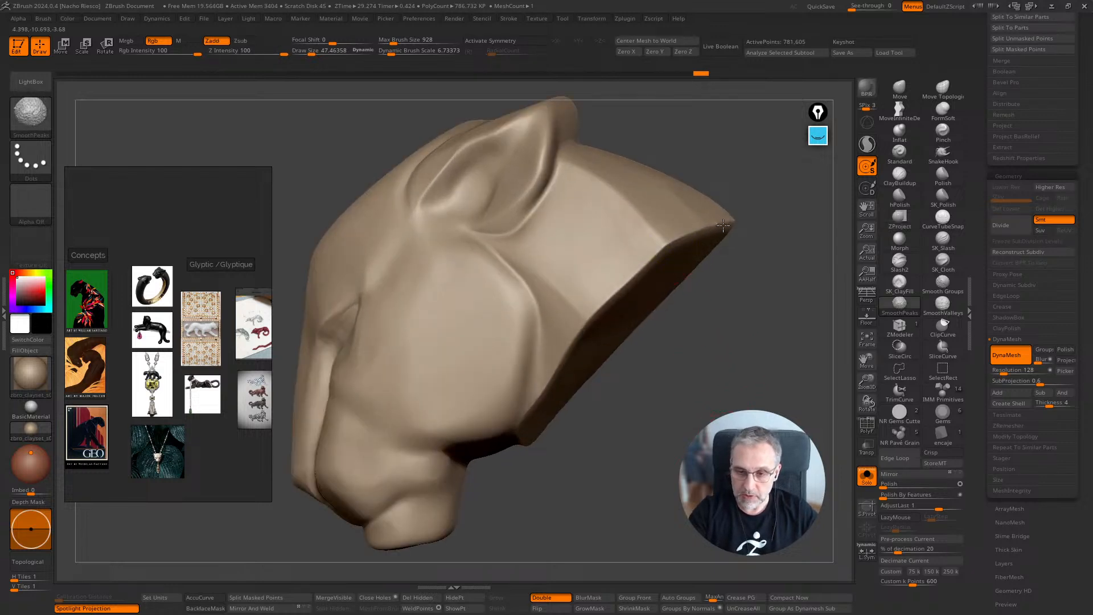
pyautogui.moveTo(620, 322); pyautogui.dragTo(615, 336, button='right')
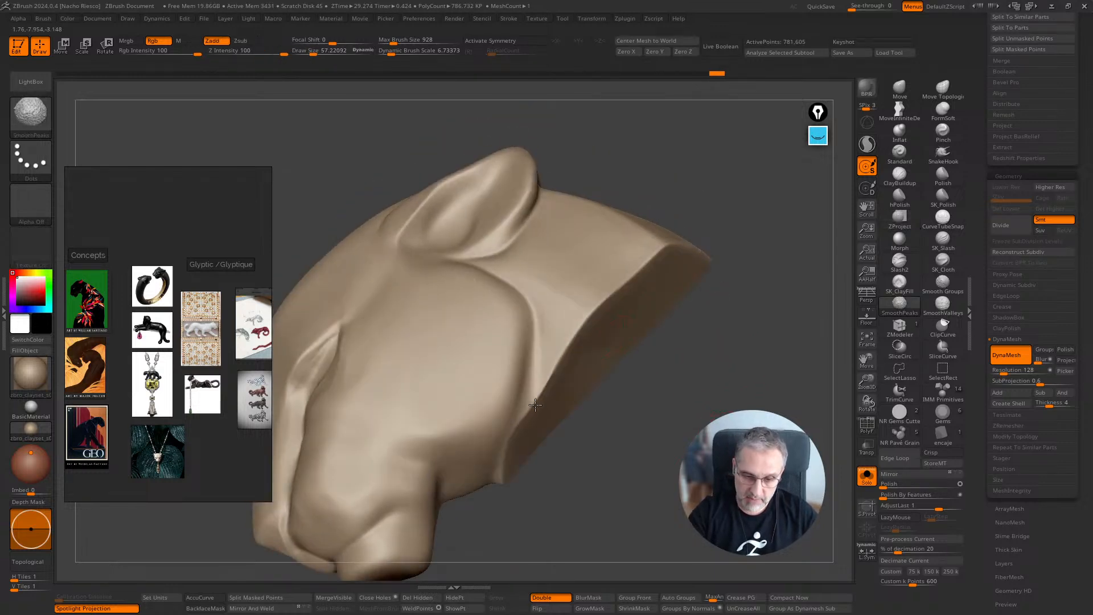
pyautogui.moveTo(502, 454); pyautogui.dragTo(535, 391, button='right')
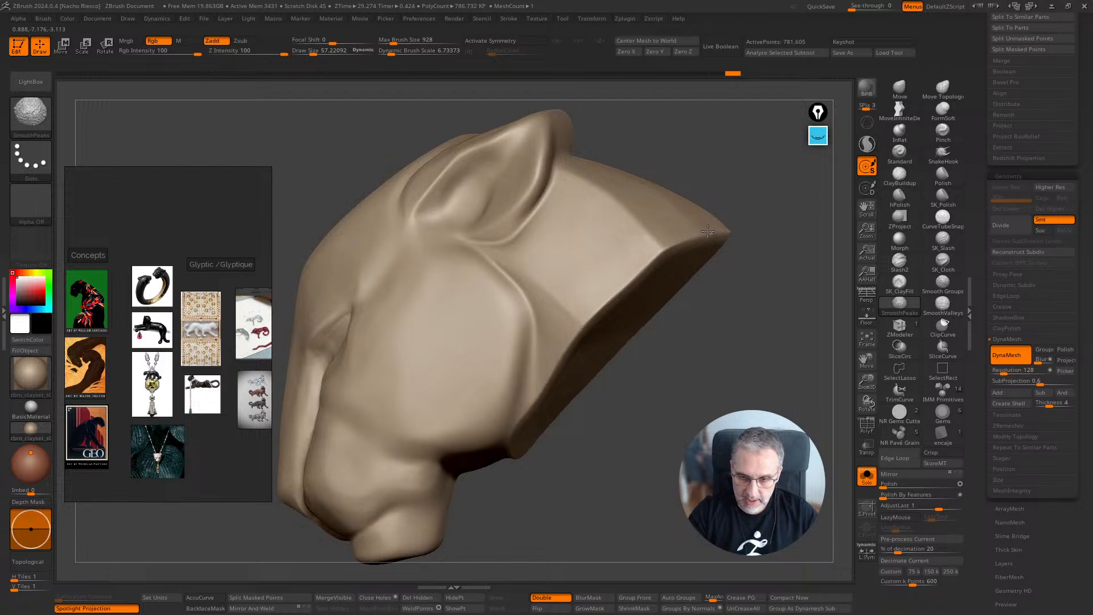
pyautogui.moveTo(708, 231); pyautogui.dragTo(749, 314, button='right')
# Step: Update the head's DynaMesh, smooth the pointed corner at the back of the neck rim, and remesh it again
pyautogui.press('ctrl')
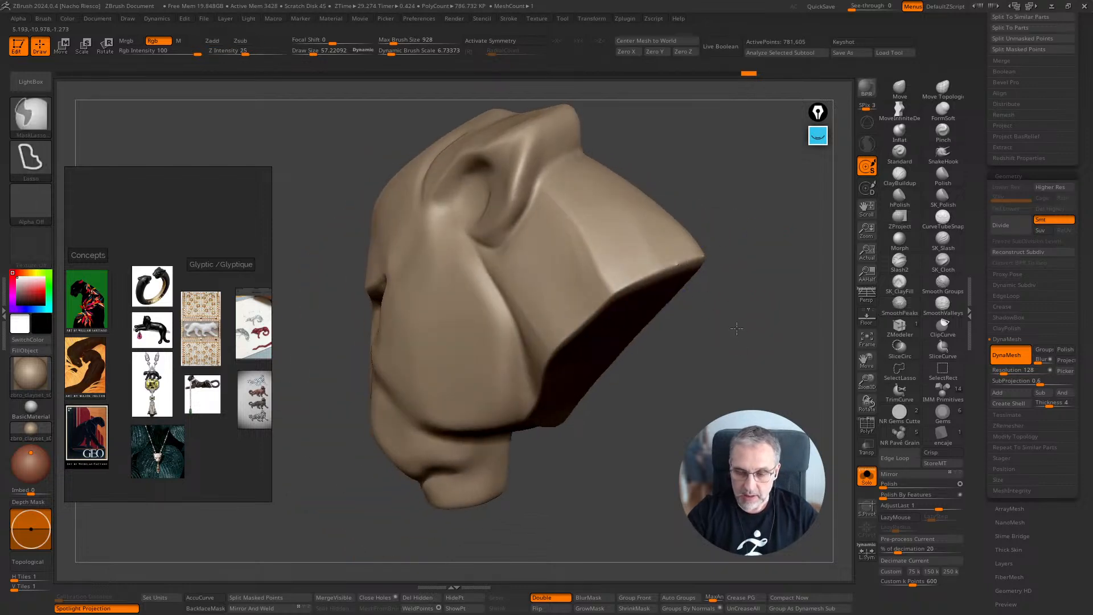
pyautogui.keyDown('ctrl'); pyautogui.moveTo(738, 336); pyautogui.dragTo(738, 409); pyautogui.keyUp('ctrl')
pyautogui.press('shift')
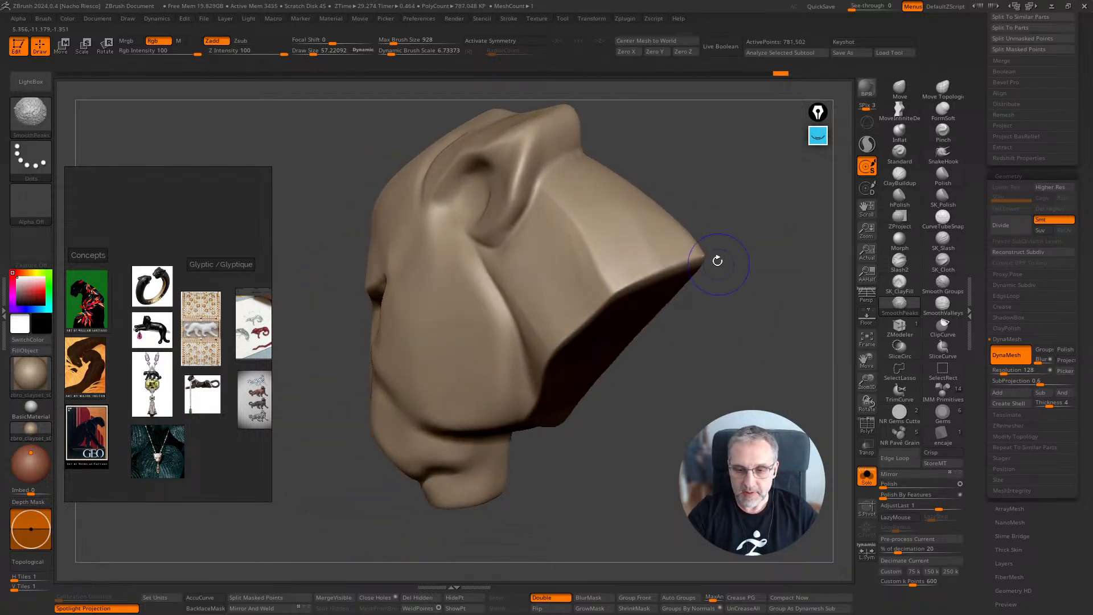
pyautogui.keyDown('shift'); pyautogui.moveTo(705, 258); pyautogui.dragTo(707, 261); pyautogui.keyUp('shift')
pyautogui.keyDown('ctrl'); pyautogui.moveTo(735, 365); pyautogui.dragTo(737, 407); pyautogui.keyUp('ctrl')
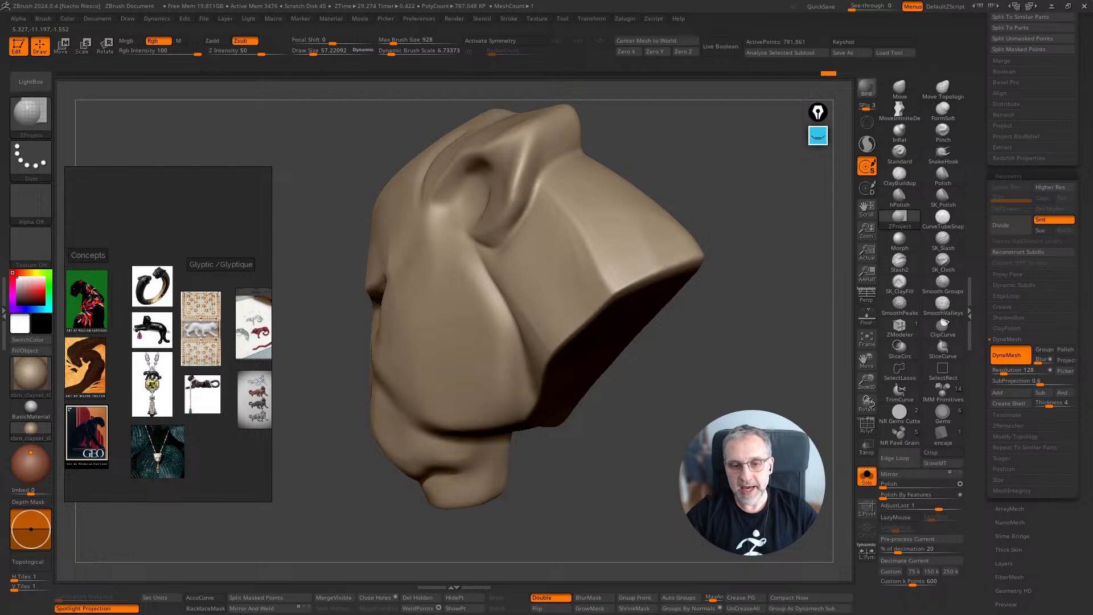
# Step: Leave the head's solo view, show the body below the collar, and make the body the active subtool
pyautogui.moveTo(723, 319); pyautogui.dragTo(780, 336, button='right')
pyautogui.keyDown('ctrl'); pyautogui.moveTo(723, 473); pyautogui.dragTo(722, 411, button='right'); pyautogui.keyUp('ctrl')
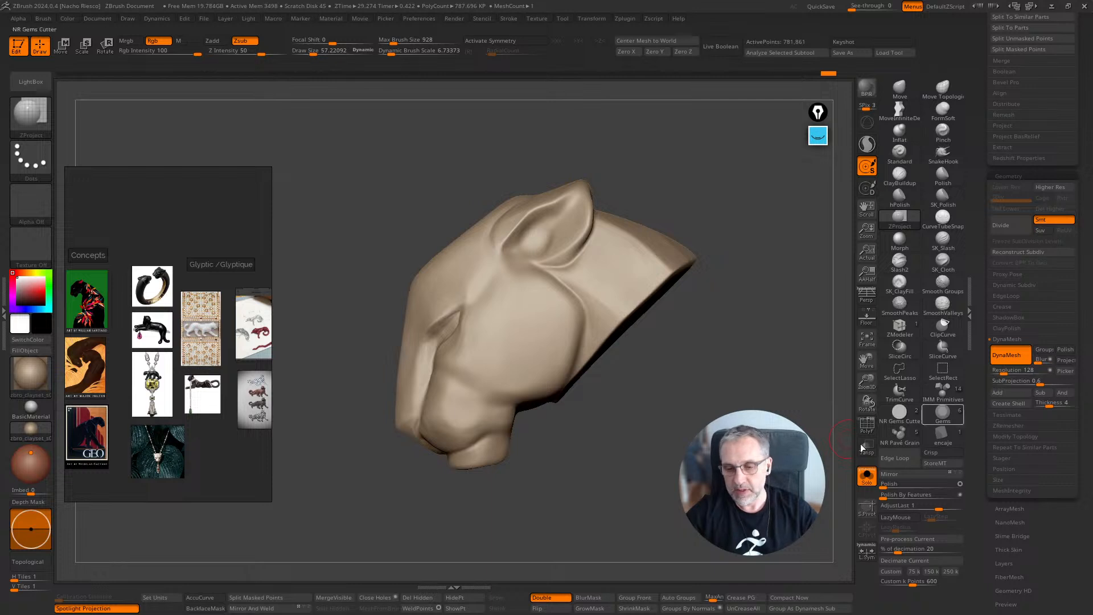
pyautogui.click(866, 477)
pyautogui.moveTo(785, 456); pyautogui.dragTo(729, 445, button='right')
pyautogui.moveTo(973, 246); pyautogui.dragTo(979, 382)
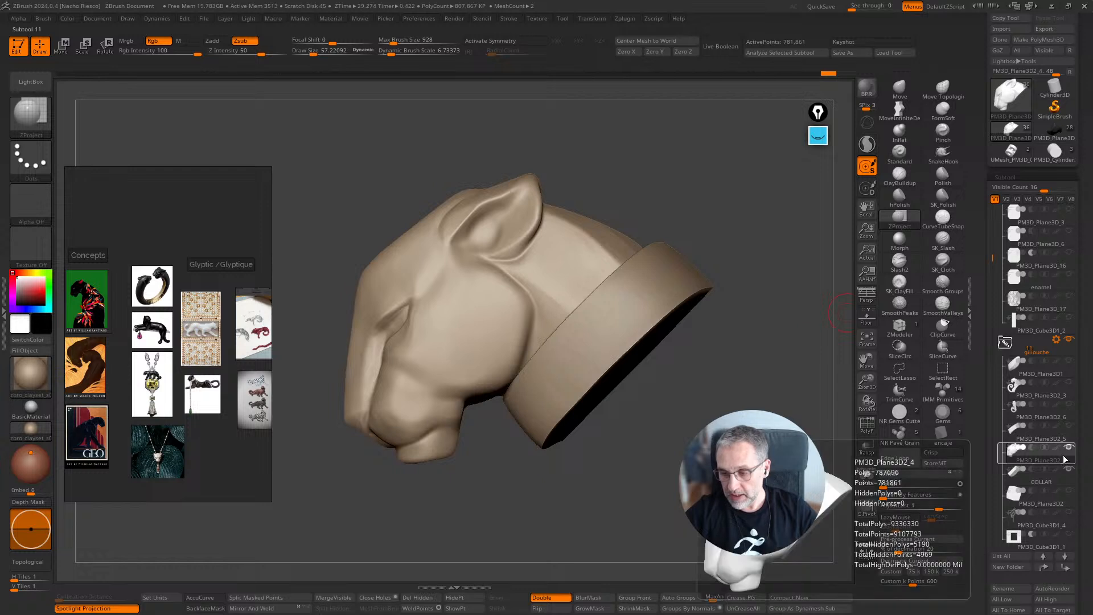
pyautogui.click(1070, 408)
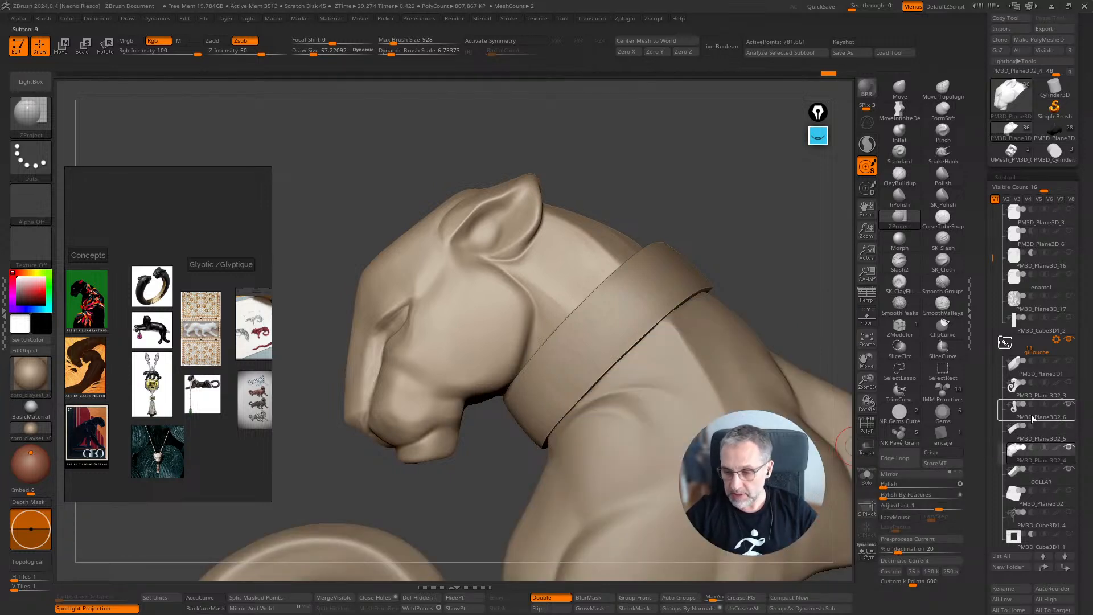
pyautogui.keyDown('ctrl'); pyautogui.moveTo(803, 311); pyautogui.dragTo(807, 274, button='right'); pyautogui.keyUp('ctrl')
pyautogui.keyDown('alt'); pyautogui.moveTo(762, 370); pyautogui.dragTo(771, 193, button='right'); pyautogui.keyUp('alt')
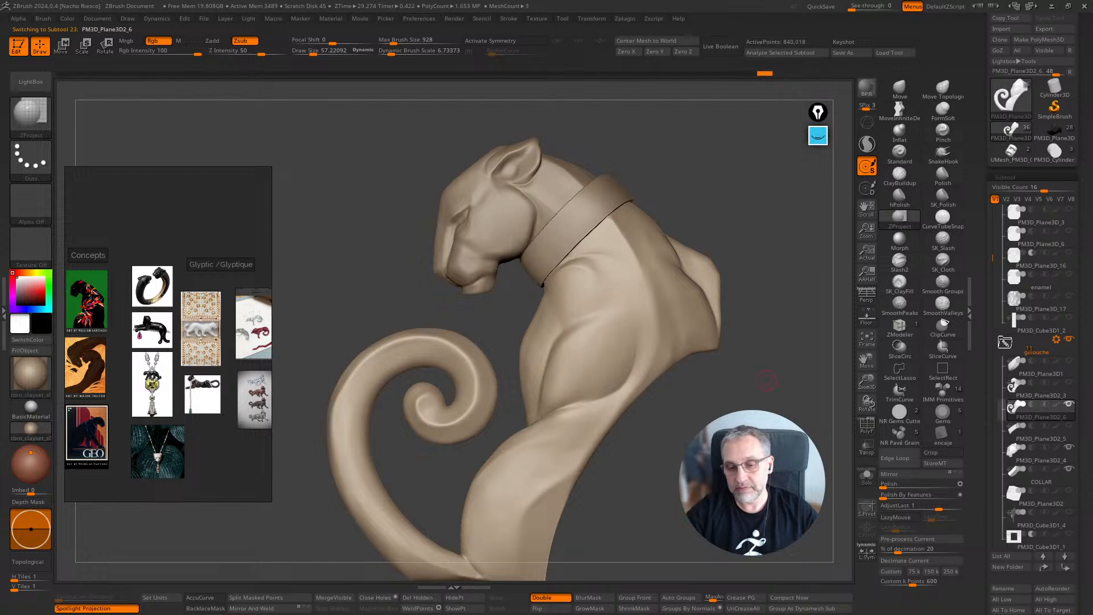
pyautogui.keyDown('alt'); pyautogui.moveTo(765, 379); pyautogui.dragTo(823, 257, button='right'); pyautogui.keyUp('alt')
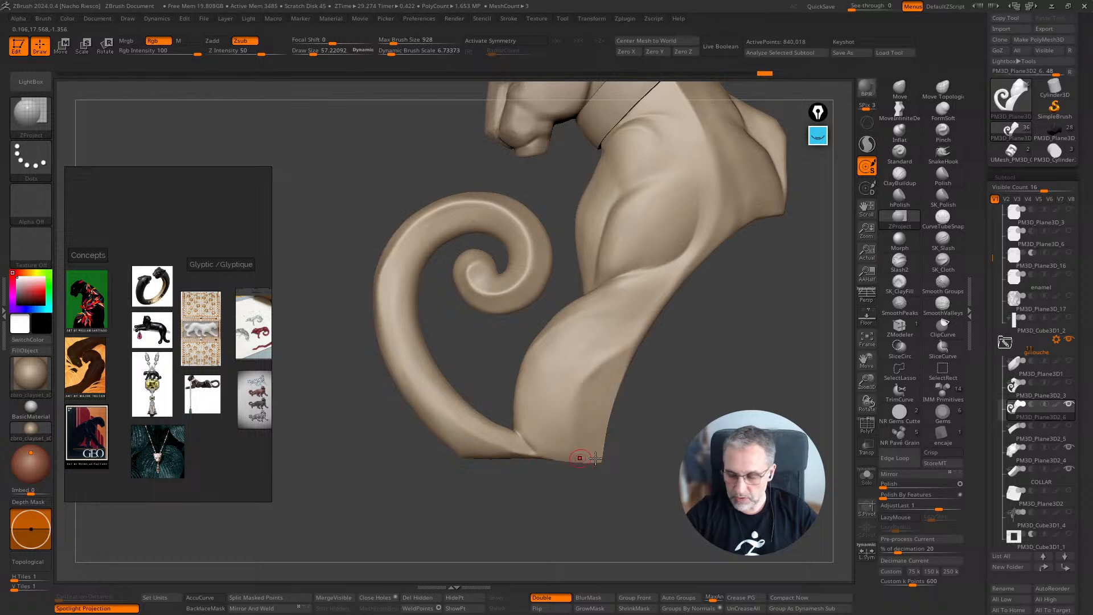
# Step: Show the square frame subtool around the panther body
pyautogui.scroll(-3, 1042, 427)
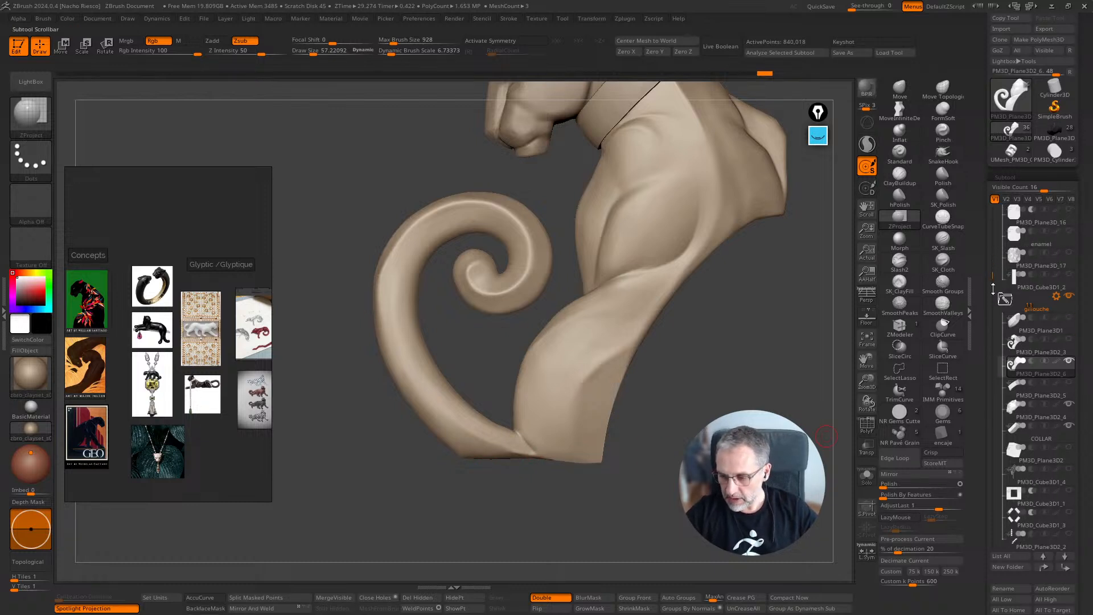
pyautogui.click(1071, 471)
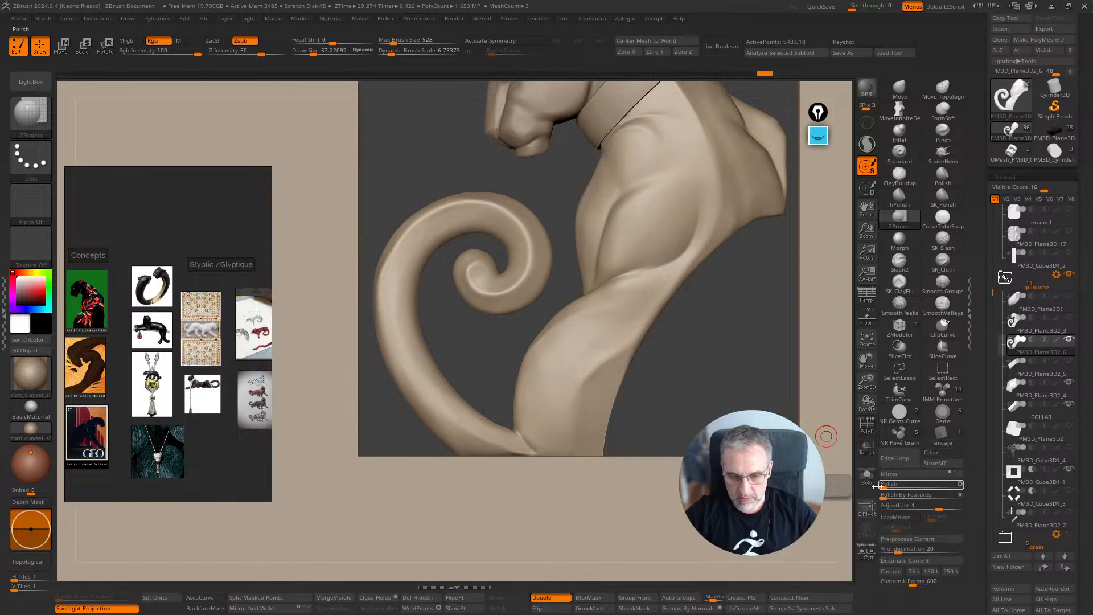
pyautogui.keyDown('ctrl'); pyautogui.moveTo(673, 404); pyautogui.dragTo(663, 436, button='right'); pyautogui.keyUp('ctrl')
pyautogui.keyDown('alt'); pyautogui.moveTo(589, 492); pyautogui.dragTo(625, 447, button='right'); pyautogui.keyUp('alt')
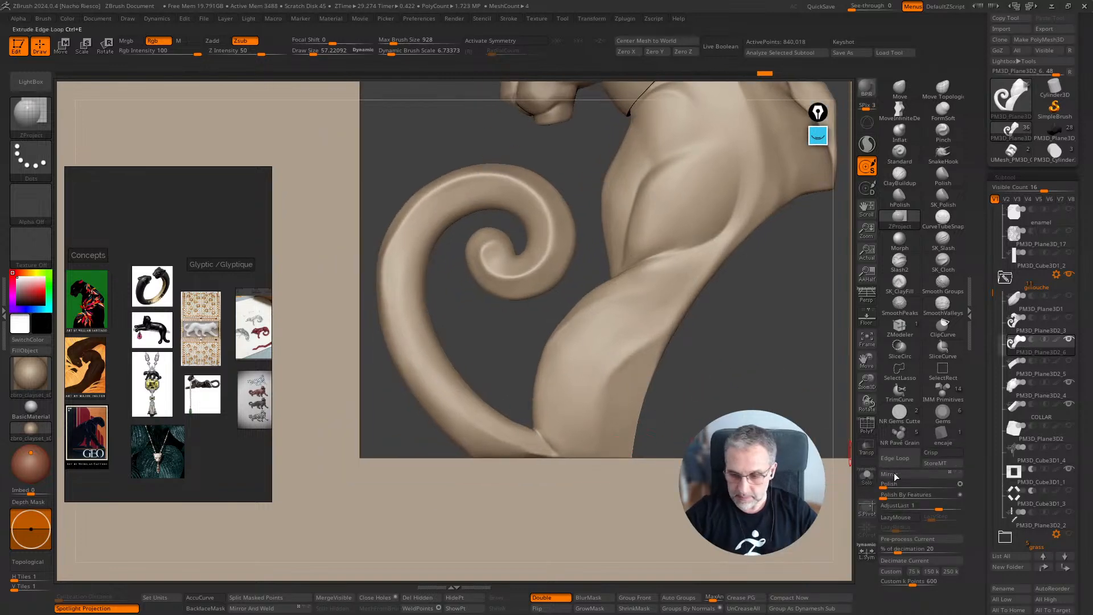
# Step: Turn on subtool transparency, clip the body's lower end flush with the frame's inner edge, and remesh it
pyautogui.click(867, 448)
pyautogui.moveTo(731, 398)
pyautogui.keyDown('alt'); pyautogui.mouseDown(button='right')
pyautogui.moveTo(716, 354)
pyautogui.moveTo(700, 367)
pyautogui.mouseUp(button='right'); pyautogui.keyUp('alt')
pyautogui.keyDown('alt'); pyautogui.moveTo(600, 505); pyautogui.dragTo(634, 422, button='right'); pyautogui.keyUp('alt')
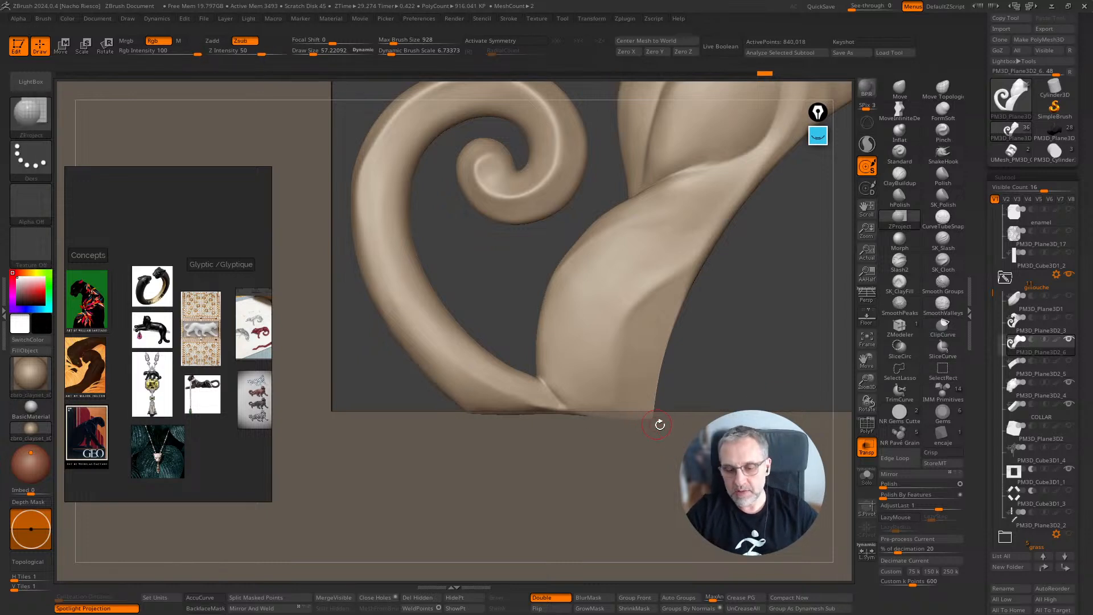
pyautogui.moveTo(660, 425)
pyautogui.keyDown('ctrl'); pyautogui.keyDown('shift'); pyautogui.mouseDown()
pyautogui.moveTo(230, 429)
pyautogui.moveTo(235, 420)
pyautogui.moveTo(230, 437)
pyautogui.mouseUp(); pyautogui.keyUp('shift'); pyautogui.keyUp('ctrl')
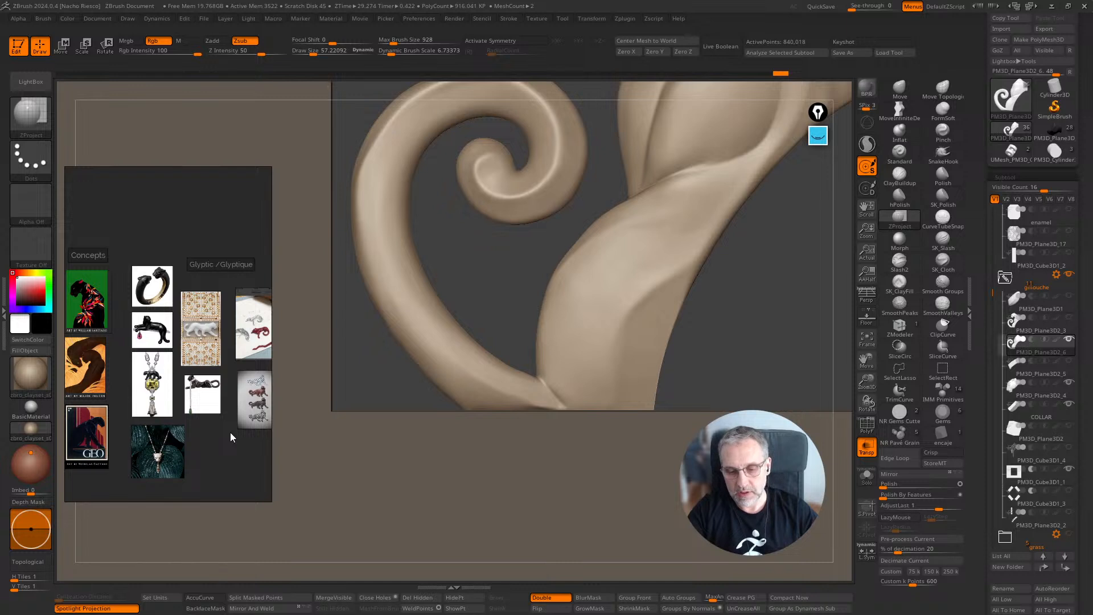
pyautogui.keyDown('ctrl'); pyautogui.moveTo(776, 344); pyautogui.dragTo(788, 405); pyautogui.keyUp('ctrl')
# Step: Isolate the body and examine its trimmed base, side thickness and back from several angles
pyautogui.click(867, 477)
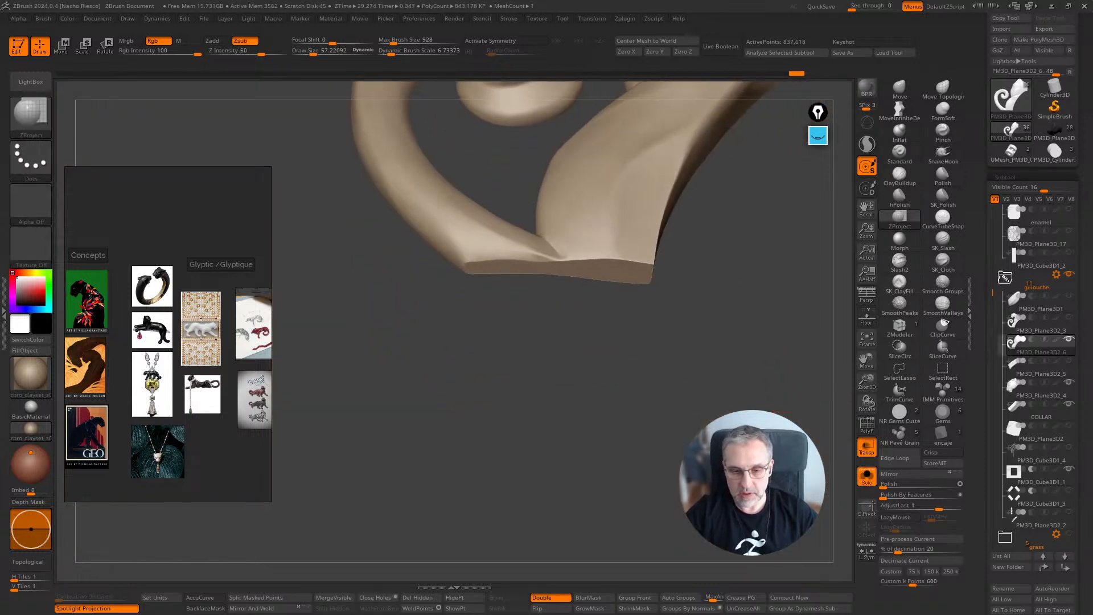
pyautogui.moveTo(775, 437)
pyautogui.keyDown('alt'); pyautogui.mouseDown()
pyautogui.moveTo(624, 557)
pyautogui.moveTo(712, 555)
pyautogui.mouseUp(); pyautogui.keyUp('alt')
pyautogui.keyDown('alt'); pyautogui.moveTo(734, 456); pyautogui.dragTo(649, 555); pyautogui.keyUp('alt')
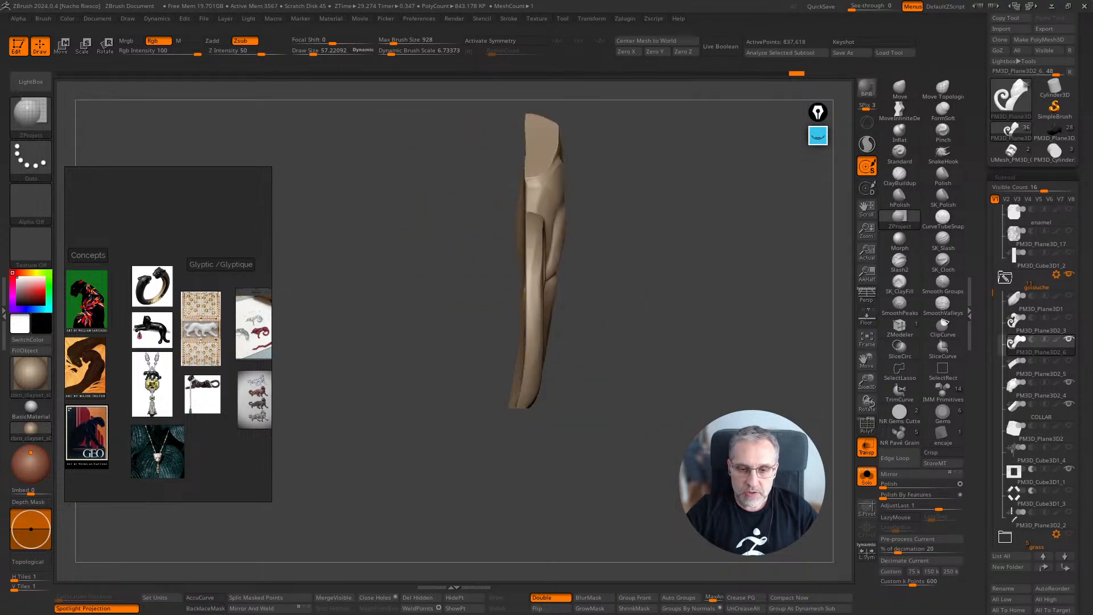
pyautogui.moveTo(734, 515)
pyautogui.mouseDown()
pyautogui.moveTo(658, 513)
pyautogui.moveTo(820, 515)
pyautogui.moveTo(735, 535)
pyautogui.moveTo(655, 504)
pyautogui.moveTo(664, 495)
pyautogui.moveTo(609, 536)
pyautogui.moveTo(734, 535)
pyautogui.mouseUp()
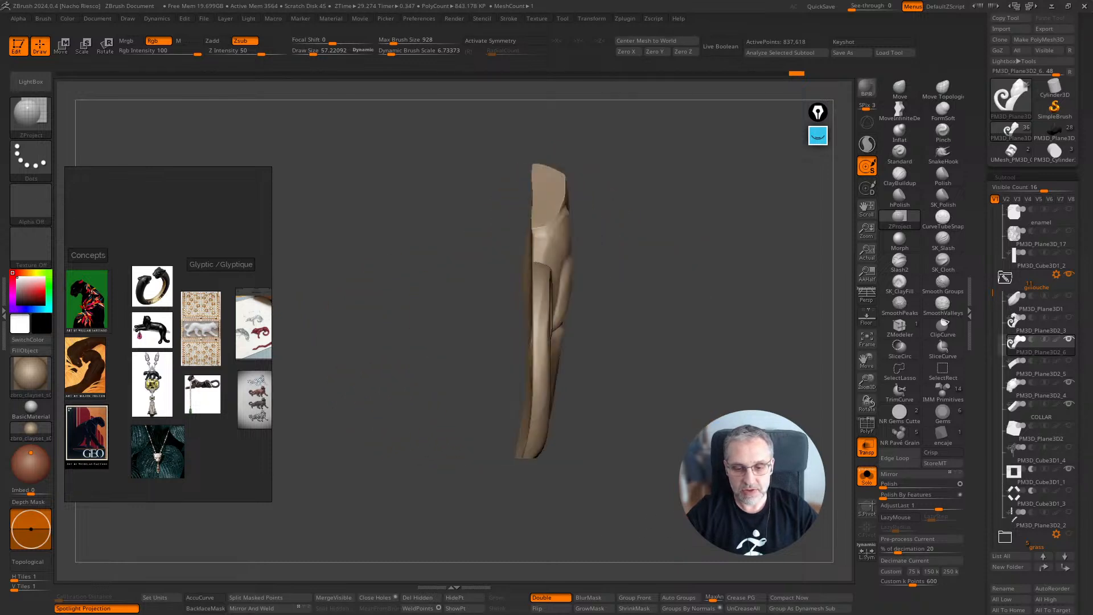
pyautogui.click(868, 476)
pyautogui.click(868, 484)
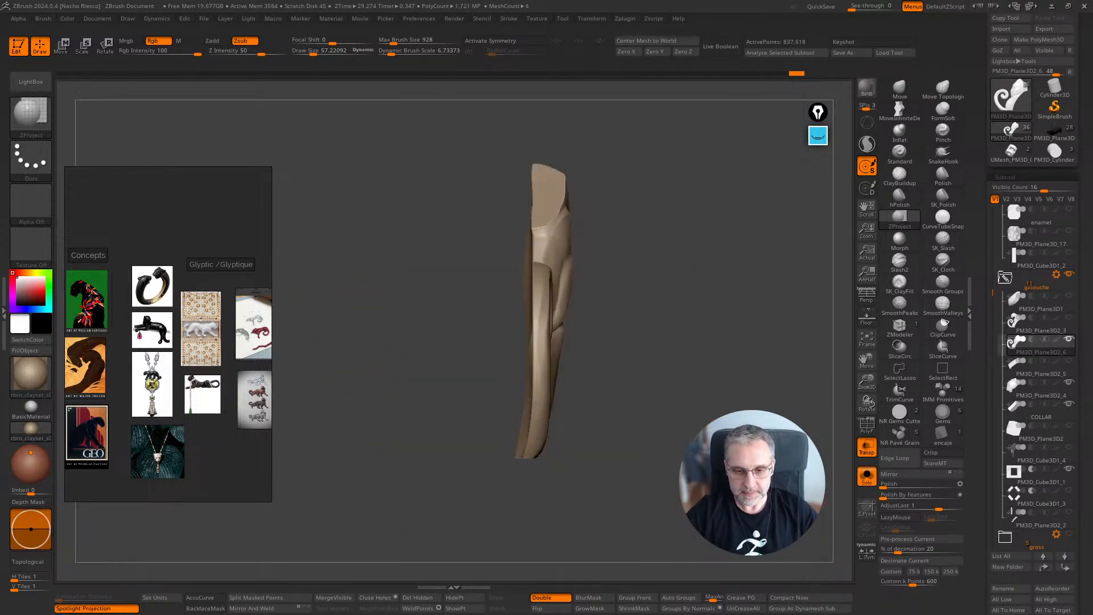
pyautogui.keyDown('alt'); pyautogui.moveTo(734, 501); pyautogui.dragTo(635, 512); pyautogui.keyUp('alt')
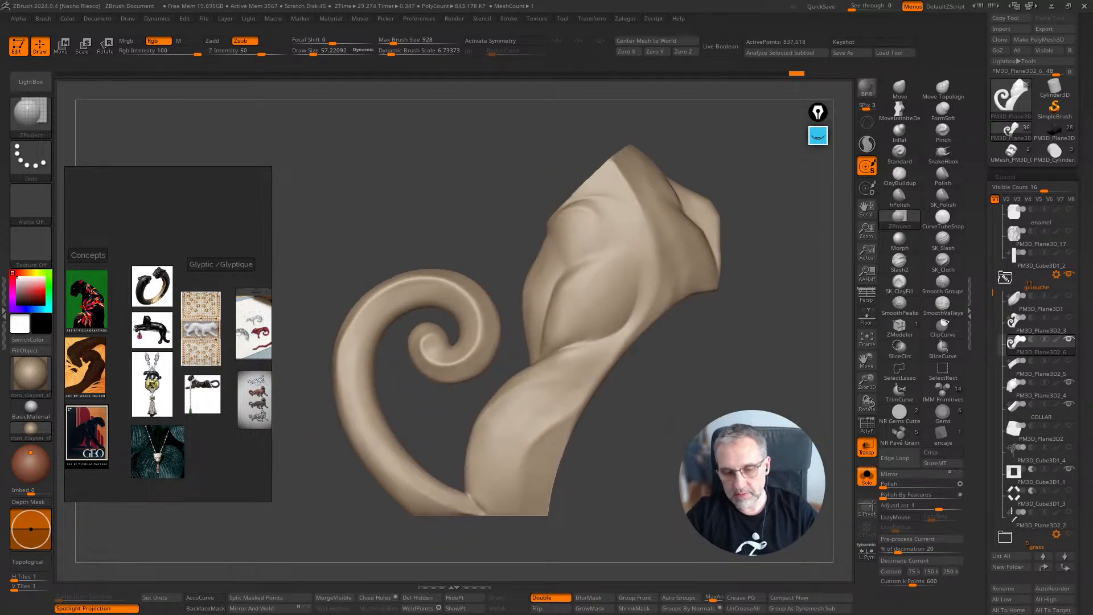
pyautogui.keyDown('alt'); pyautogui.moveTo(672, 376); pyautogui.dragTo(672, 336); pyautogui.keyUp('alt')
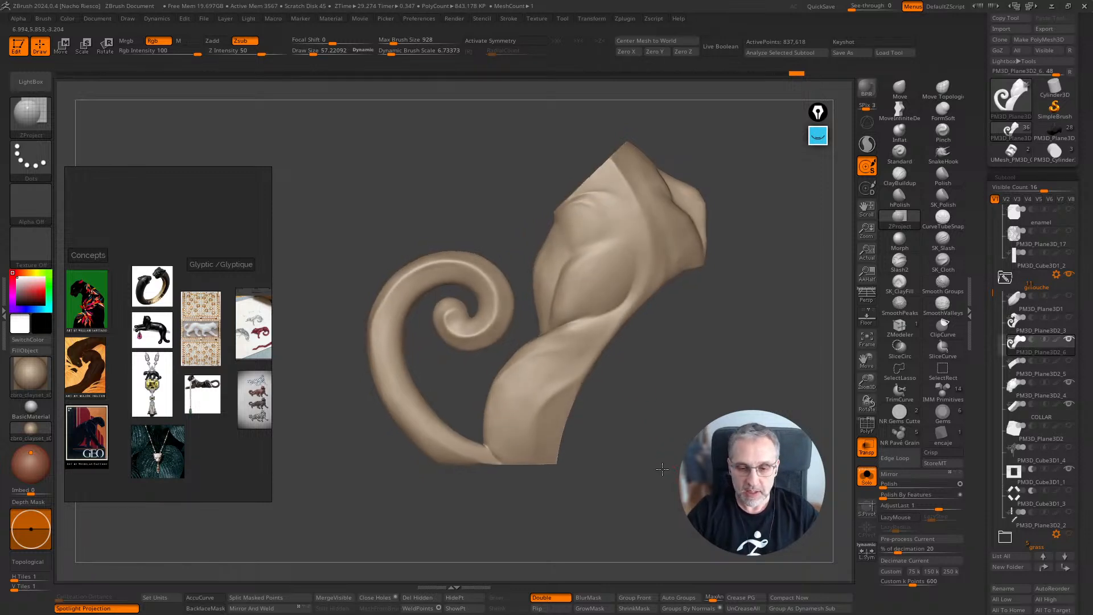
pyautogui.keyDown('shift'); pyautogui.moveTo(652, 357); pyautogui.dragTo(763, 392); pyautogui.keyUp('shift')
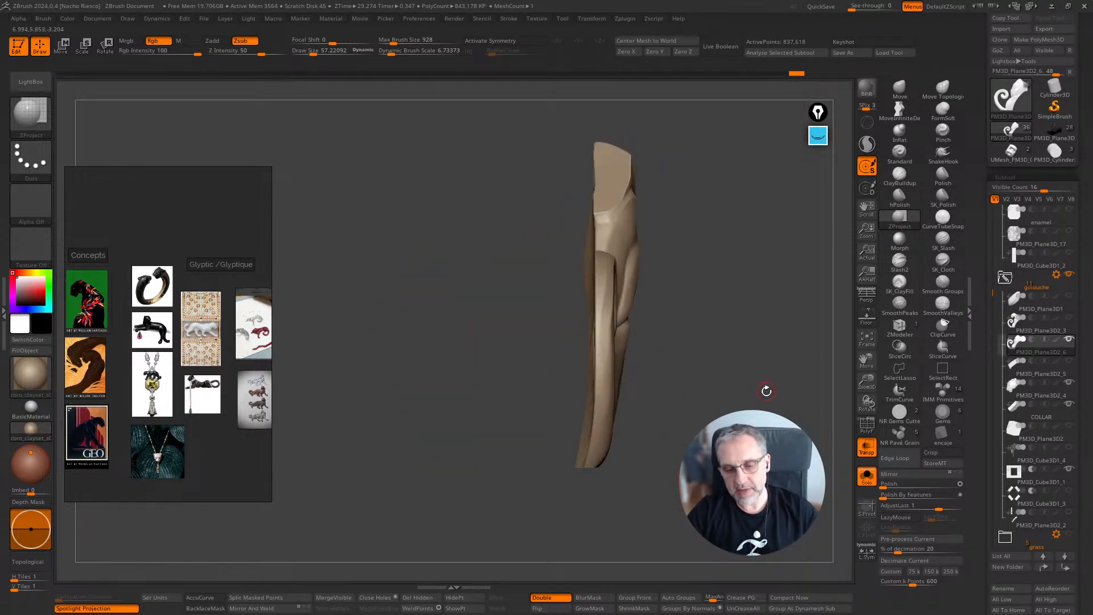
pyautogui.moveTo(772, 356)
pyautogui.mouseDown()
pyautogui.moveTo(713, 374)
pyautogui.moveTo(740, 403)
pyautogui.moveTo(781, 395)
pyautogui.moveTo(669, 402)
pyautogui.moveTo(667, 442)
pyautogui.moveTo(751, 444)
pyautogui.moveTo(726, 274)
pyautogui.moveTo(742, 287)
pyautogui.mouseUp()
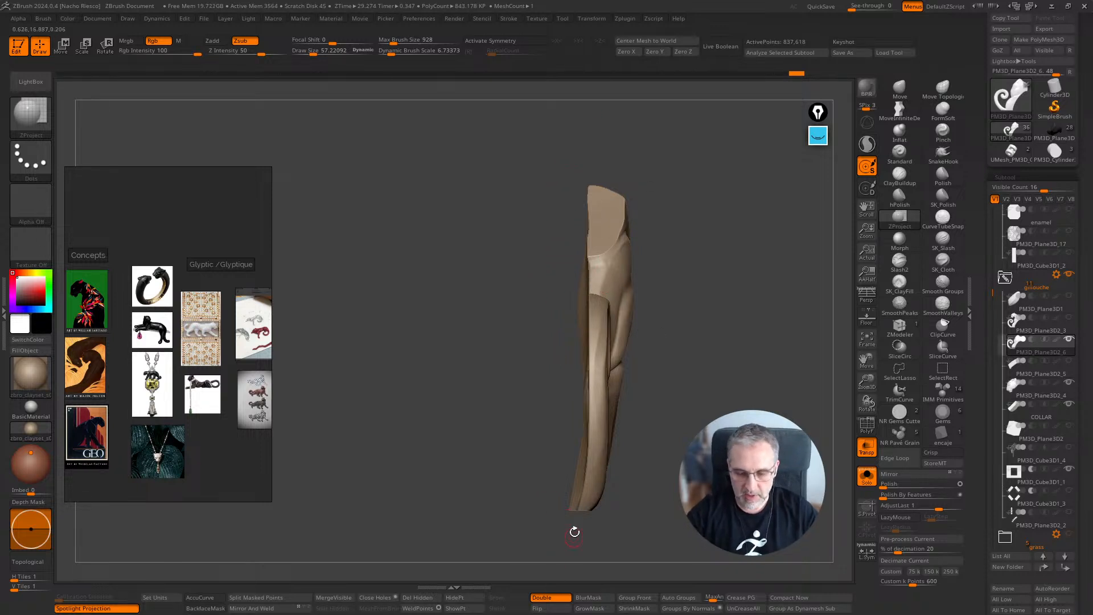
pyautogui.keyDown('shift'); pyautogui.moveTo(677, 342); pyautogui.dragTo(513, 341); pyautogui.keyUp('shift')
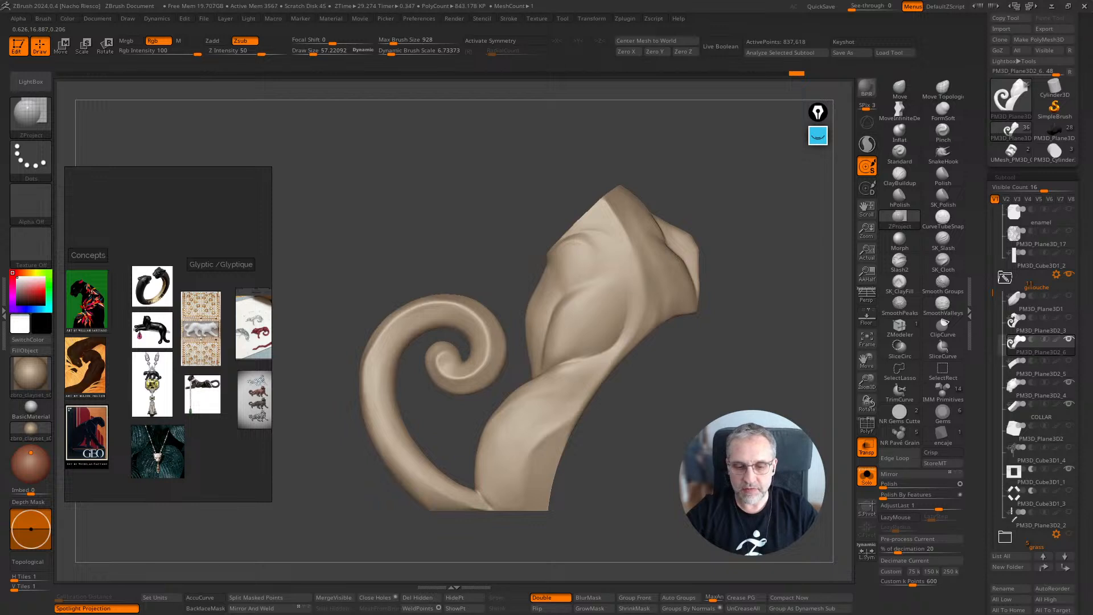
pyautogui.keyDown('alt'); pyautogui.moveTo(677, 342); pyautogui.dragTo(709, 318); pyautogui.keyUp('alt')
# Step: Merge the body into a single polygroup, and regroup its front-facing polygons with Group Front from the front view
pyautogui.moveTo(976, 424); pyautogui.dragTo(981, 255)
pyautogui.keyDown('alt'); pyautogui.moveTo(717, 365); pyautogui.dragTo(693, 359, button='right'); pyautogui.keyUp('alt')
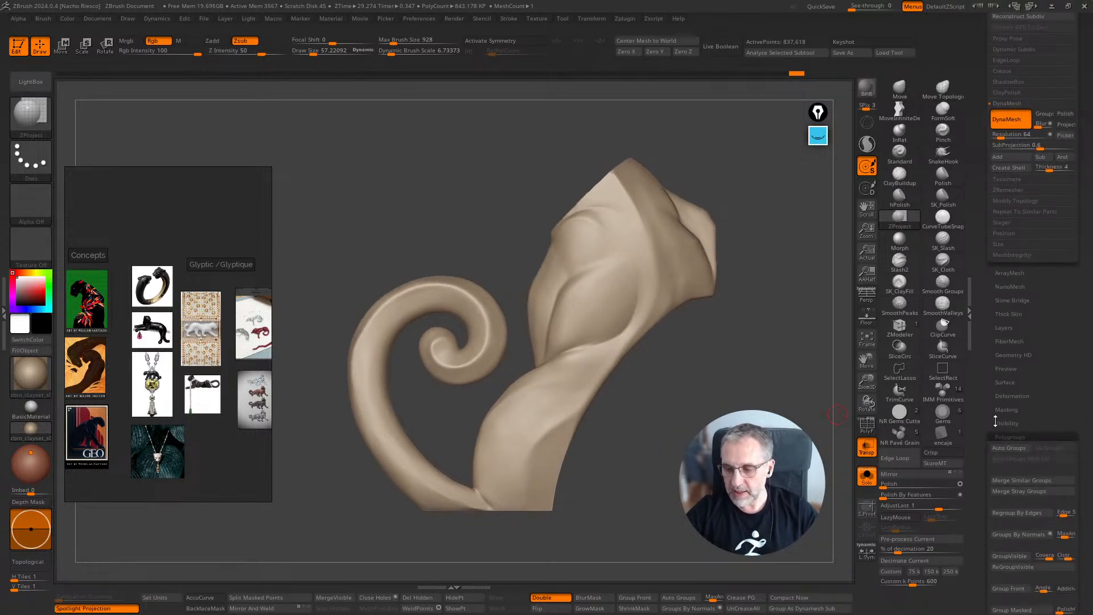
pyautogui.scroll(-3, 1010, 439)
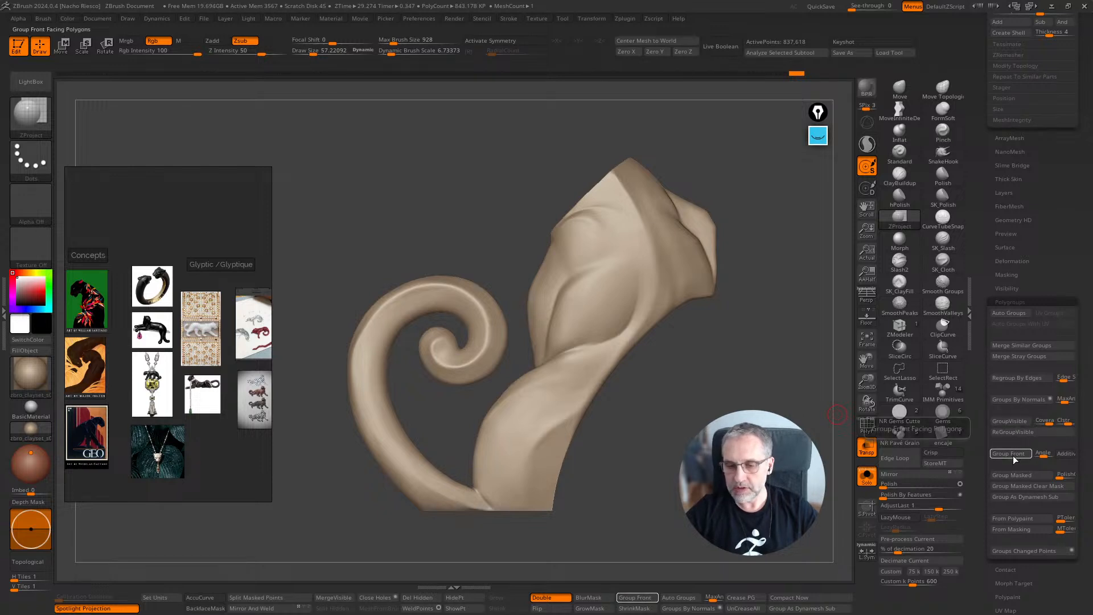
pyautogui.click(868, 426)
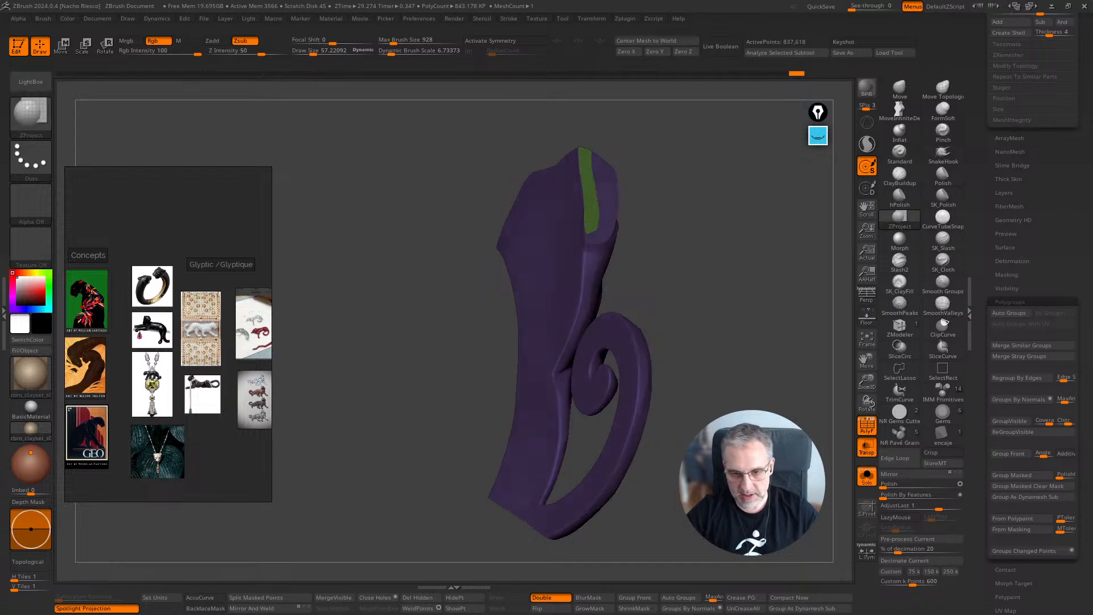
pyautogui.hotkey('shift', 'f')
pyautogui.moveTo(712, 188); pyautogui.dragTo(564, 176)
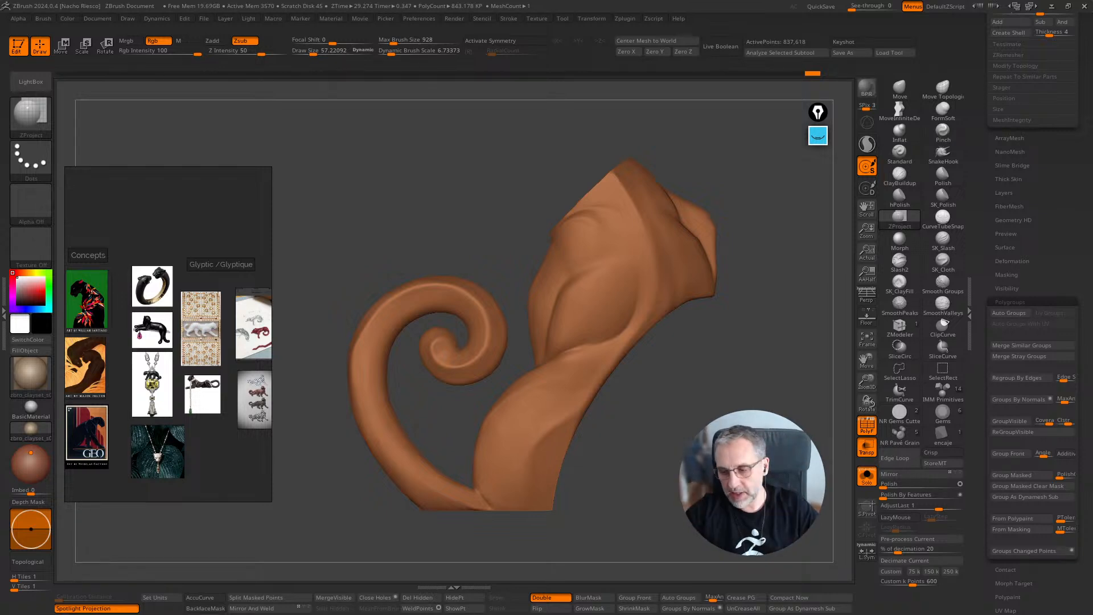
pyautogui.click(1011, 454)
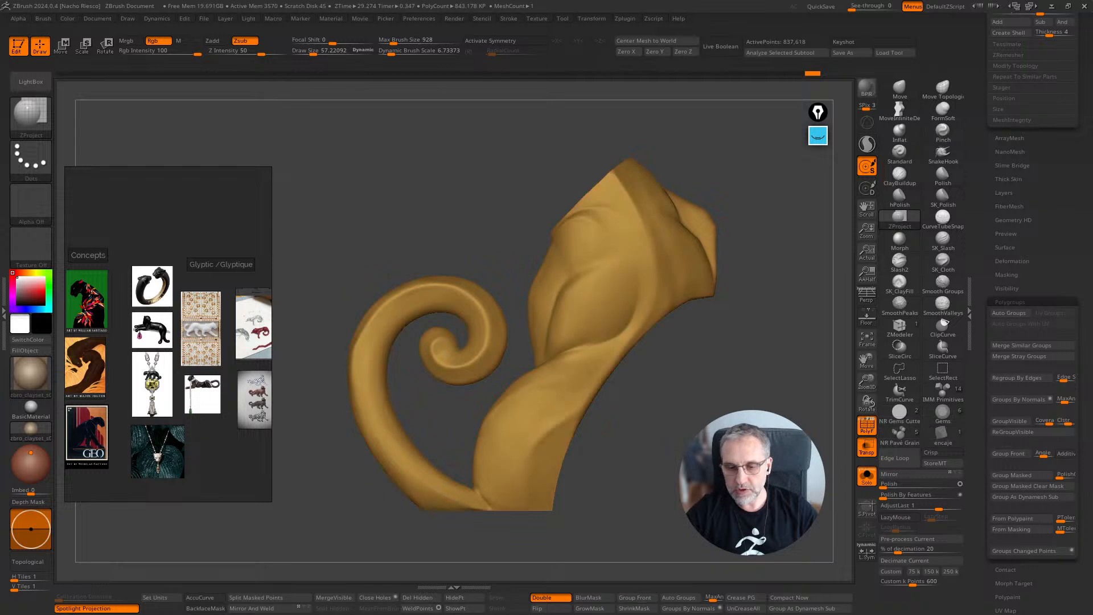
# Step: Mask the body's front-facing polygroup, leaving the sides and back unmasked, and turn off the polygroup display
pyautogui.moveTo(655, 188); pyautogui.dragTo(723, 188)
pyautogui.keyDown('ctrl'); pyautogui.moveTo(724, 188); pyautogui.dragTo(724, 222, button='right'); pyautogui.keyUp('ctrl')
pyautogui.hotkey('ctrl', 'shift')
pyautogui.press('w')
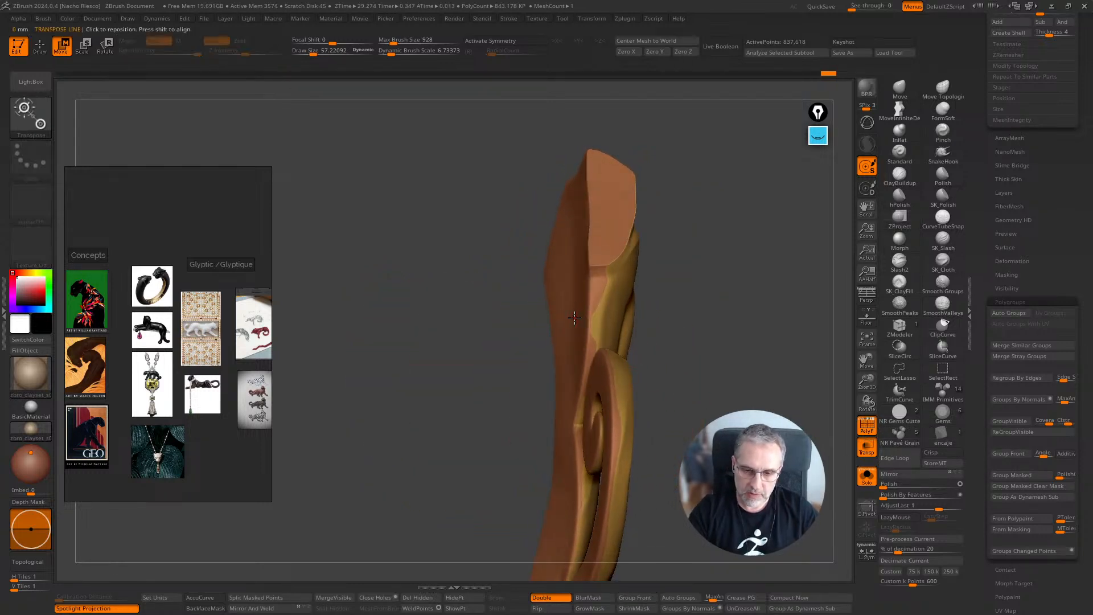
pyautogui.keyDown('ctrl'); pyautogui.click(575, 316); pyautogui.keyUp('ctrl')
pyautogui.click(869, 426)
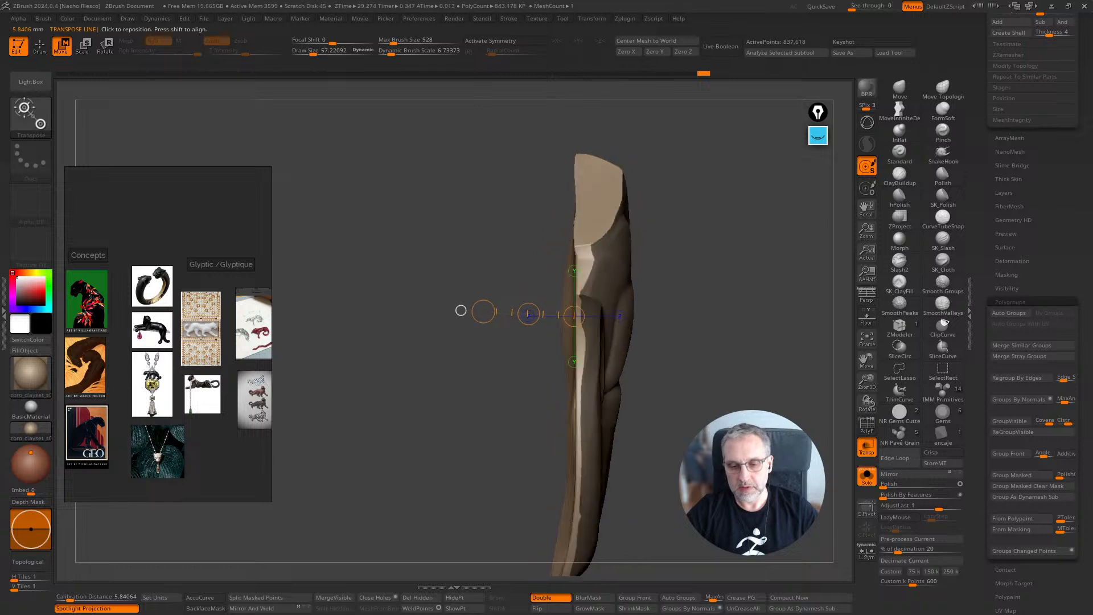
# Step: Try to extend the body's unmasked sides and back rearward with Transpose and clip the back flat from the side
pyautogui.moveTo(587, 385)
pyautogui.mouseDown()
pyautogui.moveTo(658, 389)
pyautogui.moveTo(585, 385)
pyautogui.mouseUp()
pyautogui.press('q')
pyautogui.moveTo(575, 379)
pyautogui.keyDown('ctrl'); pyautogui.mouseDown(button='right')
pyautogui.moveTo(701, 391)
pyautogui.moveTo(639, 412)
pyautogui.mouseUp(button='right'); pyautogui.keyUp('ctrl')
pyautogui.press('w')
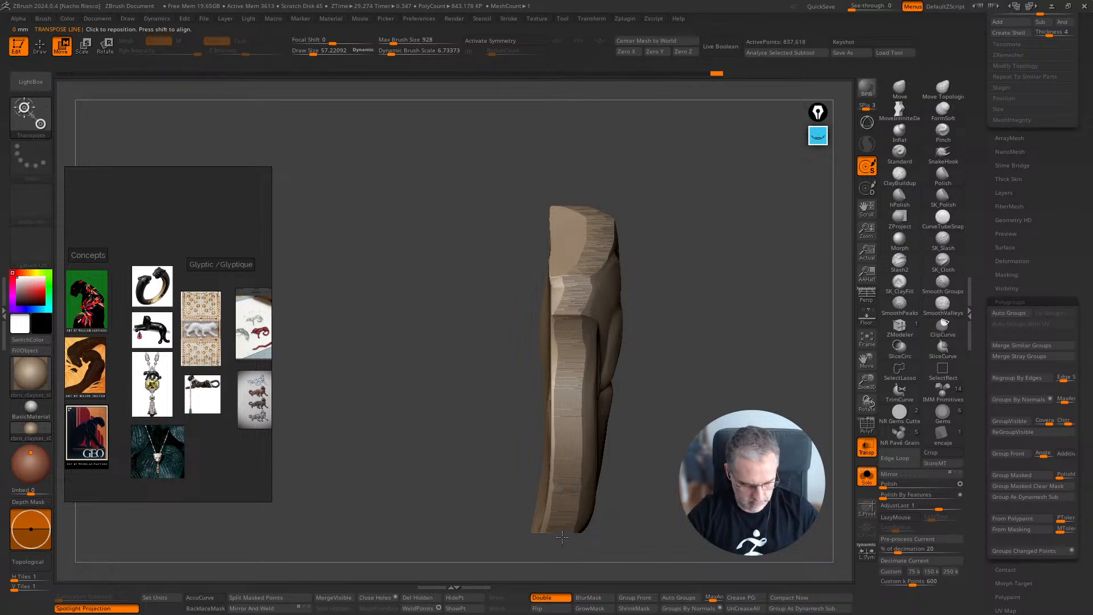
pyautogui.keyDown('ctrl'); pyautogui.keyDown('shift'); pyautogui.moveTo(561, 548); pyautogui.dragTo(561, 154); pyautogui.keyUp('shift'); pyautogui.keyUp('ctrl')
pyautogui.moveTo(561, 154); pyautogui.dragTo(583, 182, button='right')
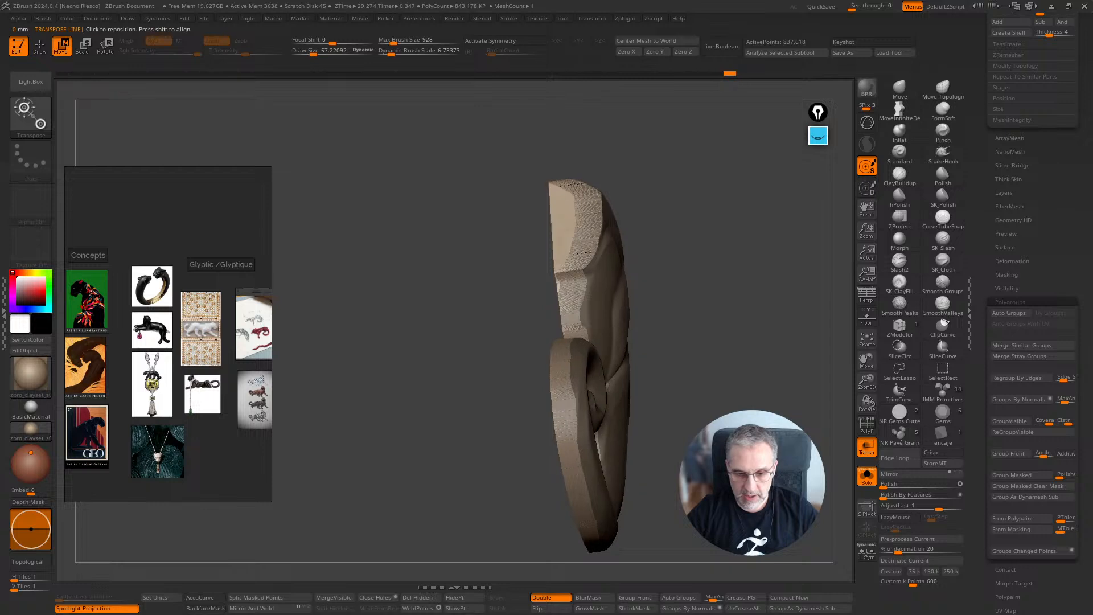
pyautogui.hotkey('ctrl', 'w')
pyautogui.moveTo(700, 171)
pyautogui.mouseDown(button='right')
pyautogui.moveTo(561, 179)
pyautogui.moveTo(573, 324)
pyautogui.moveTo(638, 336)
pyautogui.moveTo(572, 325)
pyautogui.mouseUp(button='right')
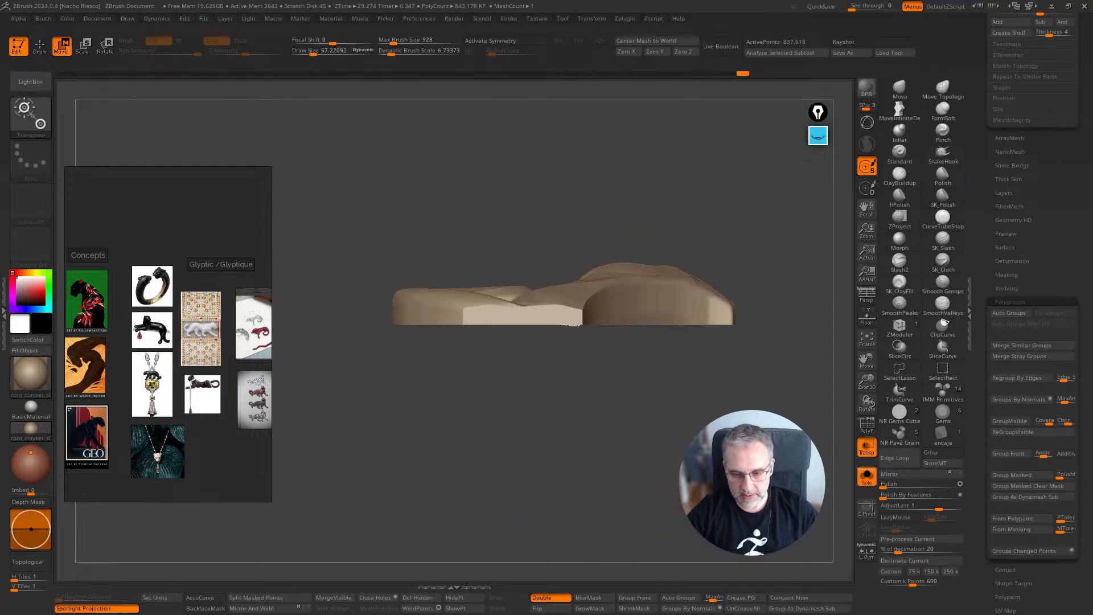
# Step: Undo the back's clip and try clipping the extended back flat again along a horizontal line viewed from below
pyautogui.keyDown('ctrl'); pyautogui.click(523, 316); pyautogui.keyUp('ctrl')
pyautogui.hotkey('ctrl', 'z')
pyautogui.hotkey('ctrl', 'z')
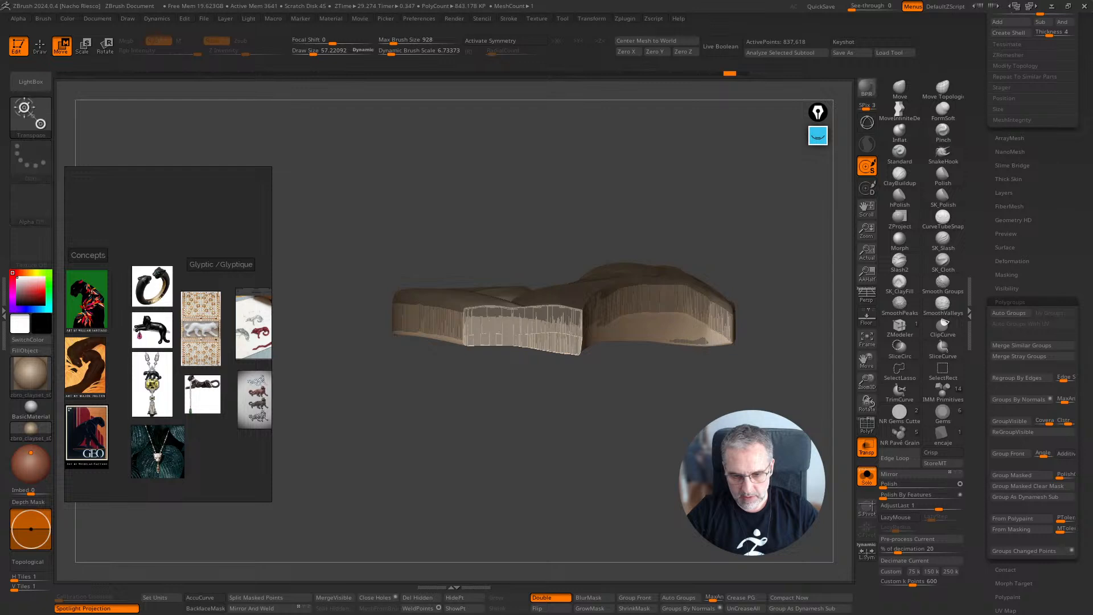
pyautogui.moveTo(777, 333)
pyautogui.keyDown('ctrl'); pyautogui.keyDown('shift'); pyautogui.mouseDown()
pyautogui.moveTo(232, 342)
pyautogui.moveTo(229, 416)
pyautogui.mouseUp(); pyautogui.keyUp('shift'); pyautogui.keyUp('ctrl')
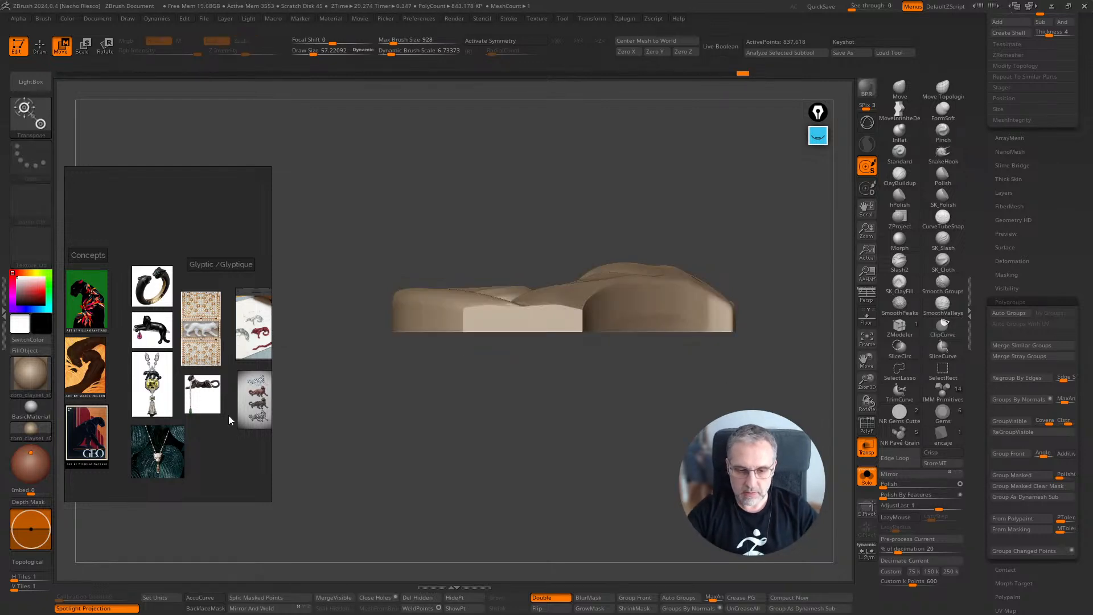
pyautogui.moveTo(619, 472); pyautogui.dragTo(656, 524, button='right')
pyautogui.keyDown('ctrl'); pyautogui.moveTo(765, 415); pyautogui.dragTo(760, 368); pyautogui.keyUp('ctrl')
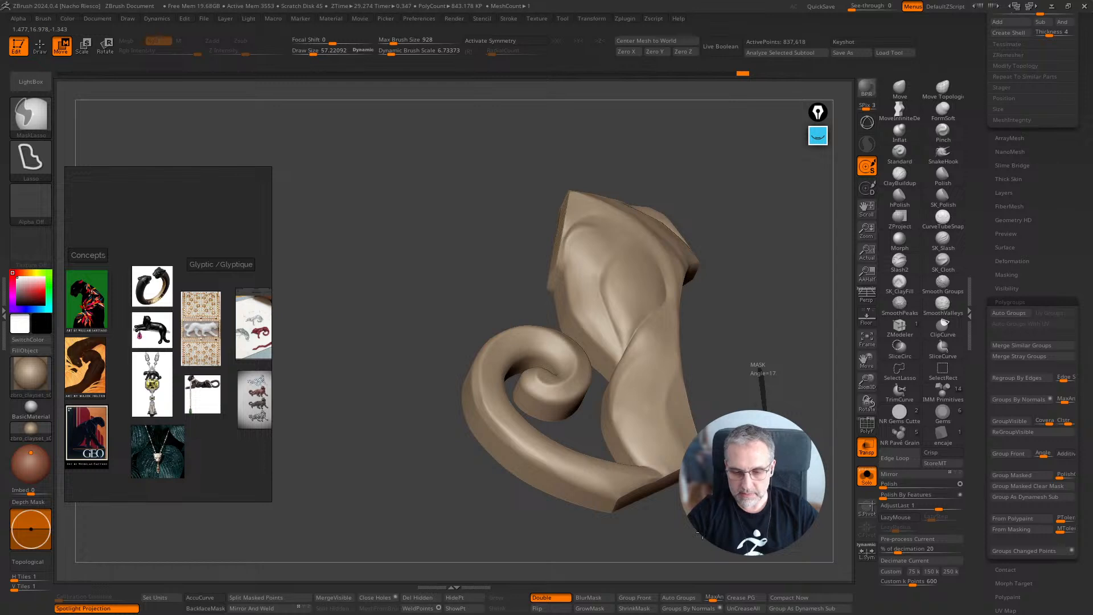
pyautogui.moveTo(700, 535); pyautogui.dragTo(712, 432, button='right')
pyautogui.moveTo(808, 431); pyautogui.dragTo(719, 541, button='right')
pyautogui.press('ctrl')
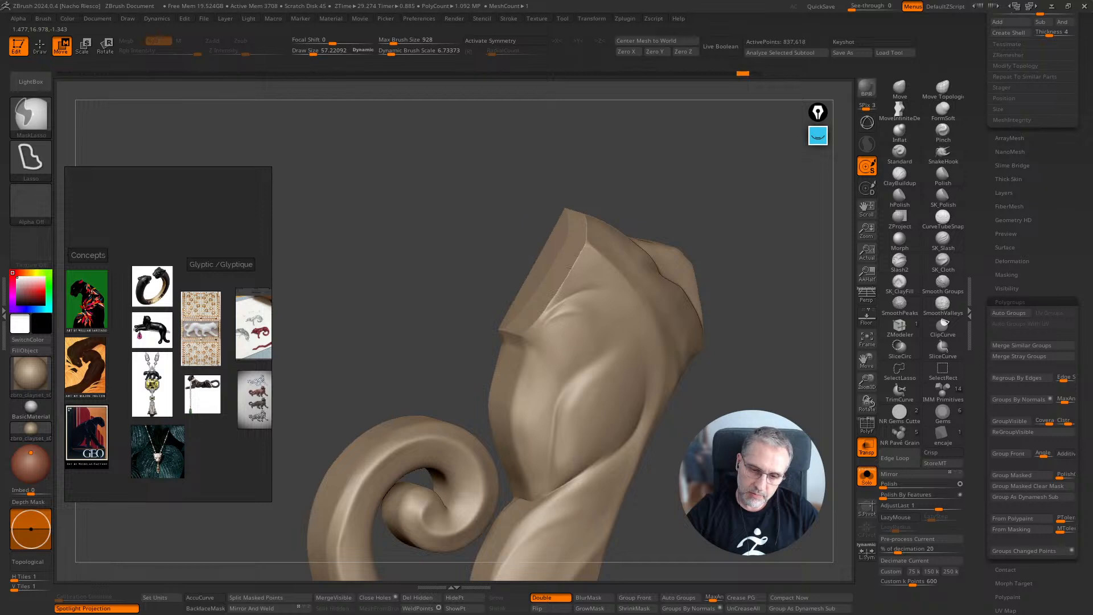
# Step: Undo the body's flat clip and the rearward extension of its back
pyautogui.hotkey('ctrl', 'z')
pyautogui.hotkey('ctrl', 'z')
pyautogui.moveTo(683, 342)
pyautogui.mouseDown(button='right')
pyautogui.moveTo(820, 347)
pyautogui.moveTo(632, 348)
pyautogui.moveTo(640, 357)
pyautogui.mouseUp(button='right')
pyautogui.hotkey('ctrl', 'z')
# Step: Choose MaskCurve as the active masking brush, dismissing its note until restart and moving the reference board out of the way
pyautogui.moveTo(718, 302)
pyautogui.mouseDown(button='right')
pyautogui.moveTo(691, 303)
pyautogui.moveTo(757, 237)
pyautogui.moveTo(786, 237)
pyautogui.mouseUp(button='right')
pyautogui.click(49, 123)
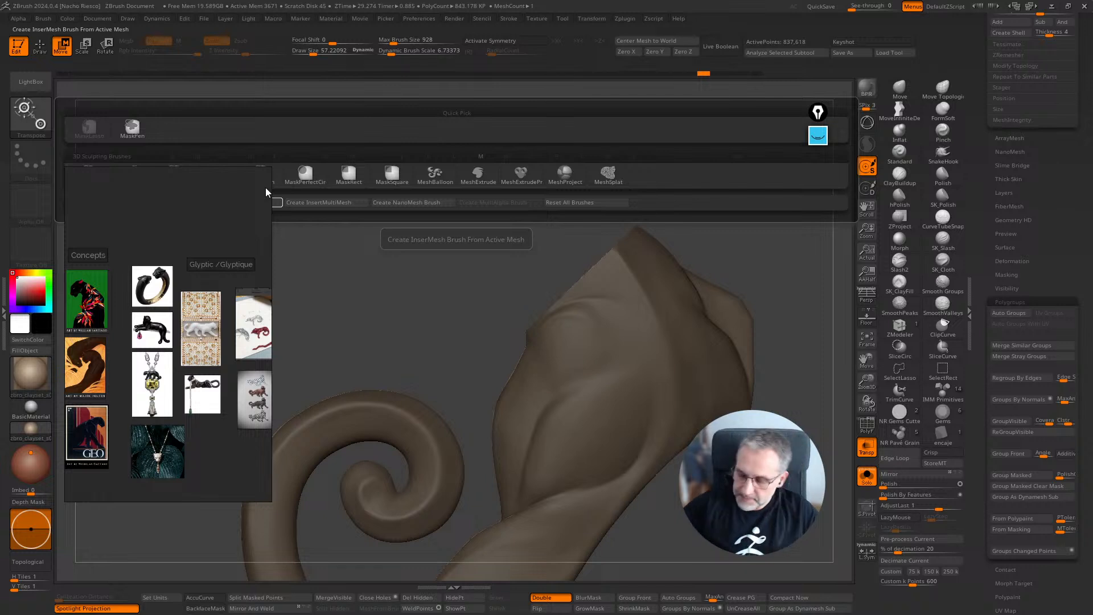
pyautogui.moveTo(268, 204); pyautogui.dragTo(177, 297)
pyautogui.click(134, 173)
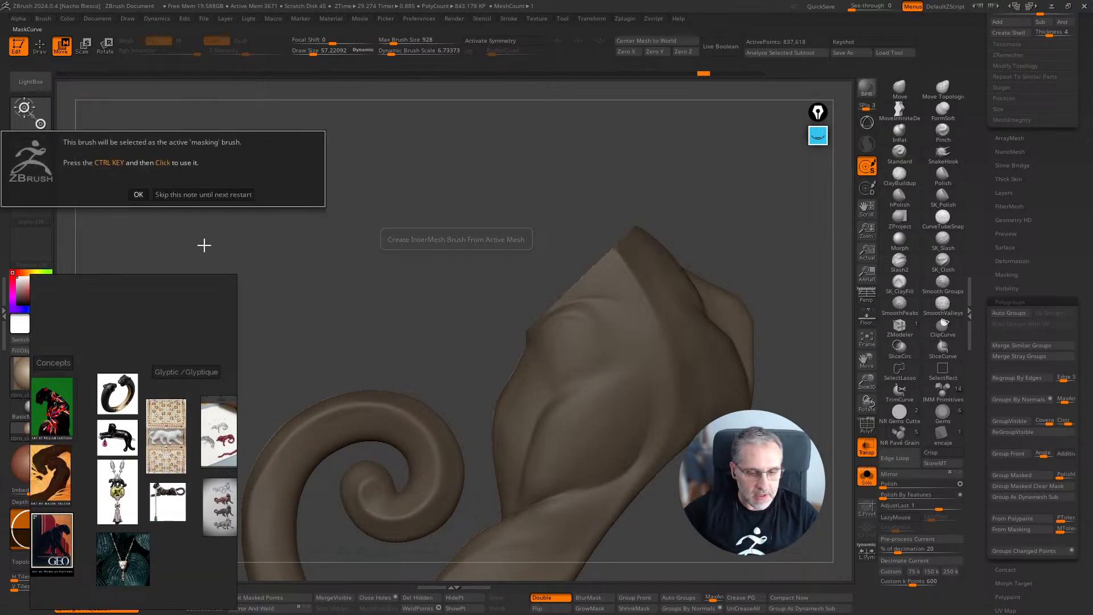
pyautogui.click(250, 195)
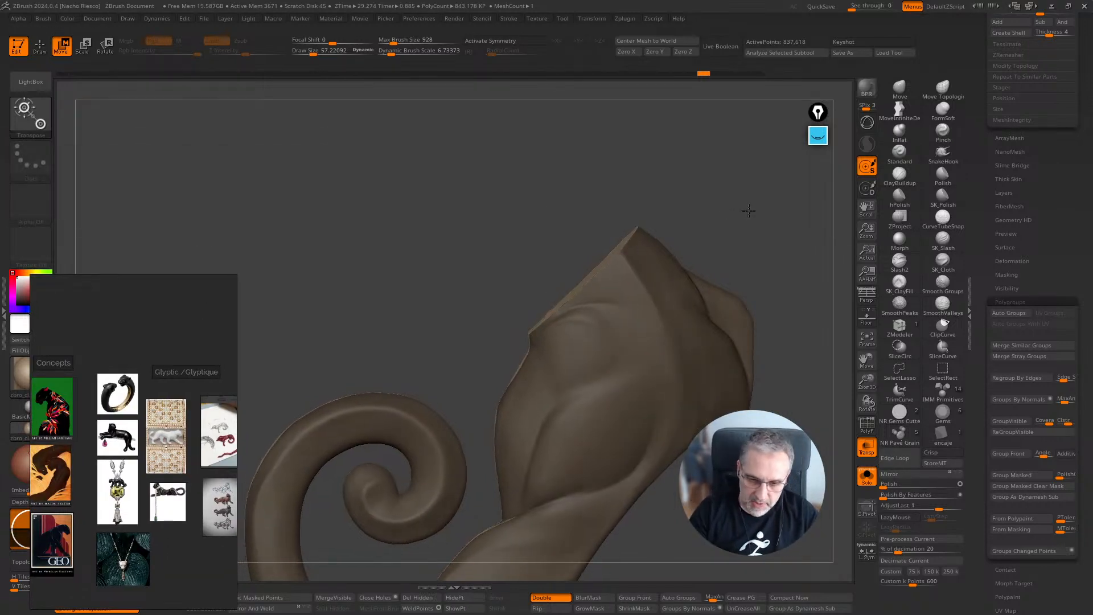
# Step: Extend the body's unmasked sides and back rearward with Transpose and clear the mask
pyautogui.moveTo(494, 362)
pyautogui.keyDown('ctrl'); pyautogui.mouseDown()
pyautogui.moveTo(659, 225)
pyautogui.moveTo(671, 193)
pyautogui.moveTo(777, 206)
pyautogui.moveTo(806, 222)
pyautogui.mouseUp(); pyautogui.keyUp('ctrl')
pyautogui.moveTo(729, 379)
pyautogui.mouseDown()
pyautogui.moveTo(799, 384)
pyautogui.moveTo(762, 378)
pyautogui.moveTo(689, 413)
pyautogui.mouseUp()
pyautogui.moveTo(564, 381)
pyautogui.keyDown('shift'); pyautogui.mouseDown()
pyautogui.moveTo(681, 381)
pyautogui.moveTo(563, 381)
pyautogui.mouseUp(); pyautogui.keyUp('shift')
pyautogui.press('q')
pyautogui.keyDown('ctrl'); pyautogui.moveTo(695, 383); pyautogui.dragTo(720, 406); pyautogui.keyUp('ctrl')
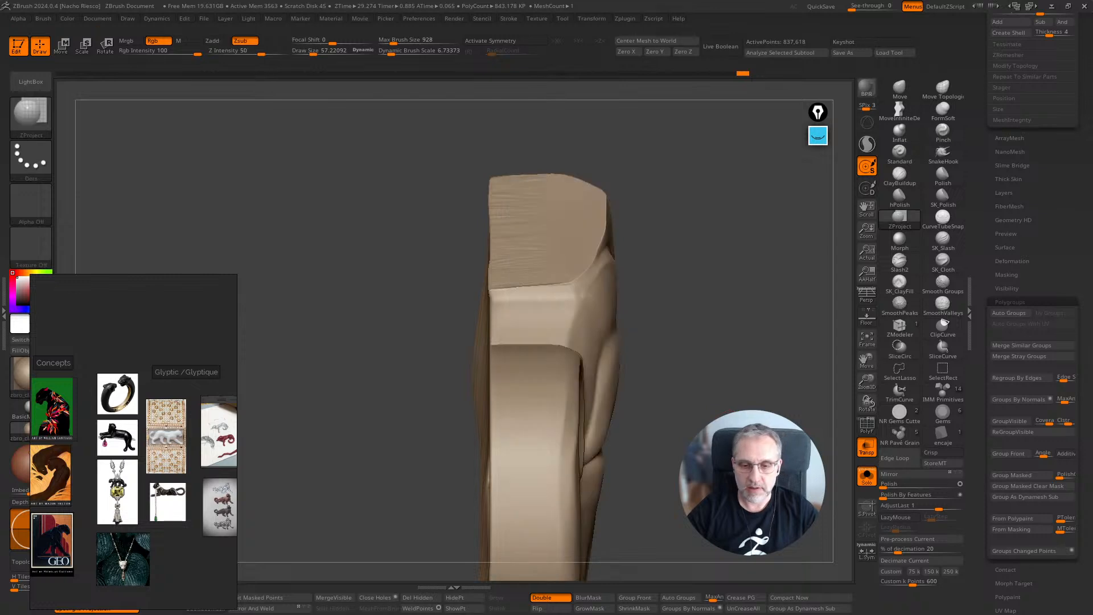
# Step: Clip the body's extended back flat with ClipCurve along a horizontal line viewed from below and remesh the body
pyautogui.keyDown('alt'); pyautogui.moveTo(706, 462); pyautogui.dragTo(710, 332); pyautogui.keyUp('alt')
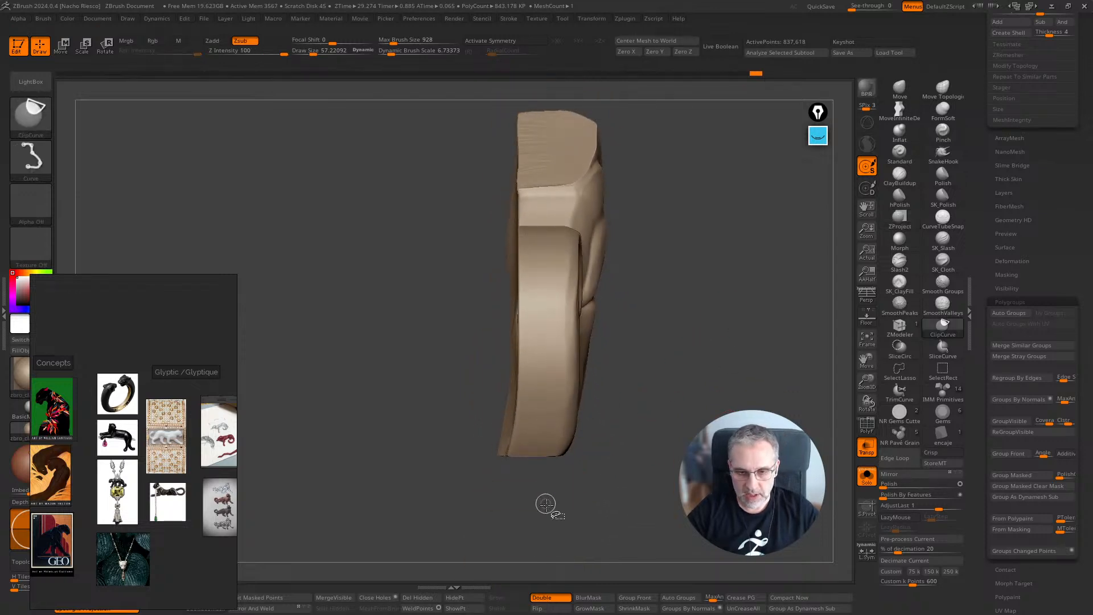
pyautogui.moveTo(656, 524); pyautogui.dragTo(674, 431)
pyautogui.moveTo(666, 482); pyautogui.dragTo(683, 564)
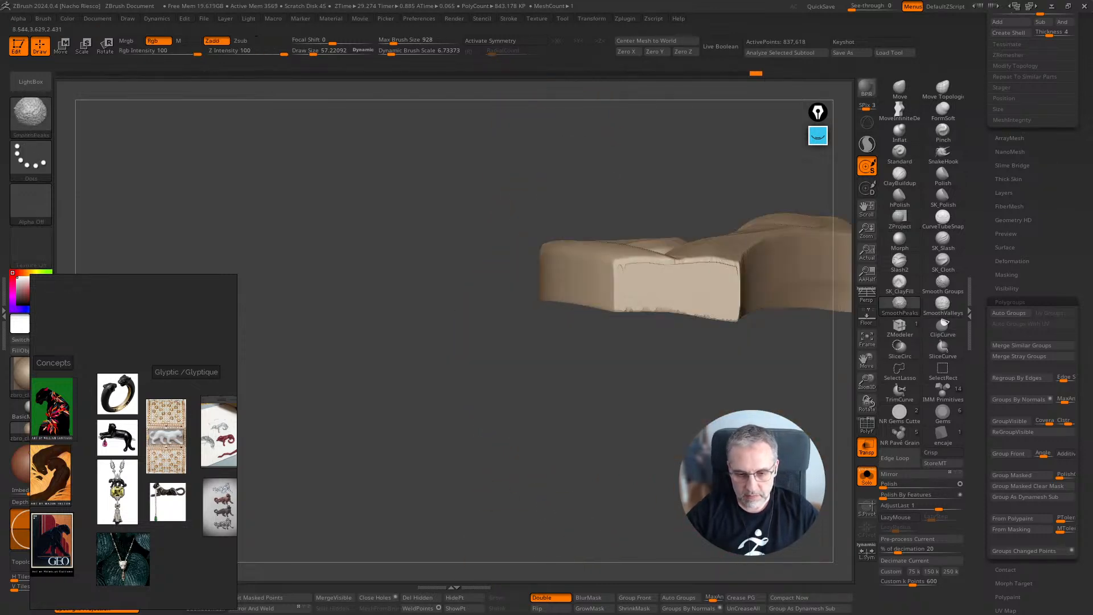
pyautogui.keyDown('alt'); pyautogui.moveTo(681, 492); pyautogui.dragTo(422, 515); pyautogui.keyUp('alt')
pyautogui.click(943, 324)
pyautogui.keyDown('ctrl'); pyautogui.keyDown('shift'); pyautogui.moveTo(741, 311); pyautogui.dragTo(101, 332); pyautogui.keyUp('shift'); pyautogui.keyUp('ctrl')
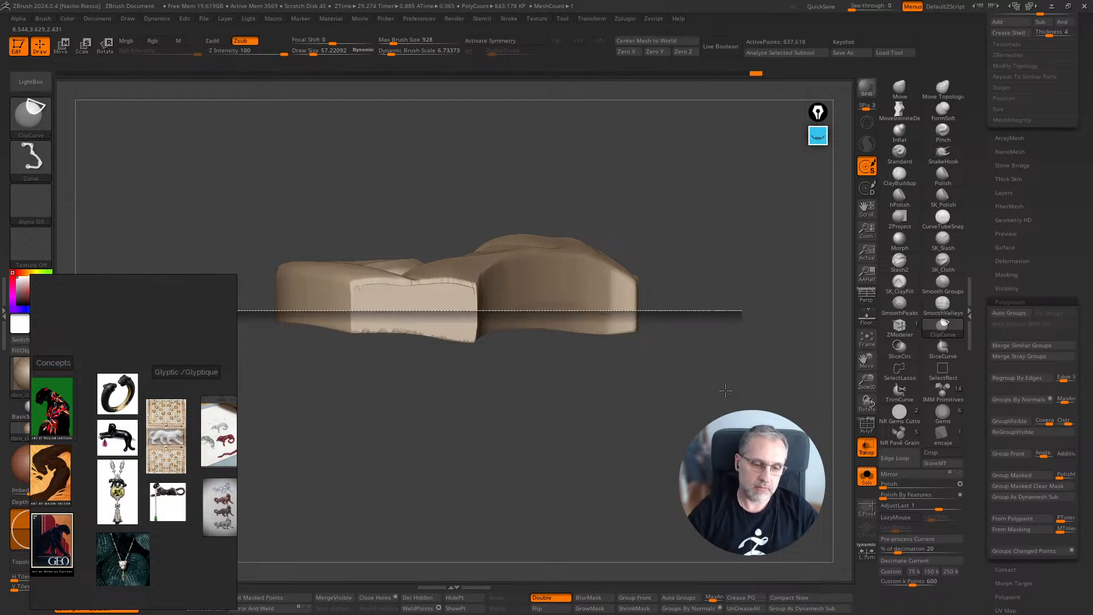
pyautogui.moveTo(728, 391)
pyautogui.mouseDown()
pyautogui.moveTo(703, 478)
pyautogui.moveTo(662, 409)
pyautogui.mouseUp()
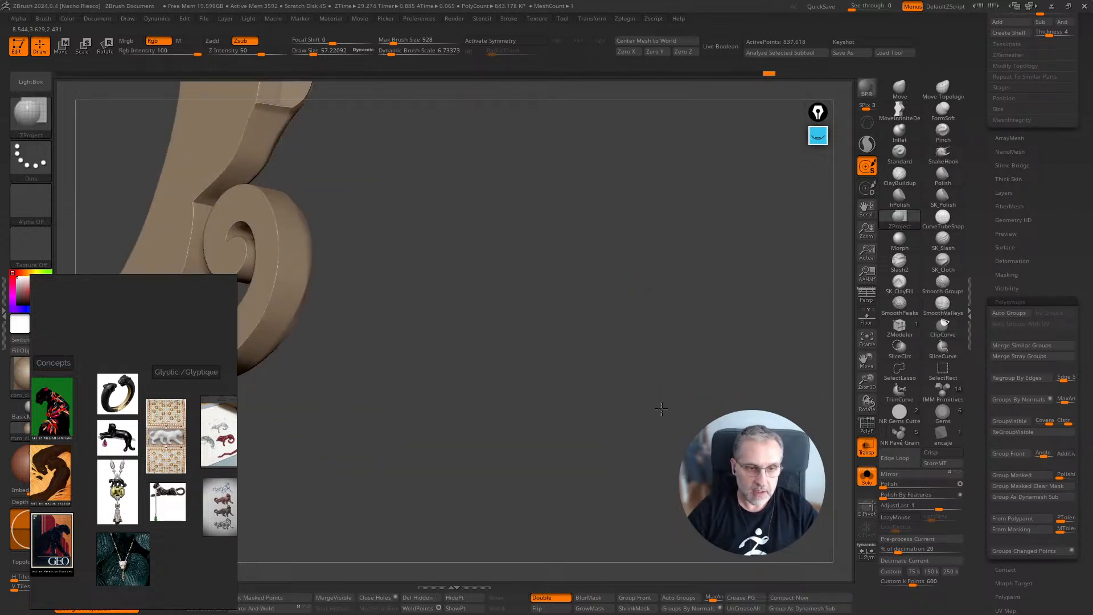
pyautogui.press('f')
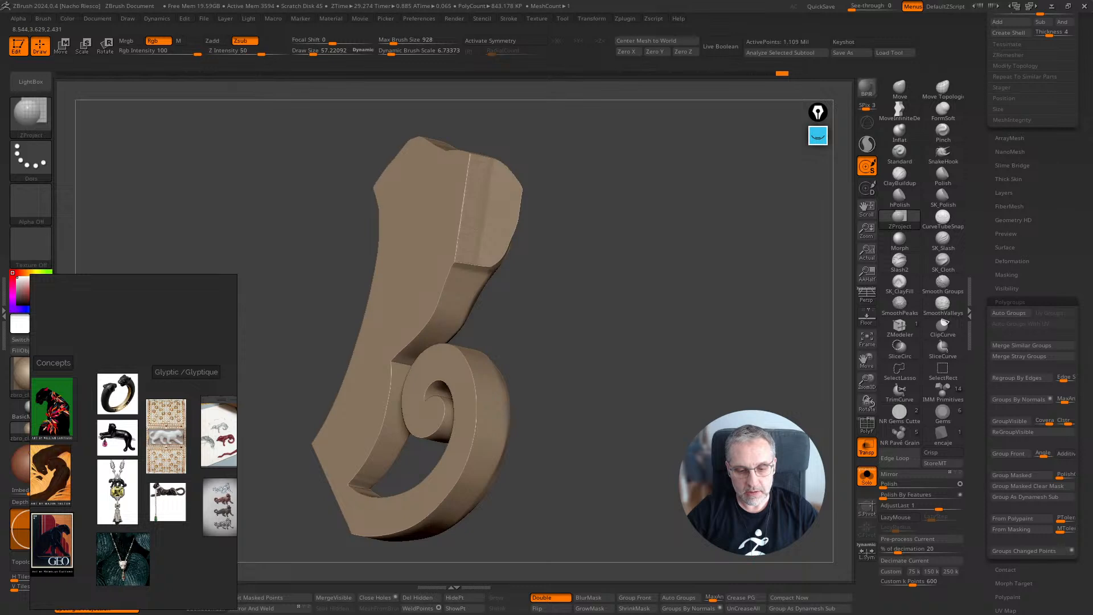
pyautogui.moveTo(702, 342); pyautogui.dragTo(644, 348)
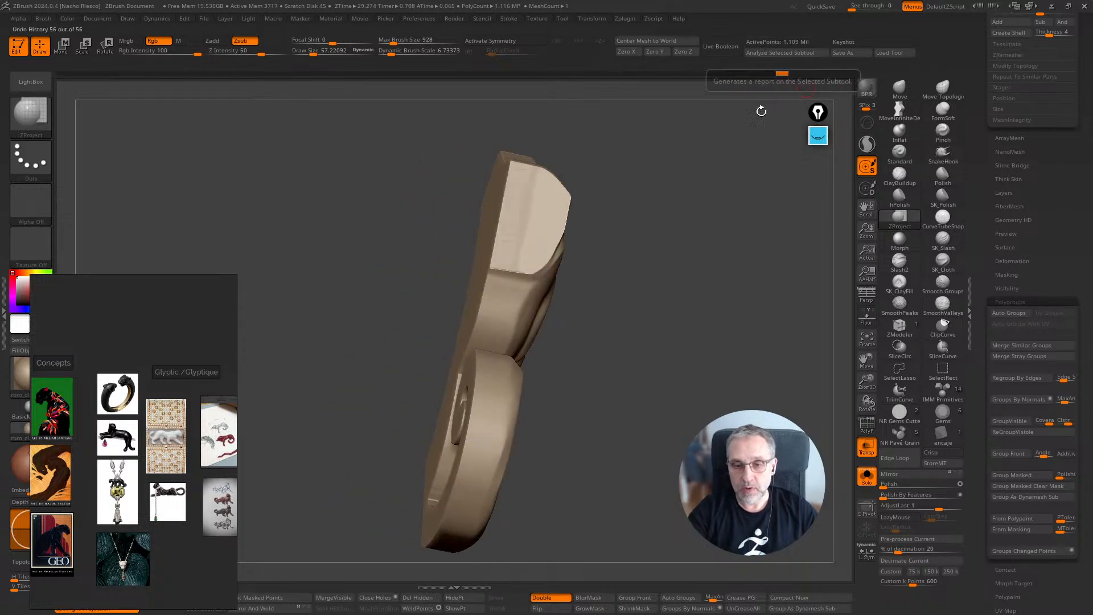
pyautogui.moveTo(741, 319)
pyautogui.mouseDown()
pyautogui.moveTo(702, 393)
pyautogui.moveTo(706, 421)
pyautogui.mouseUp()
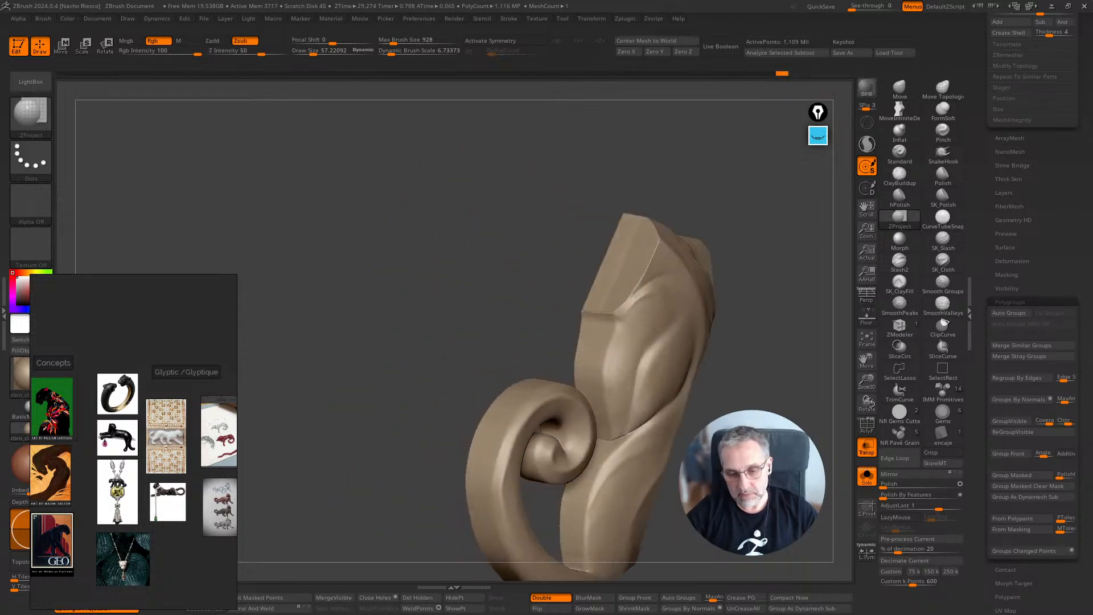
# Step: Turn off transparency, check the body together with the other pendant parts, and isolate the body again
pyautogui.click(868, 477)
pyautogui.click(866, 447)
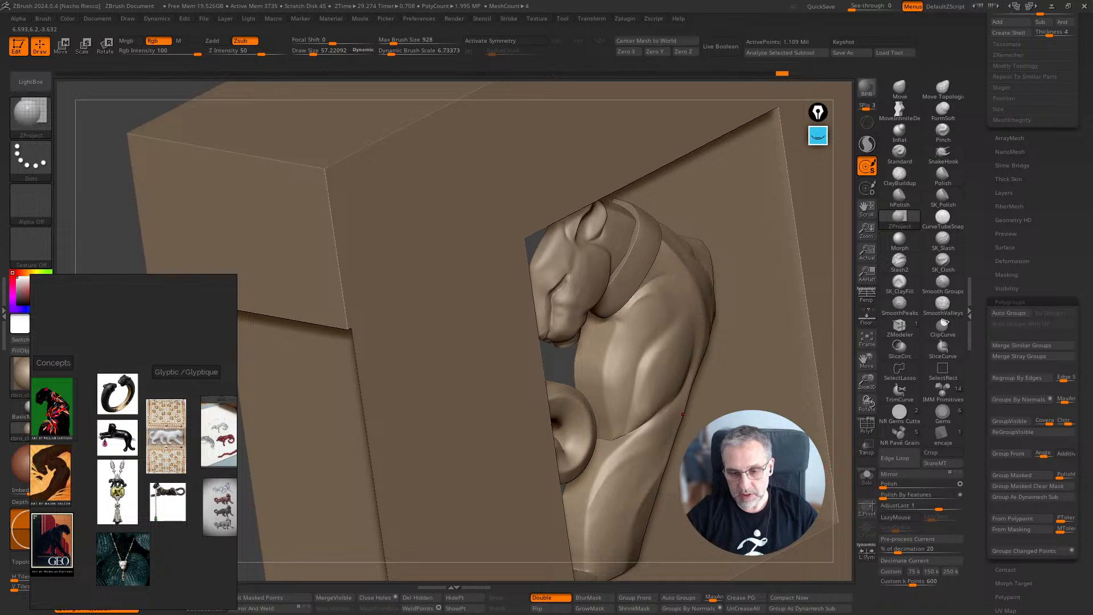
pyautogui.moveTo(683, 414); pyautogui.dragTo(629, 410)
pyautogui.click(869, 479)
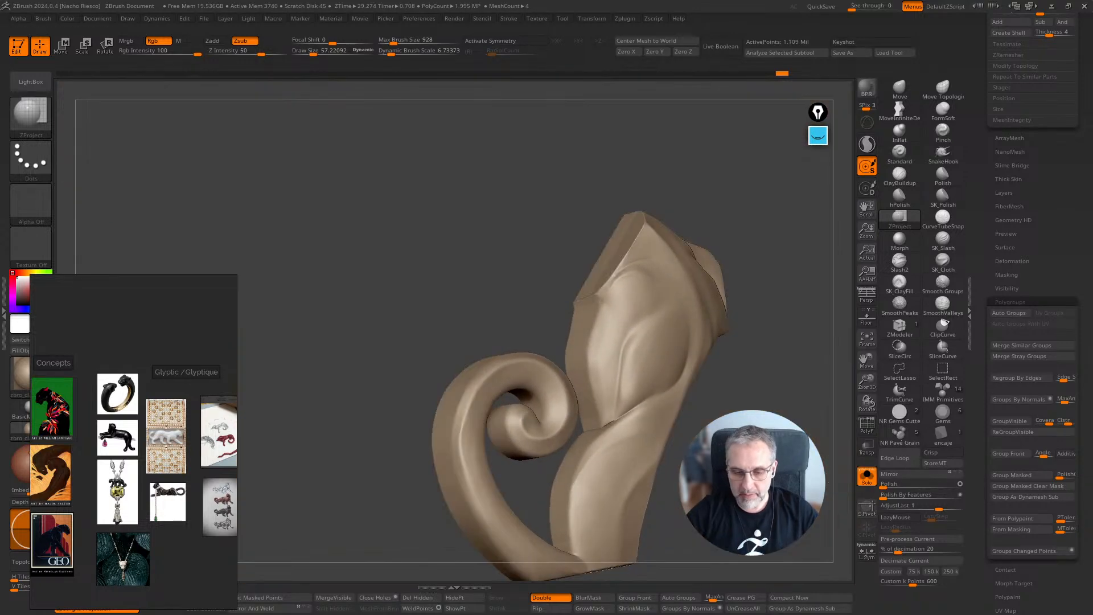
pyautogui.moveTo(757, 364)
pyautogui.mouseDown()
pyautogui.moveTo(826, 399)
pyautogui.moveTo(797, 356)
pyautogui.moveTo(806, 360)
pyautogui.mouseUp()
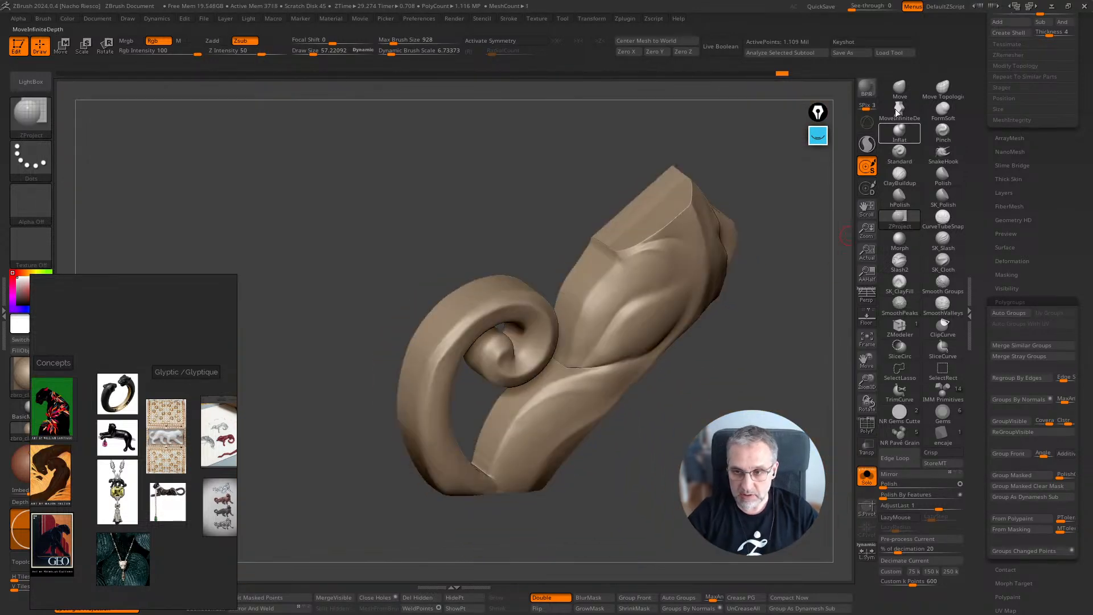
# Step: Adjust the fold between the body's torso and leg using the Move brush with BackfaceMask on and draw size about 240
pyautogui.click(900, 86)
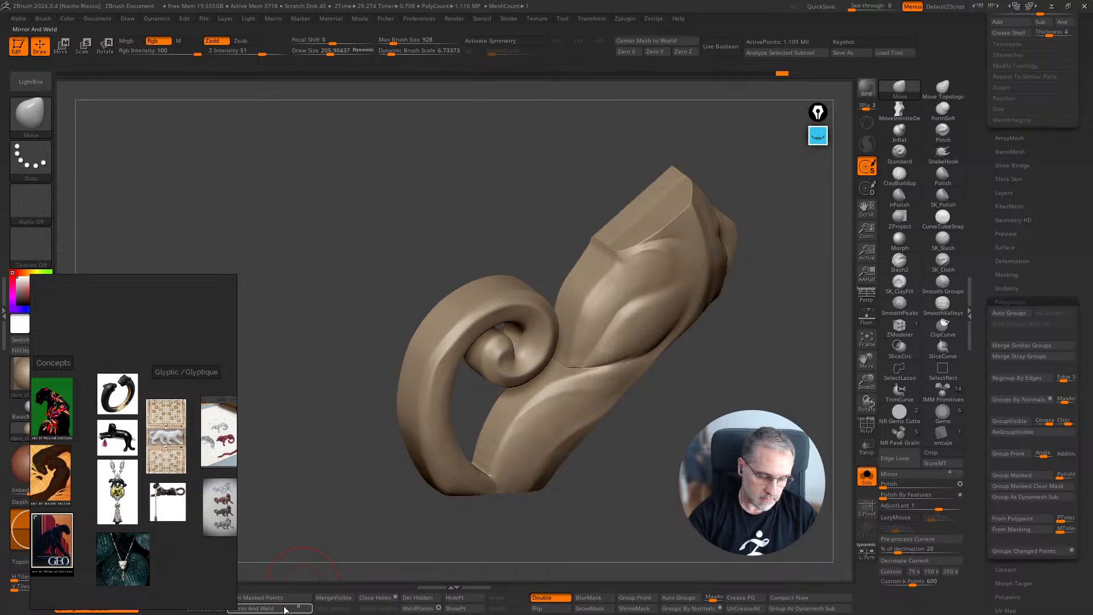
pyautogui.moveTo(217, 417); pyautogui.dragTo(225, 347)
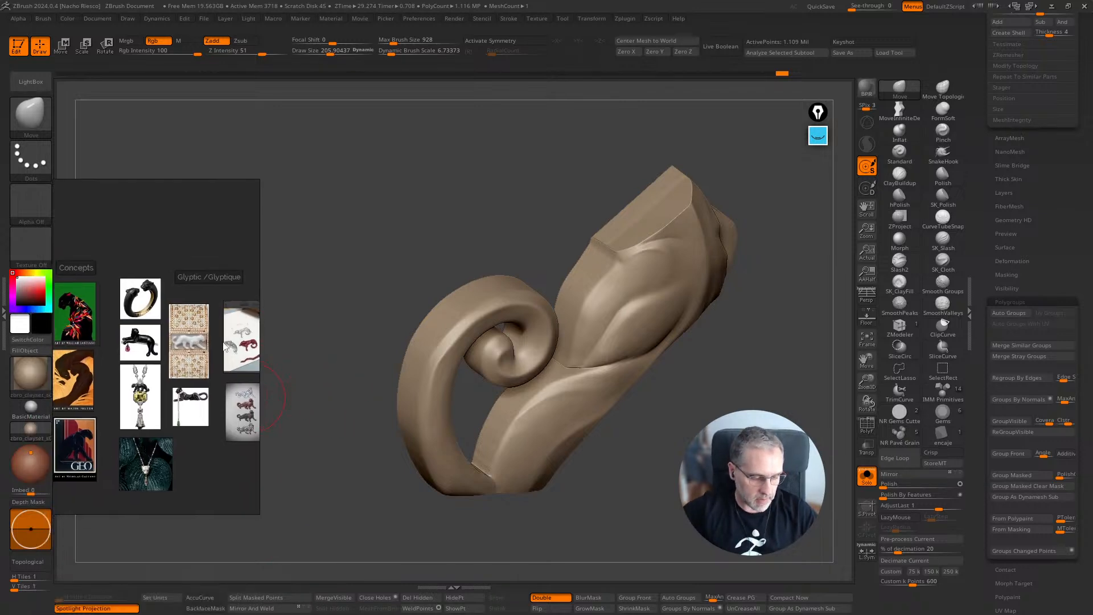
pyautogui.moveTo(319, 512); pyautogui.dragTo(364, 467)
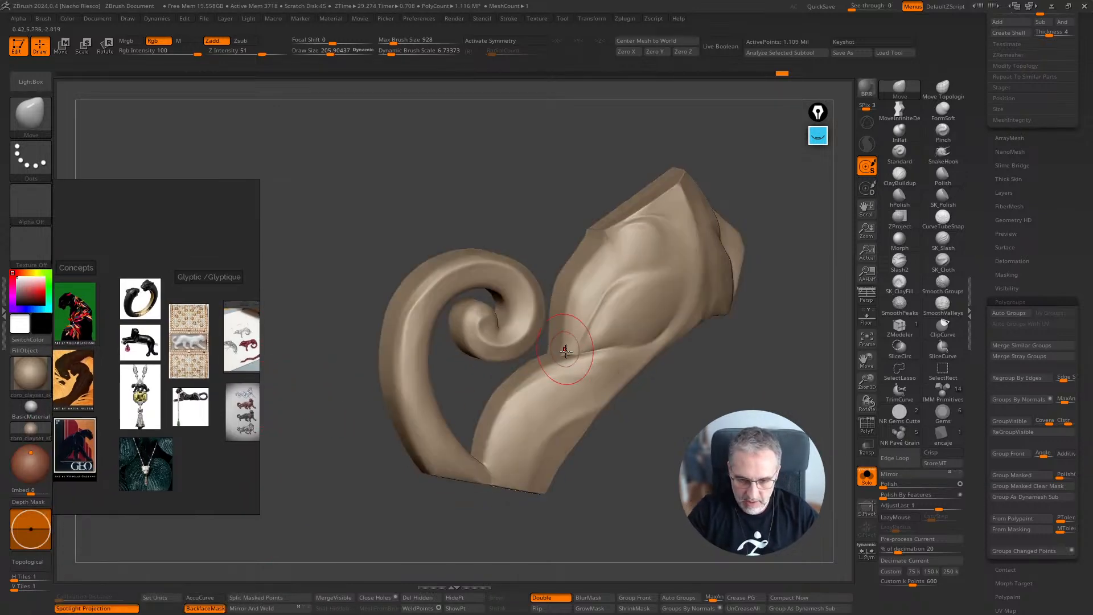
pyautogui.press('s')
pyautogui.moveTo(567, 351); pyautogui.dragTo(571, 352)
pyautogui.press('ctrl')
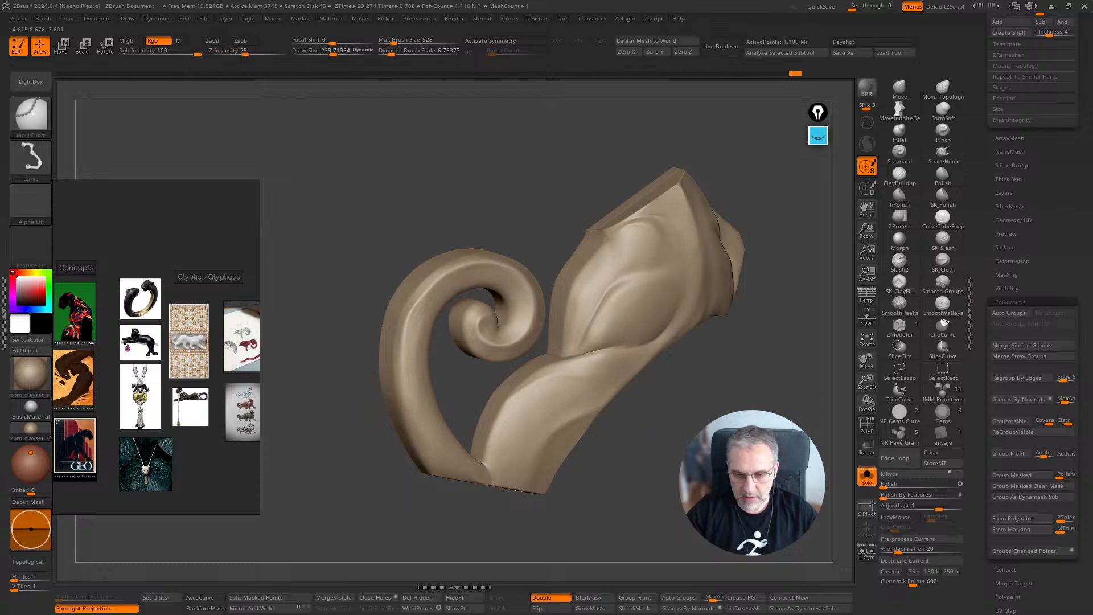
# Step: Clip the body's base flat along a horizontal line with ClipCurve, remesh the body, and check its fit inside the frame
pyautogui.moveTo(353, 513); pyautogui.dragTo(319, 478)
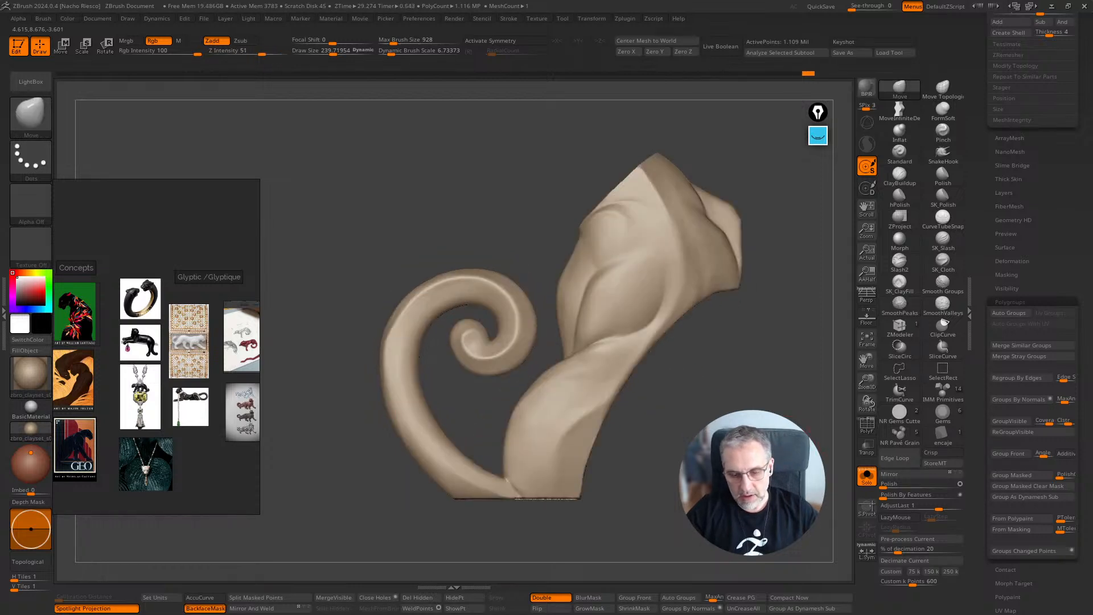
pyautogui.moveTo(655, 512)
pyautogui.mouseDown()
pyautogui.moveTo(632, 501)
pyautogui.moveTo(683, 536)
pyautogui.moveTo(712, 455)
pyautogui.moveTo(647, 442)
pyautogui.moveTo(273, 442)
pyautogui.moveTo(286, 424)
pyautogui.mouseUp()
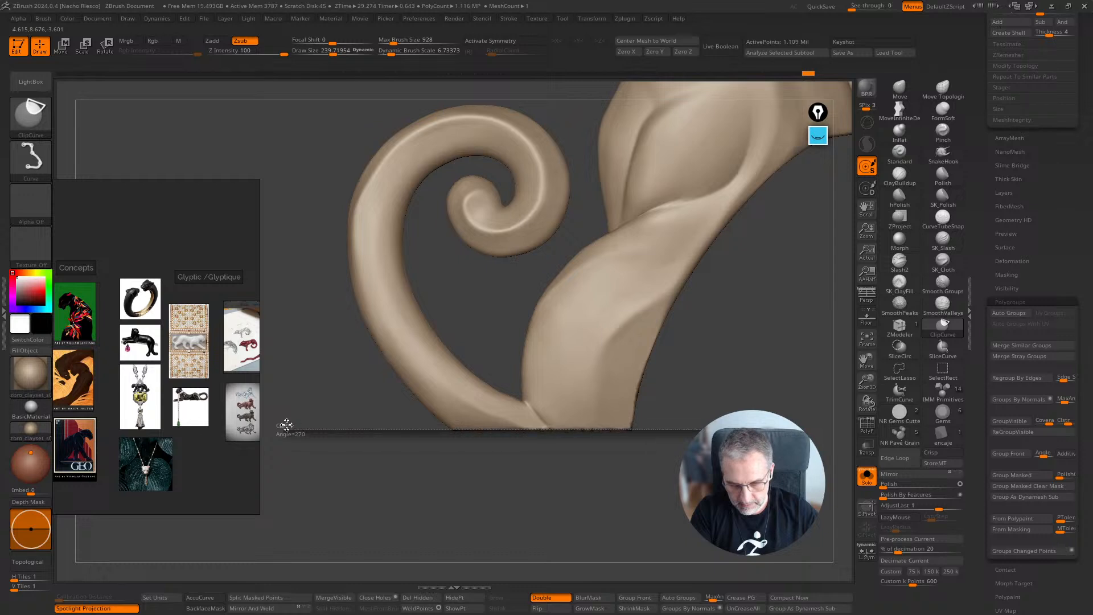
pyautogui.keyDown('ctrl'); pyautogui.keyDown('shift'); pyautogui.moveTo(328, 504); pyautogui.dragTo(328, 504); pyautogui.keyUp('shift'); pyautogui.keyUp('ctrl')
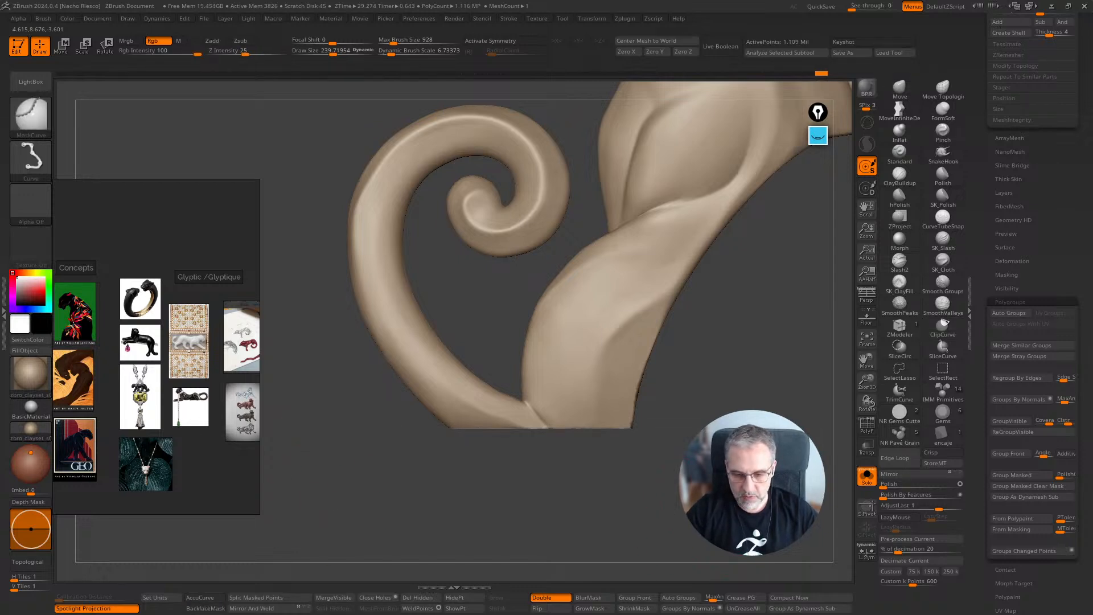
pyautogui.moveTo(797, 444)
pyautogui.mouseDown()
pyautogui.moveTo(758, 387)
pyautogui.moveTo(800, 430)
pyautogui.moveTo(732, 513)
pyautogui.mouseUp()
pyautogui.click(867, 476)
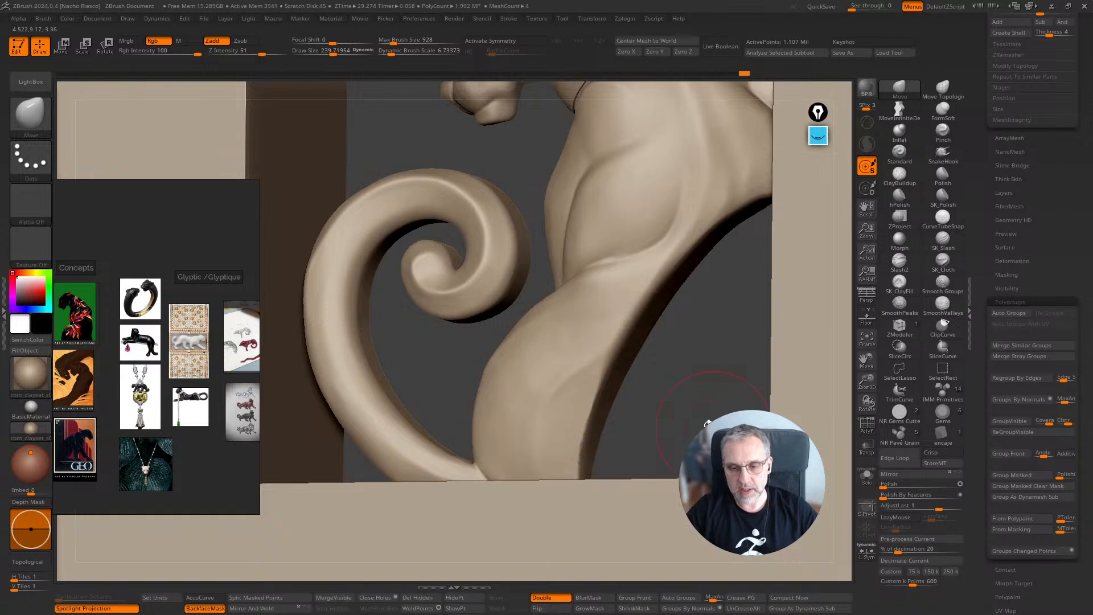
pyautogui.moveTo(708, 424); pyautogui.dragTo(748, 308)
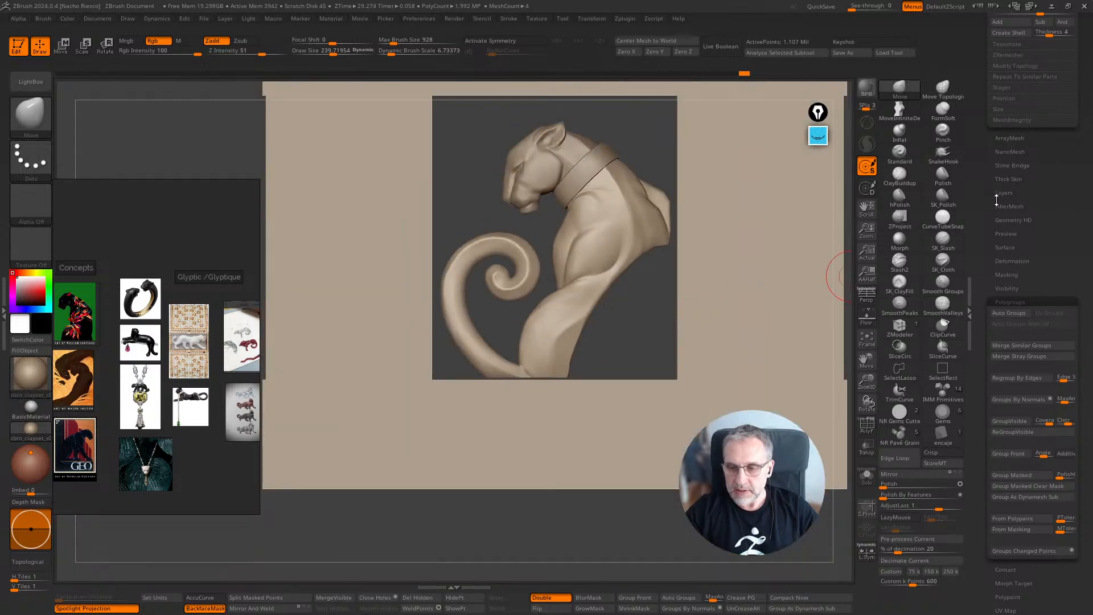
# Step: Hide the square frame and find and show the line-patterned plate PM3D_Plane3D_17 behind the panther
pyautogui.moveTo(989, 188); pyautogui.dragTo(988, 421)
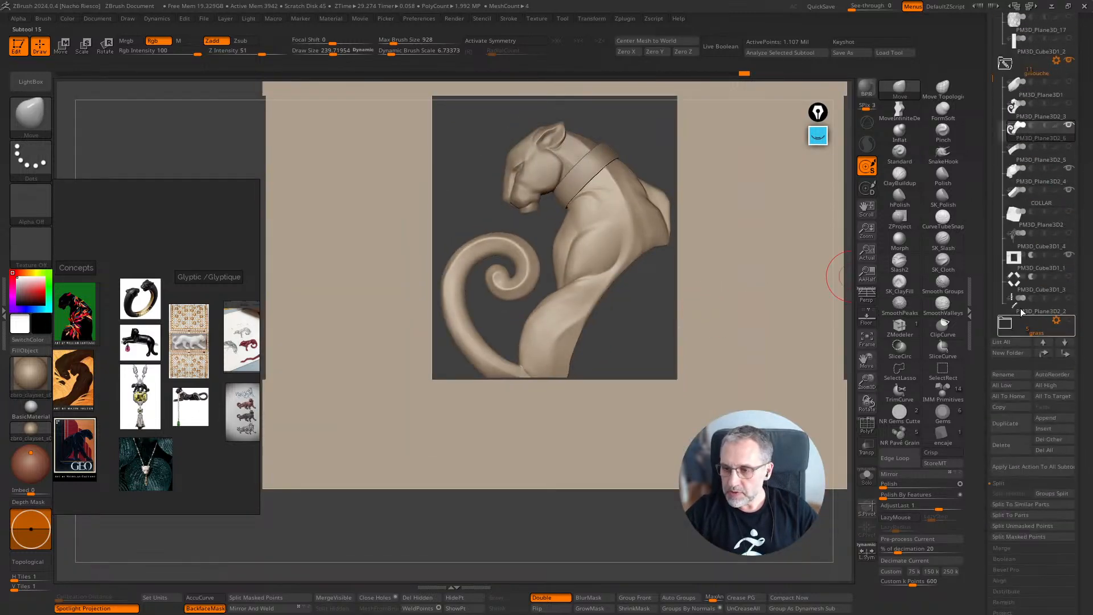
pyautogui.click(1069, 258)
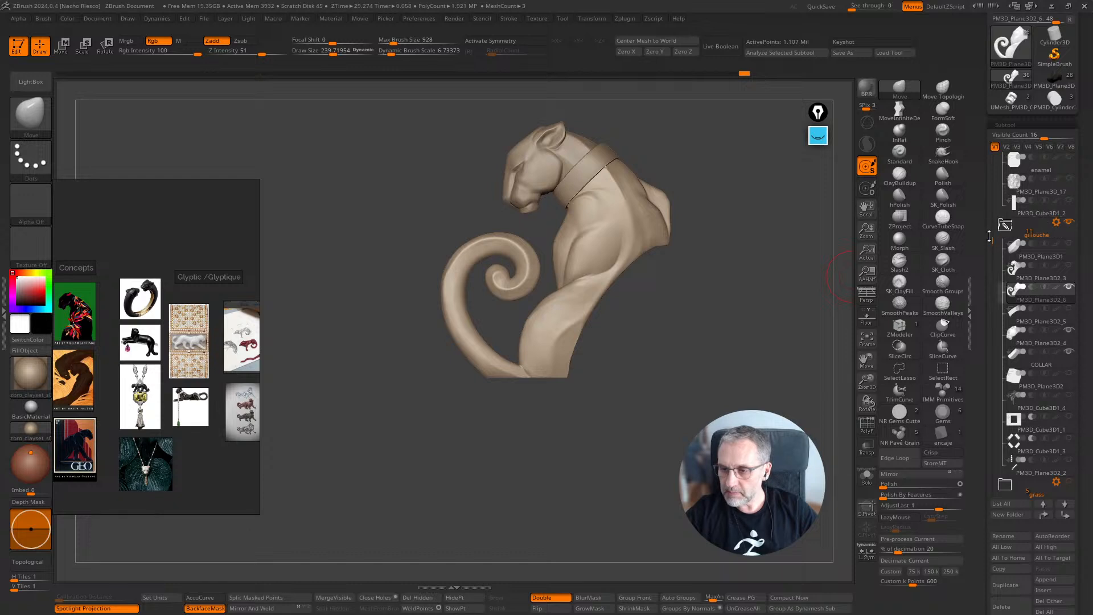
pyautogui.moveTo(989, 236); pyautogui.dragTo(993, 170)
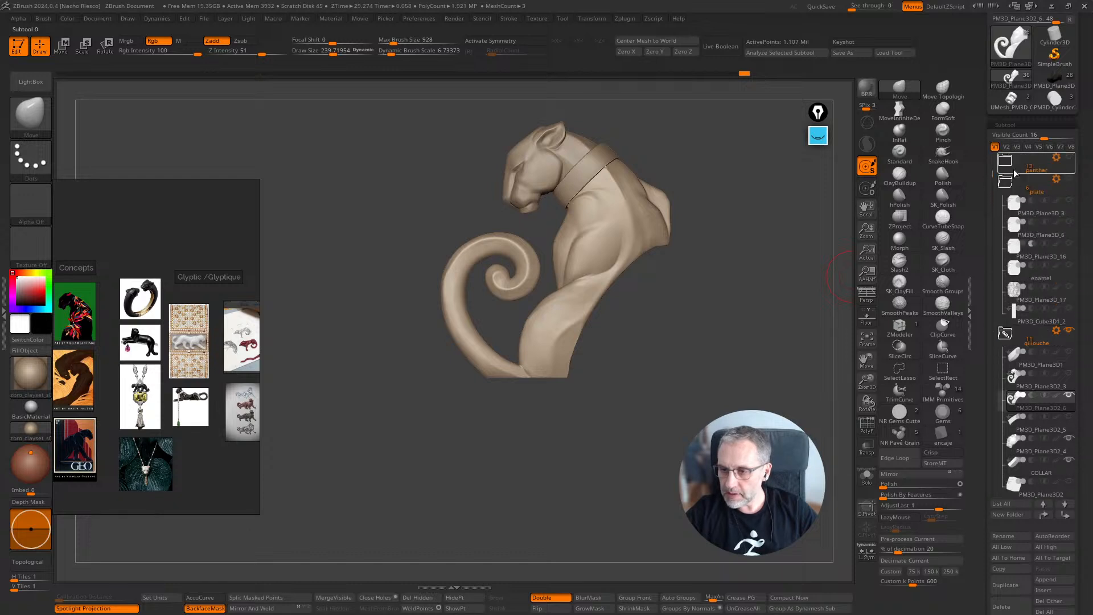
pyautogui.click(1069, 200)
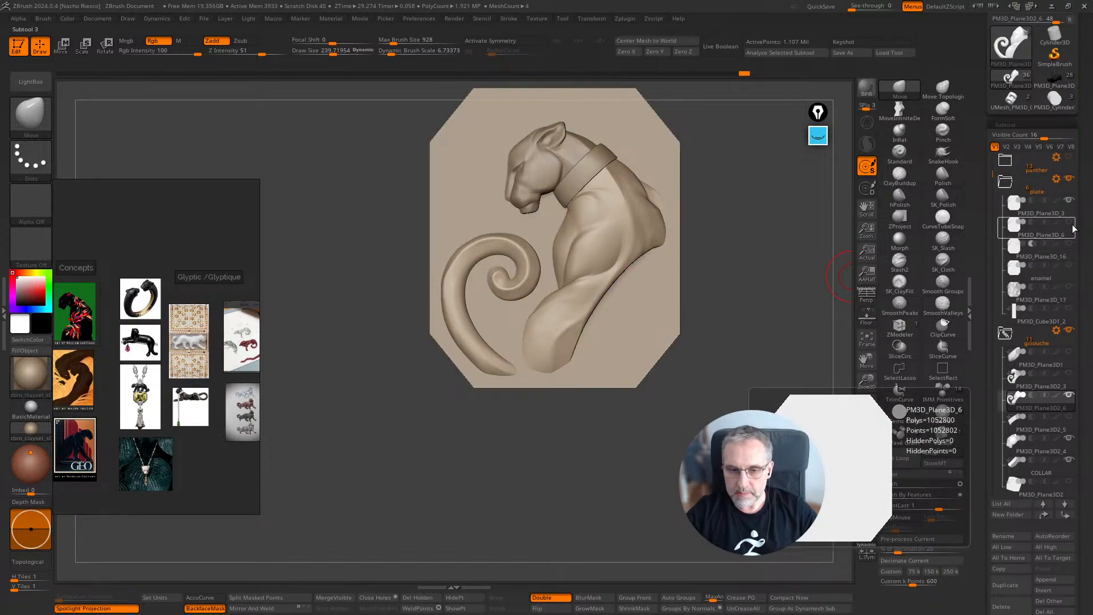
pyautogui.click(1069, 203)
pyautogui.click(1069, 223)
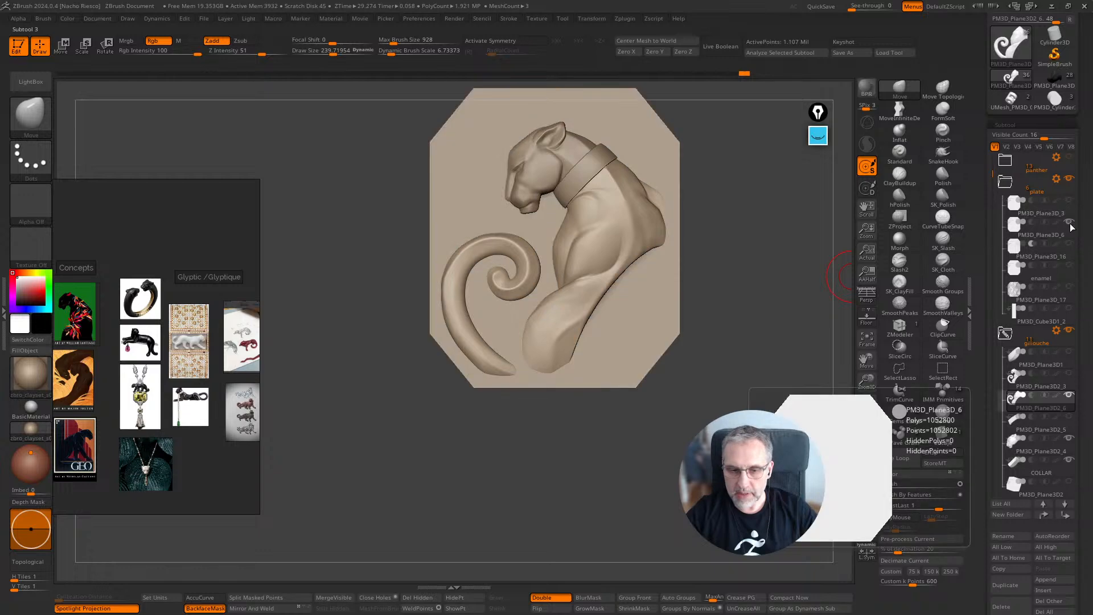
pyautogui.click(1070, 224)
pyautogui.click(1070, 244)
pyautogui.click(1070, 244)
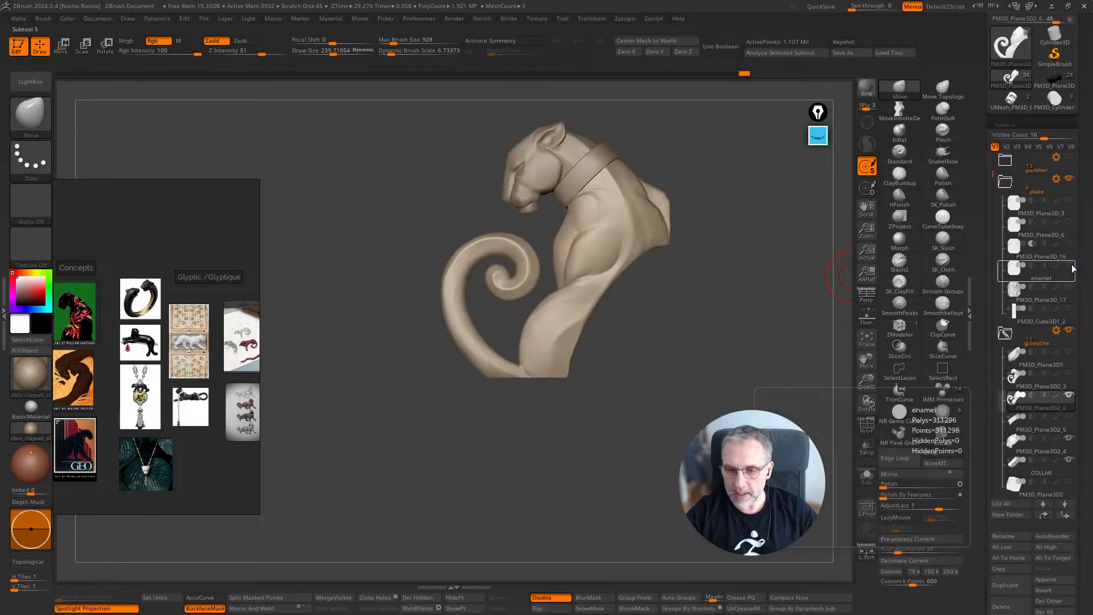
pyautogui.click(1069, 266)
pyautogui.click(1070, 266)
pyautogui.click(1069, 288)
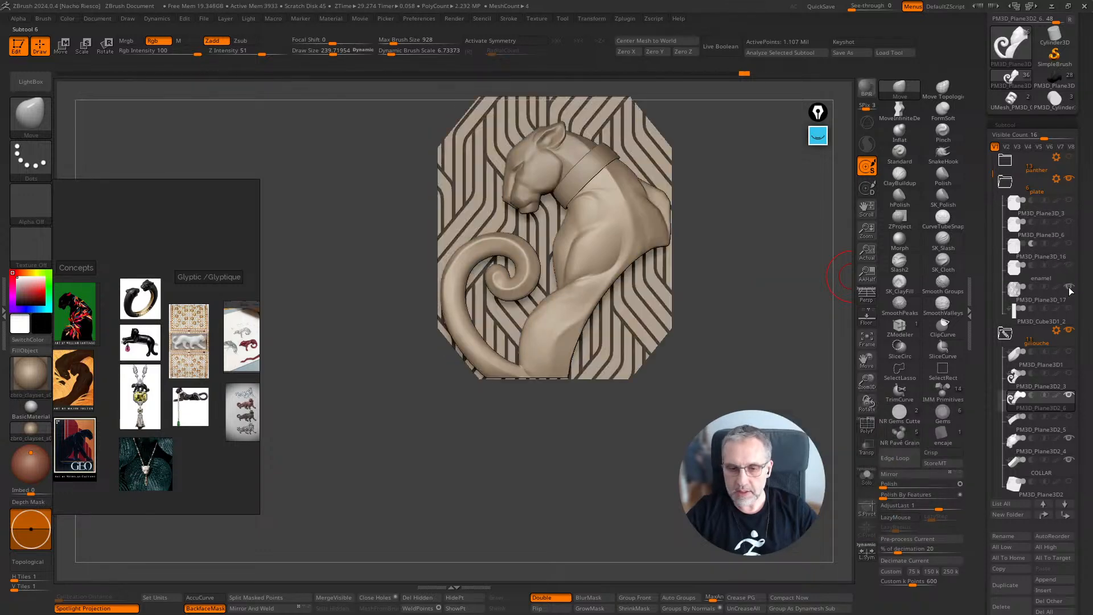
# Step: Examine from the side and front how deep the head, collar and body sit relative to the patterned plate
pyautogui.moveTo(712, 268); pyautogui.dragTo(826, 268)
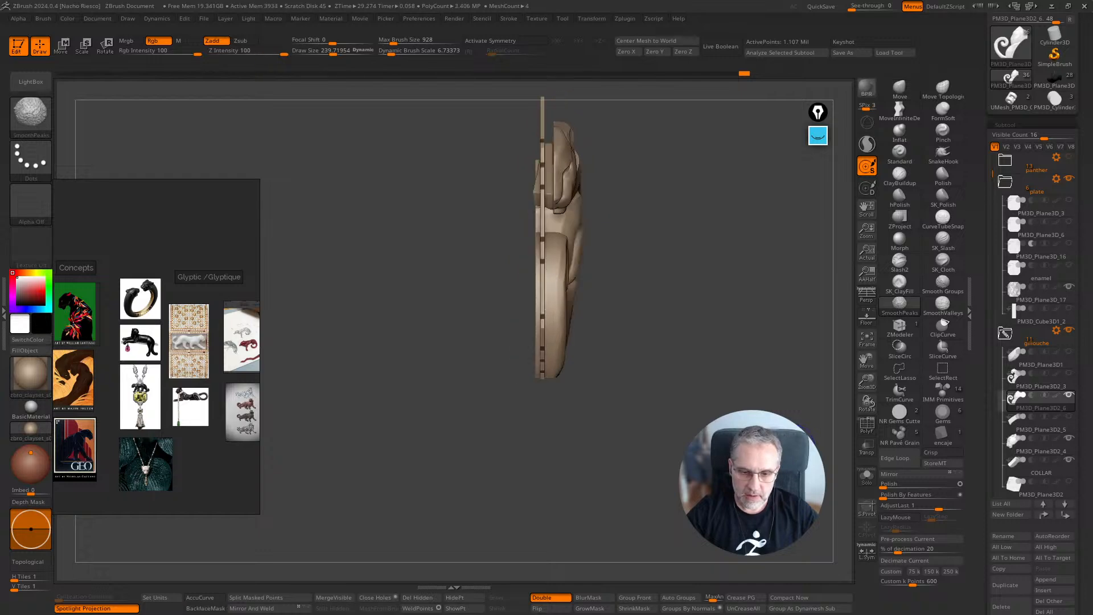
pyautogui.keyDown('alt'); pyautogui.moveTo(711, 268); pyautogui.dragTo(711, 331); pyautogui.keyUp('alt')
pyautogui.moveTo(808, 376); pyautogui.dragTo(729, 381)
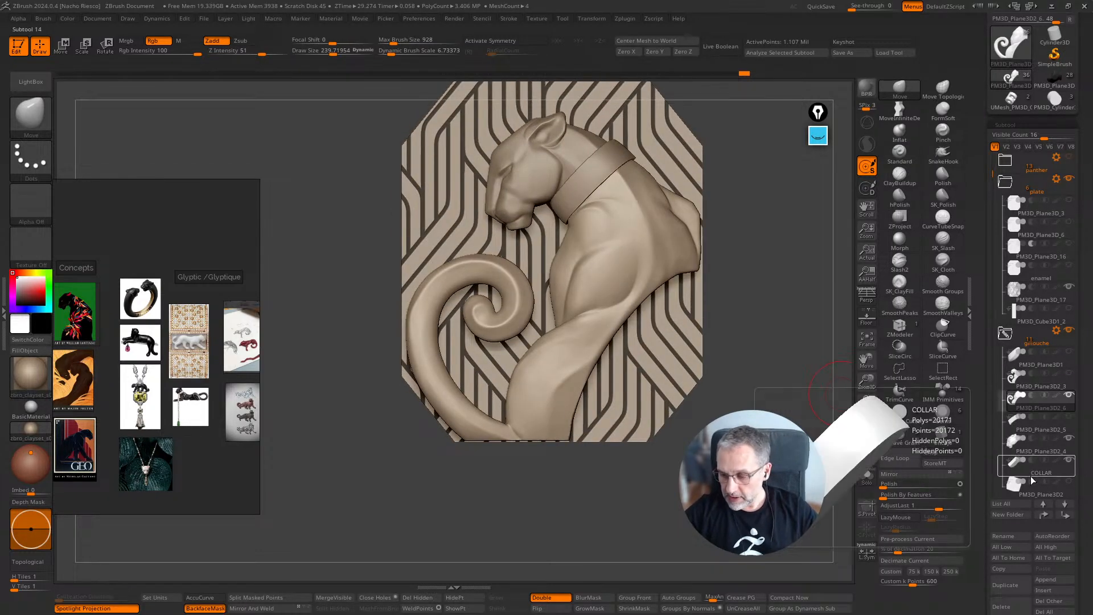
pyautogui.moveTo(772, 424)
pyautogui.mouseDown()
pyautogui.moveTo(824, 430)
pyautogui.moveTo(588, 229)
pyautogui.mouseUp()
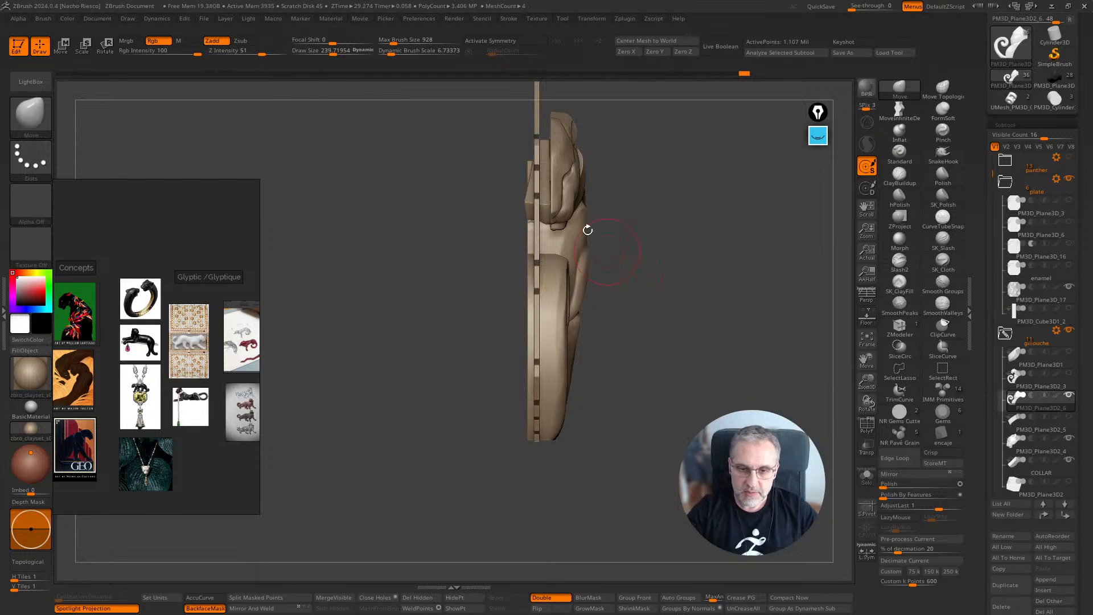
# Step: Isolate the panther head in side view and mask all but its flat back edge with a changed mask brush
pyautogui.keyDown('alt'); pyautogui.click(564, 201); pyautogui.keyUp('alt')
pyautogui.click(870, 481)
pyautogui.moveTo(809, 433); pyautogui.dragTo(649, 597)
pyautogui.keyDown('alt'); pyautogui.moveTo(679, 419); pyautogui.dragTo(757, 481); pyautogui.keyUp('alt')
pyautogui.moveTo(676, 489)
pyautogui.mouseDown()
pyautogui.moveTo(768, 478)
pyautogui.moveTo(677, 477)
pyautogui.mouseUp()
pyautogui.moveTo(609, 445)
pyautogui.keyDown('alt'); pyautogui.mouseDown()
pyautogui.moveTo(634, 434)
pyautogui.moveTo(649, 401)
pyautogui.mouseUp(); pyautogui.keyUp('alt')
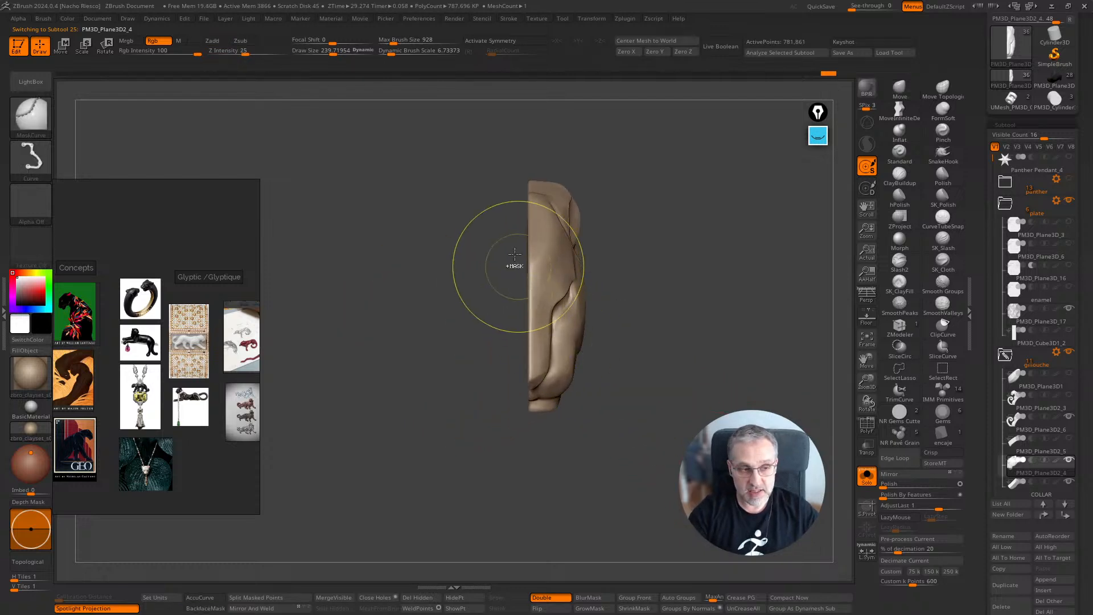
pyautogui.keyDown('ctrl'); pyautogui.click(35, 119); pyautogui.keyUp('ctrl')
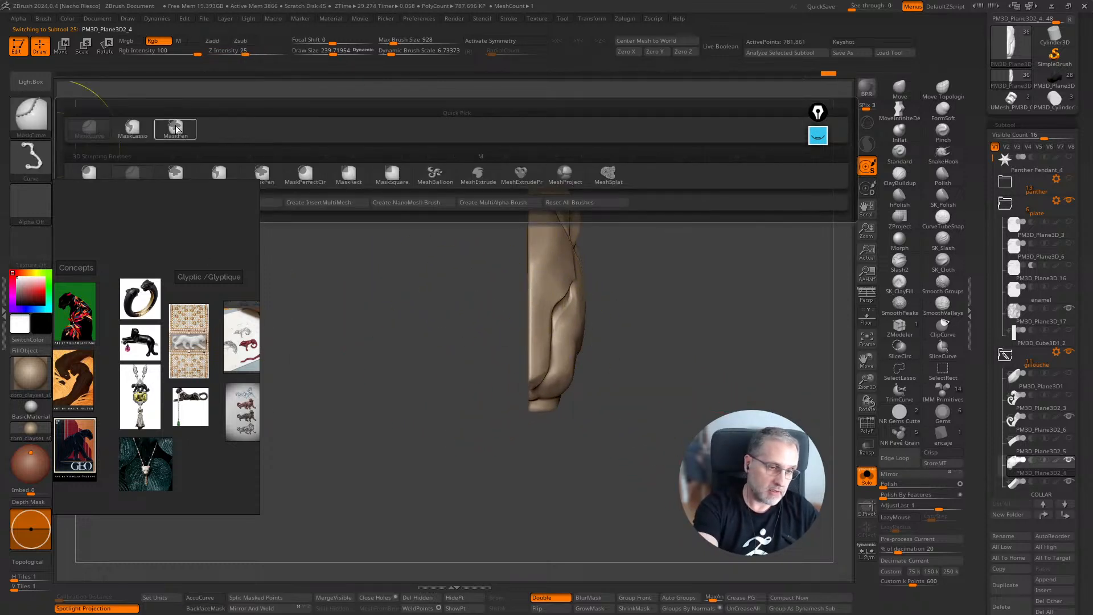
pyautogui.keyDown('ctrl'); pyautogui.click(176, 130); pyautogui.keyUp('ctrl')
pyautogui.keyDown('ctrl'); pyautogui.moveTo(475, 170); pyautogui.dragTo(531, 489); pyautogui.keyUp('ctrl')
pyautogui.moveTo(535, 490)
pyautogui.mouseDown()
pyautogui.moveTo(688, 422)
pyautogui.moveTo(748, 352)
pyautogui.moveTo(757, 363)
pyautogui.moveTo(746, 380)
pyautogui.mouseUp()
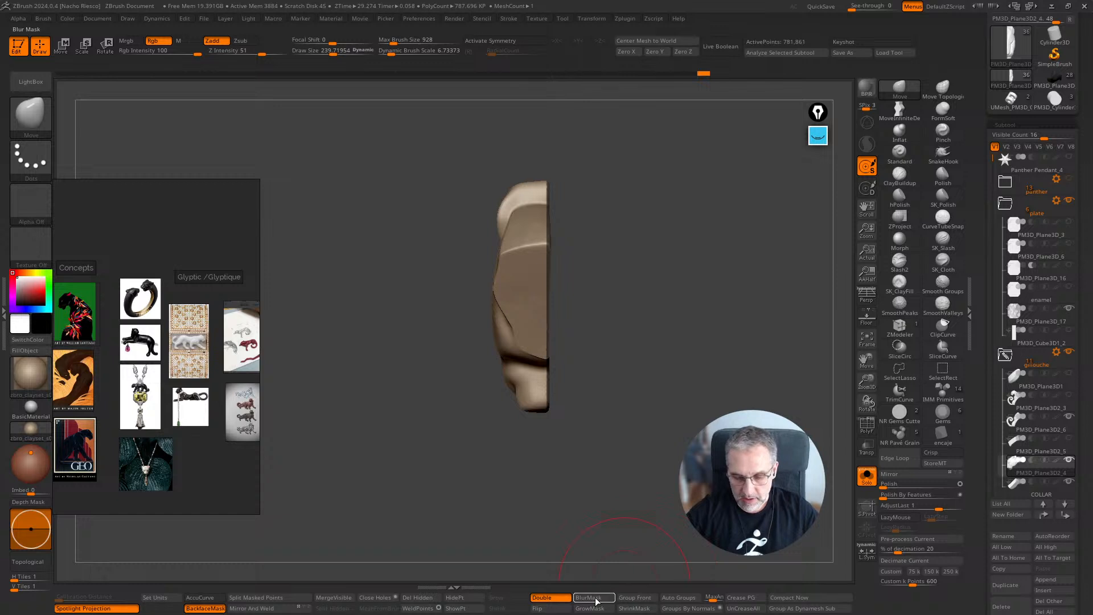
# Step: Move the head's unmasked back edge about 1.2 rearward, then clear the mask and remesh the head
pyautogui.press('w')
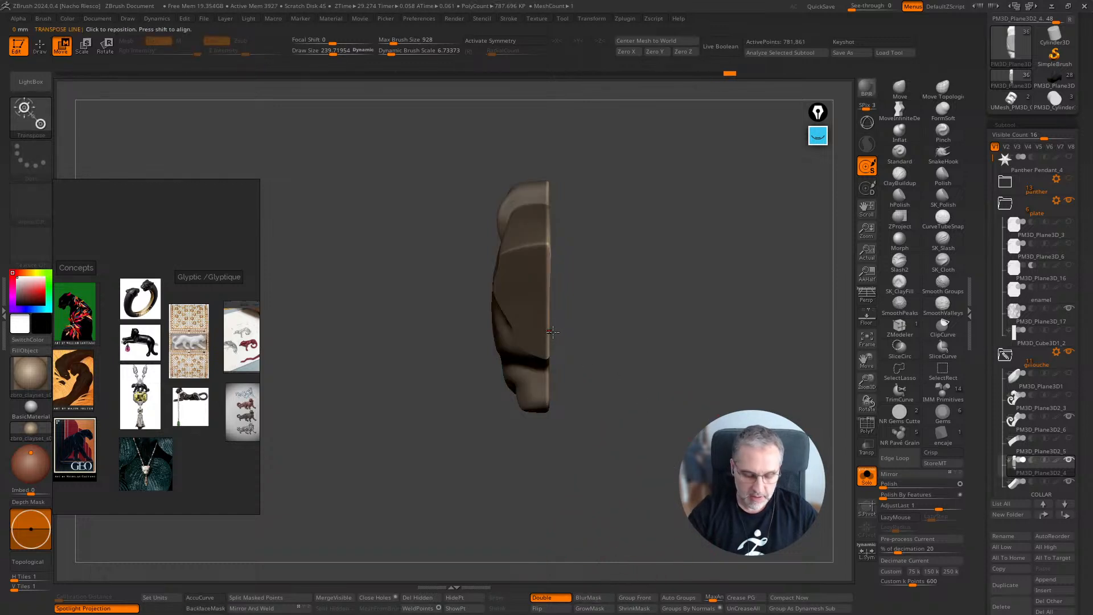
pyautogui.click(866, 123)
pyautogui.moveTo(431, 287); pyautogui.dragTo(455, 286)
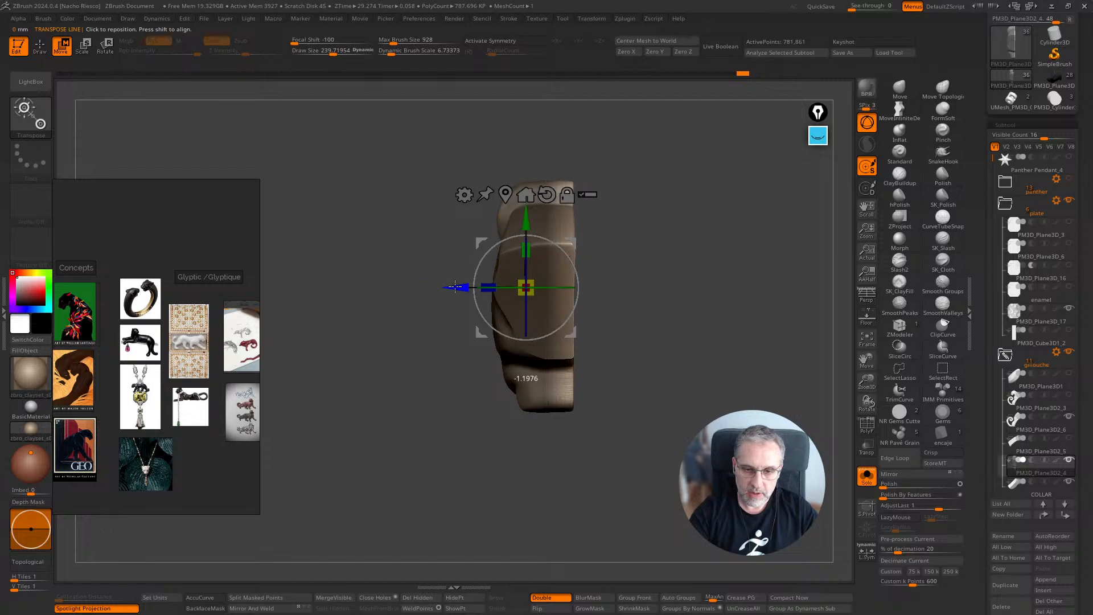
pyautogui.press('q')
pyautogui.click(867, 478)
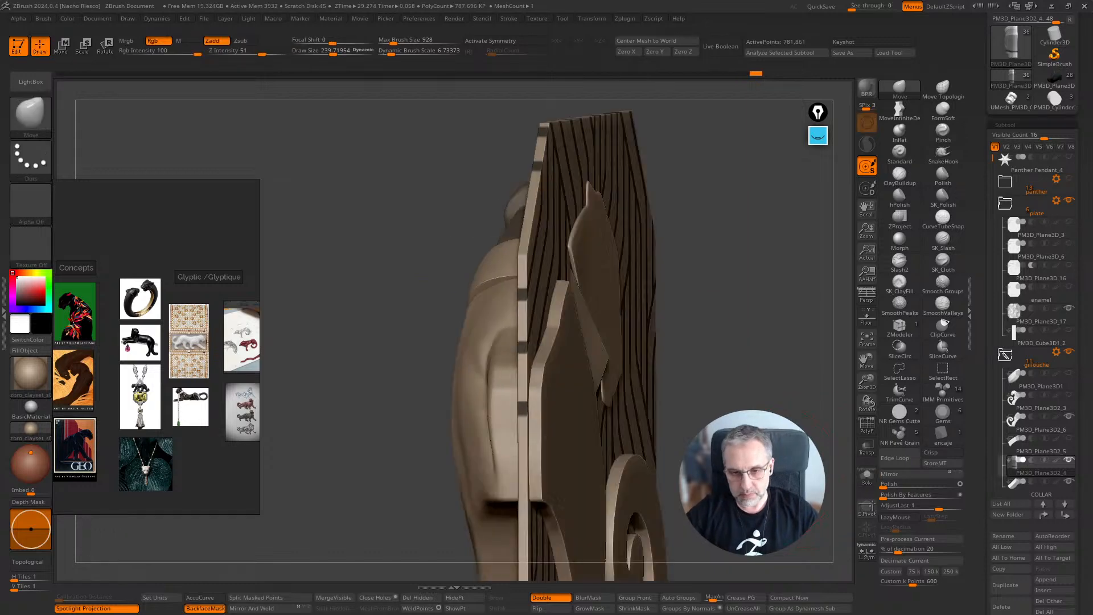
pyautogui.moveTo(763, 467); pyautogui.dragTo(805, 460)
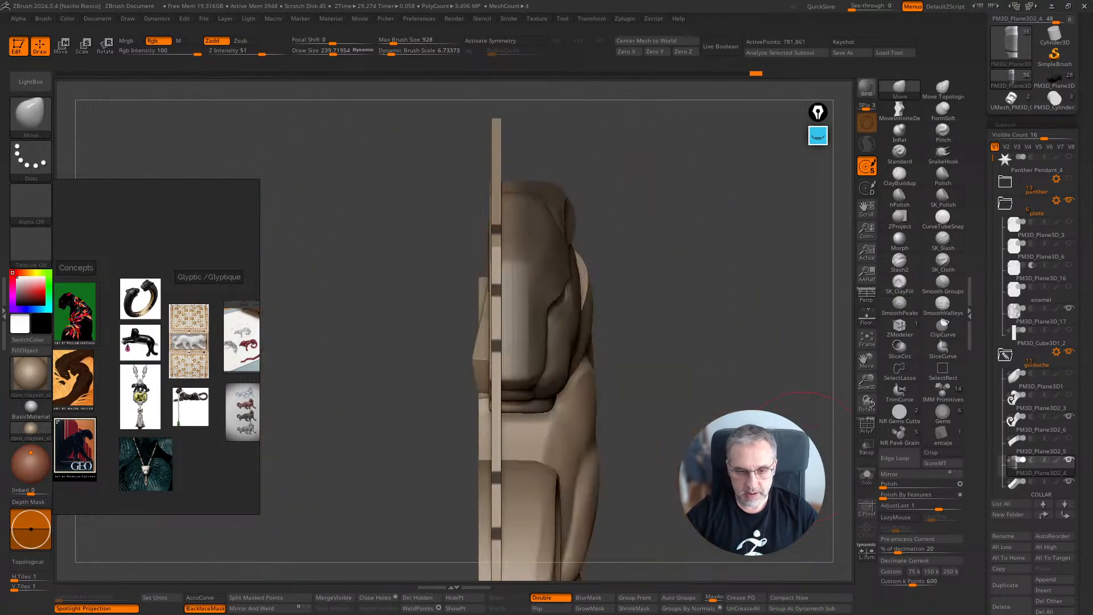
pyautogui.keyDown('ctrl'); pyautogui.click(803, 462); pyautogui.keyUp('ctrl')
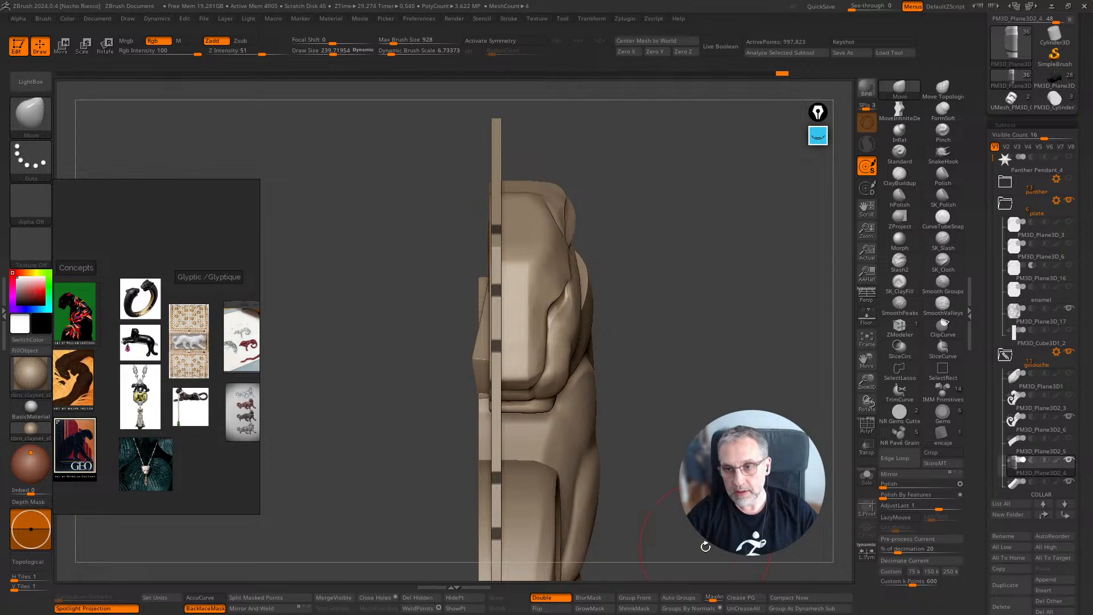
# Step: Check the head and body from the front with the collar hidden, and show the collar again
pyautogui.keyDown('shift'); pyautogui.moveTo(794, 388); pyautogui.dragTo(812, 439); pyautogui.keyUp('shift')
pyautogui.click(865, 480)
pyautogui.click(871, 484)
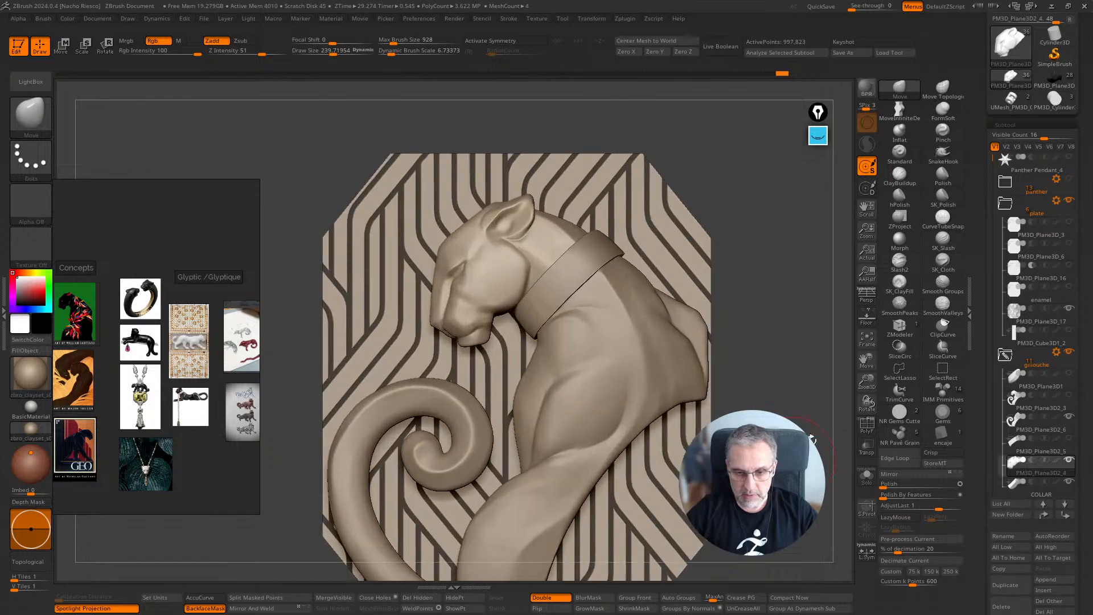
pyautogui.click(1069, 481)
pyautogui.moveTo(837, 496); pyautogui.dragTo(818, 516)
pyautogui.keyDown('shift'); pyautogui.moveTo(789, 432); pyautogui.dragTo(838, 480); pyautogui.keyUp('shift')
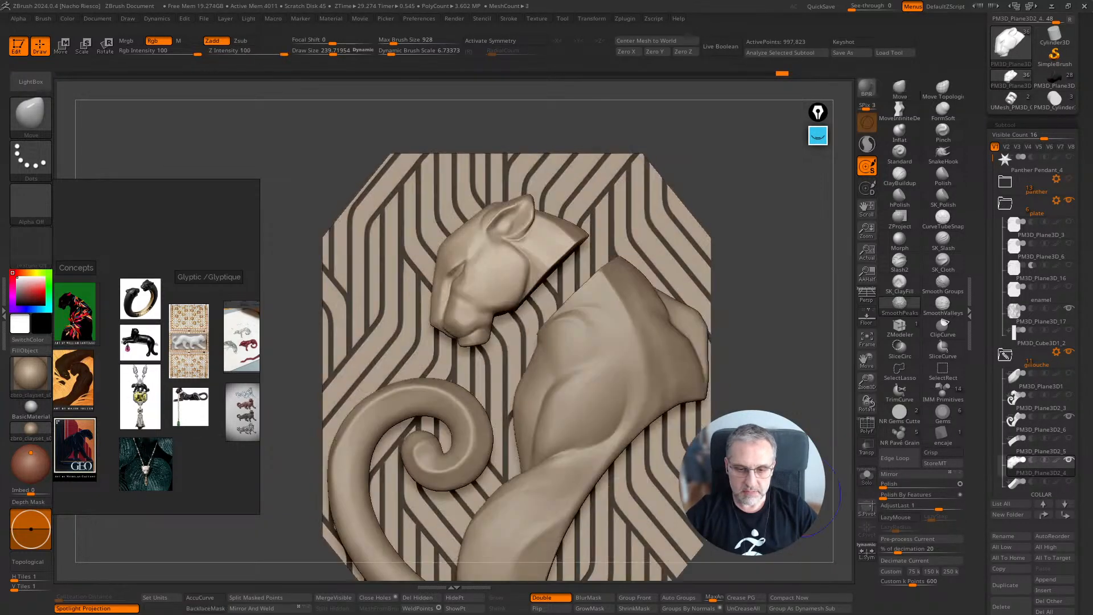
pyautogui.click(1068, 483)
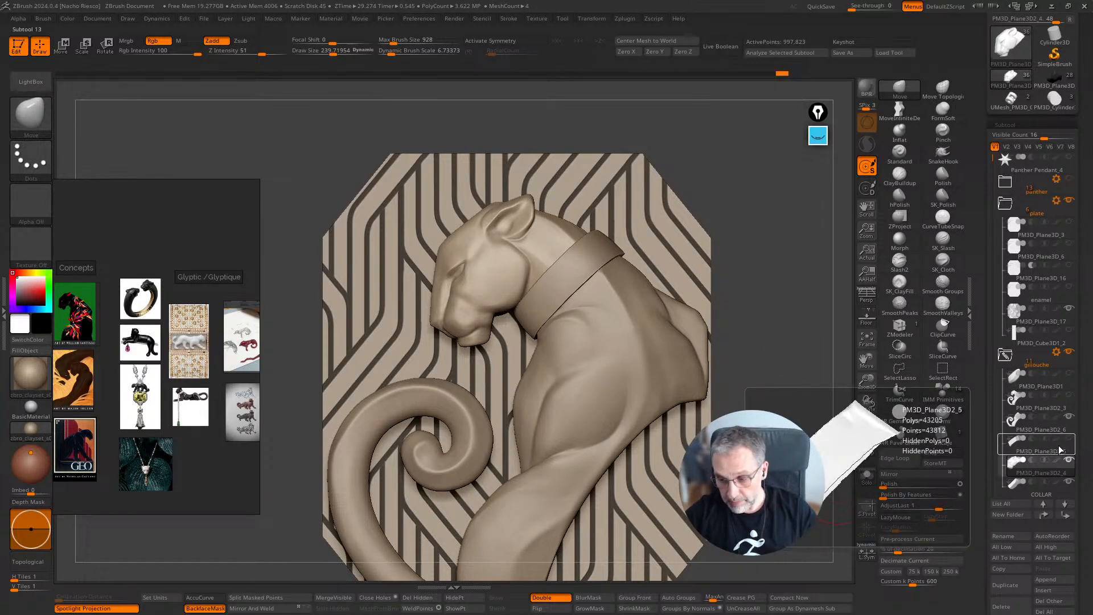
# Step: Hide the panther's head and body and select the collar, keeping it visible with the patterned plate
pyautogui.click(1069, 461)
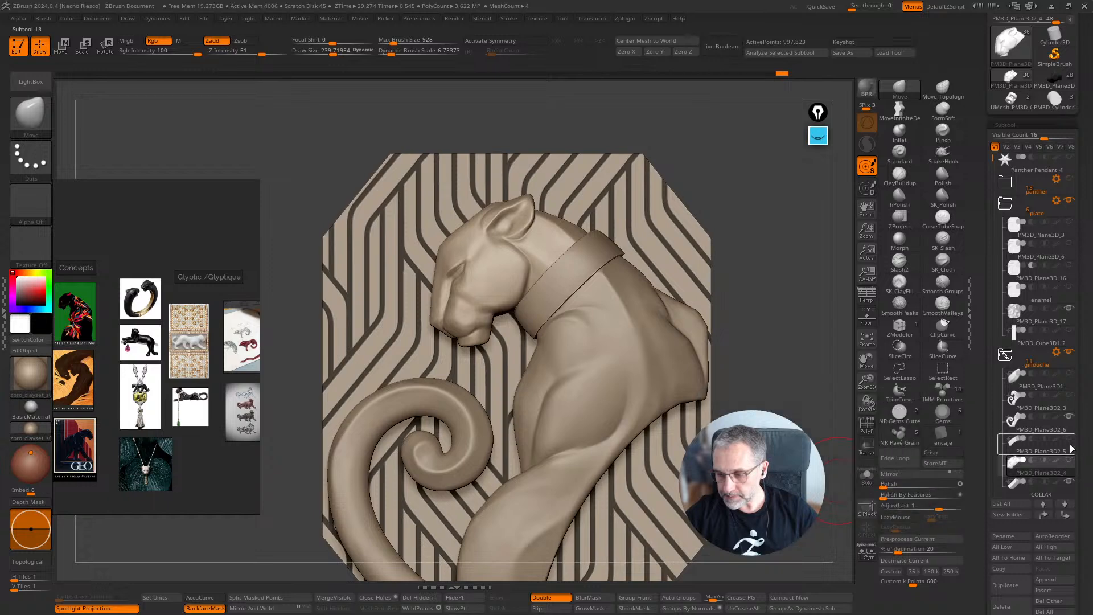
pyautogui.click(1063, 491)
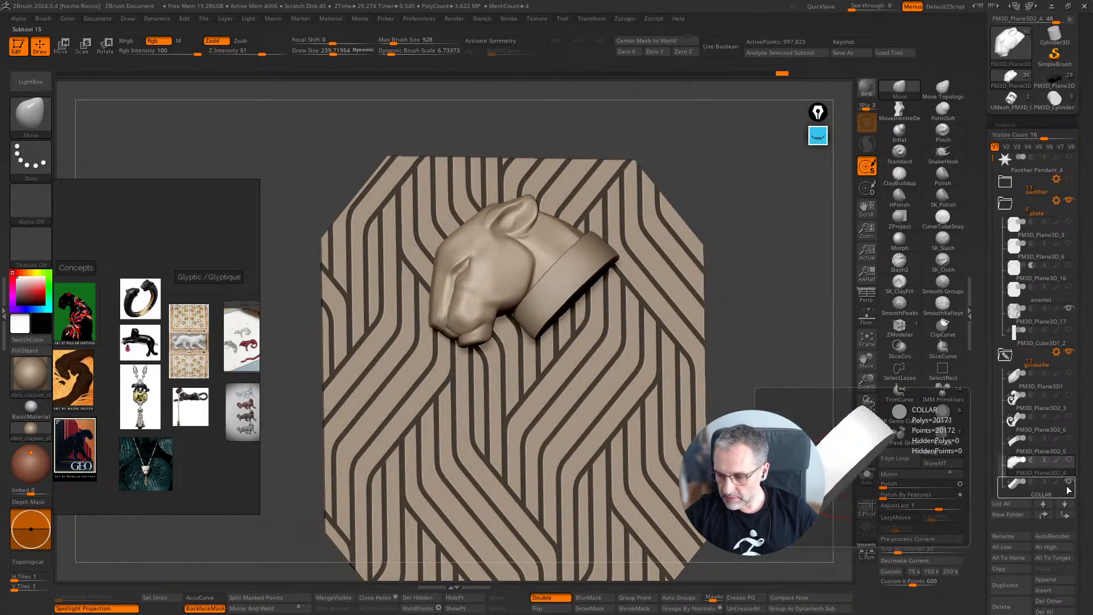
pyautogui.click(1064, 494)
pyautogui.moveTo(805, 495)
pyautogui.mouseDown()
pyautogui.moveTo(767, 378)
pyautogui.moveTo(796, 479)
pyautogui.mouseUp()
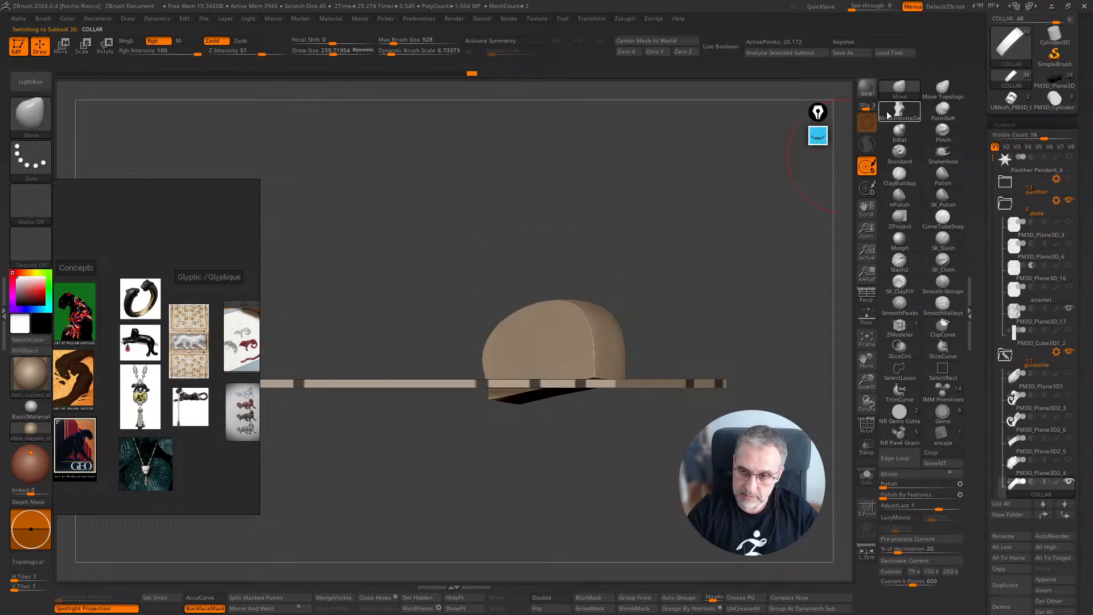
# Step: Adjust the collar's base where it passes through the patterned plate using the Move brush at draw size about 315
pyautogui.press('s')
pyautogui.moveTo(572, 417); pyautogui.dragTo(578, 416)
pyautogui.moveTo(585, 373)
pyautogui.mouseDown()
pyautogui.moveTo(576, 355)
pyautogui.moveTo(575, 403)
pyautogui.moveTo(576, 381)
pyautogui.mouseUp()
pyautogui.press('w')
pyautogui.press('y')
pyautogui.press('q')
pyautogui.moveTo(698, 264)
pyautogui.mouseDown()
pyautogui.moveTo(706, 225)
pyautogui.moveTo(769, 358)
pyautogui.moveTo(774, 459)
pyautogui.moveTo(771, 353)
pyautogui.moveTo(789, 372)
pyautogui.mouseUp()
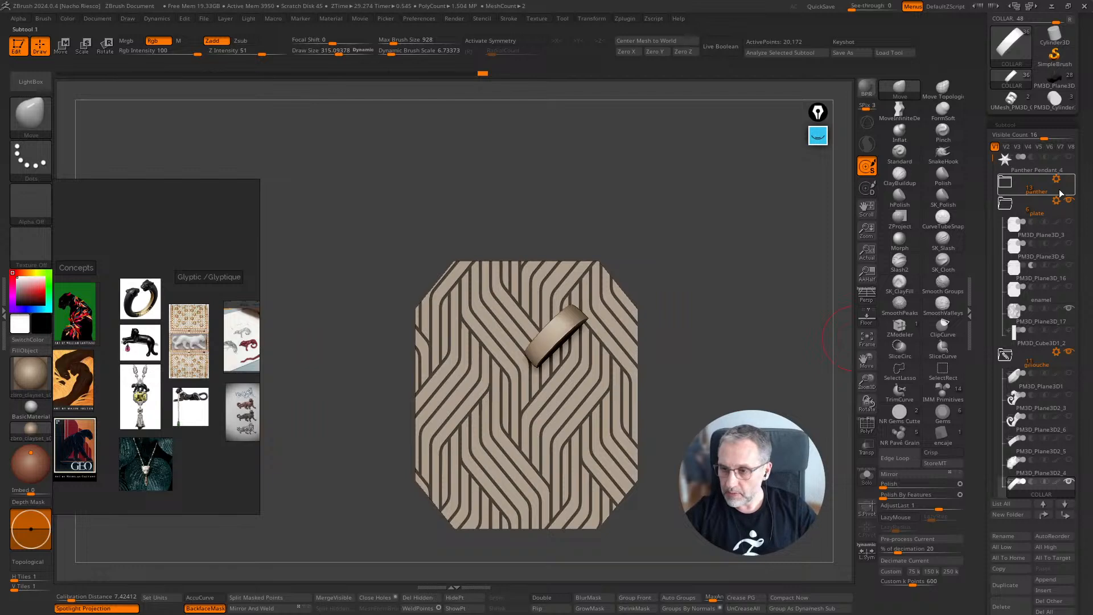
# Step: Show plate parts PM3D_Plane3D_3 and PM3D_Plane3D_16, keep PM3D_Plane3D_6 and enamel hidden, and enable Live Boolean
pyautogui.click(1069, 287)
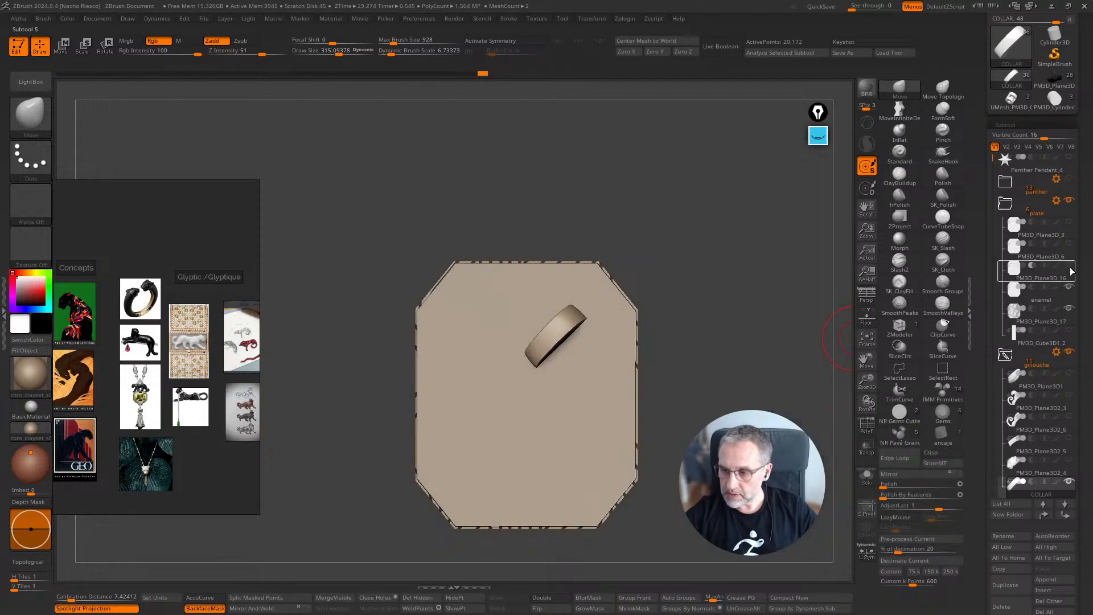
pyautogui.click(1071, 249)
pyautogui.click(1069, 221)
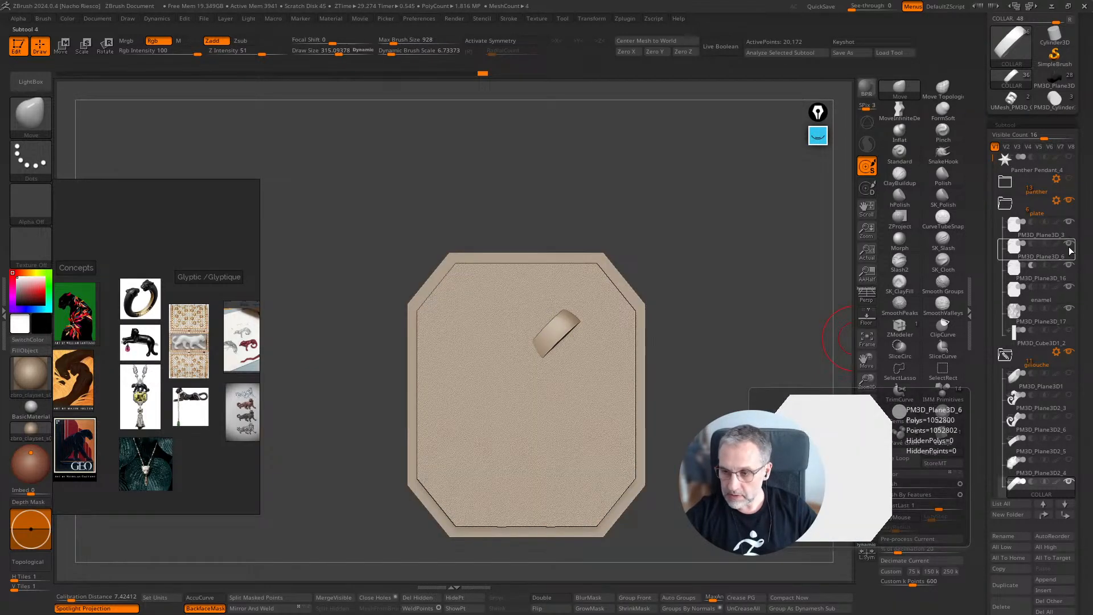
pyautogui.click(1062, 290)
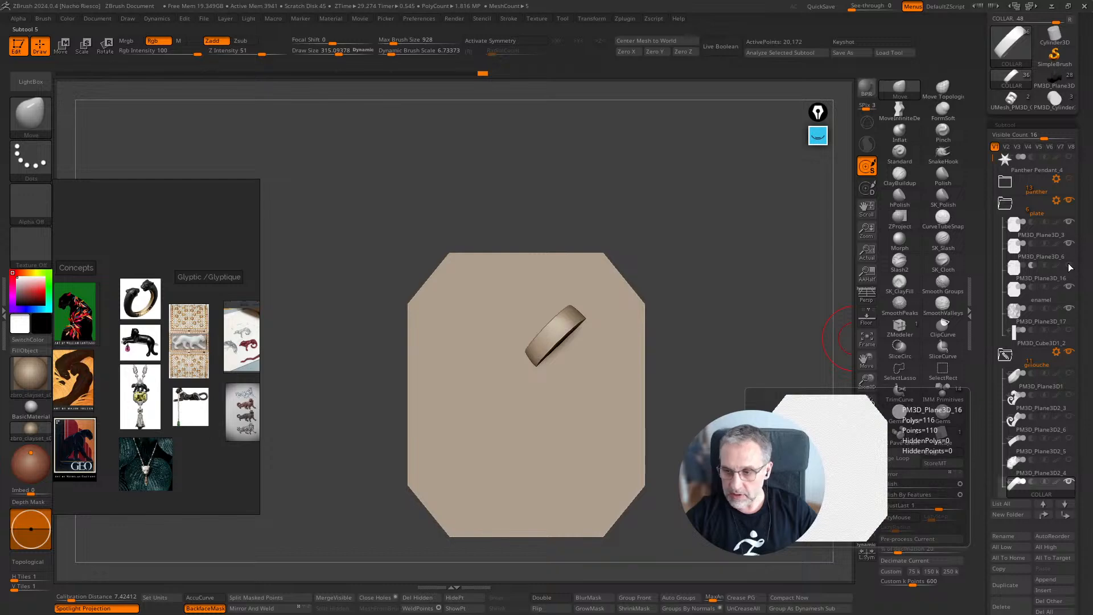
pyautogui.click(1070, 288)
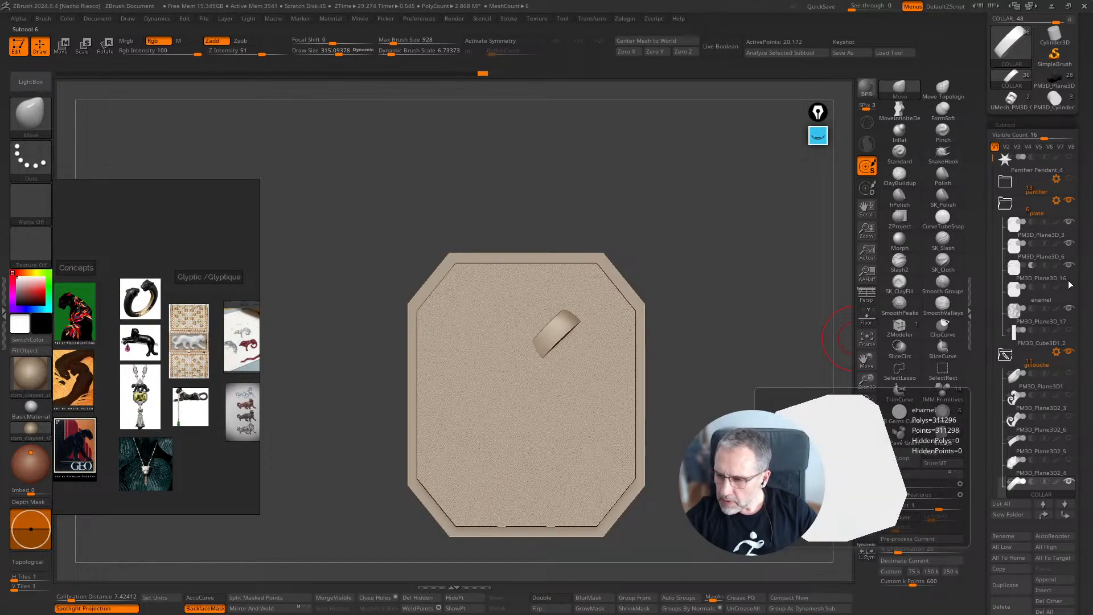
pyautogui.click(1071, 253)
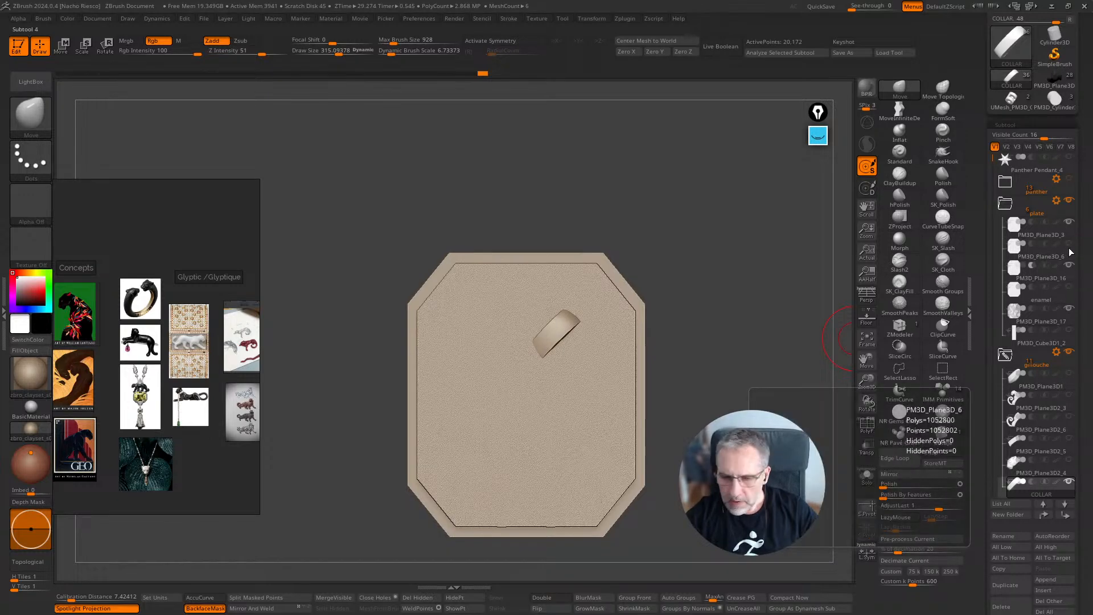
pyautogui.click(720, 46)
pyautogui.moveTo(768, 330); pyautogui.dragTo(787, 400)
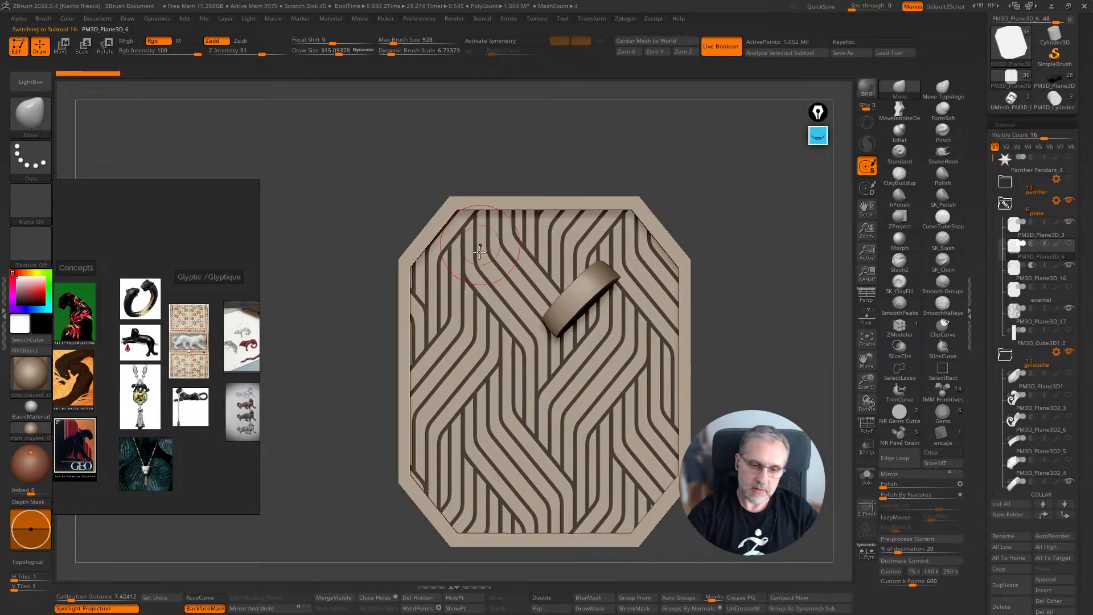
# Step: Examine the framed patterned plate with the collar from the front and slightly tilted, and look through the remaining panther subtools
pyautogui.moveTo(765, 393); pyautogui.dragTo(830, 317)
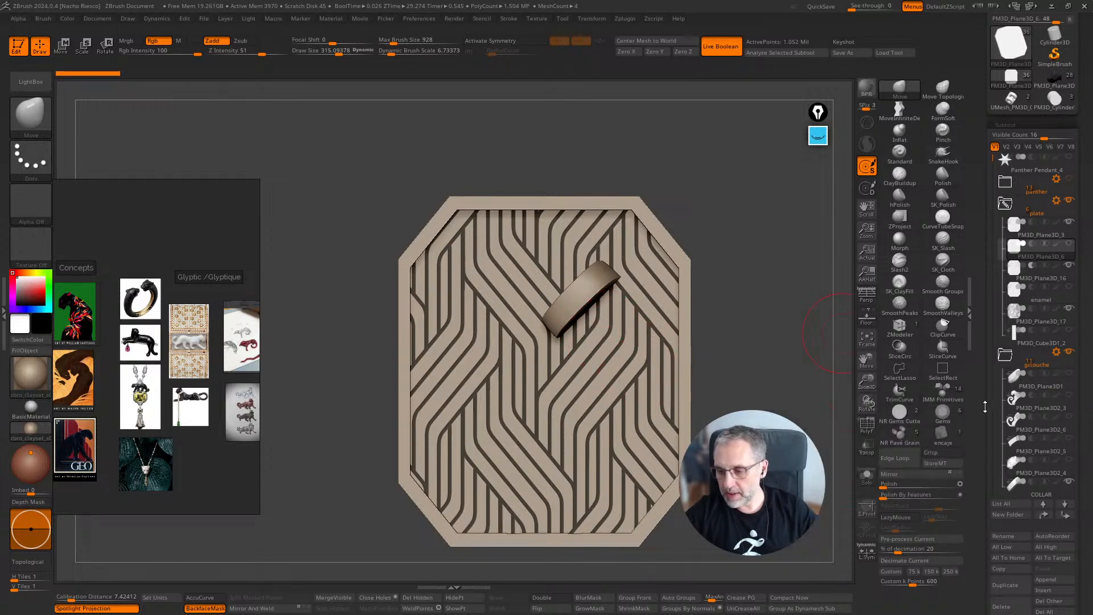
pyautogui.moveTo(994, 245); pyautogui.dragTo(989, 214)
pyautogui.moveTo(1044, 400)
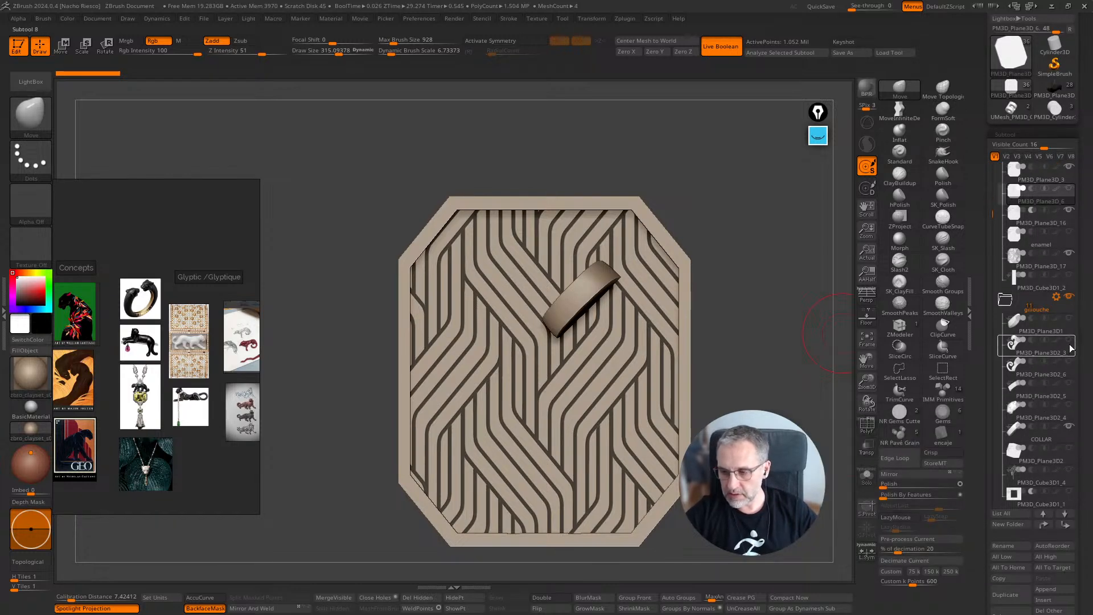
pyautogui.moveTo(1070, 346)
pyautogui.click(1020, 324)
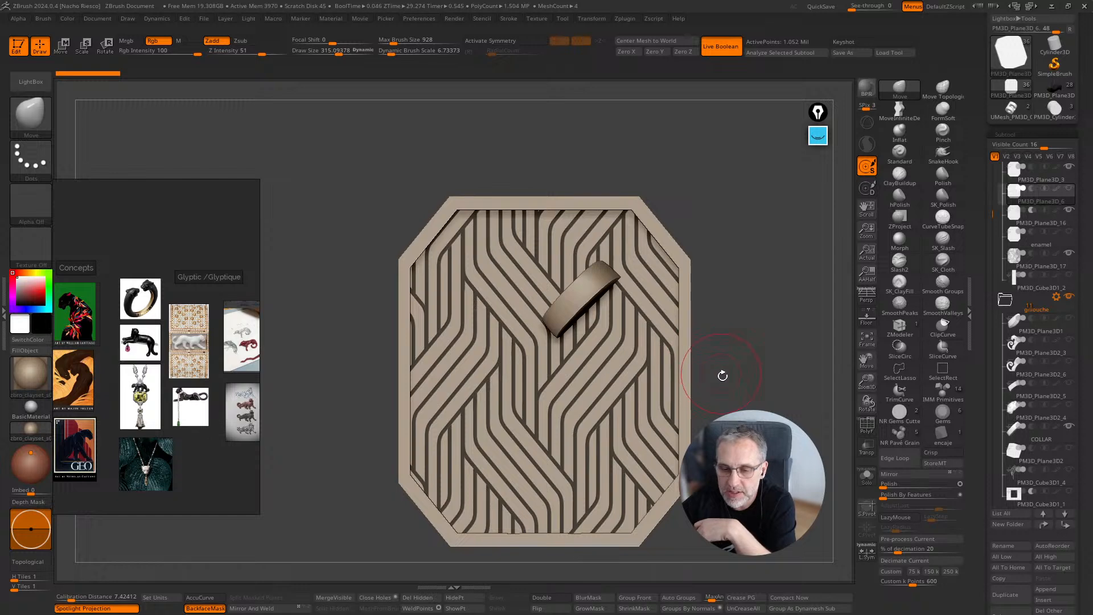
pyautogui.moveTo(722, 375); pyautogui.dragTo(776, 428)
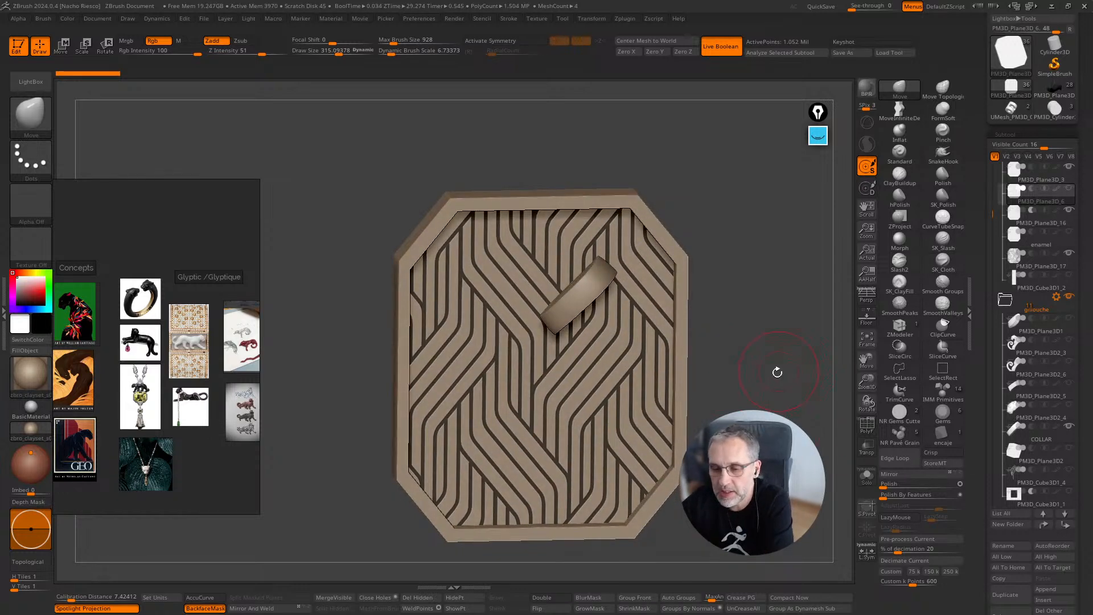
pyautogui.moveTo(776, 371); pyautogui.dragTo(791, 417)
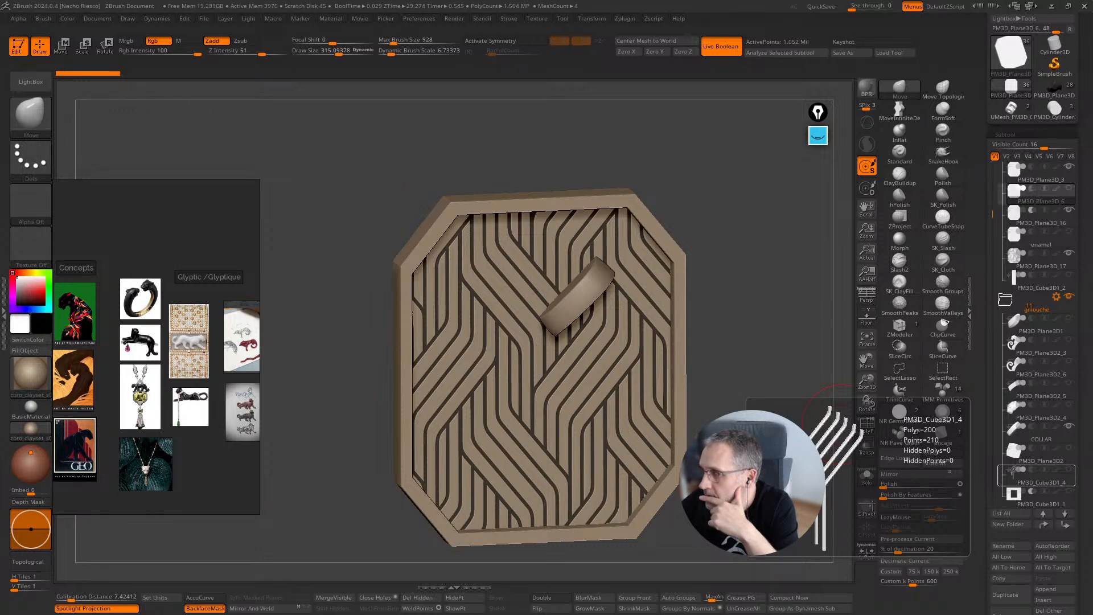
pyautogui.moveTo(755, 322); pyautogui.dragTo(804, 364)
pyautogui.moveTo(1043, 364)
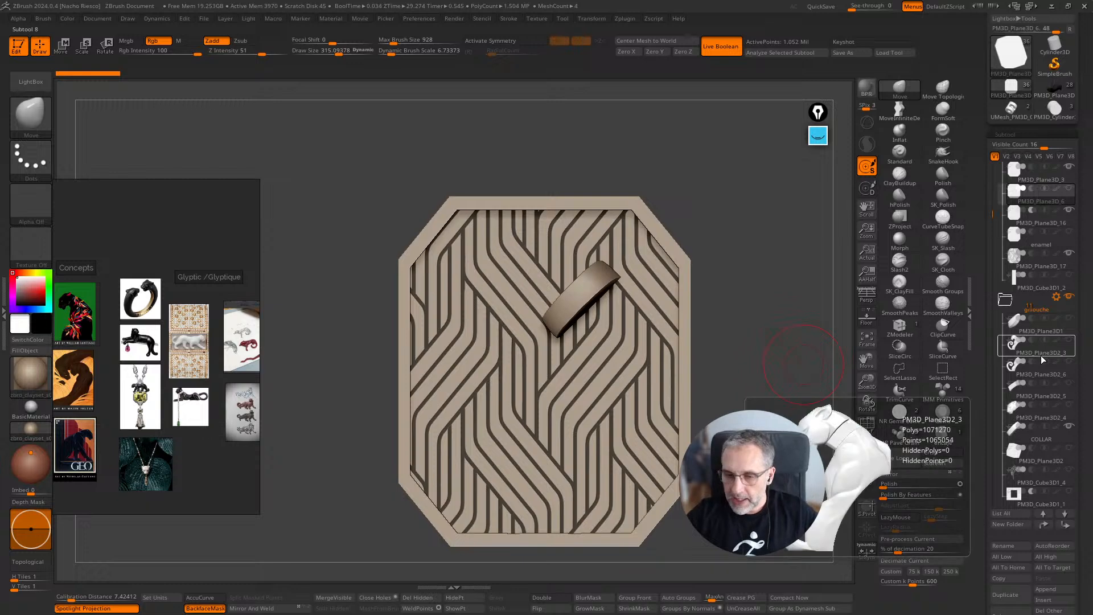
# Step: Preview the one-piece panther PM3D_Plane3D2_3 inside the framed plate, and show the separate body PM3D_Plane3D2_6 in its place
pyautogui.click(1071, 341)
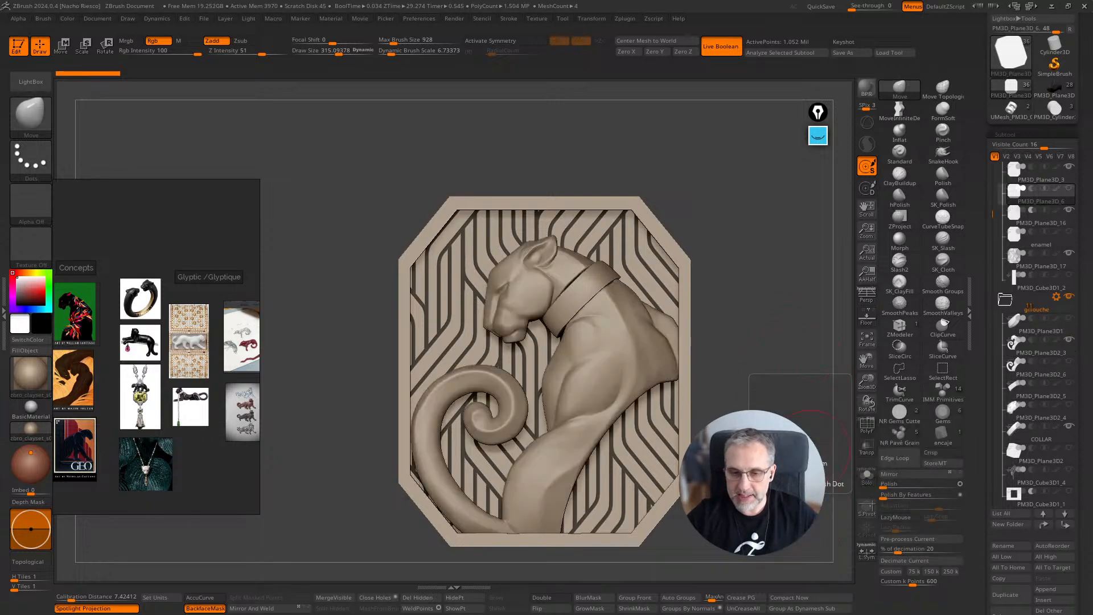
pyautogui.click(1071, 342)
pyautogui.click(1070, 365)
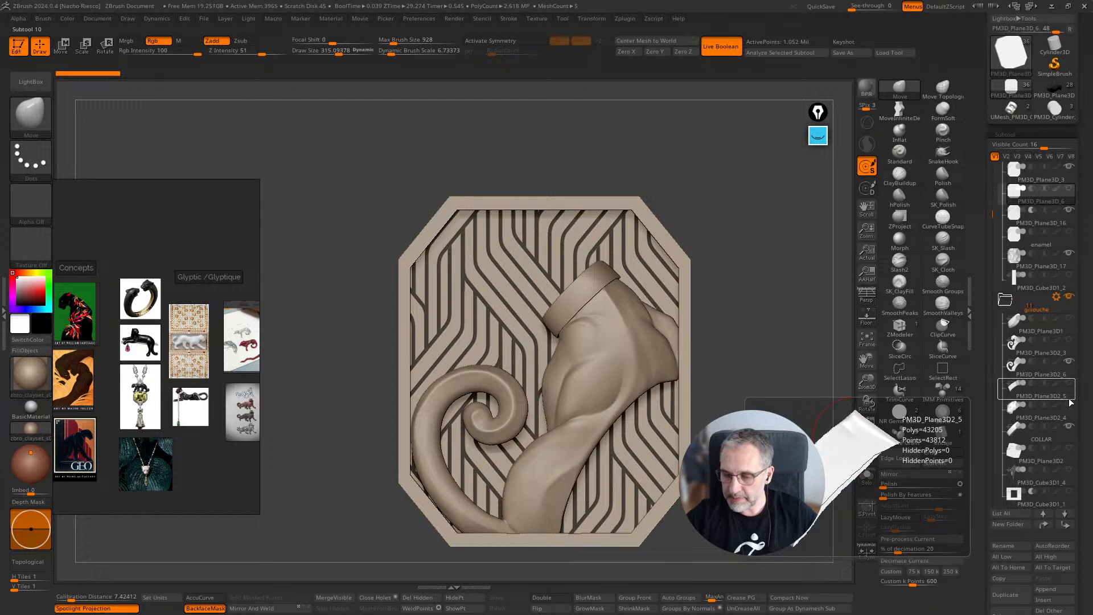
pyautogui.moveTo(826, 450)
pyautogui.keyDown('alt'); pyautogui.mouseDown()
pyautogui.moveTo(809, 400)
pyautogui.moveTo(817, 443)
pyautogui.moveTo(779, 397)
pyautogui.moveTo(779, 414)
pyautogui.moveTo(797, 397)
pyautogui.mouseUp(); pyautogui.keyUp('alt')
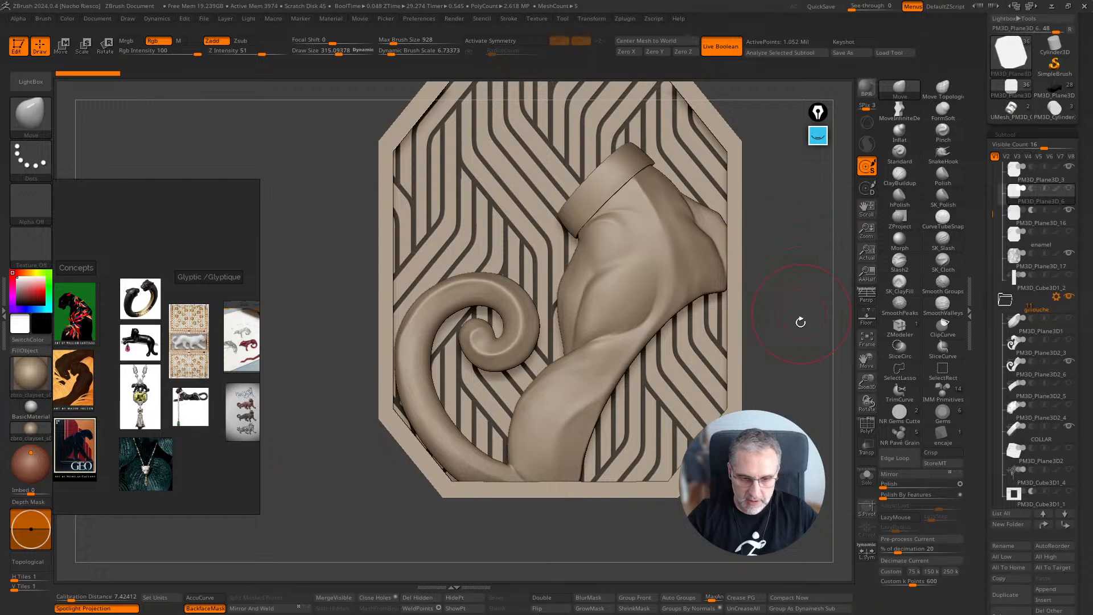
pyautogui.moveTo(814, 342); pyautogui.dragTo(793, 266)
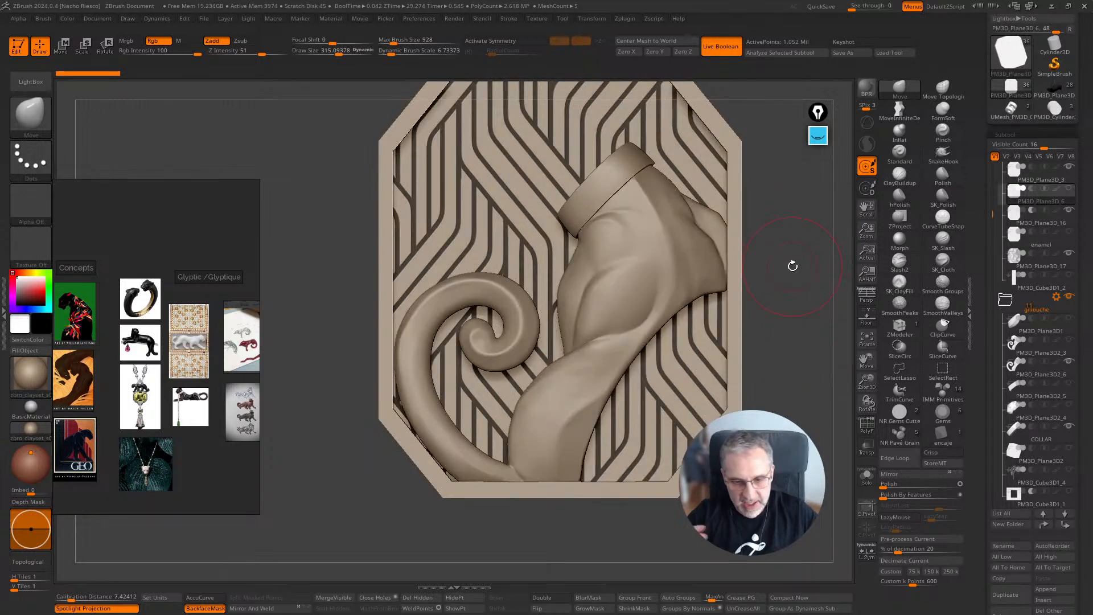
# Step: Select and show the square block PM3D_Plane3D2 and view the framed plate through it from an angle with transparency on
pyautogui.moveTo(1050, 396)
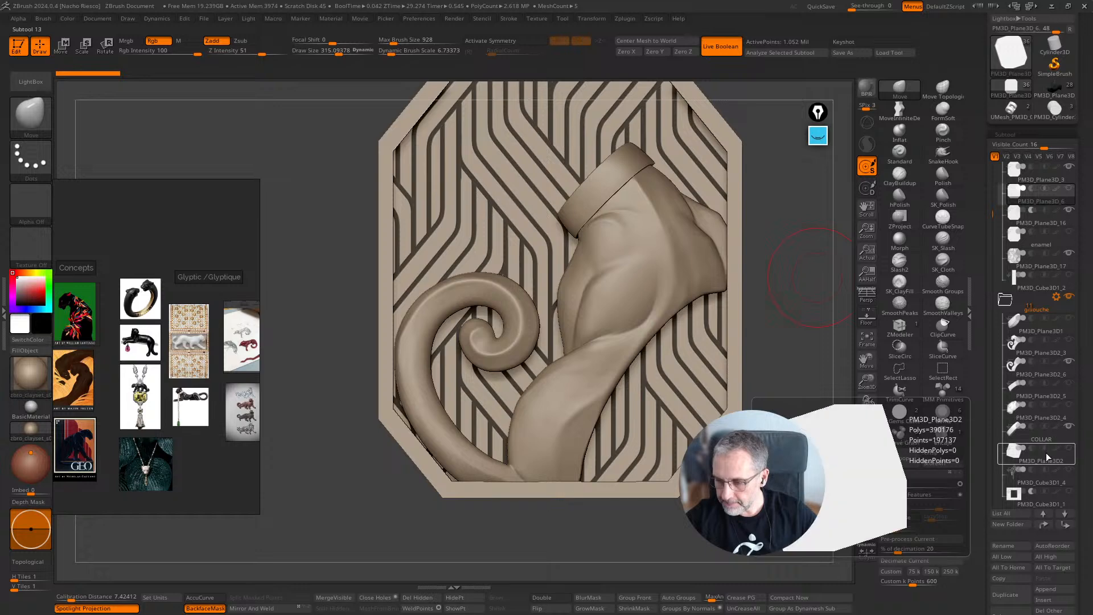
pyautogui.click(1066, 462)
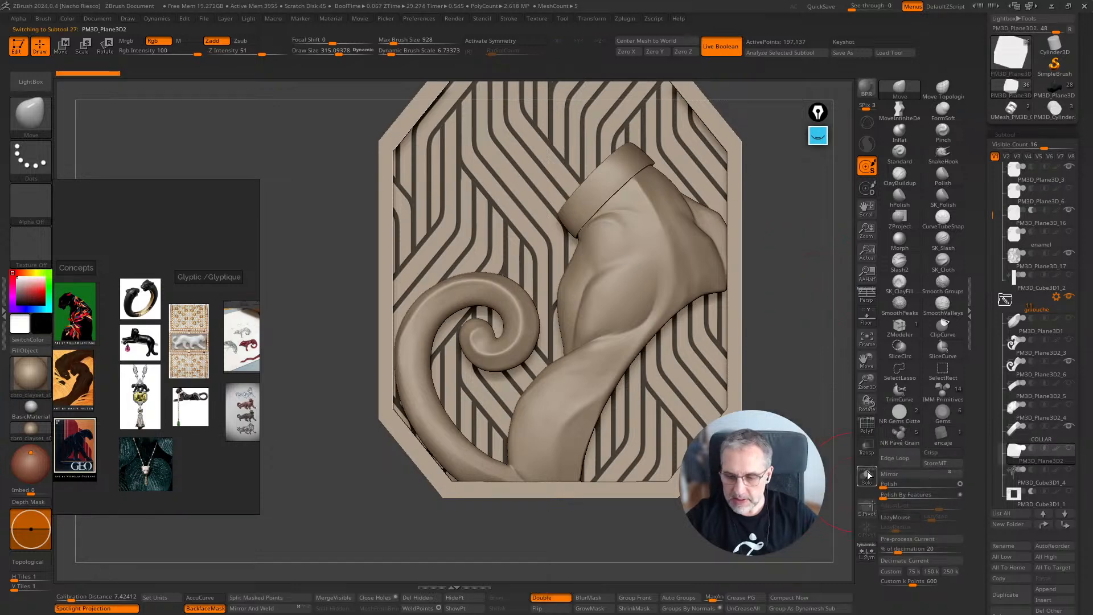
pyautogui.click(867, 447)
pyautogui.keyDown('ctrl'); pyautogui.moveTo(832, 453); pyautogui.dragTo(803, 353, button='right'); pyautogui.keyUp('ctrl')
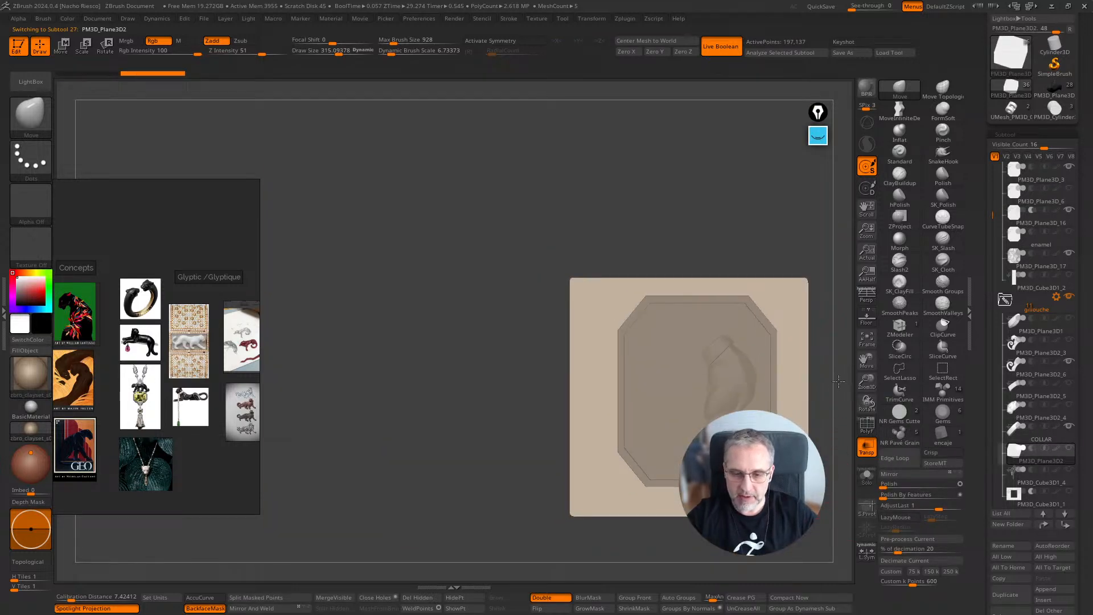
pyautogui.moveTo(832, 407); pyautogui.dragTo(860, 450)
pyautogui.keyDown('alt'); pyautogui.moveTo(860, 449); pyautogui.dragTo(722, 438, button='right'); pyautogui.keyUp('alt')
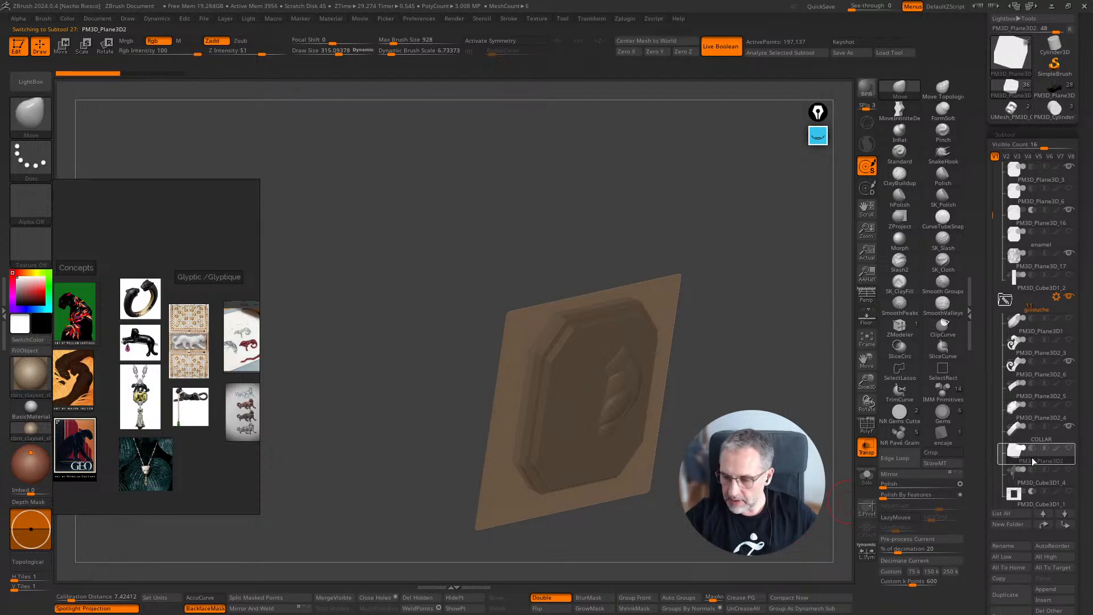
# Step: Duplicate the square block PM3D_Plane3D2, and delete both the block and its copy
pyautogui.moveTo(1017, 496)
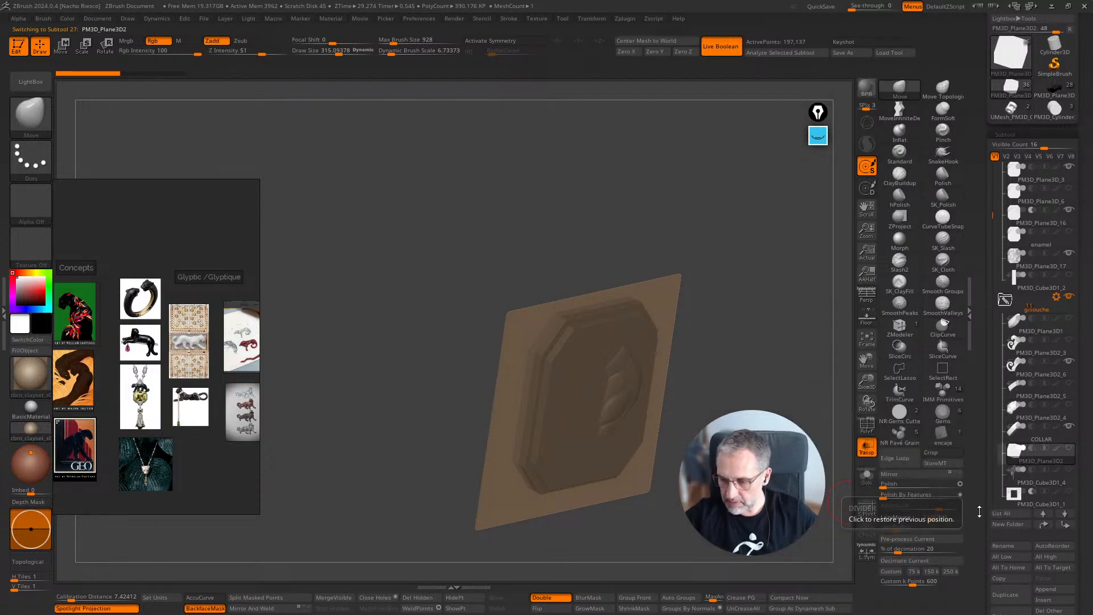
pyautogui.scroll(-2, 1017, 524)
pyautogui.click(1016, 531)
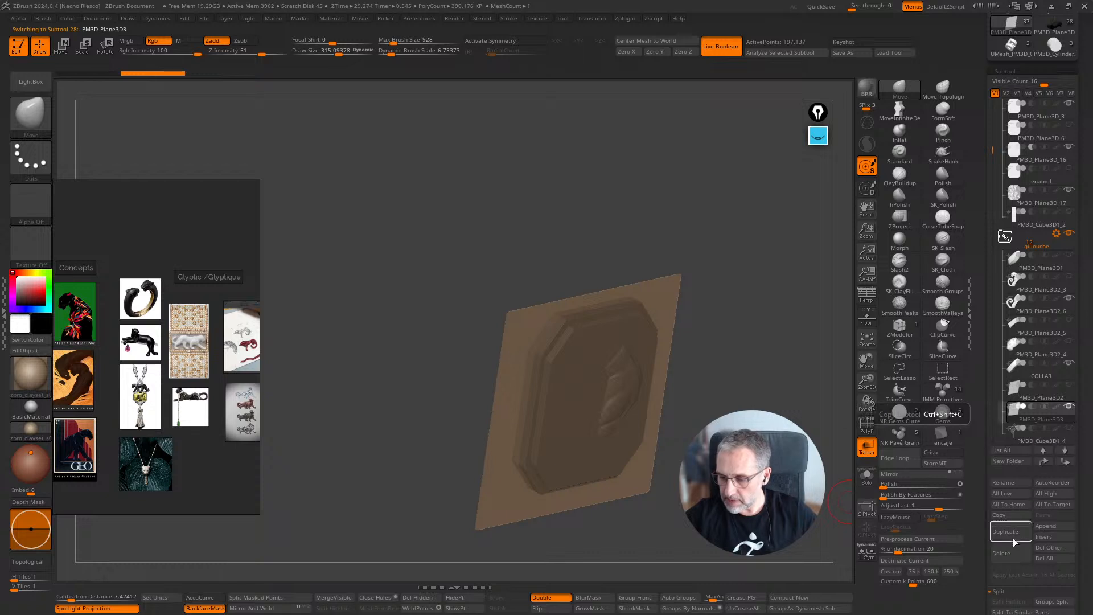
pyautogui.click(1025, 400)
pyautogui.click(1011, 553)
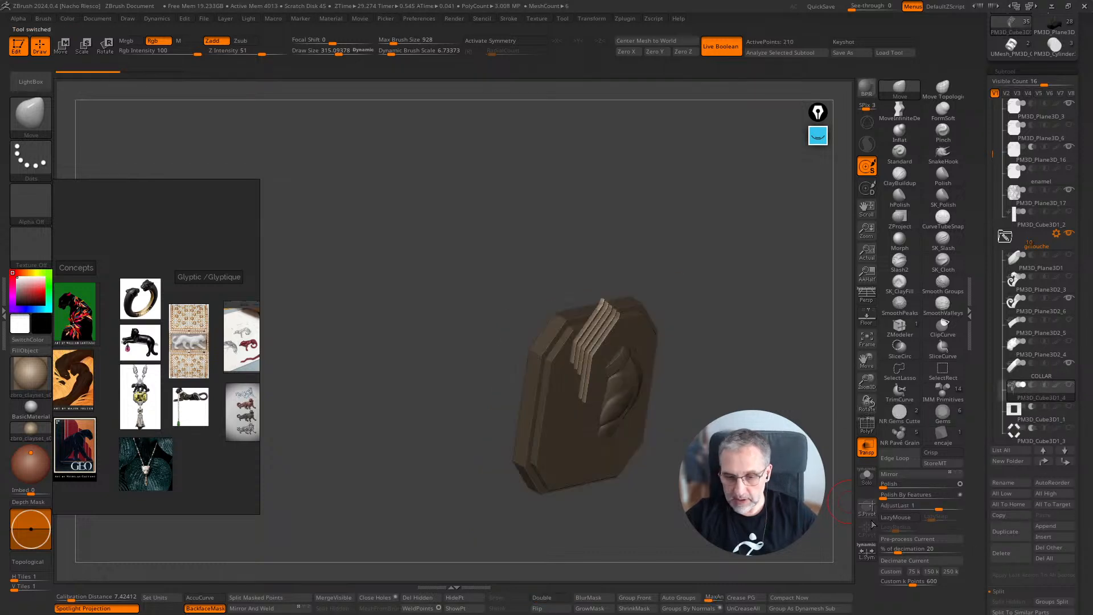
# Step: Select COLLAR and insert a new cube subtool directly beneath it
pyautogui.moveTo(848, 513); pyautogui.dragTo(794, 510)
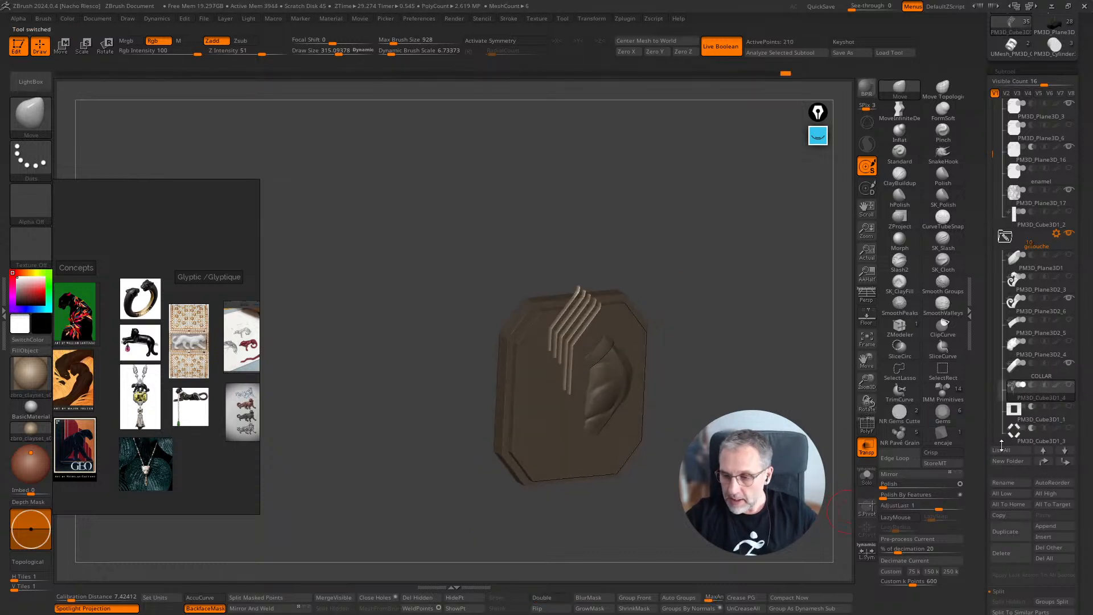
pyautogui.click(1046, 380)
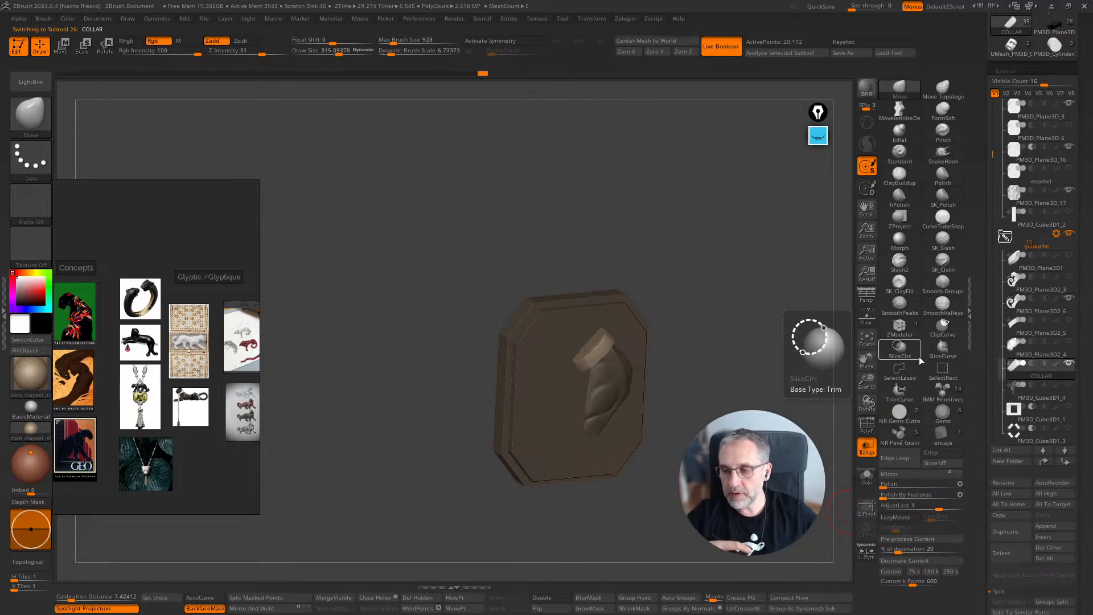
pyautogui.moveTo(1027, 266)
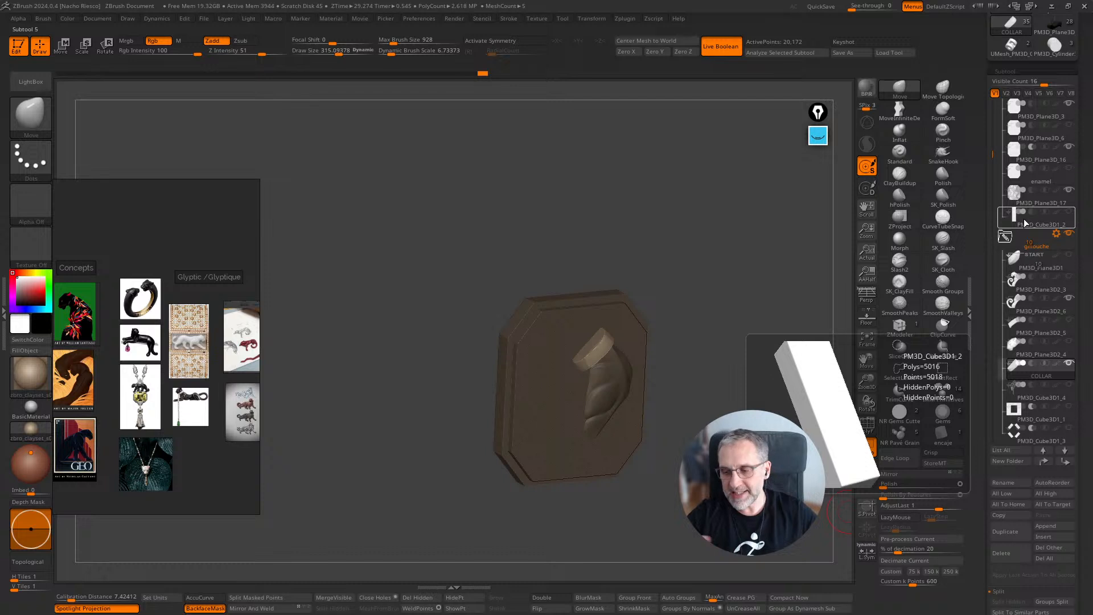
pyautogui.click(1045, 536)
pyautogui.click(680, 541)
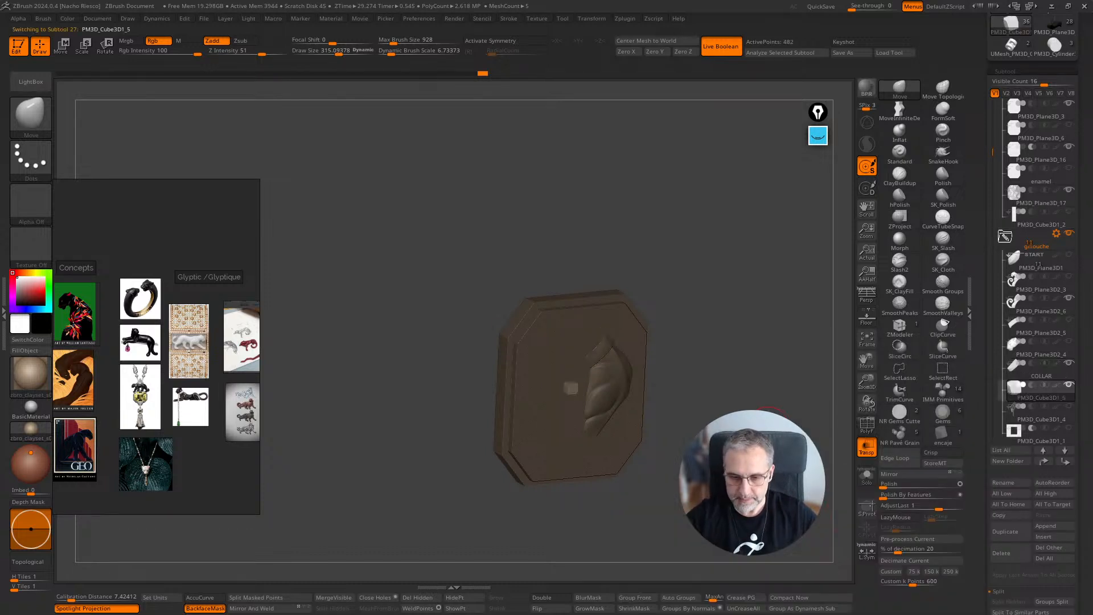
# Step: Enlarge the new cube beyond the plate's outline and scale down its depth to form a thin square slab
pyautogui.press('w')
pyautogui.press('y')
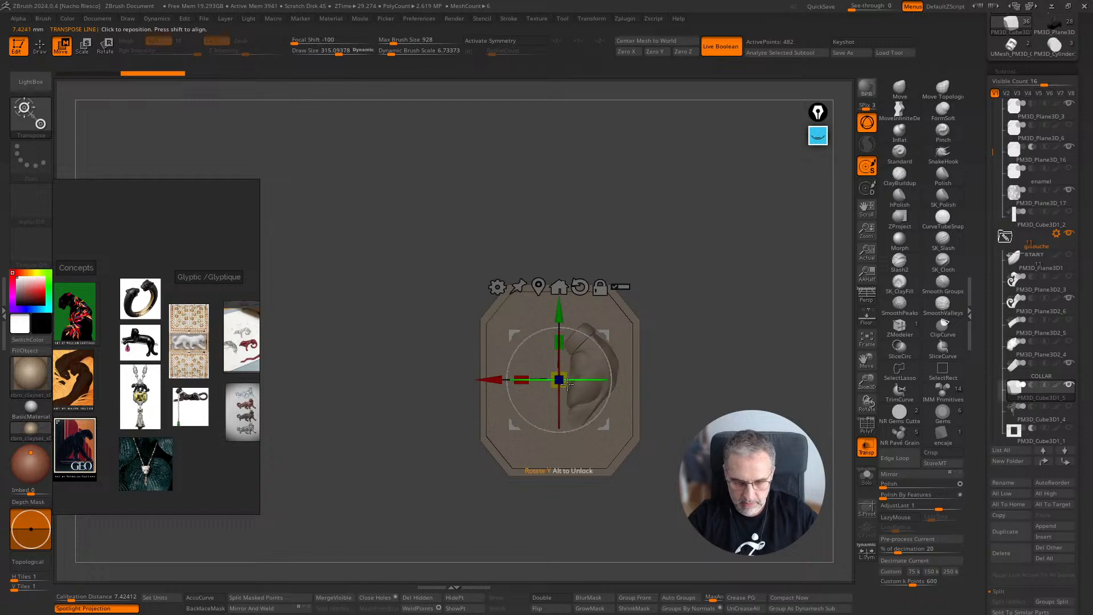
pyautogui.moveTo(593, 429); pyautogui.dragTo(605, 449)
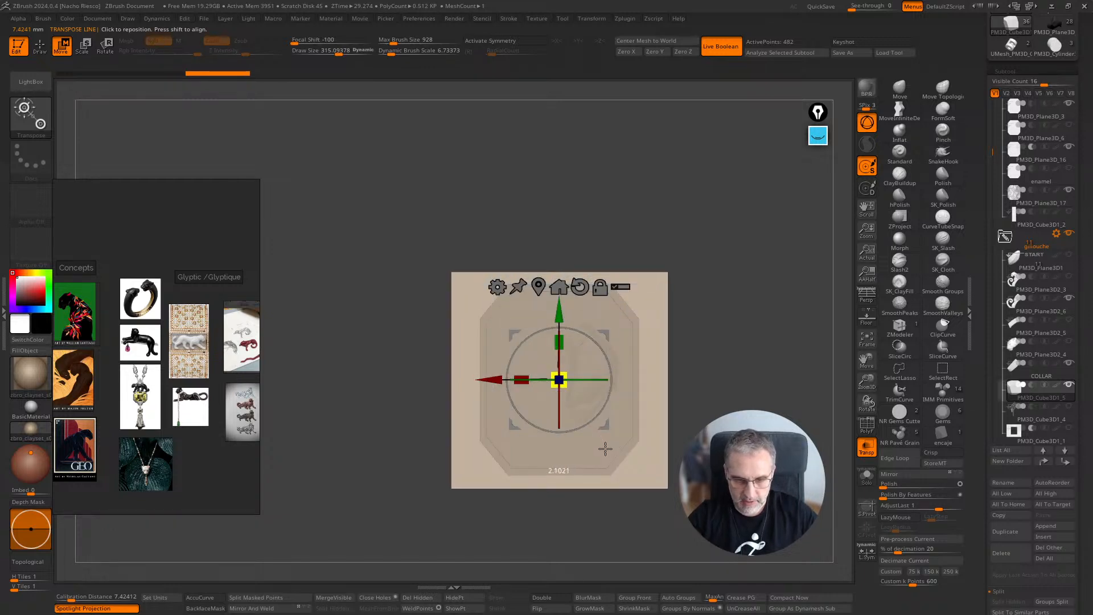
pyautogui.moveTo(678, 392); pyautogui.dragTo(792, 345)
pyautogui.moveTo(596, 379); pyautogui.dragTo(476, 391)
pyautogui.moveTo(541, 383); pyautogui.dragTo(501, 382, button='right')
# Step: Set the slab PM3D_Cube3D1_5 to subtract with transparency off, and shift it slightly backward along its depth axis
pyautogui.click(1033, 385)
pyautogui.click(866, 448)
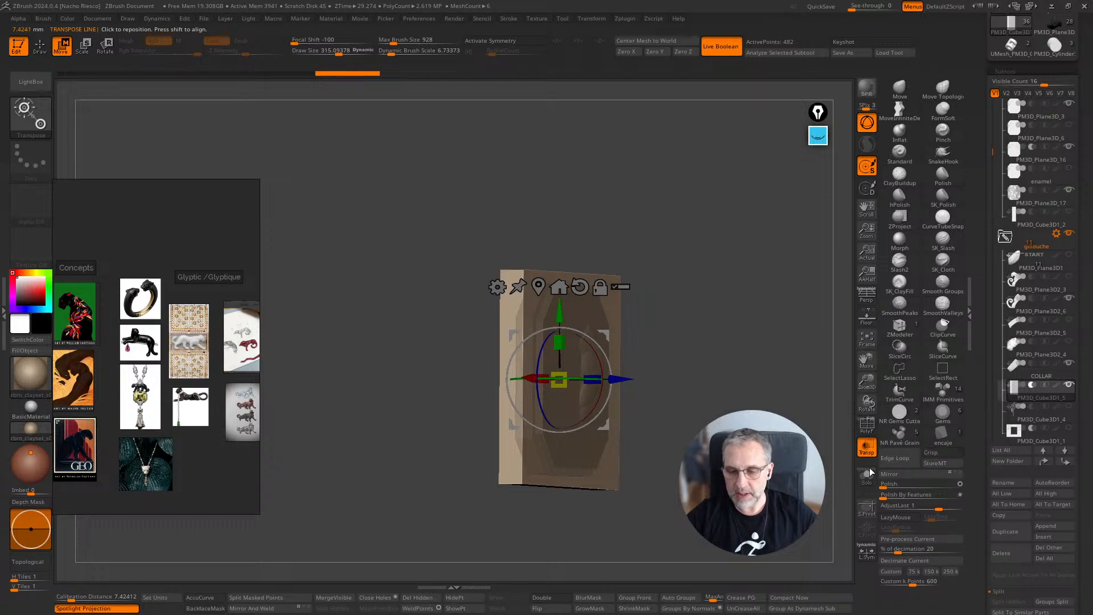
pyautogui.moveTo(678, 370); pyautogui.dragTo(780, 373)
pyautogui.press('y')
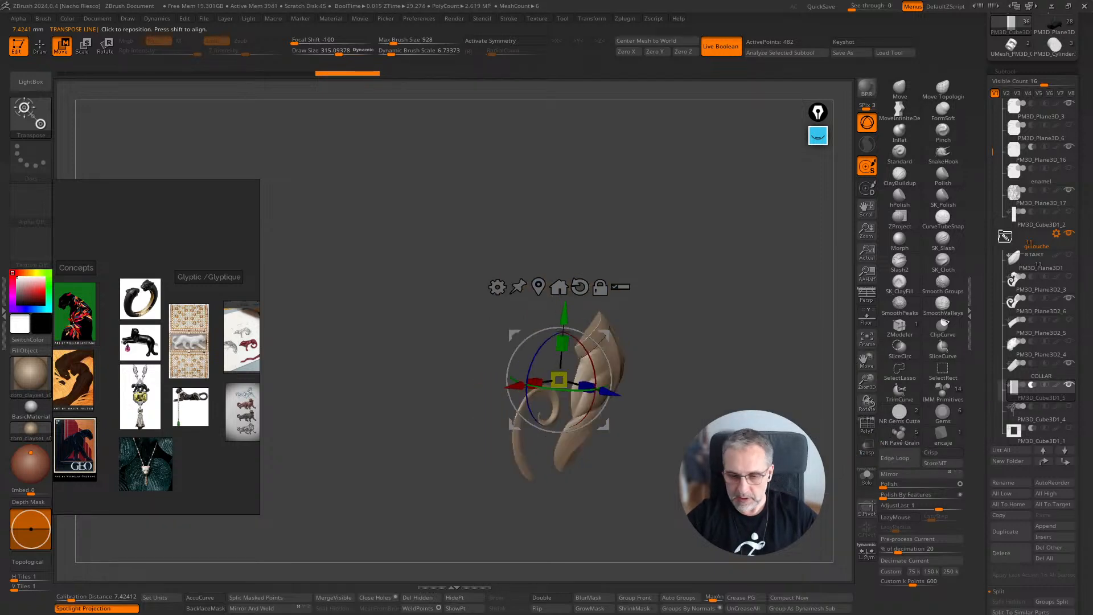
pyautogui.moveTo(615, 396); pyautogui.dragTo(604, 400)
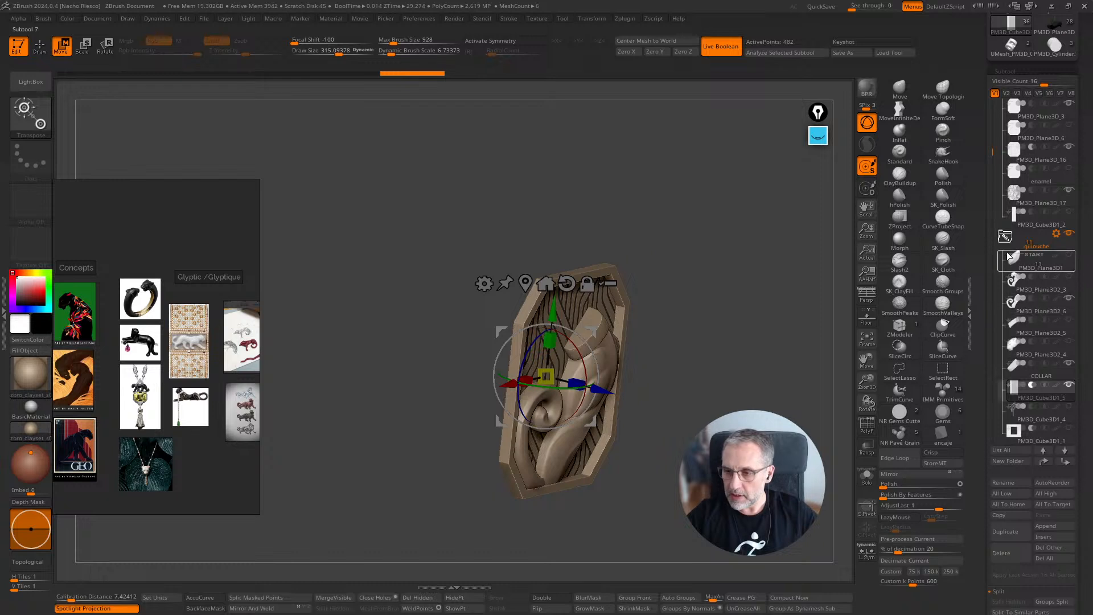
pyautogui.moveTo(678, 370); pyautogui.dragTo(686, 398)
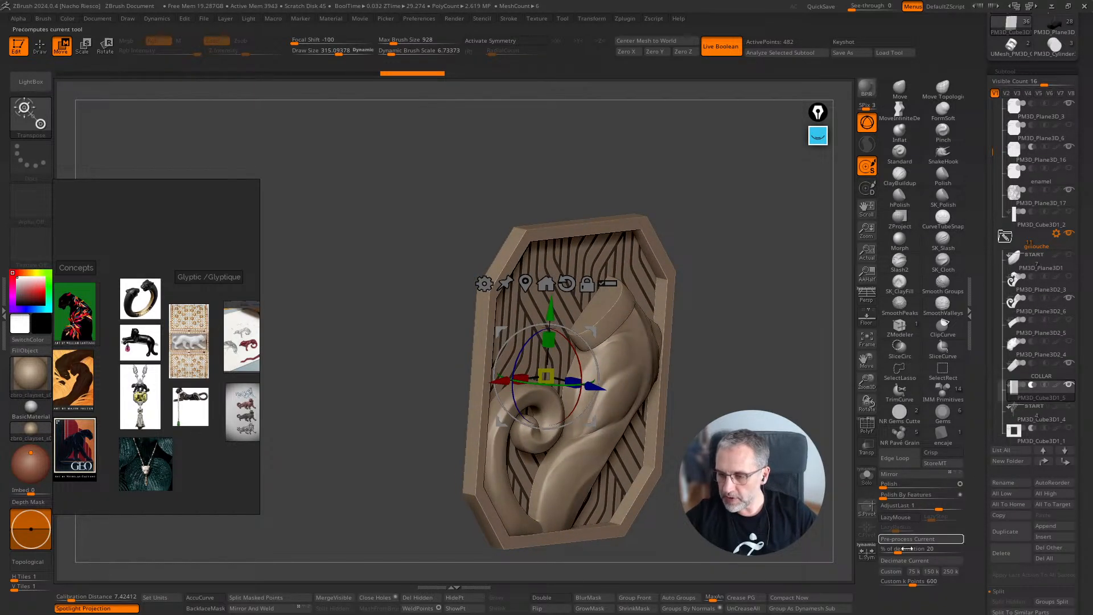
# Step: Toggle the start group headed by PM3D_Plane3D1 off and on to check its panther parts, leaving the whole group shown
pyautogui.click(1071, 257)
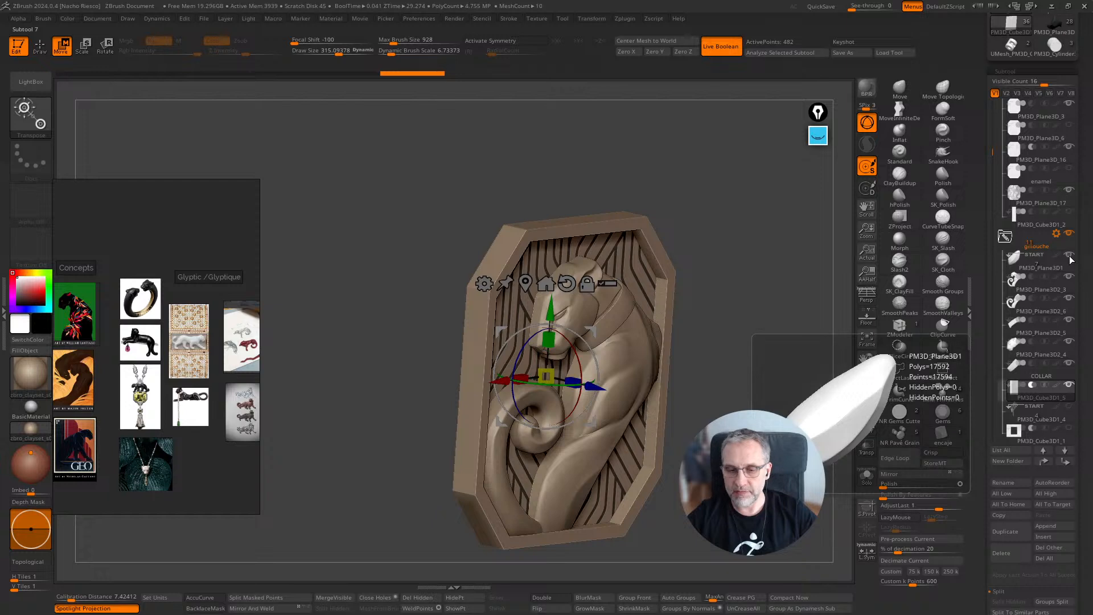
pyautogui.click(1071, 258)
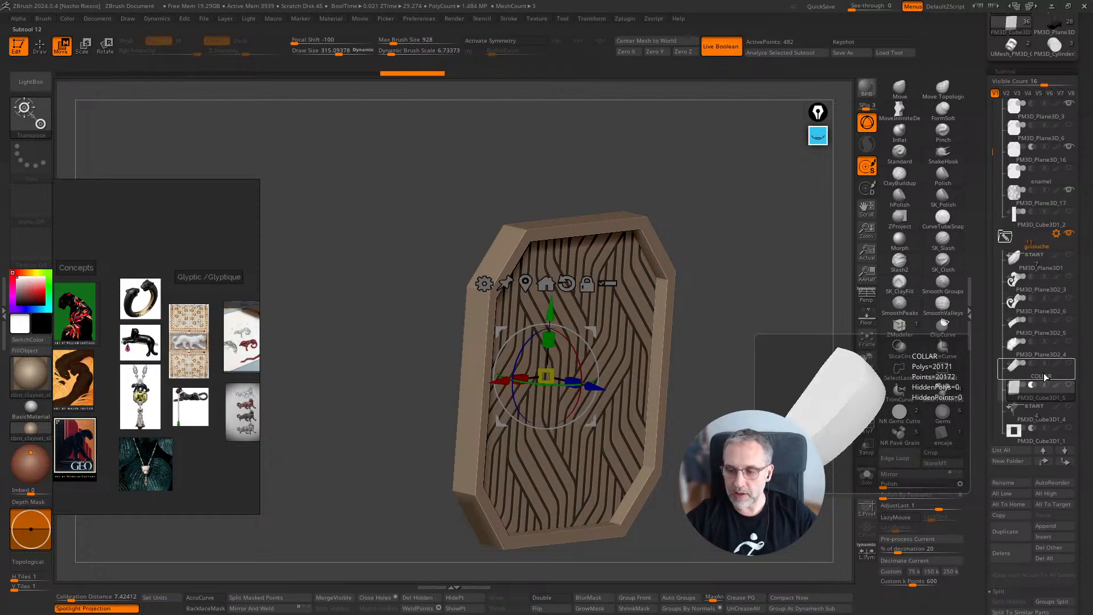
pyautogui.click(1067, 257)
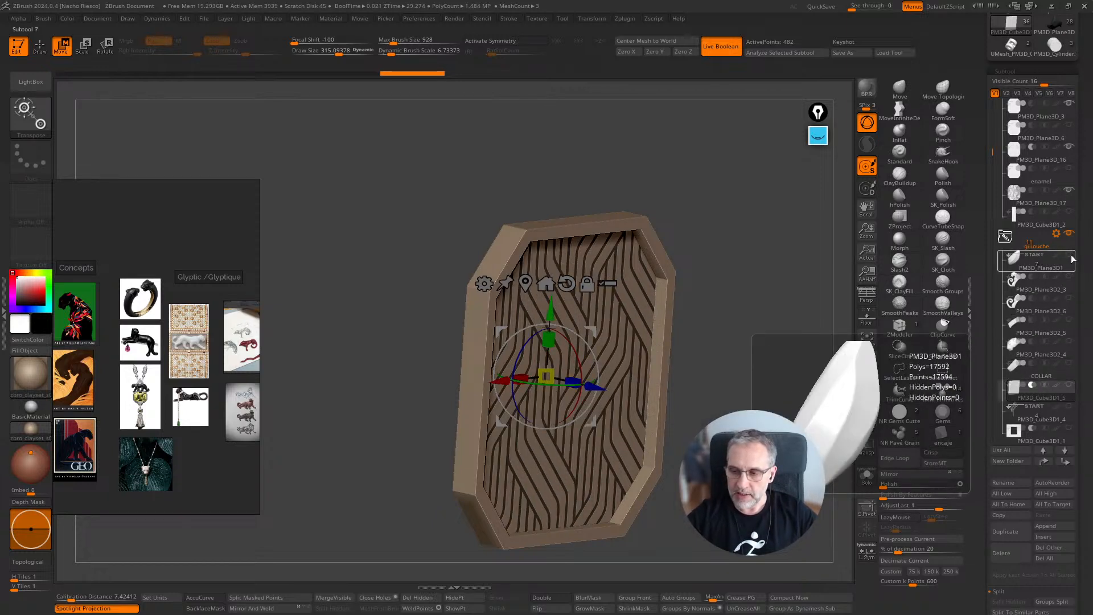
pyautogui.click(1071, 257)
pyautogui.click(1070, 257)
pyautogui.click(1070, 257)
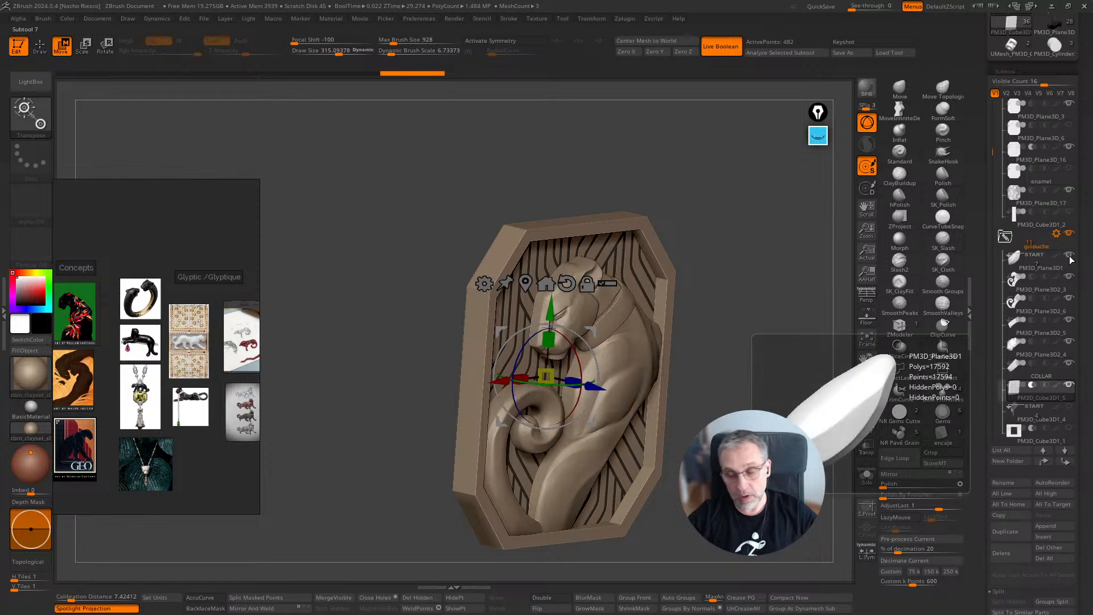
pyautogui.click(1071, 257)
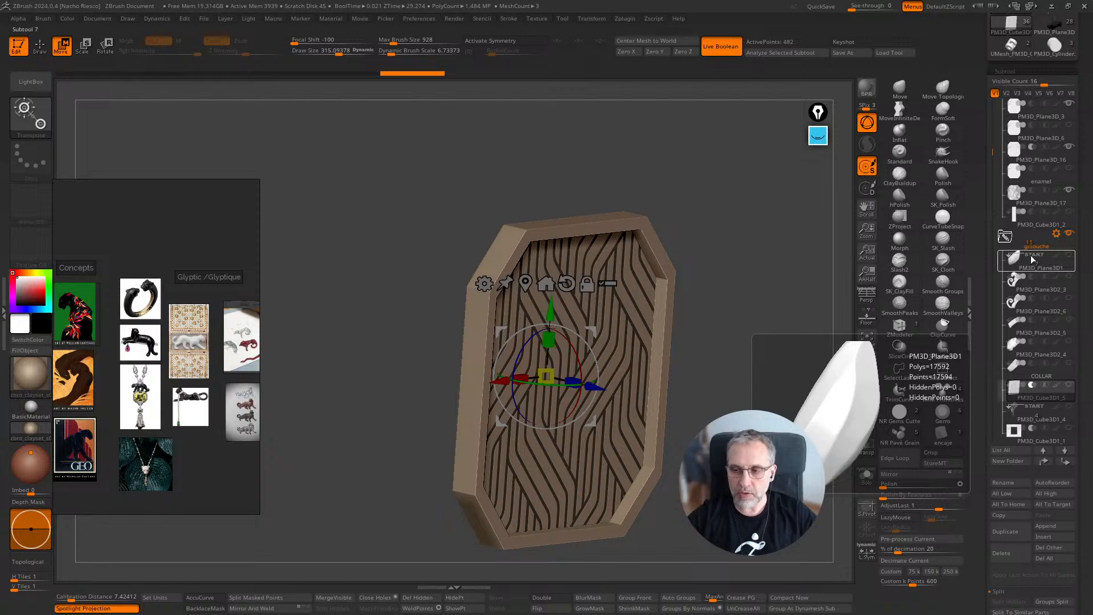
pyautogui.click(1070, 257)
pyautogui.click(1070, 256)
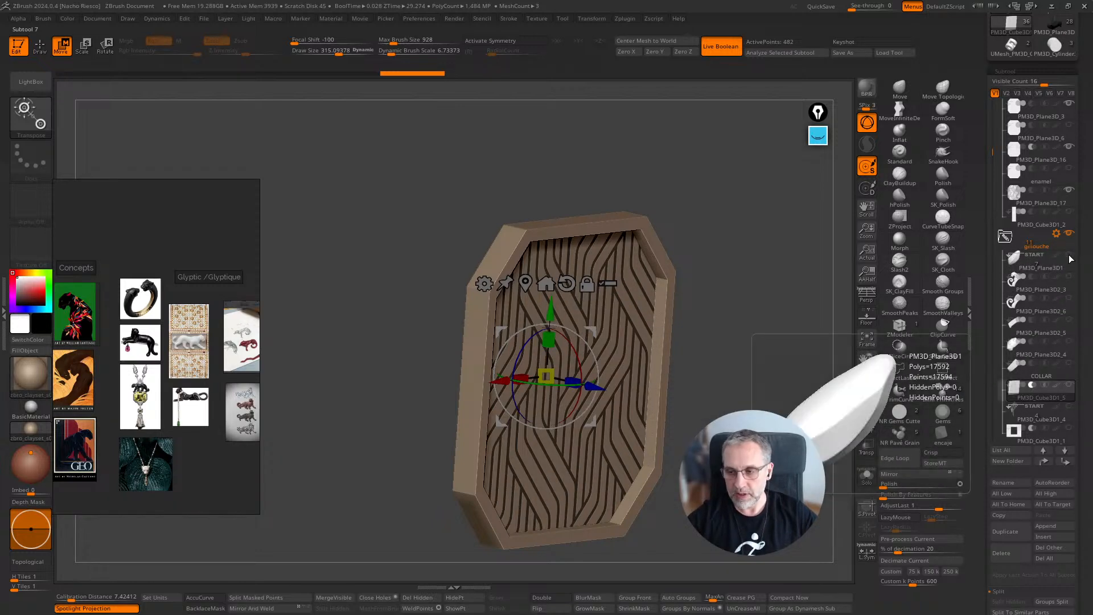
pyautogui.click(1070, 257)
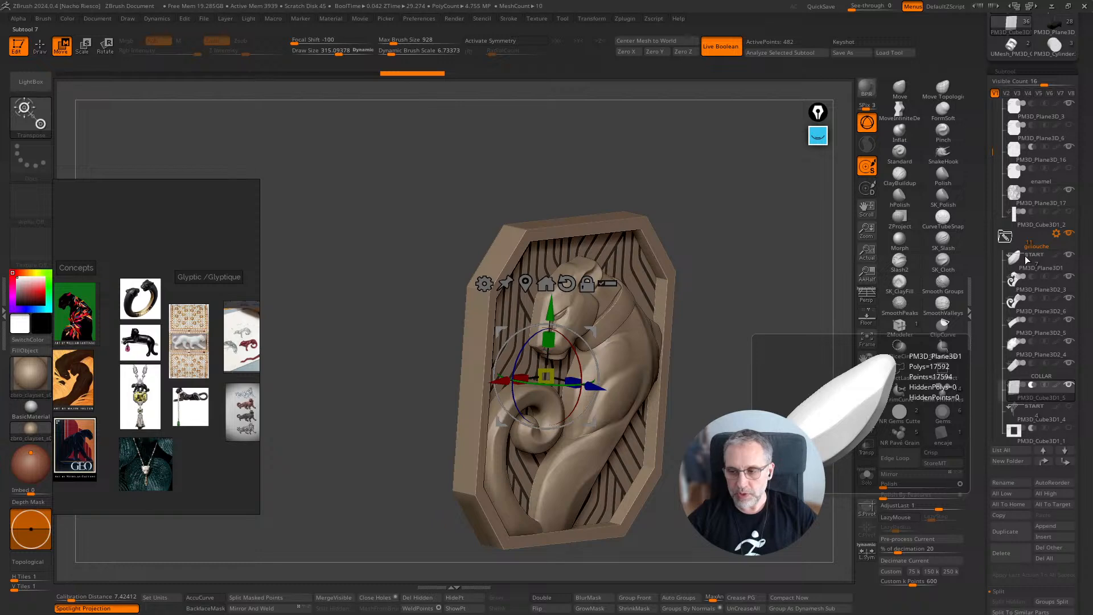
# Step: Preview the PM3D_Cube3D1_4 start group with its bars and beads from the front, compare it with the panther group, and hide it
pyautogui.click(1022, 409)
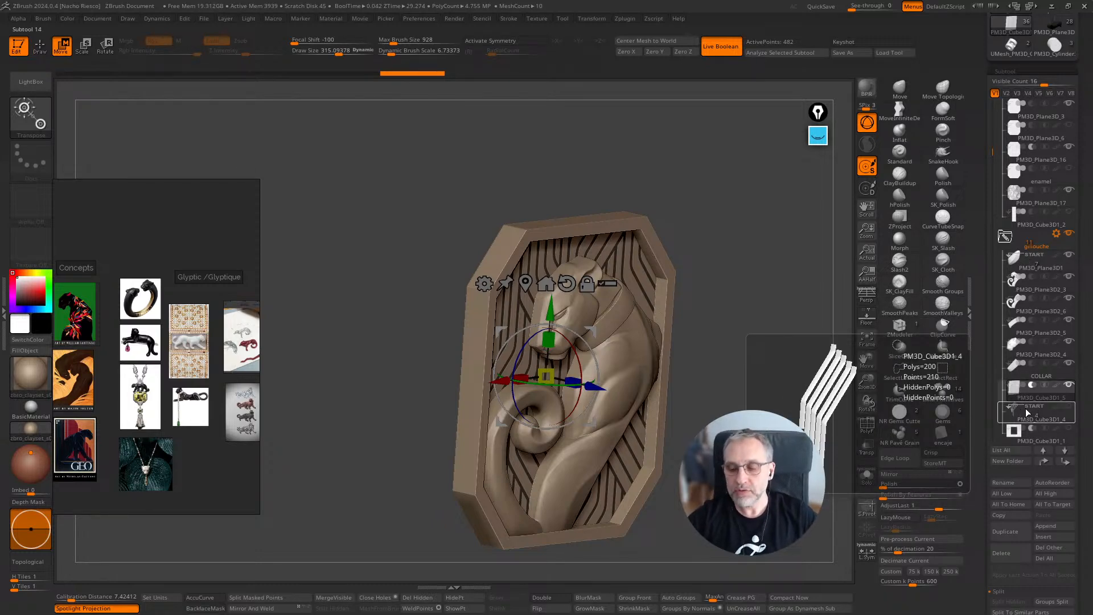
pyautogui.moveTo(833, 458); pyautogui.dragTo(766, 455)
pyautogui.click(1068, 406)
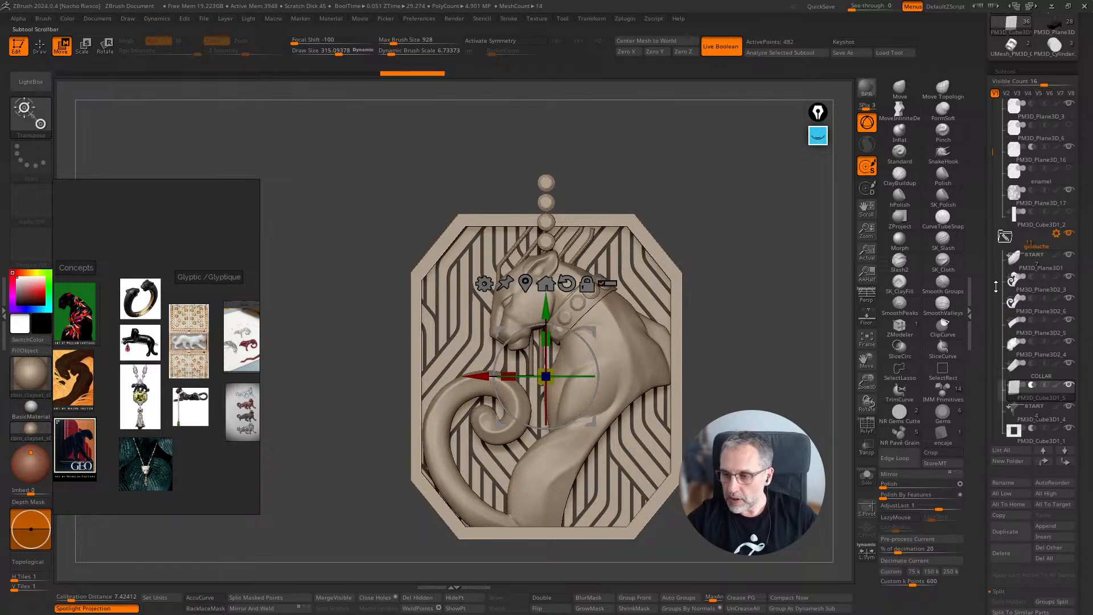
pyautogui.scroll(-2, 1037, 296)
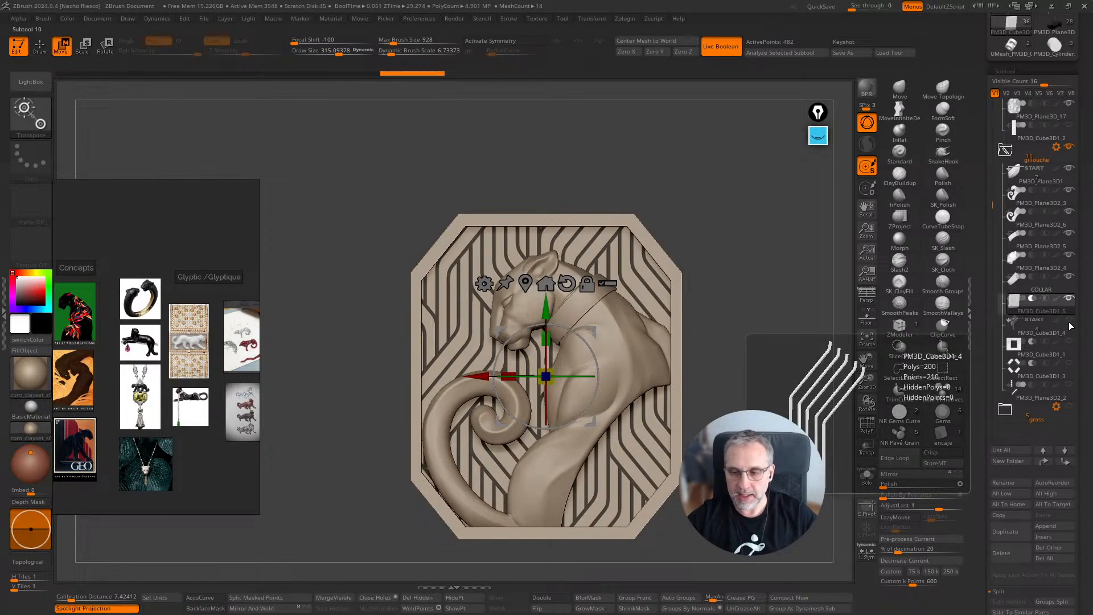
pyautogui.click(1068, 171)
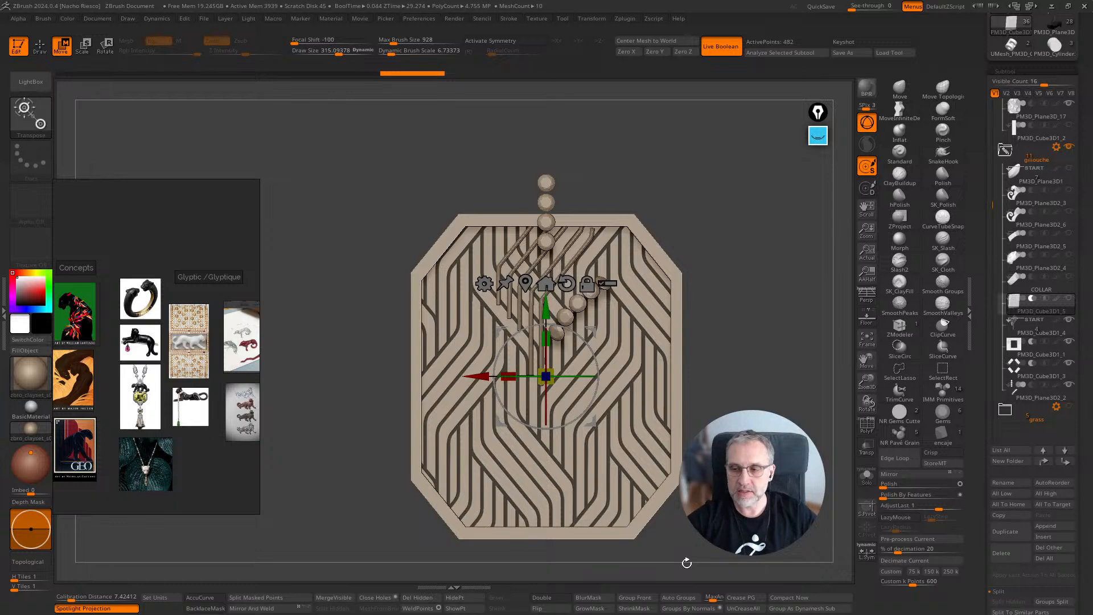
pyautogui.click(1068, 171)
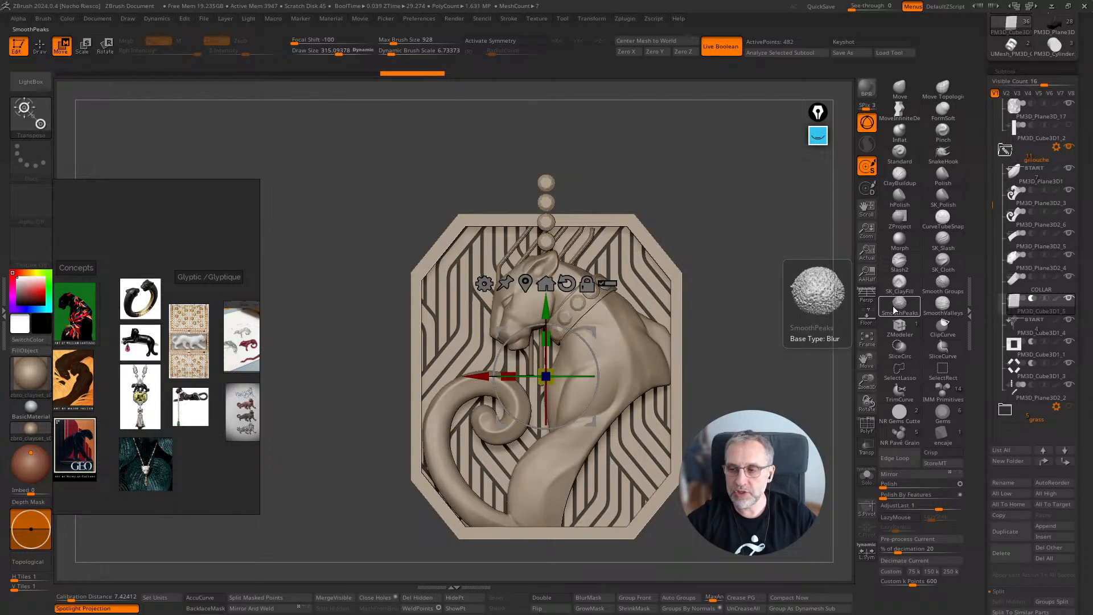
pyautogui.moveTo(1069, 172)
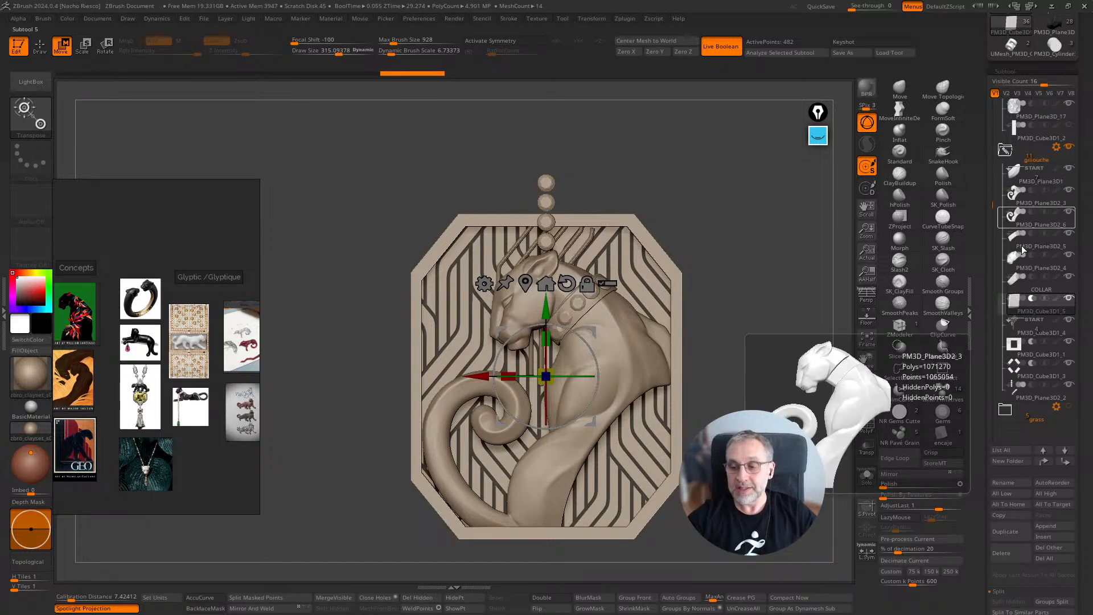
pyautogui.moveTo(1024, 328)
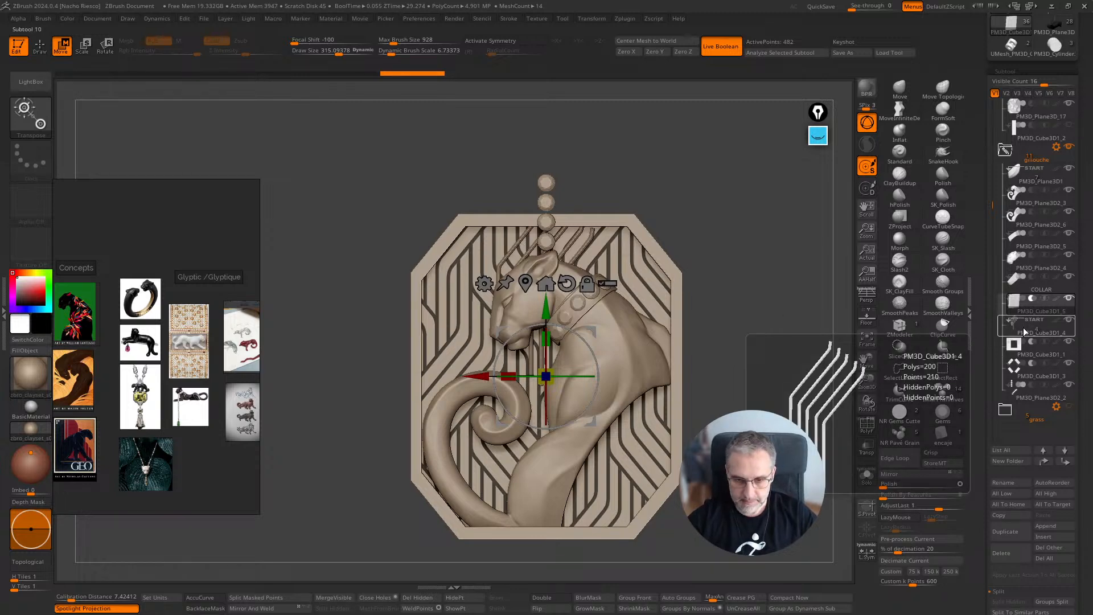
pyautogui.click(1069, 319)
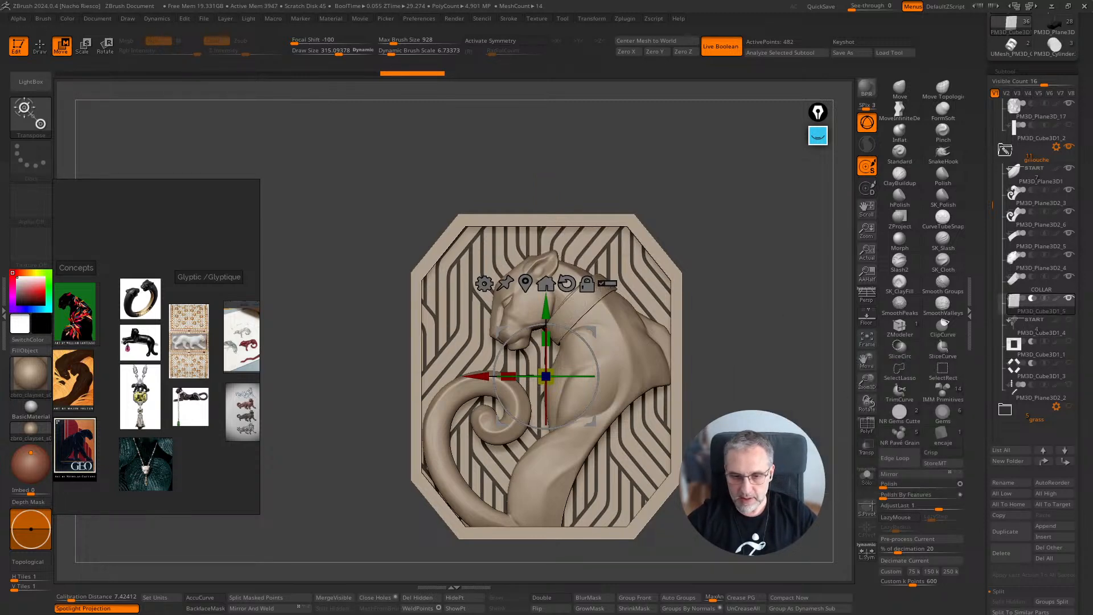
# Step: Move the subtracting slab PM3D_Cube3D1_5 slightly forward along its depth axis behind the panther
pyautogui.moveTo(741, 427); pyautogui.dragTo(978, 302)
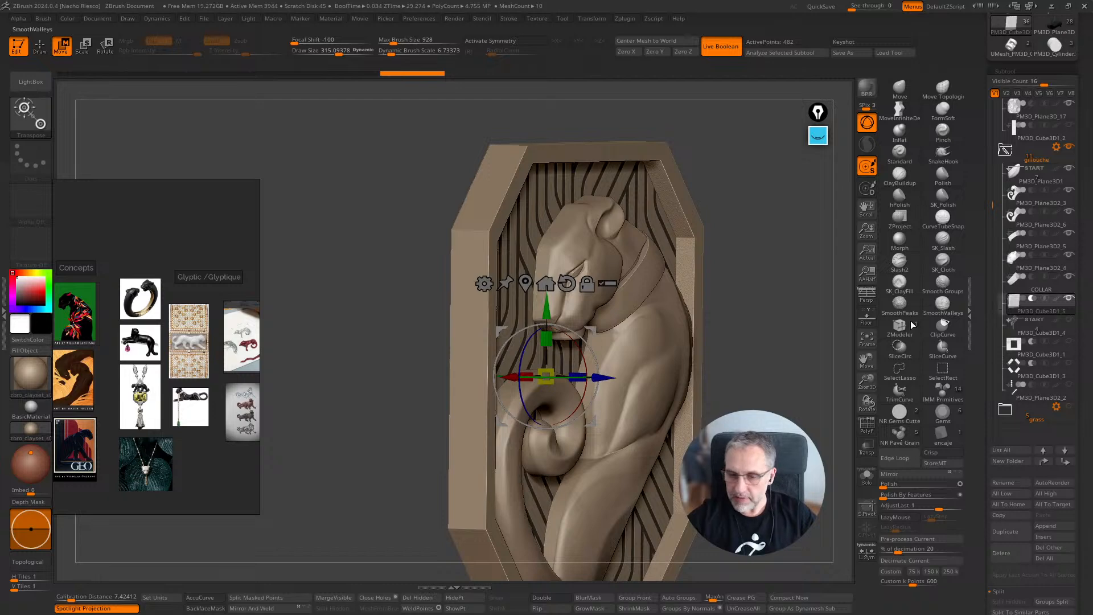
pyautogui.moveTo(601, 378); pyautogui.dragTo(613, 378)
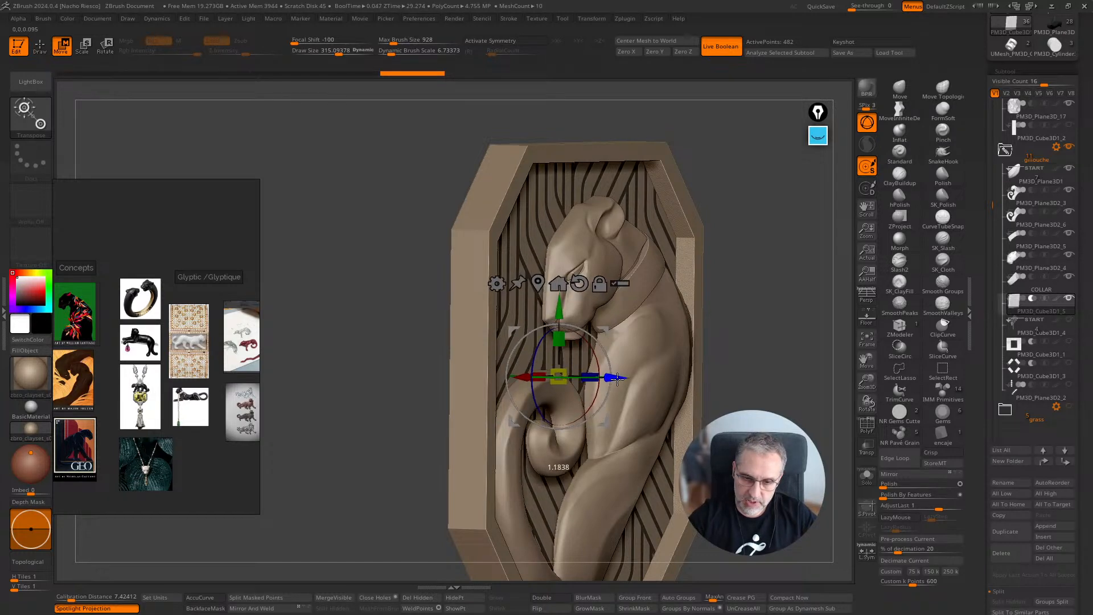
pyautogui.moveTo(721, 327); pyautogui.dragTo(888, 260)
pyautogui.moveTo(617, 357); pyautogui.dragTo(617, 357)
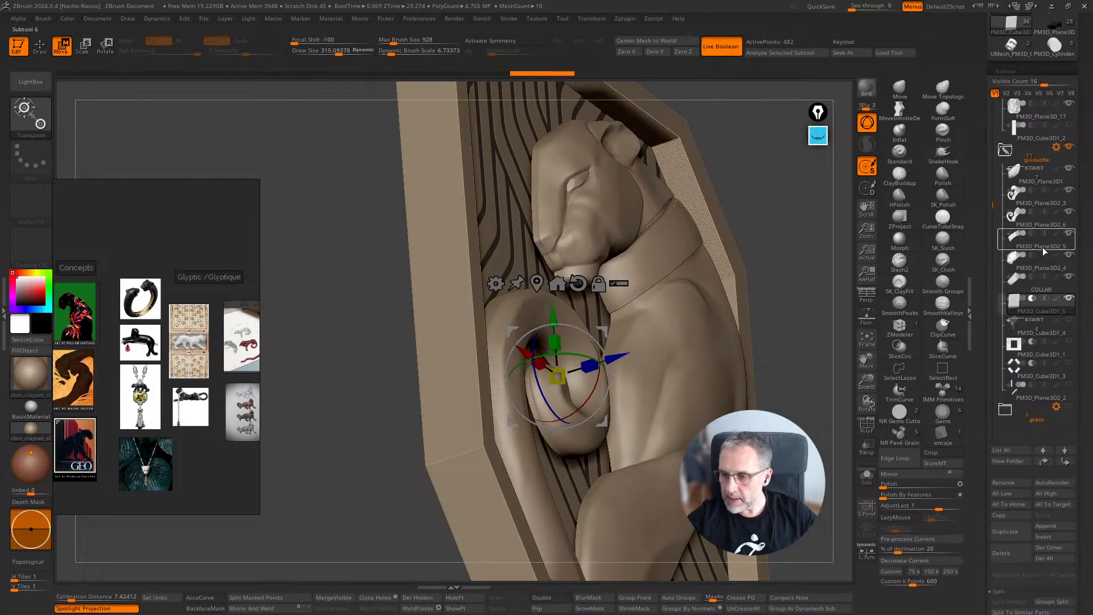
# Step: Move the COLLAR subtool down the list, below the subtracting slab PM3D_Cube3D1_5, and inspect the panther from the side
pyautogui.click(1041, 283)
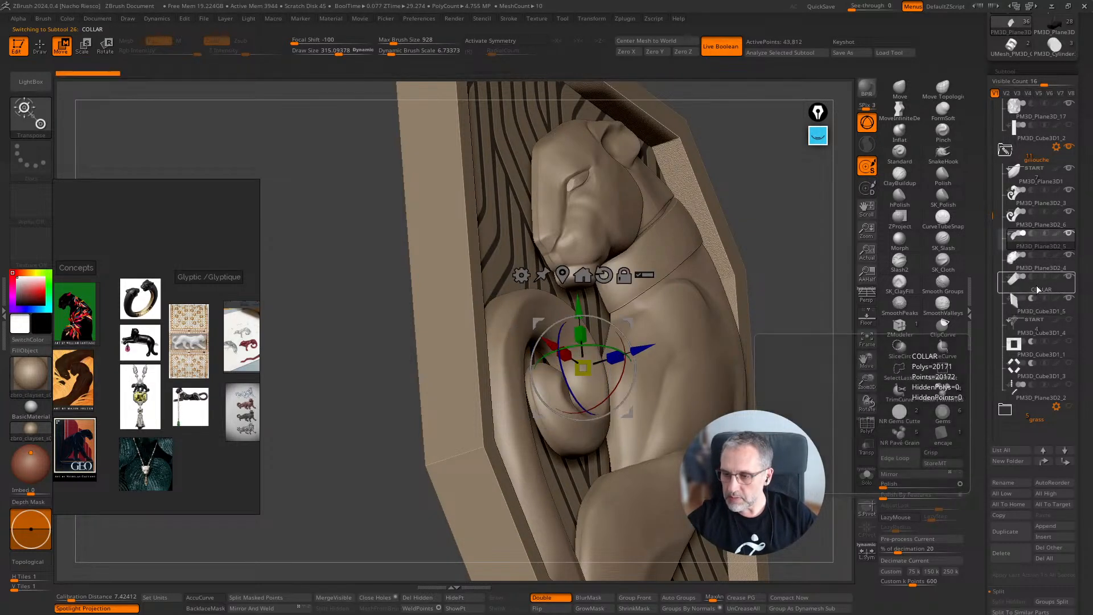
pyautogui.click(1065, 461)
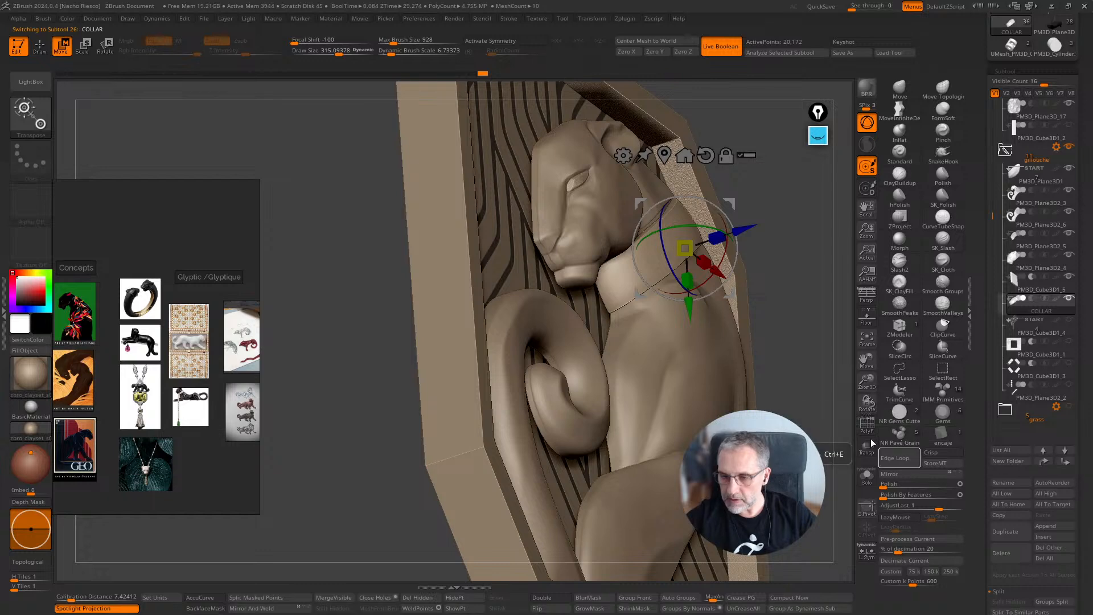
pyautogui.moveTo(826, 423); pyautogui.dragTo(797, 433)
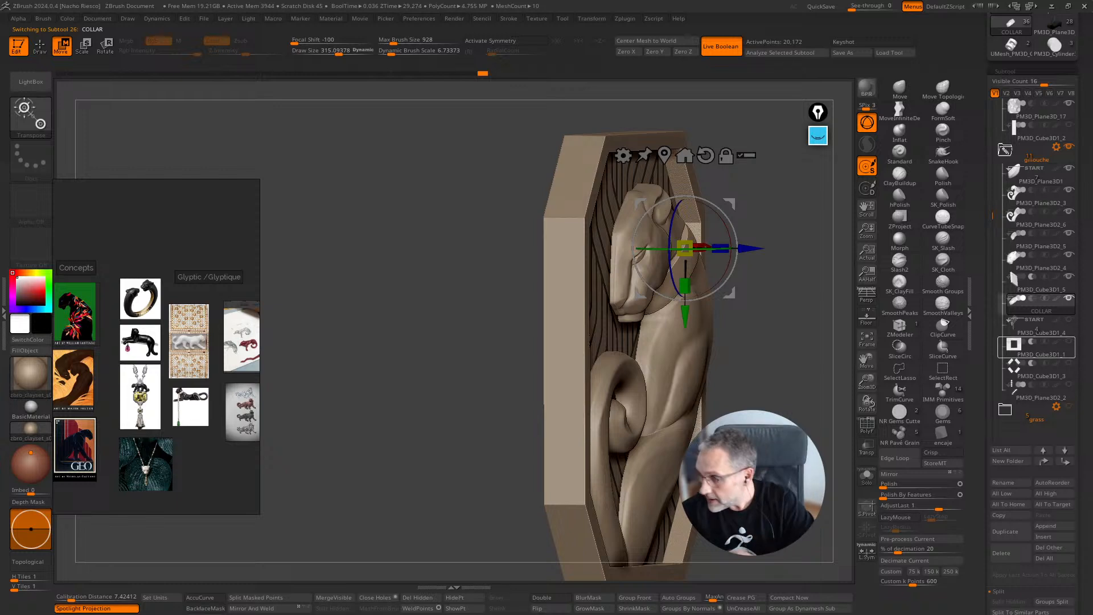
pyautogui.moveTo(1025, 348)
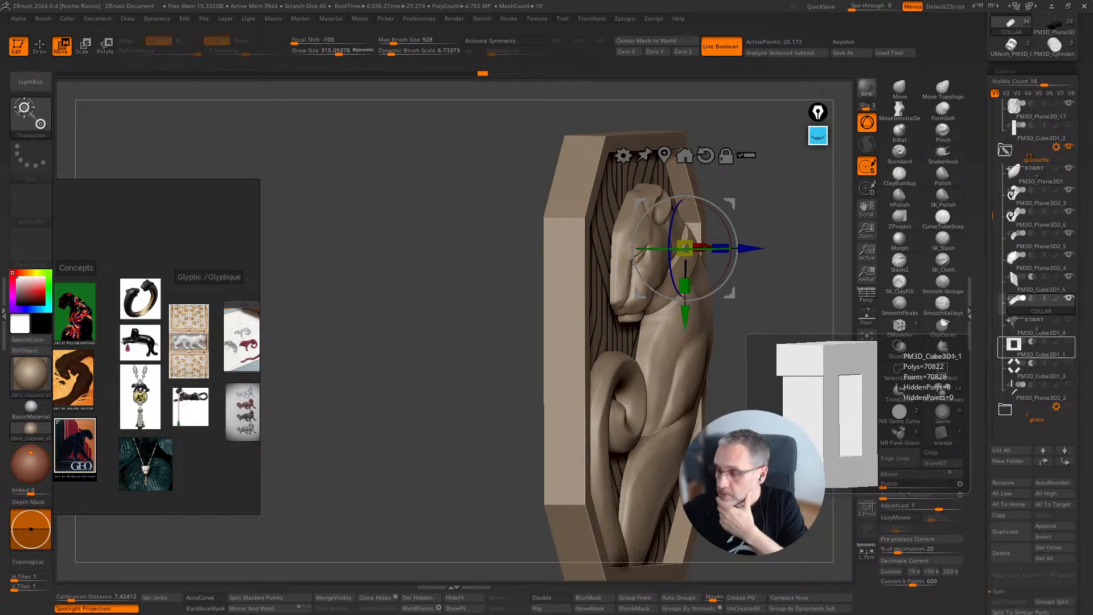
# Step: Inspect the panther from the front and sides, and hide its head and body subtools, including PM3D_Plane3D2_6 and PM3D_Plane3D2_3
pyautogui.moveTo(816, 263); pyautogui.dragTo(767, 337)
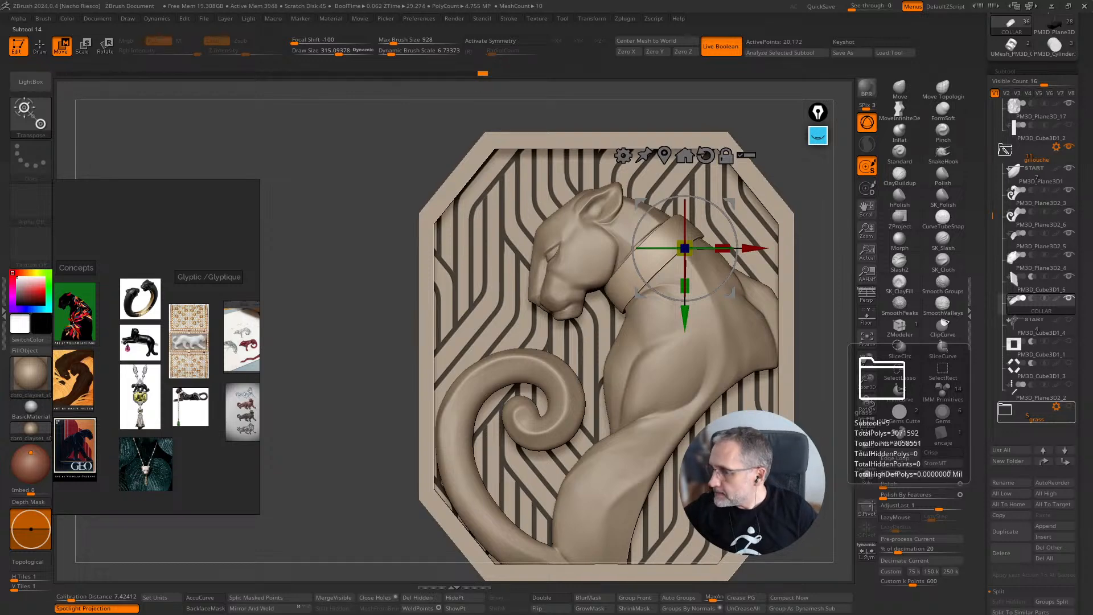
pyautogui.moveTo(832, 385); pyautogui.dragTo(809, 391)
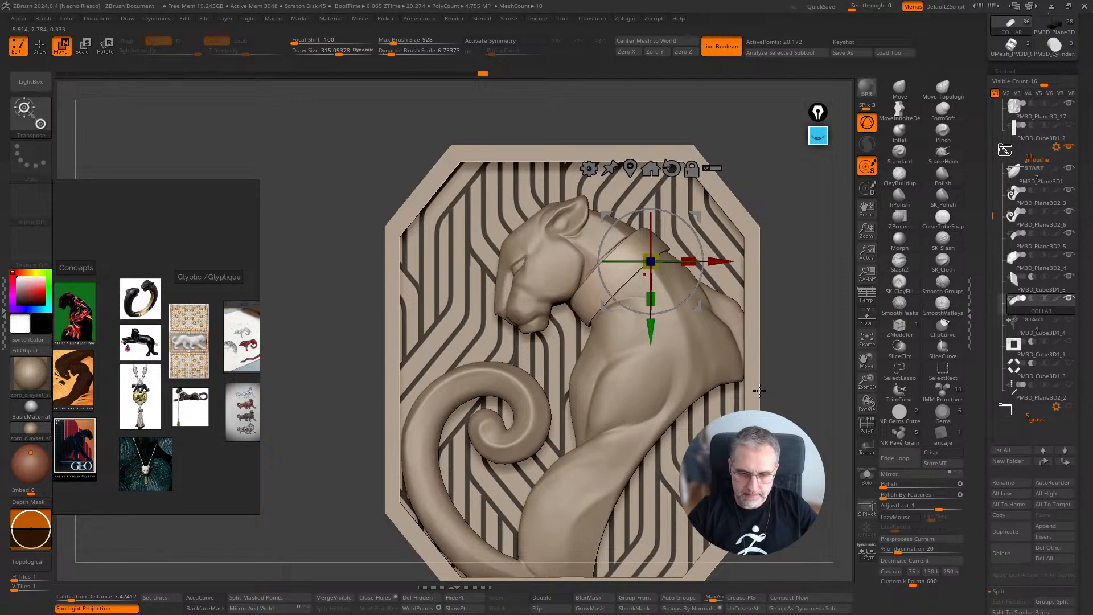
pyautogui.moveTo(842, 432); pyautogui.dragTo(877, 434)
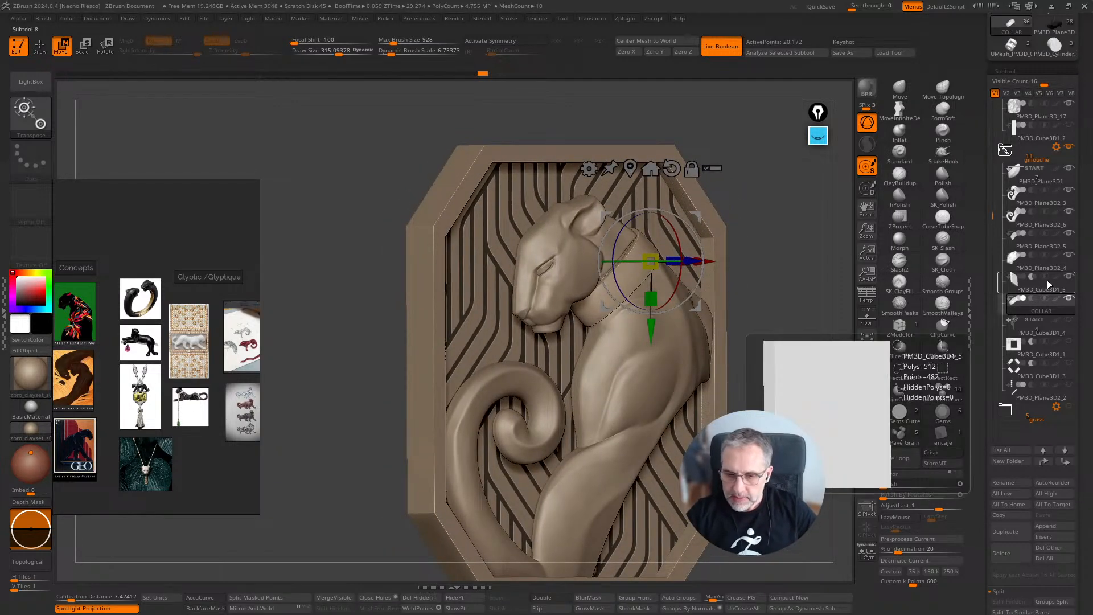
pyautogui.moveTo(820, 402)
pyautogui.mouseDown()
pyautogui.moveTo(829, 384)
pyautogui.moveTo(795, 385)
pyautogui.mouseUp()
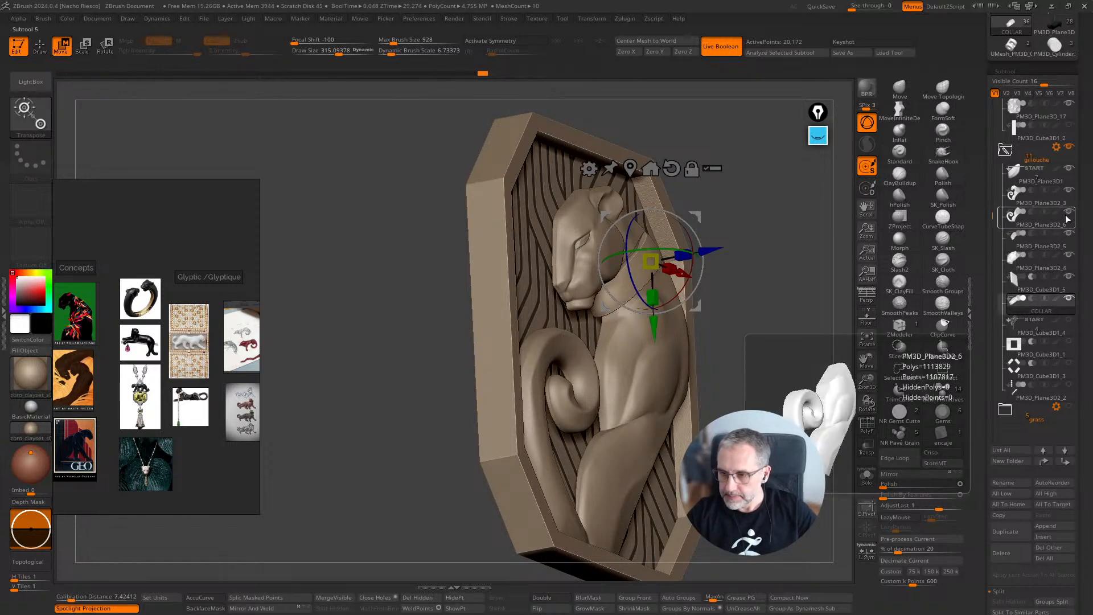
pyautogui.click(1071, 214)
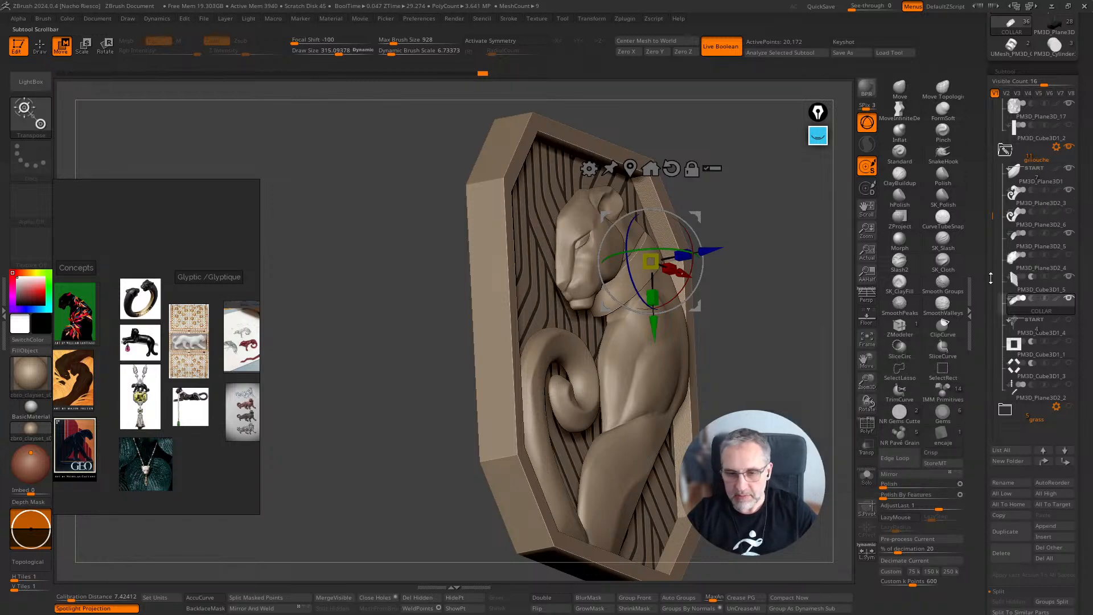
pyautogui.click(1069, 190)
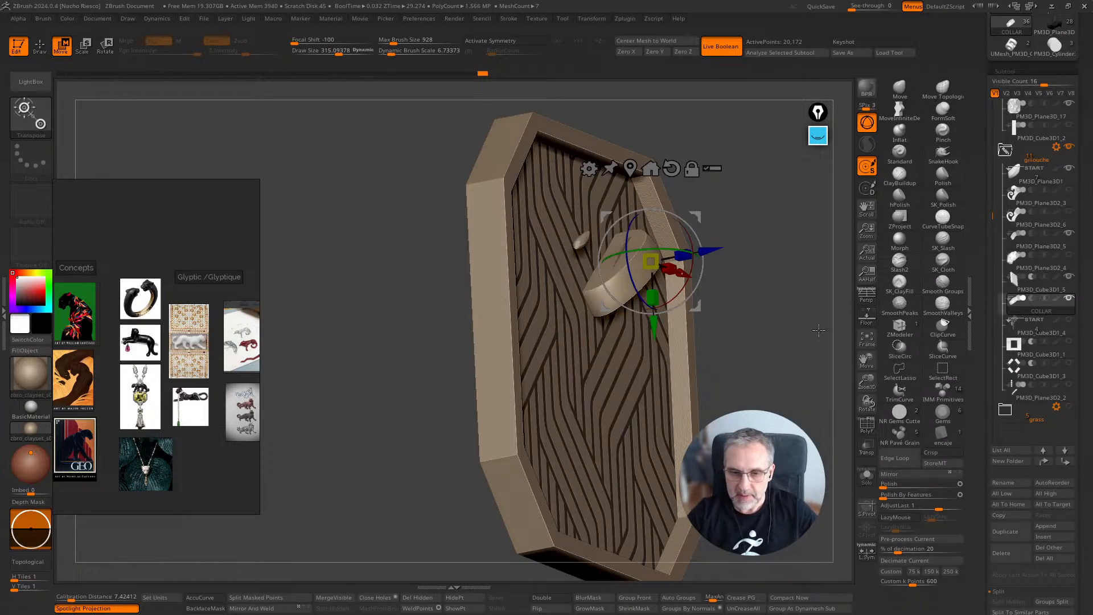
# Step: Hide the remaining PM3D_Plane3D1 start group, and show the COLLAR with the bars, beads and gems over the patterned plate
pyautogui.moveTo(834, 321); pyautogui.dragTo(812, 390)
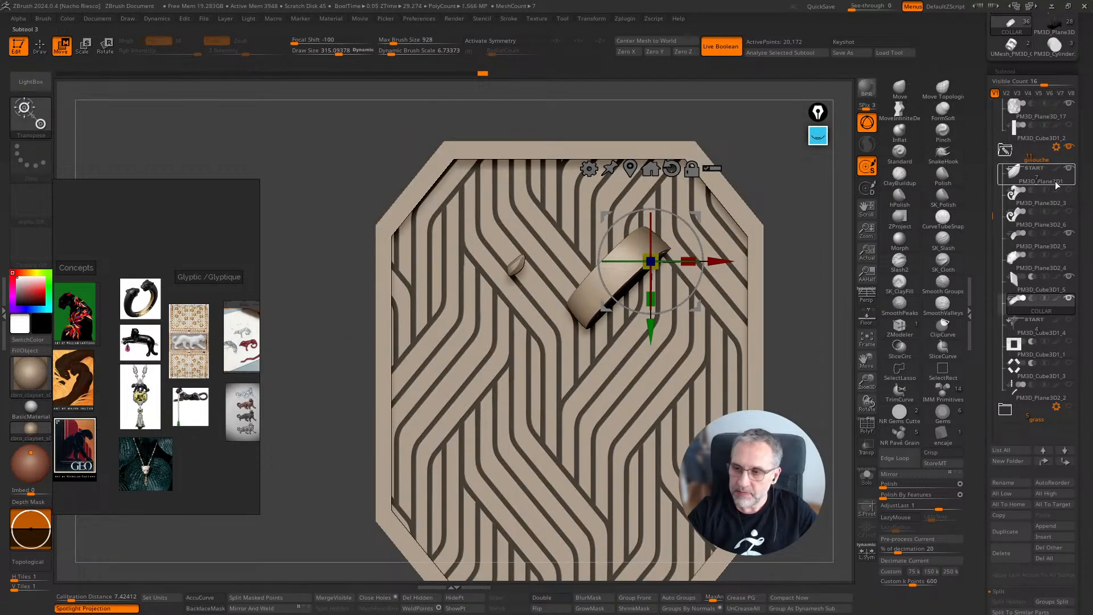
pyautogui.click(1069, 169)
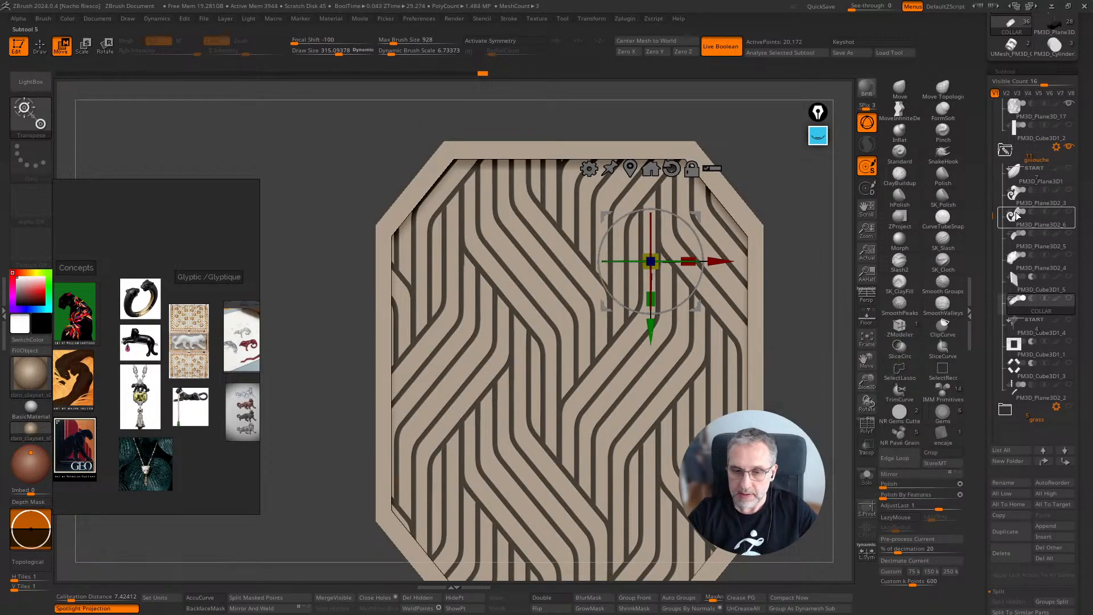
pyautogui.click(1069, 298)
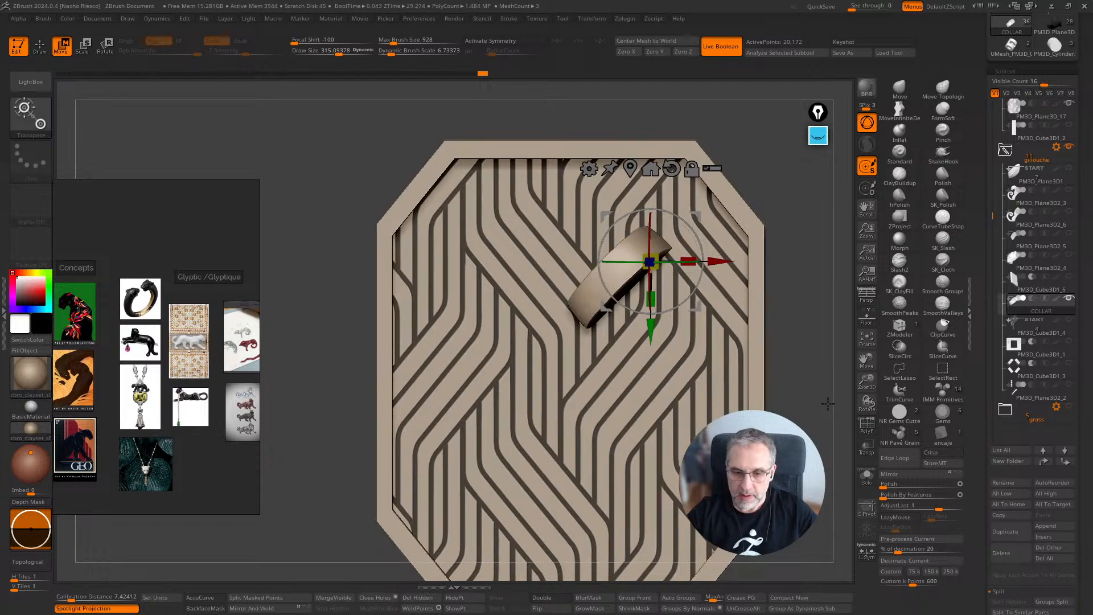
pyautogui.moveTo(800, 235); pyautogui.dragTo(837, 236)
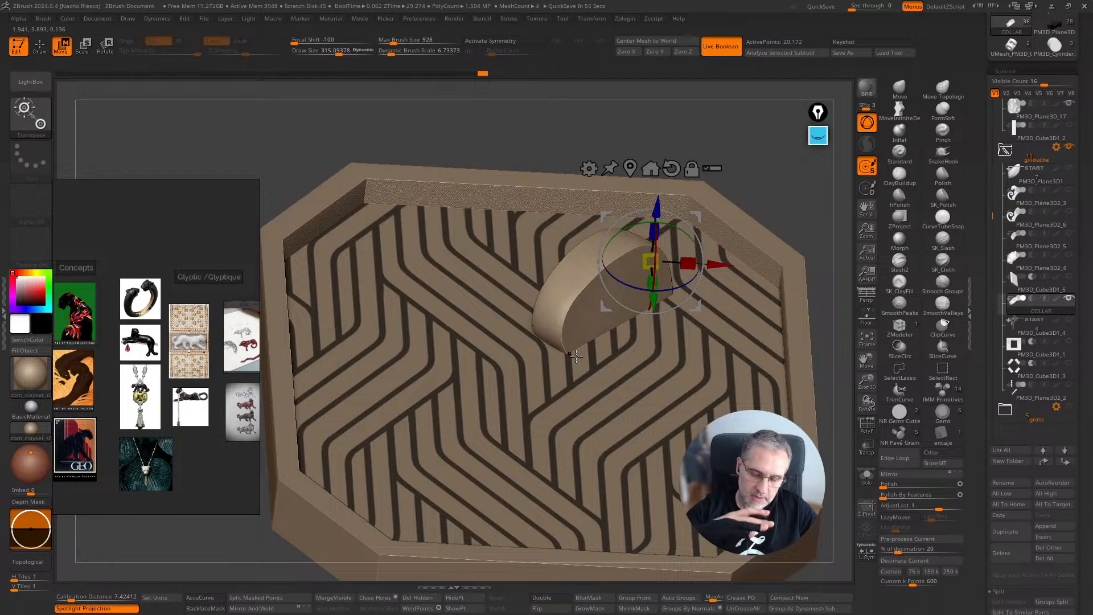
pyautogui.click(1071, 326)
pyautogui.moveTo(821, 208); pyautogui.dragTo(991, 225)
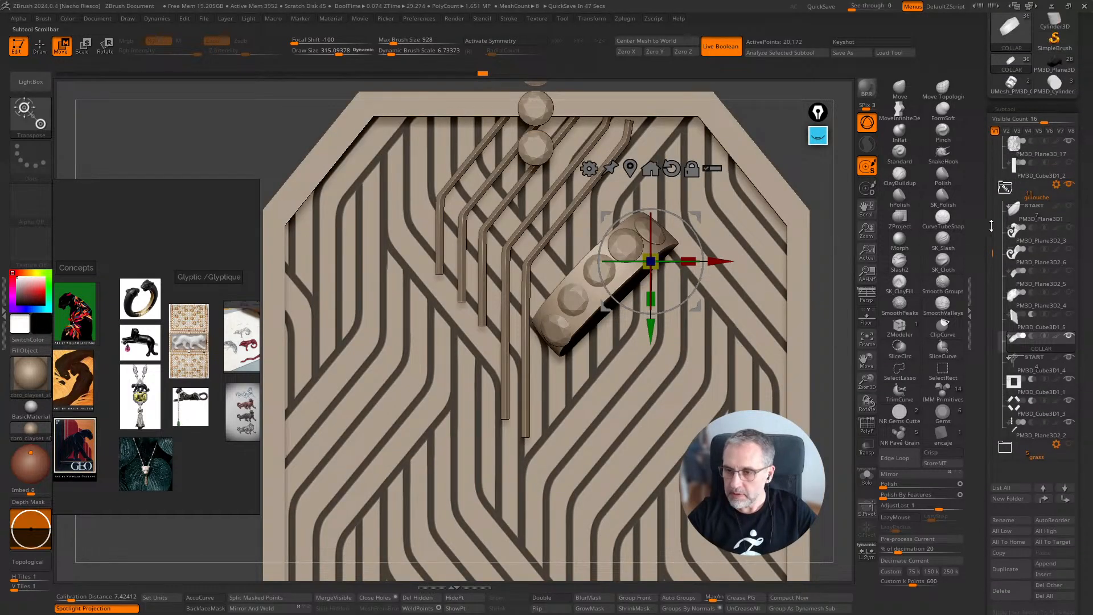
# Step: Select the patterned plate subtool PM3D_Plane3D_17 and go to its Deformation settings
pyautogui.click(1032, 154)
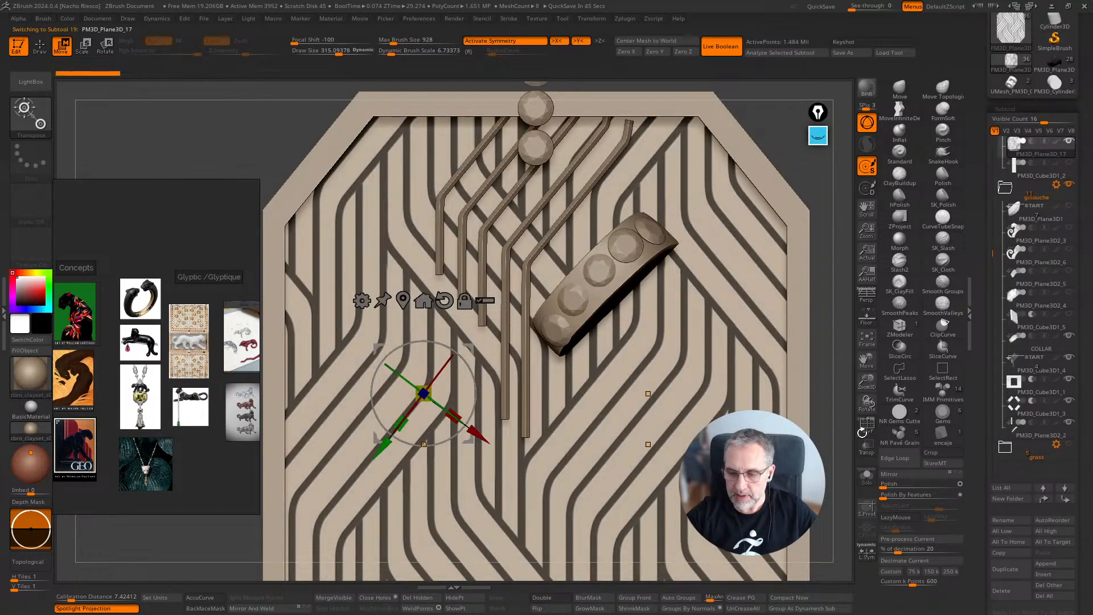
pyautogui.moveTo(979, 514); pyautogui.dragTo(990, 385)
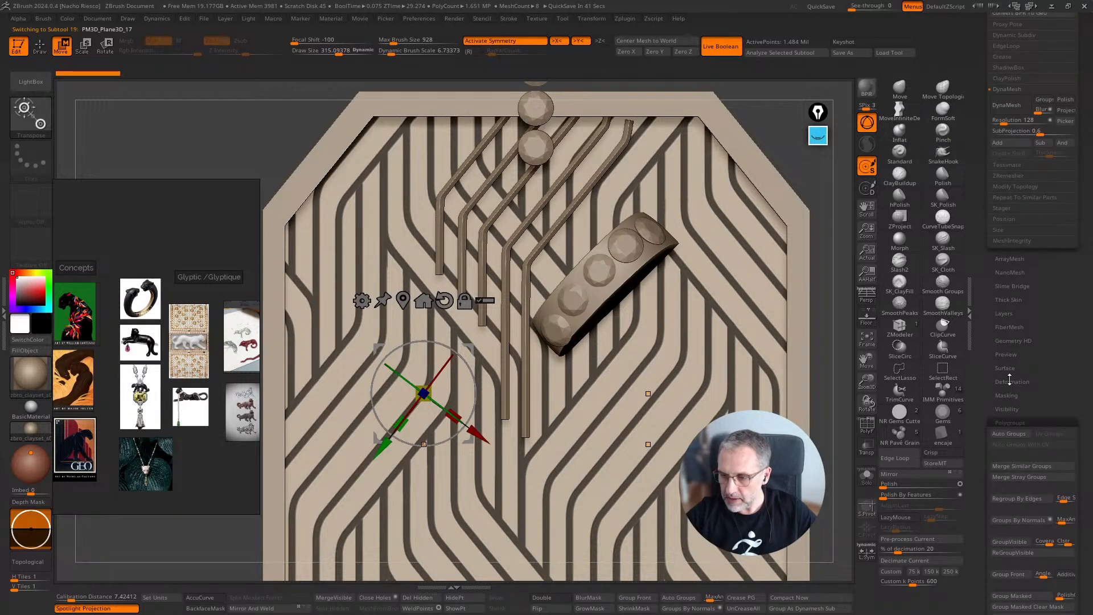
# Step: Turn off the surface noise on the patterned plate
pyautogui.click(1007, 369)
pyautogui.click(1001, 380)
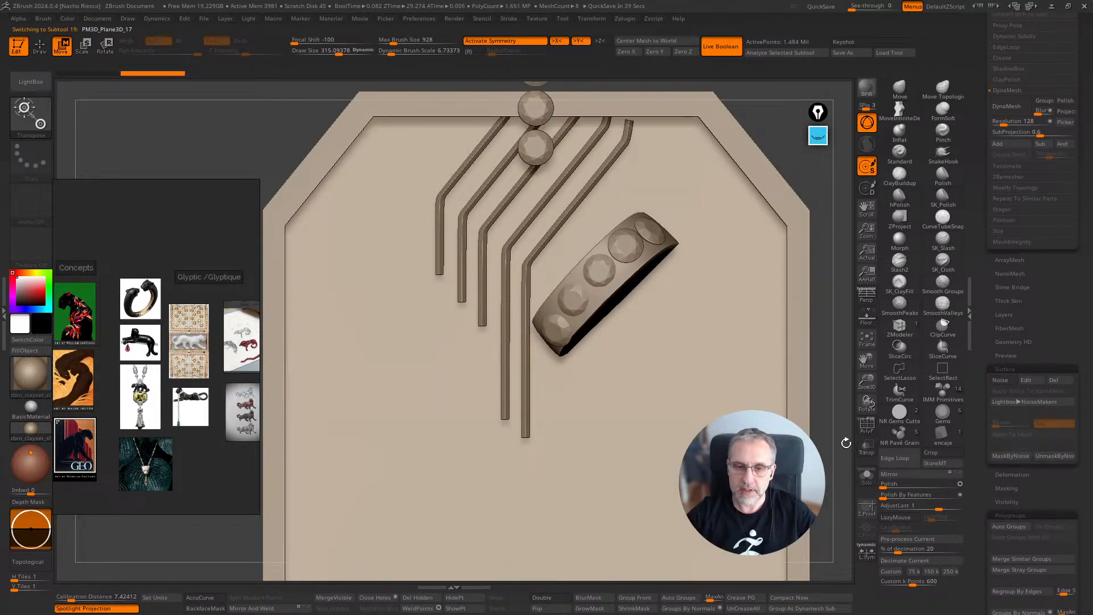
pyautogui.keyDown('alt'); pyautogui.moveTo(843, 423); pyautogui.dragTo(852, 222); pyautogui.keyUp('alt')
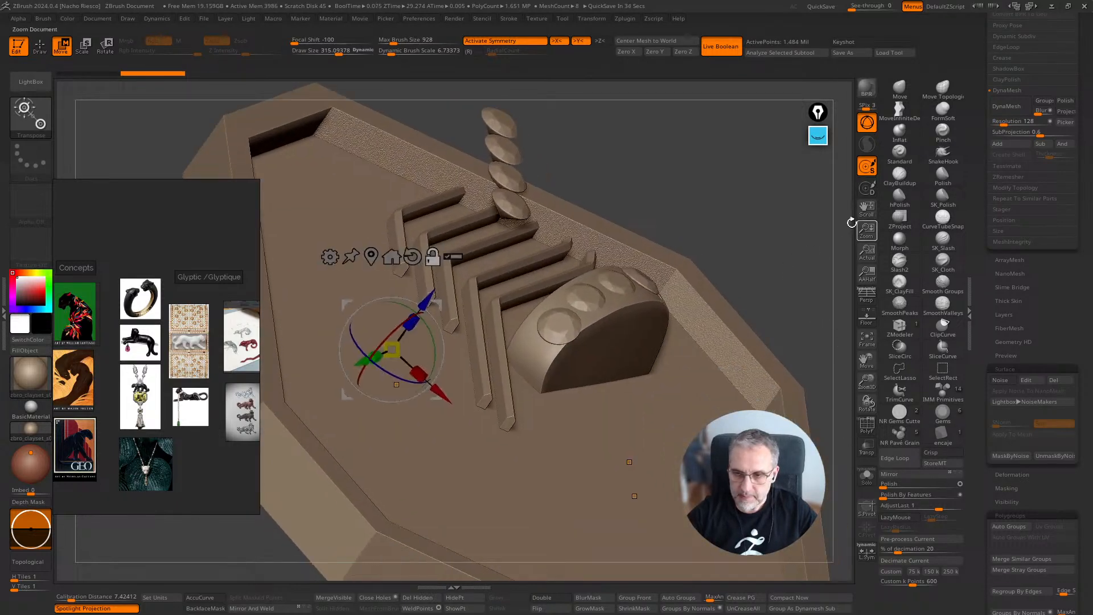
# Step: Enable the annotation pen and sketch the two outlines of the body running down from the collar
pyautogui.click(818, 136)
pyautogui.click(822, 345)
pyautogui.click(818, 188)
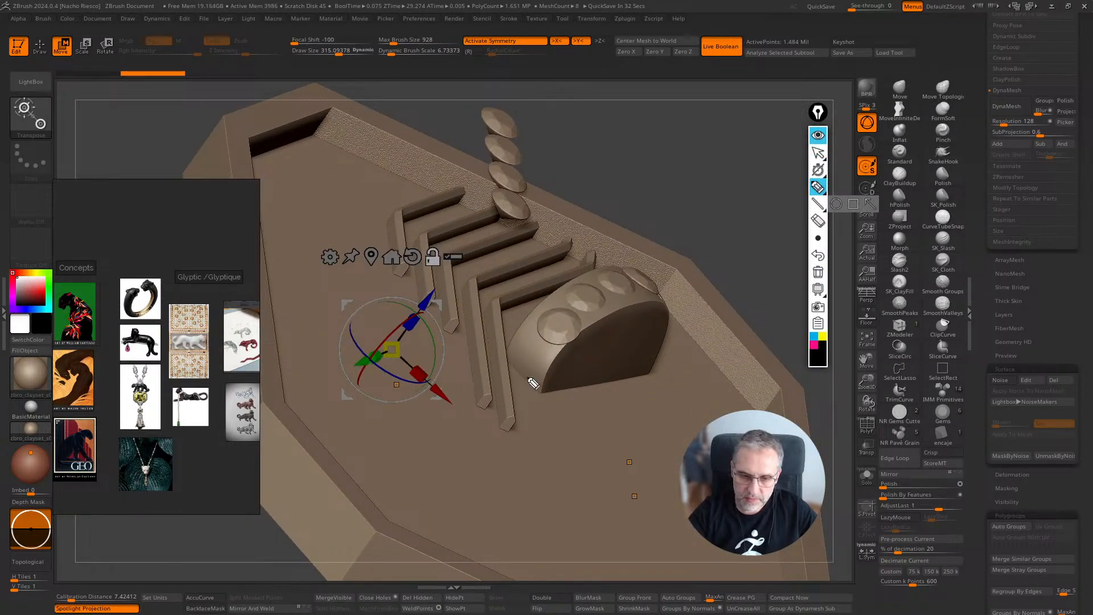
pyautogui.moveTo(513, 348); pyautogui.dragTo(545, 382)
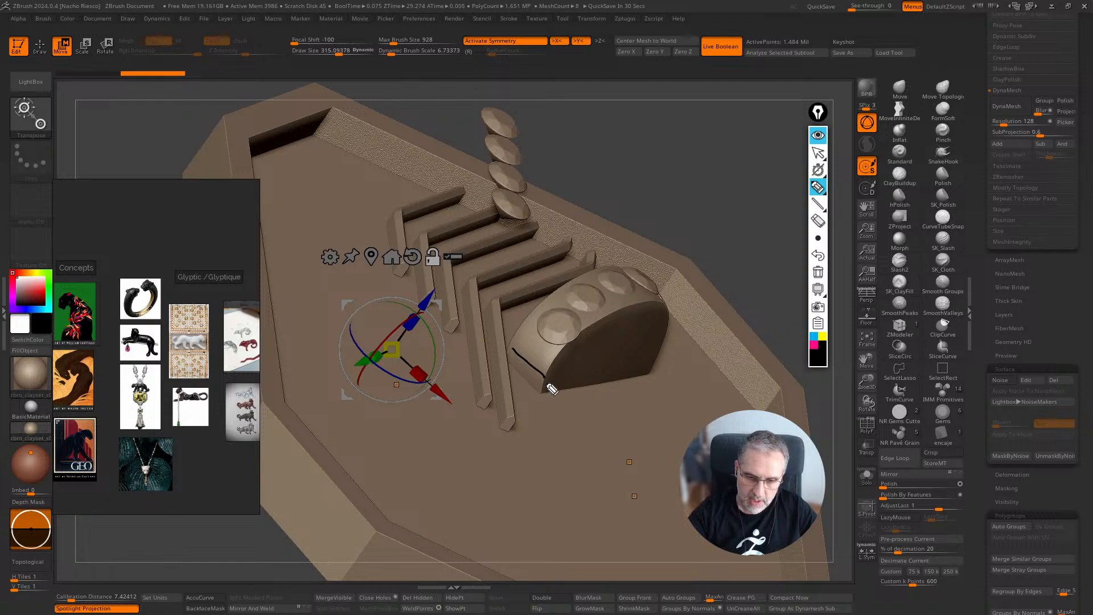
pyautogui.moveTo(569, 417)
pyautogui.mouseDown()
pyautogui.moveTo(631, 544)
pyautogui.moveTo(635, 580)
pyautogui.mouseUp()
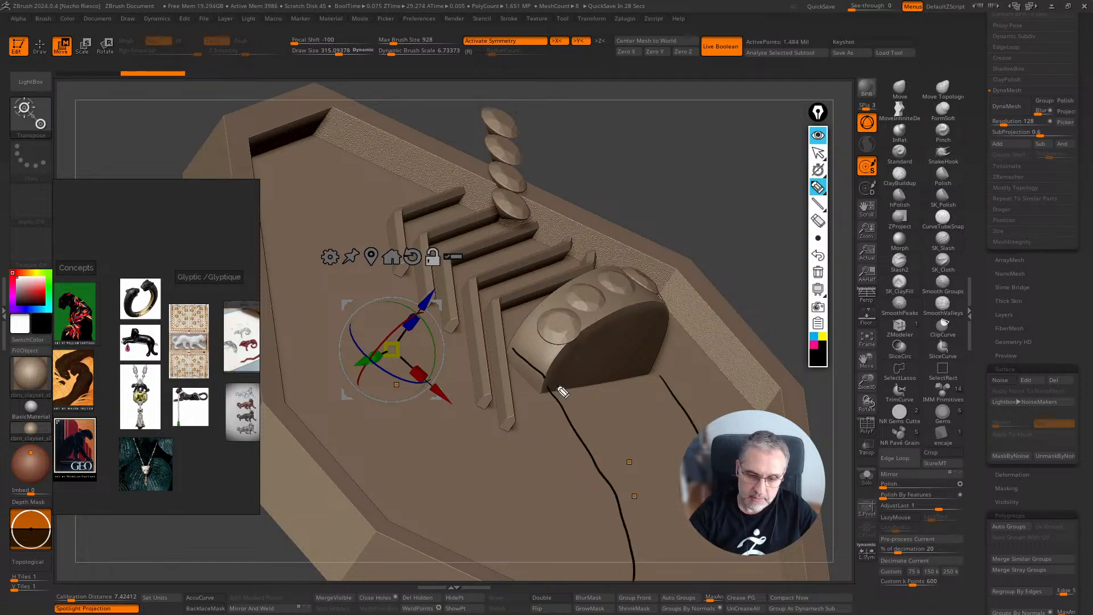
pyautogui.moveTo(548, 388); pyautogui.dragTo(569, 417)
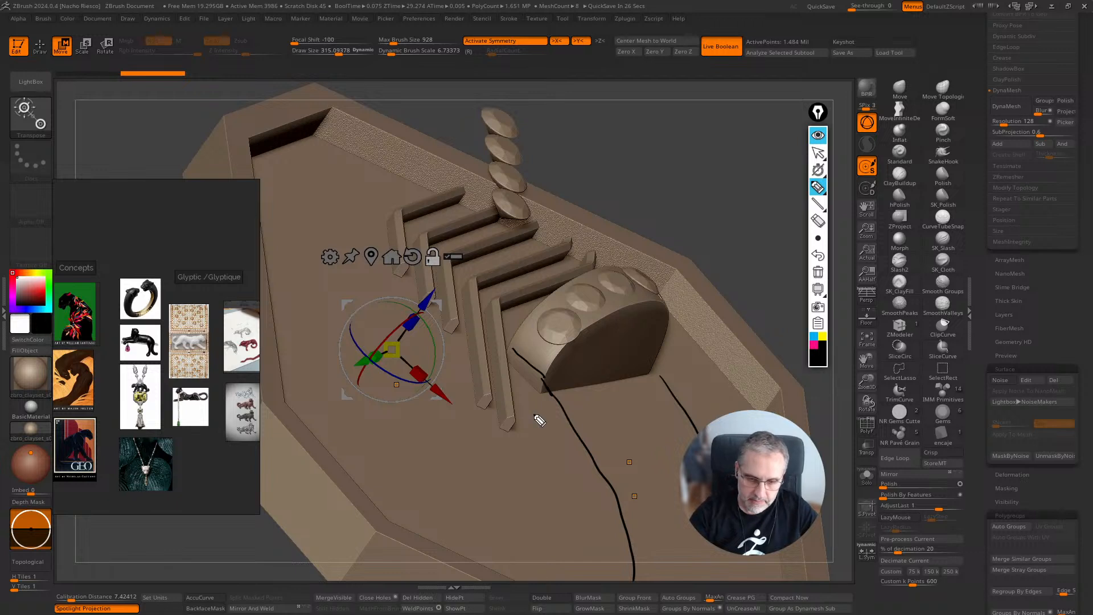
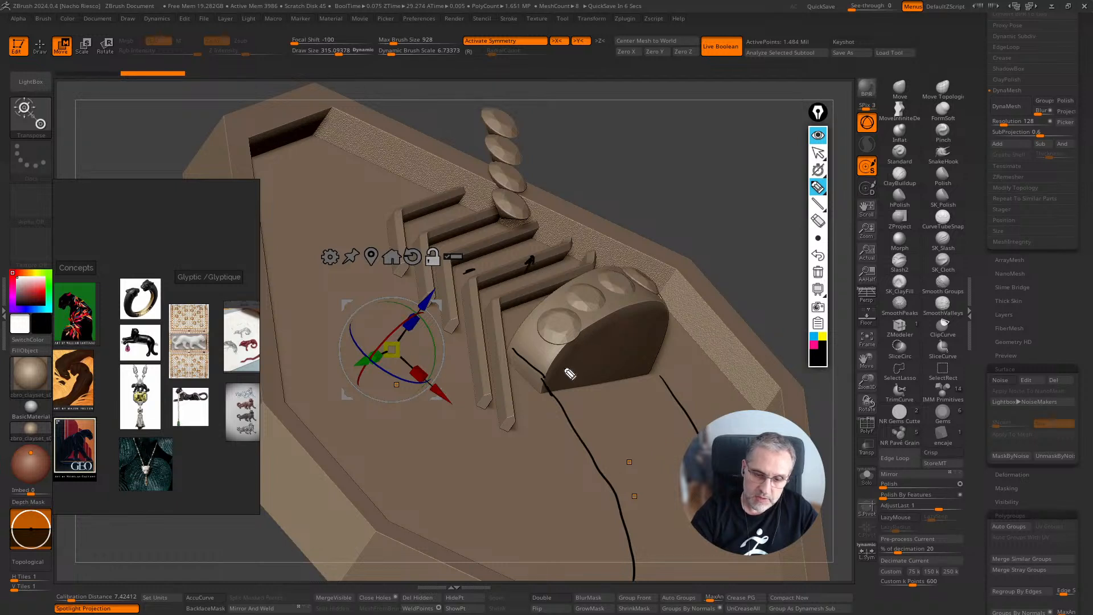
# Step: Sketch a second line alongside the body's outline and connect both with short cross strokes
pyautogui.moveTo(535, 392)
pyautogui.mouseDown()
pyautogui.moveTo(537, 367)
pyautogui.moveTo(593, 430)
pyautogui.moveTo(620, 488)
pyautogui.mouseUp()
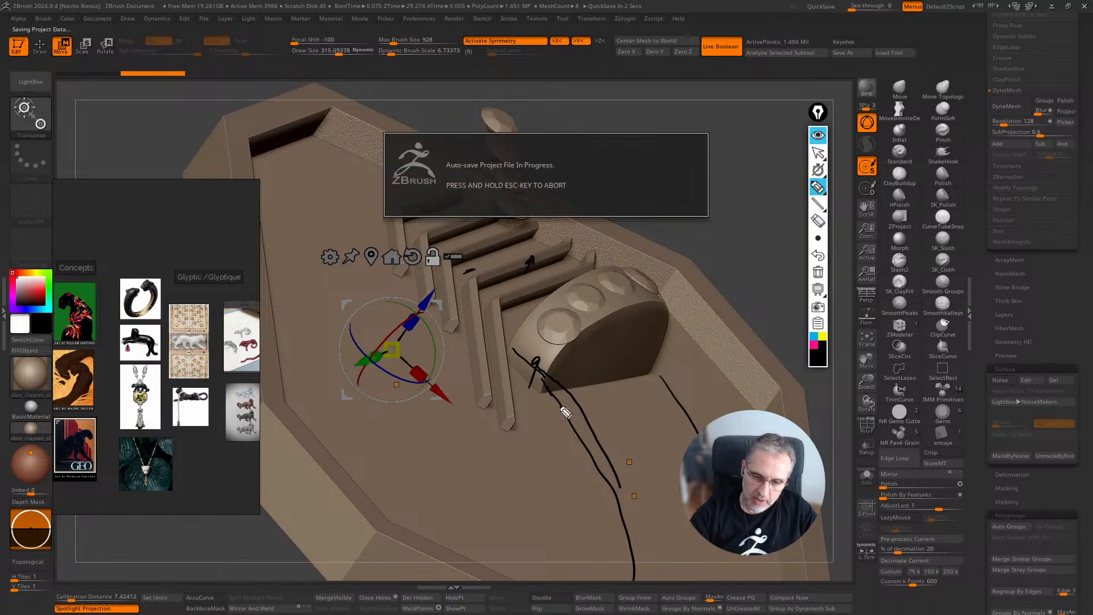
pyautogui.moveTo(555, 408); pyautogui.dragTo(563, 389)
pyautogui.moveTo(584, 460); pyautogui.dragTo(602, 437)
pyautogui.moveTo(595, 481); pyautogui.dragTo(613, 464)
pyautogui.moveTo(601, 506); pyautogui.dragTo(618, 500)
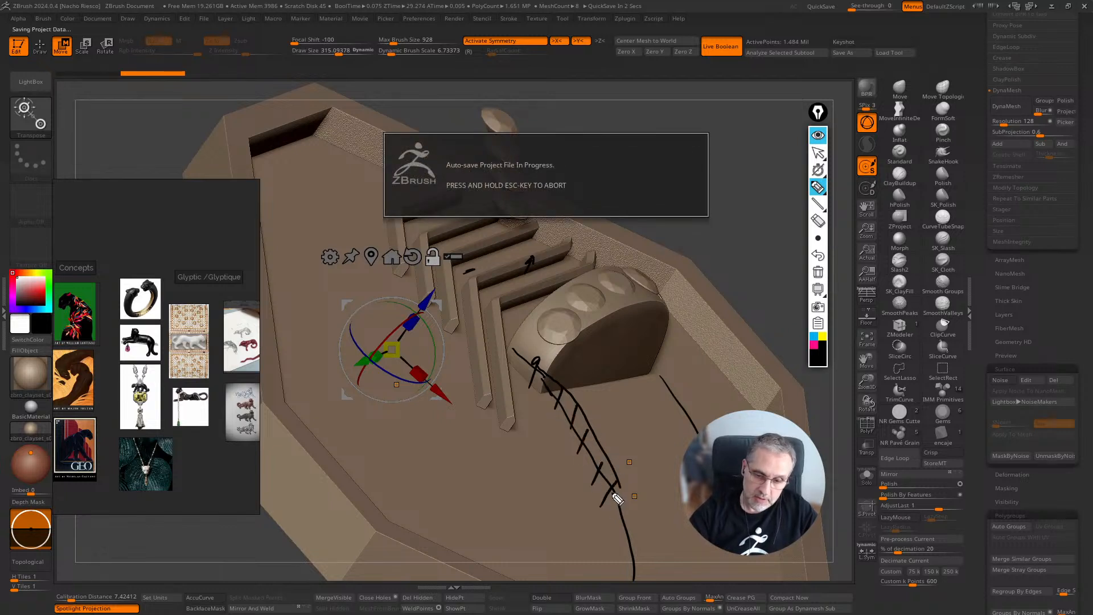
# Step: Sketch a series of roughly parallel strokes across the body area between its two outlines
pyautogui.moveTo(596, 431); pyautogui.dragTo(689, 427)
pyautogui.moveTo(588, 406)
pyautogui.mouseDown()
pyautogui.moveTo(698, 400)
pyautogui.moveTo(660, 390)
pyautogui.mouseUp()
pyautogui.moveTo(555, 378); pyautogui.dragTo(675, 386)
pyautogui.moveTo(606, 468); pyautogui.dragTo(679, 460)
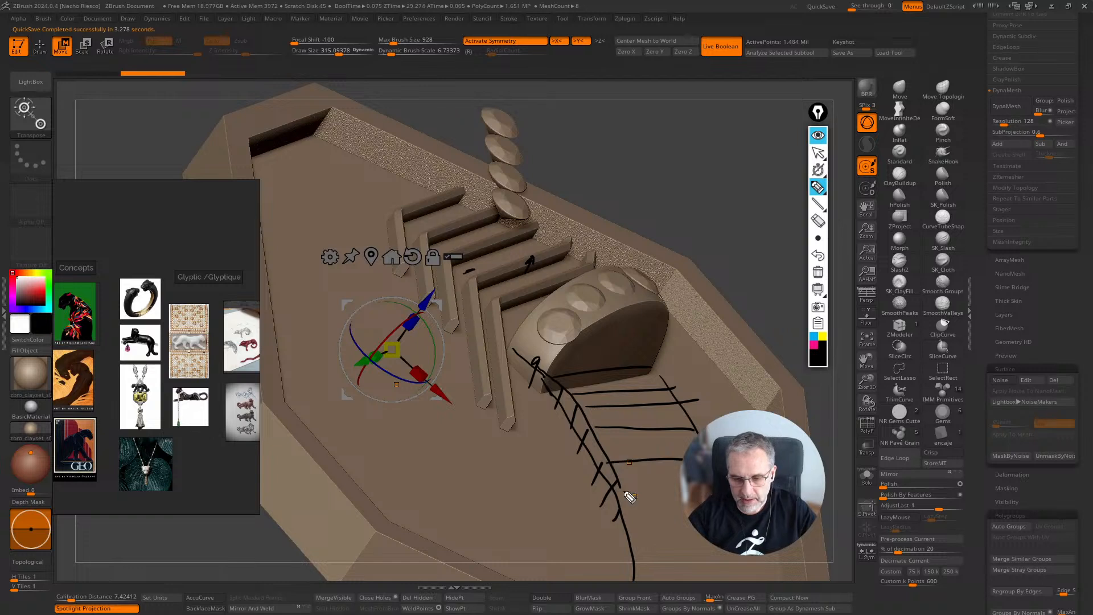
pyautogui.moveTo(621, 496); pyautogui.dragTo(678, 490)
pyautogui.moveTo(637, 520); pyautogui.dragTo(686, 522)
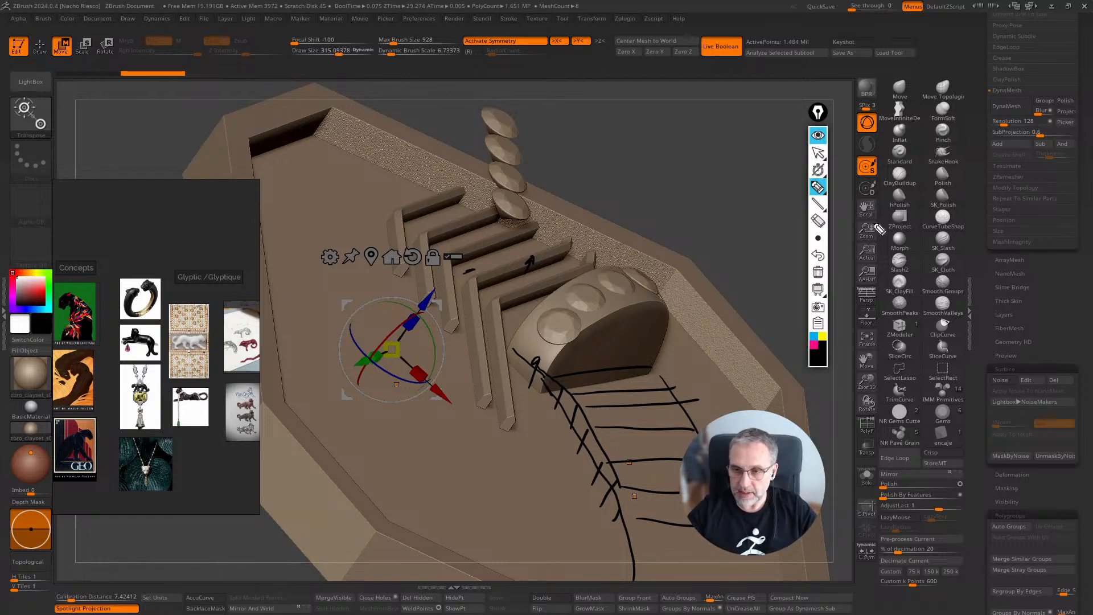
# Step: Clear all the annotations and collapse the annotation tools
pyautogui.moveTo(825, 152)
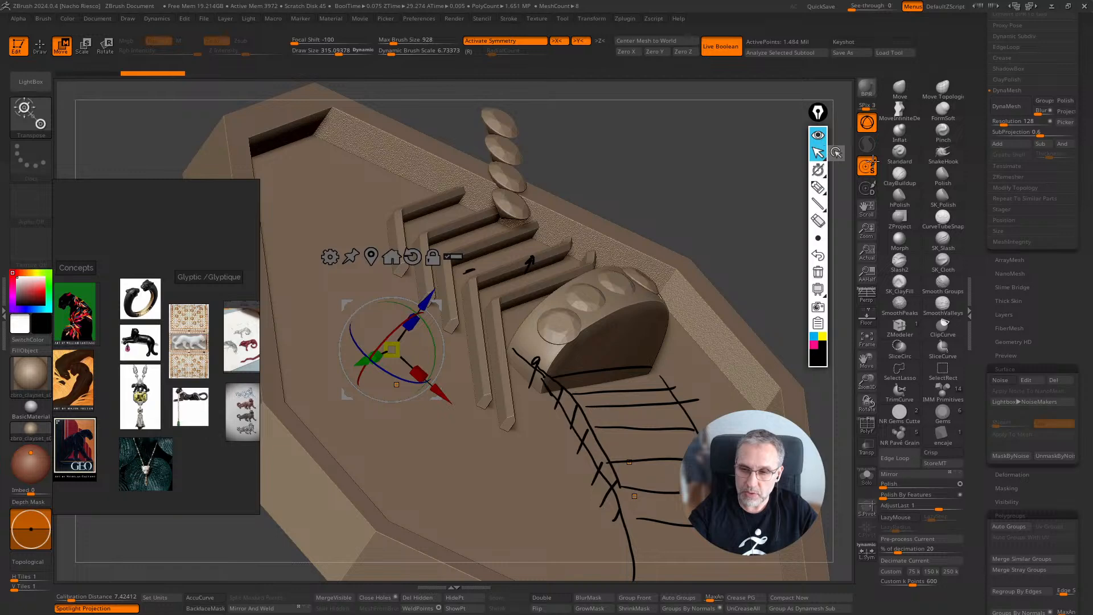
pyautogui.click(818, 272)
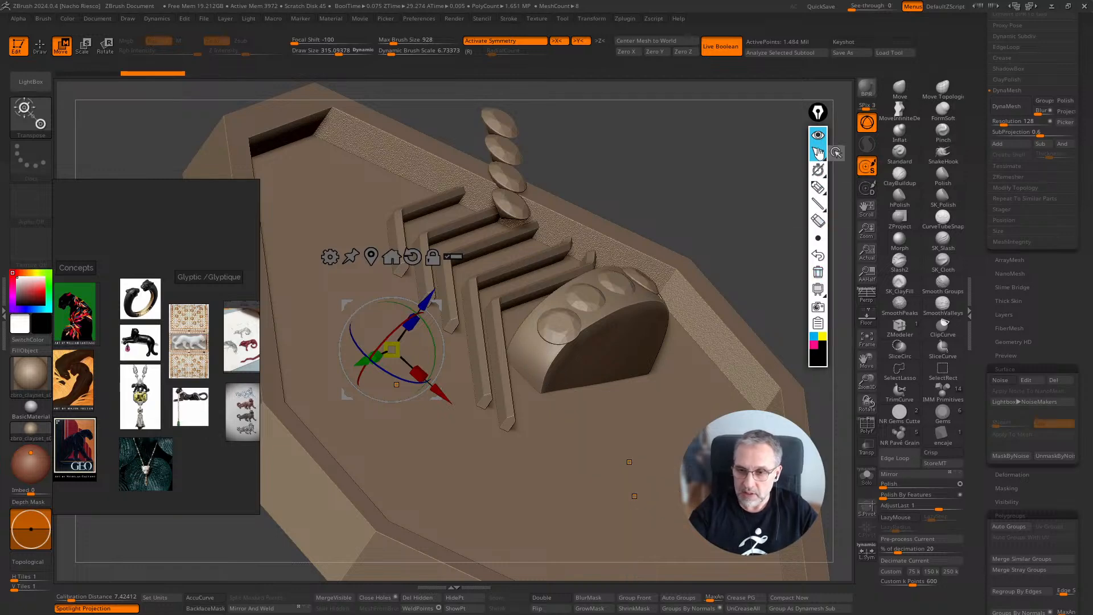
pyautogui.click(822, 151)
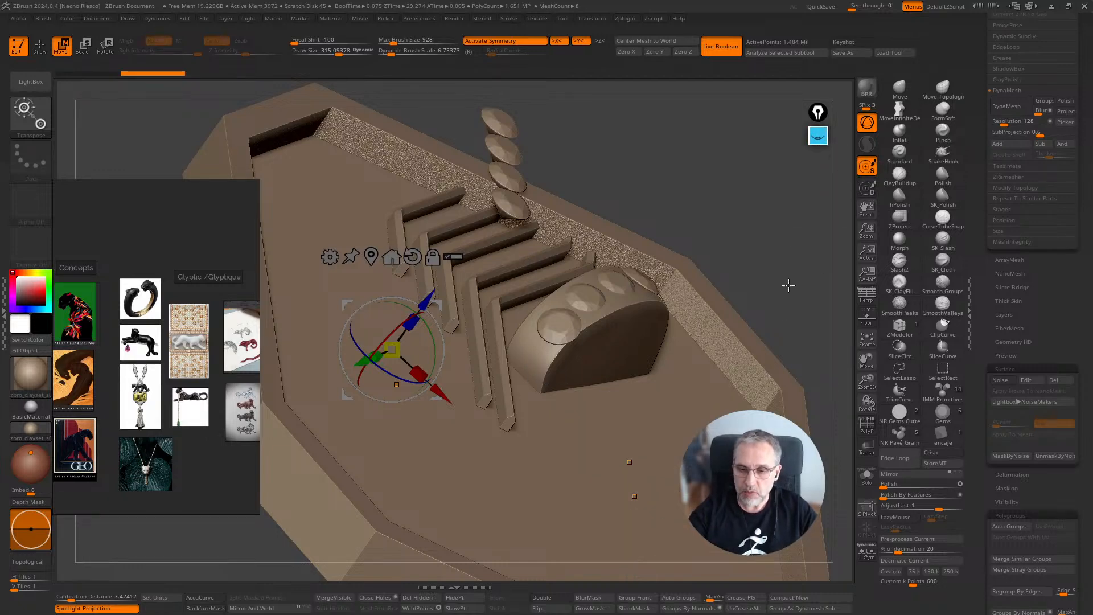
# Step: Hide the gems and angled rods in the subtool list, keeping the collar and plate shown
pyautogui.moveTo(798, 282); pyautogui.dragTo(798, 313)
pyautogui.scroll(10, 1014, 285)
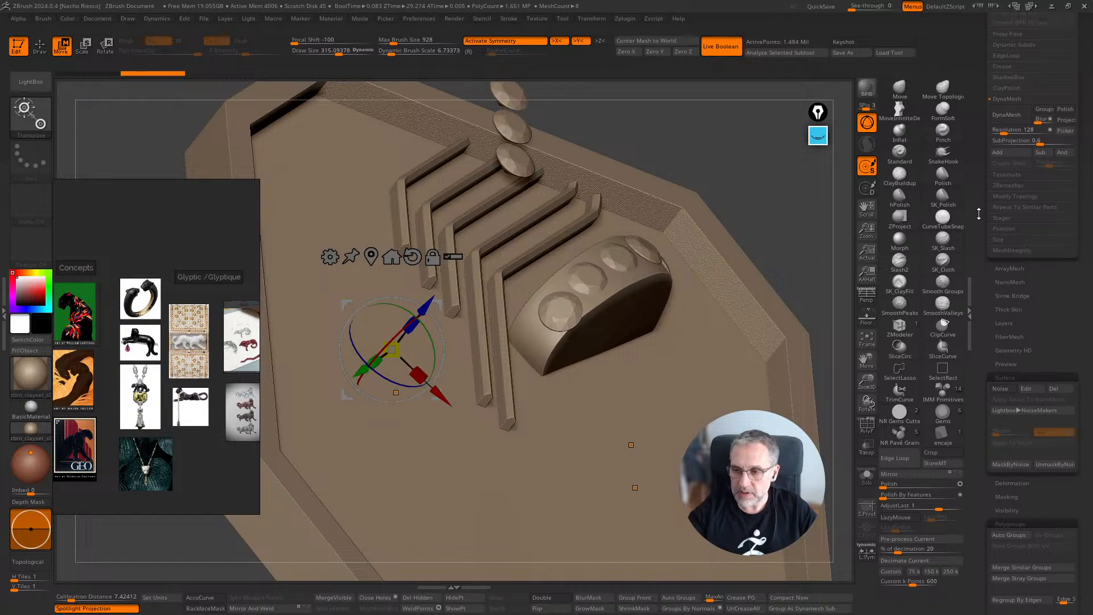
pyautogui.click(1050, 386)
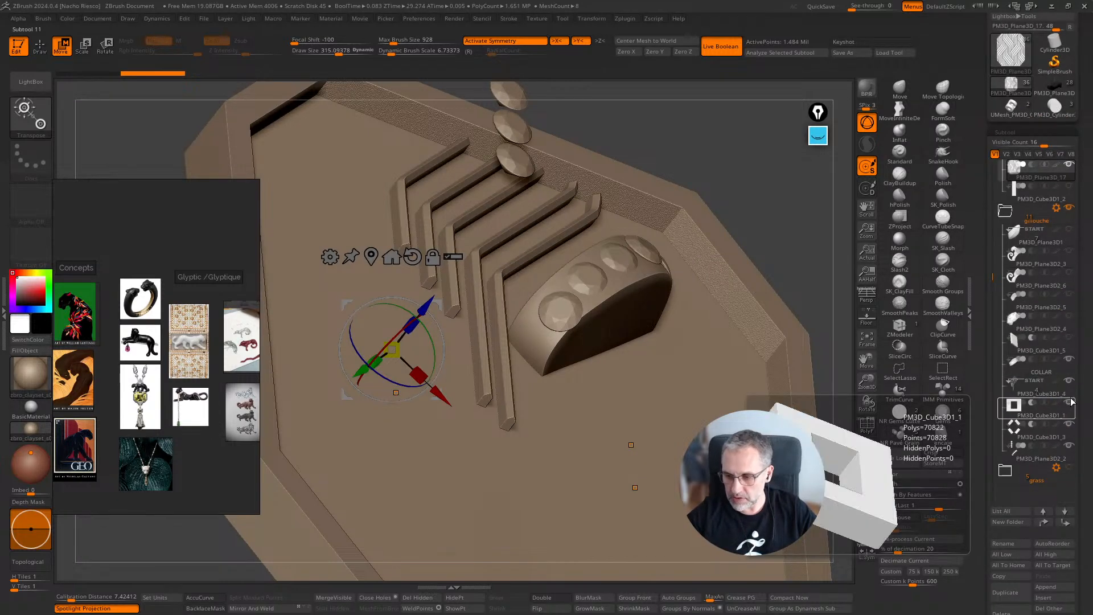
pyautogui.keyDown('shift'); pyautogui.click(1068, 382); pyautogui.keyUp('shift')
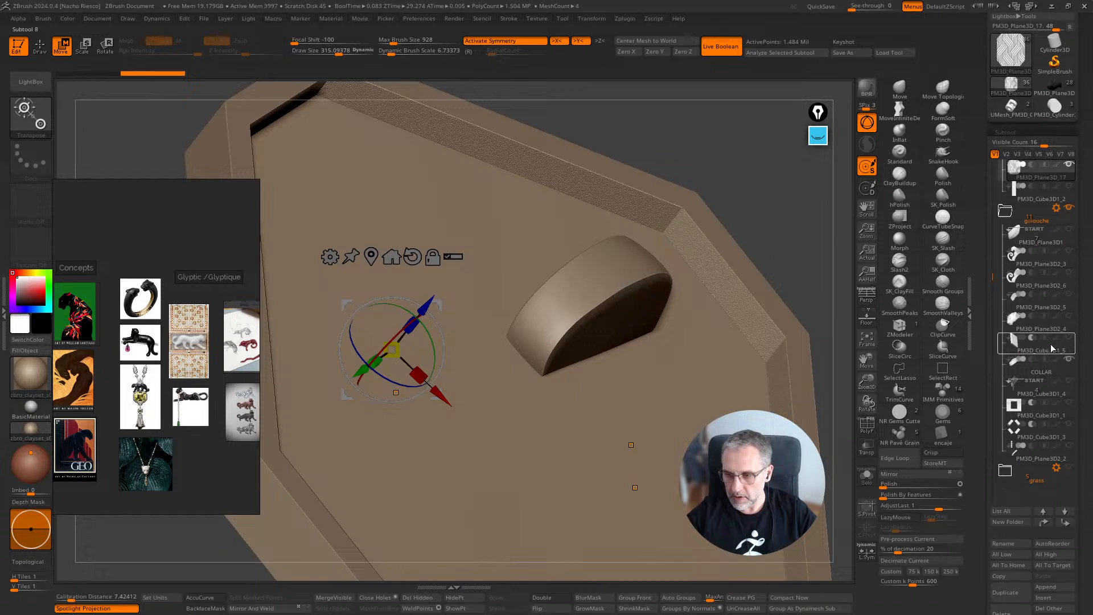
# Step: Show the panther's body PM3D_Plane3D2_6 and head PM3D_Plane3D2_4, and hide the COLLAR subtool
pyautogui.click(1069, 278)
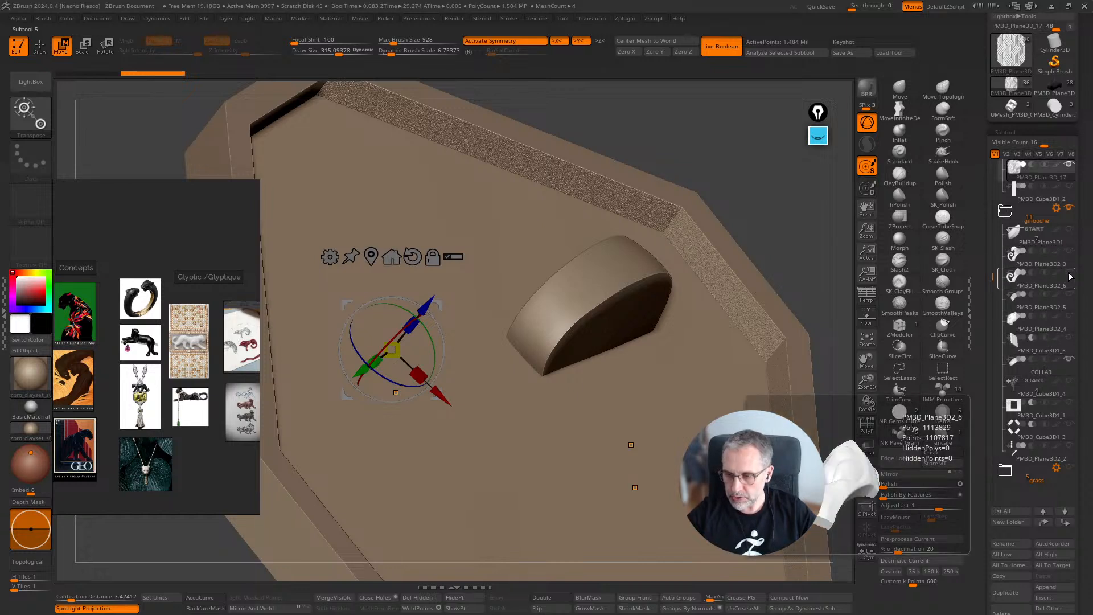
pyautogui.click(1069, 275)
pyautogui.click(1073, 319)
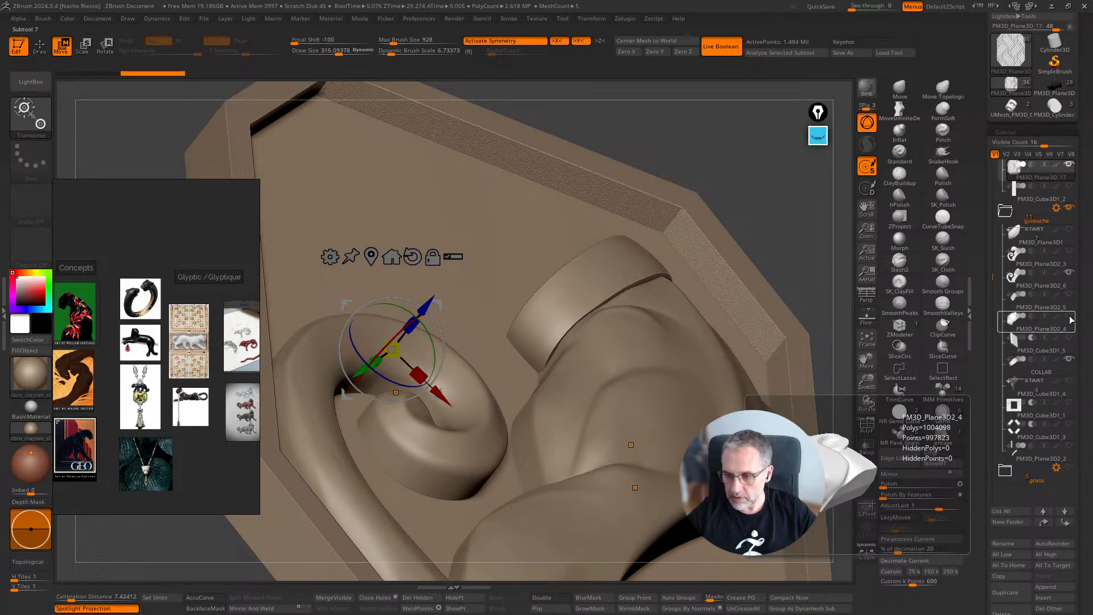
pyautogui.click(1072, 320)
pyautogui.click(1068, 362)
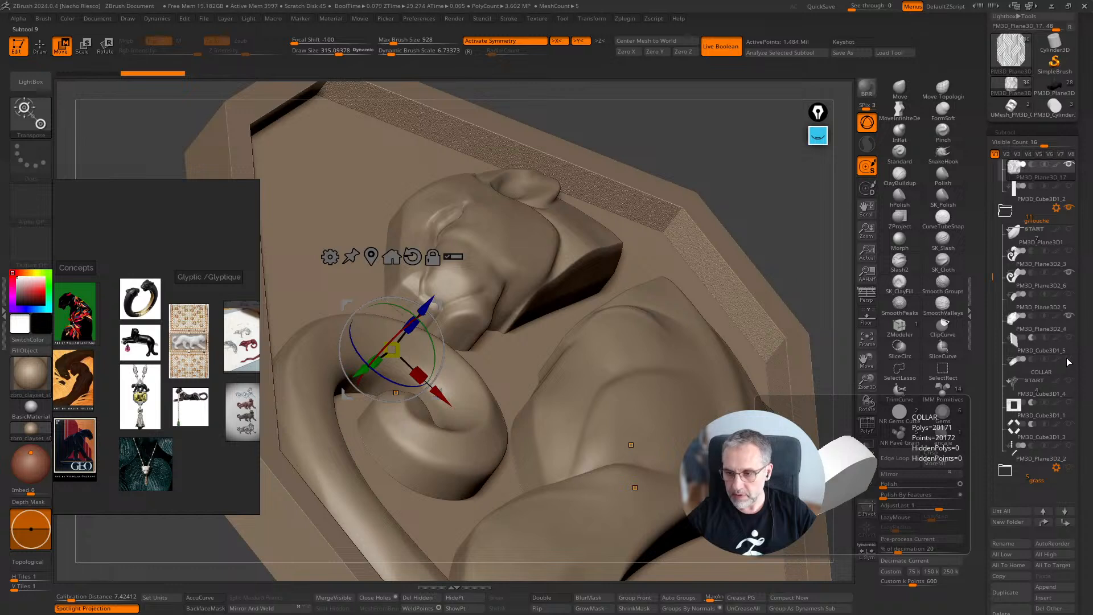
# Step: Show the subtractive box PM3D_Cube3D1_5 and hide the whole plate folder
pyautogui.click(1070, 339)
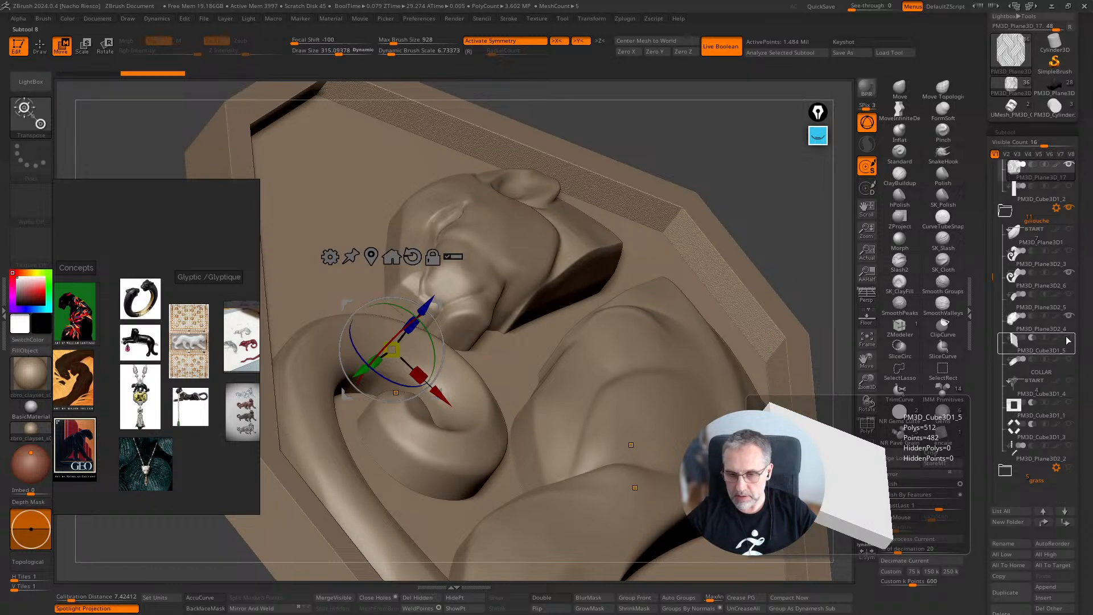
pyautogui.click(1067, 341)
pyautogui.keyDown('ctrl'); pyautogui.moveTo(808, 247); pyautogui.dragTo(811, 199, button='right'); pyautogui.keyUp('ctrl')
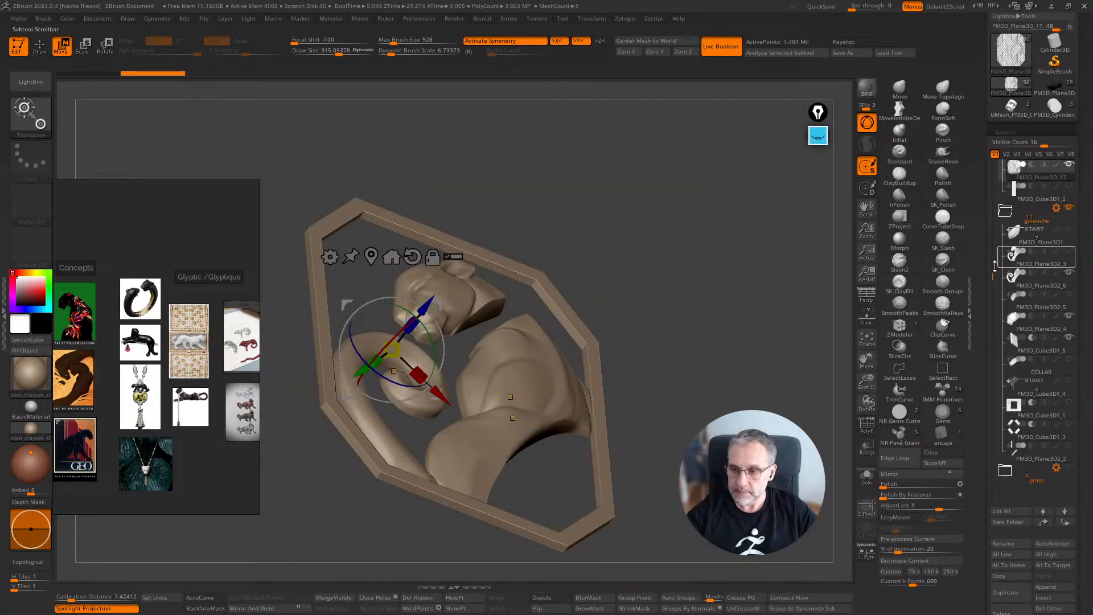
pyautogui.moveTo(995, 266); pyautogui.dragTo(1001, 185)
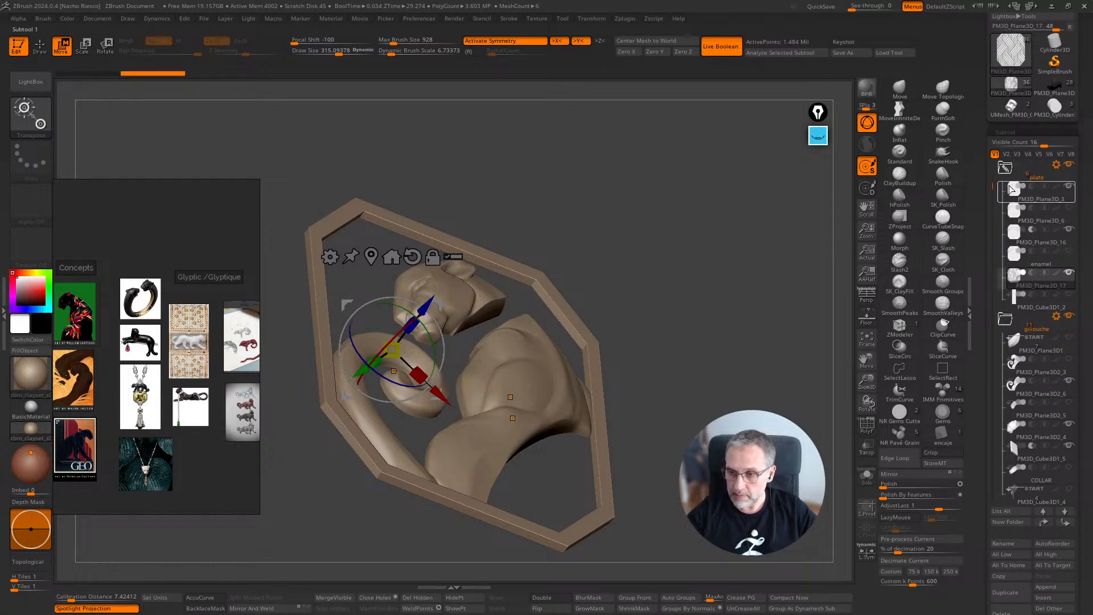
pyautogui.click(1069, 164)
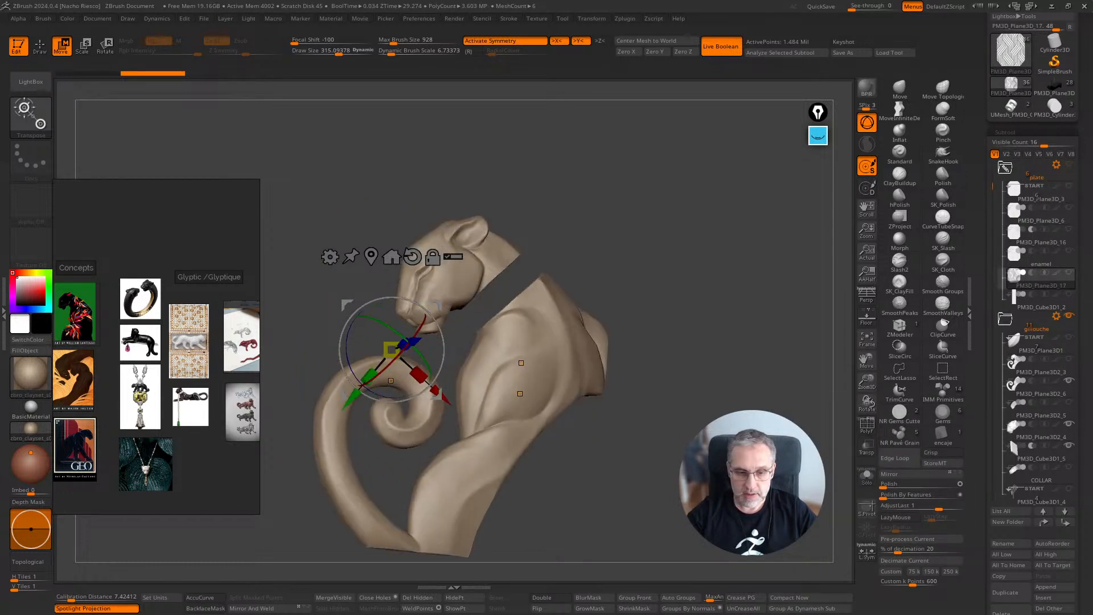
# Step: Boolean the panther folder to turn the visible head, body and cutting box into one new mesh
pyautogui.moveTo(655, 356)
pyautogui.mouseDown()
pyautogui.moveTo(1070, 356)
pyautogui.moveTo(1006, 356)
pyautogui.moveTo(983, 299)
pyautogui.mouseUp()
pyautogui.press('q')
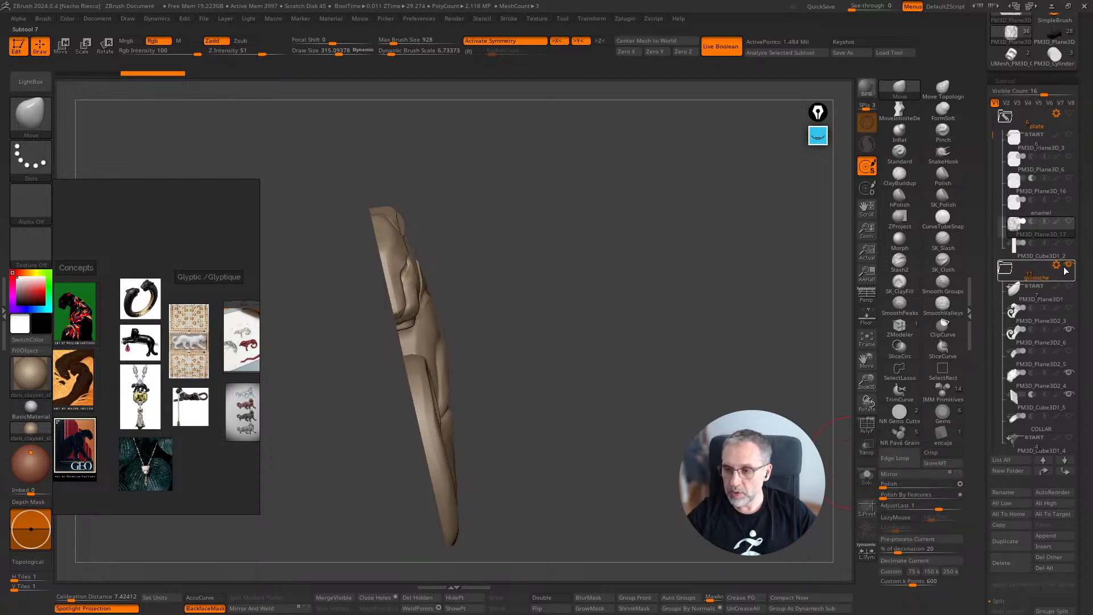
pyautogui.click(1057, 264)
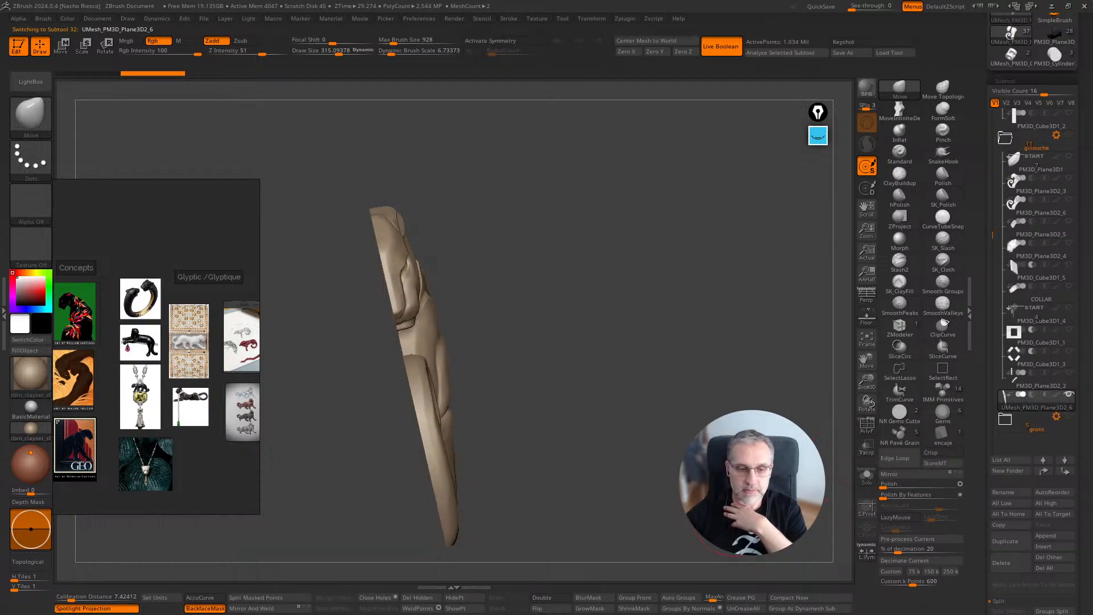
# Step: Examine the flat back of the merged panther mesh with its polygon wireframe displayed
pyautogui.moveTo(746, 476); pyautogui.dragTo(831, 436)
pyautogui.click(866, 425)
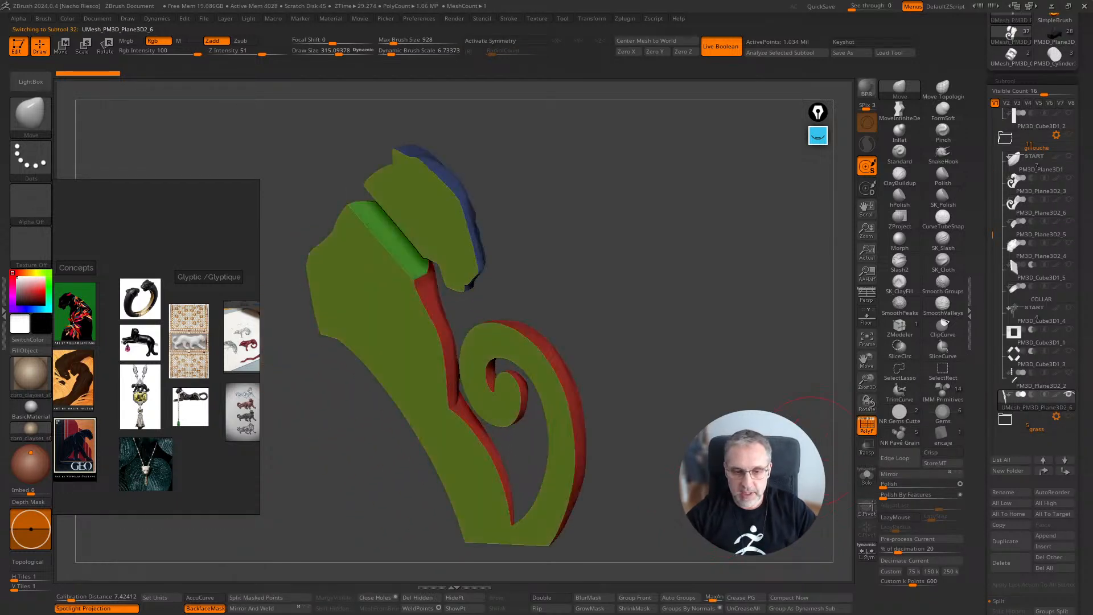
pyautogui.click(861, 422)
pyautogui.moveTo(768, 484); pyautogui.dragTo(844, 476)
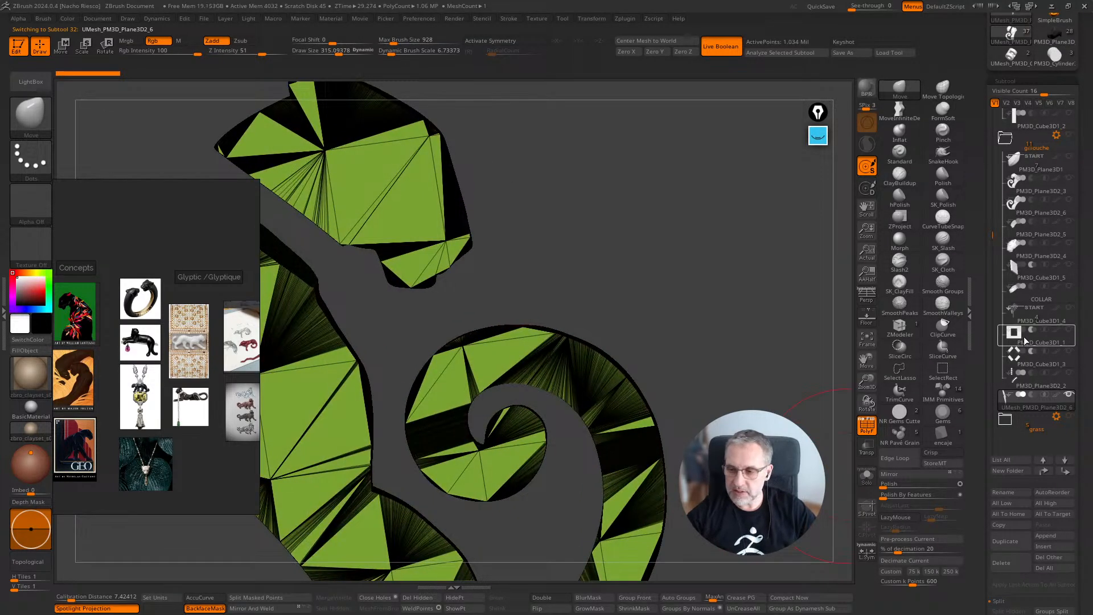
# Step: Select the cutting box PM3D_Cube3D1_5, isolate it in Solo mode and examine its polygon grid
pyautogui.click(1034, 274)
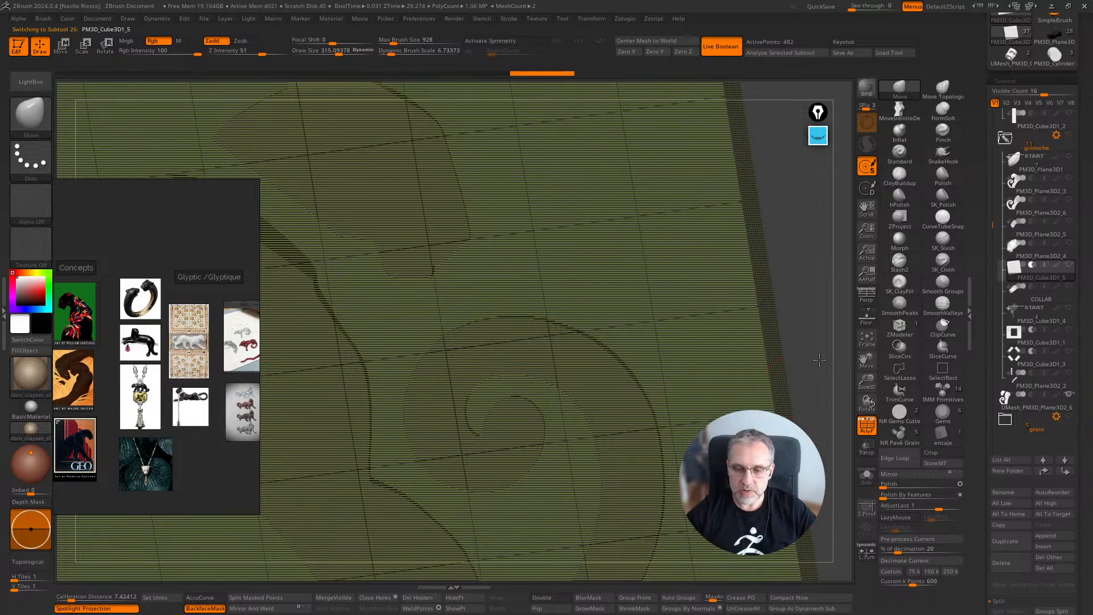
pyautogui.keyDown('ctrl'); pyautogui.moveTo(820, 360); pyautogui.dragTo(822, 274, button='right'); pyautogui.keyUp('ctrl')
pyautogui.click(867, 476)
pyautogui.moveTo(814, 478)
pyautogui.mouseDown()
pyautogui.moveTo(763, 485)
pyautogui.moveTo(823, 478)
pyautogui.mouseUp()
pyautogui.keyDown('ctrl'); pyautogui.moveTo(837, 433); pyautogui.dragTo(845, 471, button='right'); pyautogui.keyUp('ctrl')
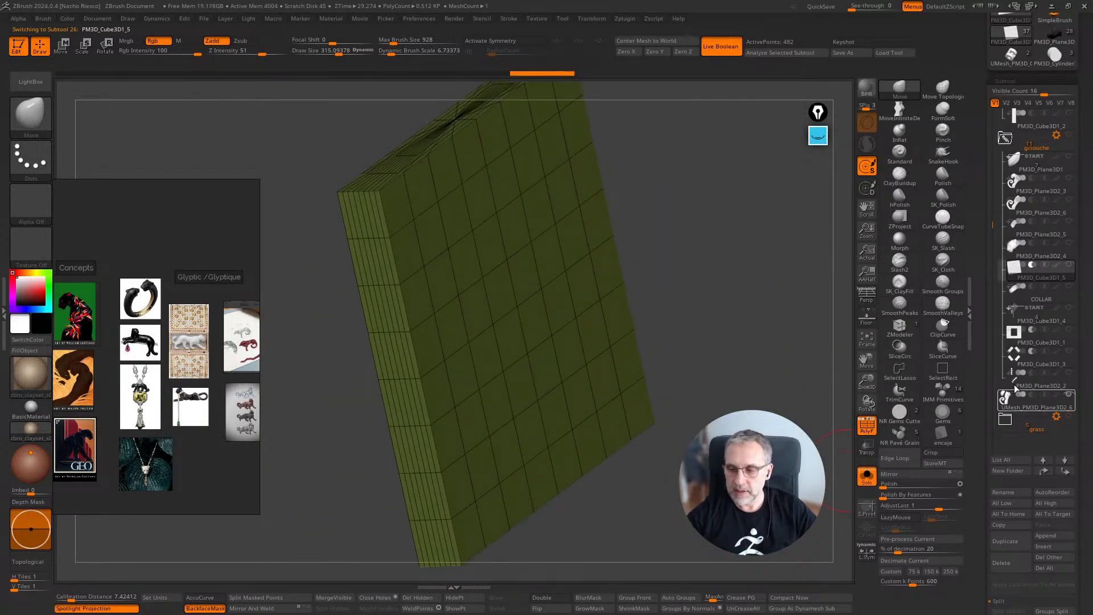
pyautogui.moveTo(809, 496); pyautogui.dragTo(803, 503)
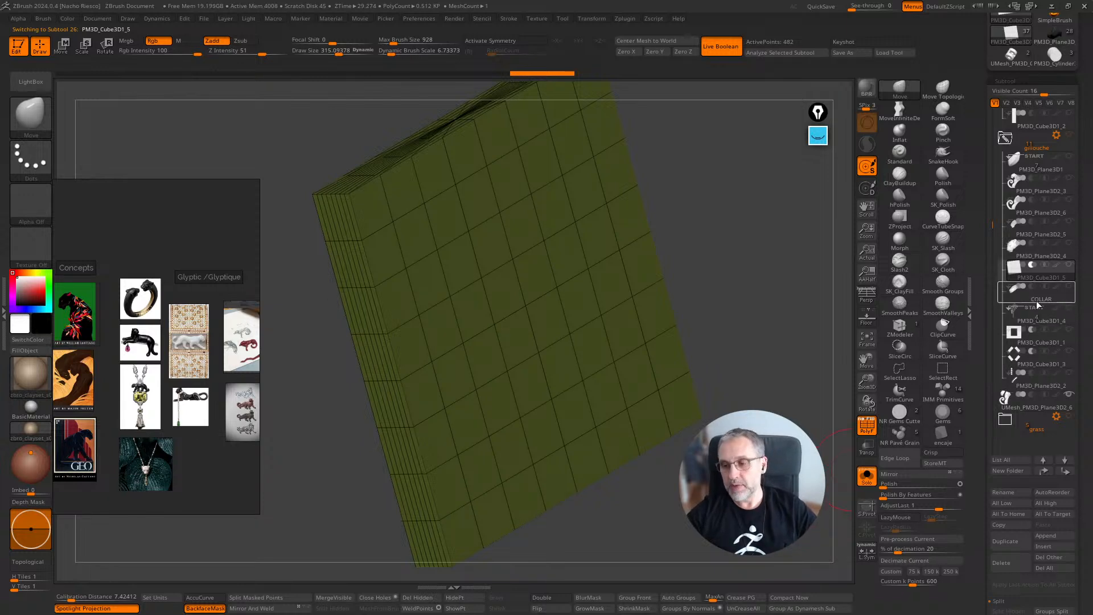
# Step: Select the merged mesh UMesh_PM3D_Plane3D2_6 and compare its flat back with the polygon wireframe off and on
pyautogui.click(1036, 401)
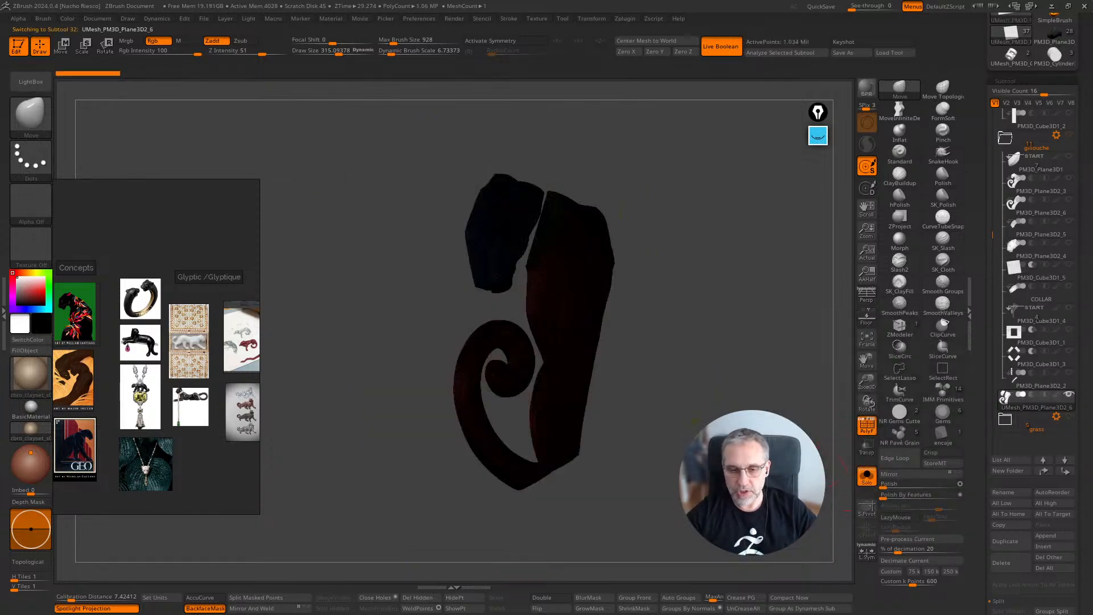
pyautogui.moveTo(834, 475)
pyautogui.mouseDown()
pyautogui.moveTo(797, 477)
pyautogui.moveTo(845, 481)
pyautogui.mouseUp()
pyautogui.click(867, 426)
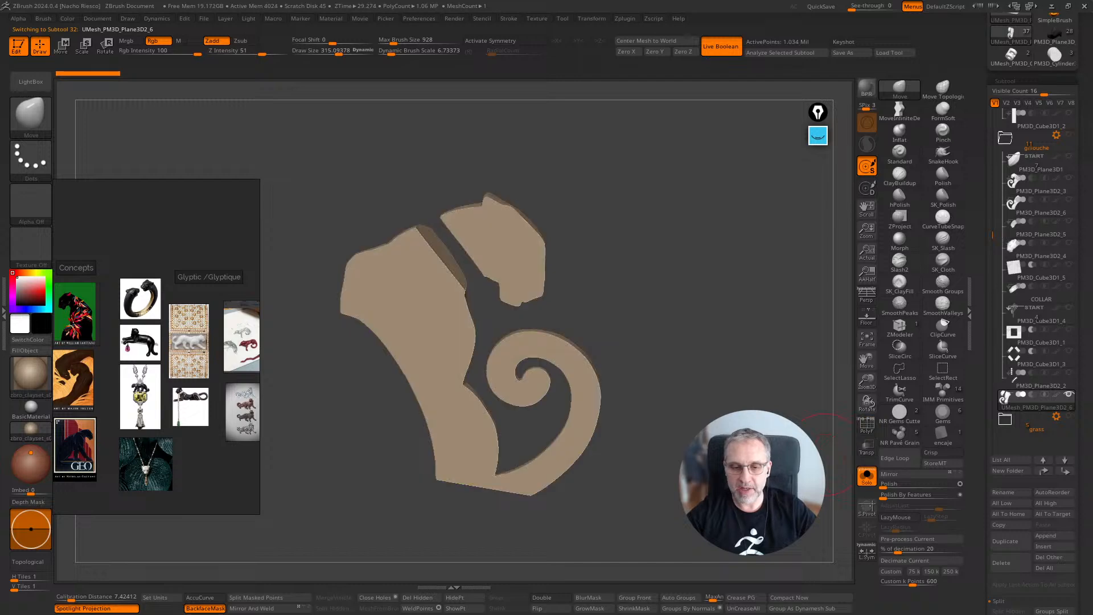
pyautogui.moveTo(814, 444); pyautogui.dragTo(783, 447)
pyautogui.click(867, 426)
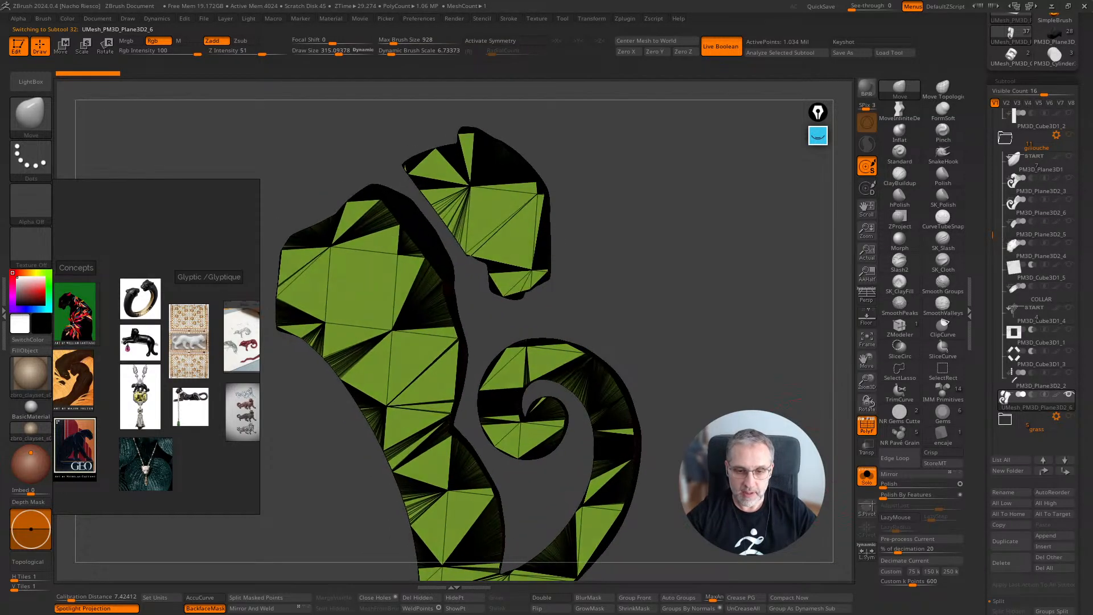
pyautogui.moveTo(820, 456); pyautogui.dragTo(838, 482)
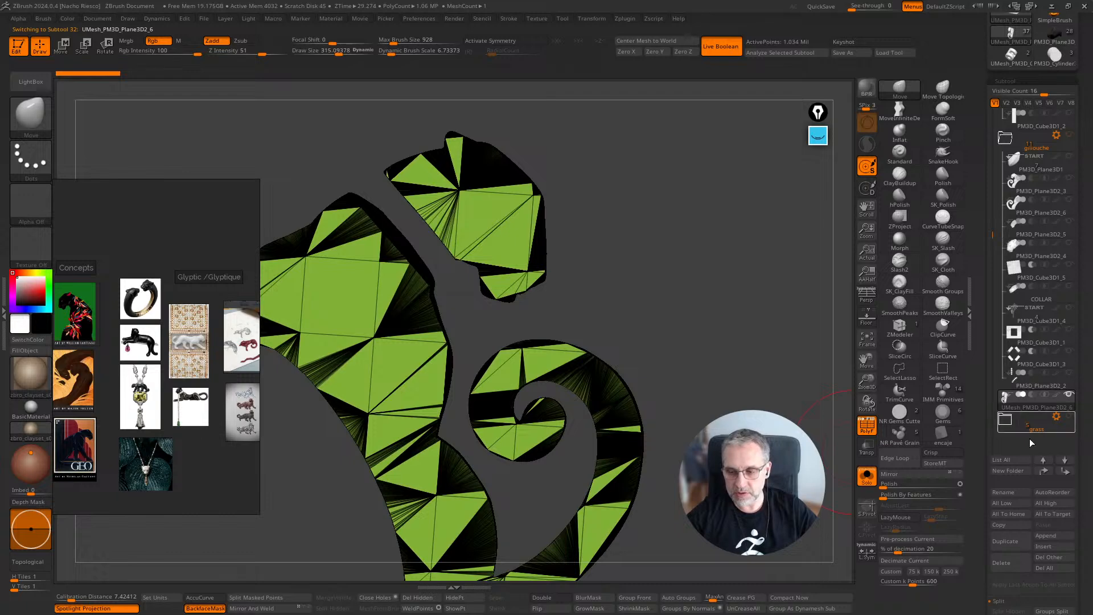
# Step: Delete the merged panther mesh and split the cutting box PM3D_Cube3D1_5 into polygroups by normals
pyautogui.click(1013, 564)
pyautogui.click(1037, 269)
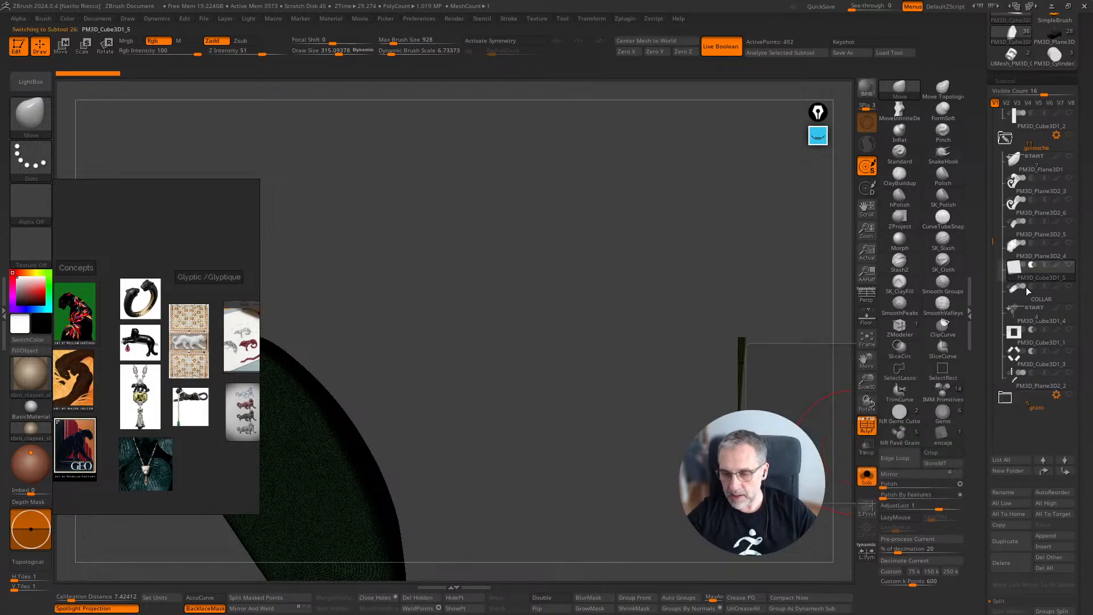
pyautogui.press('f')
pyautogui.moveTo(788, 337); pyautogui.dragTo(751, 344)
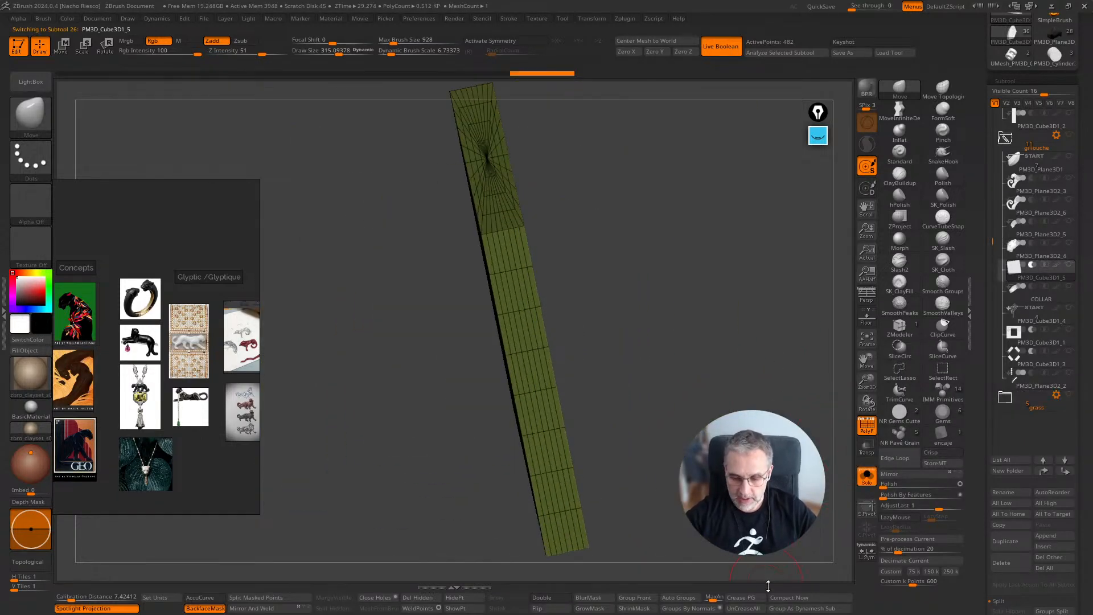
pyautogui.click(699, 609)
# Step: Configure ZRemesher for the cutting box with KeepGroups on, SmoothGroups at 0 and the Double polygon count option
pyautogui.scroll(-10, 1028, 497)
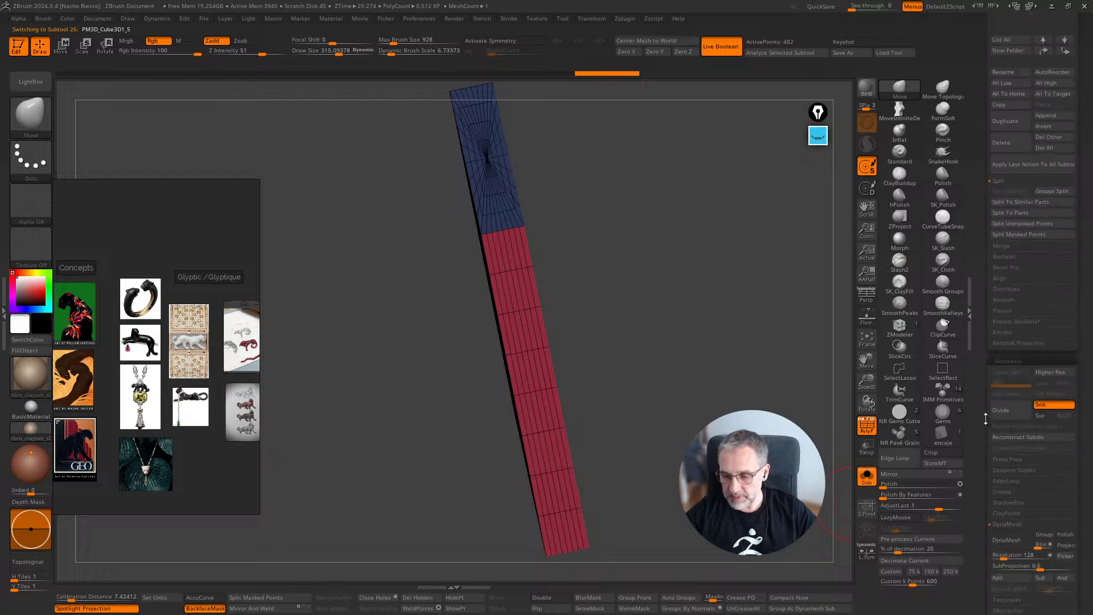
pyautogui.scroll(-5, 1027, 497)
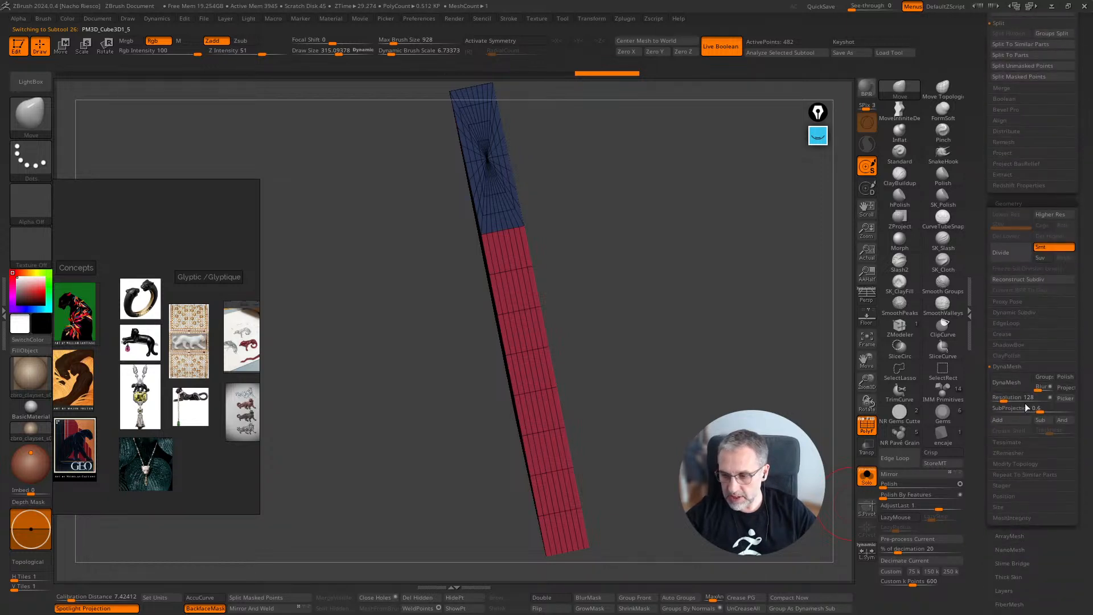
pyautogui.click(1024, 453)
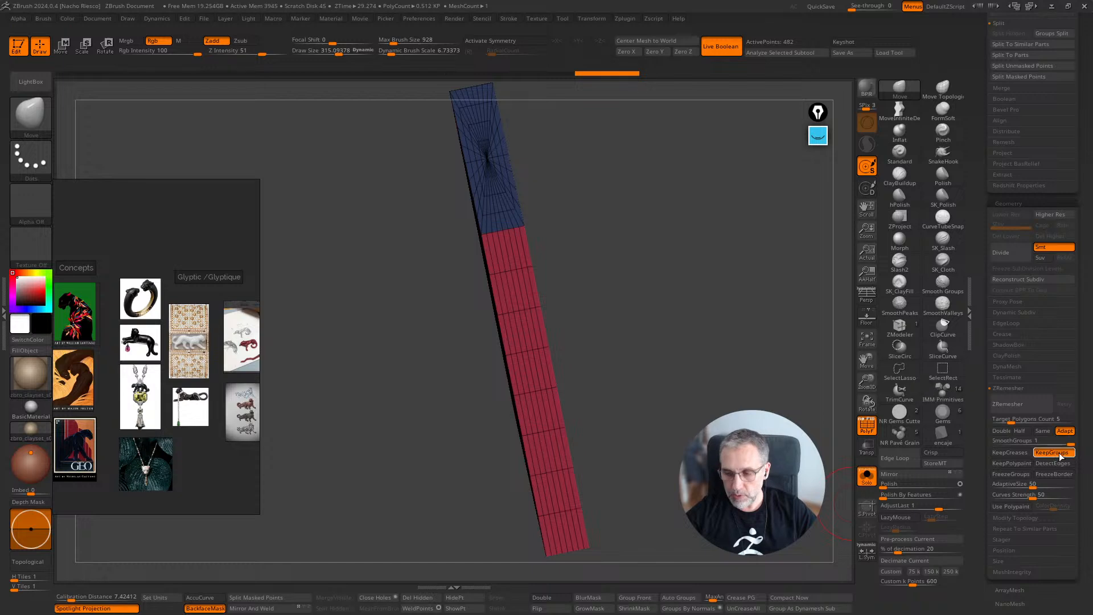
pyautogui.click(1054, 452)
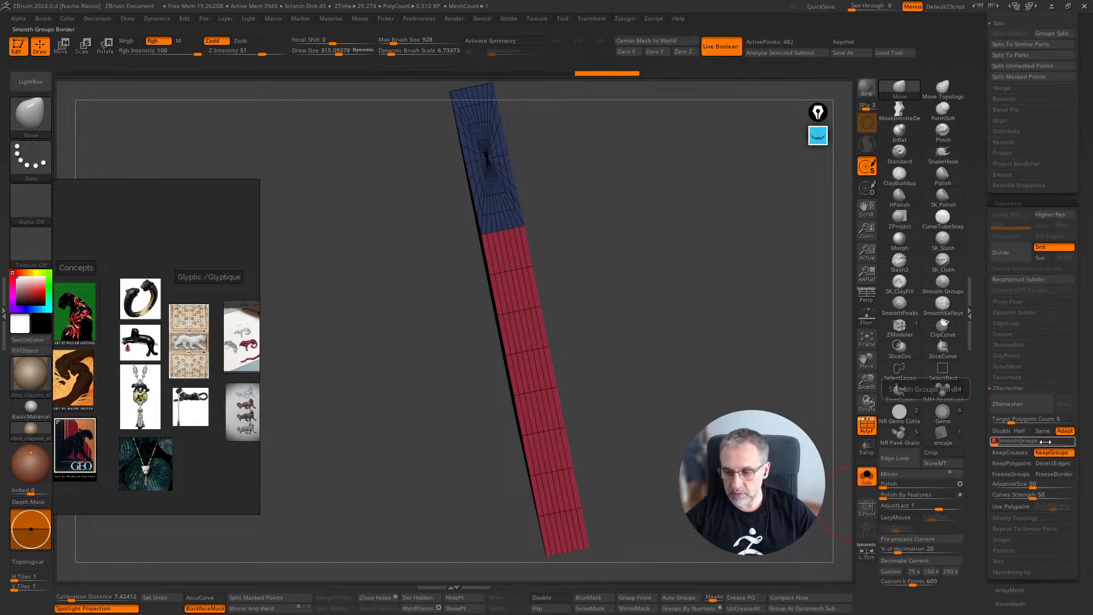
pyautogui.click(1000, 430)
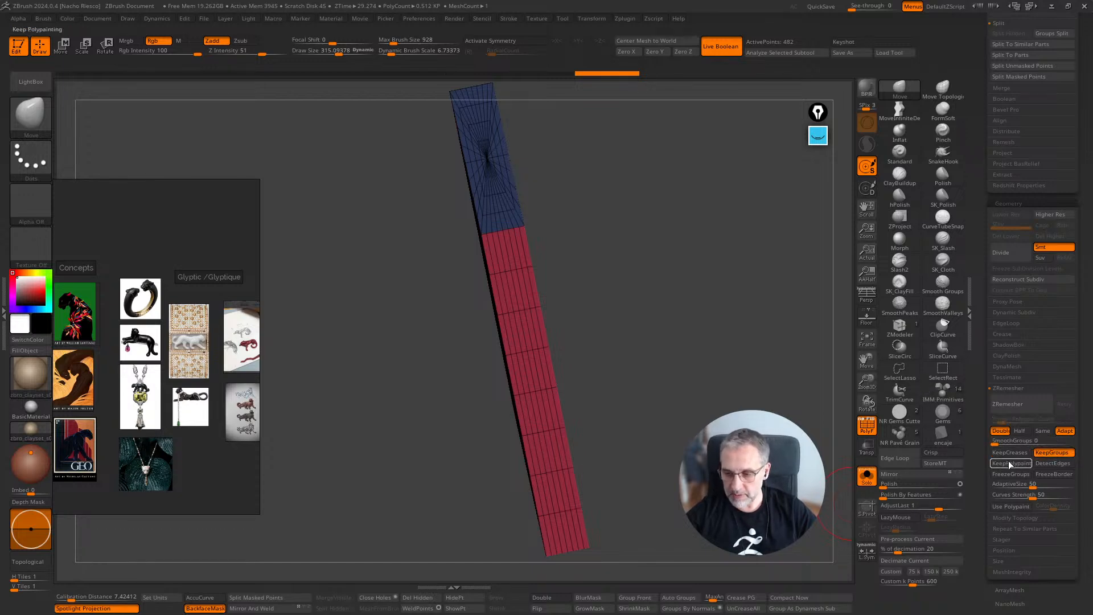
# Step: Run ZRemesher on the cutting box several times to build a dense, even quad grid
pyautogui.click(1015, 405)
pyautogui.click(1013, 405)
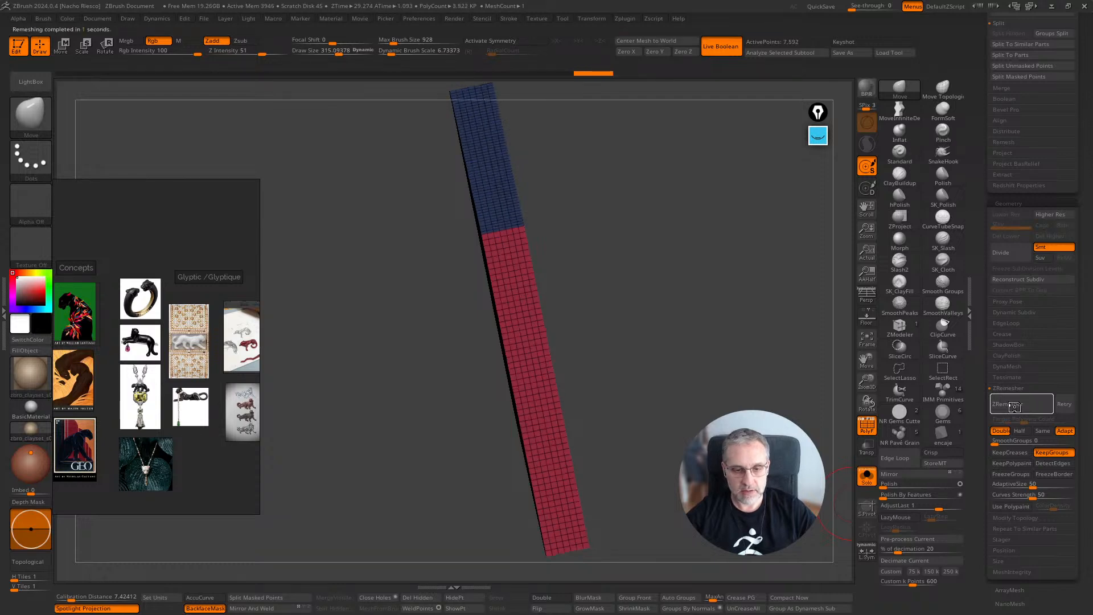
pyautogui.click(1014, 406)
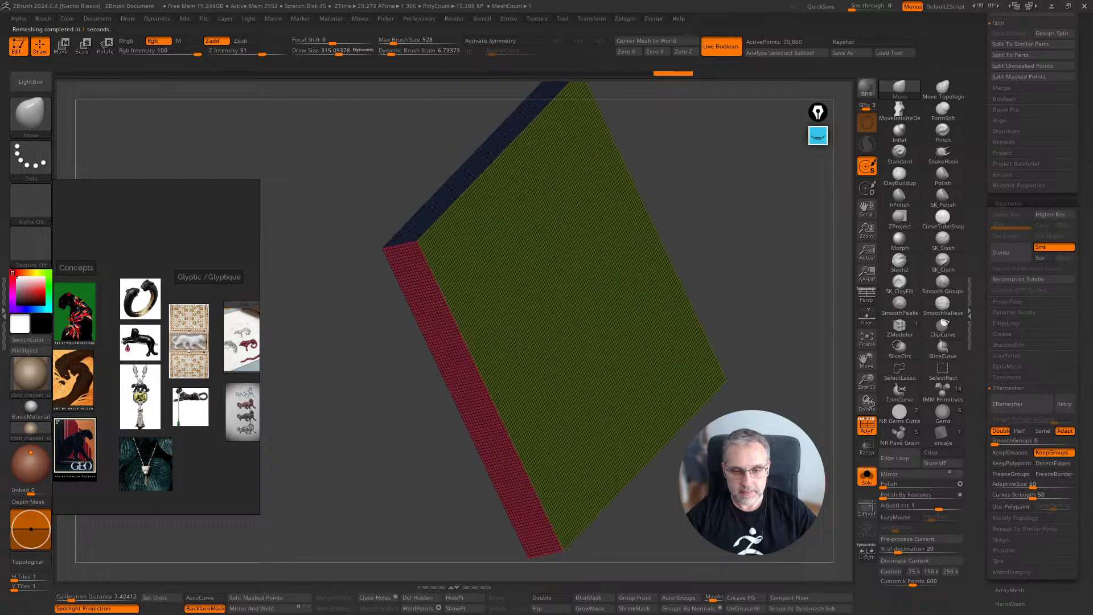
pyautogui.click(1019, 404)
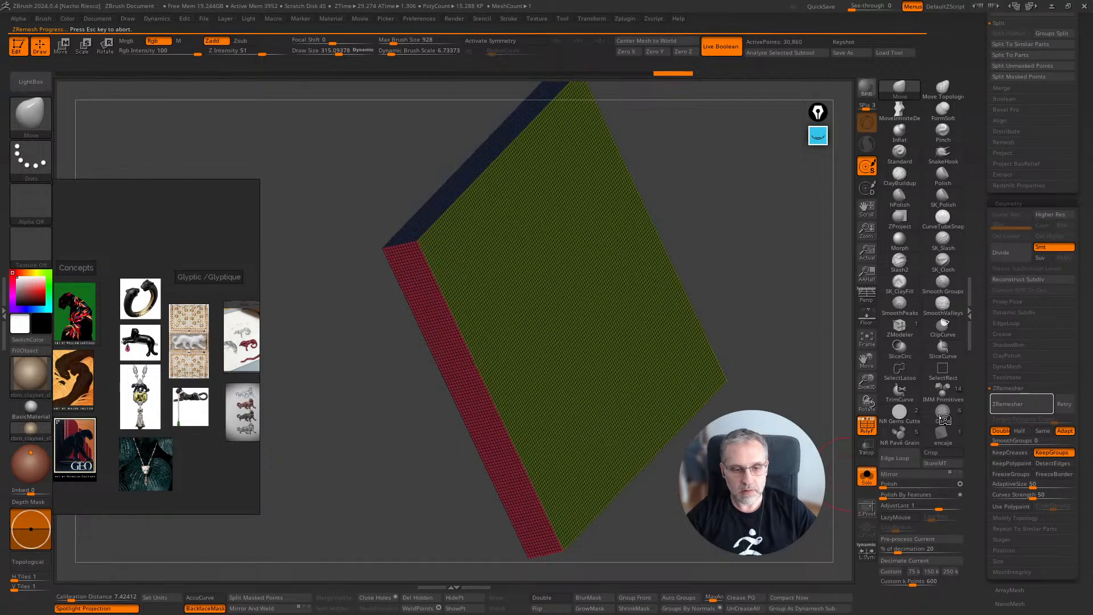
# Step: Turn off the wireframe and Solo mode, show the panther folder and Boolean it into one new mesh
pyautogui.click(866, 424)
pyautogui.click(871, 480)
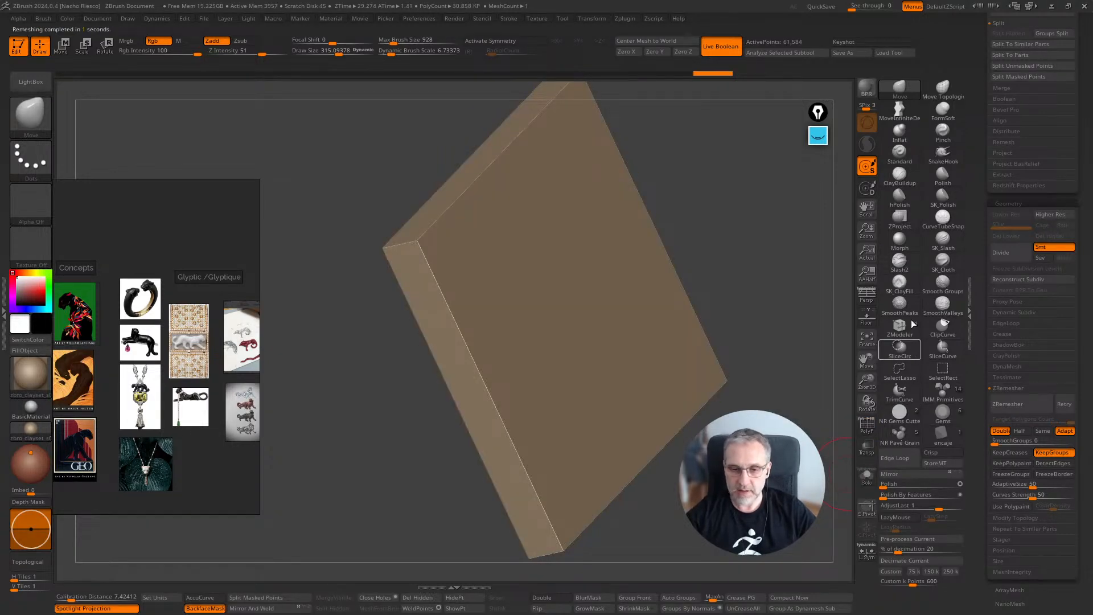
pyautogui.moveTo(978, 227); pyautogui.dragTo(978, 342)
pyautogui.moveTo(984, 288); pyautogui.dragTo(988, 344)
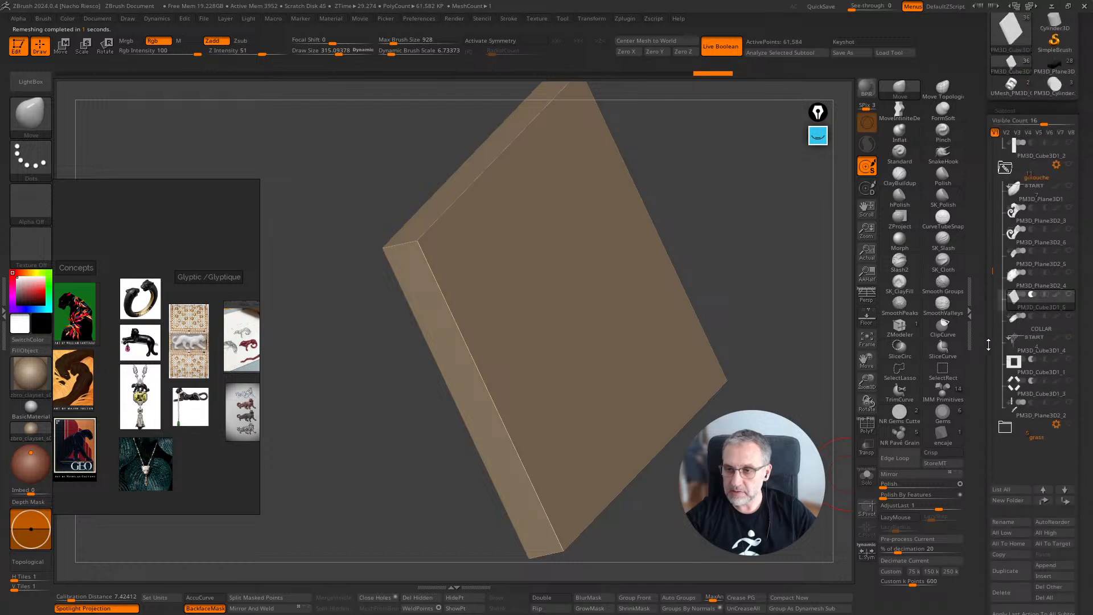
pyautogui.click(1068, 274)
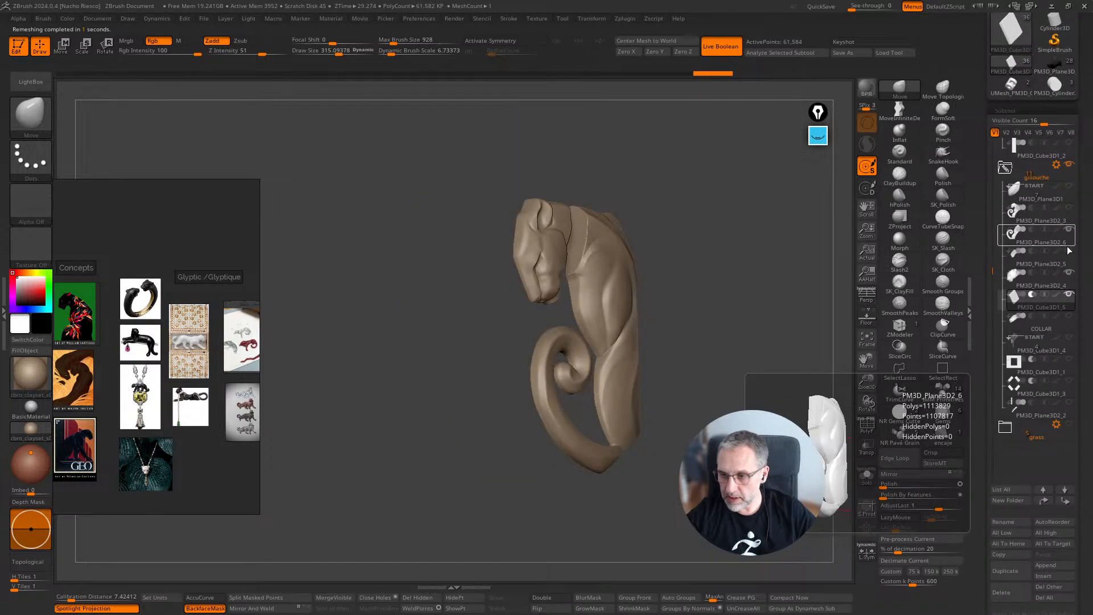
pyautogui.moveTo(771, 433); pyautogui.dragTo(851, 414)
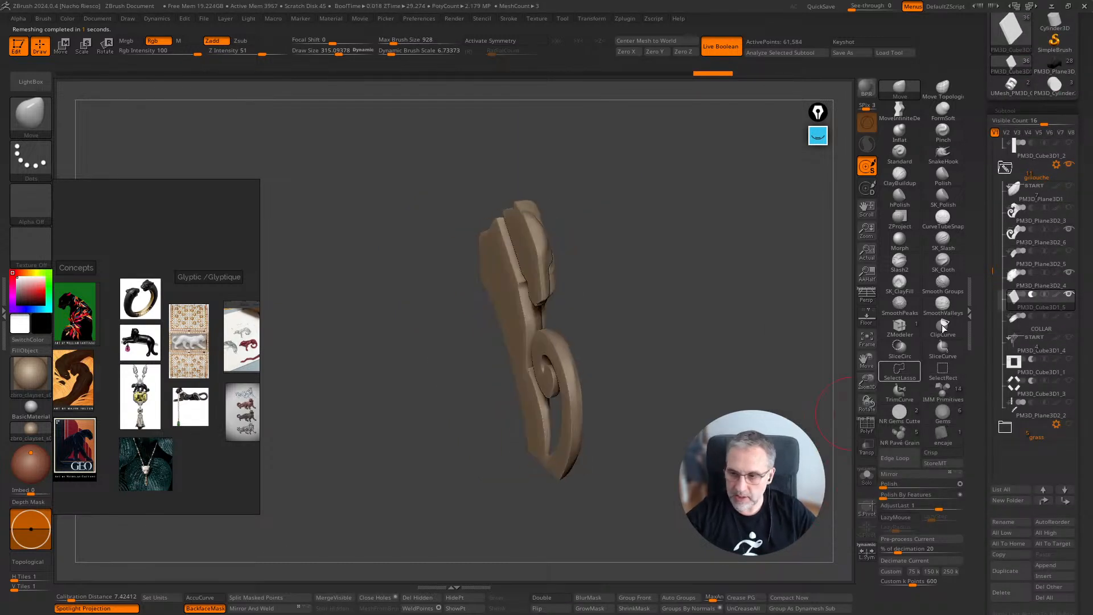
pyautogui.click(1056, 164)
pyautogui.click(1009, 293)
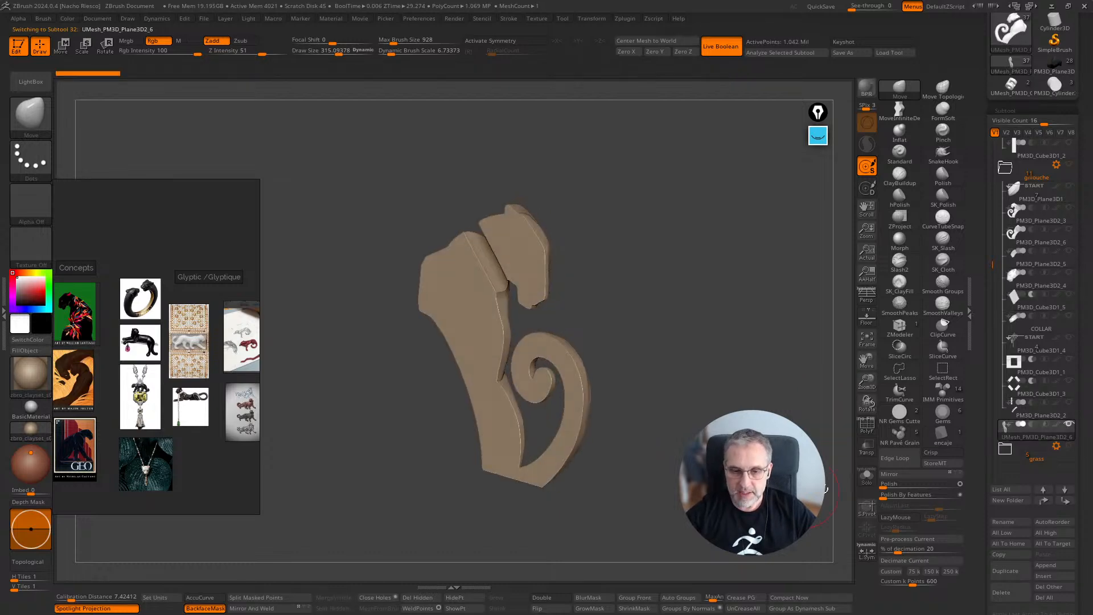
# Step: Examine the polygon grid on the flat back of the new merged mesh with its wireframe displayed
pyautogui.click(869, 433)
pyautogui.click(867, 425)
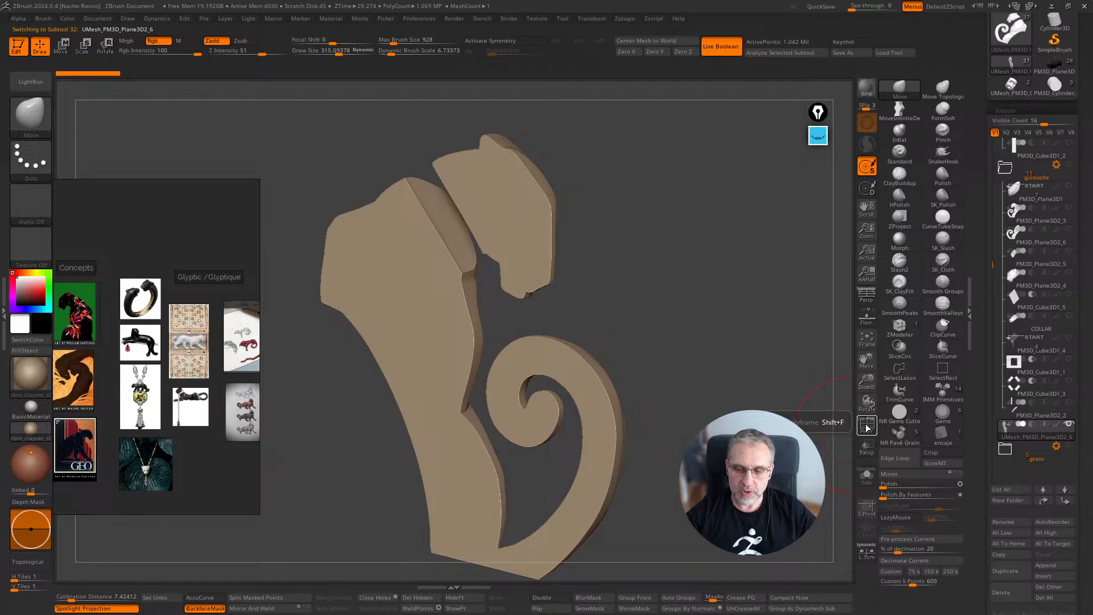
pyautogui.click(867, 427)
pyautogui.moveTo(806, 465)
pyautogui.mouseDown()
pyautogui.moveTo(797, 508)
pyautogui.moveTo(679, 164)
pyautogui.moveTo(521, 154)
pyautogui.mouseUp()
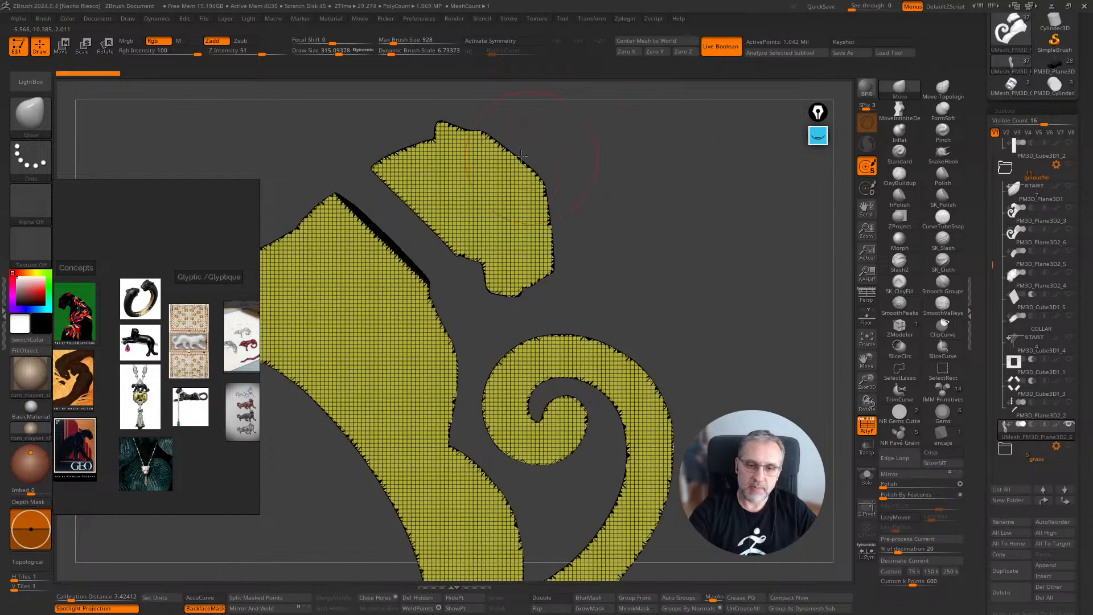
pyautogui.keyDown('alt'); pyautogui.moveTo(742, 300); pyautogui.dragTo(828, 357); pyautogui.keyUp('alt')
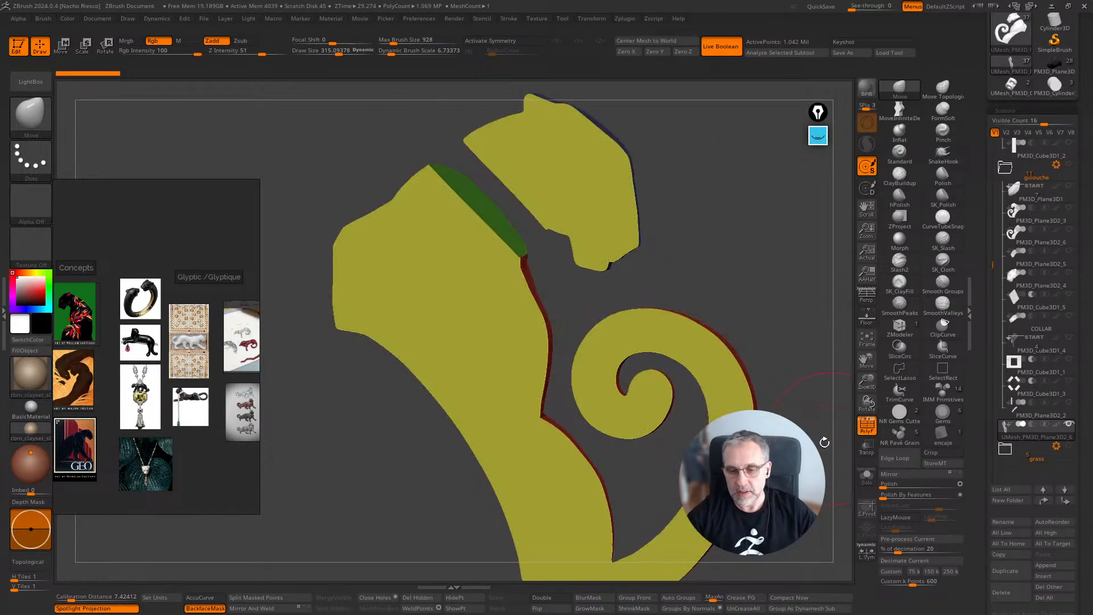
# Step: Isolate the flat back polygroup of the merged mesh and delete all the hidden geometry
pyautogui.click(866, 424)
pyautogui.hotkey('ctrl', 'shift')
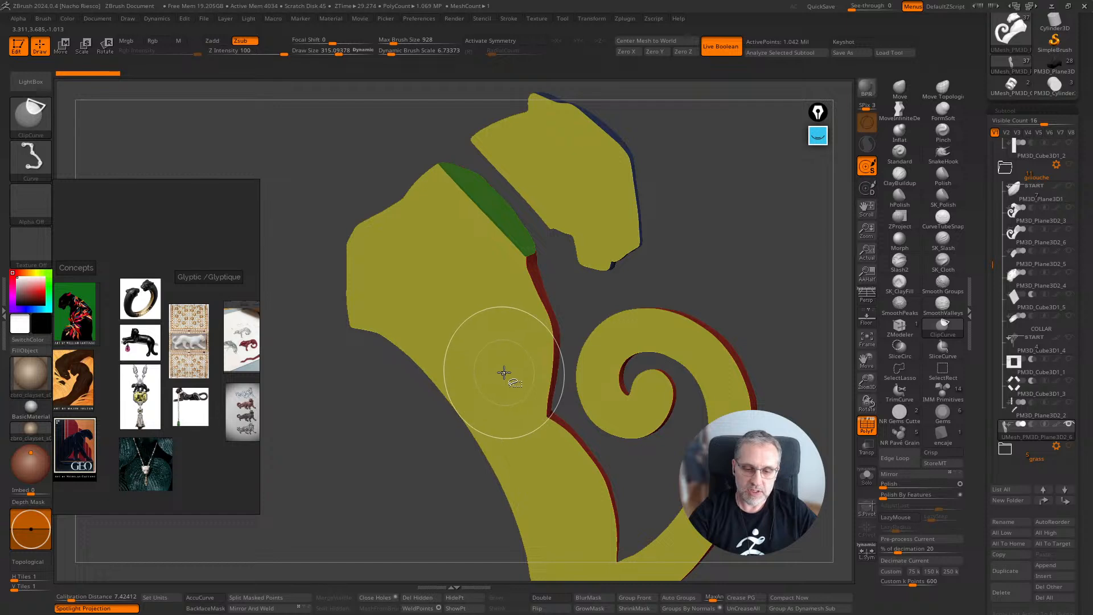
pyautogui.keyDown('ctrl'); pyautogui.keyDown('shift'); pyautogui.click(503, 373); pyautogui.keyUp('shift'); pyautogui.keyUp('ctrl')
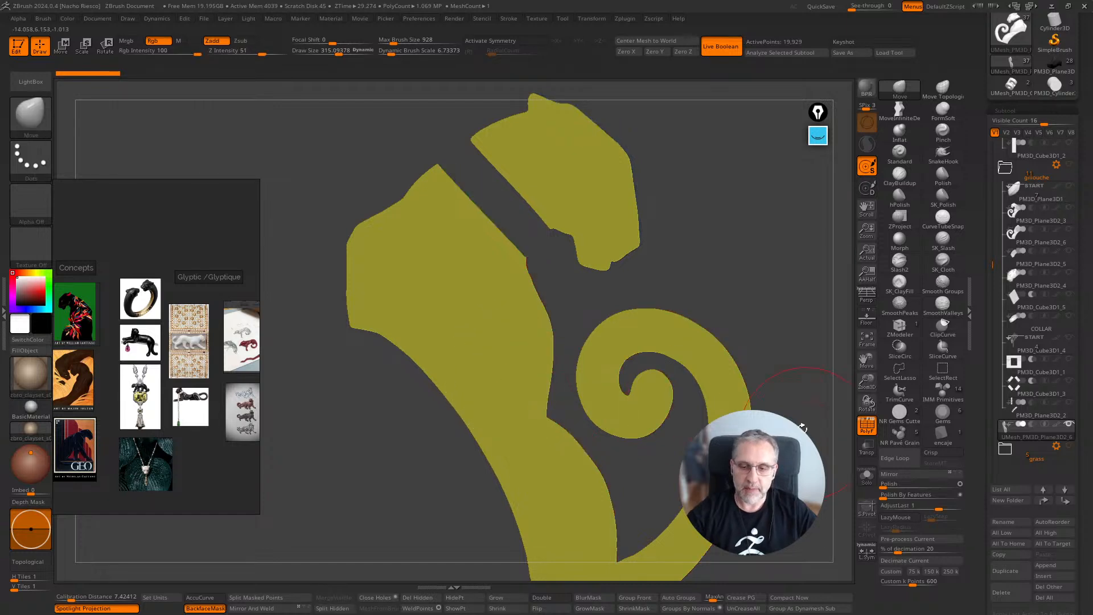
pyautogui.moveTo(801, 430)
pyautogui.mouseDown()
pyautogui.moveTo(746, 456)
pyautogui.moveTo(769, 446)
pyautogui.mouseUp()
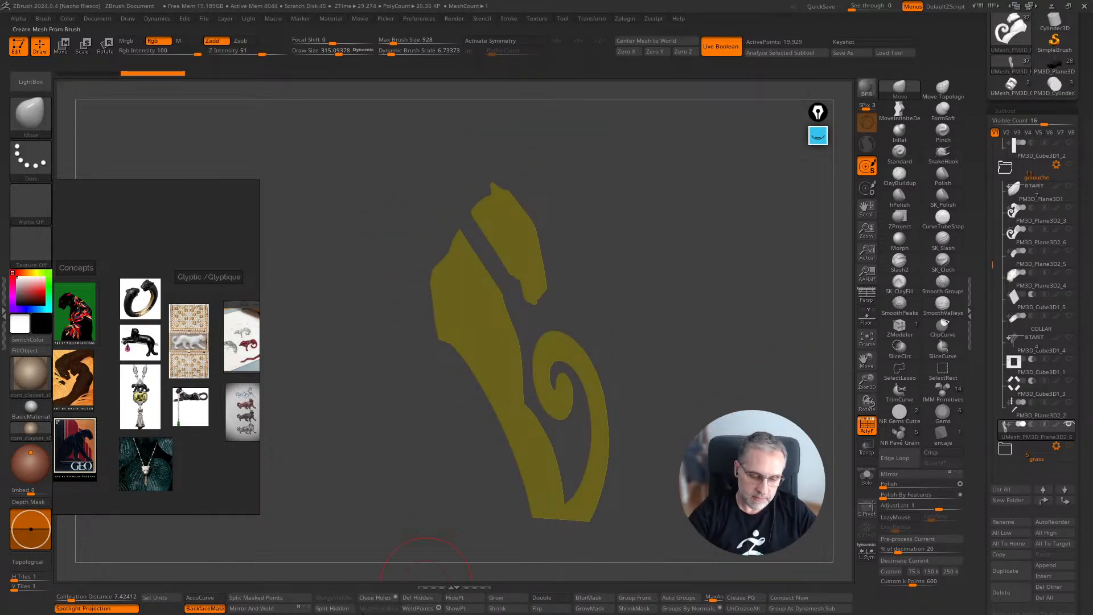
pyautogui.click(430, 610)
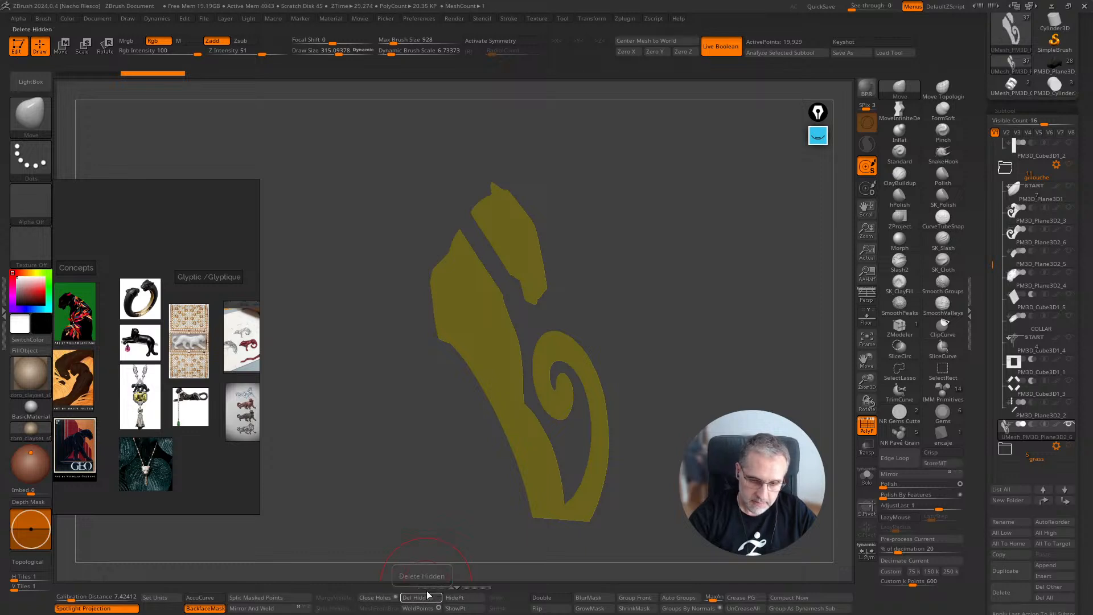
# Step: Move the flat back mesh up the subtool order to just above the cutting box in the panther folder
pyautogui.click(1045, 505)
pyautogui.click(1045, 504)
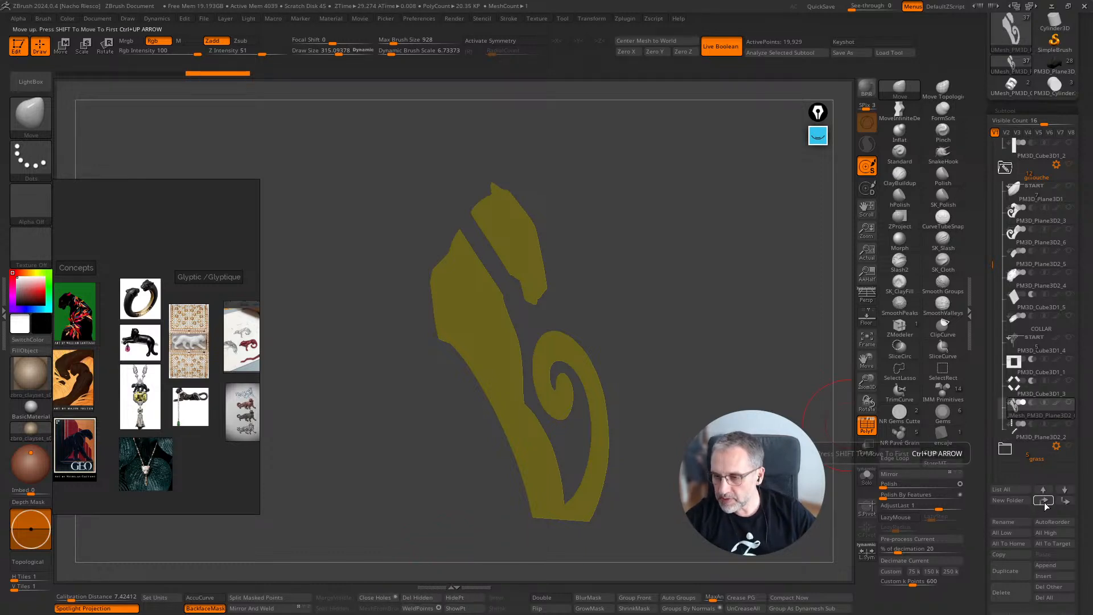
pyautogui.click(1045, 505)
pyautogui.click(1045, 504)
pyautogui.click(1046, 505)
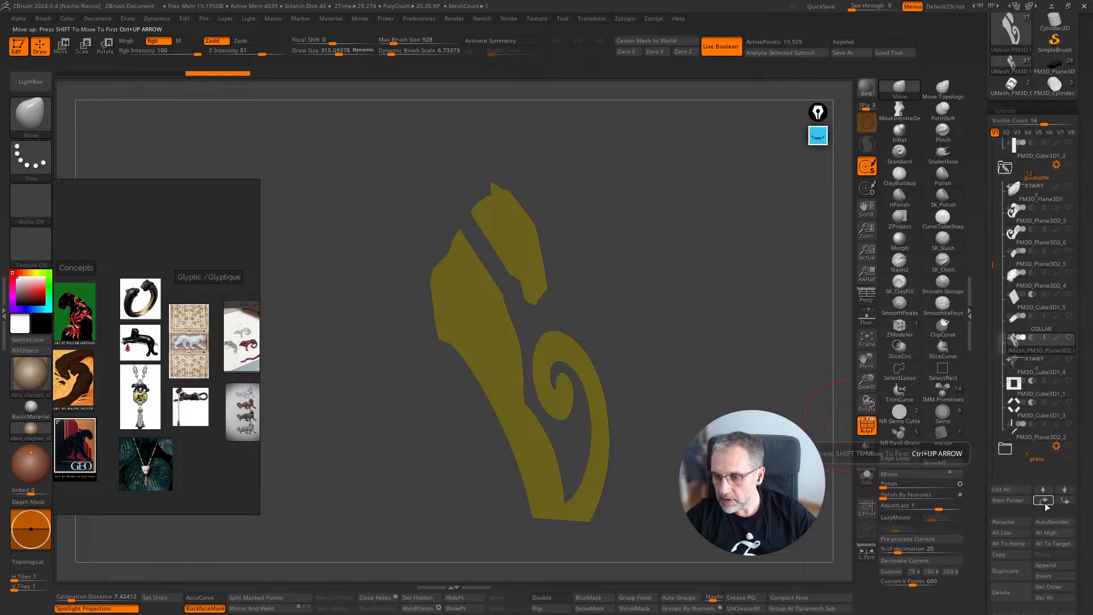
pyautogui.click(1046, 505)
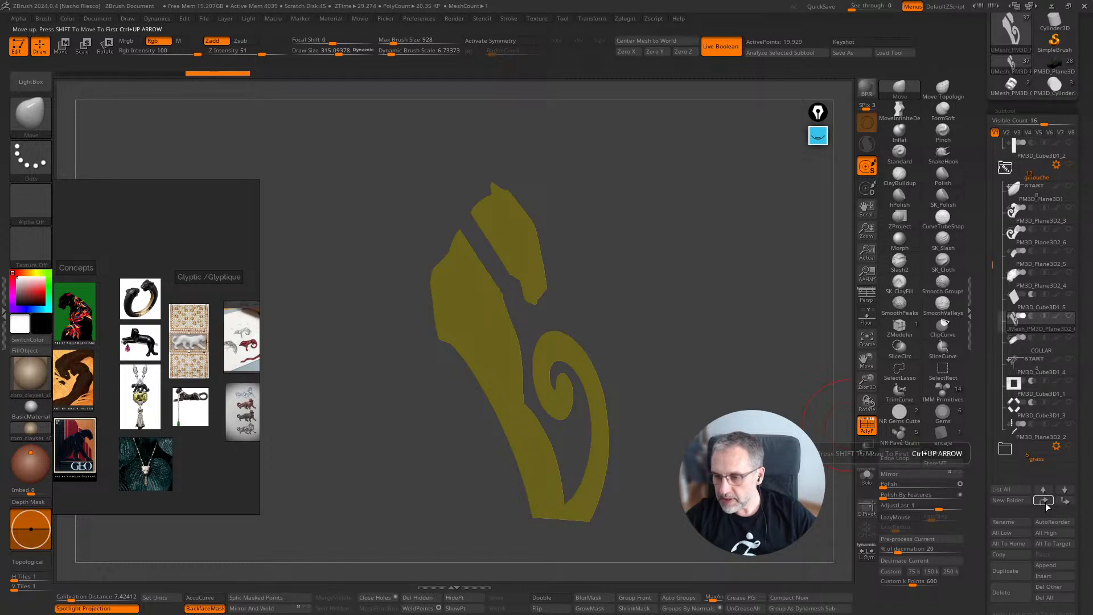
pyautogui.click(1045, 505)
# Step: Show the panther parts, reorder the flat back mesh to just below PM3D_Cube3D1_5 and make that cutting box visible
pyautogui.click(1071, 274)
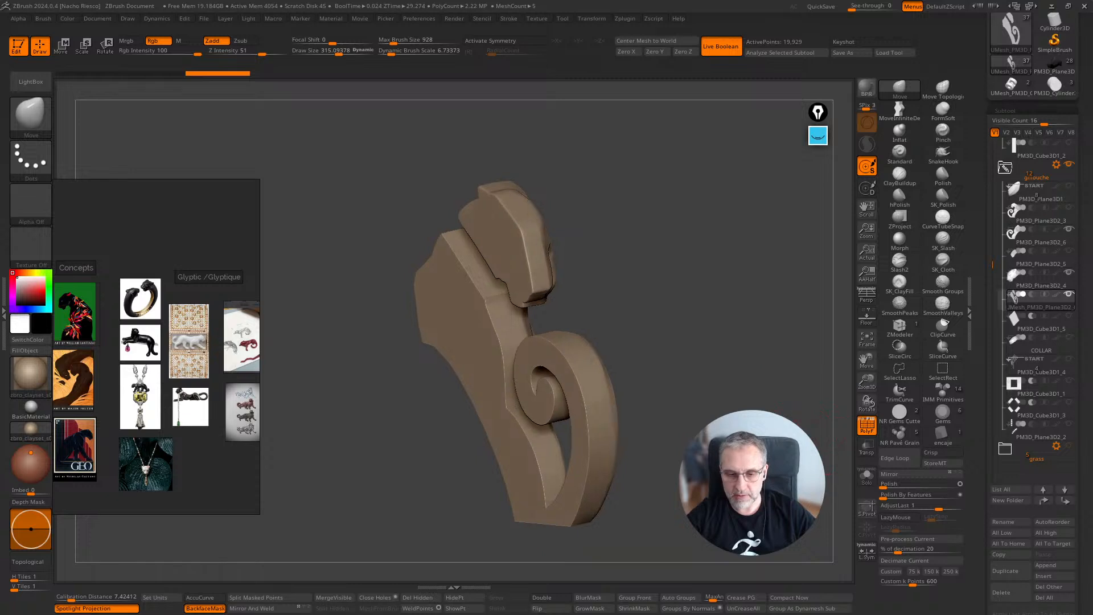
pyautogui.moveTo(1071, 322)
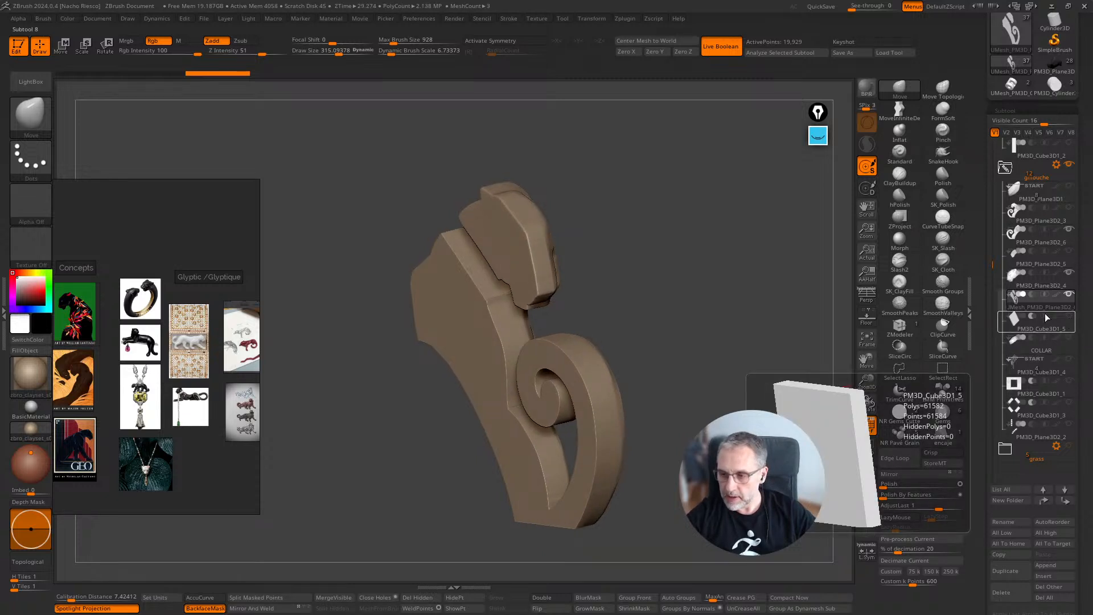
pyautogui.click(1064, 500)
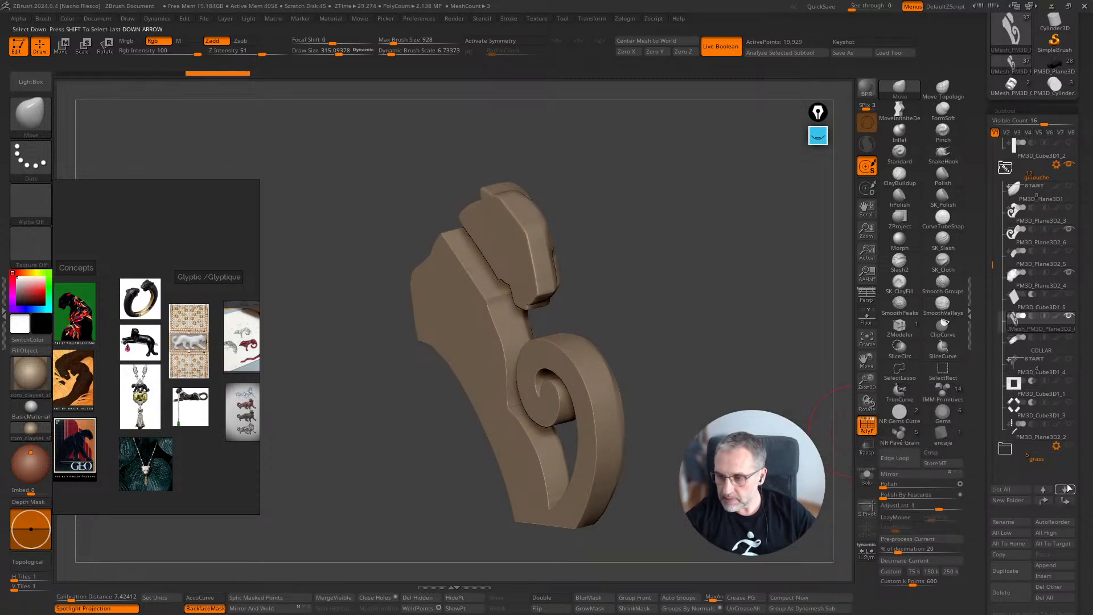
pyautogui.click(1069, 296)
# Step: Isolate the flat back mesh in Solo mode and examine its polygon grid and border triangles up close
pyautogui.click(866, 477)
pyautogui.press('f')
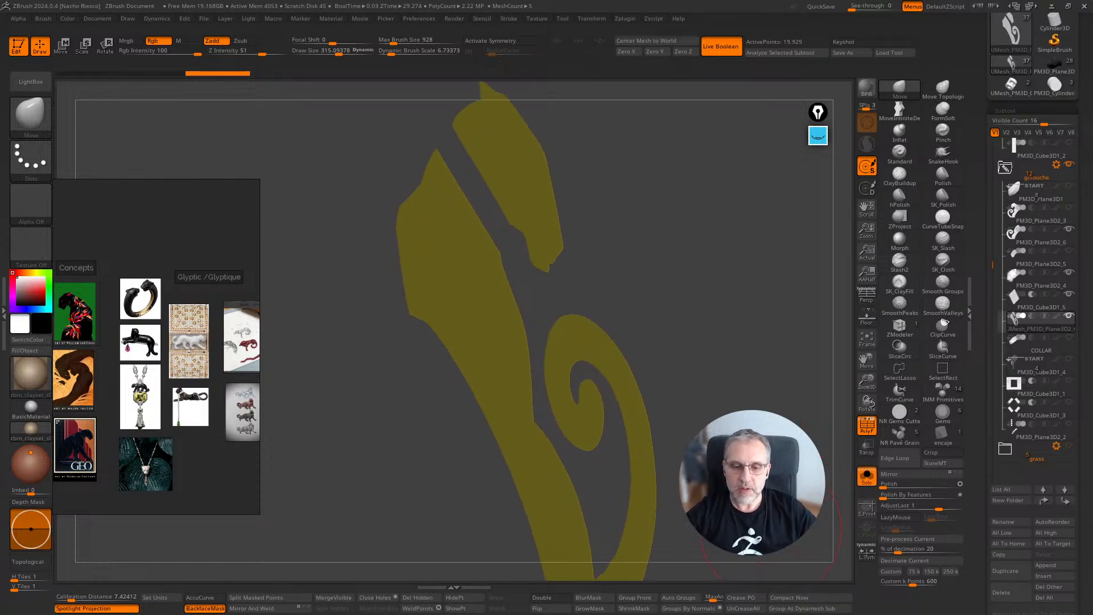
pyautogui.click(871, 421)
pyautogui.moveTo(842, 438)
pyautogui.mouseDown()
pyautogui.moveTo(837, 464)
pyautogui.moveTo(798, 461)
pyautogui.moveTo(843, 438)
pyautogui.moveTo(818, 450)
pyautogui.mouseUp()
pyautogui.scroll(3, 610, 395)
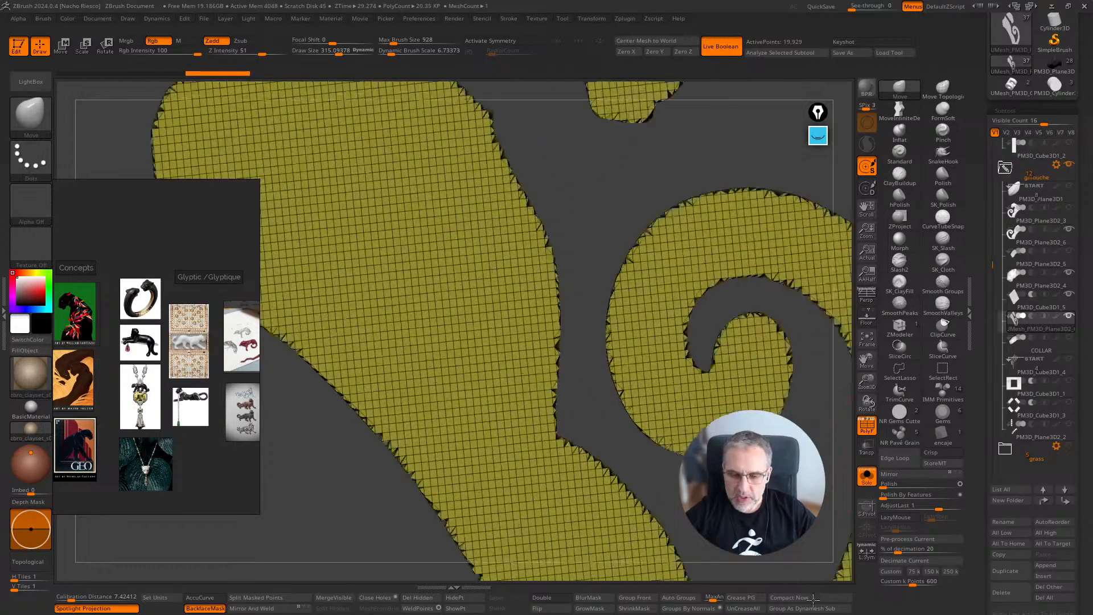
pyautogui.scroll(3, 744, 328)
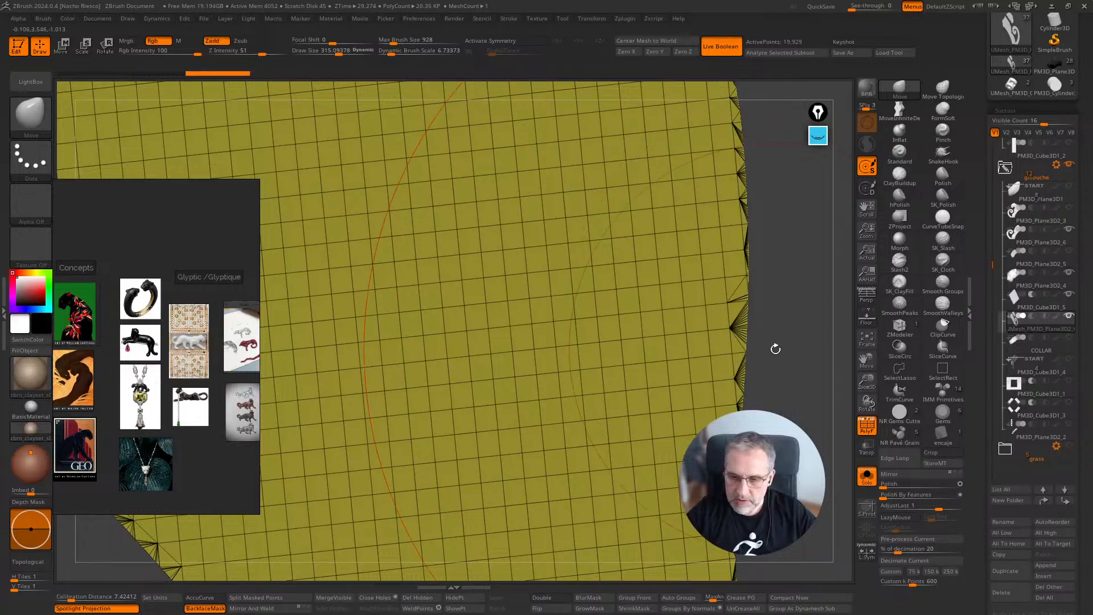
pyautogui.scroll(-3, 751, 296)
pyautogui.scroll(-4, 745, 489)
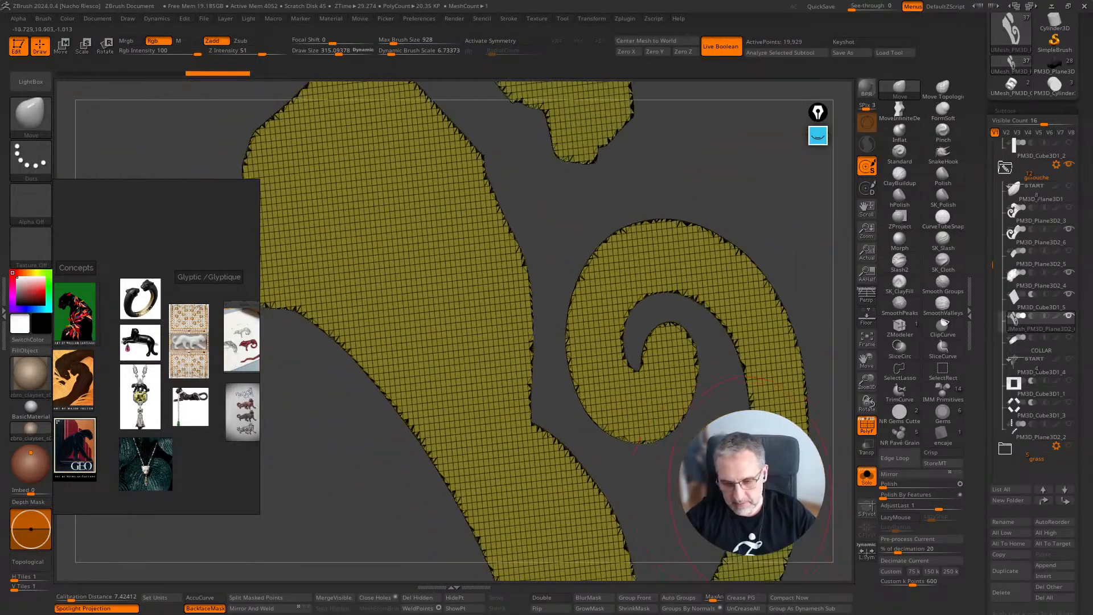
pyautogui.moveTo(704, 515)
pyautogui.mouseDown()
pyautogui.moveTo(807, 431)
pyautogui.moveTo(776, 391)
pyautogui.moveTo(802, 383)
pyautogui.mouseUp()
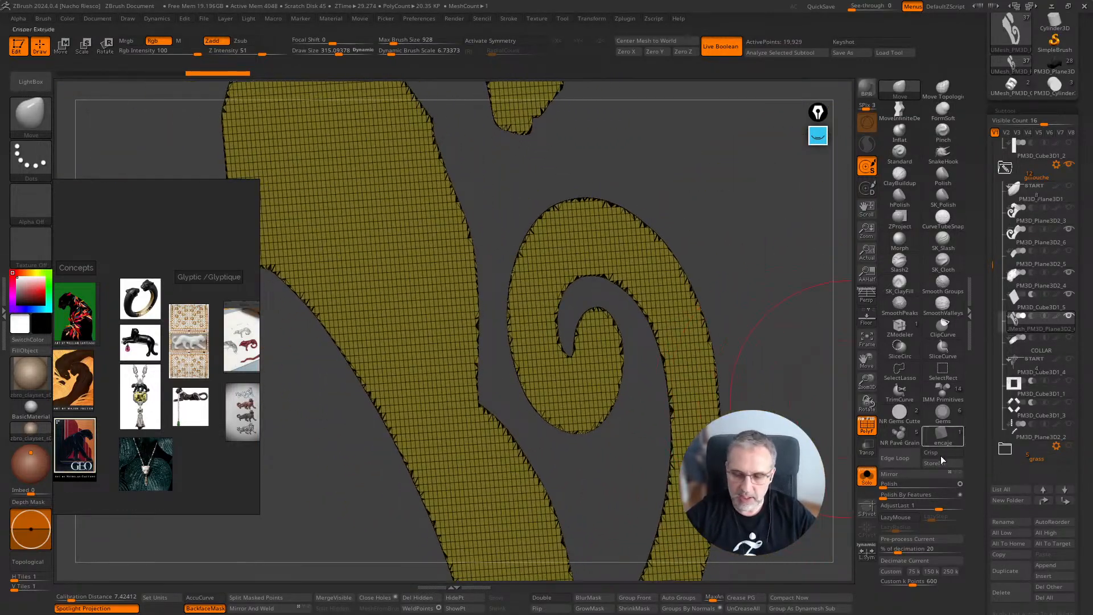
# Step: Turn on Dynamic Subdiv for the flat back mesh, give it a thickness of about 0.349 and examine the spiral's border triangles
pyautogui.moveTo(981, 508); pyautogui.dragTo(979, 369)
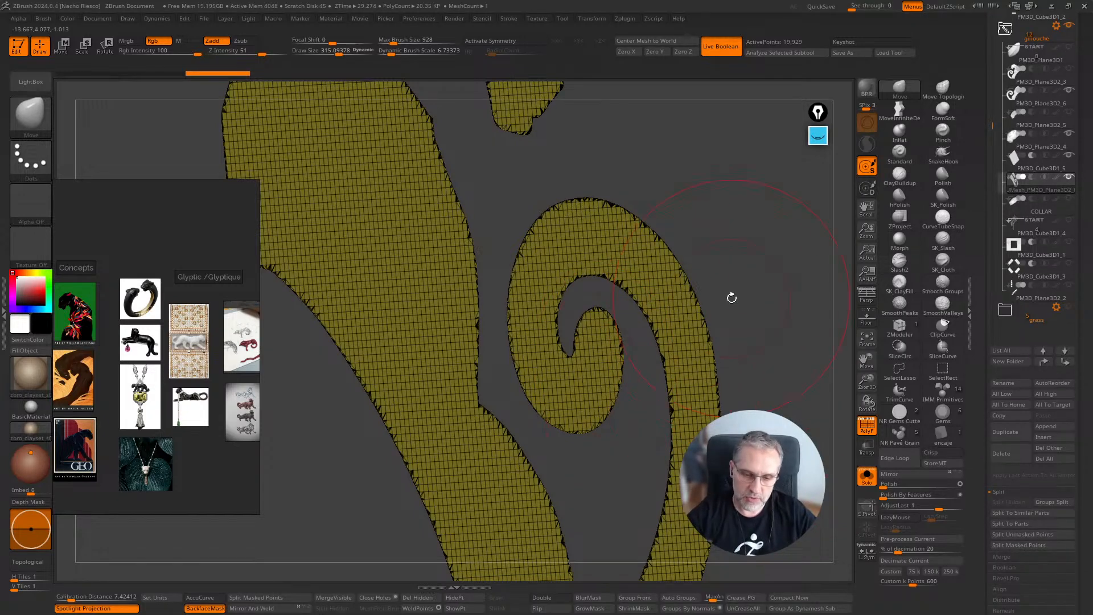
pyautogui.scroll(-5, 977, 481)
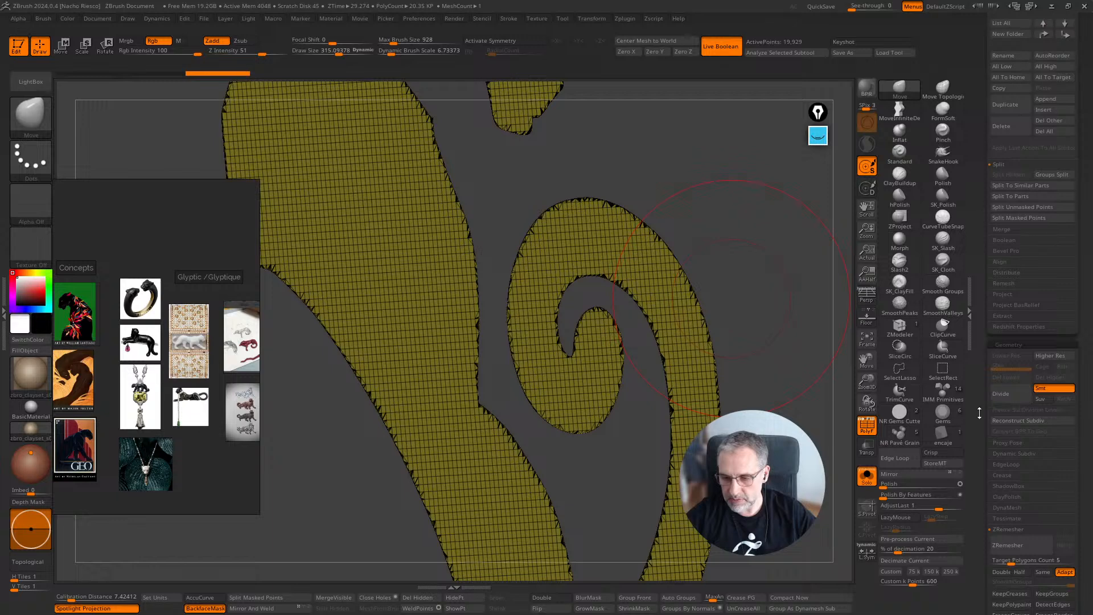
pyautogui.moveTo(741, 307); pyautogui.dragTo(780, 319)
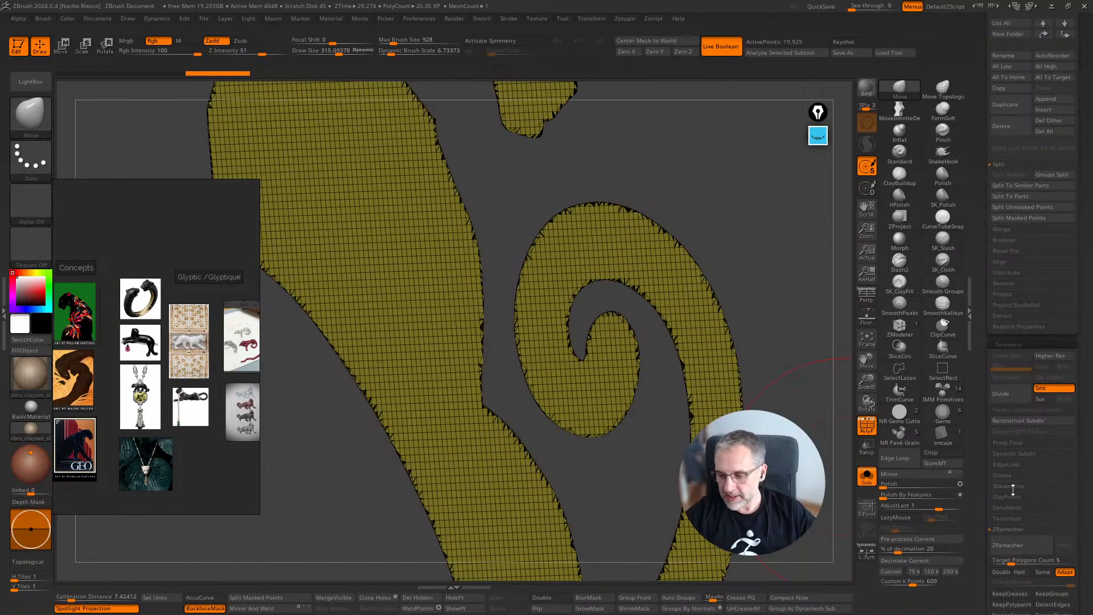
pyautogui.click(1014, 453)
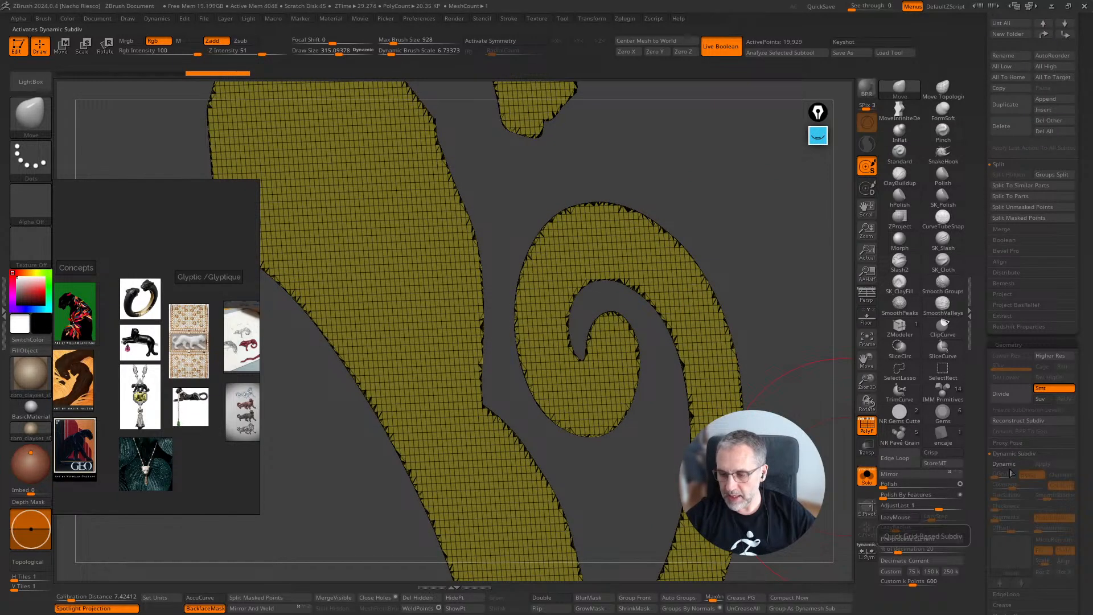
pyautogui.click(1010, 463)
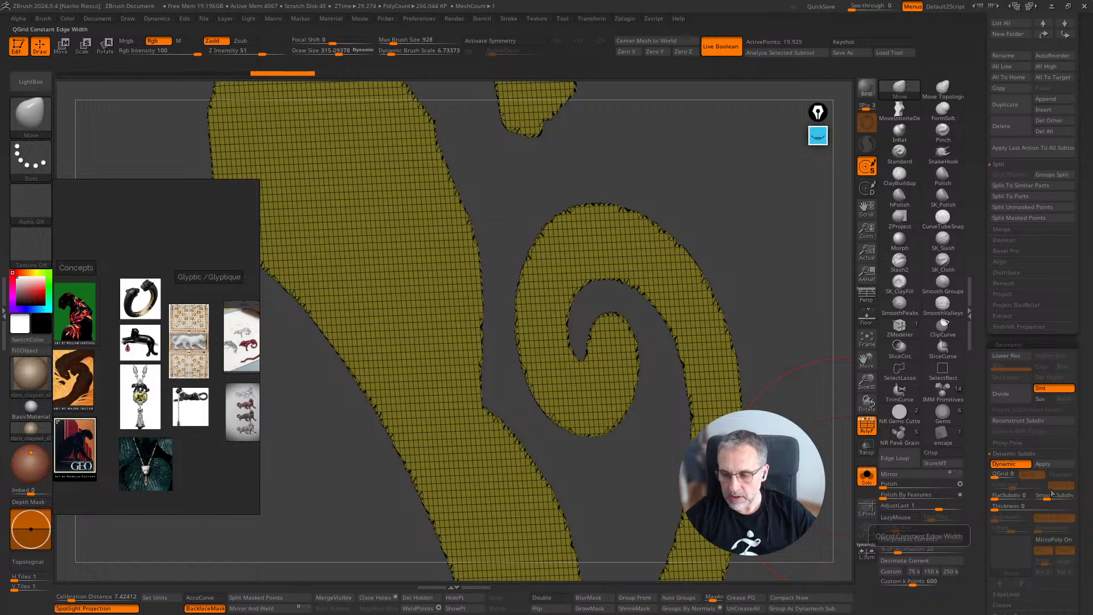
pyautogui.moveTo(1047, 498)
pyautogui.mouseDown()
pyautogui.moveTo(1014, 508)
pyautogui.moveTo(1054, 509)
pyautogui.mouseUp()
pyautogui.moveTo(837, 524); pyautogui.dragTo(810, 536)
pyautogui.keyDown('ctrl'); pyautogui.moveTo(811, 536); pyautogui.dragTo(791, 334, button='right'); pyautogui.keyUp('ctrl')
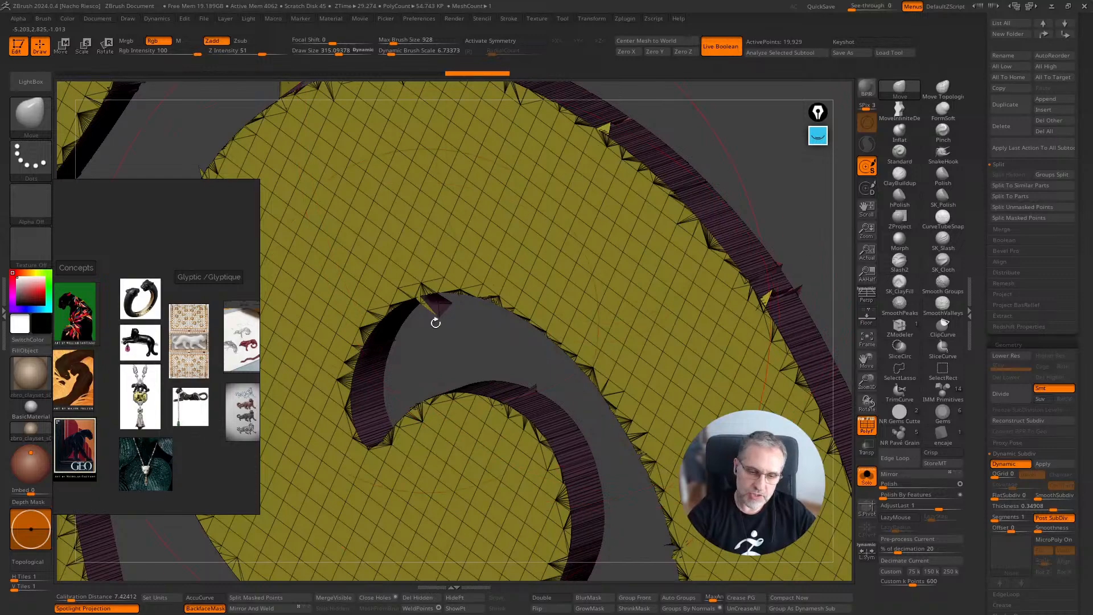
pyautogui.moveTo(472, 348)
pyautogui.mouseDown(button='right')
pyautogui.moveTo(473, 322)
pyautogui.moveTo(479, 353)
pyautogui.mouseUp(button='right')
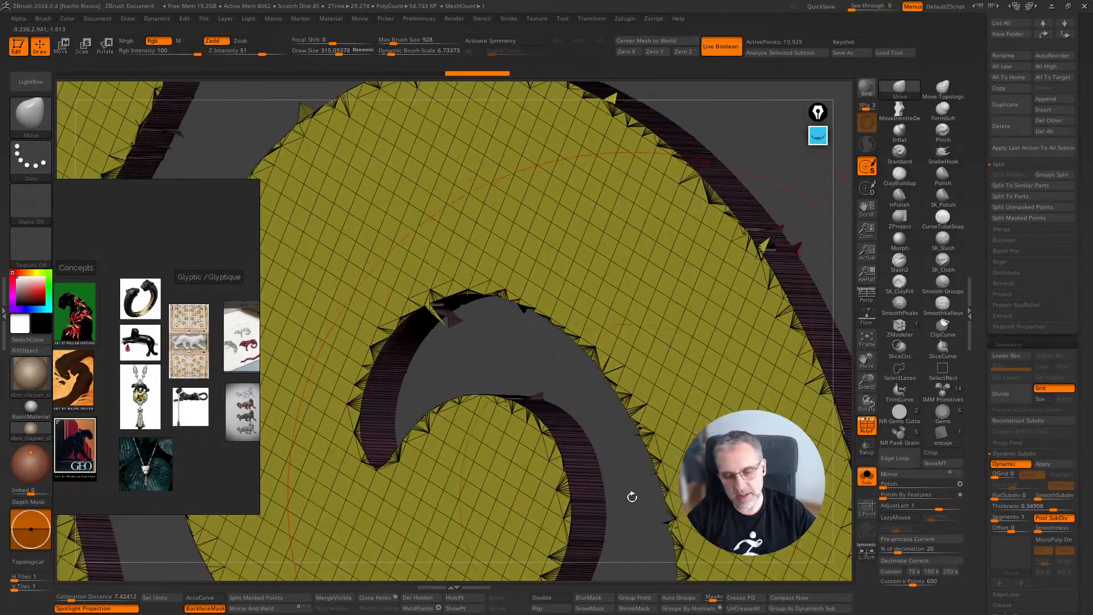
# Step: Reduce the Dynamic Subdiv thickness to 0.0052, apply the subdivision to the flat back mesh and turn Dynamic Subdiv off
pyautogui.moveTo(630, 496); pyautogui.dragTo(849, 310, button='right')
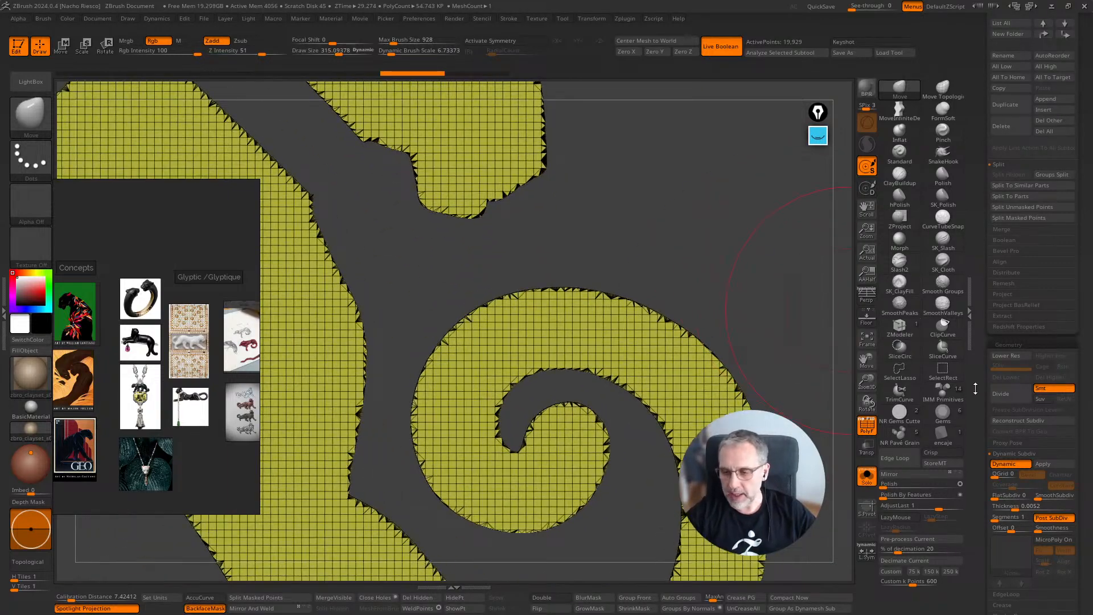
pyautogui.click(745, 598)
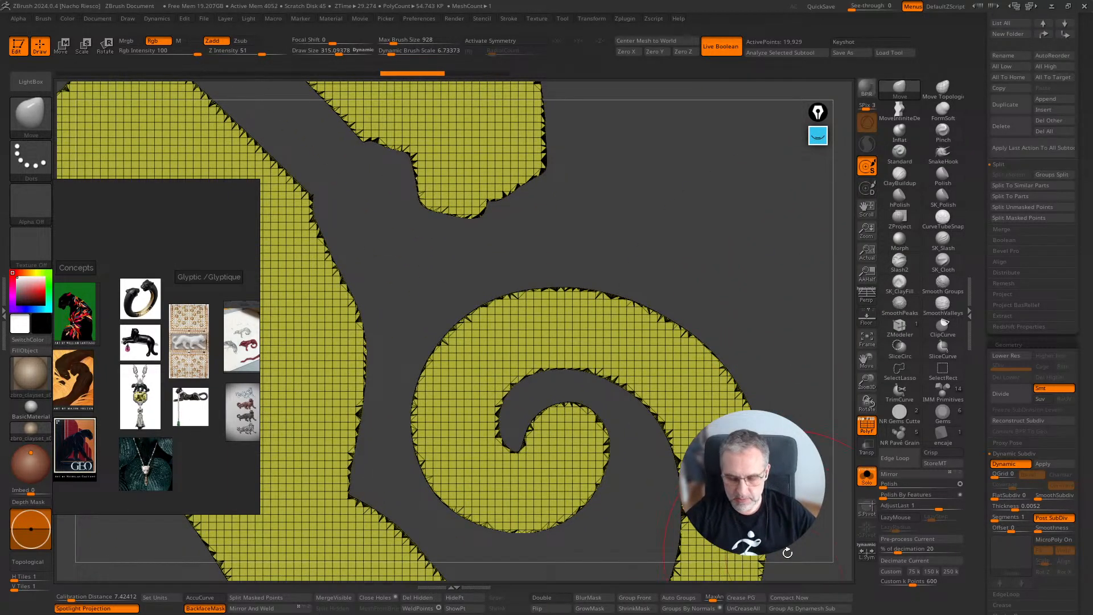
pyautogui.hotkey('ctrl', 'd')
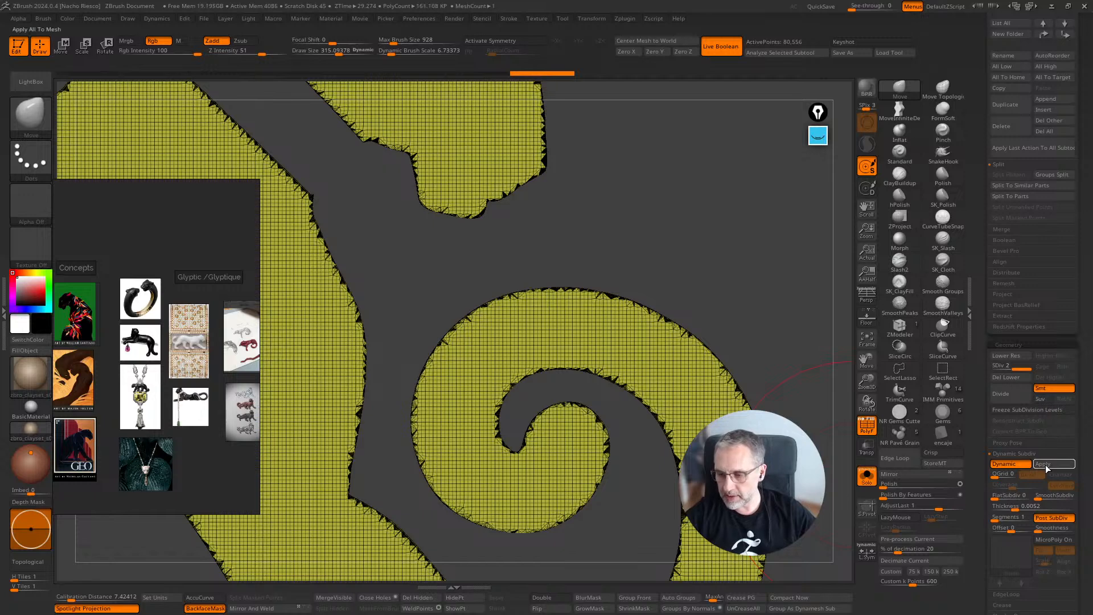
pyautogui.click(1010, 464)
pyautogui.click(1010, 464)
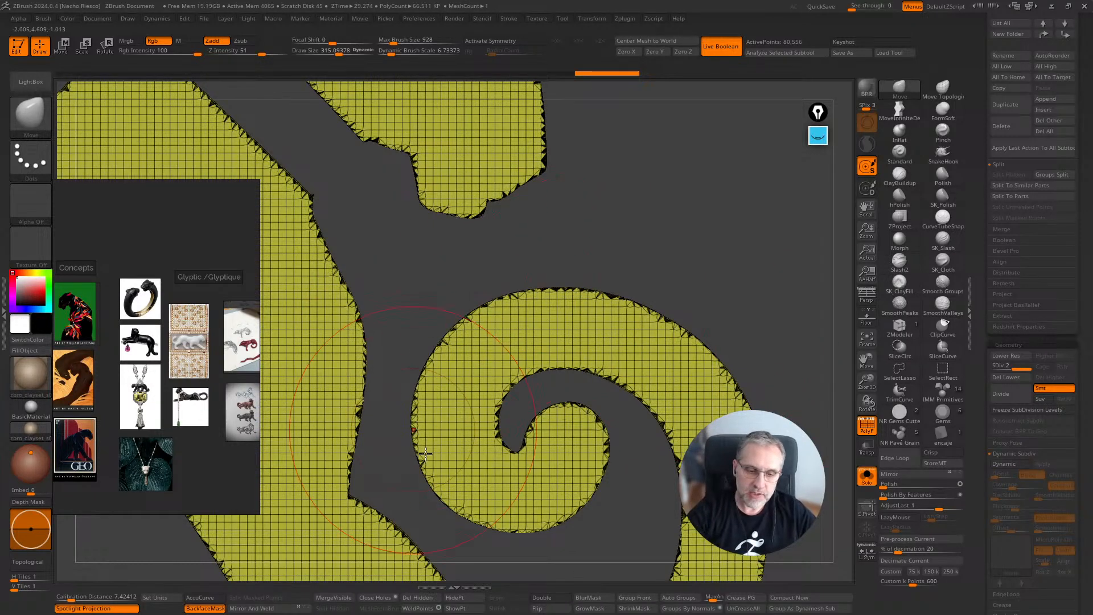
# Step: Configure ZRemesher with Double and KeepGroups enabled and SmoothGroups set to 0
pyautogui.scroll(-5, 1017, 525)
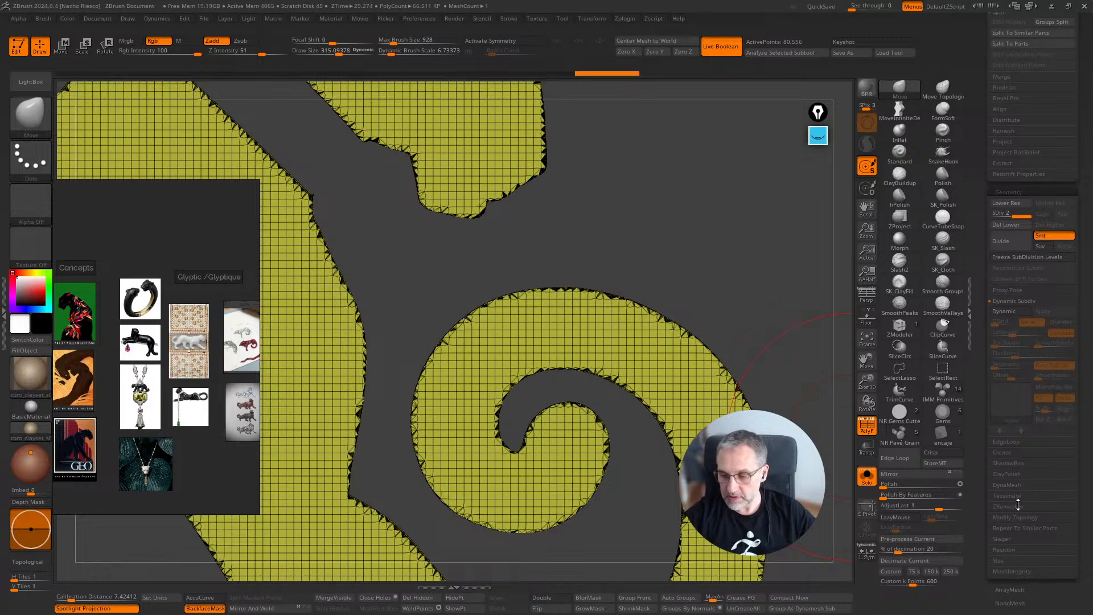
pyautogui.click(1020, 506)
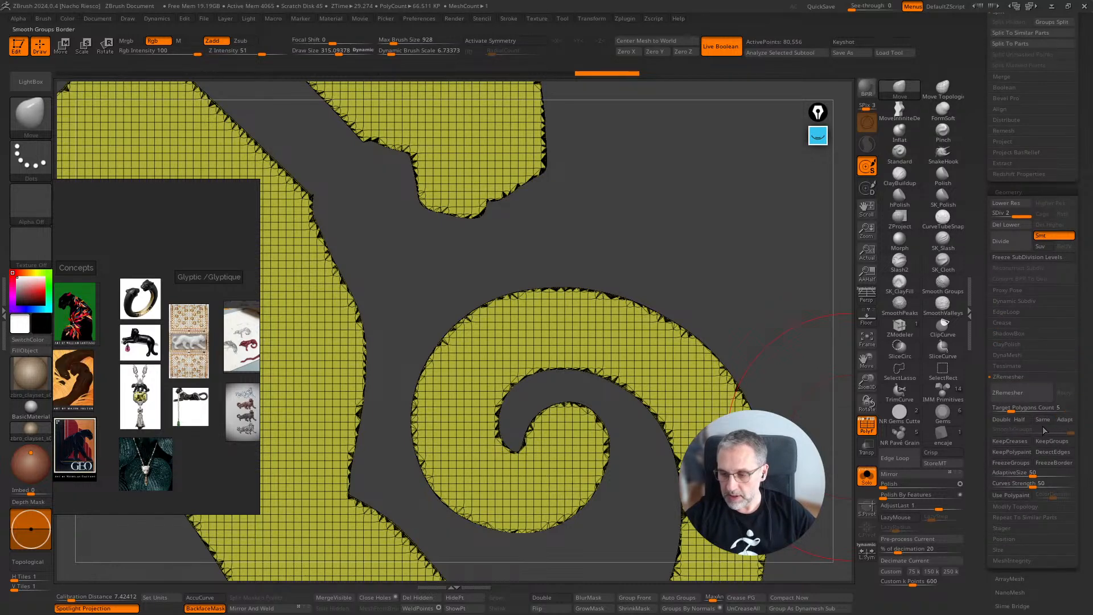
pyautogui.click(1001, 420)
pyautogui.click(1051, 442)
pyautogui.moveTo(1070, 432); pyautogui.dragTo(990, 433)
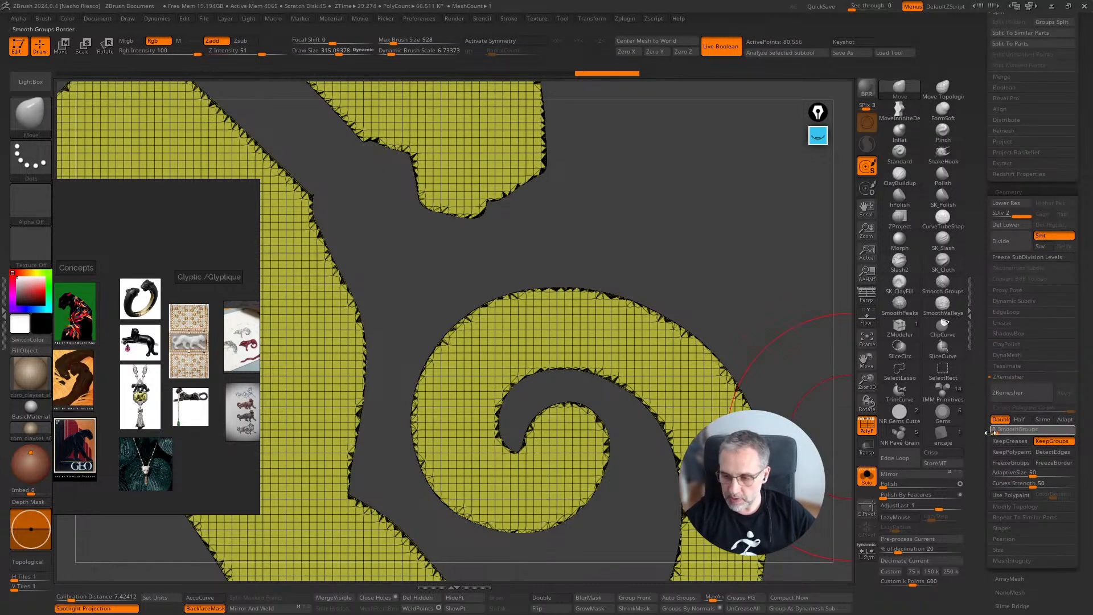
# Step: Try to remesh the flat back with ZRemesher using these settings, and undo the remesh
pyautogui.click(1011, 393)
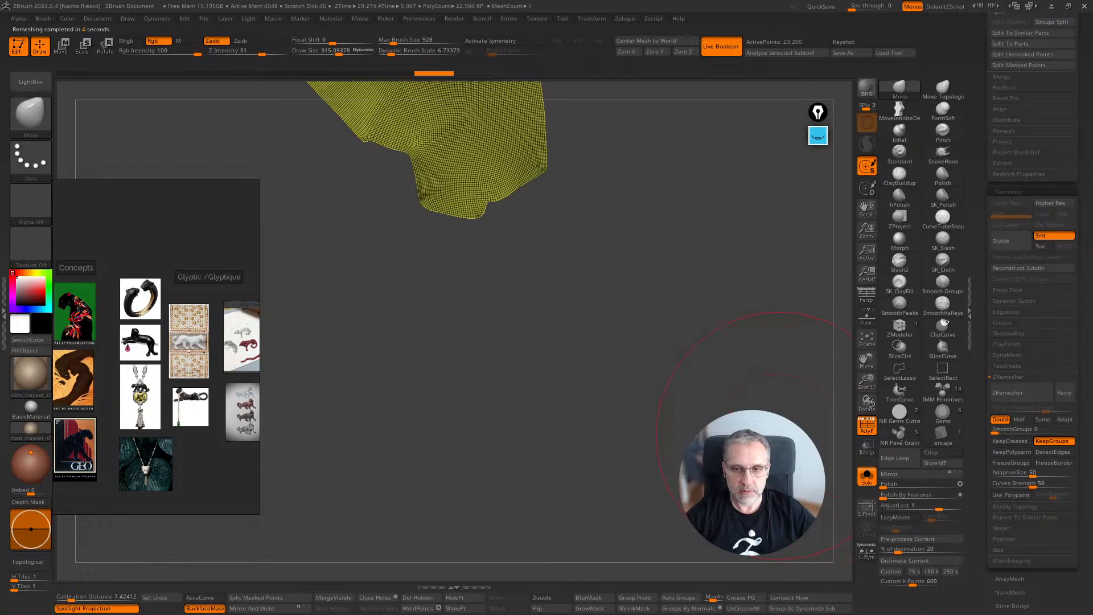
pyautogui.keyDown('ctrl'); pyautogui.moveTo(784, 432); pyautogui.dragTo(752, 356, button='right'); pyautogui.keyUp('ctrl')
pyautogui.hotkey('ctrl', 'z')
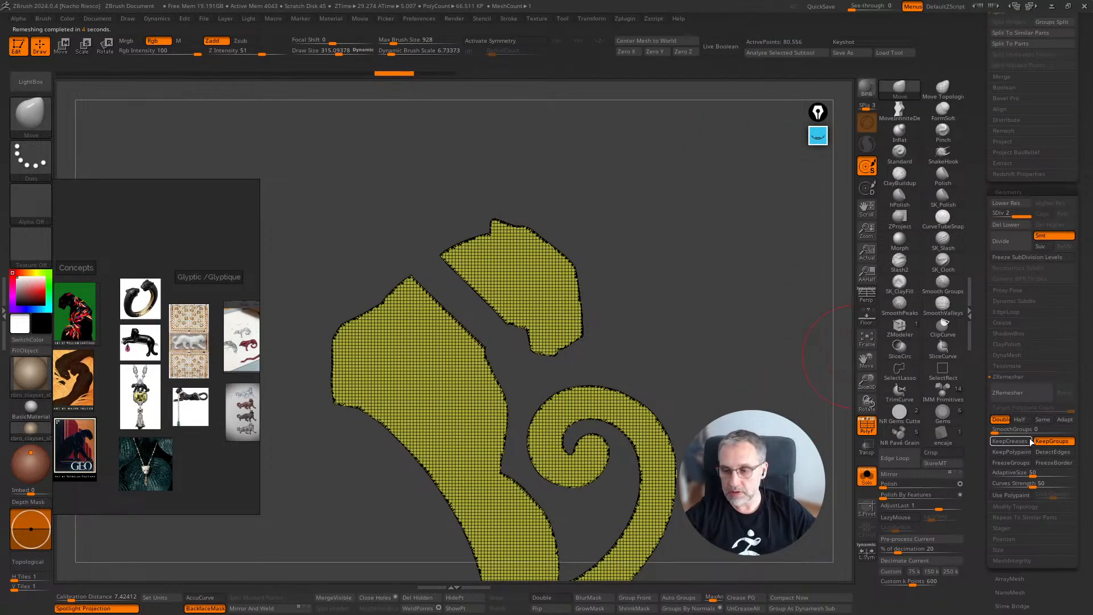
# Step: Retry ZRemesher on the flat back, examine the result with and without Polyframe, and undo the remesh
pyautogui.click(994, 393)
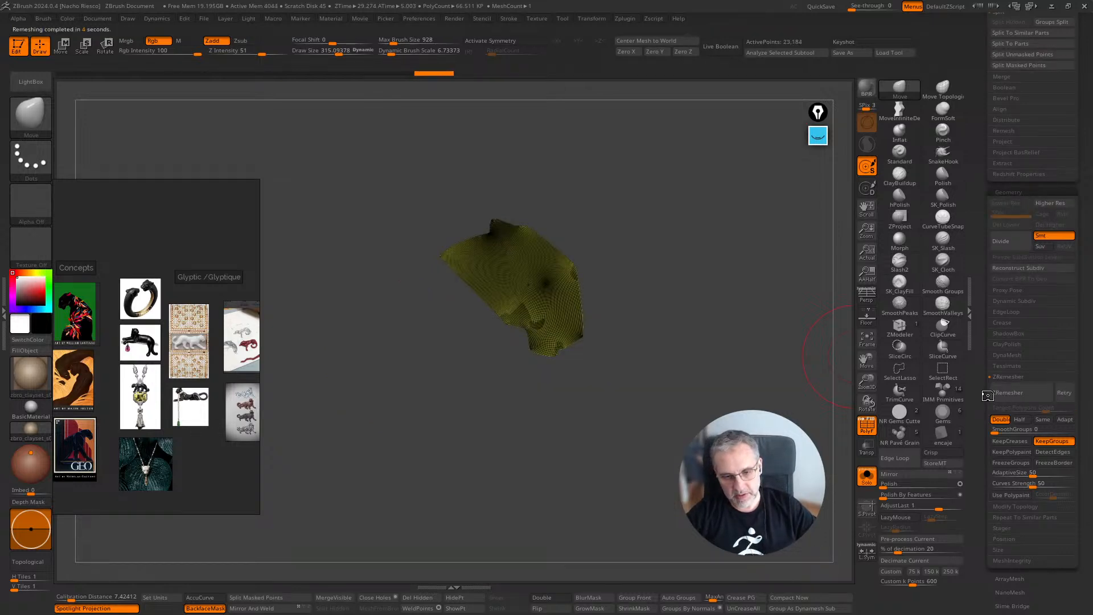
pyautogui.moveTo(769, 433)
pyautogui.mouseDown()
pyautogui.moveTo(661, 437)
pyautogui.moveTo(752, 440)
pyautogui.moveTo(754, 456)
pyautogui.moveTo(740, 416)
pyautogui.moveTo(763, 507)
pyautogui.moveTo(838, 440)
pyautogui.mouseUp()
pyautogui.click(868, 481)
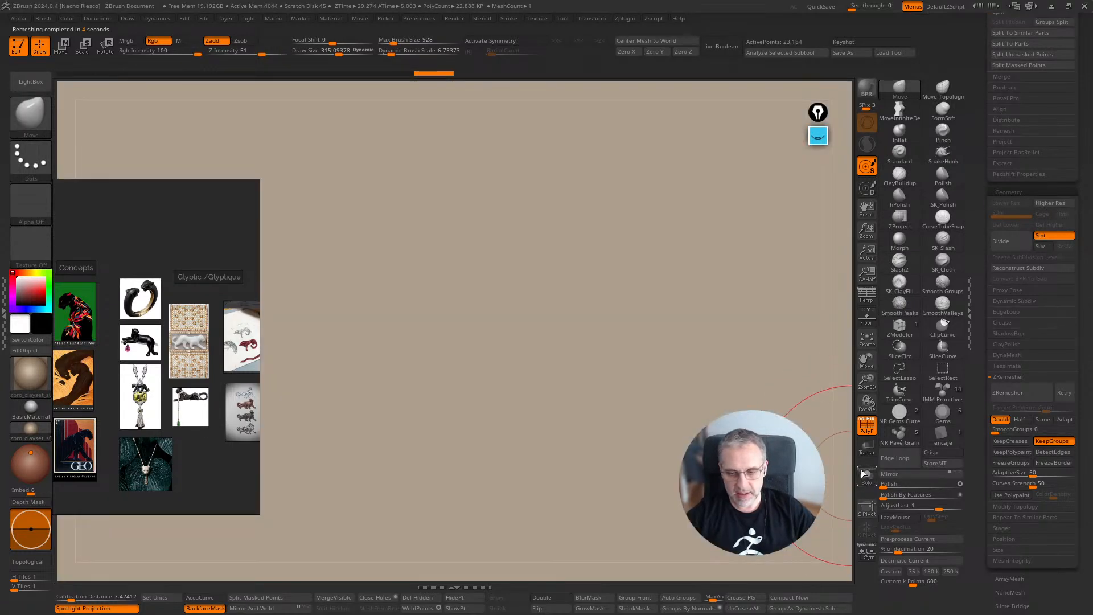
pyautogui.click(866, 478)
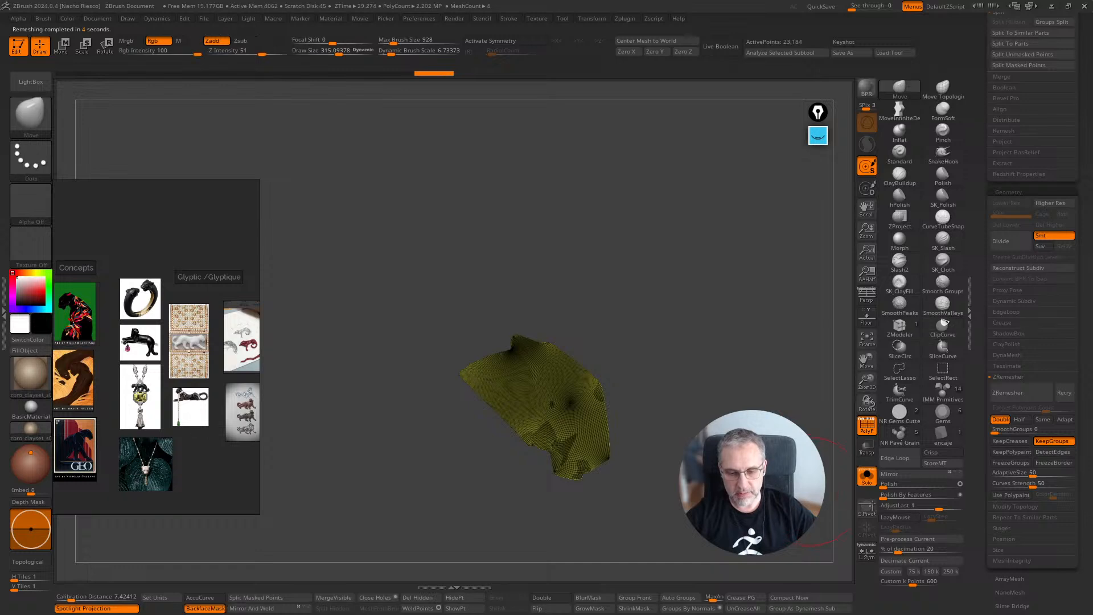
pyautogui.click(867, 425)
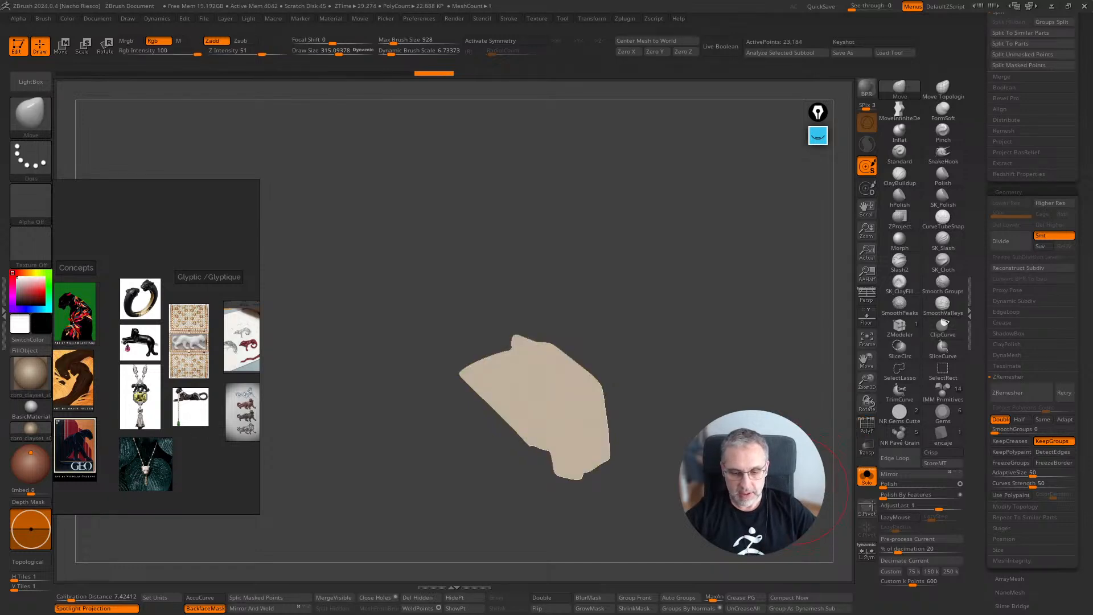
pyautogui.keyDown('alt'); pyautogui.moveTo(804, 519); pyautogui.dragTo(799, 375); pyautogui.keyUp('alt')
pyautogui.hotkey('ctrl', 'z')
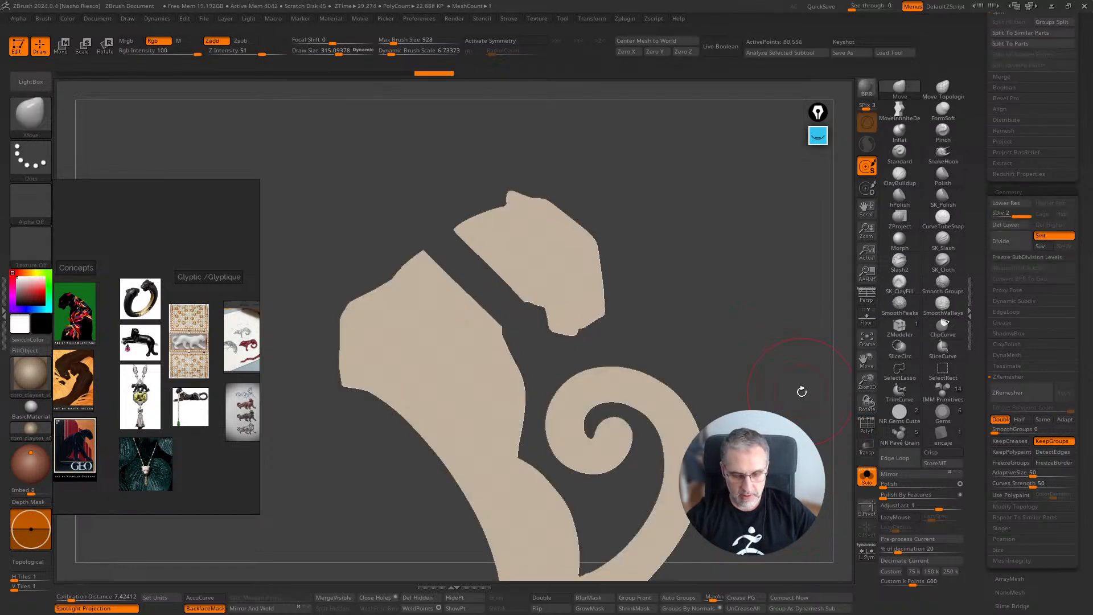
pyautogui.click(871, 431)
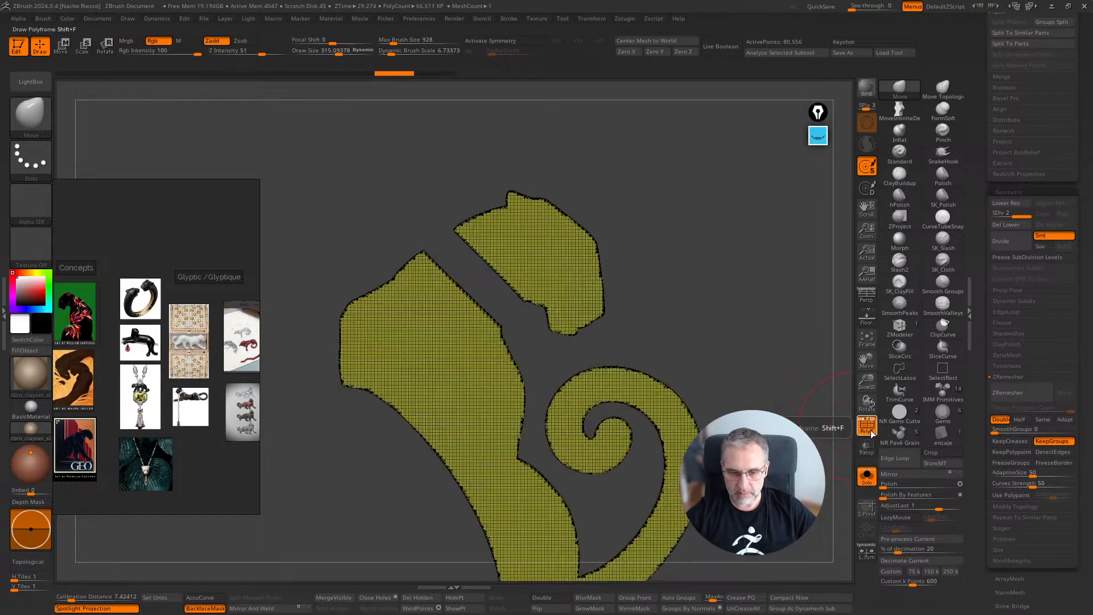
# Step: Assign the disconnected parts of the flat back their own polygroups with Auto Groups and try ZRemesher again, undoing only the remesh
pyautogui.click(681, 597)
pyautogui.click(684, 601)
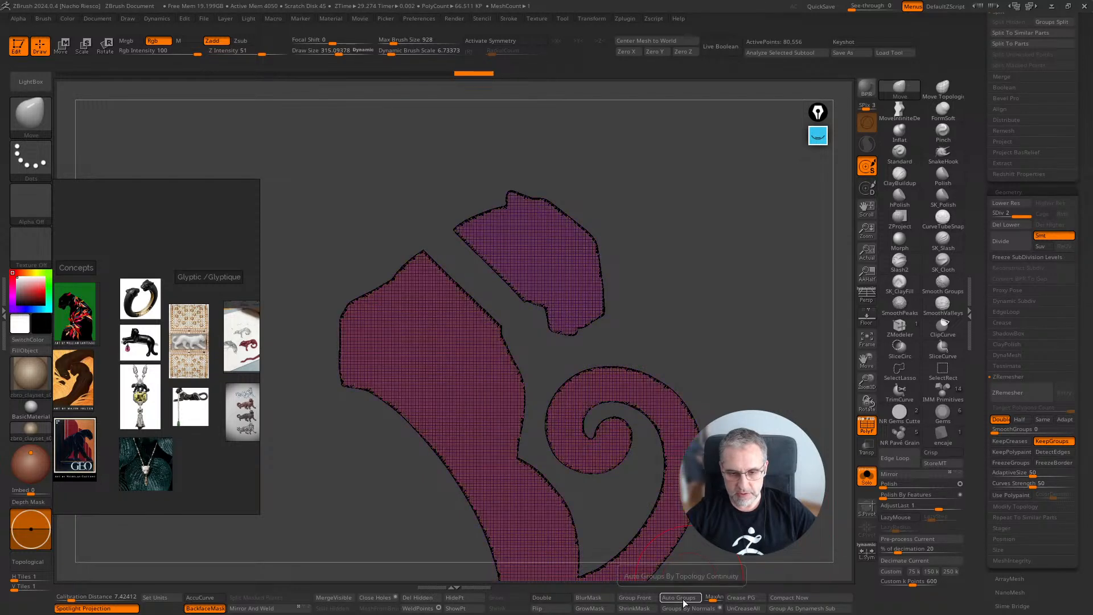
pyautogui.click(1024, 395)
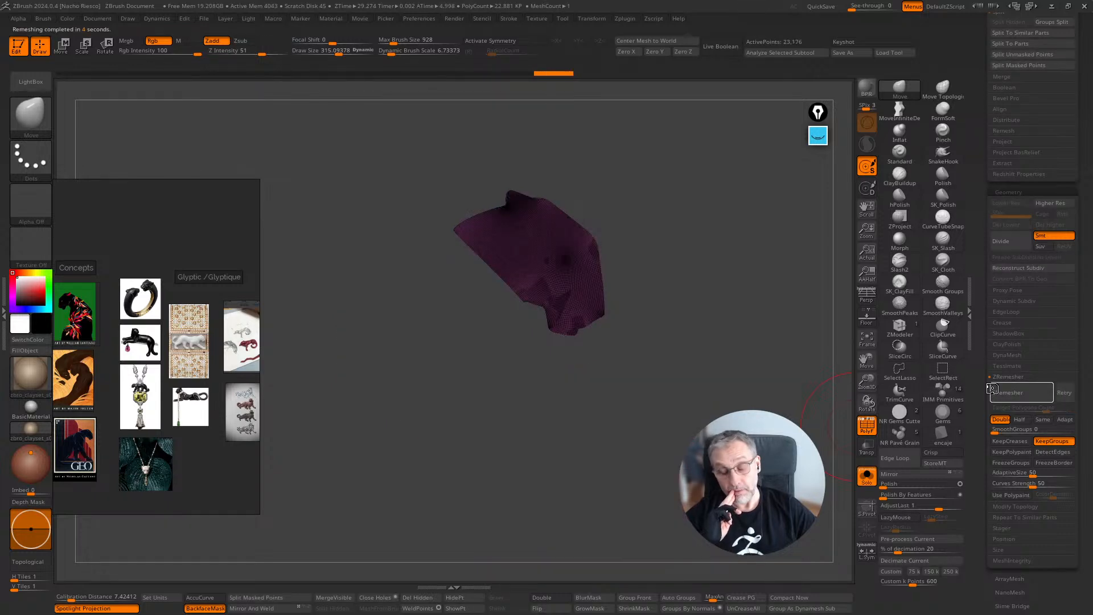
pyautogui.hotkey('ctrl', 'z')
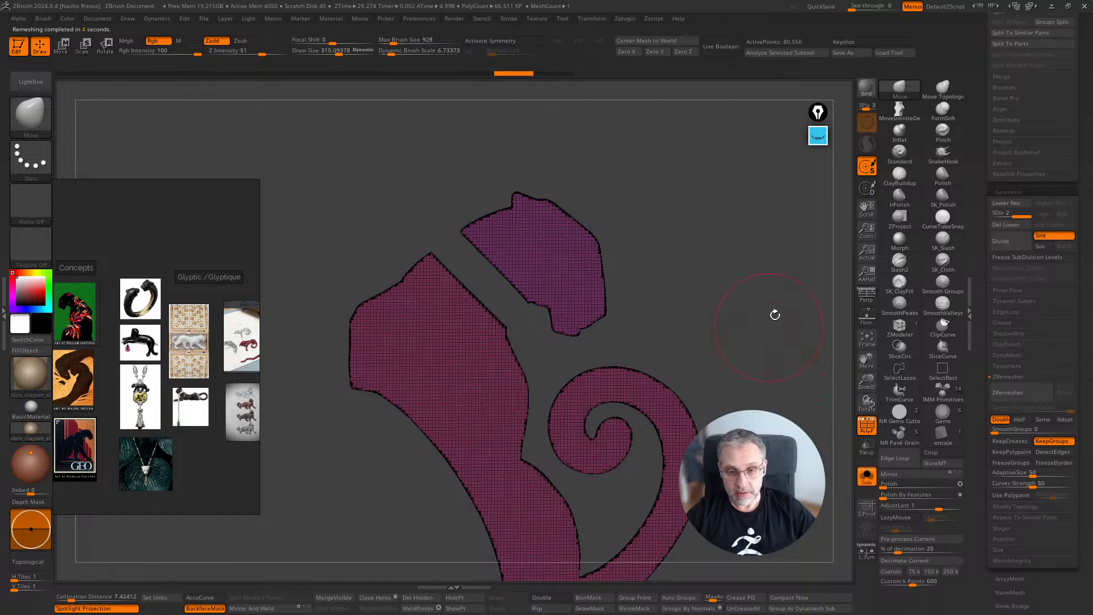
# Step: Drop the flat back mesh to subdivision level 1 and delete the higher level
pyautogui.keyDown('ctrl'); pyautogui.moveTo(775, 315); pyautogui.dragTo(810, 335, button='right'); pyautogui.keyUp('ctrl')
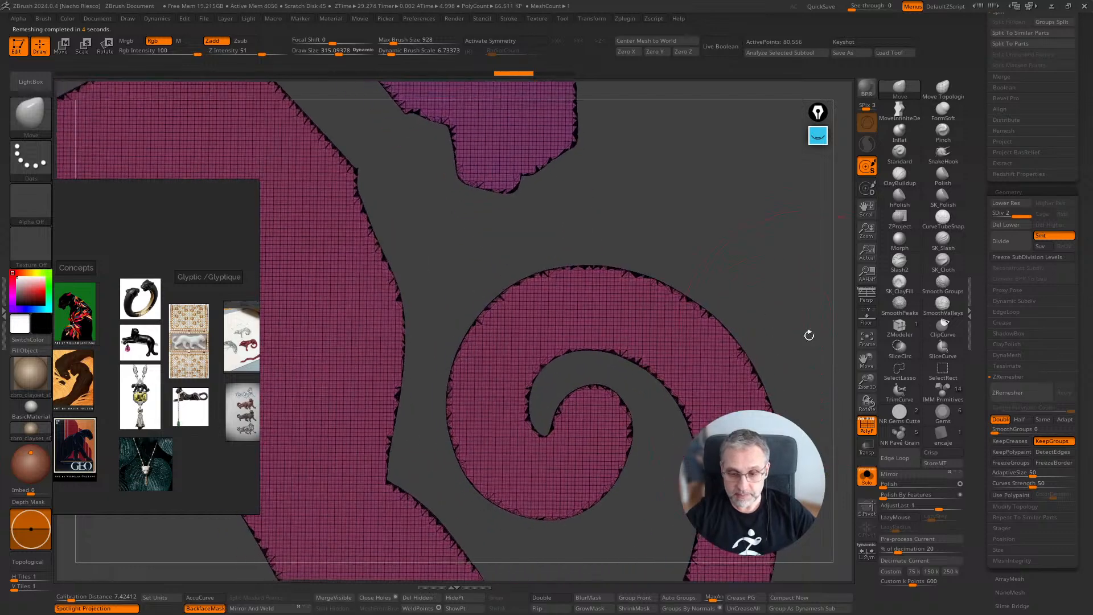
pyautogui.click(991, 214)
pyautogui.click(1046, 226)
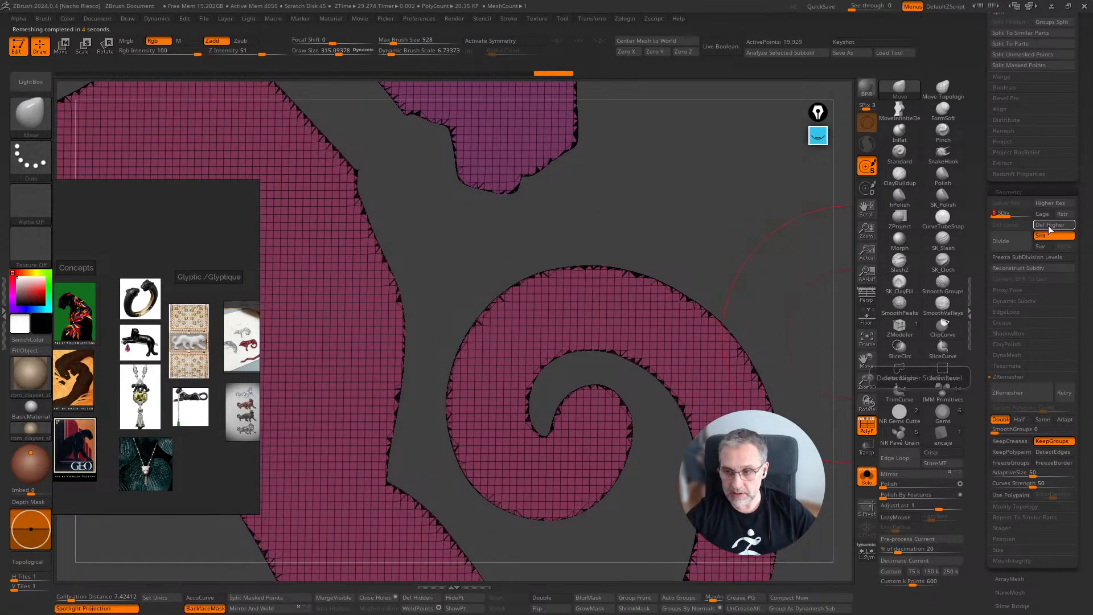
# Step: Switch to the ZModeler brush and set its polygon action to QMesh with All Polygons as the target
pyautogui.click(900, 327)
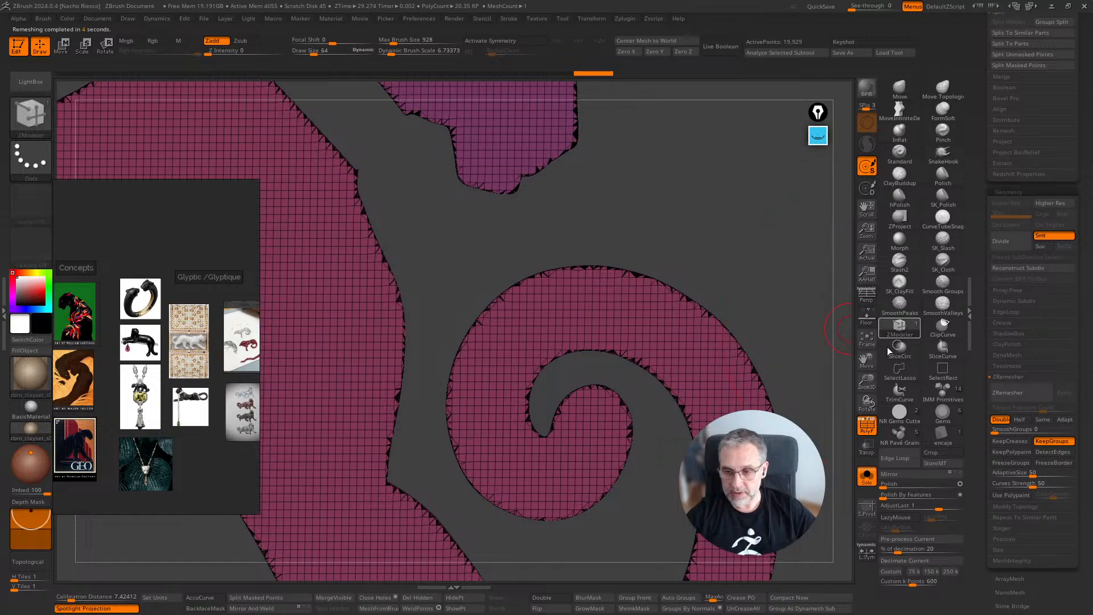
pyautogui.moveTo(814, 350); pyautogui.dragTo(804, 335)
pyautogui.keyDown('ctrl'); pyautogui.moveTo(804, 335); pyautogui.dragTo(709, 387, button='right'); pyautogui.keyUp('ctrl')
pyautogui.press('space')
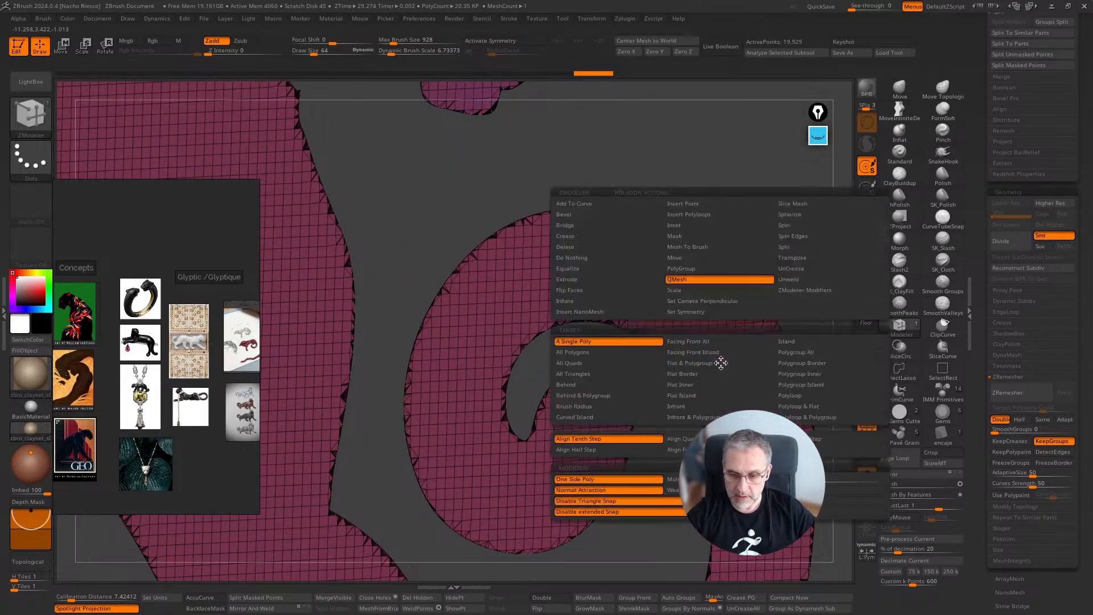
pyautogui.click(574, 352)
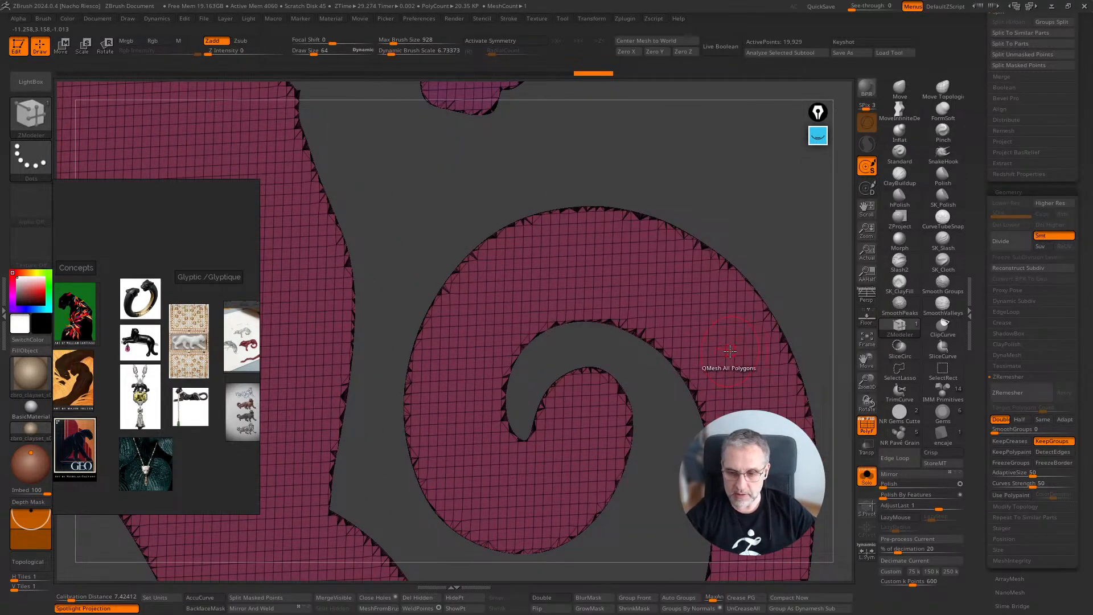
# Step: Try extruding the whole flat back with QMesh, first thicker and again thinner, undoing each extrusion
pyautogui.click(706, 352)
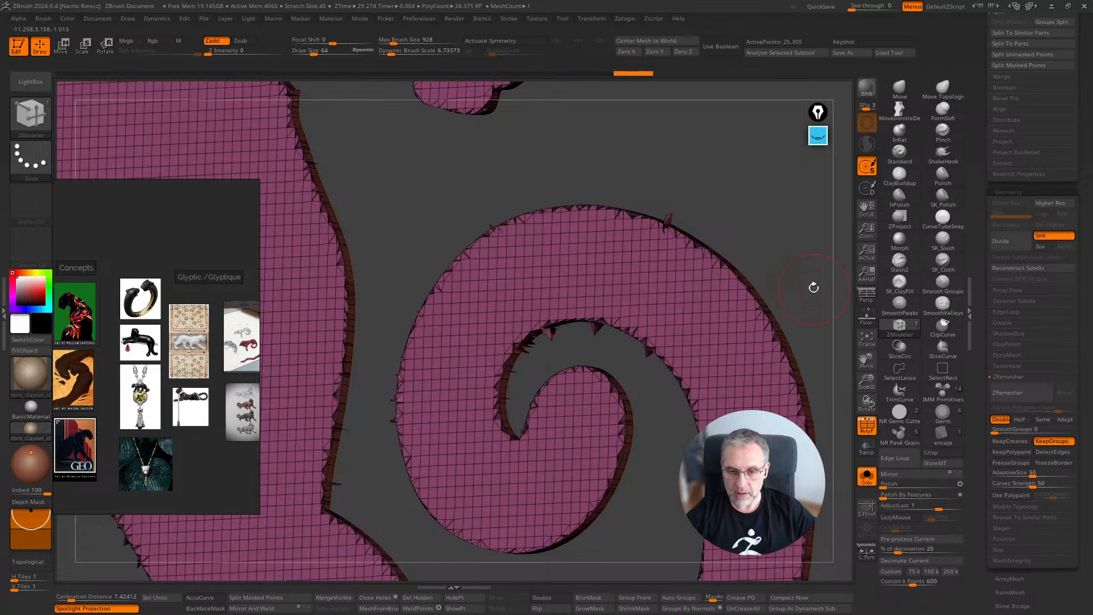
pyautogui.moveTo(812, 285)
pyautogui.mouseDown()
pyautogui.moveTo(810, 256)
pyautogui.moveTo(814, 281)
pyautogui.moveTo(771, 317)
pyautogui.moveTo(783, 342)
pyautogui.mouseUp()
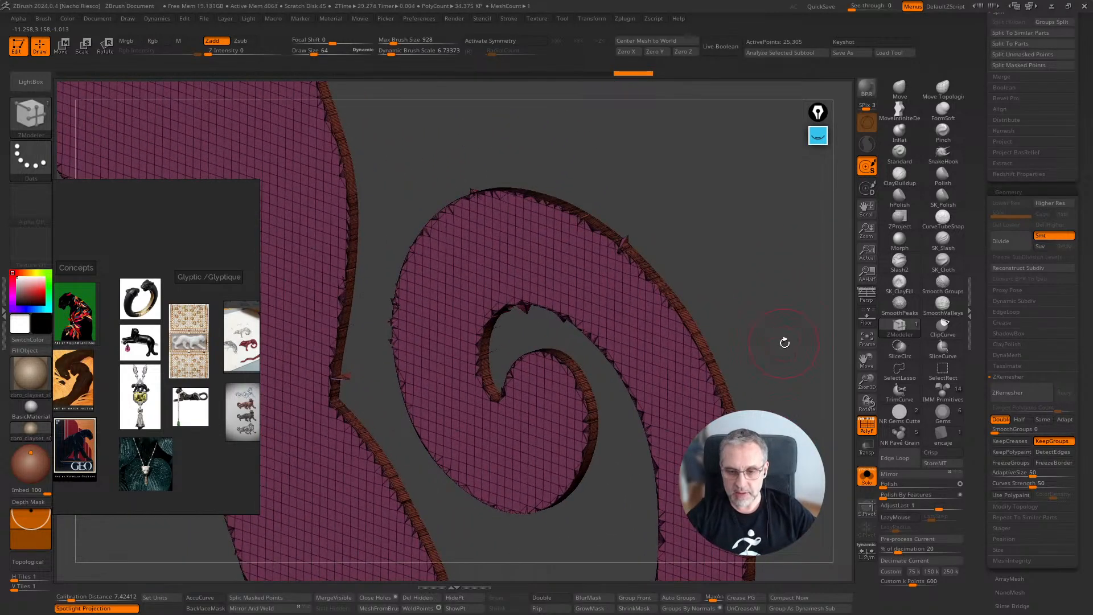
pyautogui.press('ctrl')
pyautogui.hotkey('ctrl', 'z')
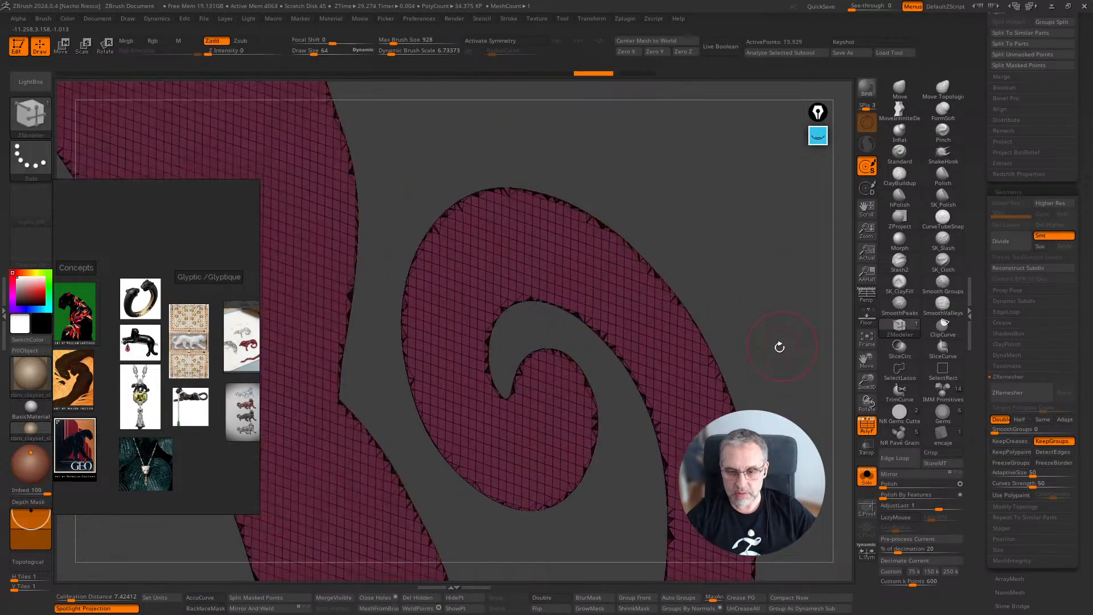
pyautogui.click(689, 369)
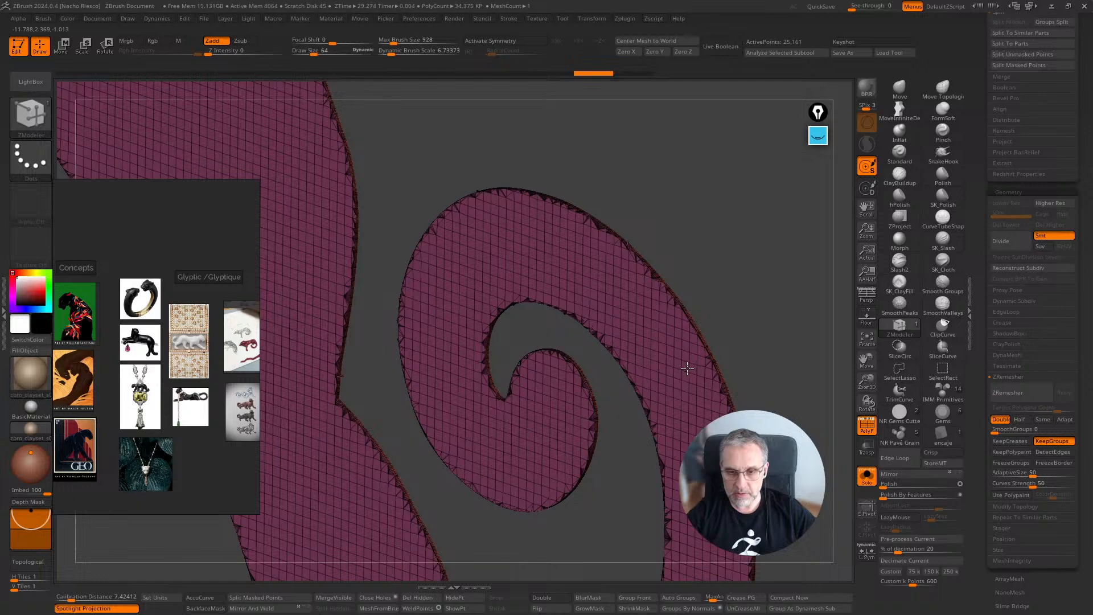
pyautogui.hotkey('ctrl', 'z')
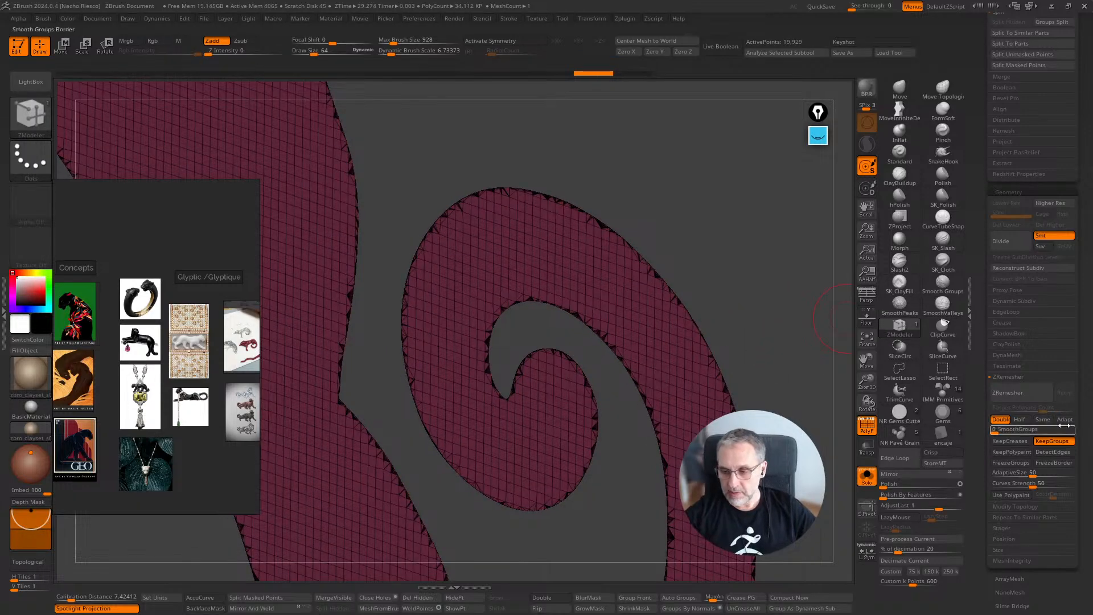
# Step: Run ZRemesher on the flat back with Double and KeepGroups enabled, then inspect the mesh along the spiral tail's inner border
pyautogui.click(1022, 393)
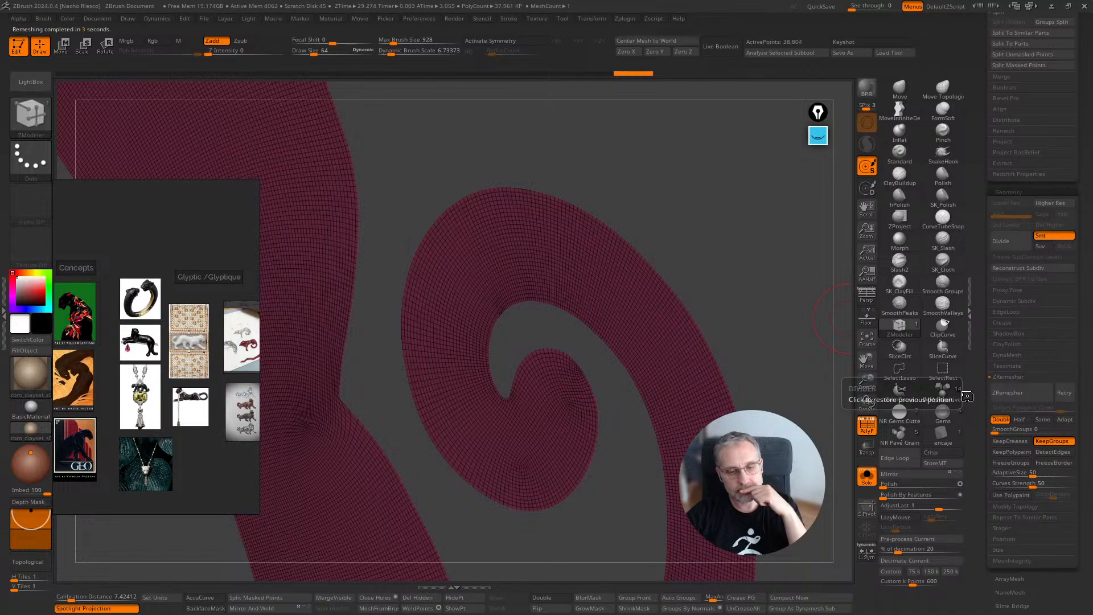
pyautogui.click(784, 404)
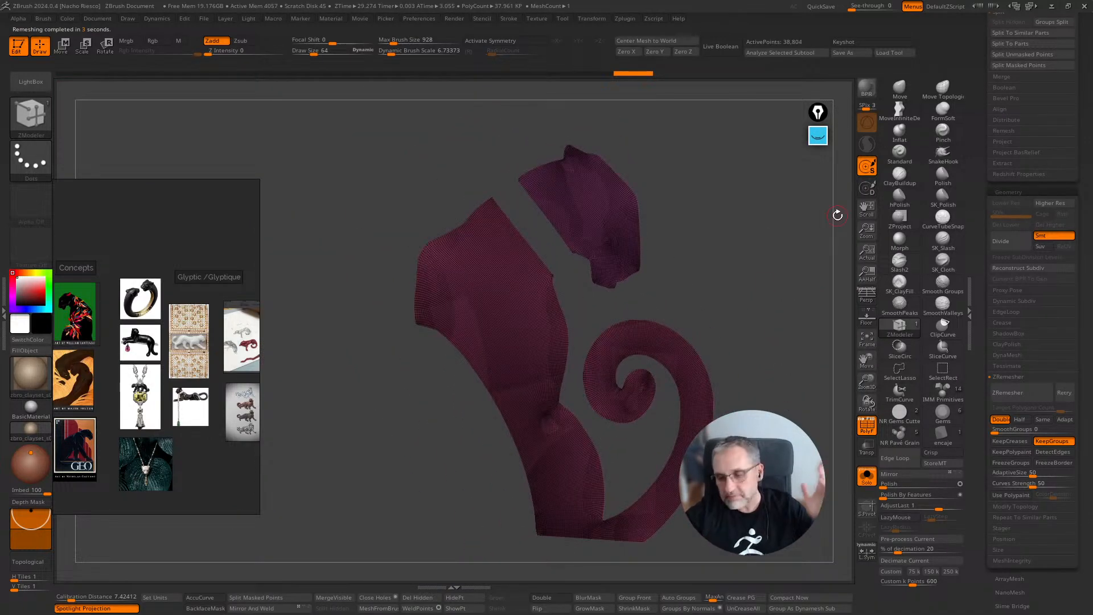
pyautogui.click(866, 426)
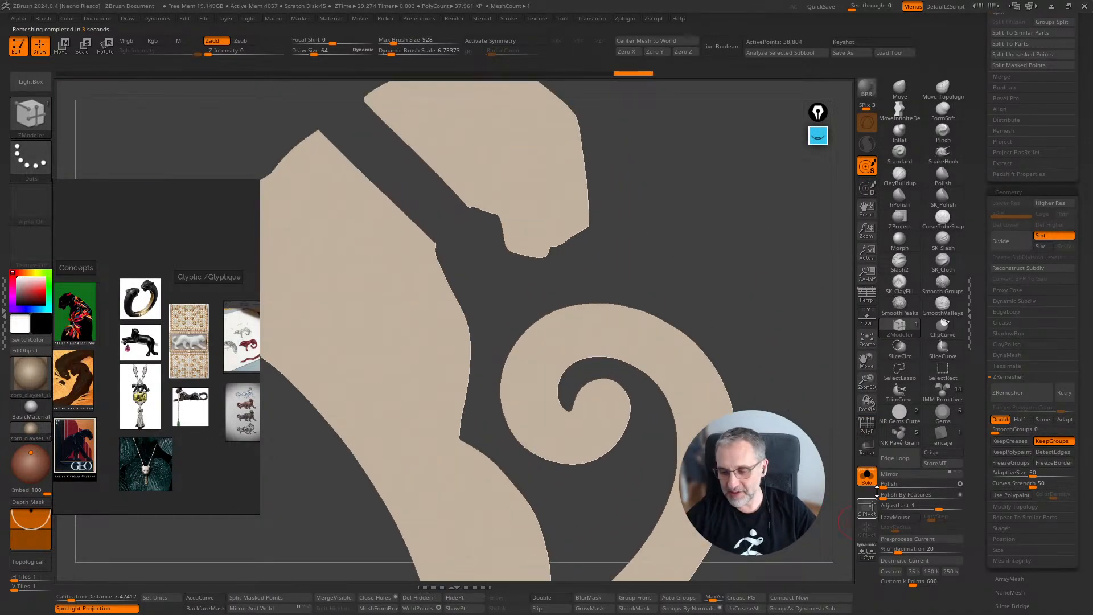
pyautogui.click(870, 434)
pyautogui.moveTo(830, 458)
pyautogui.keyDown('alt'); pyautogui.mouseDown()
pyautogui.moveTo(829, 439)
pyautogui.moveTo(832, 461)
pyautogui.mouseUp(); pyautogui.keyUp('alt')
pyautogui.click(867, 428)
pyautogui.click(872, 431)
pyautogui.keyDown('alt'); pyautogui.moveTo(592, 426); pyautogui.dragTo(547, 484); pyautogui.keyUp('alt')
pyautogui.press('s')
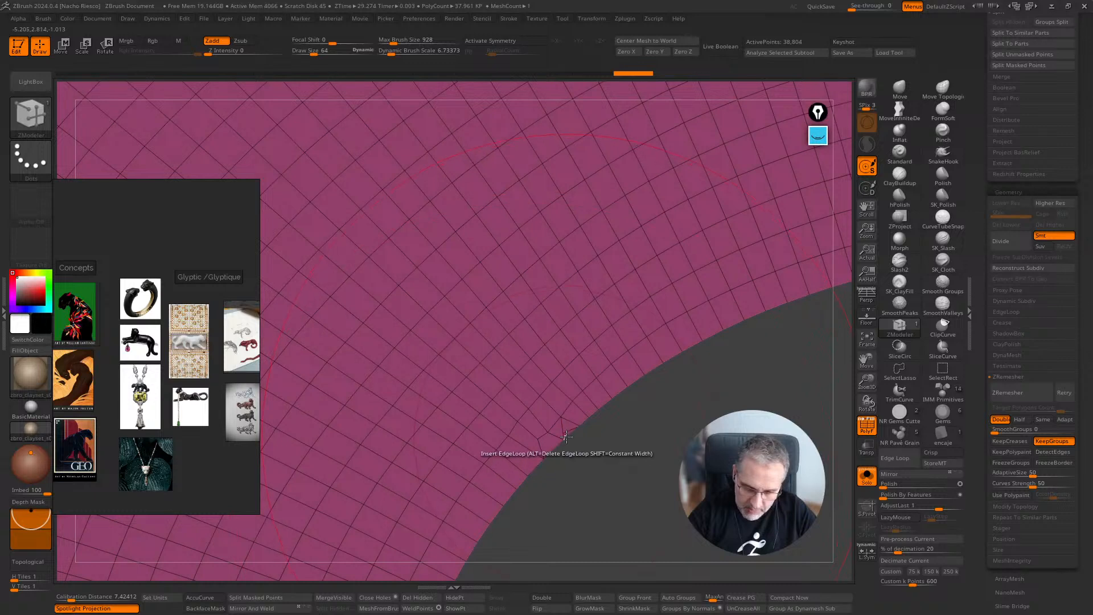
pyautogui.moveTo(587, 449); pyautogui.dragTo(581, 449)
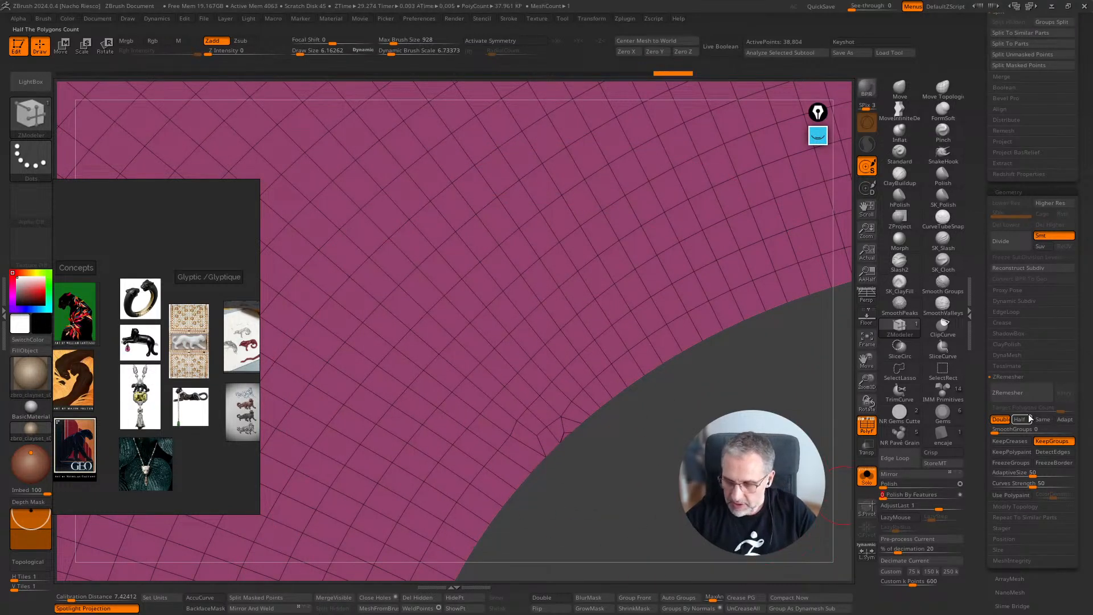
# Step: Run ZRemesher once more with the same settings to densify the flat back, and check the borders of all parts
pyautogui.click(1004, 396)
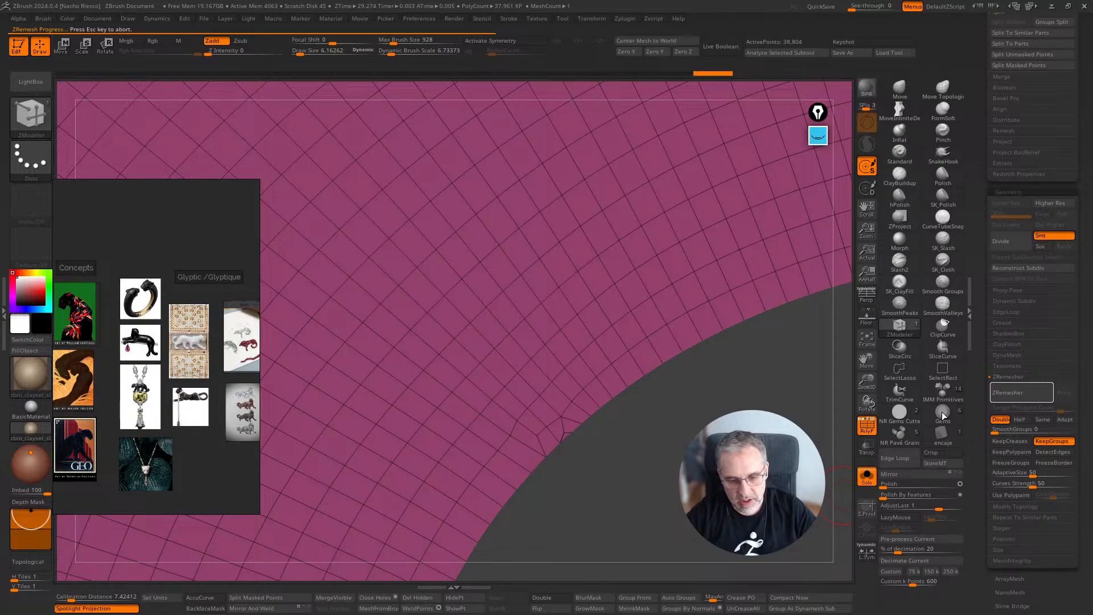
pyautogui.keyDown('alt'); pyautogui.moveTo(683, 421); pyautogui.dragTo(664, 354); pyautogui.keyUp('alt')
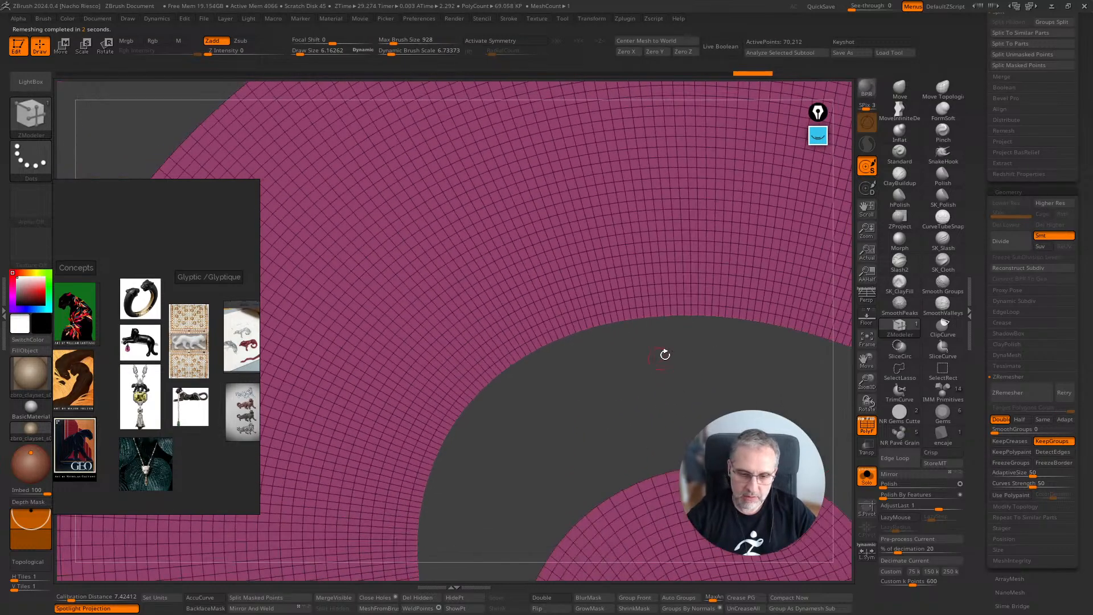
pyautogui.keyDown('alt'); pyautogui.moveTo(694, 398); pyautogui.dragTo(739, 262); pyautogui.keyUp('alt')
pyautogui.keyDown('alt'); pyautogui.moveTo(800, 284); pyautogui.dragTo(853, 342); pyautogui.keyUp('alt')
pyautogui.moveTo(851, 391); pyautogui.dragTo(849, 387)
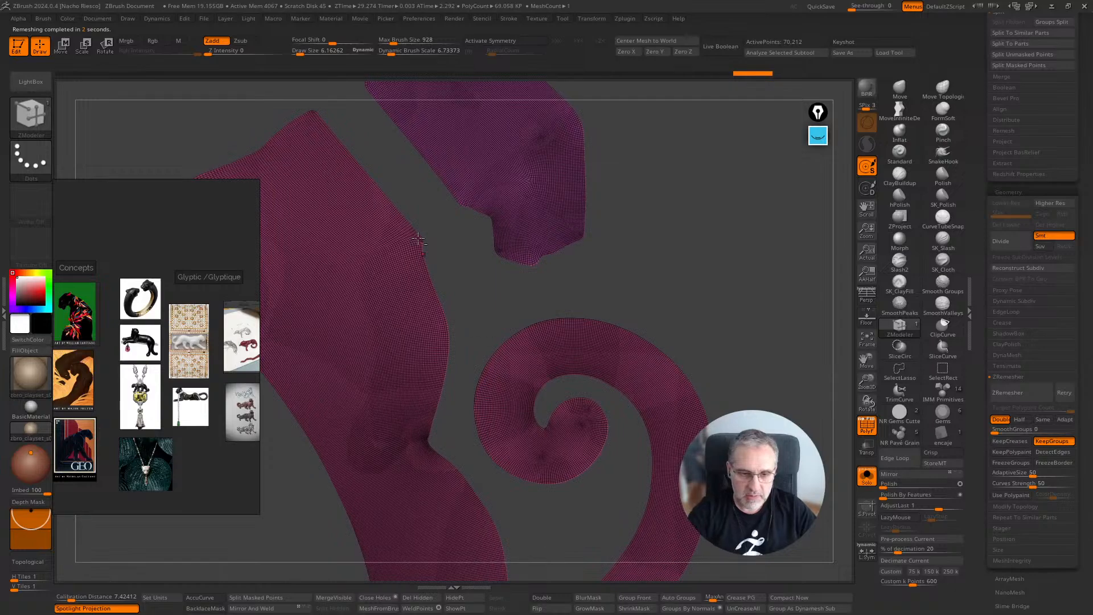
pyautogui.moveTo(419, 240); pyautogui.dragTo(821, 412, button='right')
pyautogui.click(868, 478)
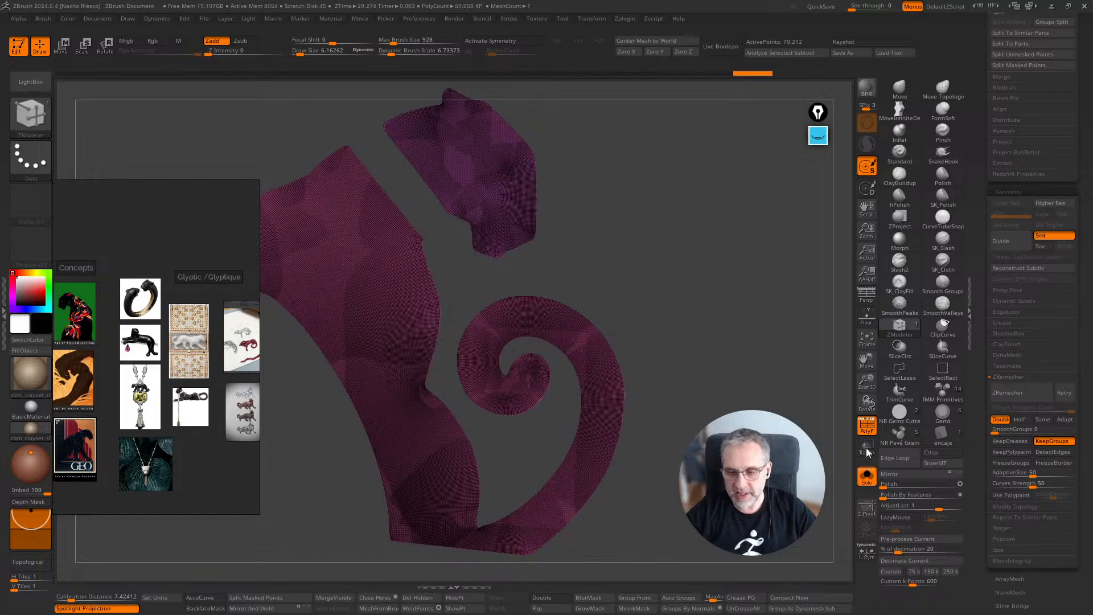
# Step: Enable dynamic subdivision on the flat back and set its thickness to about 0.407
pyautogui.click(1023, 301)
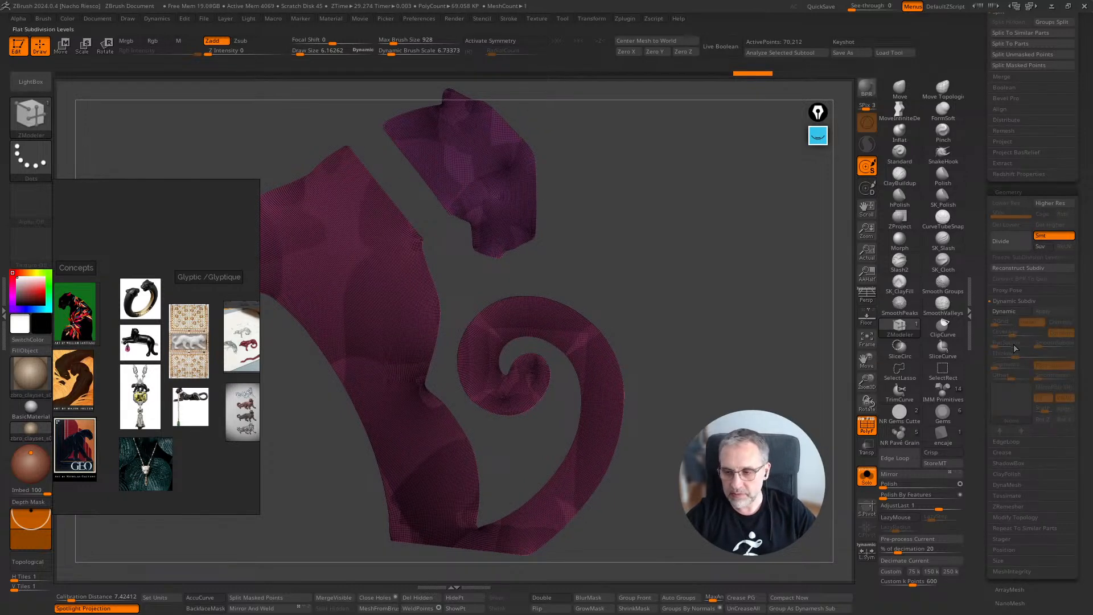
pyautogui.click(1012, 312)
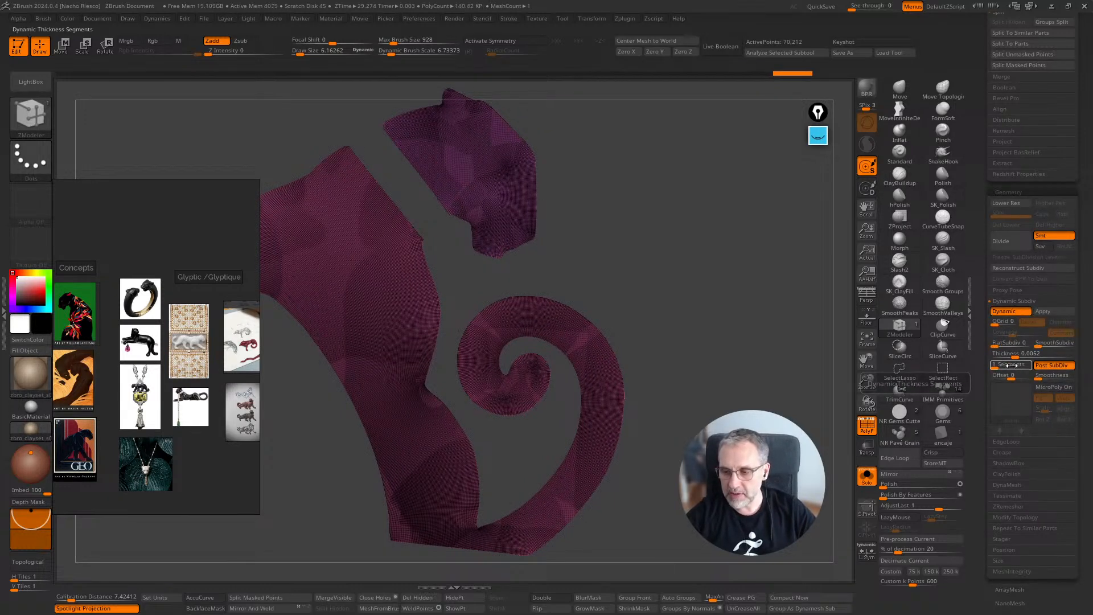
pyautogui.moveTo(1034, 354); pyautogui.dragTo(1038, 354)
pyautogui.click(867, 427)
pyautogui.moveTo(672, 257); pyautogui.dragTo(638, 256, button='right')
pyautogui.keyDown('ctrl'); pyautogui.moveTo(637, 256); pyautogui.dragTo(638, 308, button='right'); pyautogui.keyUp('ctrl')
pyautogui.moveTo(1052, 355); pyautogui.dragTo(1063, 355)
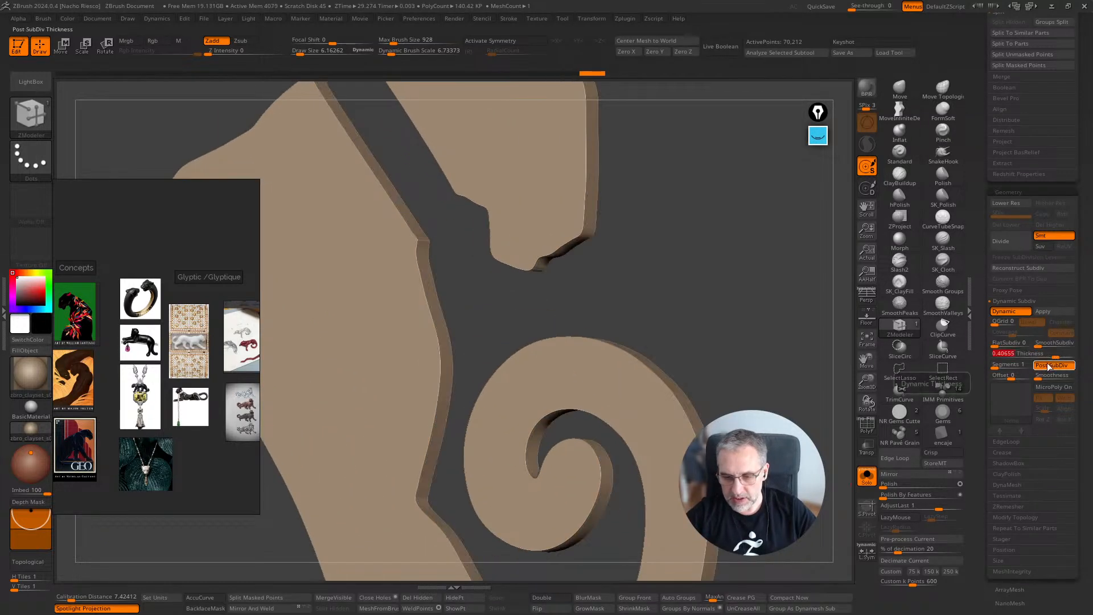
# Step: Show the rest of the panther relief, try a thickness offset of -77 on the flat back, and set it to 100
pyautogui.click(865, 475)
pyautogui.moveTo(967, 279); pyautogui.dragTo(974, 321)
pyautogui.keyDown('ctrl'); pyautogui.moveTo(825, 332); pyautogui.dragTo(820, 296, button='right'); pyautogui.keyUp('ctrl')
pyautogui.moveTo(976, 220); pyautogui.dragTo(979, 331)
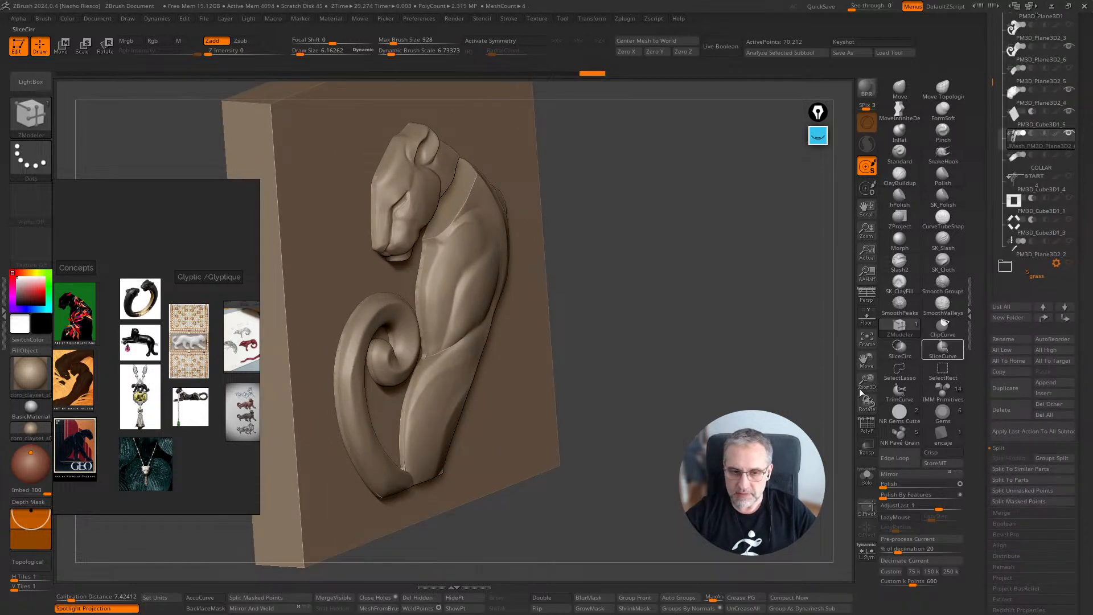
pyautogui.moveTo(763, 399); pyautogui.dragTo(830, 421, button='right')
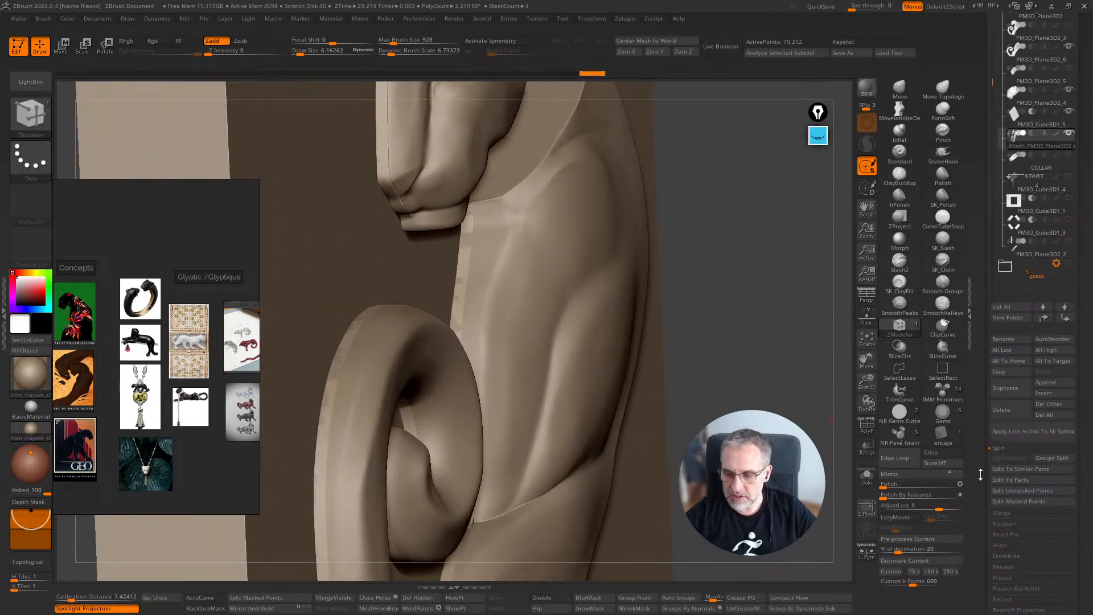
pyautogui.scroll(-10, 1019, 242)
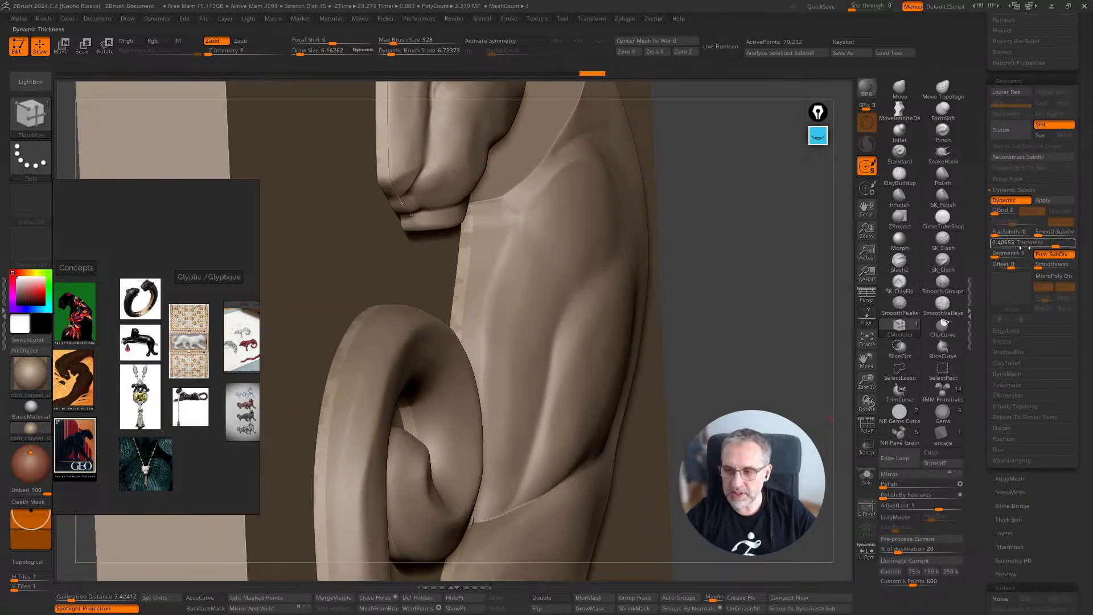
pyautogui.click(1000, 265)
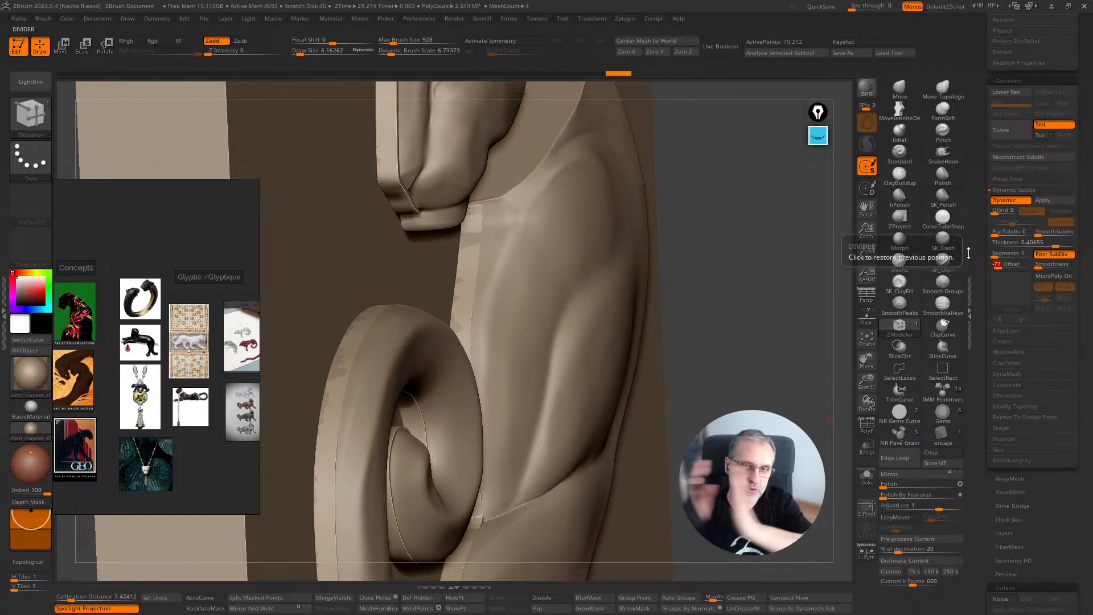
pyautogui.click(1011, 265)
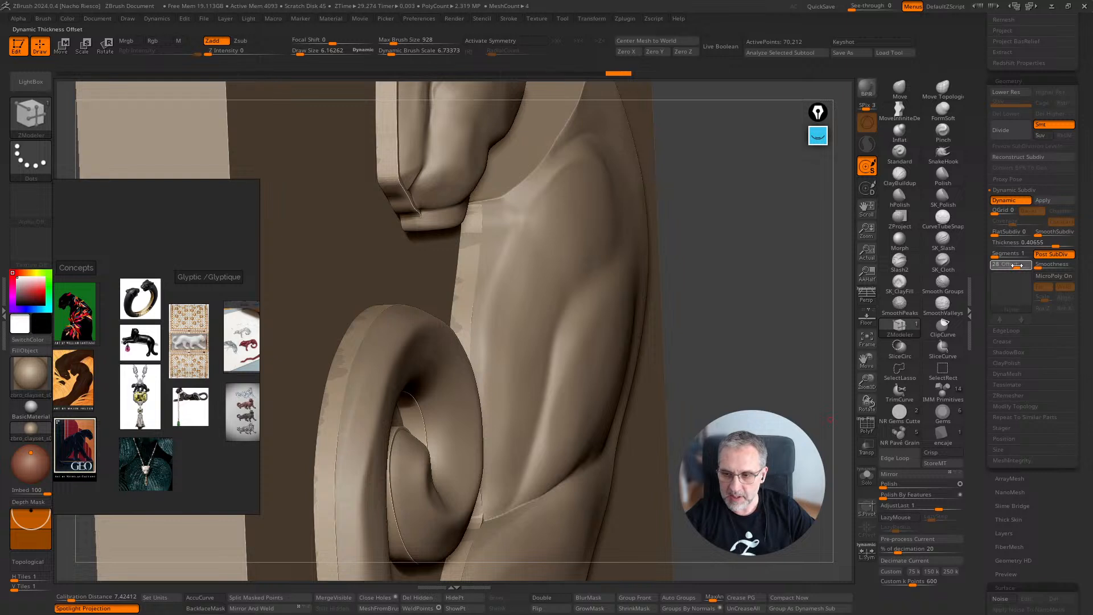
pyautogui.moveTo(1017, 265); pyautogui.dragTo(1024, 265)
pyautogui.click(1028, 266)
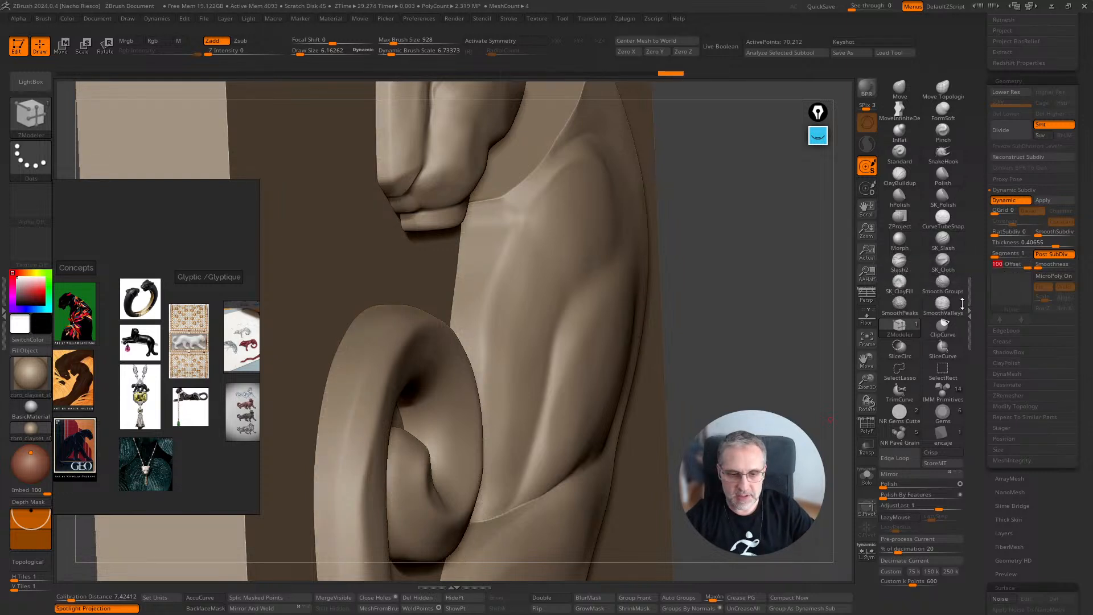
# Step: Examine the back's thickness through transparency from several sides, and isolate it to inspect the mesh where tail meets body
pyautogui.click(867, 448)
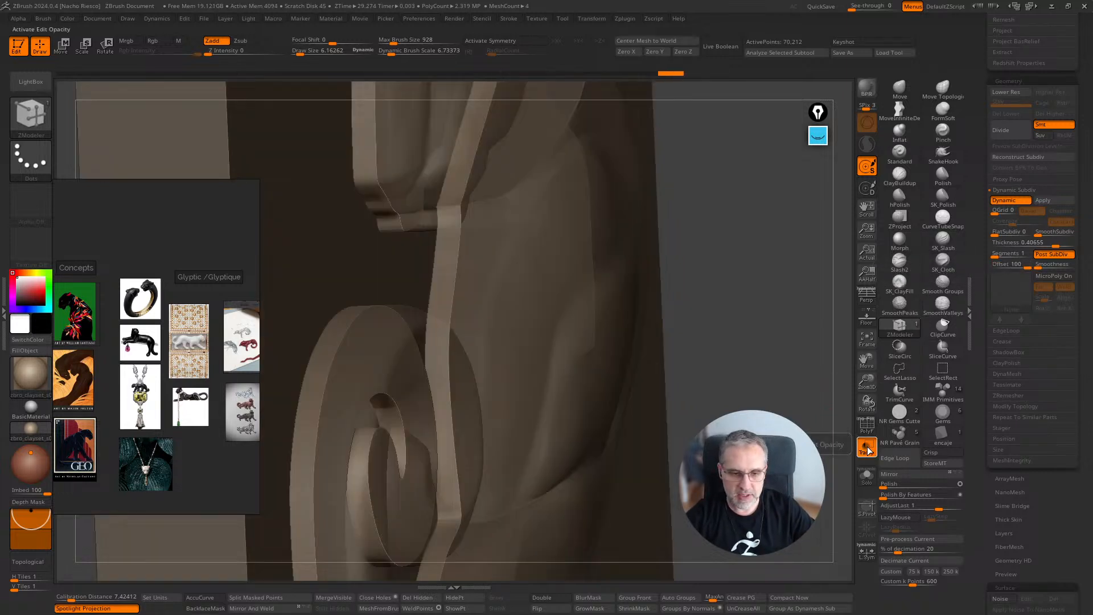
pyautogui.moveTo(851, 455); pyautogui.dragTo(797, 432)
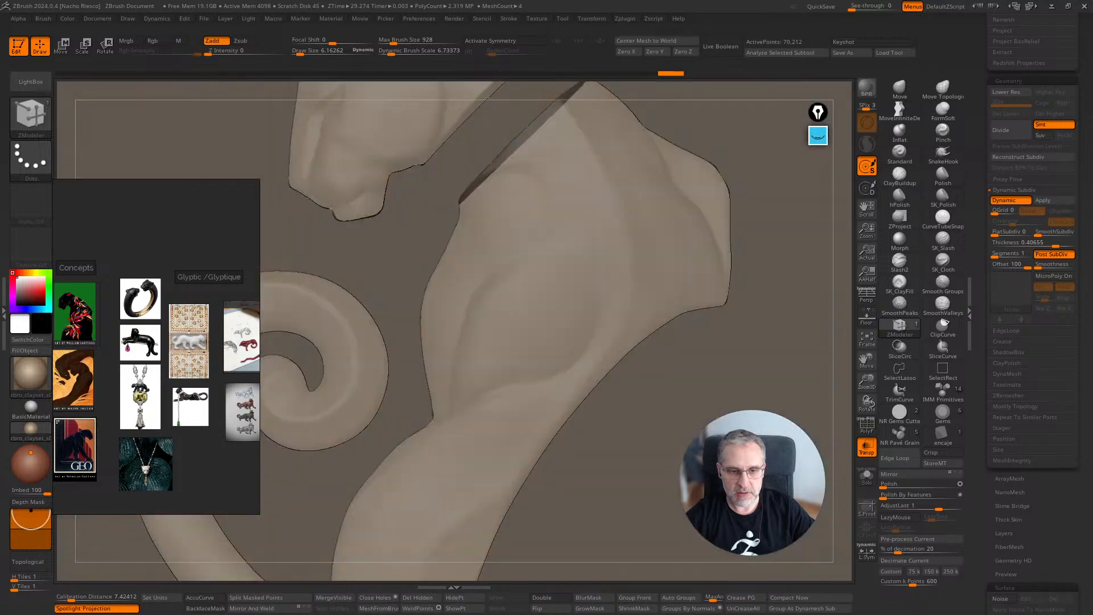
pyautogui.keyDown('alt'); pyautogui.moveTo(775, 396); pyautogui.dragTo(905, 370); pyautogui.keyUp('alt')
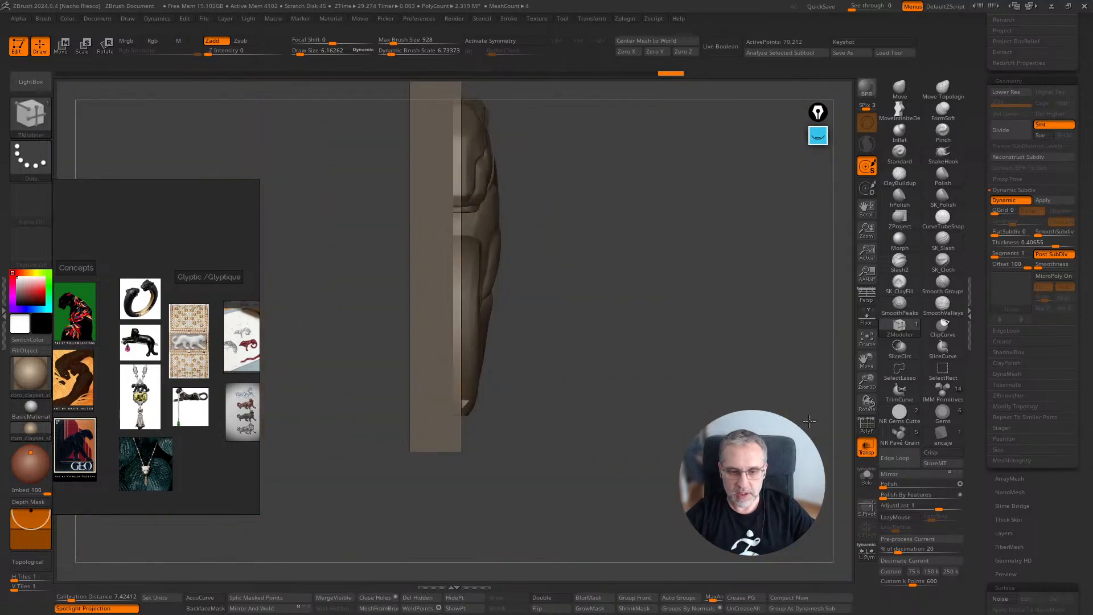
pyautogui.keyDown('alt'); pyautogui.moveTo(837, 376); pyautogui.dragTo(666, 383); pyautogui.keyUp('alt')
pyautogui.click(868, 452)
pyautogui.click(867, 476)
pyautogui.keyDown('alt'); pyautogui.moveTo(663, 424); pyautogui.dragTo(788, 383); pyautogui.keyUp('alt')
pyautogui.moveTo(745, 441); pyautogui.dragTo(831, 476)
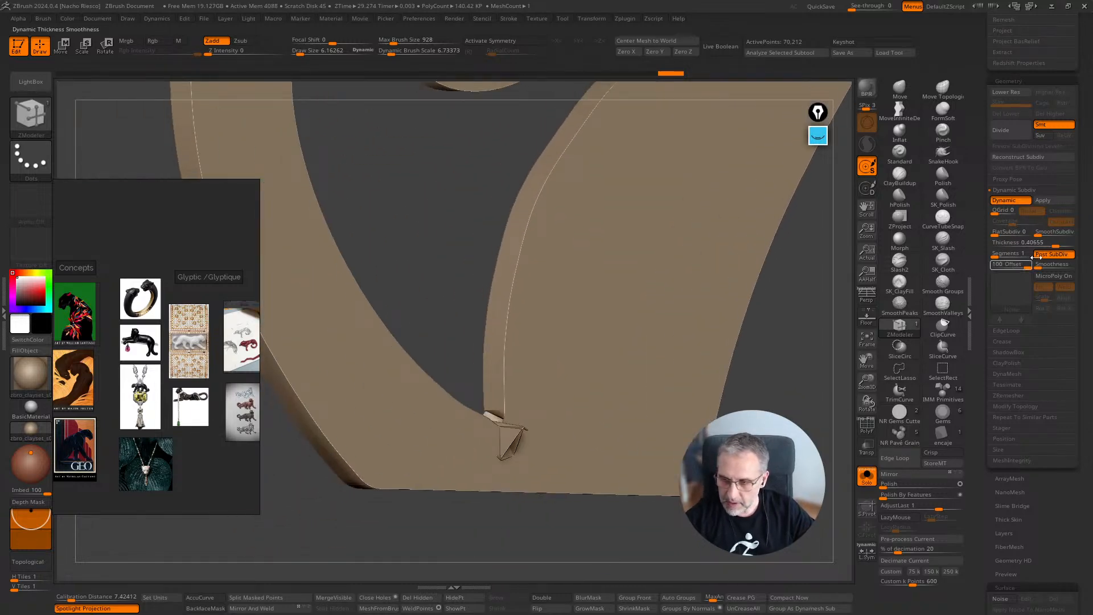
pyautogui.click(867, 424)
pyautogui.moveTo(867, 379); pyautogui.dragTo(911, 296)
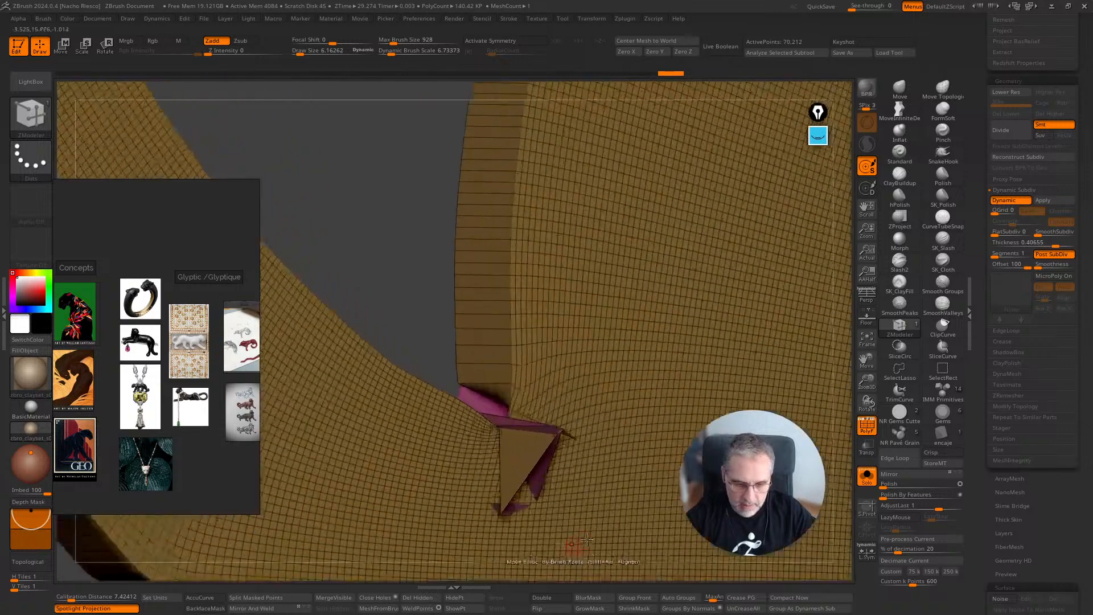
# Step: Turn dynamic subdivision off briefly, and undo the thickness and offset changes made to the flat back
pyautogui.click(1017, 202)
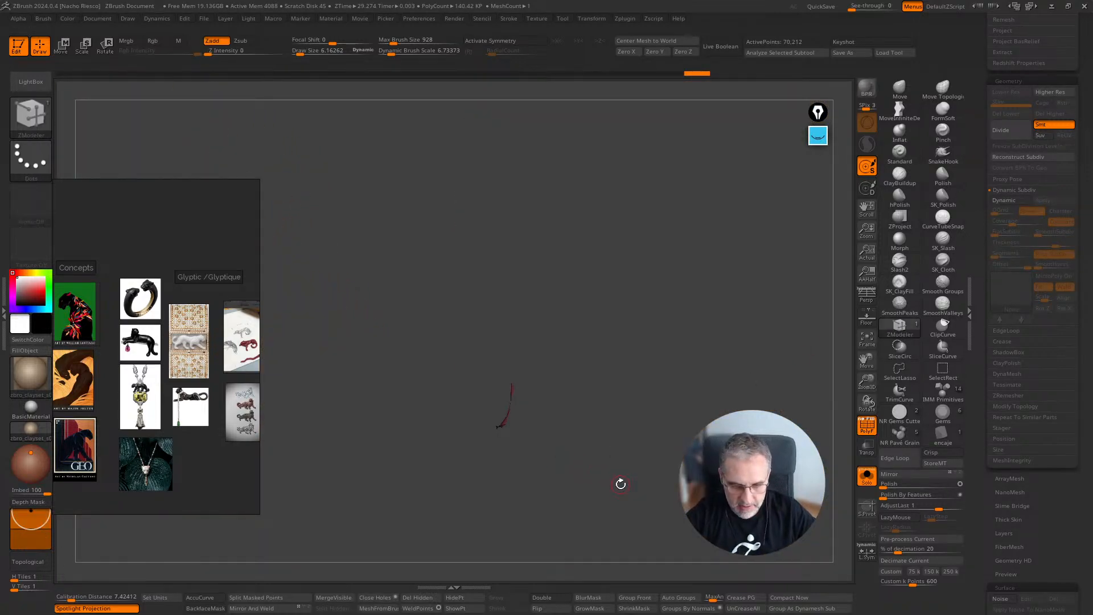
pyautogui.moveTo(679, 503); pyautogui.dragTo(682, 528)
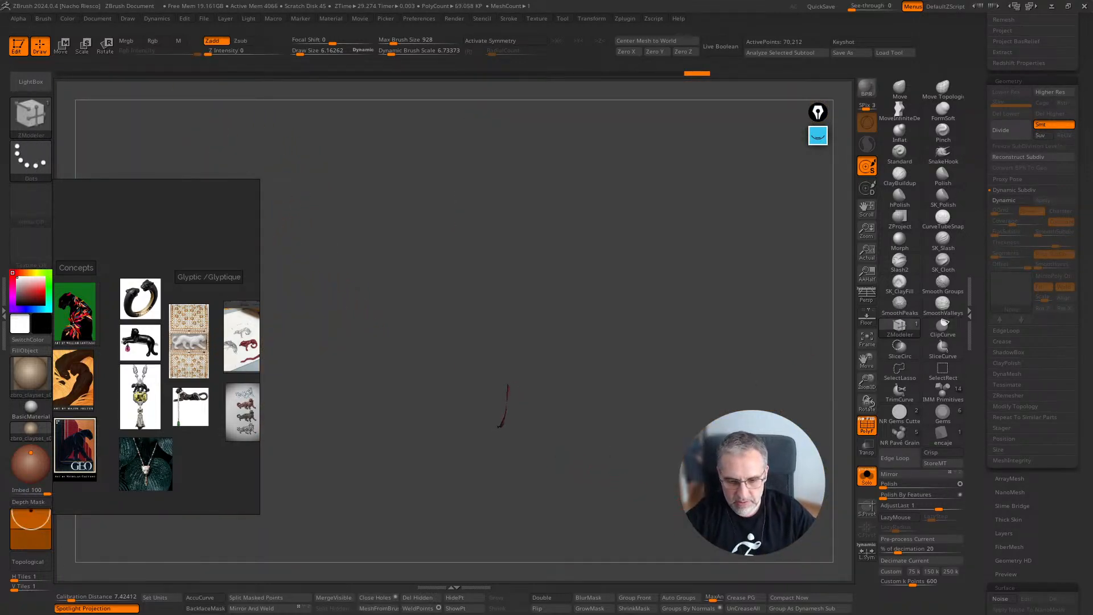
pyautogui.hotkey('ctrl', 'z')
pyautogui.hotkey('ctrl', 'z')
pyautogui.hotkey('ctrl', 'z')
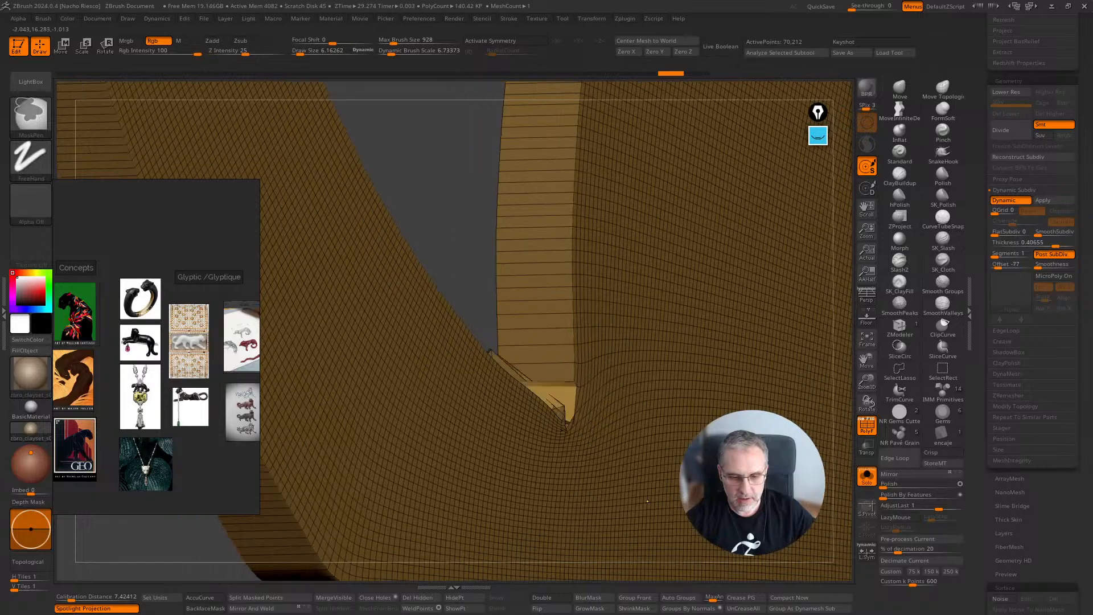
pyautogui.hotkey('ctrl', 'z')
pyautogui.hotkey('ctrl', 'z')
pyautogui.hotkey('ctrl', 'z')
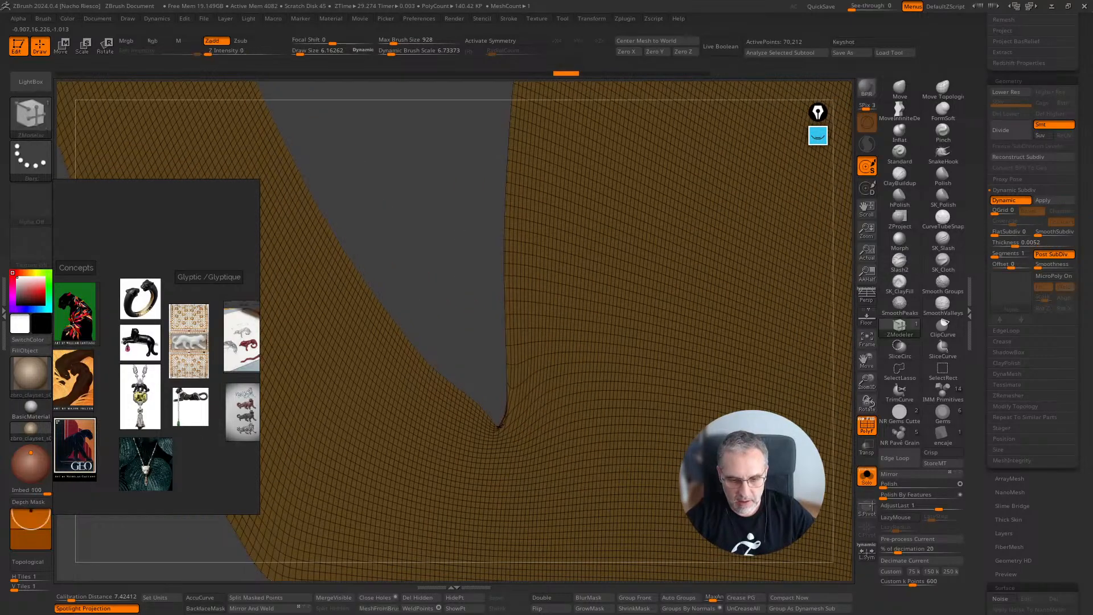
pyautogui.hotkey('ctrl', 'z')
pyautogui.hotkey('ctrl', 'z')
pyautogui.hotkey('ctrl', 'z')
pyautogui.hotkey('ctrl', 'z')
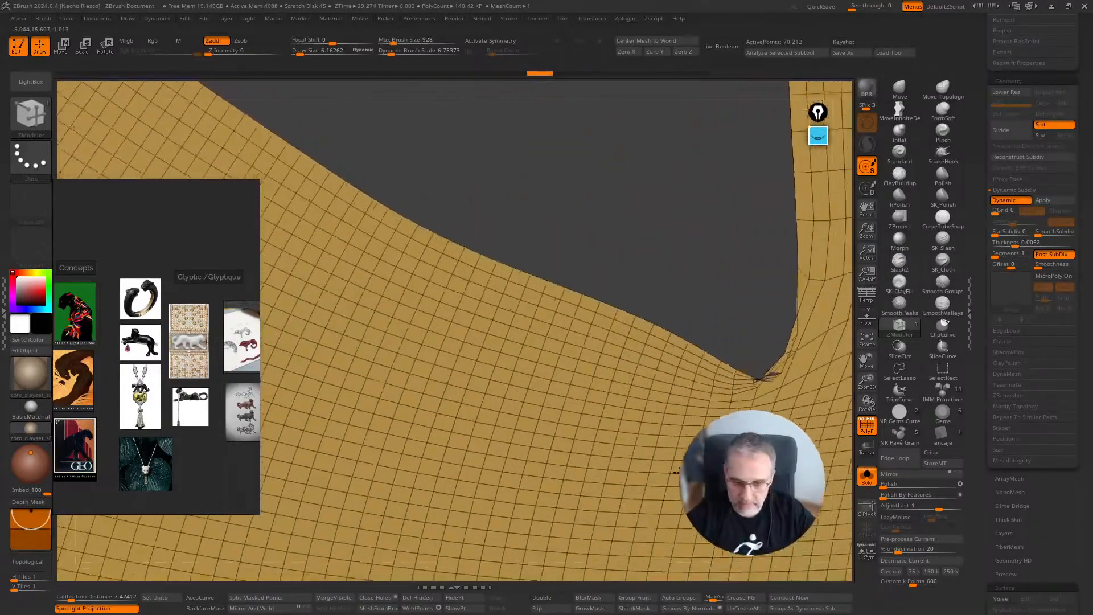
# Step: Mask everything except the inner corner where tail meets body, polish that corner, and clear the mask
pyautogui.moveTo(677, 472); pyautogui.dragTo(708, 468, button='right')
pyautogui.press('space')
pyautogui.moveTo(763, 355); pyautogui.dragTo(647, 347, button='right')
pyautogui.press('s')
pyautogui.moveTo(667, 382)
pyautogui.mouseDown()
pyautogui.moveTo(649, 416)
pyautogui.moveTo(671, 409)
pyautogui.mouseUp()
pyautogui.hotkey('ctrl', 'z')
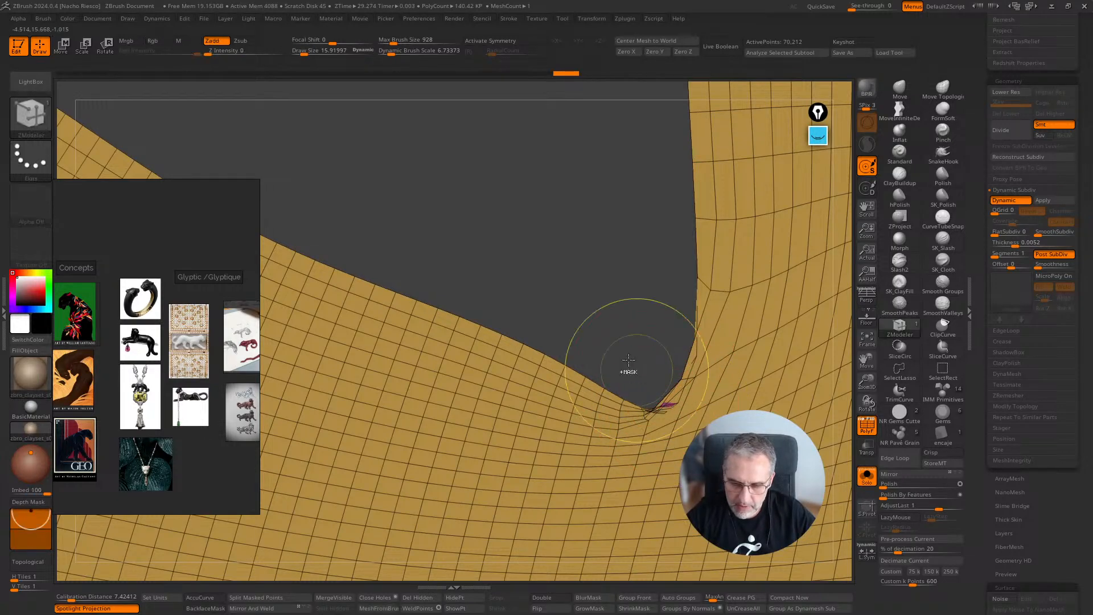
pyautogui.keyDown('ctrl'); pyautogui.moveTo(610, 352); pyautogui.dragTo(719, 453); pyautogui.keyUp('ctrl')
pyautogui.keyDown('ctrl'); pyautogui.click(660, 316); pyautogui.keyUp('ctrl')
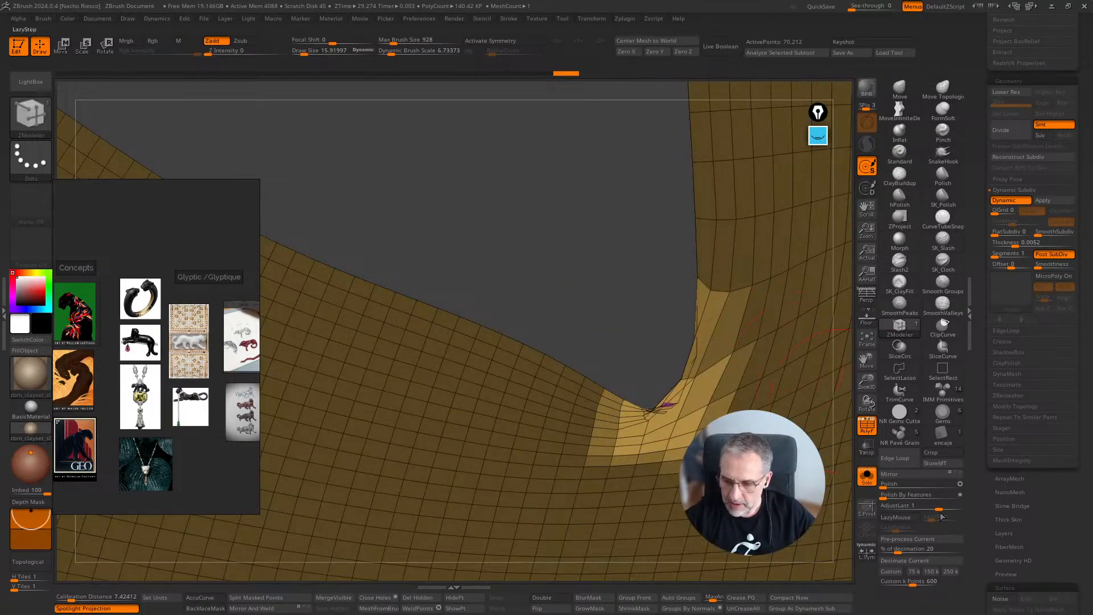
pyautogui.click(899, 488)
pyautogui.click(897, 488)
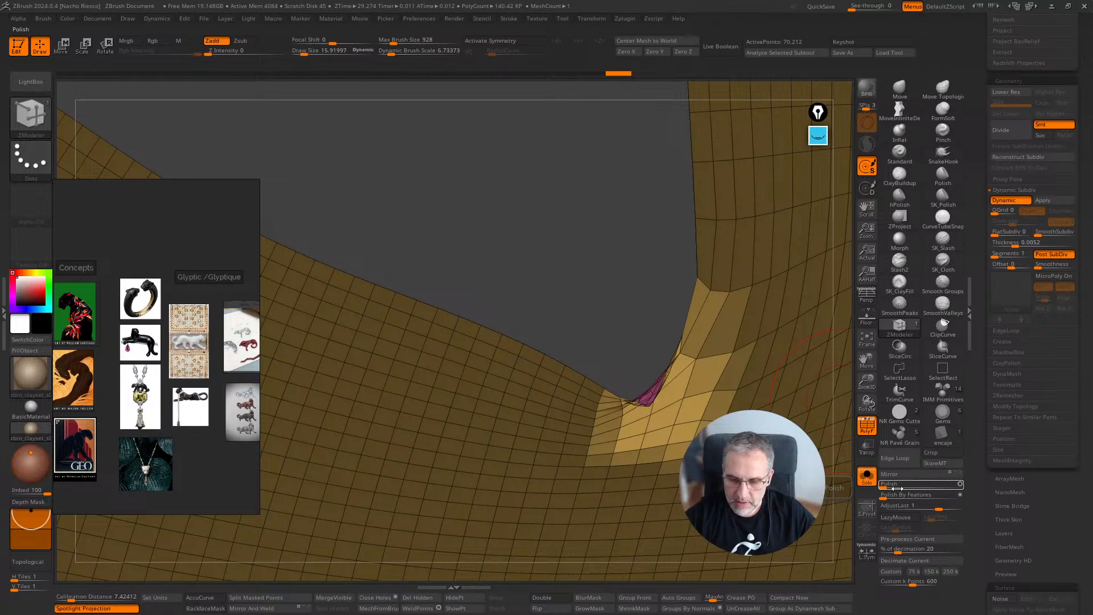
pyautogui.keyDown('ctrl'); pyautogui.click(598, 313); pyautogui.keyUp('ctrl')
# Step: Isolate the flipped faces at the polished corner, switch the selection brush to SelectRect, and restore the whole flat back's visibility
pyautogui.keyDown('ctrl'); pyautogui.keyDown('shift'); pyautogui.click(649, 392); pyautogui.keyUp('shift'); pyautogui.keyUp('ctrl')
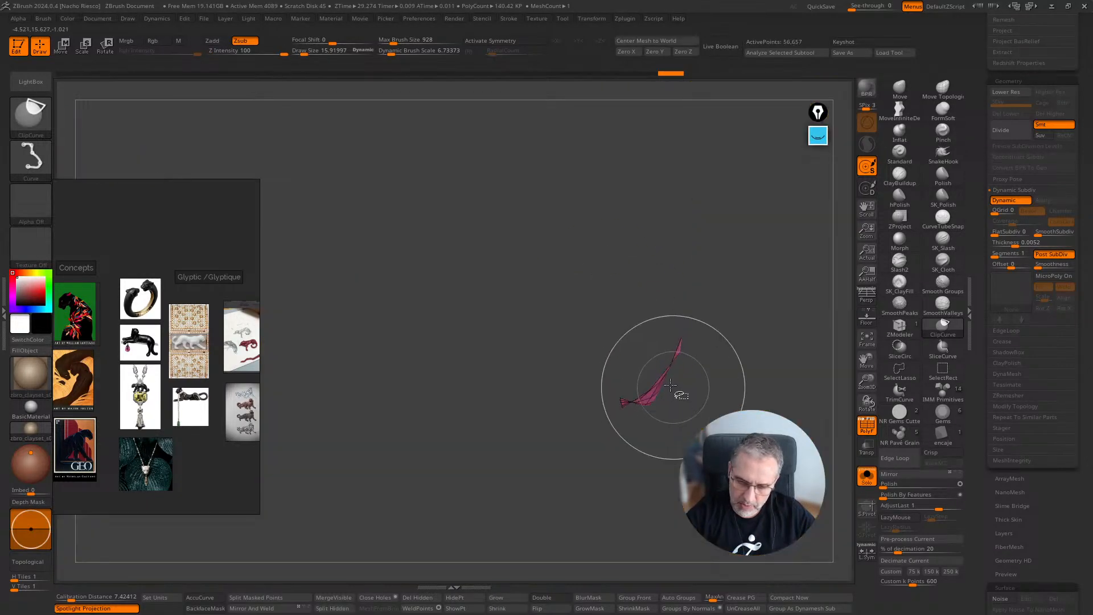
pyautogui.keyDown('ctrl'); pyautogui.keyDown('shift'); pyautogui.moveTo(592, 275); pyautogui.dragTo(756, 470); pyautogui.keyUp('shift'); pyautogui.keyUp('ctrl')
pyautogui.hotkey('ctrl', 'z')
pyautogui.click(943, 371)
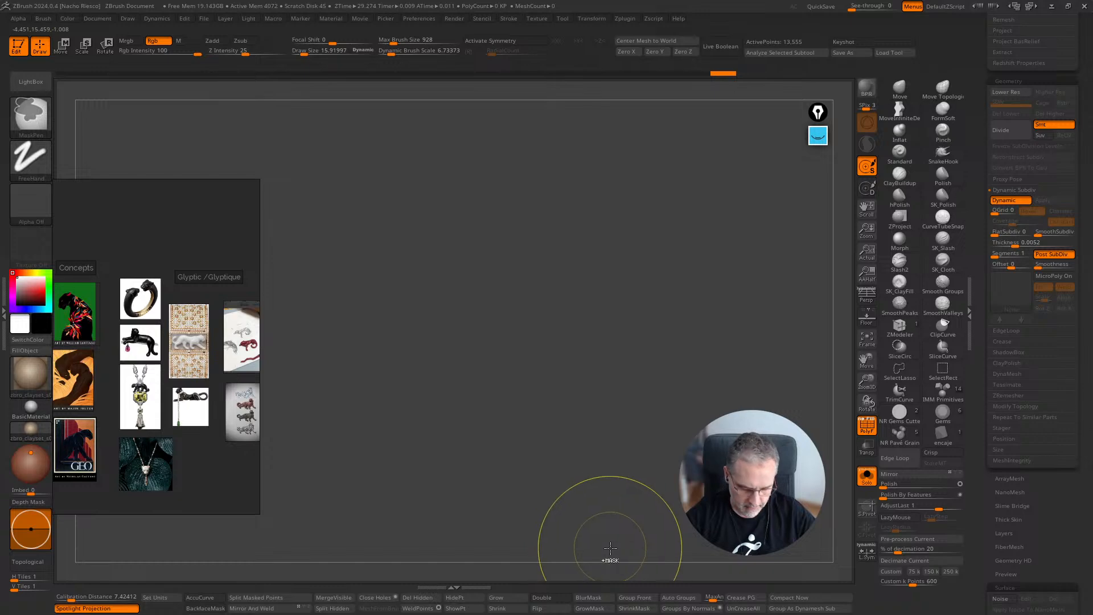
pyautogui.hotkey('ctrl', 'z')
pyautogui.hotkey('ctrl', 'shift', 'z')
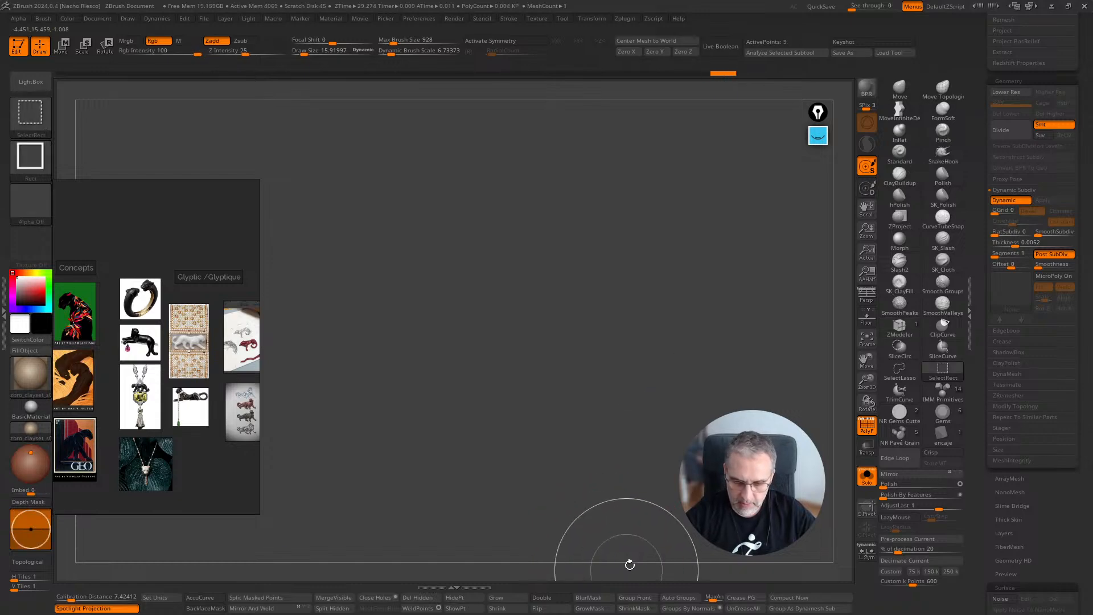
pyautogui.keyDown('ctrl'); pyautogui.keyDown('shift'); pyautogui.click(672, 544); pyautogui.keyUp('shift'); pyautogui.keyUp('ctrl')
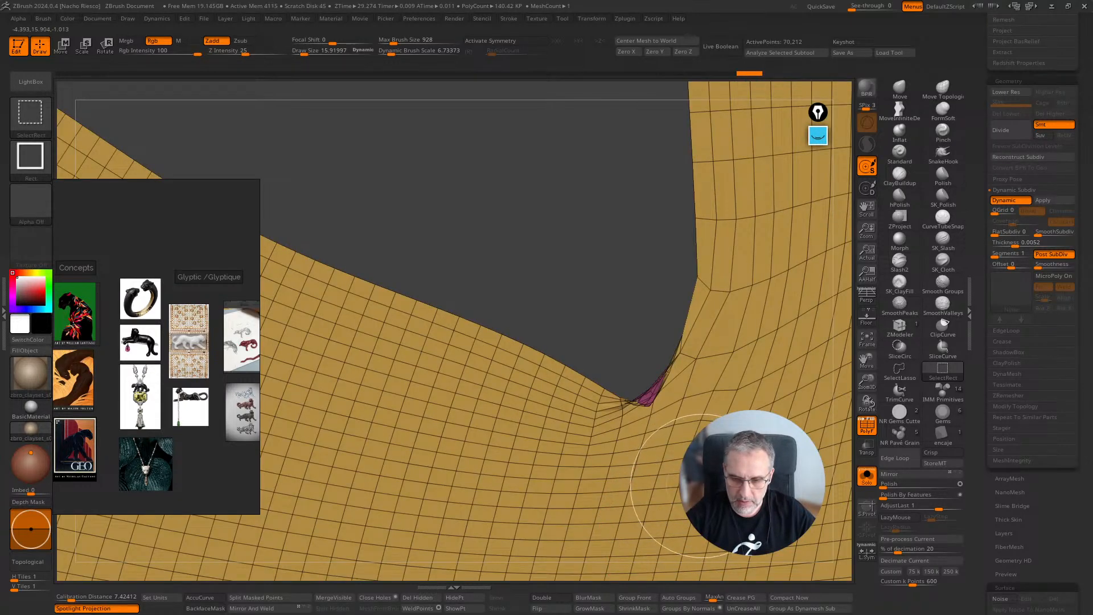
# Step: Try to isolate the flipped faces at the inner corner where tail meets body, hiding the rest of the flat back
pyautogui.keyDown('ctrl'); pyautogui.keyDown('shift'); pyautogui.click(655, 387); pyautogui.keyUp('shift'); pyautogui.keyUp('ctrl')
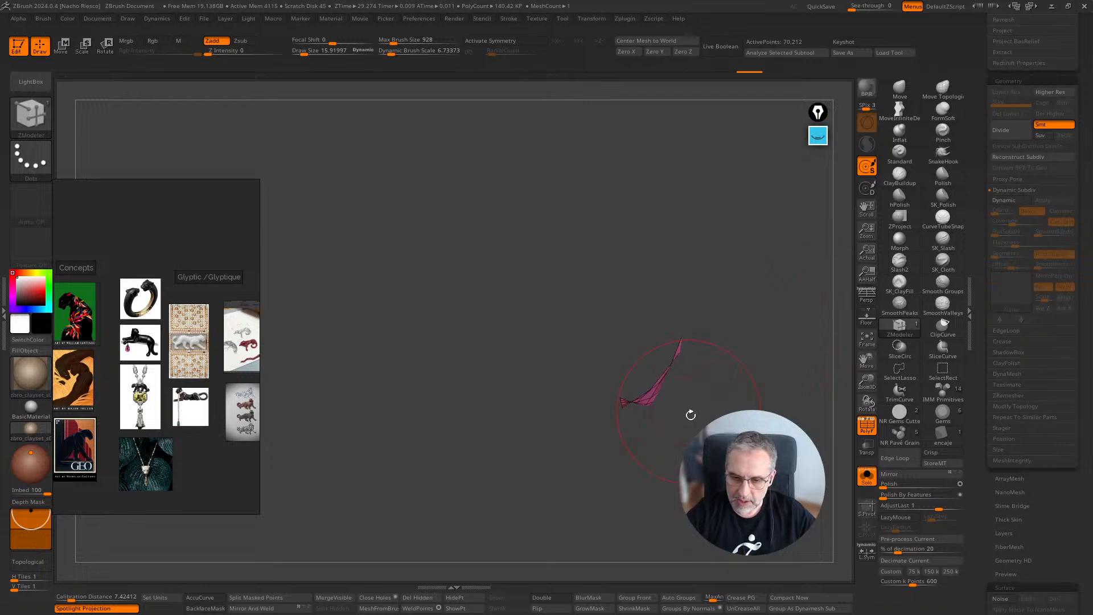
pyautogui.keyDown('ctrl'); pyautogui.keyDown('shift'); pyautogui.click(710, 491); pyautogui.keyUp('shift'); pyautogui.keyUp('ctrl')
pyautogui.keyDown('ctrl'); pyautogui.keyDown('shift'); pyautogui.click(692, 507); pyautogui.keyUp('shift'); pyautogui.keyUp('ctrl')
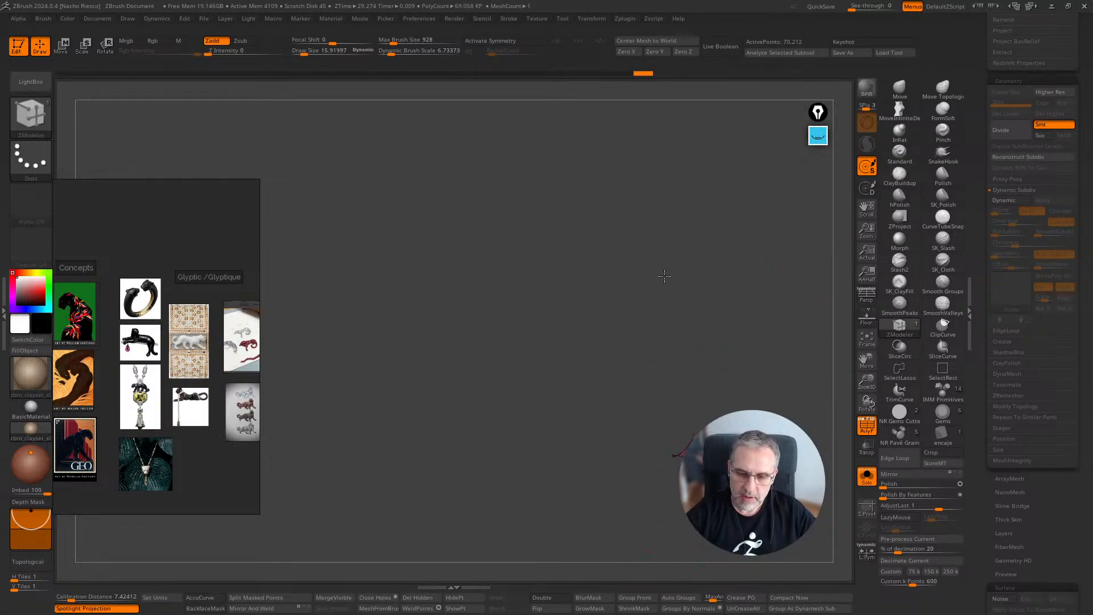
pyautogui.hotkey('ctrl', 'shift')
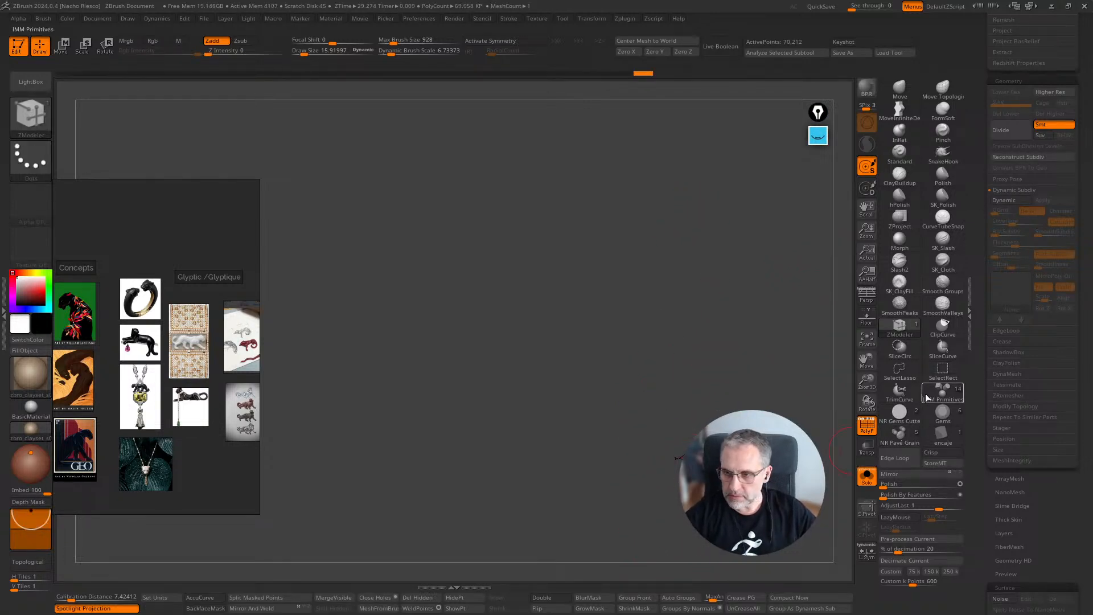
pyautogui.click(868, 477)
pyautogui.click(868, 477)
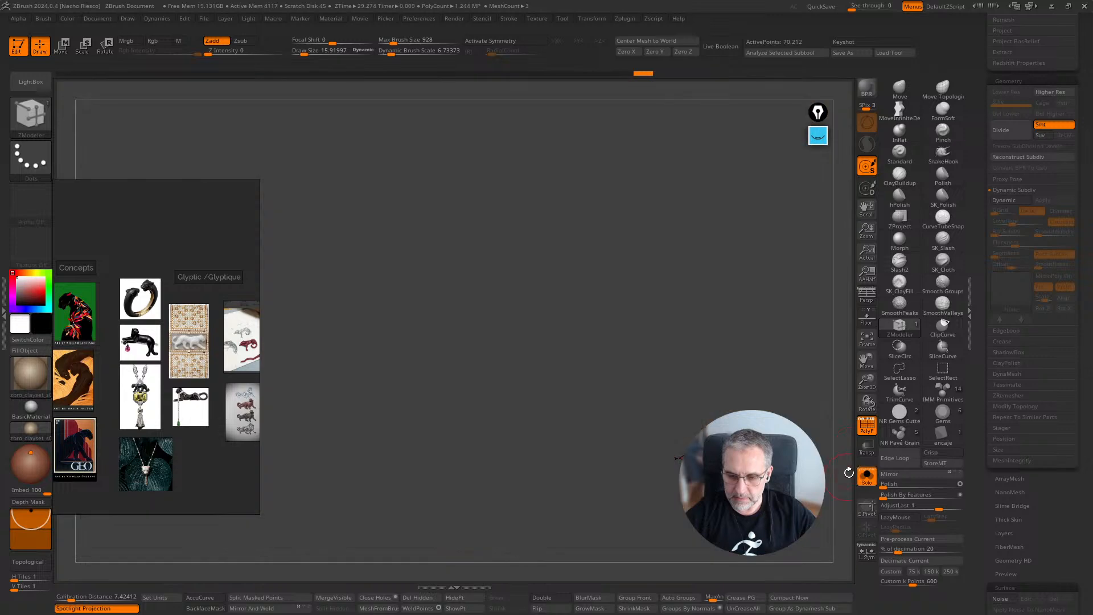
# Step: Step back through the undo history to recover the complete flat back as it was before the corner was polished
pyautogui.moveTo(636, 72); pyautogui.dragTo(528, 89)
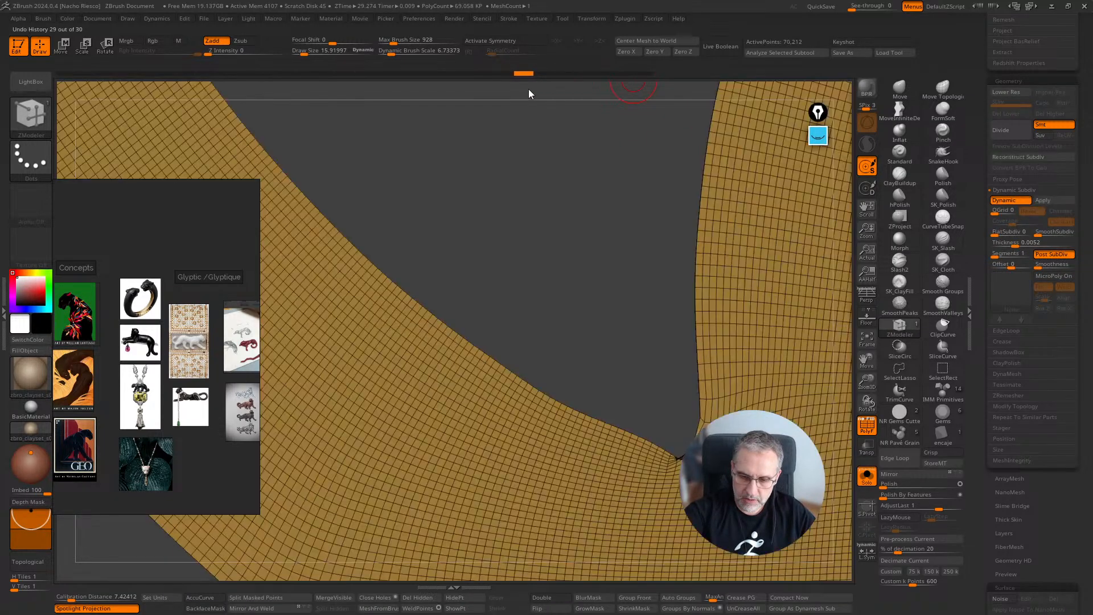
pyautogui.click(1011, 203)
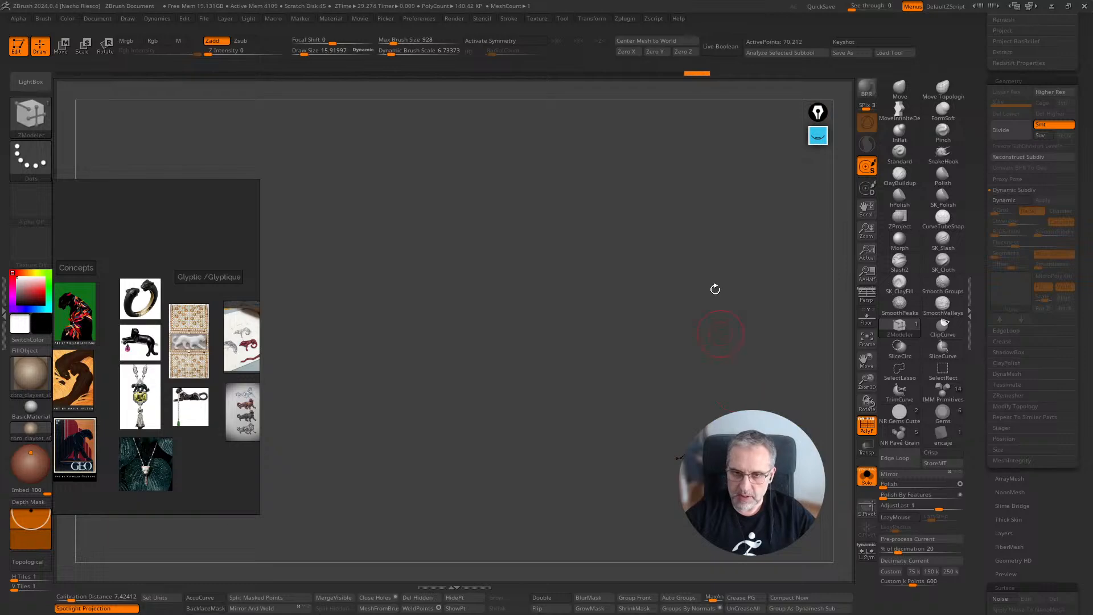
pyautogui.moveTo(693, 76); pyautogui.dragTo(497, 101)
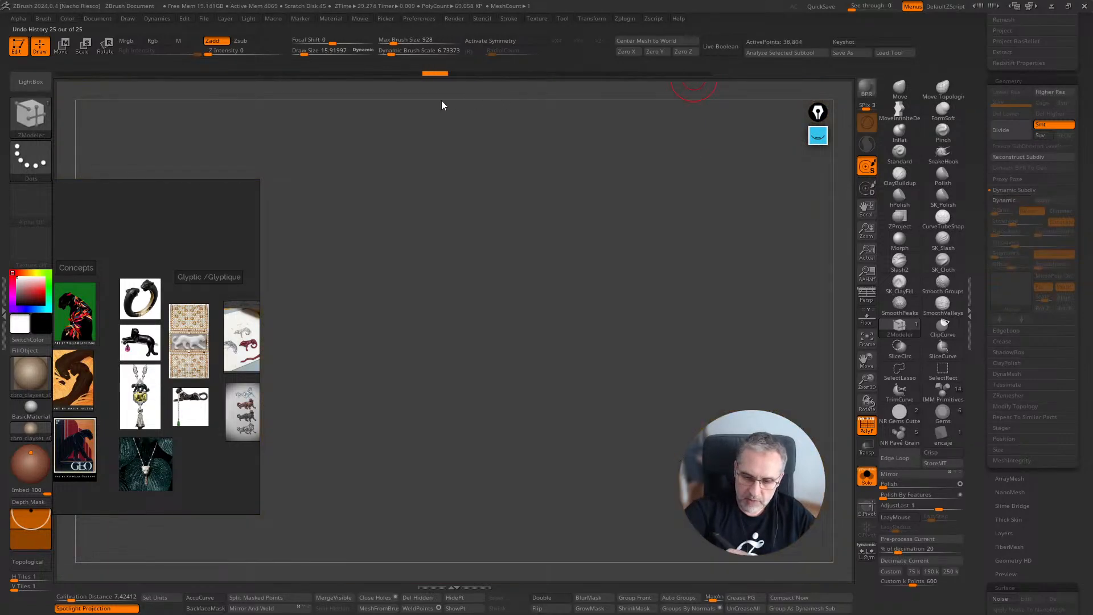
pyautogui.moveTo(381, 105); pyautogui.dragTo(428, 138)
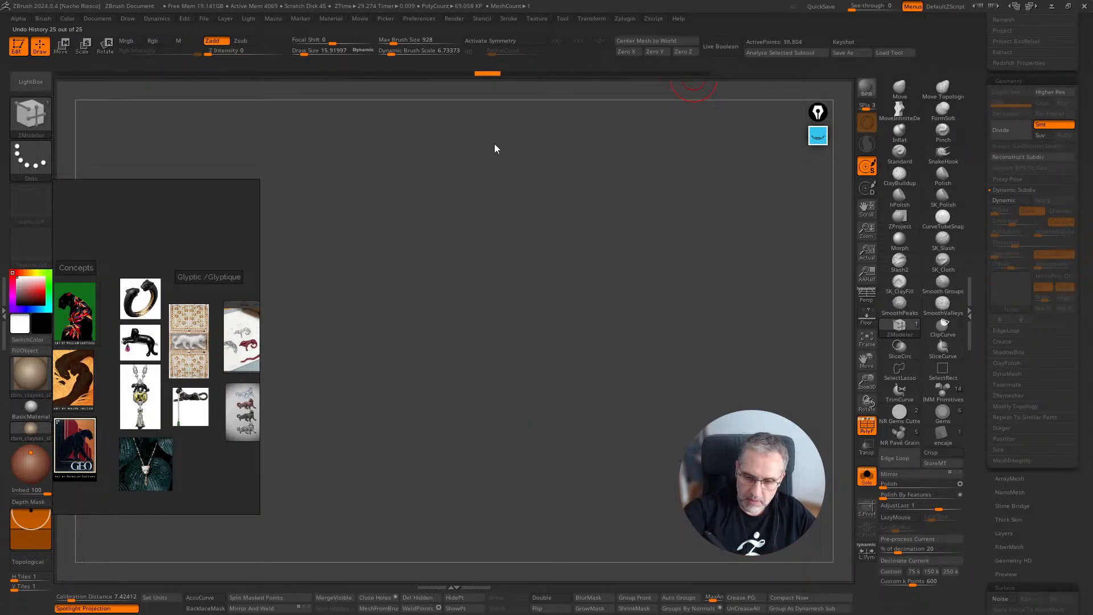
pyautogui.moveTo(518, 153); pyautogui.dragTo(543, 156)
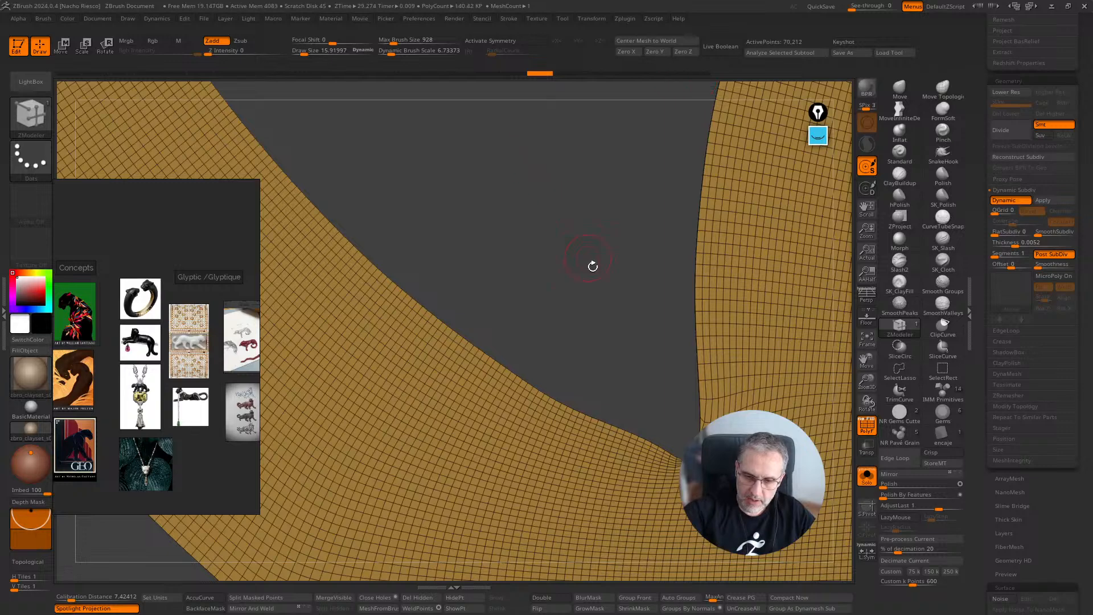
# Step: Turn dynamic subdivision off and flip the flat back's normals so the surface faces the view
pyautogui.click(1006, 201)
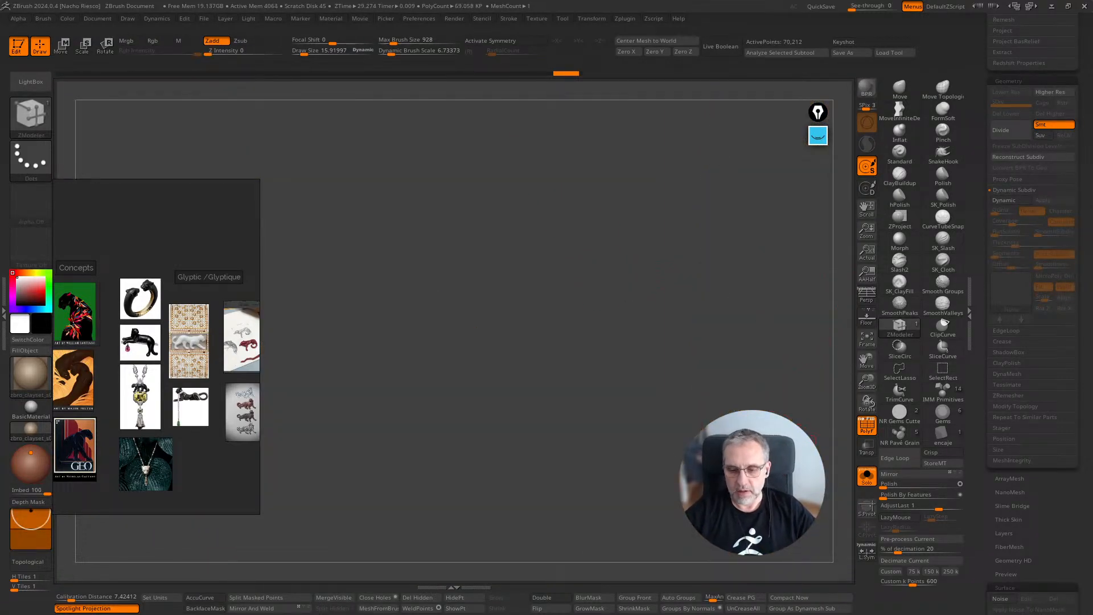
pyautogui.click(546, 596)
pyautogui.moveTo(717, 570)
pyautogui.keyDown('alt'); pyautogui.mouseDown()
pyautogui.moveTo(656, 536)
pyautogui.moveTo(670, 562)
pyautogui.moveTo(657, 532)
pyautogui.moveTo(665, 551)
pyautogui.moveTo(700, 548)
pyautogui.moveTo(678, 542)
pyautogui.moveTo(672, 507)
pyautogui.mouseUp(); pyautogui.keyUp('alt')
pyautogui.click(550, 599)
pyautogui.click(552, 608)
pyautogui.hotkey('ctrl', 'shift')
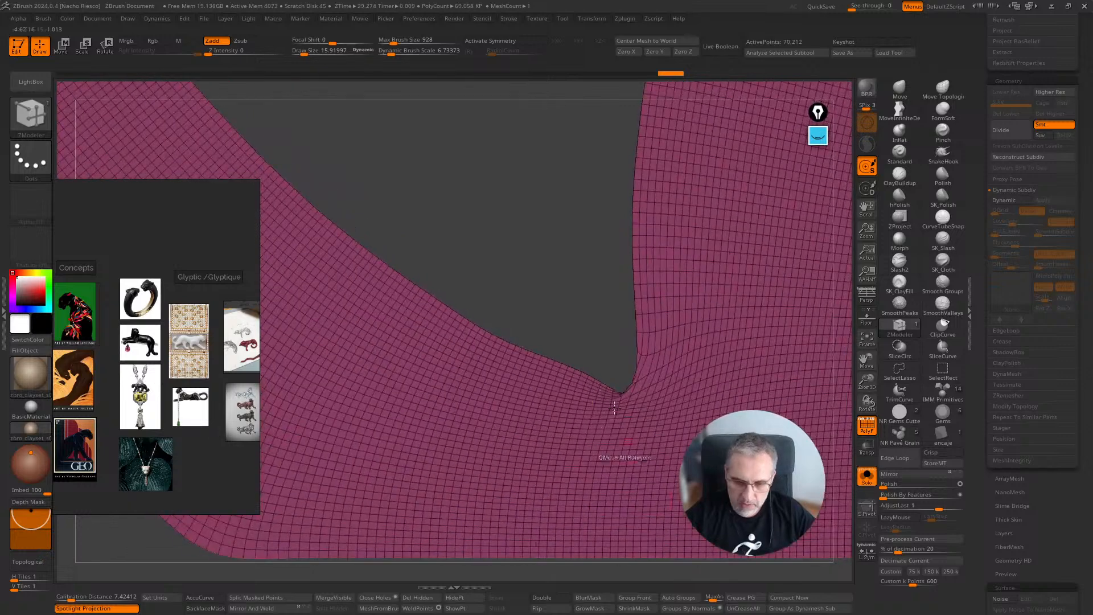
# Step: Mask everything except the inner corner between tail and body, polish that corner by features, and clear the mask
pyautogui.moveTo(595, 336)
pyautogui.keyDown('ctrl'); pyautogui.mouseDown()
pyautogui.moveTo(596, 426)
pyautogui.moveTo(682, 427)
pyautogui.mouseUp(); pyautogui.keyUp('ctrl')
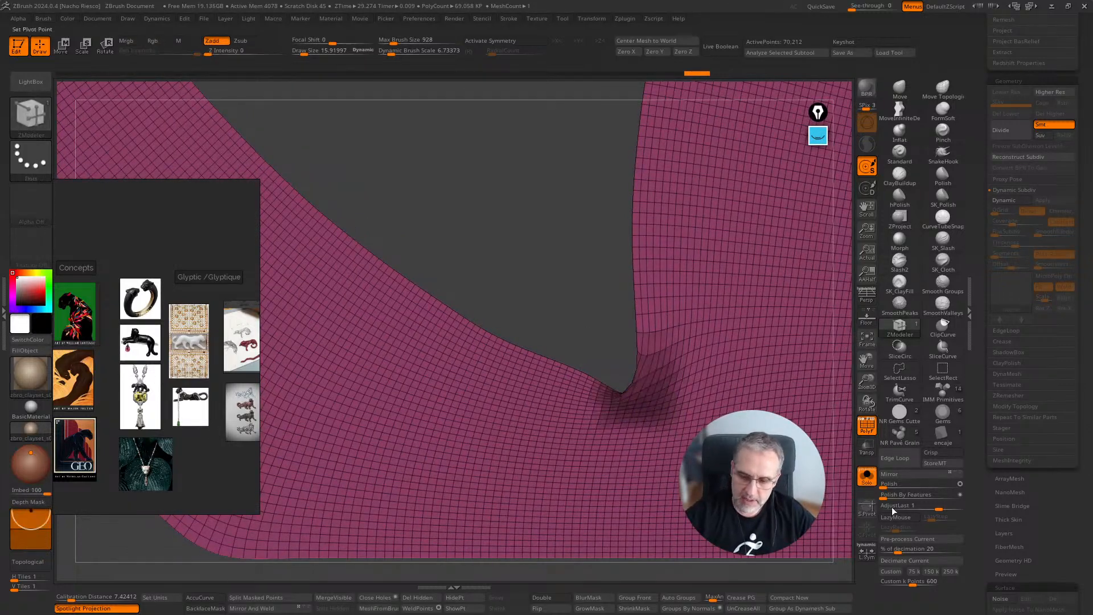
pyautogui.moveTo(893, 499); pyautogui.dragTo(906, 499)
pyautogui.hotkey('ctrl', 'z')
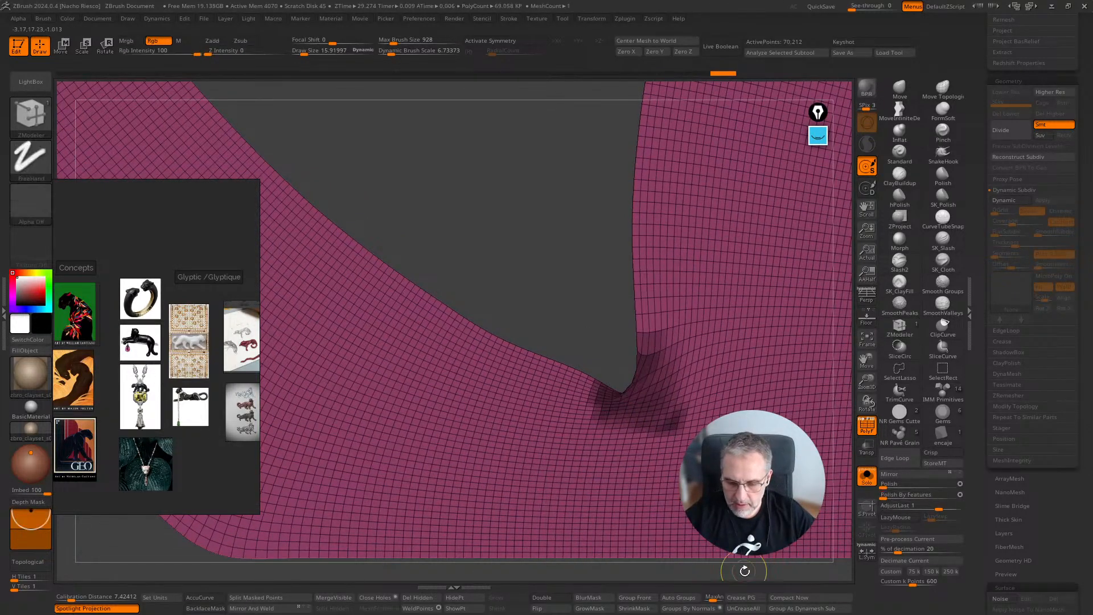
pyautogui.keyDown('ctrl'); pyautogui.click(744, 566); pyautogui.keyUp('ctrl')
pyautogui.click(899, 499)
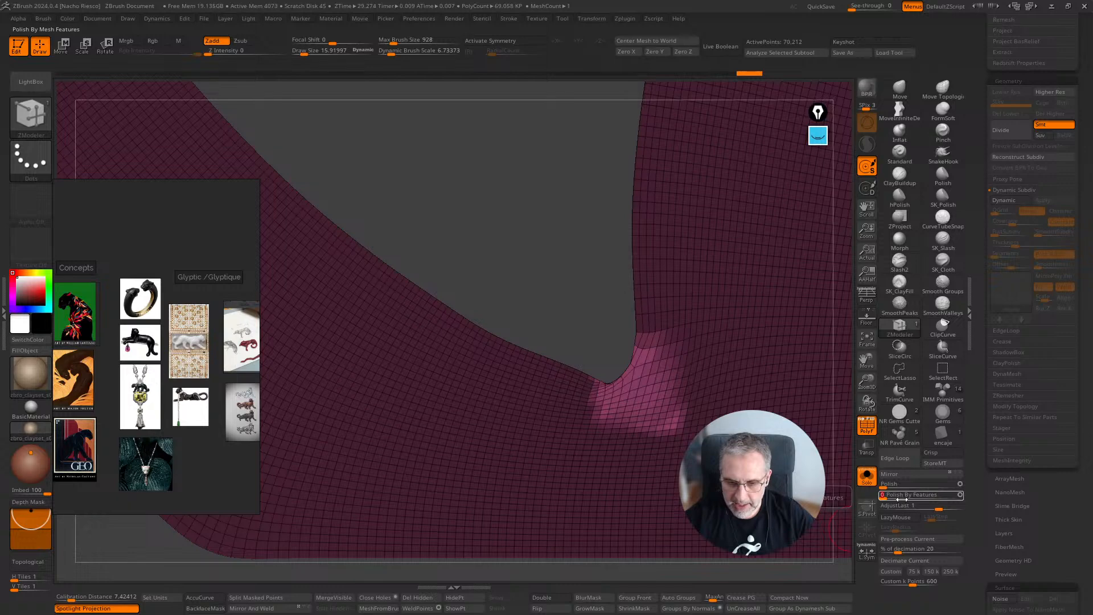
pyautogui.click(901, 499)
pyautogui.keyDown('ctrl'); pyautogui.moveTo(548, 262); pyautogui.dragTo(567, 322); pyautogui.keyUp('ctrl')
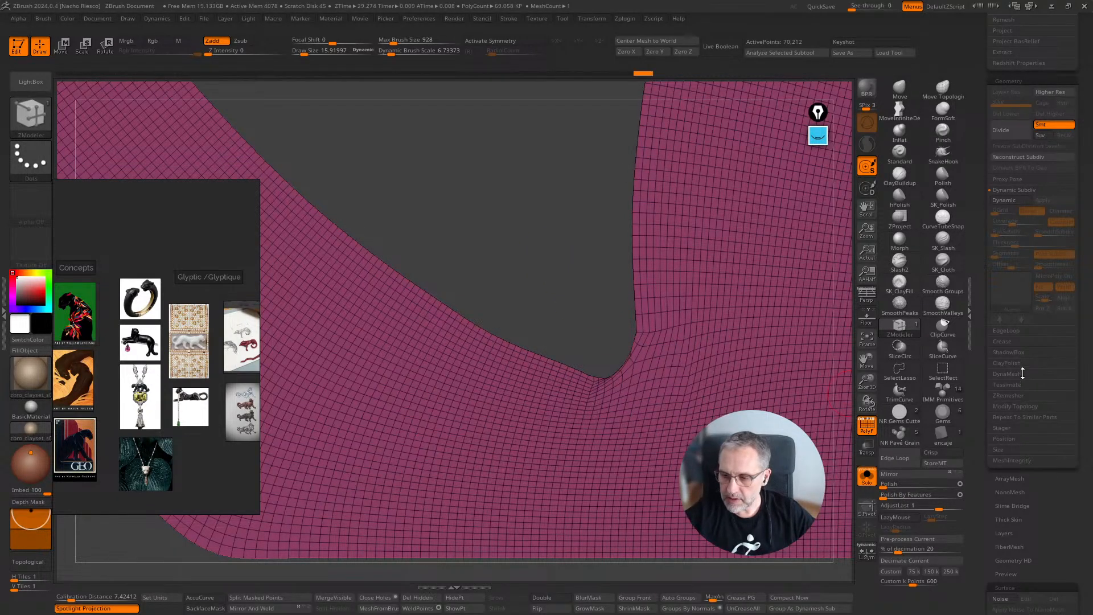
# Step: Set ZRemesher to Same, try remeshing the flat back, and undo the remesh
pyautogui.click(1023, 395)
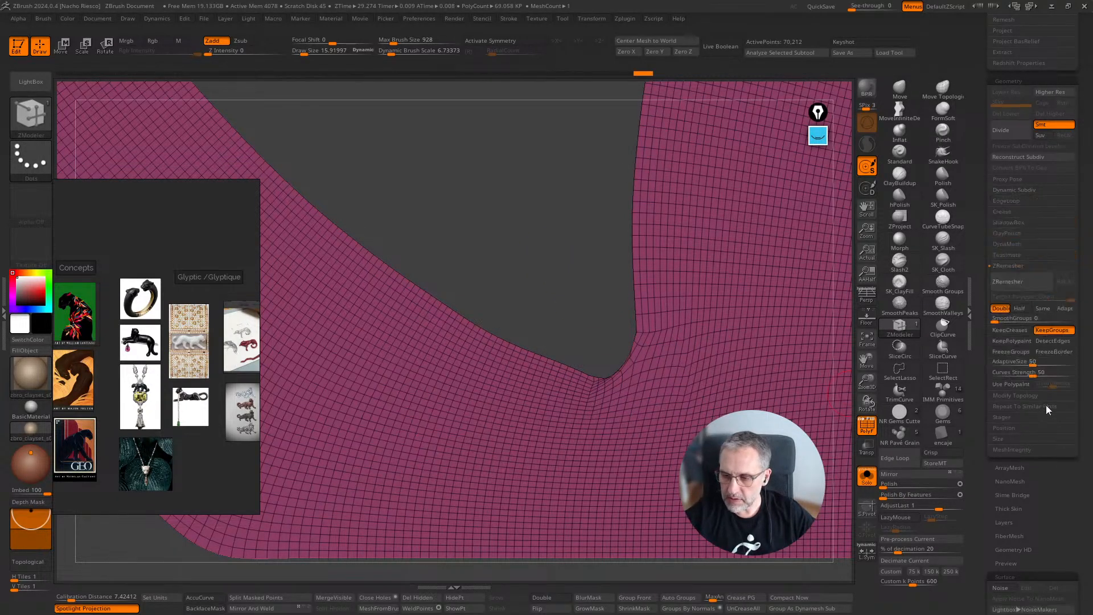
pyautogui.click(1043, 308)
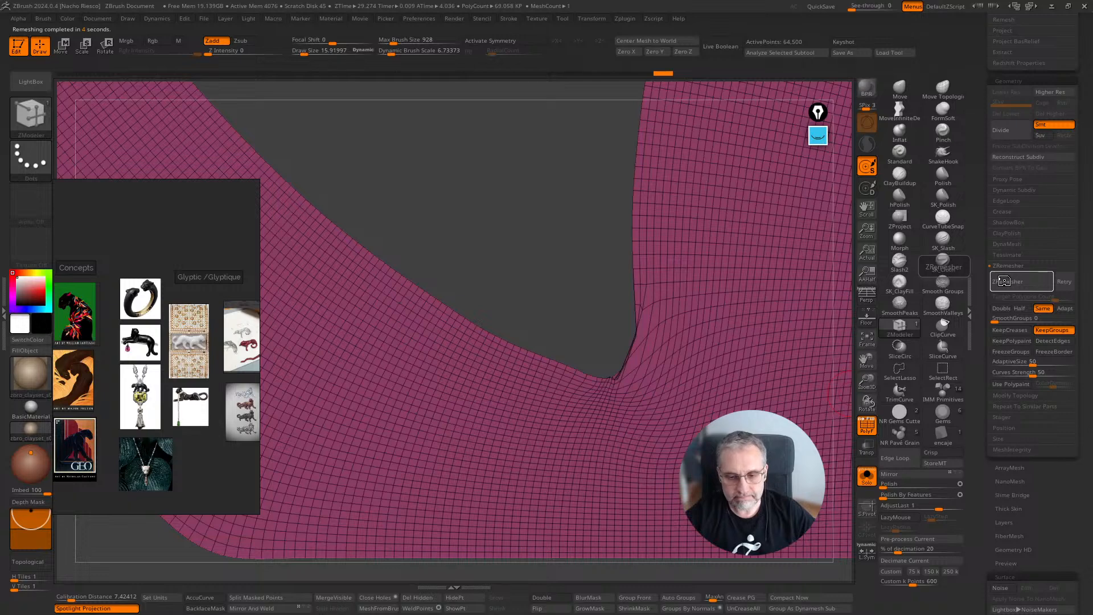
pyautogui.hotkey('ctrl', 'z')
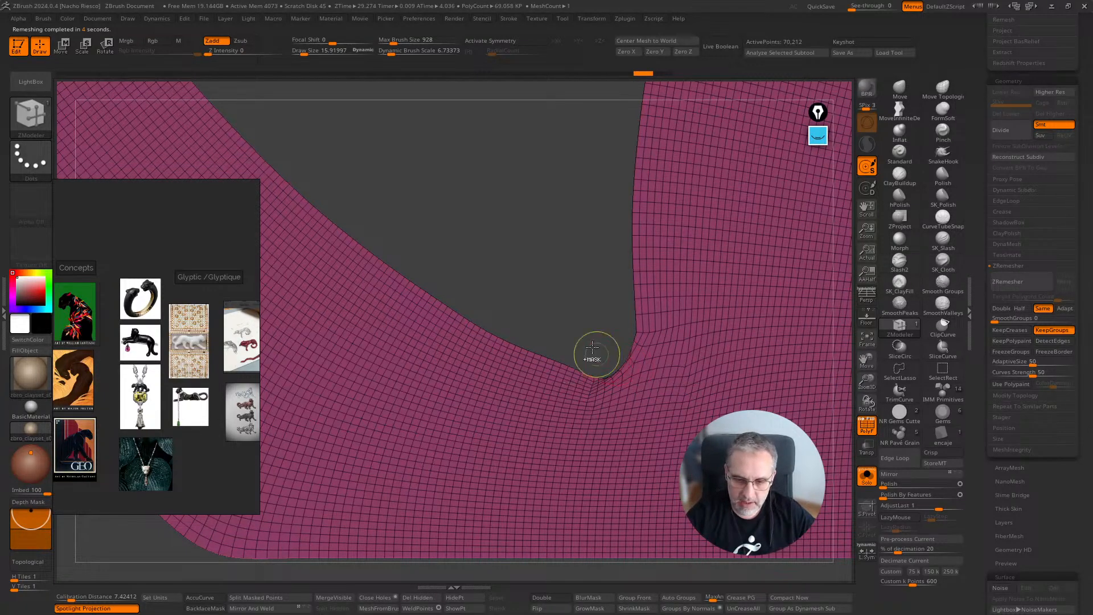
# Step: Protect all but the inner tail corner with a blurred, inverted mask and polish the corner by features again
pyautogui.moveTo(581, 342)
pyautogui.keyDown('ctrl'); pyautogui.mouseDown()
pyautogui.moveTo(582, 391)
pyautogui.moveTo(655, 392)
pyautogui.moveTo(664, 427)
pyautogui.mouseUp(); pyautogui.keyUp('ctrl')
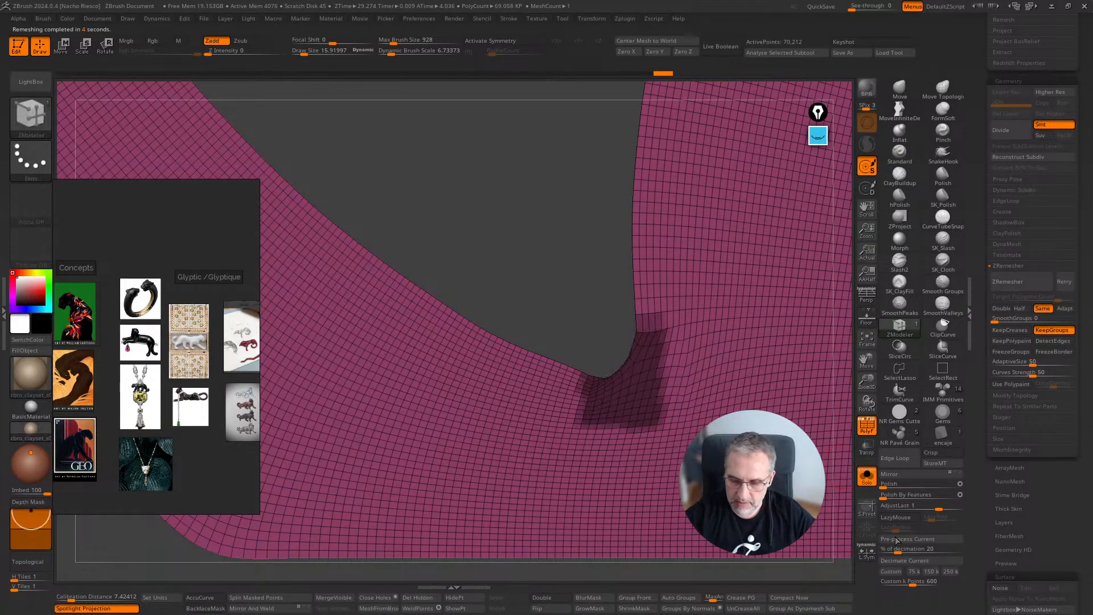
pyautogui.click(595, 600)
pyautogui.keyDown('ctrl'); pyautogui.click(837, 538); pyautogui.keyUp('ctrl')
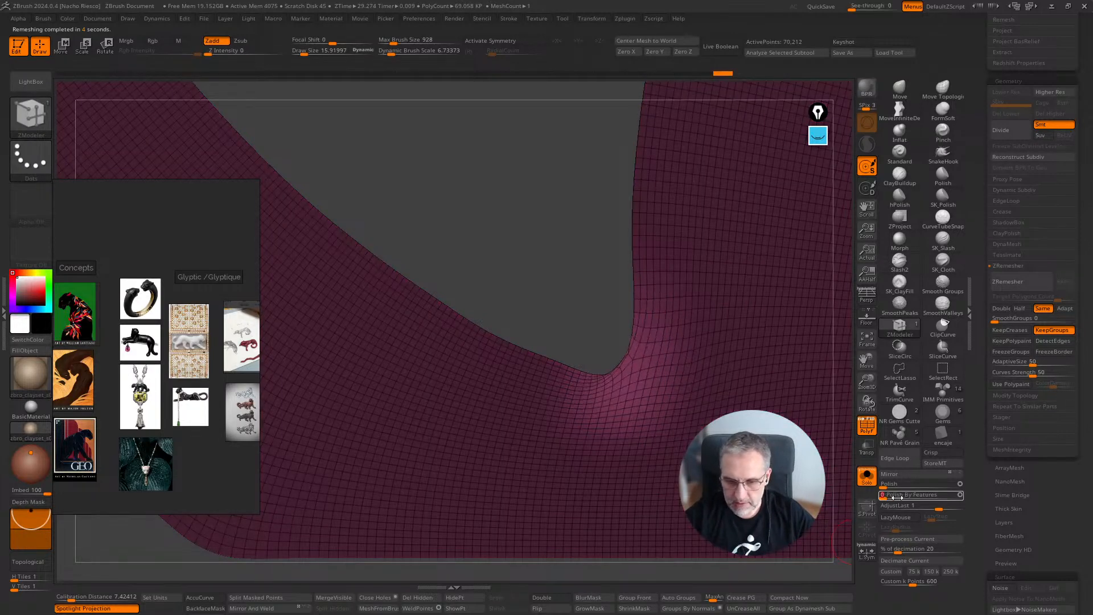
pyautogui.click(898, 496)
pyautogui.click(899, 497)
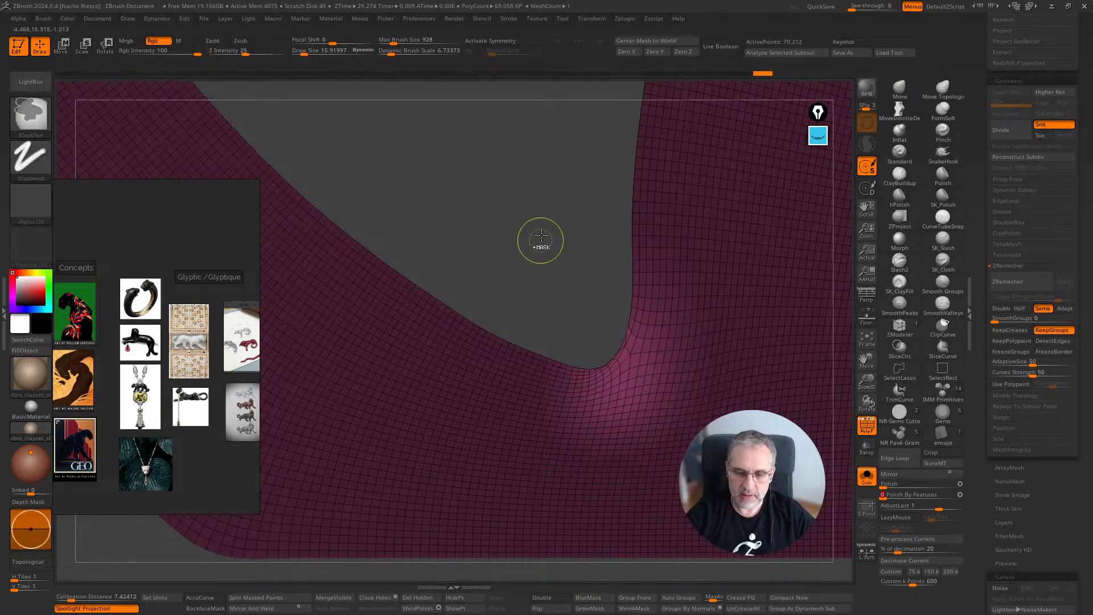
# Step: Clear the mask, remesh the flat back with ZRemesher set to Same, and check the mesh around the tail
pyautogui.keyDown('ctrl'); pyautogui.moveTo(537, 239); pyautogui.dragTo(544, 243); pyautogui.keyUp('ctrl')
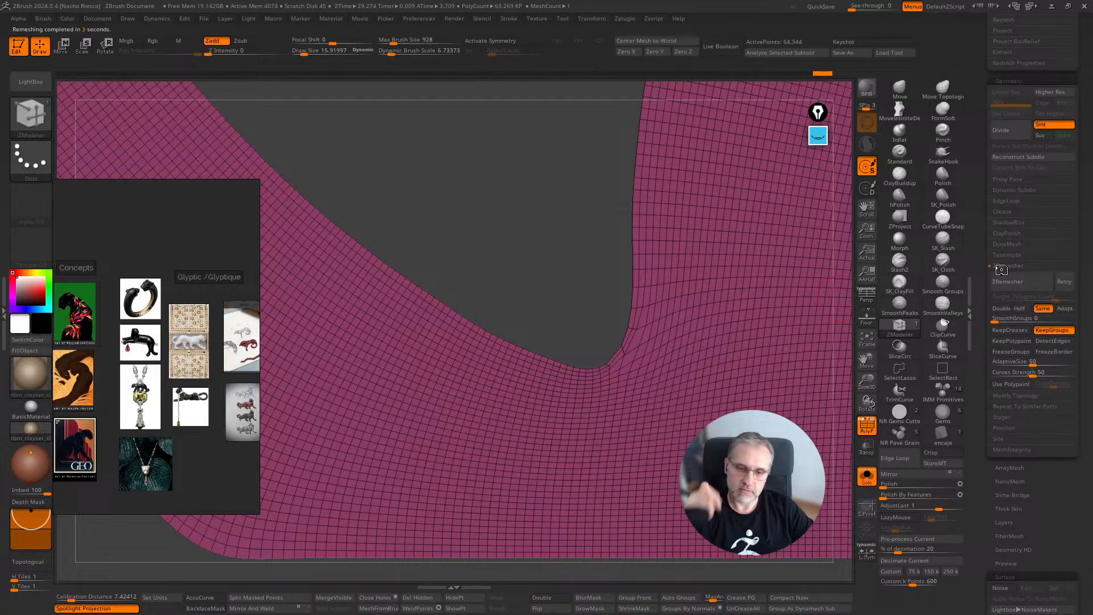
pyautogui.keyDown('ctrl'); pyautogui.moveTo(556, 263); pyautogui.dragTo(612, 217, button='right'); pyautogui.keyUp('ctrl')
pyautogui.keyDown('ctrl'); pyautogui.moveTo(592, 270); pyautogui.dragTo(478, 350, button='right'); pyautogui.keyUp('ctrl')
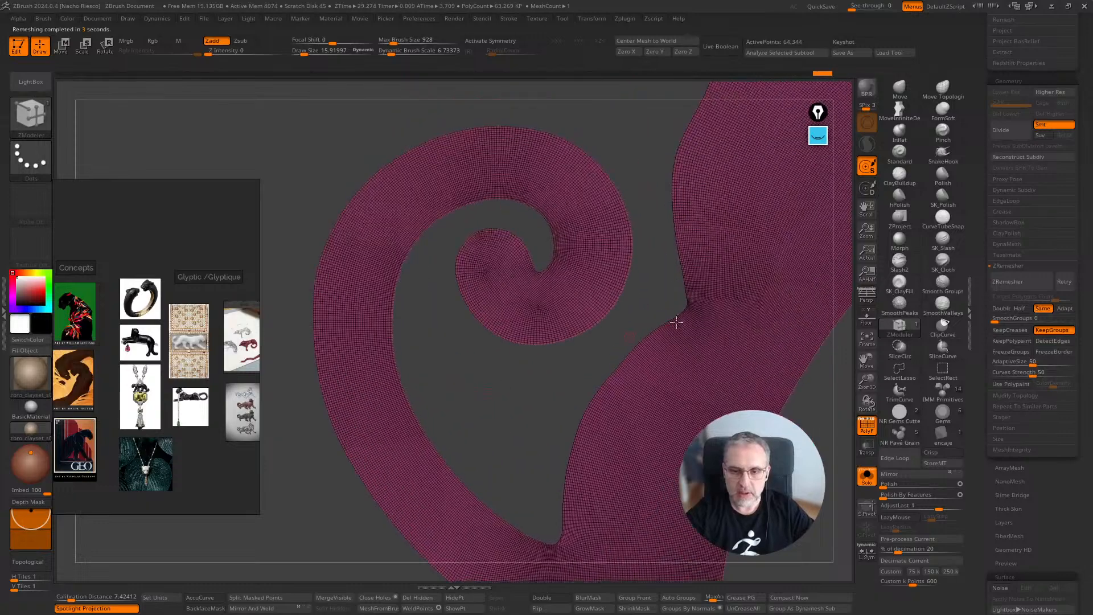
pyautogui.moveTo(676, 322); pyautogui.dragTo(735, 333, button='right')
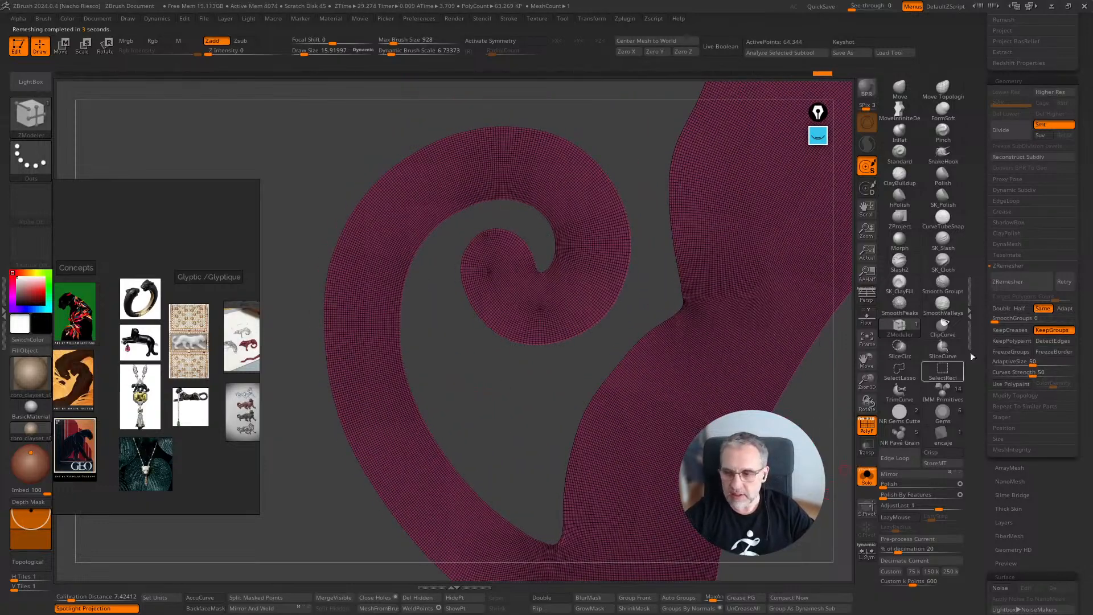
# Step: Turn dynamic subdivision on, hide the polyframe, give the flat back a thickness of 0.14022, and apply it as real geometry
pyautogui.click(1018, 191)
pyautogui.click(1009, 201)
pyautogui.moveTo(825, 499); pyautogui.dragTo(834, 471, button='right')
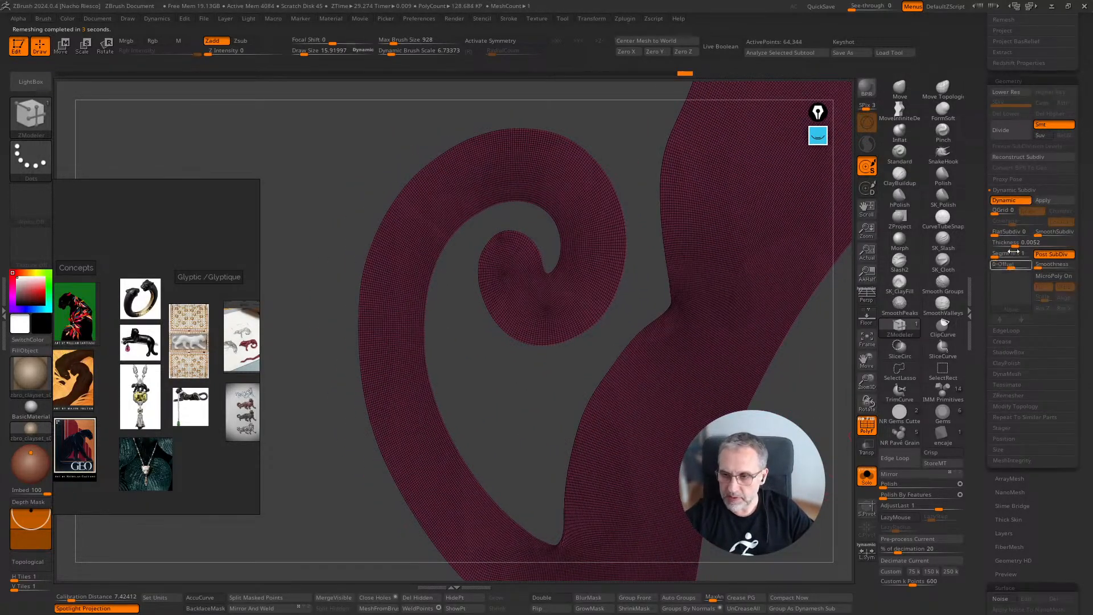
pyautogui.moveTo(1030, 244); pyautogui.dragTo(1033, 243)
pyautogui.click(867, 428)
pyautogui.keyDown('alt'); pyautogui.moveTo(820, 496); pyautogui.dragTo(846, 425, button='right'); pyautogui.keyUp('alt')
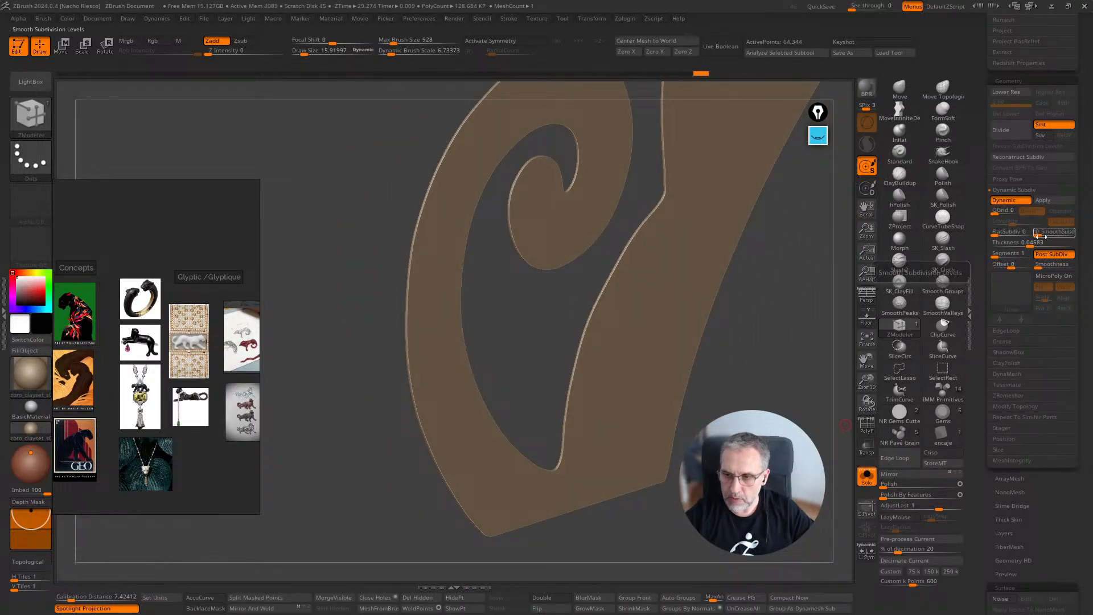
pyautogui.moveTo(1031, 244); pyautogui.dragTo(1042, 244)
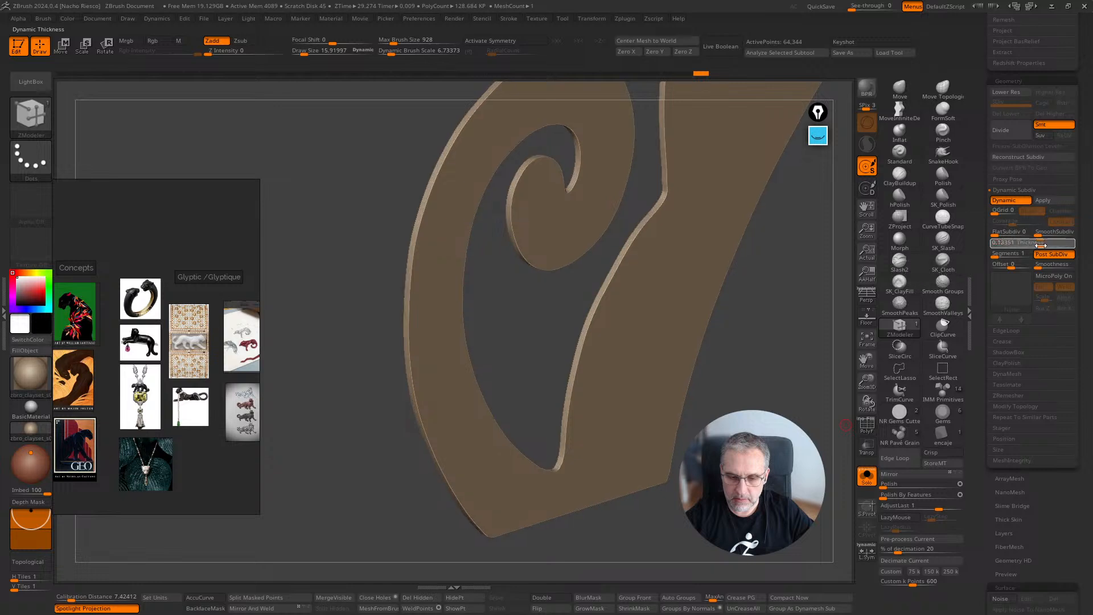
pyautogui.moveTo(847, 405); pyautogui.dragTo(820, 422, button='right')
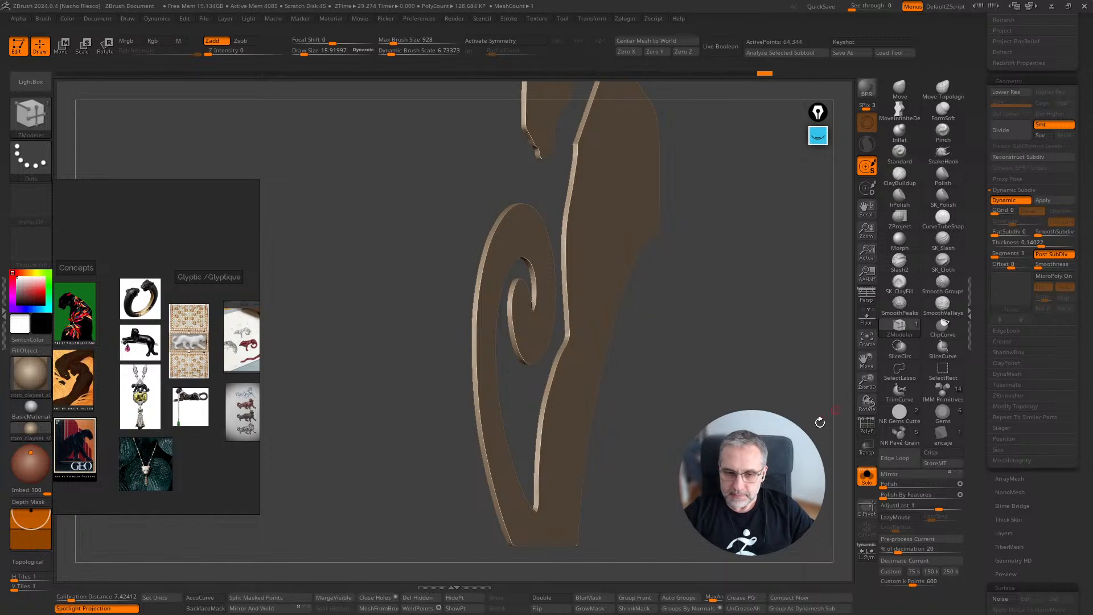
pyautogui.click(1045, 200)
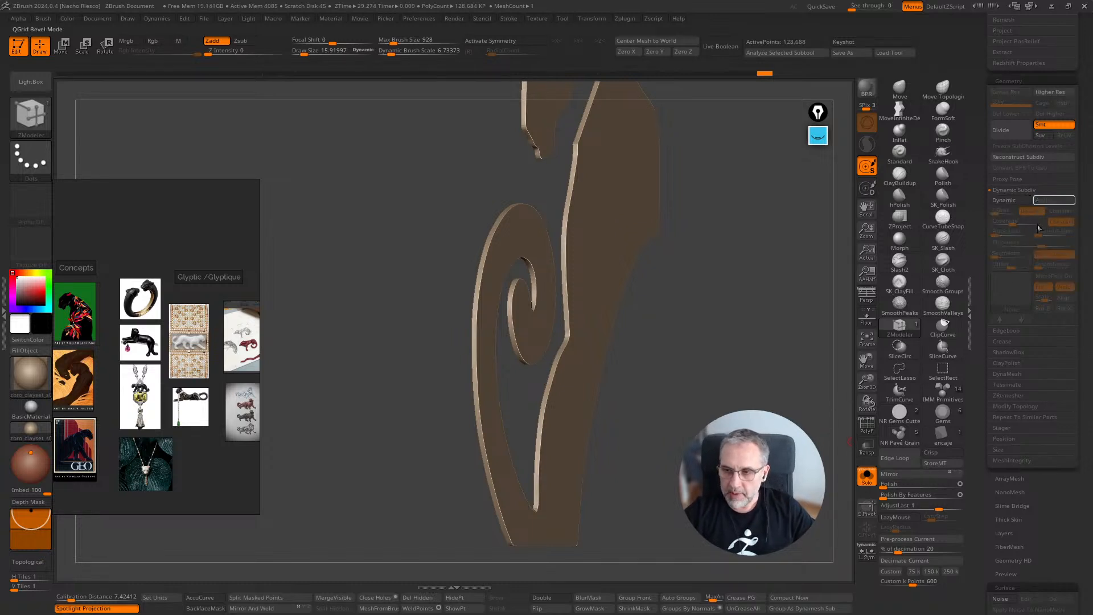
pyautogui.moveTo(711, 284); pyautogui.dragTo(775, 285, button='right')
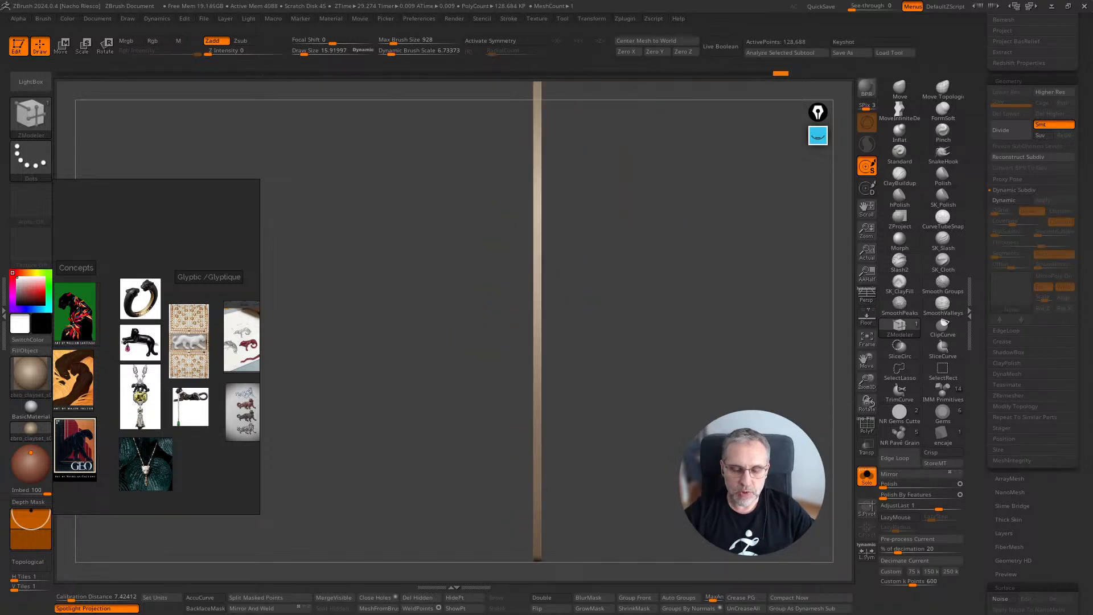
# Step: Leave solo display, switch to the Move gizmo, and make the hidden stepped plaque pieces around the panther visible
pyautogui.click(867, 478)
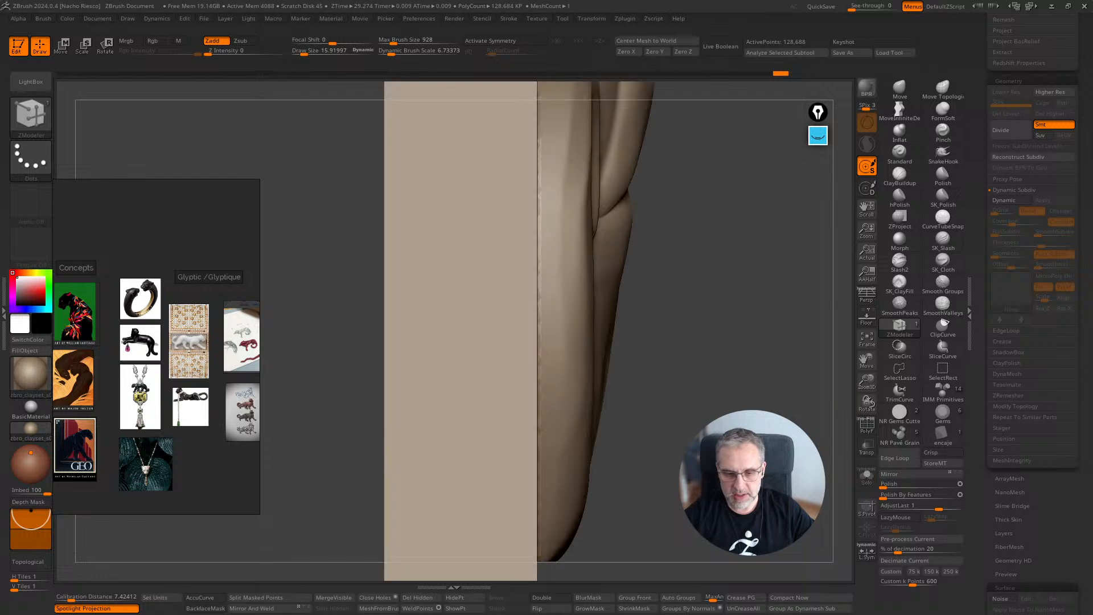
pyautogui.press('w')
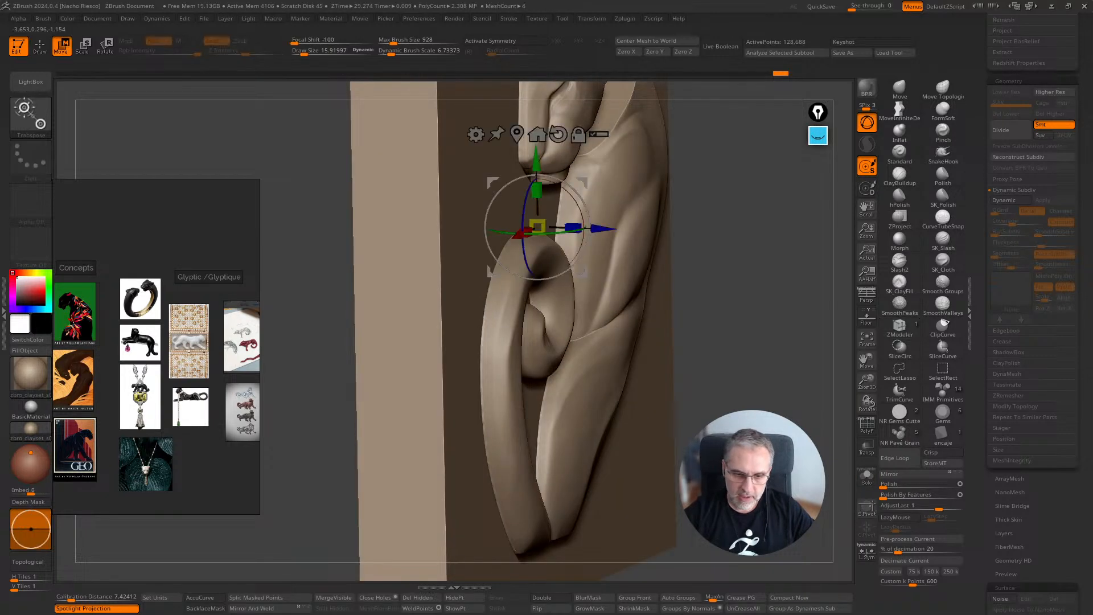
pyautogui.moveTo(991, 225); pyautogui.dragTo(991, 399)
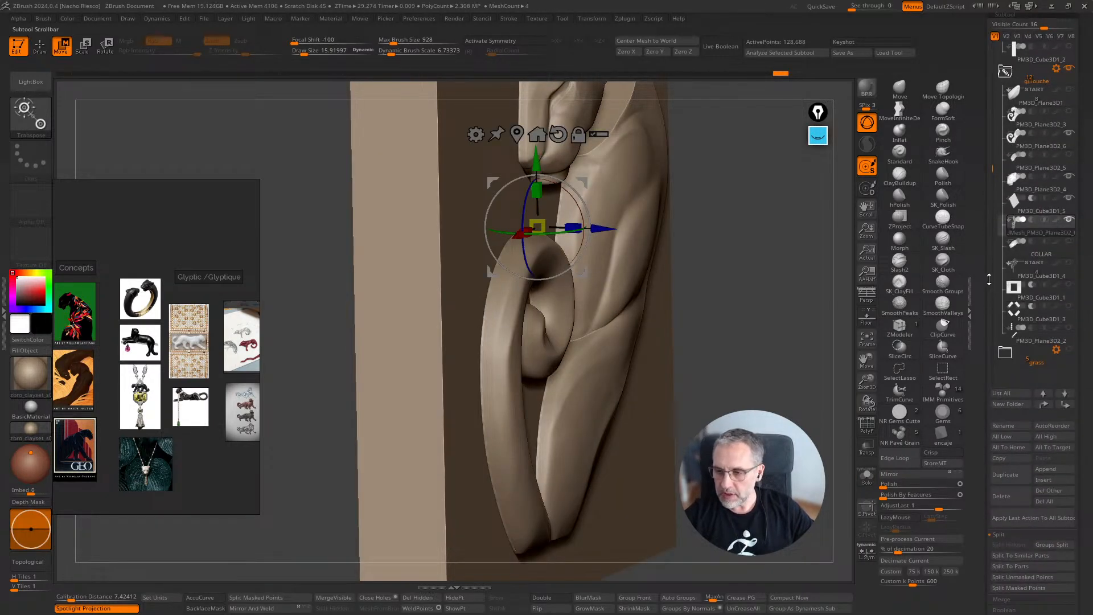
pyautogui.moveTo(989, 281)
pyautogui.mouseDown()
pyautogui.moveTo(982, 327)
pyautogui.moveTo(994, 273)
pyautogui.mouseUp()
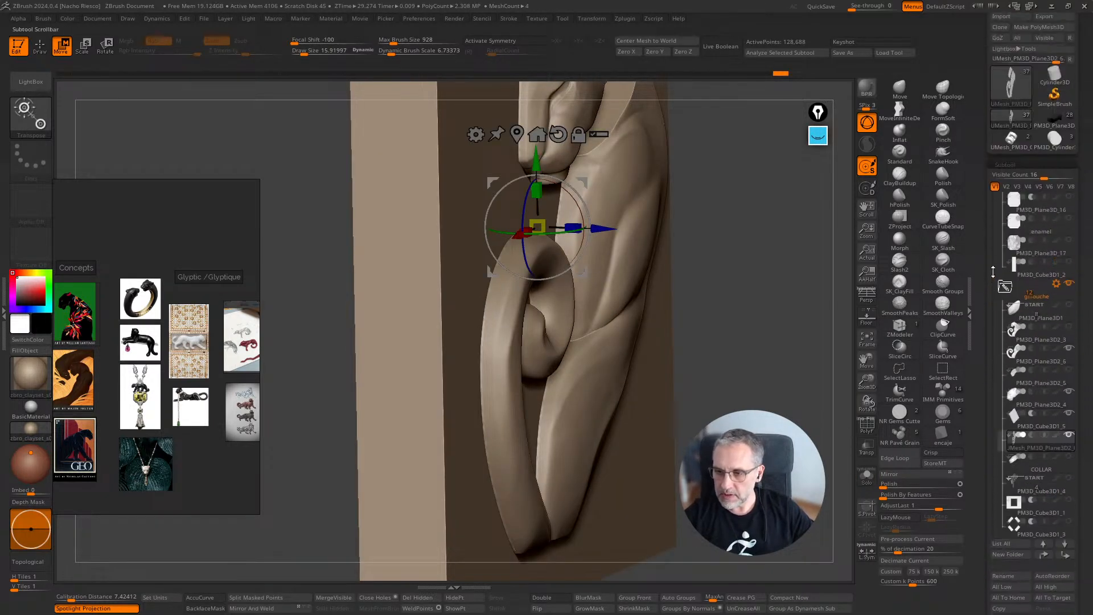
pyautogui.click(1070, 256)
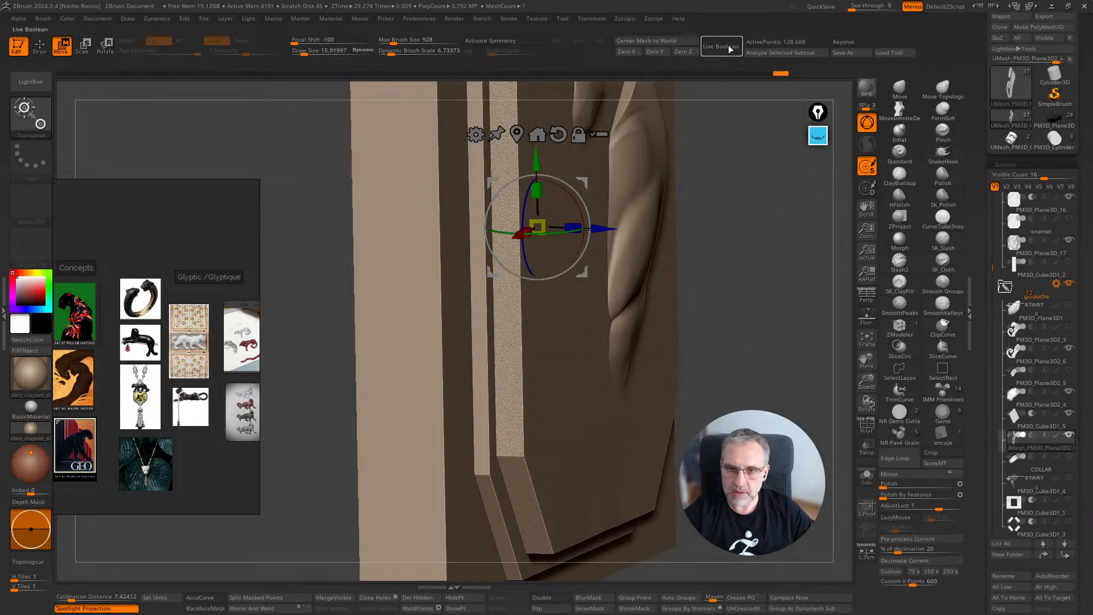
# Step: Turn on Live Boolean and hide the sculpted panther head, body and tail so the flat back shows inside the frame
pyautogui.click(730, 49)
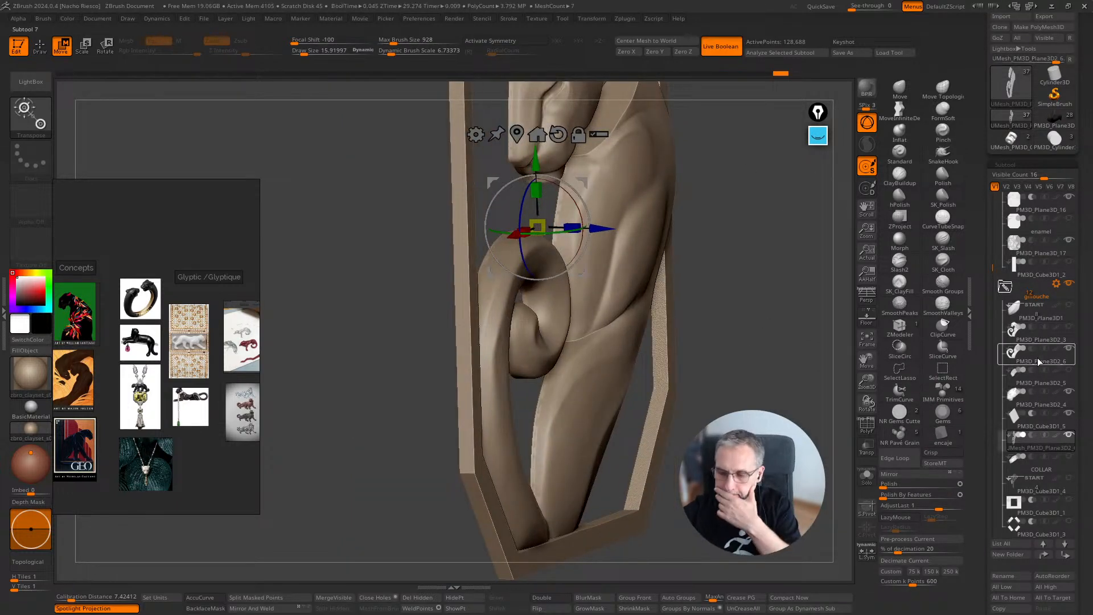
pyautogui.click(1070, 414)
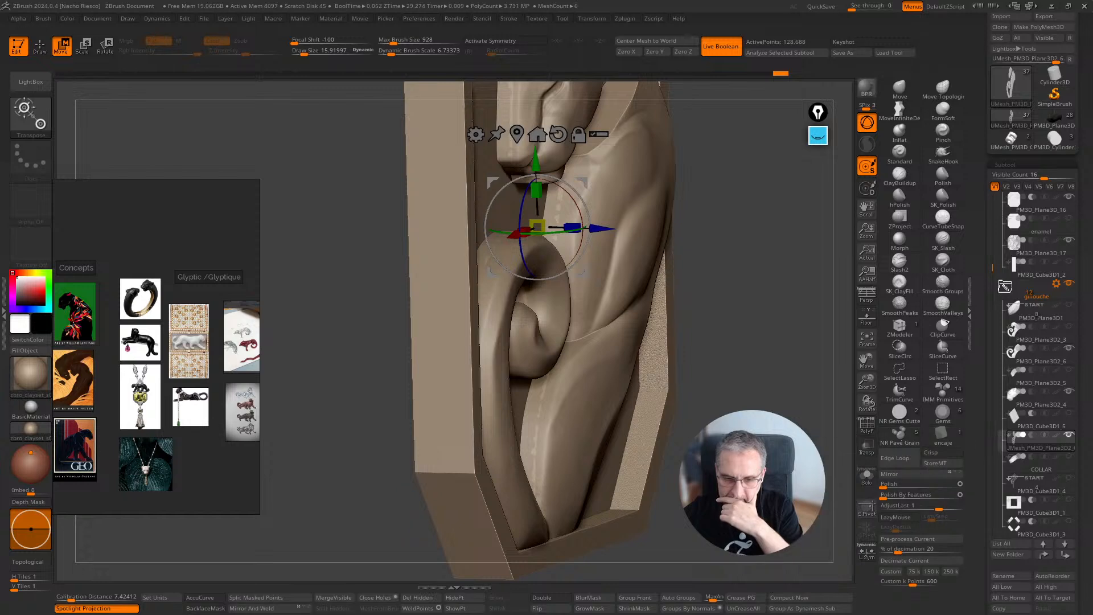
pyautogui.click(1070, 369)
pyautogui.click(1070, 392)
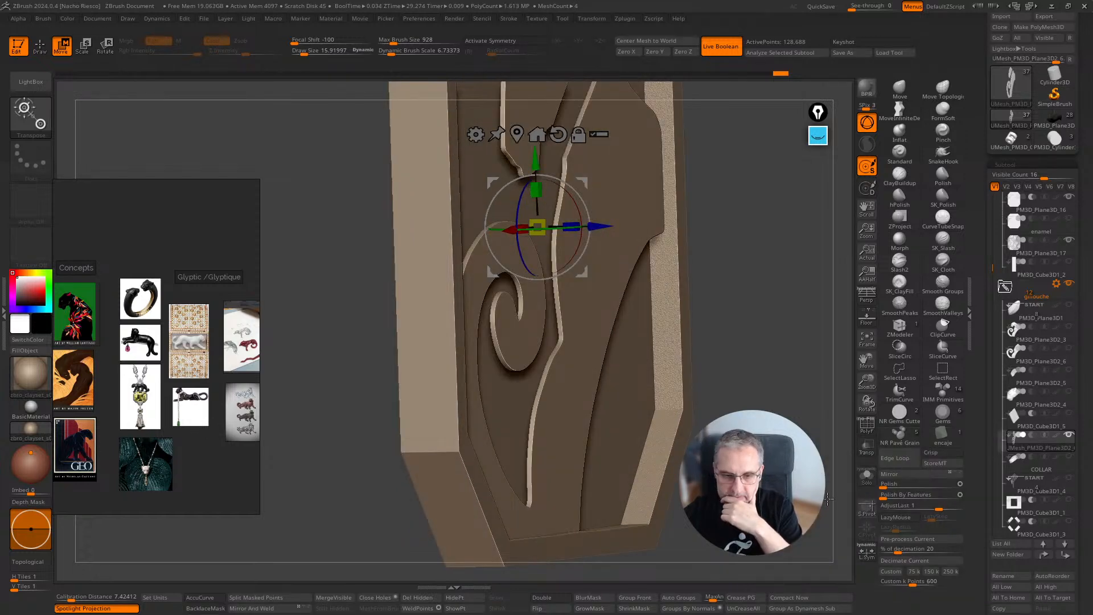
# Step: Isolate the flat back in side view, measure its thickness, and stretch it to about 1.01 mm thick with the transpose line
pyautogui.moveTo(595, 229); pyautogui.dragTo(965, 213)
pyautogui.click(866, 477)
pyautogui.keyDown('ctrl'); pyautogui.moveTo(743, 296); pyautogui.dragTo(760, 391, button='right'); pyautogui.keyUp('ctrl')
pyautogui.press('y')
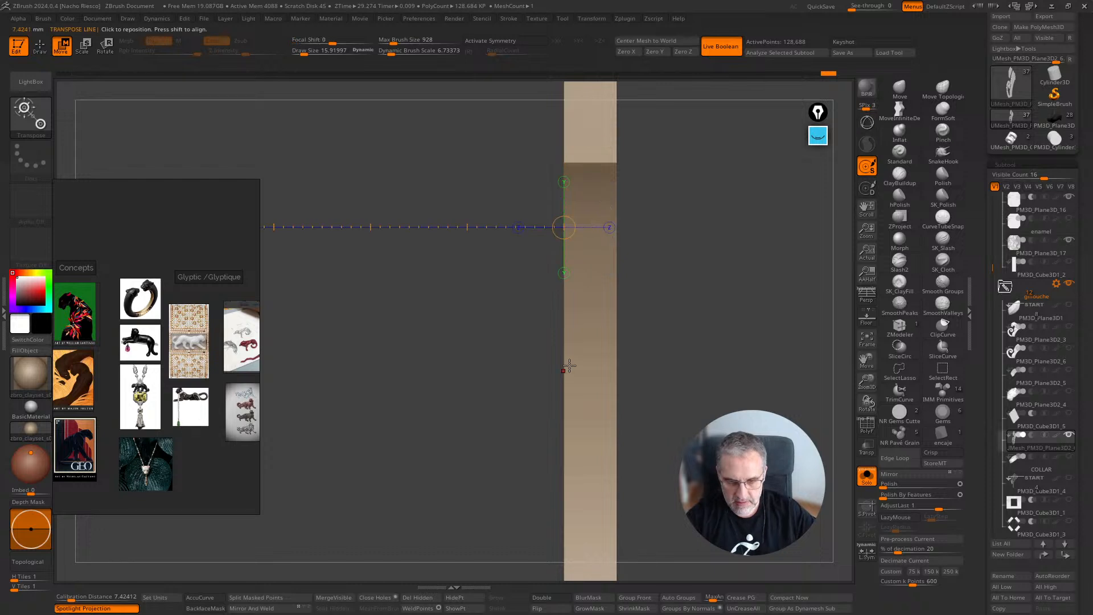
pyautogui.moveTo(564, 364); pyautogui.dragTo(619, 364)
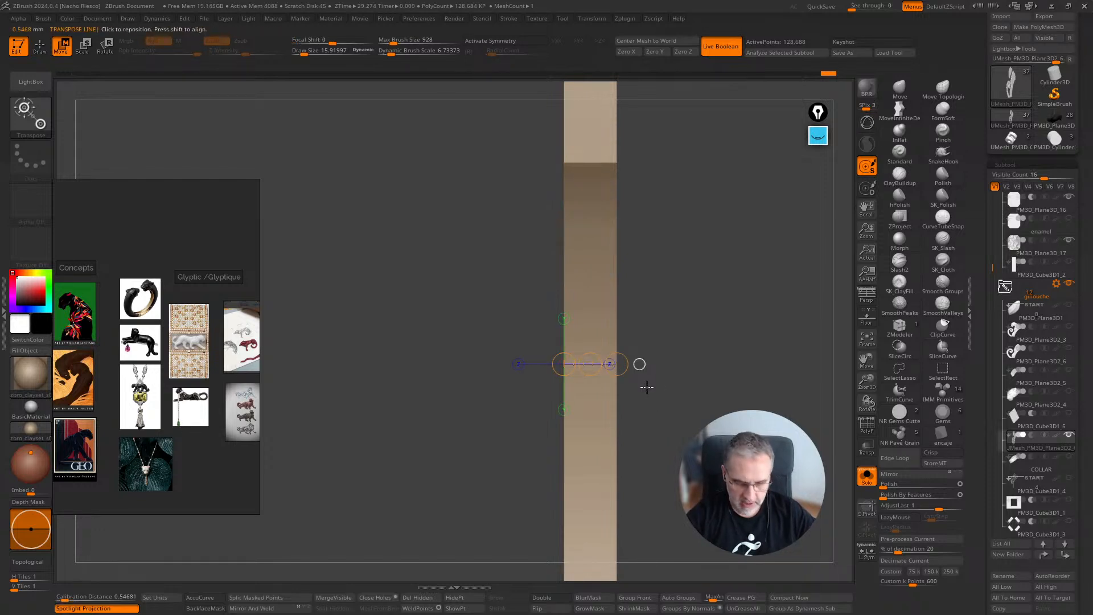
pyautogui.moveTo(618, 364); pyautogui.dragTo(661, 364)
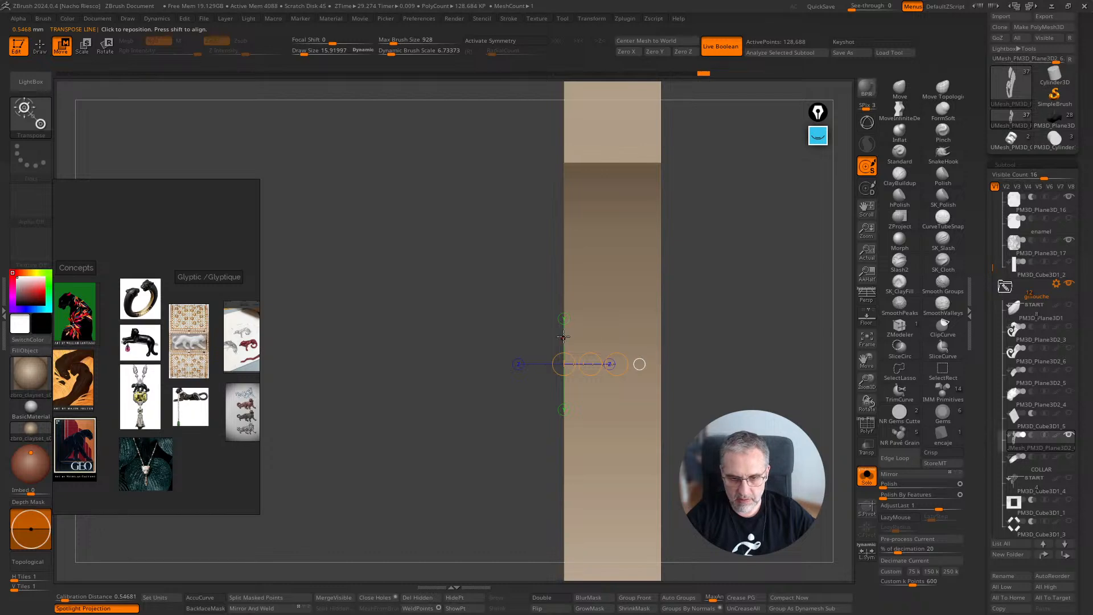
pyautogui.moveTo(563, 337); pyautogui.dragTo(661, 340)
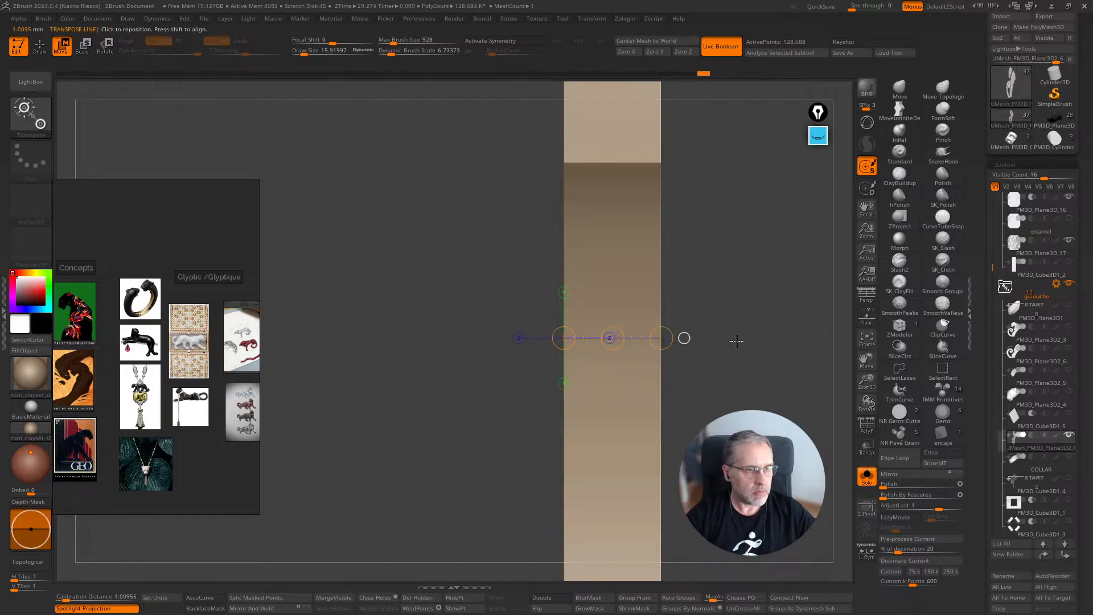
pyautogui.press('q')
# Step: Leave solo display, show the hidden gems and bars, and check how far the thickened flat back rises inside the frame
pyautogui.keyDown('ctrl'); pyautogui.moveTo(778, 393); pyautogui.dragTo(837, 376, button='right'); pyautogui.keyUp('ctrl')
pyautogui.click(871, 481)
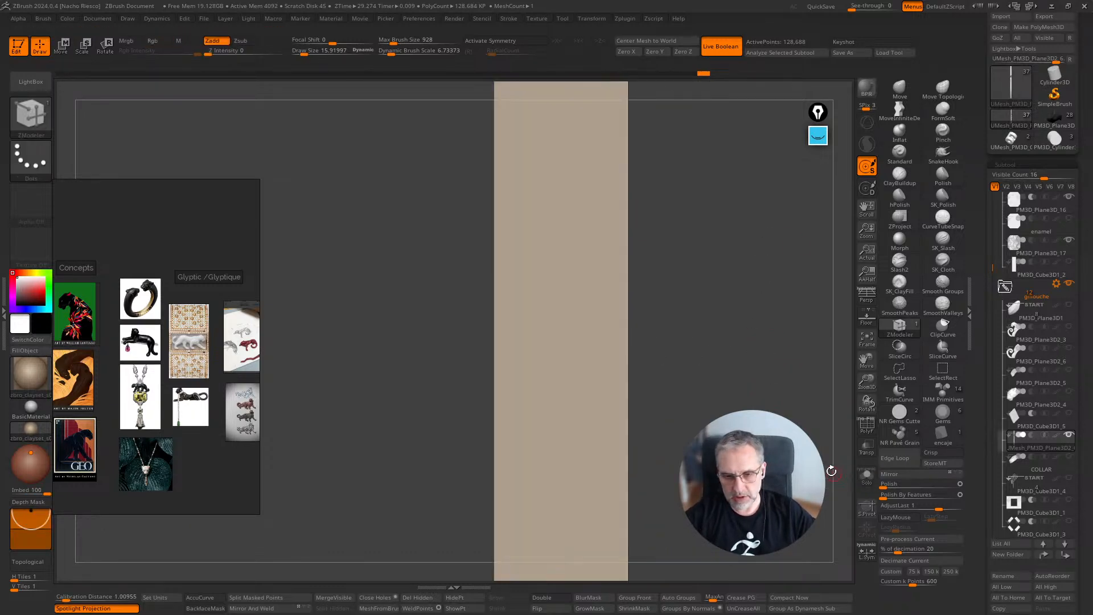
pyautogui.moveTo(832, 471); pyautogui.dragTo(849, 454, button='right')
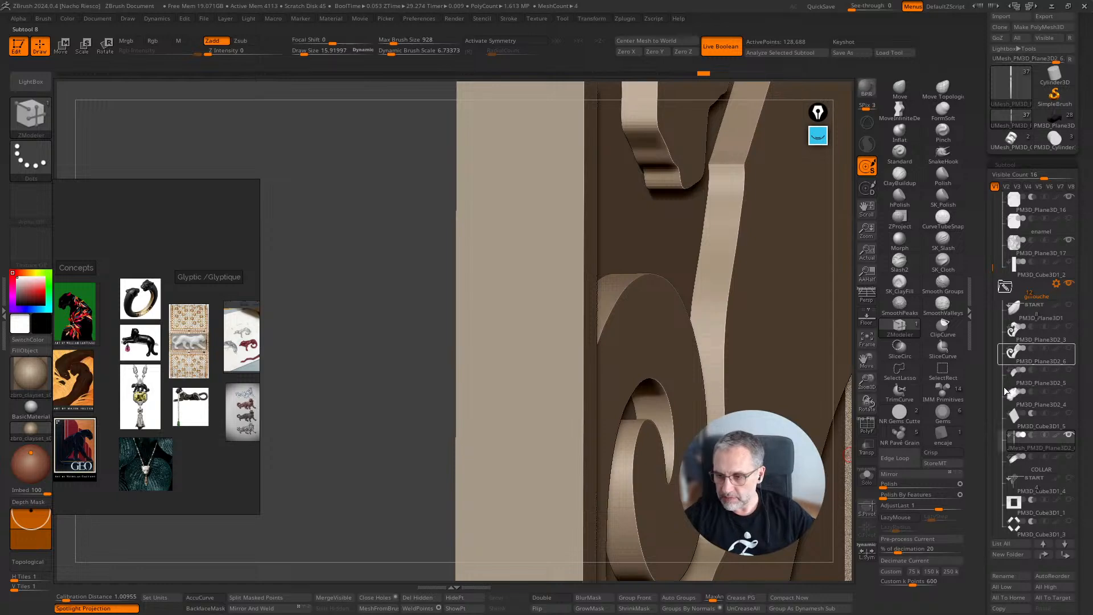
pyautogui.click(1061, 484)
pyautogui.click(1070, 478)
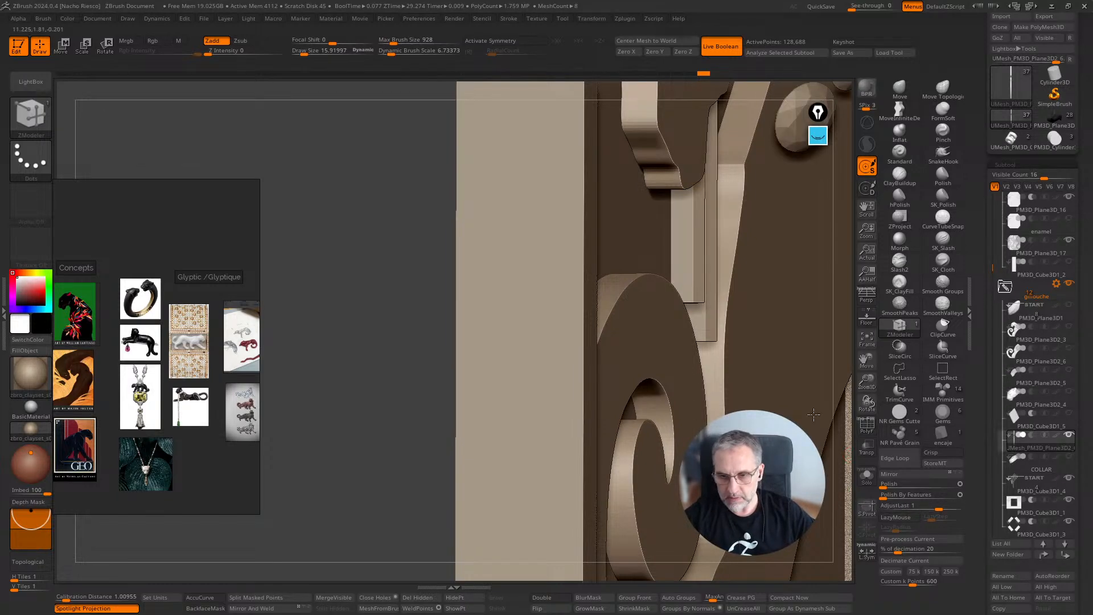
pyautogui.keyDown('ctrl'); pyautogui.moveTo(845, 486); pyautogui.dragTo(836, 392, button='right'); pyautogui.keyUp('ctrl')
pyautogui.moveTo(982, 139); pyautogui.dragTo(982, 614)
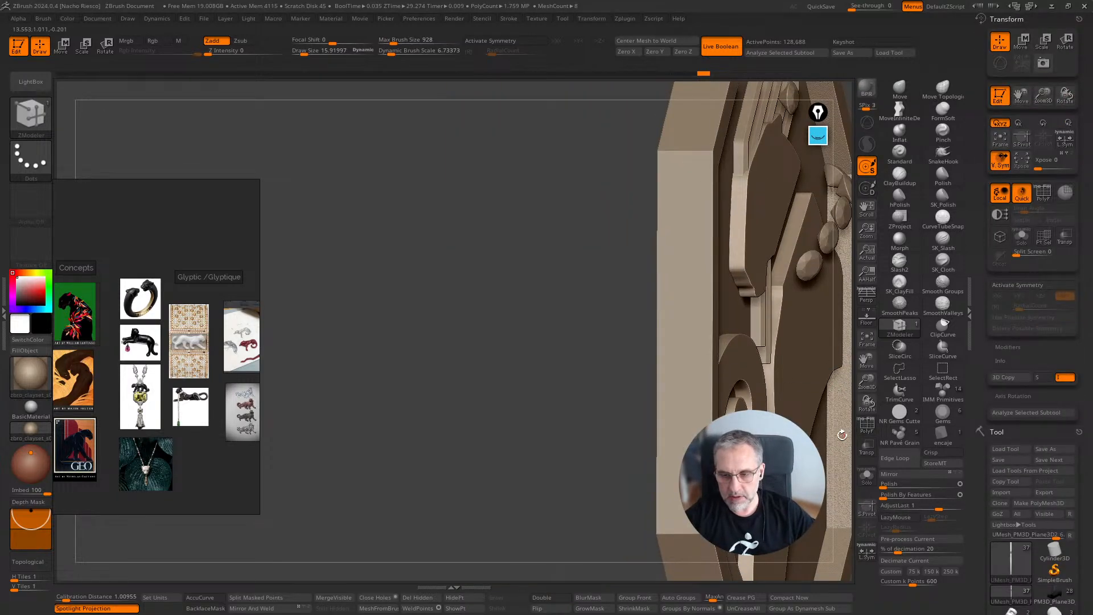
pyautogui.moveTo(843, 435); pyautogui.dragTo(597, 466)
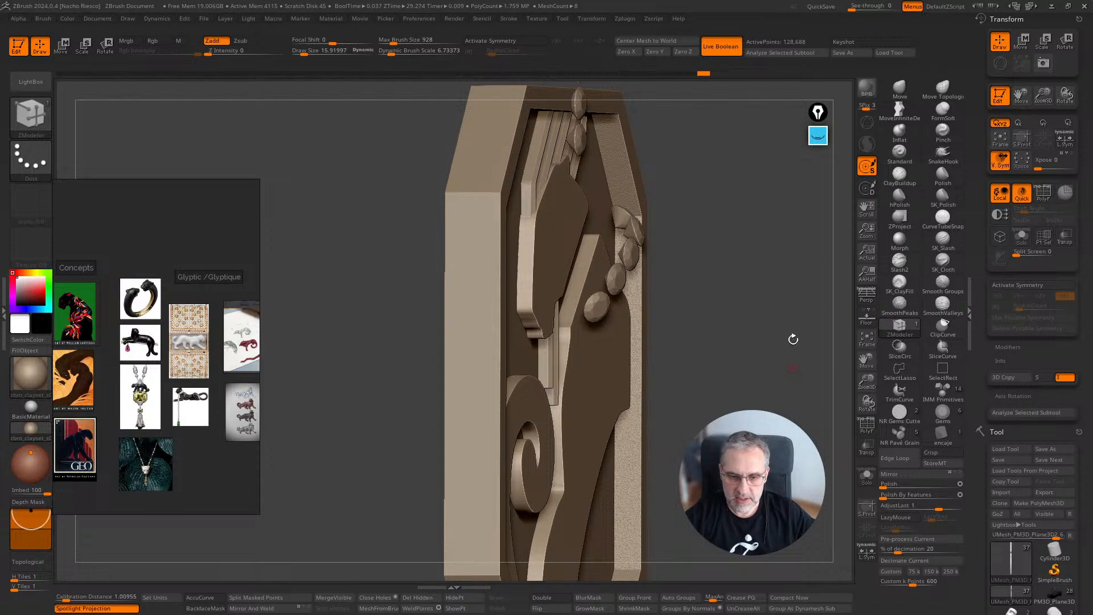
pyautogui.moveTo(793, 339)
pyautogui.mouseDown()
pyautogui.moveTo(777, 314)
pyautogui.moveTo(794, 287)
pyautogui.moveTo(764, 326)
pyautogui.mouseUp()
# Step: Isolate the flat back again, stretch its thickness to about 2.07 mm with the transpose line, and leave solo display
pyautogui.press('w')
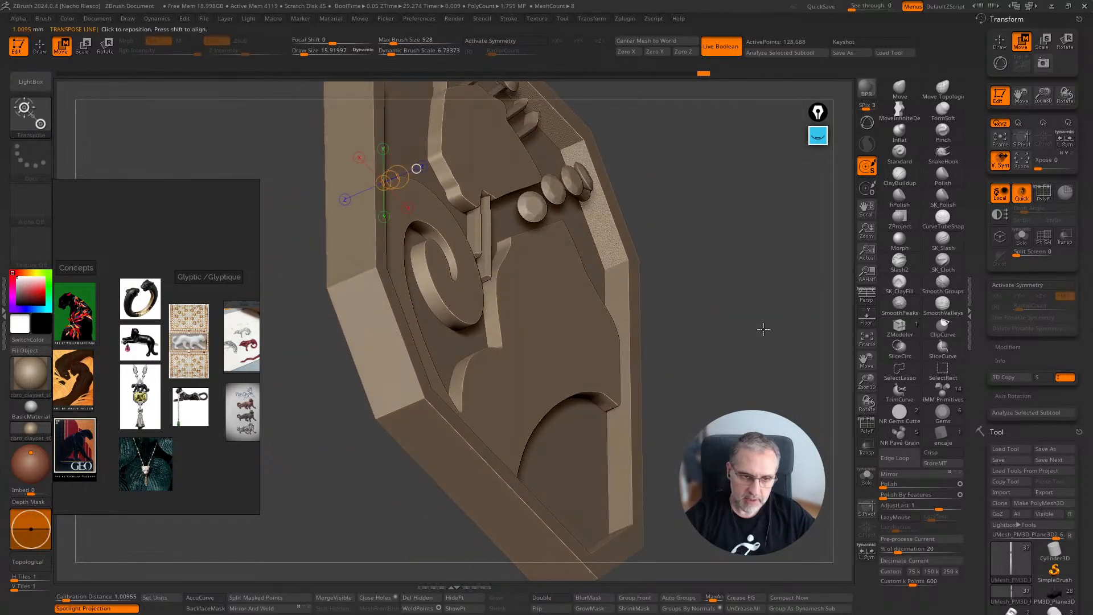
pyautogui.click(867, 476)
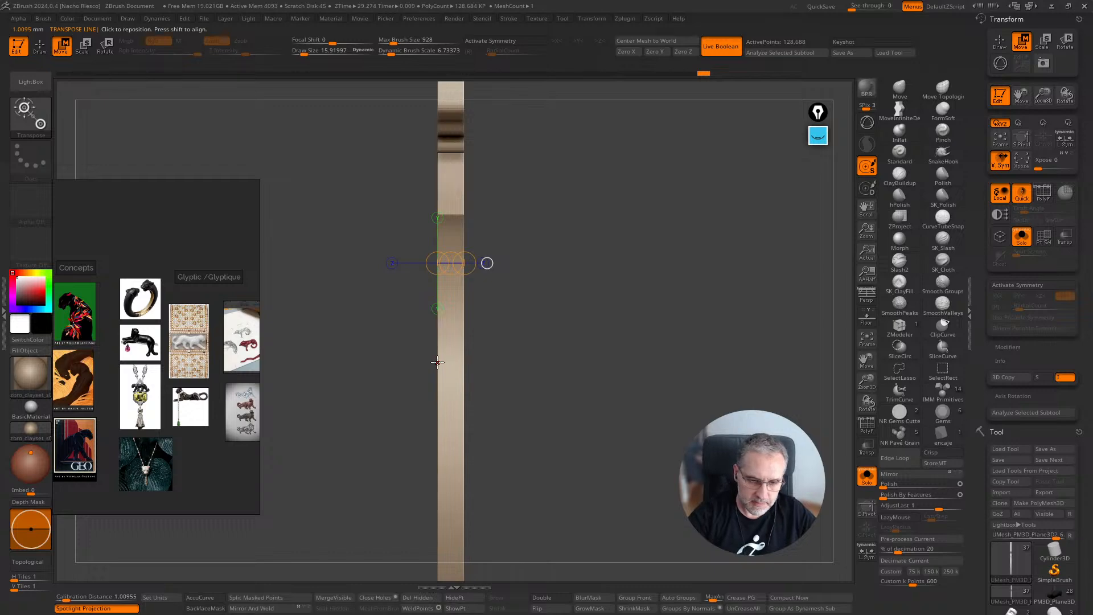
pyautogui.moveTo(437, 362); pyautogui.dragTo(498, 362)
pyautogui.press('q')
pyautogui.click(866, 476)
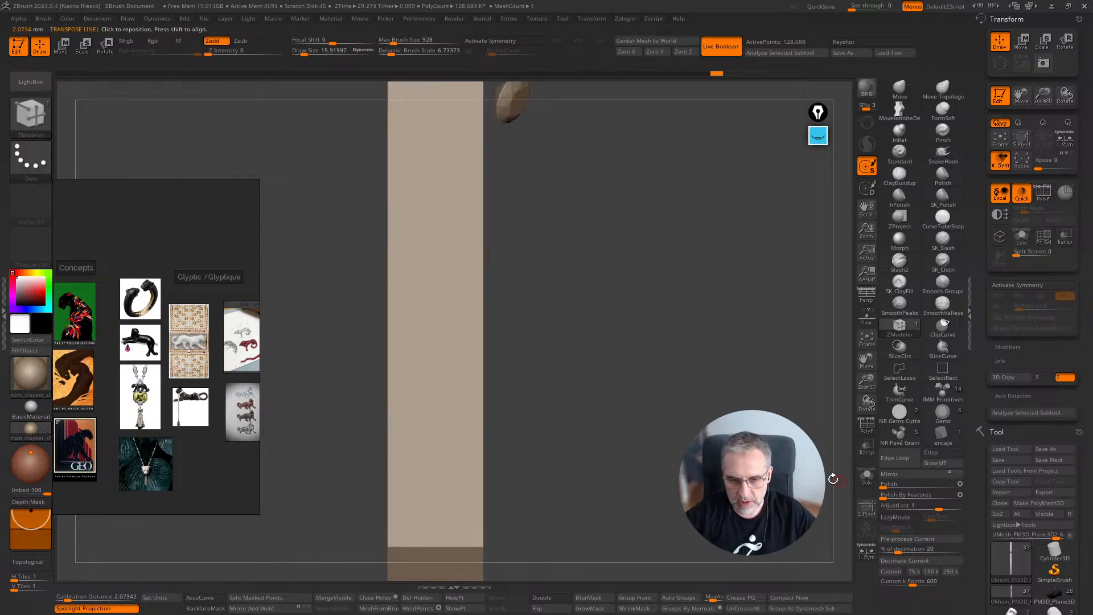
# Step: Check the thicker flat back against the surrounding relief and hide the row of faceted gems
pyautogui.moveTo(834, 479); pyautogui.dragTo(717, 349)
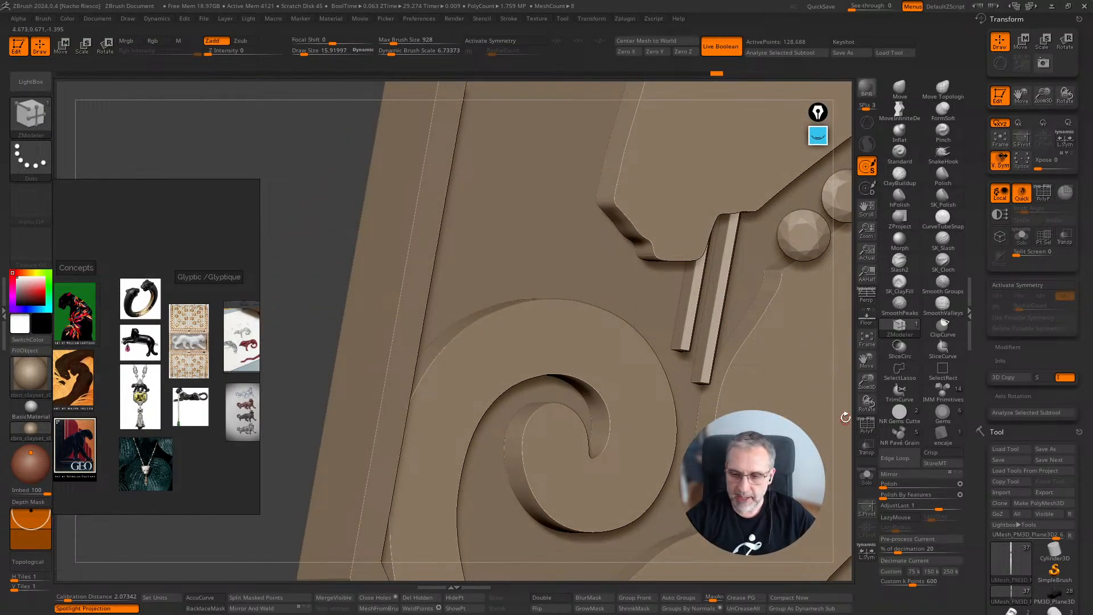
pyautogui.moveTo(845, 417); pyautogui.dragTo(414, 428)
pyautogui.moveTo(755, 214); pyautogui.dragTo(718, 262)
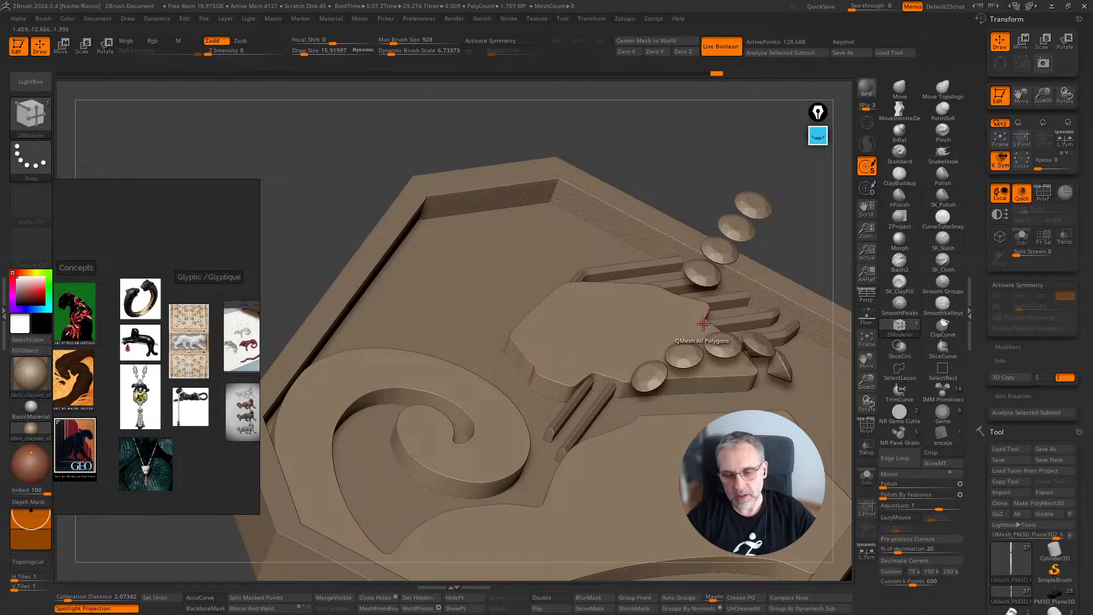
pyautogui.moveTo(980, 483); pyautogui.dragTo(1005, 366)
pyautogui.moveTo(993, 165); pyautogui.dragTo(1004, 244)
pyautogui.click(1069, 303)
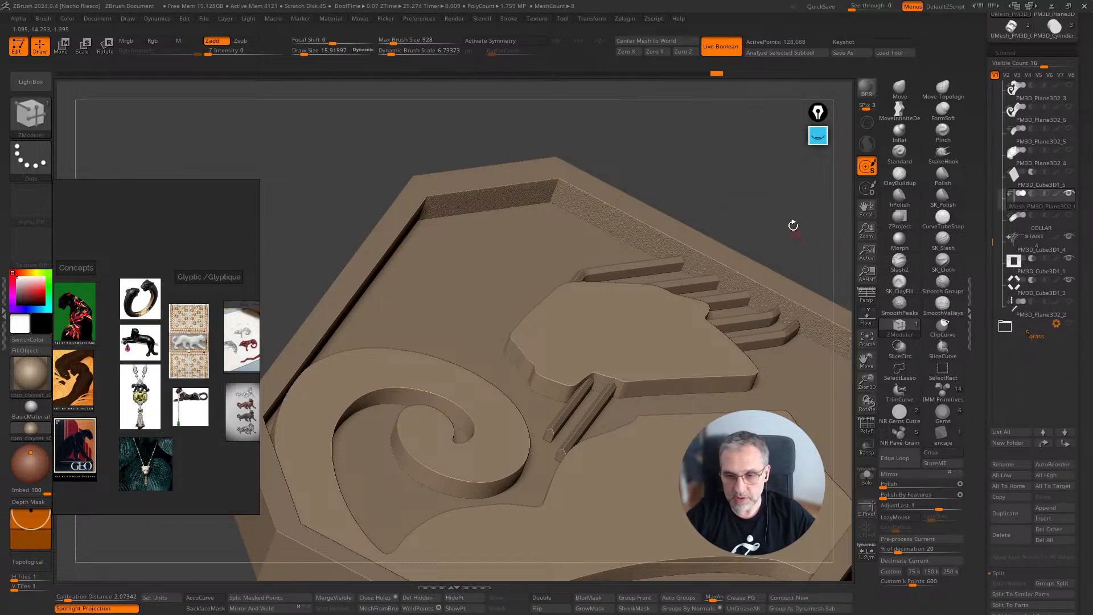
# Step: Measure the flat back's rise above the background beside the bars under the chin and reduce it to about 0.87 mm
pyautogui.moveTo(794, 225); pyautogui.dragTo(751, 201)
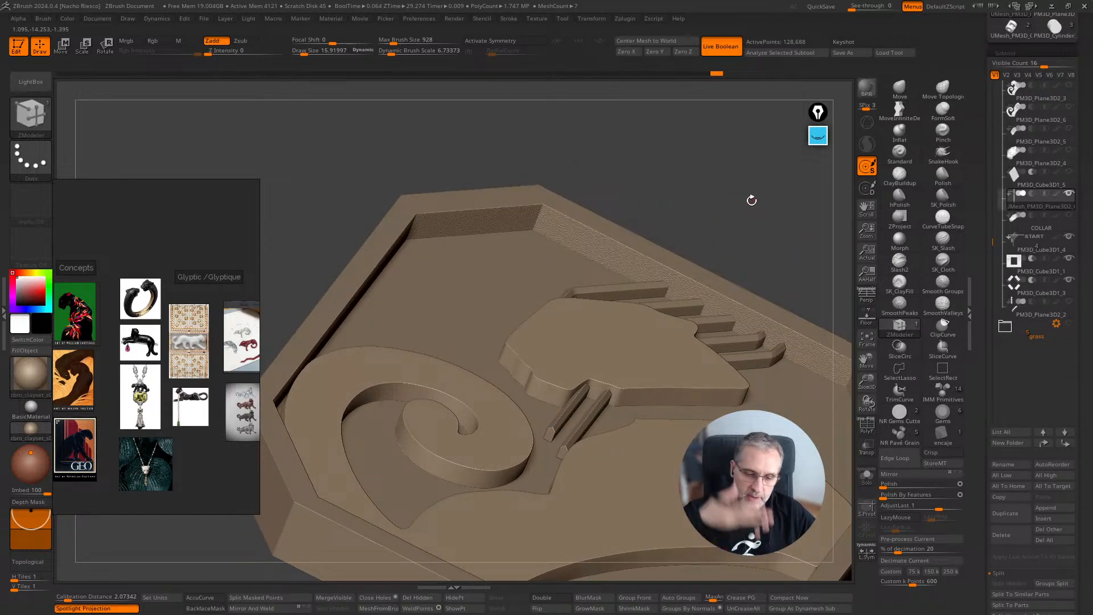
pyautogui.moveTo(752, 201); pyautogui.dragTo(775, 227)
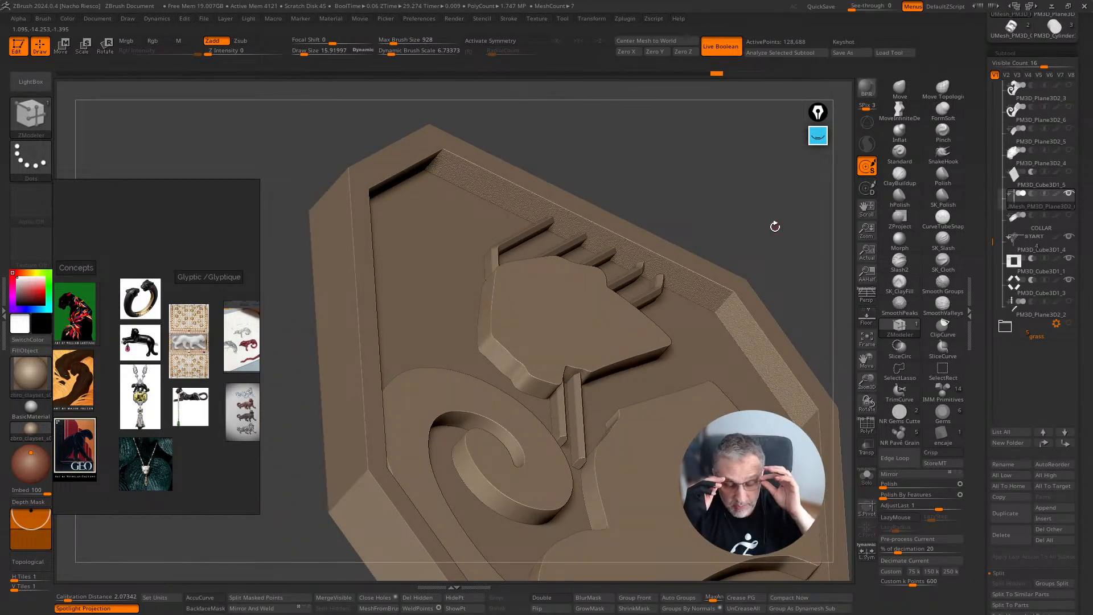
pyautogui.moveTo(750, 210)
pyautogui.mouseDown()
pyautogui.moveTo(763, 219)
pyautogui.moveTo(760, 199)
pyautogui.mouseUp()
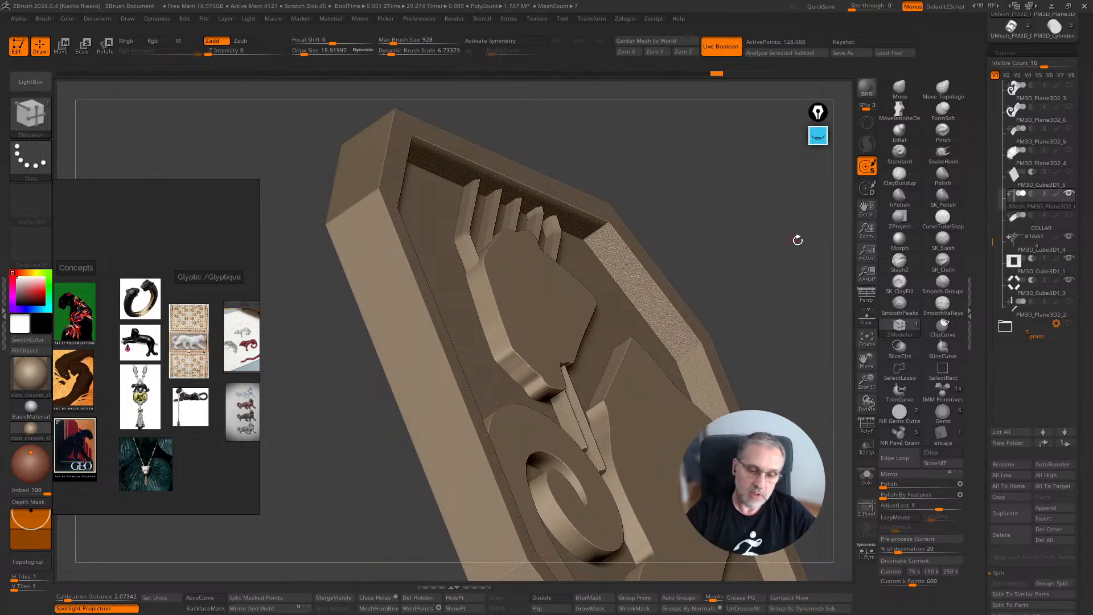
pyautogui.moveTo(797, 240)
pyautogui.mouseDown()
pyautogui.moveTo(804, 262)
pyautogui.moveTo(773, 203)
pyautogui.mouseUp()
pyautogui.moveTo(770, 279)
pyautogui.keyDown('alt'); pyautogui.mouseDown()
pyautogui.moveTo(757, 342)
pyautogui.moveTo(740, 356)
pyautogui.mouseUp(); pyautogui.keyUp('alt')
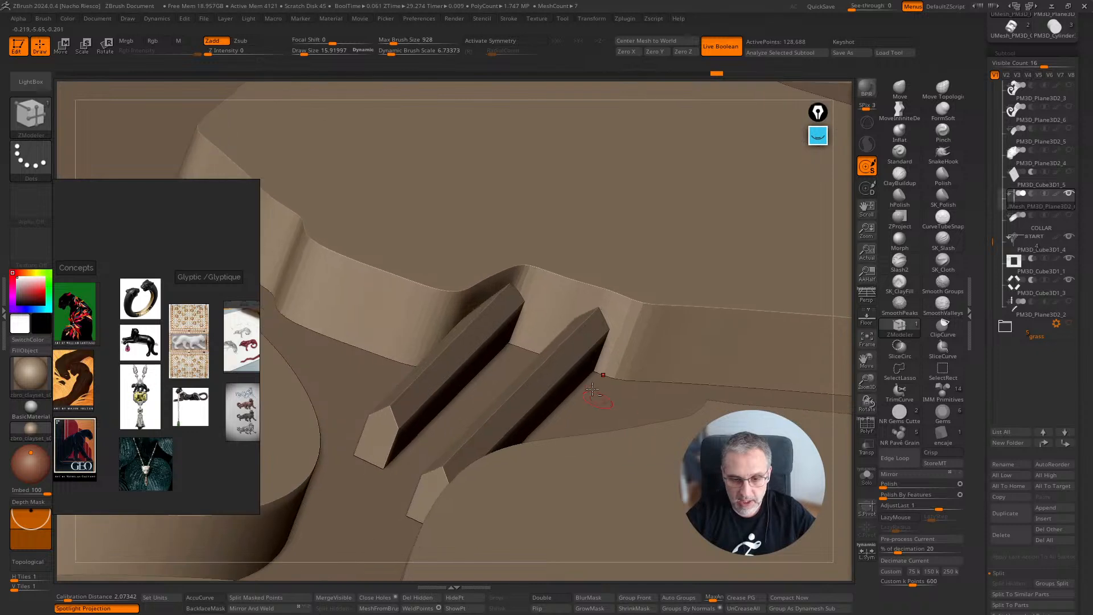
pyautogui.keyDown('ctrl'); pyautogui.moveTo(597, 402); pyautogui.dragTo(624, 379, button='right'); pyautogui.keyUp('ctrl')
pyautogui.press('w')
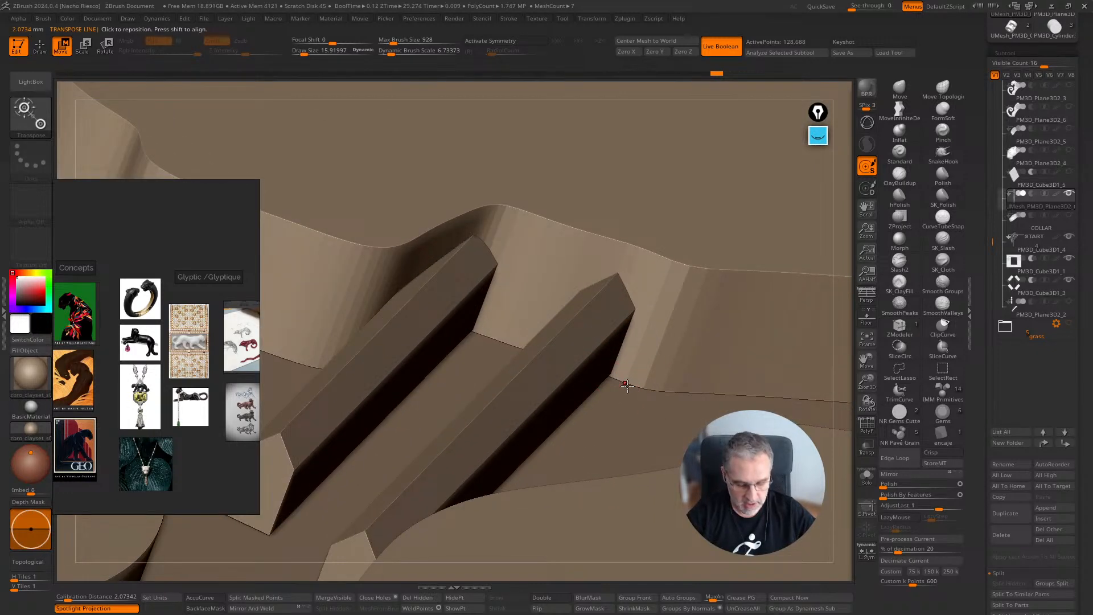
pyautogui.moveTo(626, 385); pyautogui.dragTo(641, 341)
pyautogui.moveTo(665, 263); pyautogui.dragTo(667, 262)
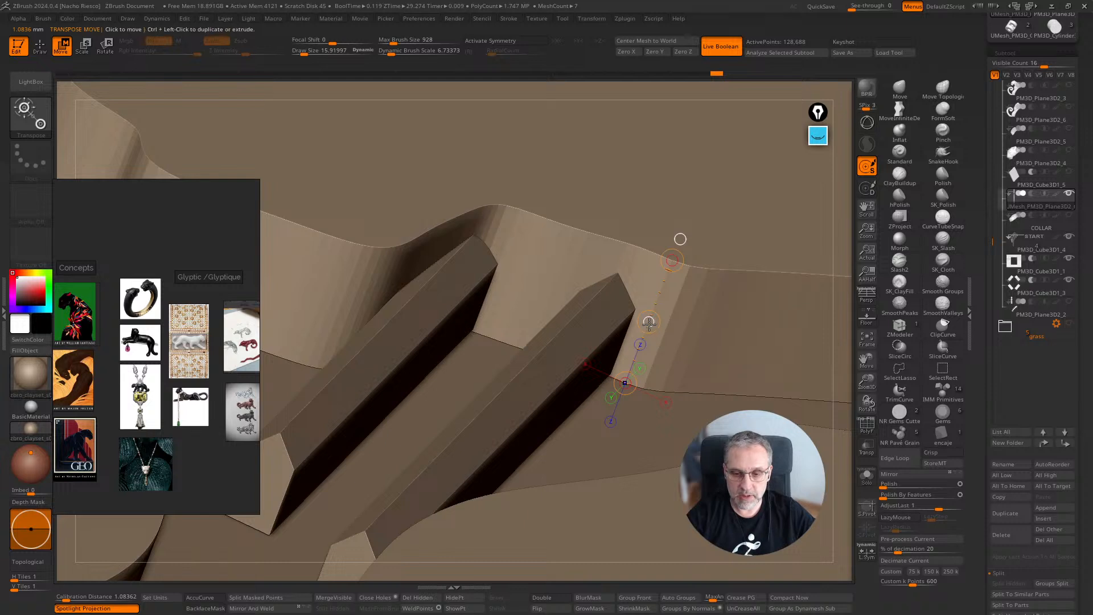
pyautogui.moveTo(649, 323)
pyautogui.mouseDown()
pyautogui.moveTo(640, 351)
pyautogui.moveTo(668, 365)
pyautogui.moveTo(662, 291)
pyautogui.mouseUp()
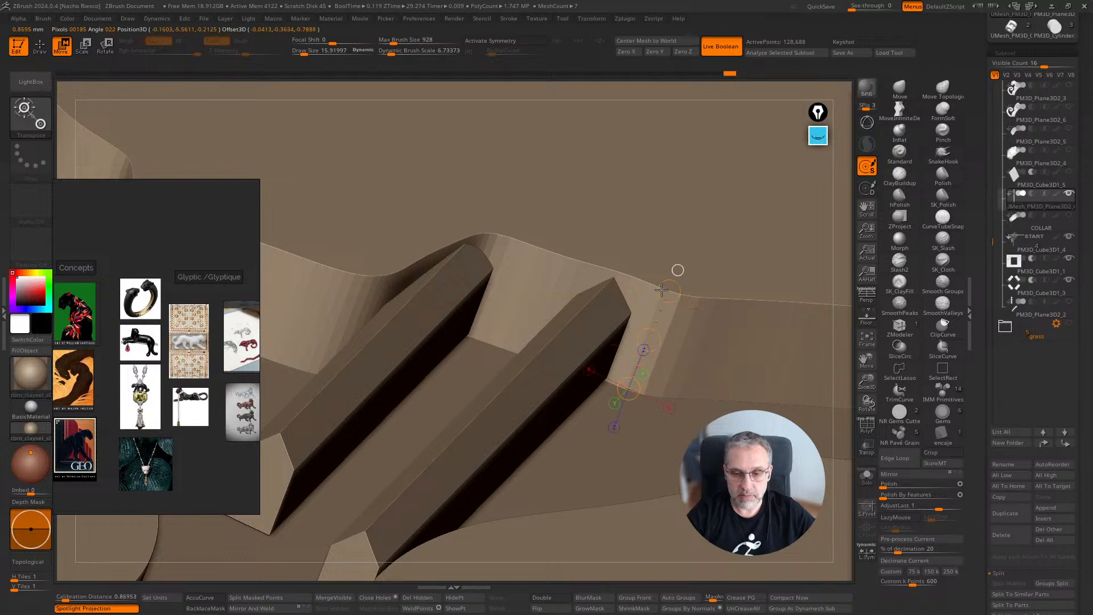
pyautogui.press('q')
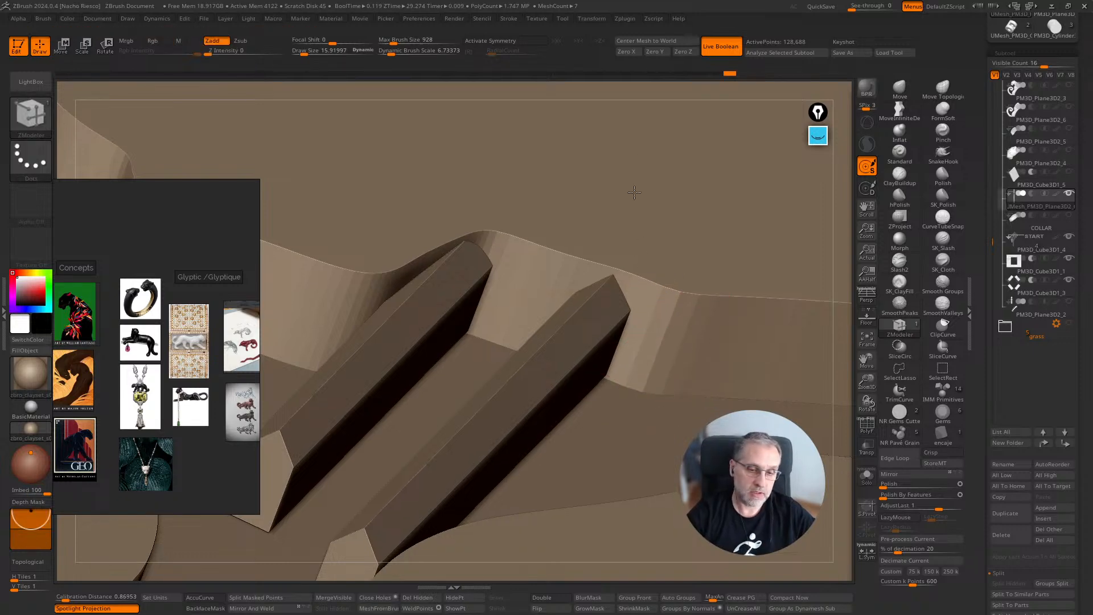
# Step: Return to a front view fitting the whole plaque and make the panther's collar visible
pyautogui.keyDown('ctrl'); pyautogui.moveTo(714, 192); pyautogui.dragTo(826, 394, button='right'); pyautogui.keyUp('ctrl')
pyautogui.moveTo(845, 484); pyautogui.dragTo(853, 522)
pyautogui.click(867, 342)
pyautogui.moveTo(797, 353); pyautogui.dragTo(812, 467)
pyautogui.press('f')
pyautogui.click(1069, 219)
# Step: With the infinite-depth Move brush at draw size about 357, adjust the flat back's outline along the panther's lower back
pyautogui.moveTo(789, 502)
pyautogui.keyDown('alt'); pyautogui.mouseDown()
pyautogui.moveTo(819, 443)
pyautogui.moveTo(820, 464)
pyautogui.mouseUp(); pyautogui.keyUp('alt')
pyautogui.click(899, 111)
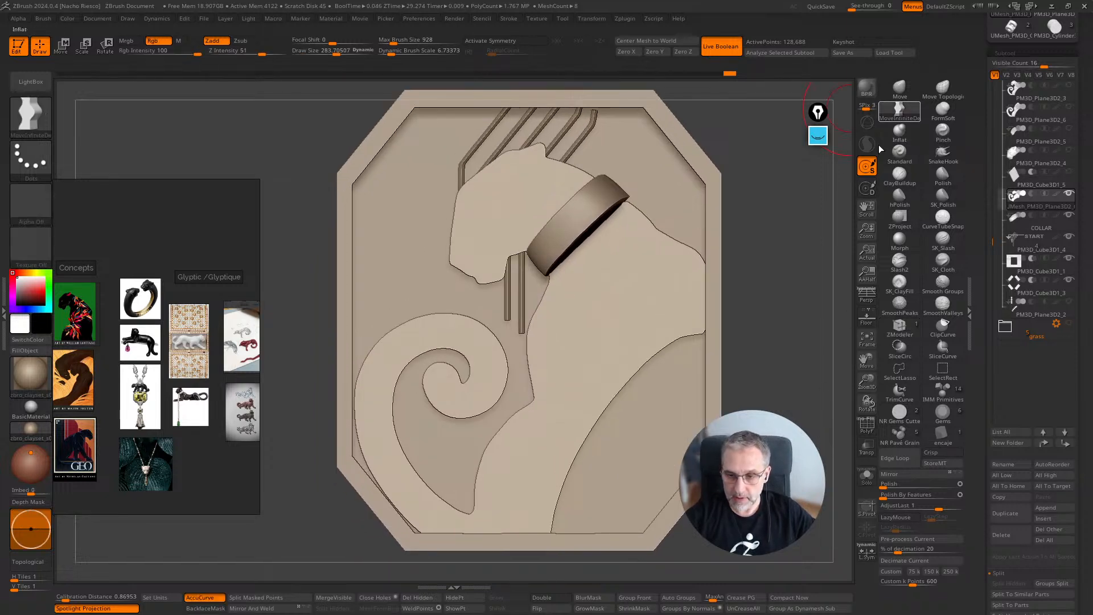
pyautogui.press('s')
pyautogui.moveTo(718, 327); pyautogui.dragTo(707, 333)
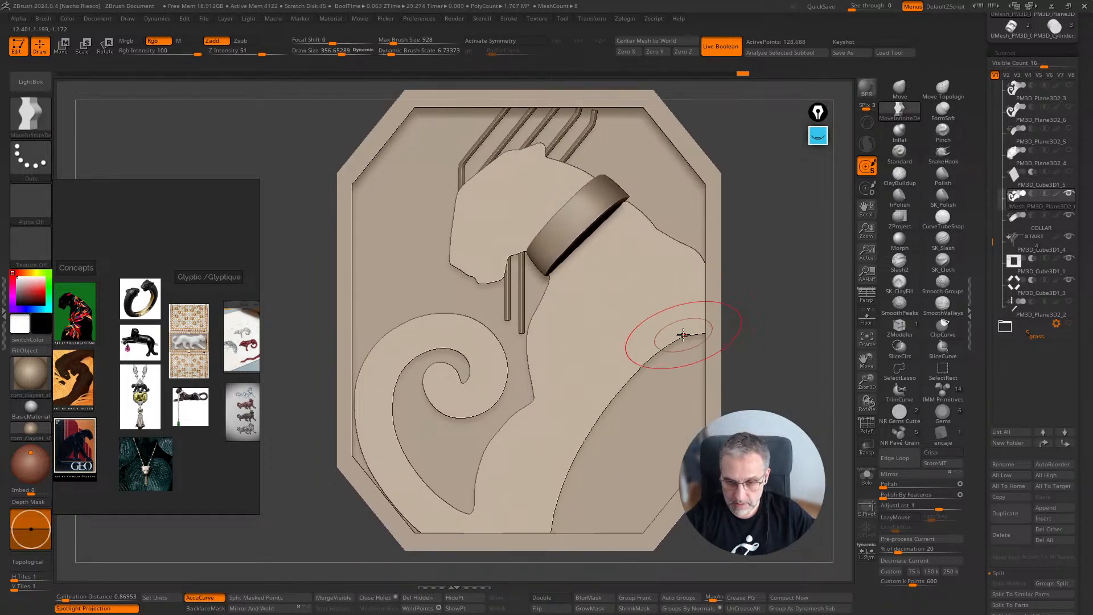
pyautogui.moveTo(572, 464); pyautogui.dragTo(607, 421)
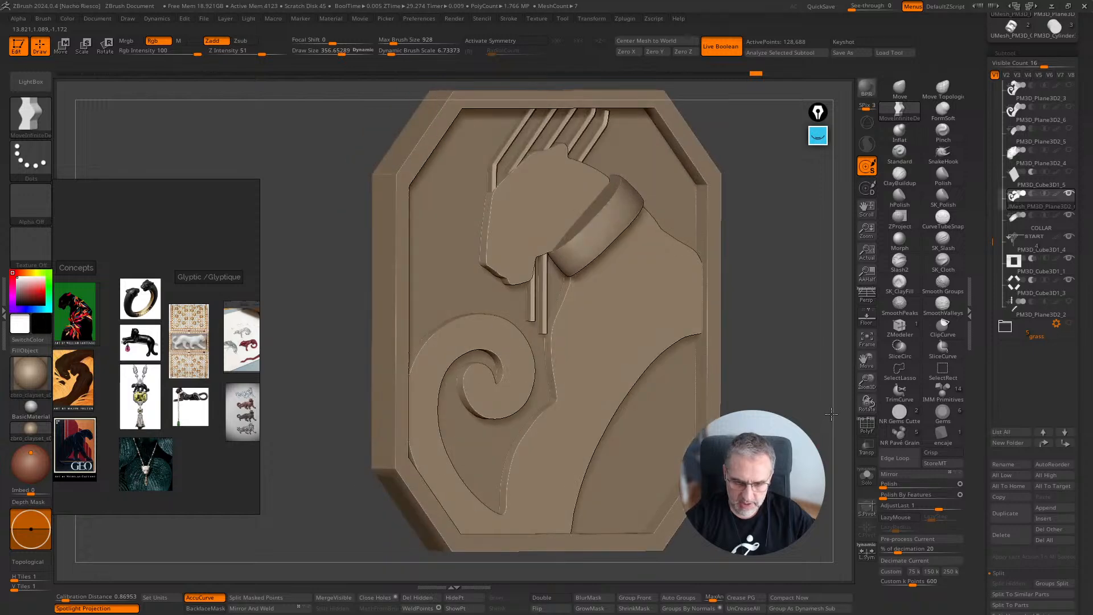
# Step: Make the sculpted panther head, body and tail visible again over the flat back
pyautogui.click(899, 304)
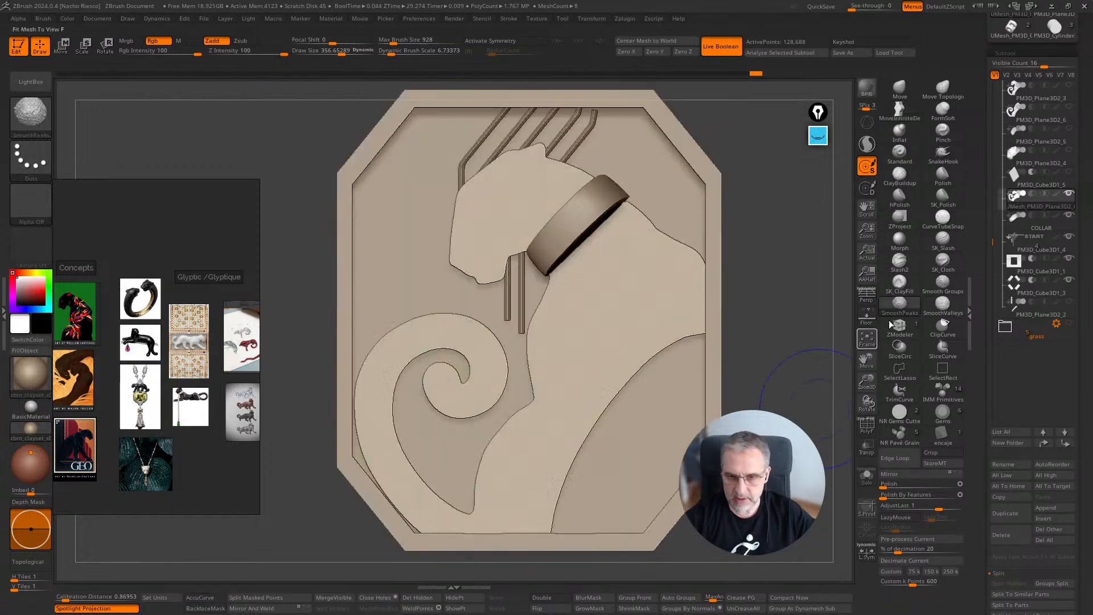
pyautogui.click(1069, 150)
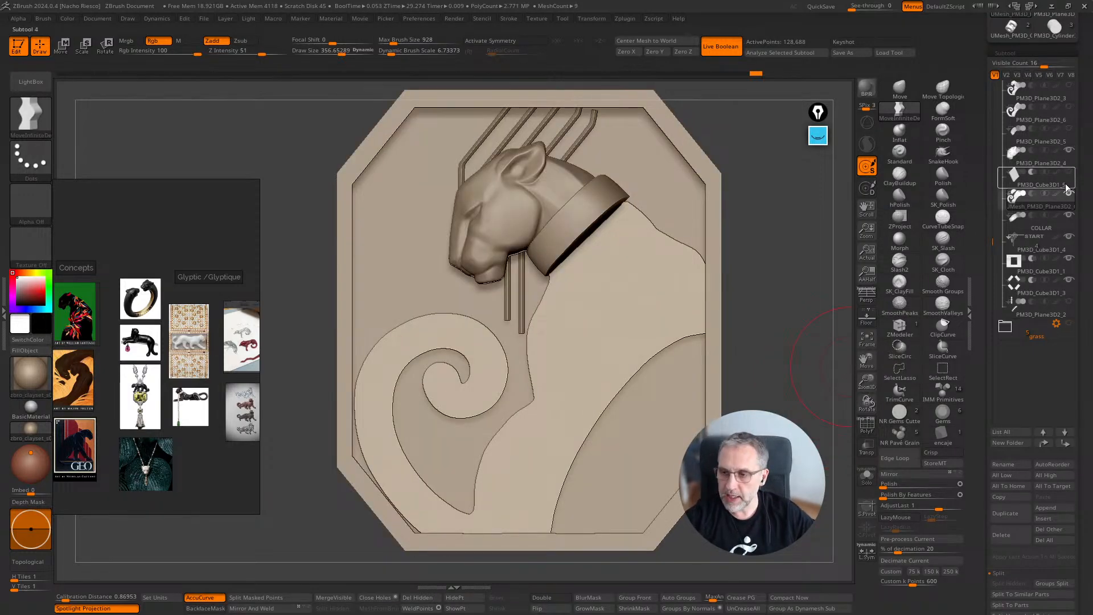
pyautogui.click(1069, 117)
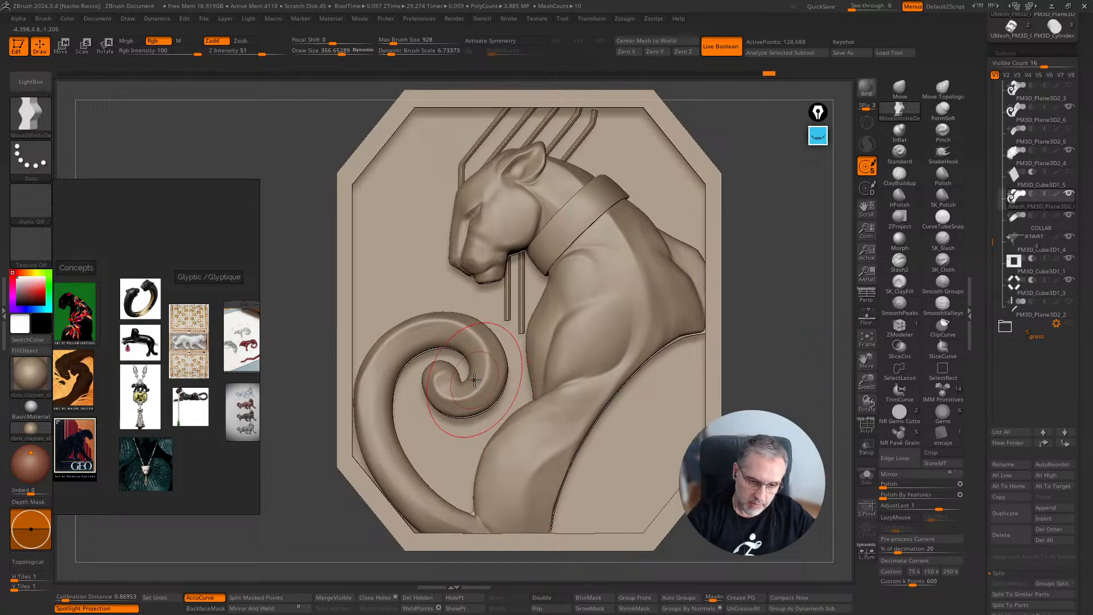
# Step: Nudge the flat back's outline under the tail curl with draw size about 429, and select the sculpted panther body
pyautogui.press('s')
pyautogui.moveTo(472, 379); pyautogui.dragTo(479, 379)
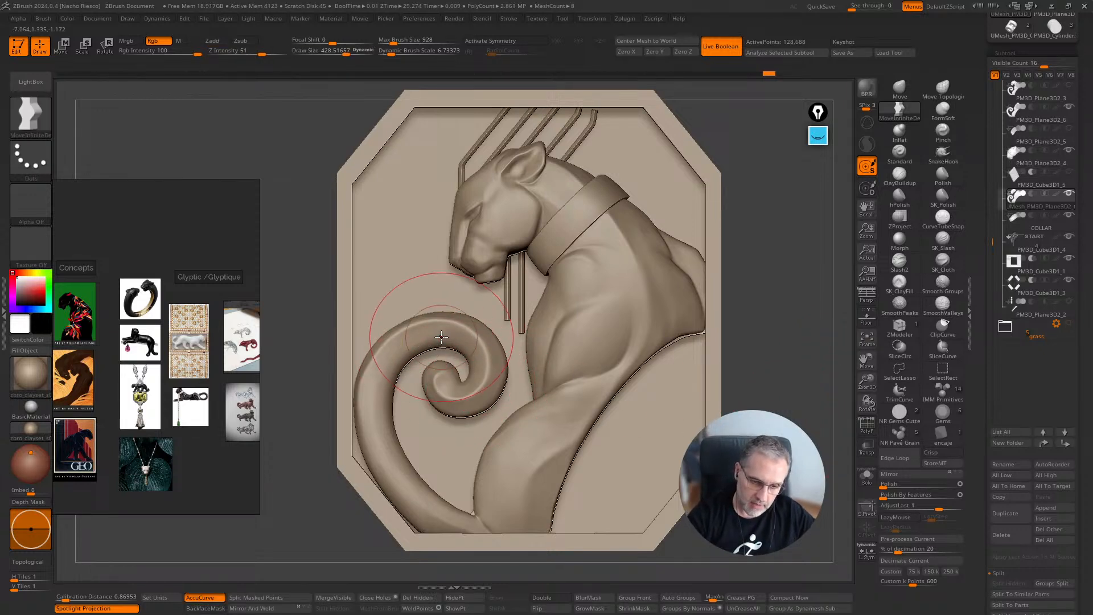
pyautogui.moveTo(425, 343); pyautogui.dragTo(416, 345)
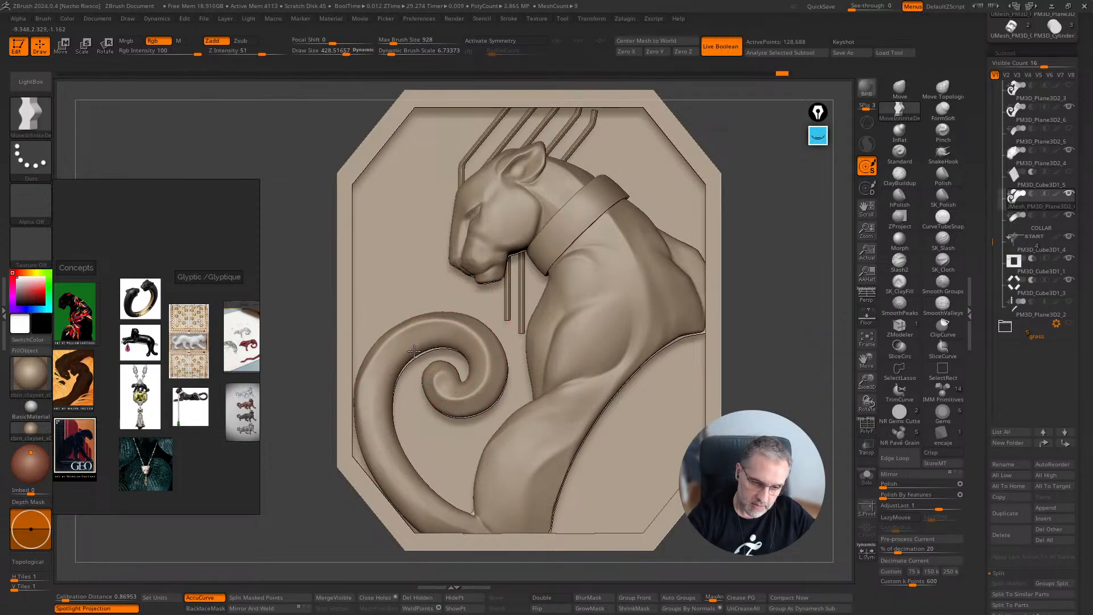
pyautogui.keyDown('alt'); pyautogui.click(469, 338); pyautogui.keyUp('alt')
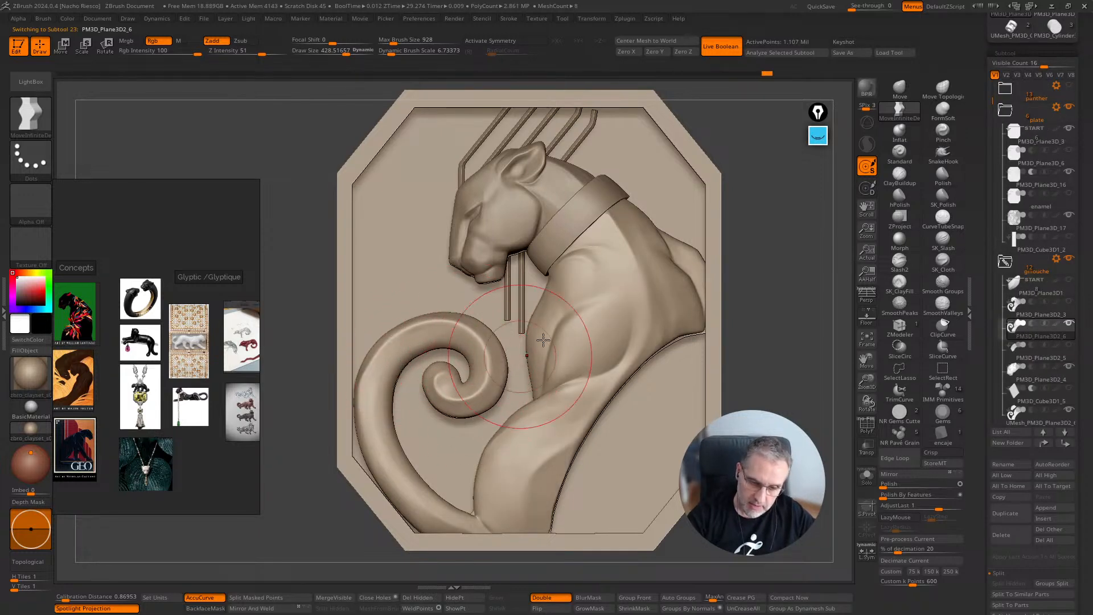
# Step: Select the sculpted panther head and nudge its lower muzzle slightly outward with the Move brush at draw size about 401
pyautogui.press('s')
pyautogui.moveTo(576, 321); pyautogui.dragTo(574, 322)
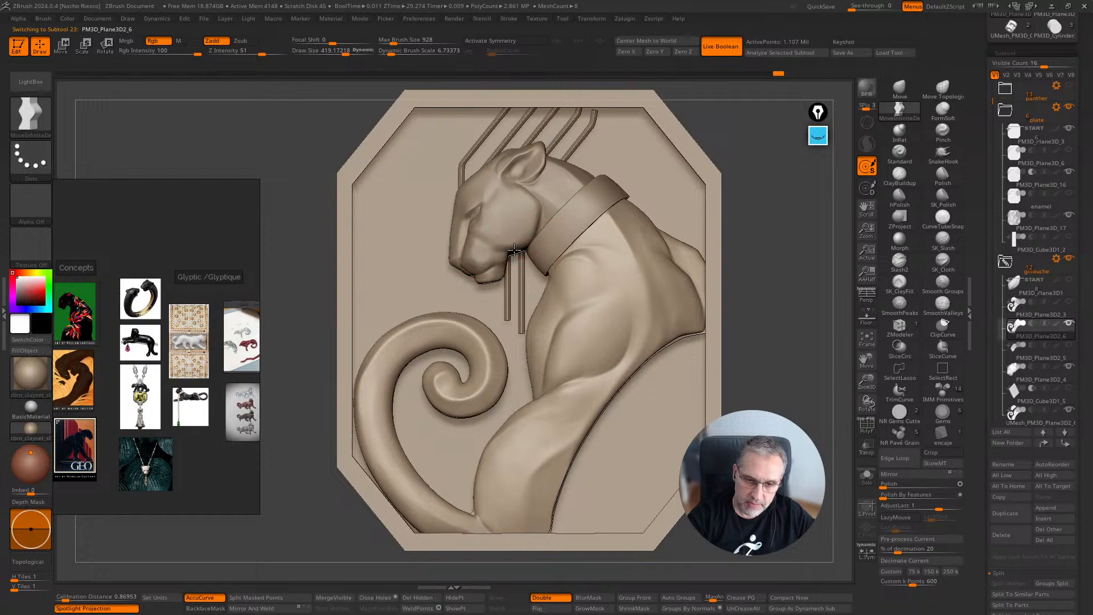
pyautogui.keyDown('alt'); pyautogui.click(501, 265); pyautogui.keyUp('alt')
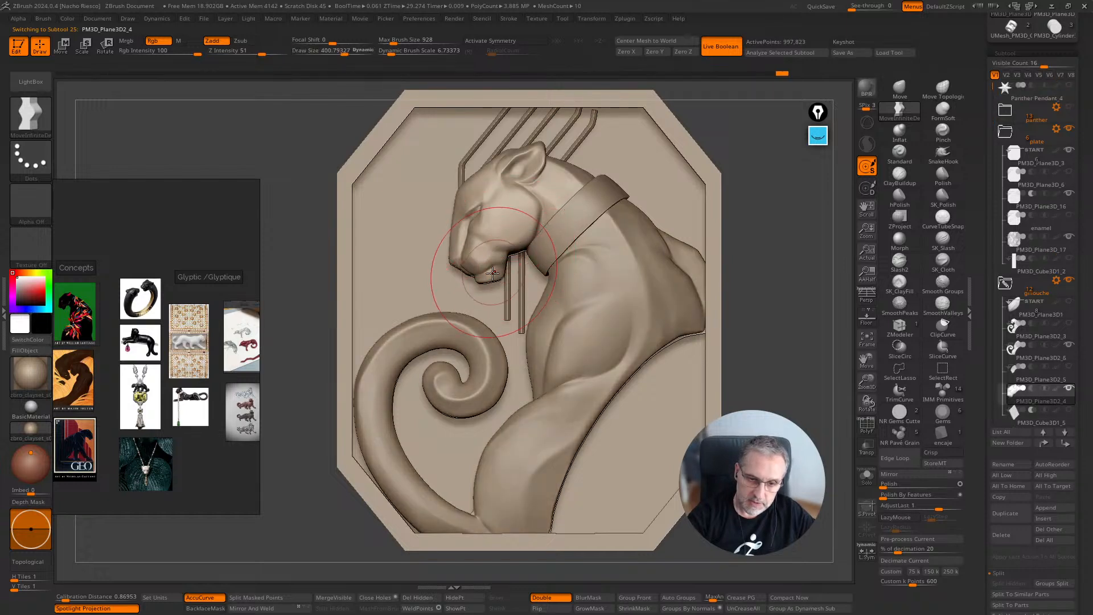
pyautogui.moveTo(492, 273); pyautogui.dragTo(485, 271)
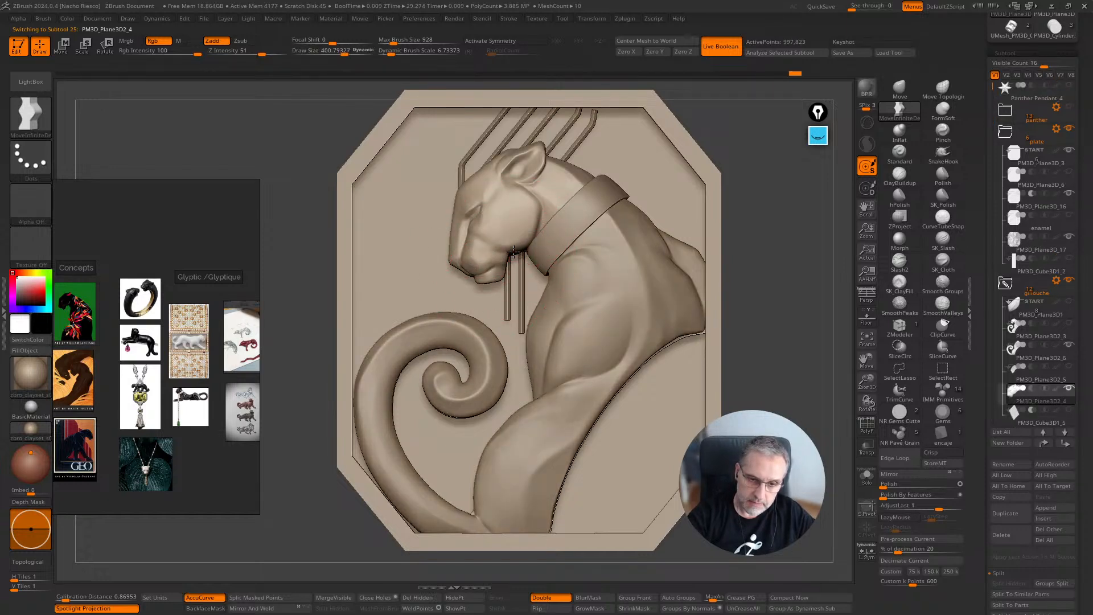
# Step: Select the sculpted panther body and touch up the tail's base beside the haunch, reducing the draw size to about 233
pyautogui.press('s')
pyautogui.moveTo(636, 347); pyautogui.dragTo(646, 348)
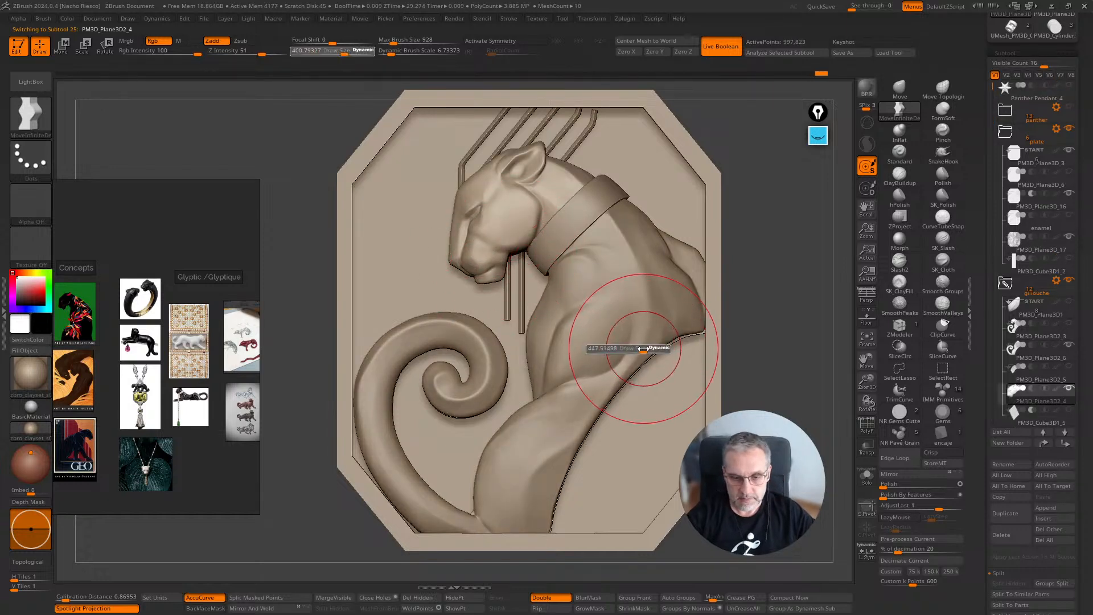
pyautogui.keyDown('alt'); pyautogui.click(478, 515); pyautogui.keyUp('alt')
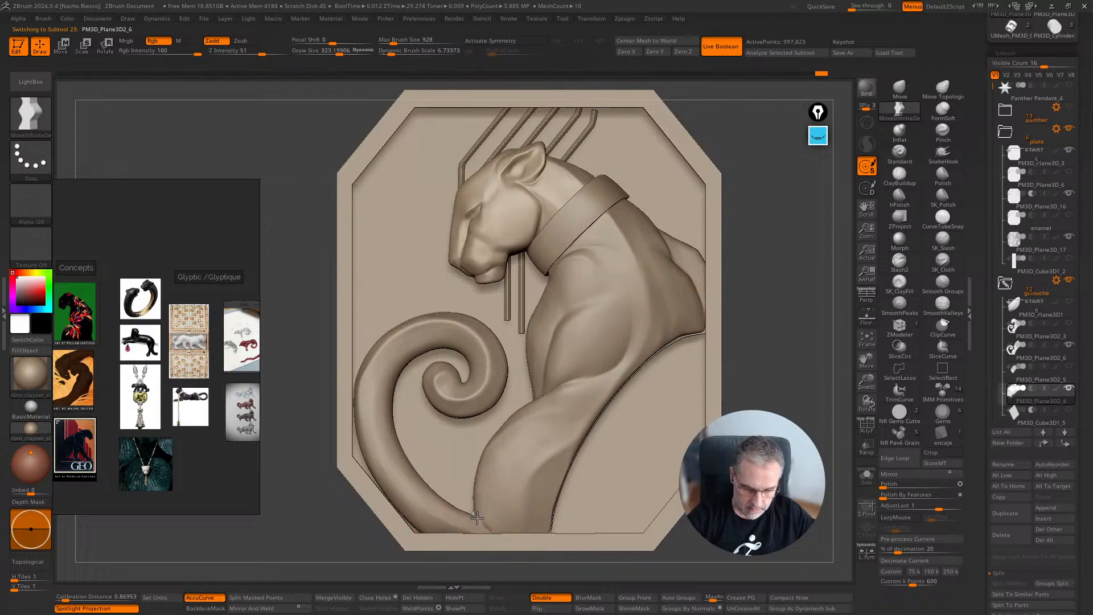
pyautogui.press('s')
pyautogui.moveTo(485, 519)
pyautogui.mouseDown()
pyautogui.moveTo(457, 519)
pyautogui.moveTo(448, 506)
pyautogui.mouseUp()
pyautogui.press('s')
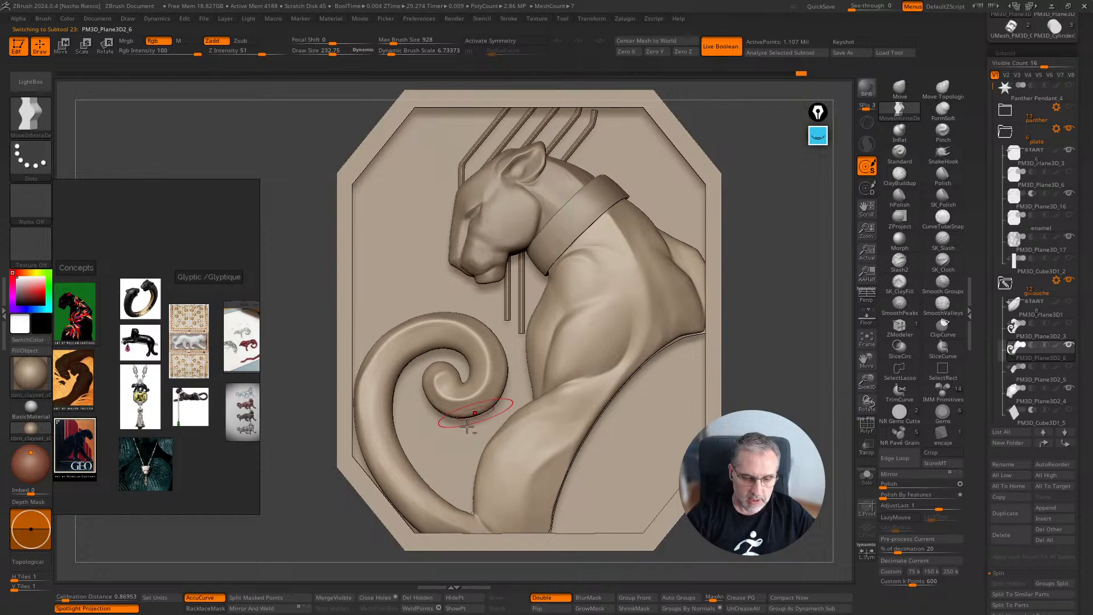
# Step: Isolate the flat back, lasso-mask the tail's outer curve, blur the mask and invert it so only that edge stays editable
pyautogui.keyDown('alt'); pyautogui.click(675, 341); pyautogui.keyUp('alt')
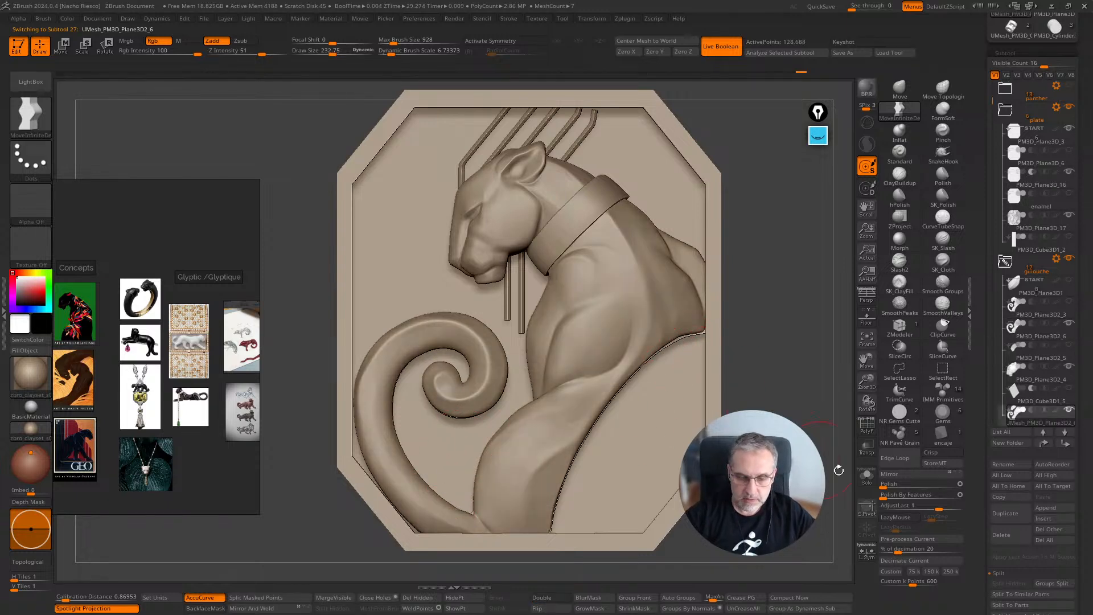
pyautogui.click(867, 476)
pyautogui.keyDown('alt'); pyautogui.moveTo(835, 488); pyautogui.dragTo(884, 433); pyautogui.keyUp('alt')
pyautogui.press('ctrl')
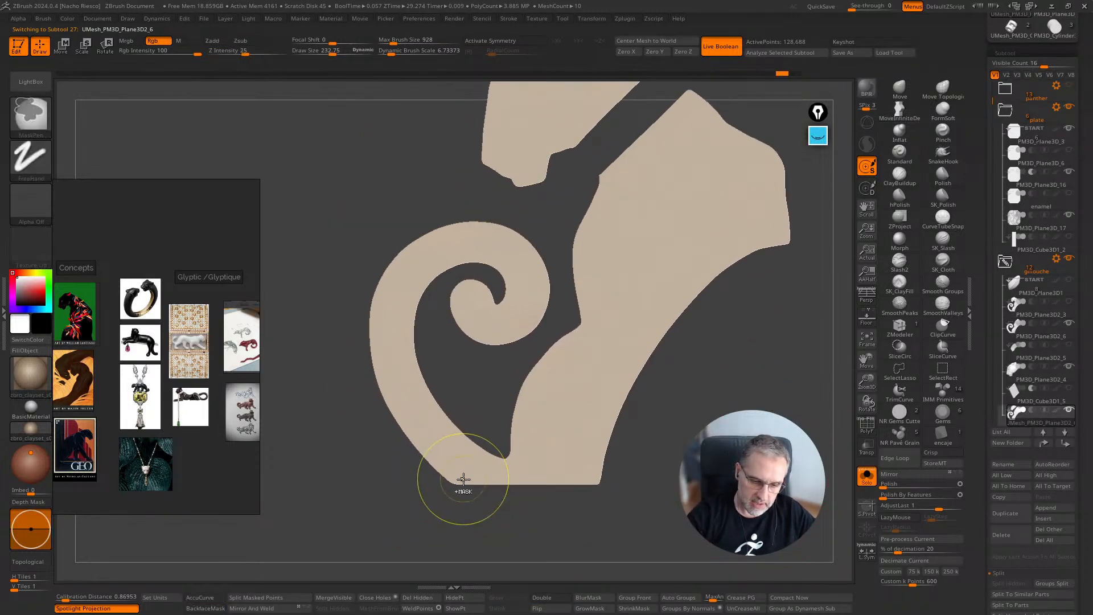
pyautogui.click(49, 131)
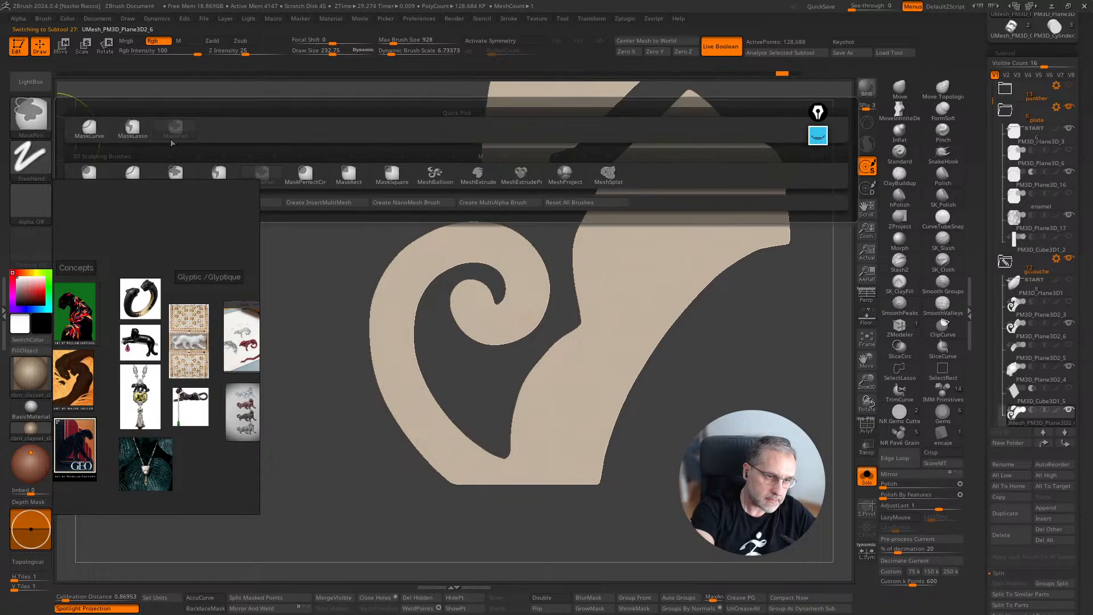
pyautogui.click(132, 129)
pyautogui.moveTo(489, 500)
pyautogui.keyDown('ctrl'); pyautogui.mouseDown()
pyautogui.moveTo(450, 466)
pyautogui.moveTo(397, 374)
pyautogui.moveTo(296, 246)
pyautogui.mouseUp(); pyautogui.keyUp('ctrl')
pyautogui.click(593, 601)
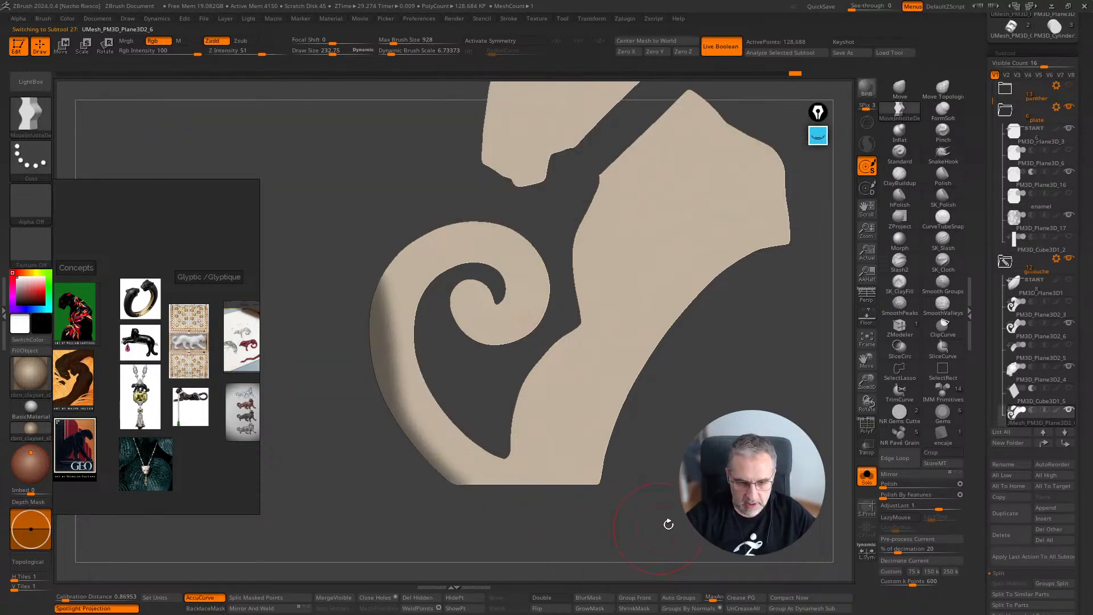
pyautogui.keyDown('ctrl'); pyautogui.click(669, 524); pyautogui.keyUp('ctrl')
# Step: Show all pieces again and push the flat back's outer tail edge toward the plaque frame at draw size about 497
pyautogui.click(867, 477)
pyautogui.press('s')
pyautogui.moveTo(430, 449); pyautogui.dragTo(450, 449)
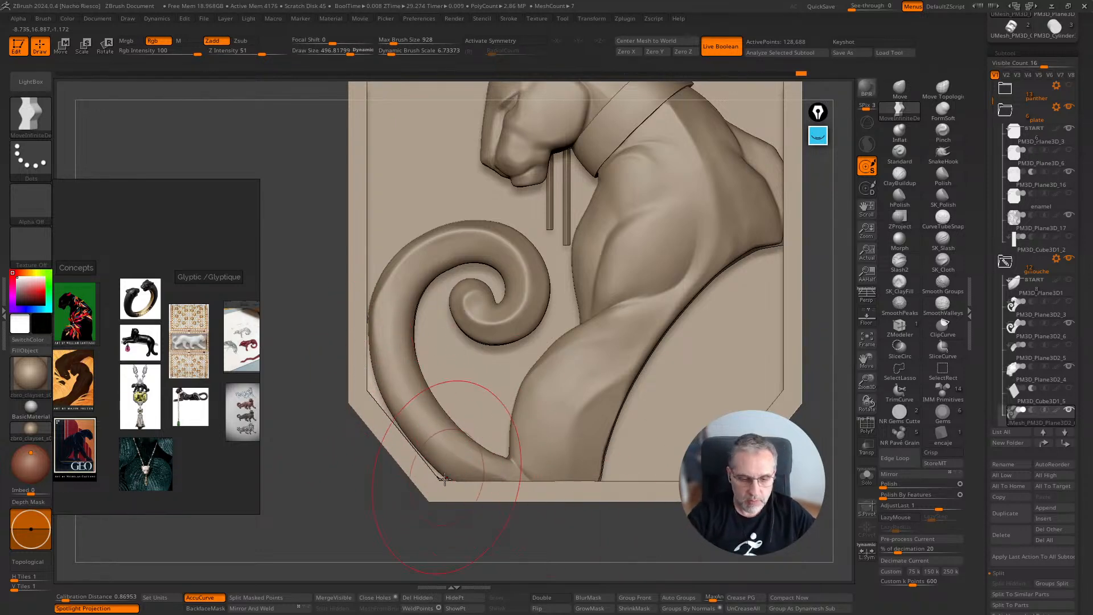
# Step: Clear the mask with transparency on, trim the flat back straight along the frame's lower inner edge, and return to opaque display
pyautogui.click(873, 454)
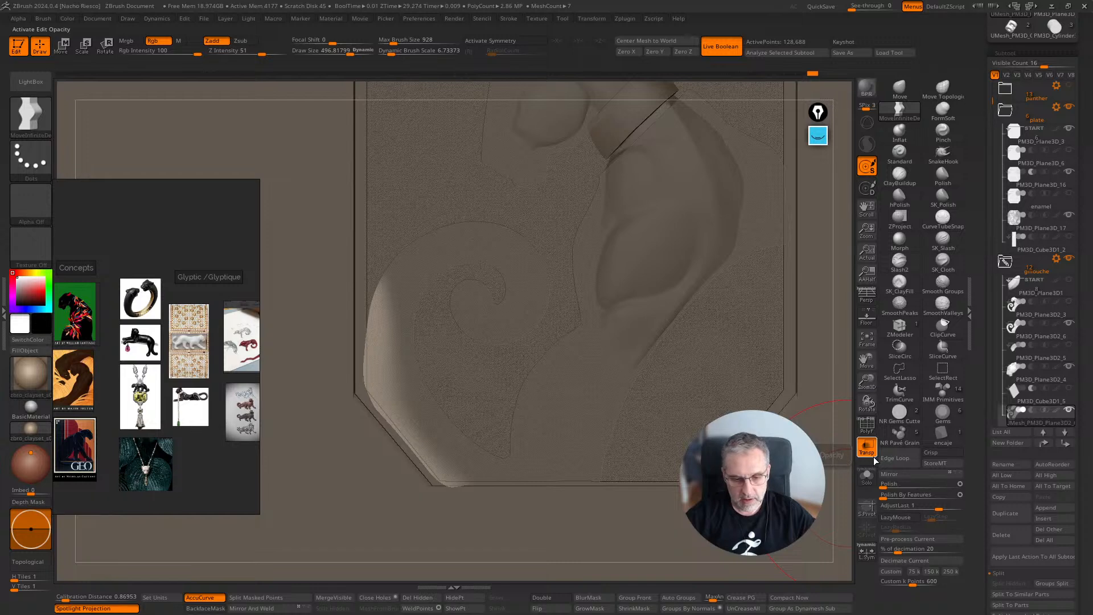
pyautogui.keyDown('ctrl'); pyautogui.moveTo(847, 474); pyautogui.dragTo(830, 500); pyautogui.keyUp('ctrl')
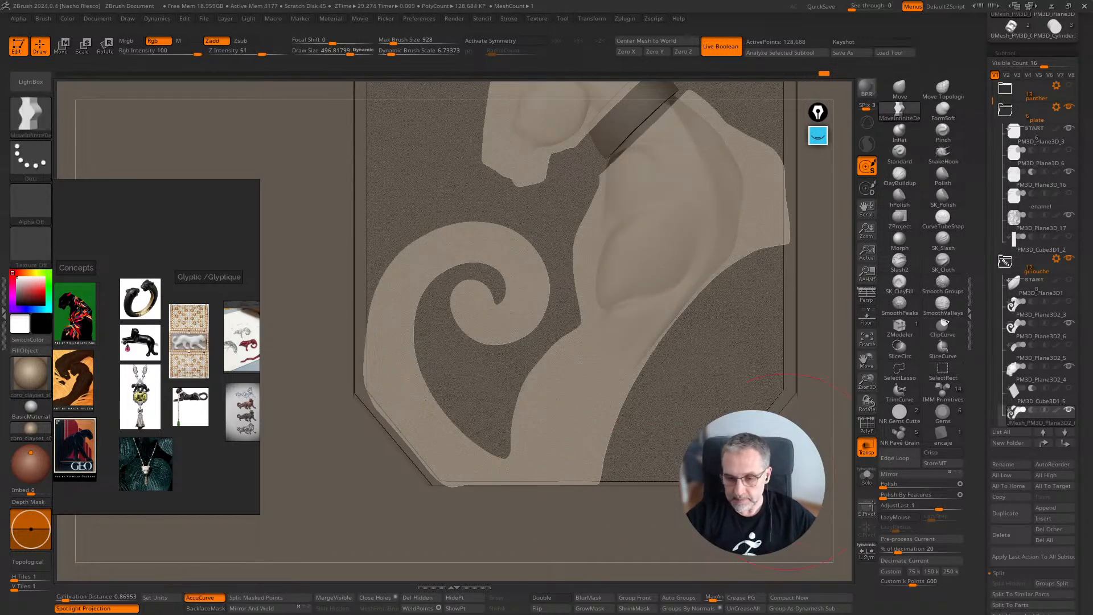
pyautogui.moveTo(788, 485)
pyautogui.keyDown('ctrl'); pyautogui.keyDown('shift'); pyautogui.mouseDown()
pyautogui.moveTo(447, 508)
pyautogui.moveTo(231, 485)
pyautogui.mouseUp(); pyautogui.keyUp('shift'); pyautogui.keyUp('ctrl')
pyautogui.click(867, 447)
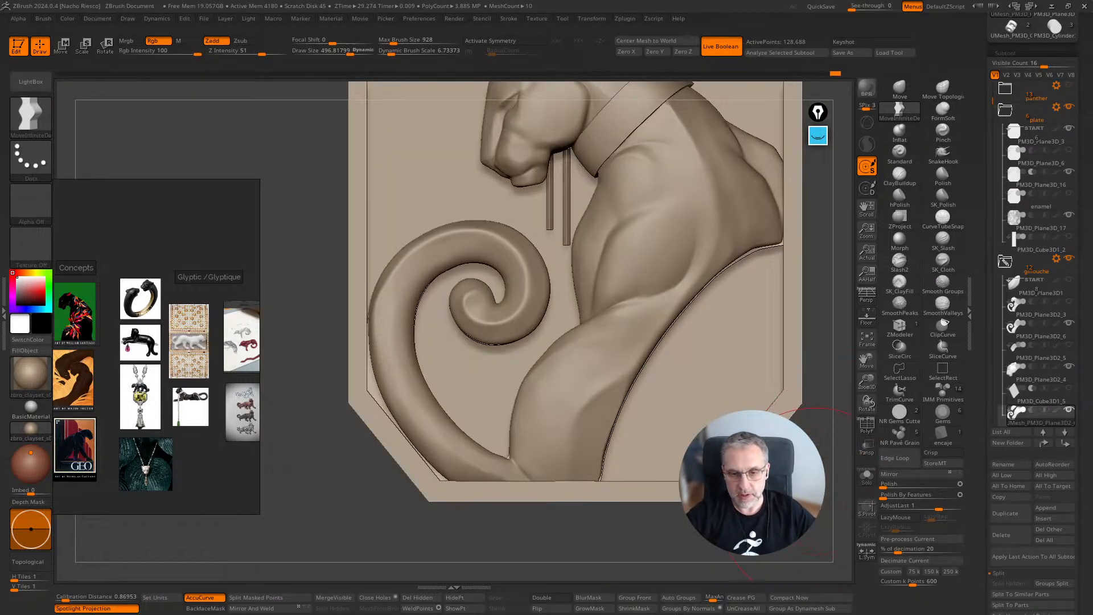
pyautogui.press('f')
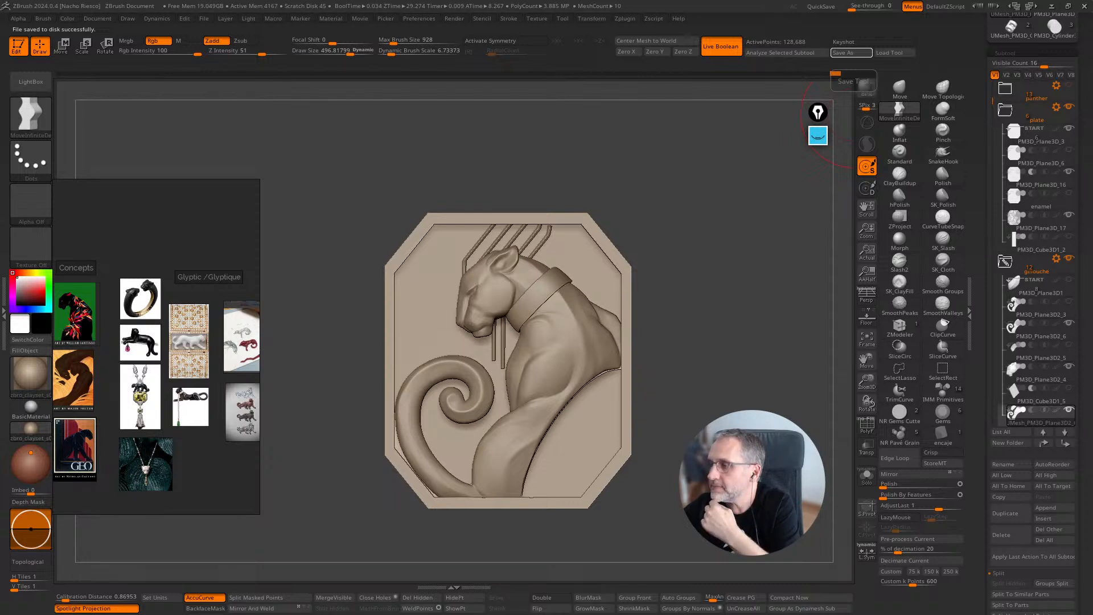
# Step: Expand the plugin tray and reposition the reference image board and plaque side by side
pyautogui.moveTo(825, 341); pyautogui.dragTo(755, 371)
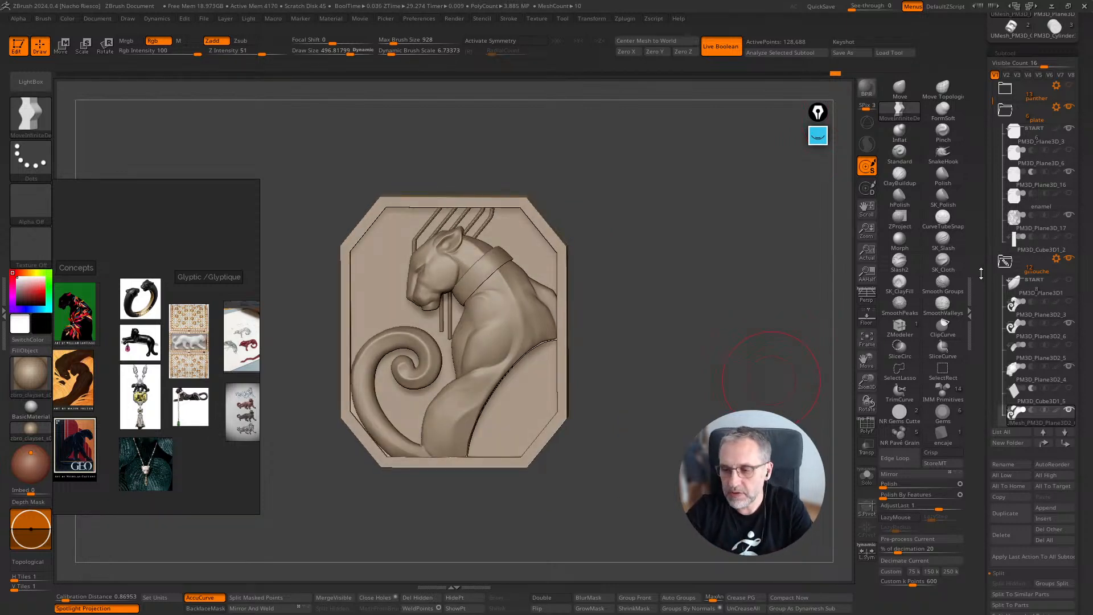
pyautogui.moveTo(981, 274); pyautogui.dragTo(984, 343)
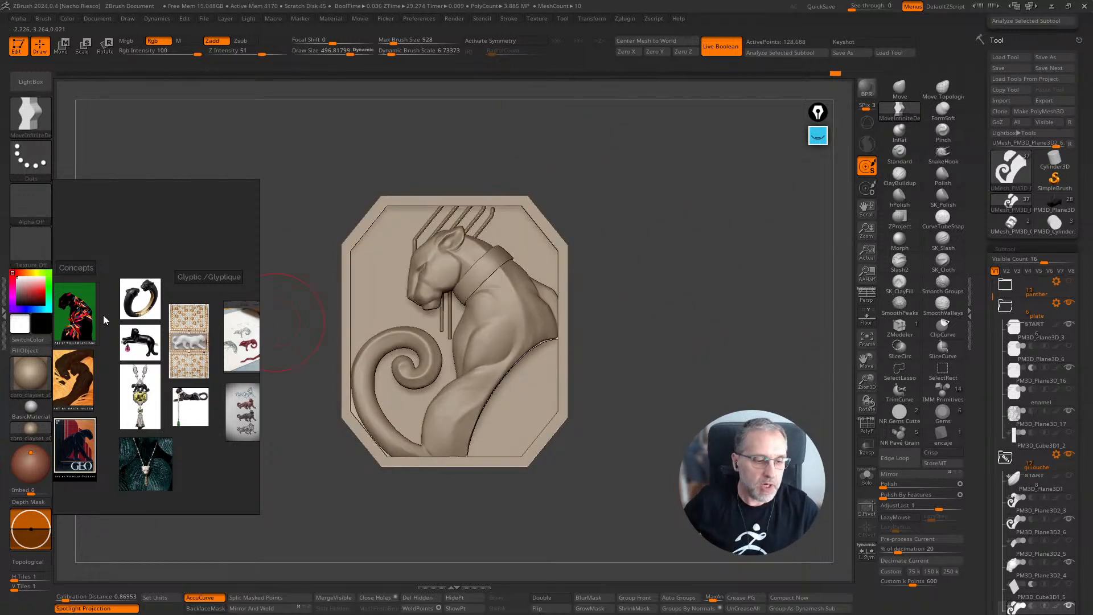
pyautogui.moveTo(113, 320); pyautogui.dragTo(170, 322)
pyautogui.moveTo(607, 224); pyautogui.dragTo(739, 281)
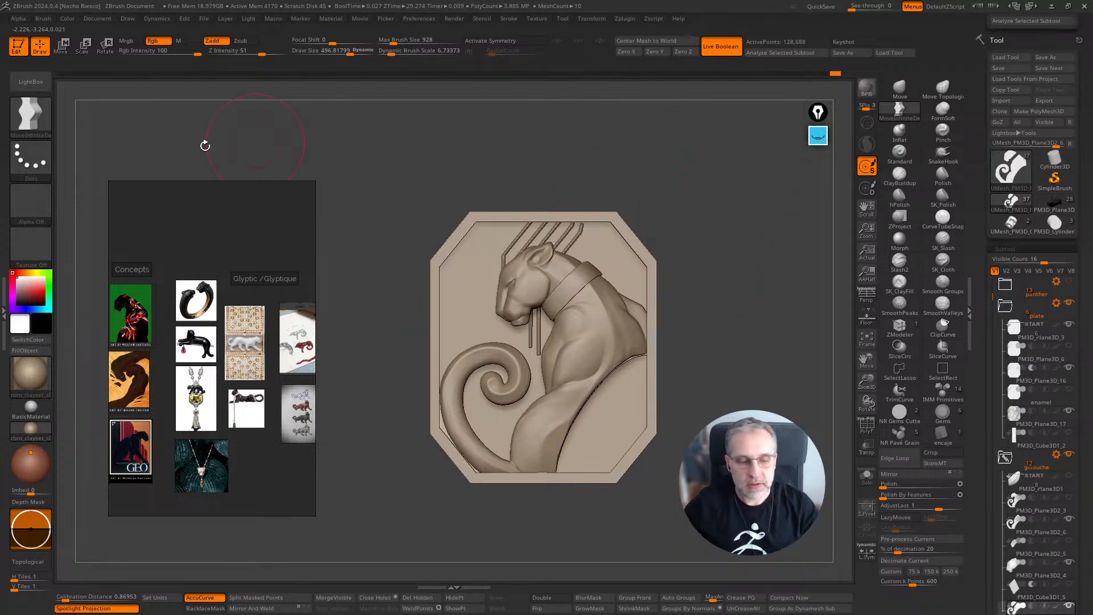
pyautogui.doubleClick(4, 304)
pyautogui.moveTo(303, 285); pyautogui.dragTo(396, 299)
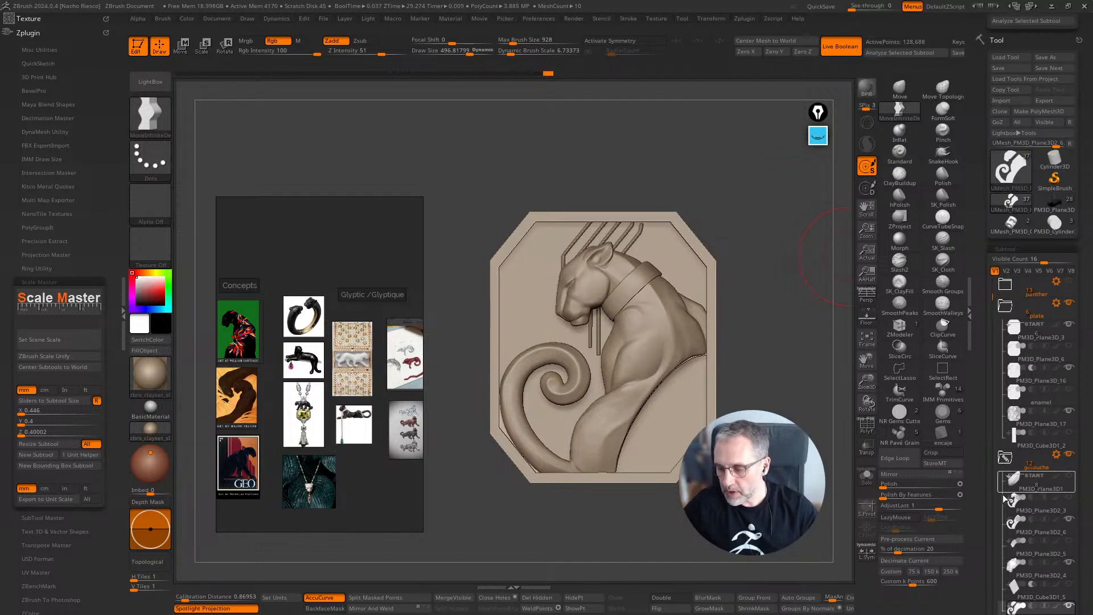
# Step: Set the scene scale from the sculpted panther body in Scale Master, choosing 28.38 x 26.97 x 5.96 mm
pyautogui.click(1020, 527)
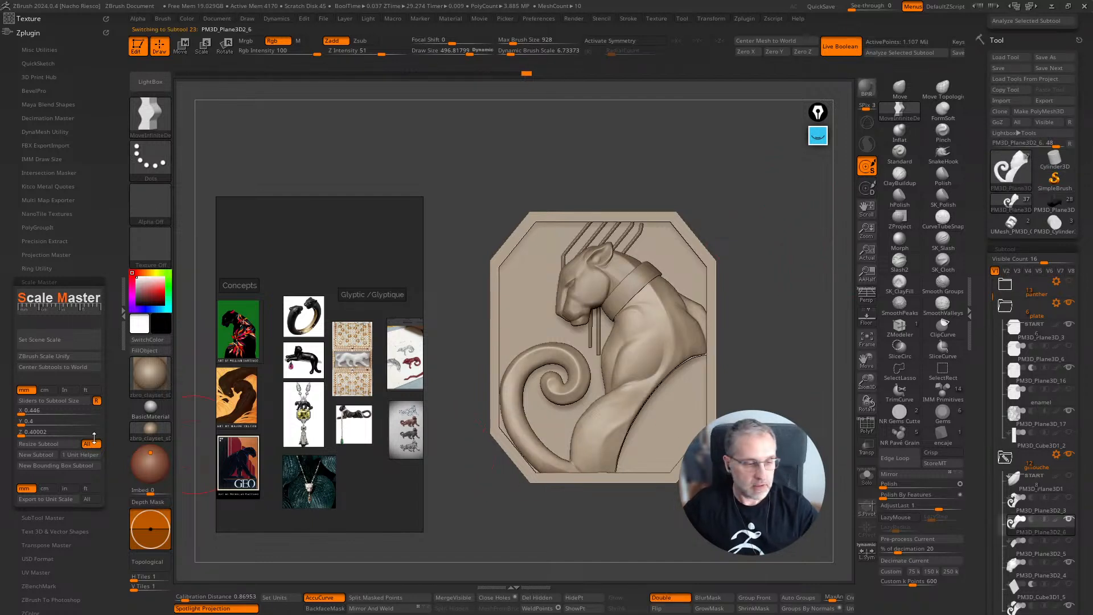
pyautogui.click(79, 342)
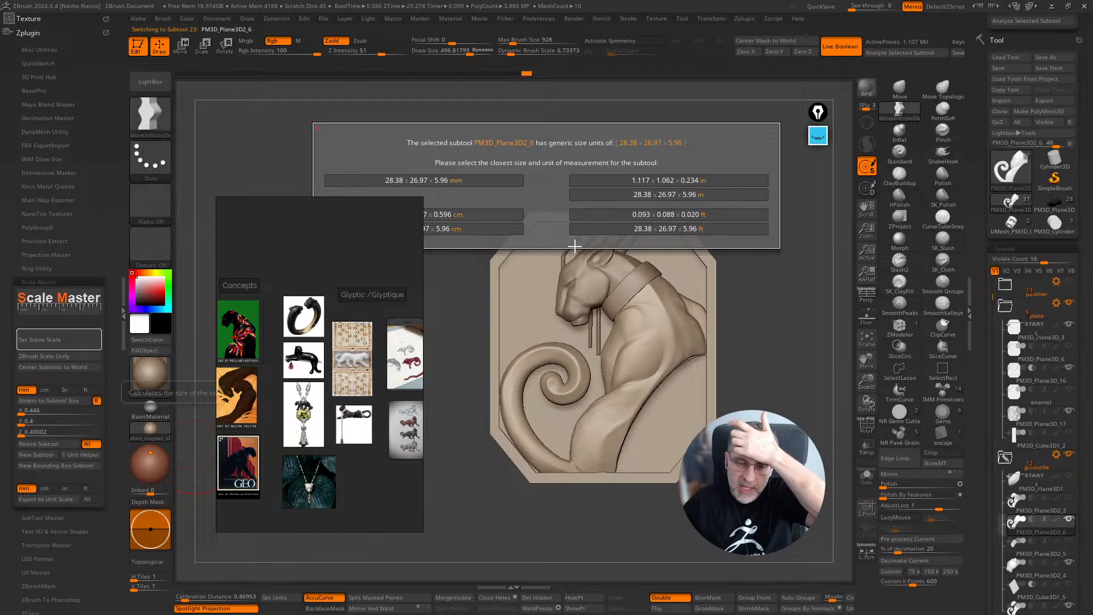
pyautogui.click(473, 180)
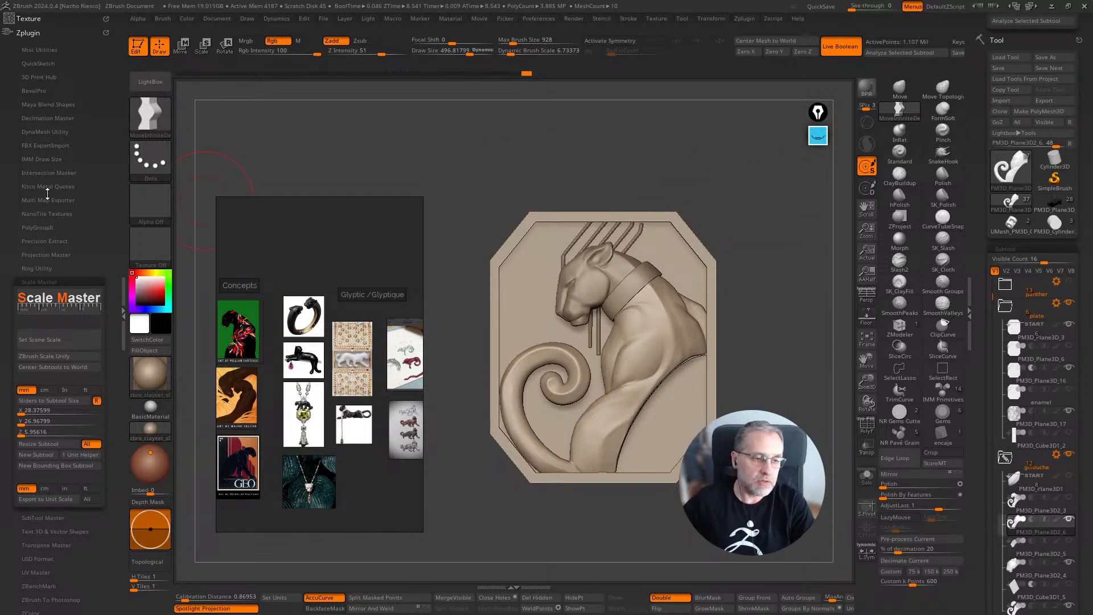
# Step: Update the size ratios in 3D Print Hub, moving the reference board aside and choosing 28.38 x 26.97 x 5.96 mm
pyautogui.click(64, 280)
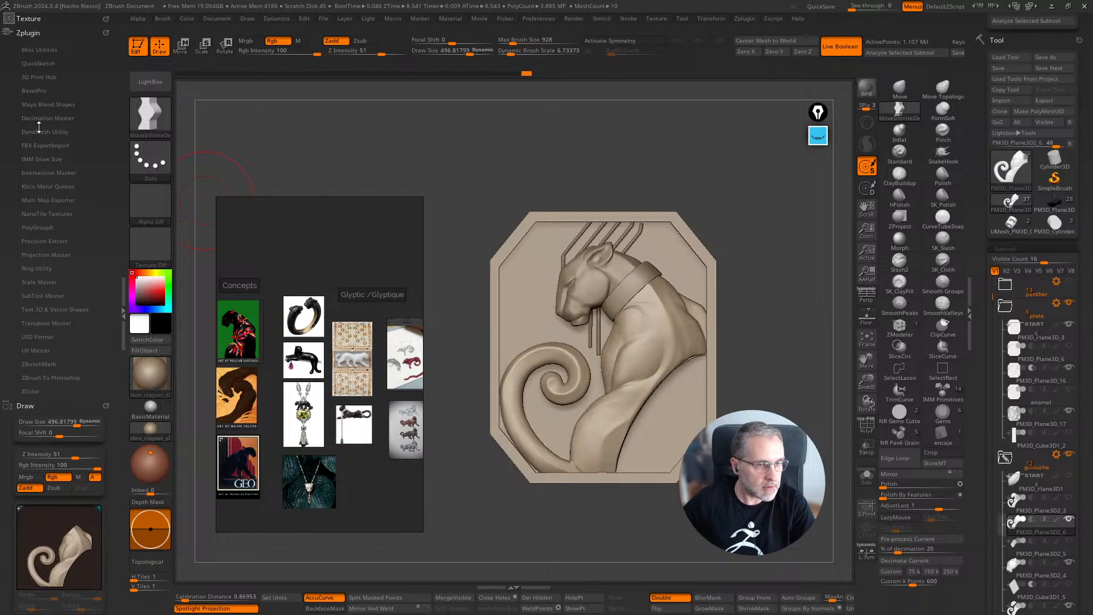
pyautogui.click(37, 78)
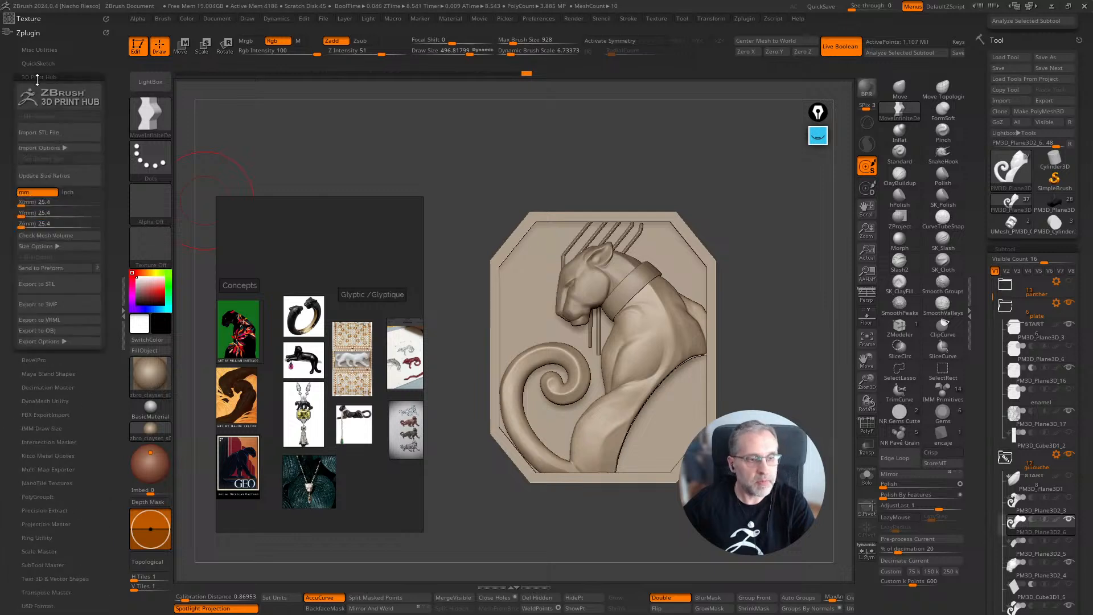
pyautogui.click(47, 179)
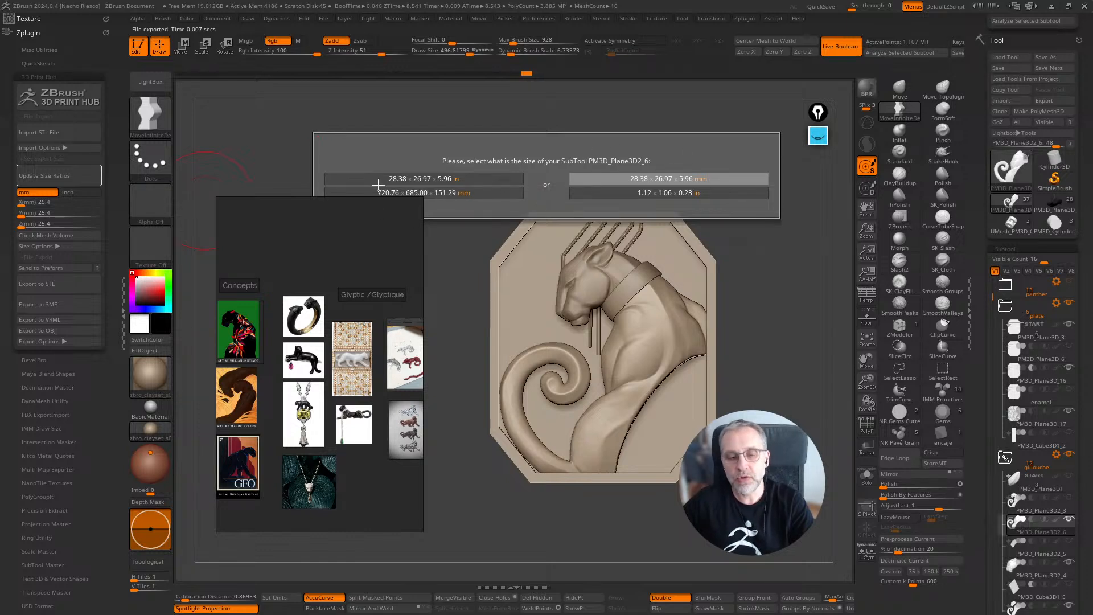
pyautogui.moveTo(394, 220); pyautogui.dragTo(382, 305)
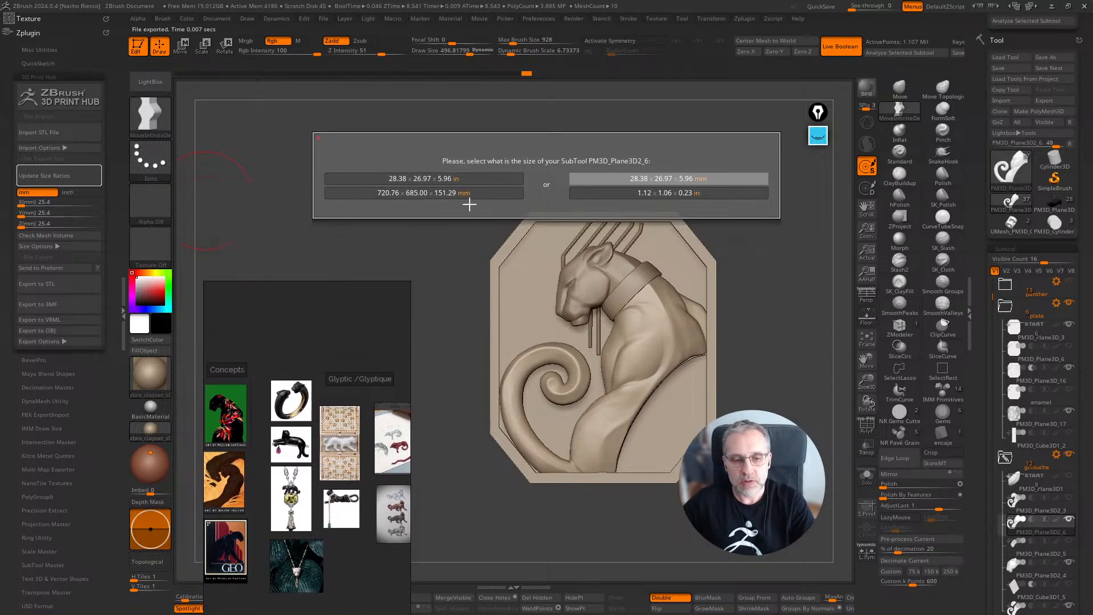
pyautogui.click(668, 180)
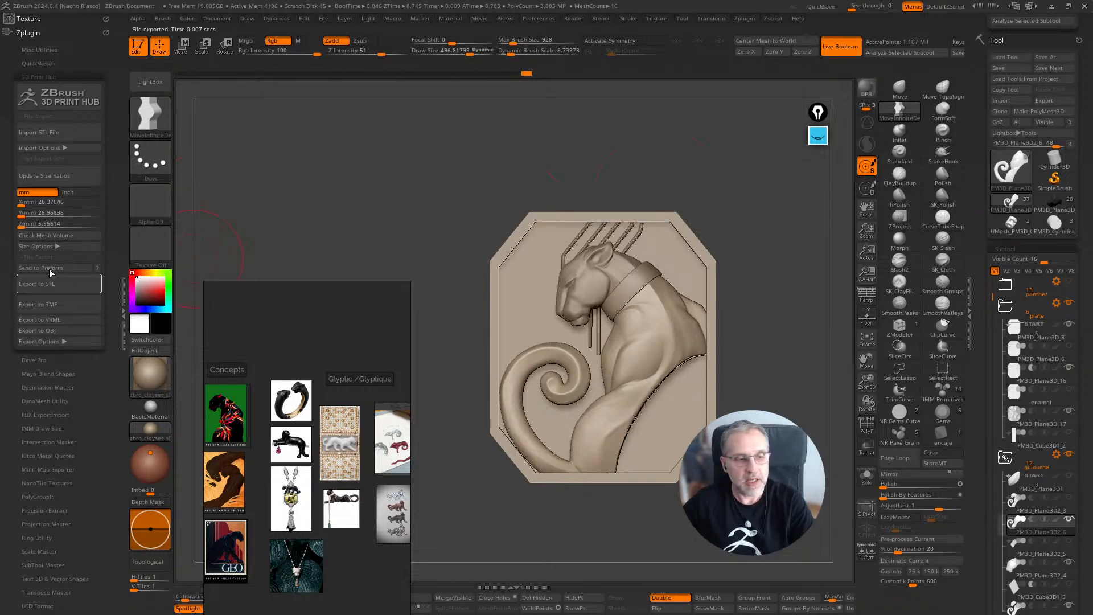
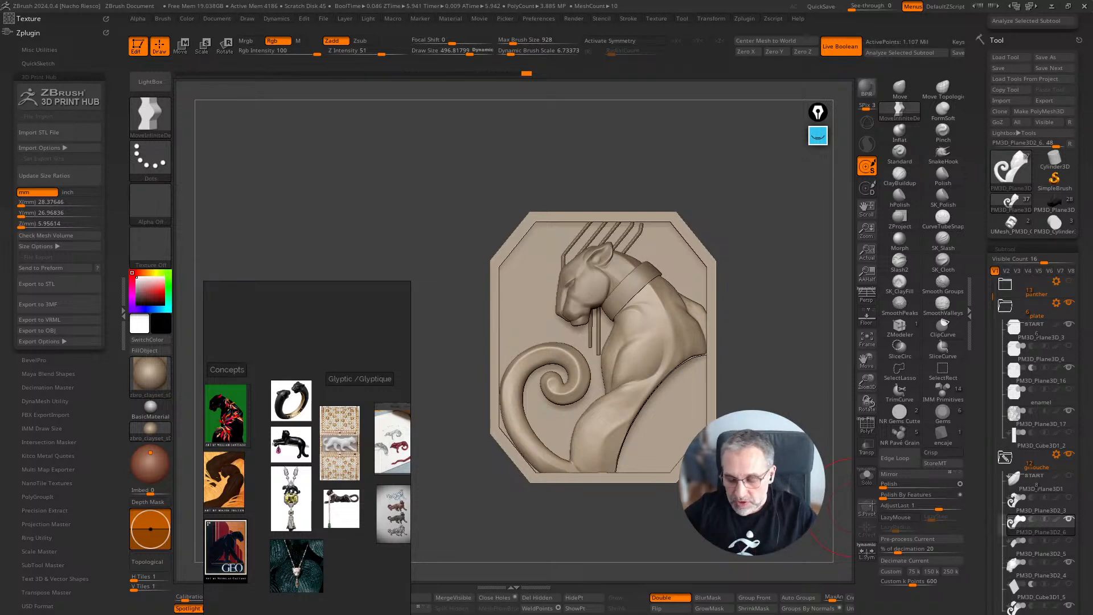
# Step: With the black annotation pen, sketch long, roughly parallel curves sweeping from the panther's haunch to the space beside the plaque
pyautogui.moveTo(757, 353)
pyautogui.mouseDown()
pyautogui.moveTo(785, 400)
pyautogui.moveTo(715, 385)
pyautogui.moveTo(784, 394)
pyautogui.moveTo(678, 441)
pyautogui.mouseUp()
pyautogui.click(818, 135)
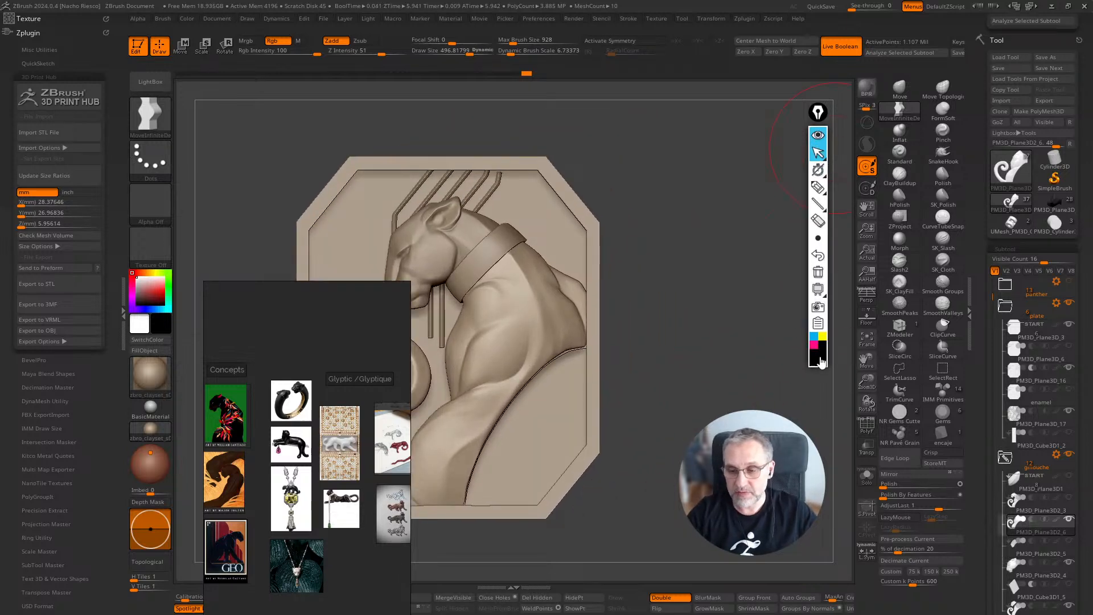
pyautogui.click(818, 187)
pyautogui.moveTo(643, 411)
pyautogui.mouseDown()
pyautogui.moveTo(706, 271)
pyautogui.moveTo(706, 188)
pyautogui.mouseUp()
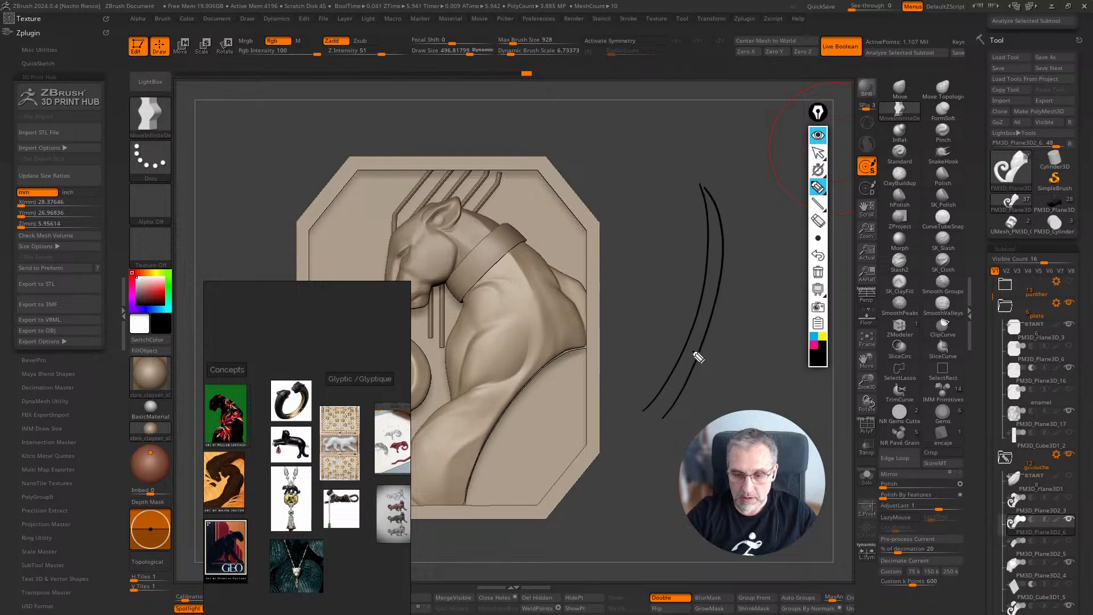
pyautogui.moveTo(679, 431); pyautogui.dragTo(746, 273)
pyautogui.moveTo(644, 418); pyautogui.dragTo(507, 382)
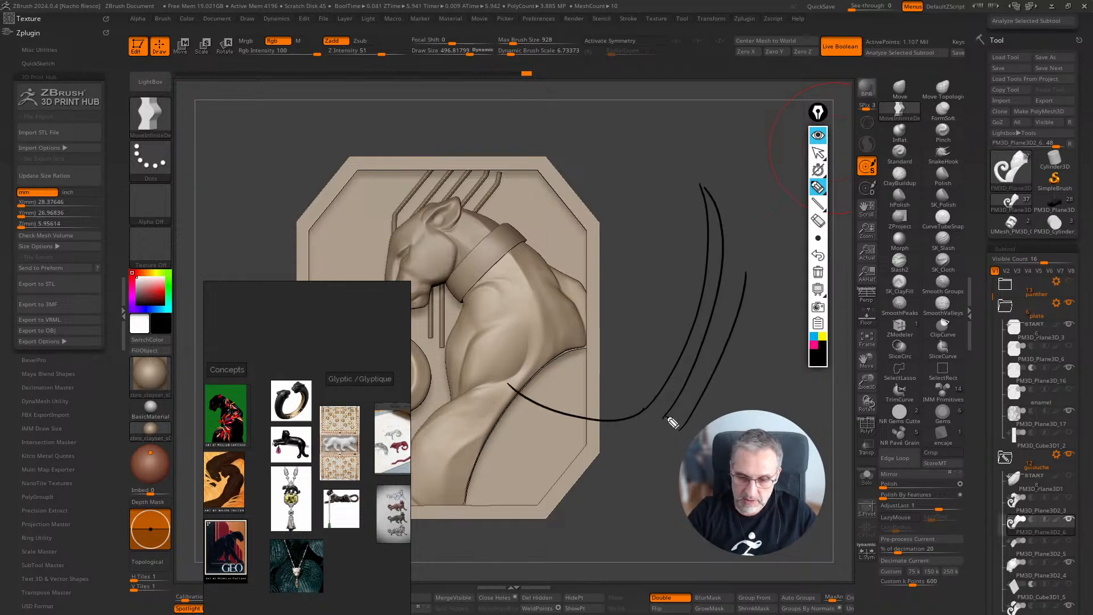
pyautogui.moveTo(680, 428)
pyautogui.mouseDown()
pyautogui.moveTo(475, 401)
pyautogui.moveTo(667, 442)
pyautogui.moveTo(482, 442)
pyautogui.mouseUp()
pyautogui.moveTo(772, 291); pyautogui.dragTo(737, 390)
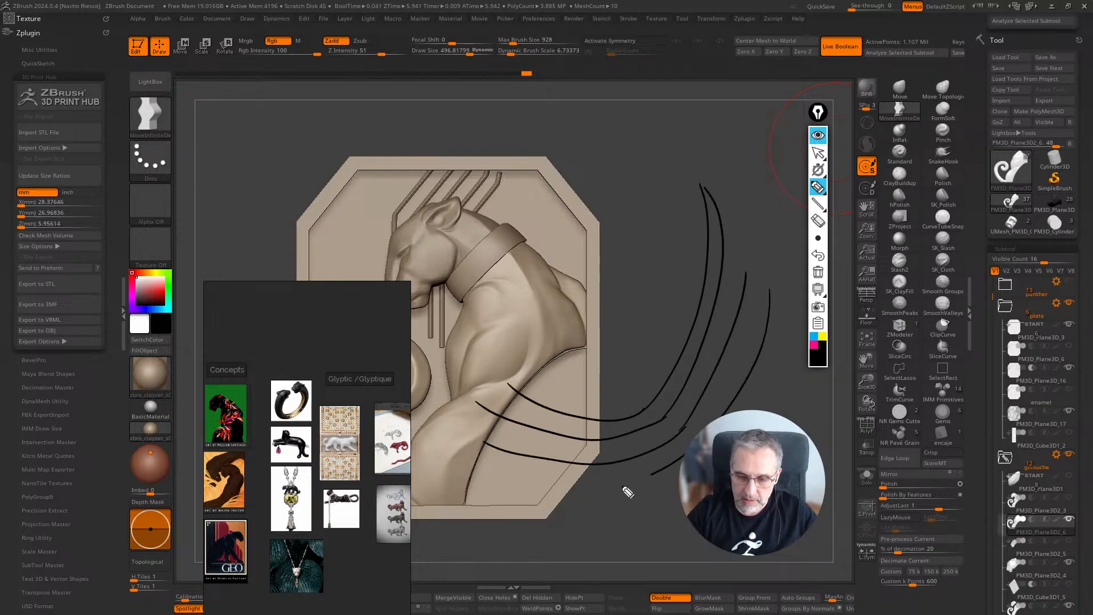
pyautogui.moveTo(652, 473); pyautogui.dragTo(539, 498)
# Step: Draw black cross strokes along the whole sweep of the long curves to form a quad mesh grid
pyautogui.moveTo(630, 410); pyautogui.dragTo(647, 517)
pyautogui.moveTo(599, 420)
pyautogui.mouseDown()
pyautogui.moveTo(592, 538)
pyautogui.moveTo(572, 532)
pyautogui.mouseUp()
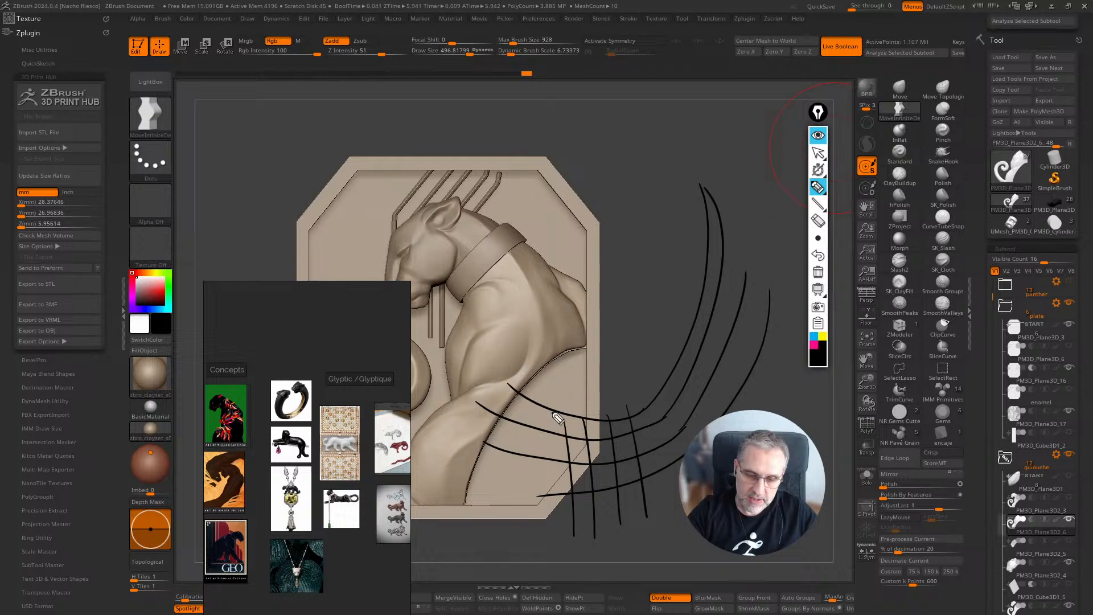
pyautogui.moveTo(548, 418); pyautogui.dragTo(550, 535)
pyautogui.moveTo(522, 402); pyautogui.dragTo(517, 524)
pyautogui.moveTo(644, 417); pyautogui.dragTo(679, 494)
pyautogui.moveTo(656, 400); pyautogui.dragTo(685, 457)
pyautogui.moveTo(668, 388); pyautogui.dragTo(700, 433)
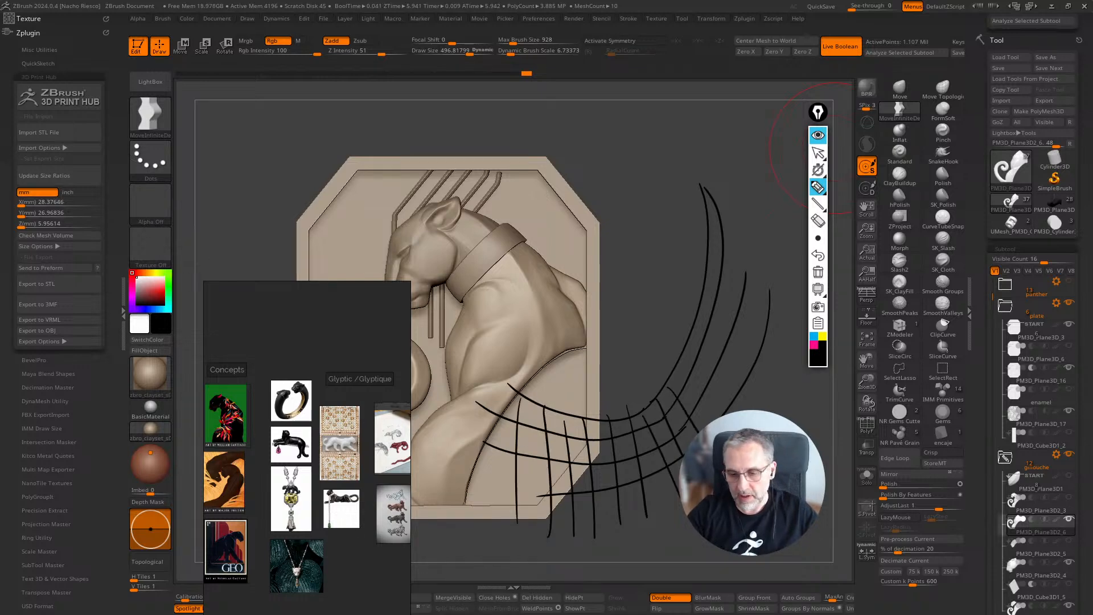
pyautogui.moveTo(680, 365); pyautogui.dragTo(723, 414)
pyautogui.moveTo(674, 341); pyautogui.dragTo(773, 403)
pyautogui.moveTo(690, 324); pyautogui.dragTo(792, 378)
pyautogui.moveTo(704, 302); pyautogui.dragTo(796, 352)
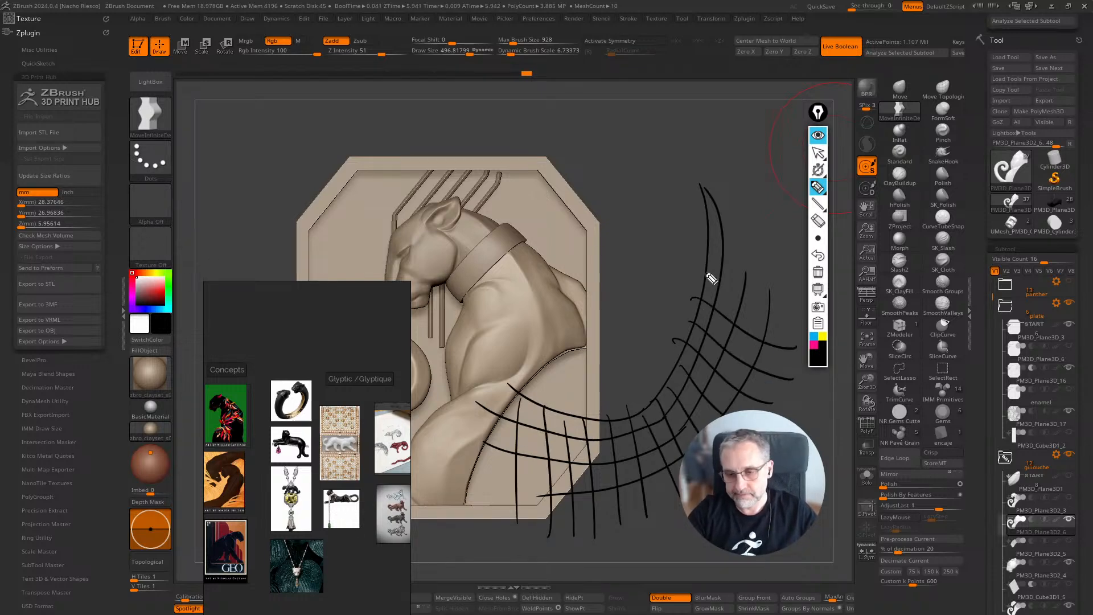
pyautogui.moveTo(711, 278); pyautogui.dragTo(815, 318)
pyautogui.moveTo(704, 244); pyautogui.dragTo(784, 276)
pyautogui.moveTo(698, 210); pyautogui.dragTo(797, 254)
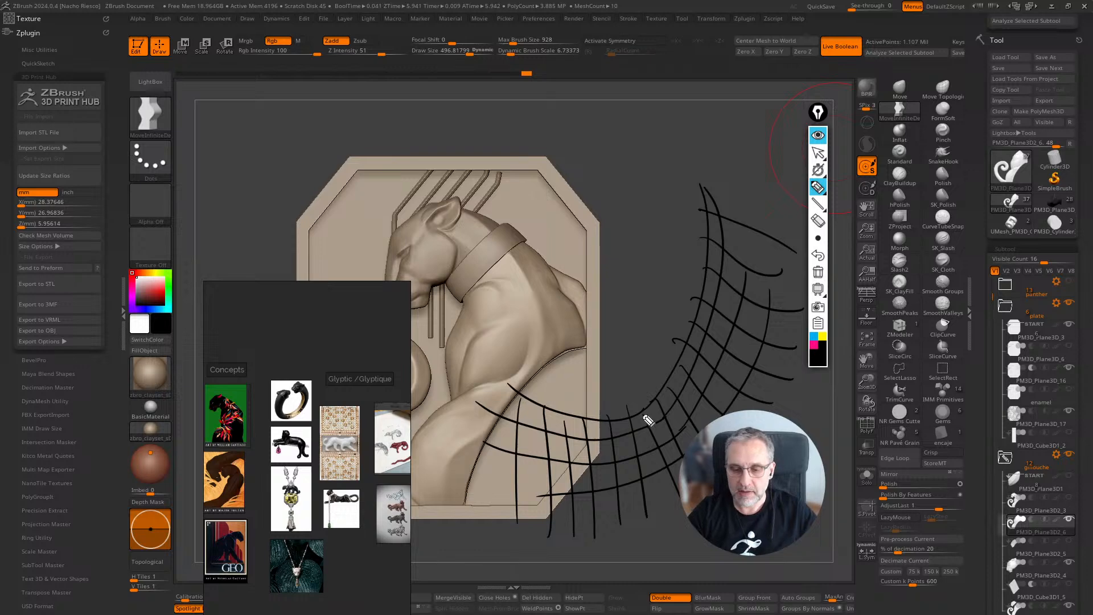
# Step: Mark the grid's inner edge in magenta and cyan, with a yellow dot and dashed dividing line where the two colours meet
pyautogui.click(814, 345)
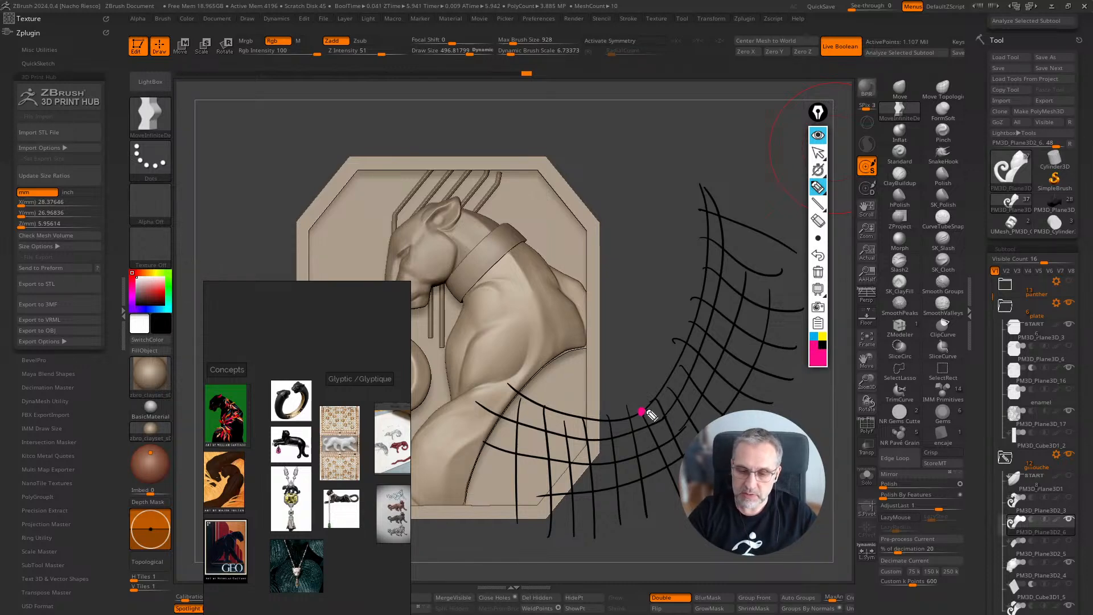
pyautogui.moveTo(643, 411)
pyautogui.mouseDown()
pyautogui.moveTo(692, 342)
pyautogui.moveTo(709, 190)
pyautogui.mouseUp()
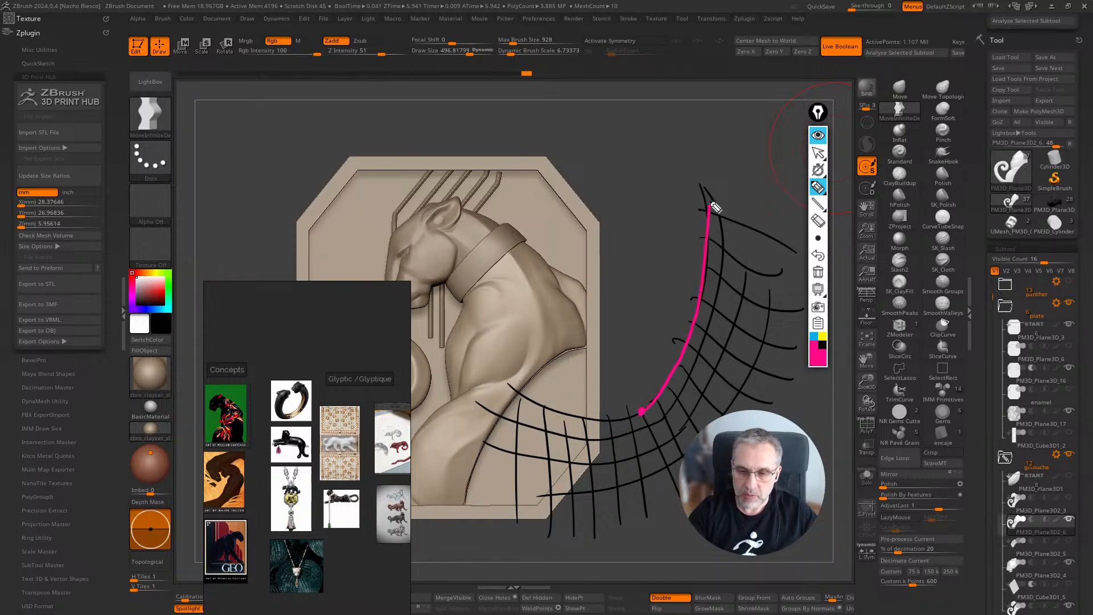
pyautogui.click(814, 336)
pyautogui.moveTo(640, 417); pyautogui.dragTo(499, 376)
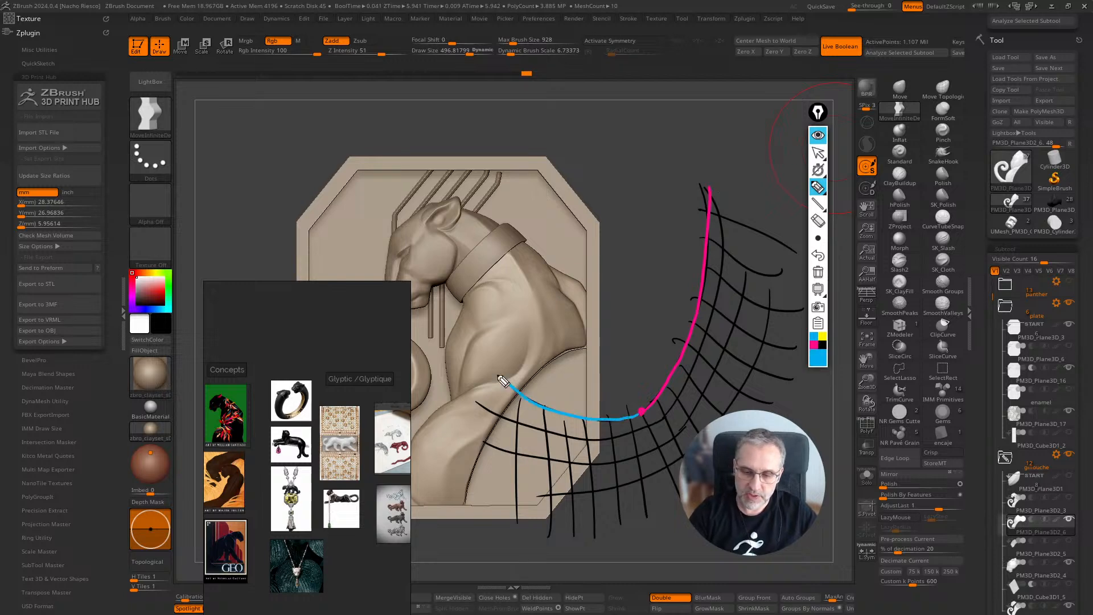
pyautogui.click(822, 338)
pyautogui.moveTo(644, 419); pyautogui.dragTo(676, 489)
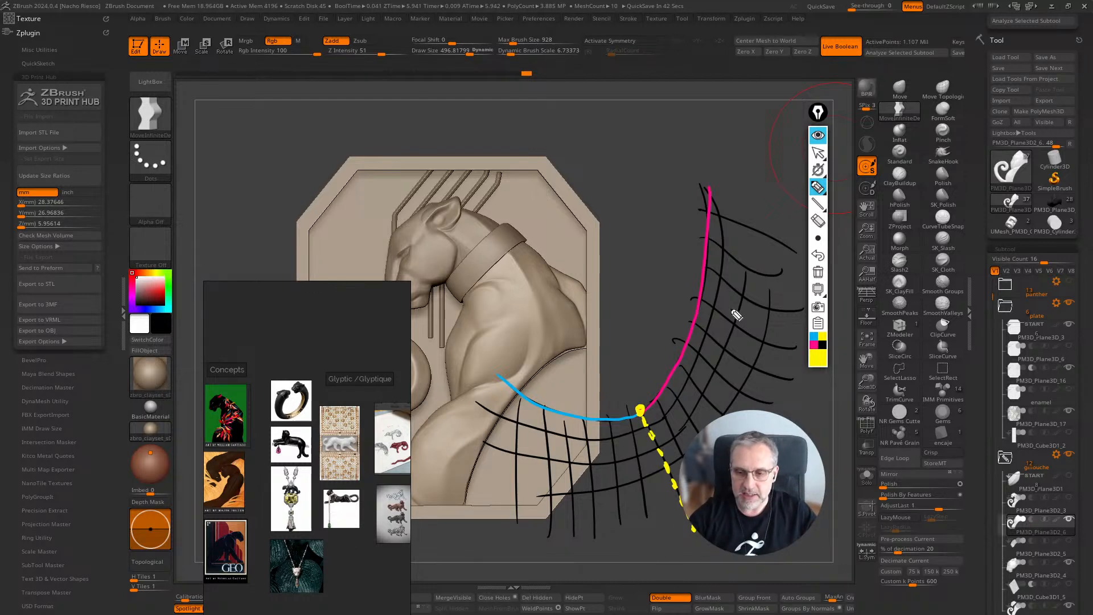
# Step: Enable KeepCreases and KeepGroups in the ZRemesher settings and erase all on-screen annotations
pyautogui.click(819, 157)
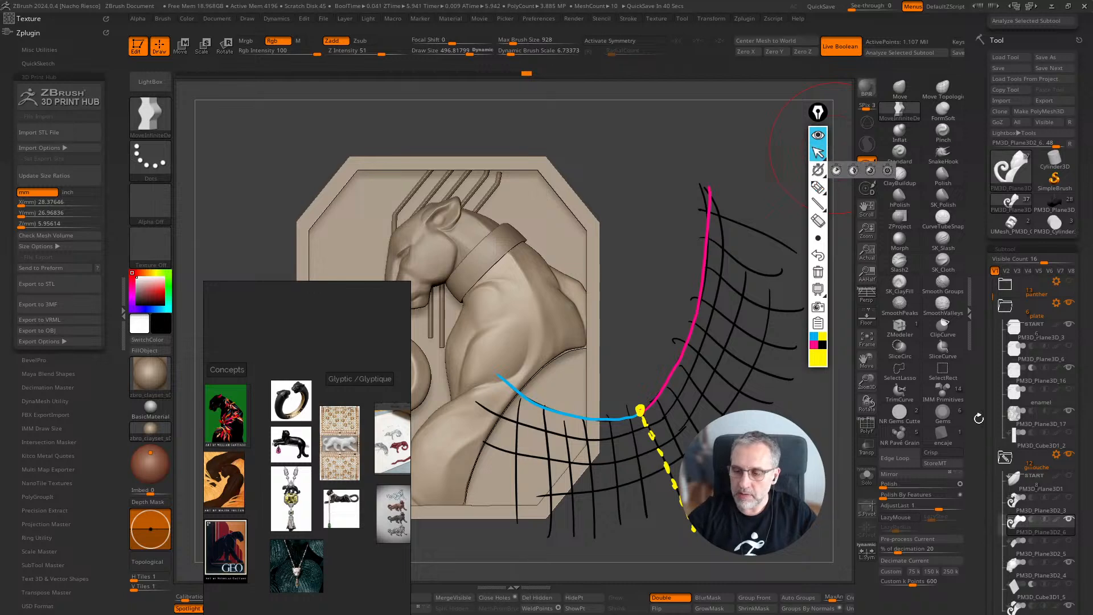
pyautogui.moveTo(982, 453); pyautogui.dragTo(971, 310)
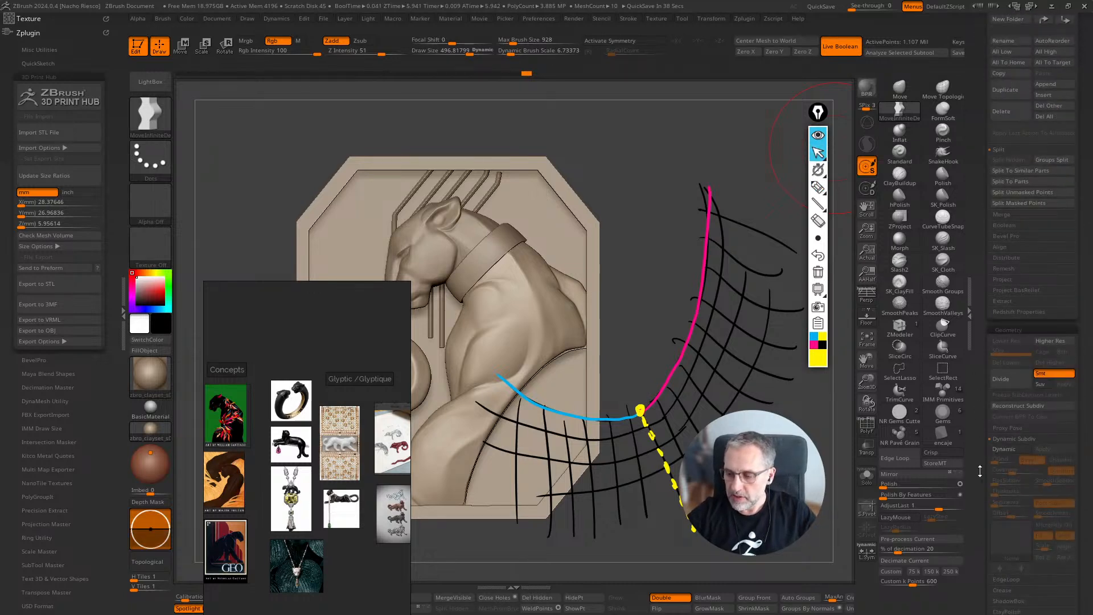
pyautogui.moveTo(978, 471); pyautogui.dragTo(978, 277)
pyautogui.click(1020, 450)
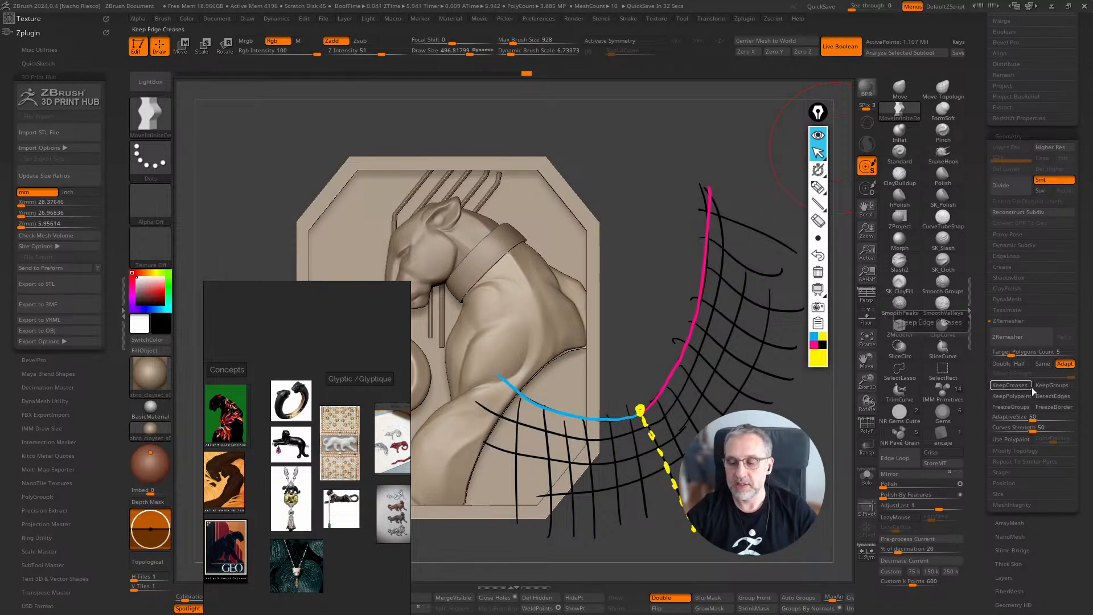
pyautogui.click(1017, 385)
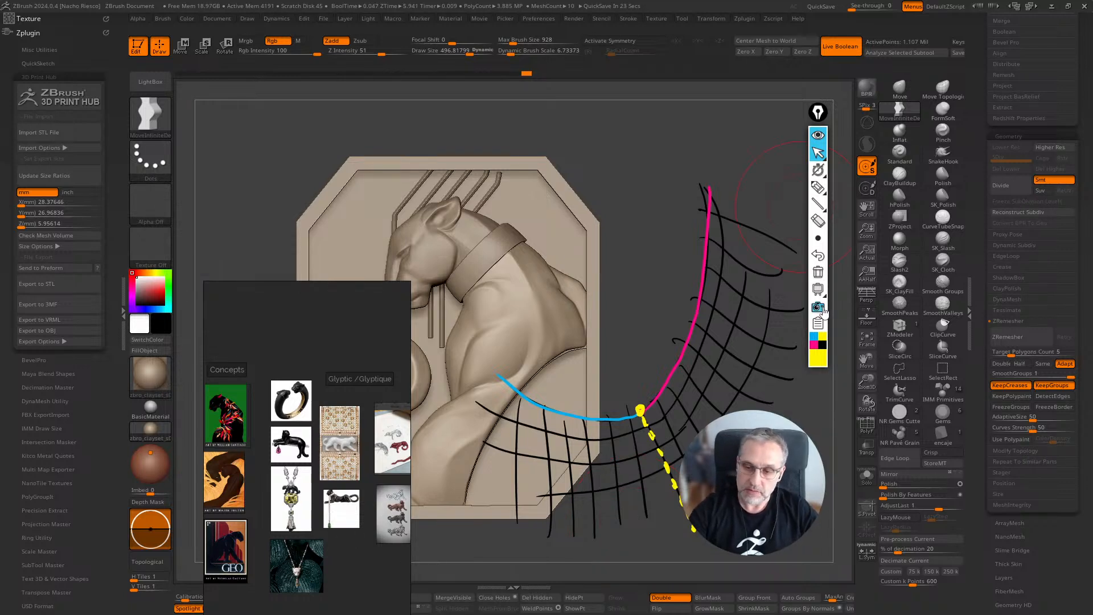
pyautogui.click(818, 273)
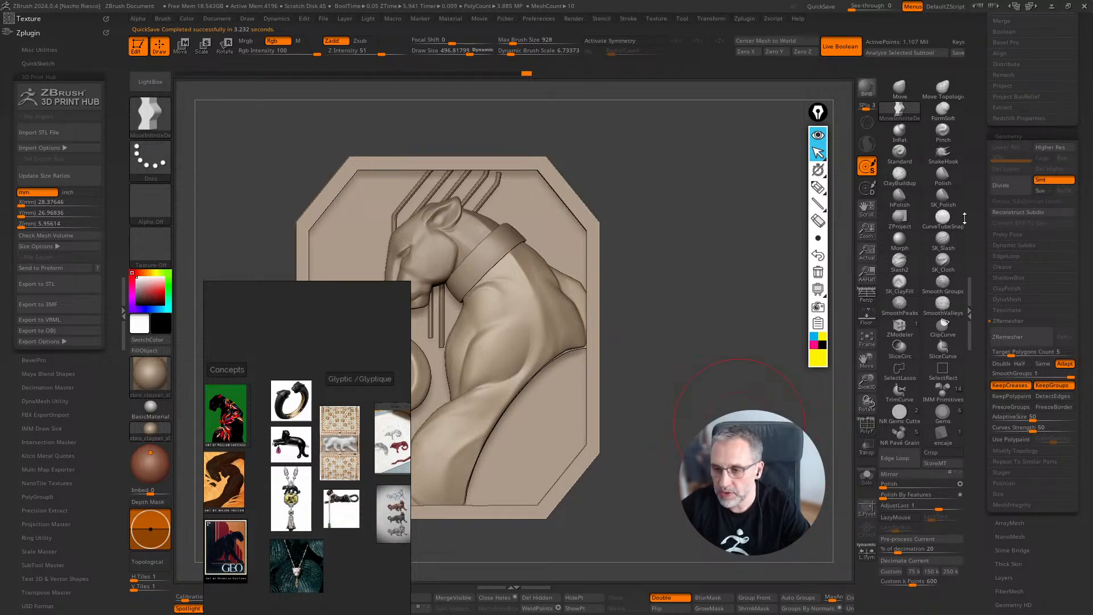
# Step: Replace the panther model on the canvas with a Plane3D primitive
pyautogui.scroll(10, 974, 213)
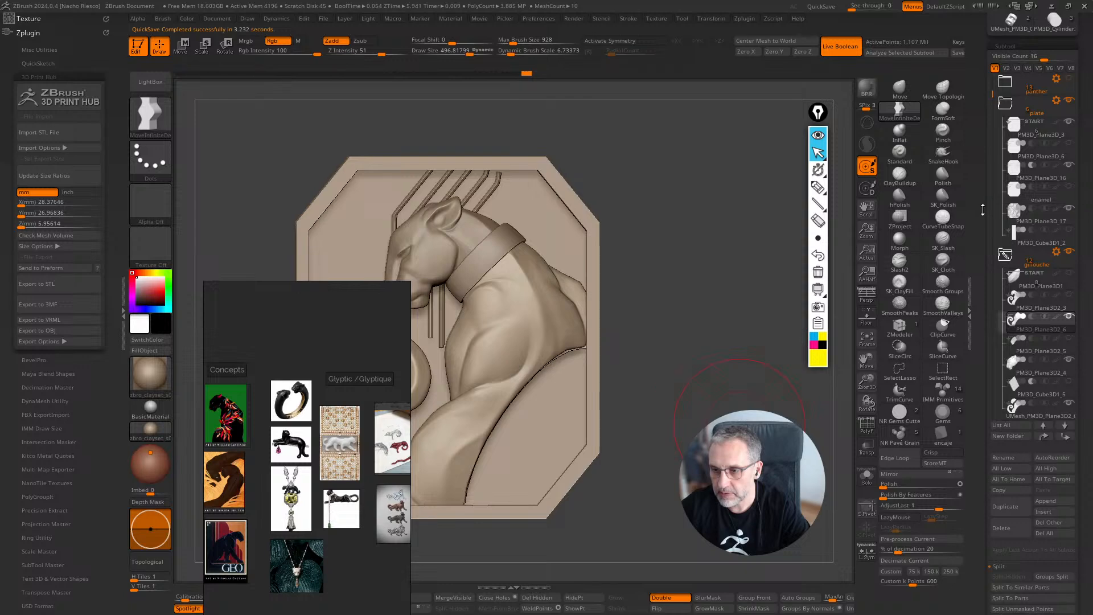
pyautogui.scroll(5, 983, 210)
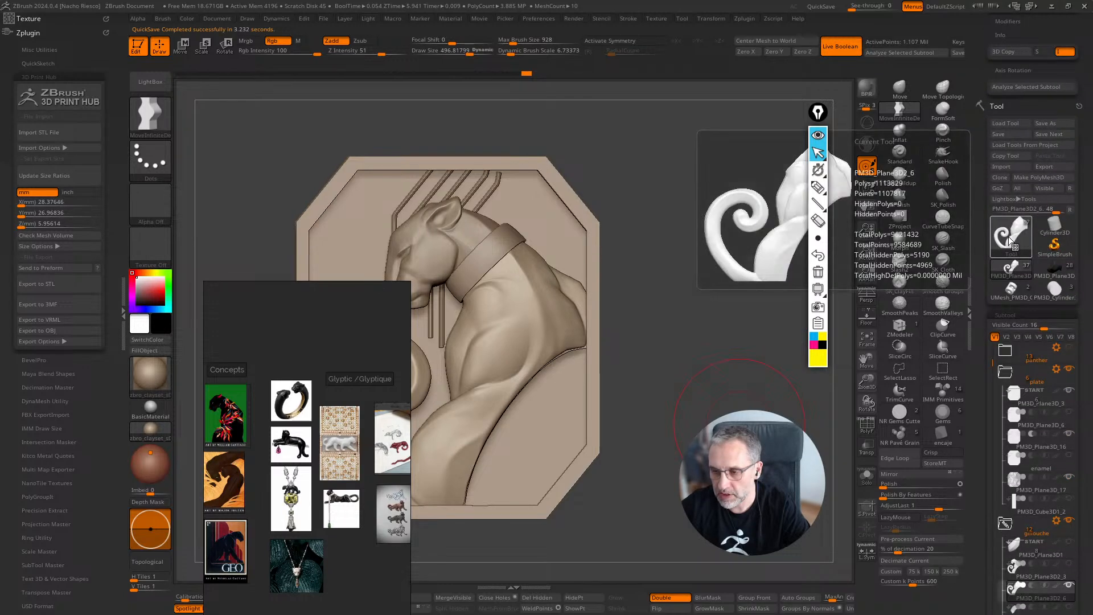
pyautogui.click(1011, 239)
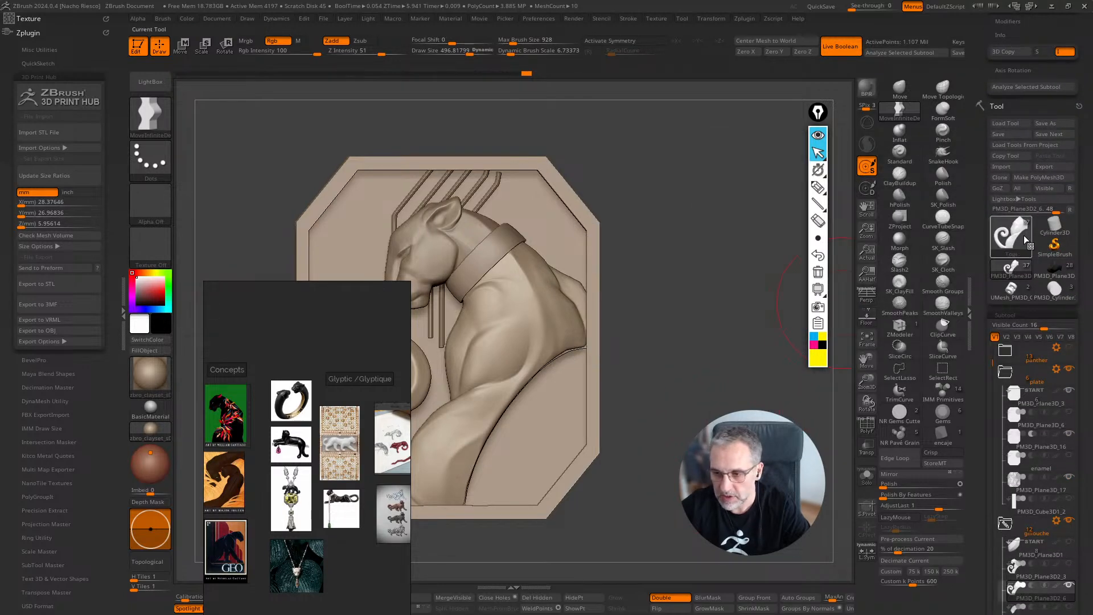
pyautogui.click(1024, 235)
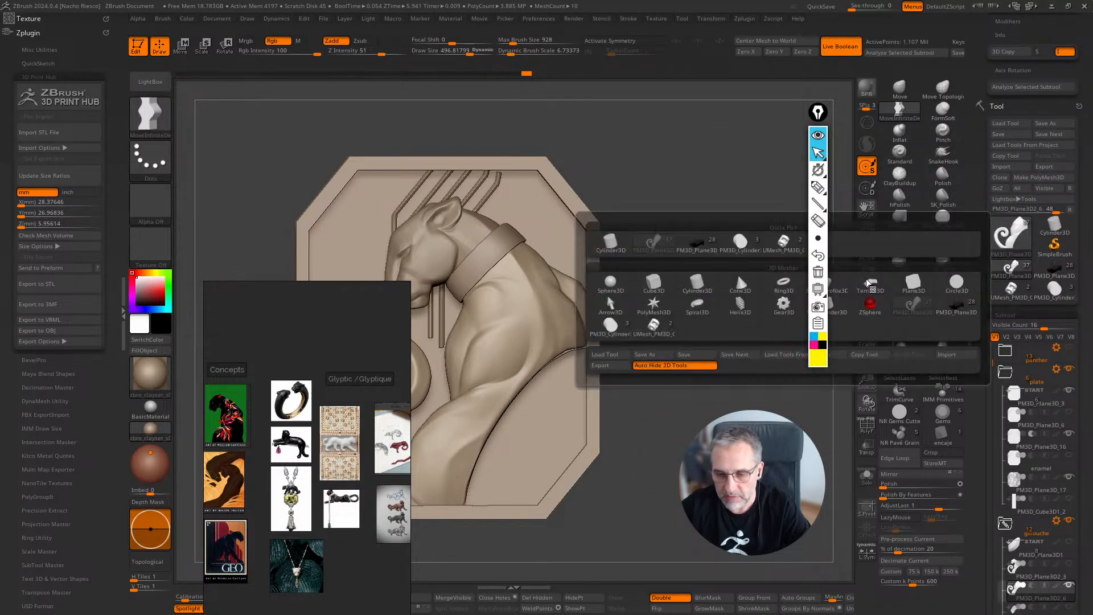
pyautogui.click(1012, 242)
pyautogui.click(911, 287)
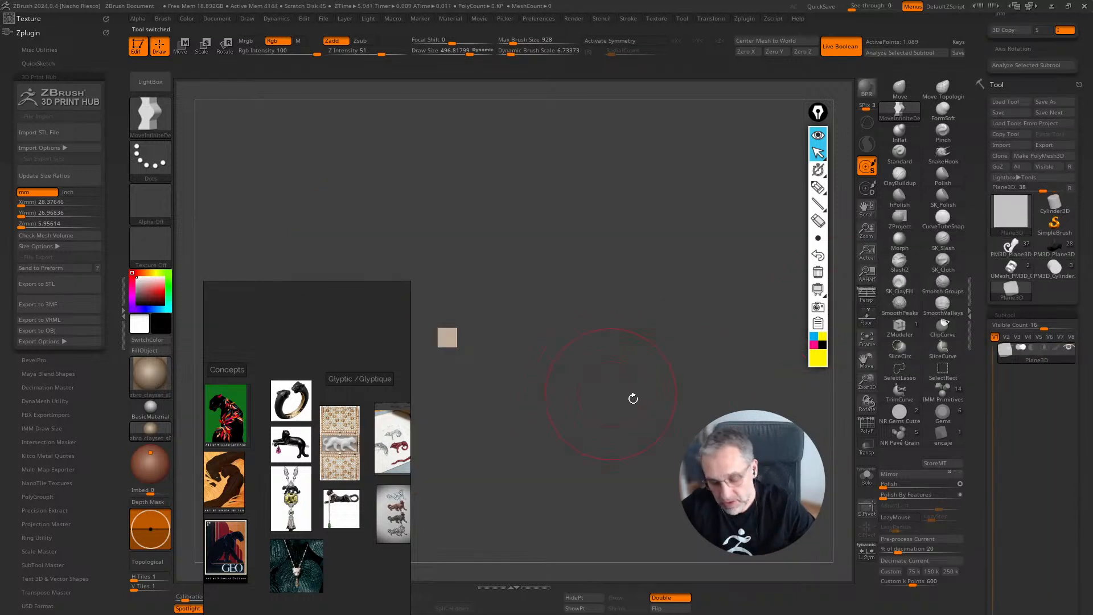
# Step: Frame the plane, show its polyframe and convert it into a PolyMesh3D
pyautogui.press('f')
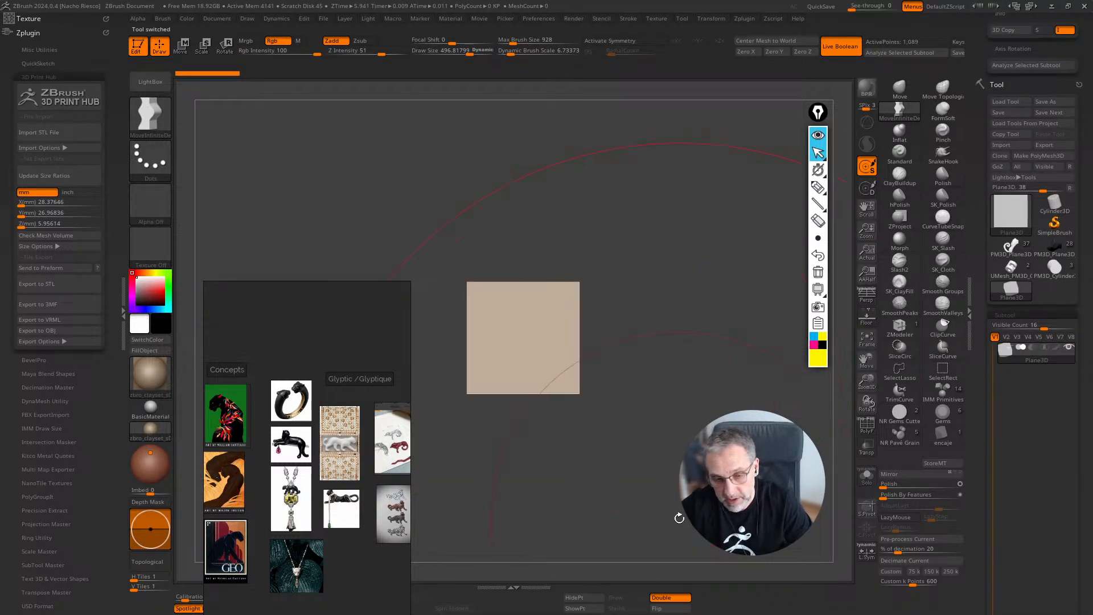
pyautogui.keyDown('alt'); pyautogui.moveTo(679, 519); pyautogui.dragTo(786, 541); pyautogui.keyUp('alt')
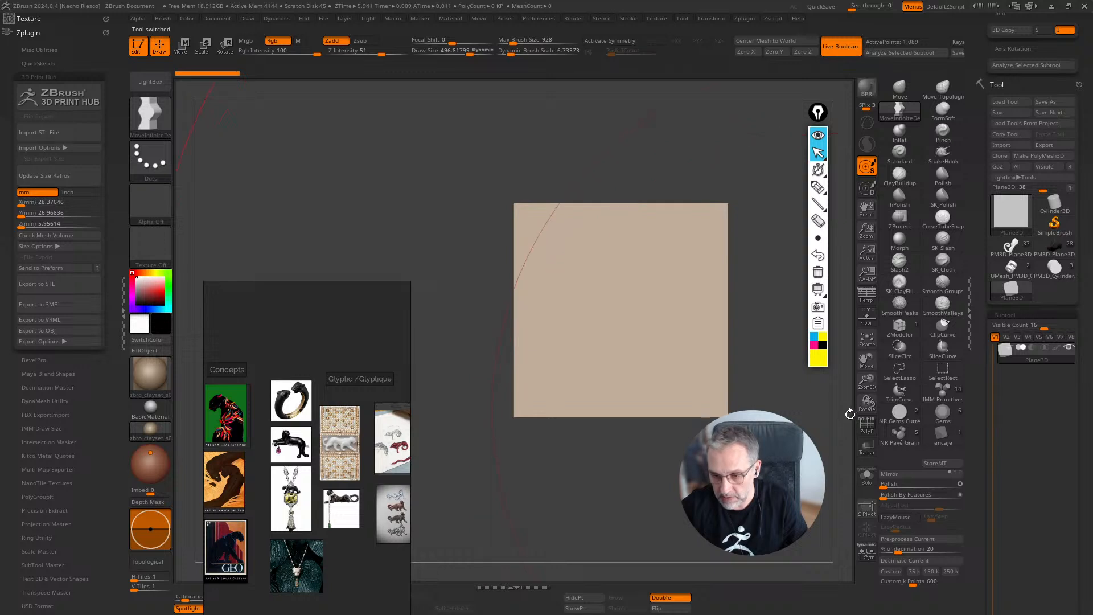
pyautogui.click(866, 424)
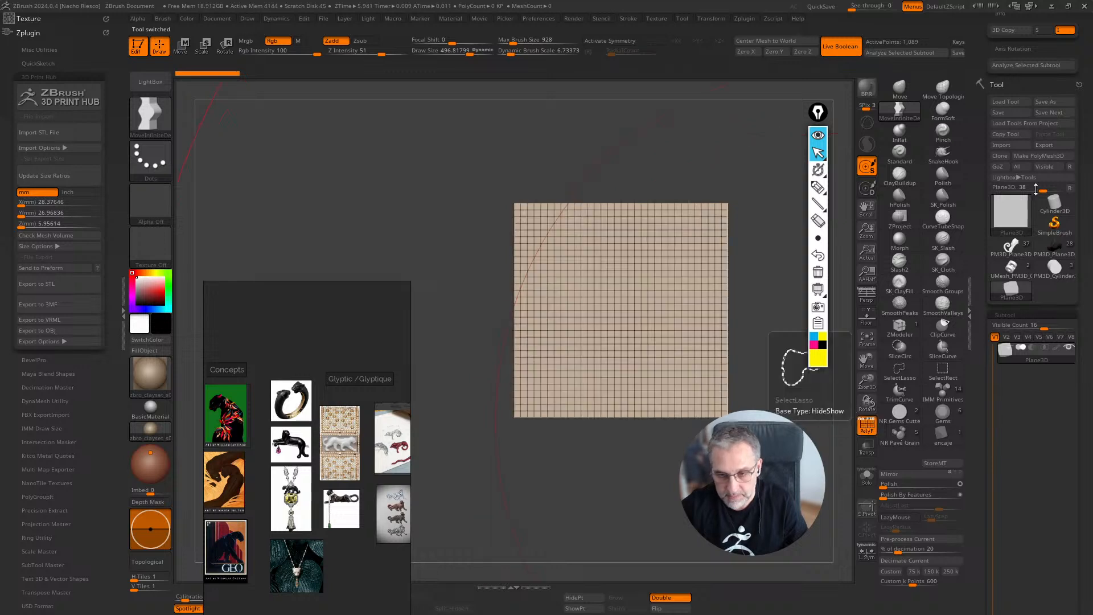
pyautogui.click(1040, 156)
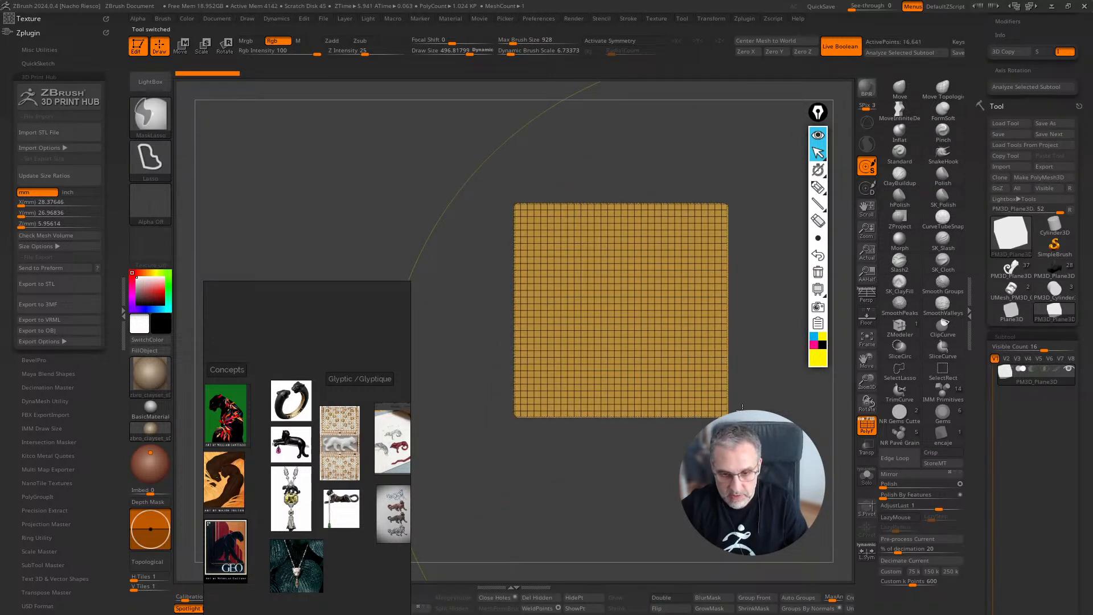
# Step: Reduce the draw size to about 39 and make small test pulls on the plane with the Move brush
pyautogui.click(900, 114)
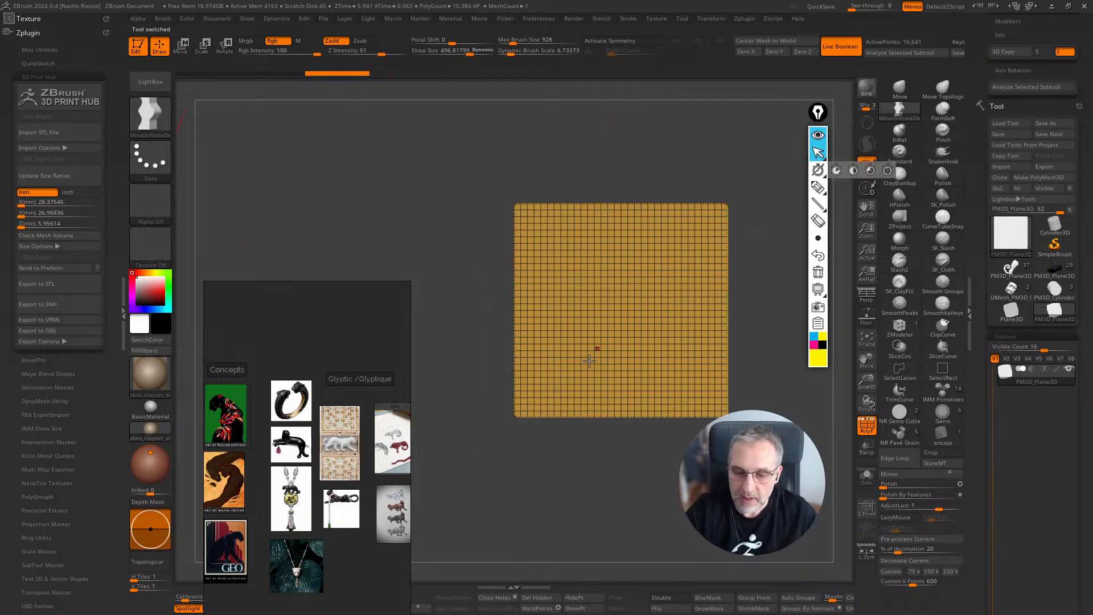
pyautogui.press('s')
pyautogui.moveTo(594, 370)
pyautogui.mouseDown()
pyautogui.moveTo(630, 381)
pyautogui.moveTo(548, 398)
pyautogui.mouseUp()
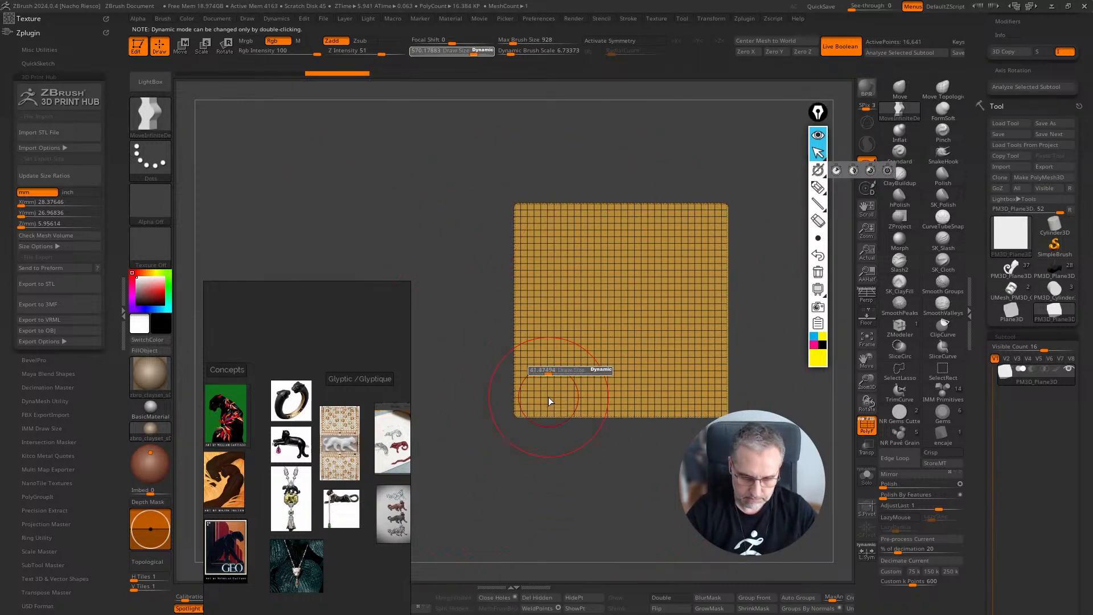
pyautogui.click(900, 89)
pyautogui.press('s')
pyautogui.moveTo(582, 352)
pyautogui.mouseDown()
pyautogui.moveTo(551, 354)
pyautogui.moveTo(570, 356)
pyautogui.mouseUp()
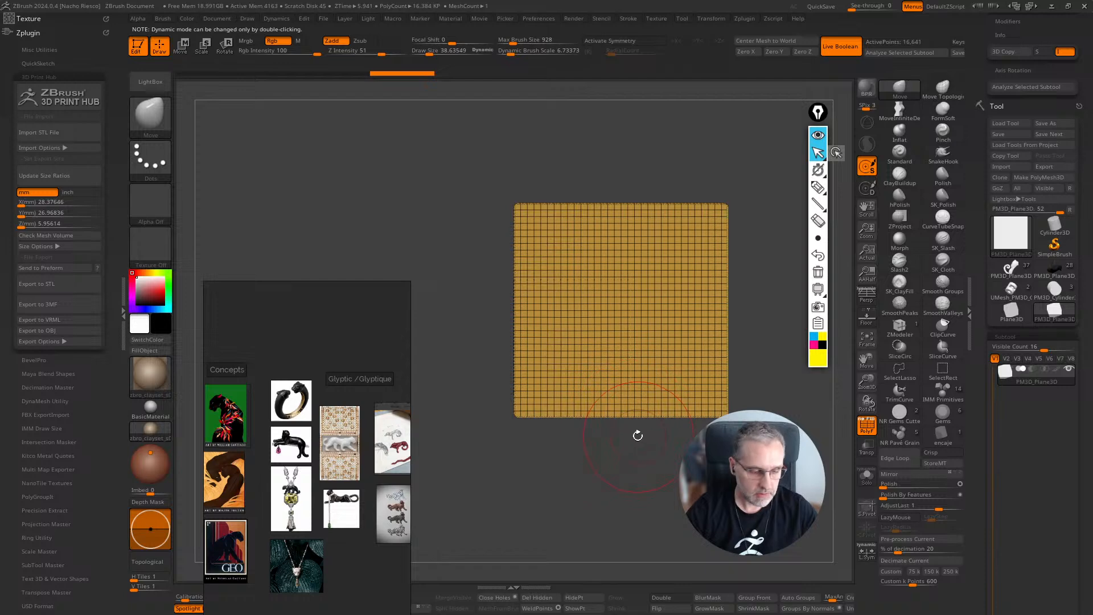
pyautogui.click(629, 392)
pyautogui.moveTo(633, 439)
pyautogui.mouseDown()
pyautogui.moveTo(654, 483)
pyautogui.moveTo(641, 448)
pyautogui.mouseUp()
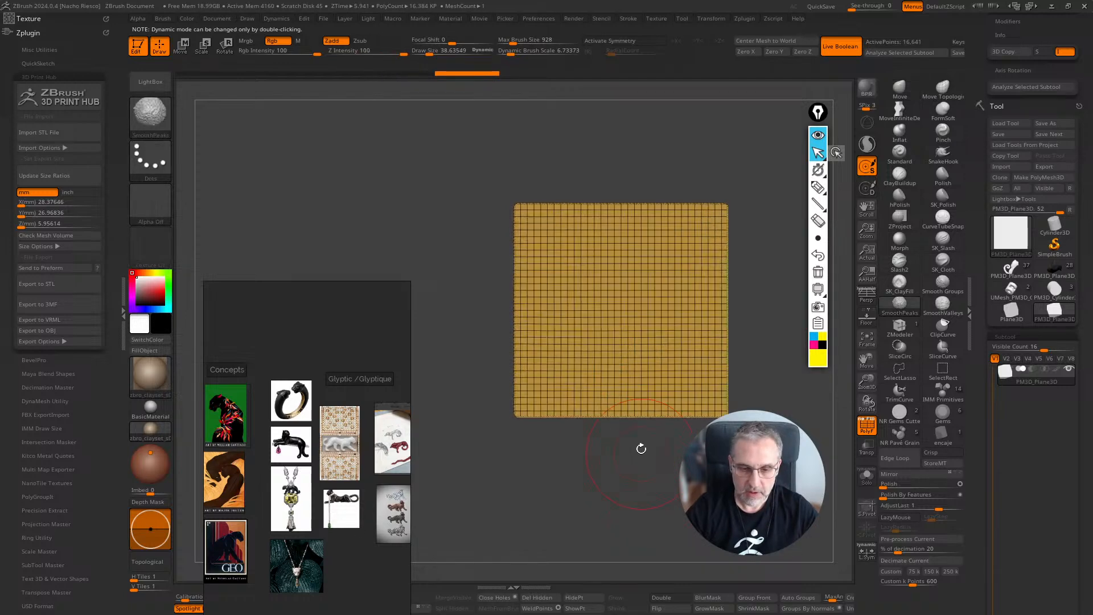
pyautogui.moveTo(604, 354)
pyautogui.mouseDown()
pyautogui.moveTo(609, 378)
pyautogui.moveTo(597, 340)
pyautogui.mouseUp()
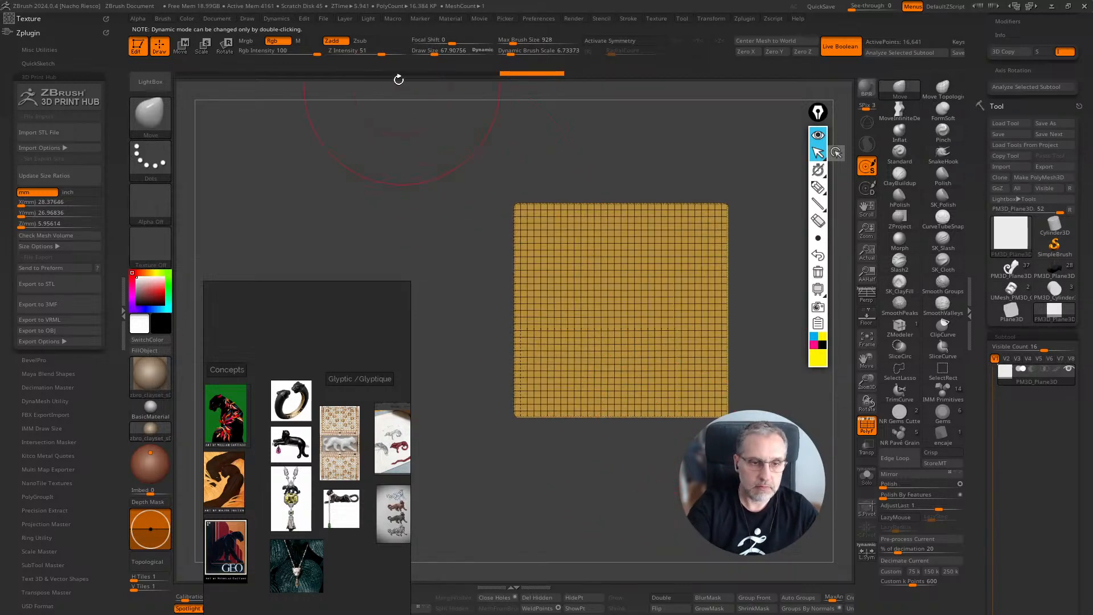
# Step: Warp the plane's grid into uneven waves with broad MoveInfiniteDepth strokes across its centre and lower half
pyautogui.click(903, 109)
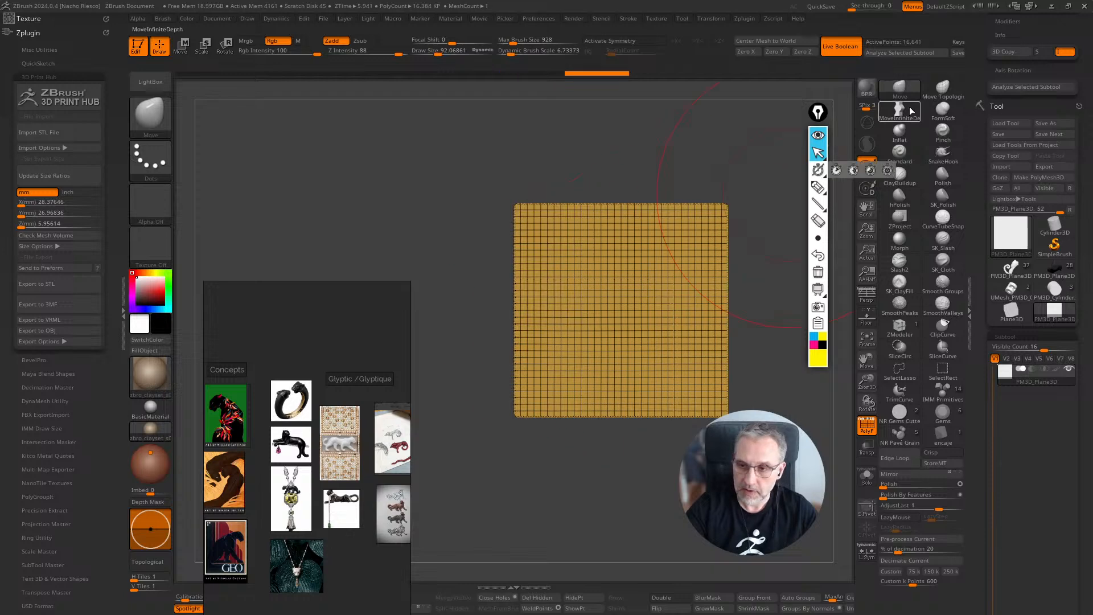
pyautogui.moveTo(677, 401); pyautogui.dragTo(663, 376)
pyautogui.moveTo(622, 327); pyautogui.dragTo(656, 359)
pyautogui.moveTo(659, 305)
pyautogui.mouseDown()
pyautogui.moveTo(713, 266)
pyautogui.moveTo(708, 274)
pyautogui.mouseUp()
pyautogui.moveTo(599, 359); pyautogui.dragTo(592, 402)
pyautogui.moveTo(607, 388)
pyautogui.mouseDown()
pyautogui.moveTo(607, 404)
pyautogui.moveTo(679, 412)
pyautogui.mouseUp()
pyautogui.moveTo(641, 373); pyautogui.dragTo(578, 411)
pyautogui.keyDown('ctrl'); pyautogui.moveTo(586, 406); pyautogui.dragTo(588, 432, button='right'); pyautogui.keyUp('ctrl')
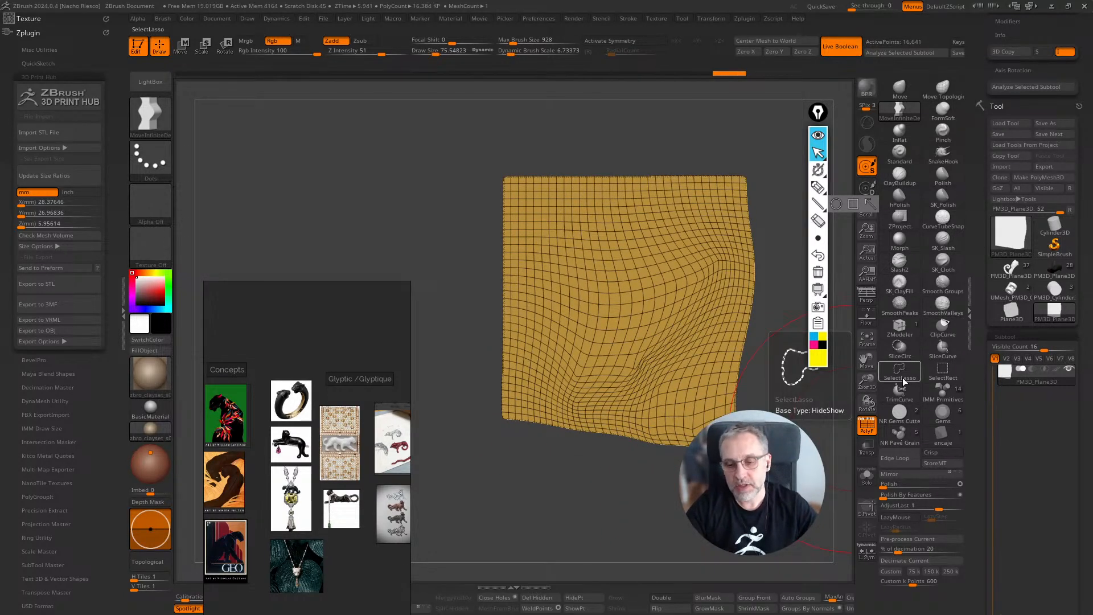
# Step: Delete the warped plane's lower subdivision levels and slice it diagonally from the upper-left corner to the lower-right side with SliceCurve
pyautogui.click(943, 347)
pyautogui.moveTo(479, 165); pyautogui.dragTo(661, 464)
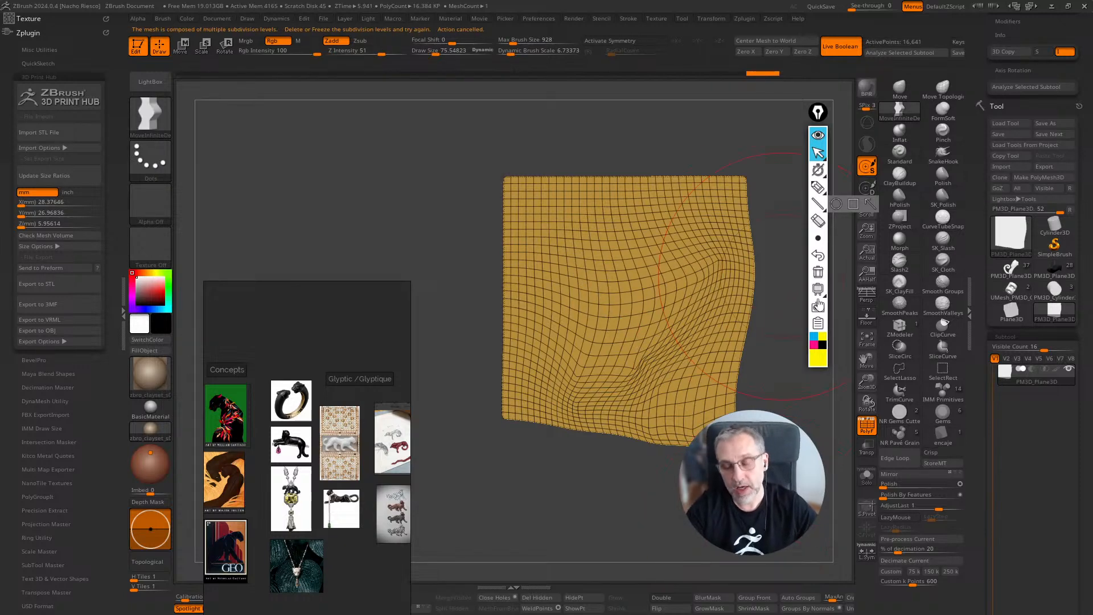
pyautogui.moveTo(981, 485); pyautogui.dragTo(983, 307)
pyautogui.moveTo(985, 544); pyautogui.dragTo(981, 387)
pyautogui.click(1006, 394)
pyautogui.moveTo(493, 165)
pyautogui.keyDown('ctrl'); pyautogui.keyDown('shift'); pyautogui.mouseDown()
pyautogui.moveTo(559, 228)
pyautogui.moveTo(735, 456)
pyautogui.mouseUp(); pyautogui.keyUp('shift'); pyautogui.keyUp('ctrl')
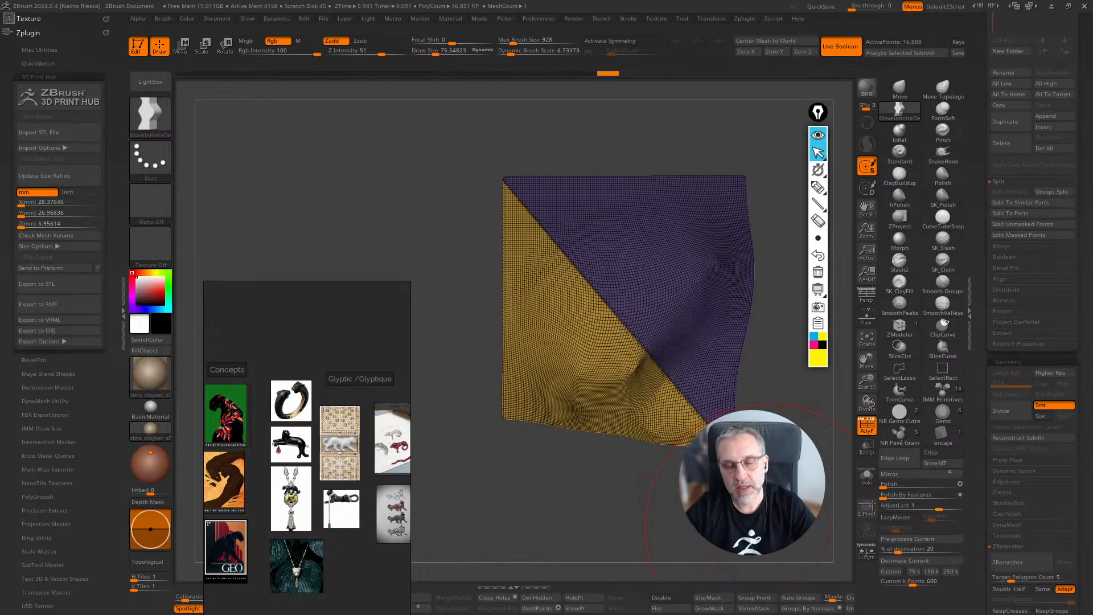
# Step: Isolate the yellow lower polygroup, slice it from the diagonal's middle down to the bottom edge, and unhide the whole plane
pyautogui.keyDown('ctrl'); pyautogui.keyDown('shift'); pyautogui.click(626, 411); pyautogui.keyUp('shift'); pyautogui.keyUp('ctrl')
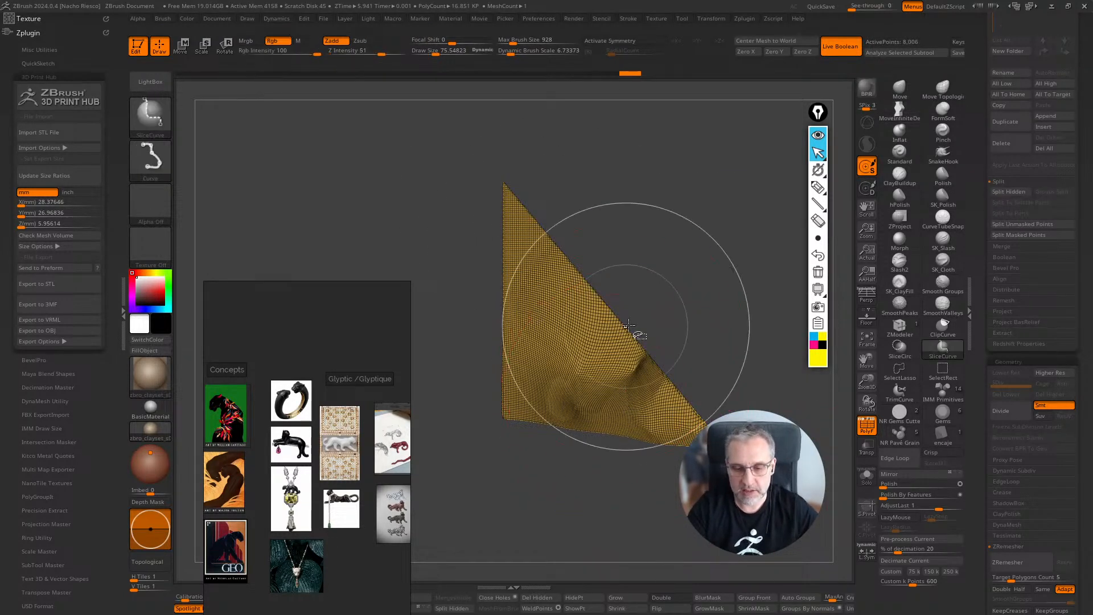
pyautogui.keyDown('ctrl'); pyautogui.keyDown('shift'); pyautogui.moveTo(631, 324); pyautogui.dragTo(551, 550); pyautogui.keyUp('shift'); pyautogui.keyUp('ctrl')
pyautogui.keyDown('ctrl'); pyautogui.keyDown('shift'); pyautogui.click(675, 520); pyautogui.keyUp('shift'); pyautogui.keyUp('ctrl')
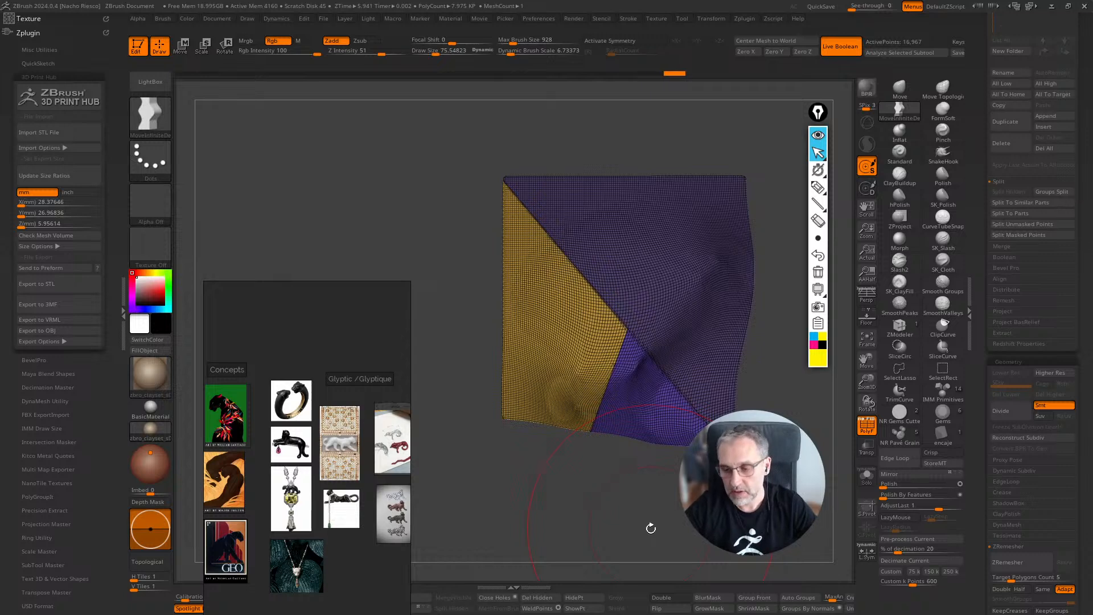
# Step: Remesh the sliced plane with ZRemesher using Same, KeepGroups and SmoothGroups 0
pyautogui.scroll(-5, 1046, 433)
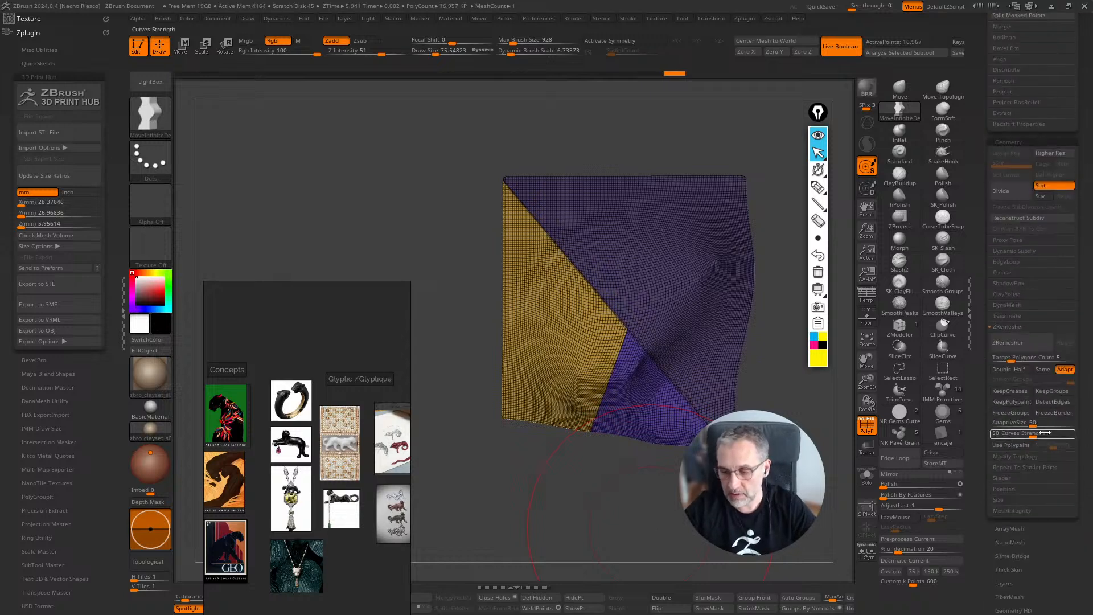
pyautogui.click(1054, 391)
pyautogui.click(1043, 369)
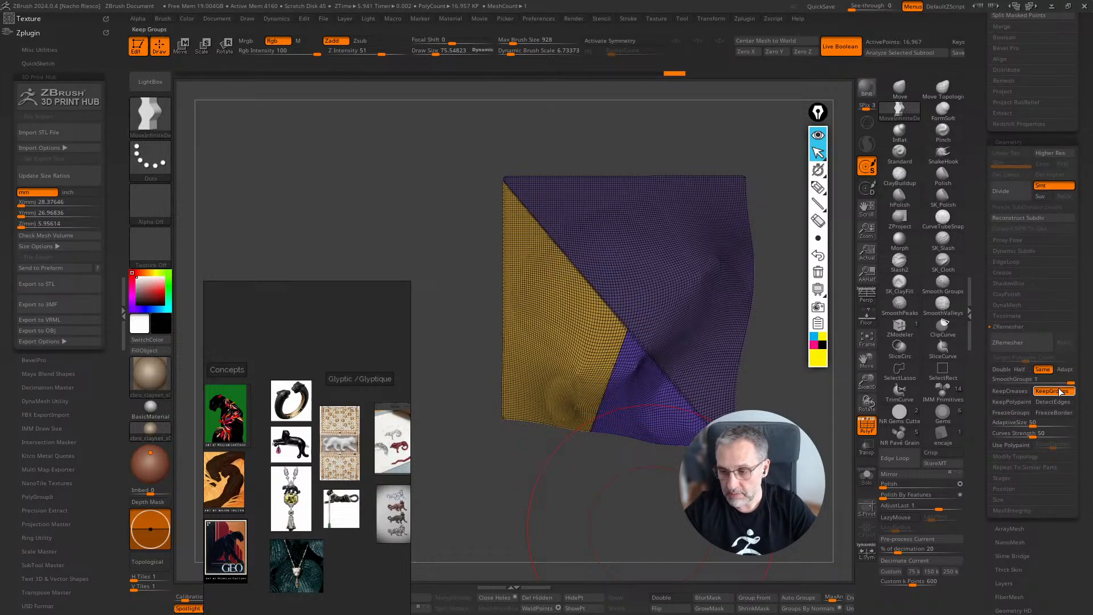
pyautogui.click(1066, 379)
pyautogui.click(1020, 342)
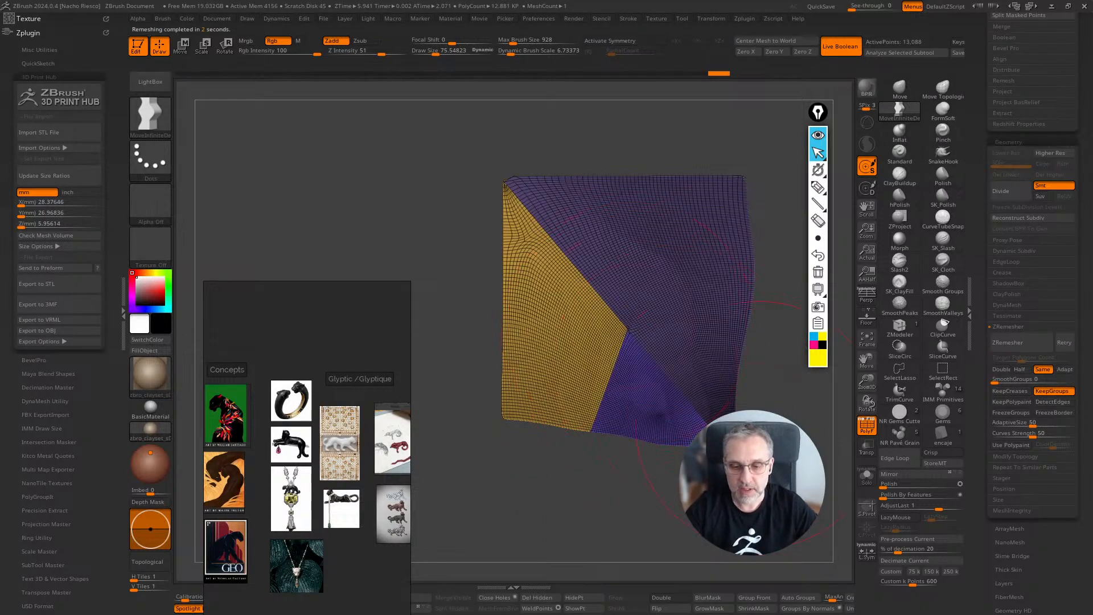
# Step: Reduce the draw size to about 5 and smooth the point where the three polygroups meet with the Smooth Groups brush
pyautogui.scroll(5, 629, 363)
pyautogui.press('s')
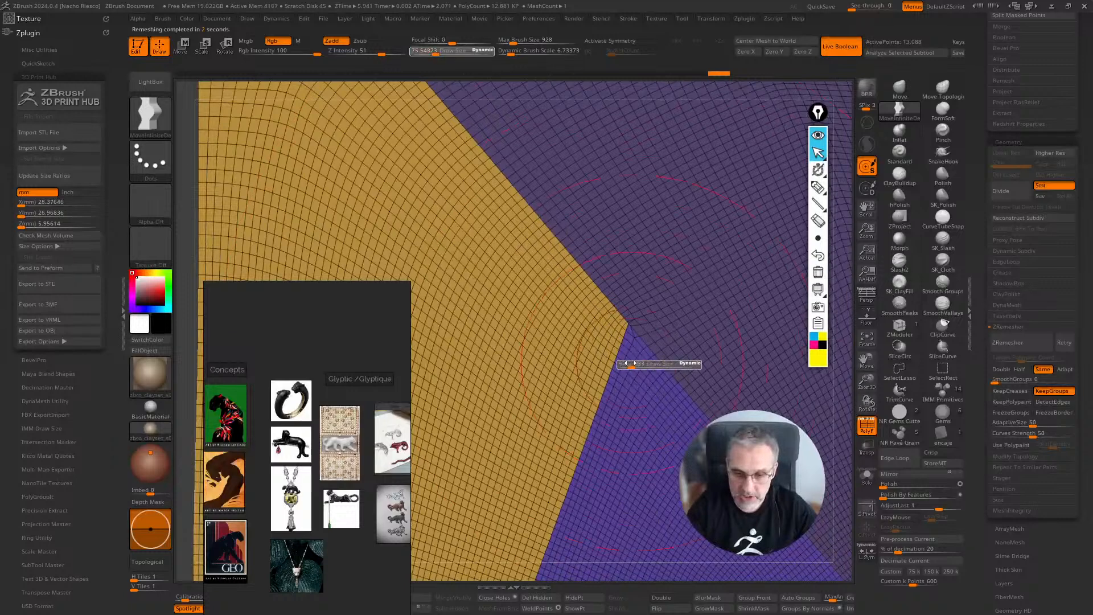
pyautogui.click(628, 364)
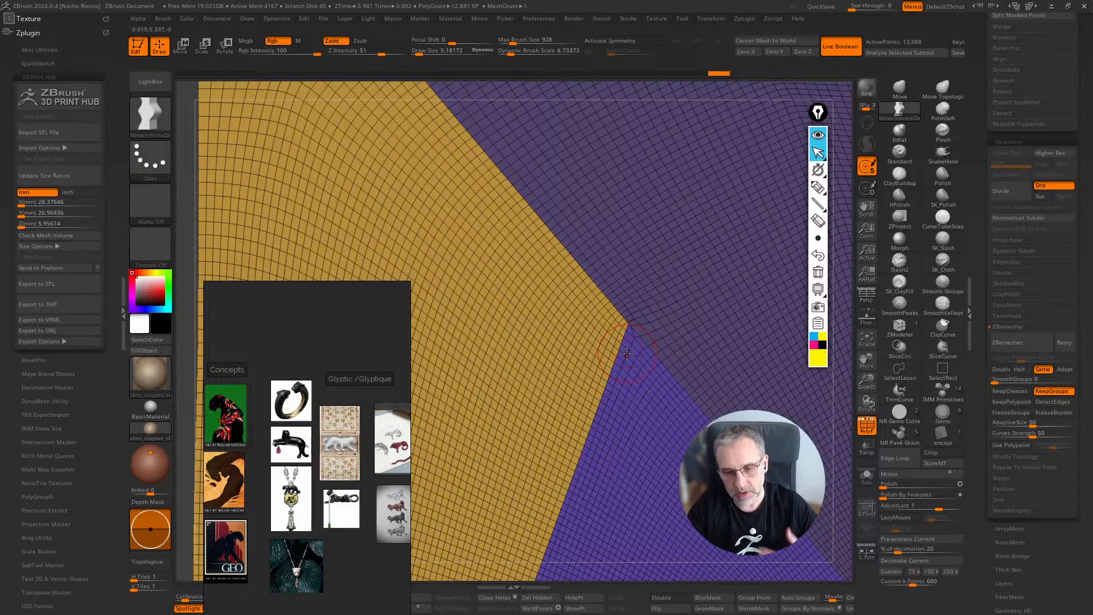
pyautogui.click(944, 287)
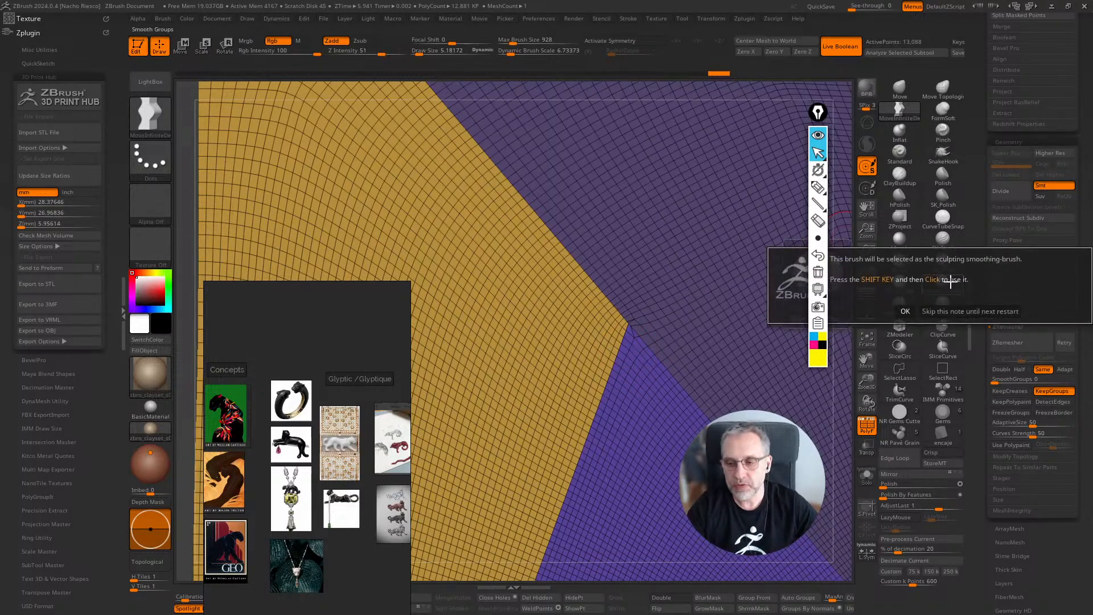
pyautogui.click(902, 311)
pyautogui.press('shift')
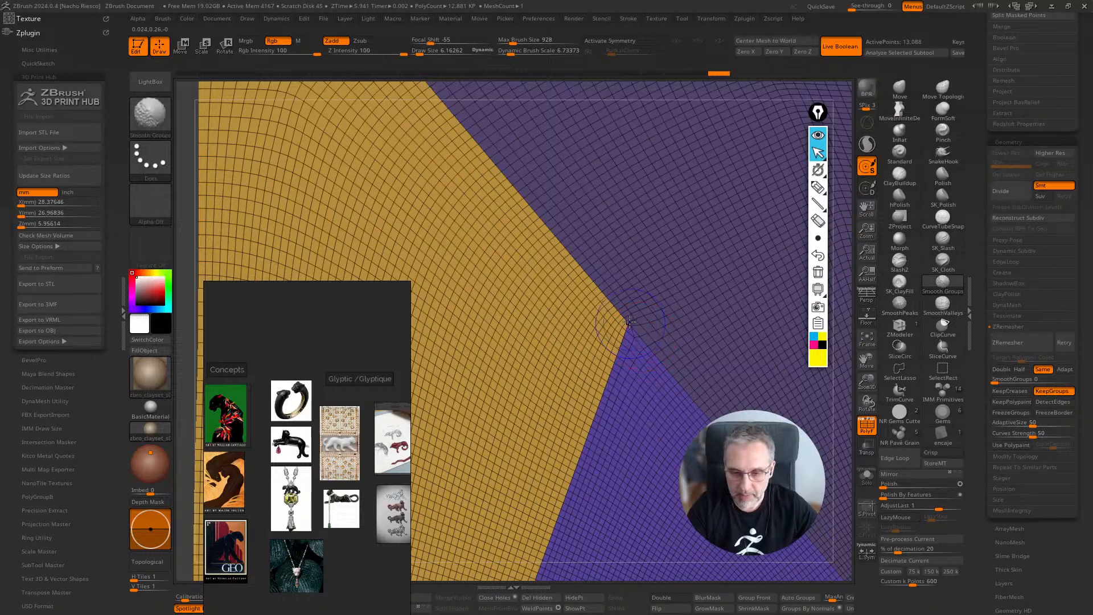
pyautogui.keyDown('shift'); pyautogui.moveTo(630, 322); pyautogui.dragTo(636, 333); pyautogui.keyUp('shift')
pyautogui.keyDown('shift'); pyautogui.moveTo(636, 336); pyautogui.dragTo(634, 331); pyautogui.keyUp('shift')
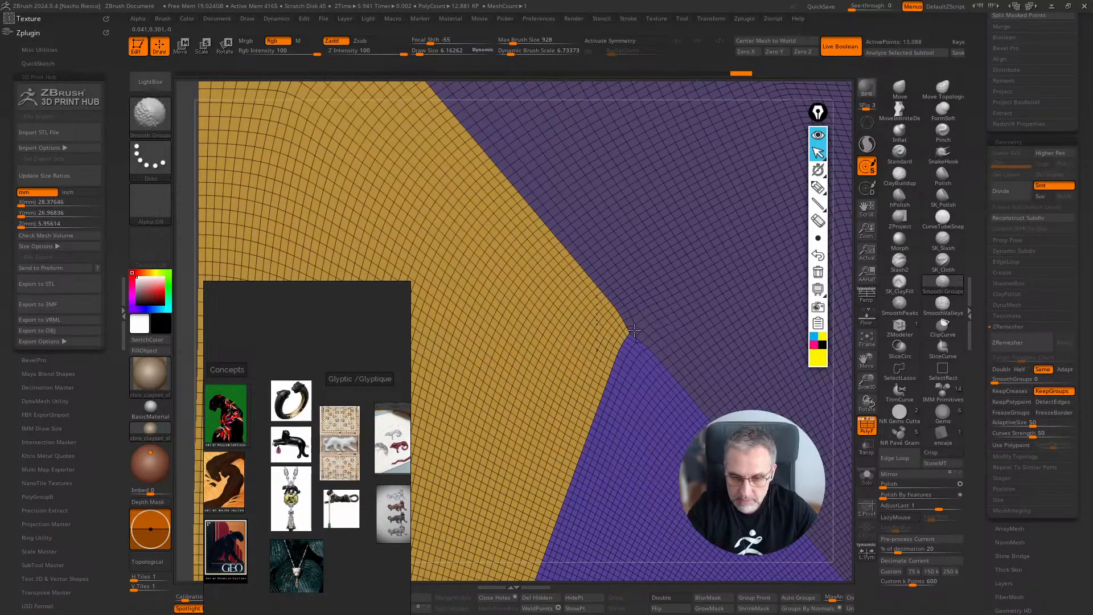
# Step: Repeat ZRemesher on the smoothed plane with the same settings and bring the yellow polygroup's upper corner into close view
pyautogui.click(997, 342)
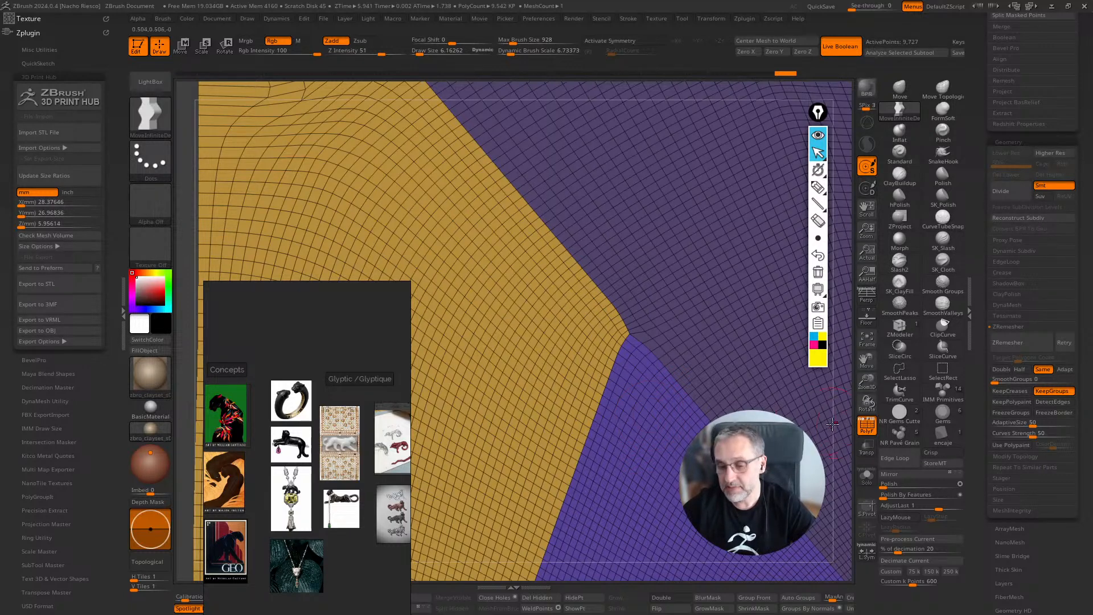
pyautogui.moveTo(849, 459); pyautogui.dragTo(682, 383)
pyautogui.keyDown('alt'); pyautogui.moveTo(461, 333); pyautogui.dragTo(444, 373); pyautogui.keyUp('alt')
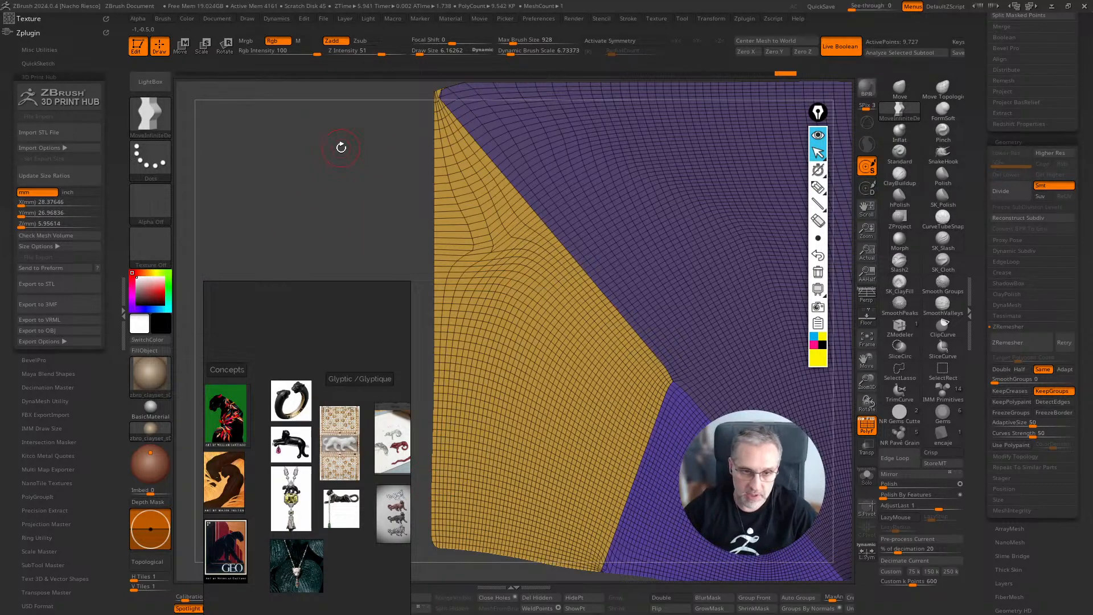
pyautogui.moveTo(341, 148)
pyautogui.mouseDown()
pyautogui.moveTo(463, 246)
pyautogui.moveTo(479, 324)
pyautogui.moveTo(619, 313)
pyautogui.moveTo(638, 322)
pyautogui.mouseUp()
pyautogui.press('s')
pyautogui.click(1008, 344)
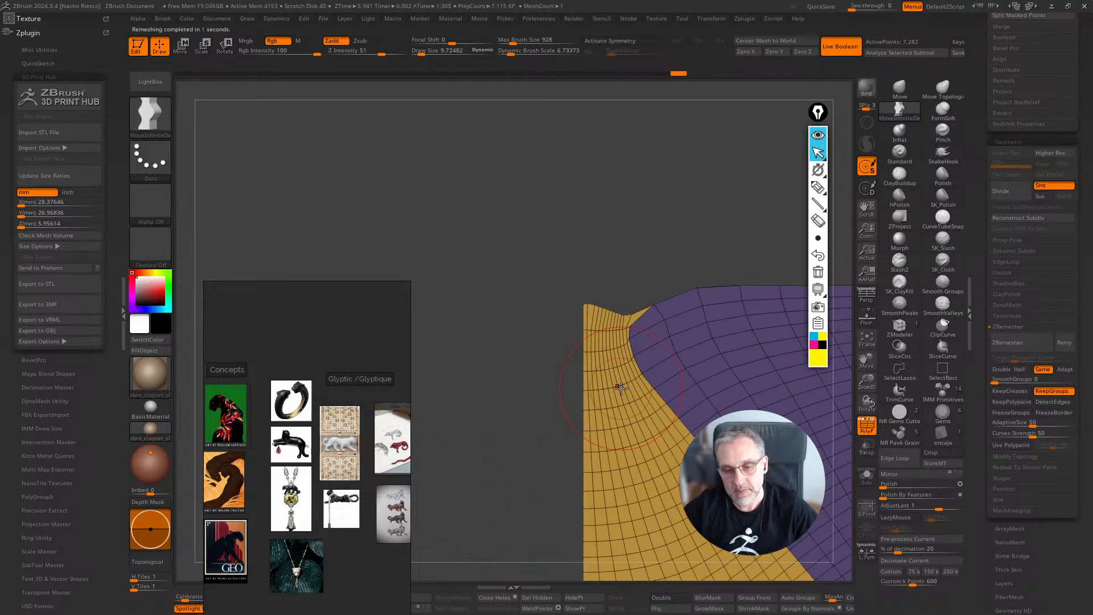
# Step: Set the draw size to about 2.3, lower the Smooth Groups intensity to about 35, and smooth the polygroup border near the upper corner
pyautogui.press('s')
pyautogui.moveTo(626, 380); pyautogui.dragTo(624, 381)
pyautogui.keyDown('shift'); pyautogui.moveTo(629, 343); pyautogui.dragTo(630, 349); pyautogui.keyUp('shift')
pyautogui.press('s')
pyautogui.moveTo(383, 51); pyautogui.dragTo(373, 57)
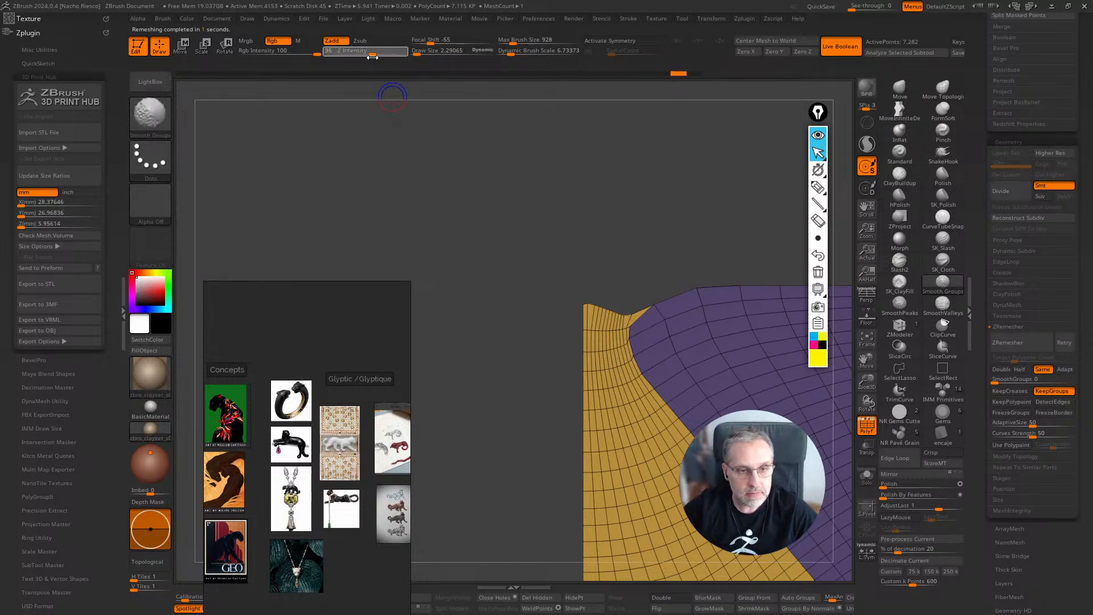
pyautogui.moveTo(616, 344)
pyautogui.keyDown('shift'); pyautogui.mouseDown()
pyautogui.moveTo(627, 357)
pyautogui.moveTo(634, 326)
pyautogui.moveTo(632, 338)
pyautogui.mouseUp(); pyautogui.keyUp('shift')
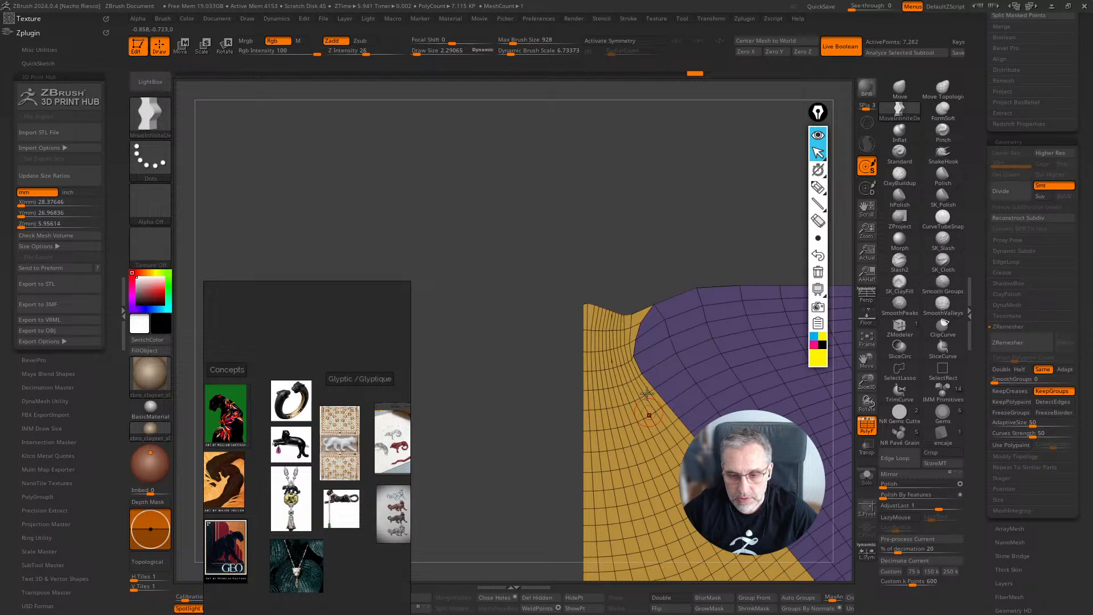
pyautogui.moveTo(648, 393)
pyautogui.keyDown('shift'); pyautogui.mouseDown()
pyautogui.moveTo(638, 365)
pyautogui.moveTo(658, 322)
pyautogui.mouseUp(); pyautogui.keyUp('shift')
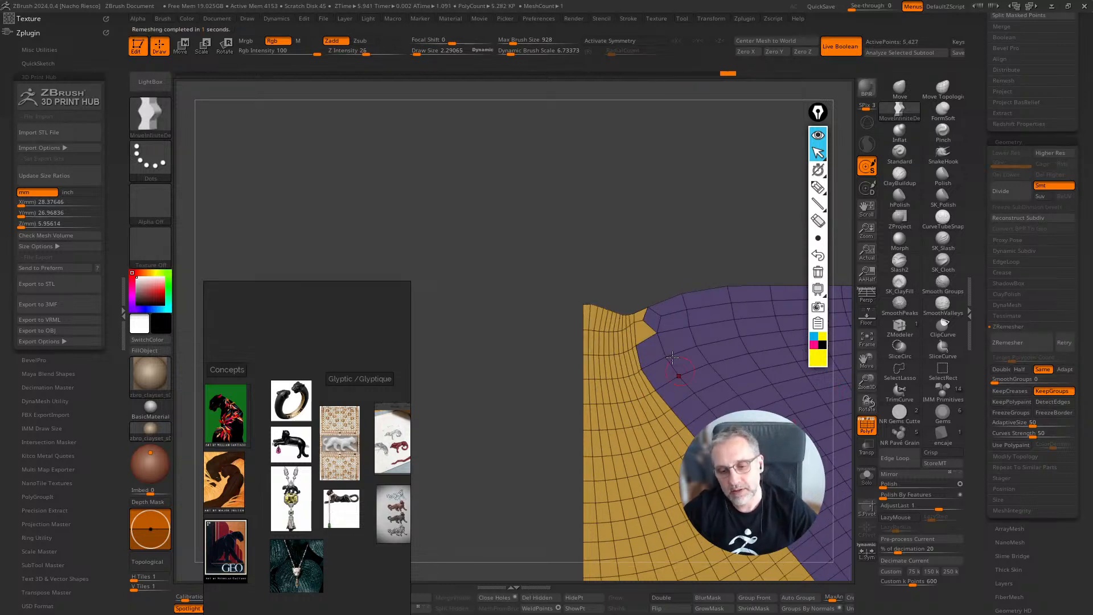
# Step: Remesh the plane again with KeepGroups active after smoothing the corner border
pyautogui.press('shift')
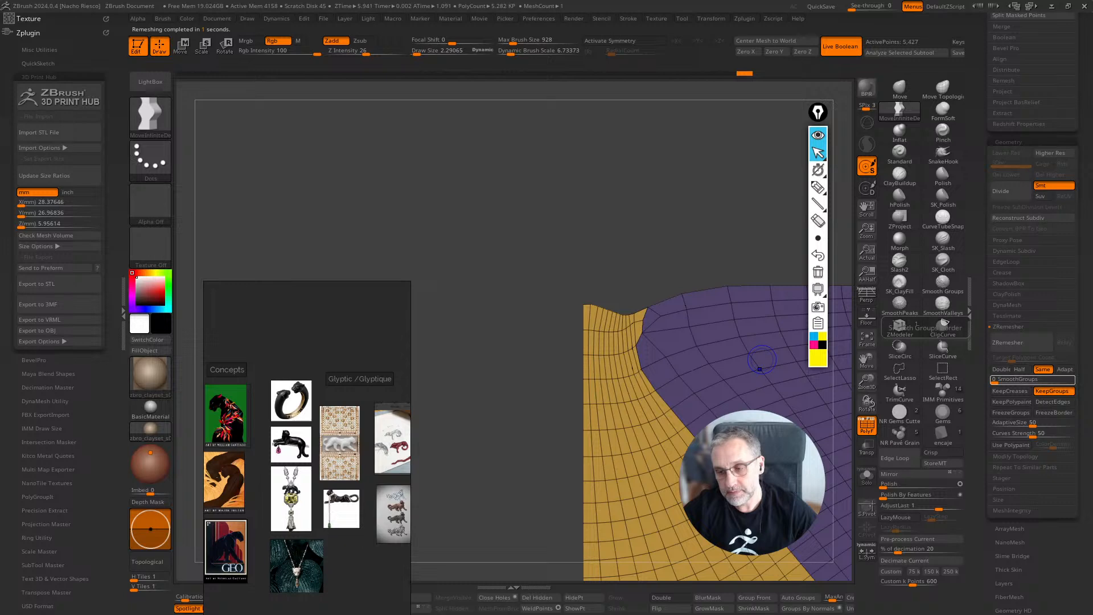
pyautogui.click(1017, 345)
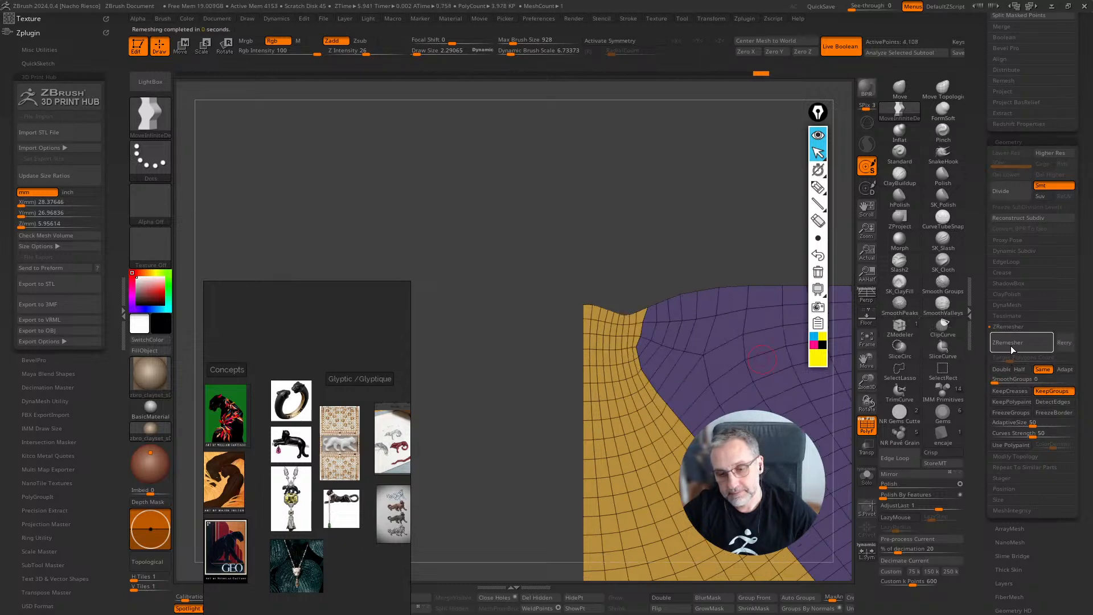
pyautogui.keyDown('alt'); pyautogui.moveTo(601, 241); pyautogui.dragTo(524, 197); pyautogui.keyUp('alt')
pyautogui.press('shift')
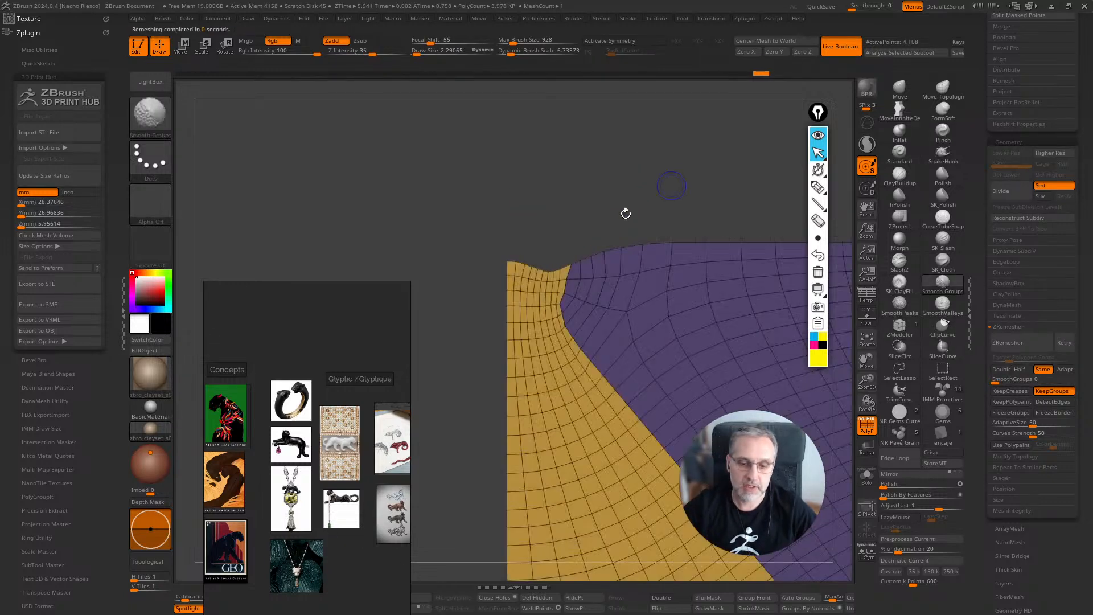
pyautogui.keyDown('alt'); pyautogui.moveTo(611, 190); pyautogui.dragTo(604, 176); pyautogui.keyUp('alt')
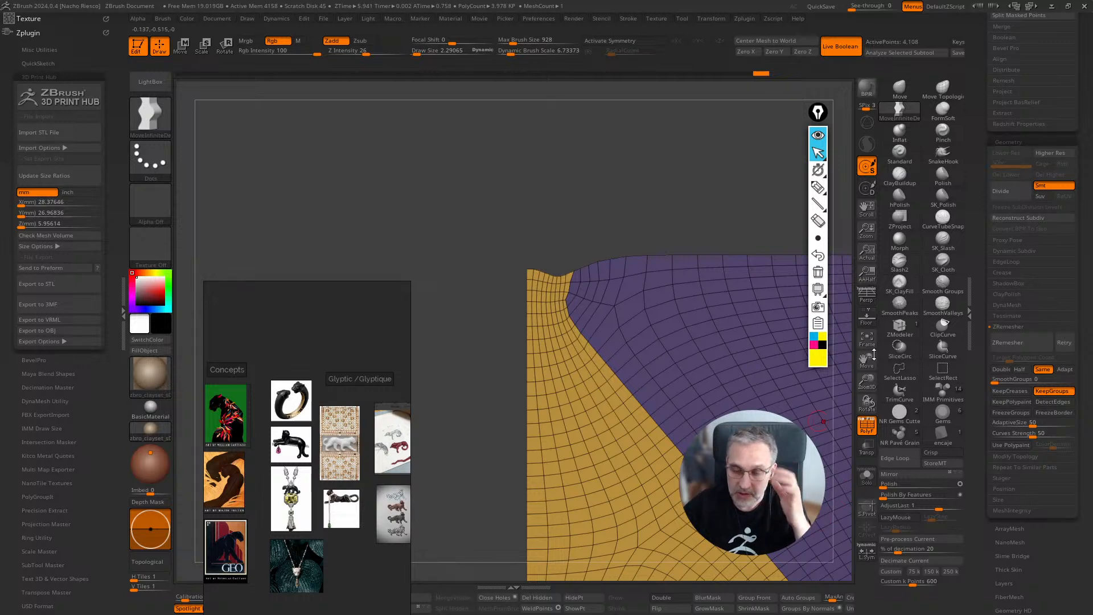
# Step: Switch to ZModeler, set its edge action to Crease with the Edge target, and crease along the mesh edges
pyautogui.click(900, 326)
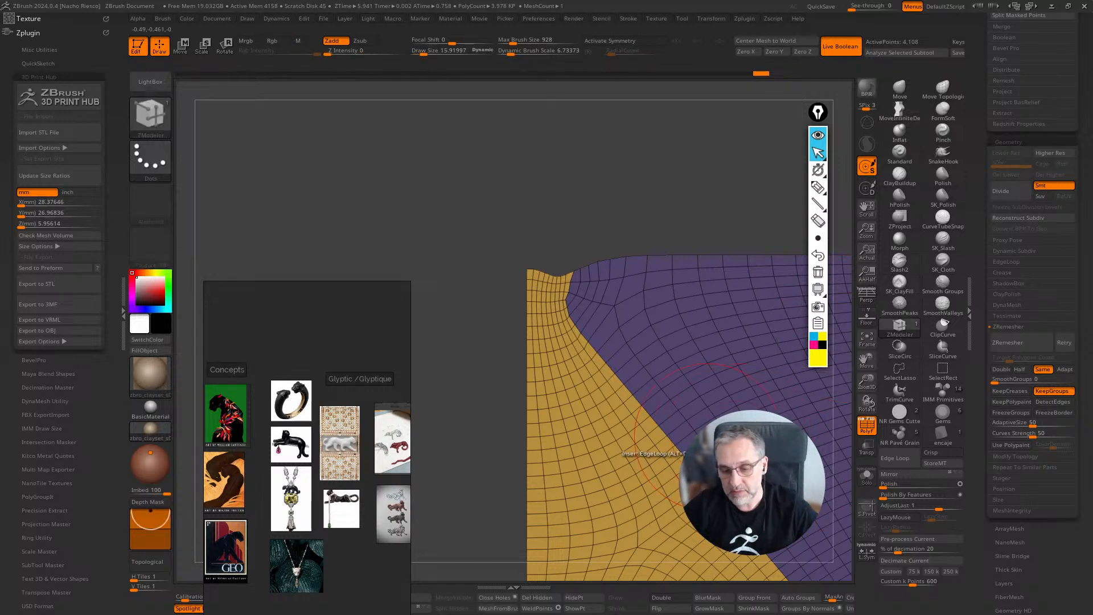
pyautogui.keyDown('alt'); pyautogui.moveTo(723, 439); pyautogui.dragTo(627, 413, button='right'); pyautogui.keyUp('alt')
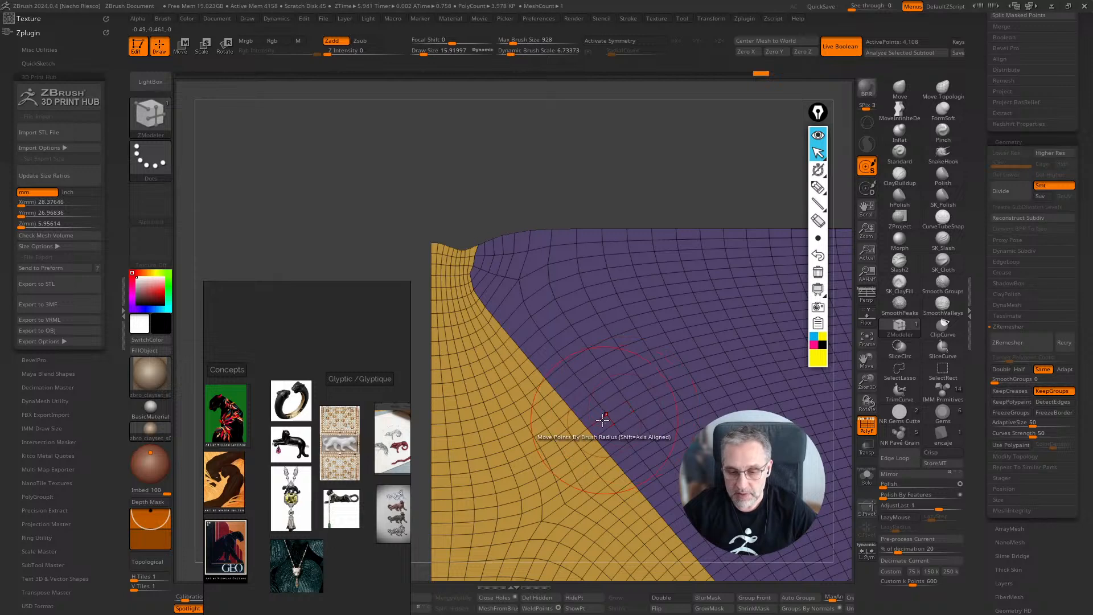
pyautogui.press('space')
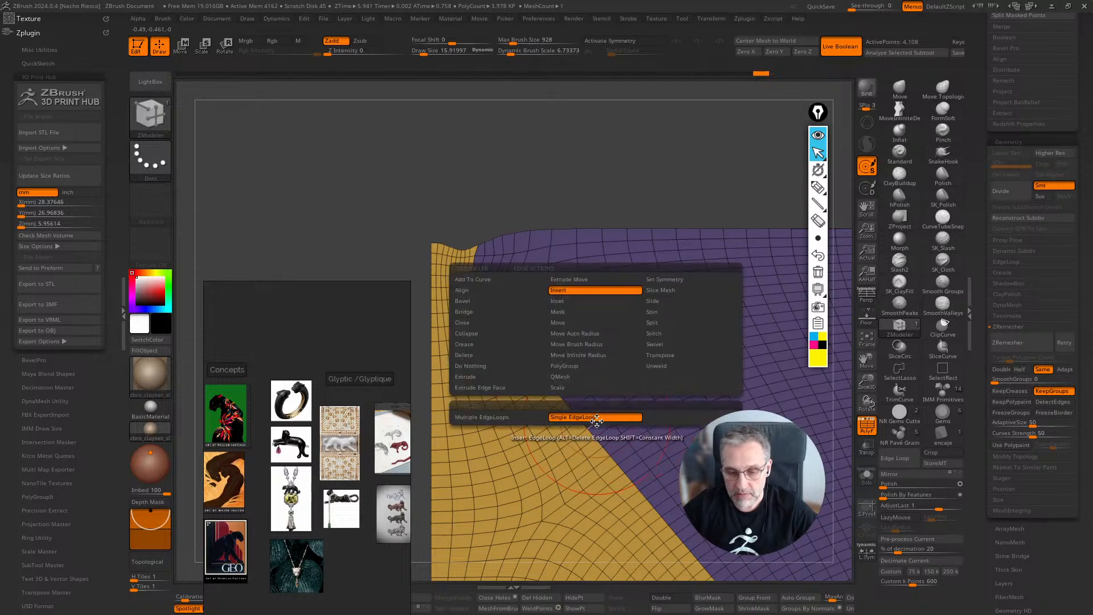
pyautogui.click(470, 344)
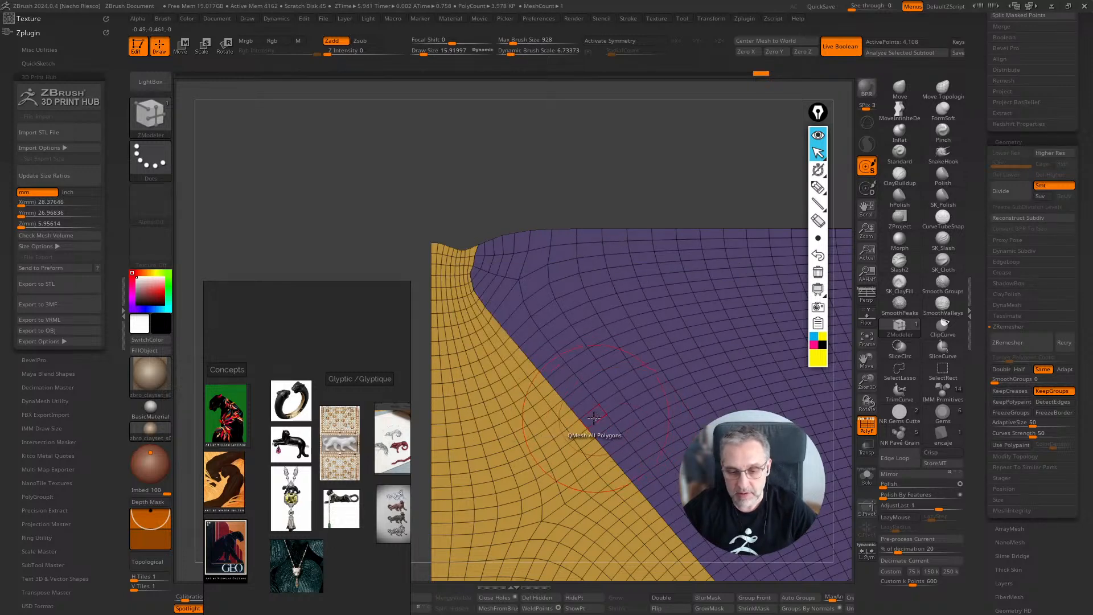
pyautogui.click(581, 424)
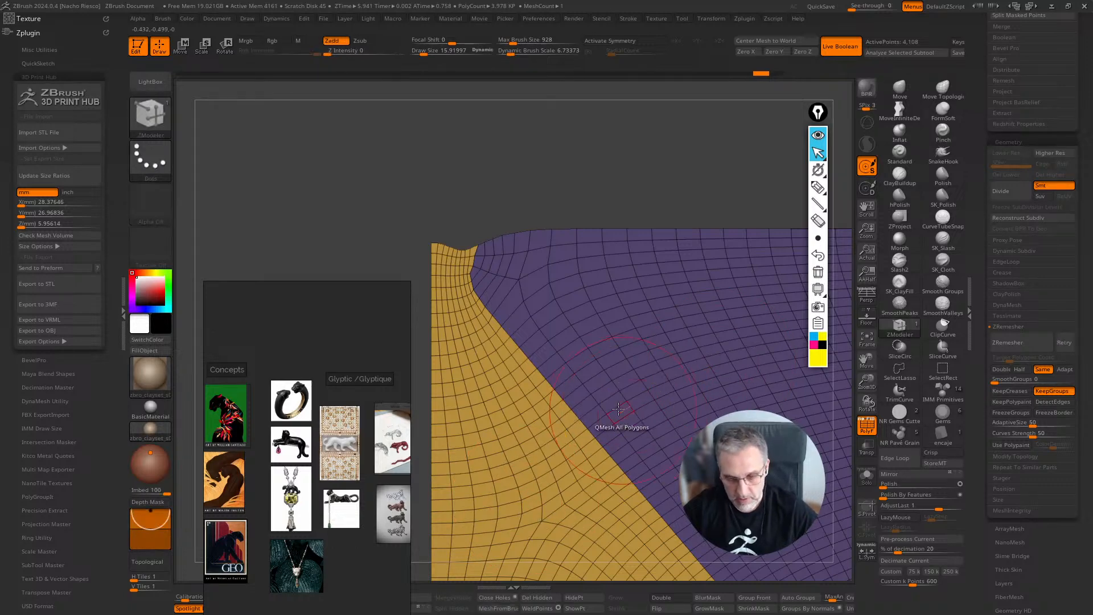
pyautogui.press('space')
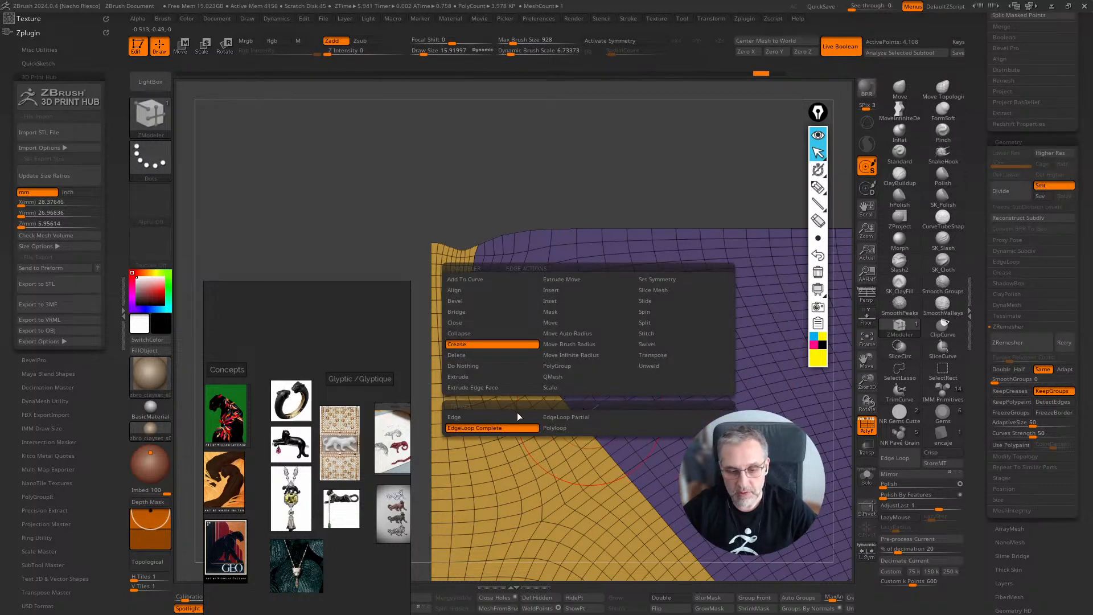
pyautogui.click(480, 416)
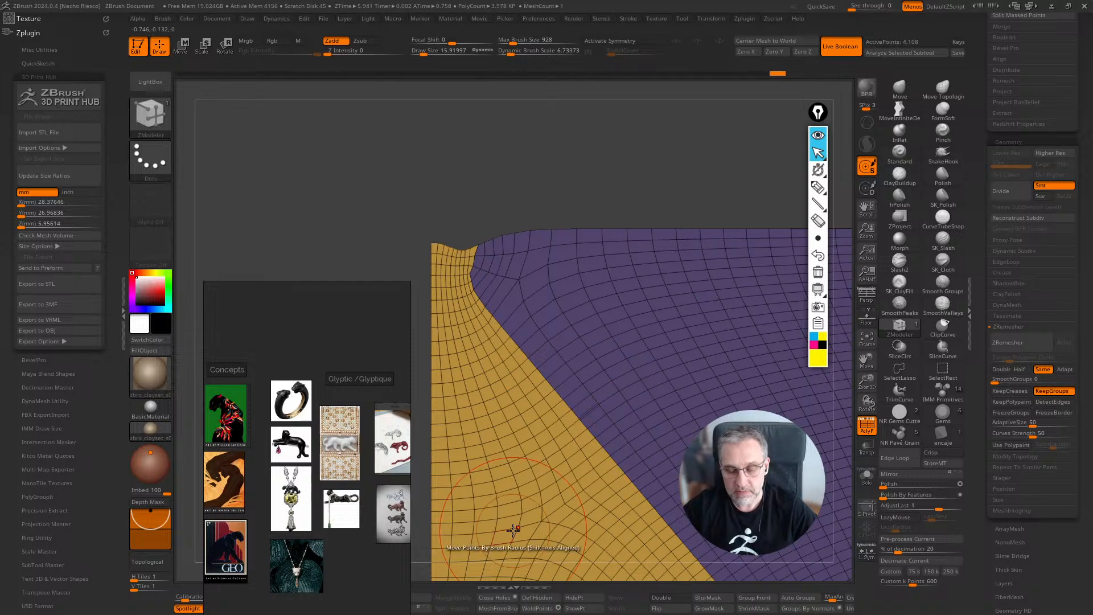
pyautogui.press('ctrl')
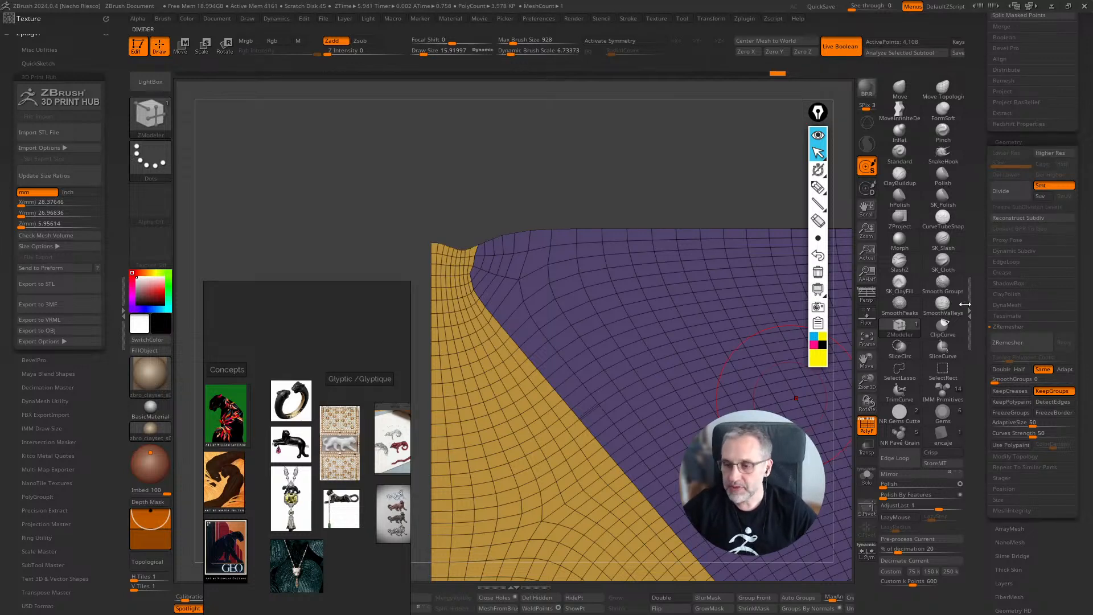
# Step: Annotate the view with a square, two narrow rectangles and an arrow beside AdaptiveSize, and clear the annotations
pyautogui.moveTo(982, 283); pyautogui.dragTo(982, 236)
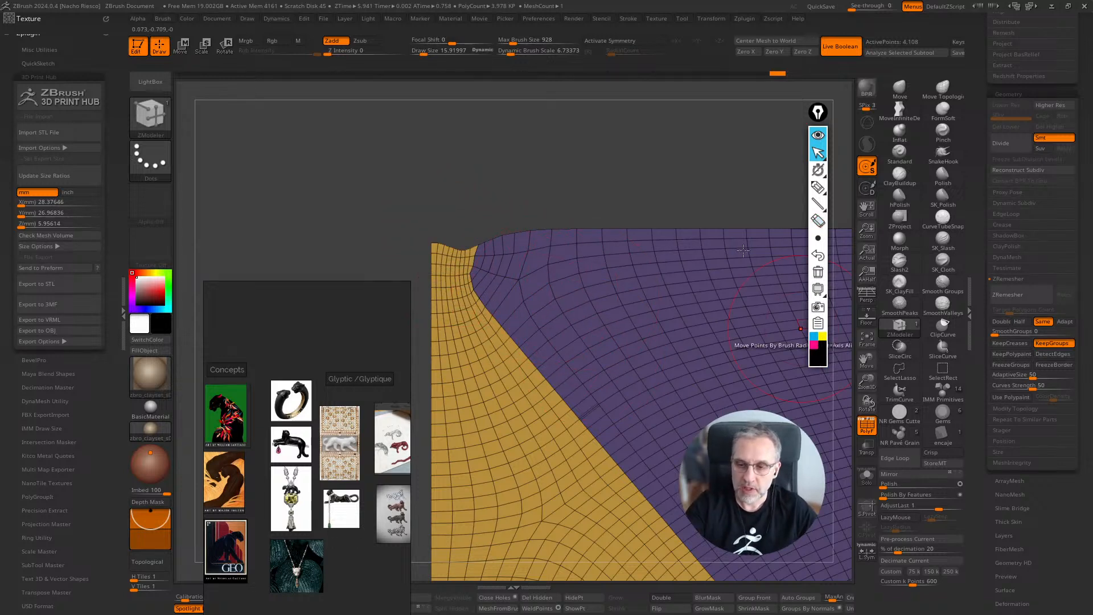
pyautogui.click(818, 186)
pyautogui.moveTo(637, 181)
pyautogui.mouseDown()
pyautogui.moveTo(641, 245)
pyautogui.moveTo(719, 235)
pyautogui.moveTo(716, 176)
pyautogui.moveTo(718, 242)
pyautogui.mouseUp()
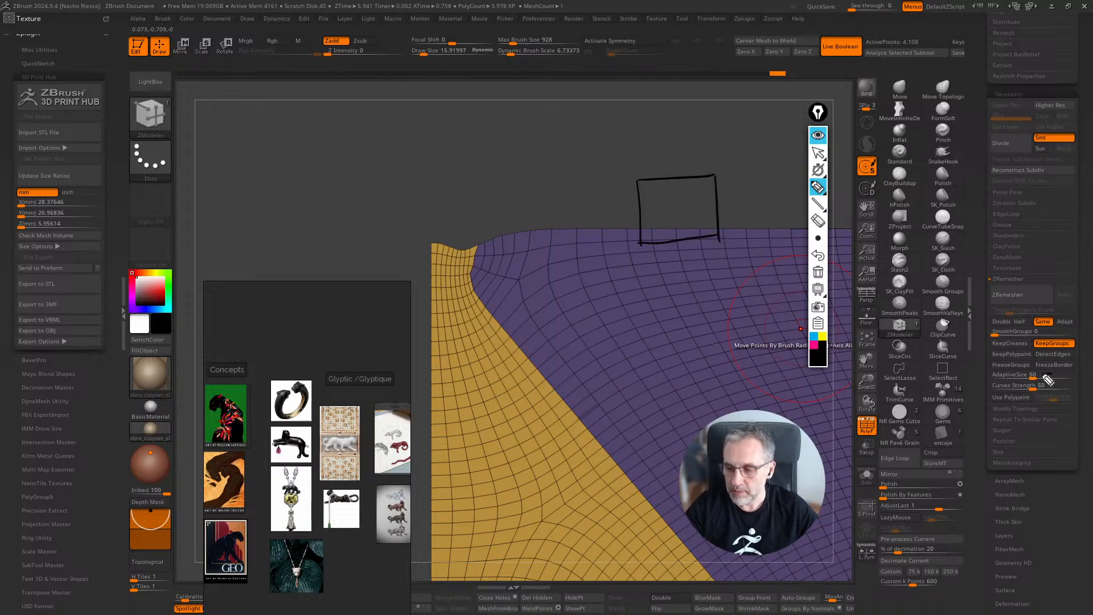
pyautogui.moveTo(1045, 377); pyautogui.dragTo(1071, 377)
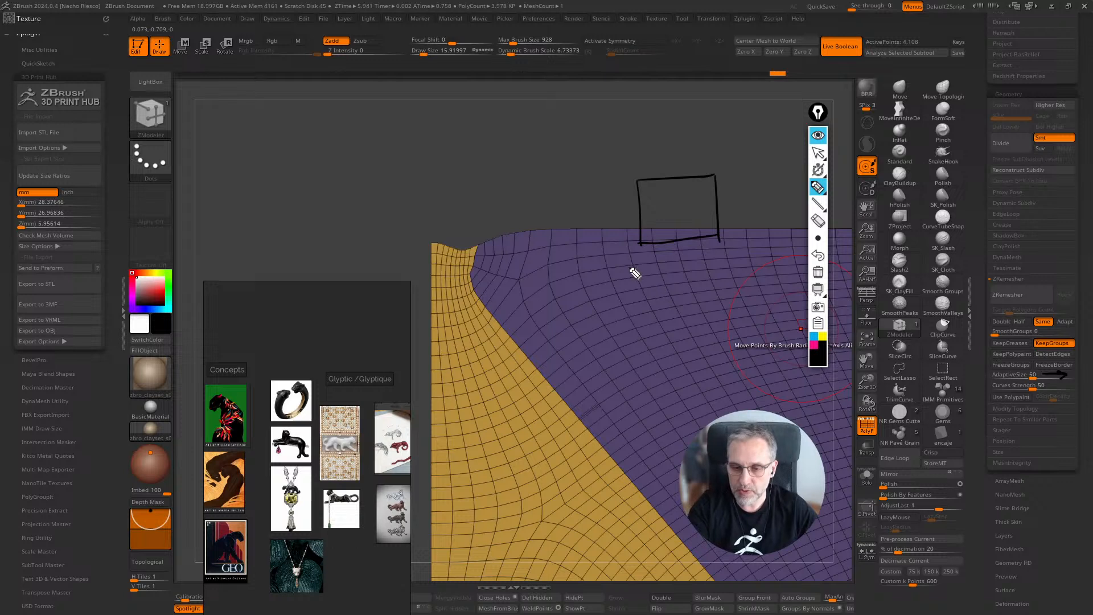
pyautogui.moveTo(631, 269)
pyautogui.mouseDown()
pyautogui.moveTo(725, 254)
pyautogui.moveTo(636, 299)
pyautogui.moveTo(675, 363)
pyautogui.mouseUp()
pyautogui.moveTo(670, 310); pyautogui.dragTo(670, 365)
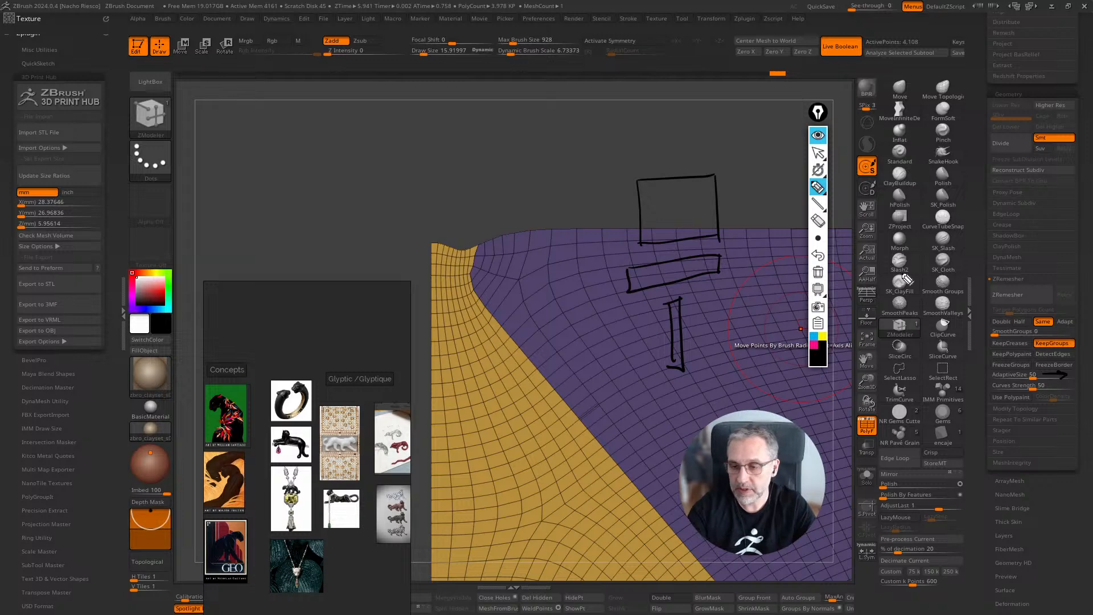
pyautogui.click(818, 272)
pyautogui.moveTo(821, 187)
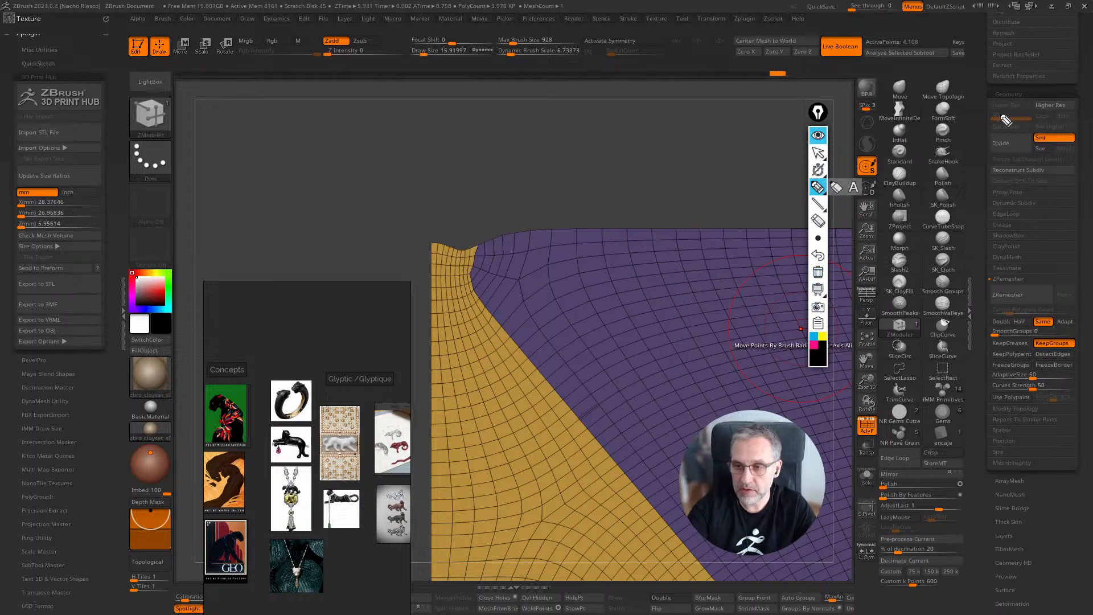
pyautogui.click(819, 152)
# Step: Switch the active tool to the Cube3D primitive and frame it at an angled view showing its wireframe
pyautogui.scroll(5, 979, 228)
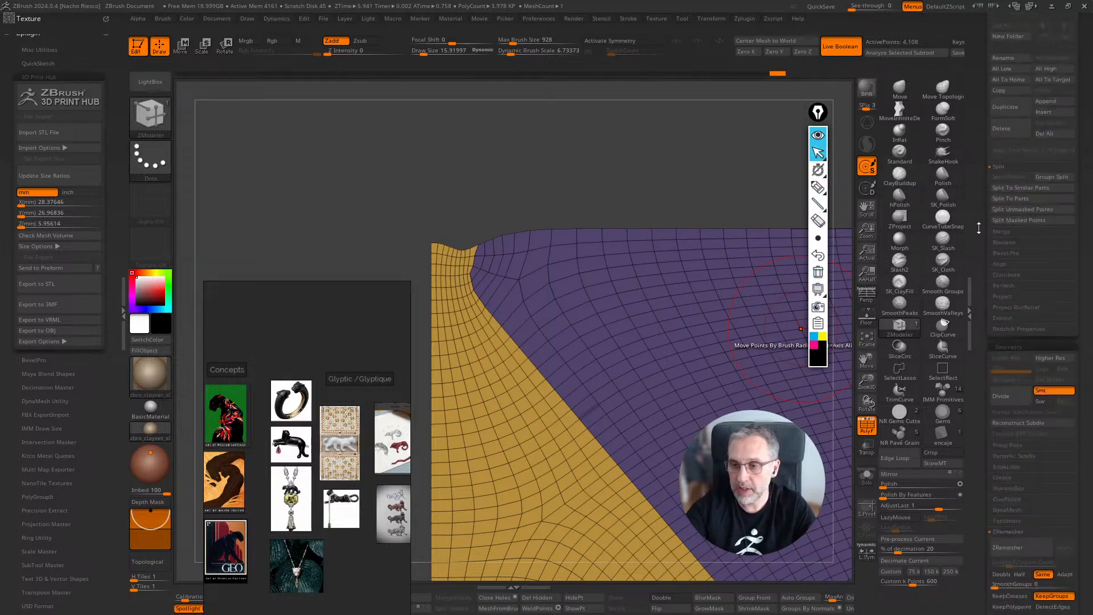
pyautogui.scroll(5, 978, 228)
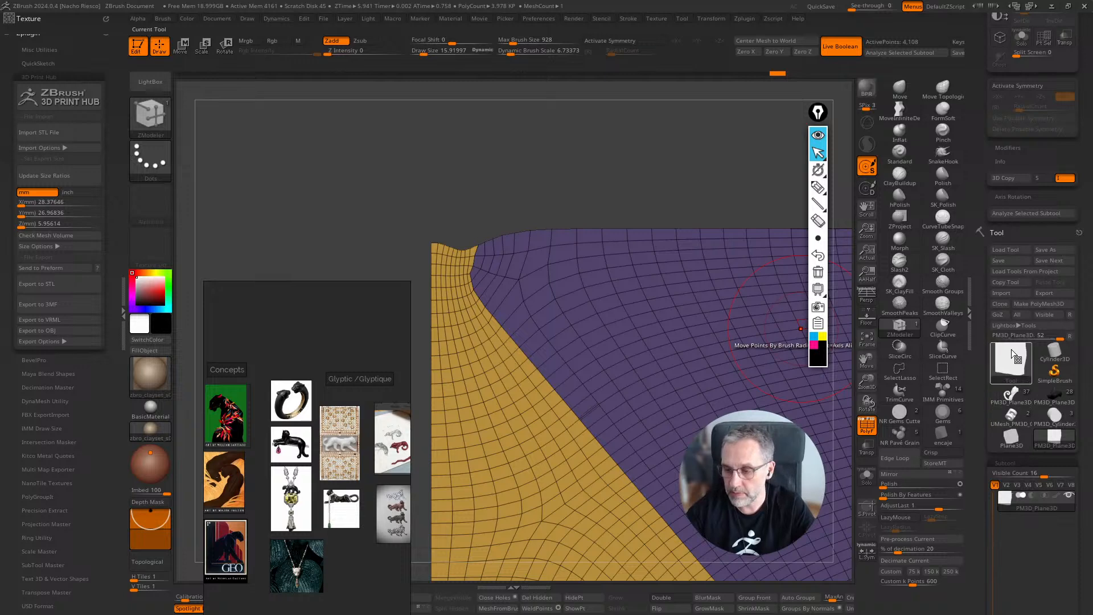
pyautogui.click(1013, 354)
pyautogui.click(651, 410)
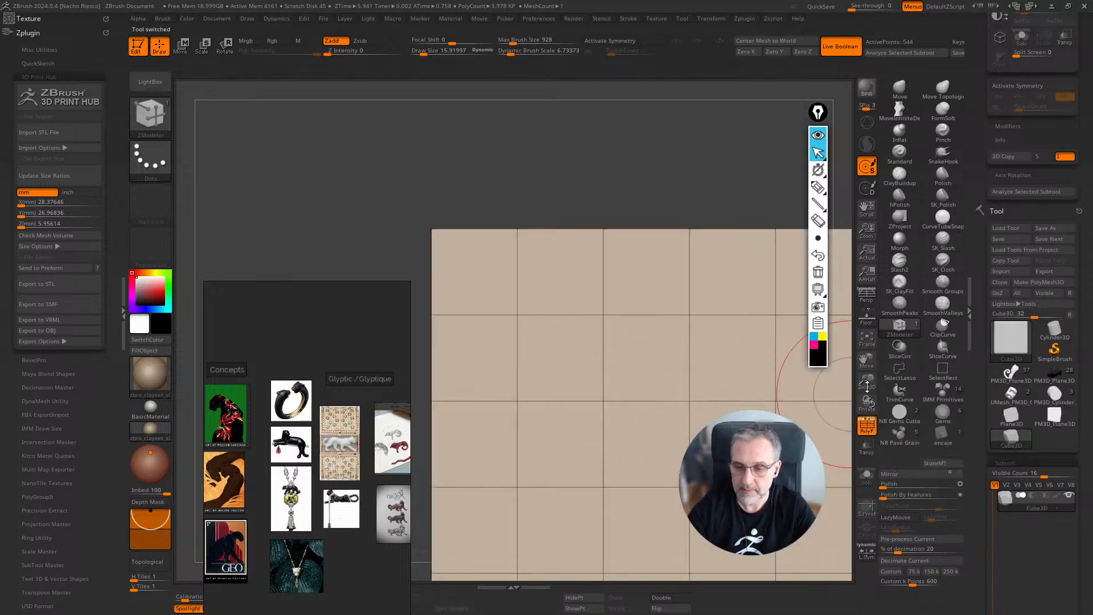
pyautogui.click(869, 345)
pyautogui.moveTo(809, 393); pyautogui.dragTo(861, 438)
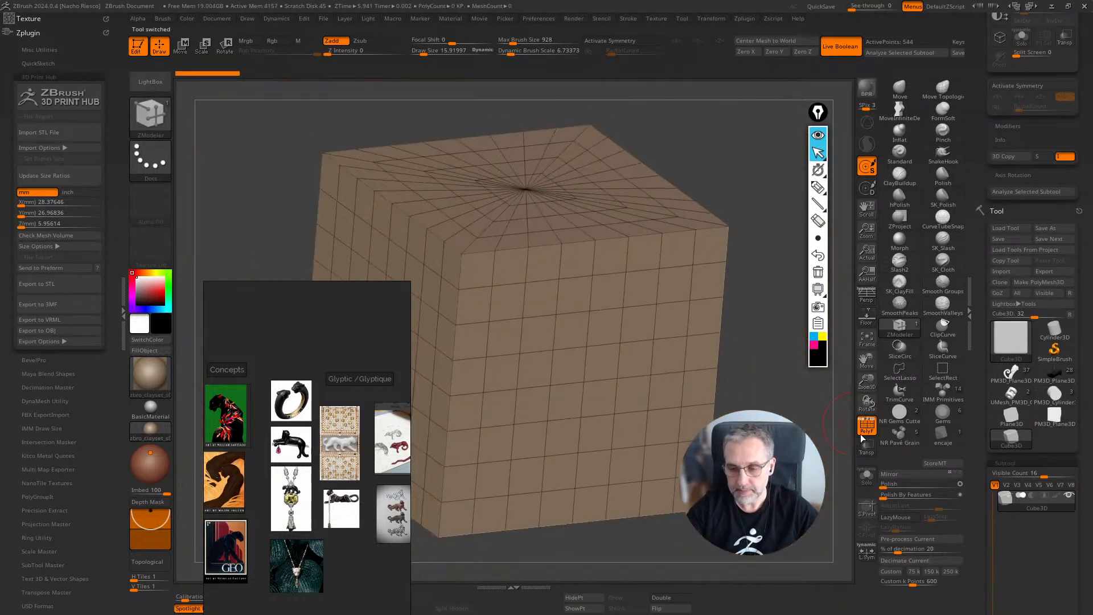
# Step: Convert the cube primitive to a PolyMesh3D and bring its ZRemesher settings into view
pyautogui.click(1022, 282)
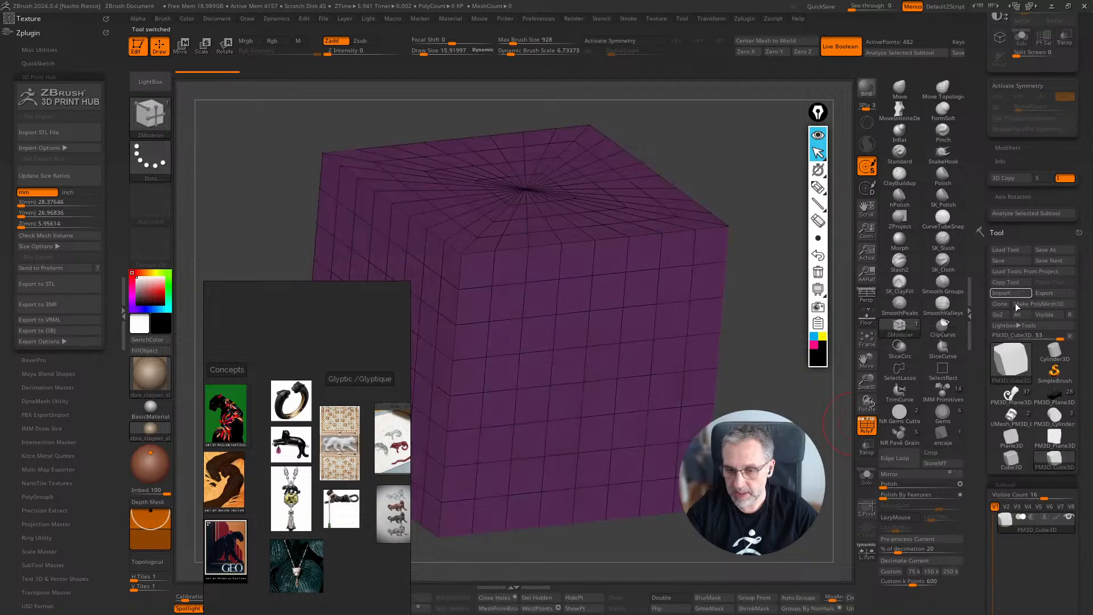
pyautogui.scroll(-8, 976, 522)
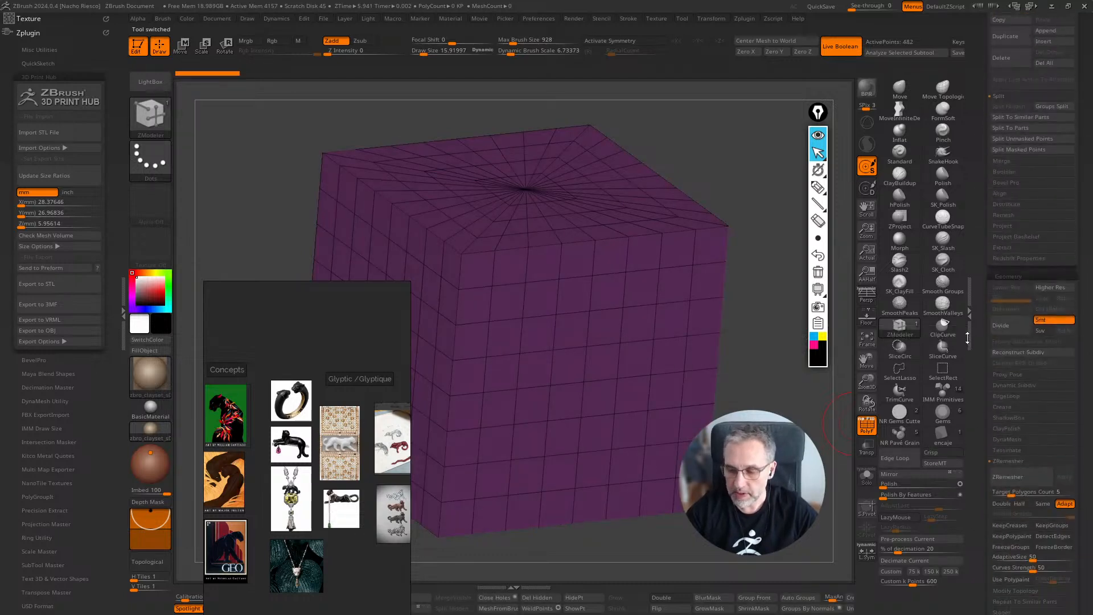
pyautogui.moveTo(983, 493); pyautogui.dragTo(983, 420)
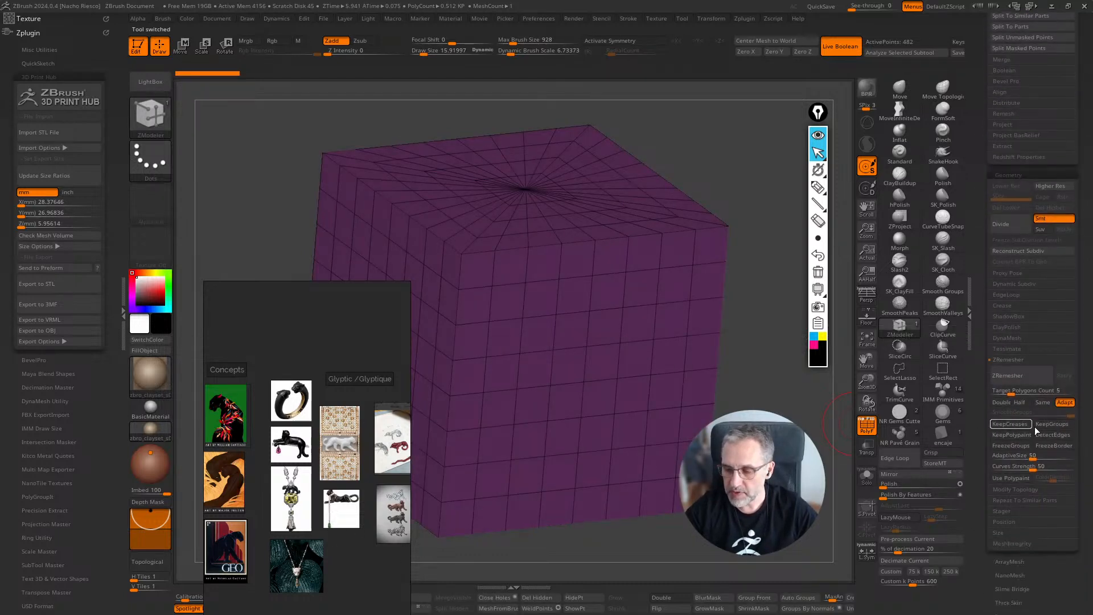
# Step: Try ZRemesher on the cube with AdaptiveSize 0 and the Double option enabled, and undo the remesh
pyautogui.moveTo(1033, 458); pyautogui.dragTo(984, 463)
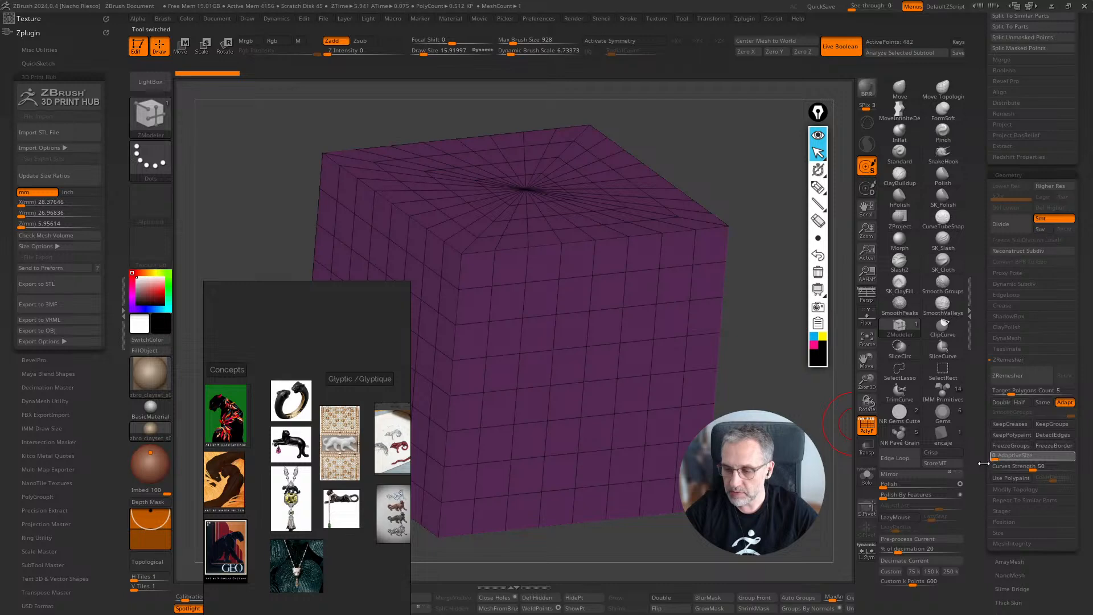
pyautogui.click(1002, 403)
pyautogui.click(1013, 378)
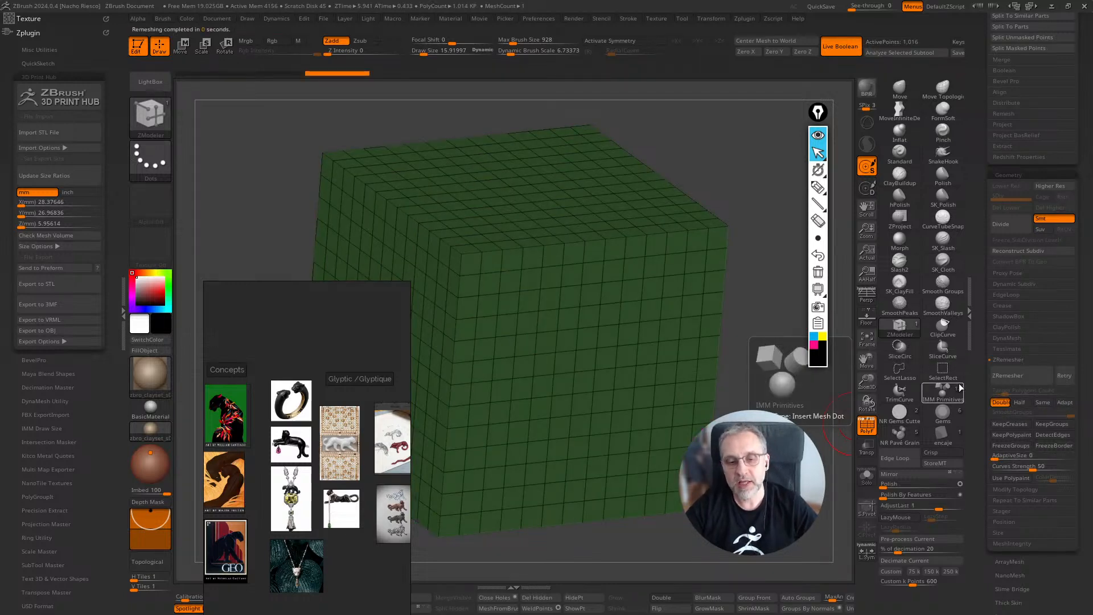
pyautogui.hotkey('ctrl', 'z')
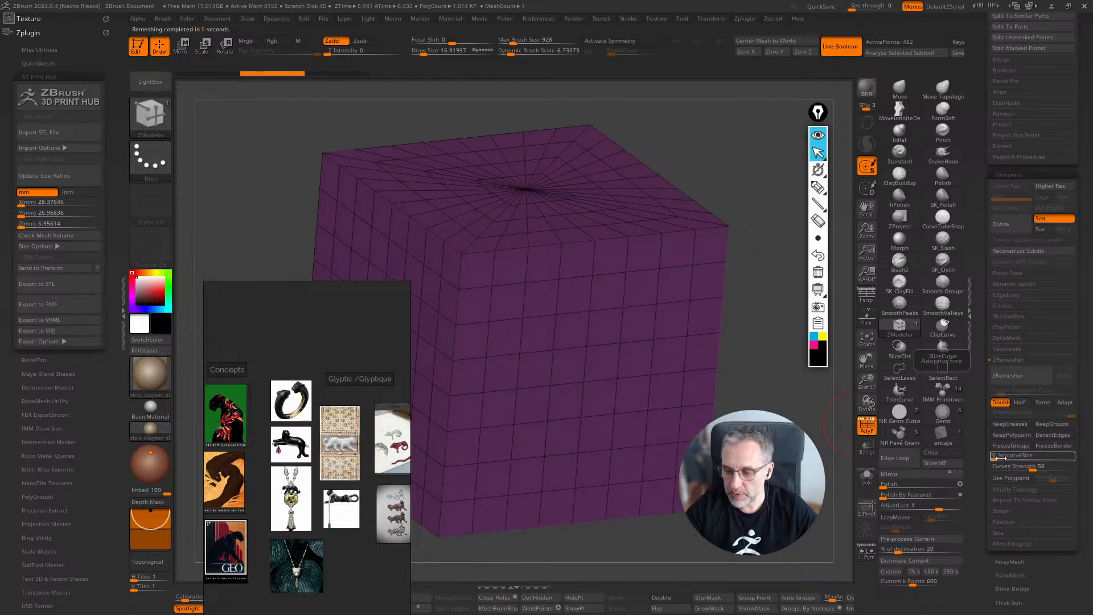
# Step: Try remeshing the cube with AdaptiveSize 100, and undo the remesh
pyautogui.moveTo(1011, 456); pyautogui.dragTo(1084, 456)
pyautogui.click(1014, 375)
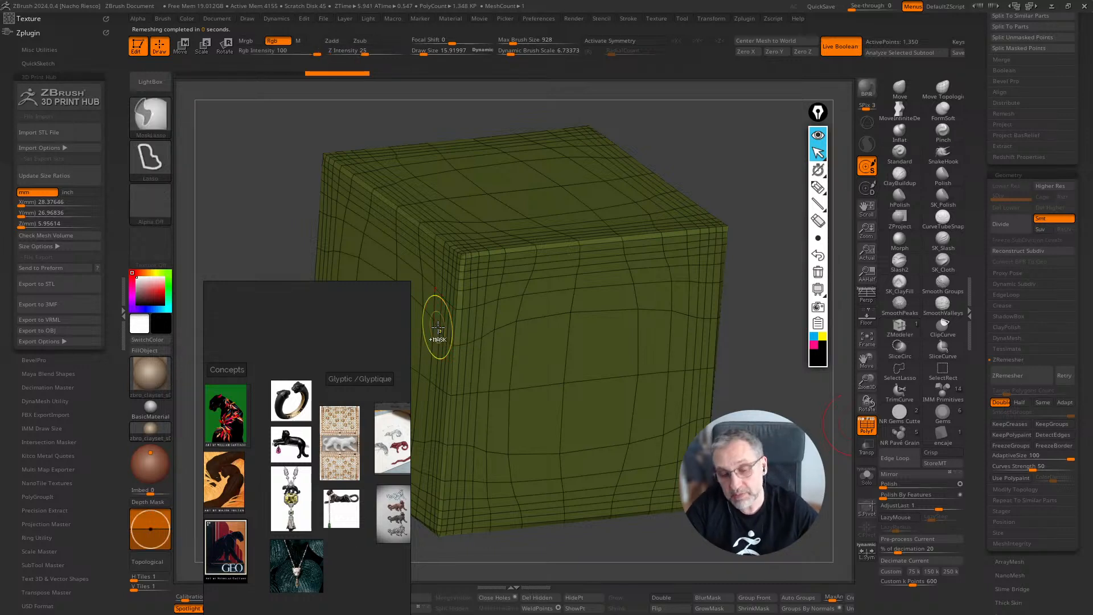
pyautogui.hotkey('ctrl', 'z')
# Step: Set AdaptiveSize to 50 and remesh the cube with ZRemesher
pyautogui.click(1042, 460)
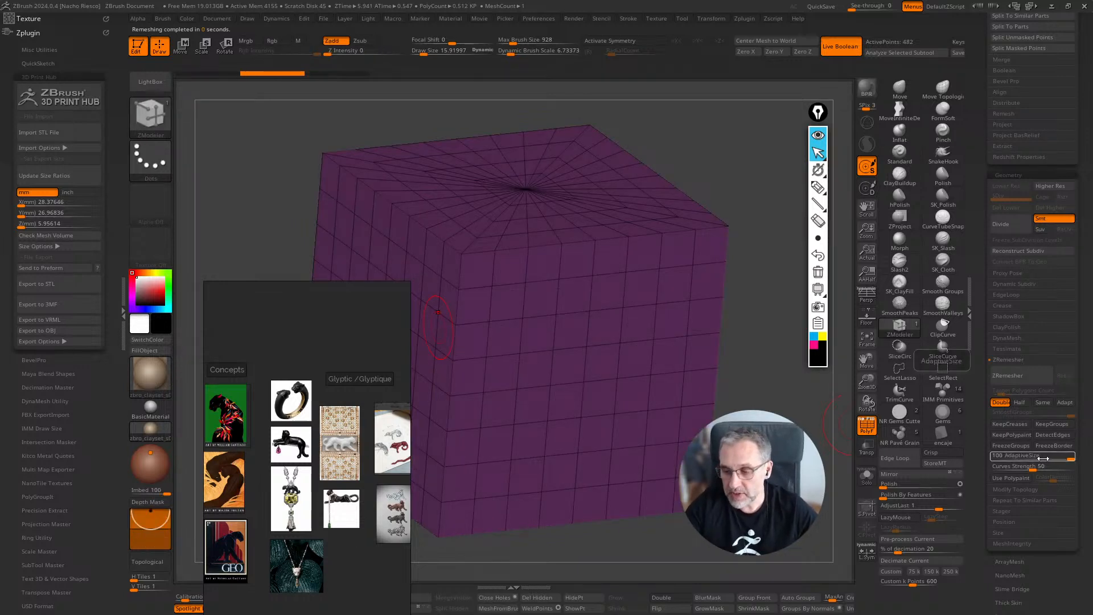
pyautogui.write('50')
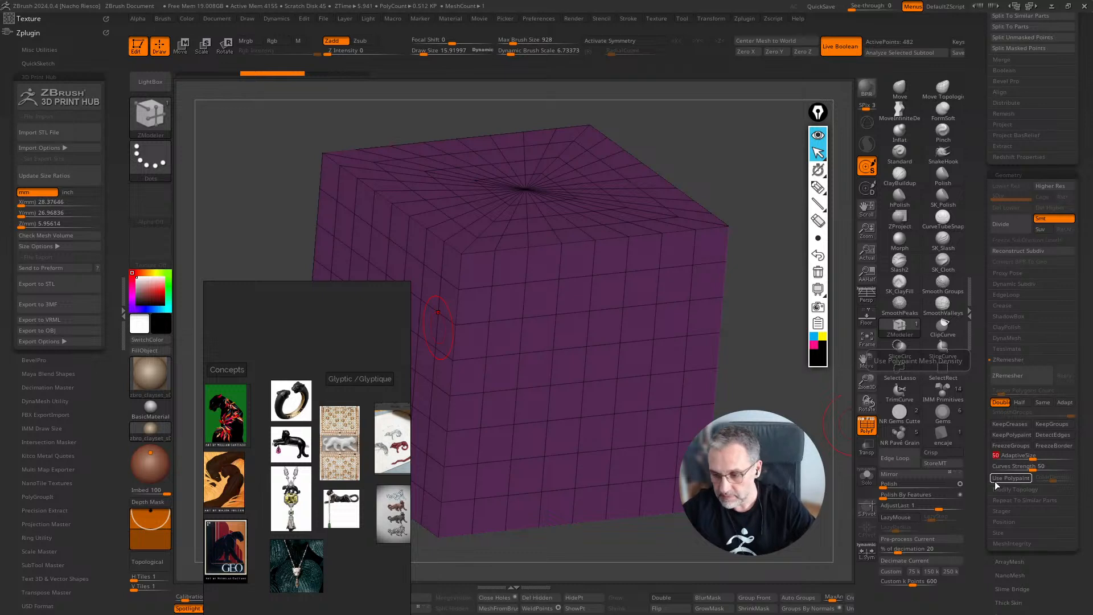
pyautogui.press('Return')
pyautogui.click(994, 376)
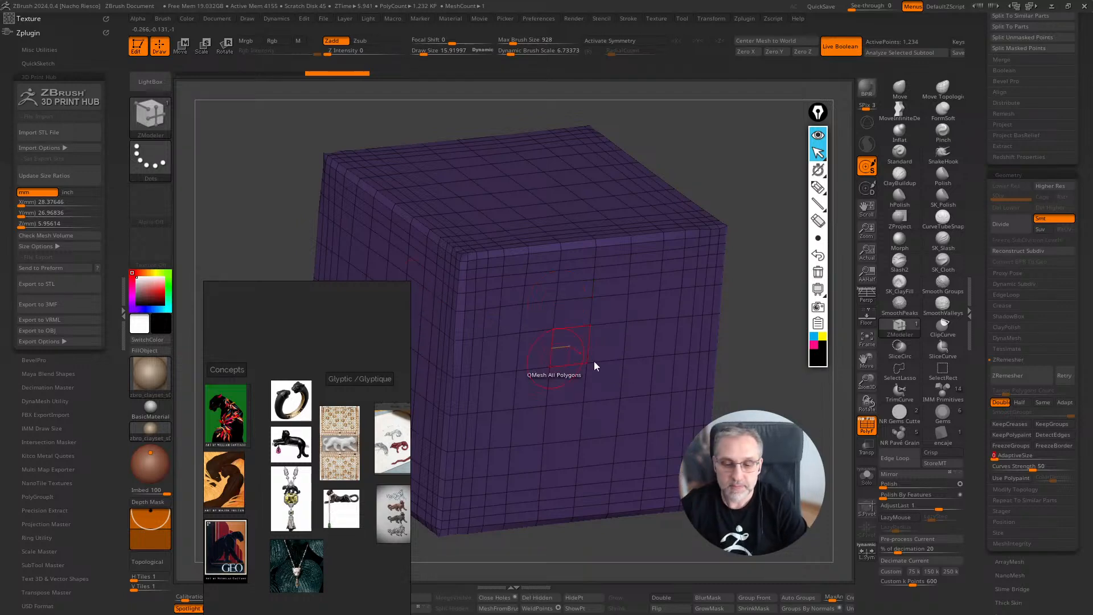
# Step: Turn off the cube's wireframe display, collapse the annotation toolbar and view the cube at an angle
pyautogui.moveTo(776, 423)
pyautogui.keyDown('shift'); pyautogui.mouseDown()
pyautogui.moveTo(756, 404)
pyautogui.moveTo(756, 378)
pyautogui.moveTo(706, 422)
pyautogui.moveTo(777, 438)
pyautogui.moveTo(798, 428)
pyautogui.mouseUp(); pyautogui.keyUp('shift')
pyautogui.click(865, 427)
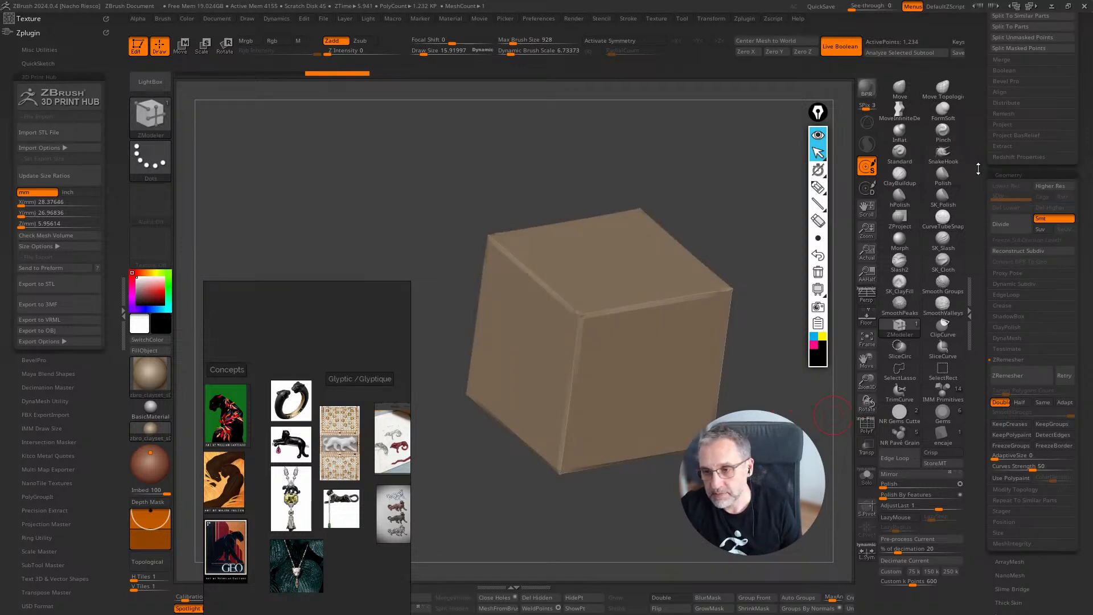
pyautogui.moveTo(979, 173); pyautogui.dragTo(979, 234)
pyautogui.click(820, 138)
pyautogui.moveTo(975, 129); pyautogui.dragTo(976, 227)
pyautogui.moveTo(826, 341); pyautogui.dragTo(787, 371)
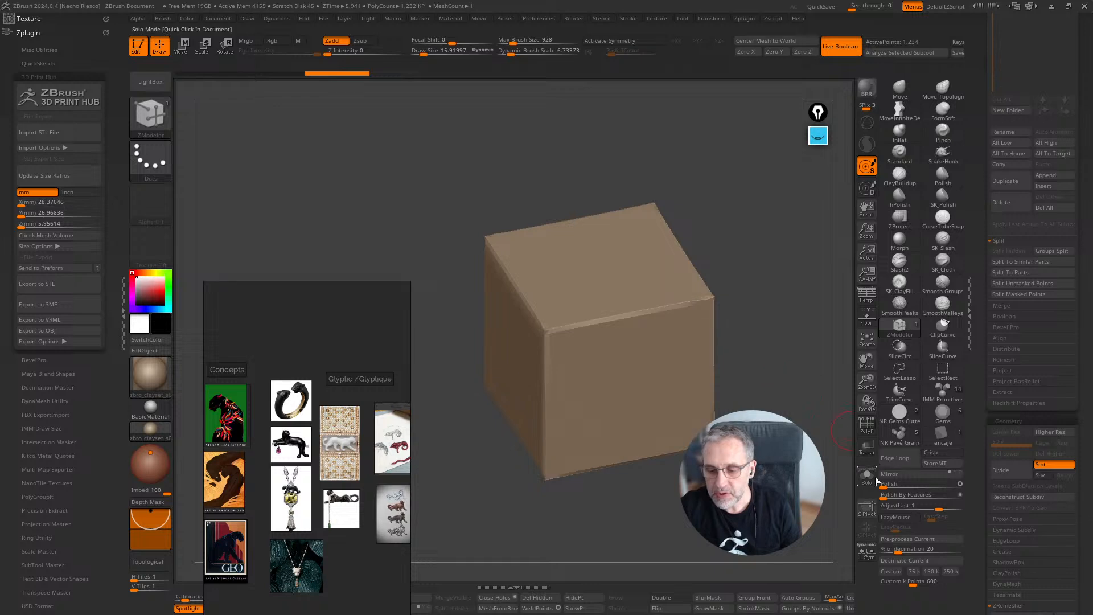
# Step: Apply a slight Polish deformation to round the remeshed cube's edges
pyautogui.click(882, 488)
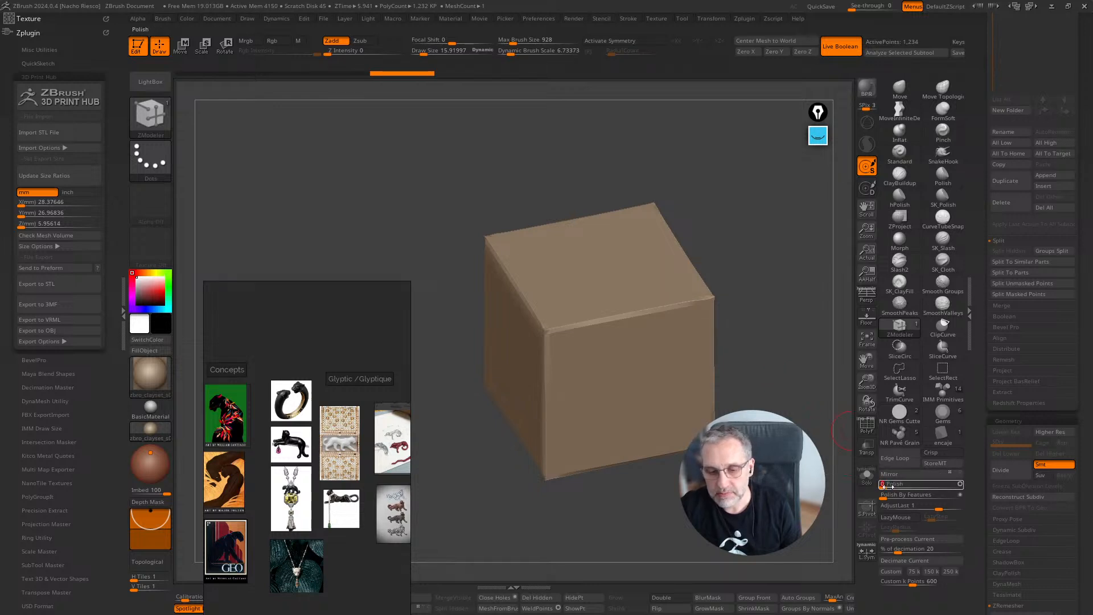
pyautogui.moveTo(887, 487); pyautogui.dragTo(892, 485)
pyautogui.moveTo(776, 405); pyautogui.dragTo(822, 385)
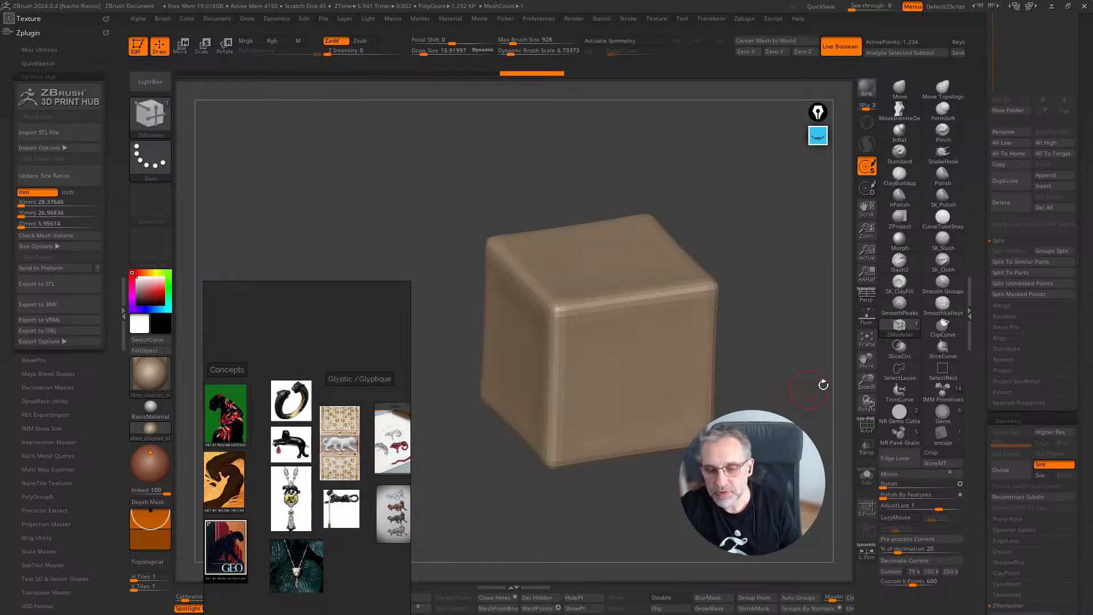
# Step: Switch the active tool back to the panther plaque and frame the whole plaque from the front
pyautogui.moveTo(981, 122); pyautogui.dragTo(981, 317)
pyautogui.click(1075, 18)
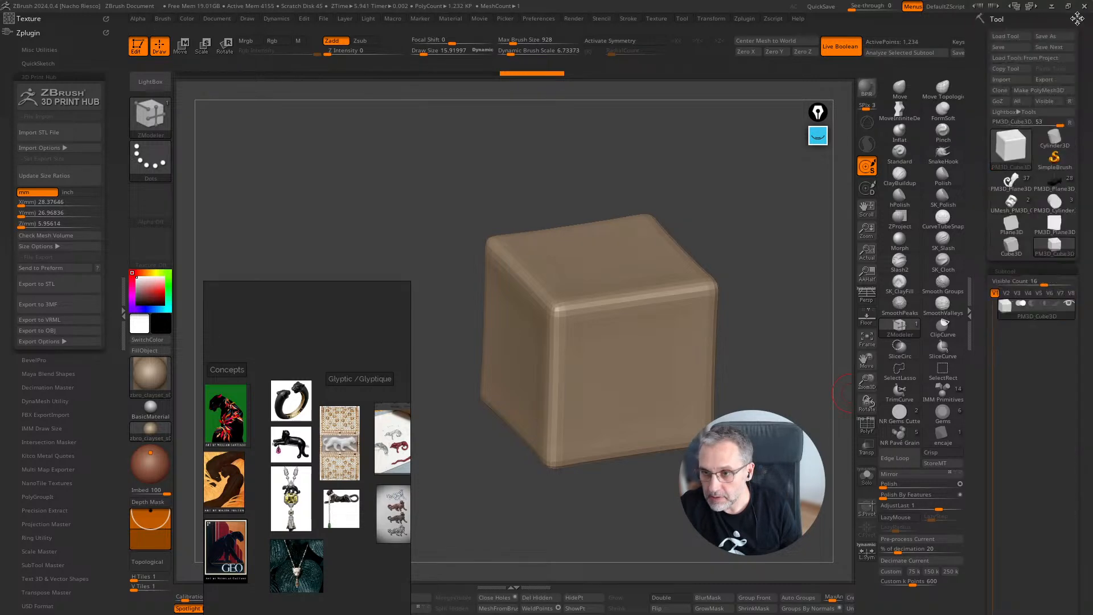
pyautogui.moveTo(1055, 189)
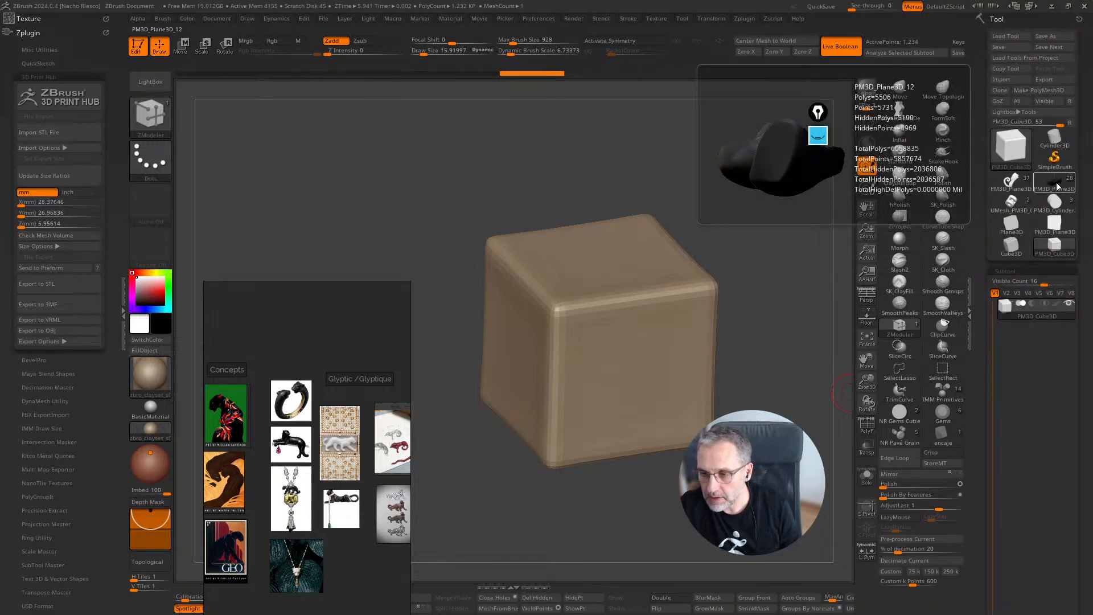
pyautogui.click(1017, 183)
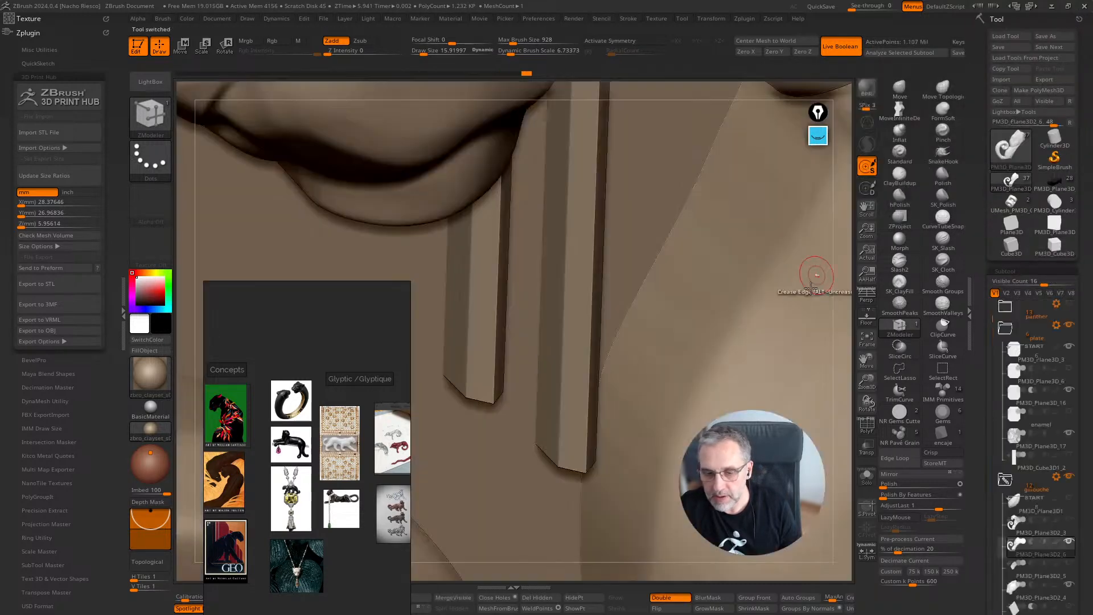
pyautogui.click(867, 338)
pyautogui.moveTo(776, 378); pyautogui.dragTo(776, 357)
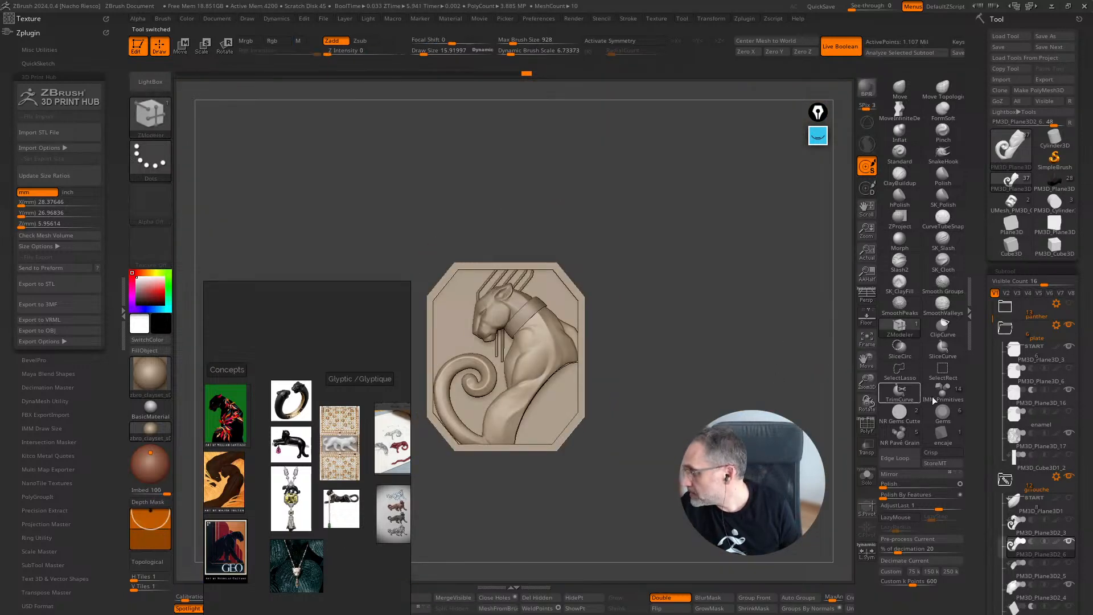
pyautogui.moveTo(944, 411)
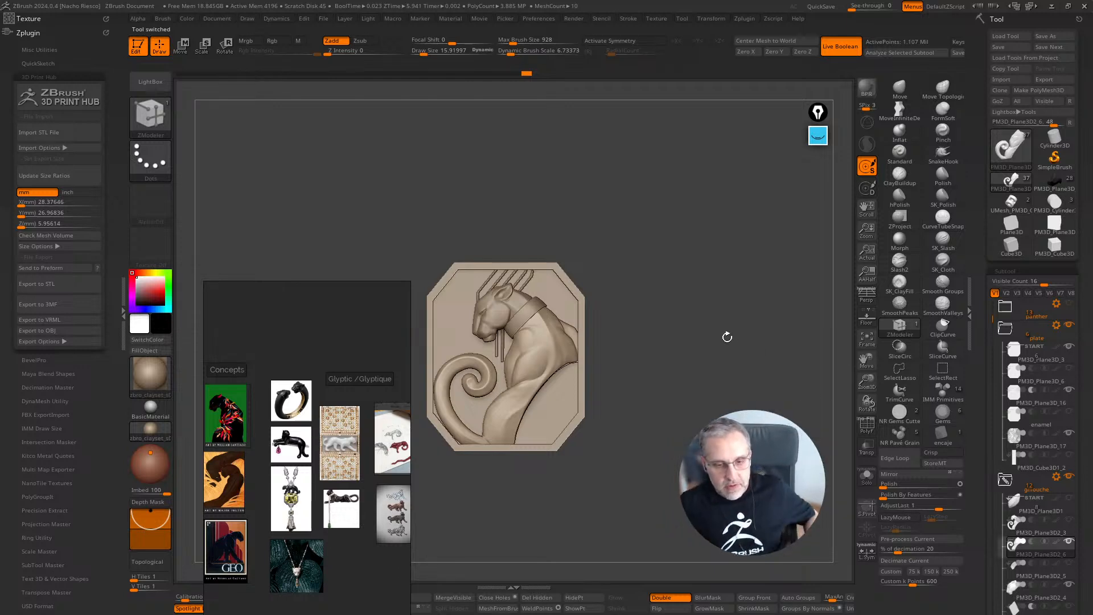
pyautogui.keyDown('alt'); pyautogui.moveTo(716, 343); pyautogui.dragTo(818, 350); pyautogui.keyUp('alt')
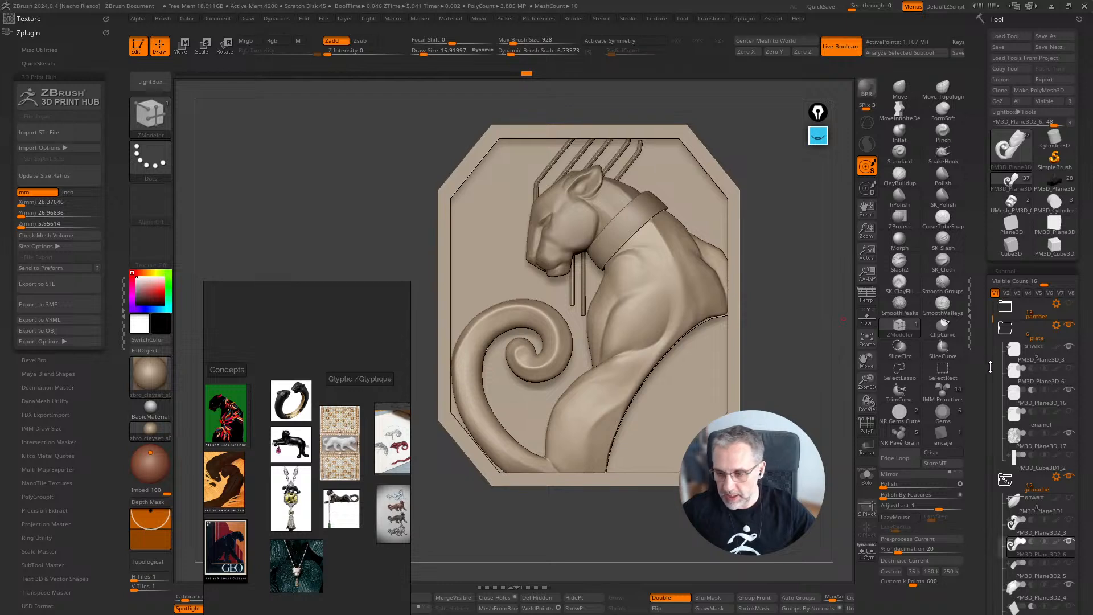
# Step: Expand the grass folder in the subtool list and show its first subtool on the plaque
pyautogui.moveTo(986, 326); pyautogui.dragTo(984, 461)
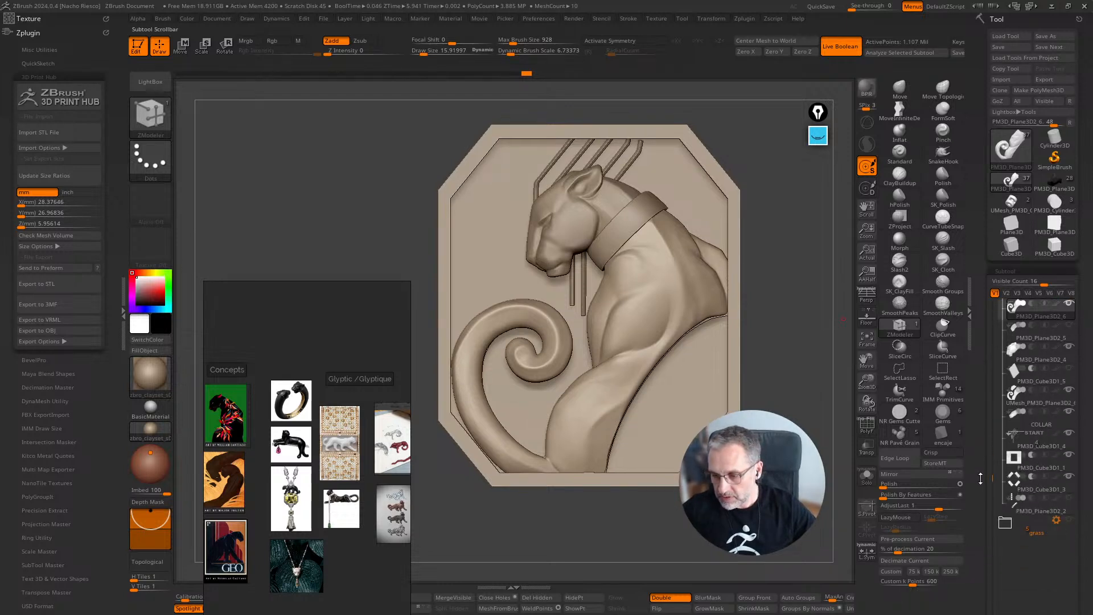
pyautogui.moveTo(1004, 523)
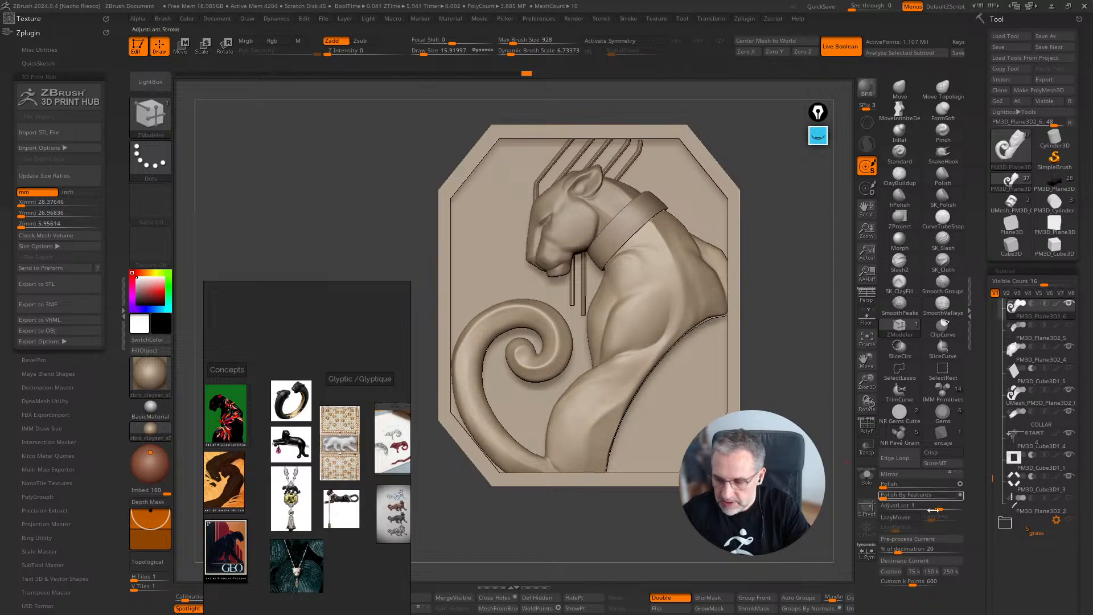
pyautogui.moveTo(1071, 524)
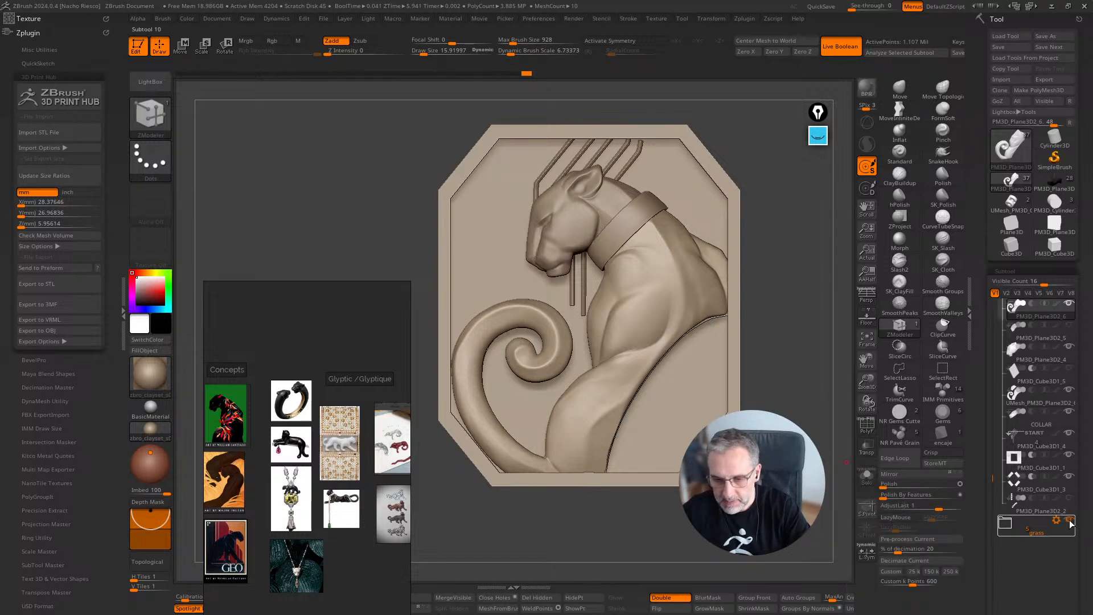
pyautogui.click(1005, 522)
pyautogui.moveTo(992, 461); pyautogui.dragTo(992, 483)
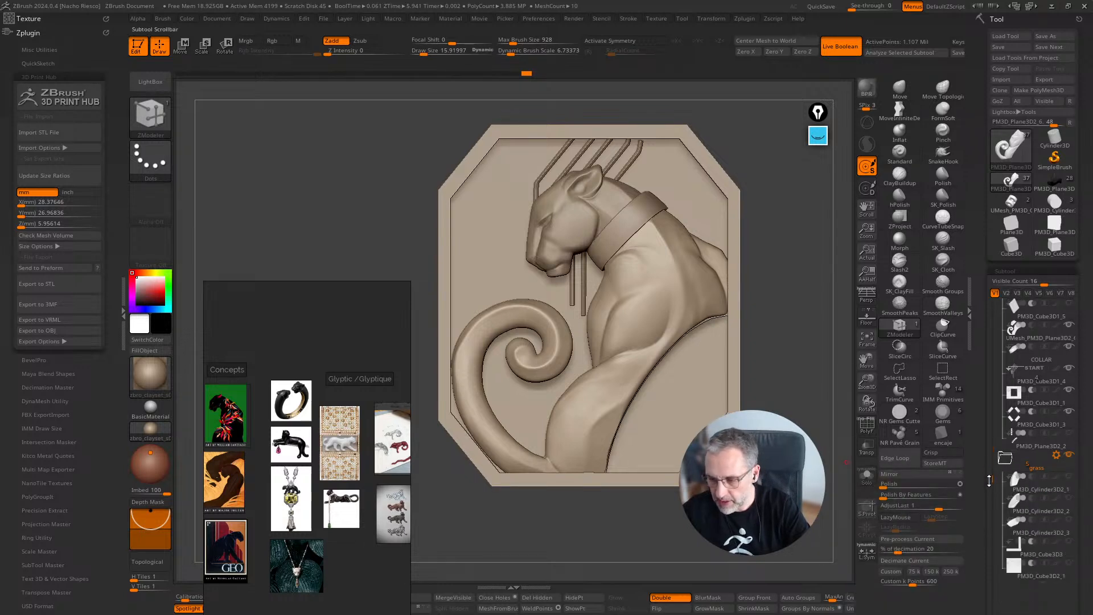
pyautogui.moveTo(1048, 497)
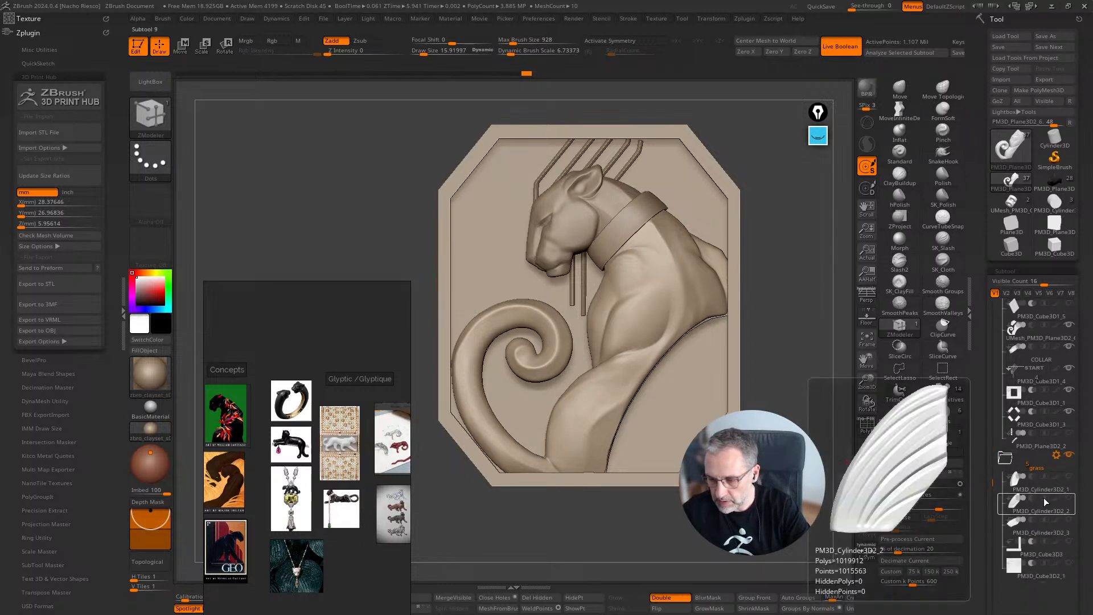
pyautogui.click(1070, 476)
pyautogui.moveTo(802, 494); pyautogui.dragTo(821, 508)
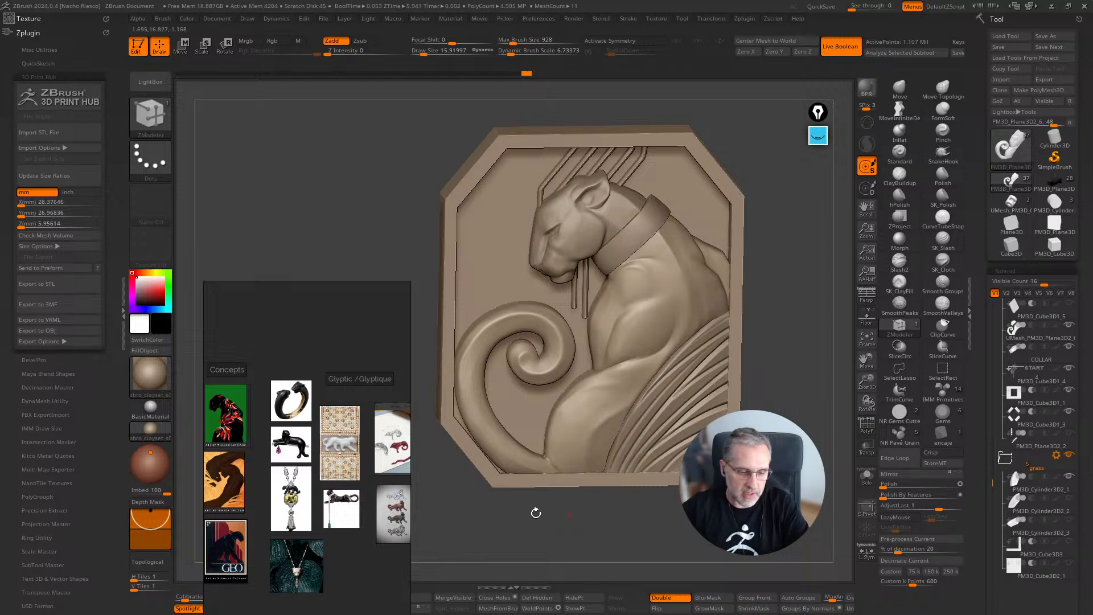
# Step: Bring the colored panther pendant sketch into view on the reference board and place the board beside the plaque
pyautogui.scroll(-1, 403, 503)
pyautogui.scroll(5, 329, 521)
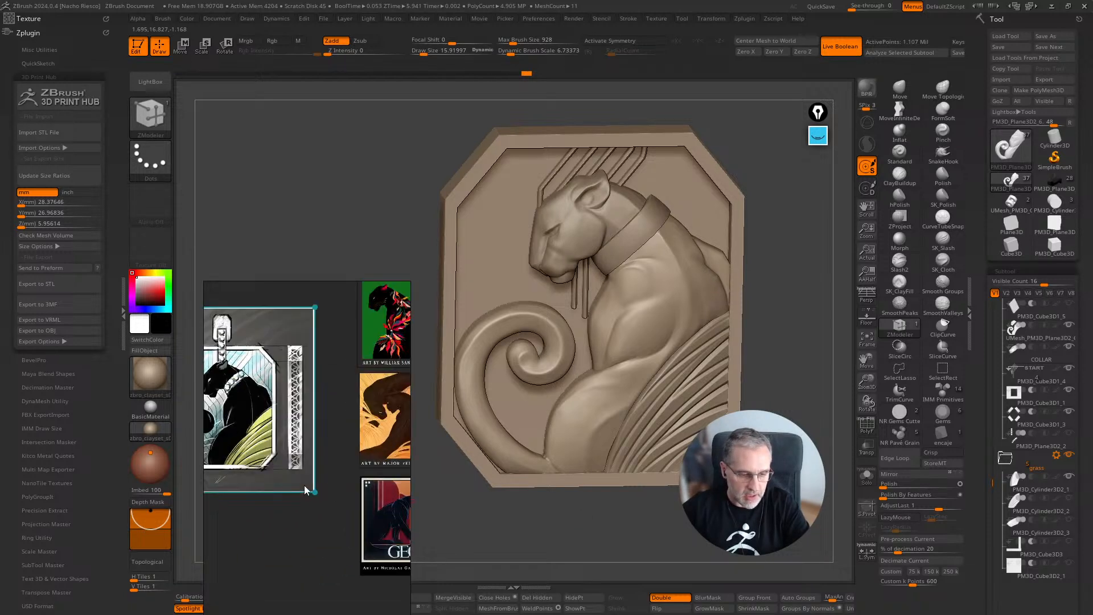
pyautogui.scroll(2, 324, 446)
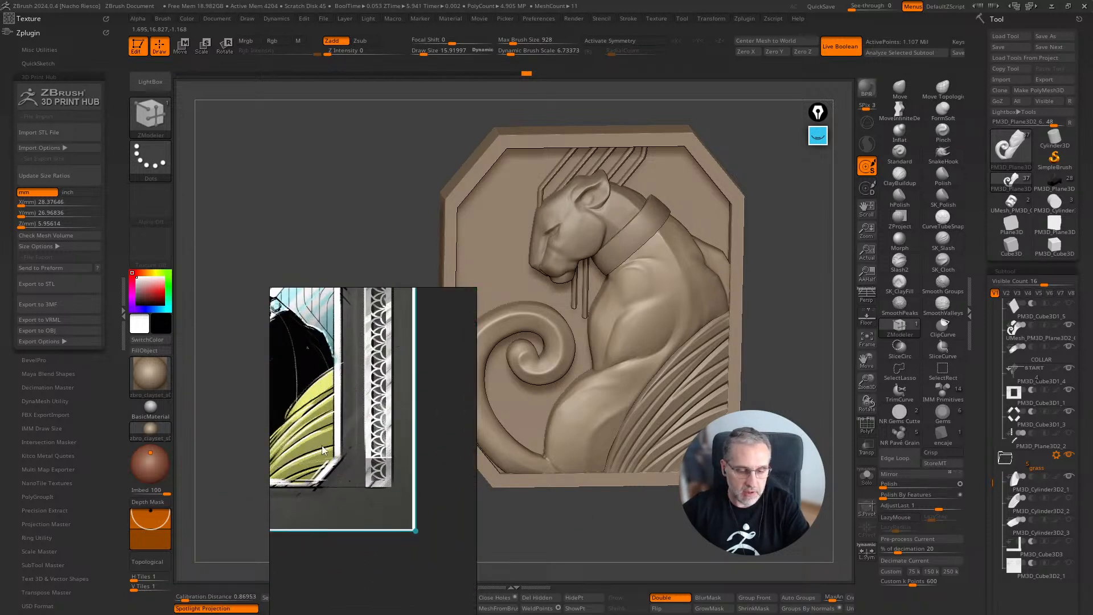
pyautogui.moveTo(322, 445); pyautogui.dragTo(384, 469, button='middle')
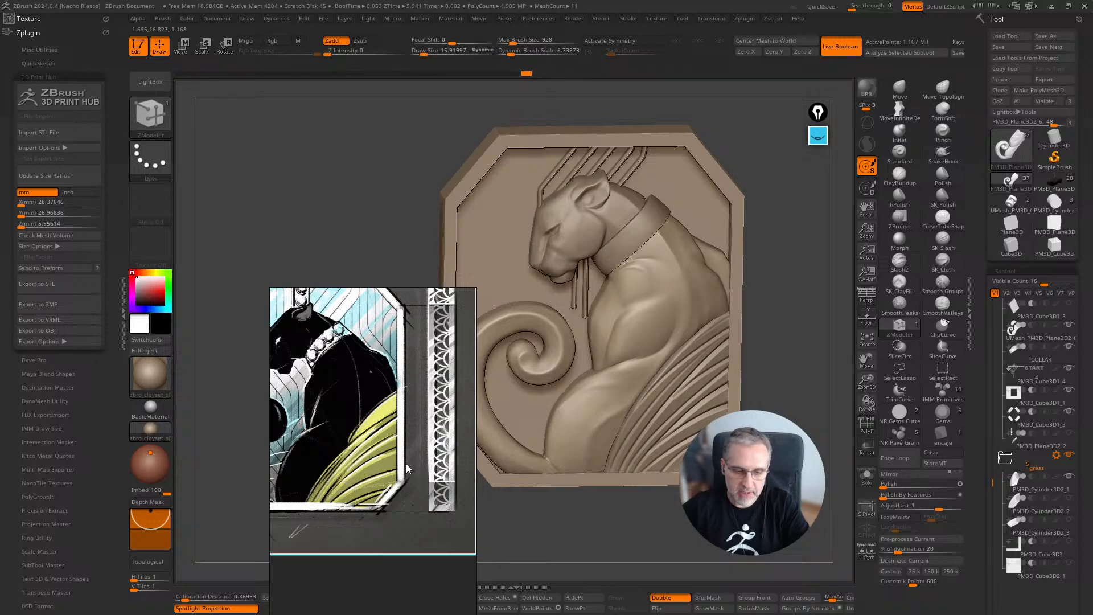
pyautogui.scroll(-2, 405, 463)
pyautogui.moveTo(403, 296); pyautogui.dragTo(342, 309)
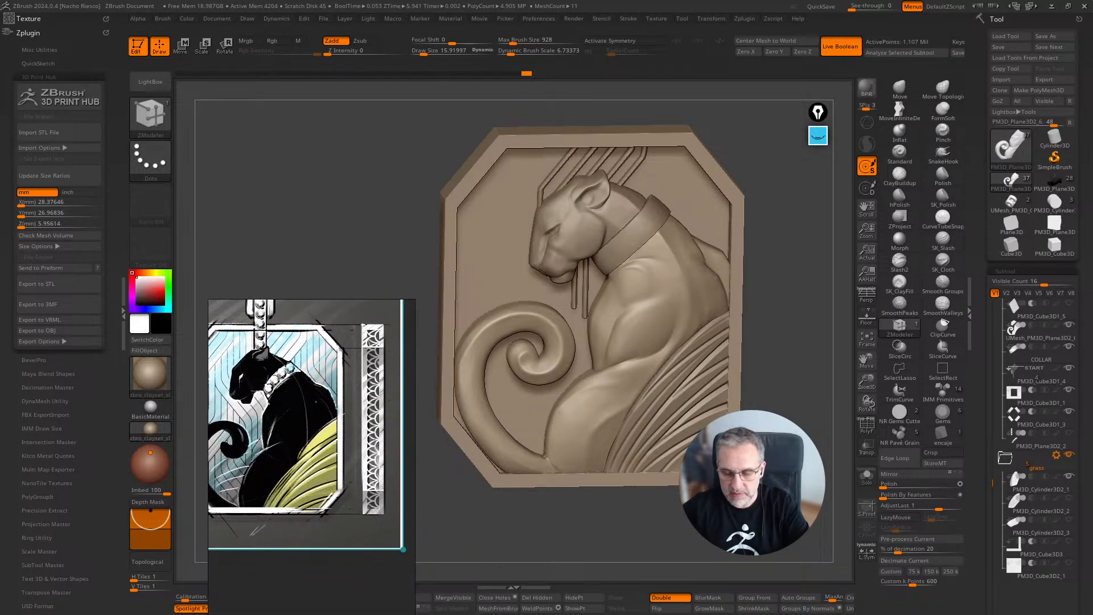
# Step: With the annotation pen, draw a pointed five-sided outline over the grass and extend diagonal lines from its corners
pyautogui.moveTo(789, 398)
pyautogui.mouseDown()
pyautogui.moveTo(809, 415)
pyautogui.moveTo(799, 424)
pyautogui.moveTo(827, 416)
pyautogui.moveTo(764, 437)
pyautogui.mouseUp()
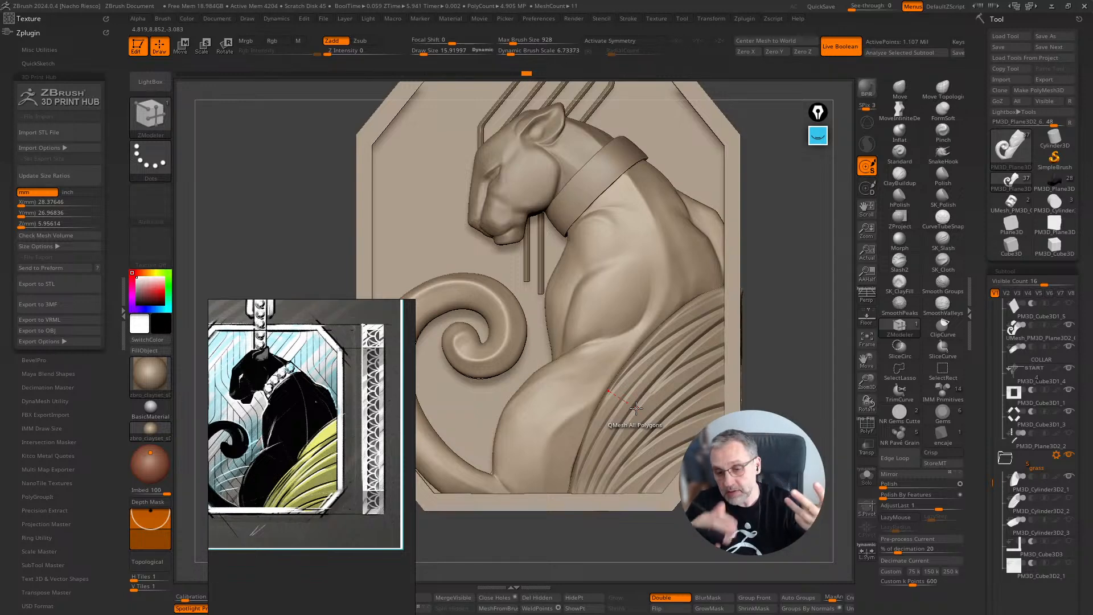
pyautogui.click(818, 136)
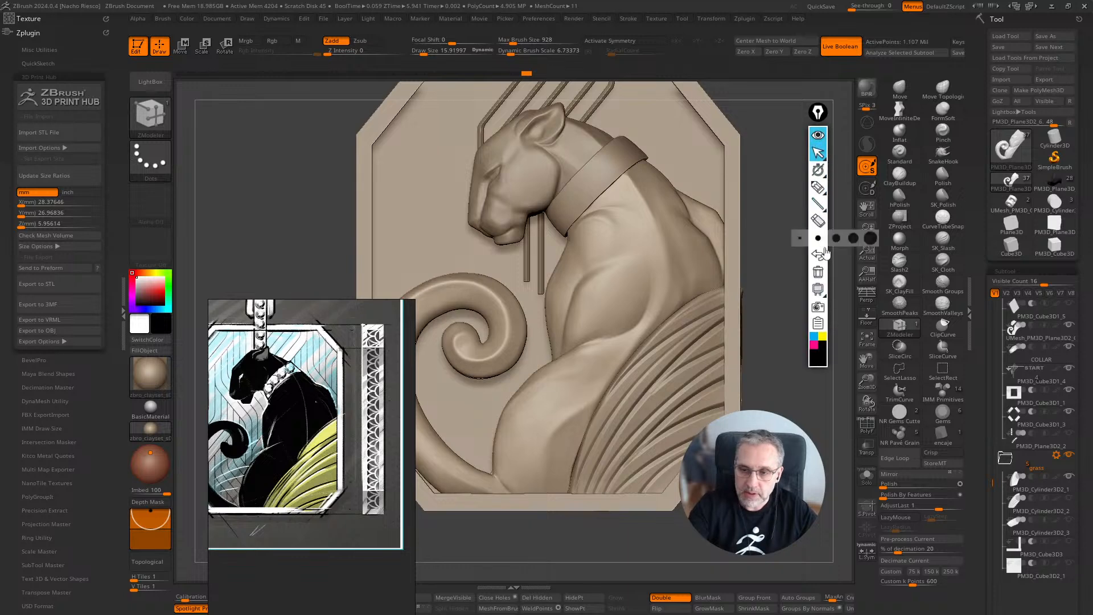
pyautogui.click(818, 171)
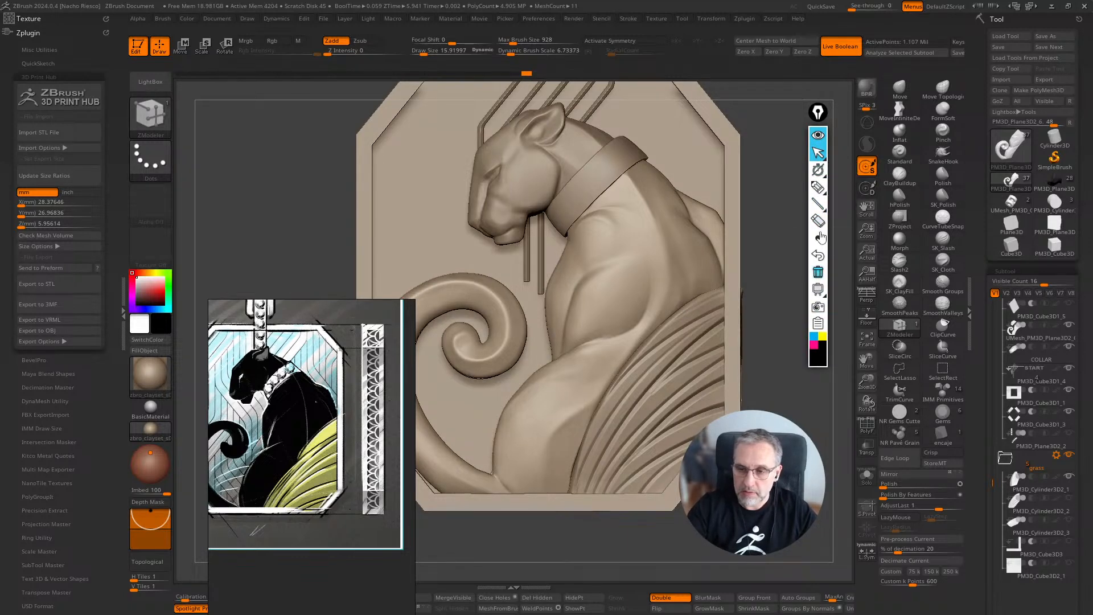
pyautogui.click(819, 187)
pyautogui.moveTo(648, 345)
pyautogui.mouseDown()
pyautogui.moveTo(646, 393)
pyautogui.moveTo(678, 463)
pyautogui.moveTo(703, 348)
pyautogui.mouseUp()
pyautogui.moveTo(648, 345)
pyautogui.mouseDown()
pyautogui.moveTo(706, 351)
pyautogui.moveTo(803, 257)
pyautogui.mouseUp()
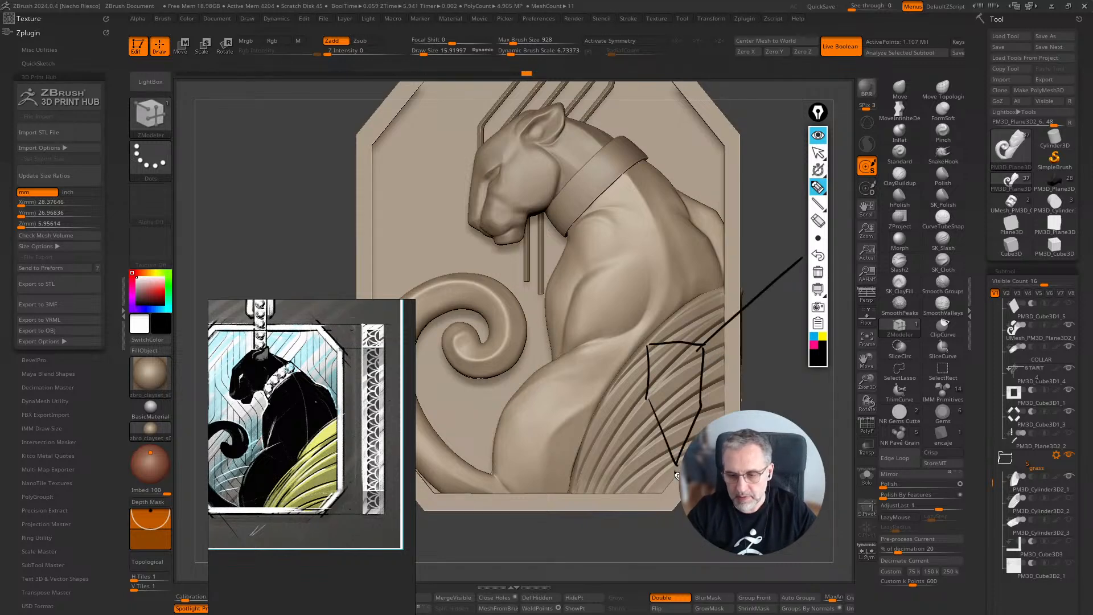
pyautogui.moveTo(676, 470); pyautogui.dragTo(826, 320)
pyautogui.moveTo(701, 408); pyautogui.dragTo(831, 272)
pyautogui.moveTo(648, 345); pyautogui.dragTo(796, 217)
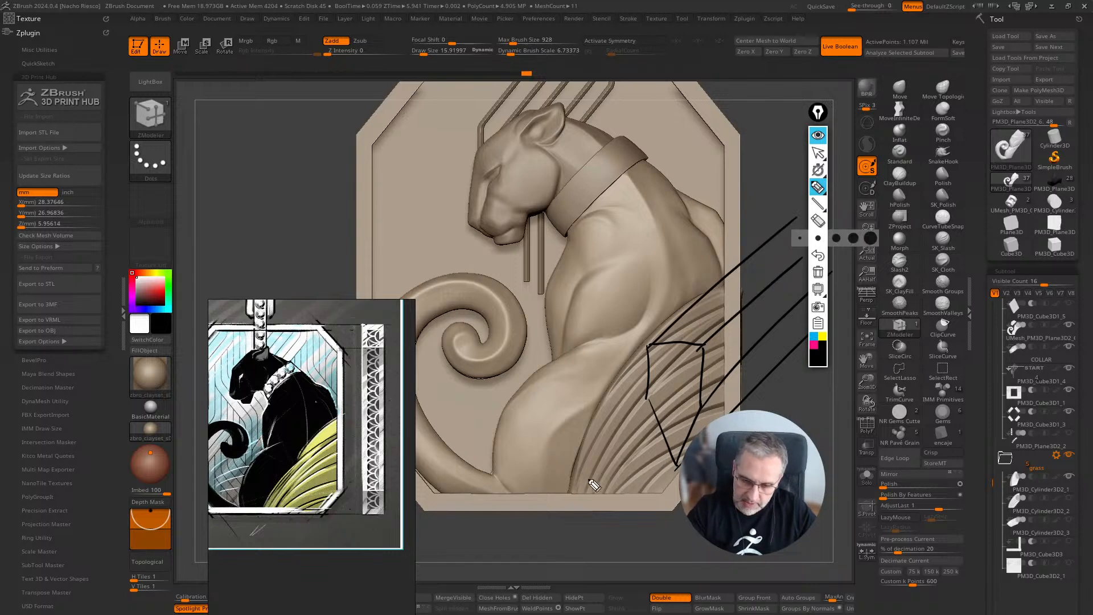
# Step: With the annotation pen, trace the grass's inner edge, underline its pointed tip, circle the sketch's grass and draw a scalloped outline over the haunch
pyautogui.moveTo(640, 380); pyautogui.dragTo(571, 533)
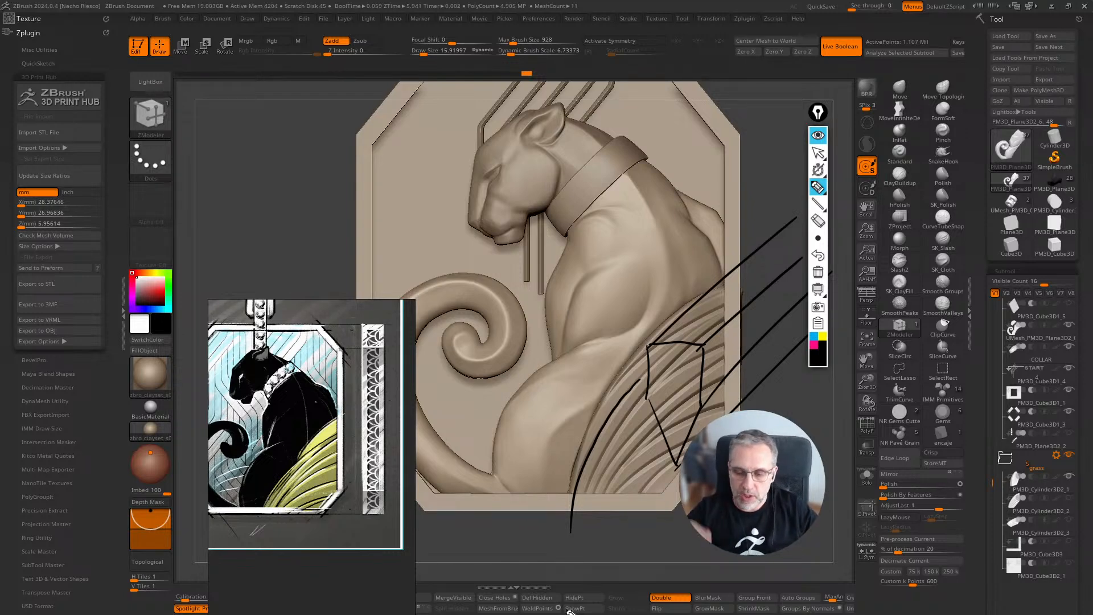
pyautogui.moveTo(823, 460); pyautogui.dragTo(866, 458)
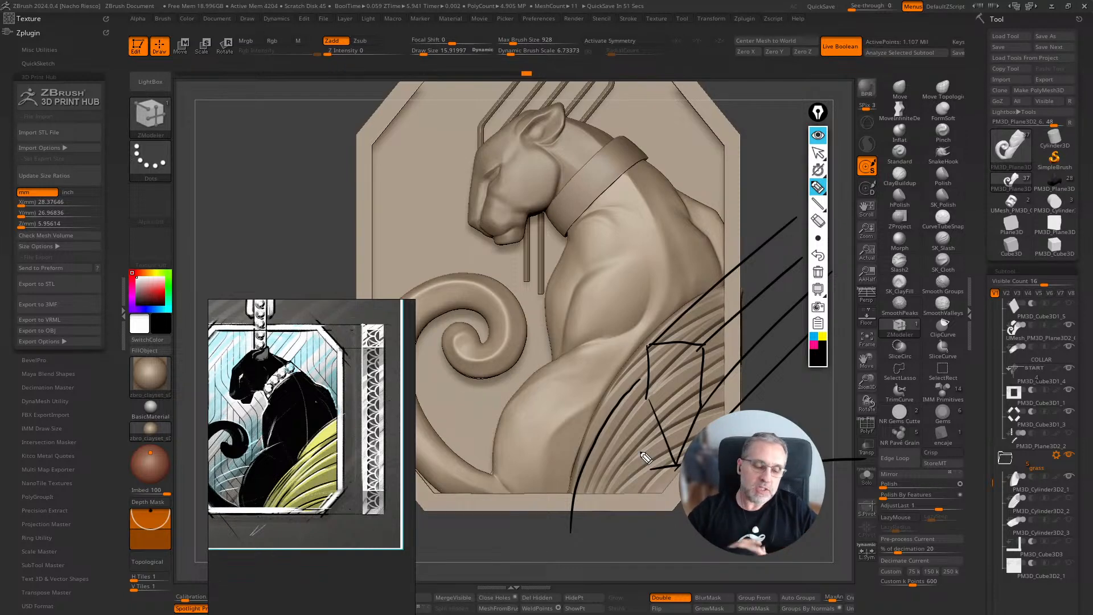
pyautogui.moveTo(350, 428)
pyautogui.mouseDown()
pyautogui.moveTo(286, 530)
pyautogui.moveTo(338, 428)
pyautogui.mouseUp()
pyautogui.moveTo(494, 397)
pyautogui.mouseDown()
pyautogui.moveTo(513, 385)
pyautogui.moveTo(548, 391)
pyautogui.moveTo(619, 354)
pyautogui.moveTo(635, 384)
pyautogui.moveTo(663, 382)
pyautogui.moveTo(708, 329)
pyautogui.moveTo(729, 352)
pyautogui.mouseUp()
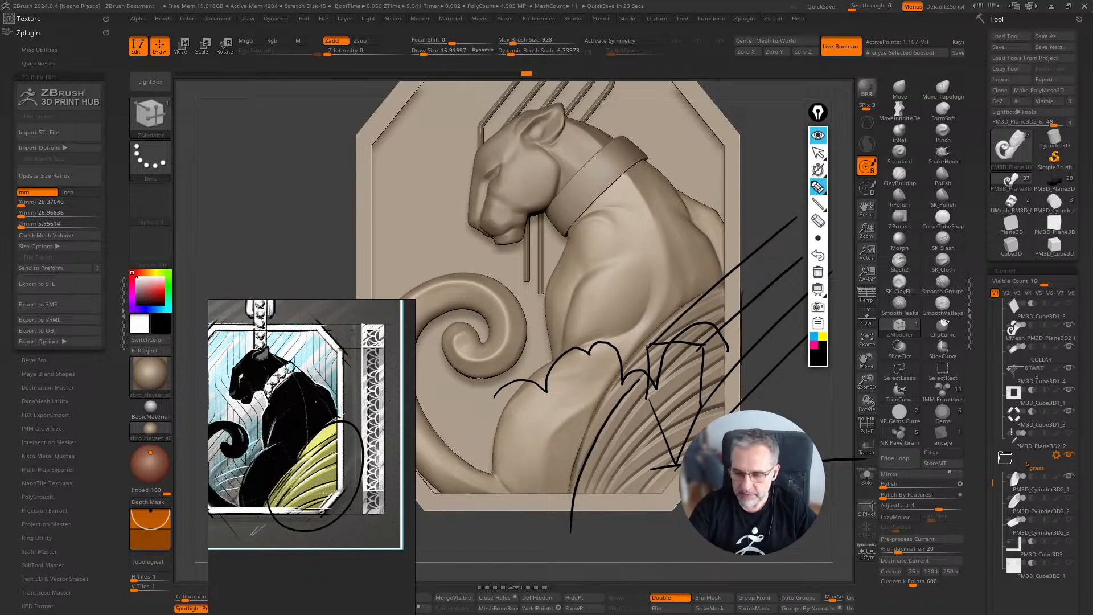
# Step: Handwrite a two-line note beginning "ENGR" and "TEC" just below the plaque's grass area
pyautogui.moveTo(641, 538)
pyautogui.mouseDown()
pyautogui.moveTo(630, 552)
pyautogui.moveTo(642, 552)
pyautogui.mouseUp()
pyautogui.moveTo(648, 524)
pyautogui.mouseDown()
pyautogui.moveTo(654, 552)
pyautogui.moveTo(667, 525)
pyautogui.mouseUp()
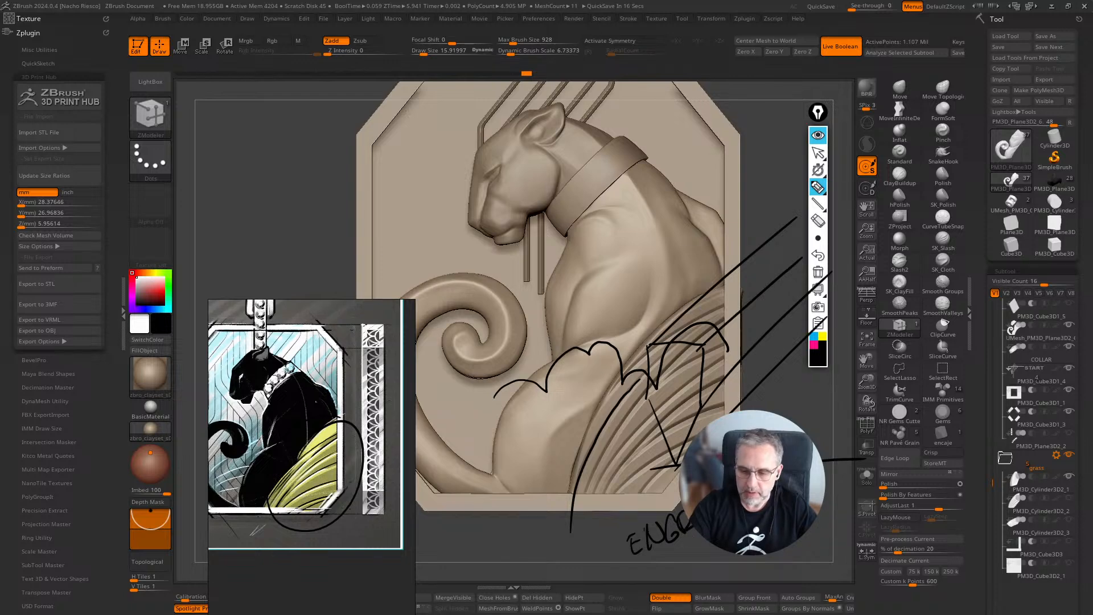
pyautogui.moveTo(681, 549); pyautogui.dragTo(678, 574)
pyautogui.moveTo(670, 556); pyautogui.dragTo(685, 554)
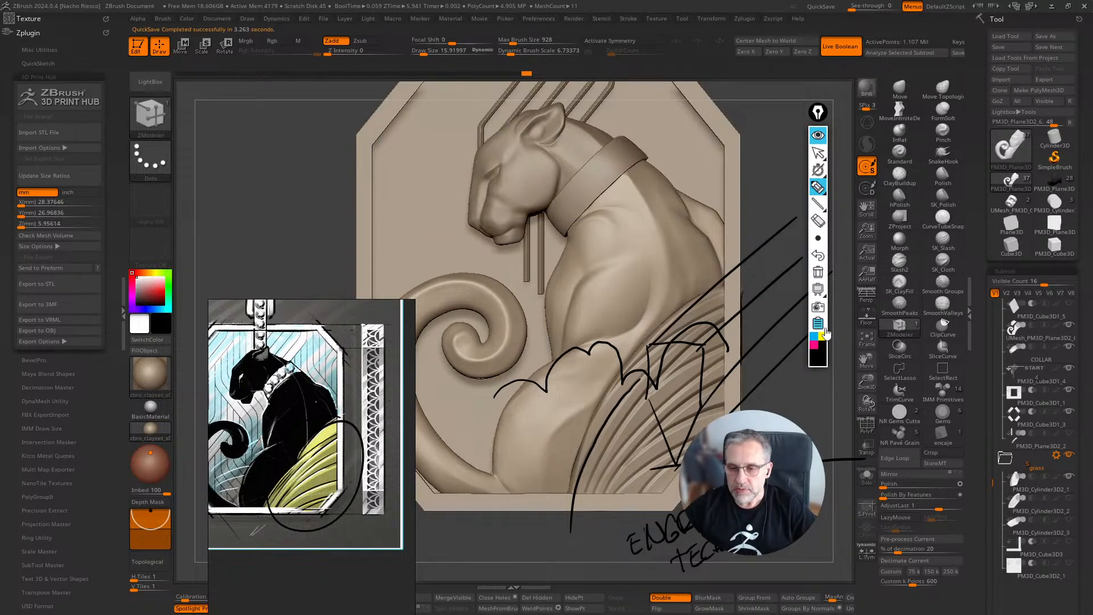
# Step: Erase all pen annotations from the screen and return to the normal pointer
pyautogui.click(819, 272)
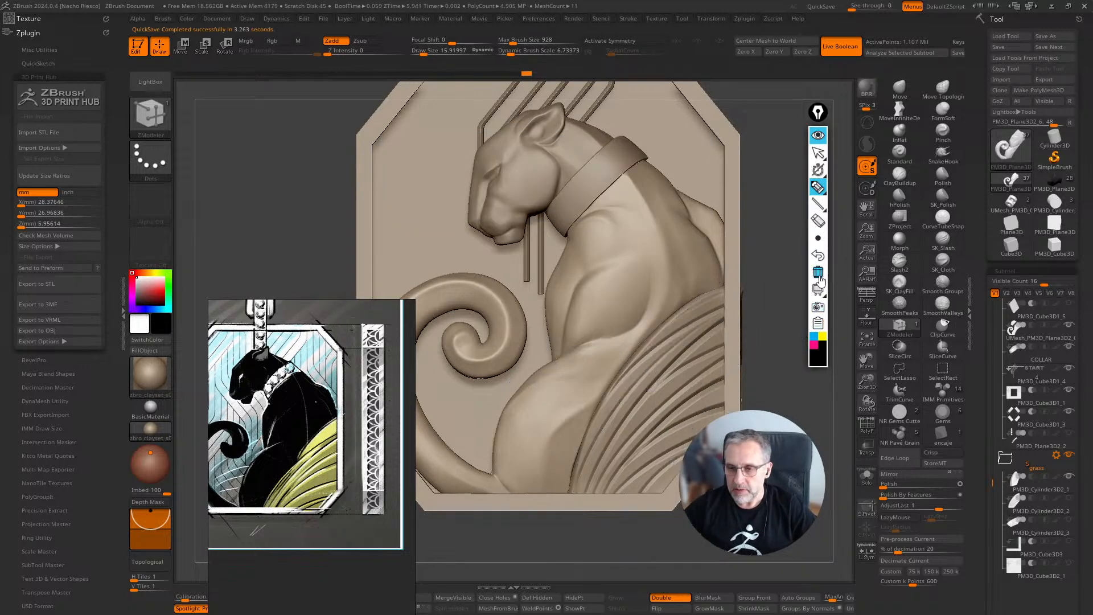
pyautogui.click(818, 153)
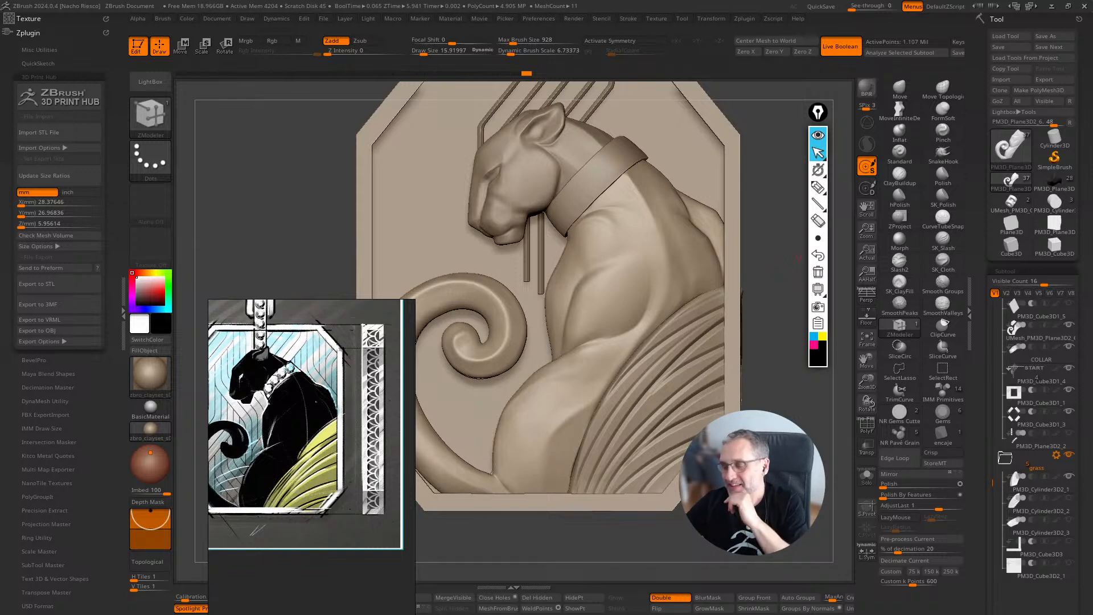
# Step: Collapse the plugin tray, reposition the reference board beside the plaque and frame the whole plaque in the enlarged canvas
pyautogui.click(125, 332)
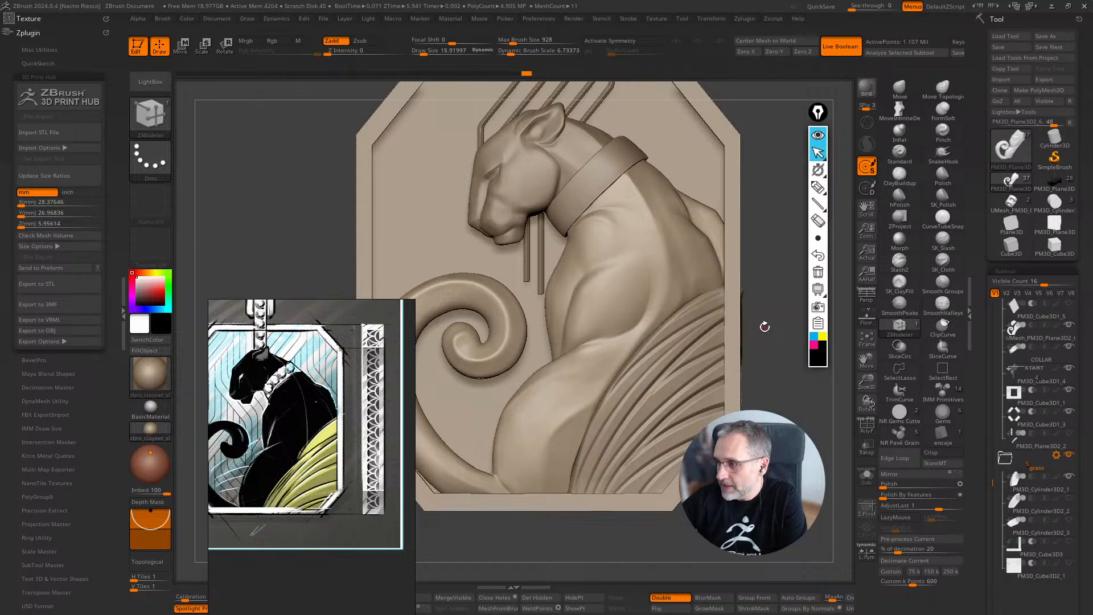
pyautogui.moveTo(1036, 308)
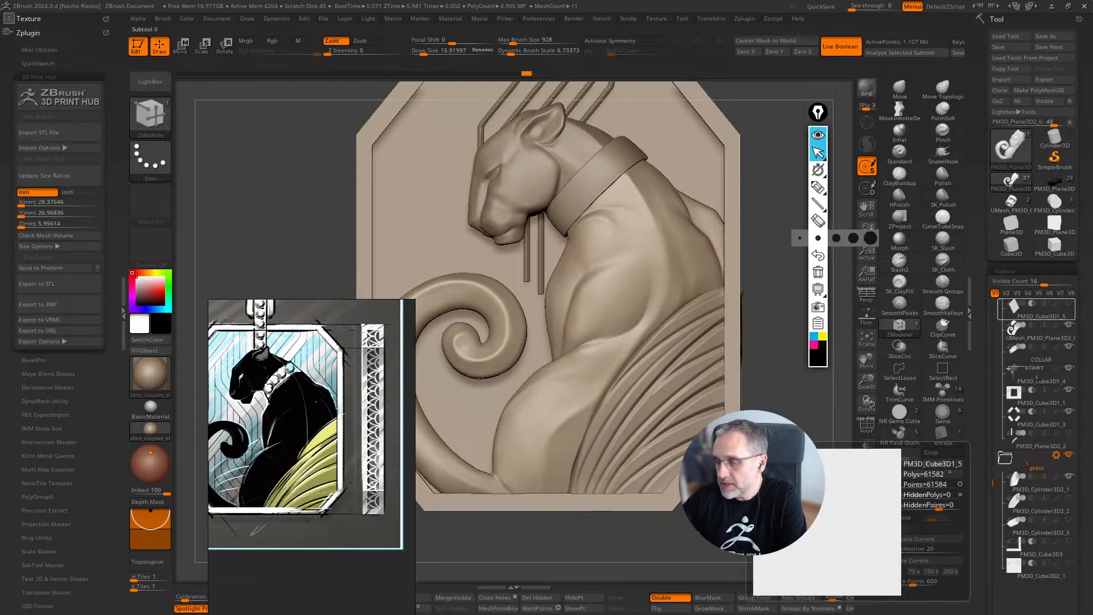
pyautogui.click(120, 325)
pyautogui.moveTo(379, 482); pyautogui.dragTo(256, 398)
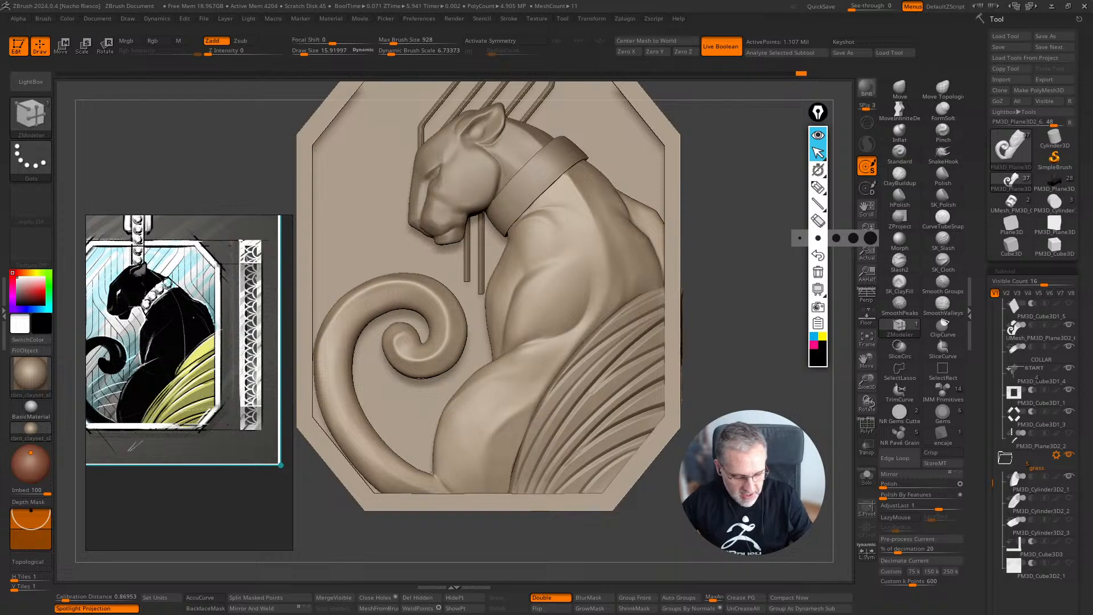
pyautogui.moveTo(553, 183); pyautogui.dragTo(583, 177, button='right')
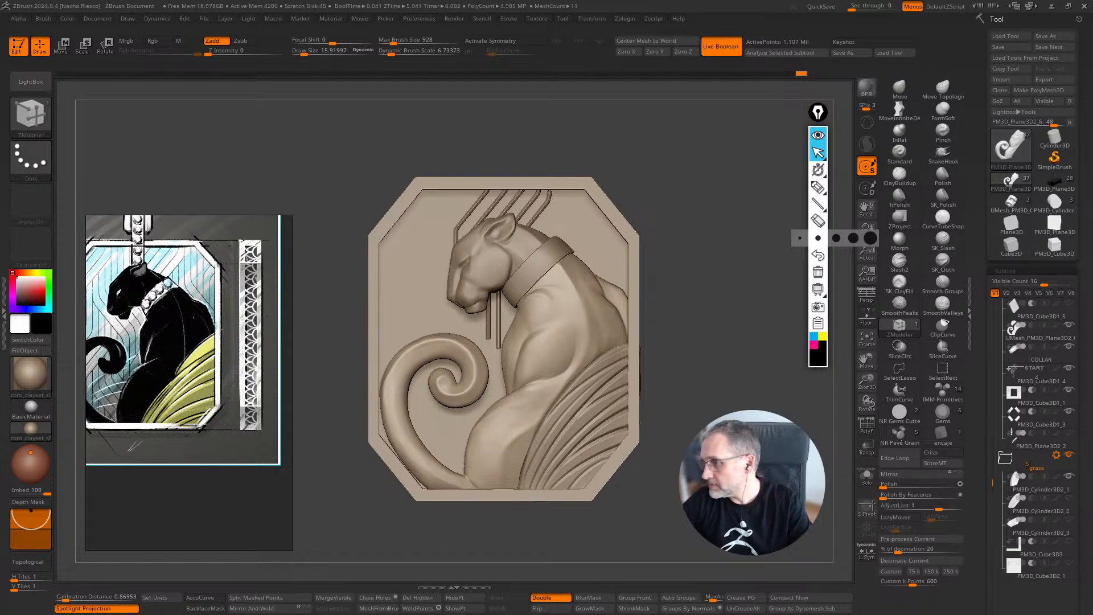
pyautogui.moveTo(1014, 393)
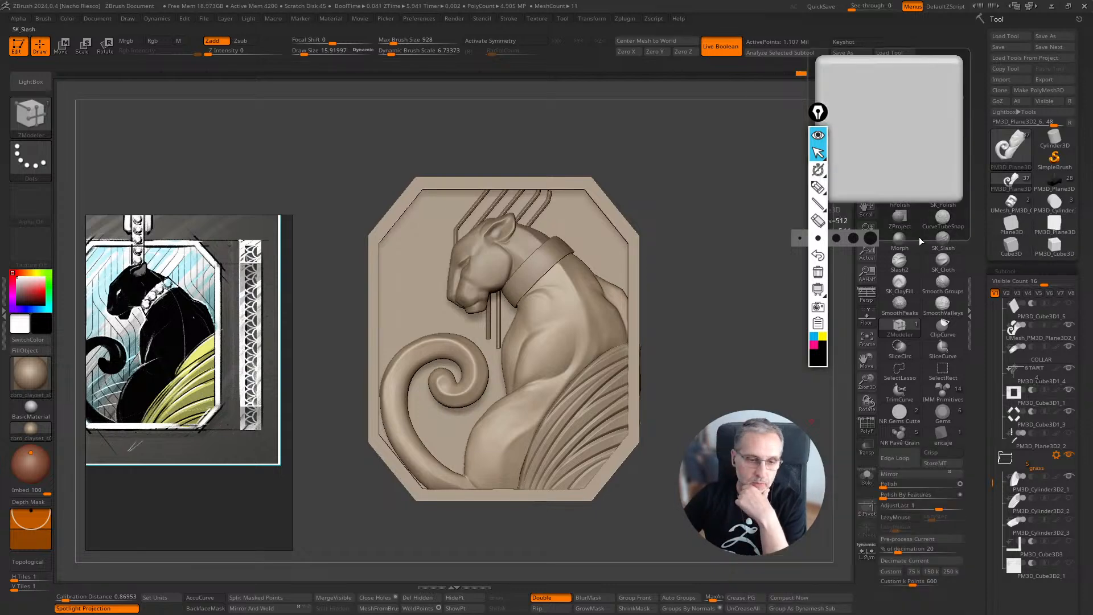
pyautogui.moveTo(1011, 370)
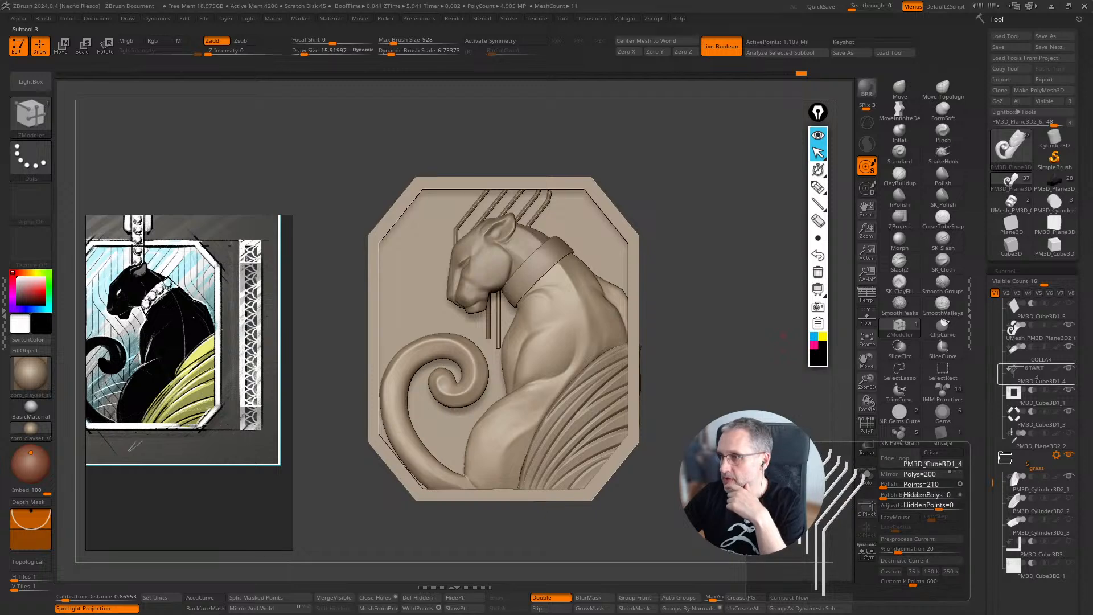